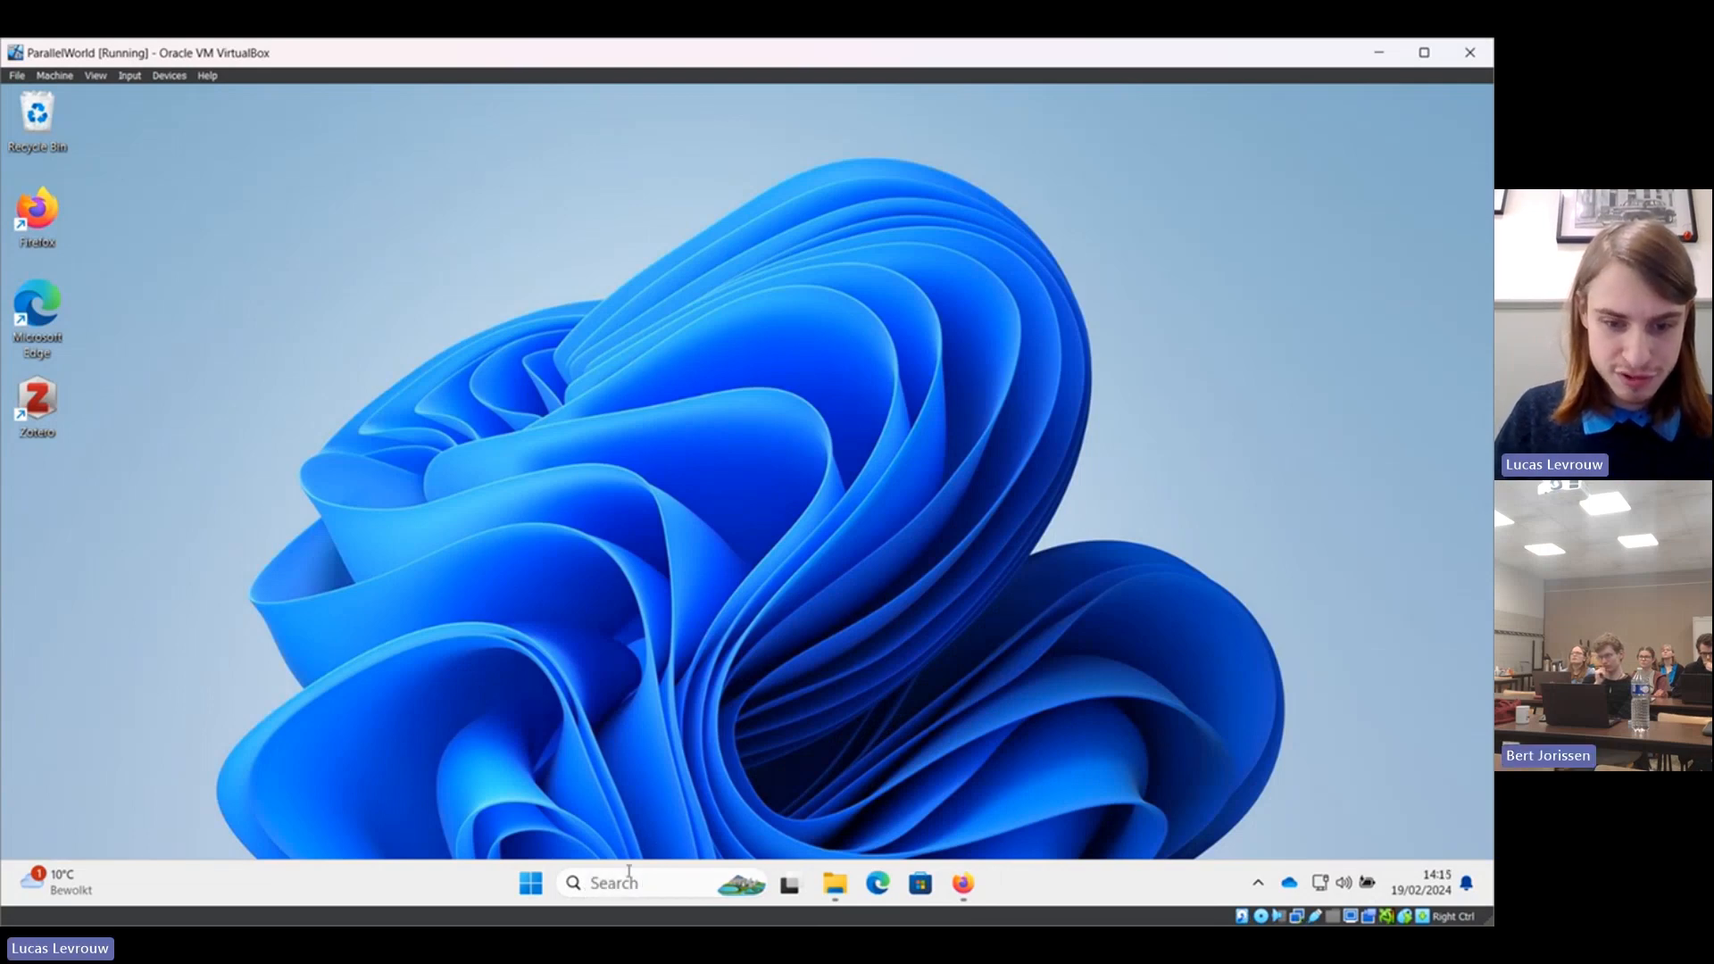
Find the Zotero app through the Windows search and request its uninstallation.
left_click(628, 881)
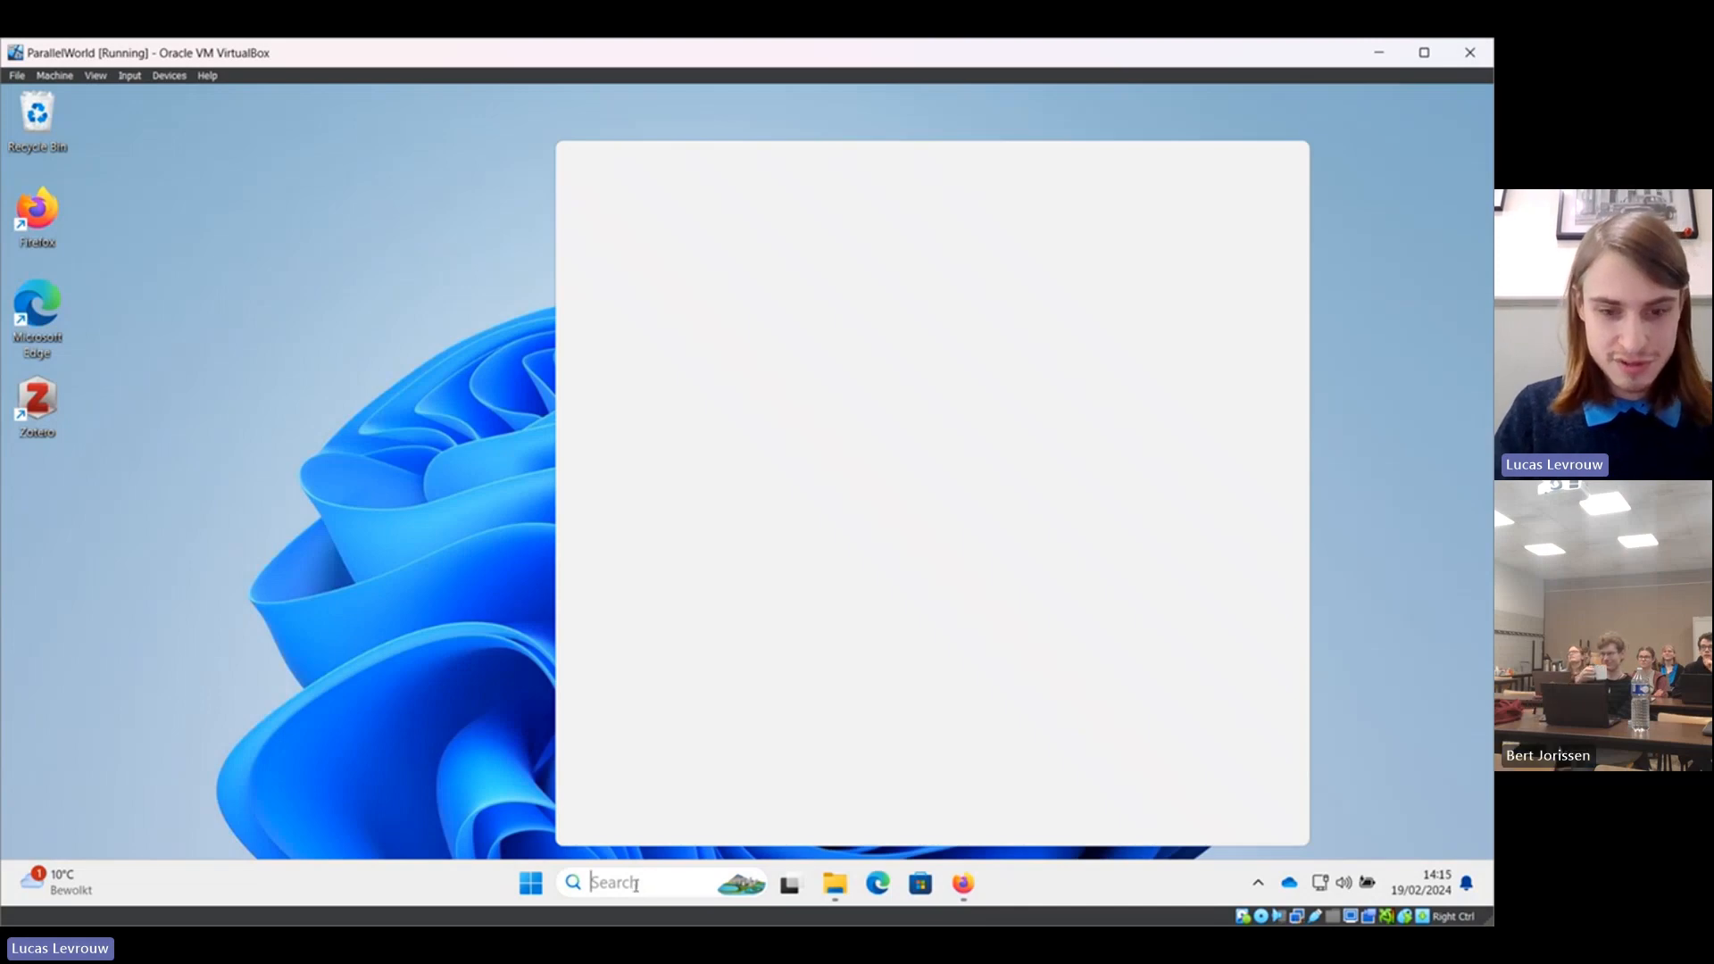
type("zotero")
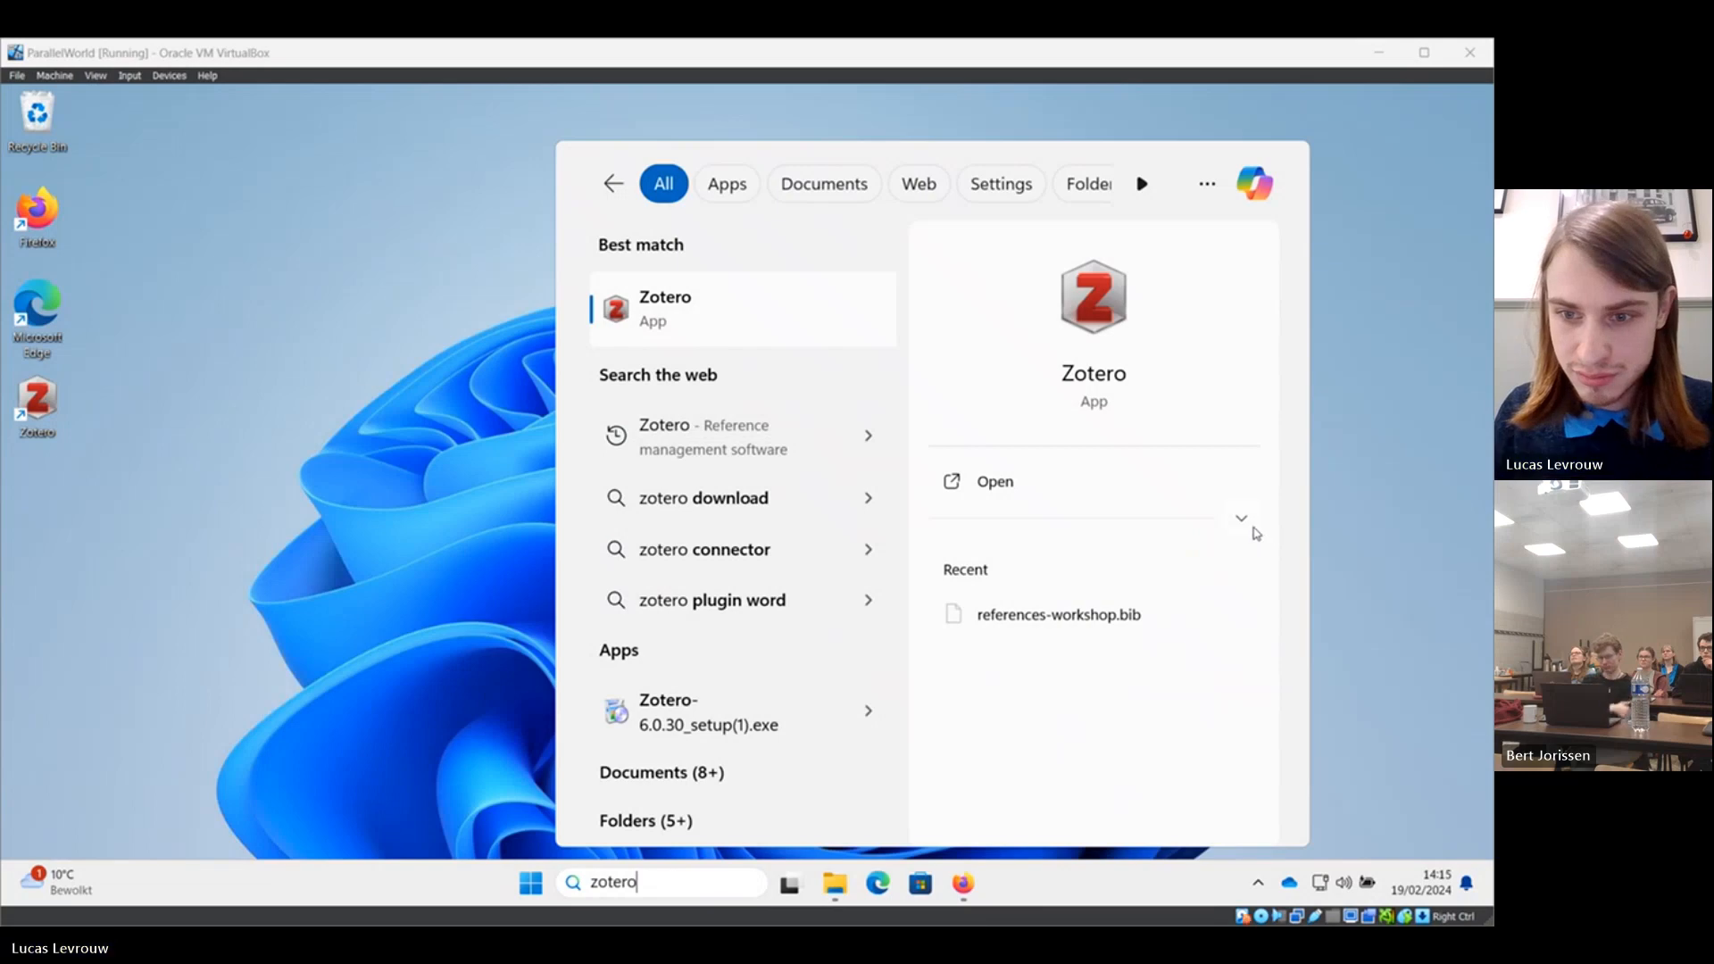
left_click(1243, 521)
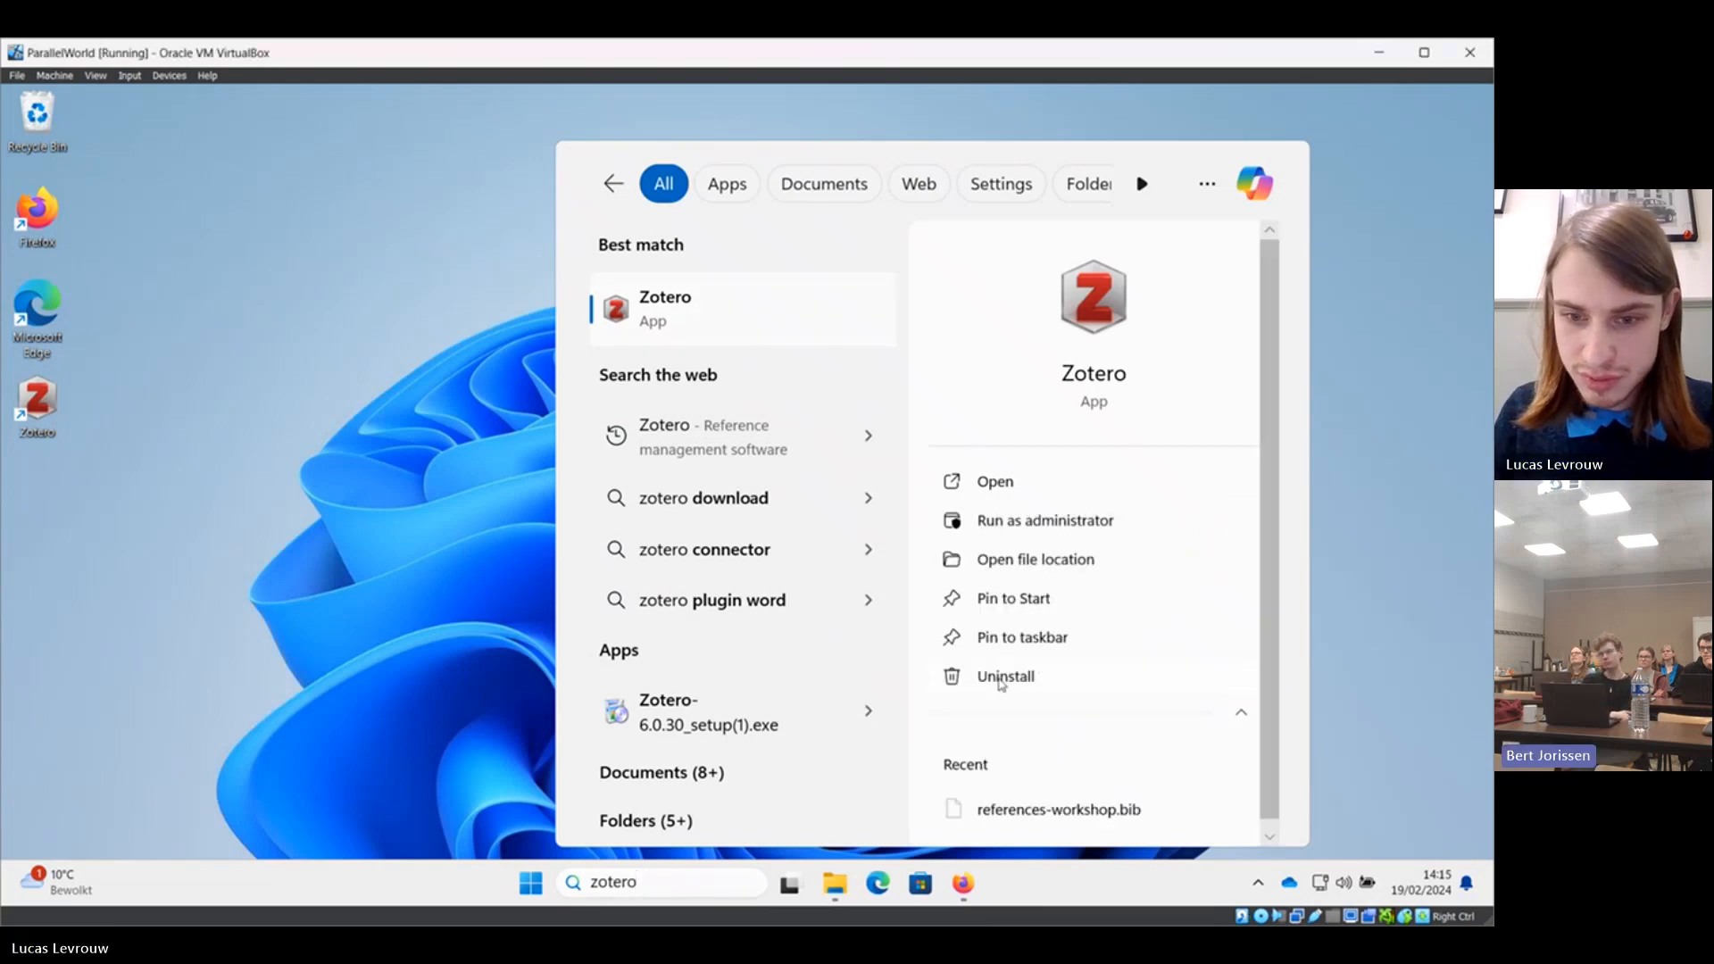
left_click(1001, 680)
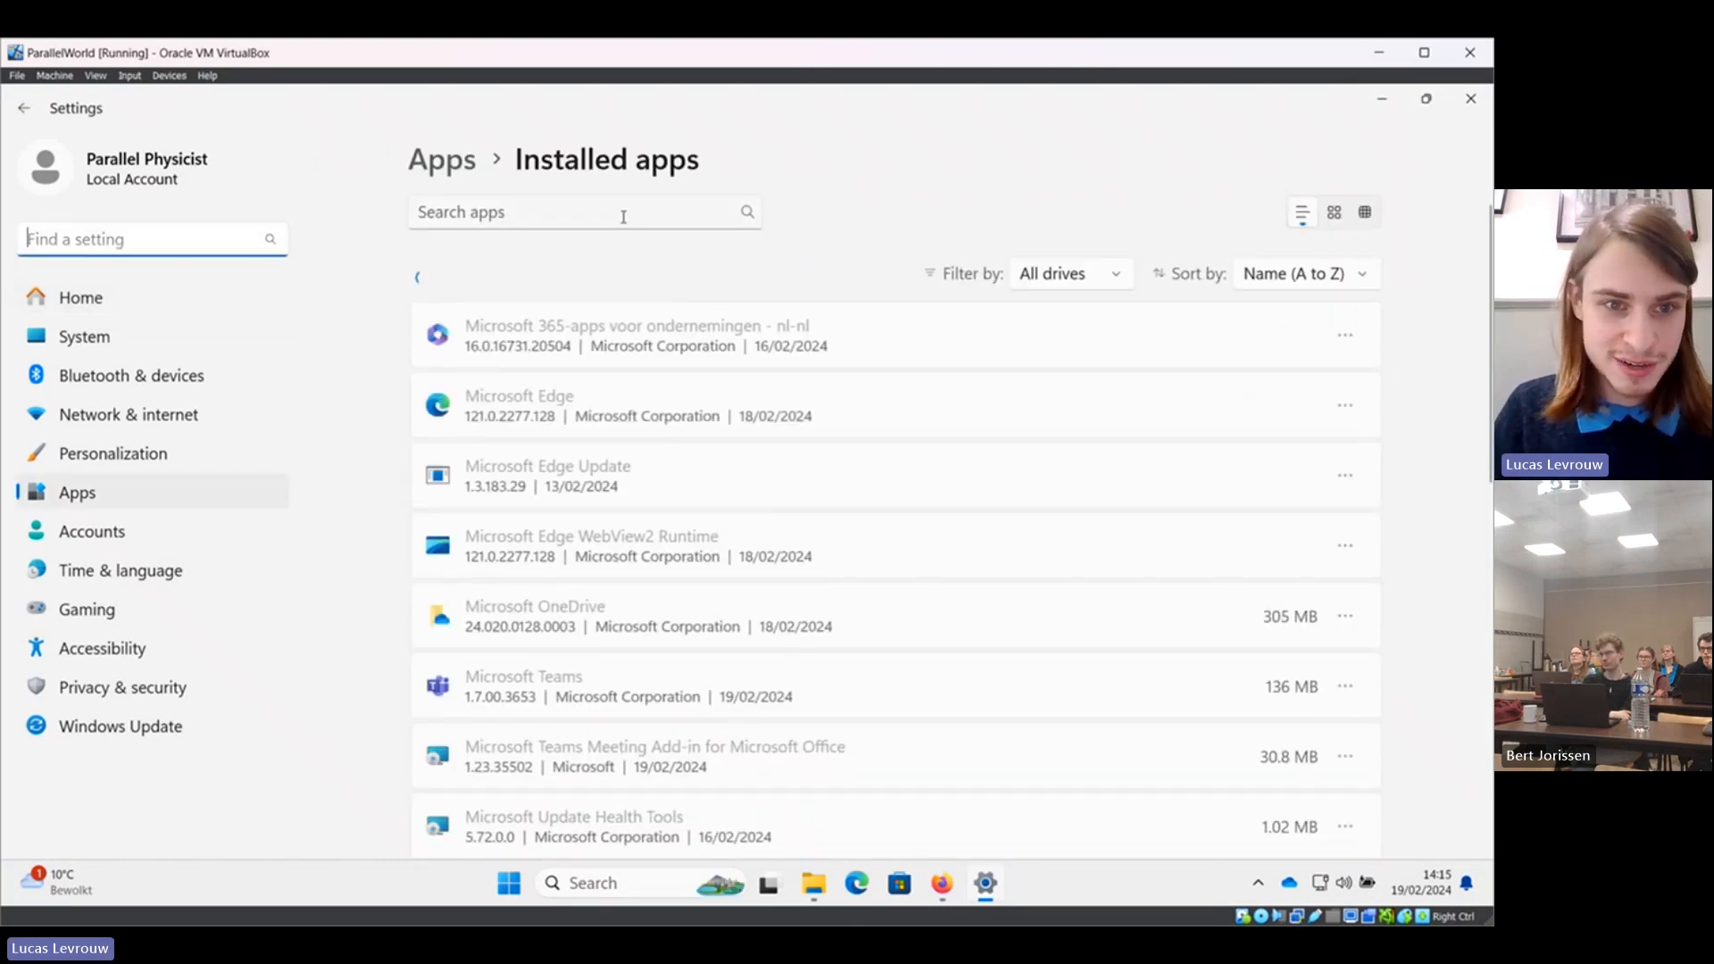
Find Zotero among the installed apps, start uninstalling it and allow the uninstaller to make changes.
left_click(555, 219)
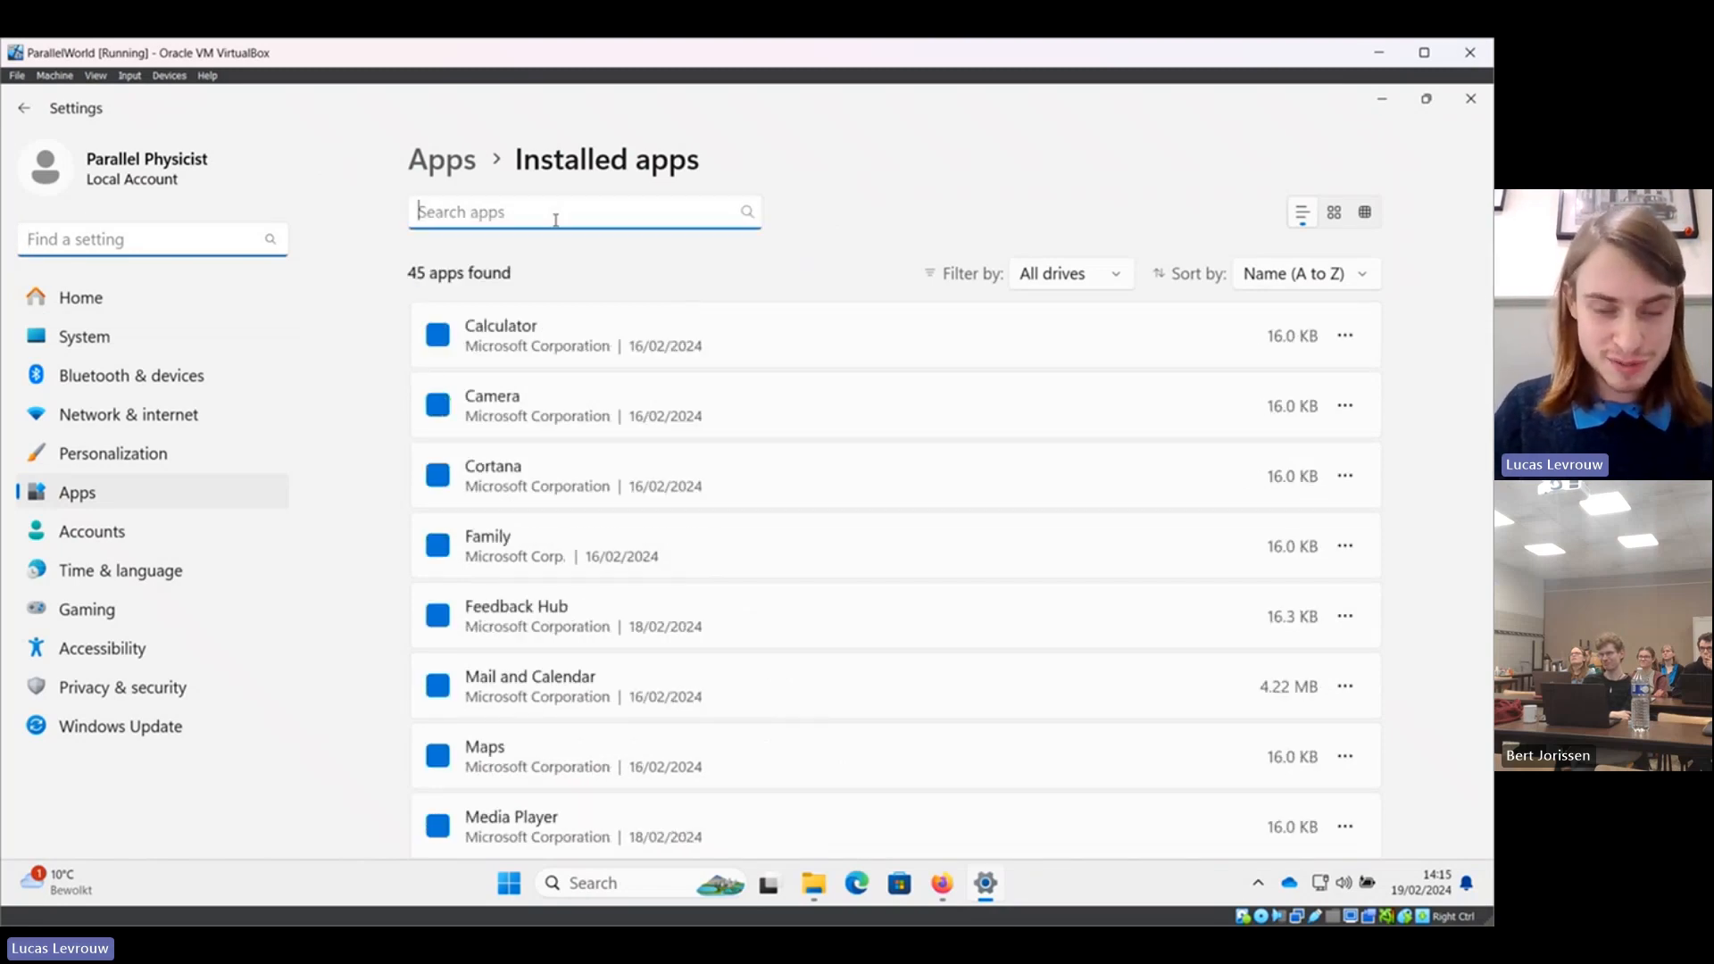
type("zotero")
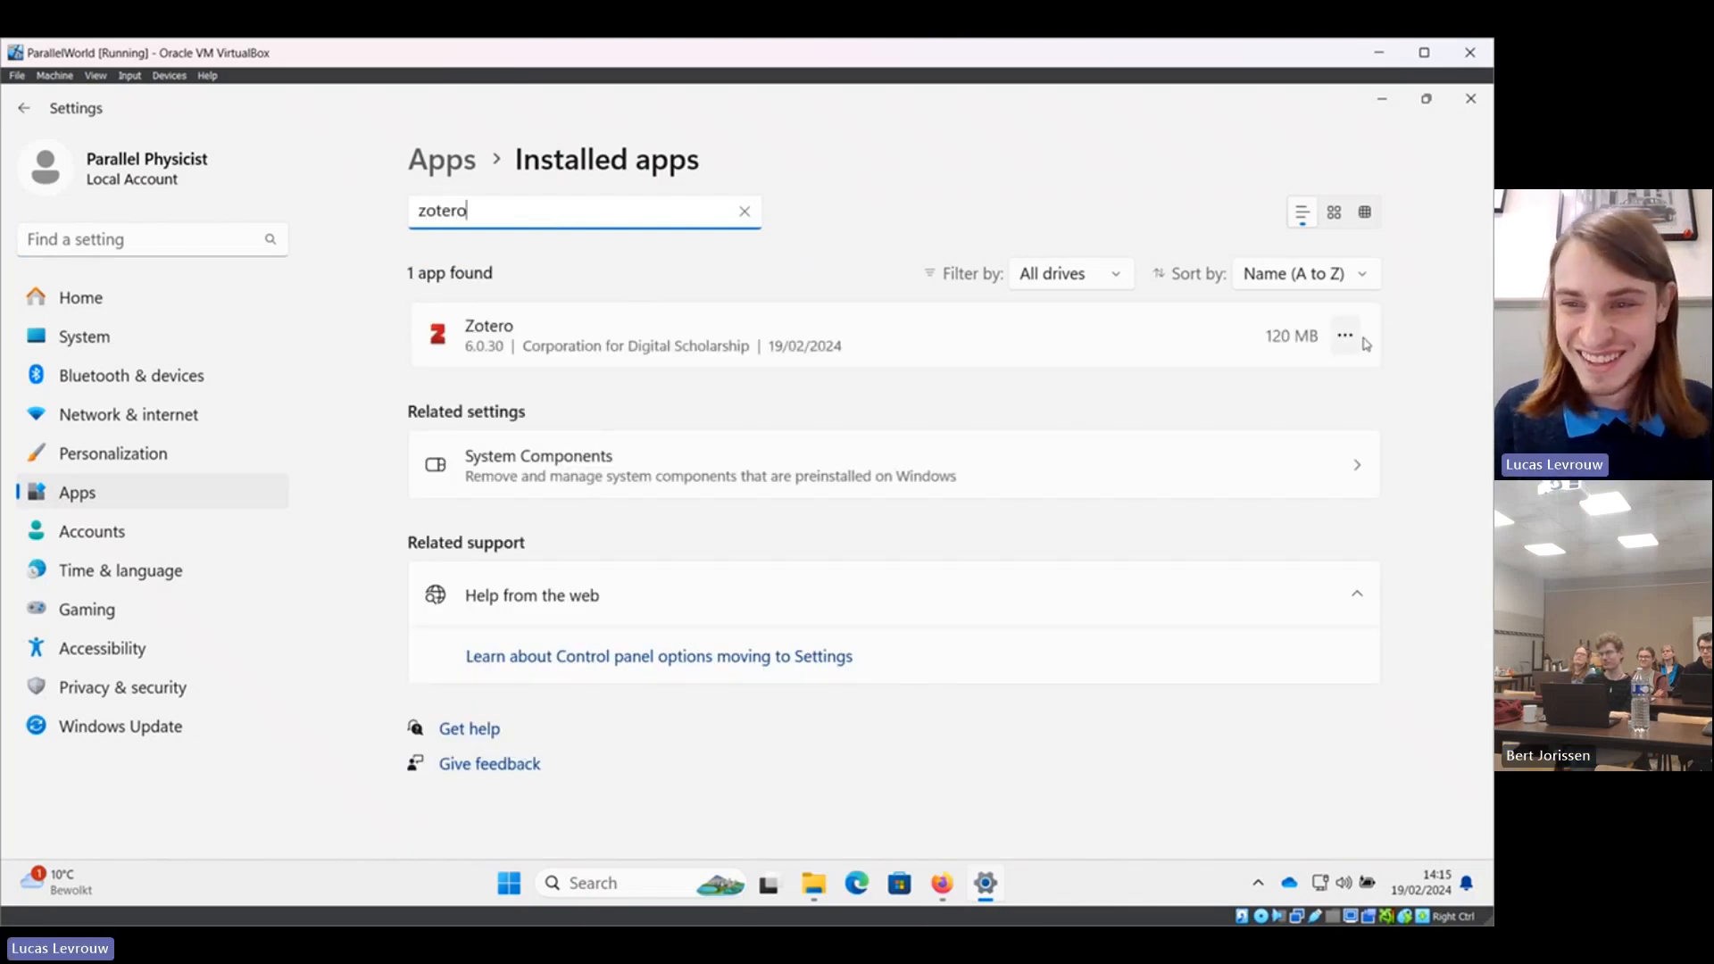
left_click(1345, 336)
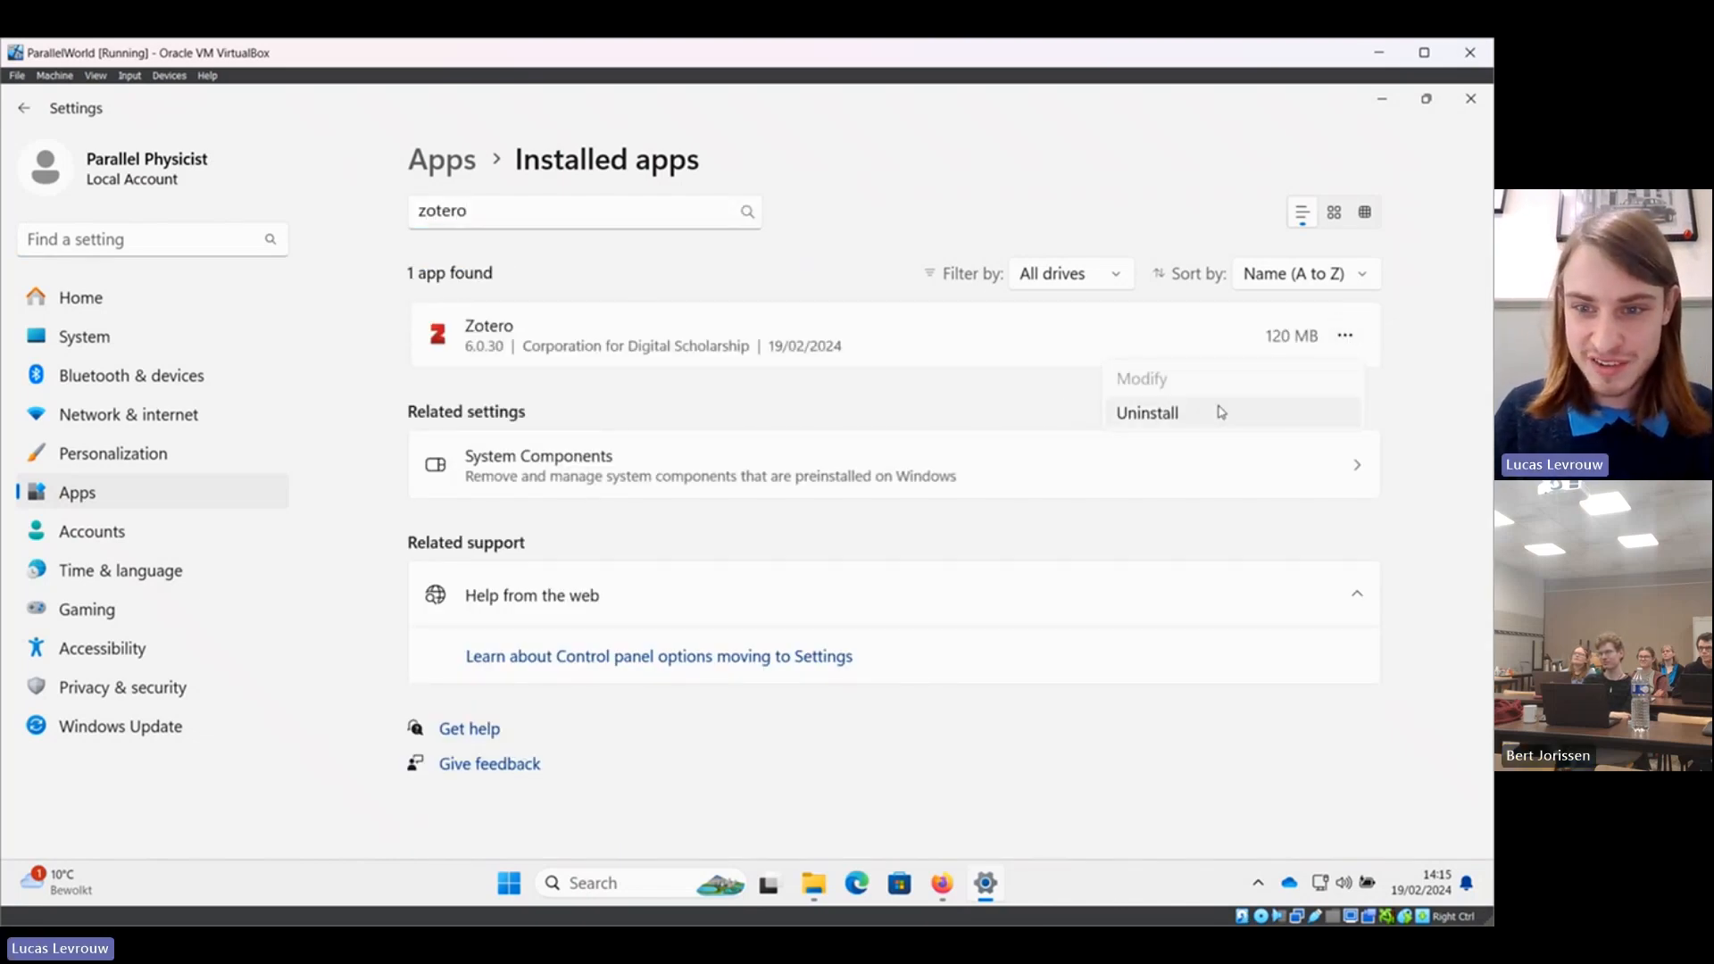
left_click(1213, 415)
left_click(1286, 449)
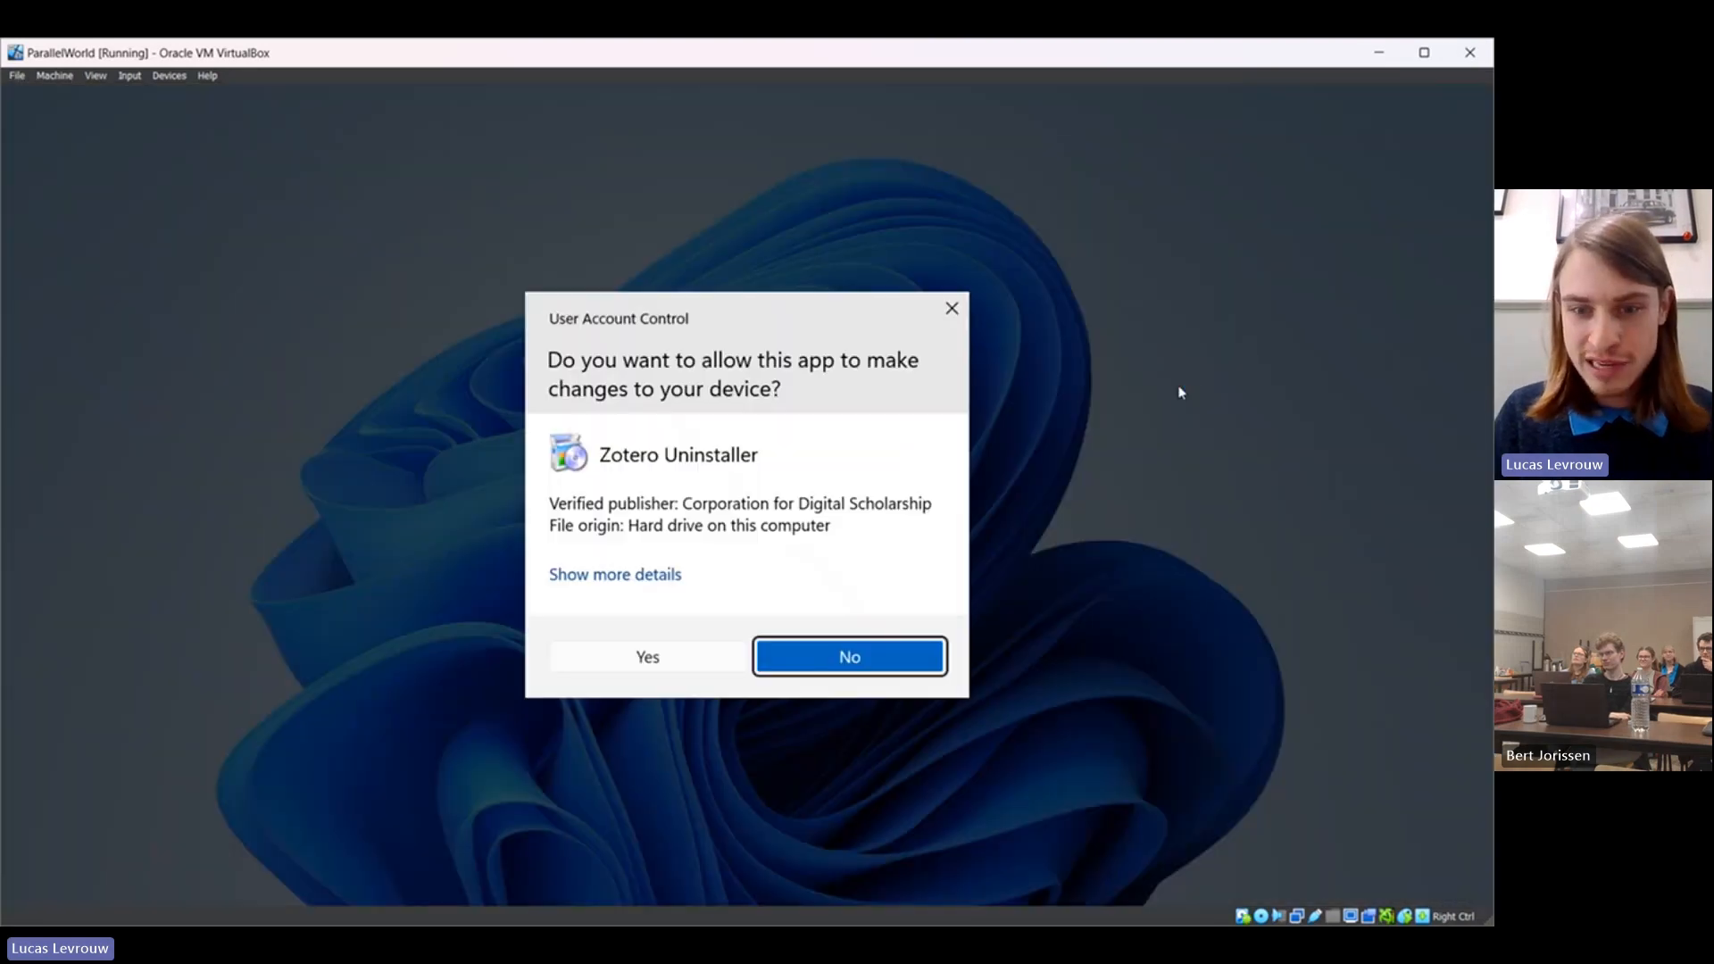
left_click(648, 657)
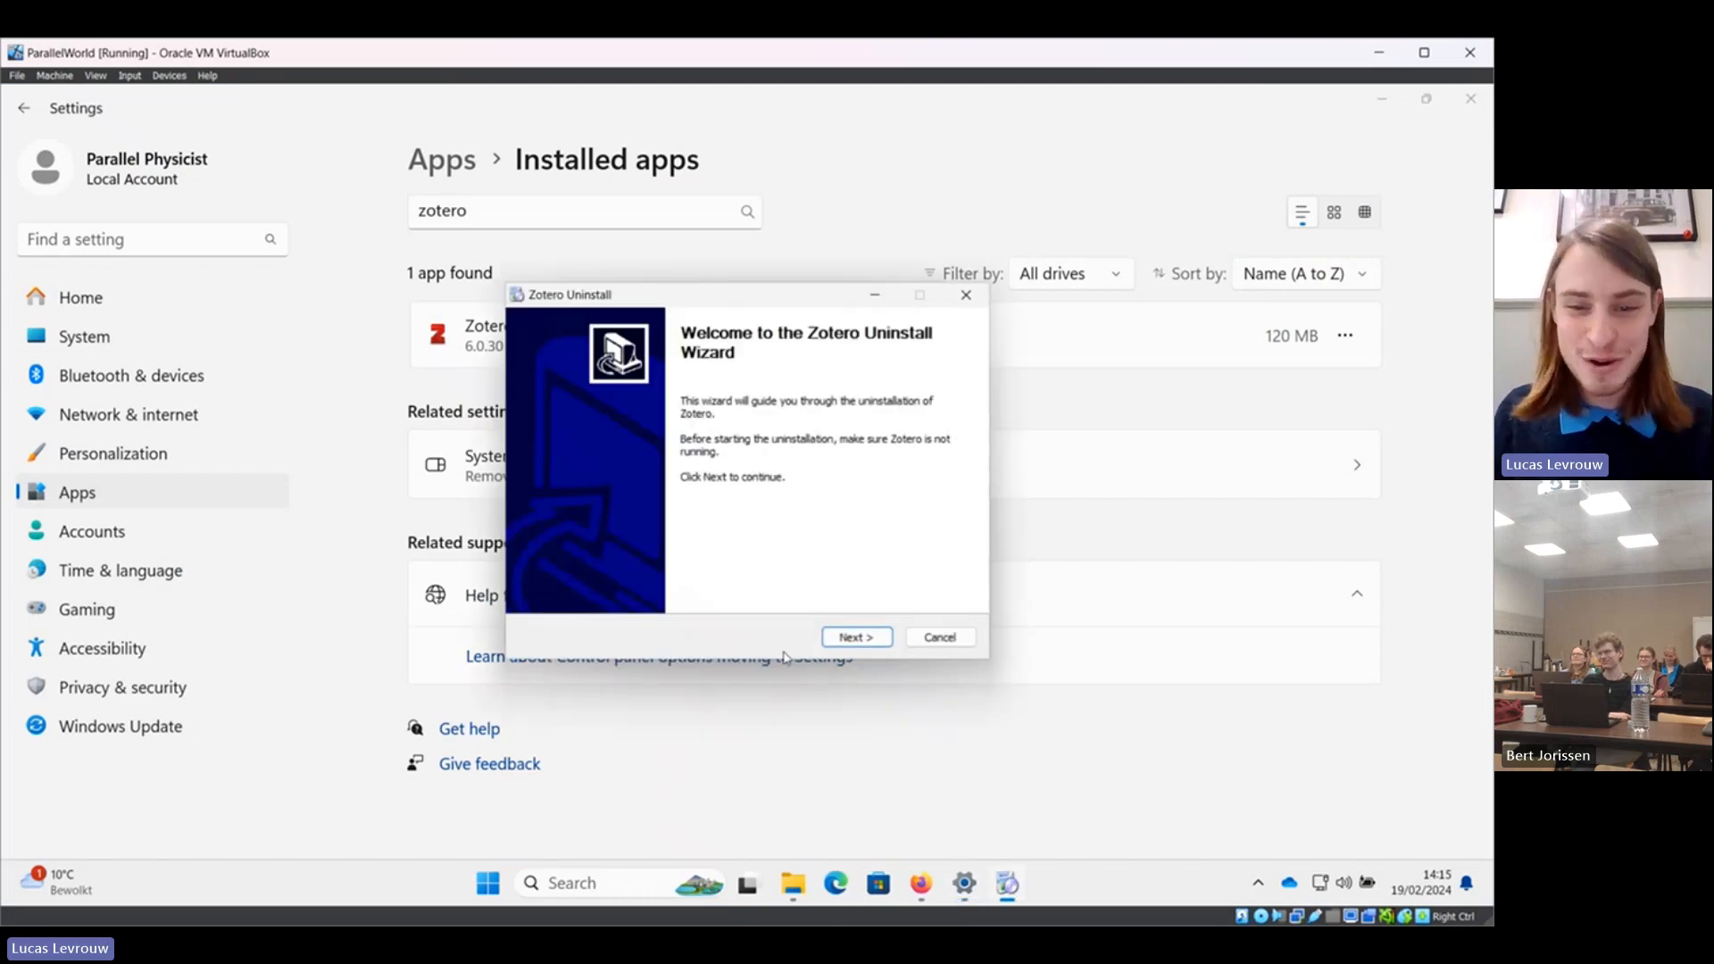
Complete the Zotero uninstall wizard with the option to remove personal data and customizations left unchecked.
left_click(856, 637)
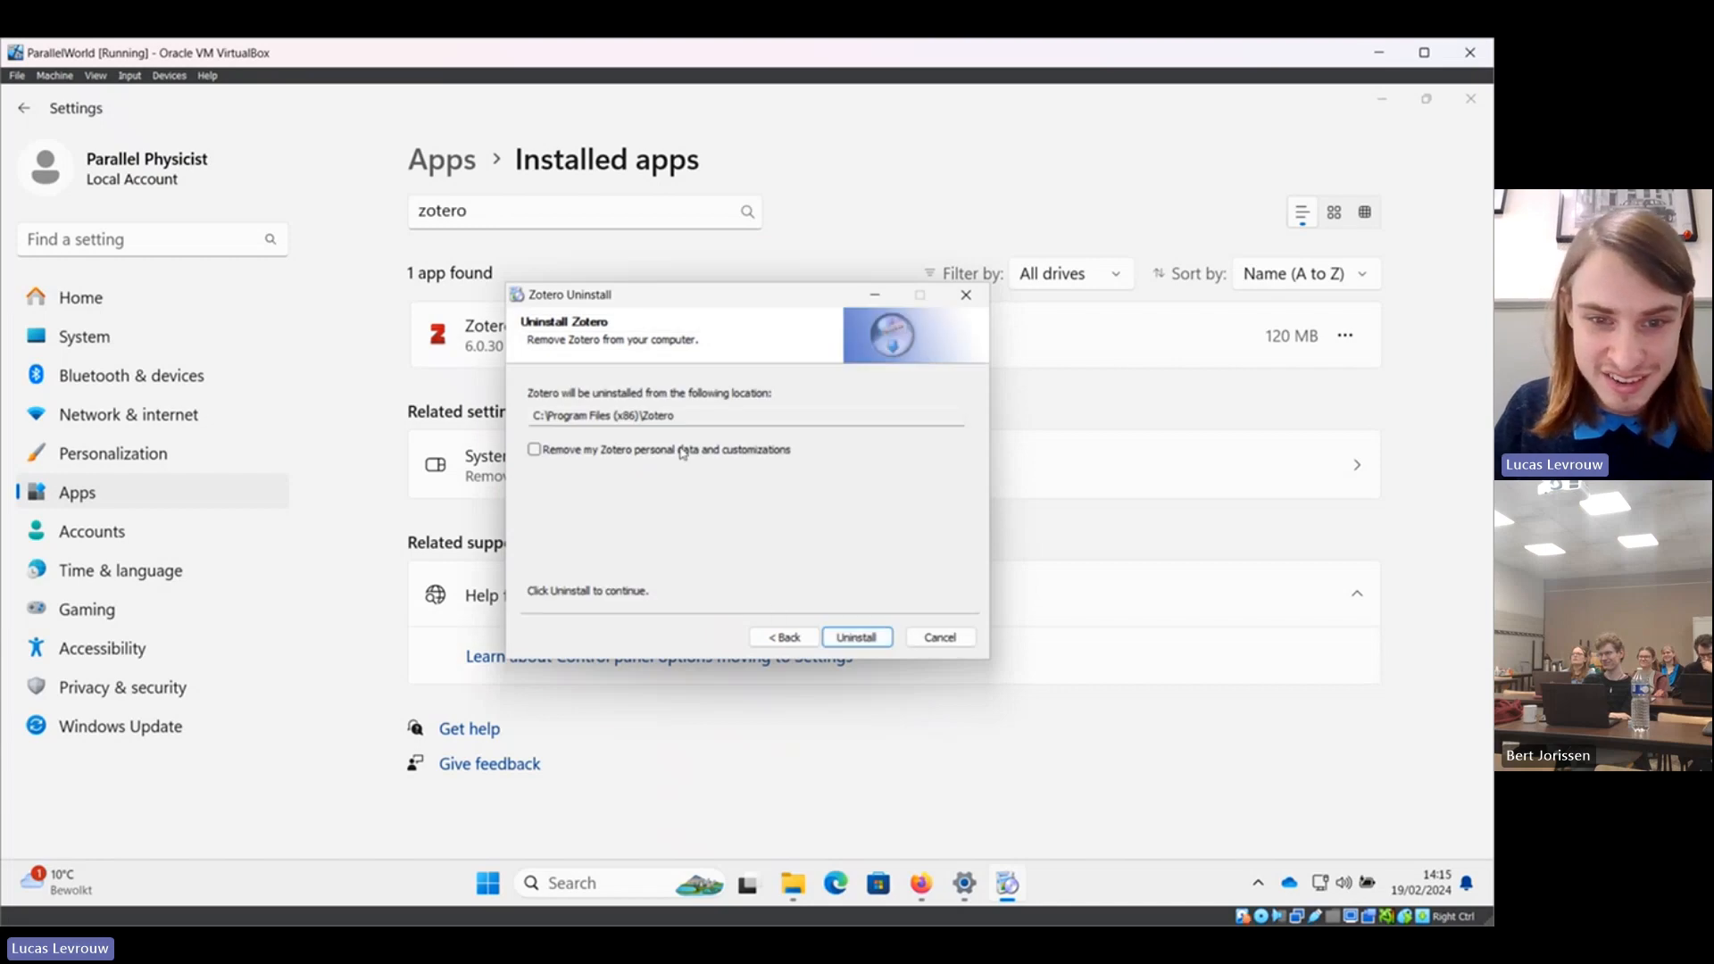
mouse_move(680, 446)
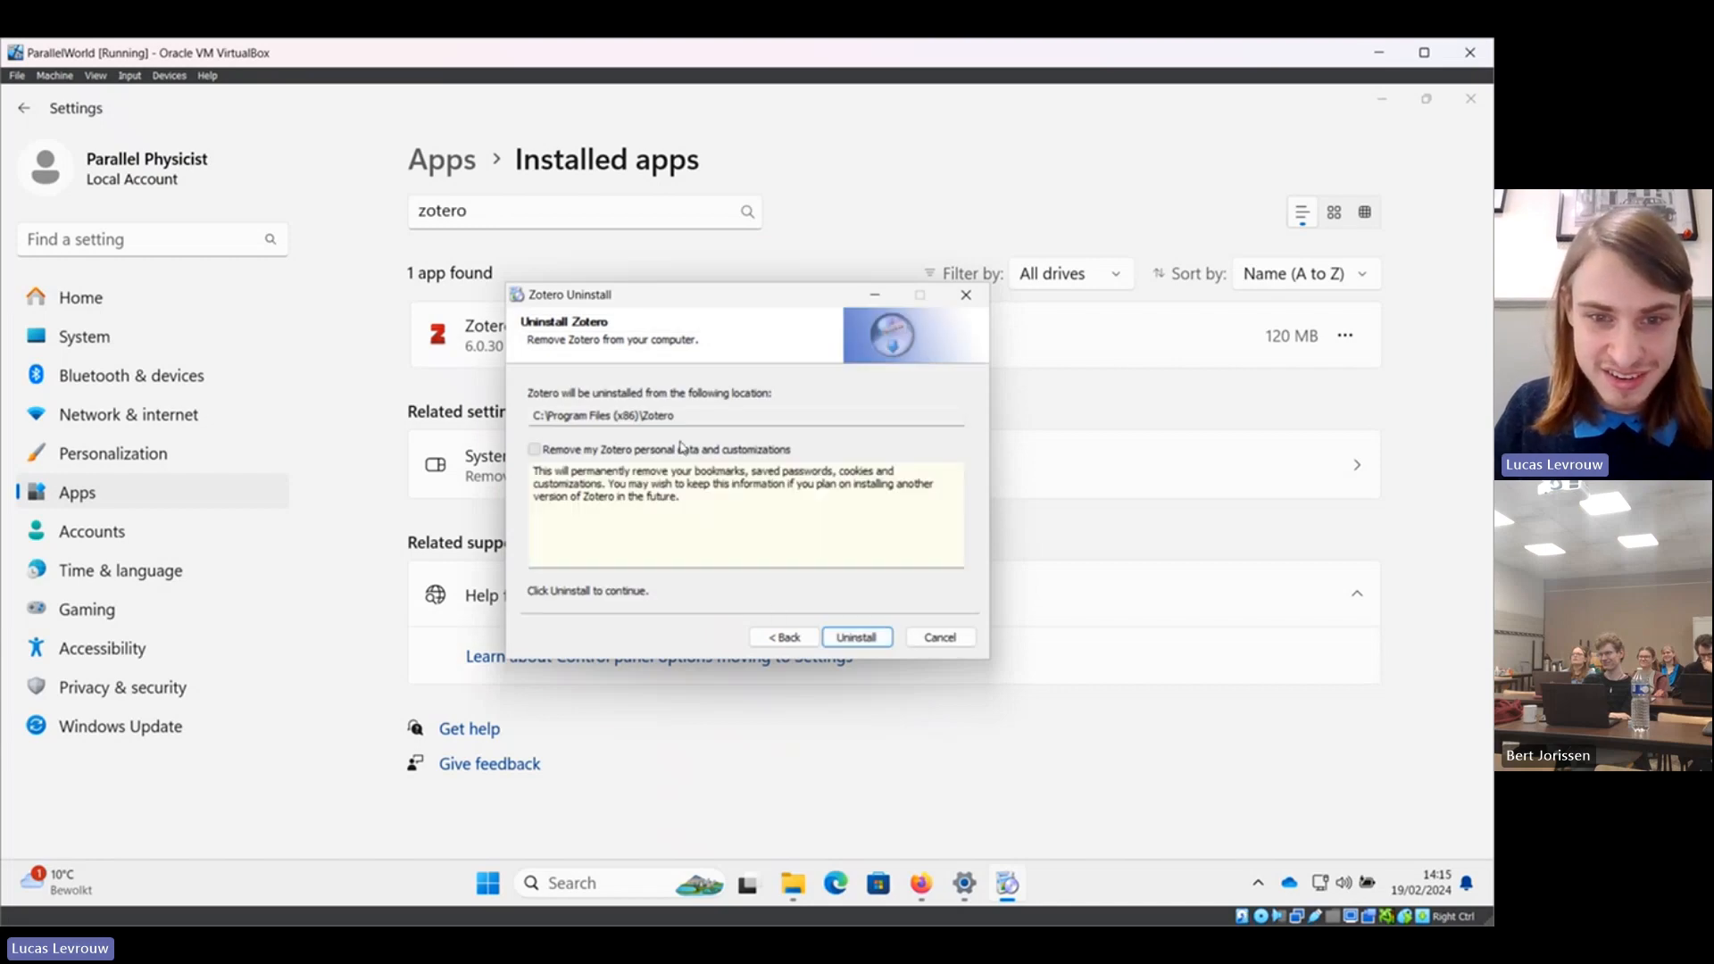
left_click(856, 637)
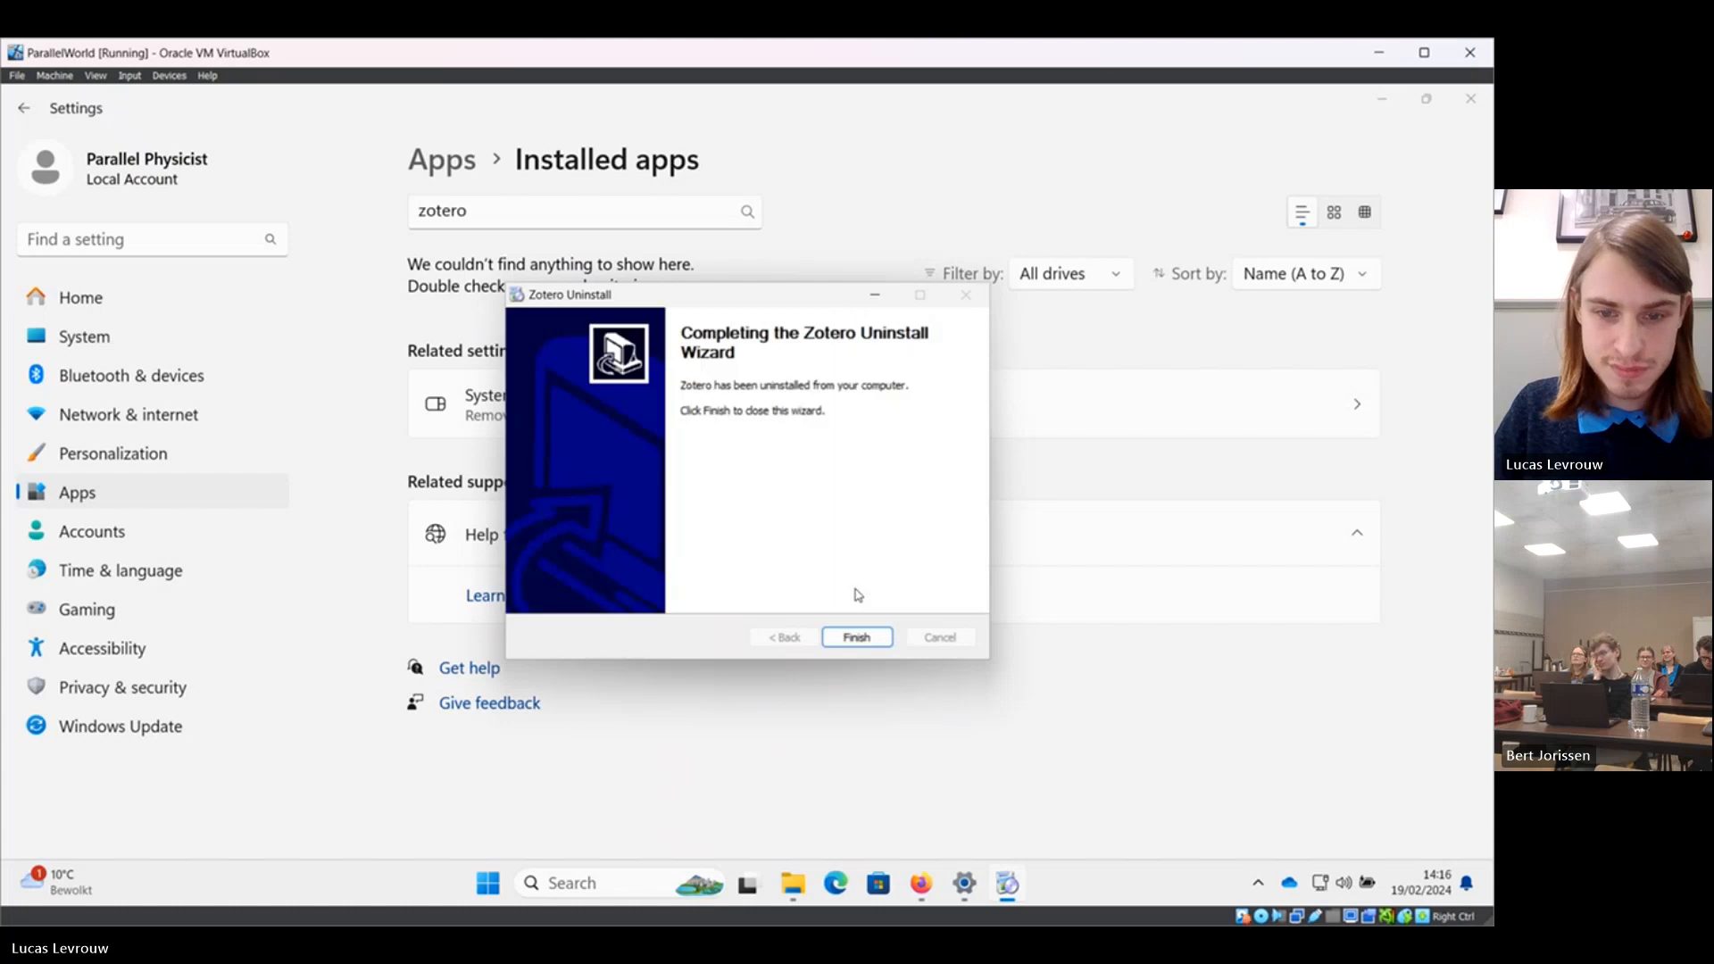
left_click(854, 638)
In File Explorer, delete the Zotero folder from the user's profile folder under C:\Users and close the window.
mouse_move(814, 883)
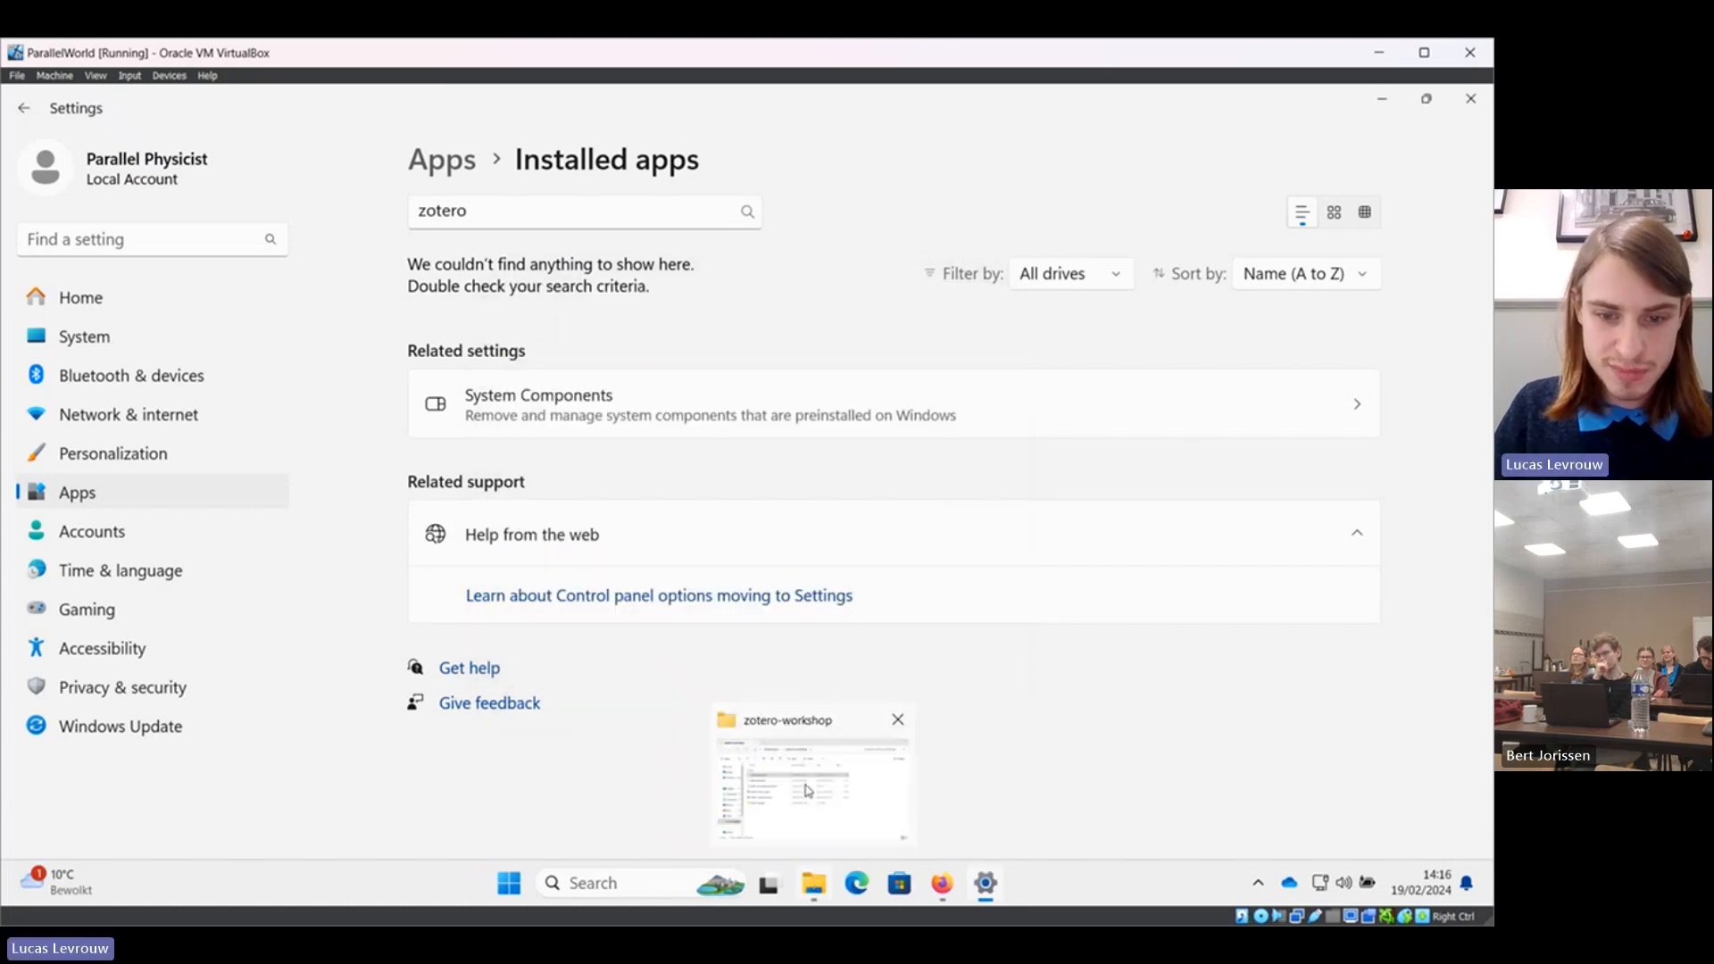
left_click(806, 783)
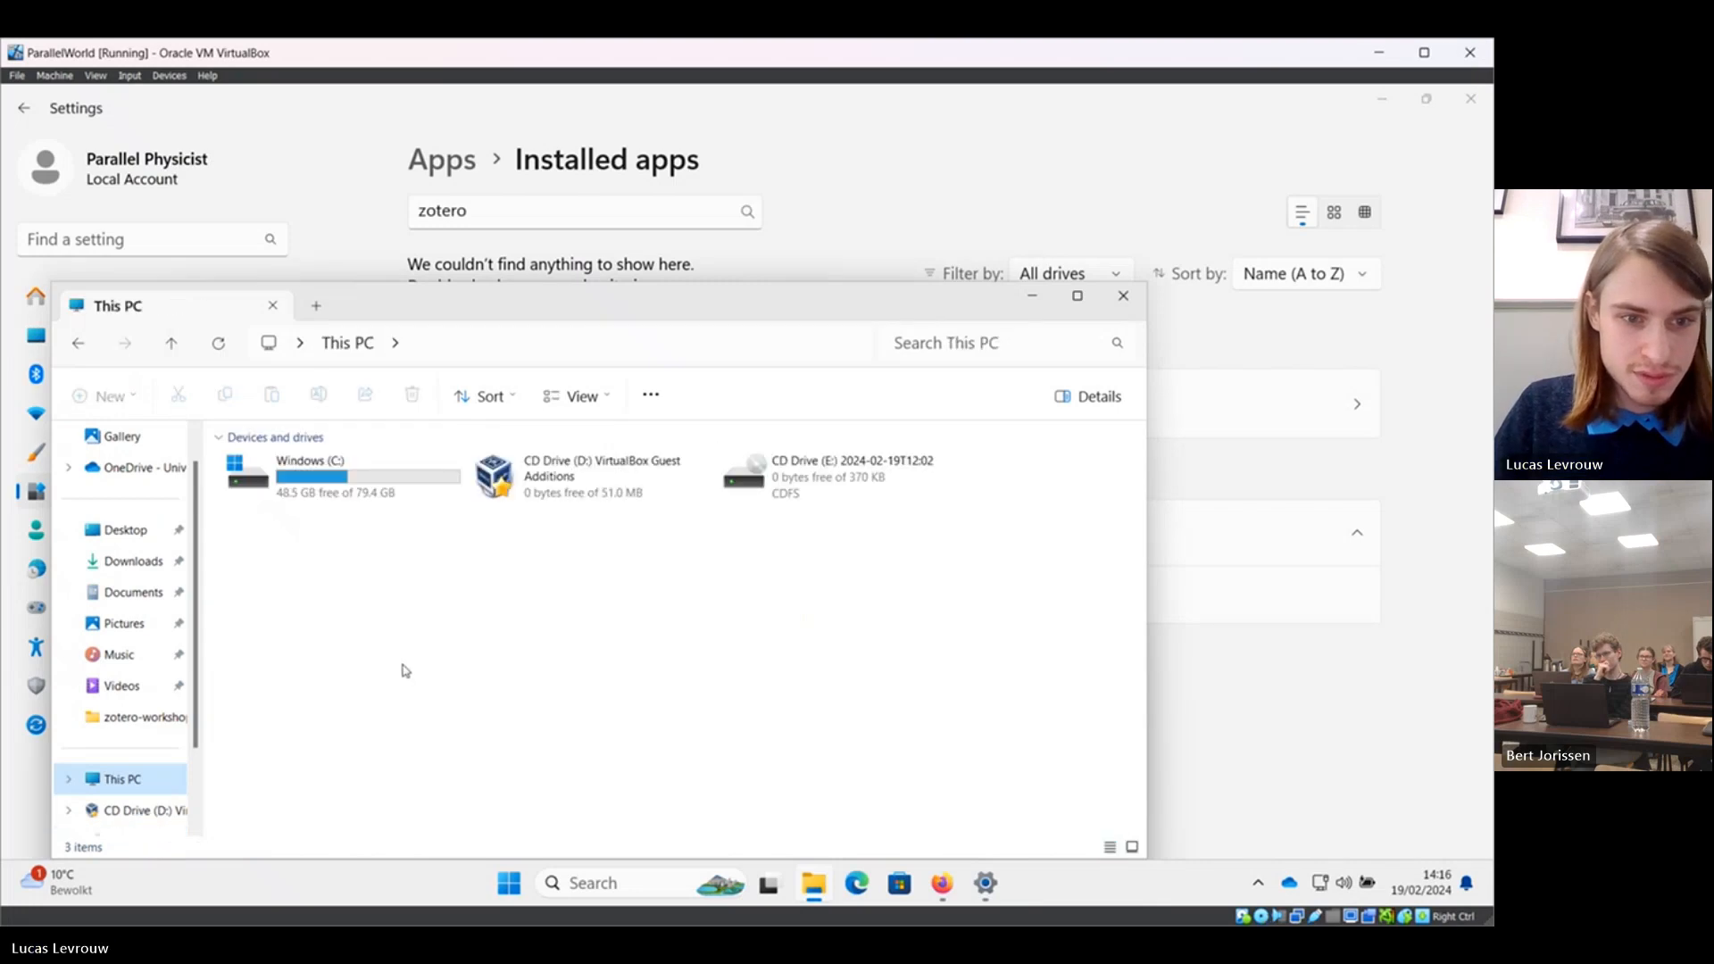
double_click(374, 489)
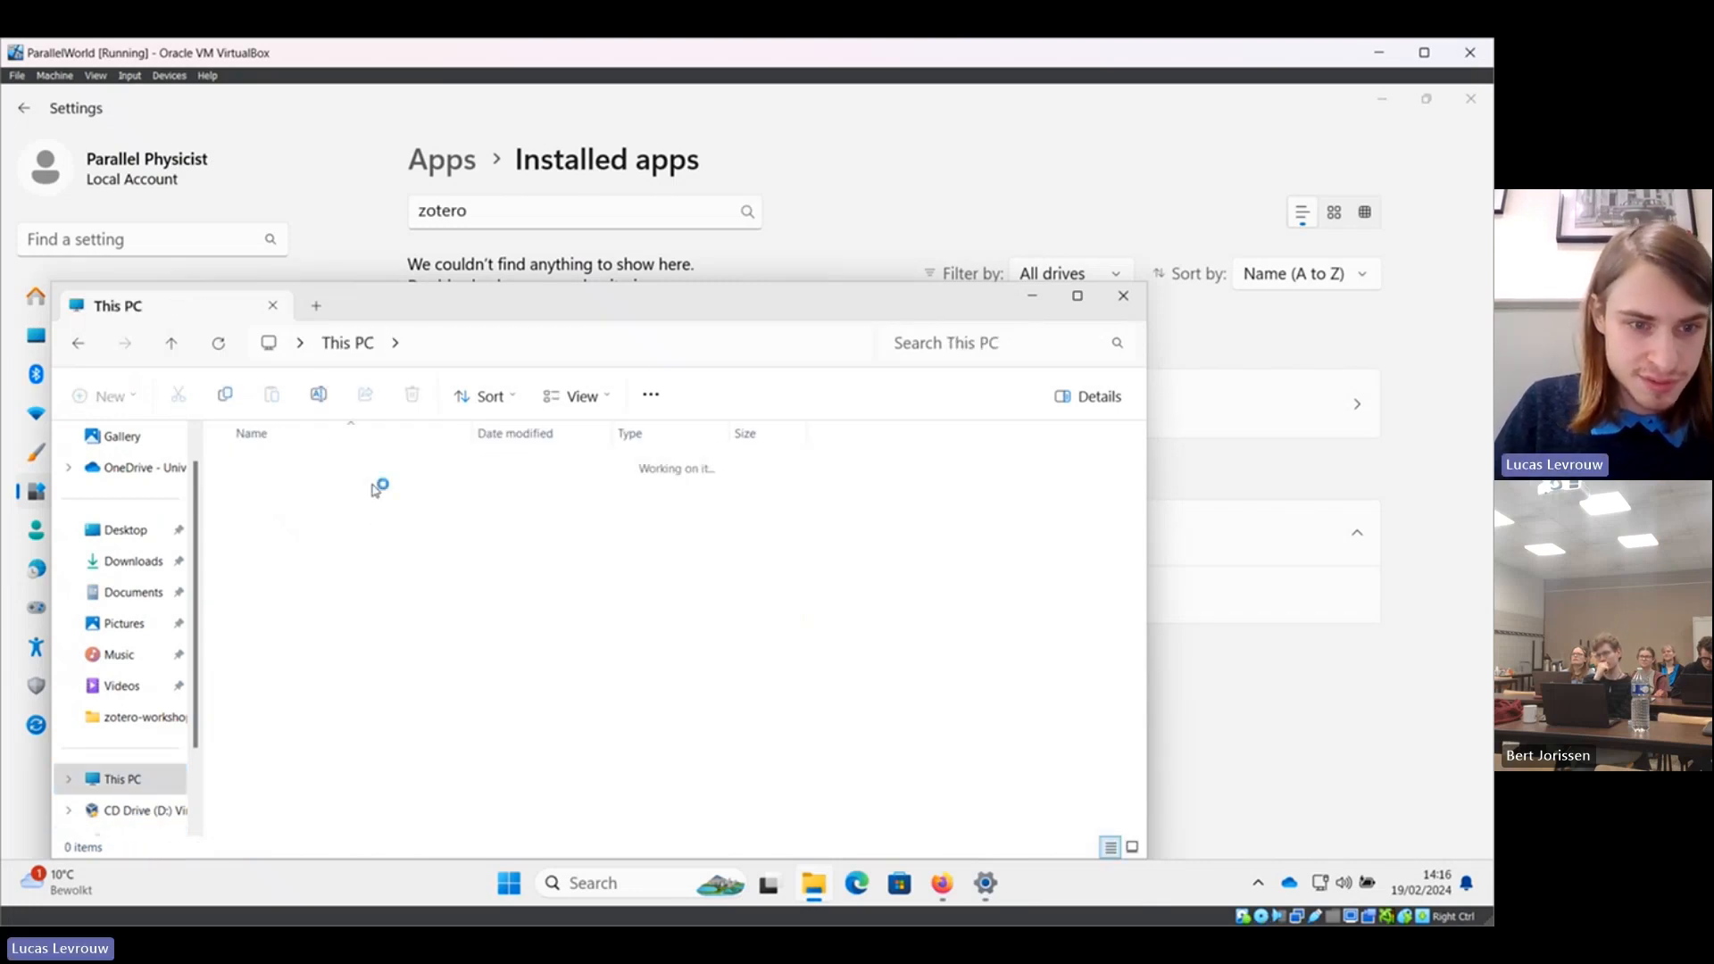
double_click(318, 563)
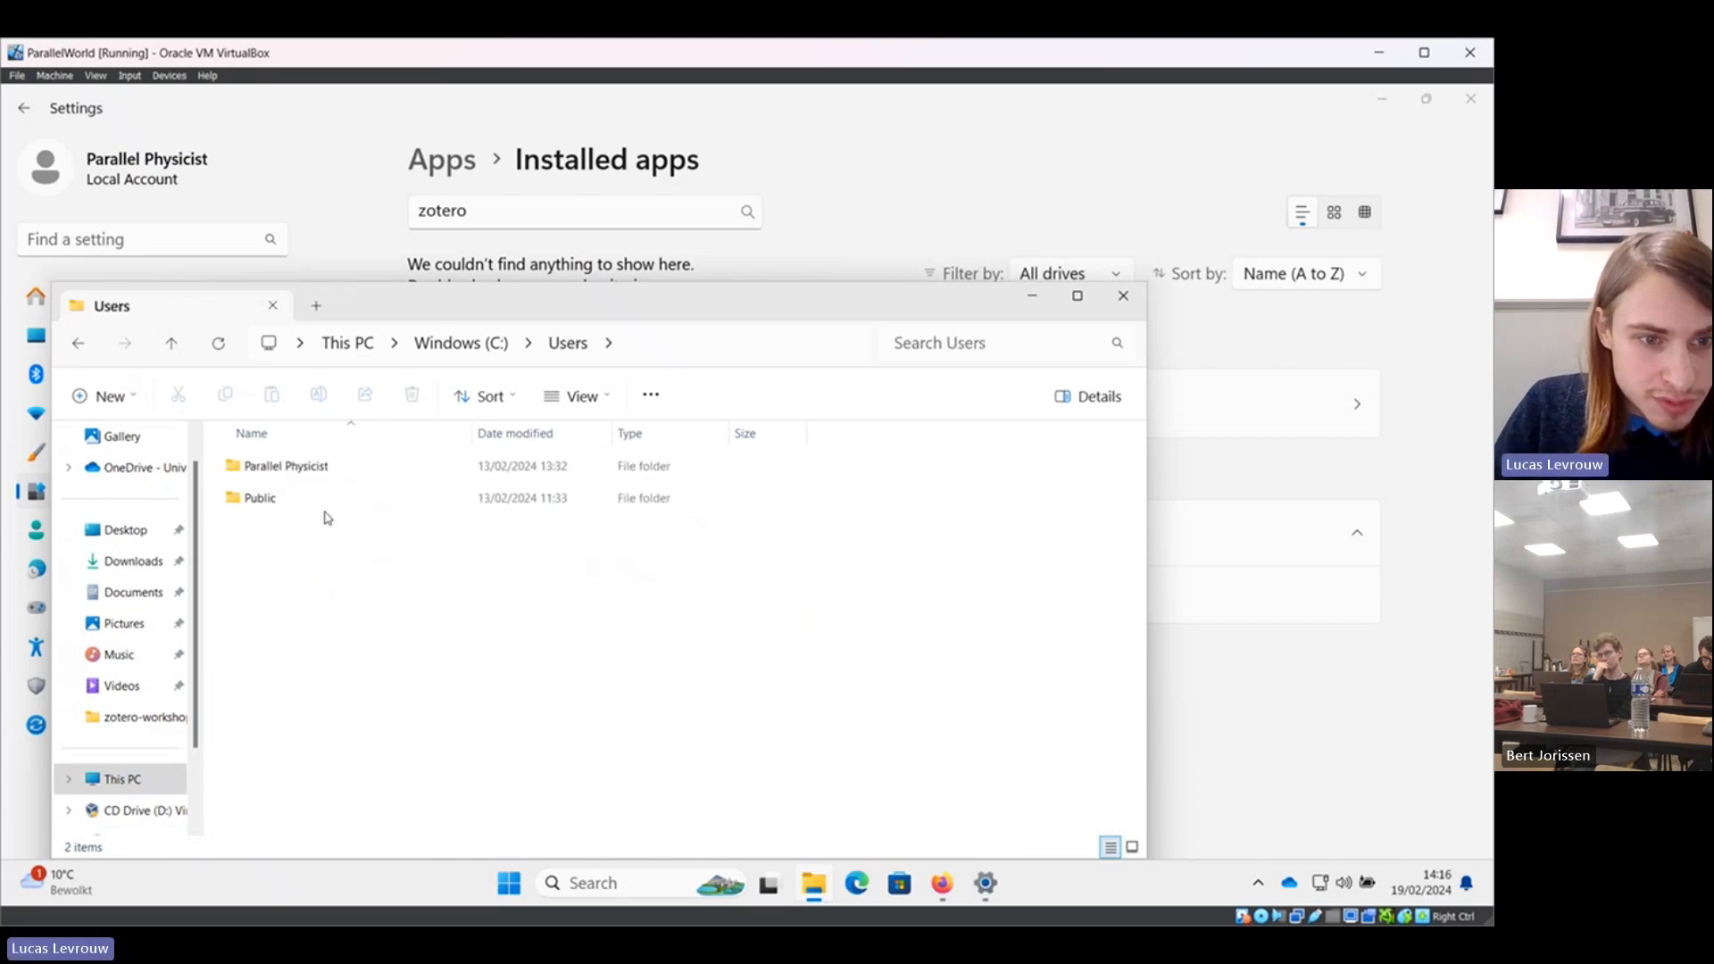
double_click(333, 466)
scroll(357, 662, "down", 1)
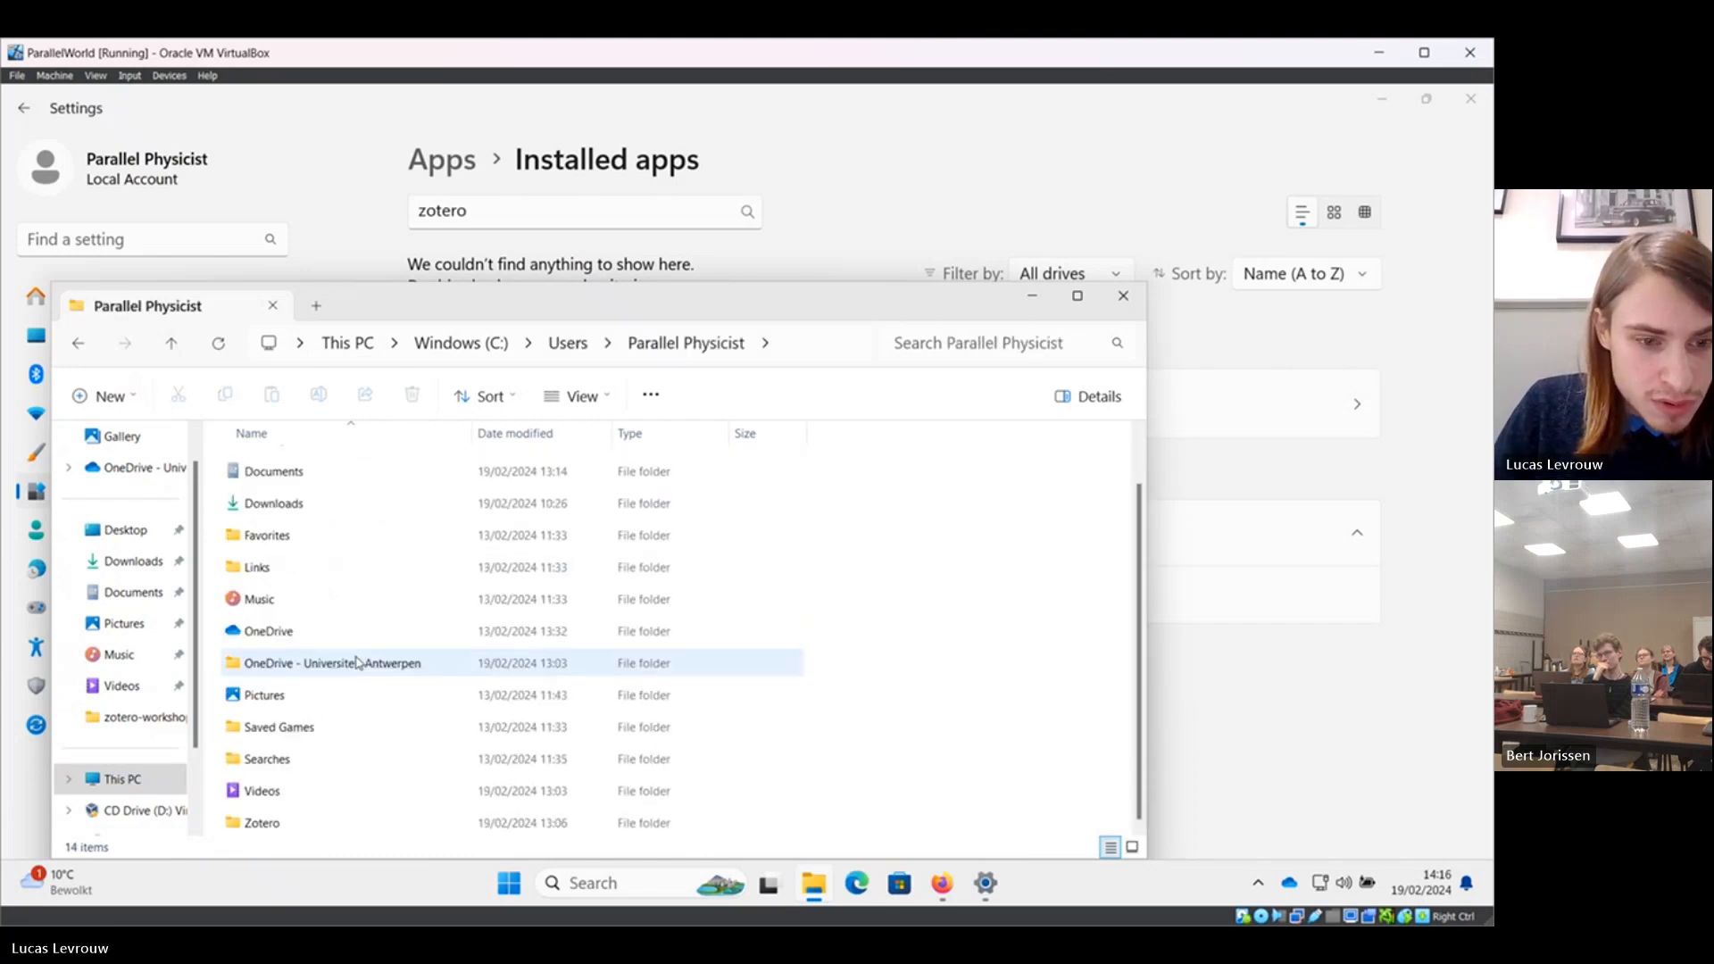
left_click(299, 823)
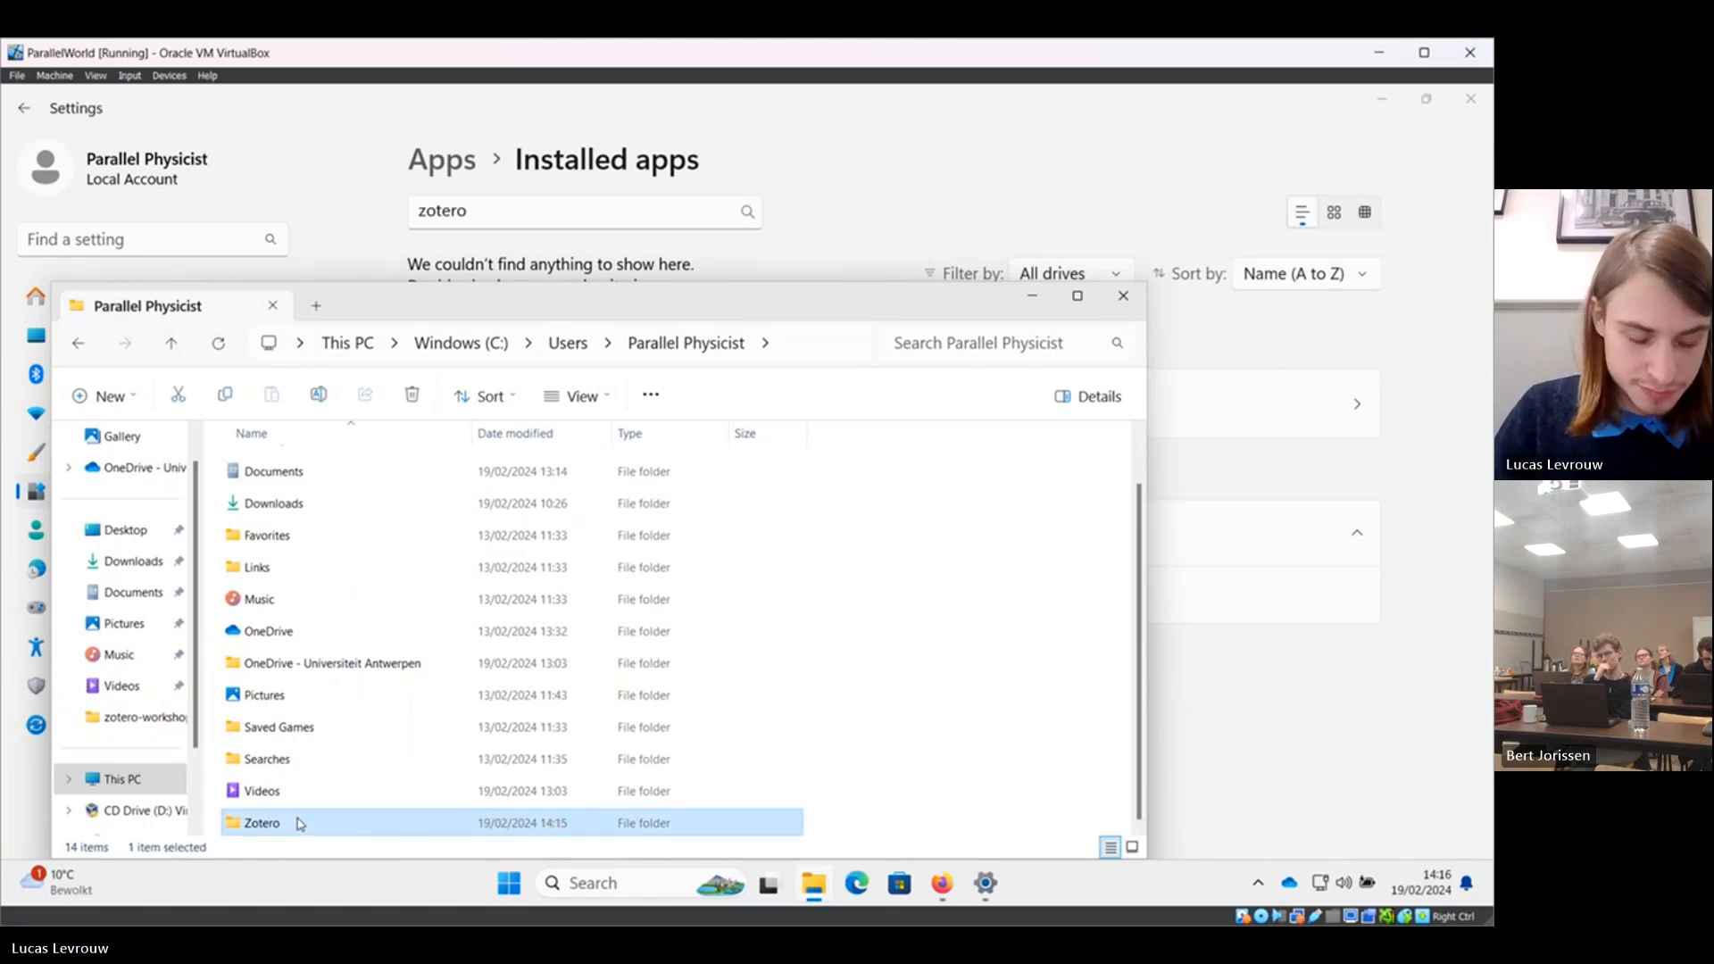
key("Delete")
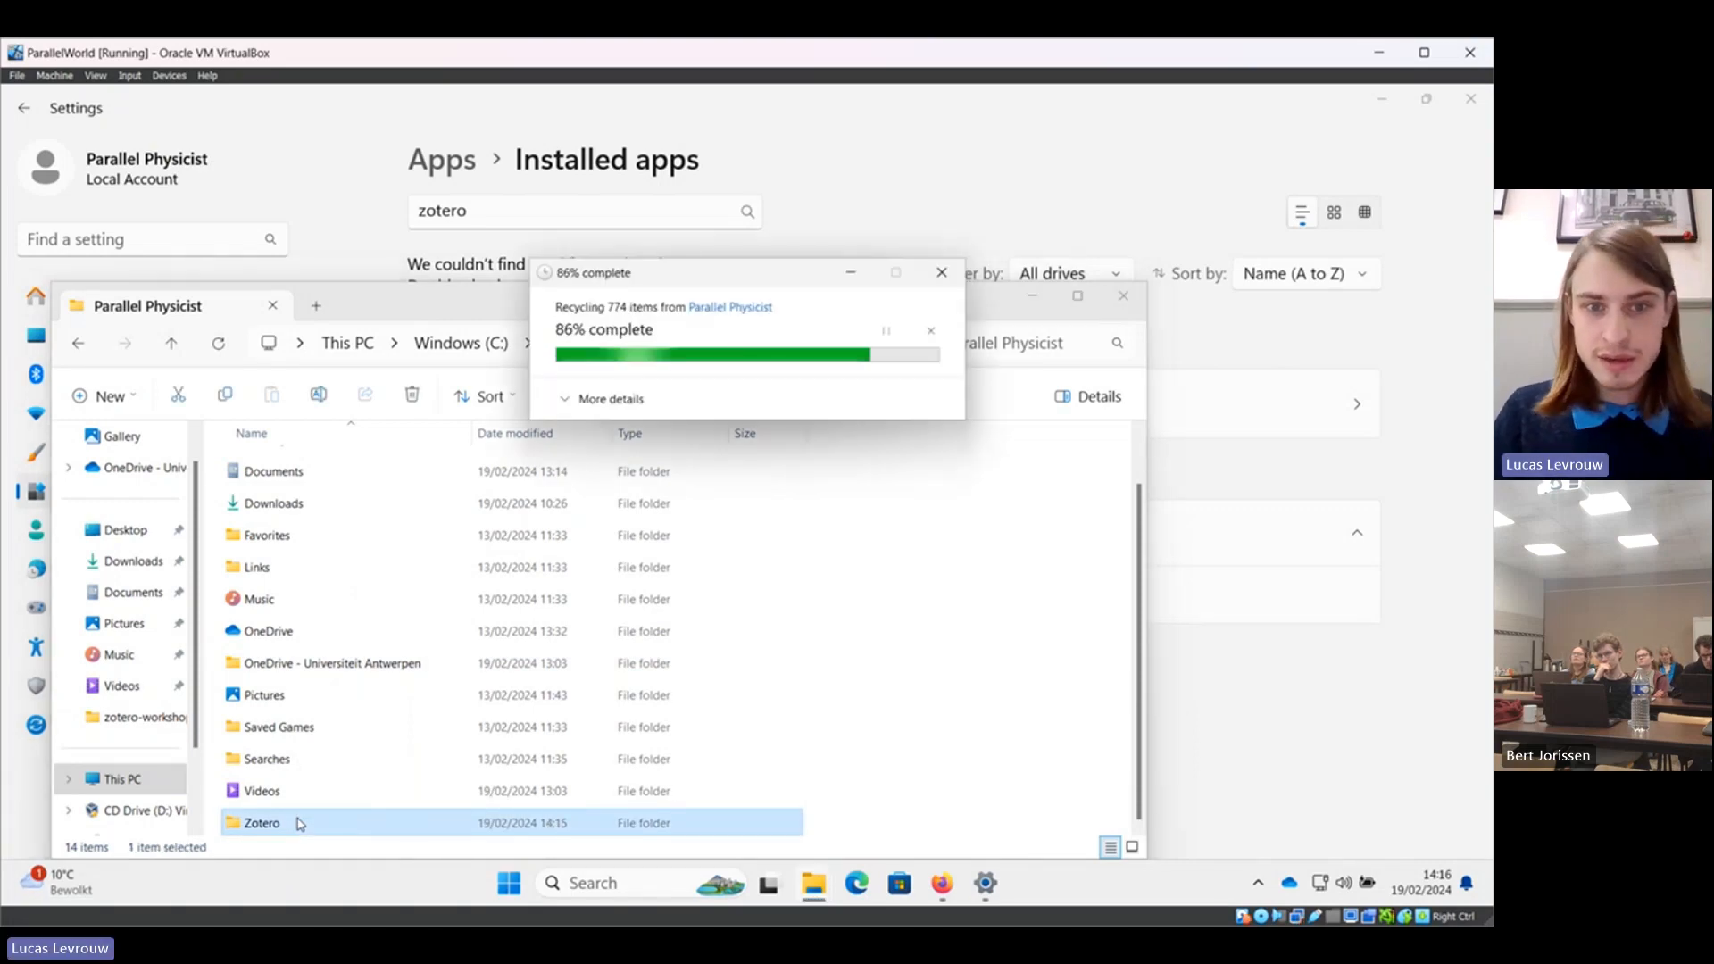
left_click(1127, 304)
Switch to Firefox and search the web for "young minds antwerp" in a new tab.
mouse_move(962, 884)
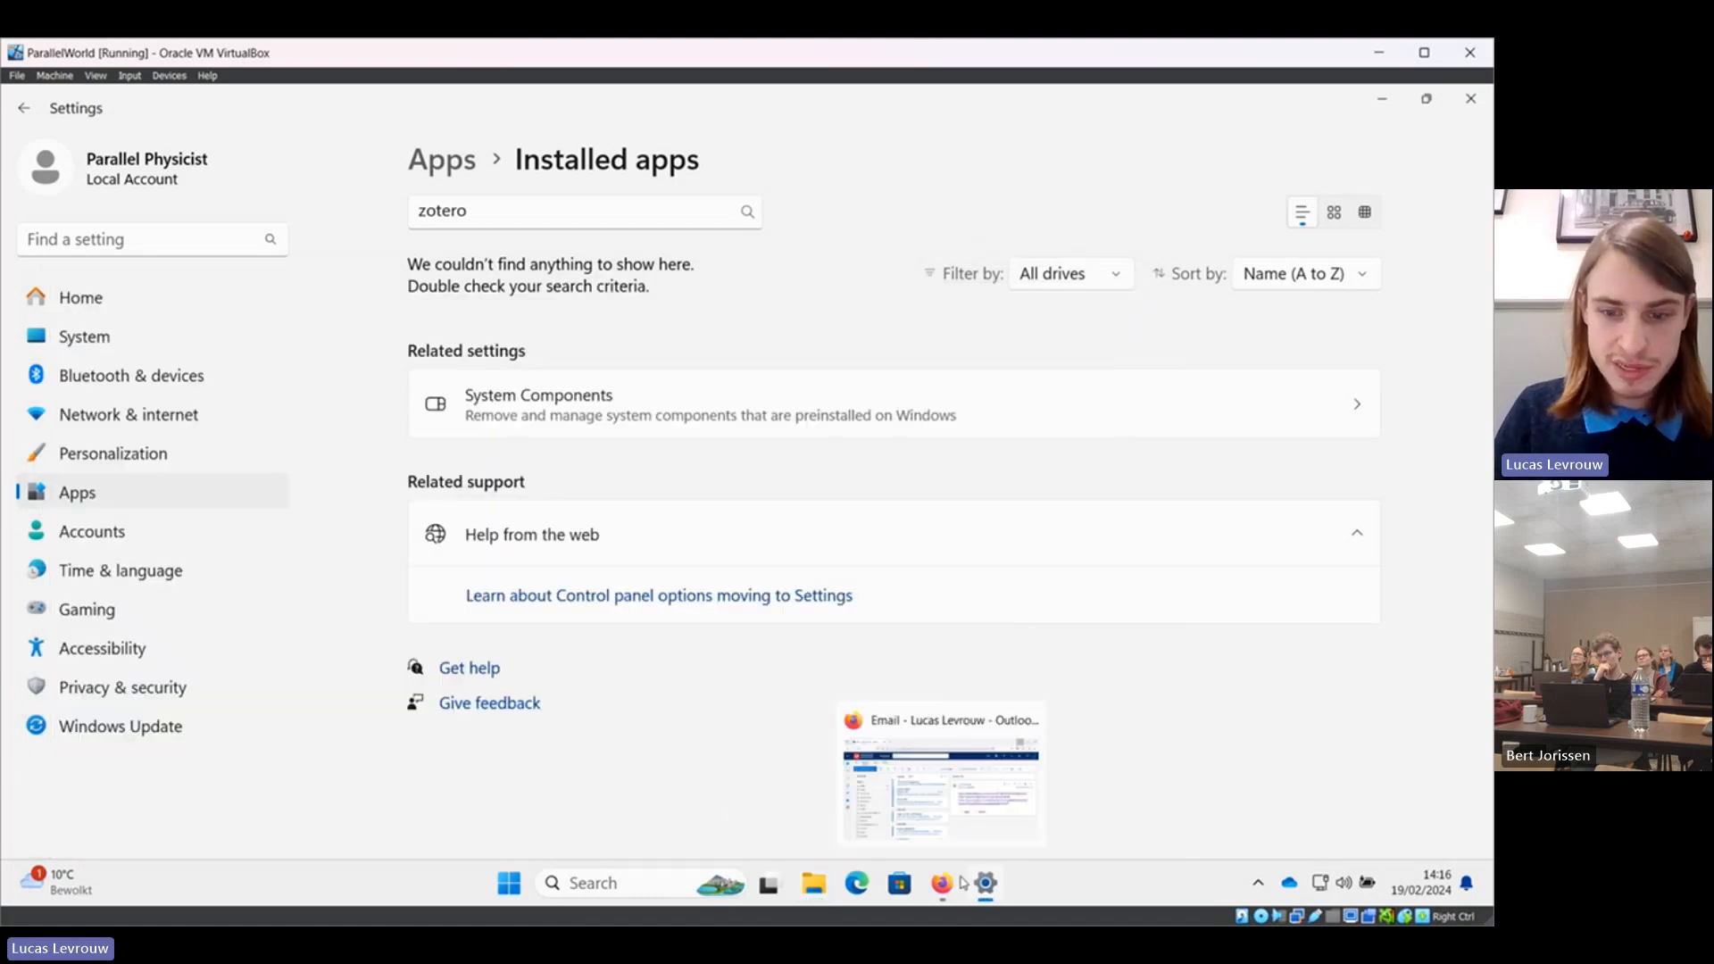
left_click(951, 801)
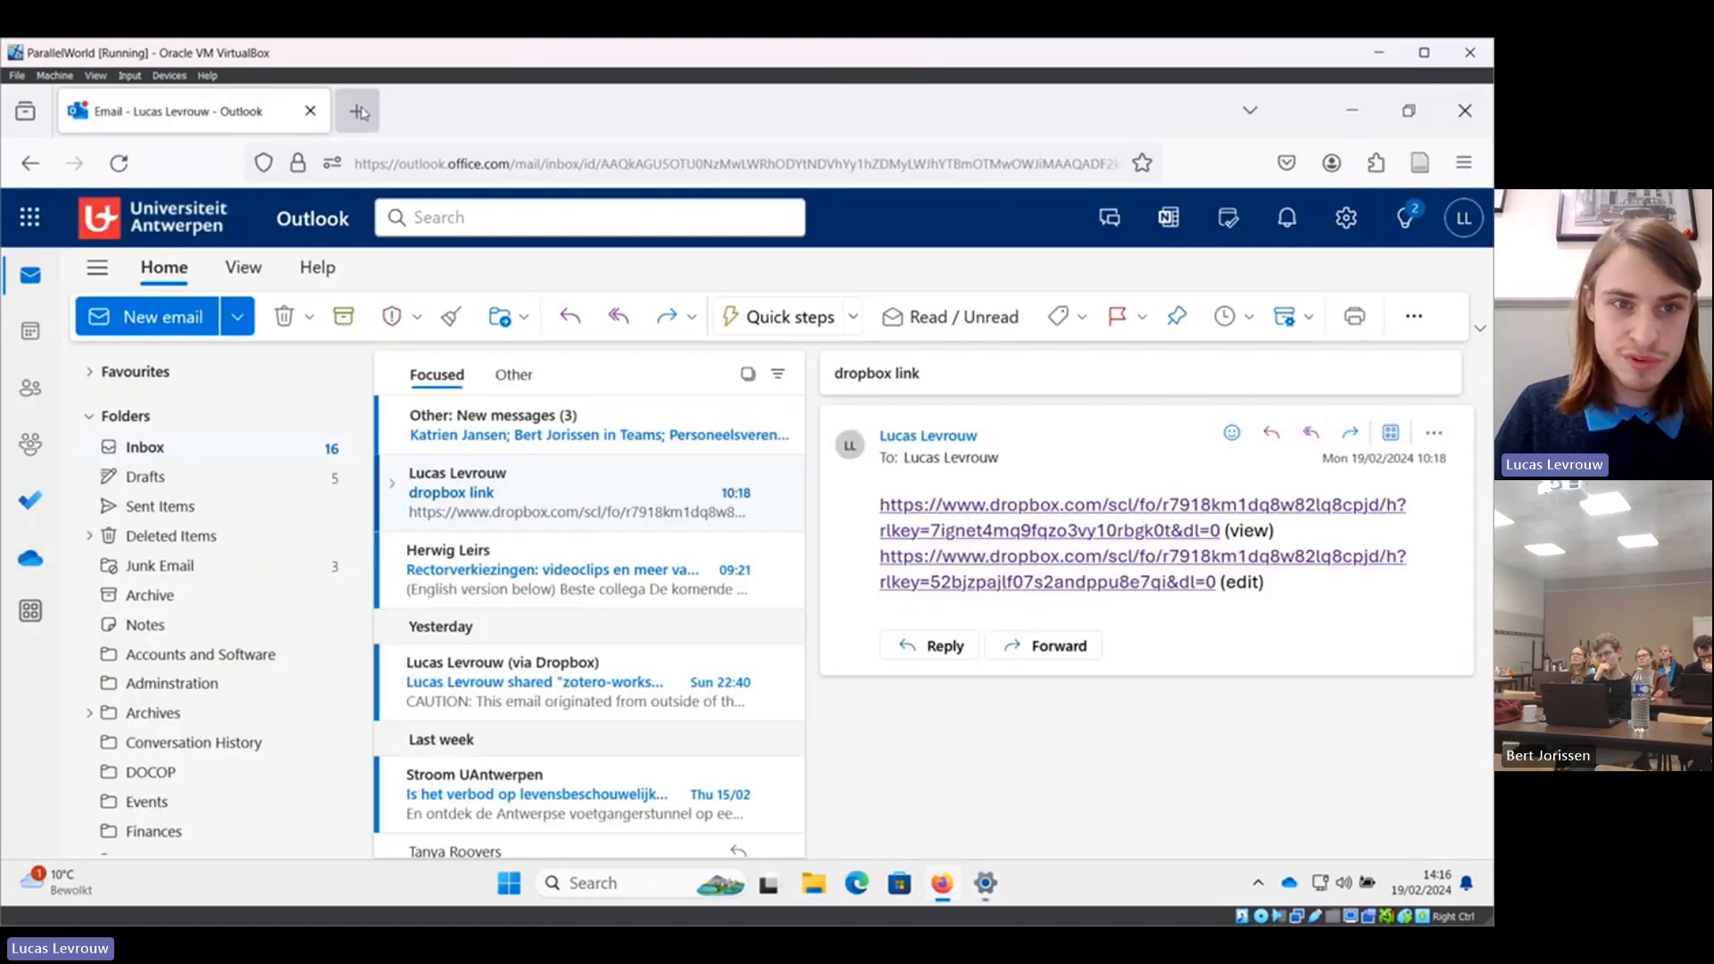
left_click(360, 111)
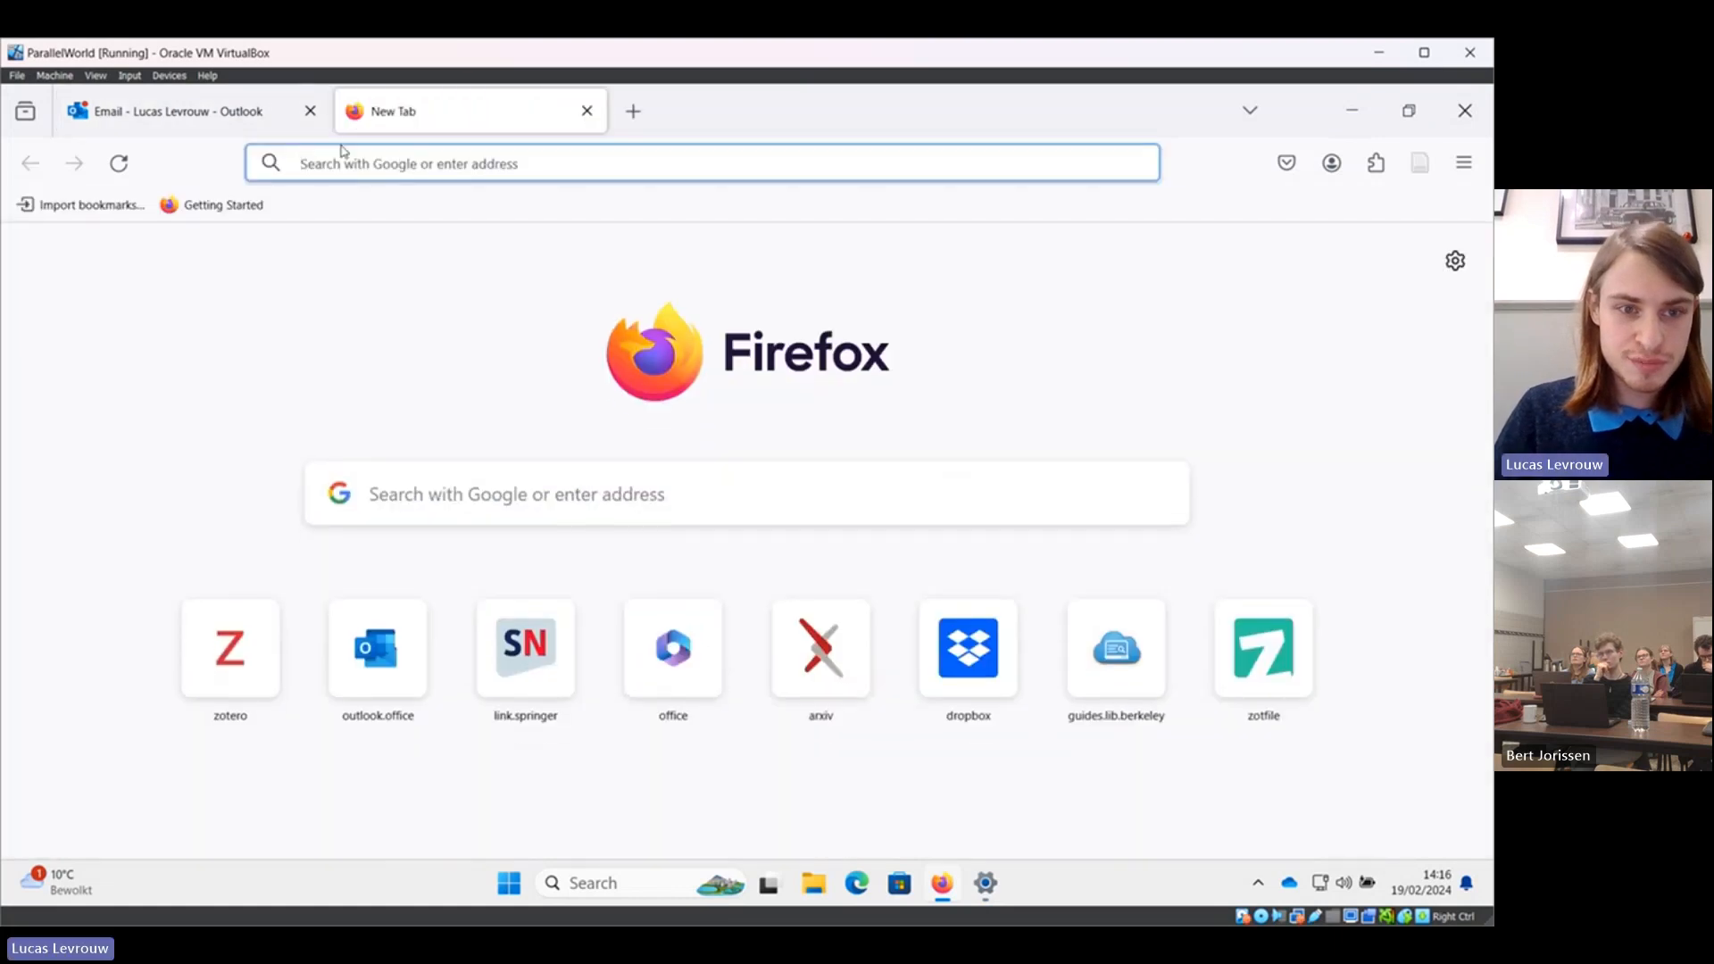
type("youn")
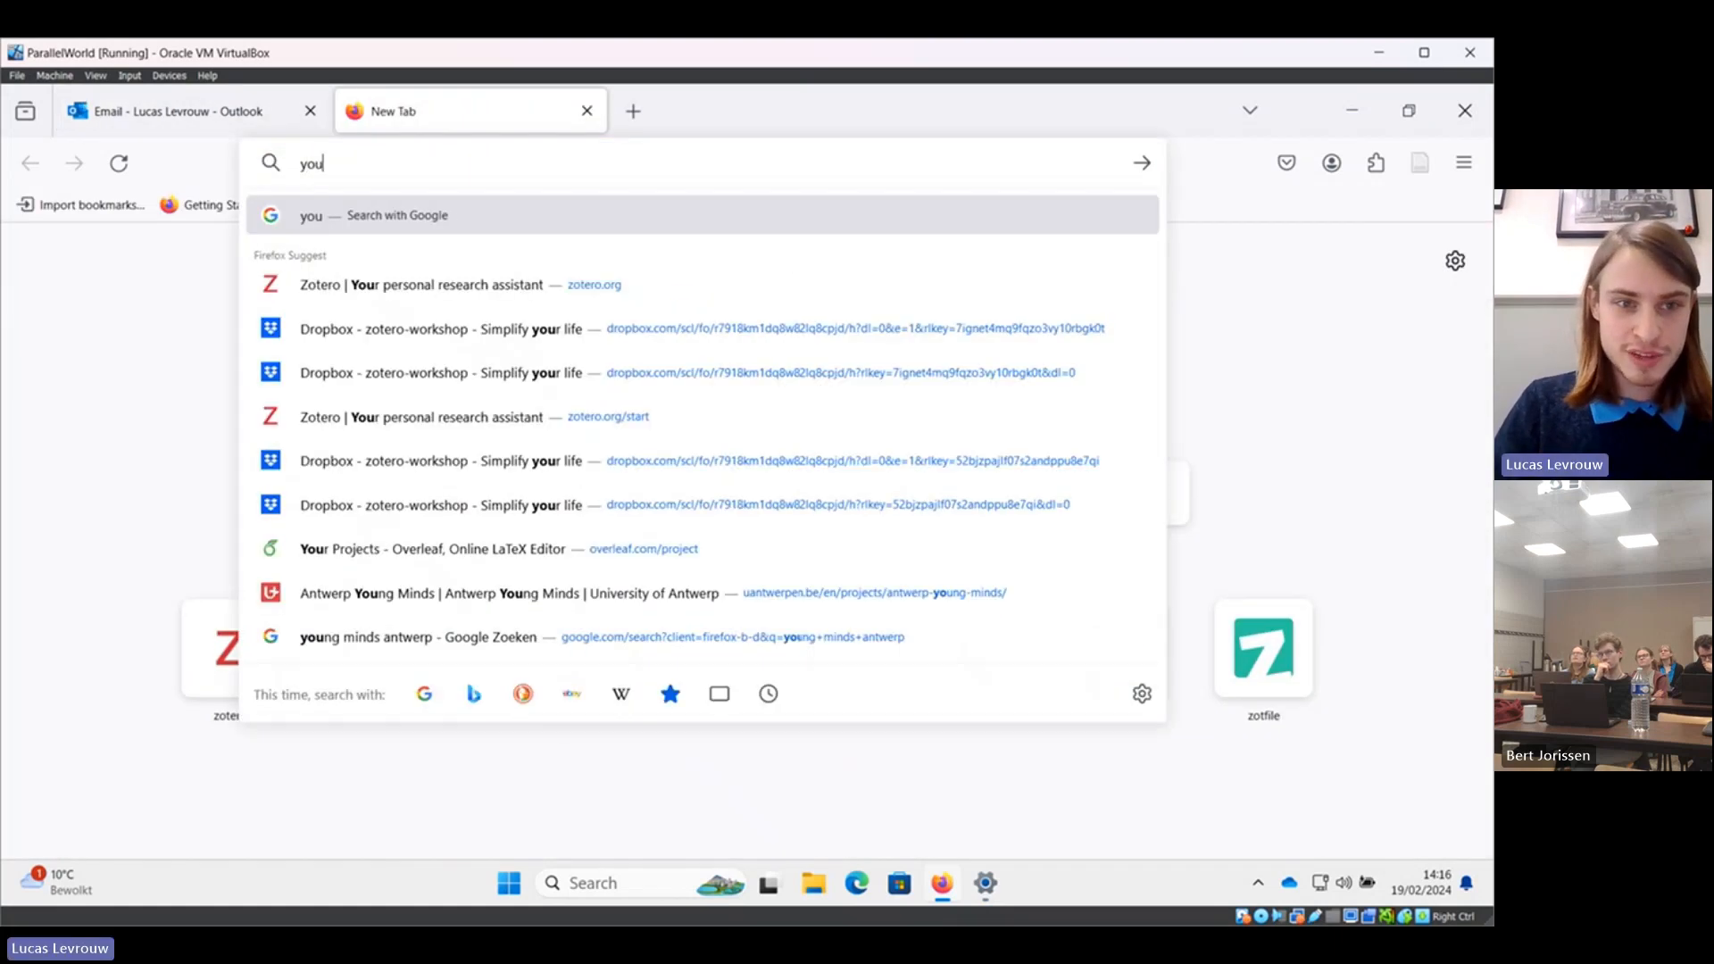
key("BackSpace")
key("BackSpace")
key("BackSpace")
key("BackSpace")
type("antwer")
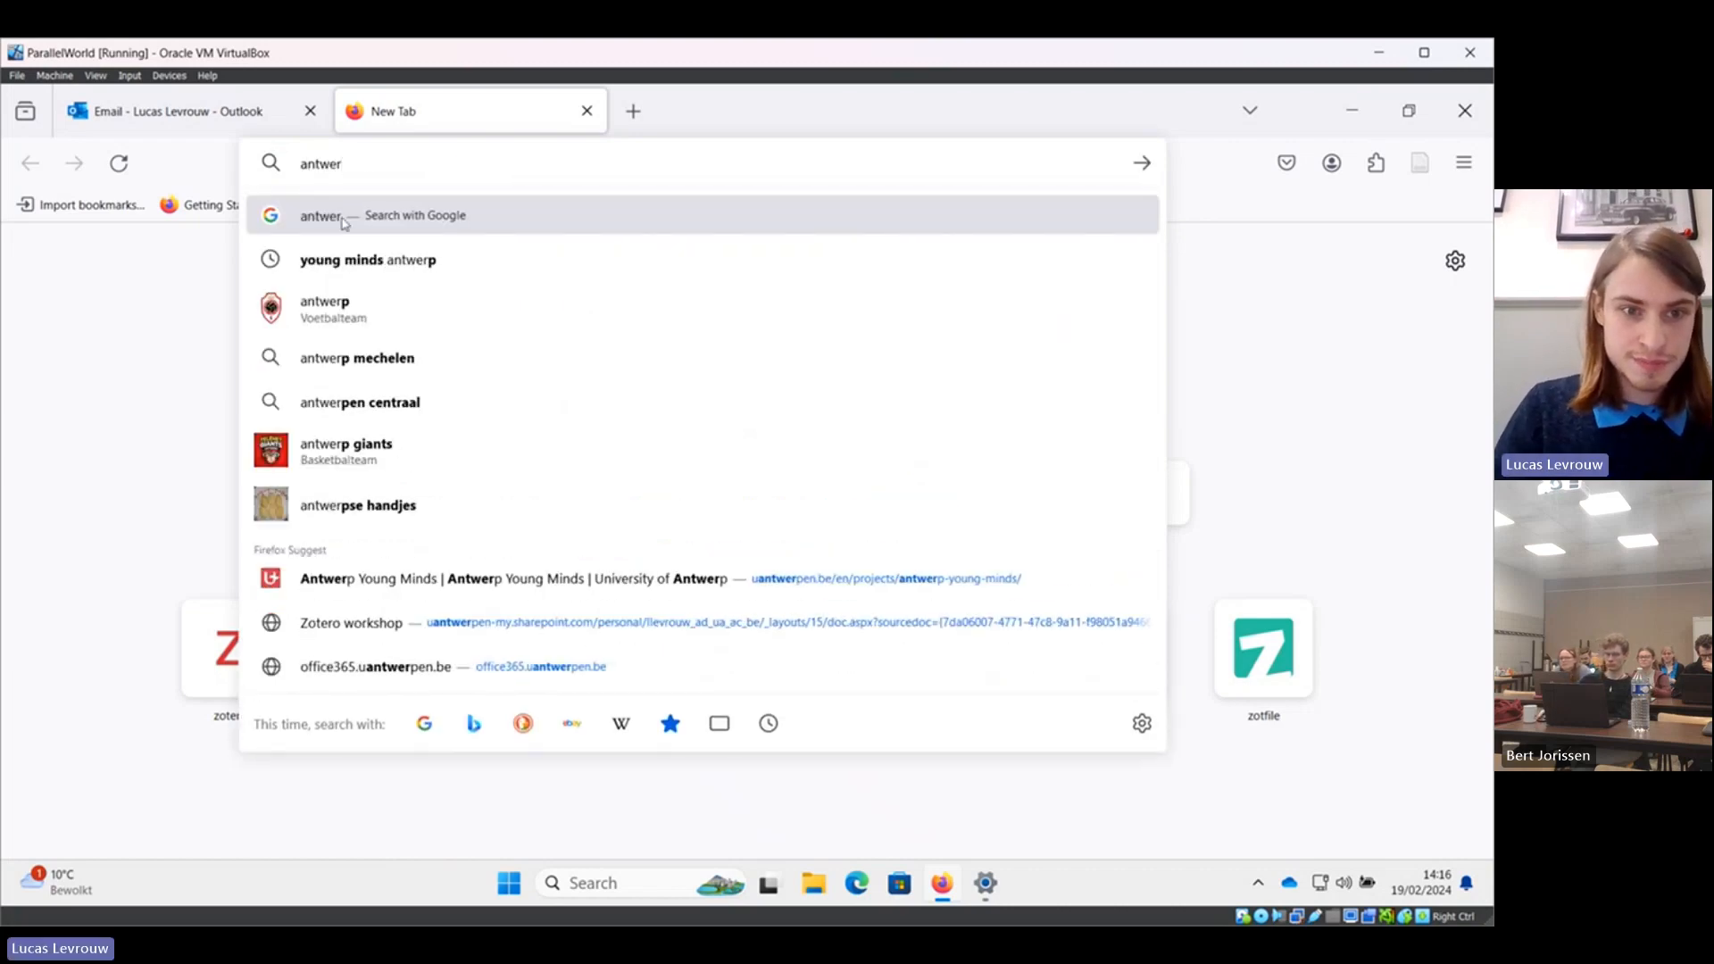
left_click(366, 263)
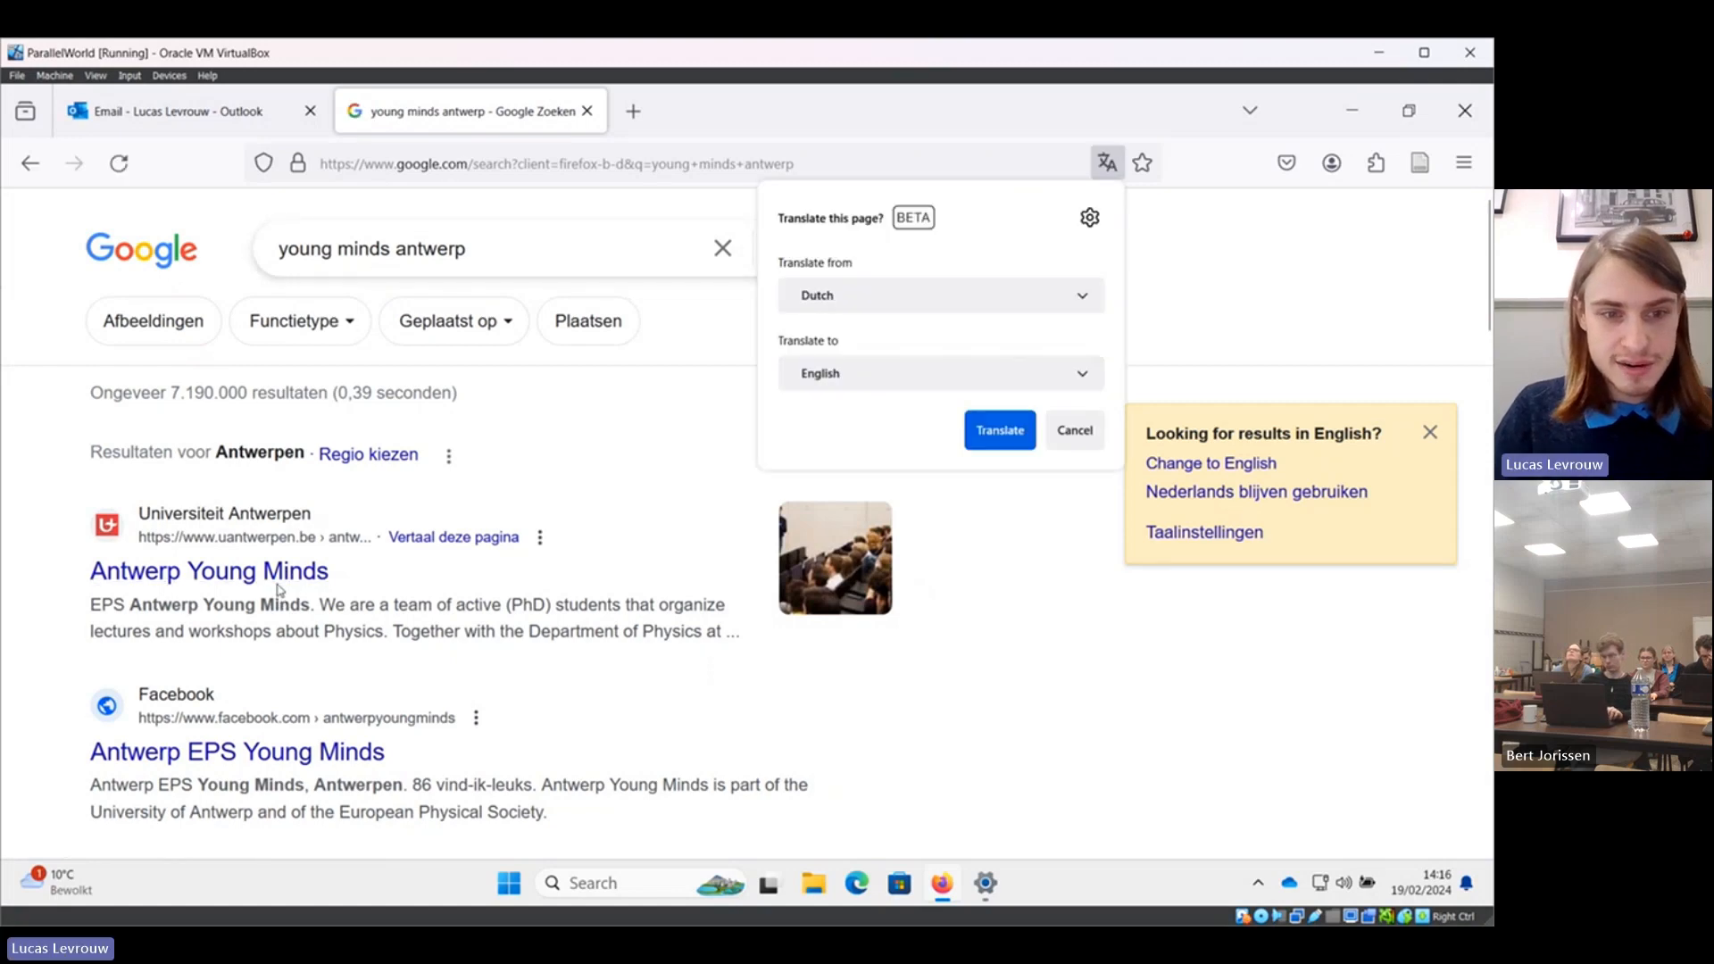
Open the Antwerp Young Minds site from the results and follow its "Oefeningen voor Zotero Workshop" link.
left_click(279, 574)
left_click(278, 574)
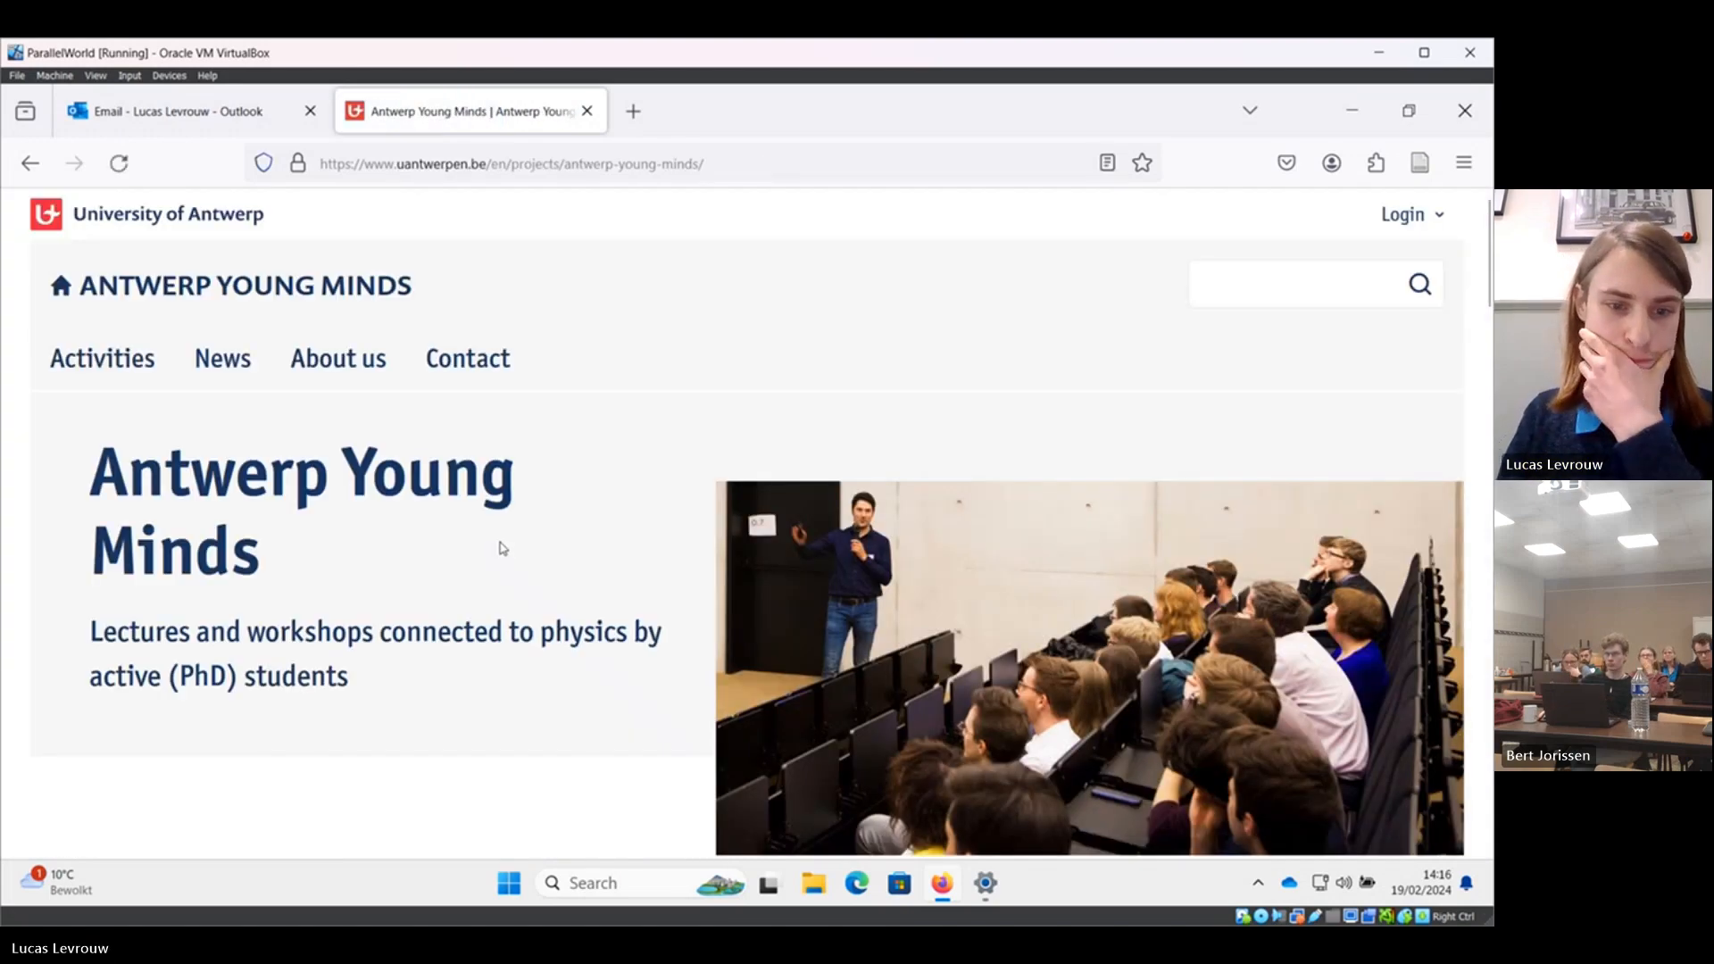
scroll(503, 548, "down", 3)
scroll(503, 548, "down", 1)
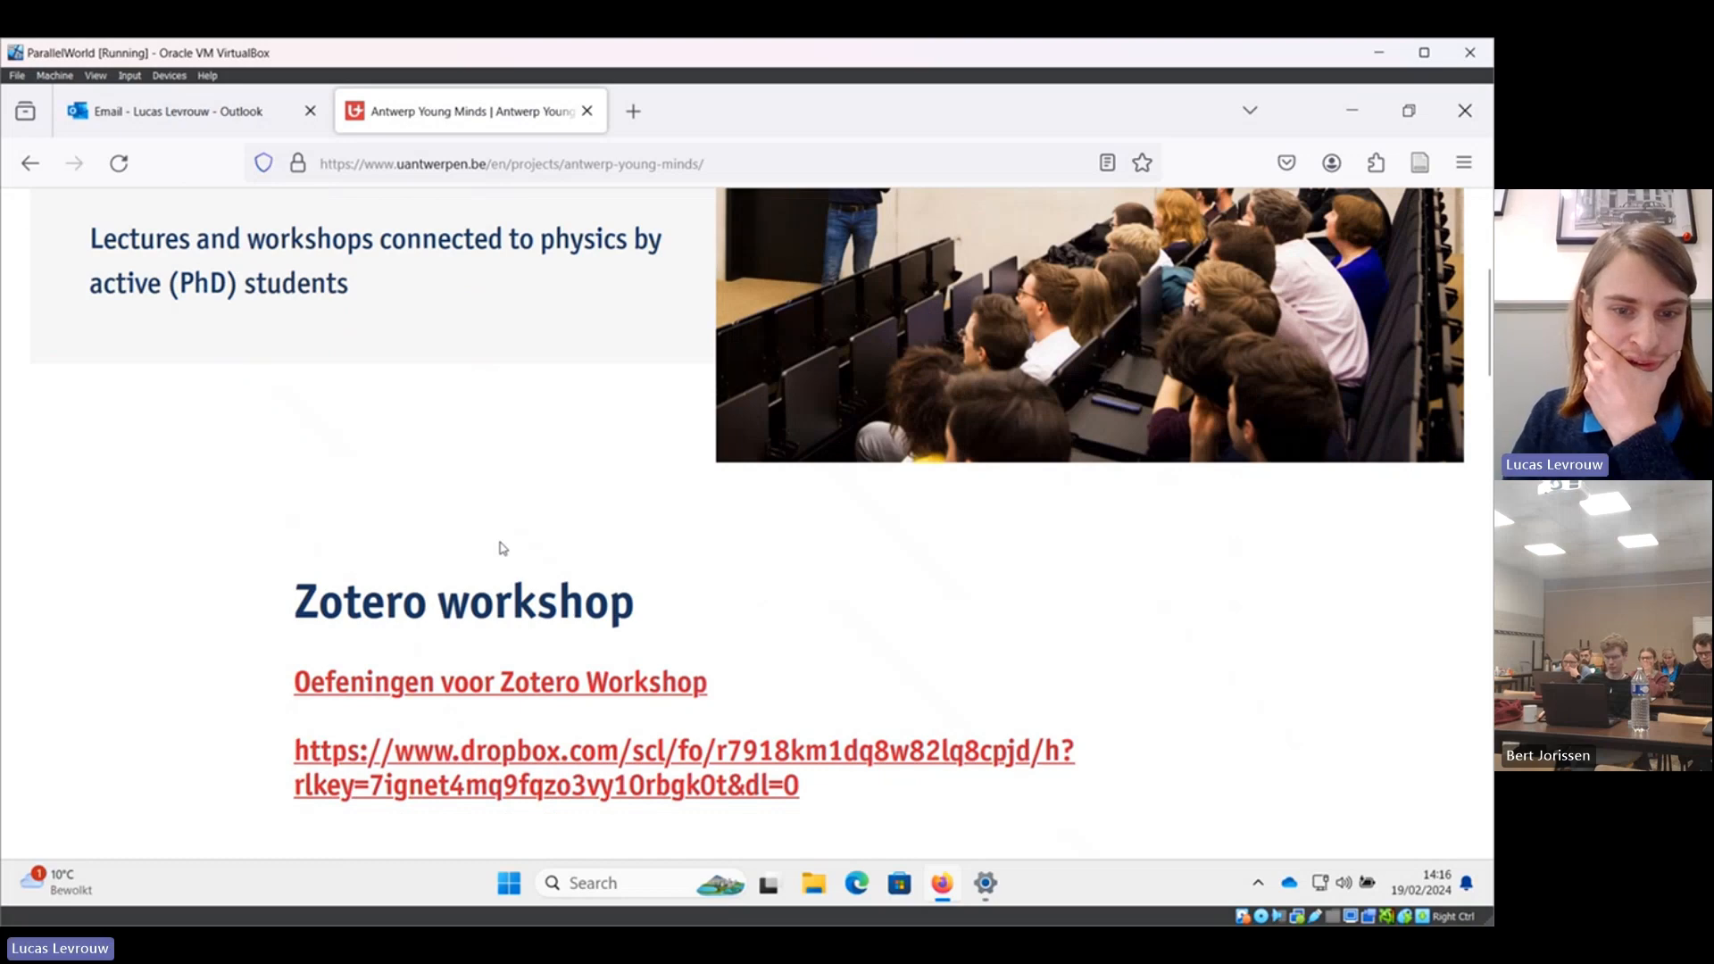
left_click(462, 693)
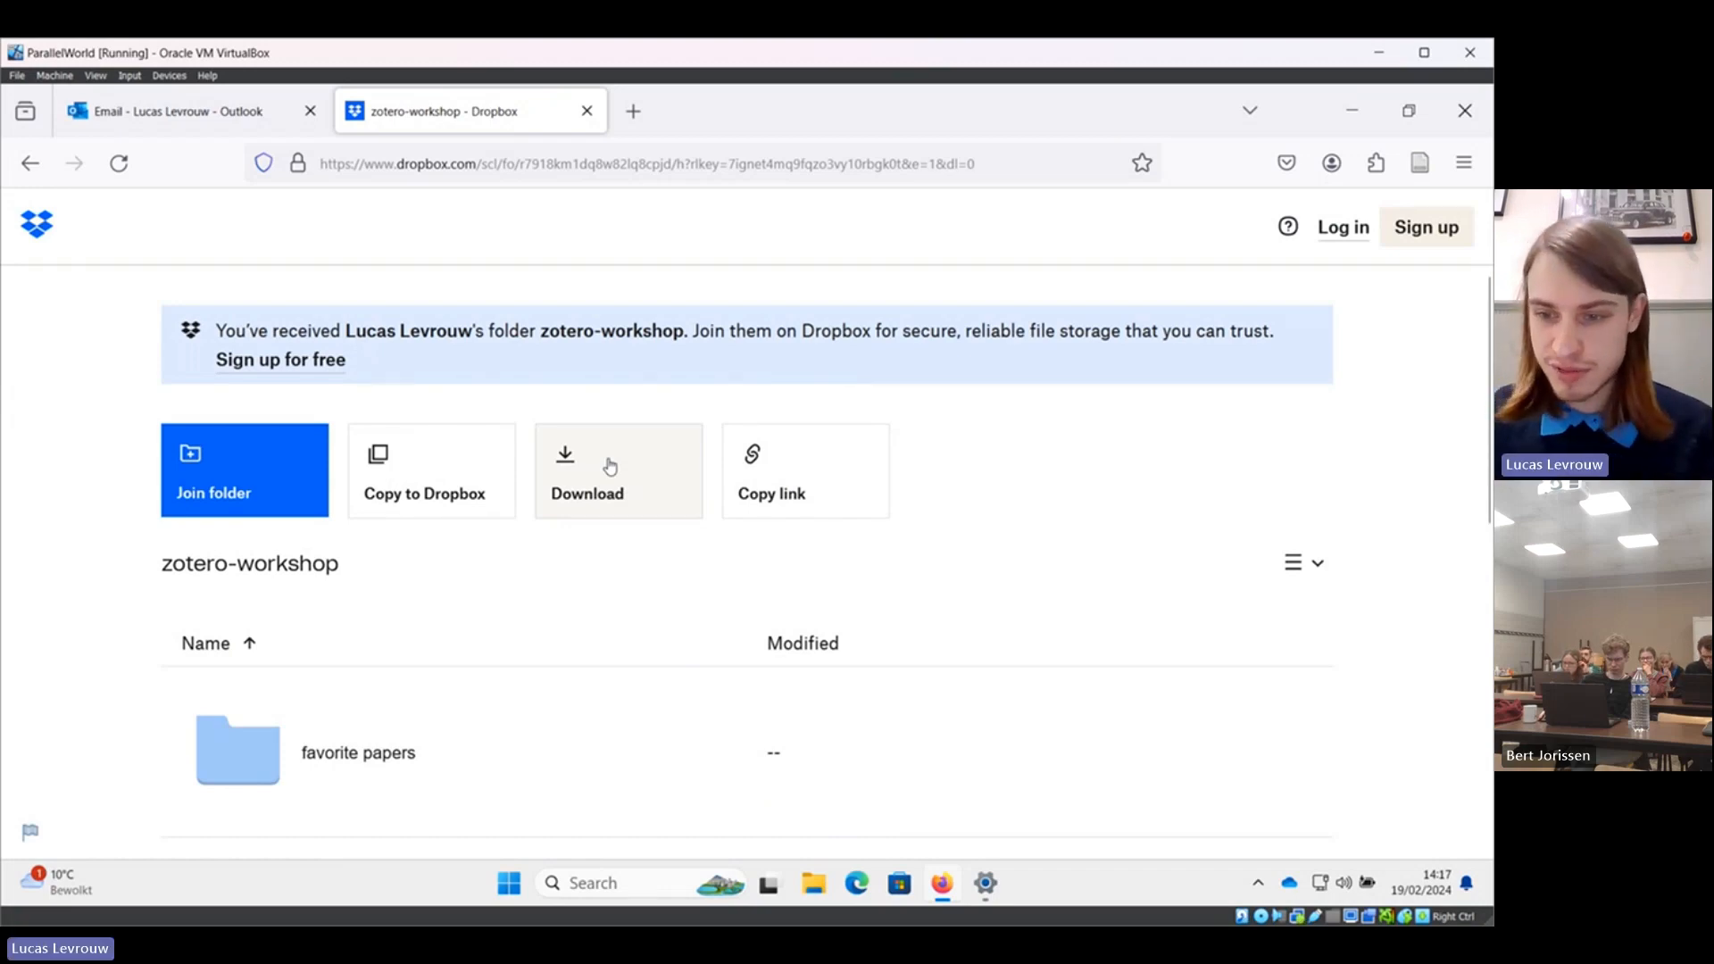
Open the extracted zotero-workshop folder from Downloads in File Explorer and move its window clear of the browser tabs.
left_click(815, 886)
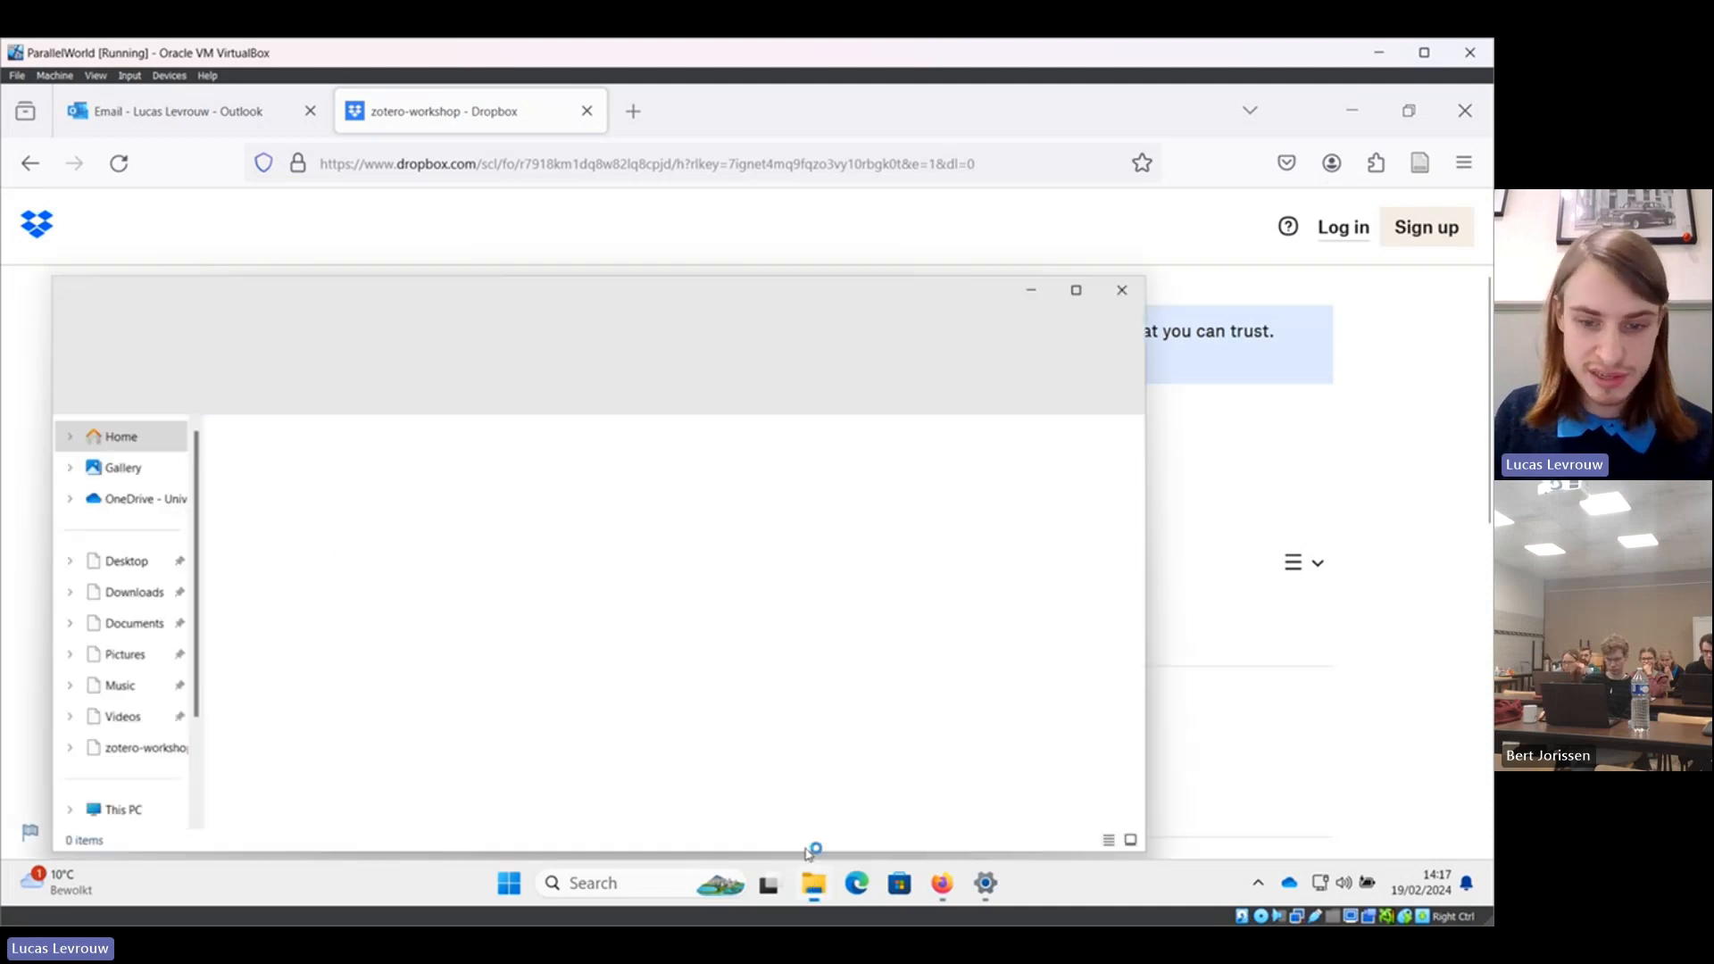
left_click(120, 594)
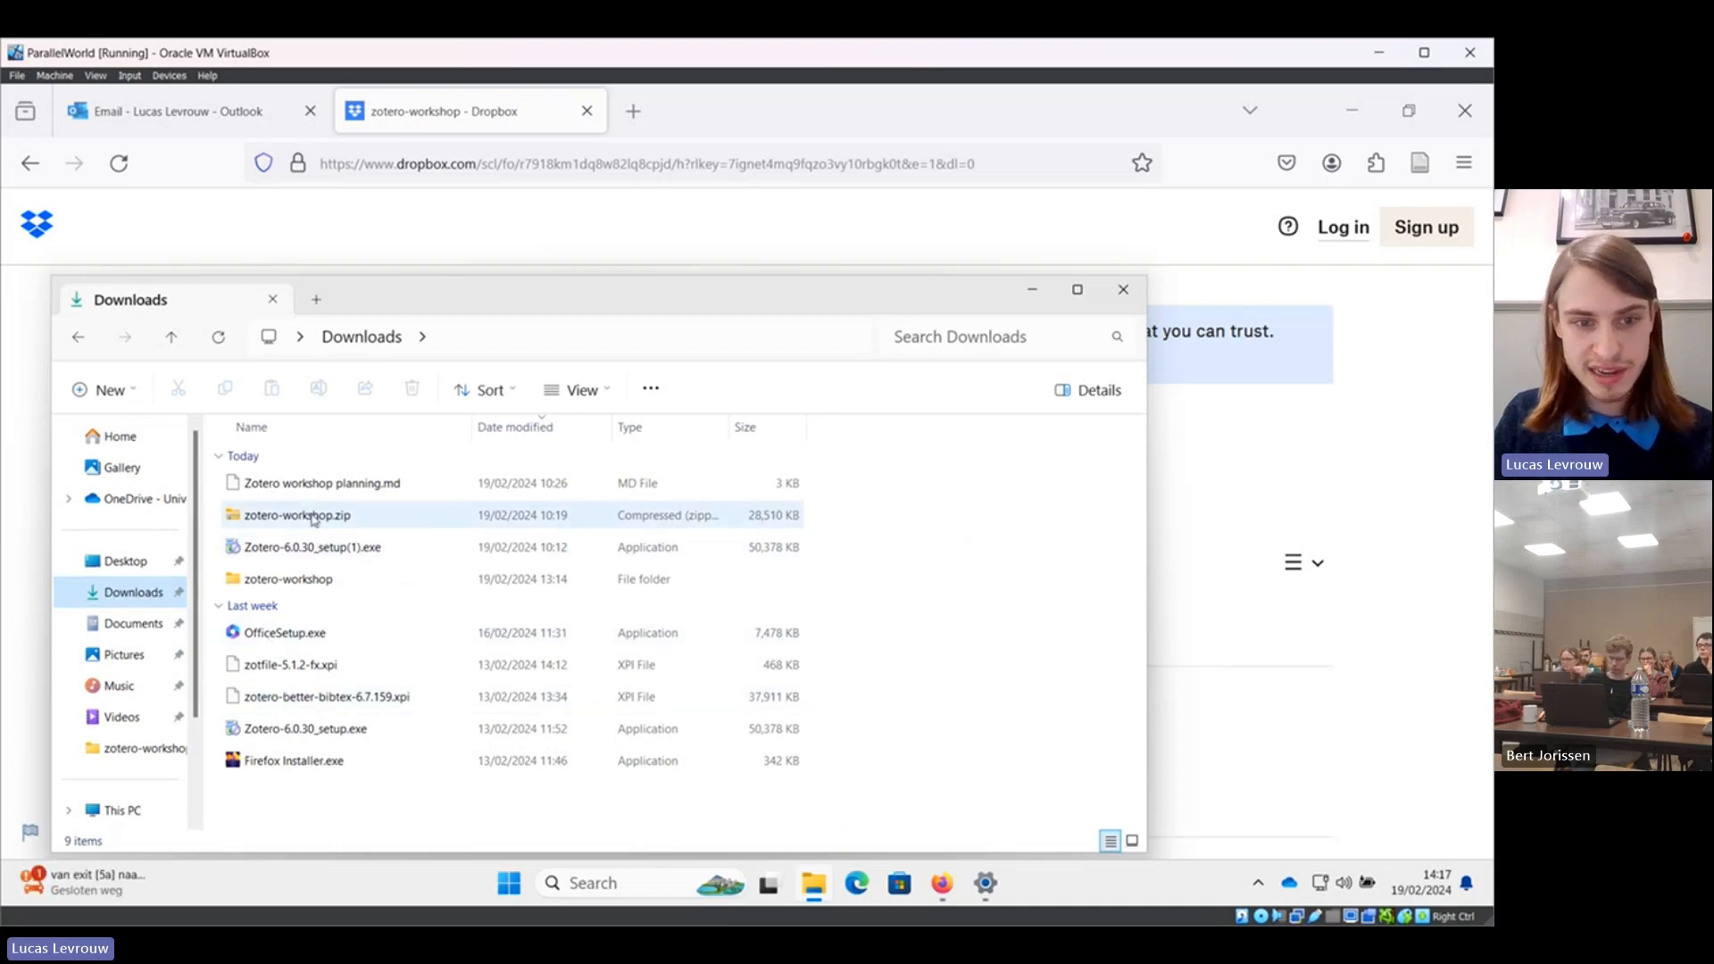
left_click(326, 581)
double_click(327, 581)
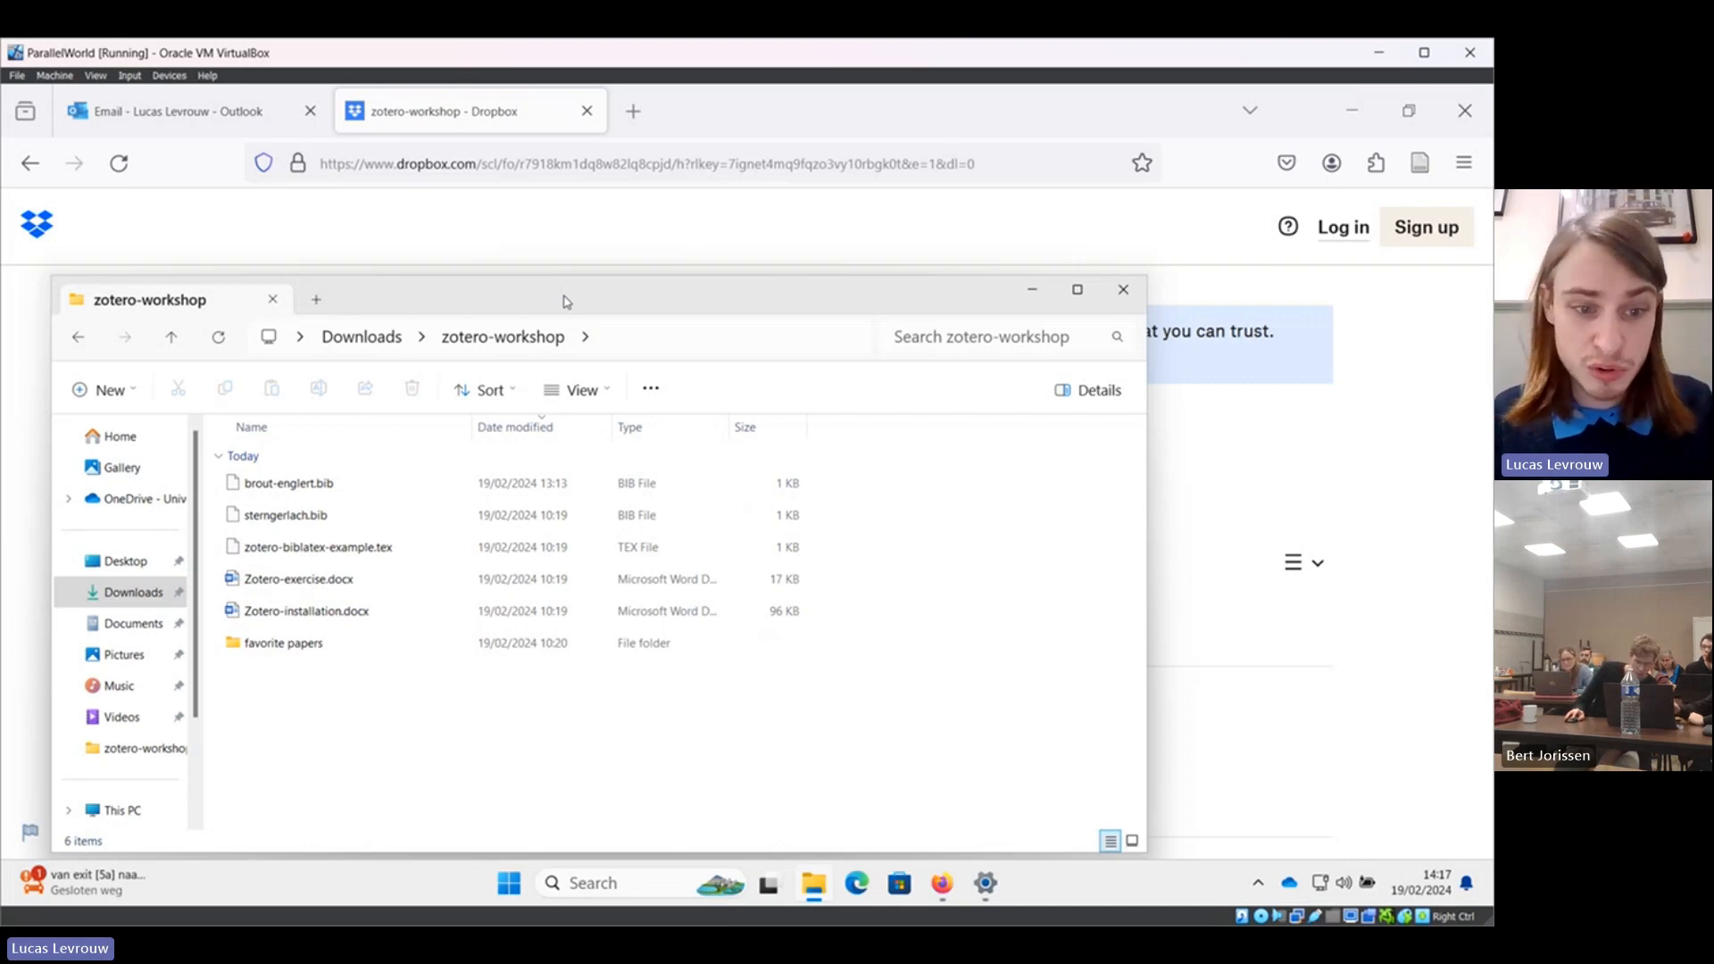
left_click_drag(563, 301, 799, 245)
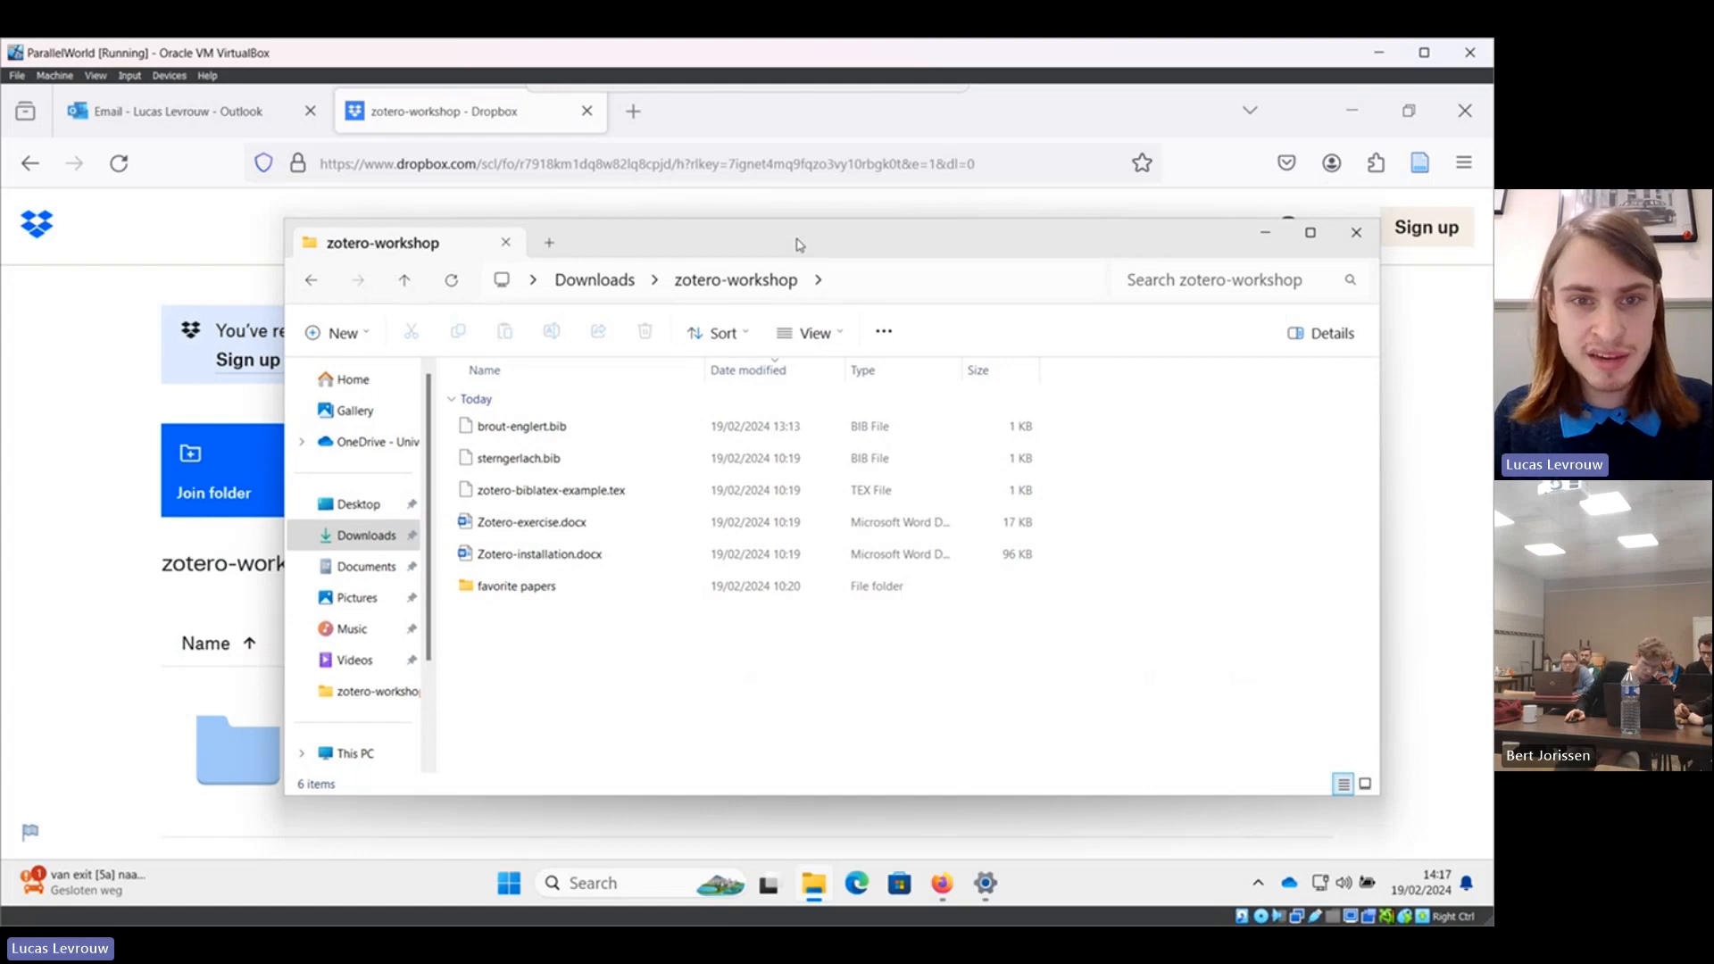
Open the zotero.org website in a new Firefox tab.
left_click(635, 113)
left_click(635, 113)
type("zoter")
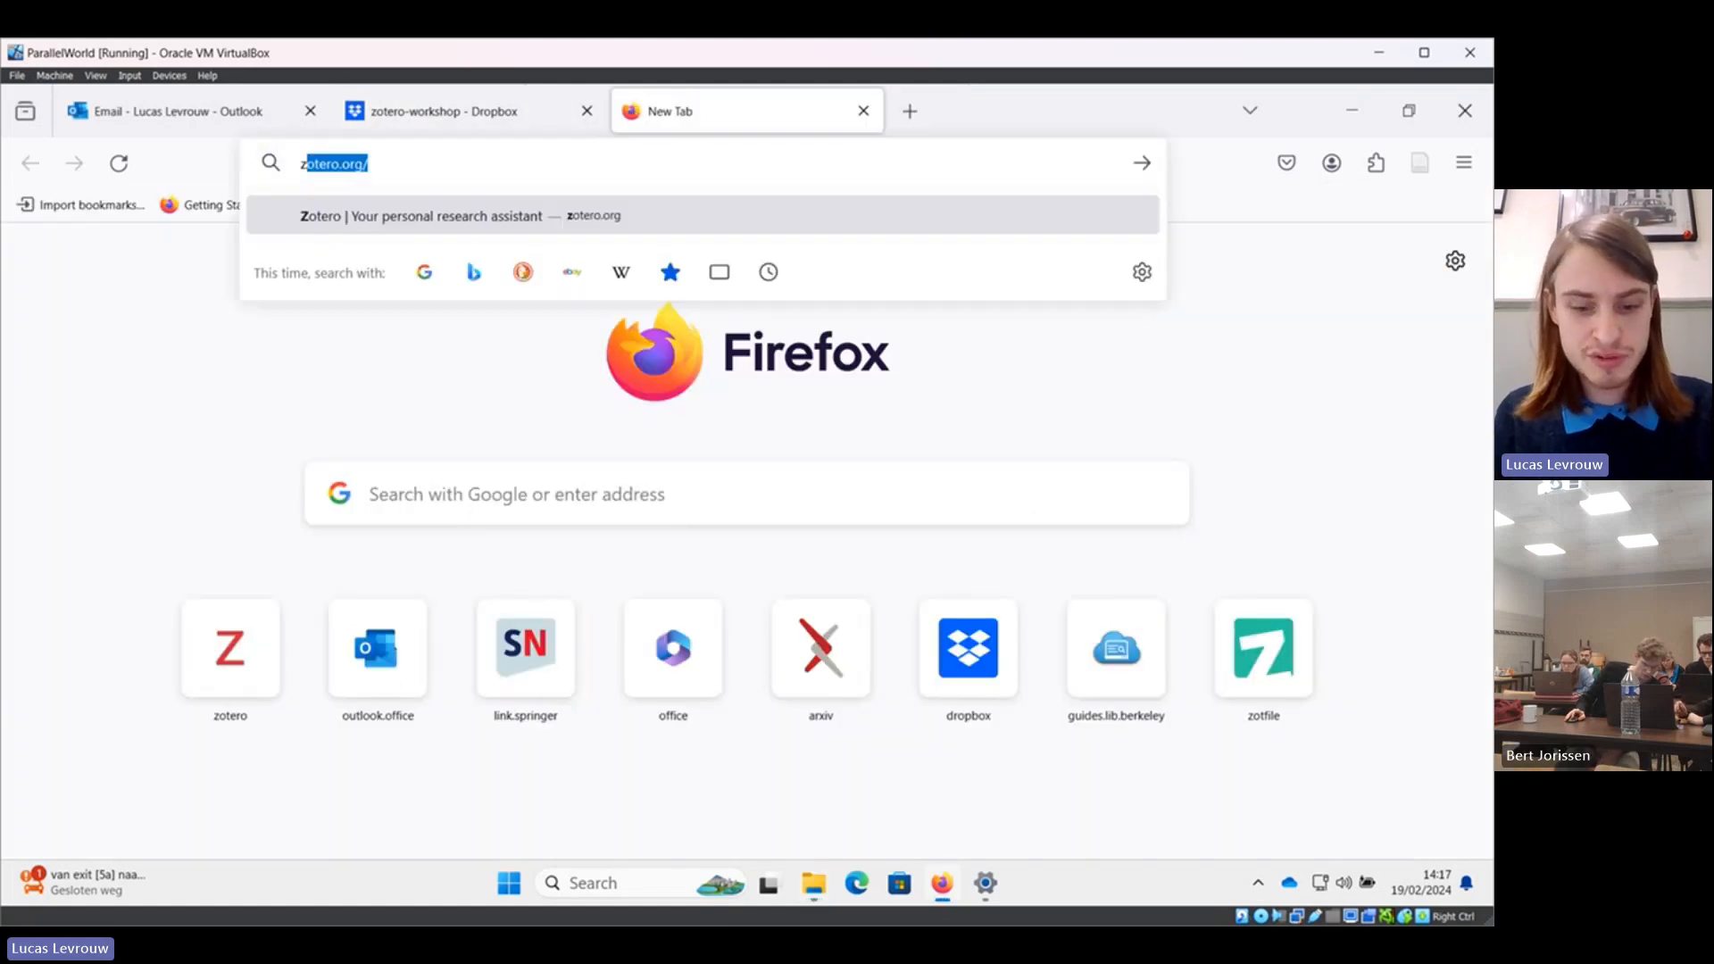
type("o")
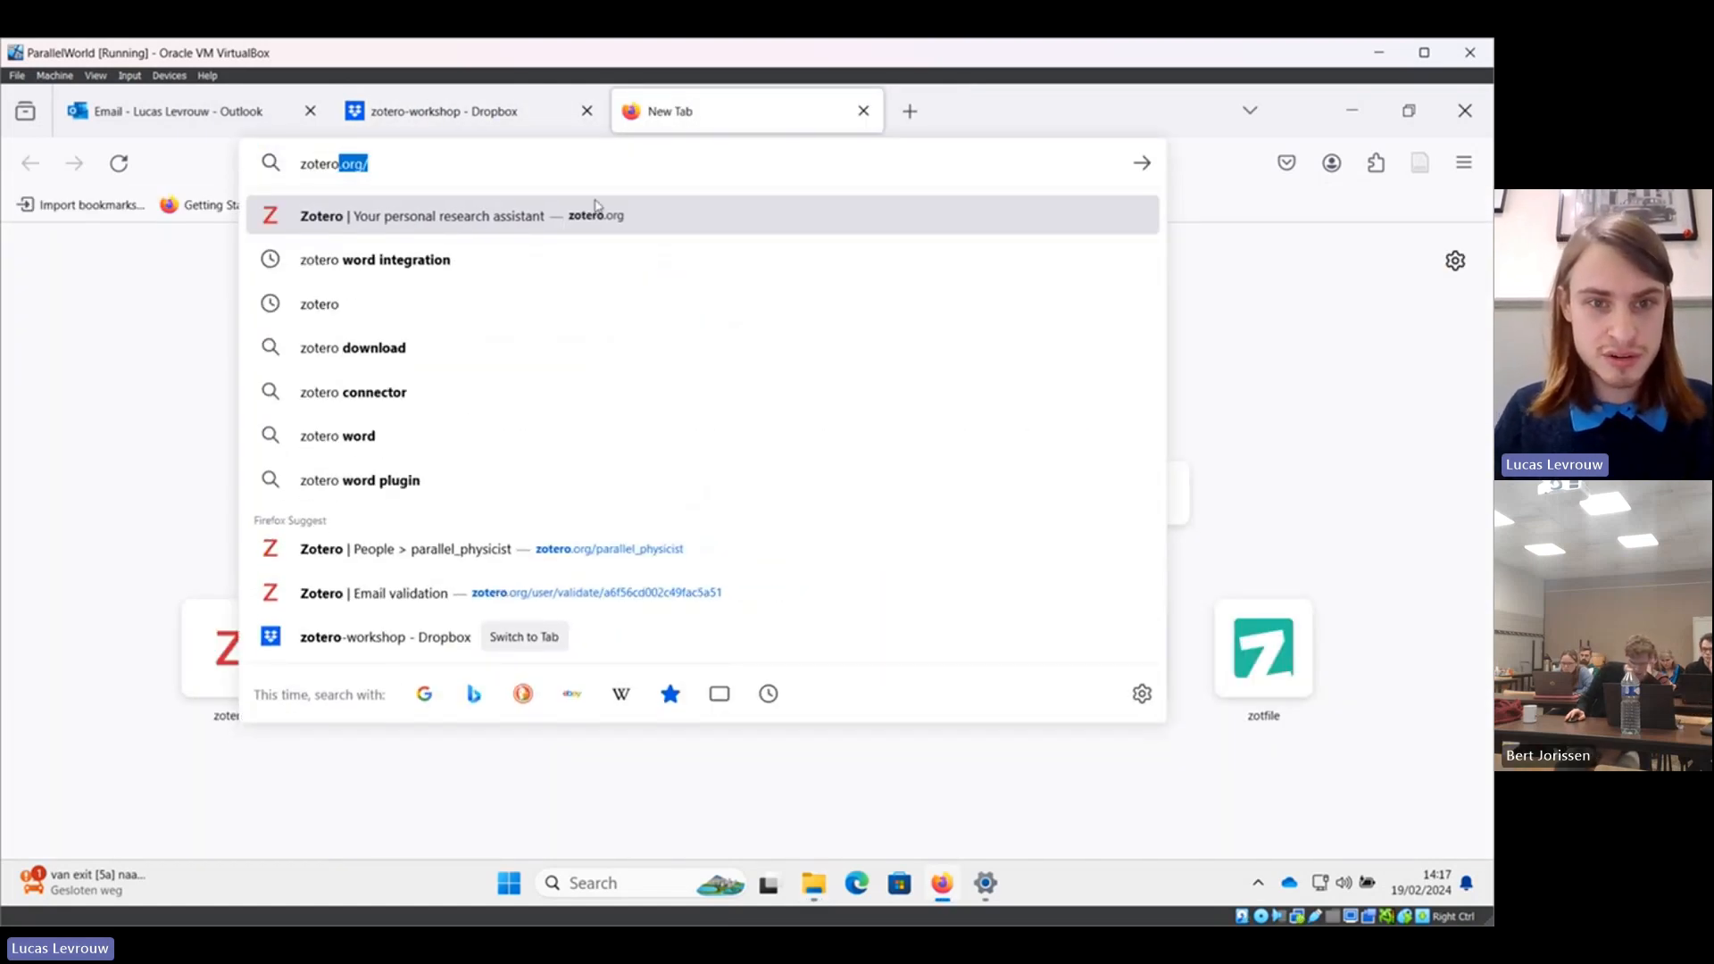
key("Return")
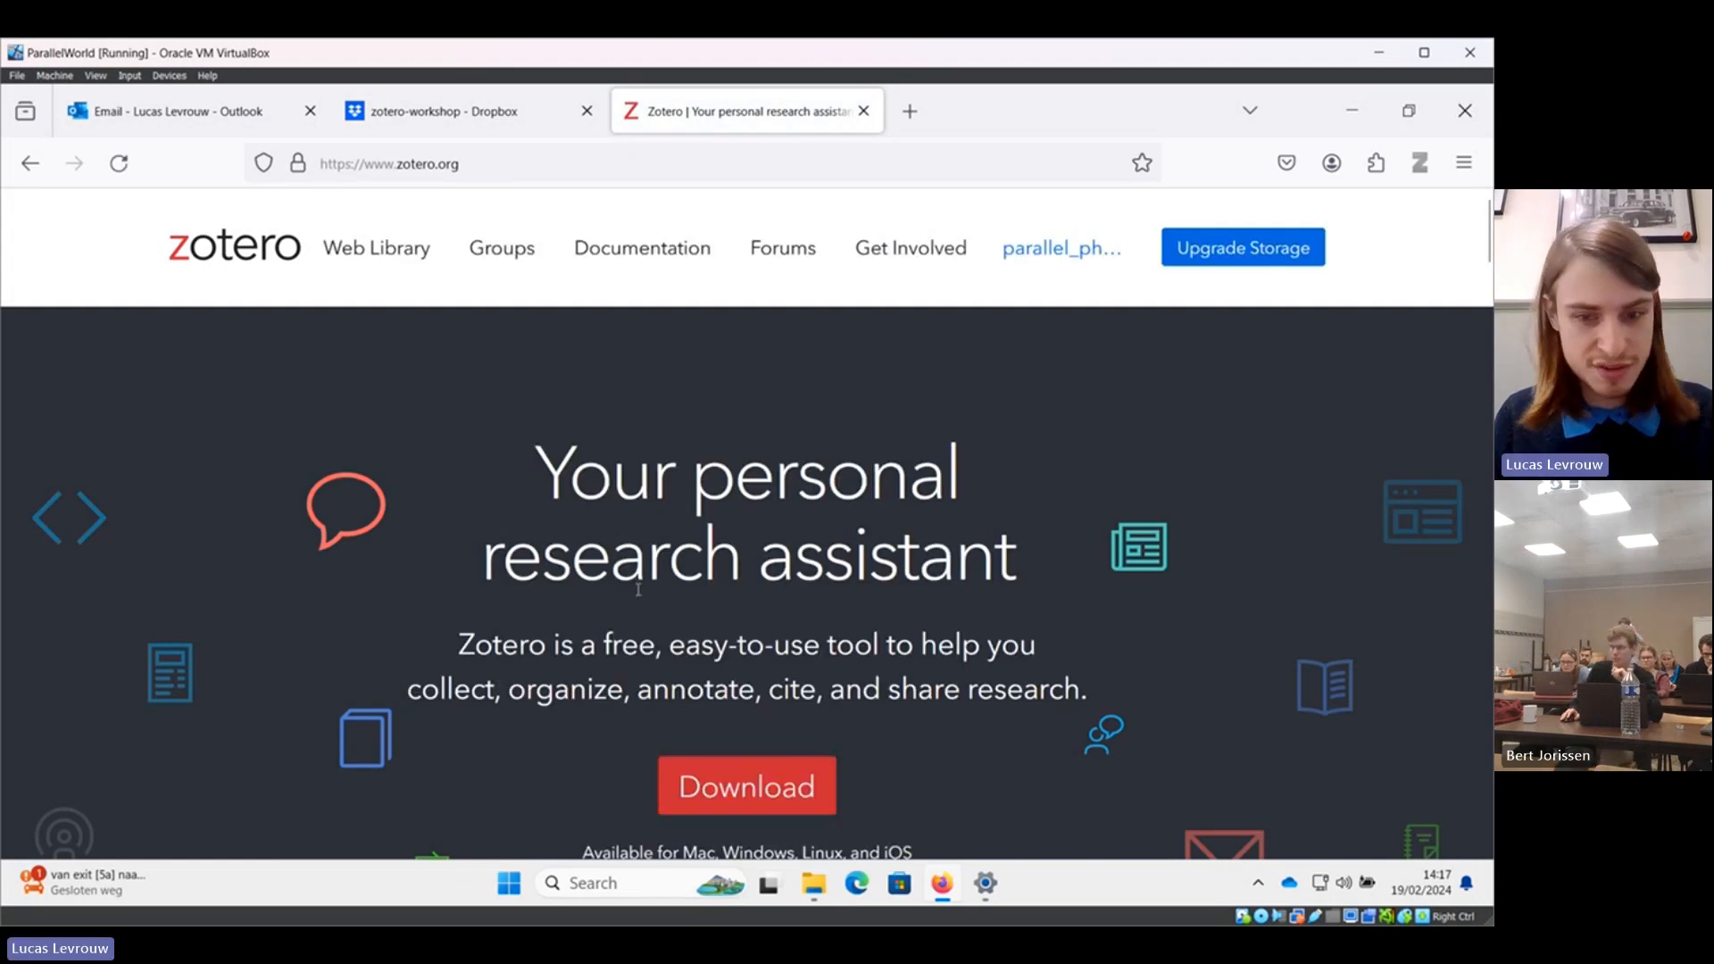
Download the Zotero 6 for Windows installer from the Zotero downloads page.
scroll(651, 585, "down", 2)
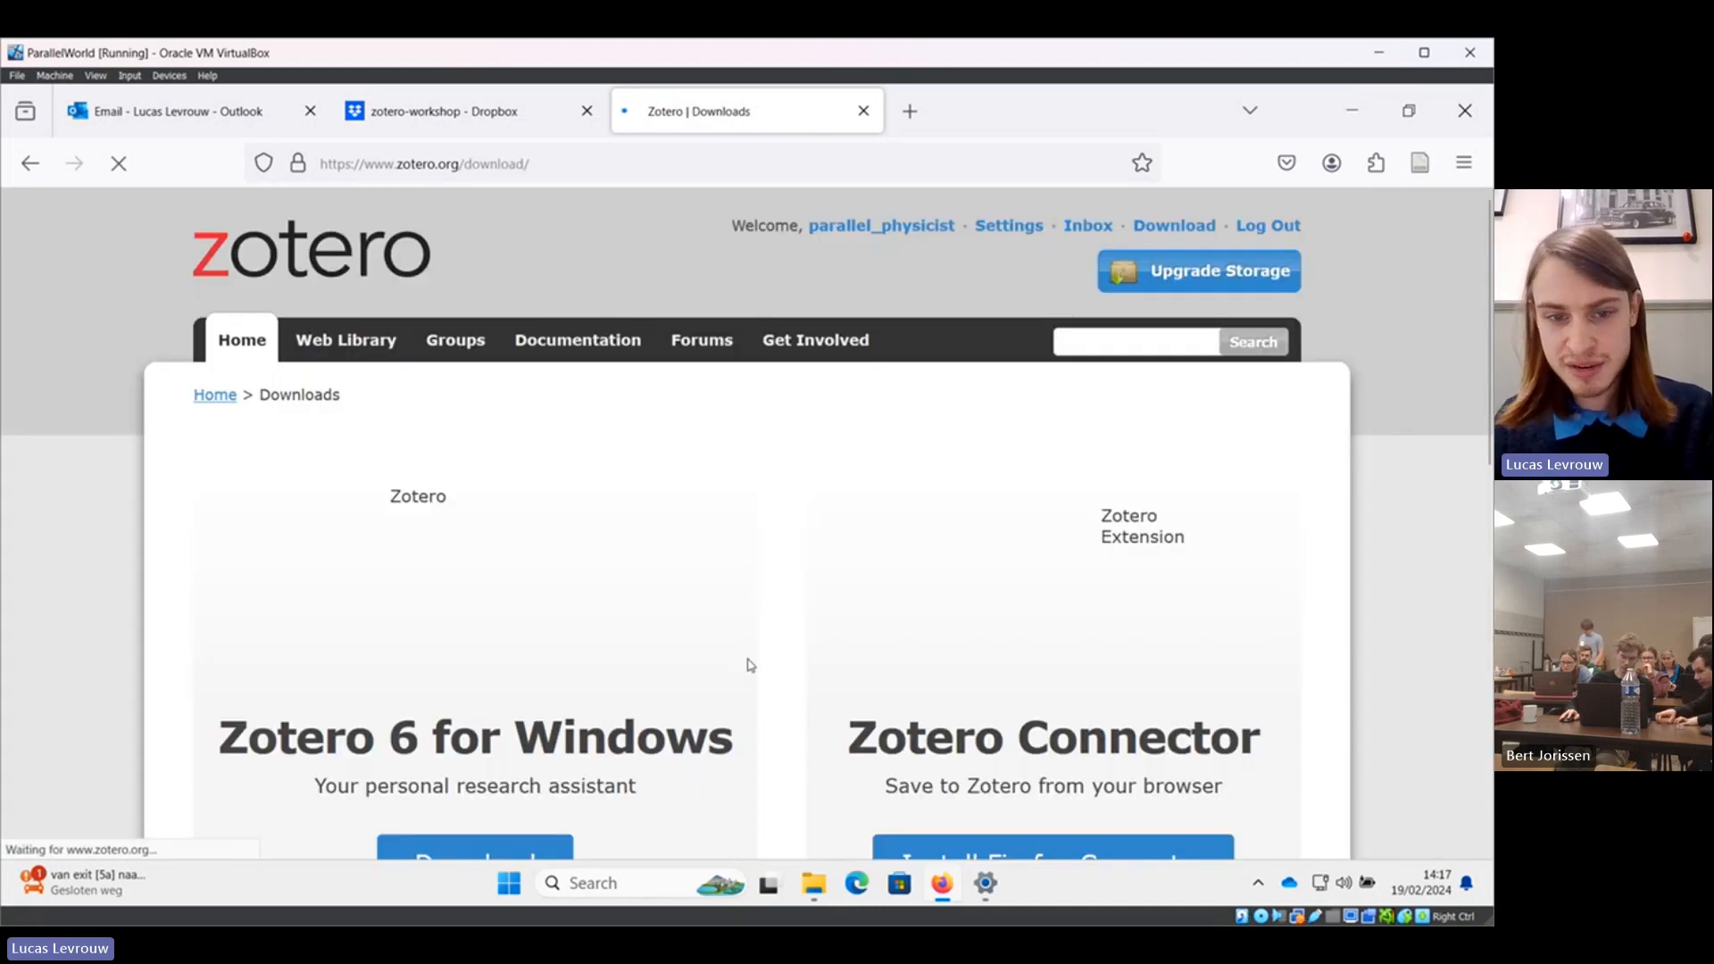
scroll(613, 586, "down", 4)
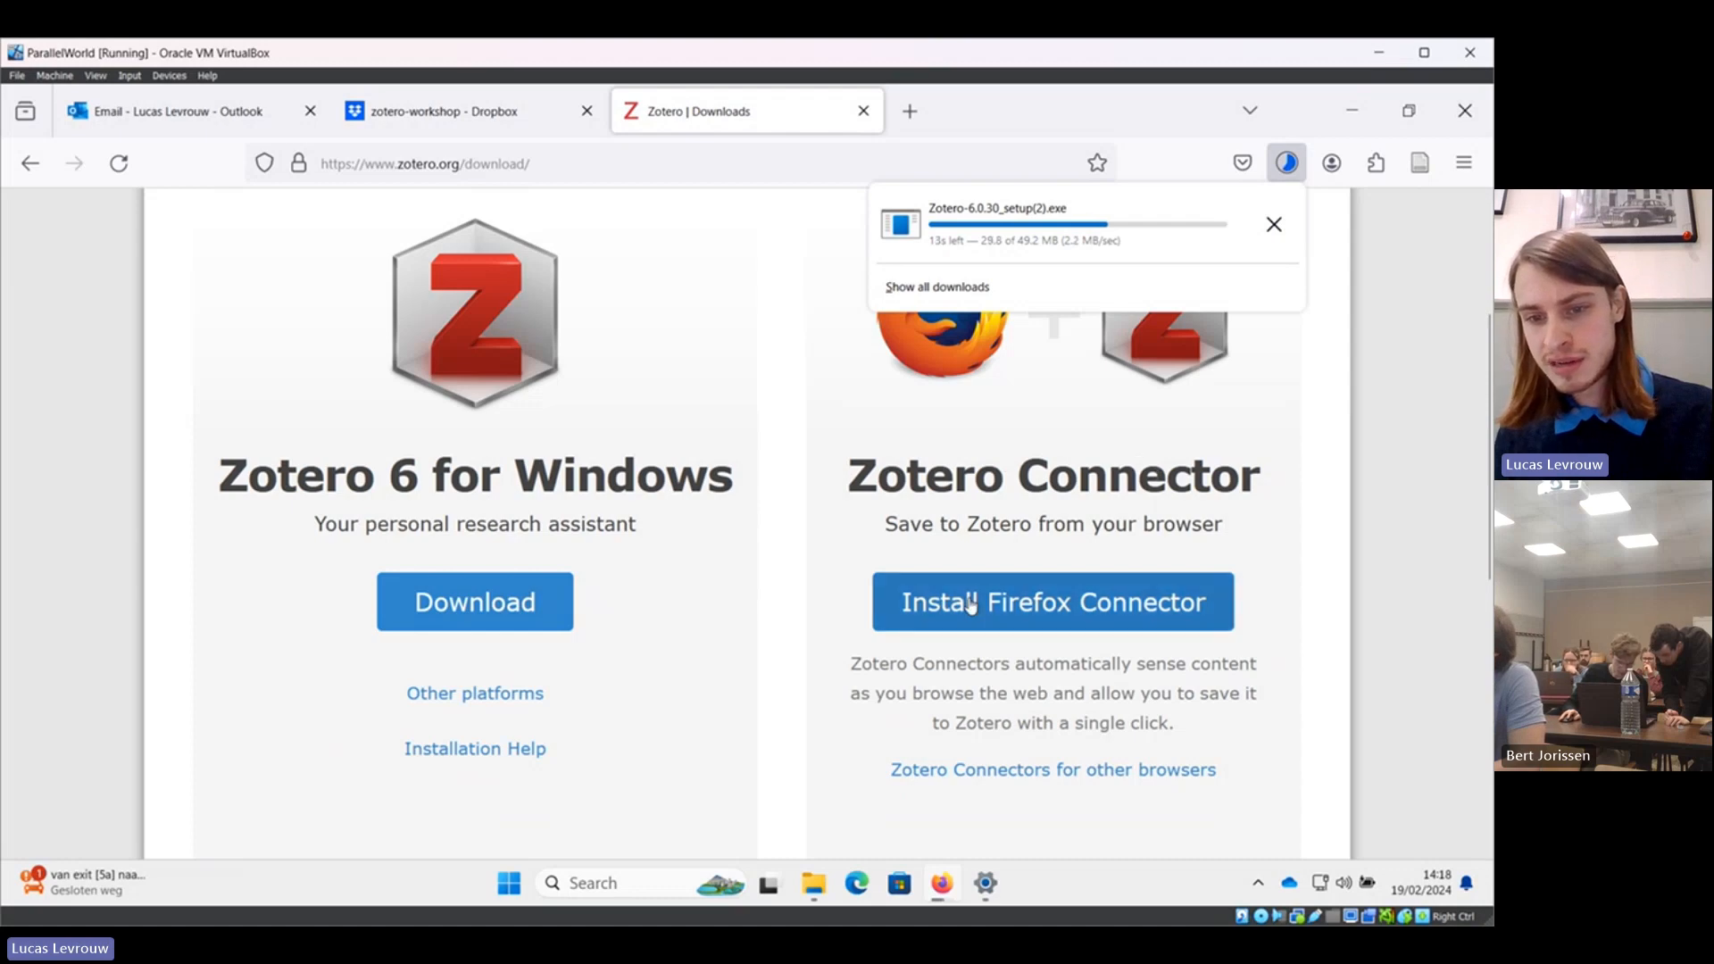
Install the Zotero Connector add-on in Firefox, granting its permissions and leaving it disallowed in Private Windows.
left_click(1017, 614)
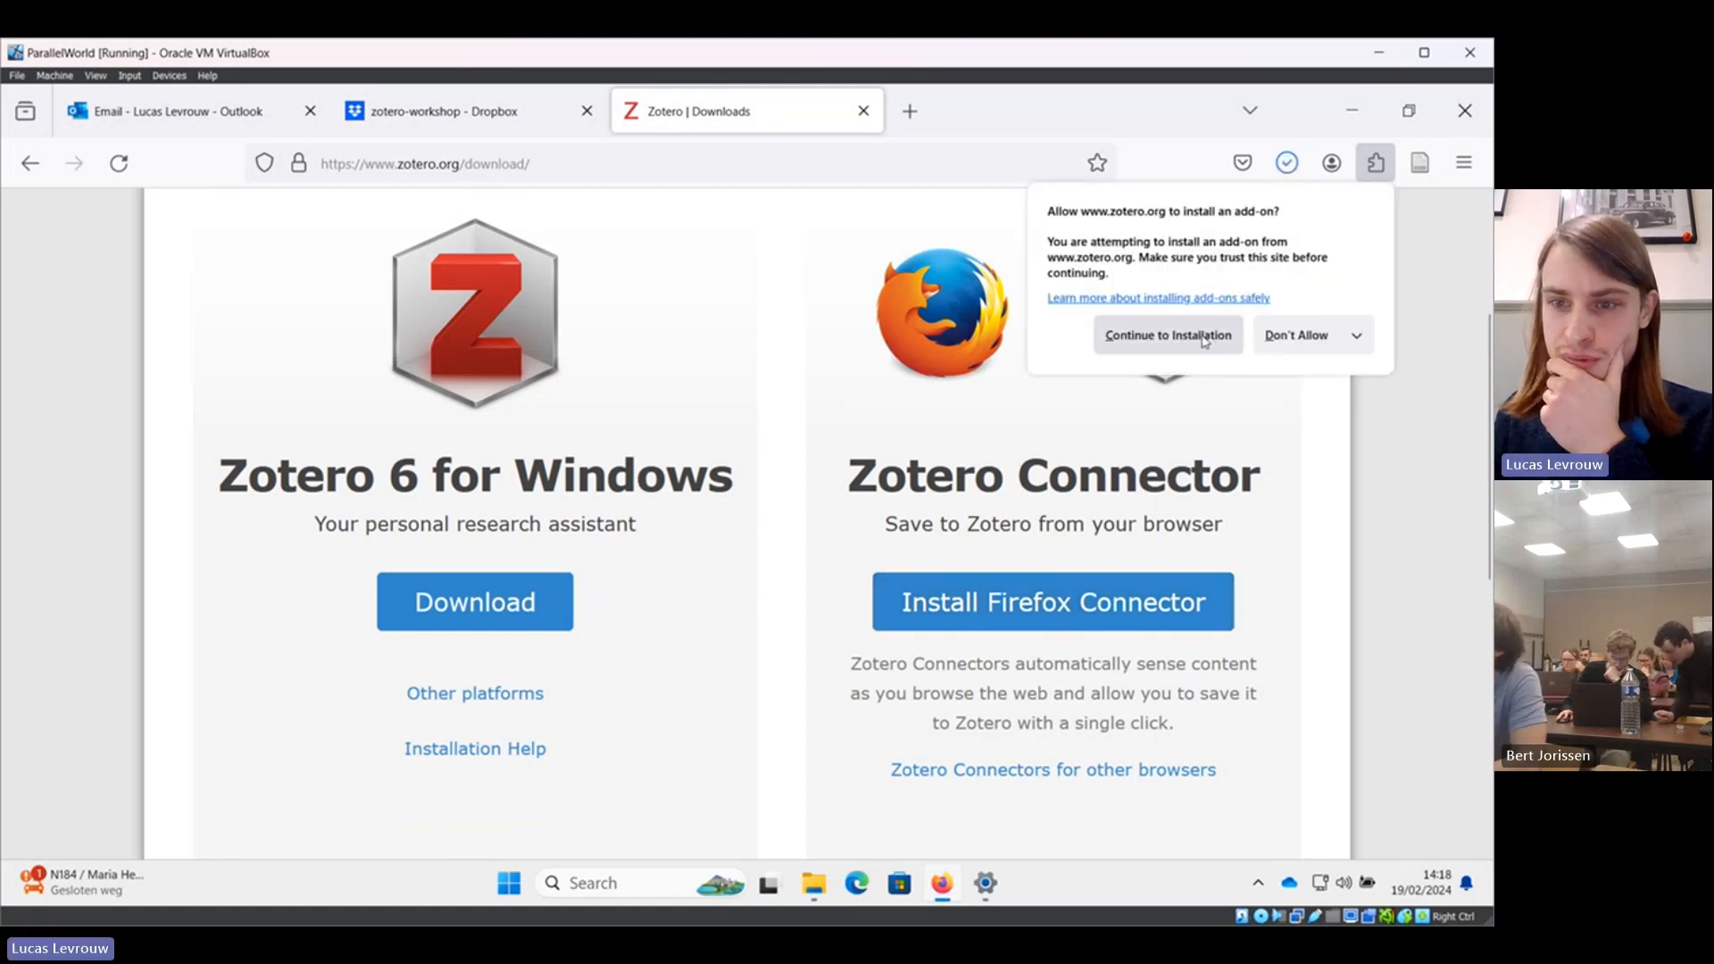
left_click(1205, 340)
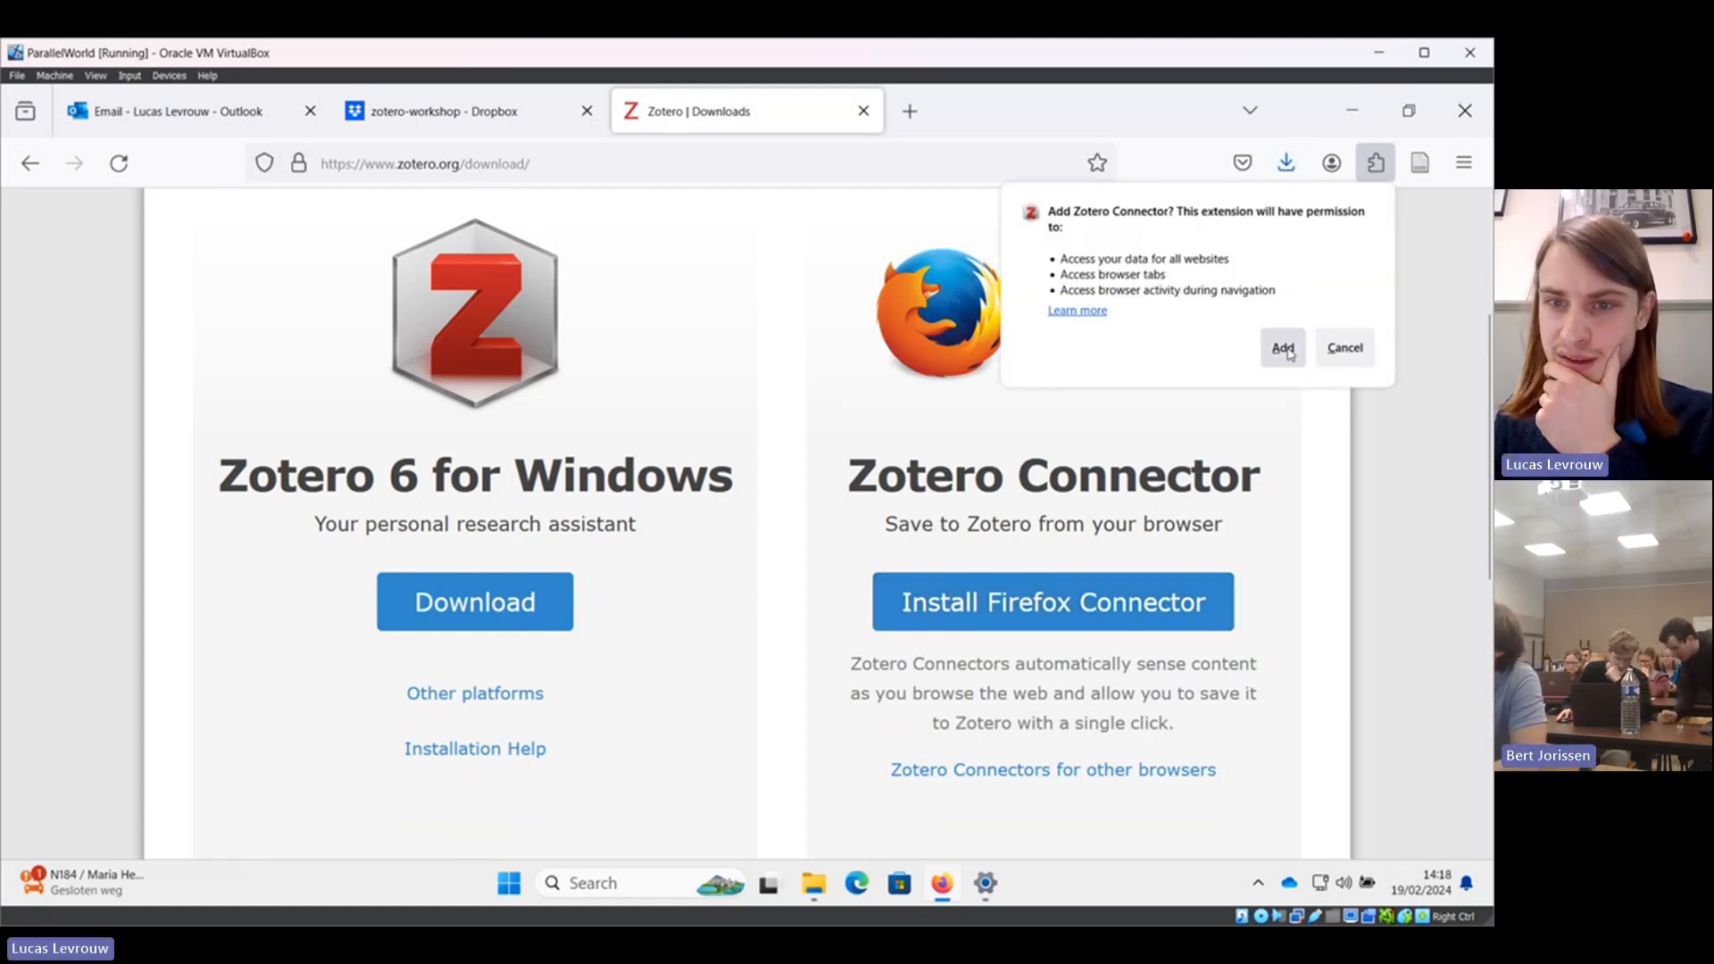
left_click(1284, 348)
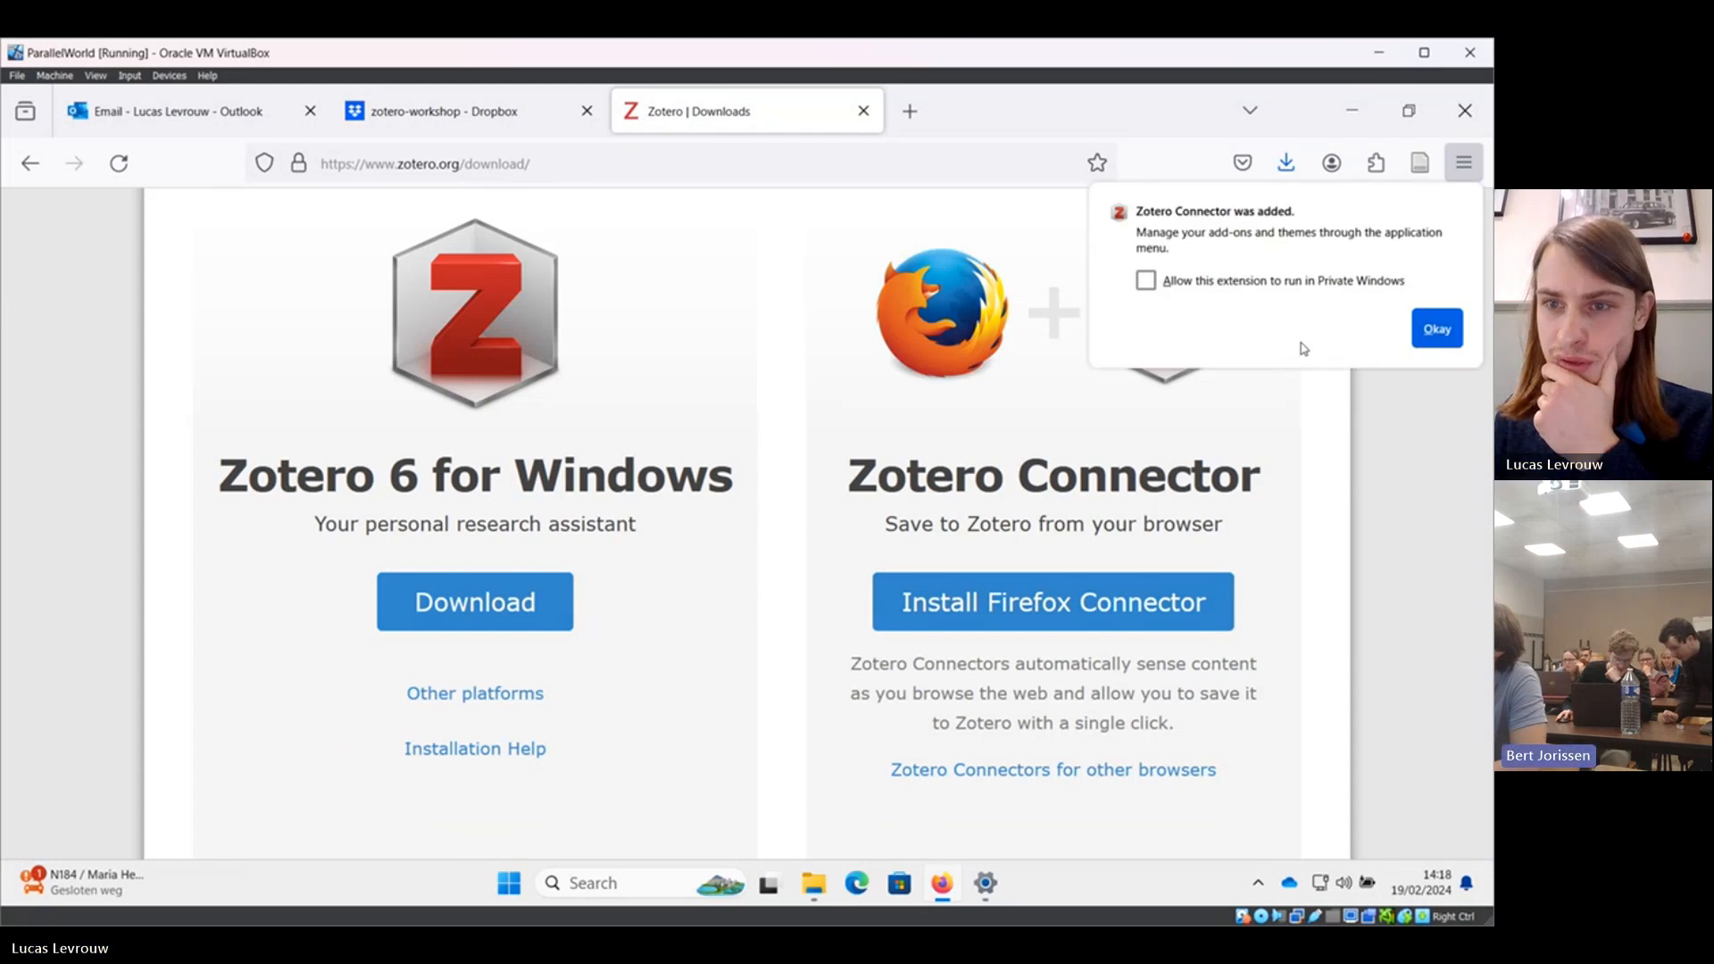
left_click(1436, 330)
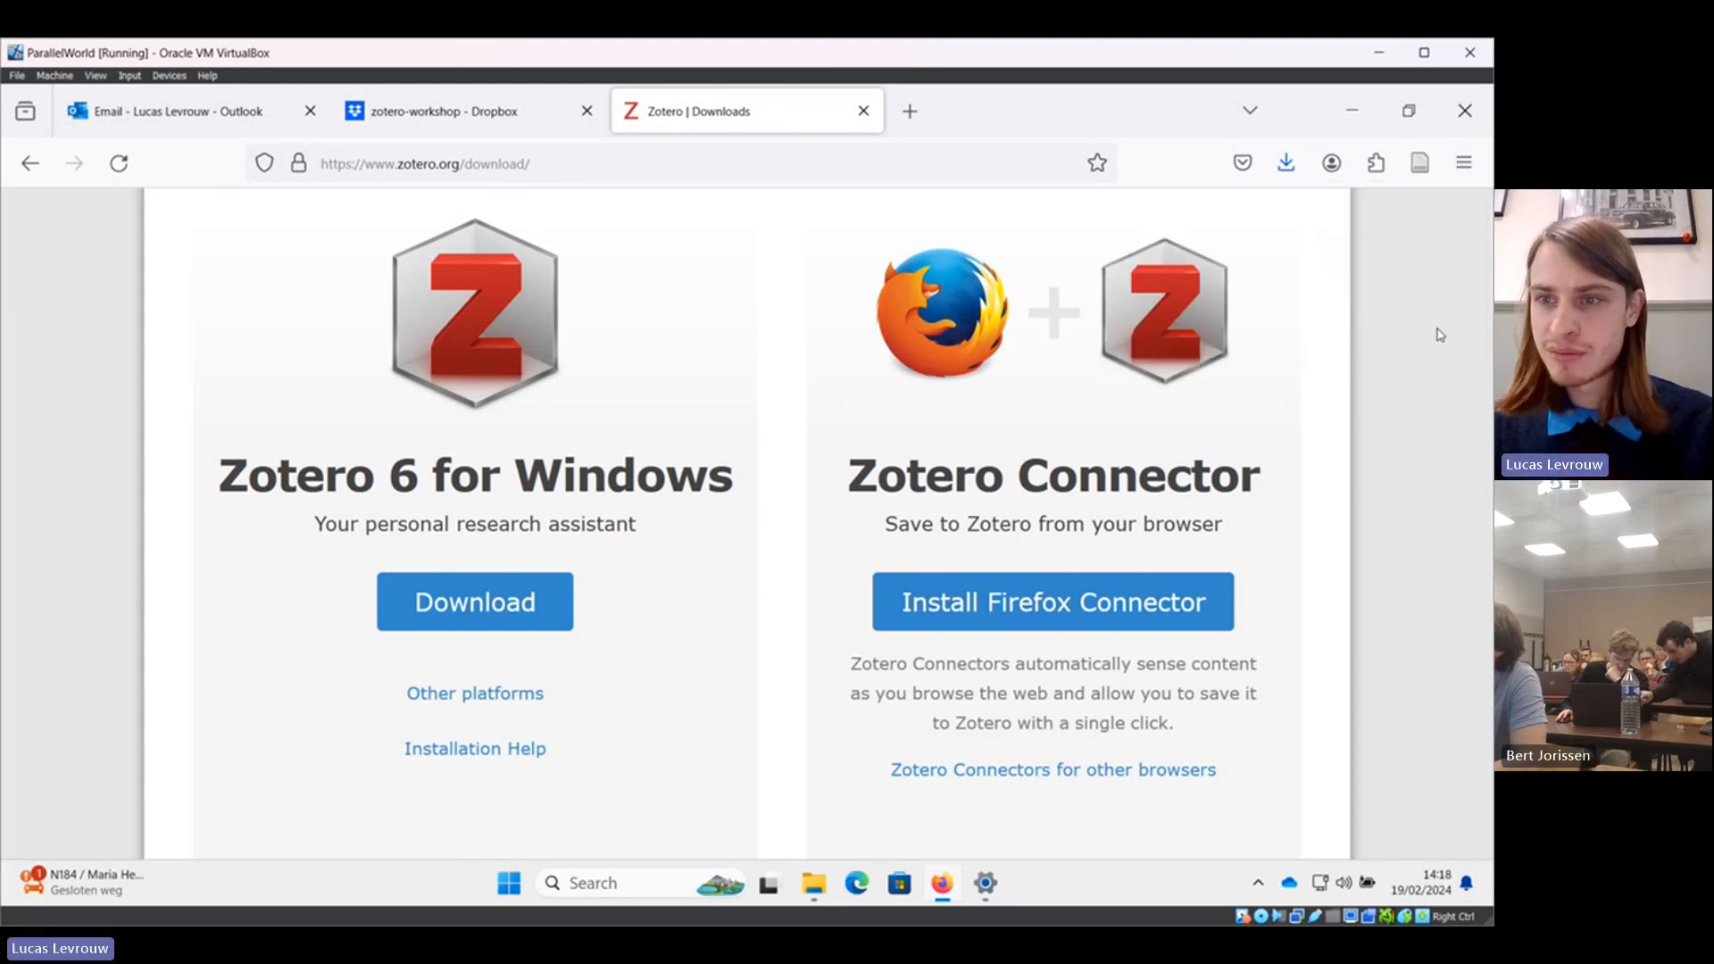
left_click(1464, 170)
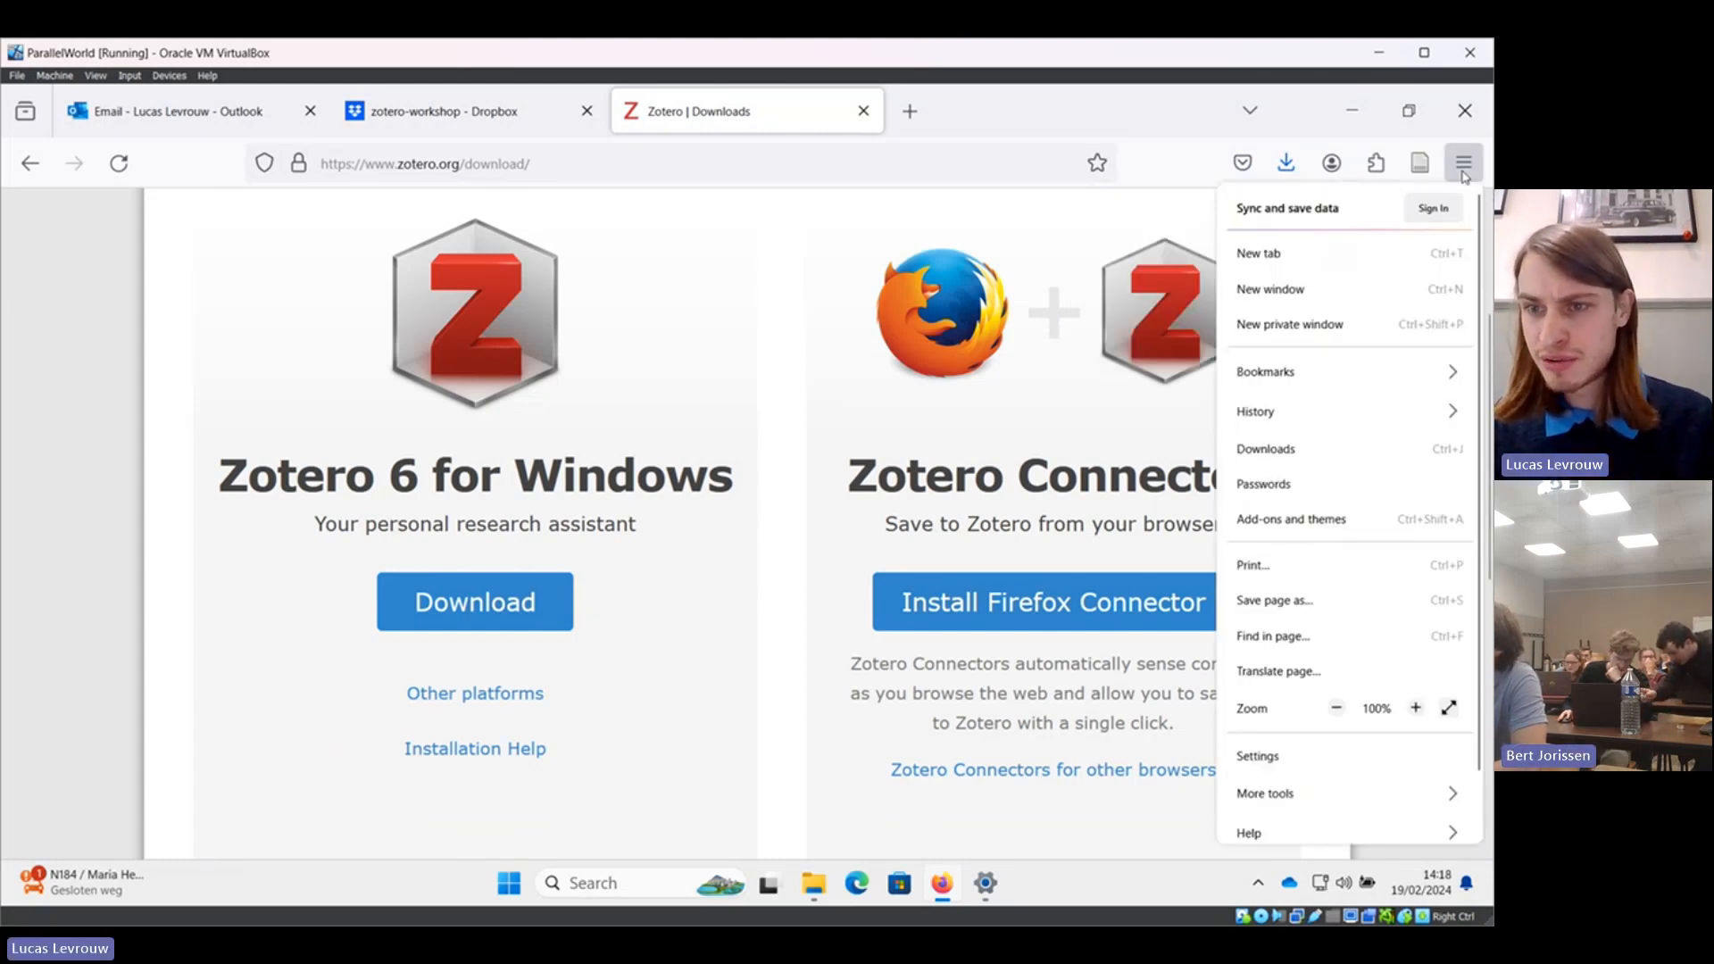
left_click(1464, 170)
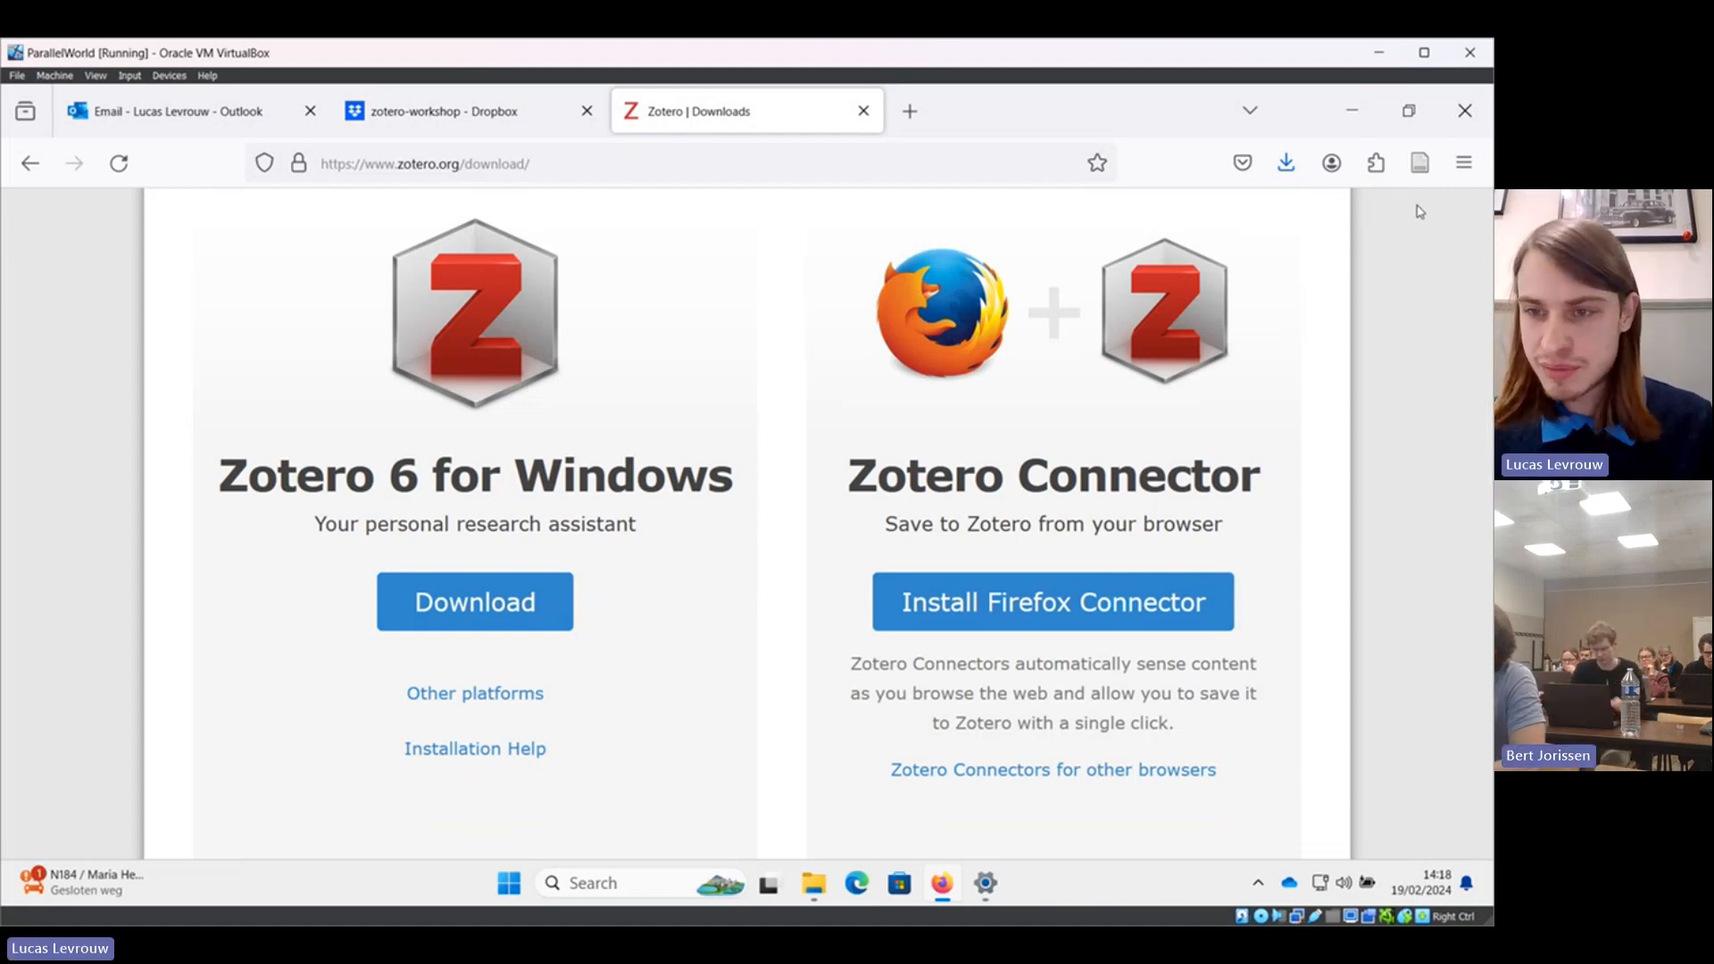
left_click(1468, 159)
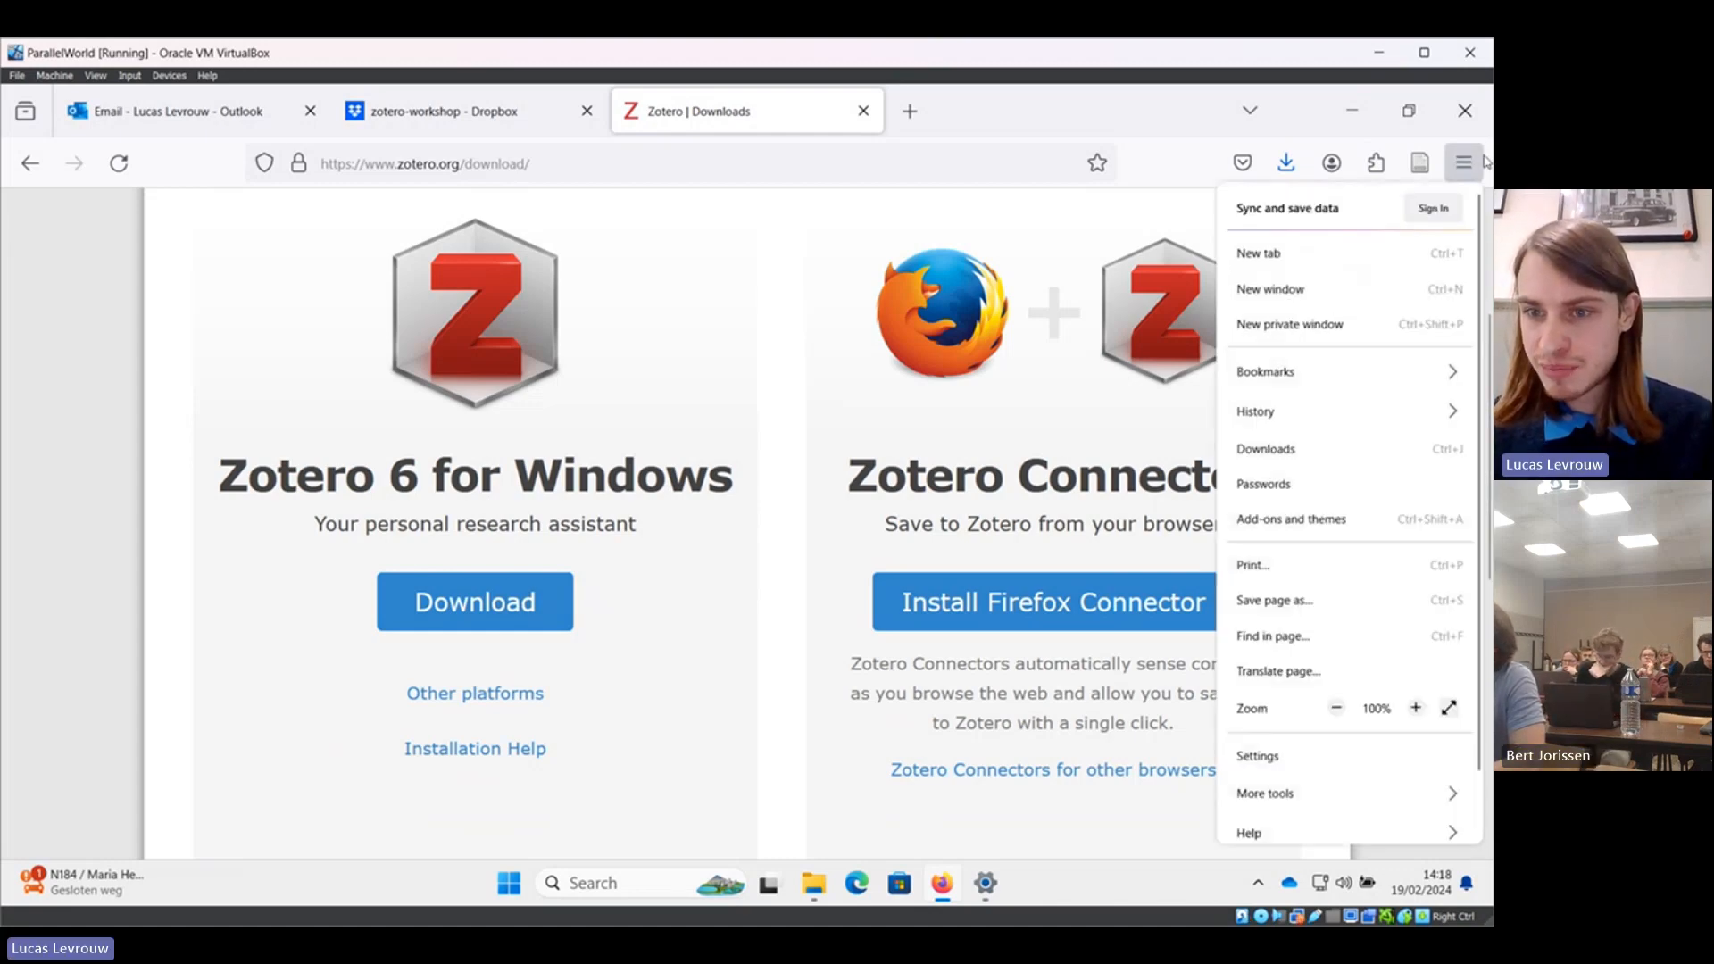
left_click(1468, 161)
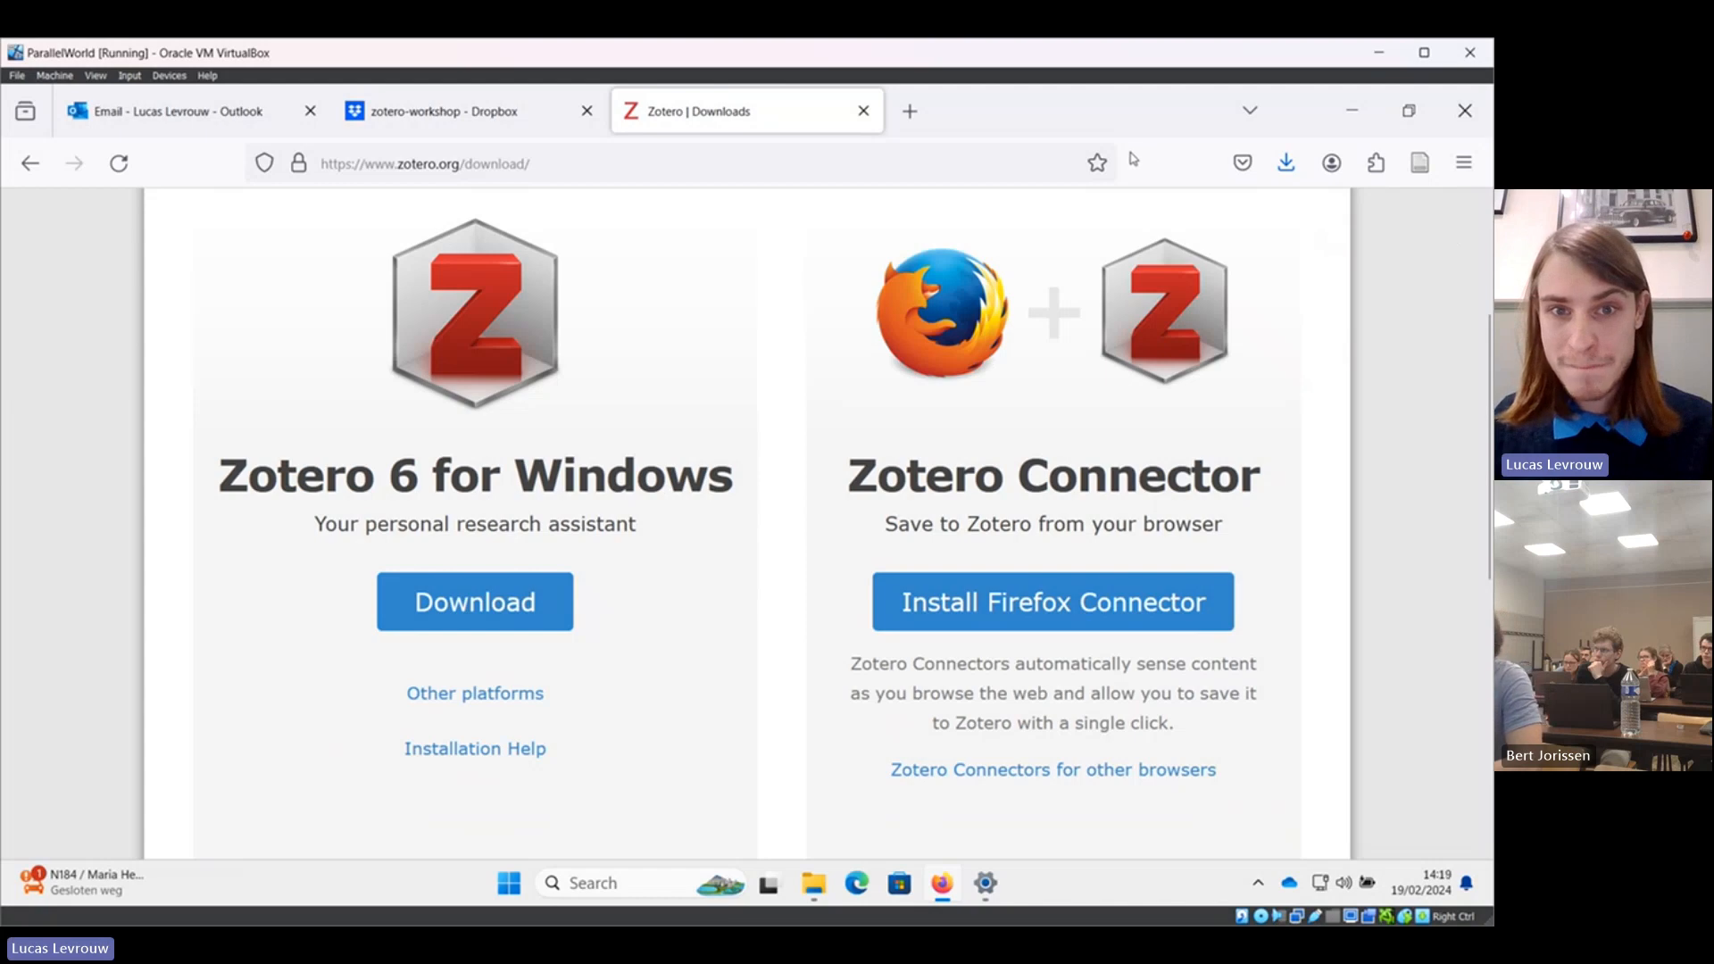
Switch to File Explorer, run Zotero-6.0.30_setup(2).exe from the Downloads folder and allow it to make changes to the device.
left_click(1352, 110)
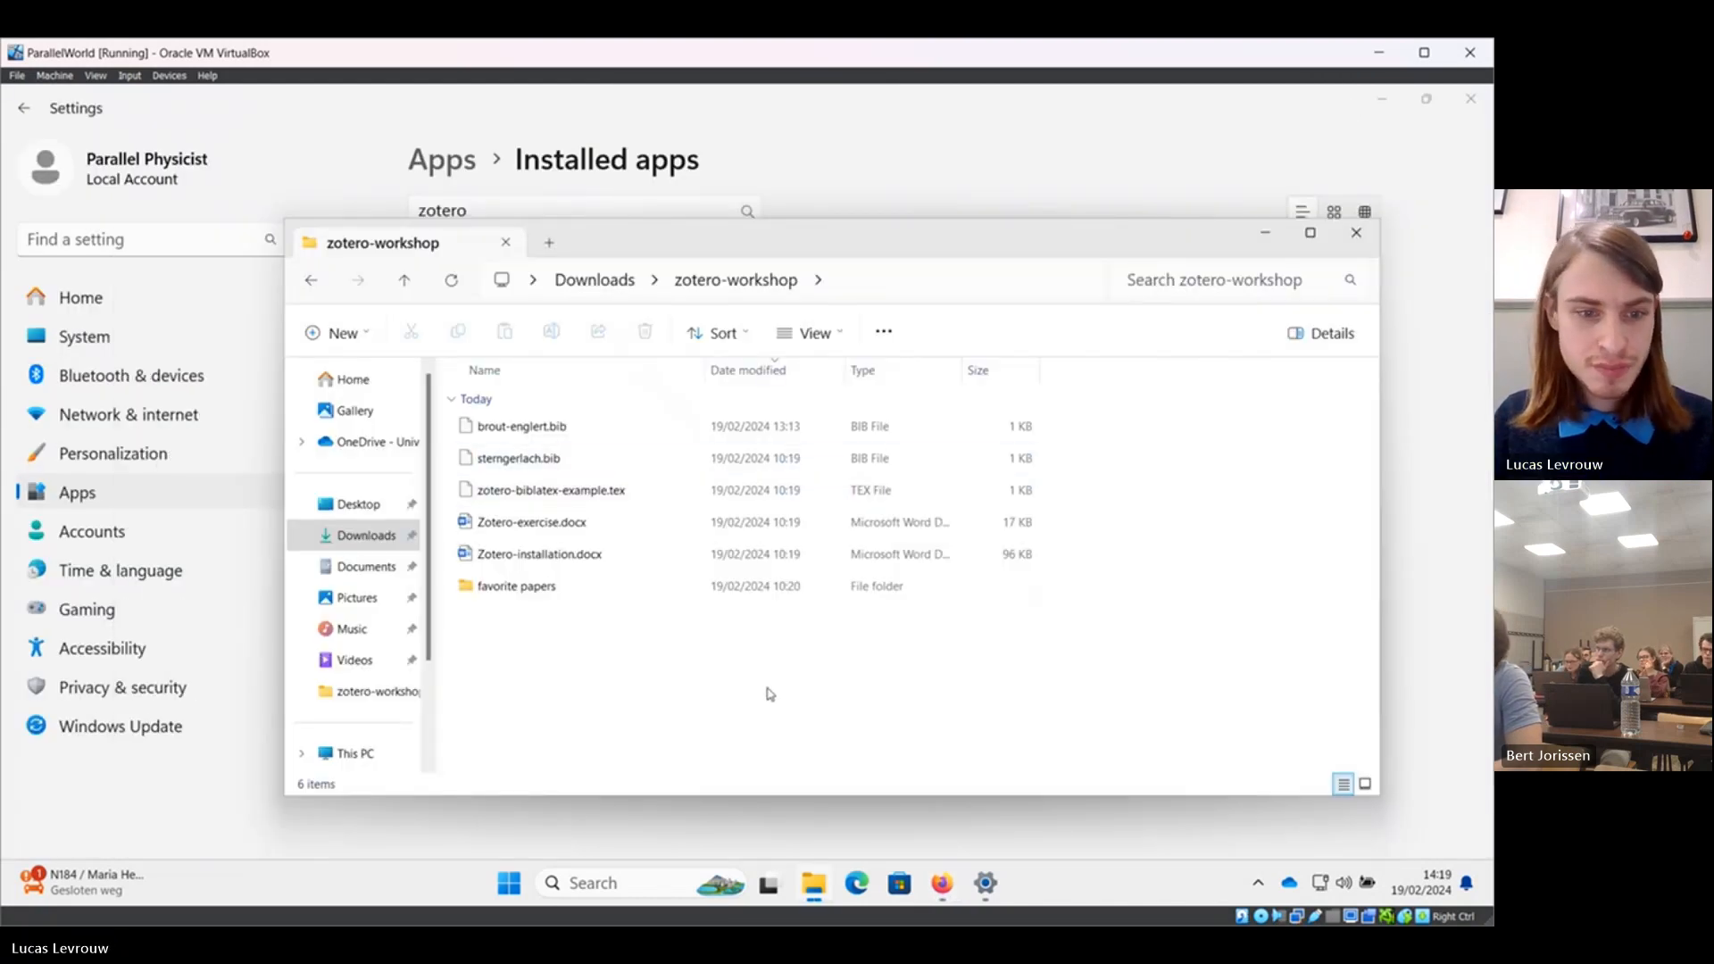
left_click(605, 281)
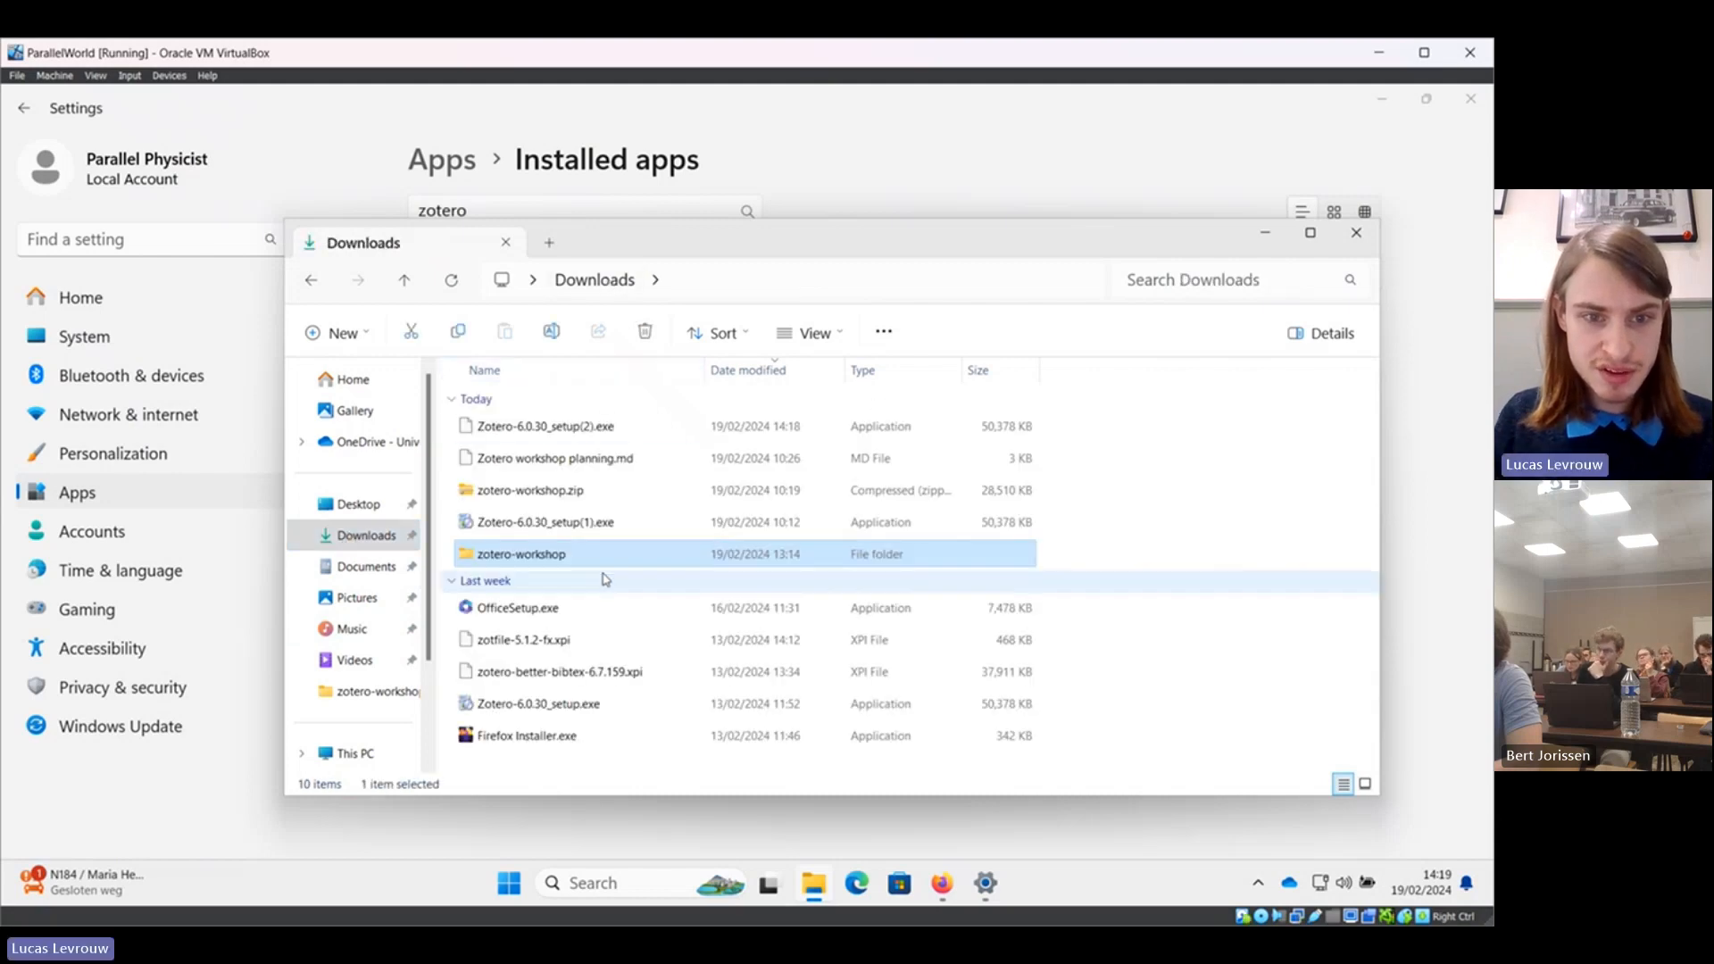
double_click(602, 428)
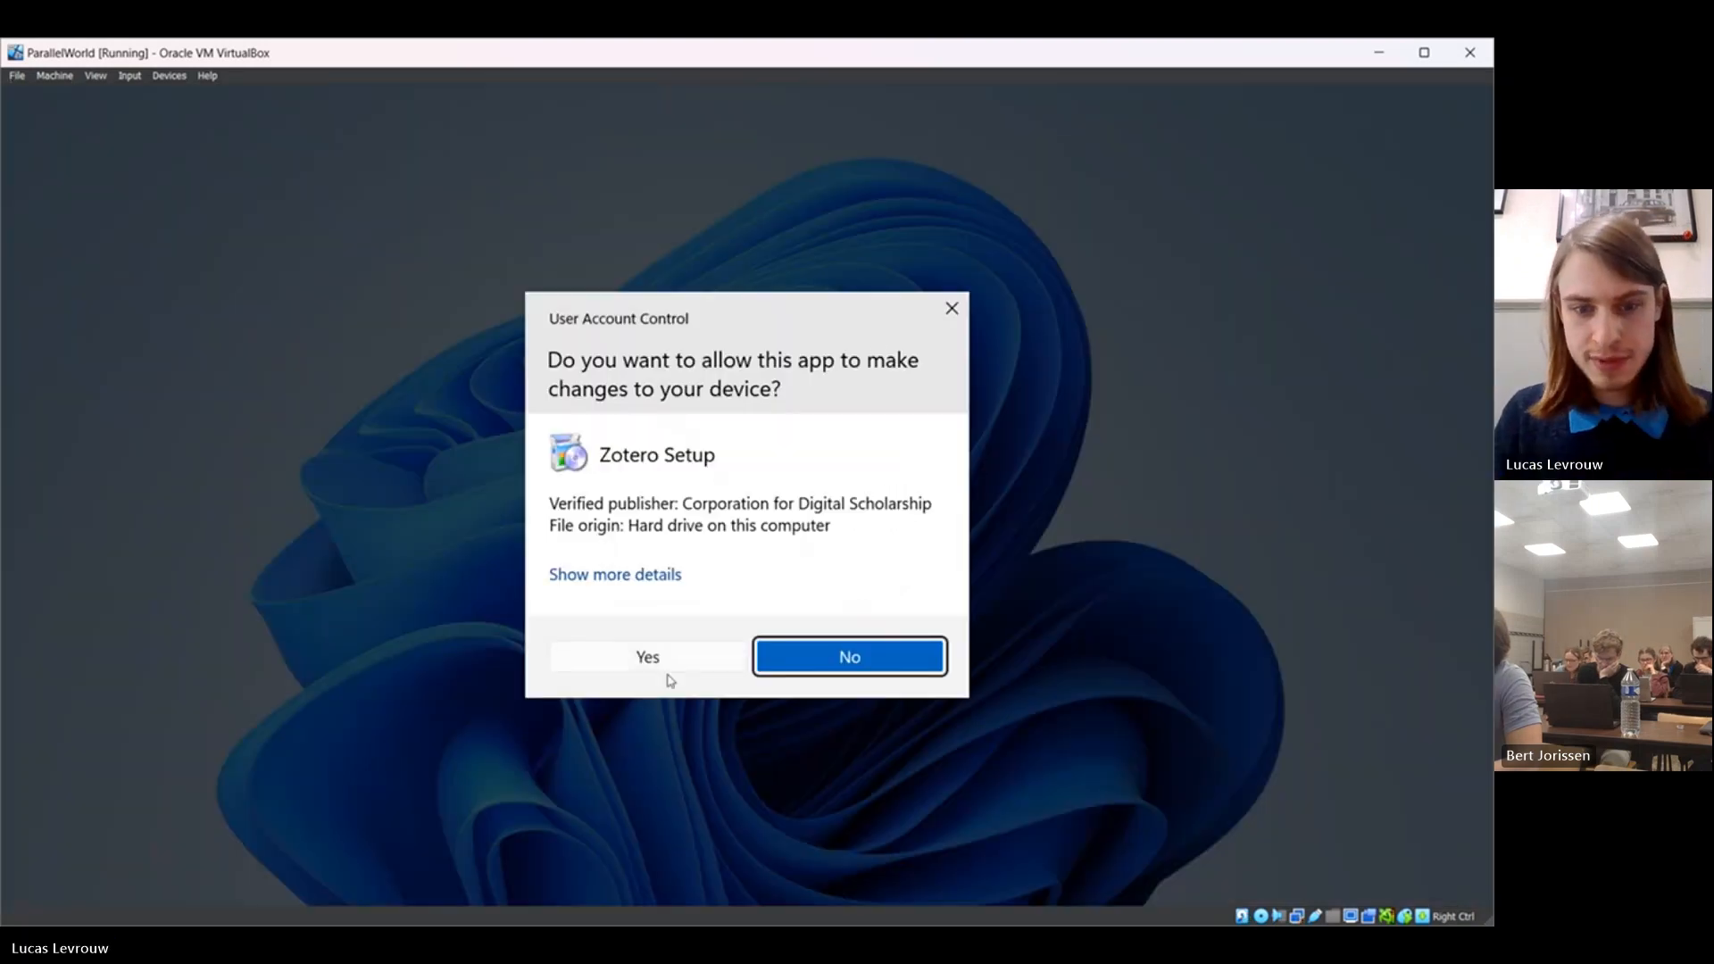
left_click(662, 661)
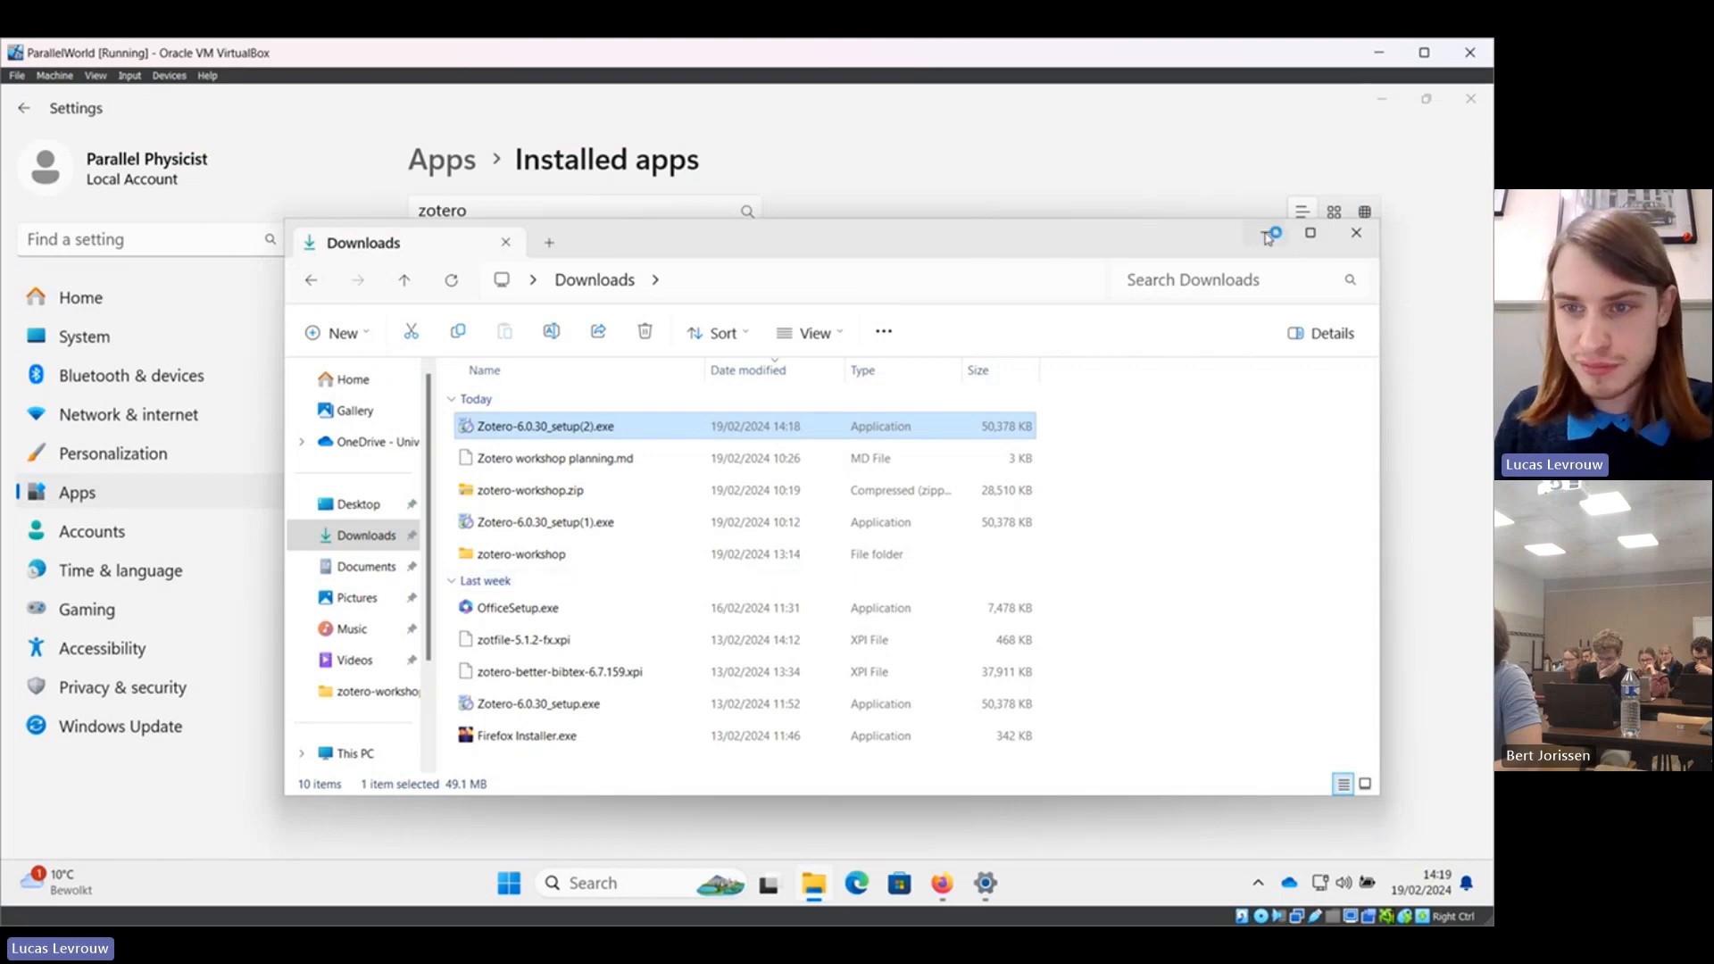
Minimize the File Explorer and Settings windows and install Zotero with the Standard setup type.
left_click(1263, 238)
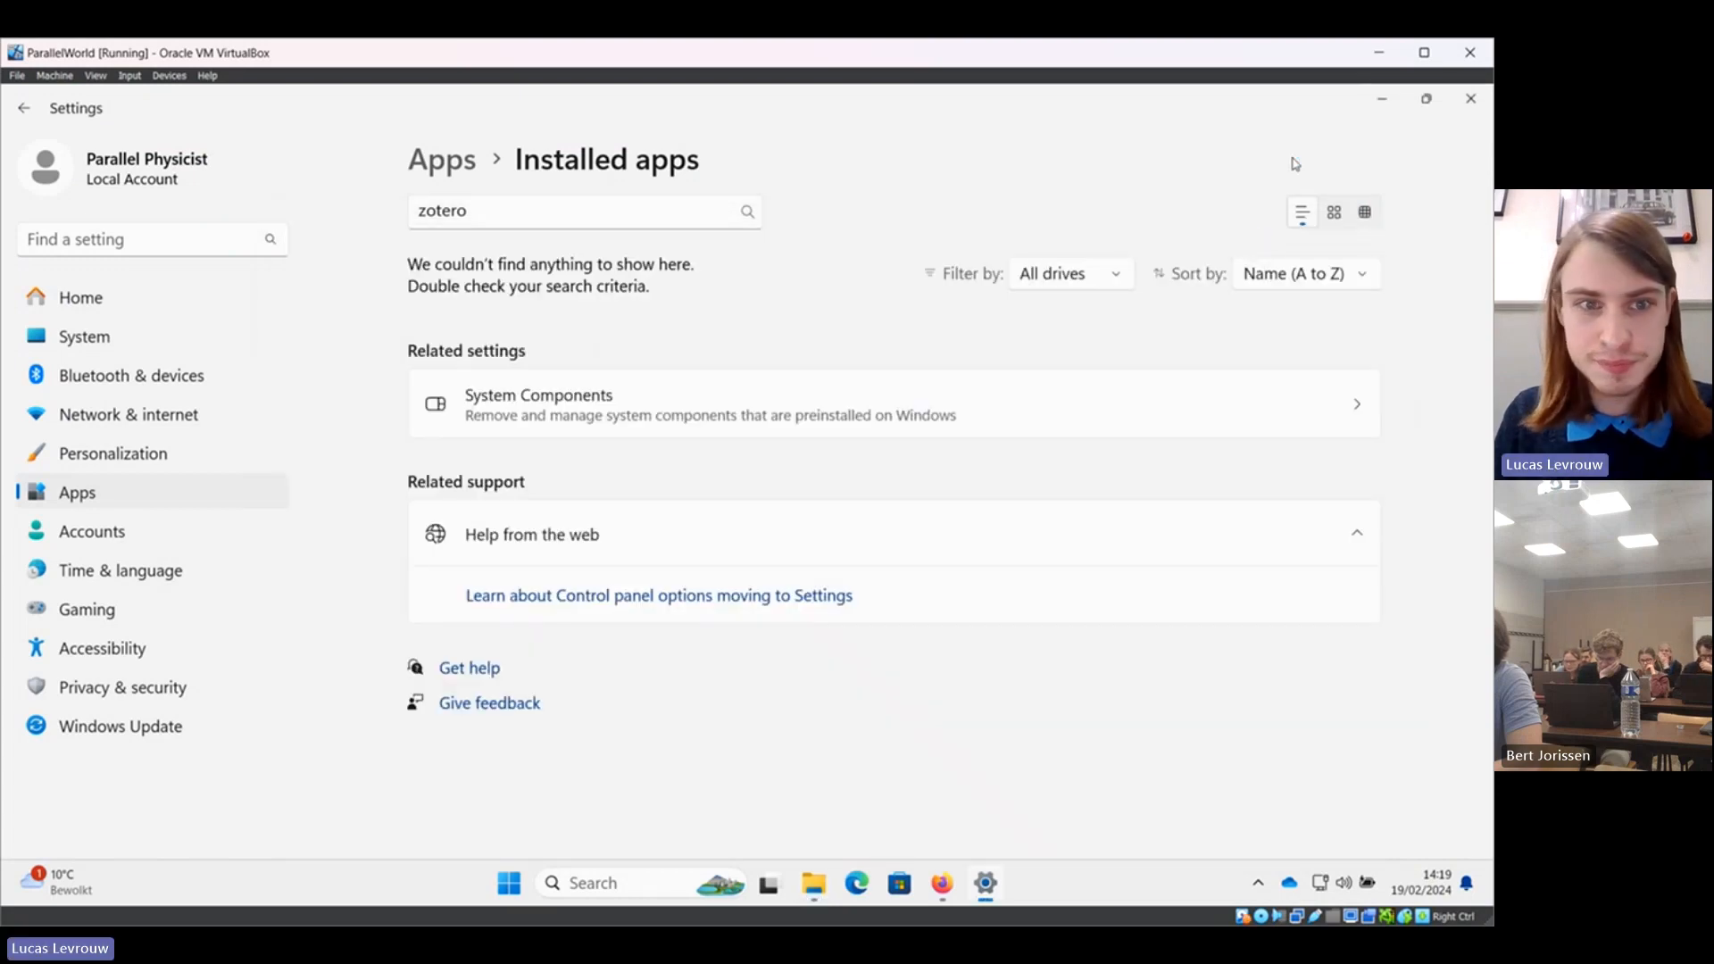
left_click(1393, 100)
left_click(855, 637)
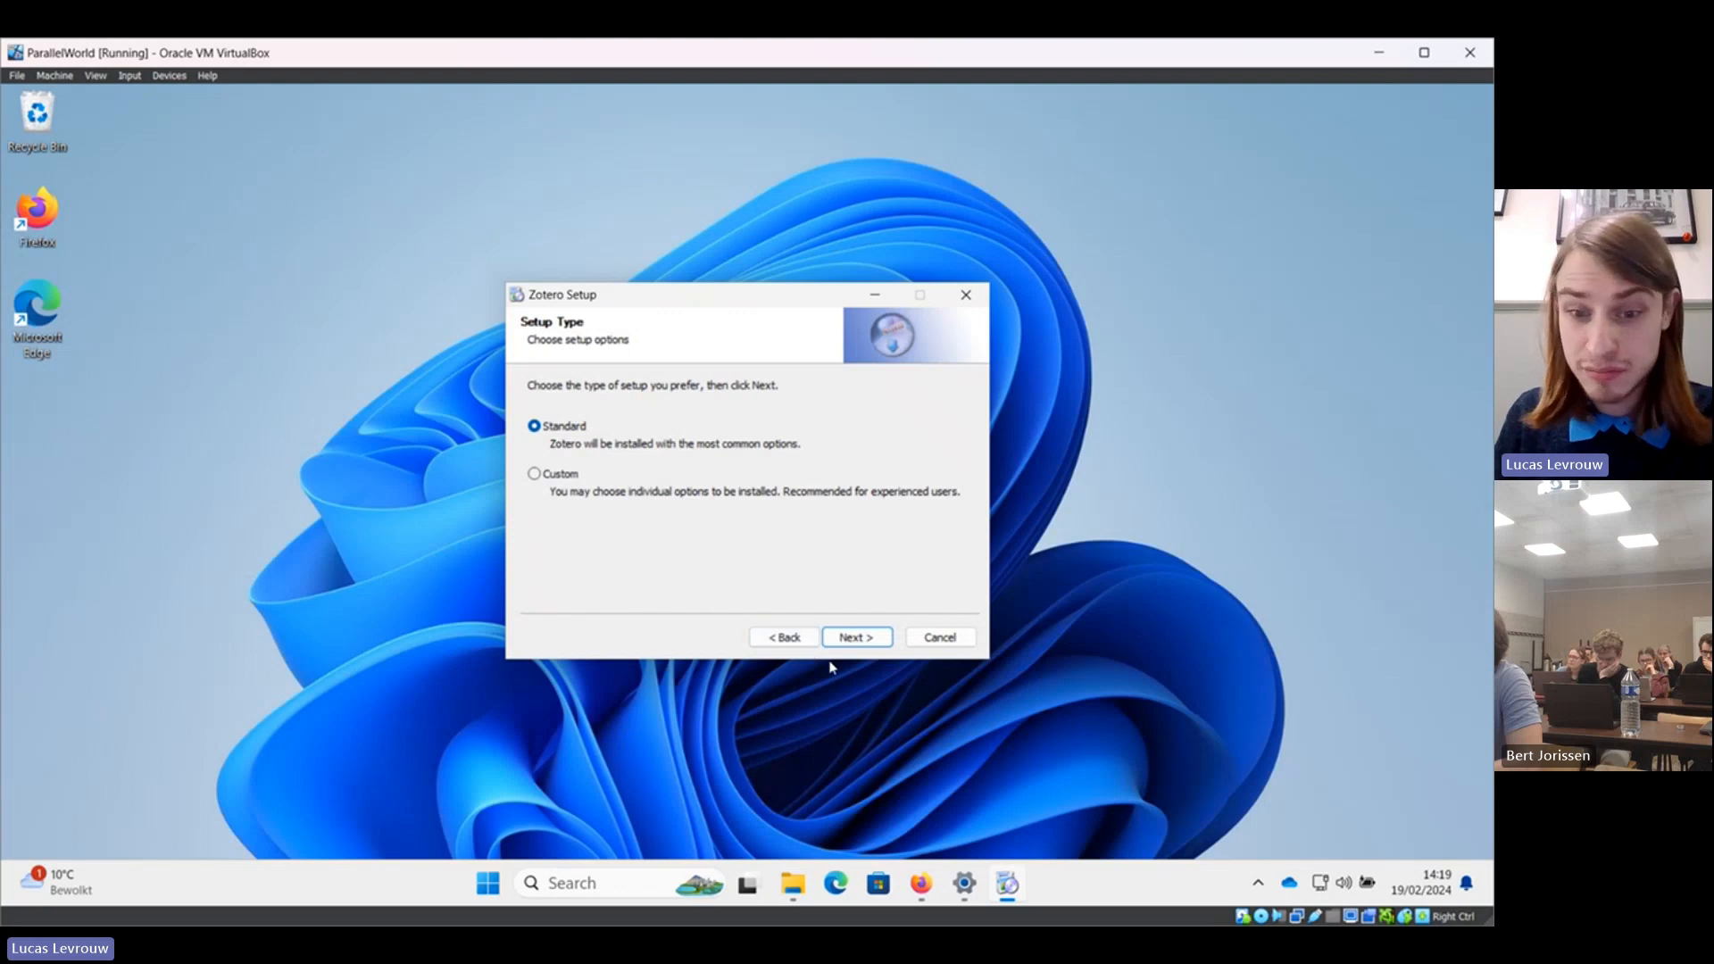
left_click(861, 637)
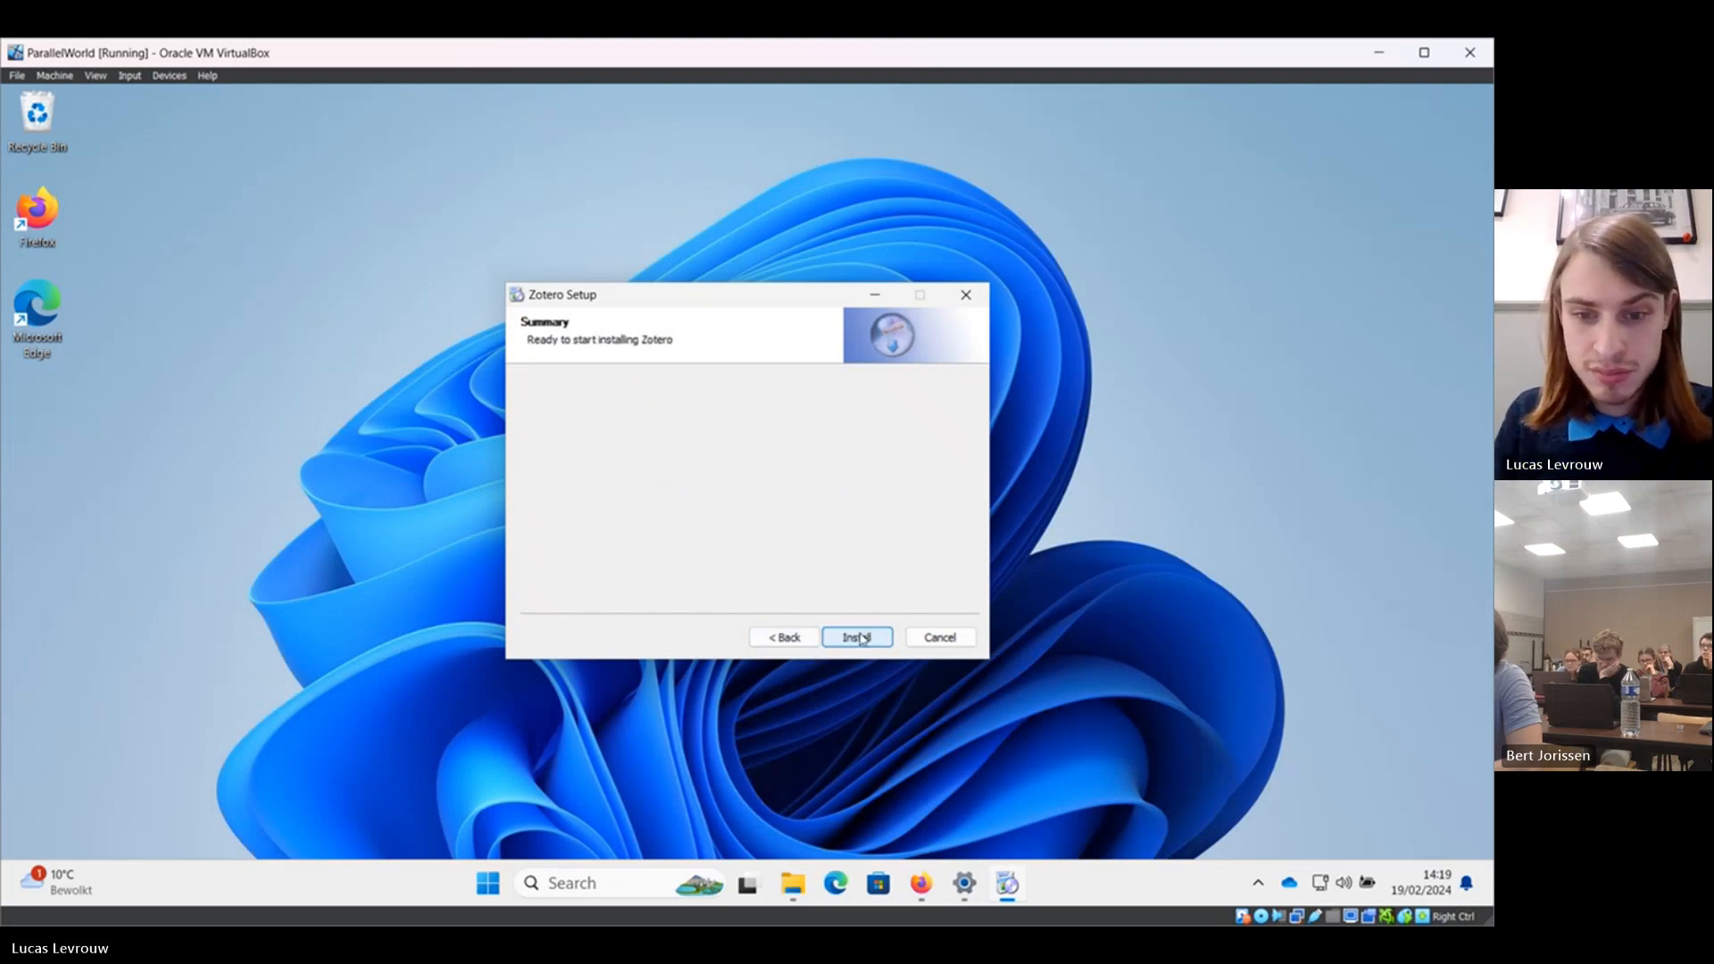
left_click(861, 638)
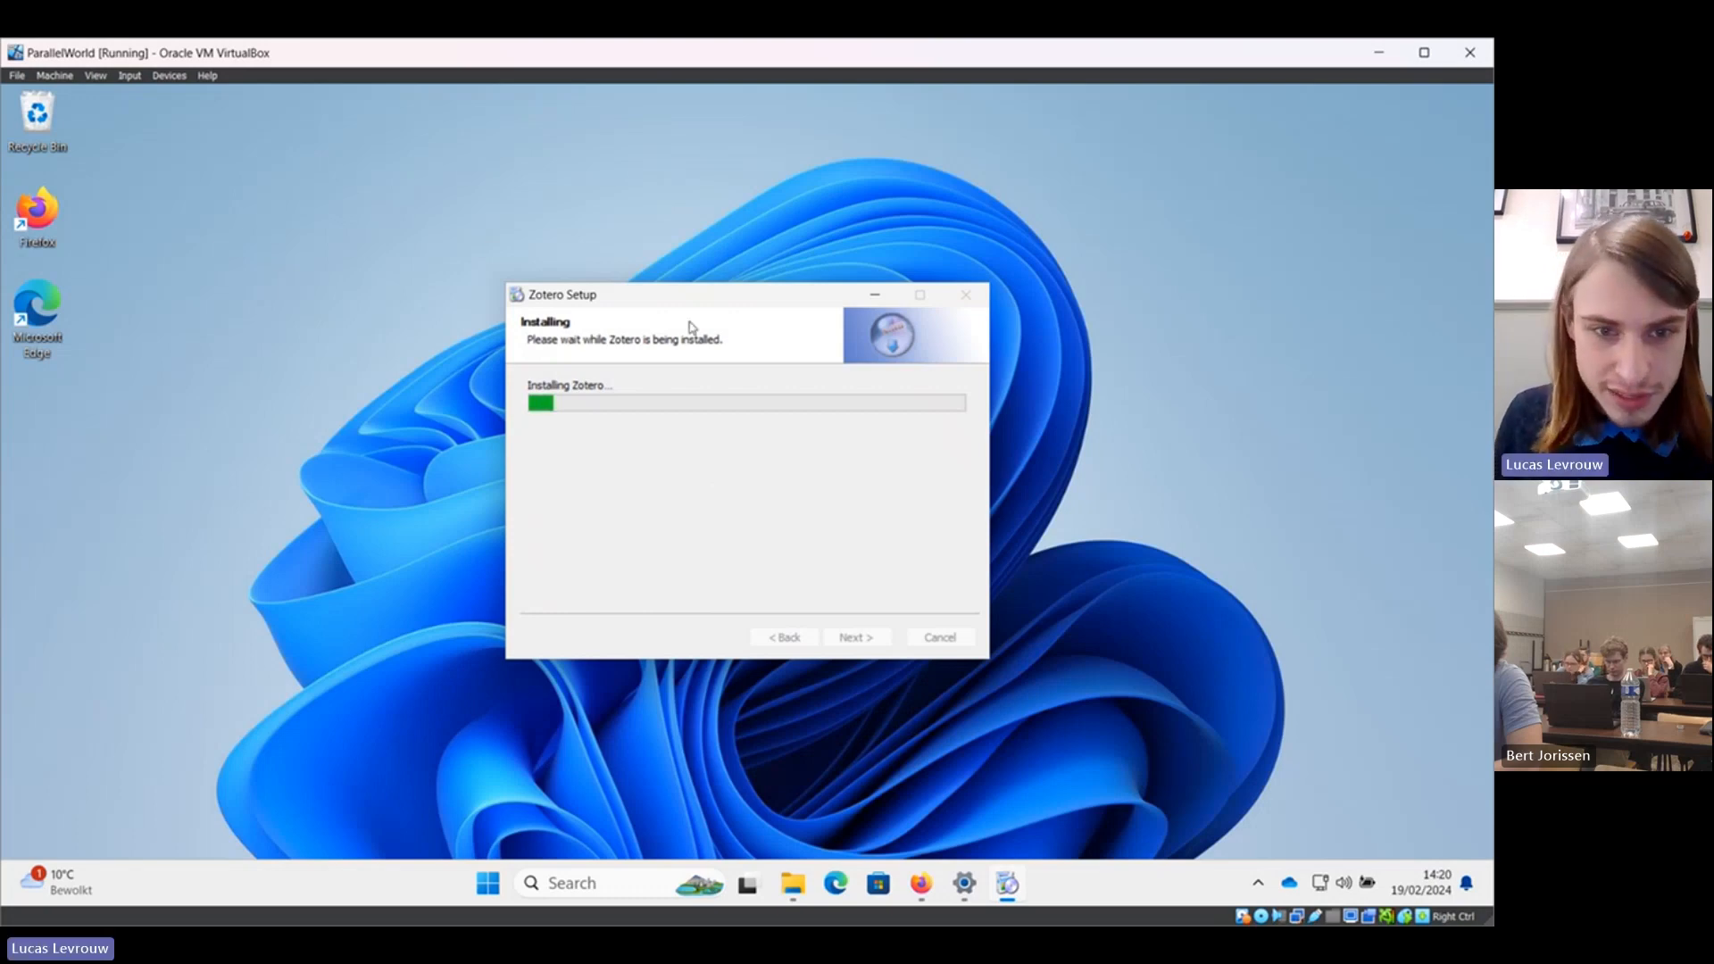
Finish the Zotero setup wizard with Launch Zotero now enabled, and bring the Zotero window into clear view on the desktop.
mouse_move(687, 307)
left_mouse_down()
mouse_move(668, 333)
mouse_move(659, 314)
left_mouse_up()
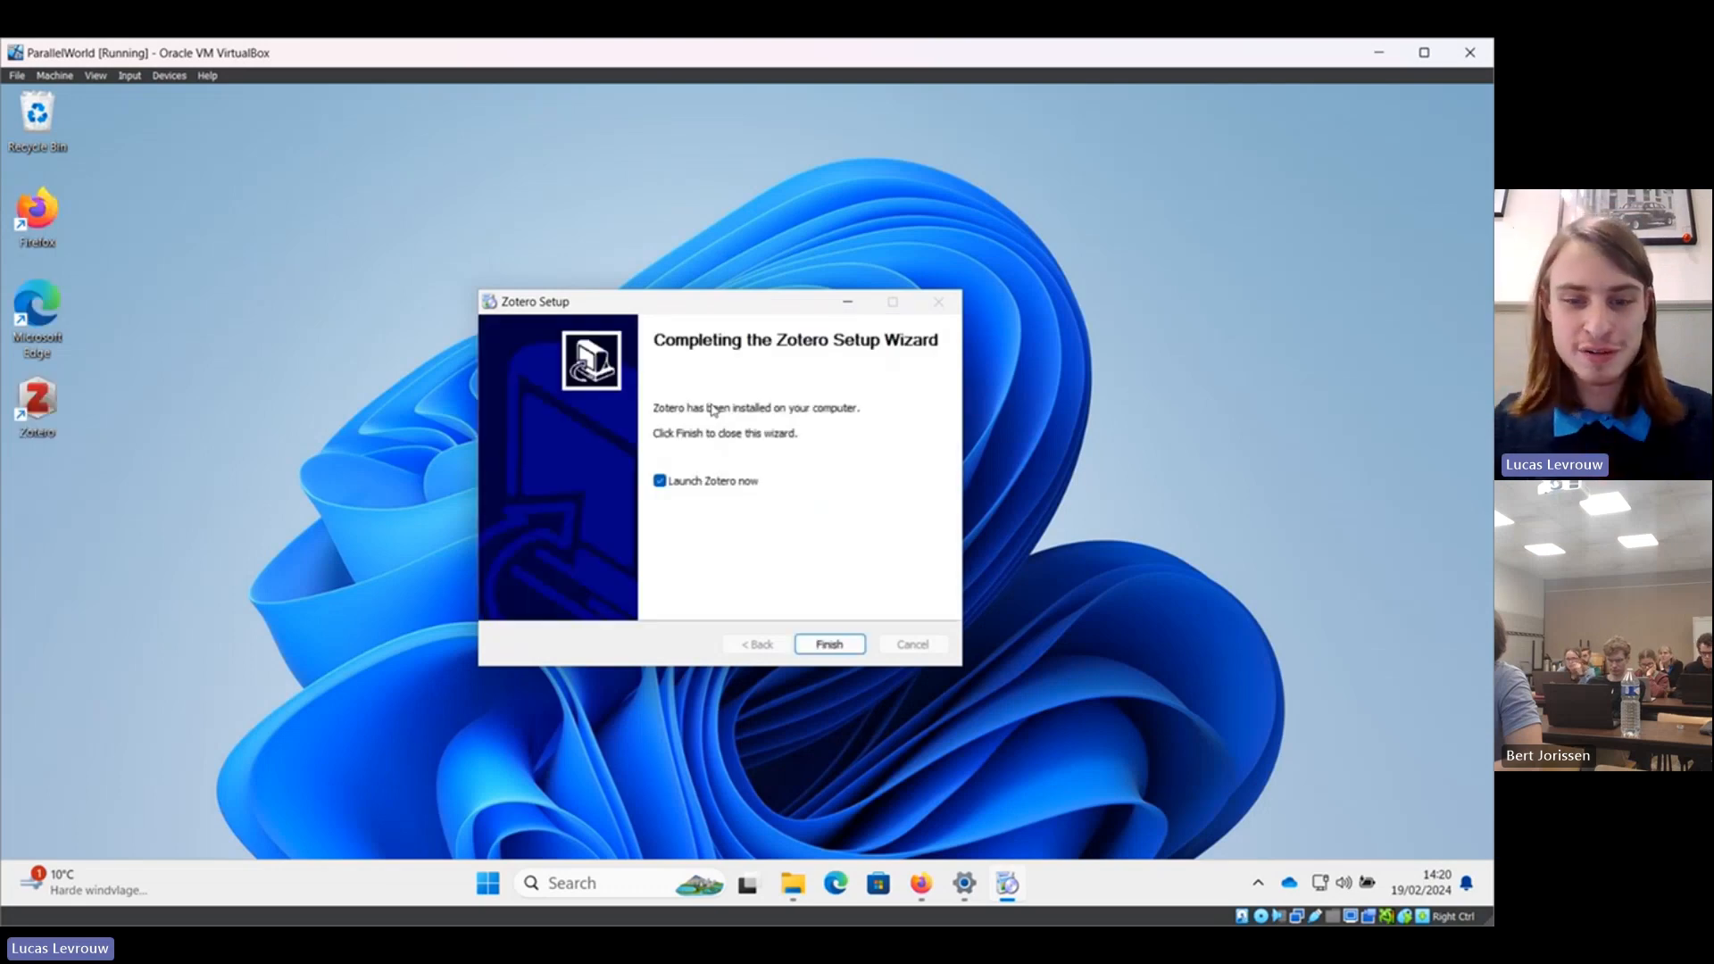
left_click(829, 644)
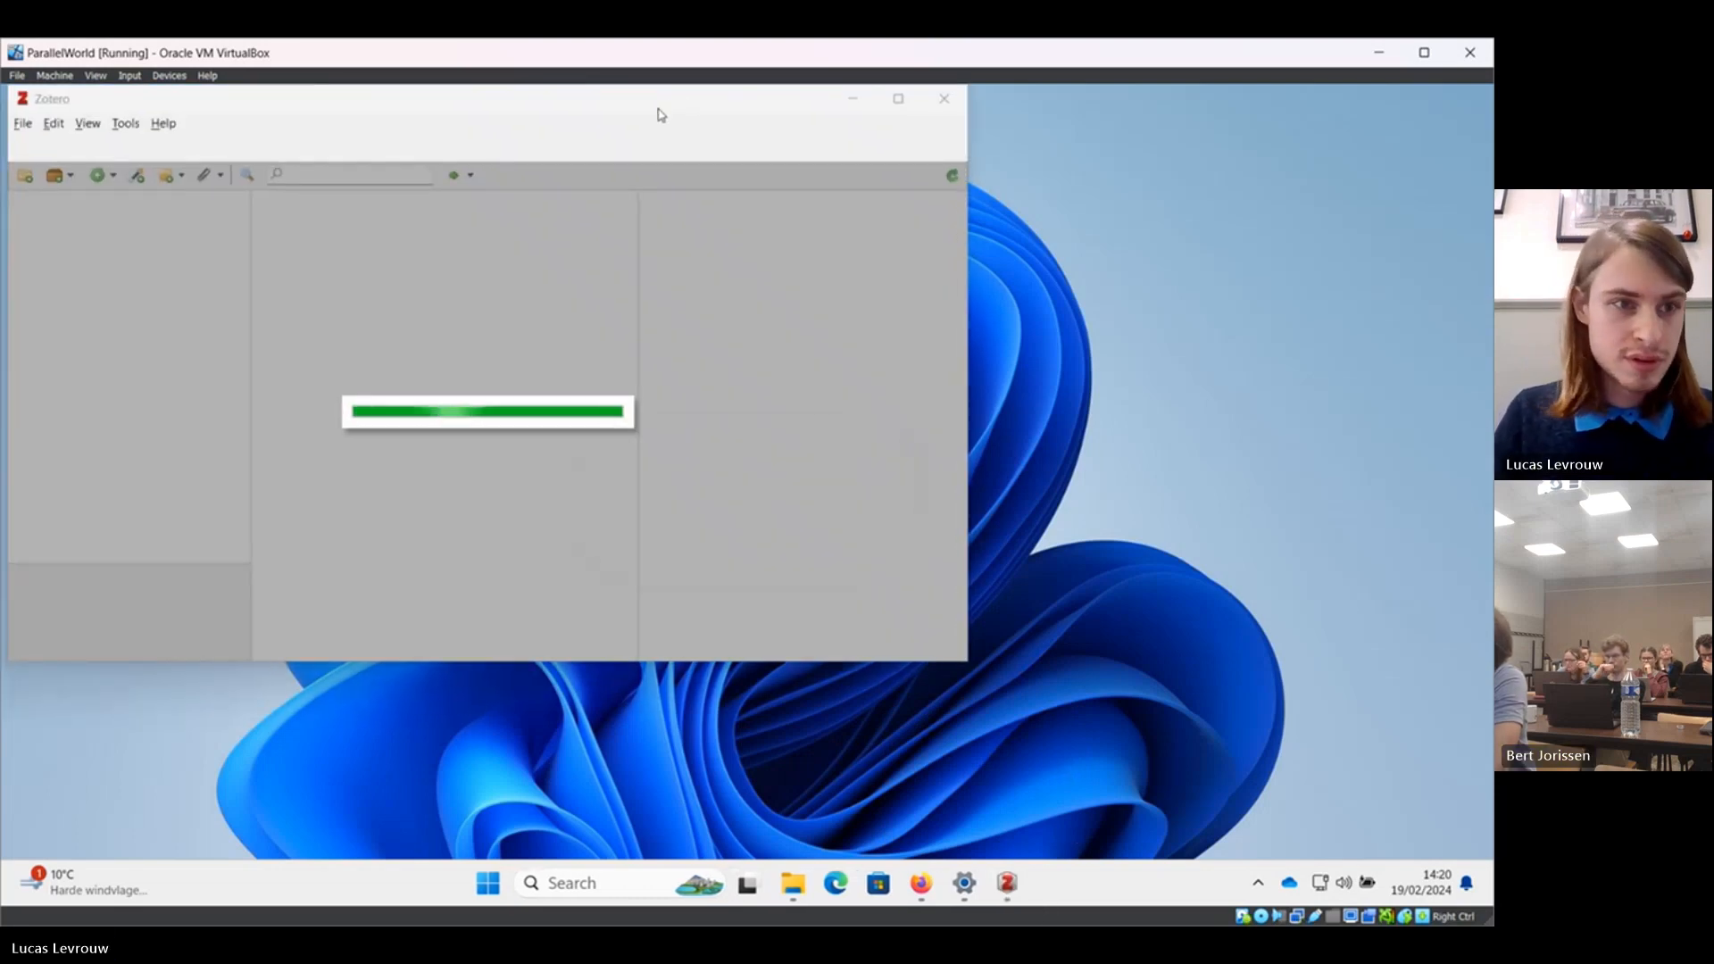
left_click_drag(659, 106, 902, 164)
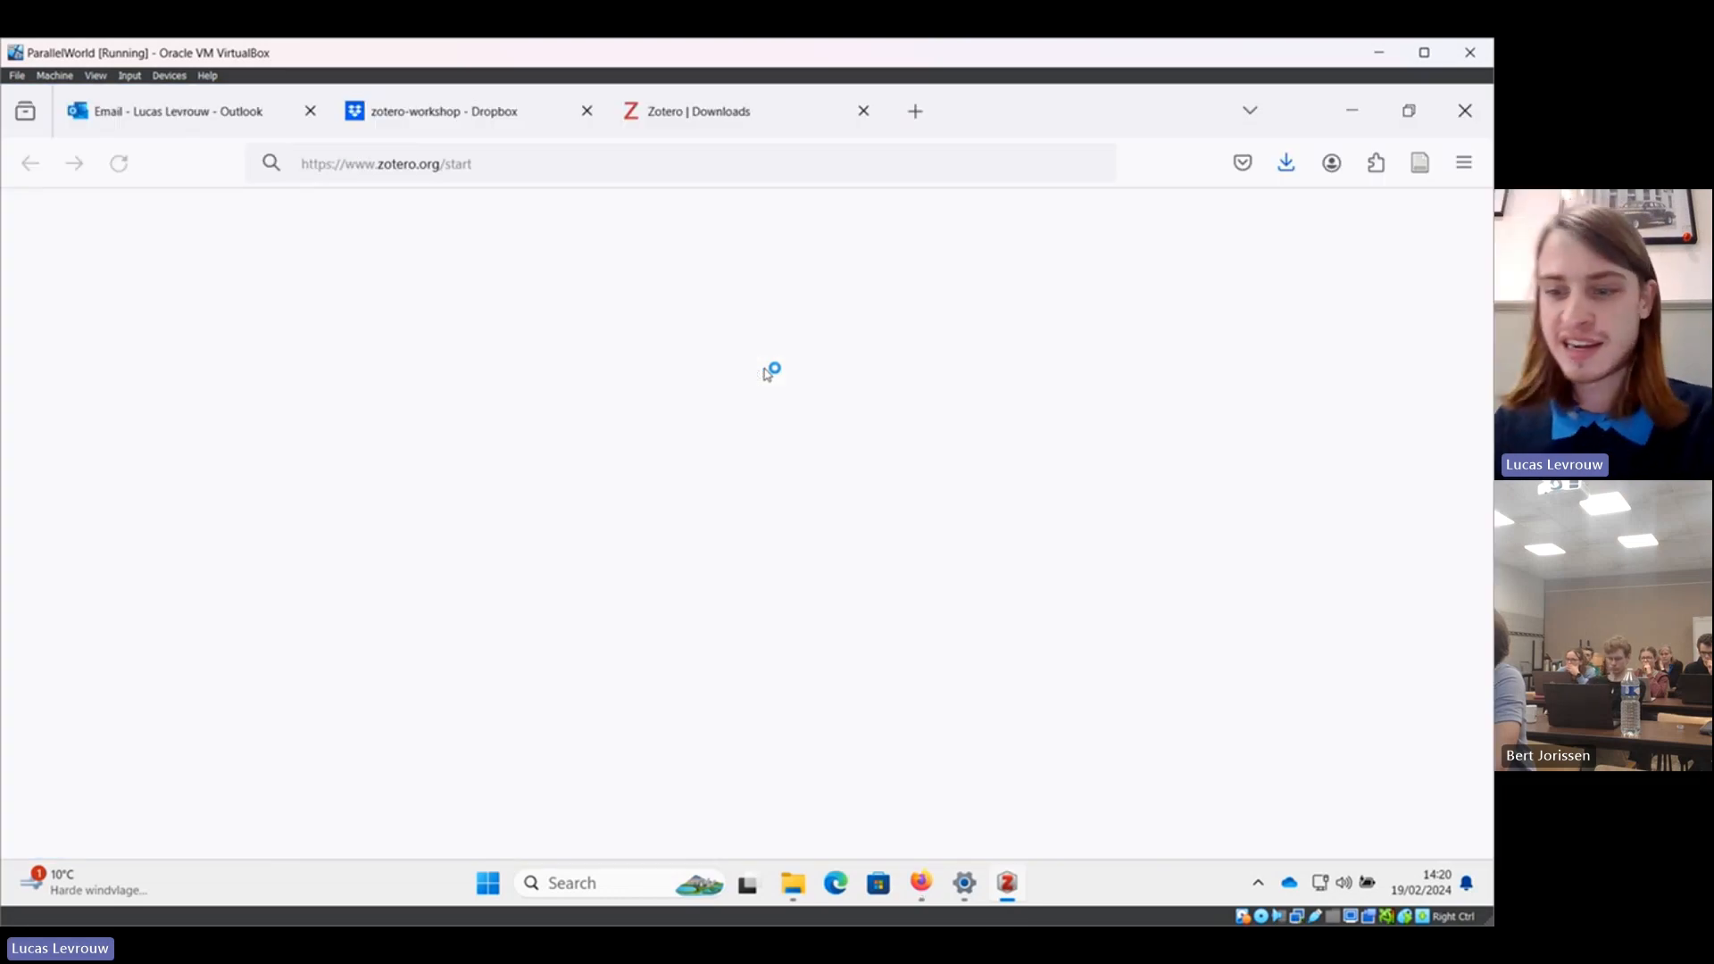
left_click(1352, 110)
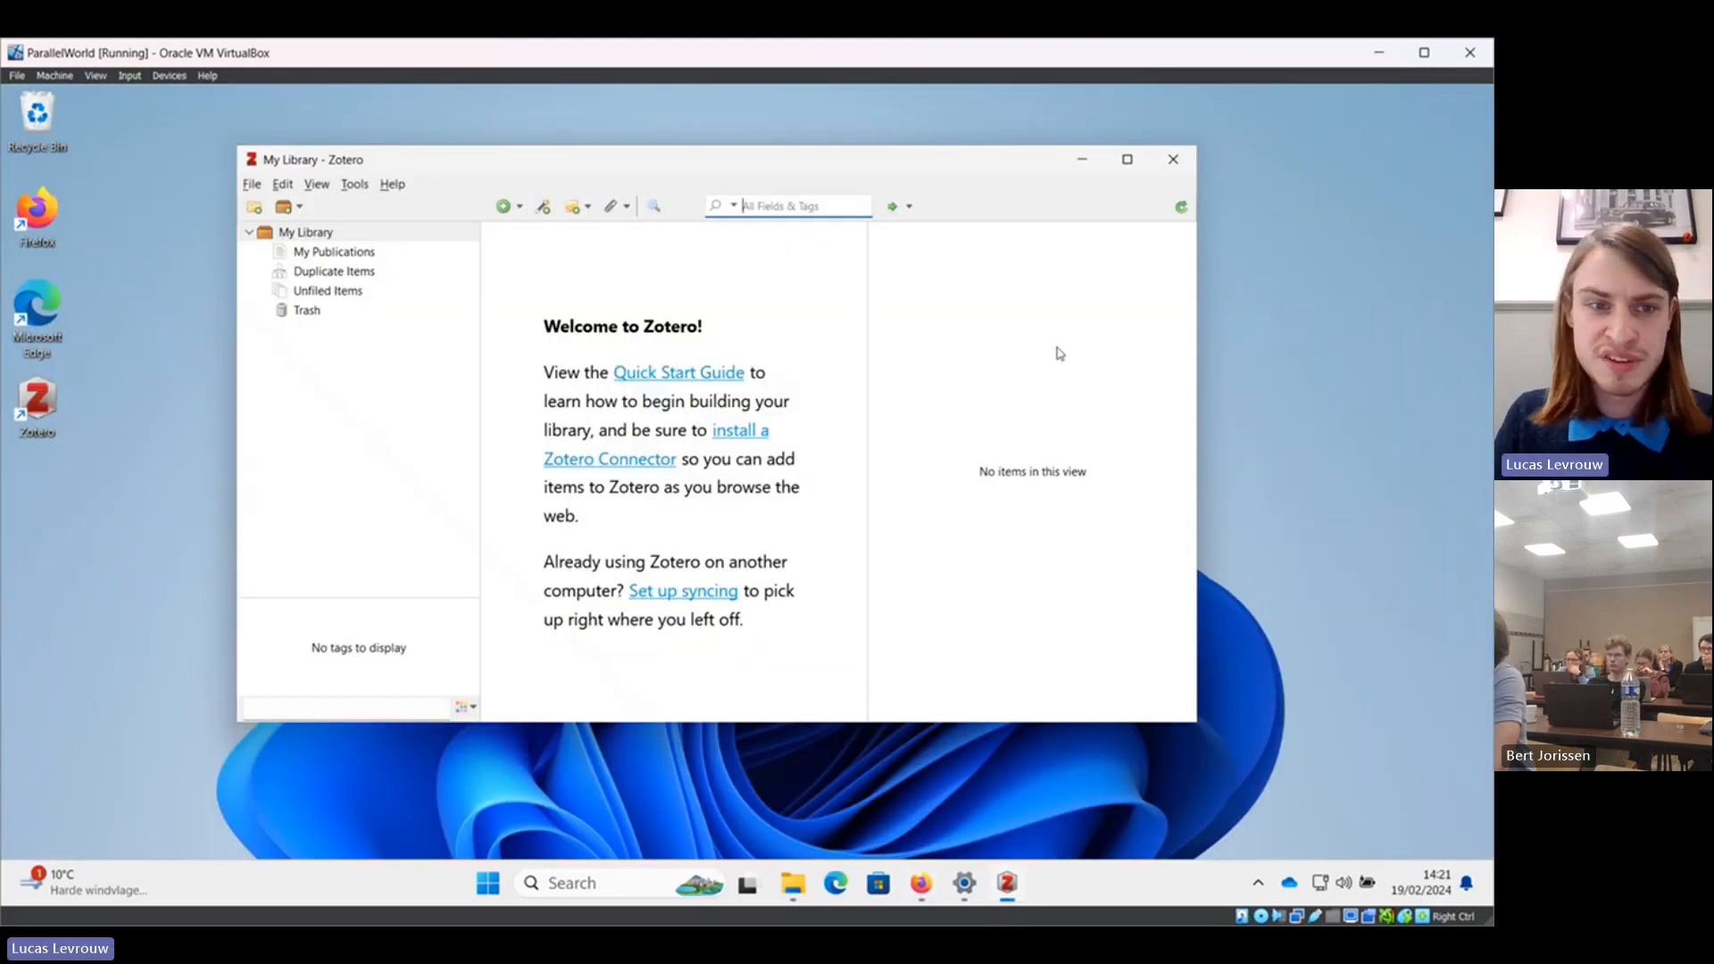
Create a new collection named "Workshop" in My Library.
left_click(324, 235)
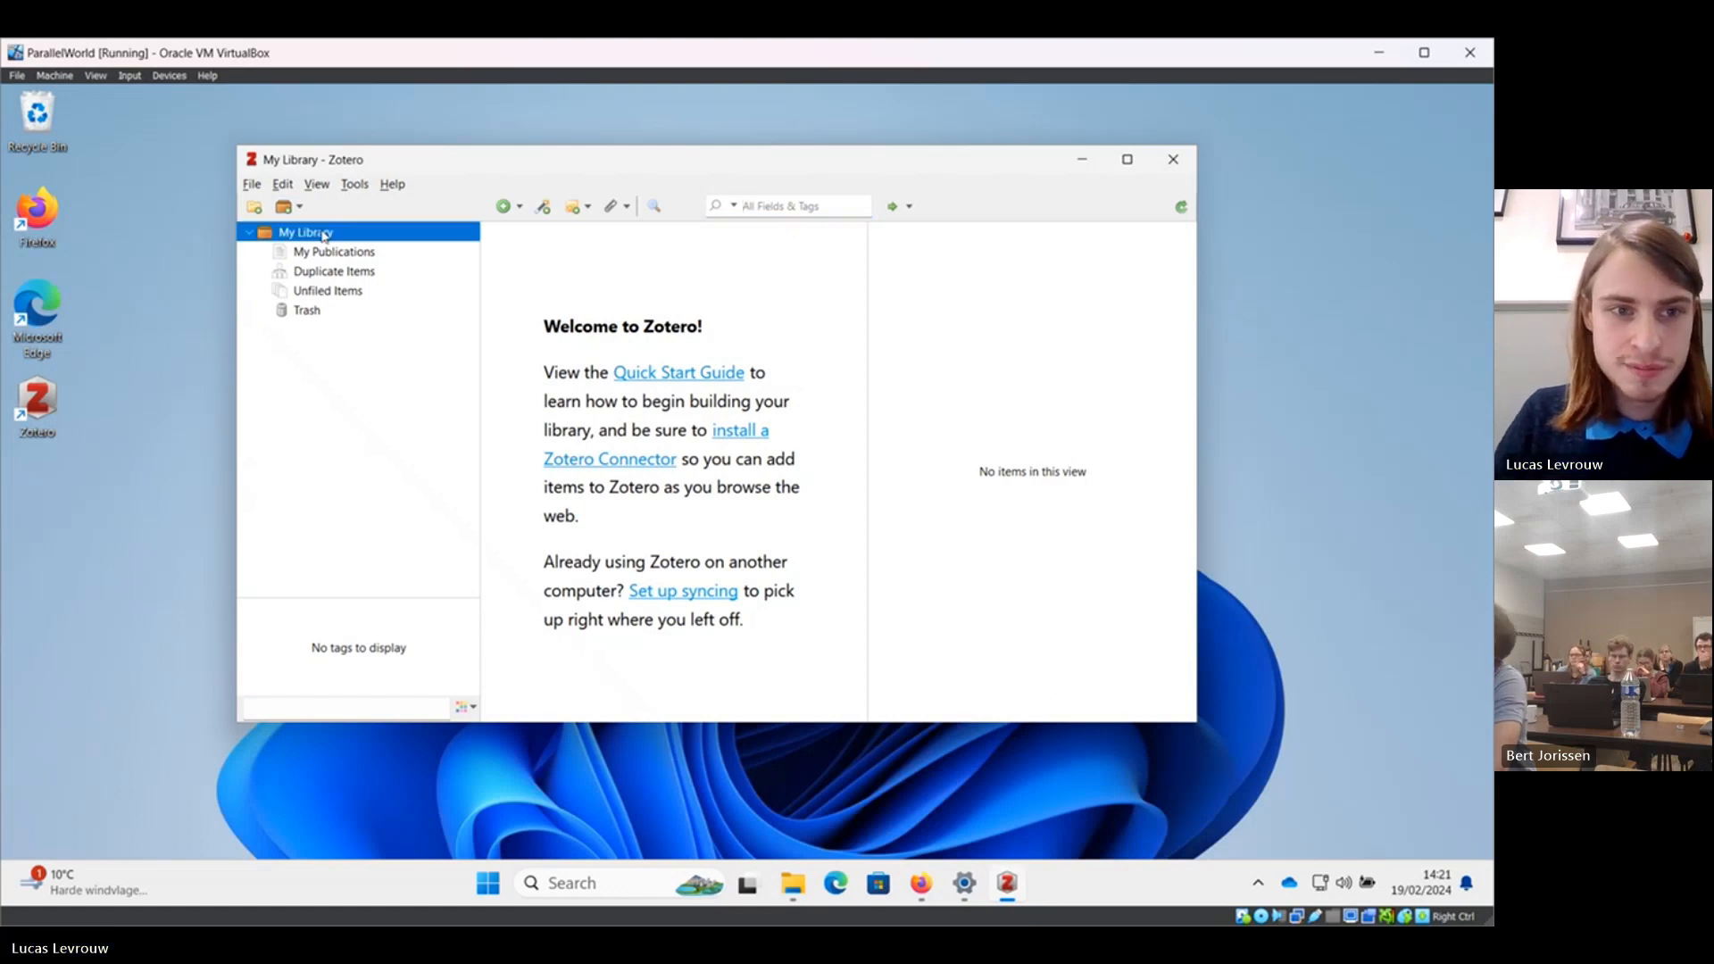
right_click(324, 235)
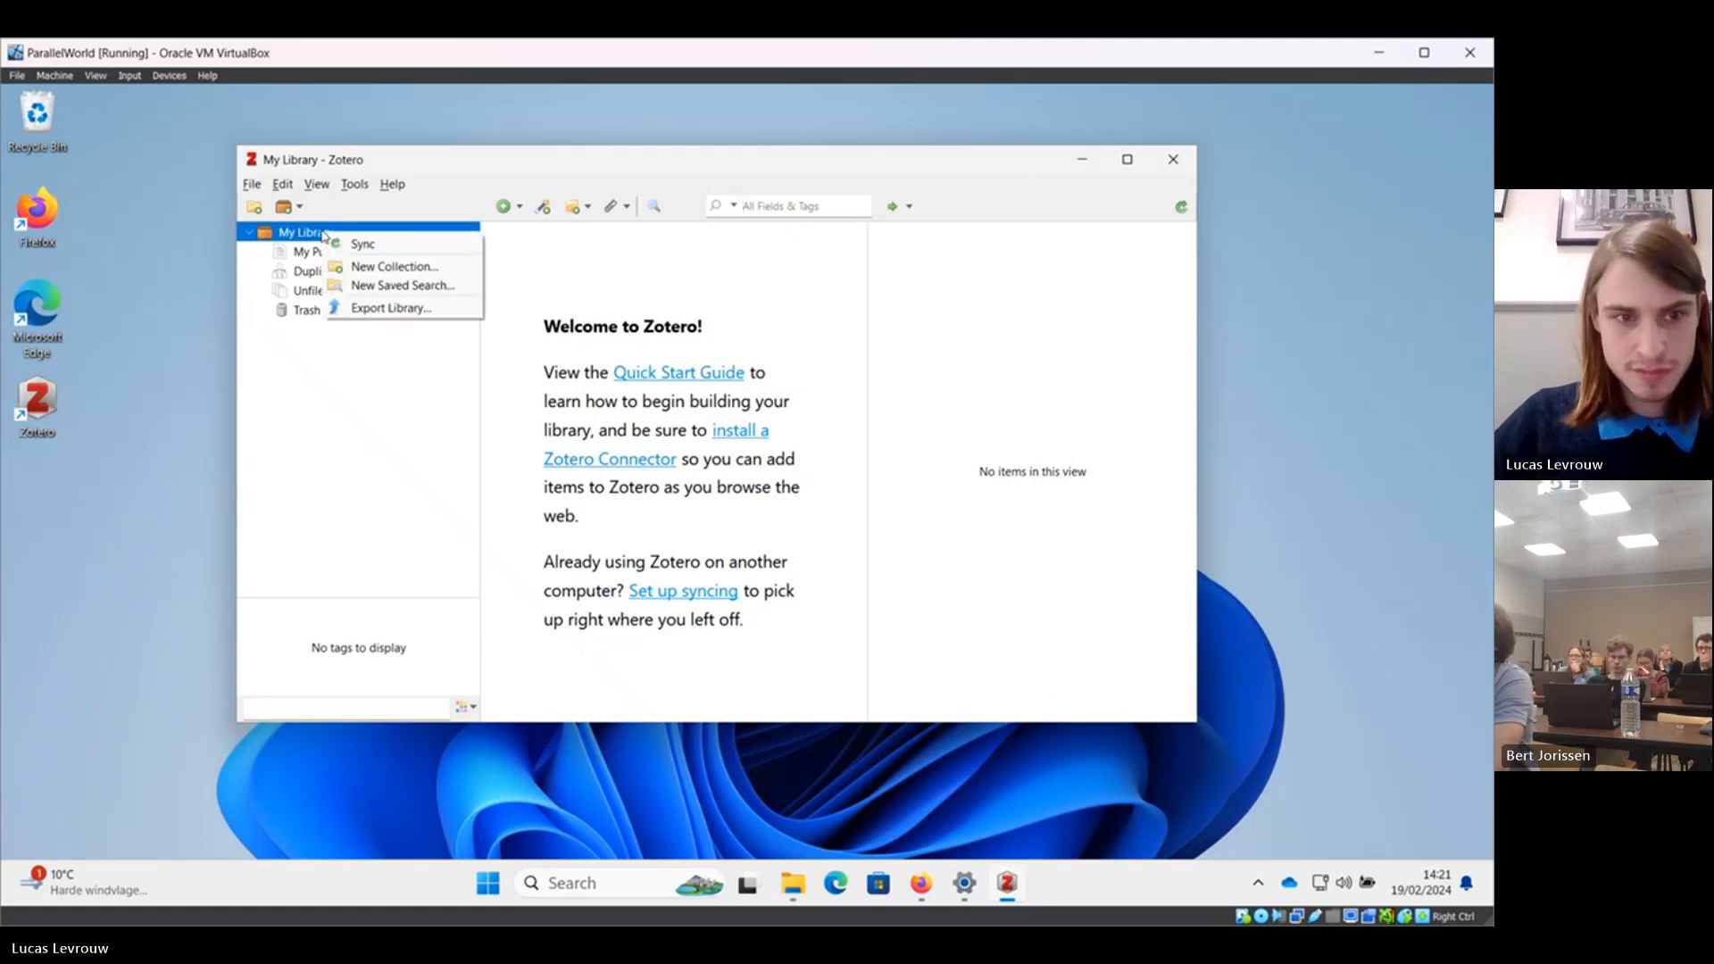
left_click(360, 267)
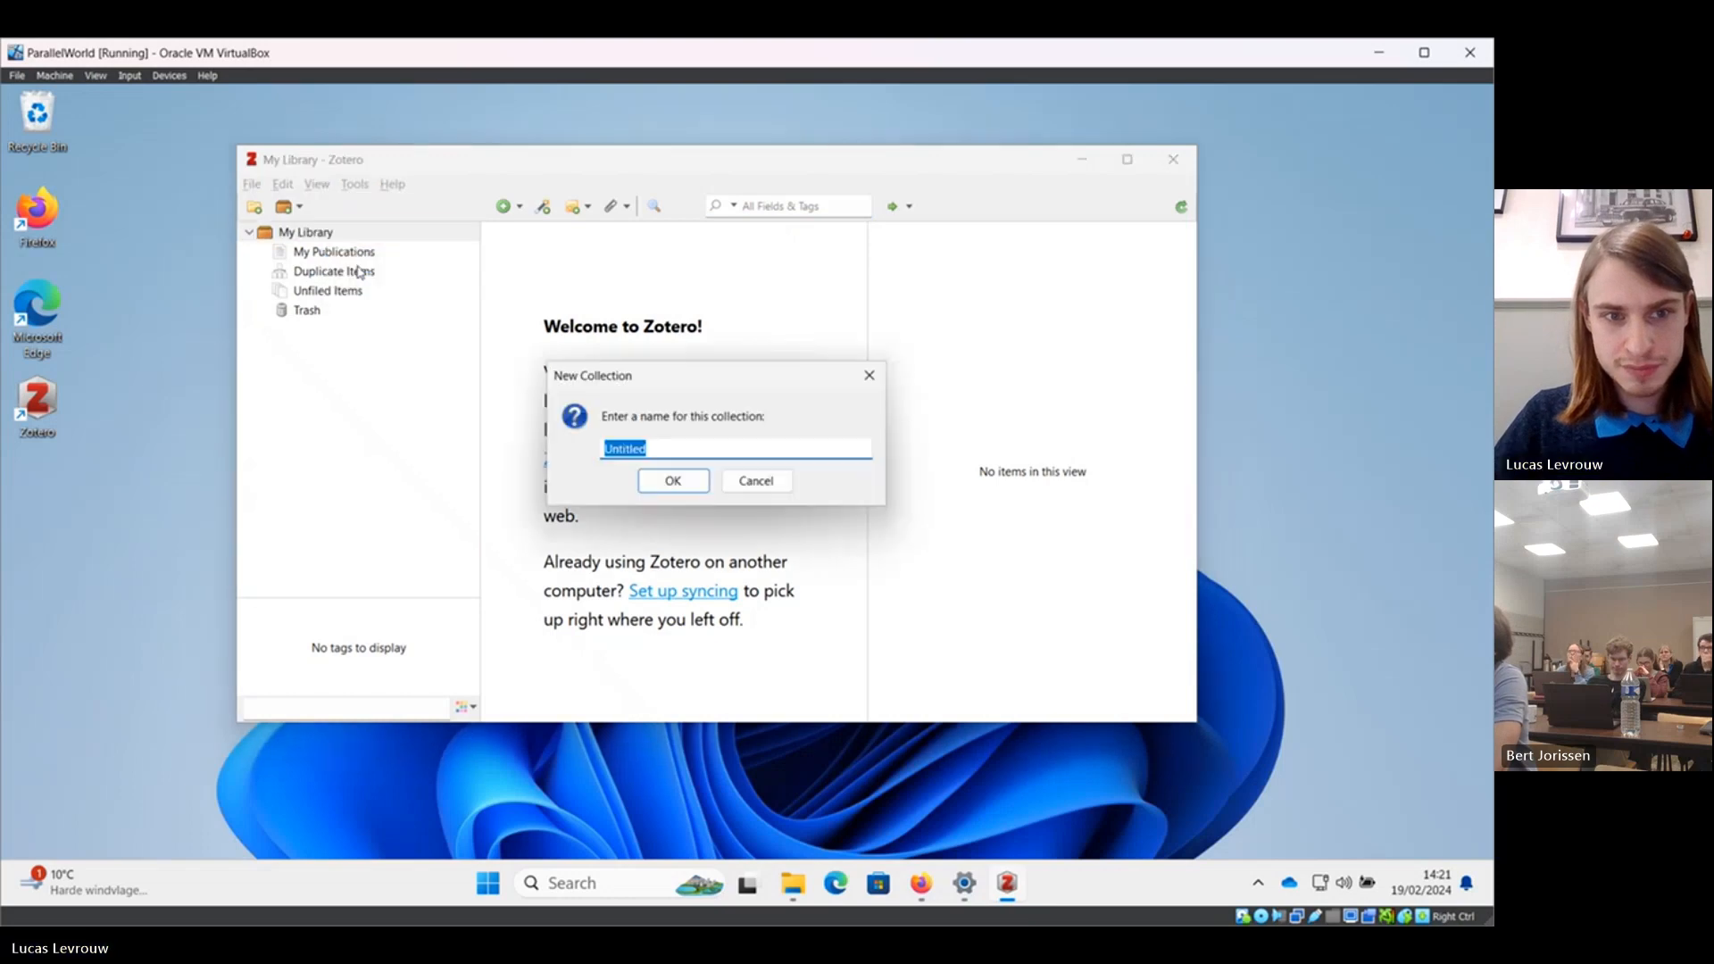
type("Wor")
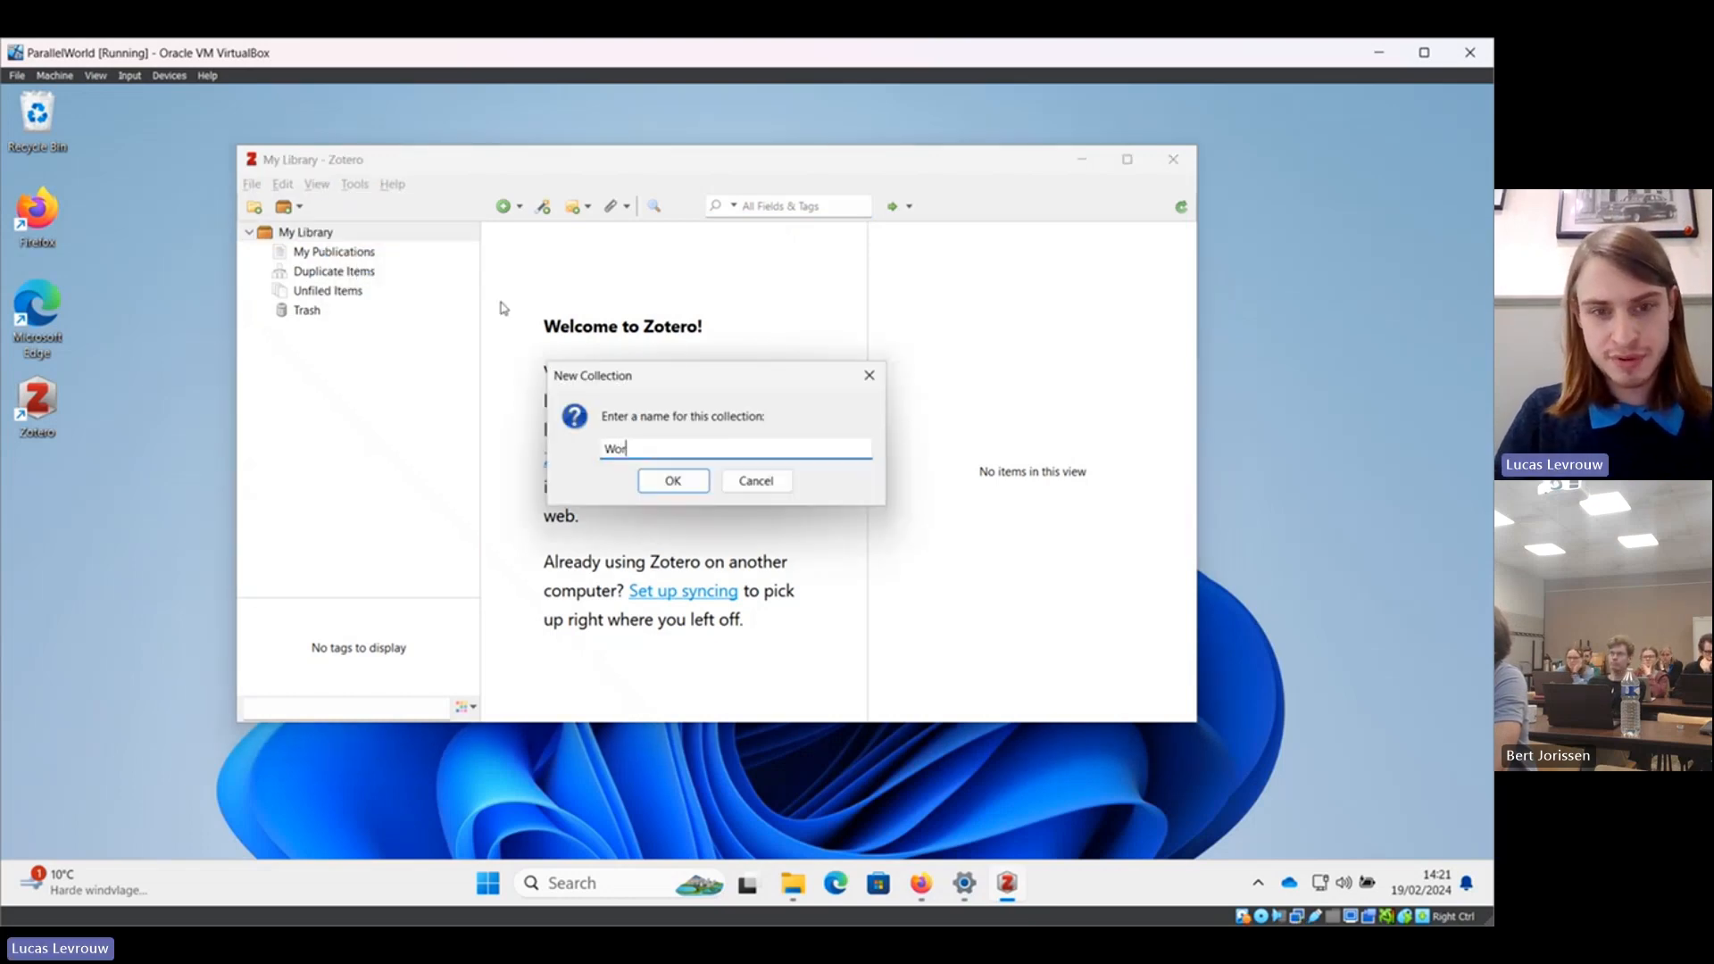
type("kshop")
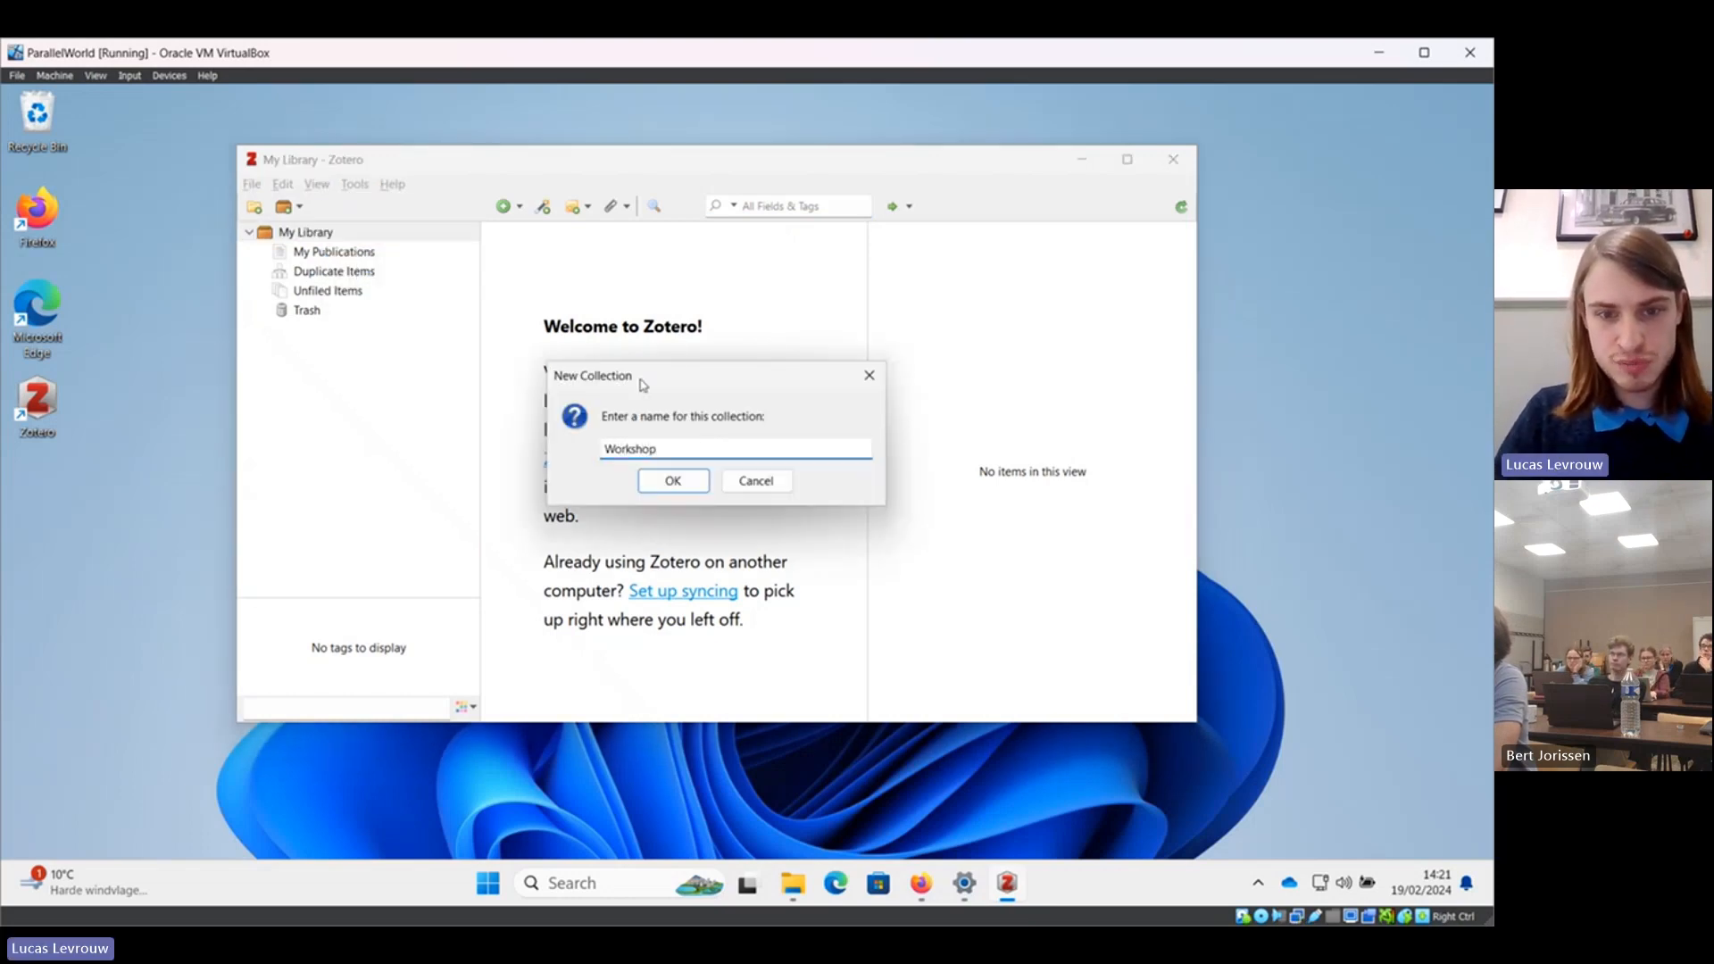
left_click(676, 481)
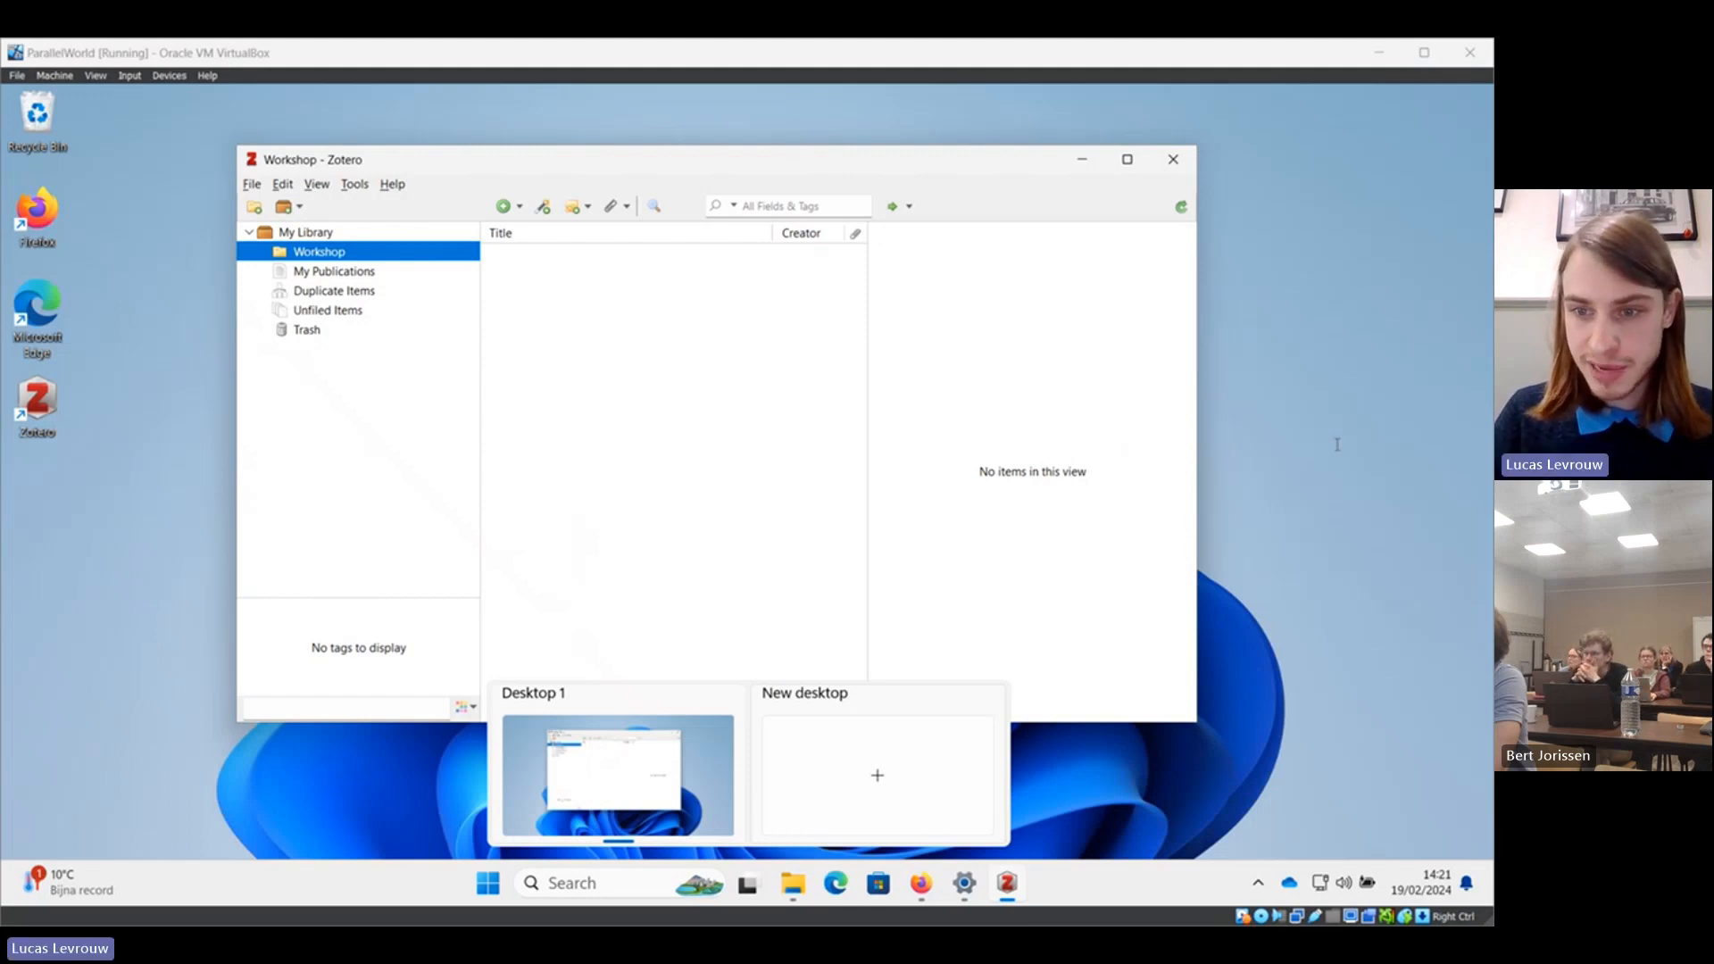
Add an item to the Workshop collection by its identifier, DOI 10.1002/andp.19013090310.
left_click(677, 349)
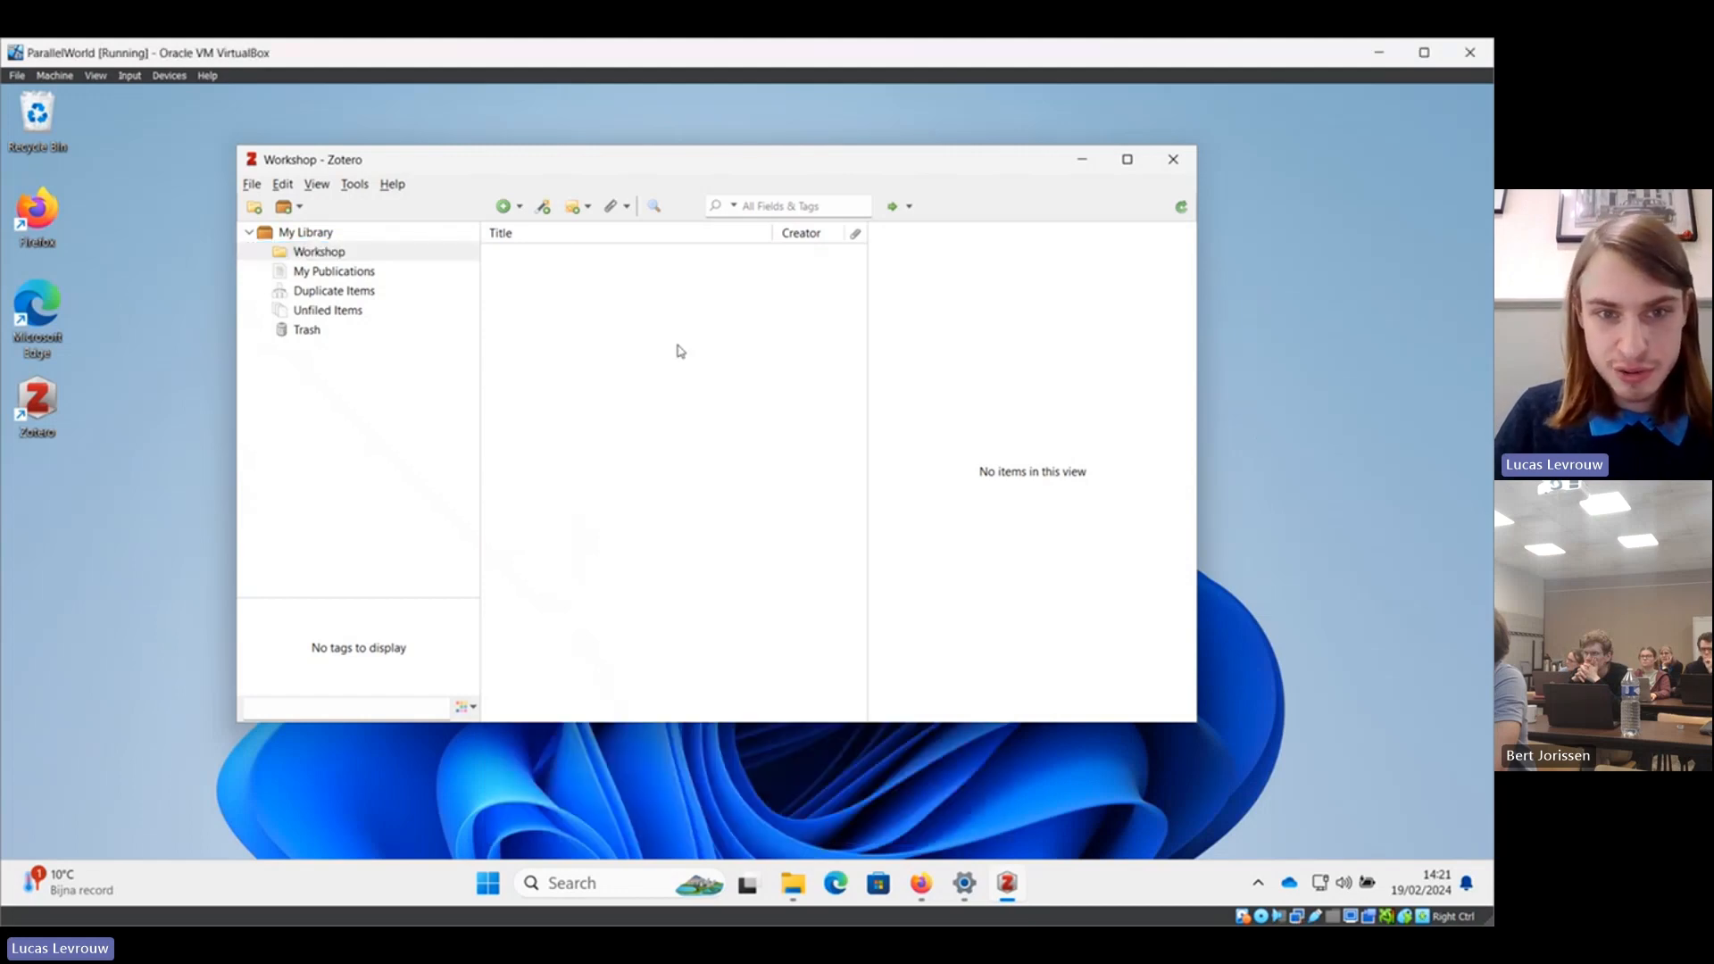
left_click(543, 208)
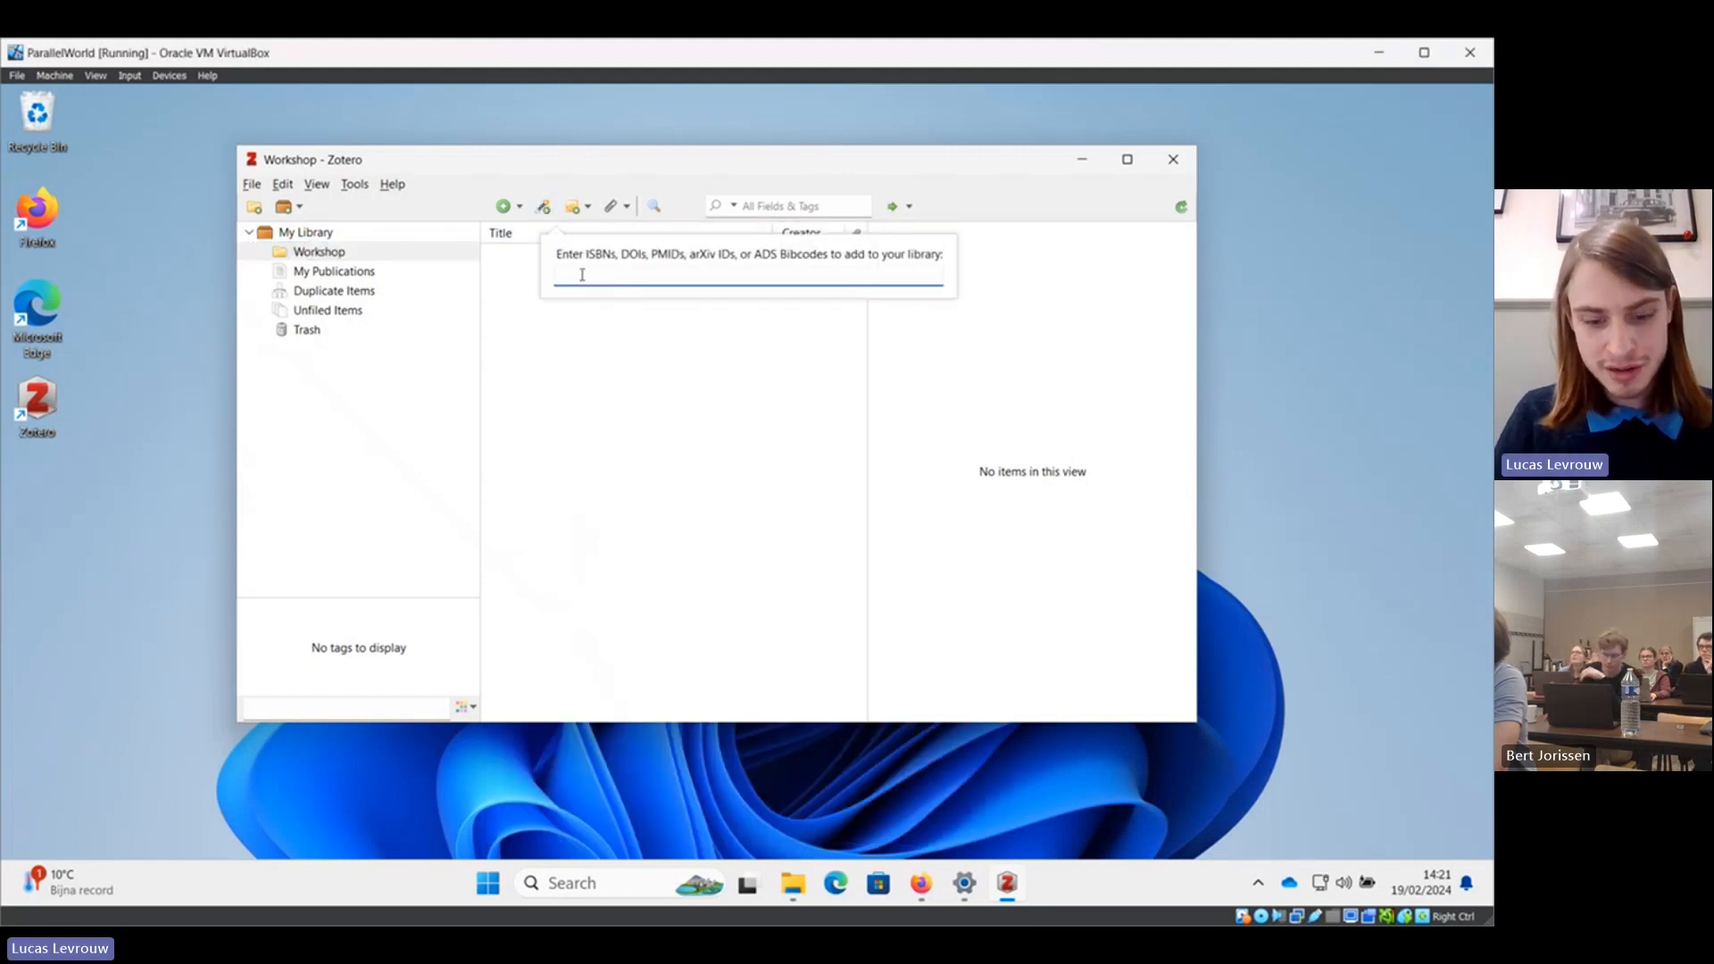
type("10.1002/andp.19013090310")
key("Return")
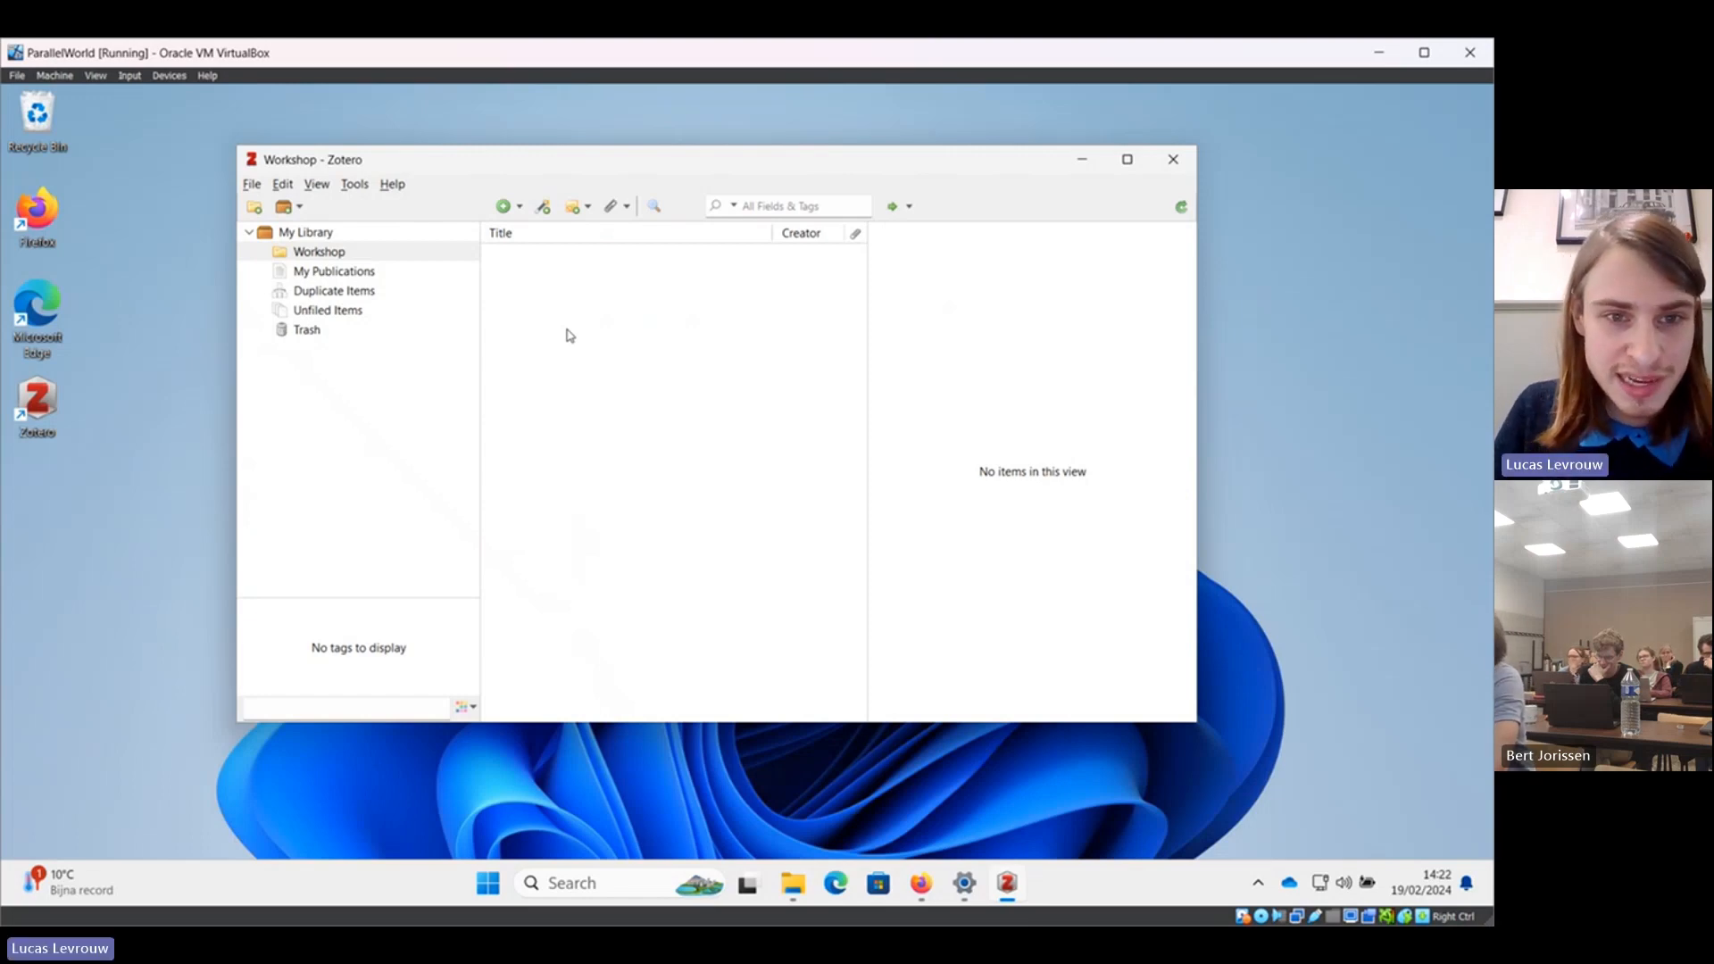
Shift the Zotero window slightly and submit DOI 10.1002/andp.19013090310 to the identifier lookup a second time.
left_click_drag(558, 163, 554, 165)
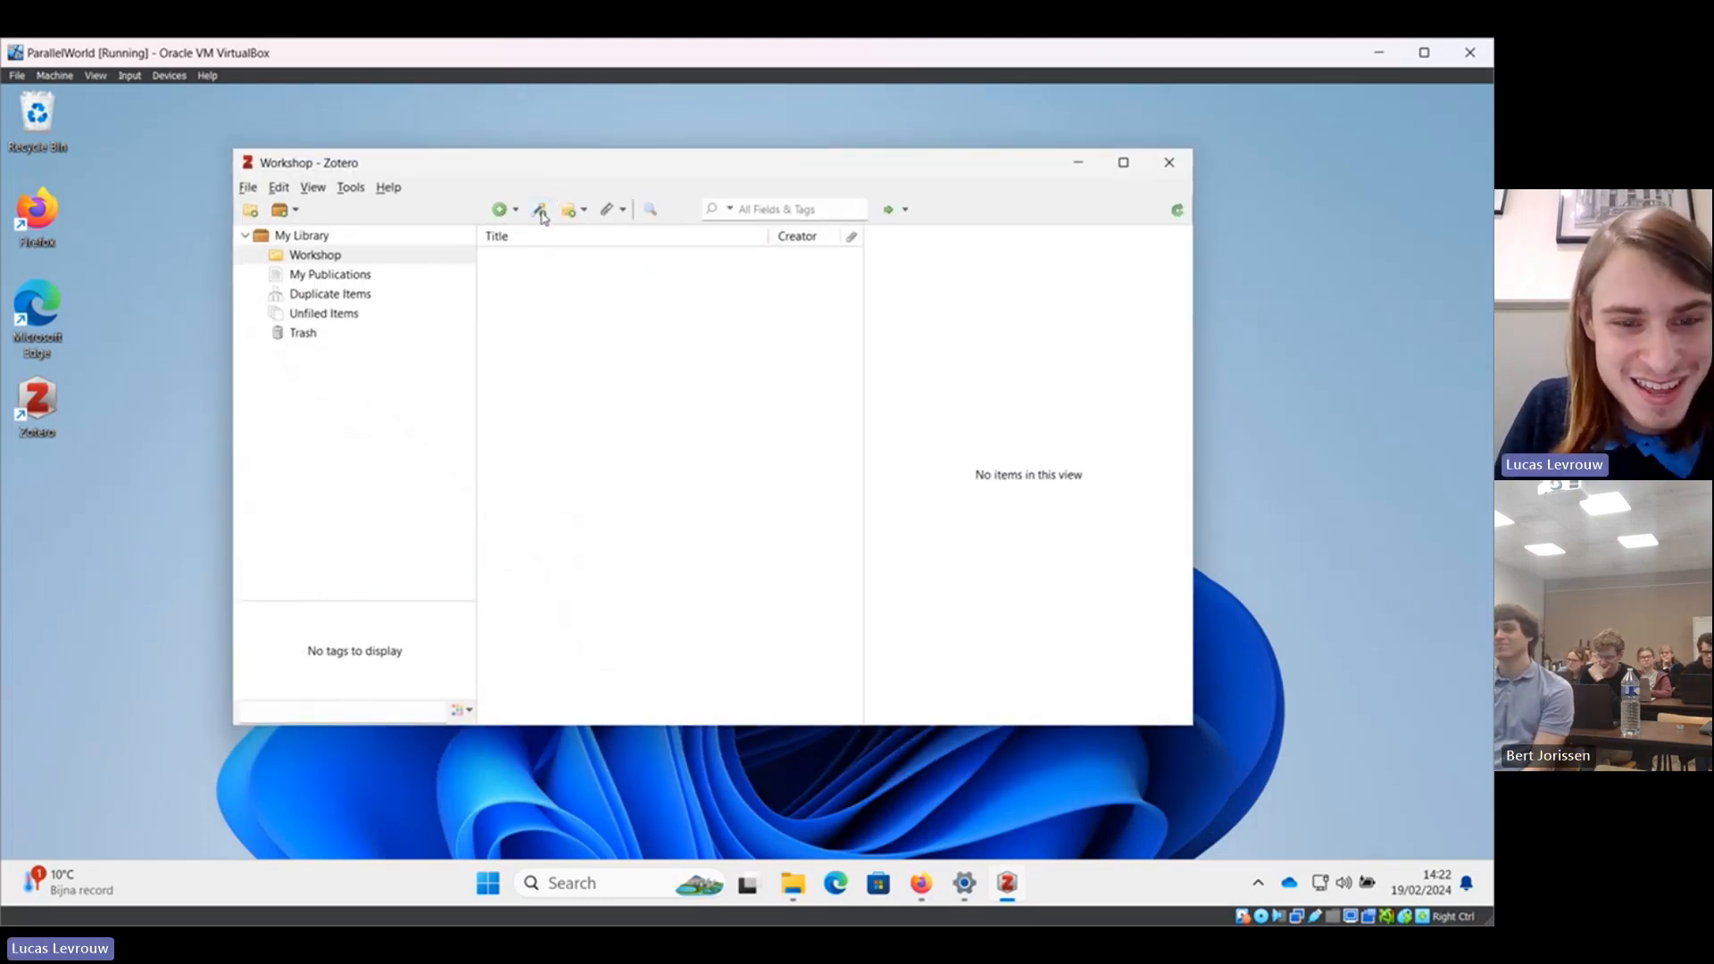
left_click(541, 210)
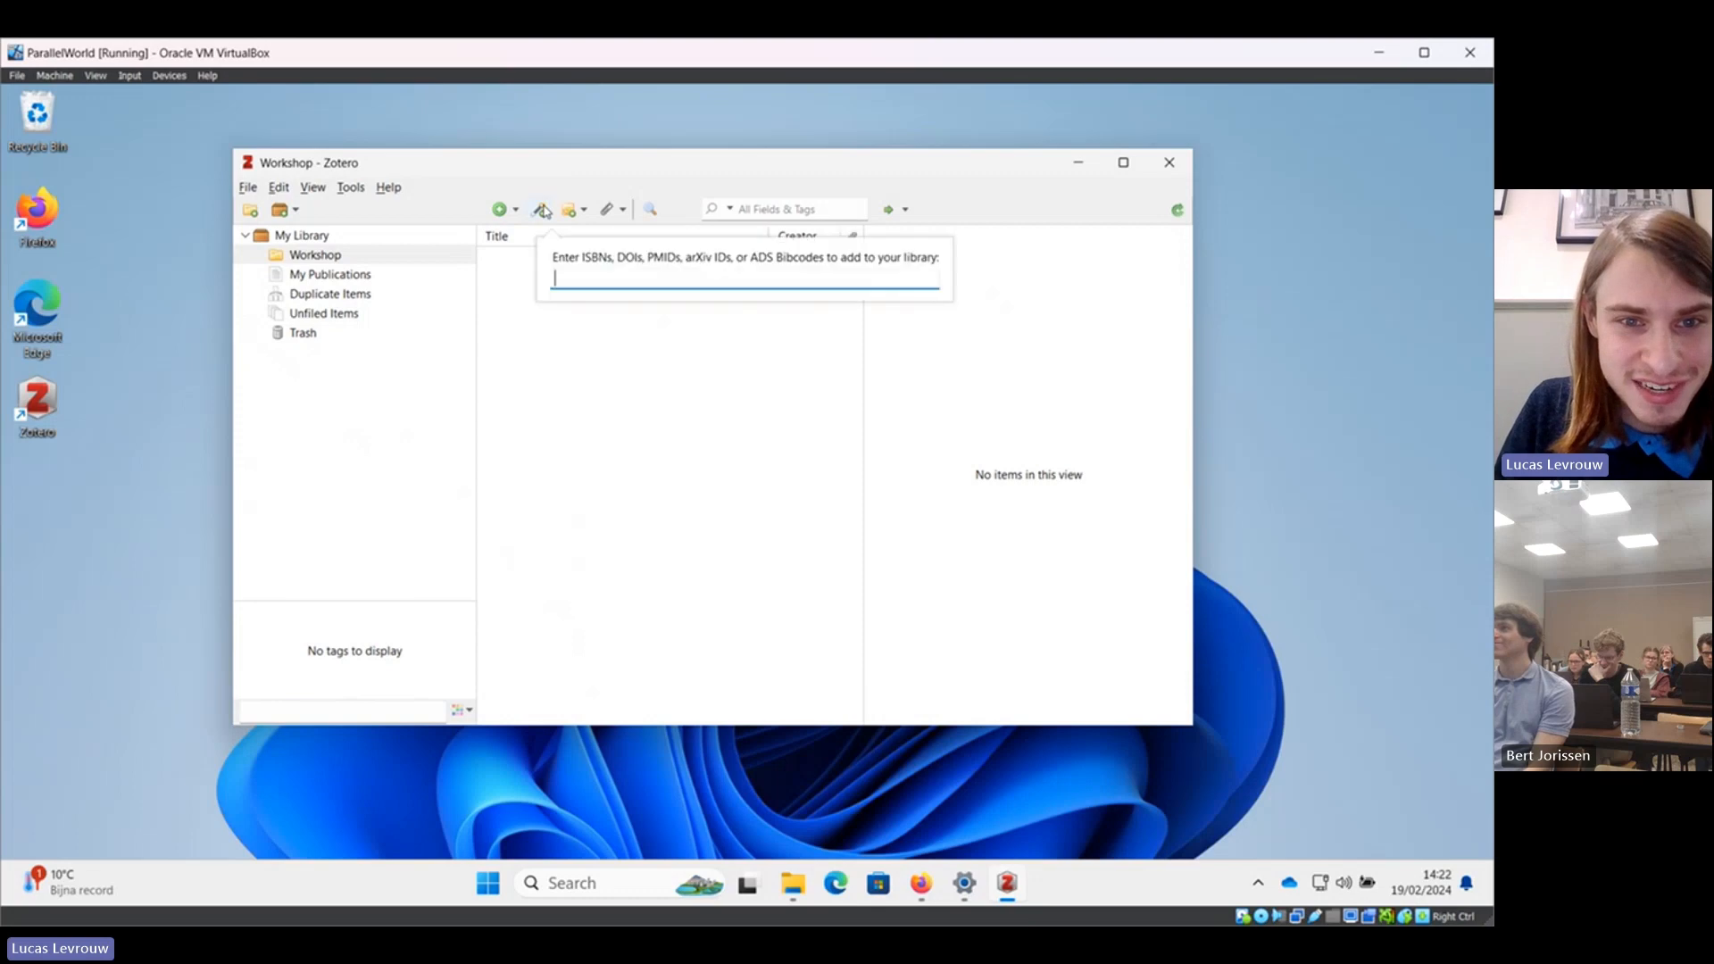
type("10.1002/andp.19013090310")
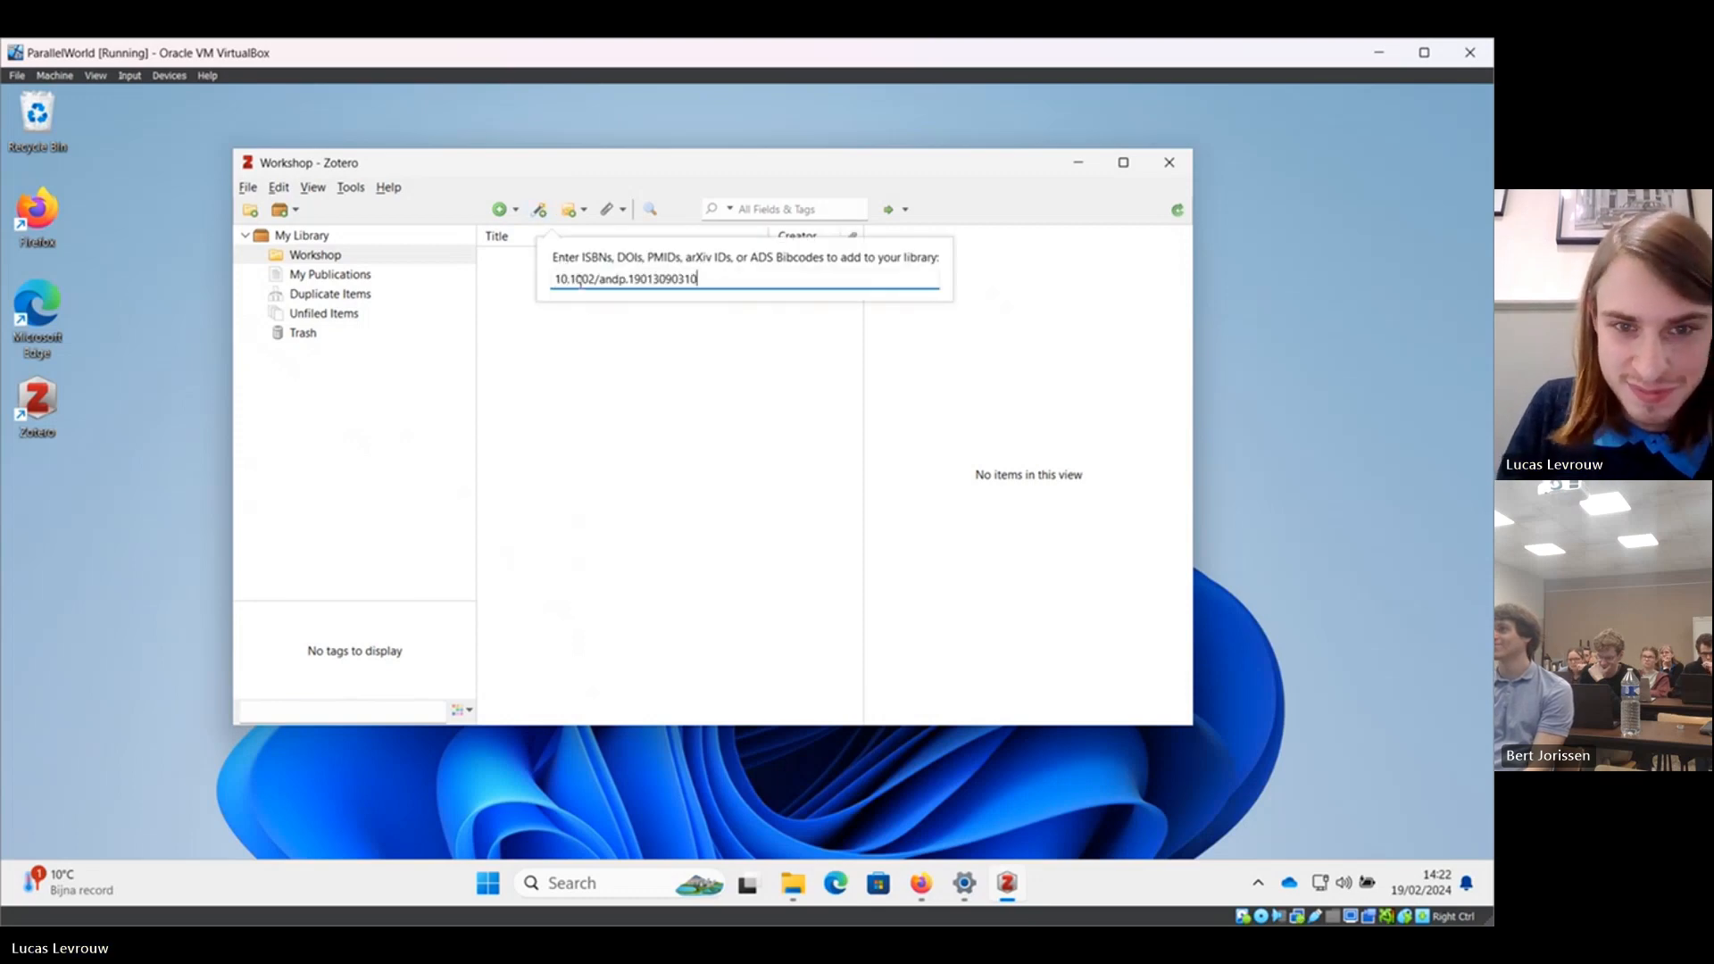
key("Return")
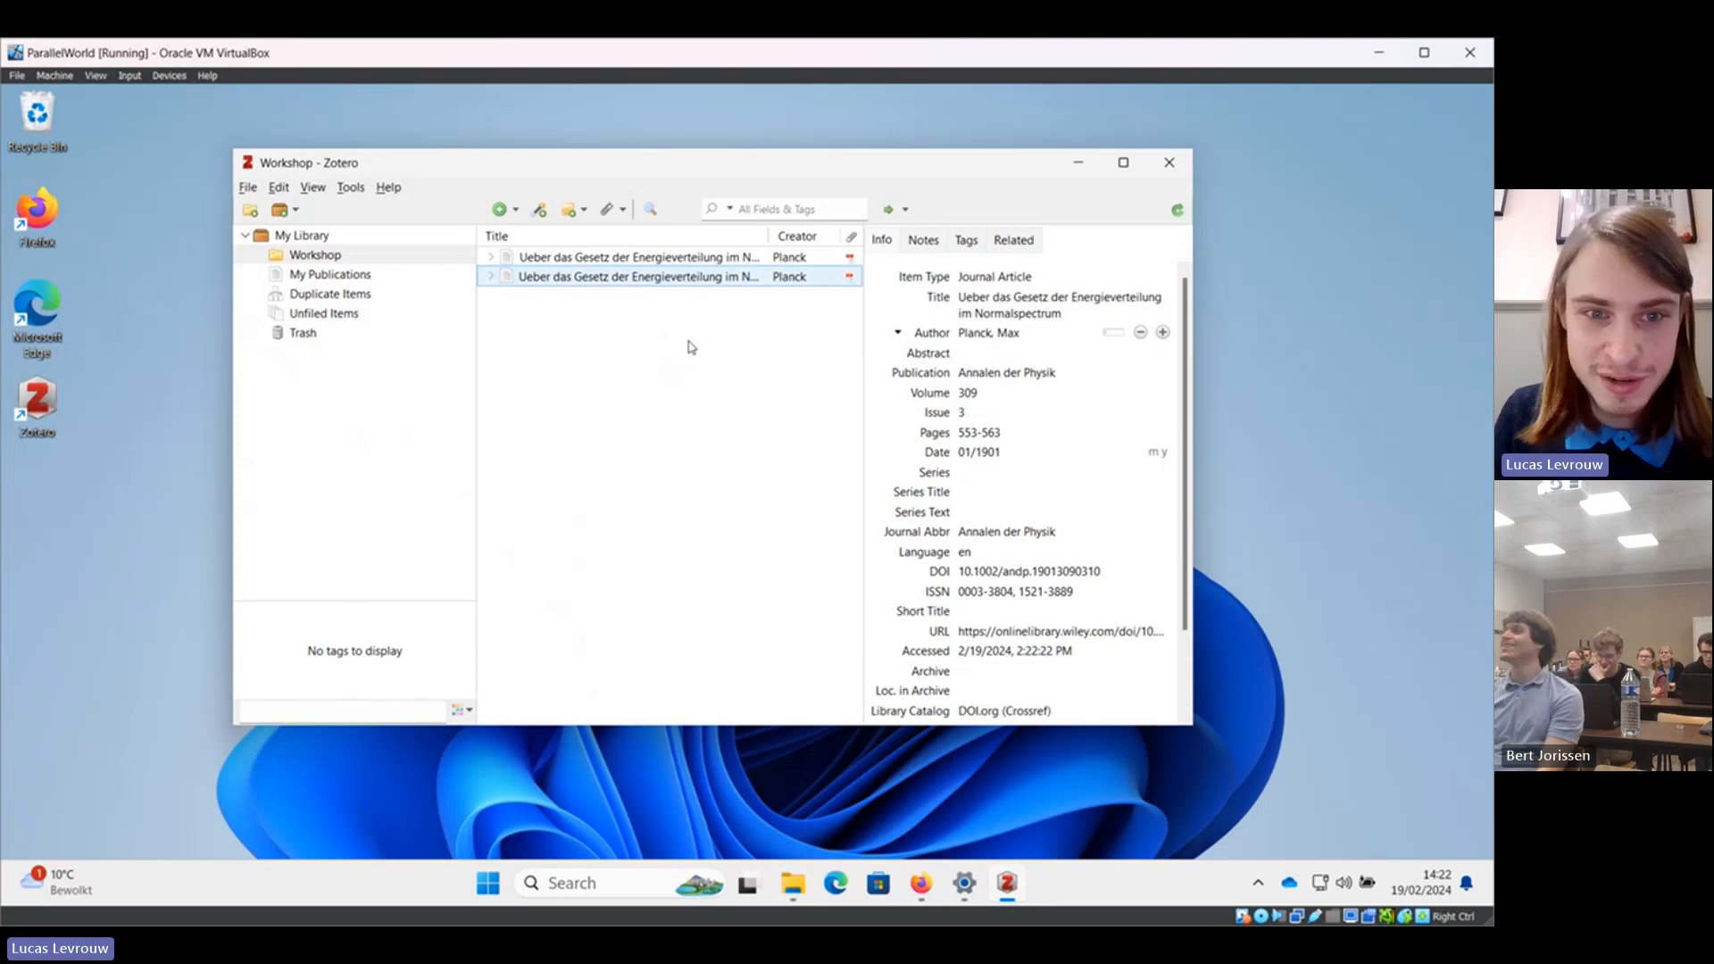
Move the duplicate entry of the Planck article in the Workshop collection to the Trash.
right_click(649, 304)
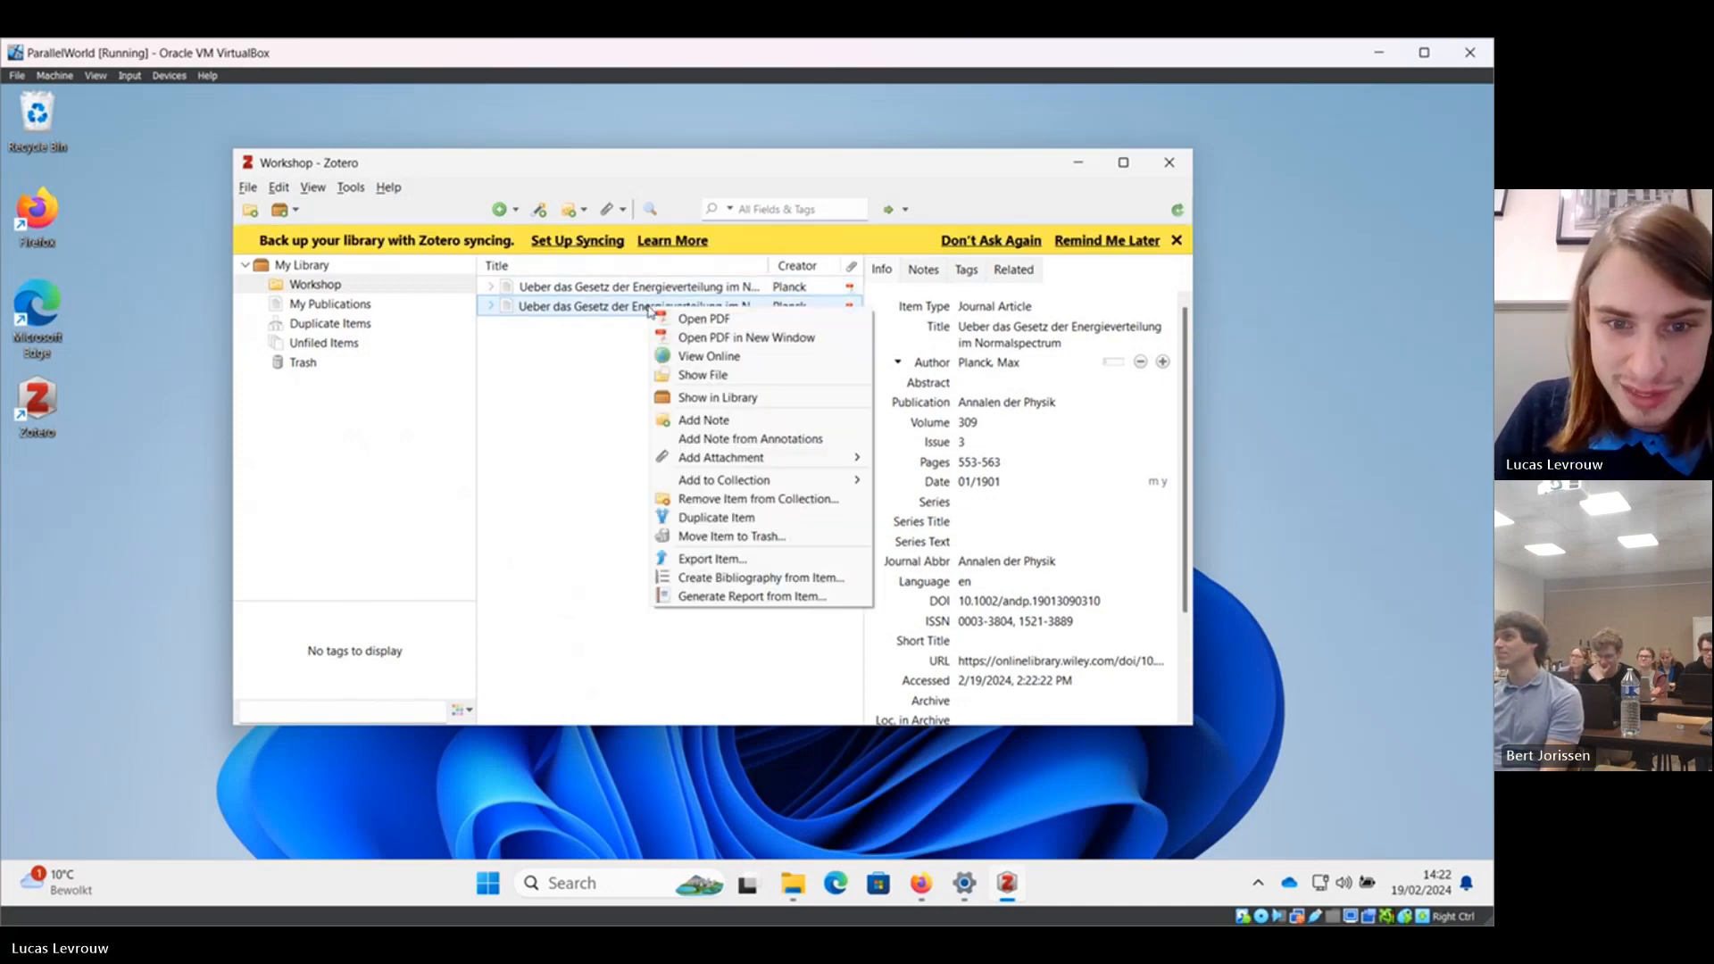
left_click(714, 536)
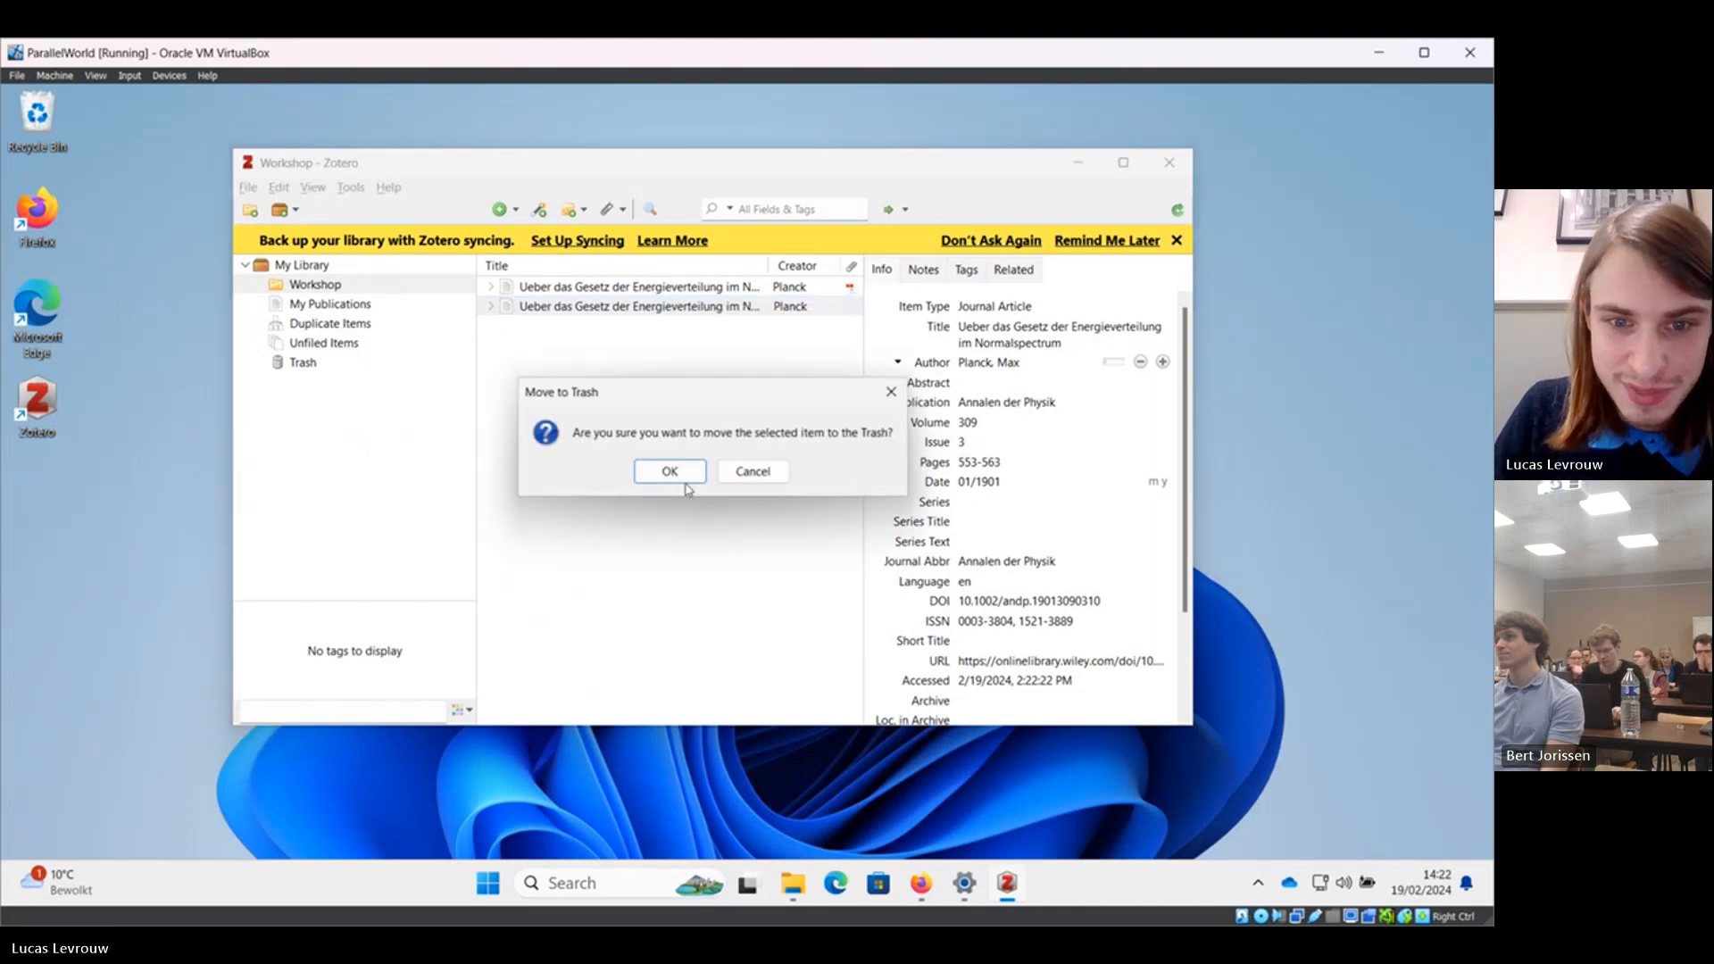
left_click(681, 478)
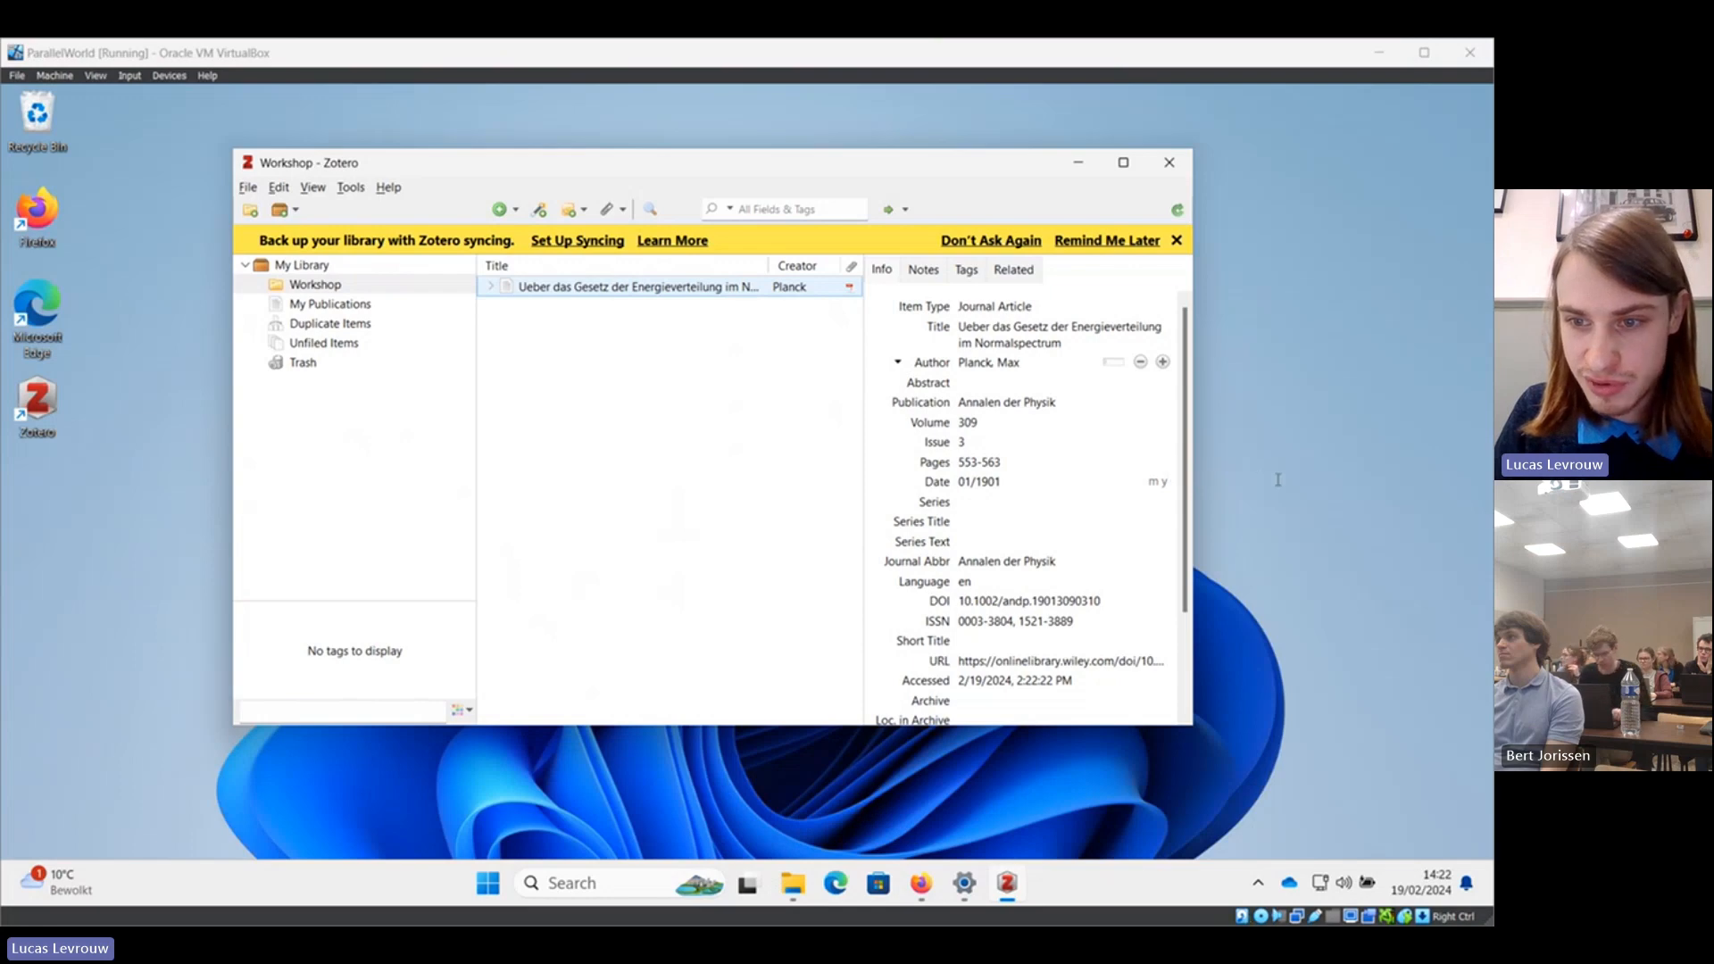
left_click(539, 209)
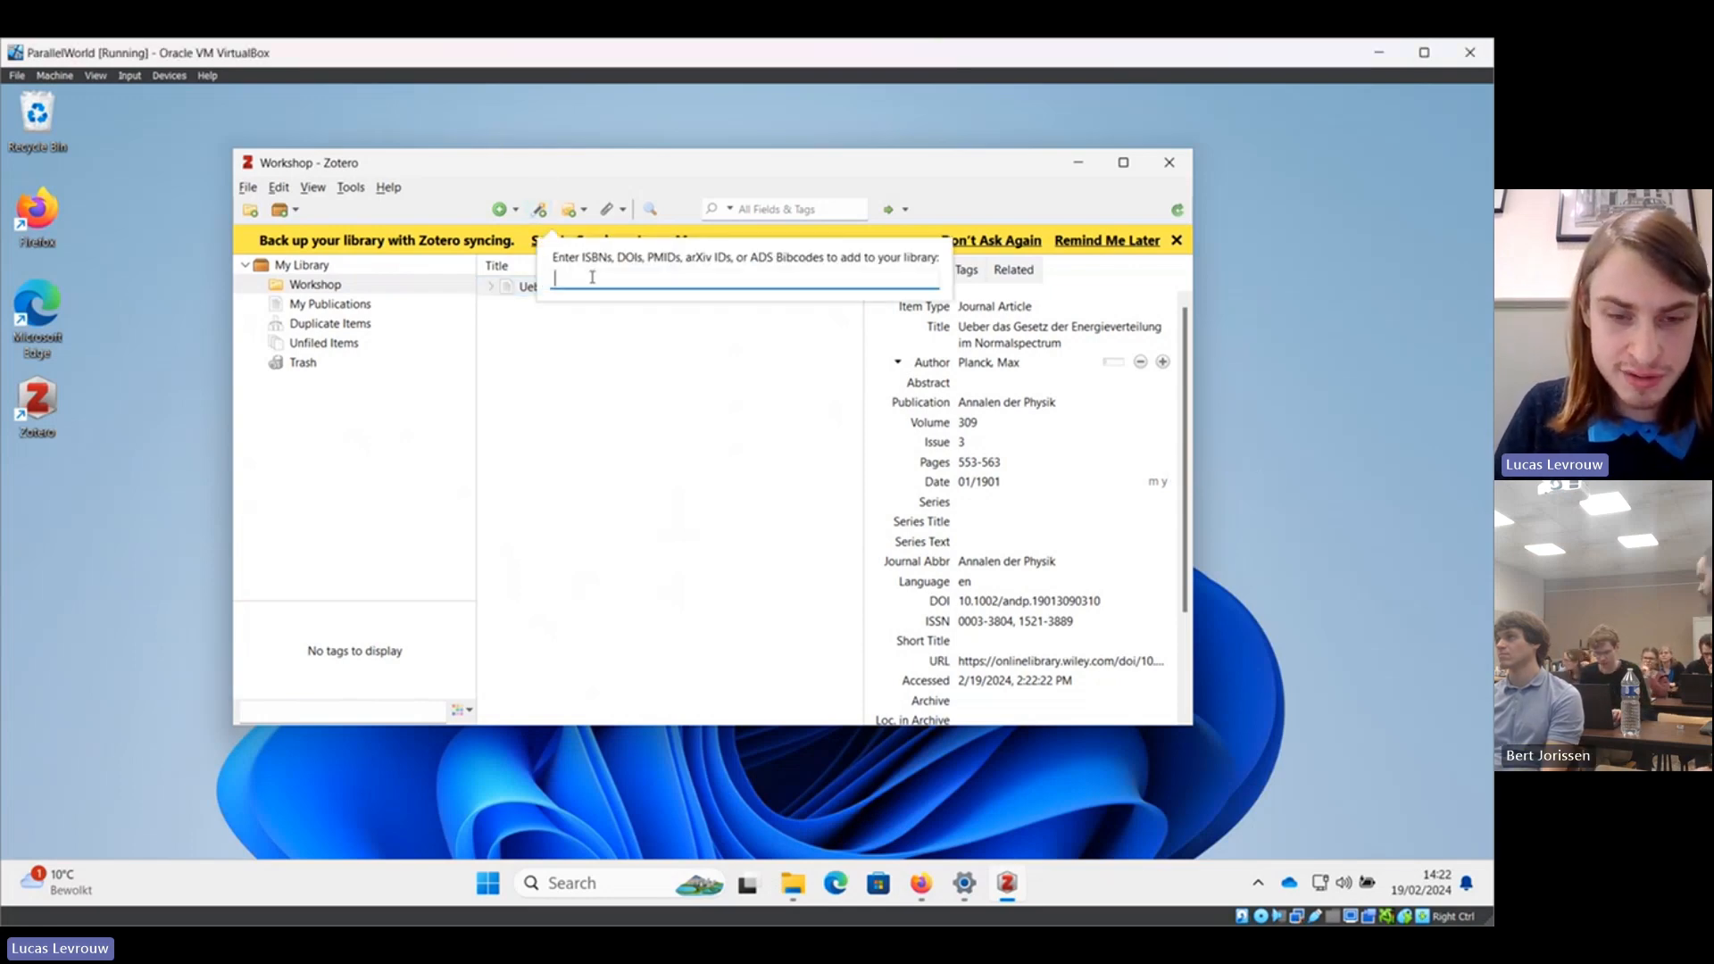
key("ctrl+v")
key("Return")
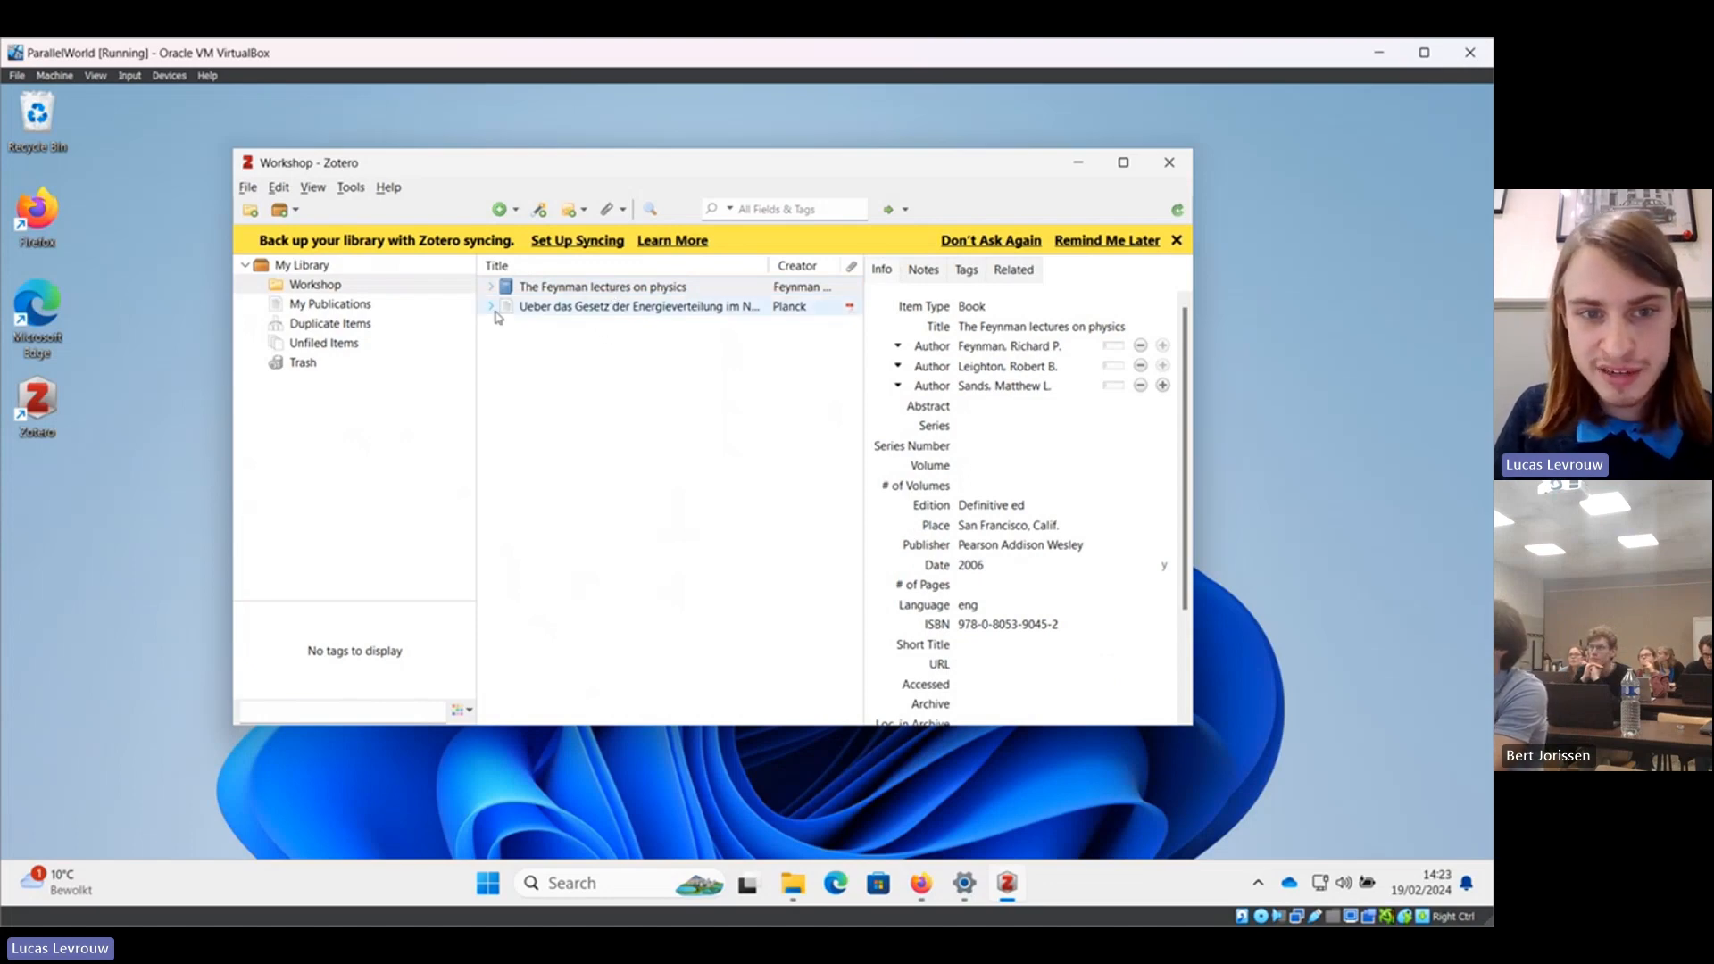
Expand the Planck article to view its attached file, and collapse the entry again.
left_click(490, 306)
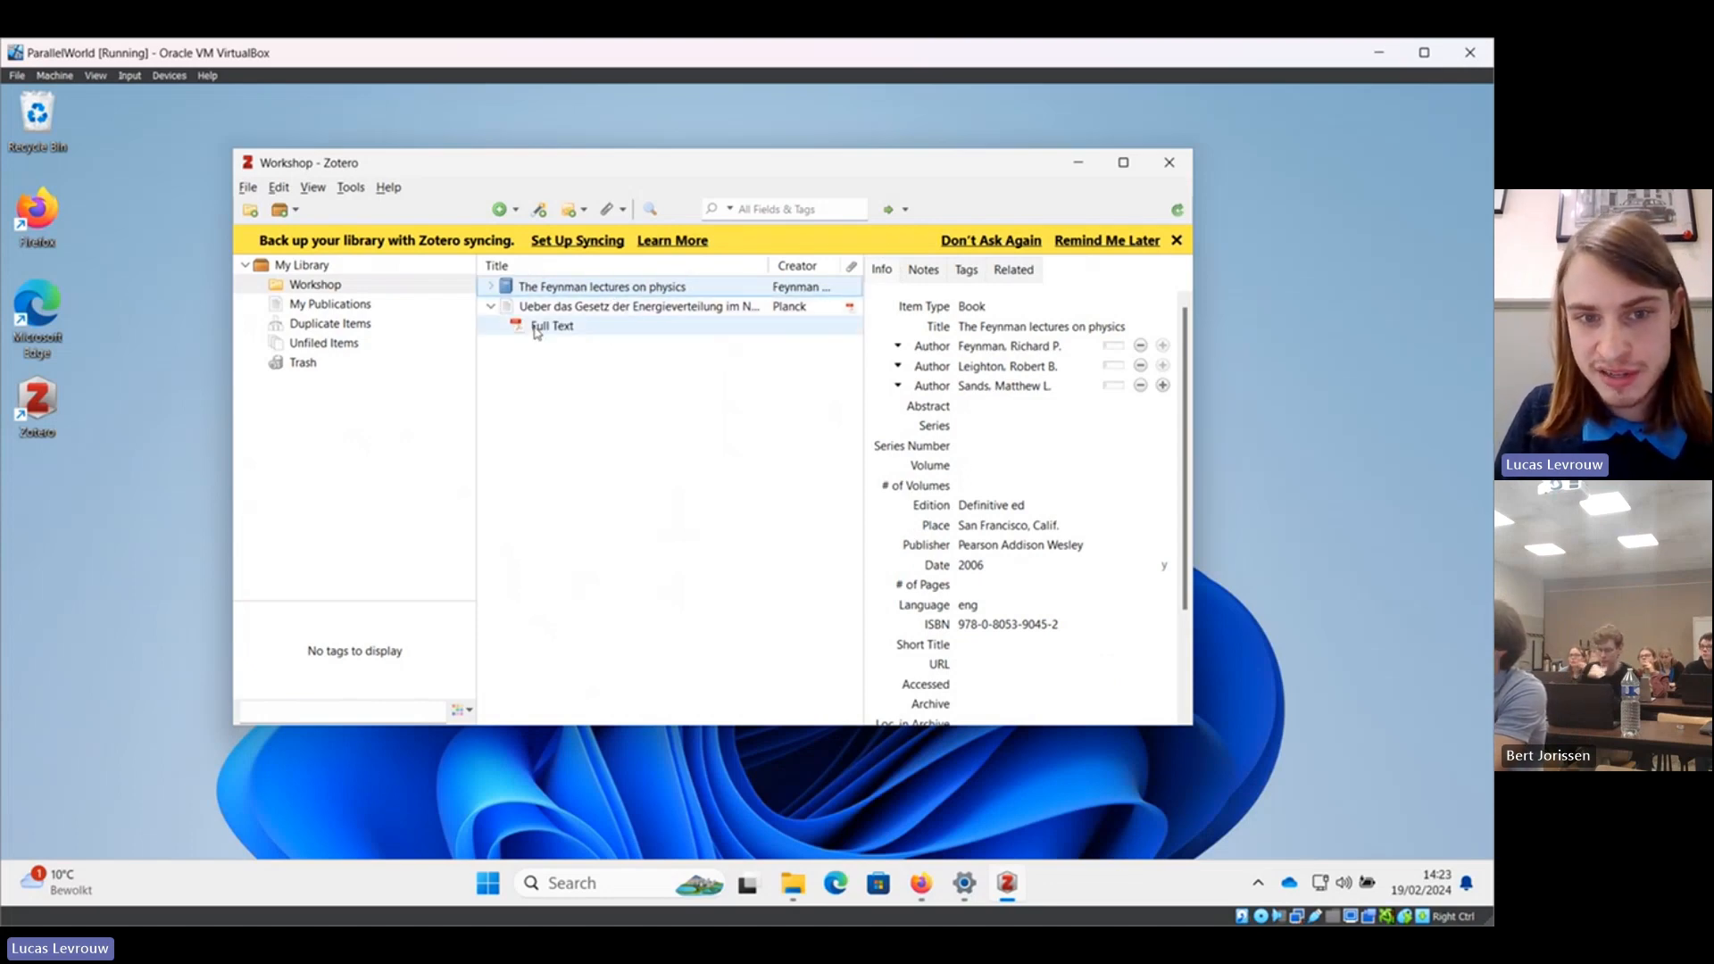
left_click(490, 308)
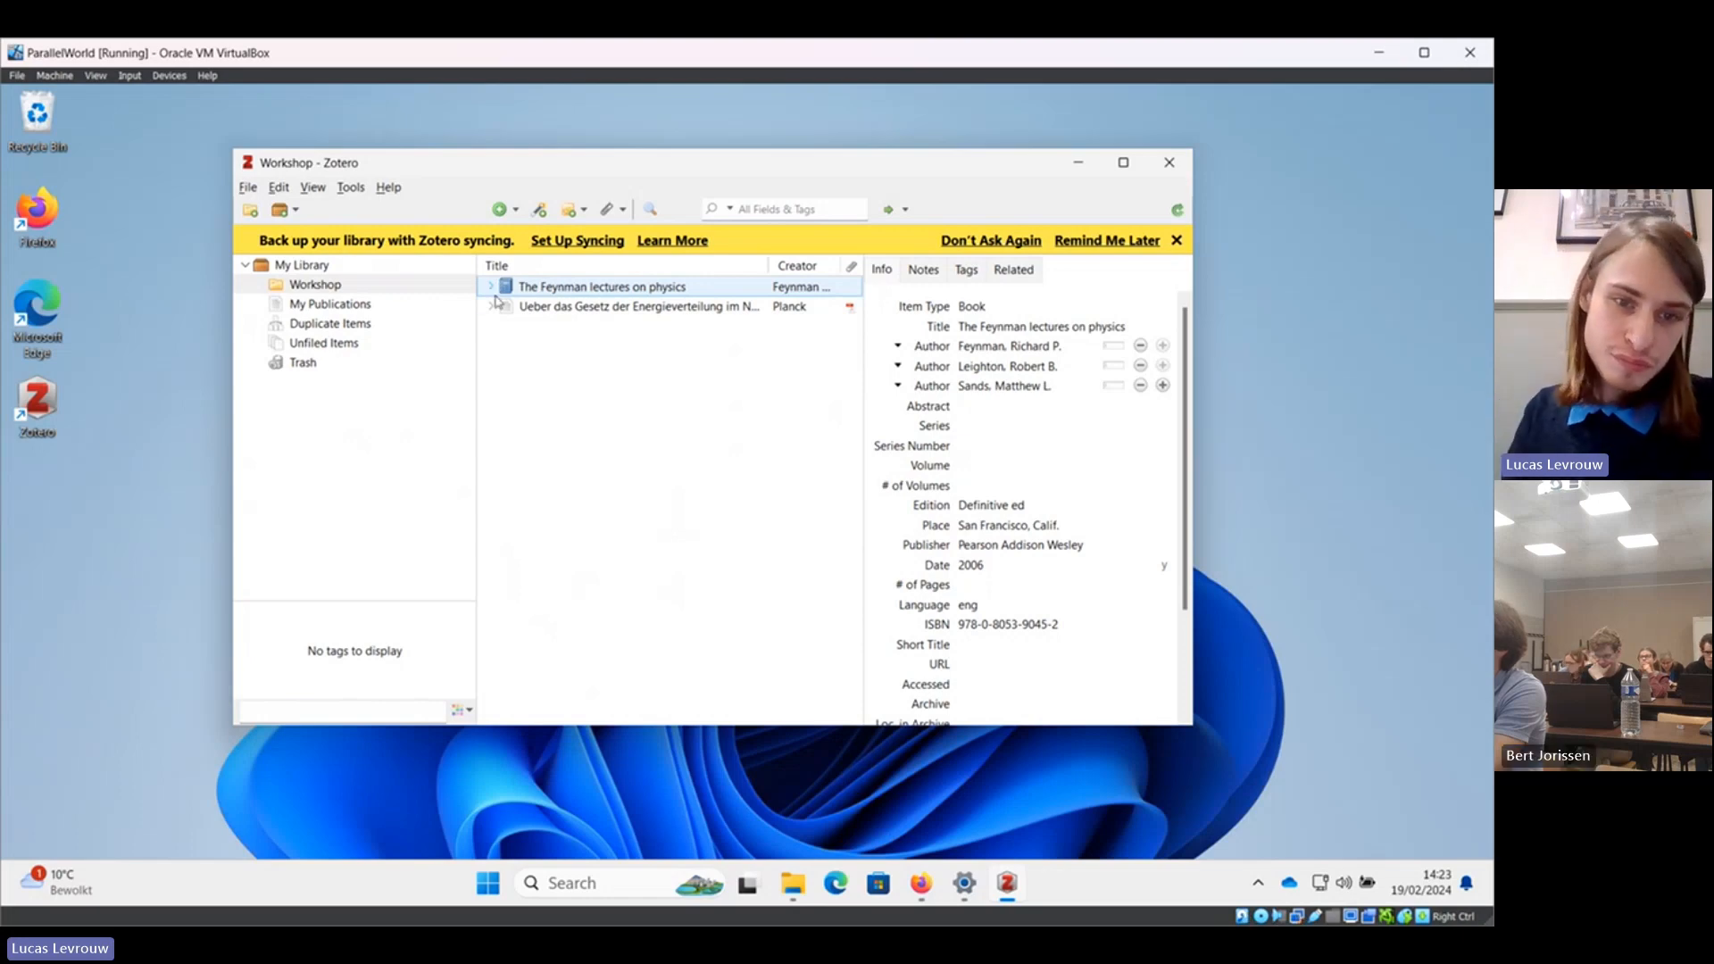
left_click(491, 308)
left_click(491, 307)
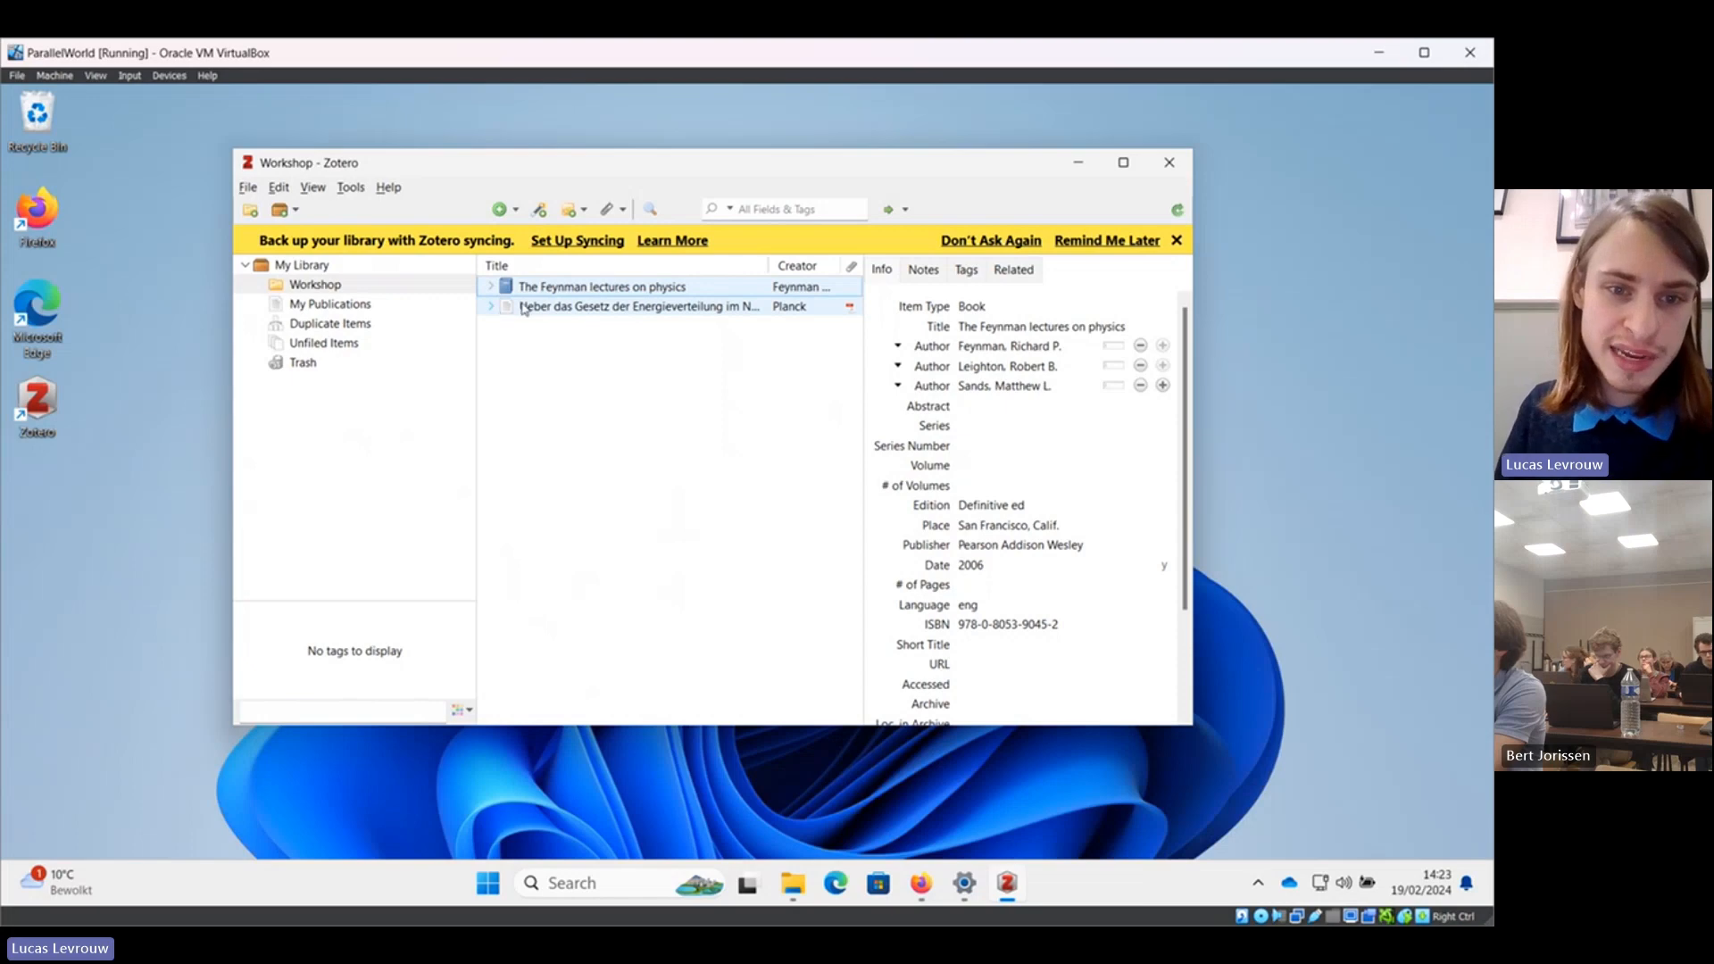
Open the Planck article's PDF in the built-in reader, skim its first page, and close it.
left_click(569, 310)
double_click(569, 310)
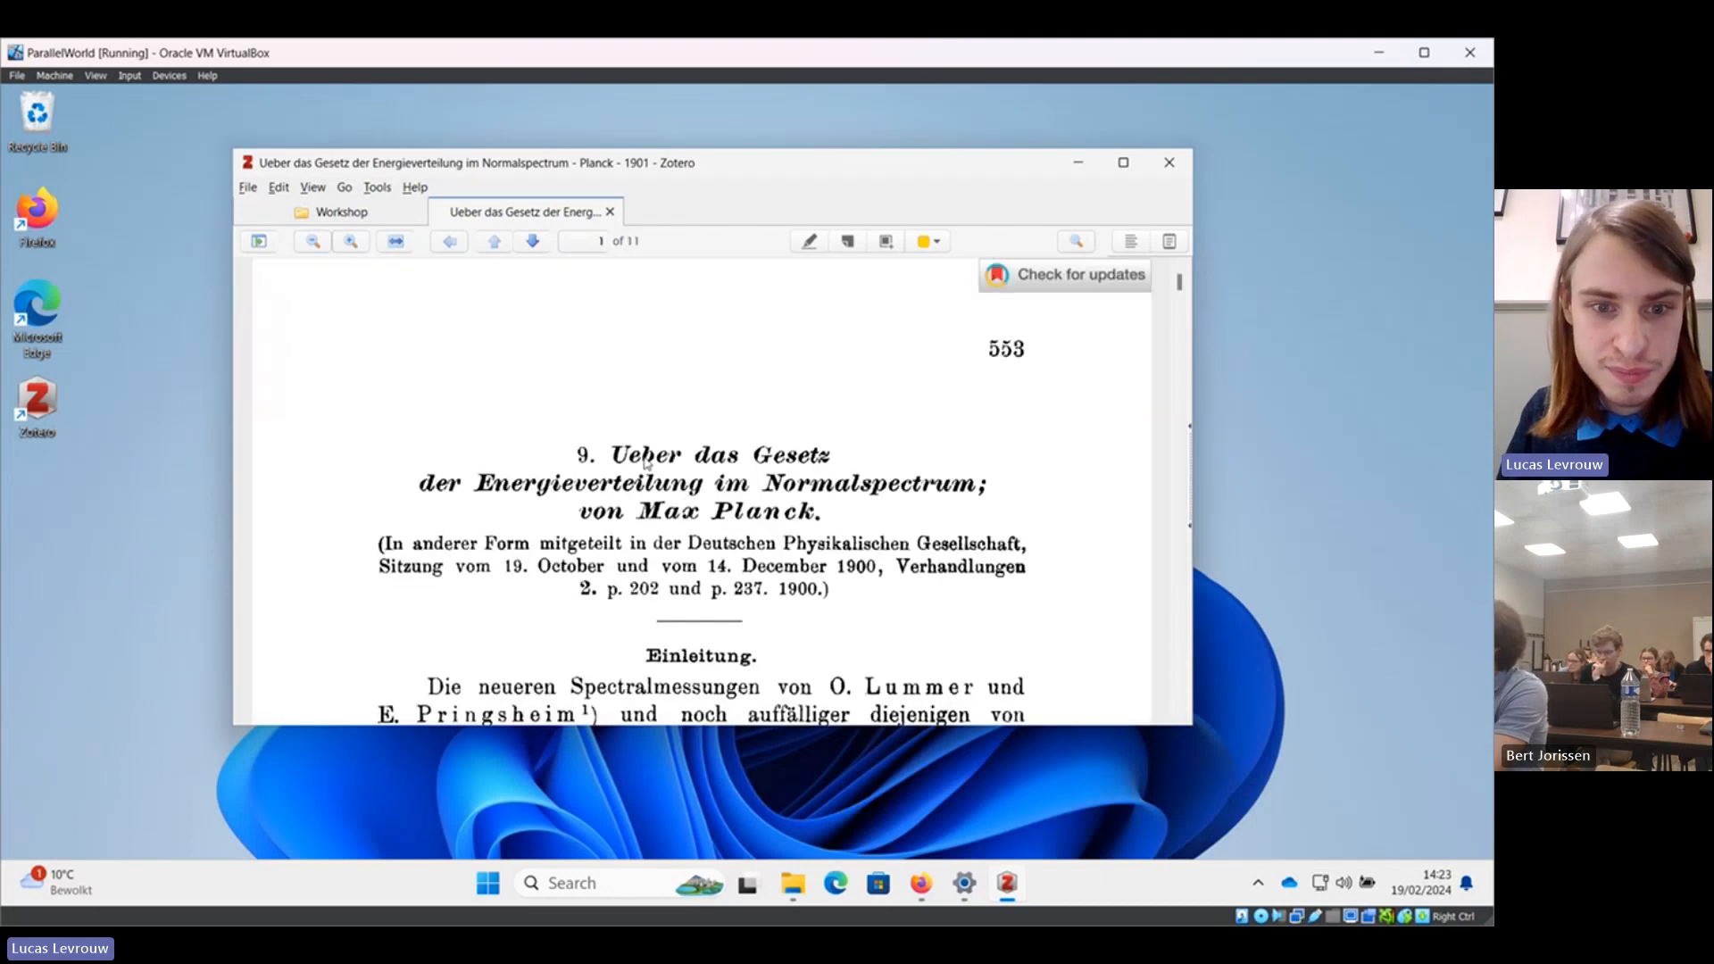
scroll(647, 463, "down", 5)
scroll(647, 463, "down", 5)
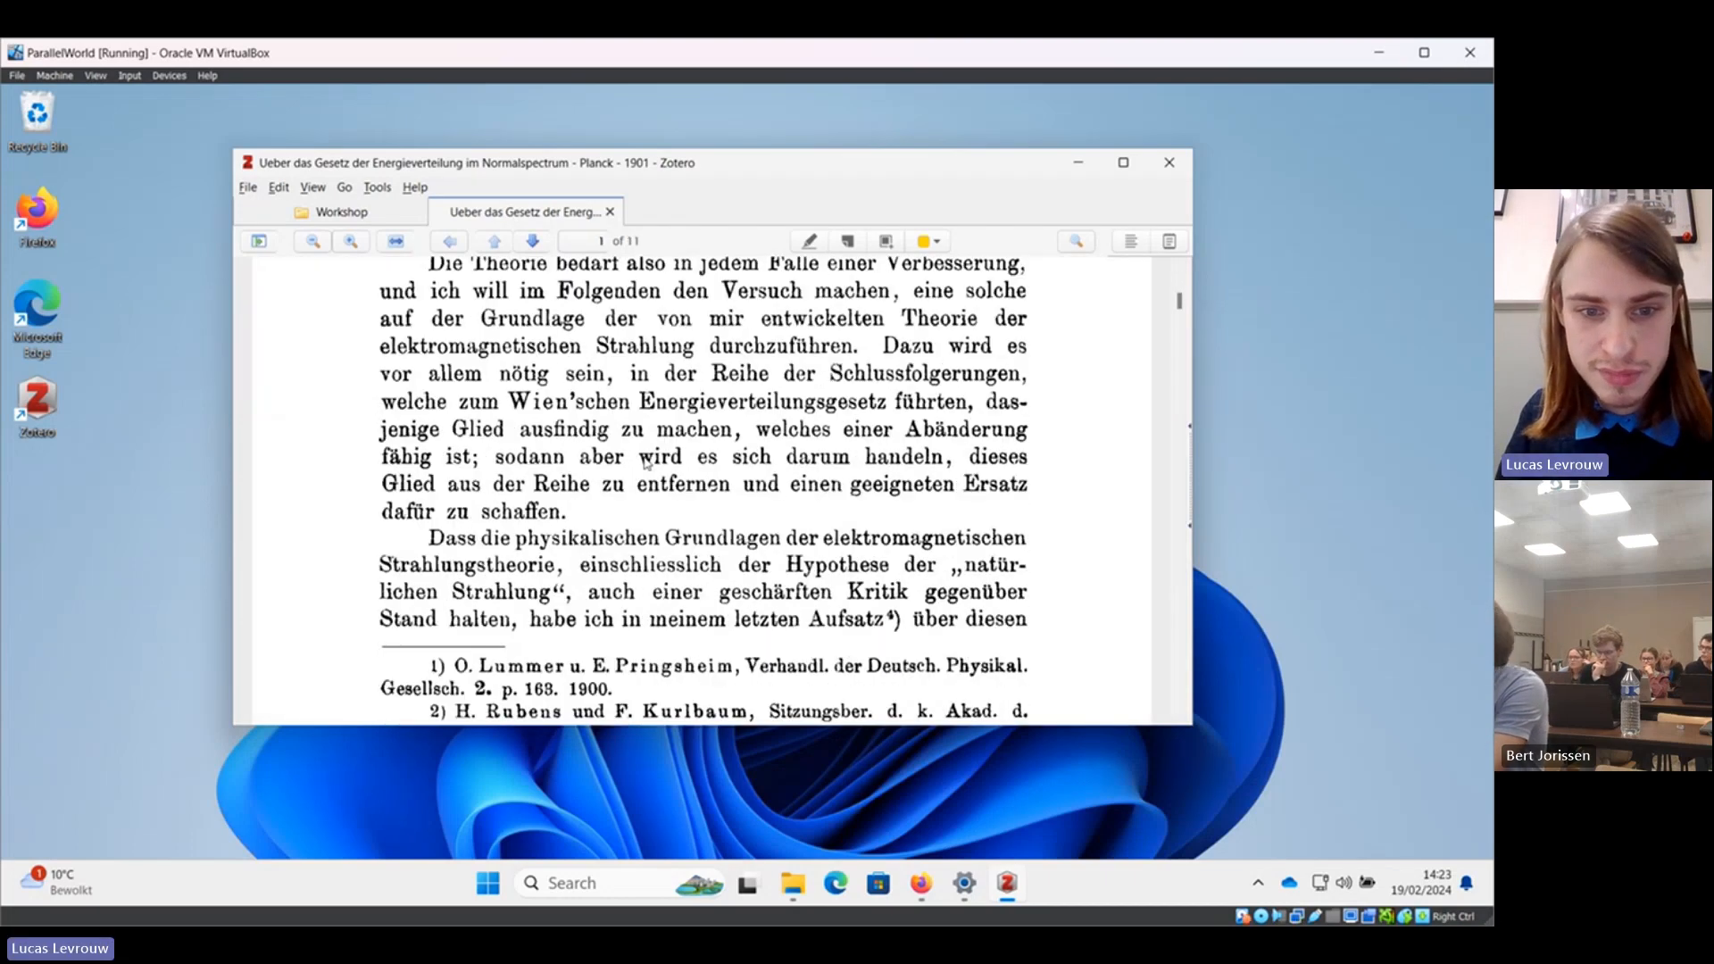
scroll(647, 464, "up", 7)
scroll(647, 463, "up", 2)
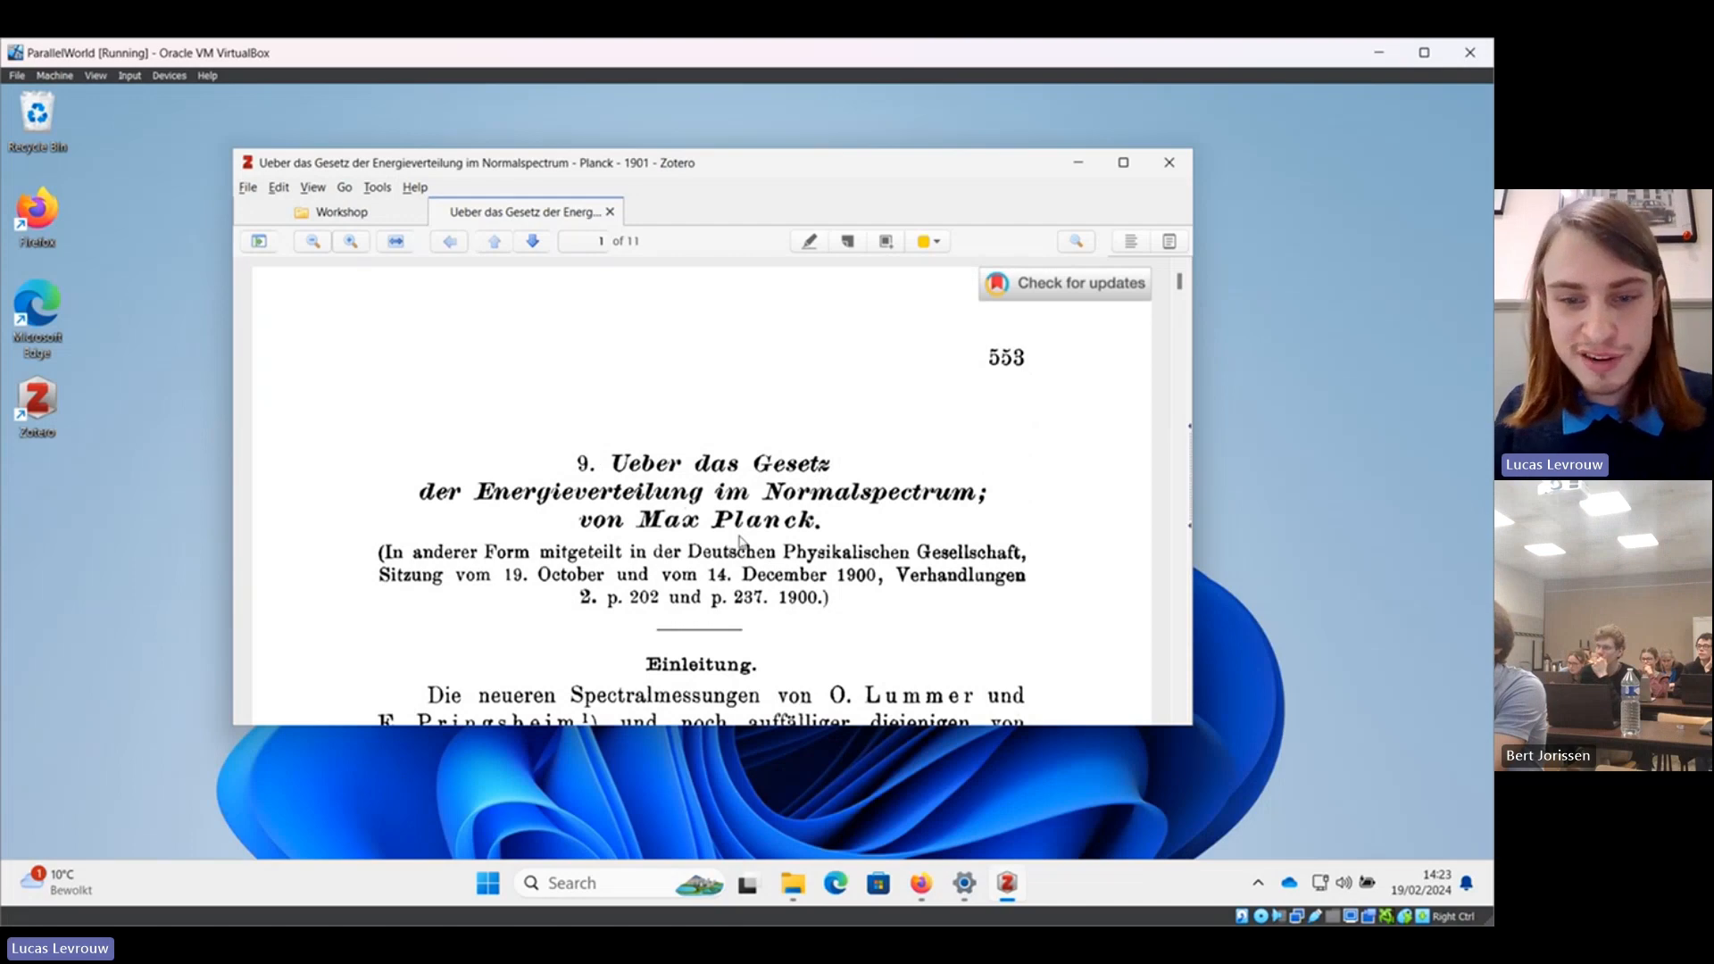
scroll(740, 540, "down", 1)
scroll(740, 539, "down", 7)
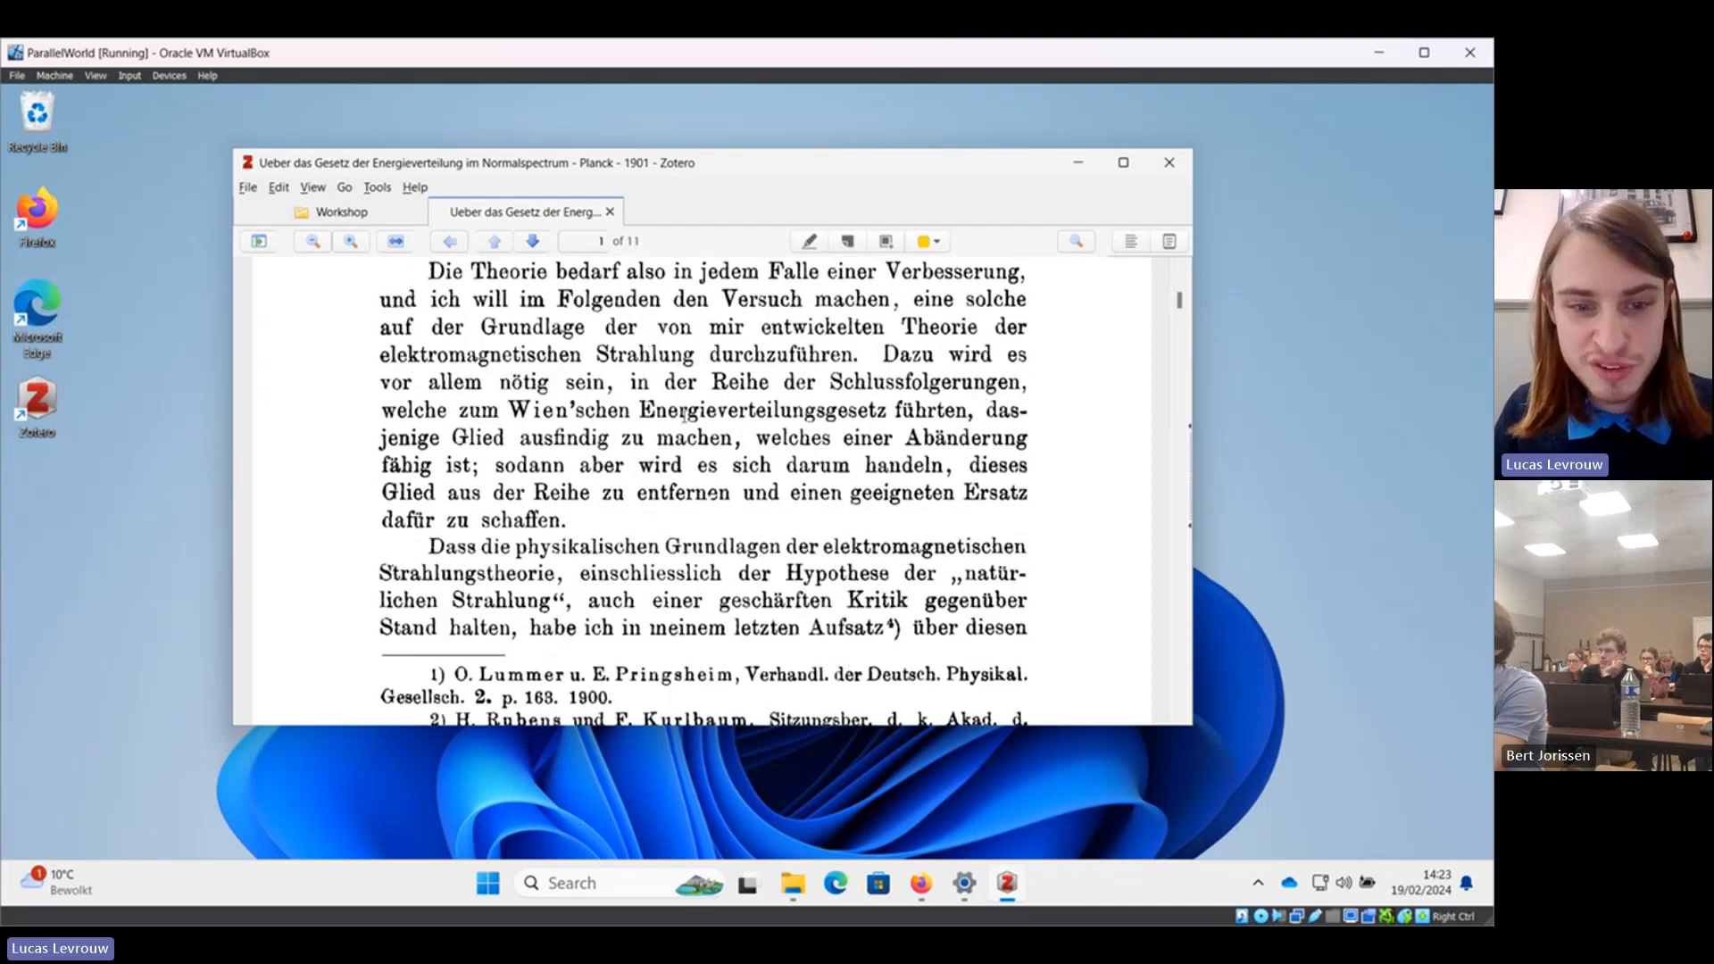
scroll(684, 416, "up", 8)
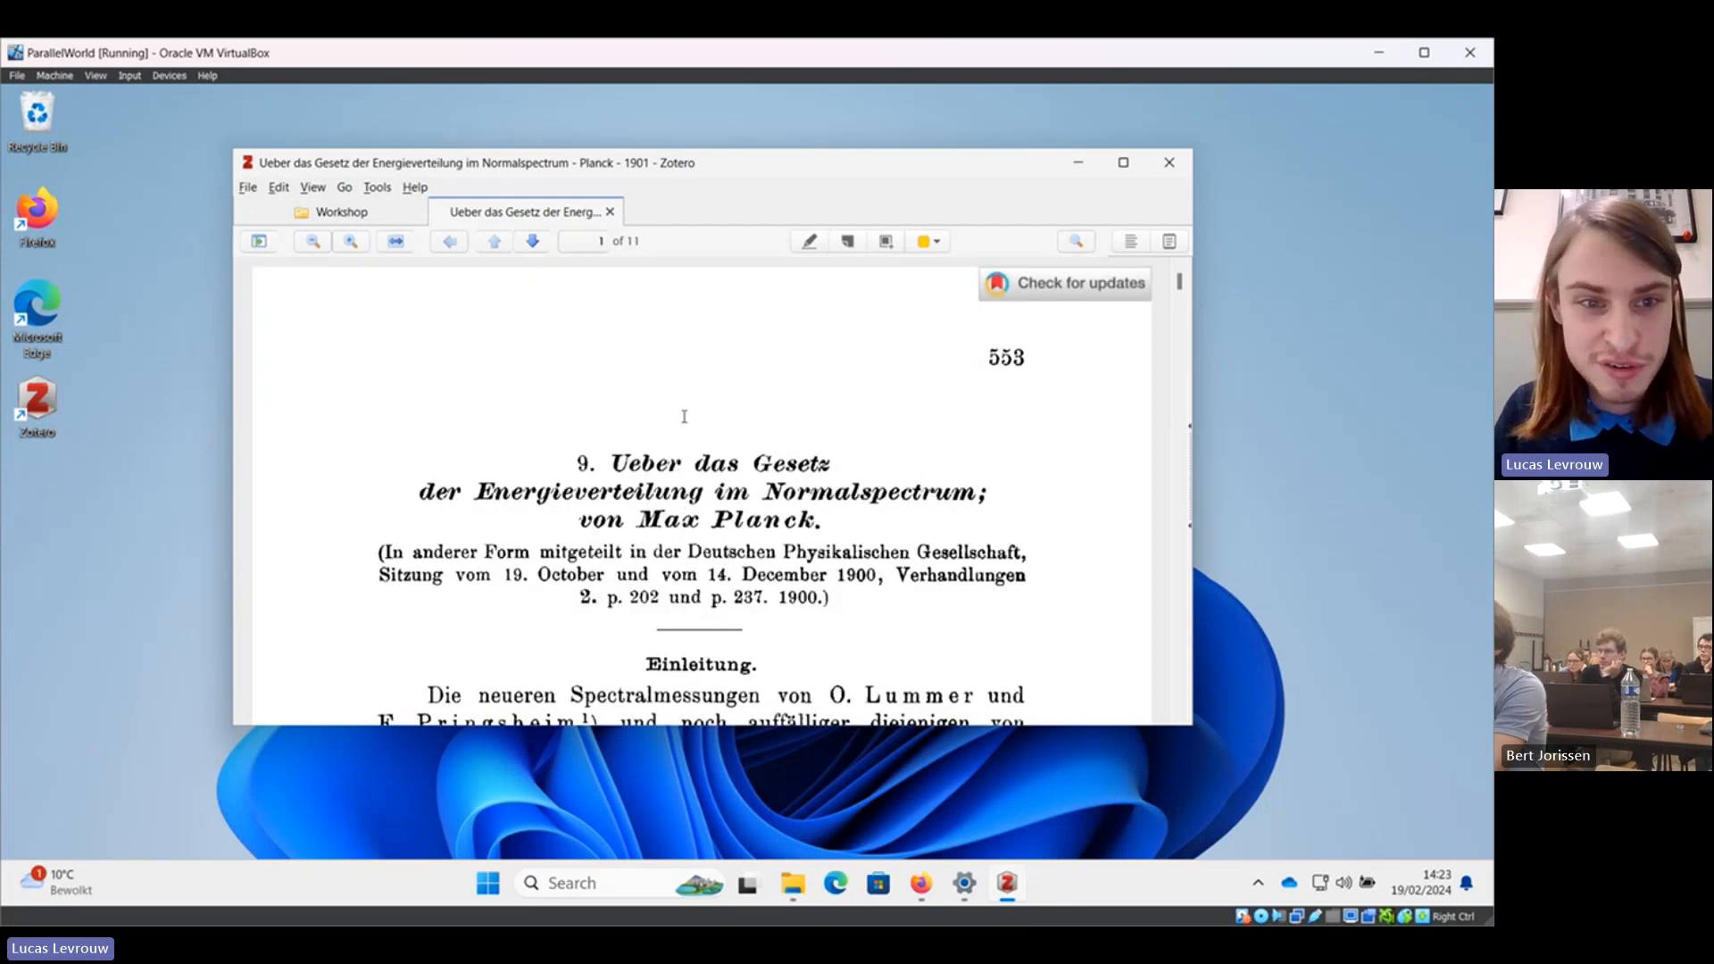
left_click(609, 212)
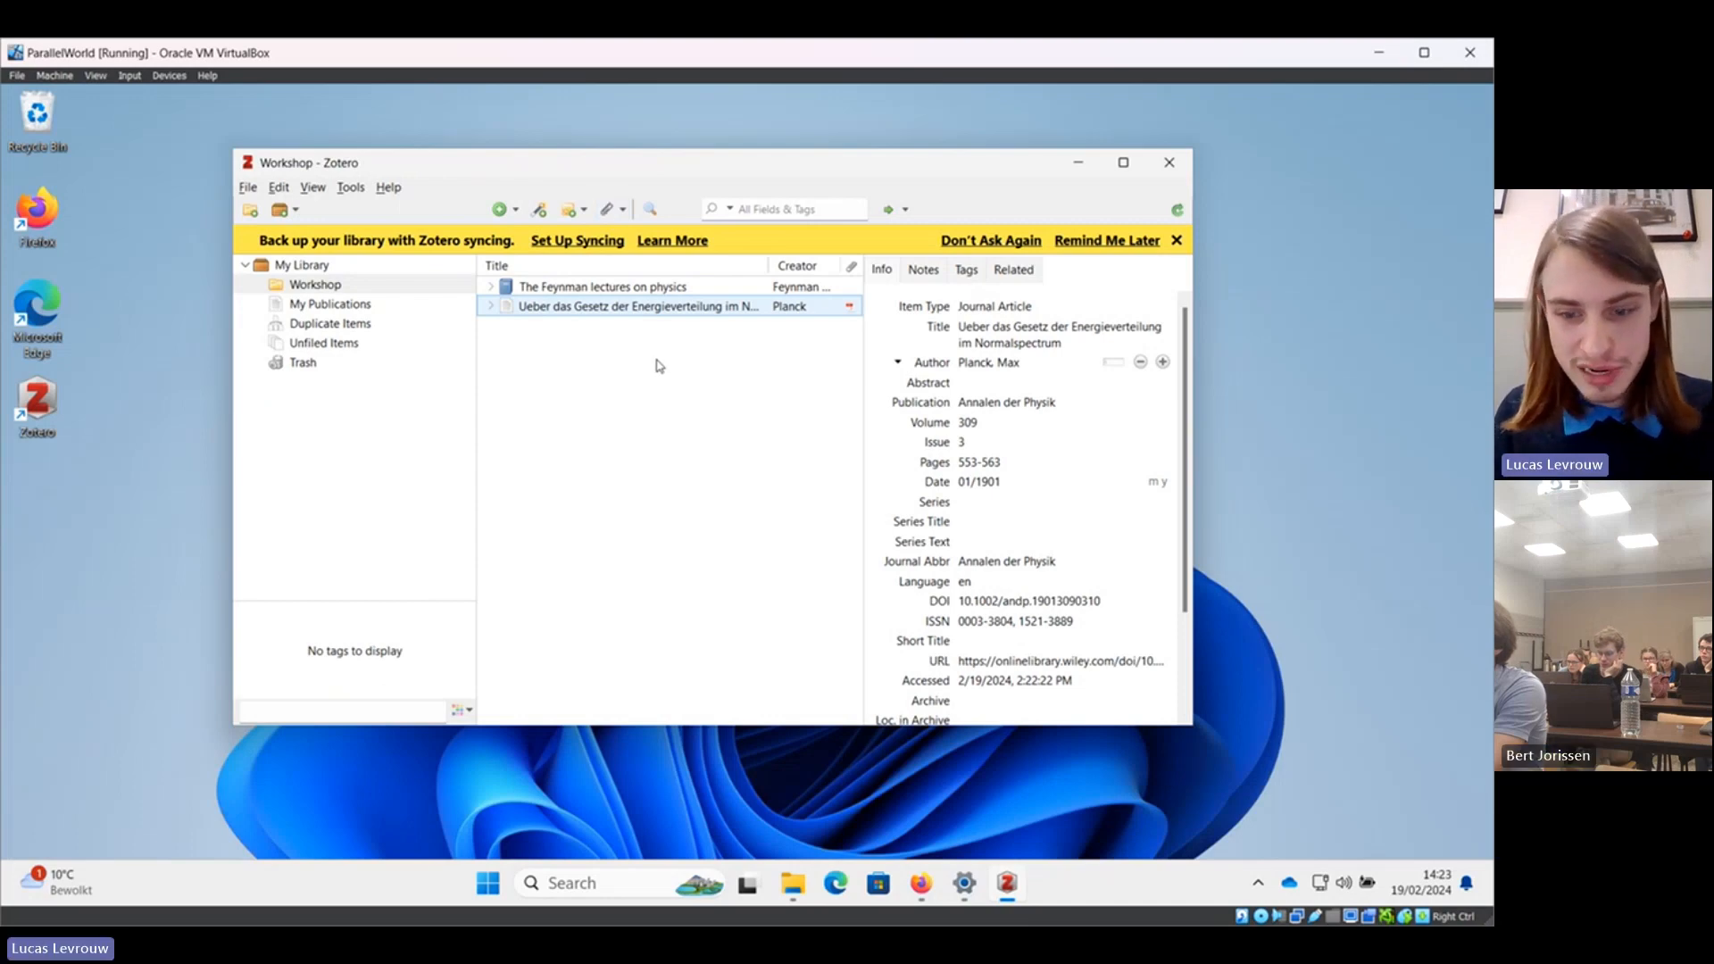
Switch to File Explorer, open the zotero-workshop folder in Downloads, and delete sterngerlach.bib from it.
mouse_move(798, 890)
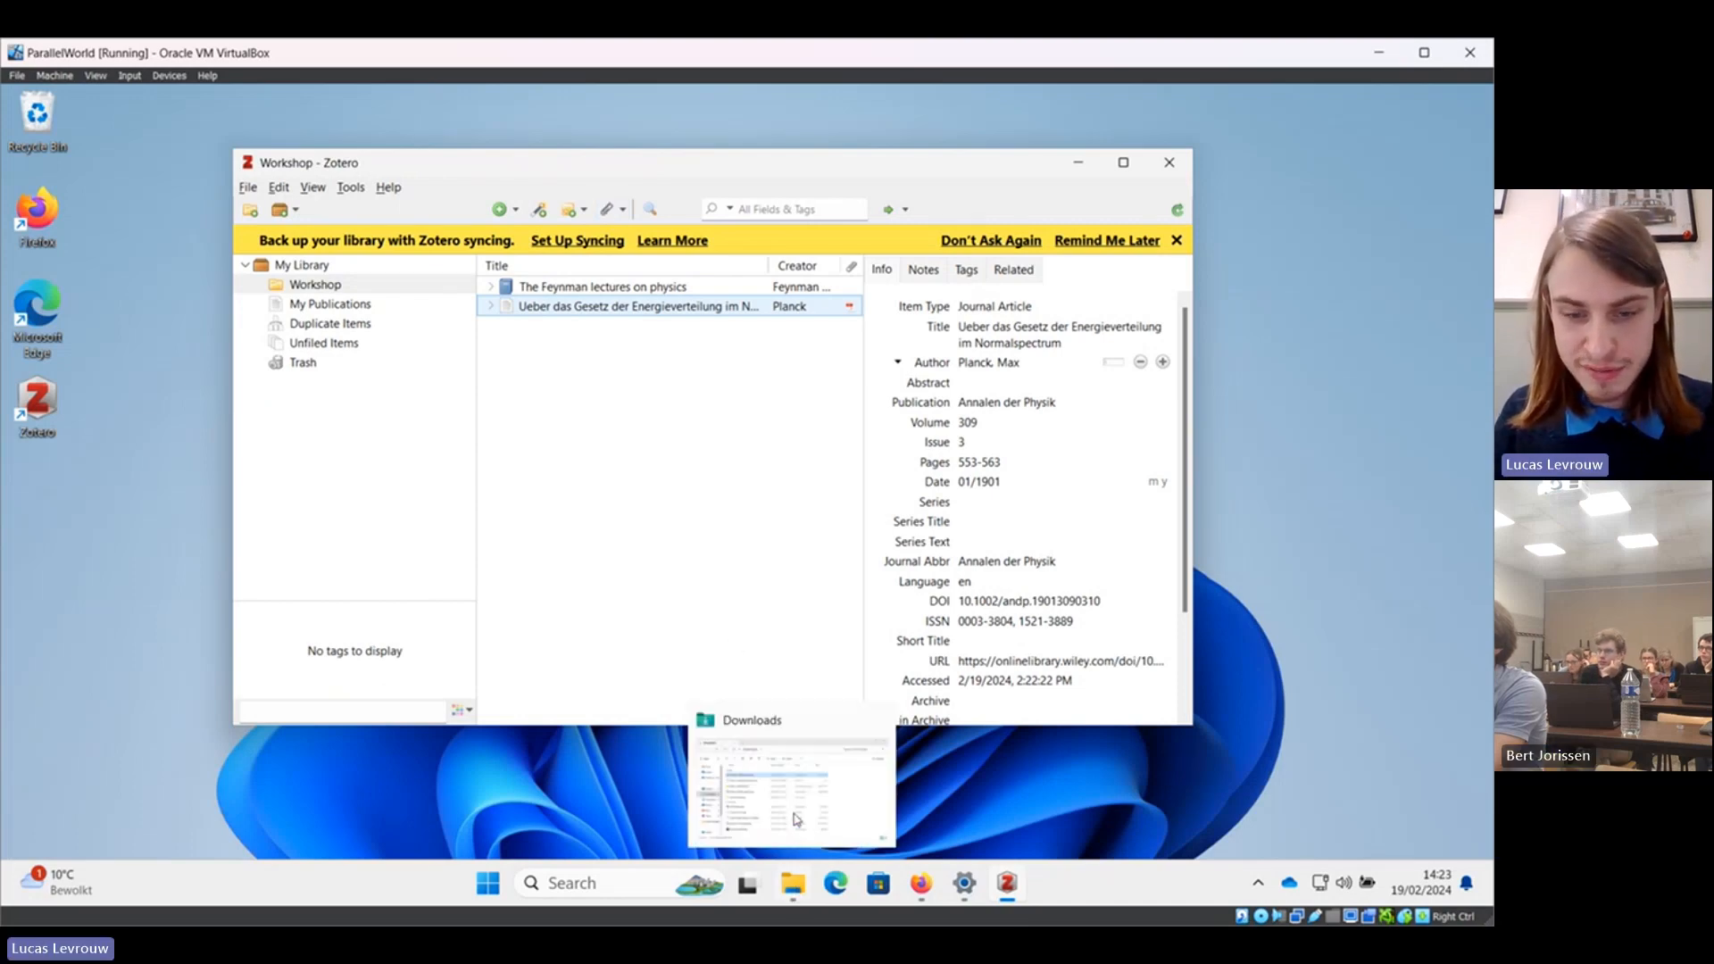
mouse_move(875, 720)
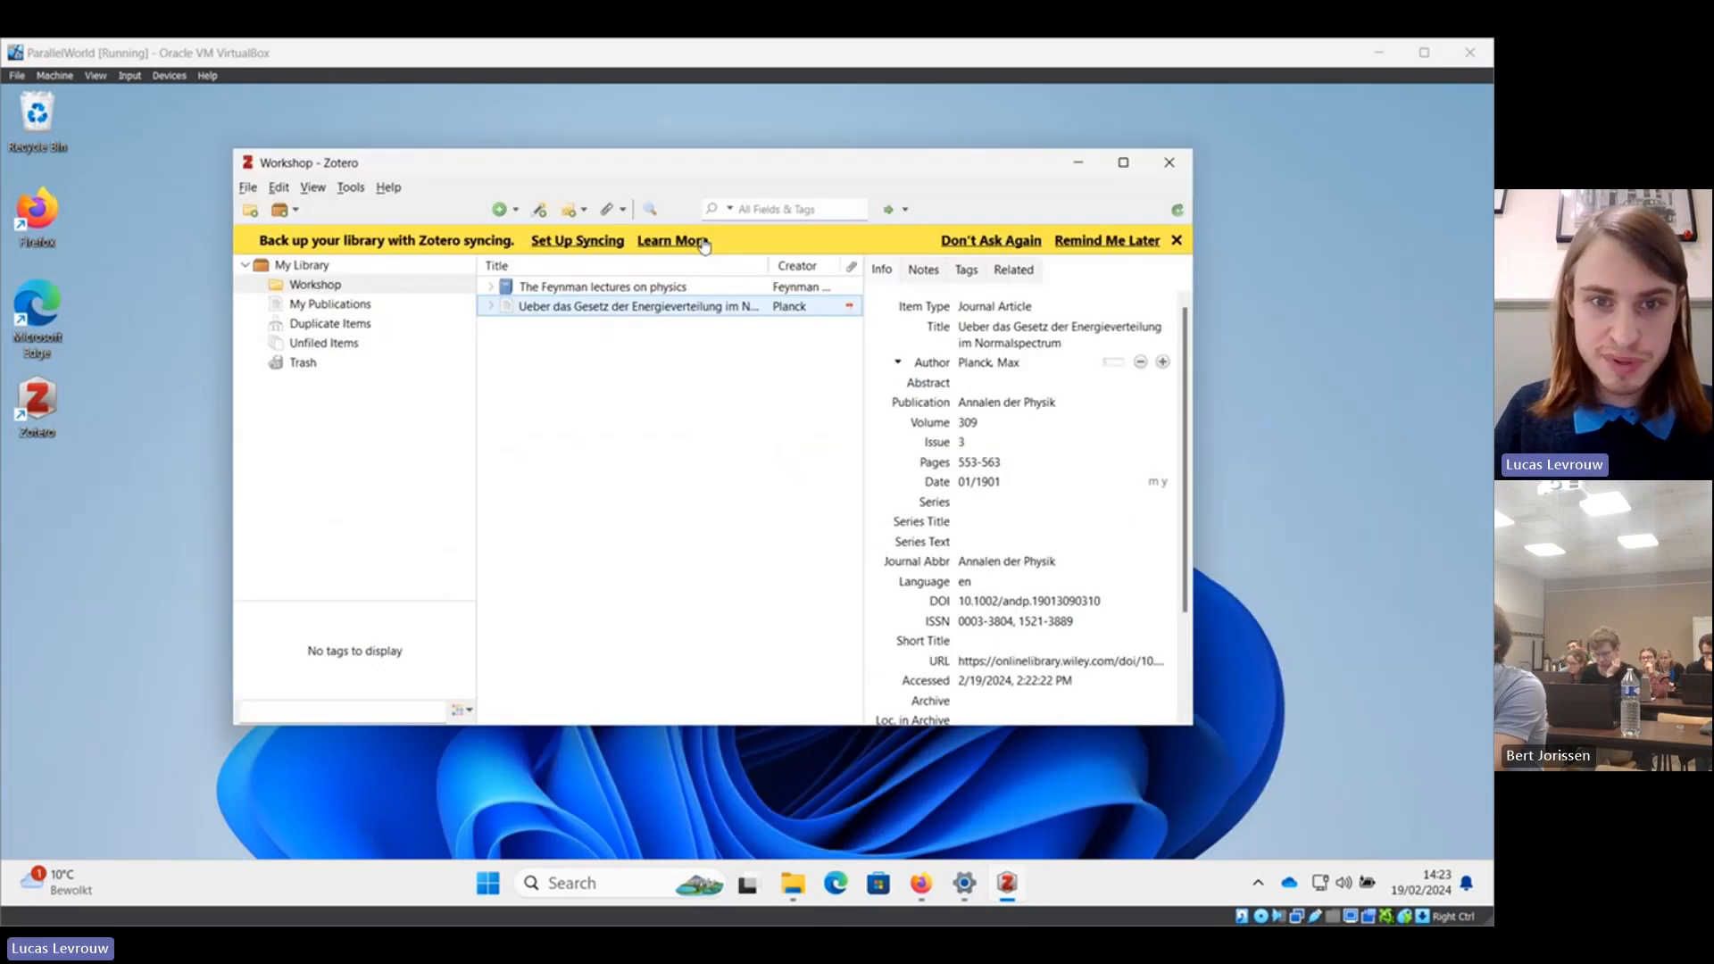
left_click(571, 811)
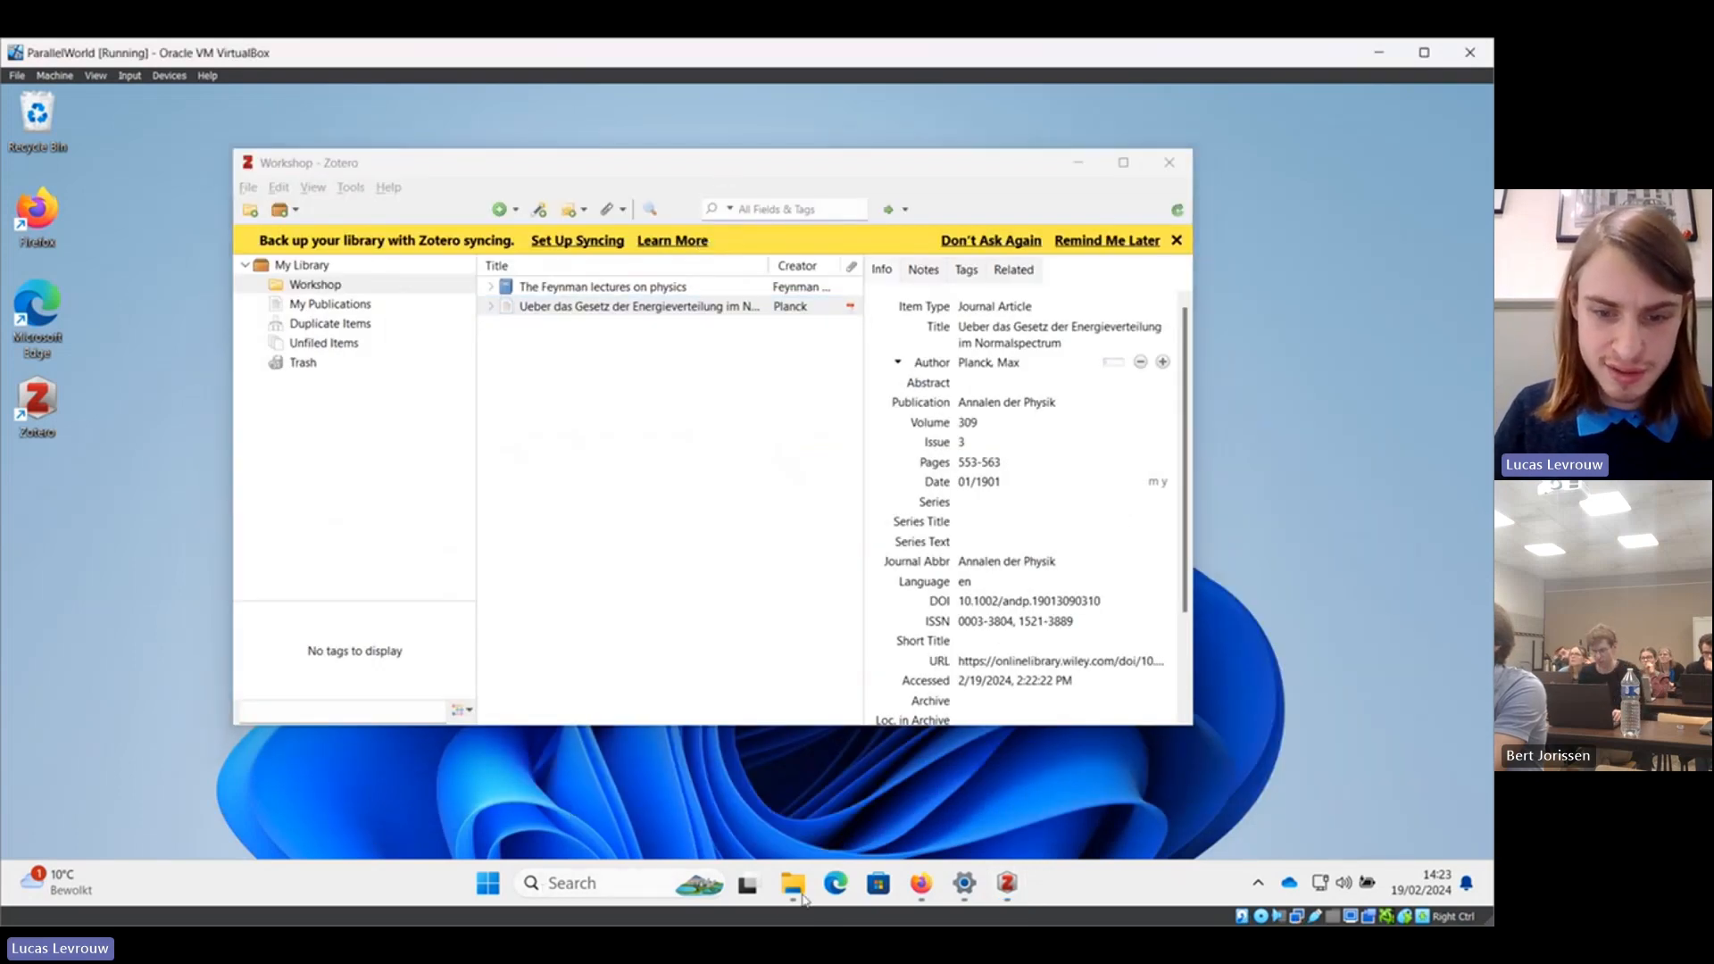
left_click(829, 767)
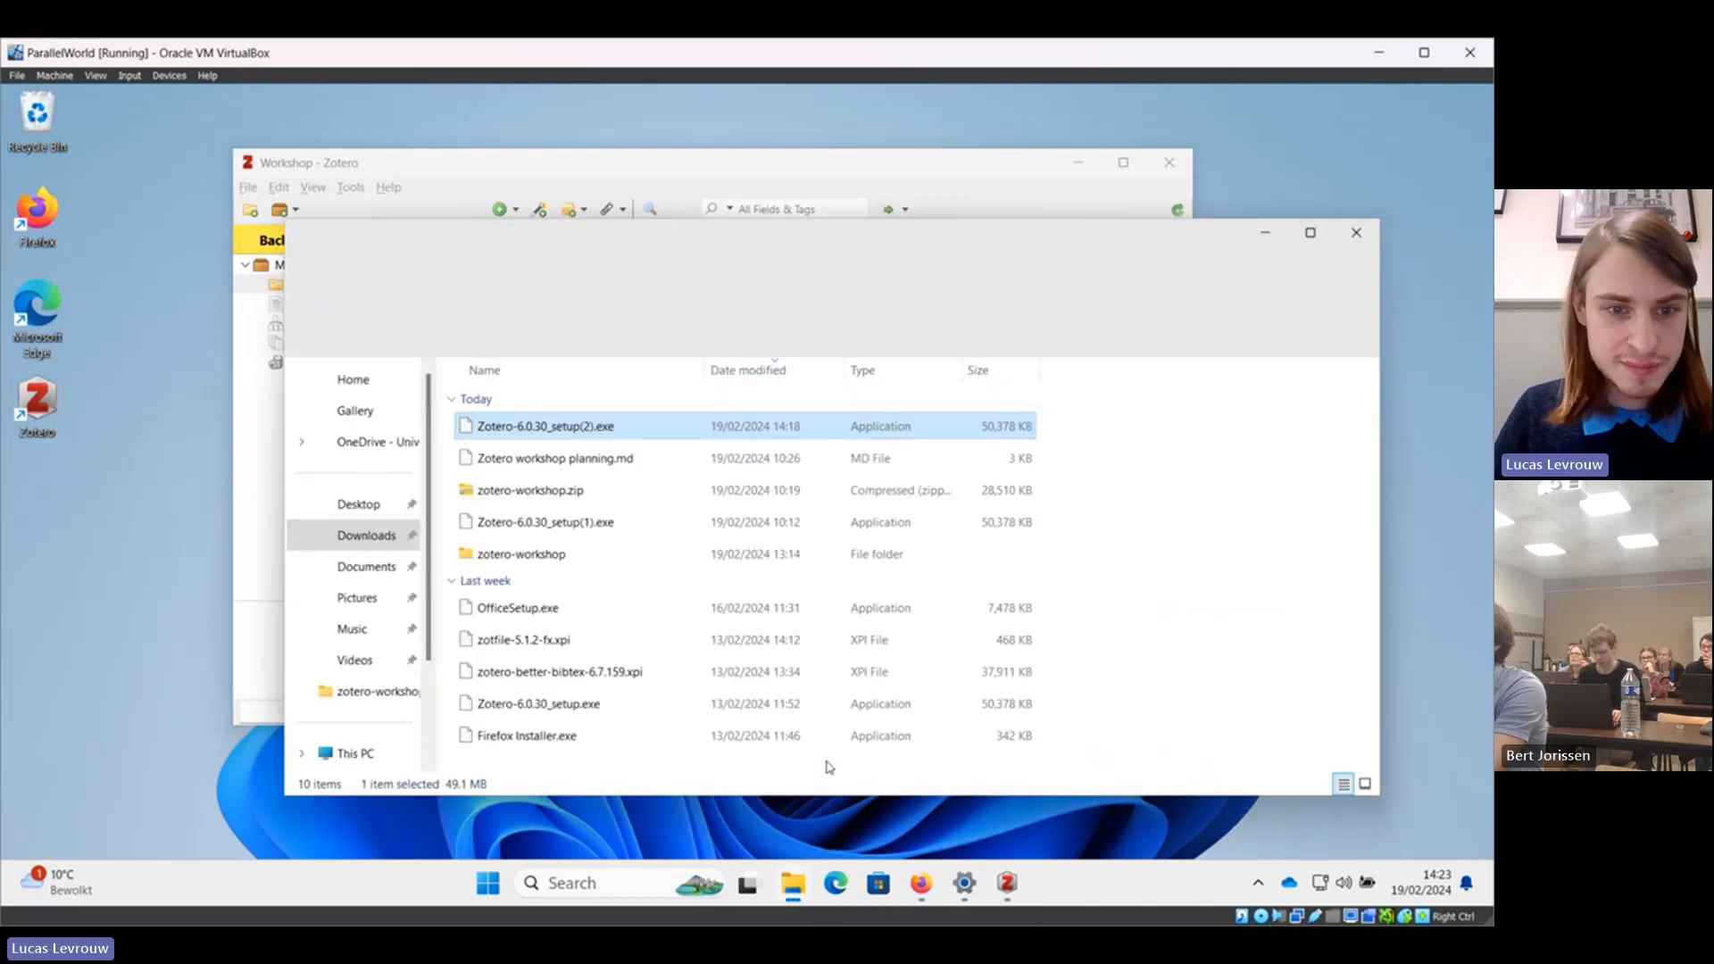
double_click(601, 555)
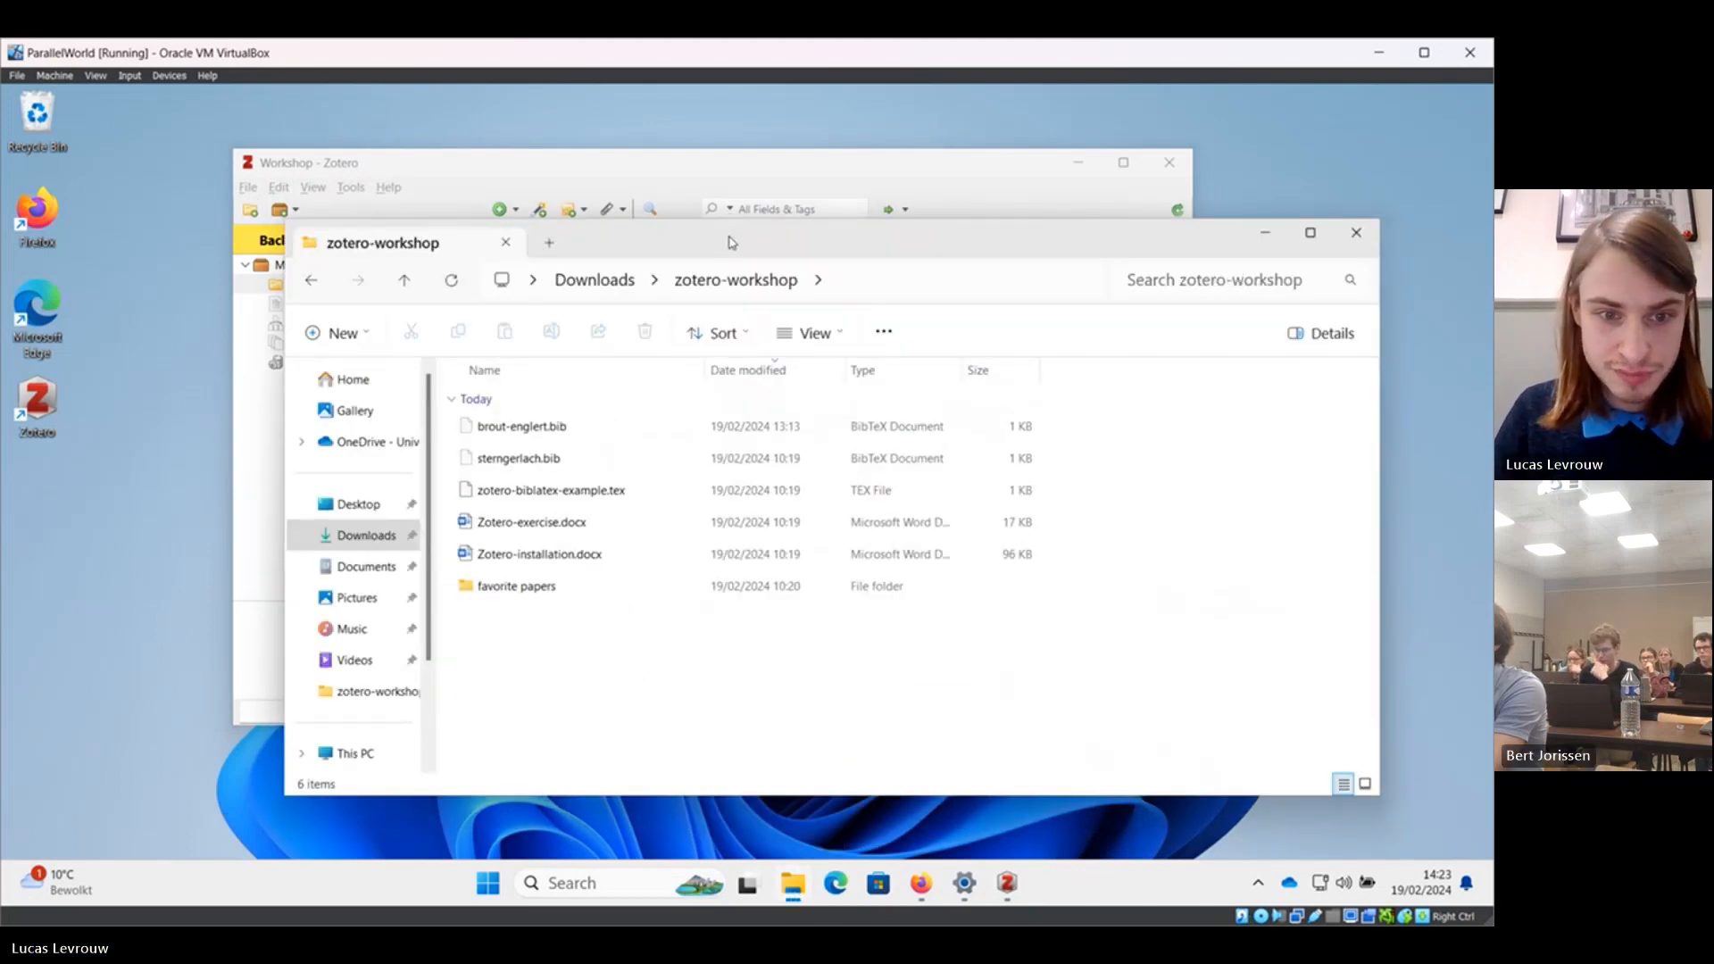
left_click_drag(727, 245, 766, 229)
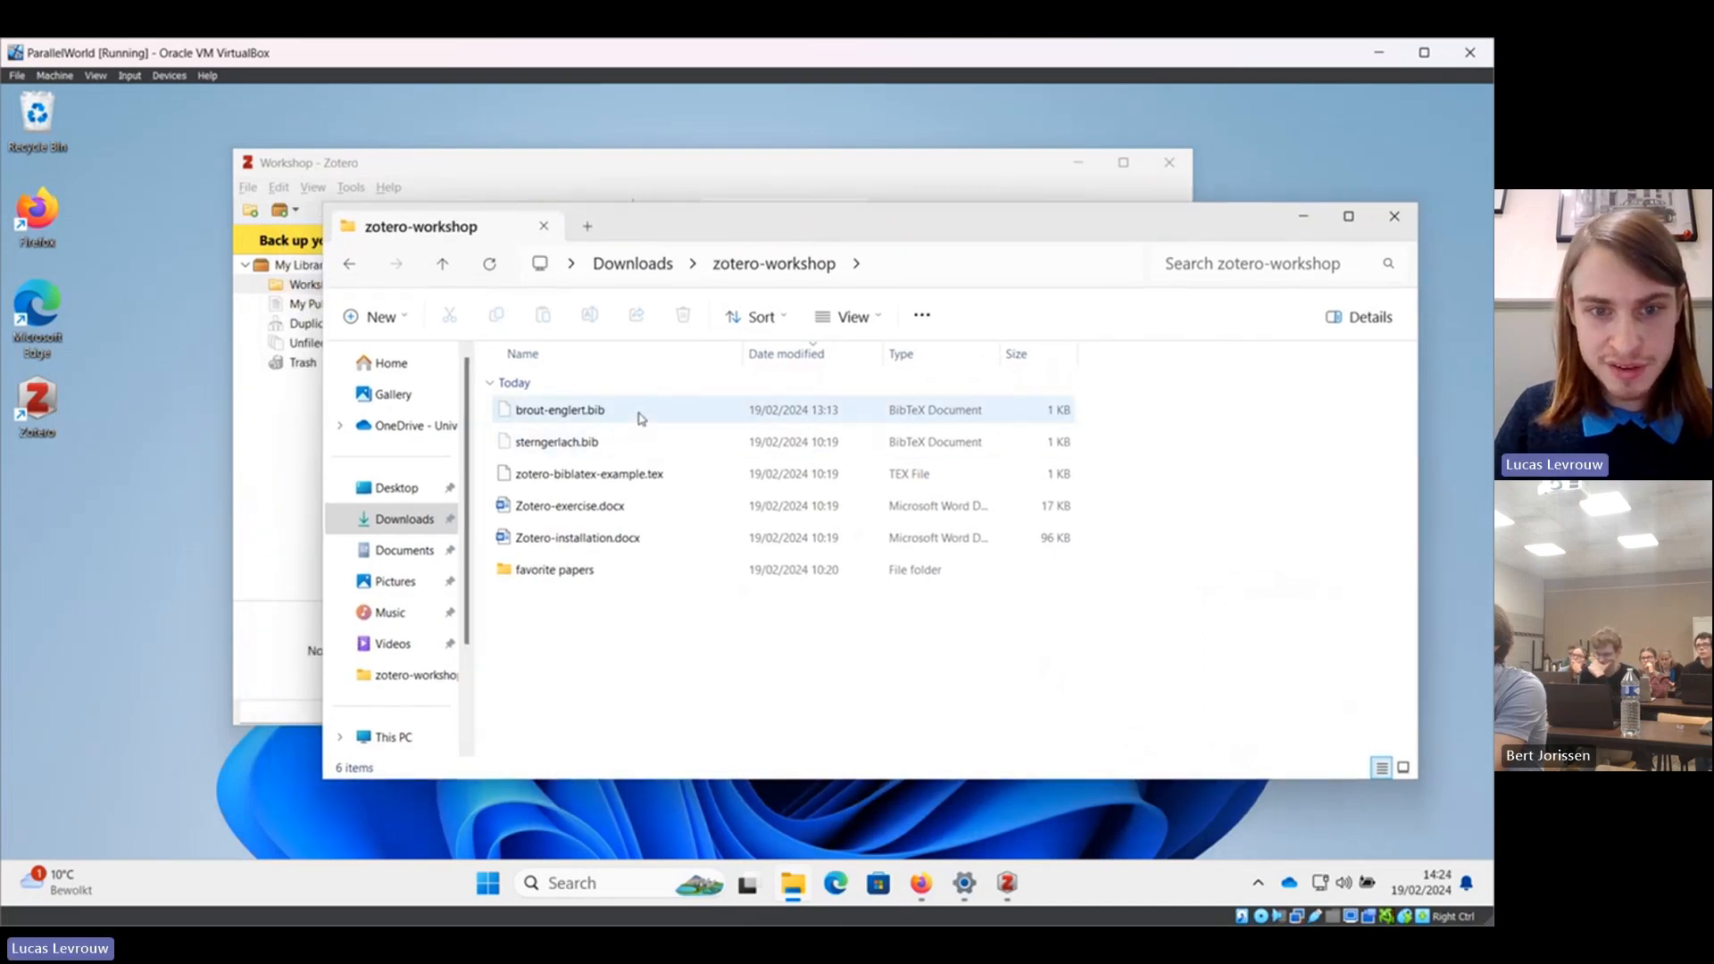
left_click(581, 450)
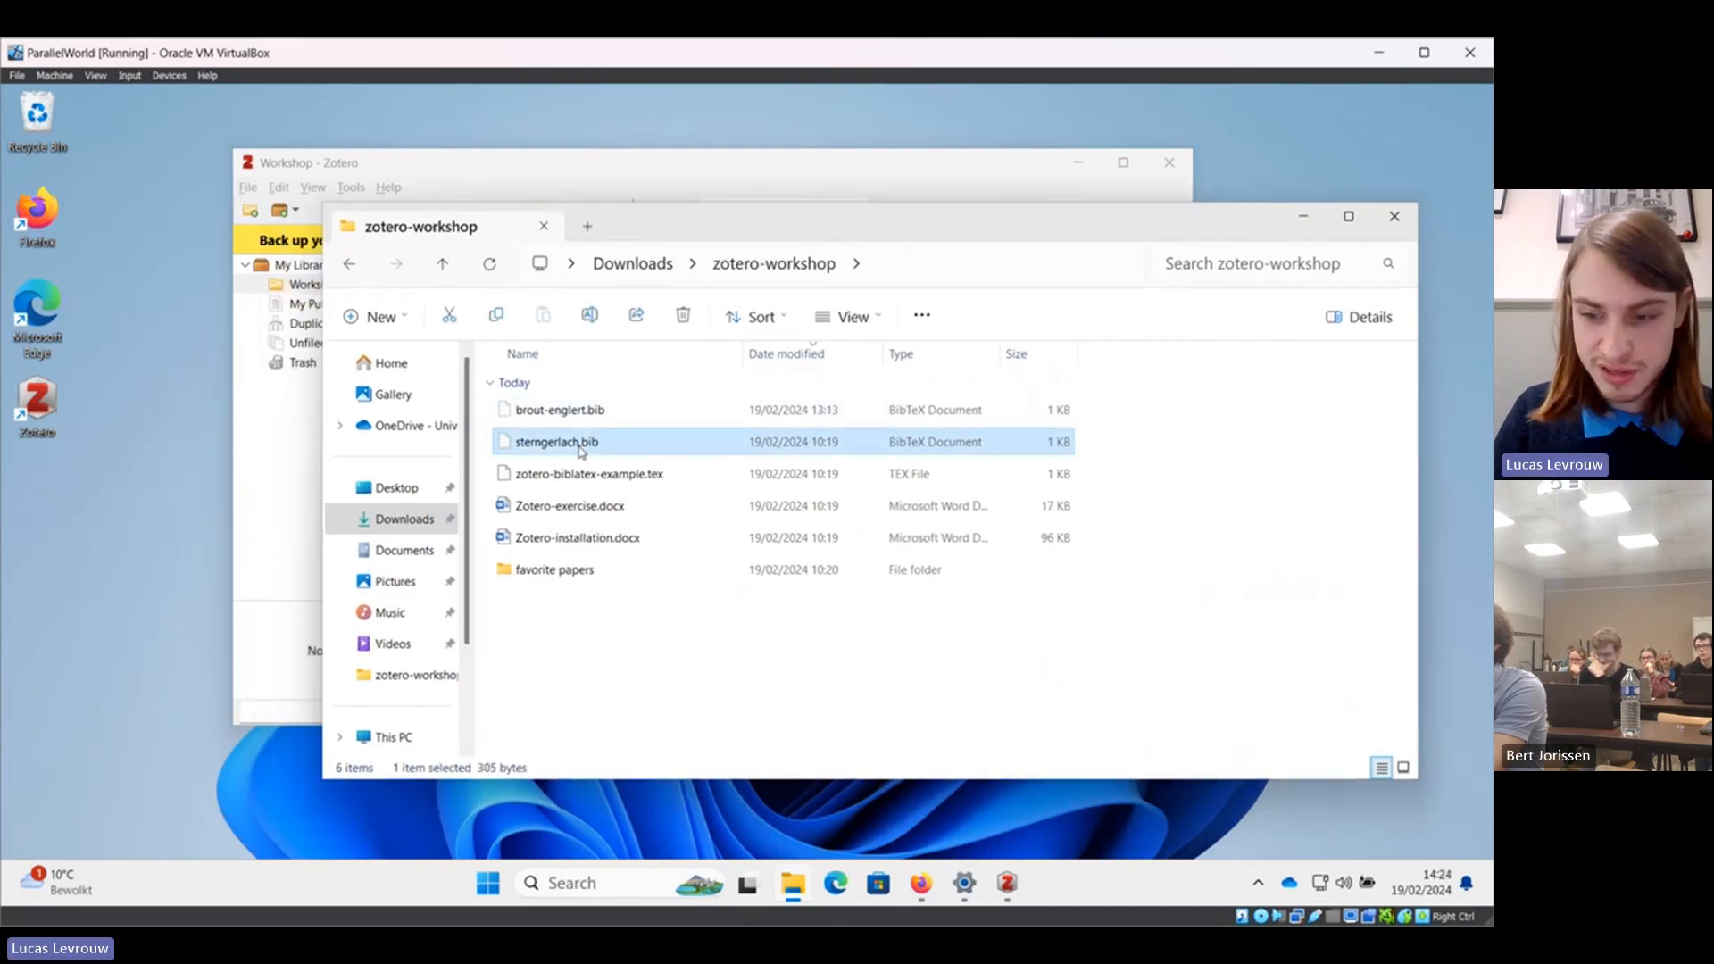
key("Delete")
Open brout-englert.bib with Zotero and import it into the Workshop collection without creating a new collection.
left_click(581, 413)
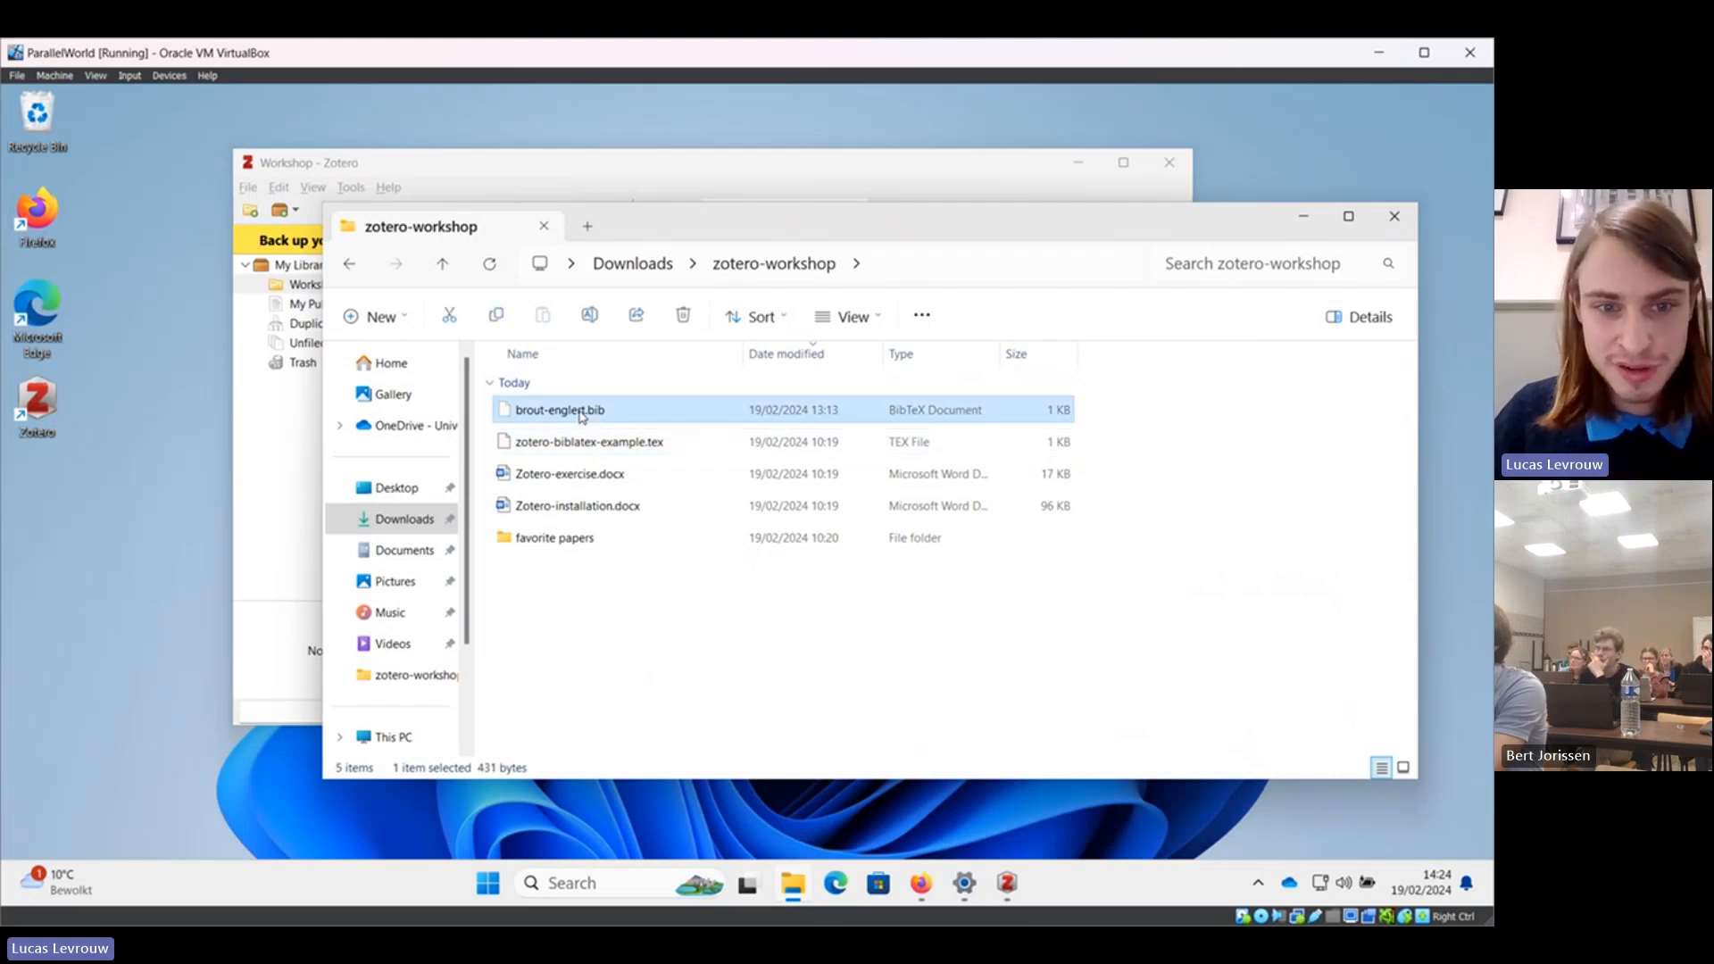
right_click(581, 417)
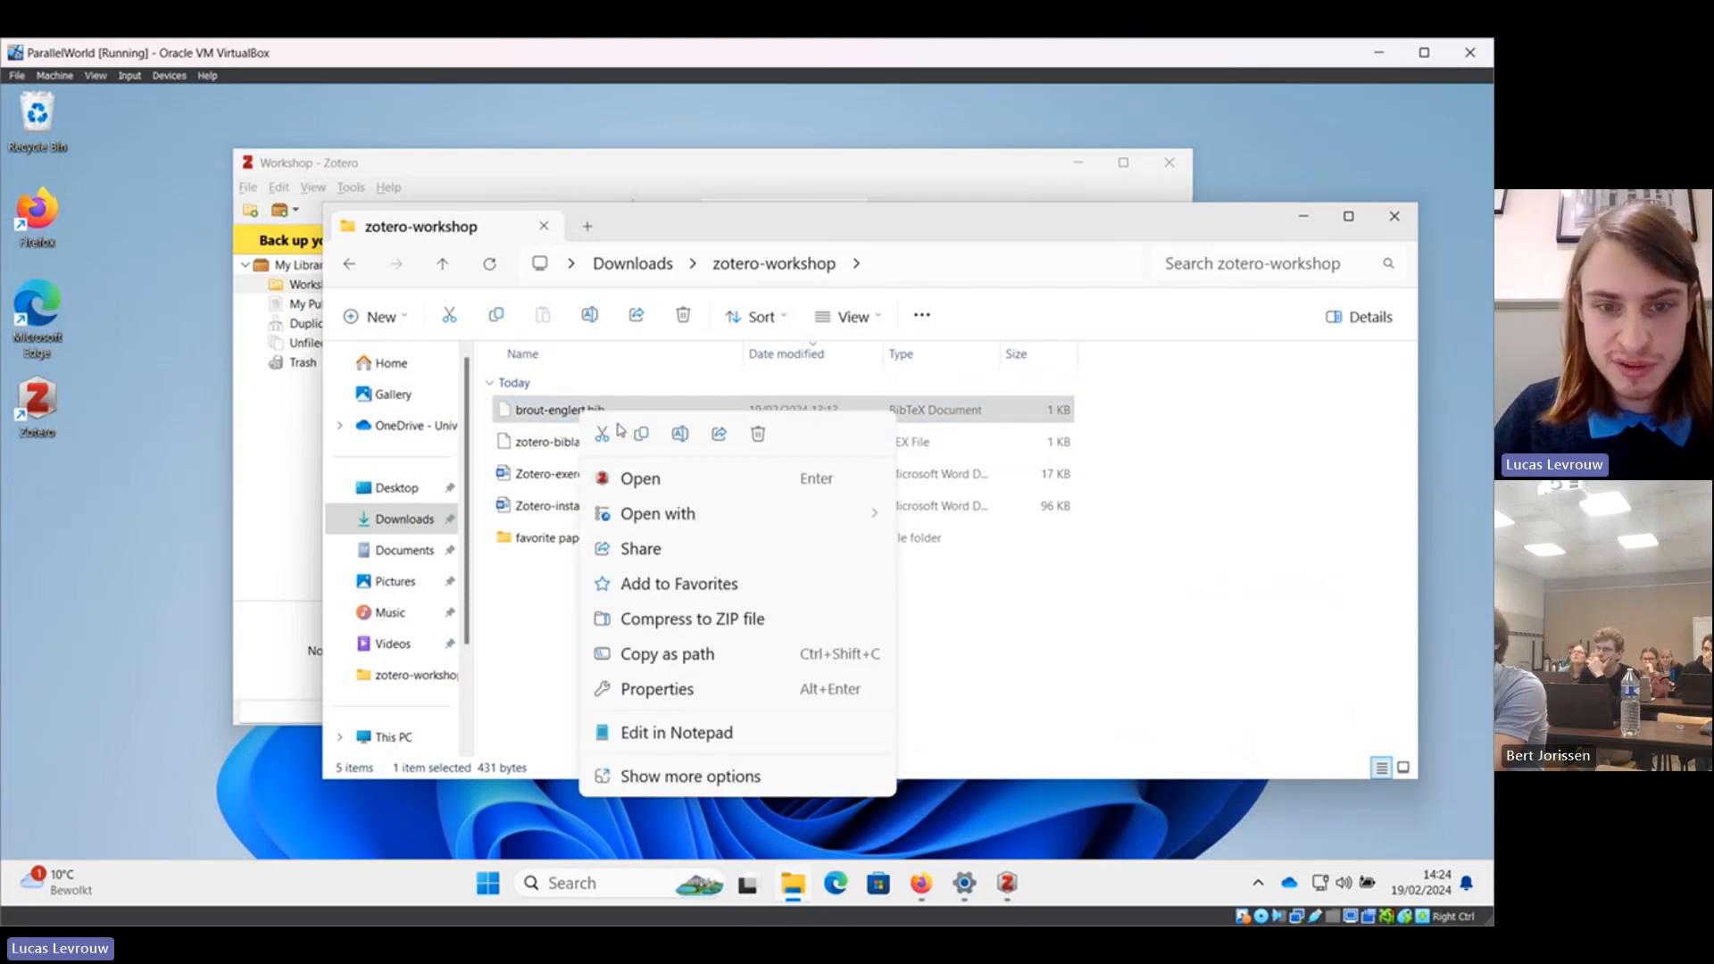
left_click(637, 480)
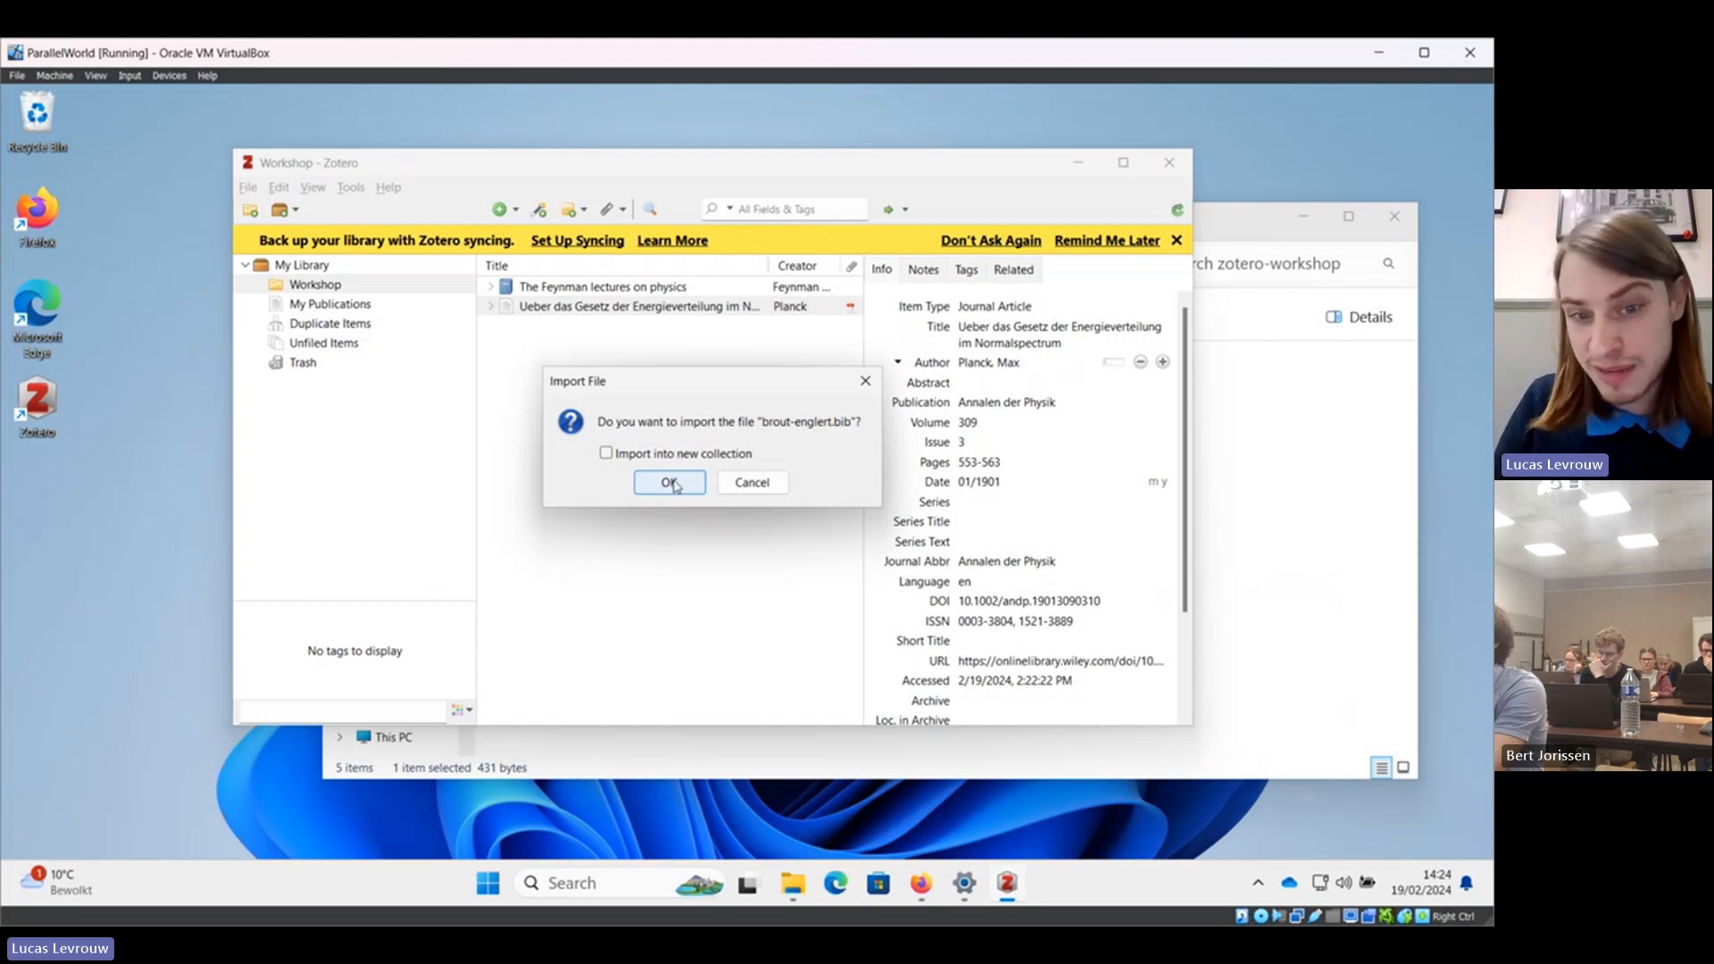
left_click(674, 485)
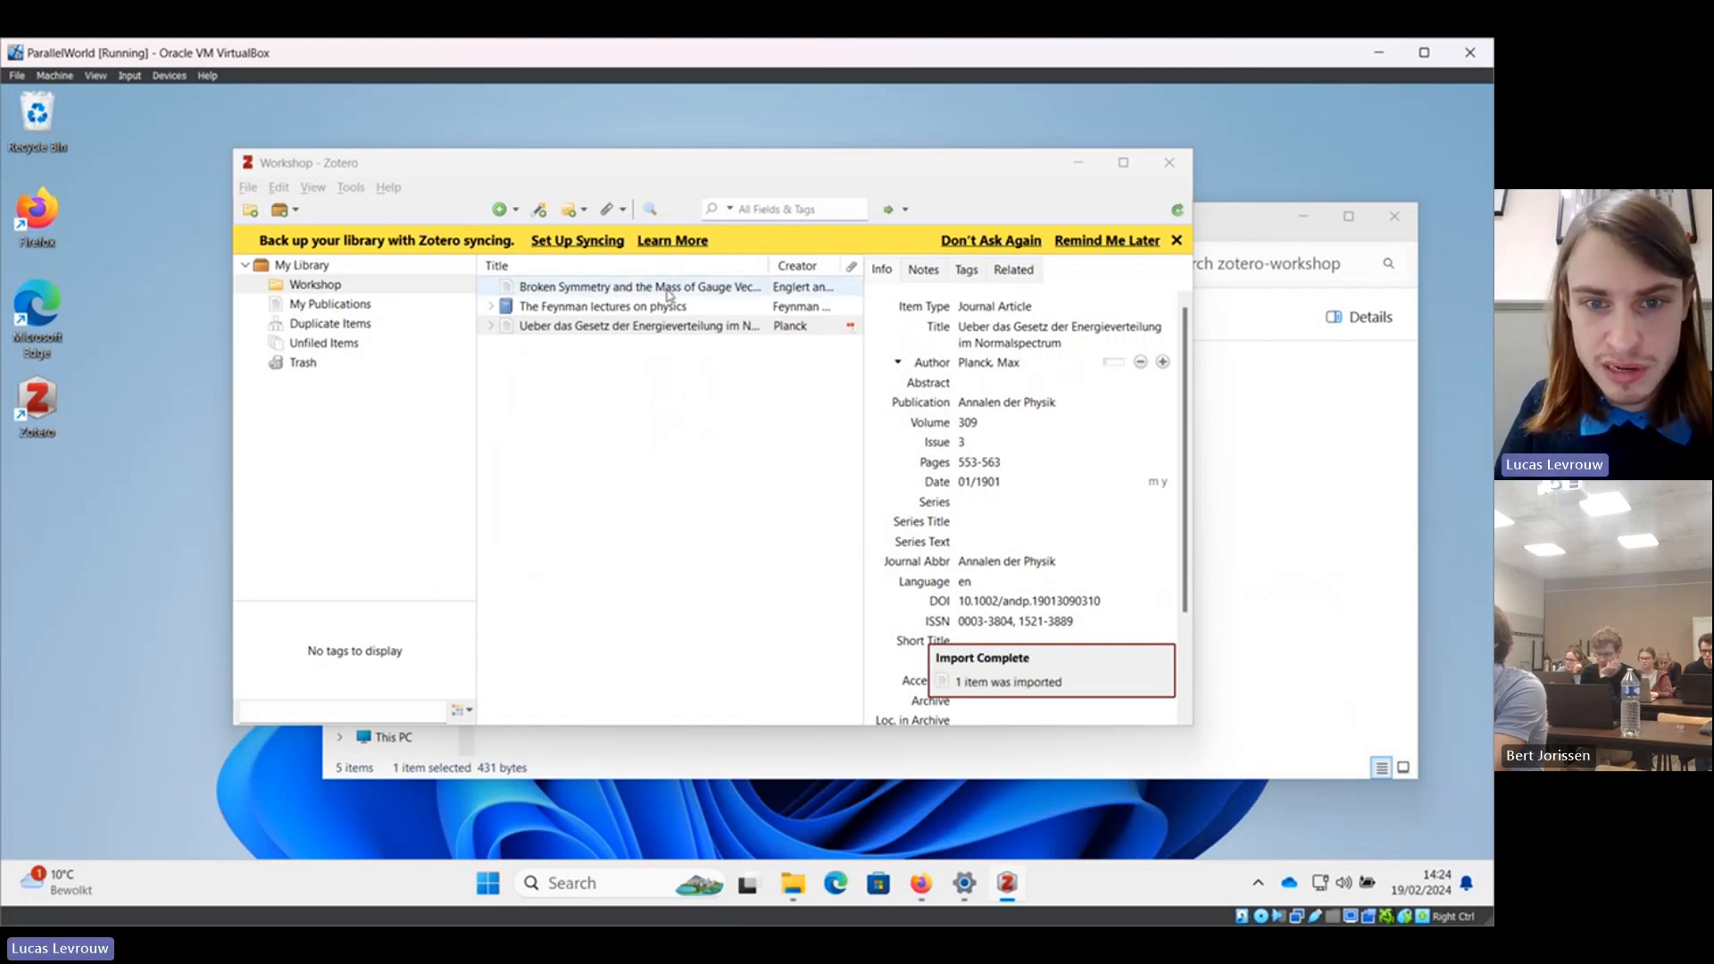
Check the imported "Broken Symmetry and the Mass of Gauge Vector Mesons" entry against the Planck article and find an available PDF for it.
left_click(669, 291)
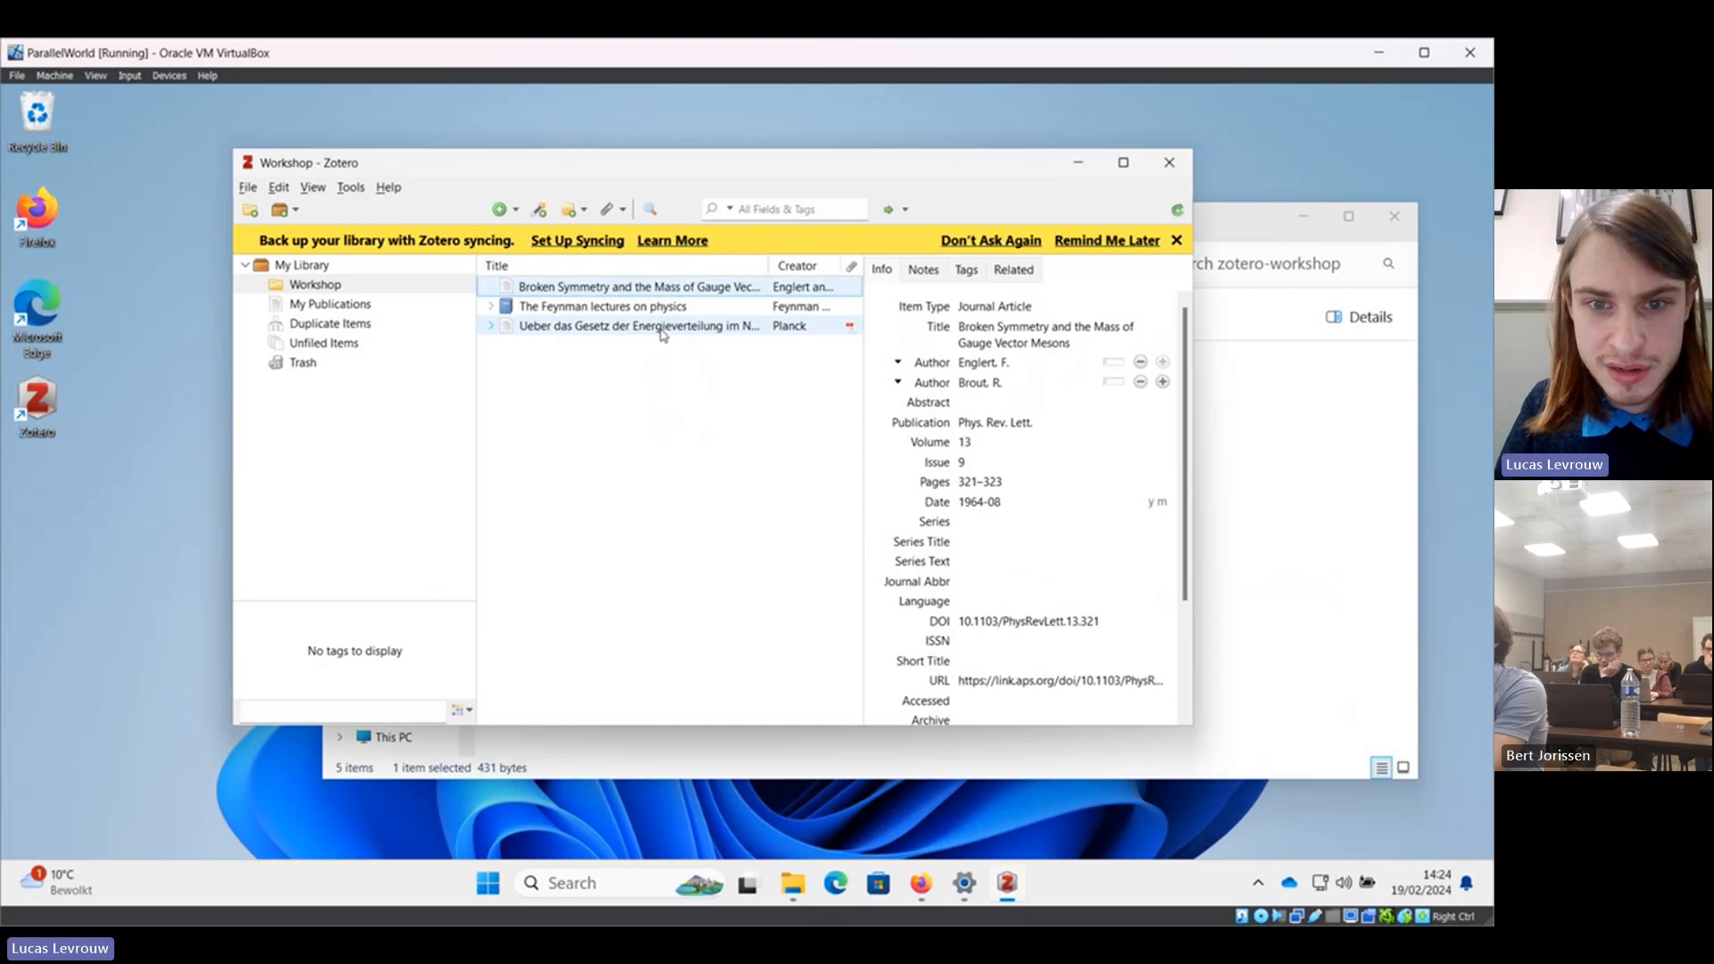
left_click(662, 327)
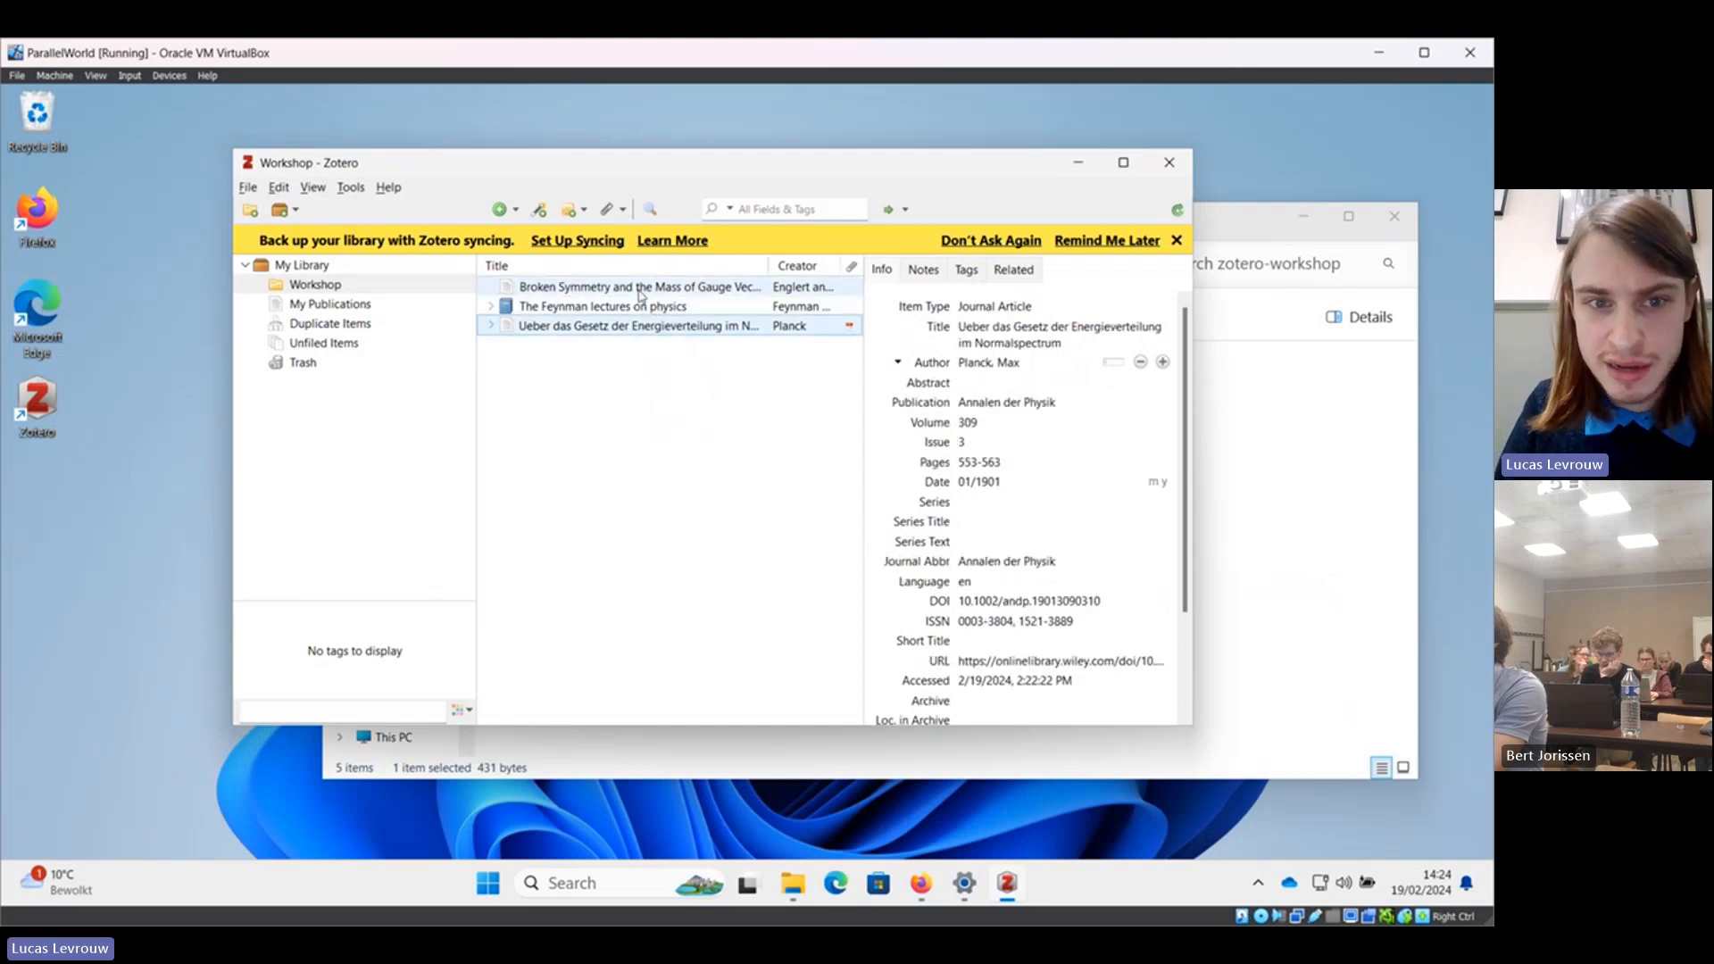
left_click(640, 291)
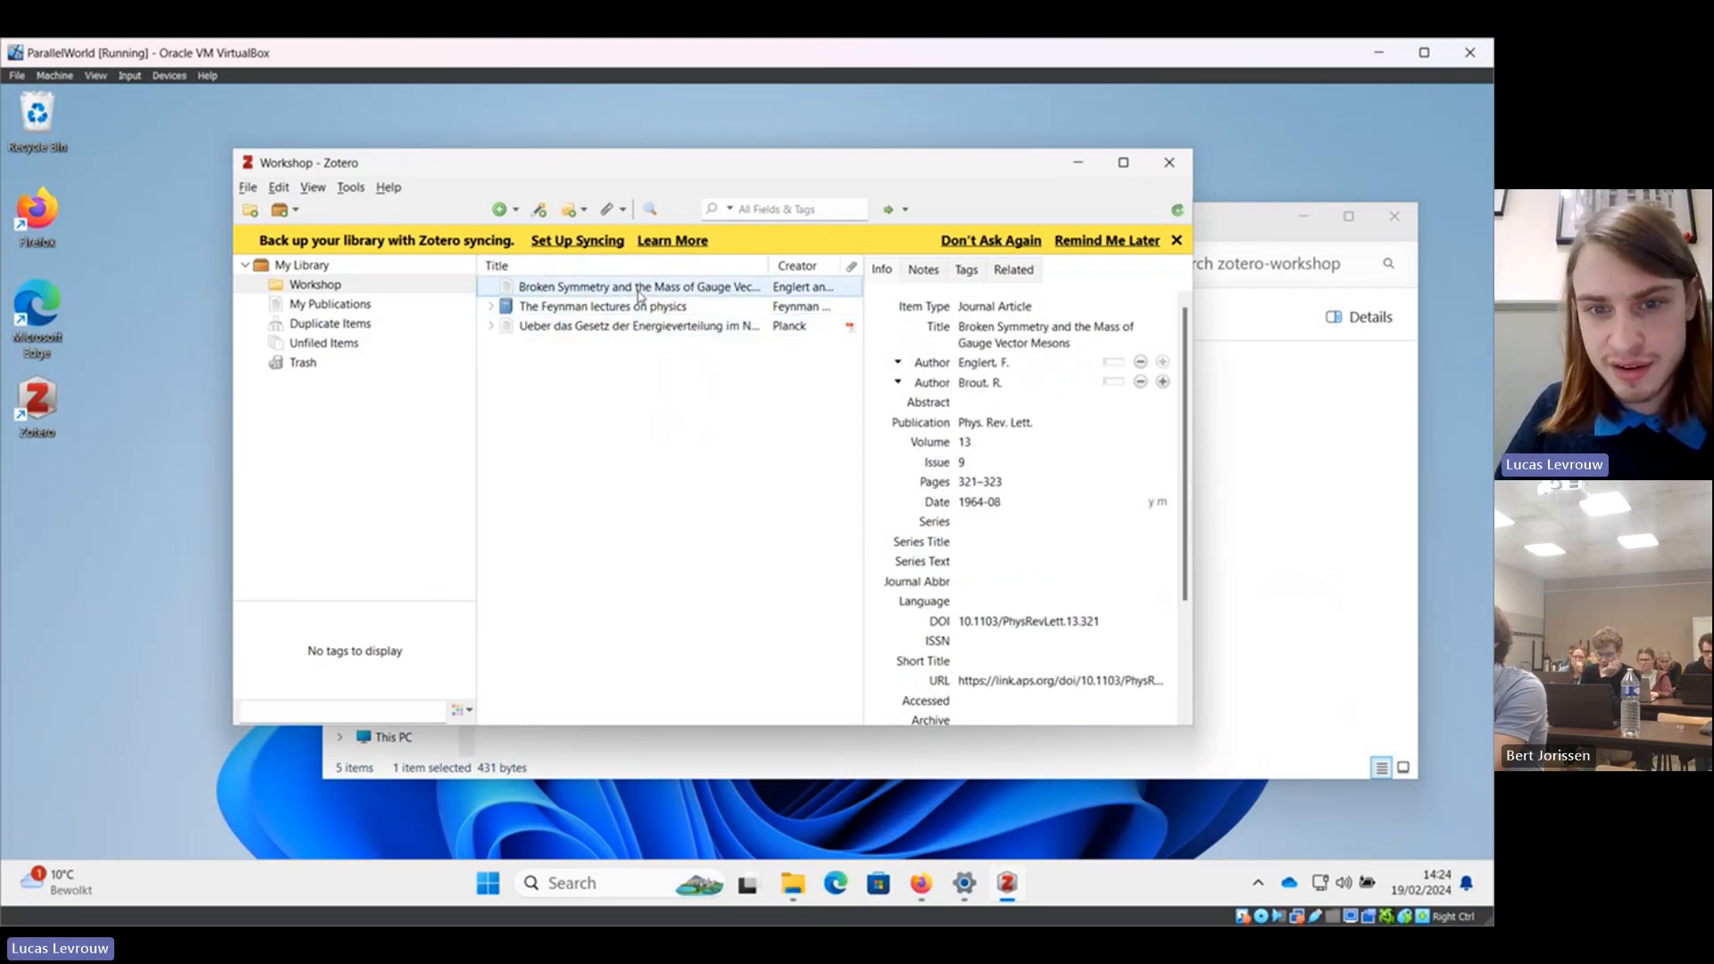
right_click(640, 296)
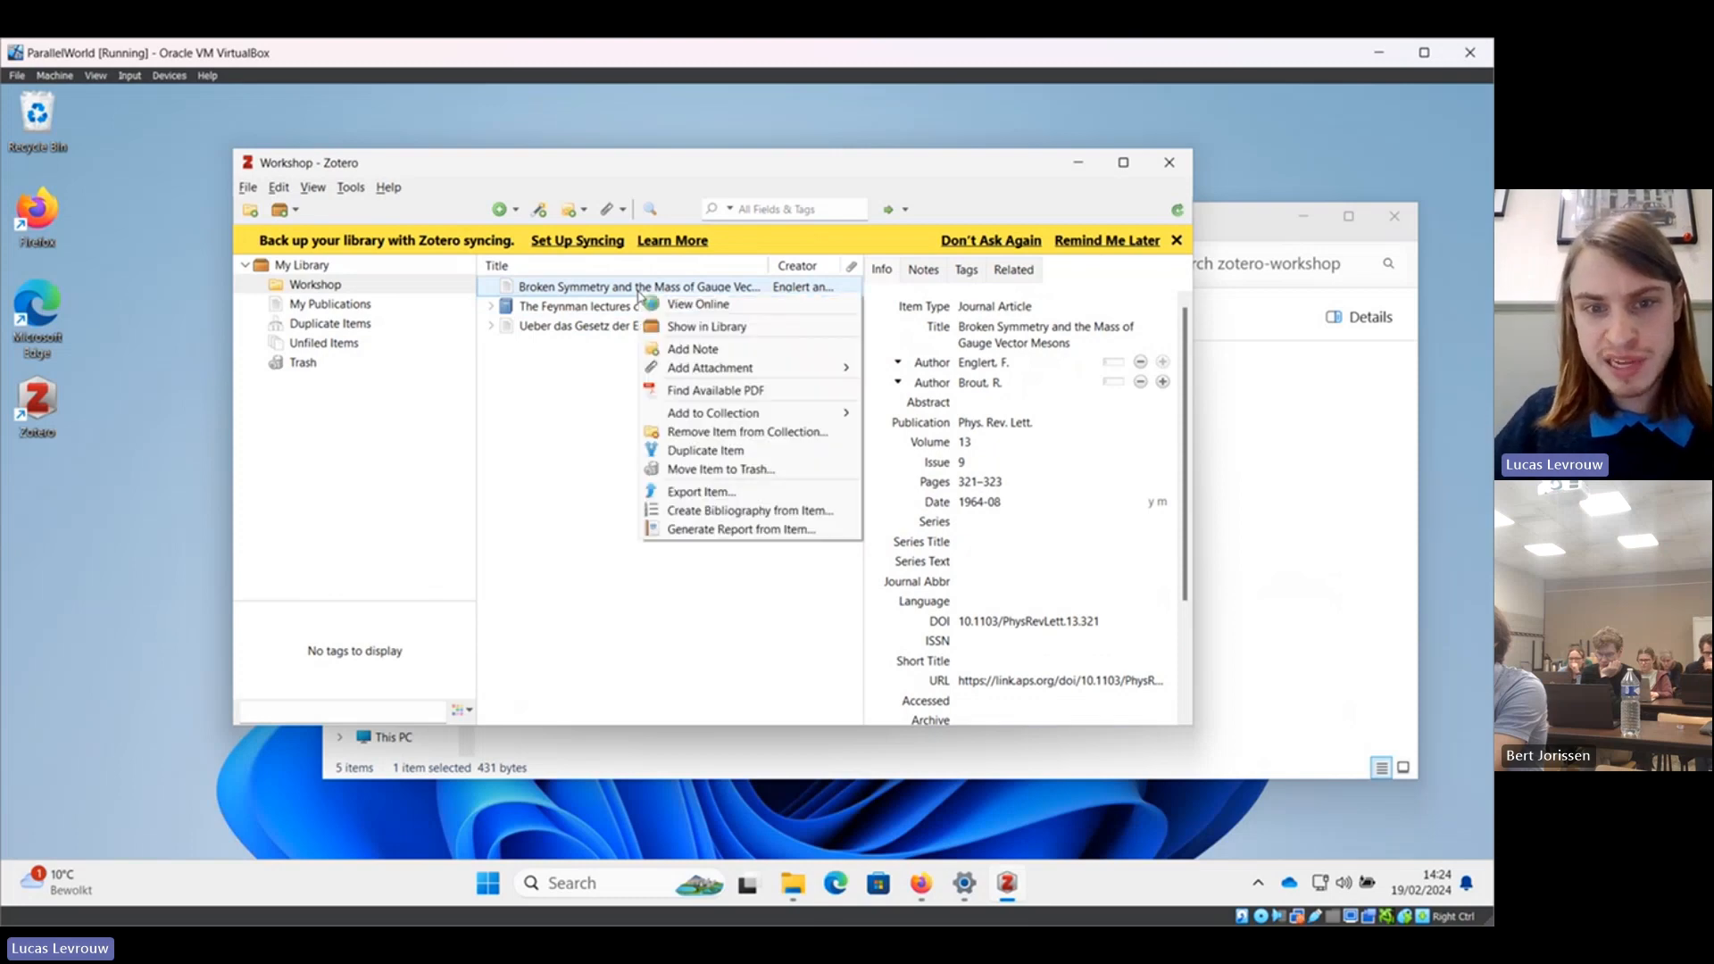
left_click(705, 391)
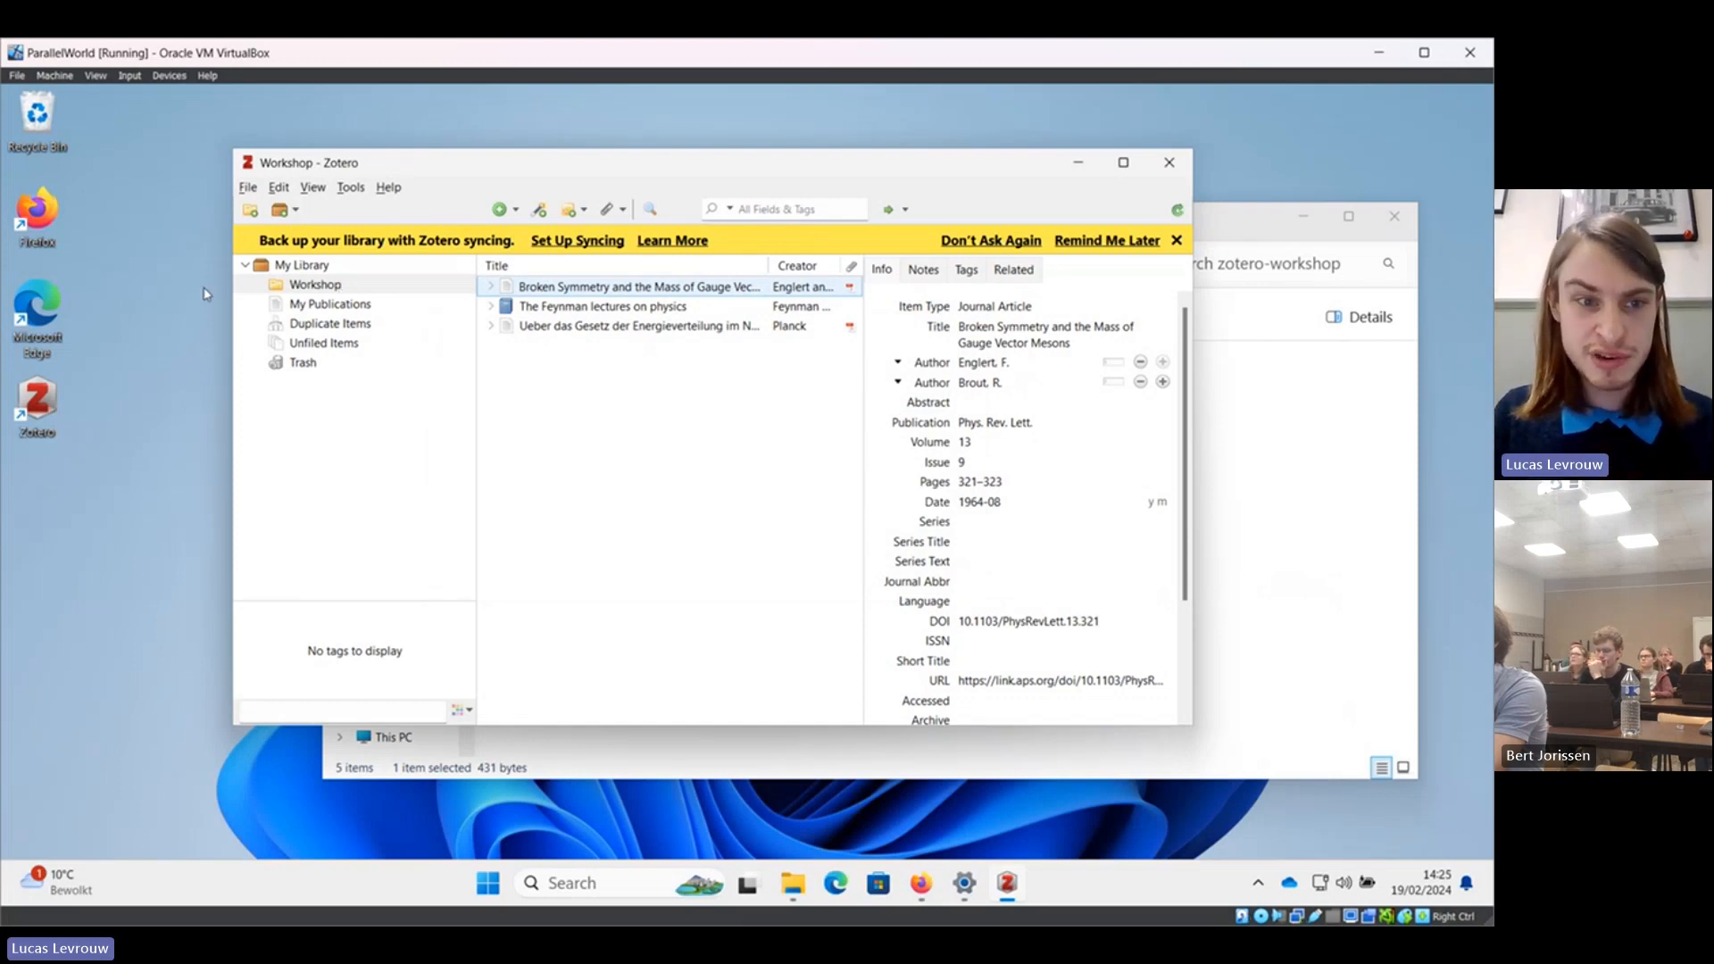
Create a new collection named "Favorite papers" in My Library.
left_click(285, 268)
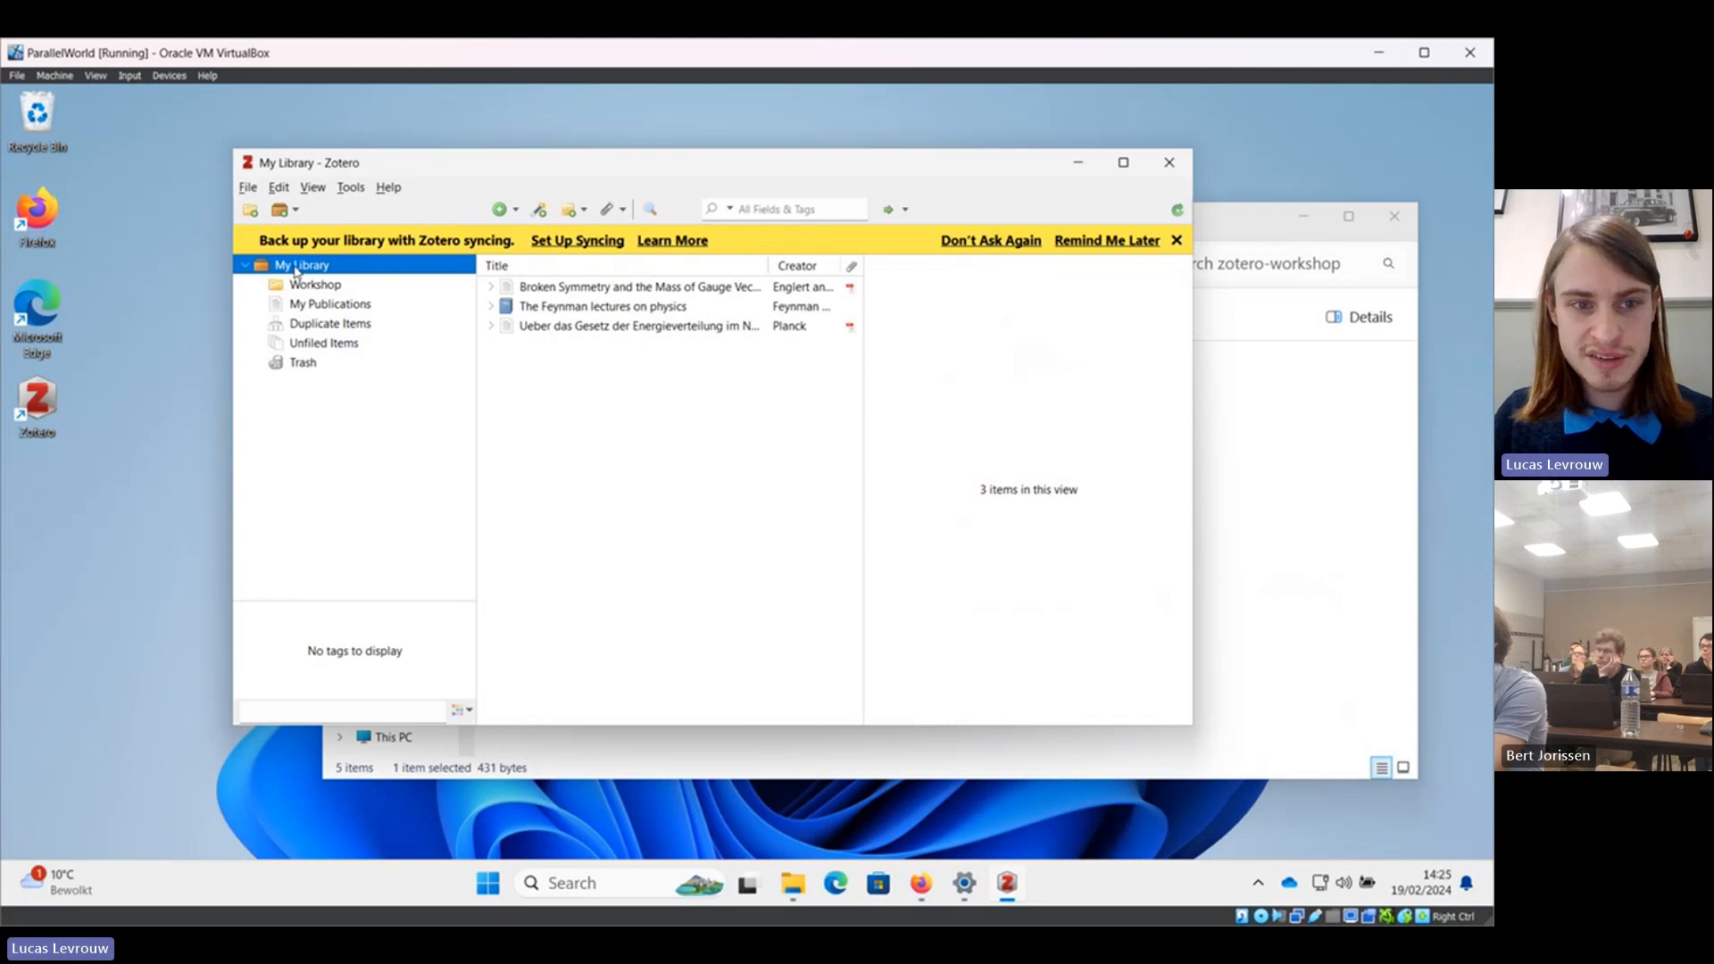
right_click(295, 268)
left_click(332, 303)
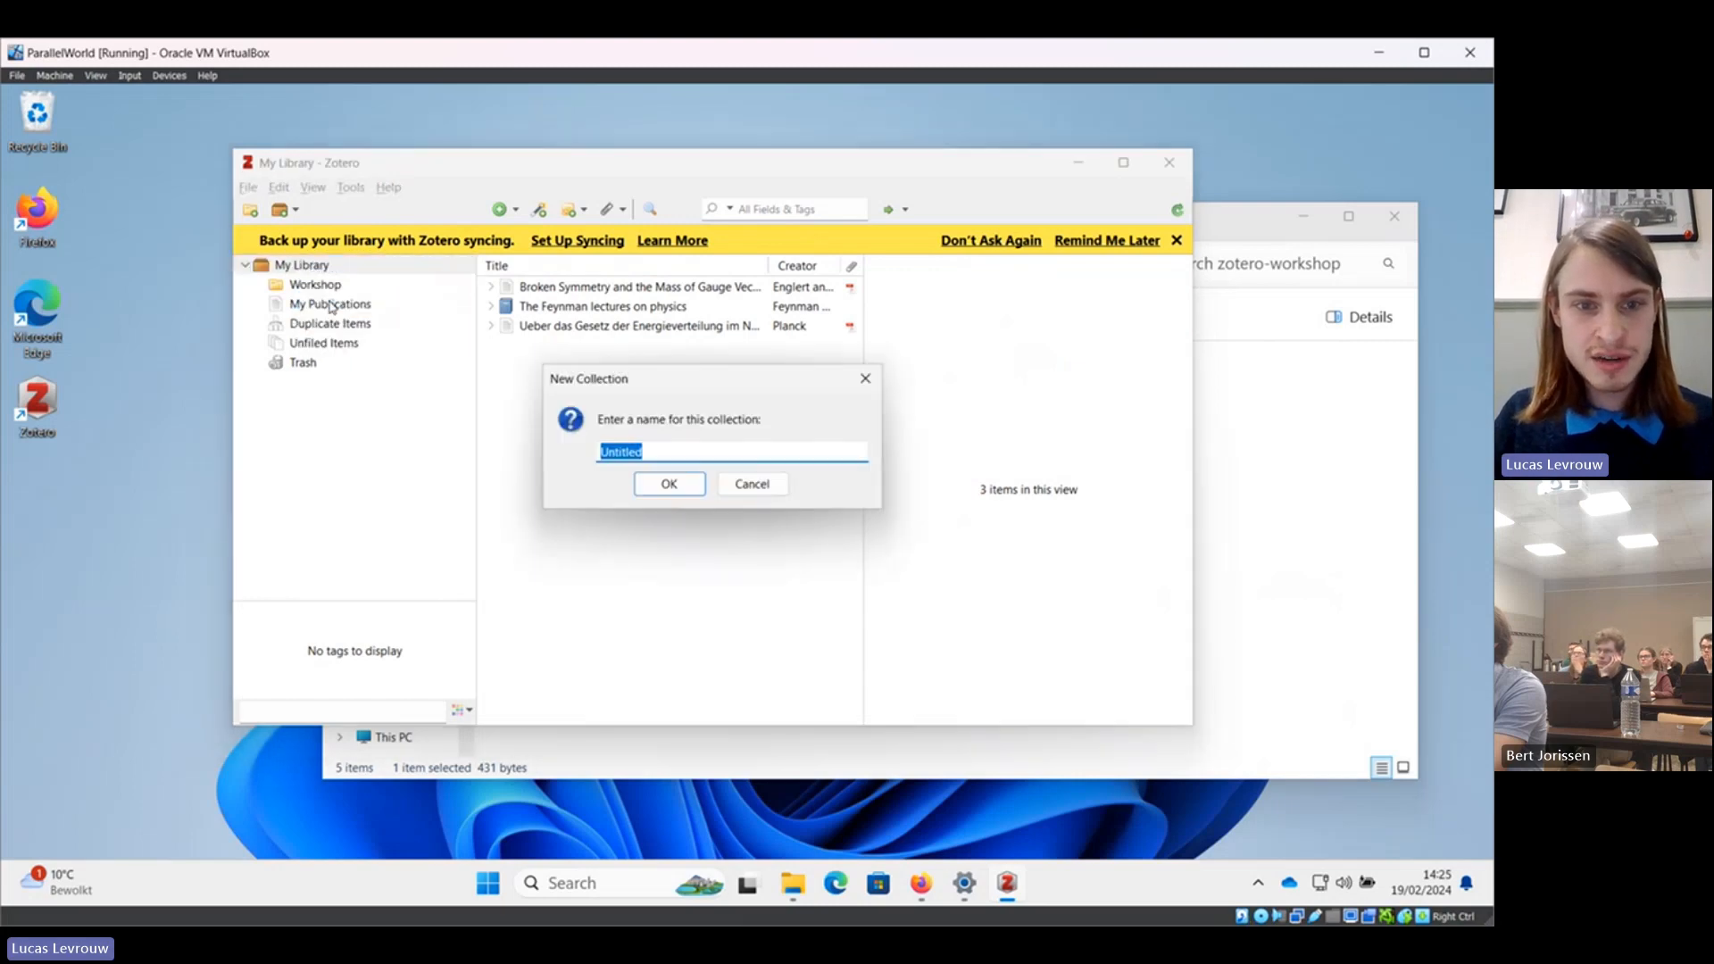
type("Favorite")
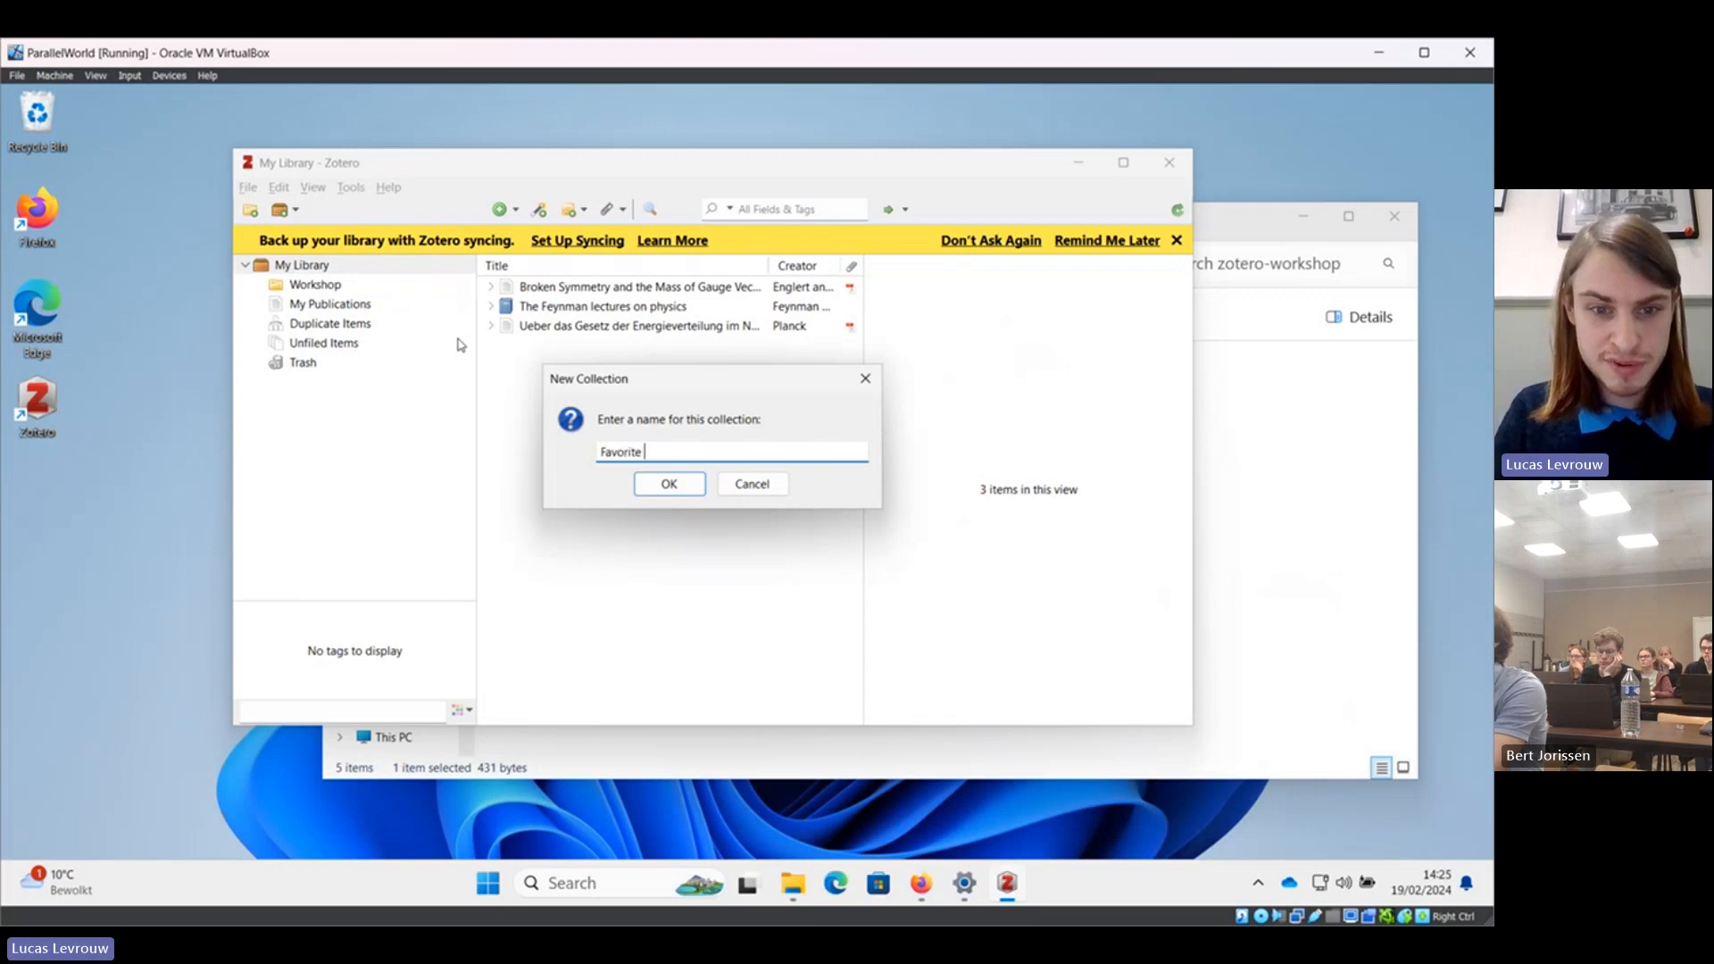
type(" papers")
key("Return")
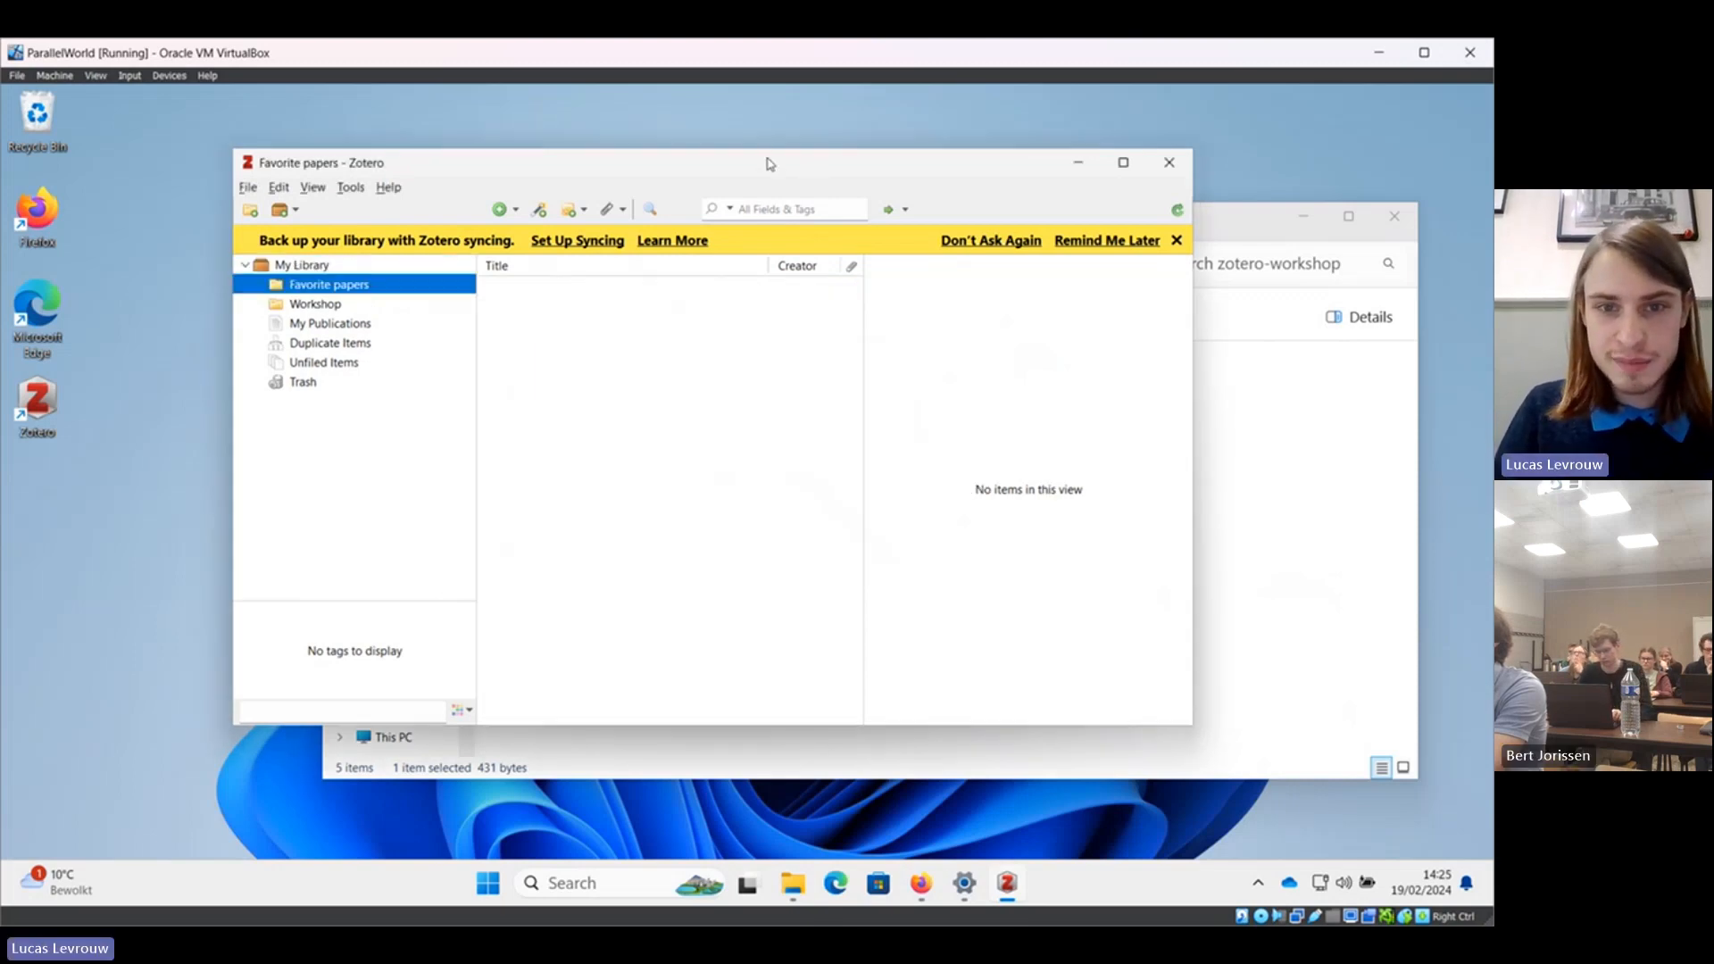
Add epr.pdf from the workshop's favorite papers folder to the Favorite papers collection and check the bibliographic details retrieved for it.
left_click_drag(772, 169, 396, 253)
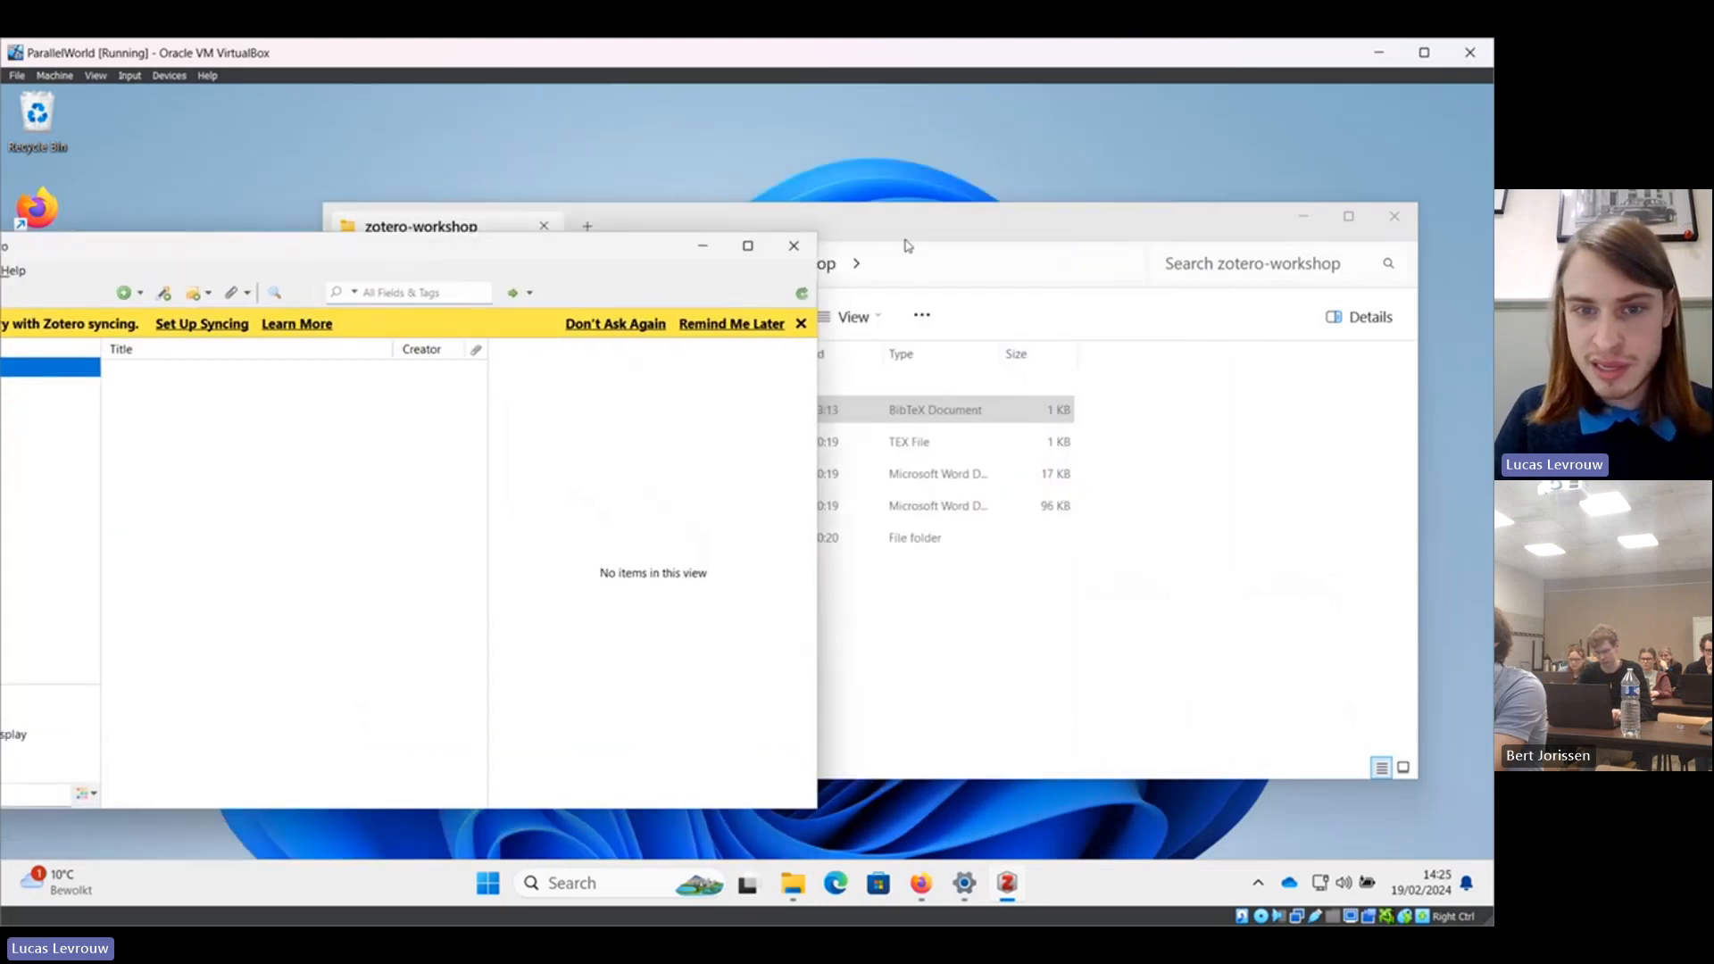
left_click(982, 235)
left_click_drag(982, 235, 1125, 234)
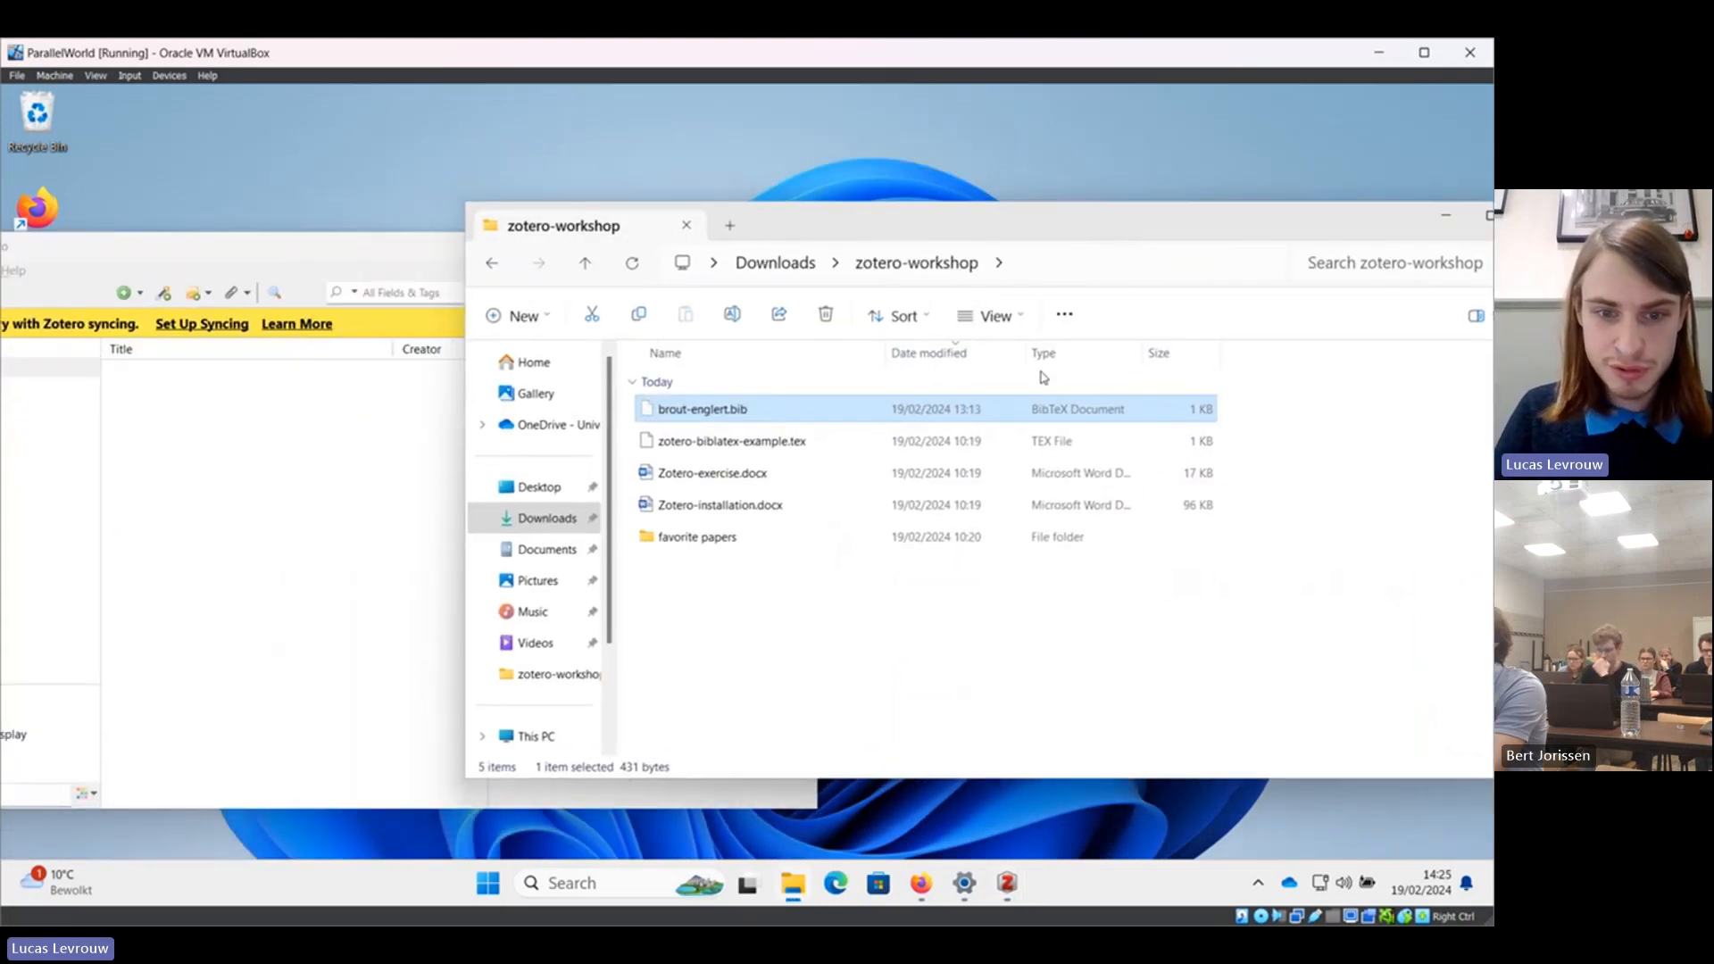
double_click(786, 539)
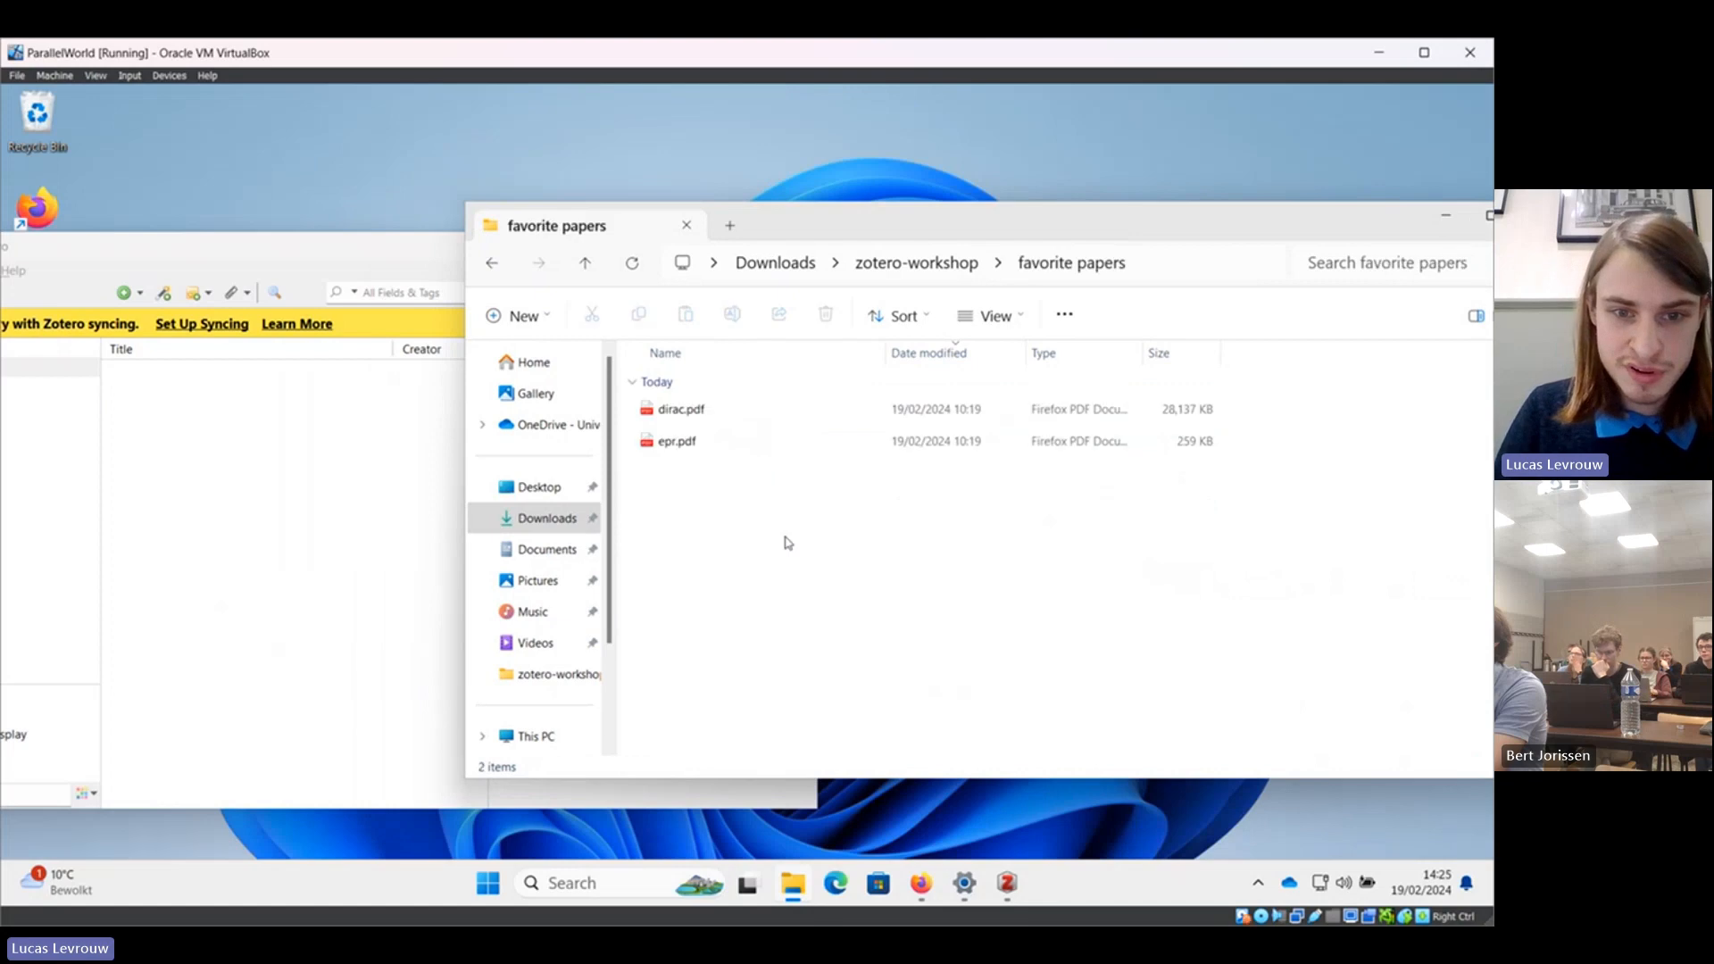
left_click(717, 448)
left_click_drag(717, 448, 292, 448)
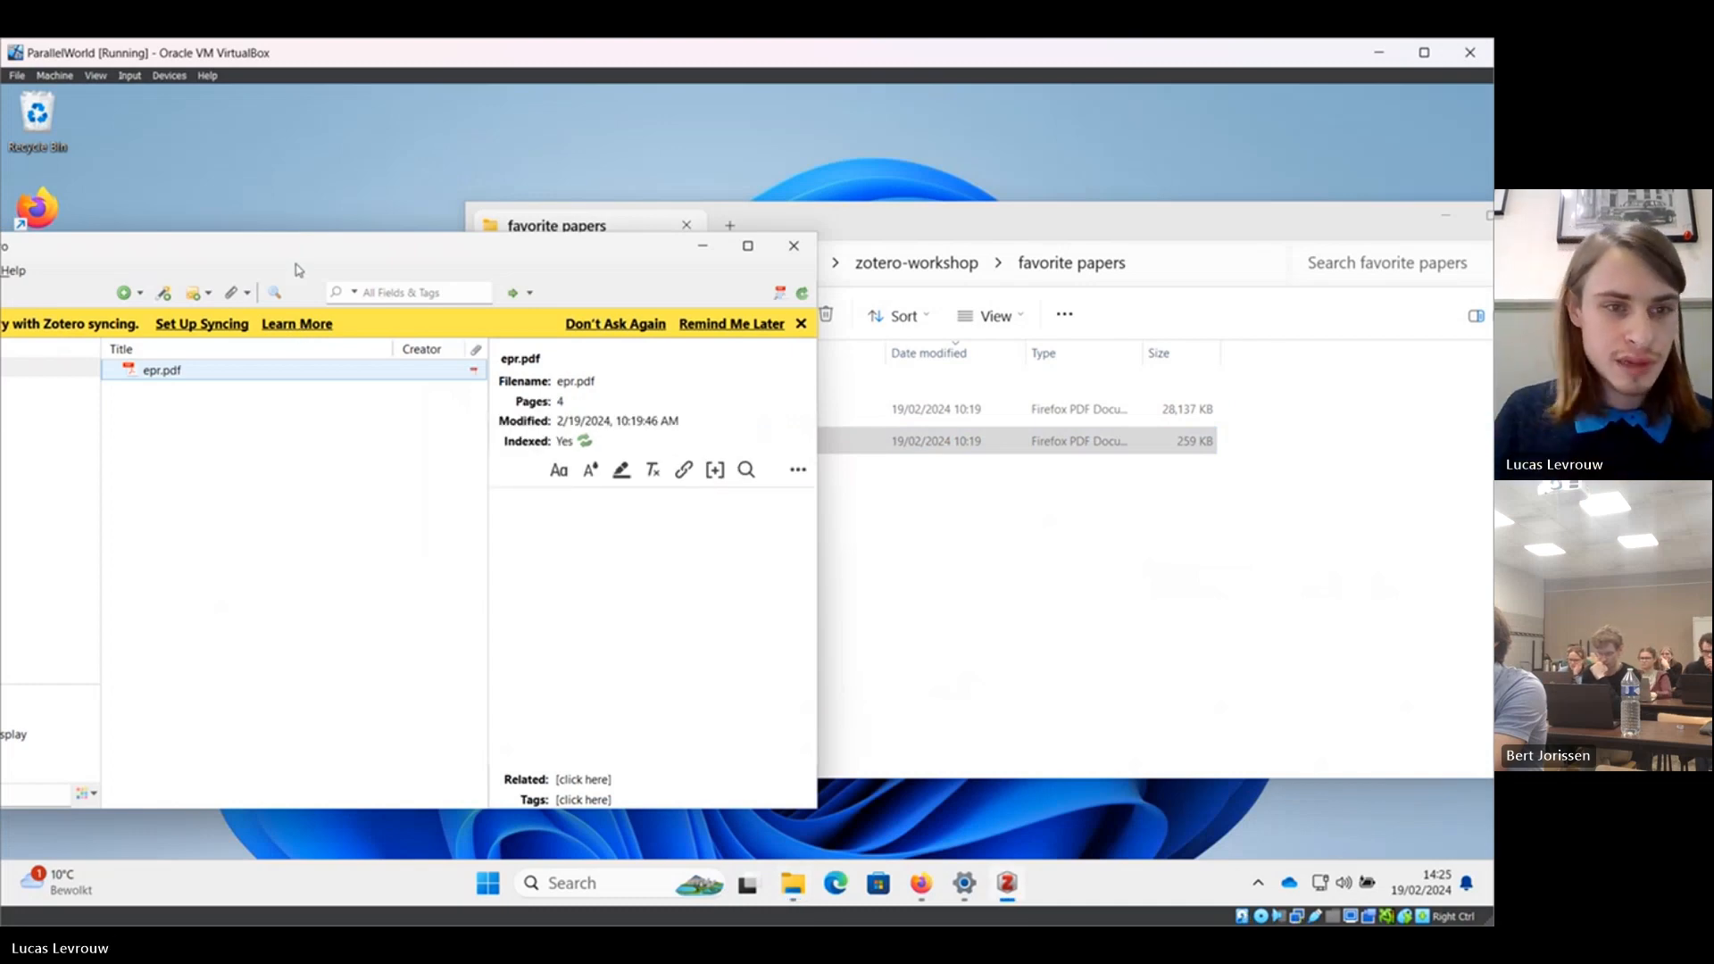
left_click_drag(297, 256, 400, 219)
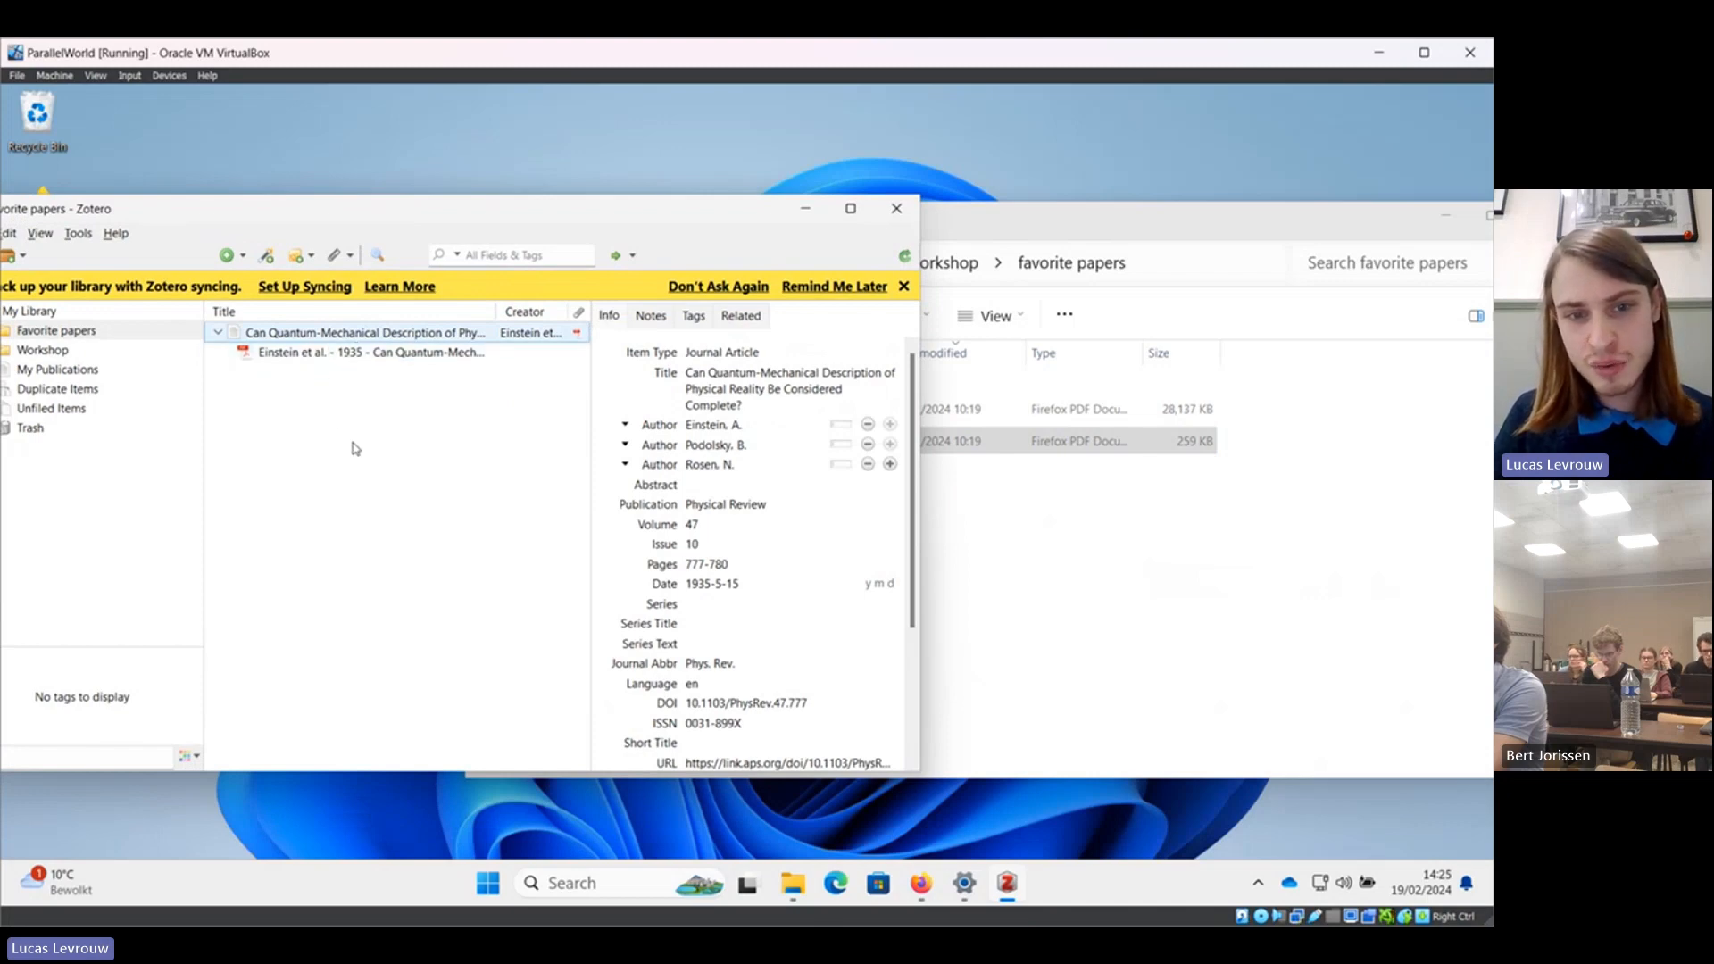
scroll(772, 503, "down", 4)
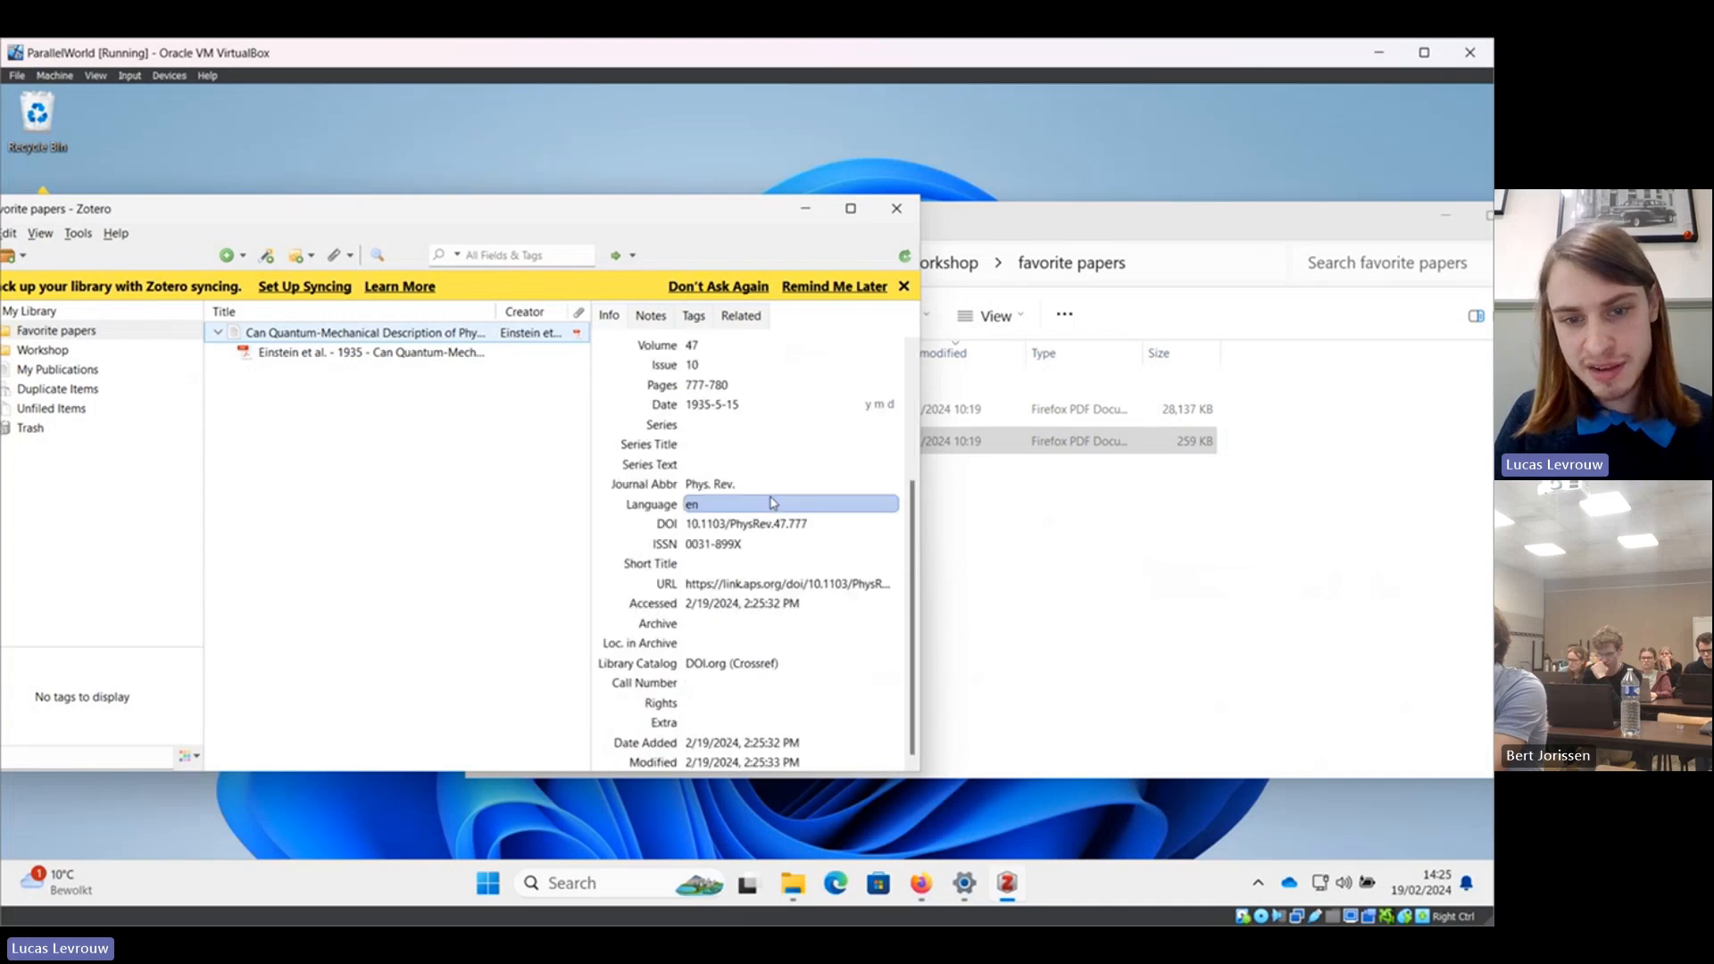
scroll(772, 502, "up", 4)
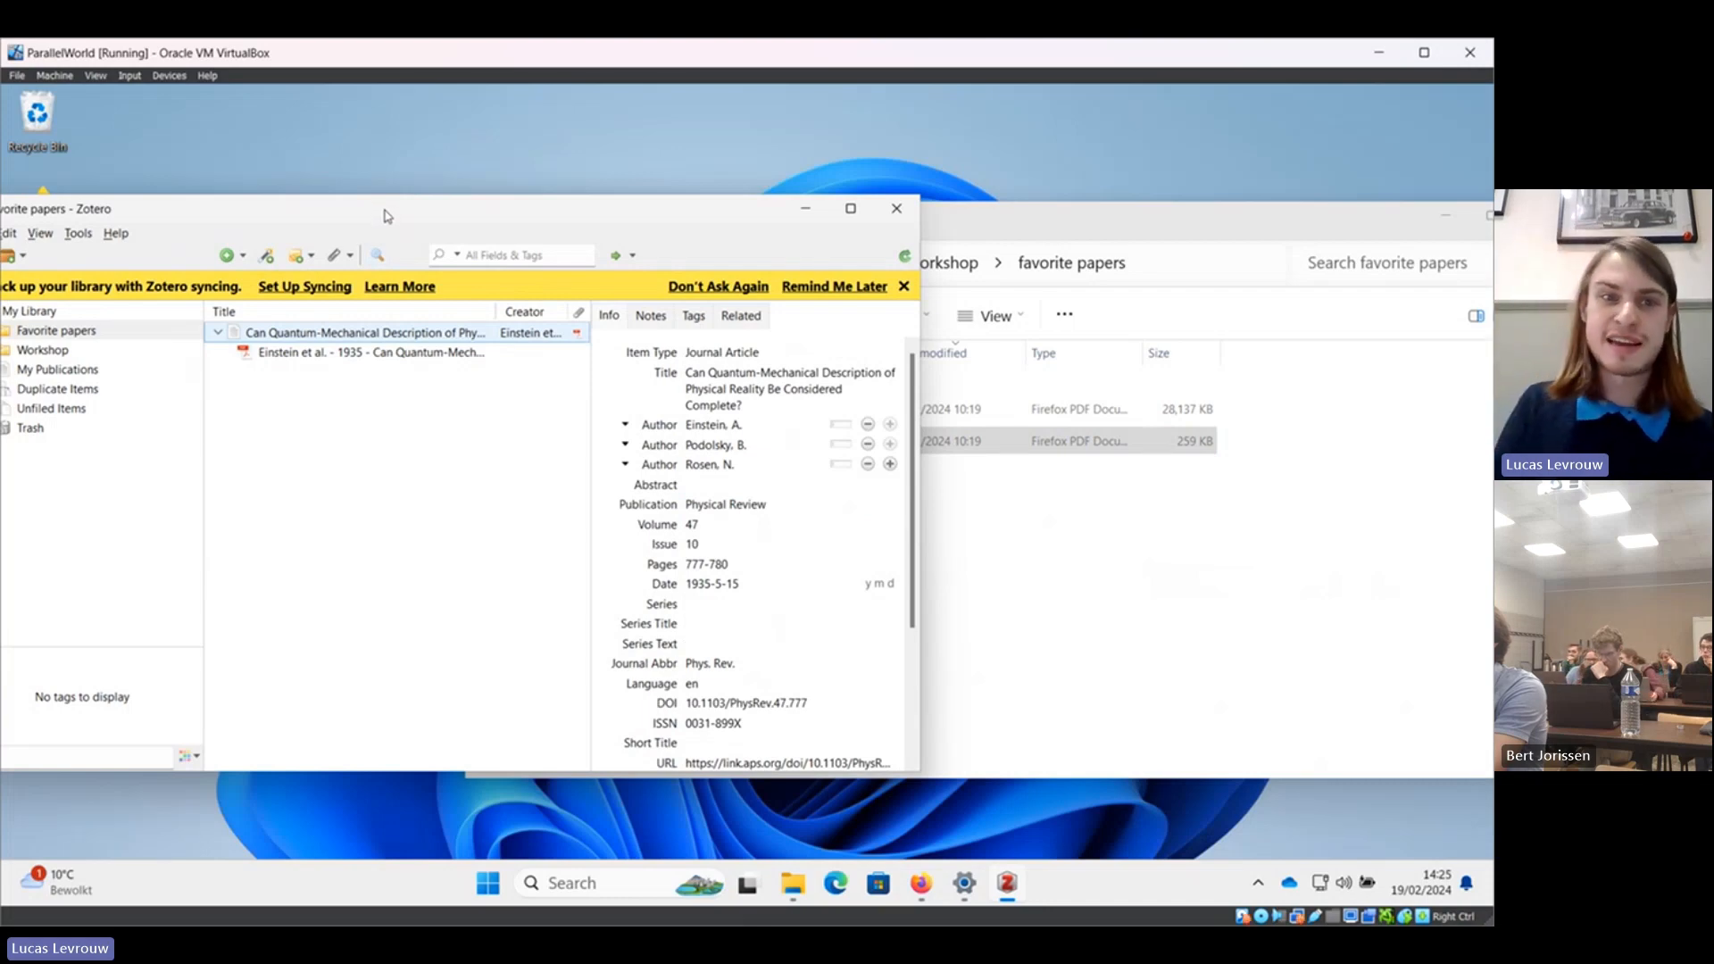
Add dirac.pdf from the favorite papers folder to the Favorite papers collection, then minimize File Explorer.
left_click_drag(387, 215, 510, 223)
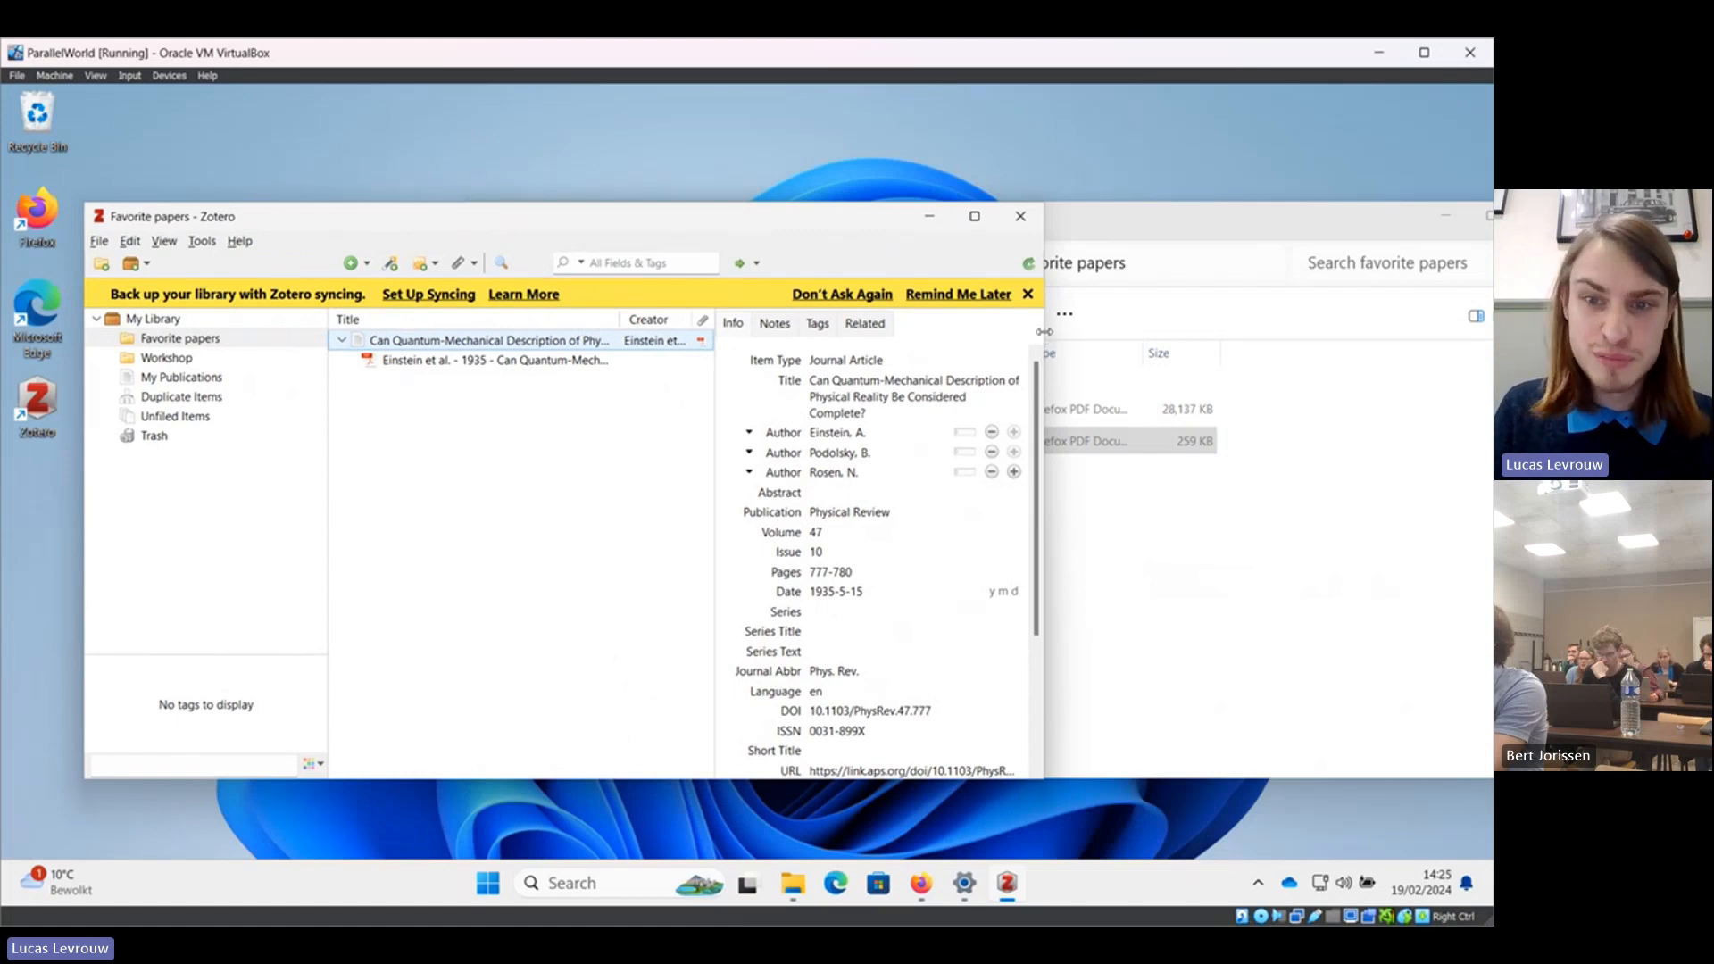
left_click_drag(1044, 331, 992, 332)
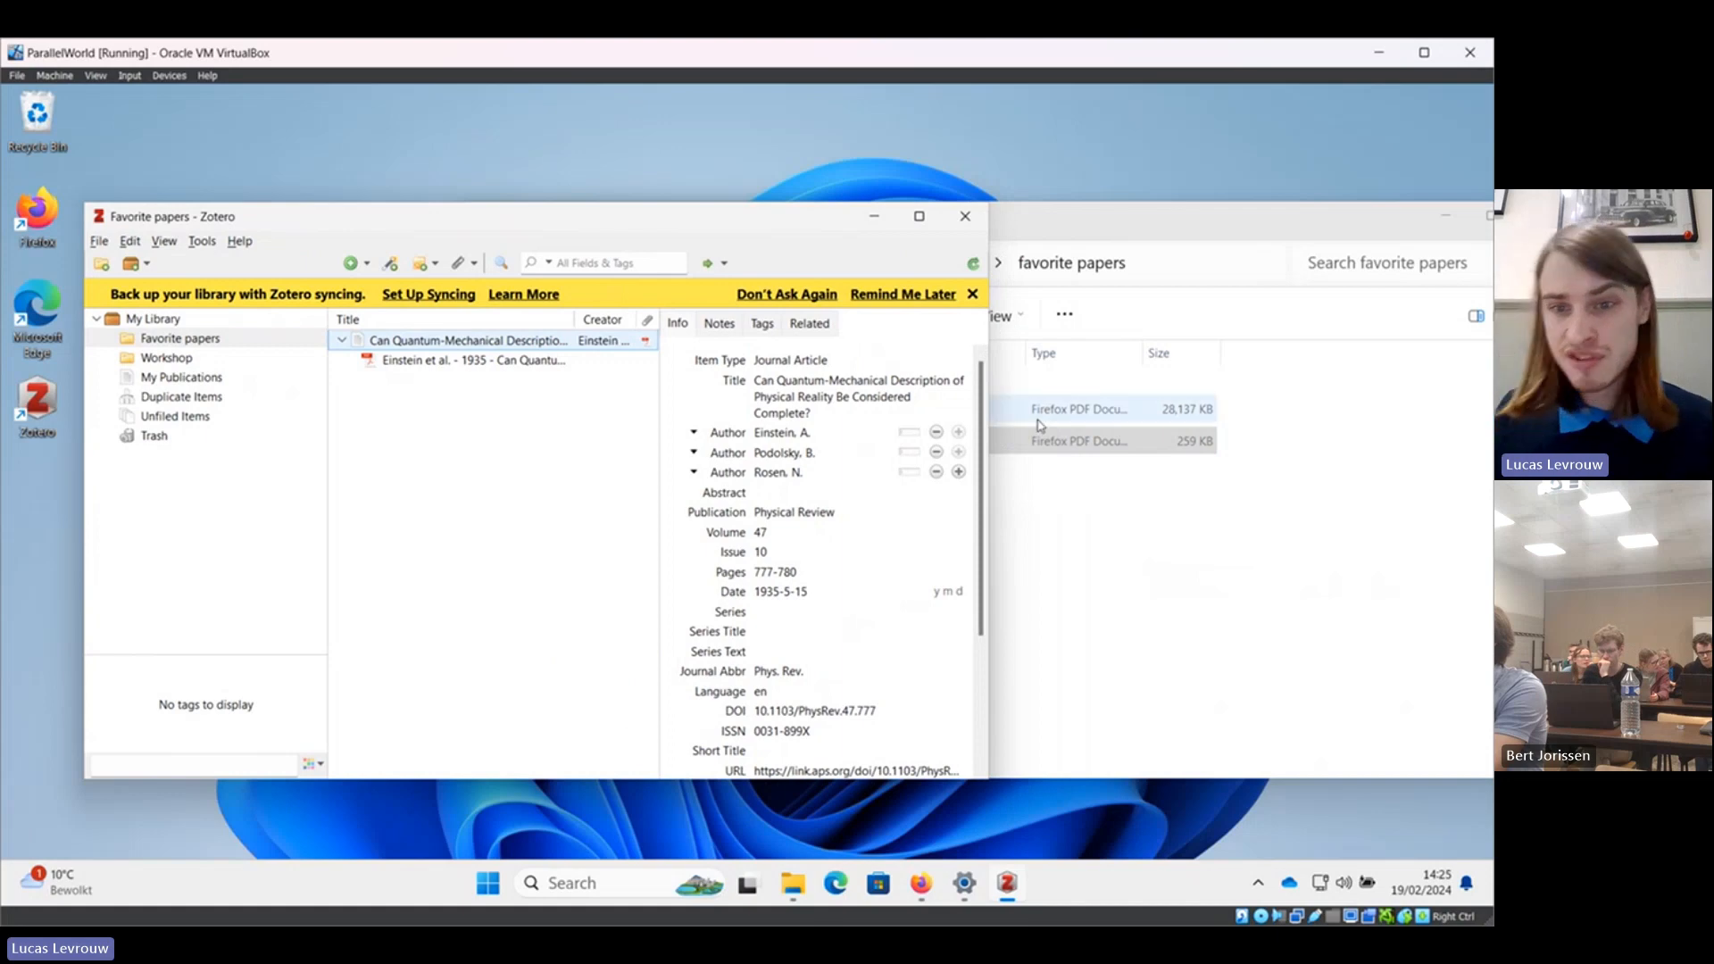
left_click(1097, 537)
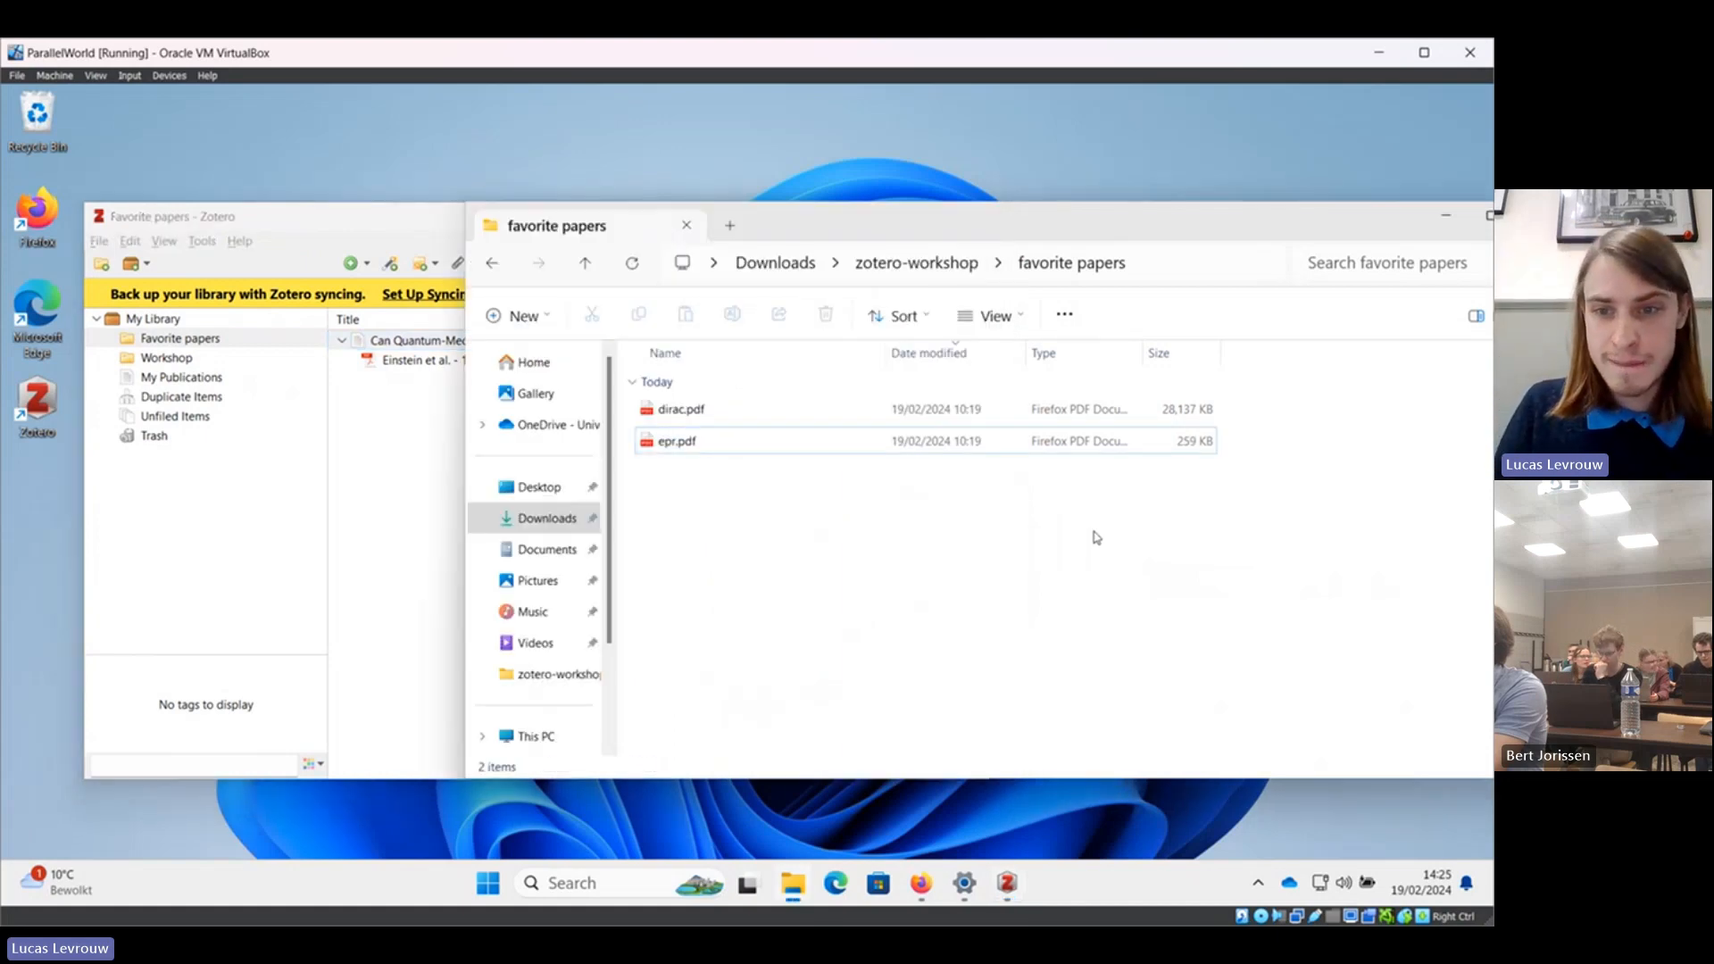
left_click(873, 447)
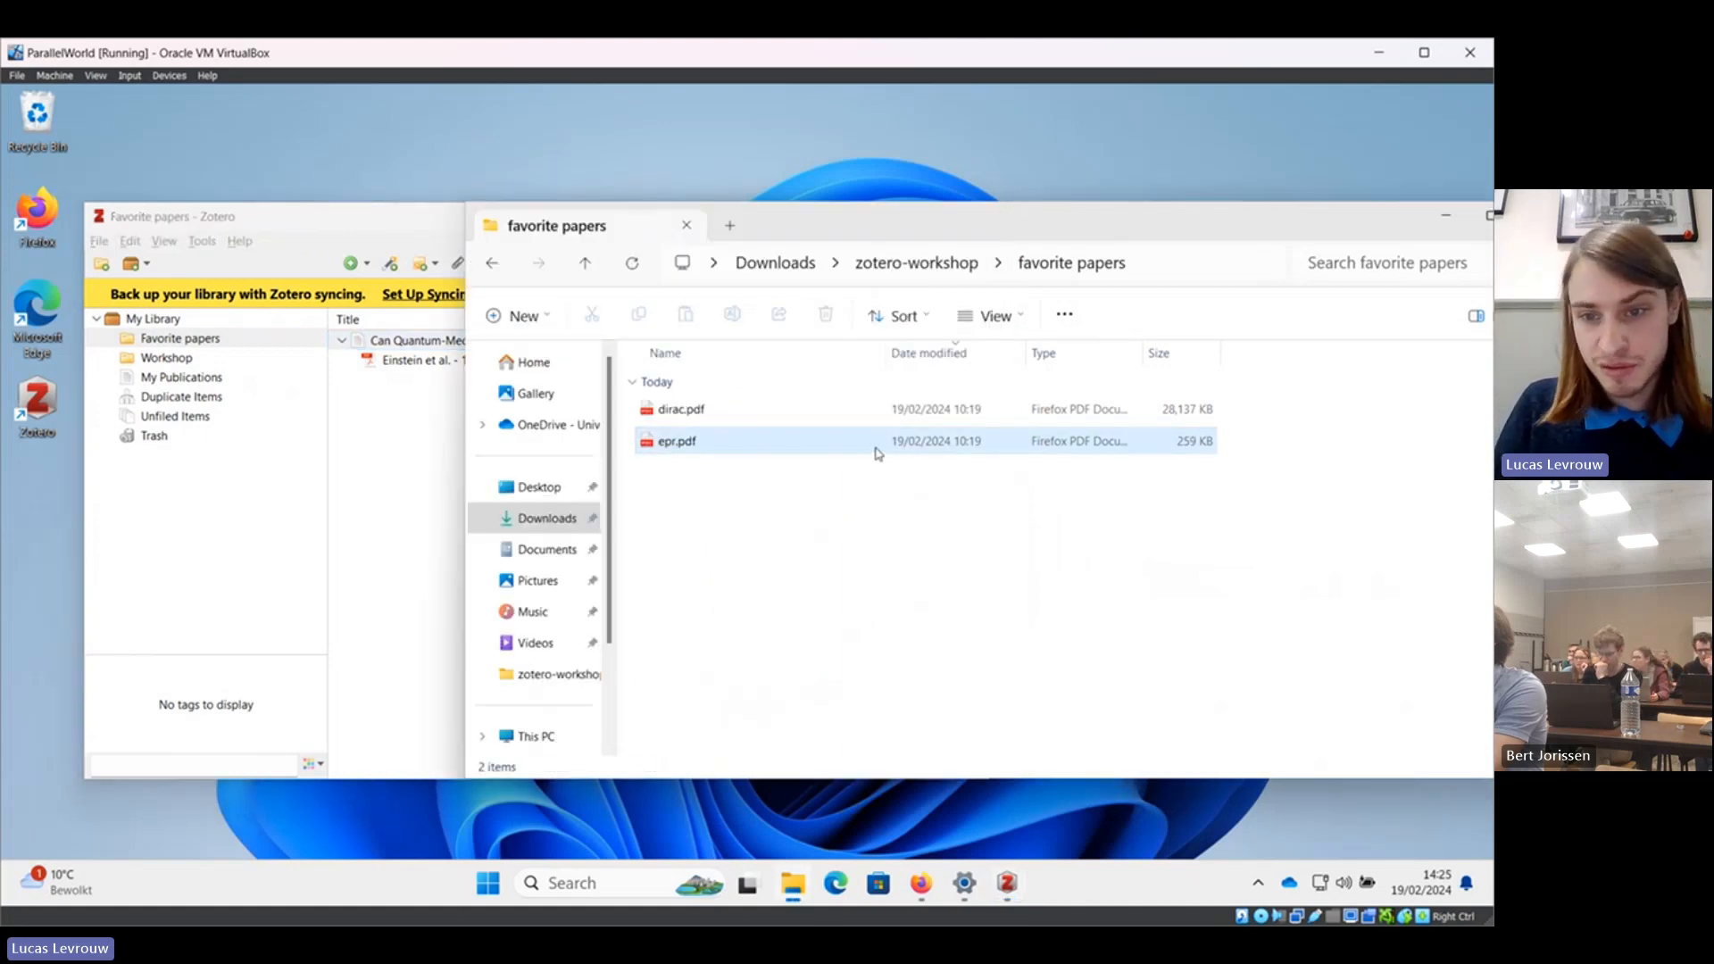
left_click(852, 411)
left_click_drag(855, 413, 379, 494)
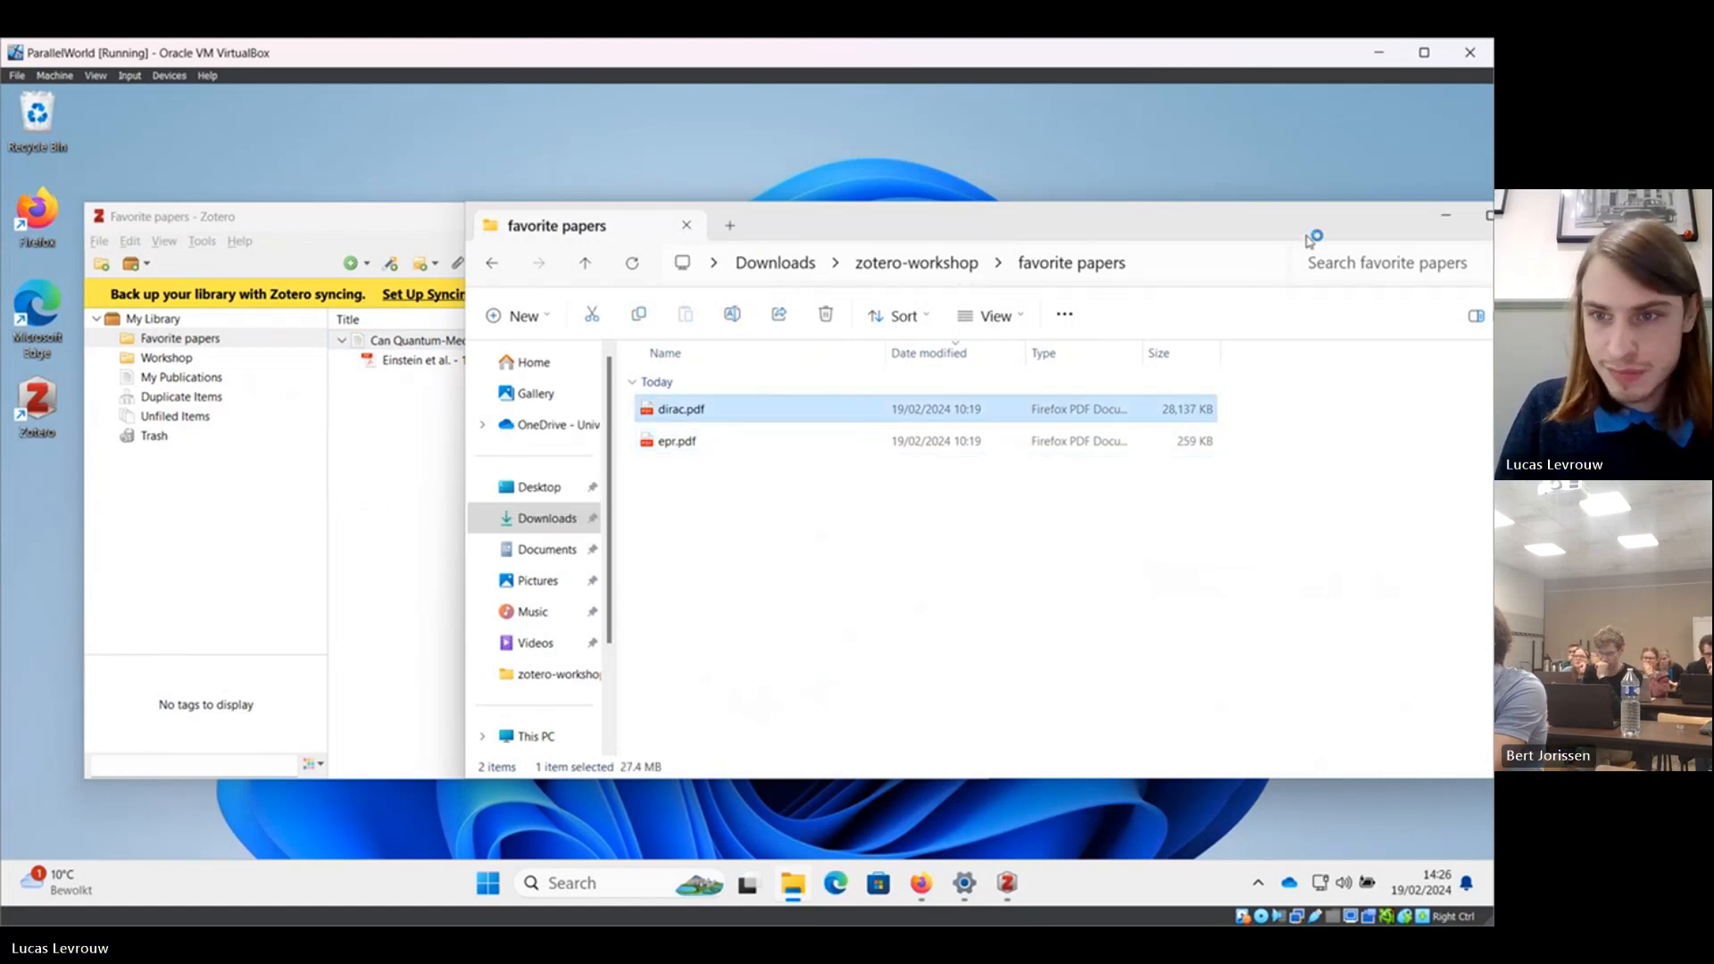
left_click_drag(1300, 227, 1136, 480)
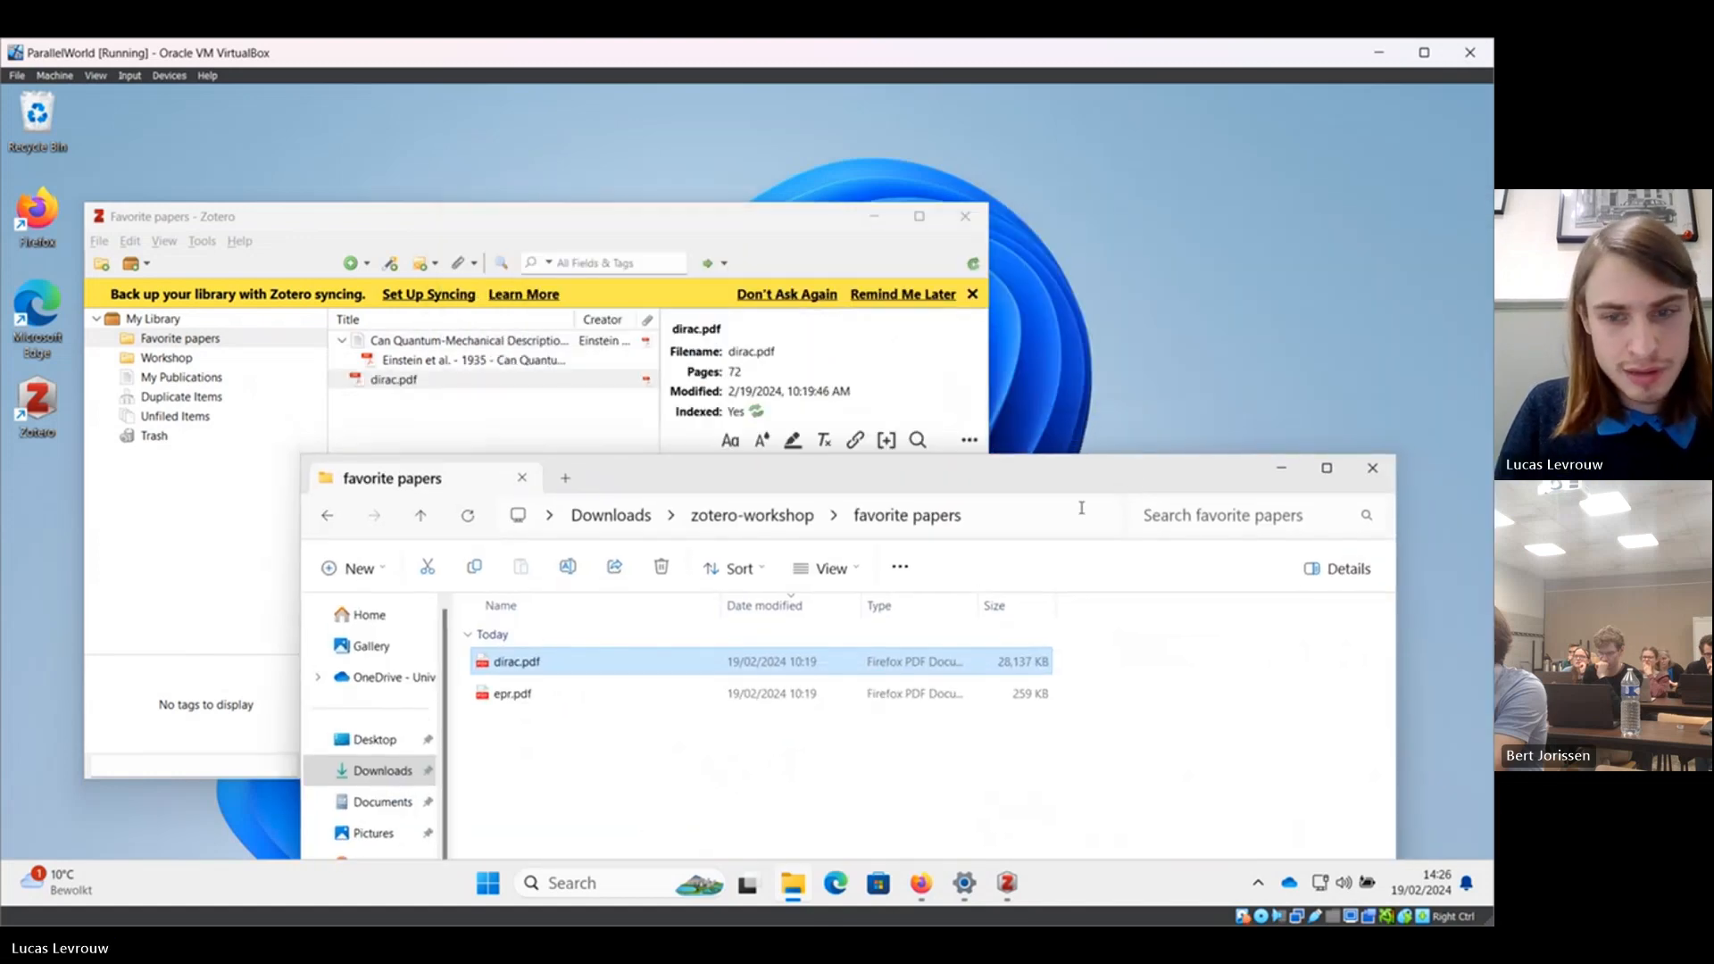
left_click(1290, 476)
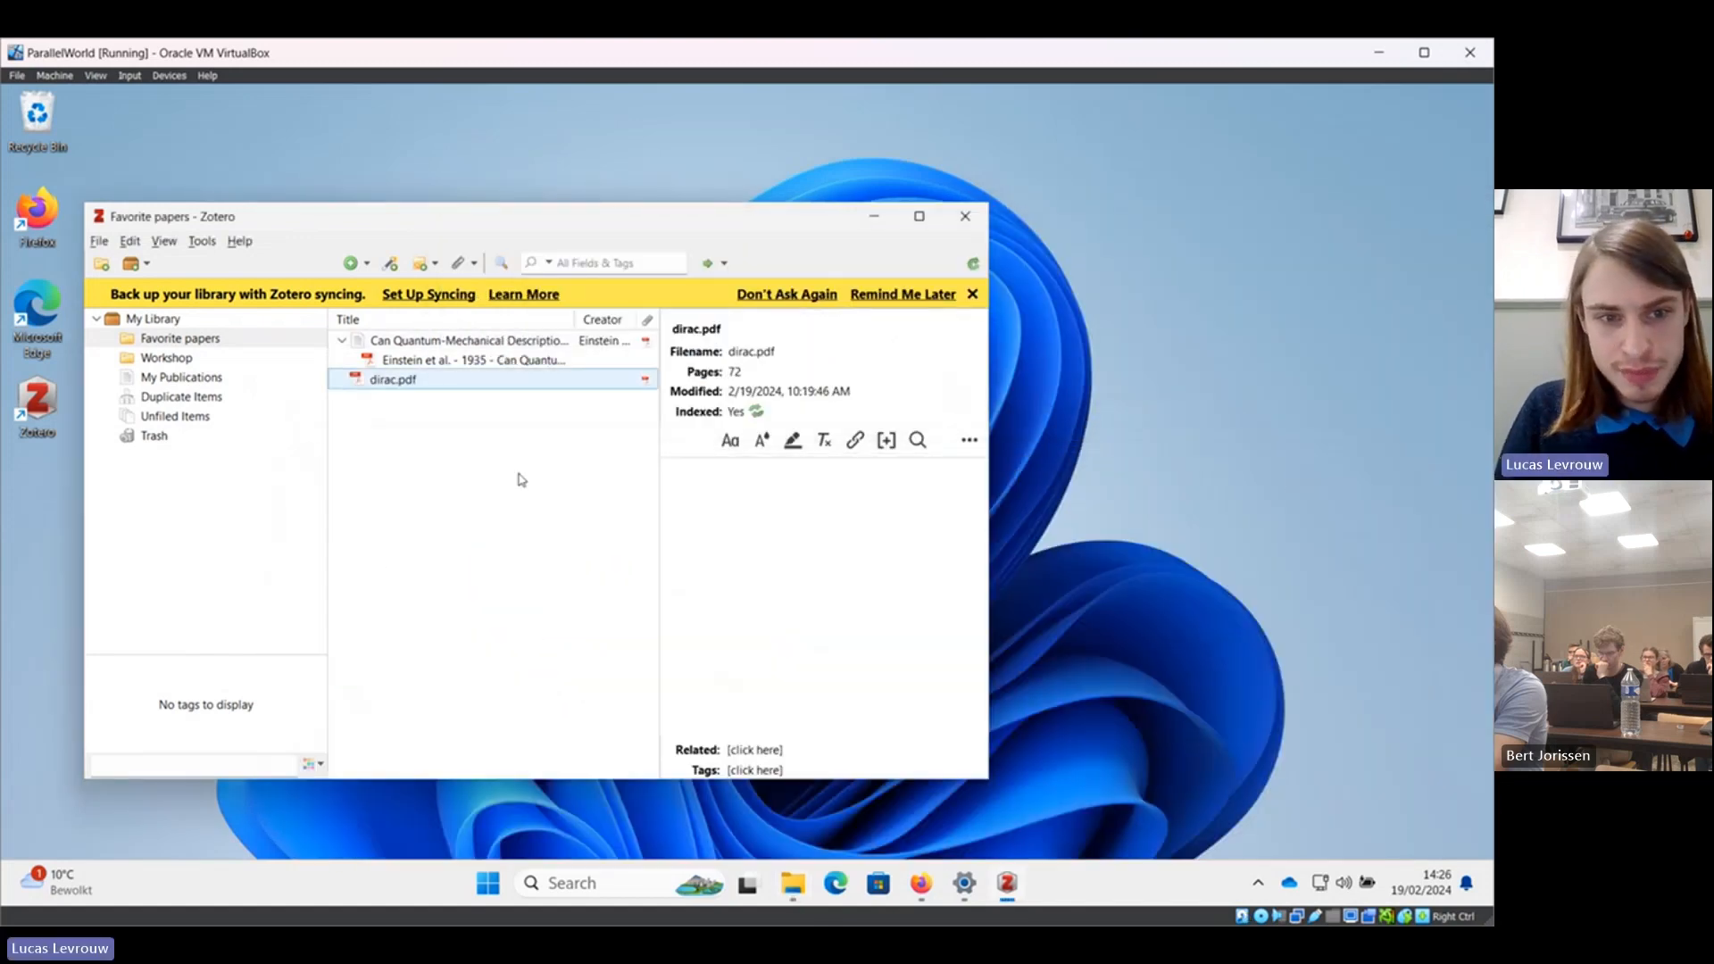
Open dirac.pdf, examine its title page for the title, author and document type, and return to the Favorite papers collection.
double_click(395, 380)
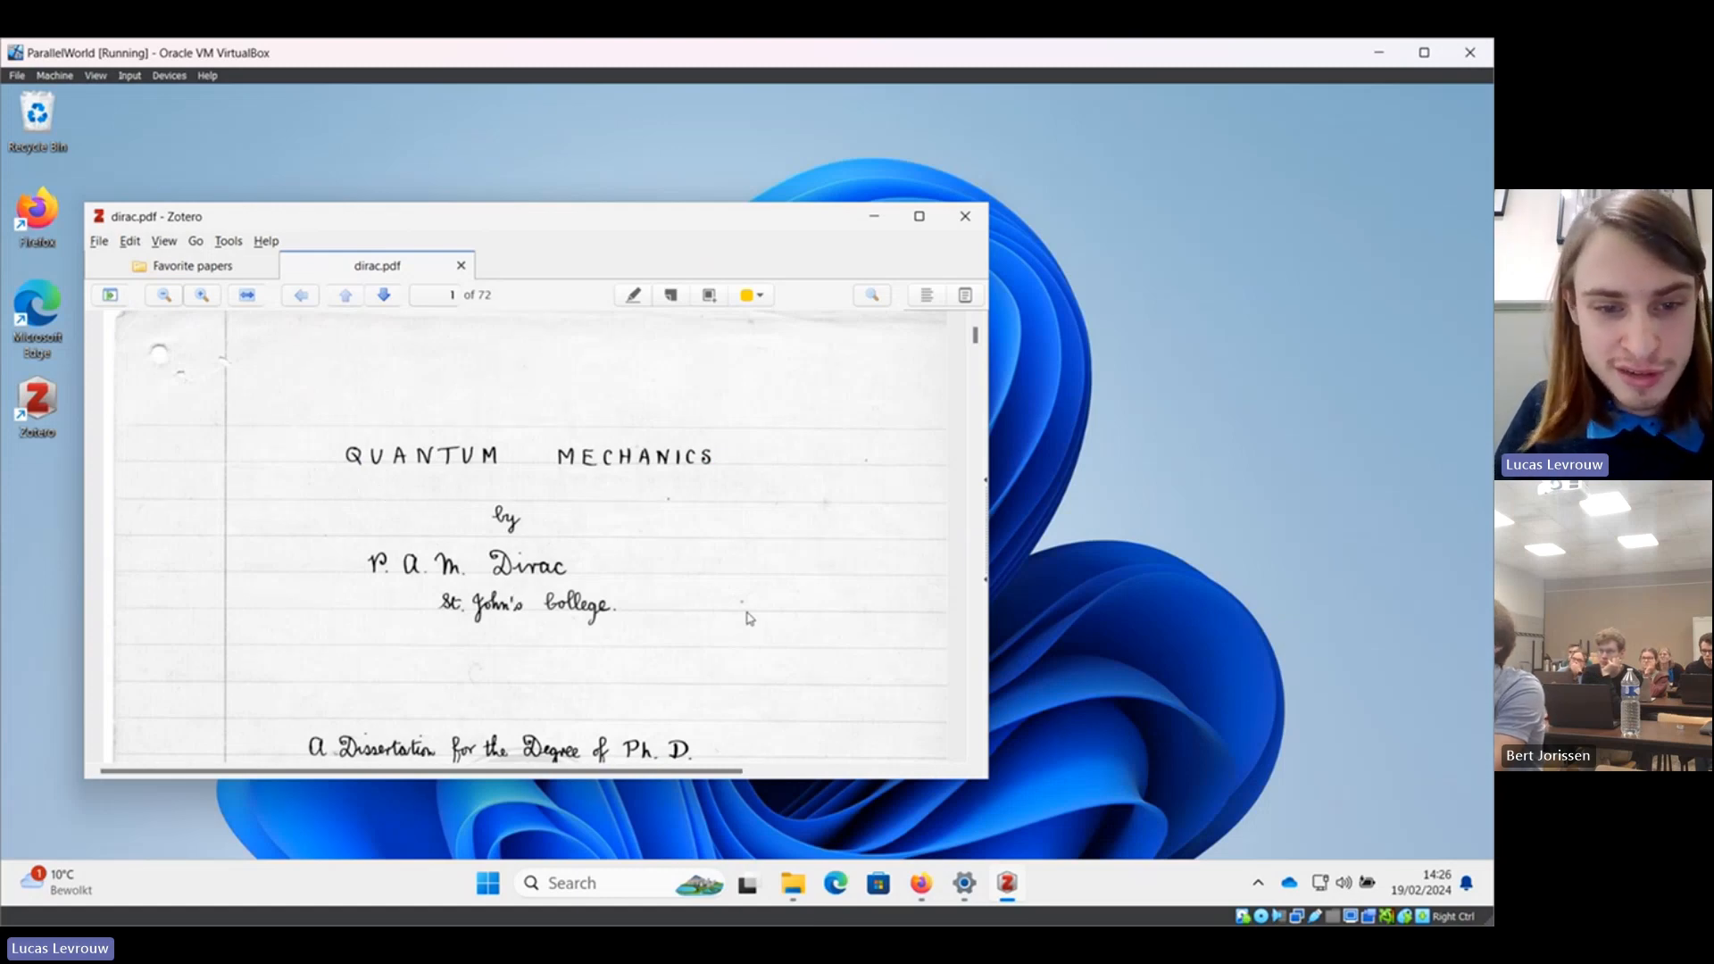
scroll(748, 618, "down", 3)
scroll(748, 618, "up", 3)
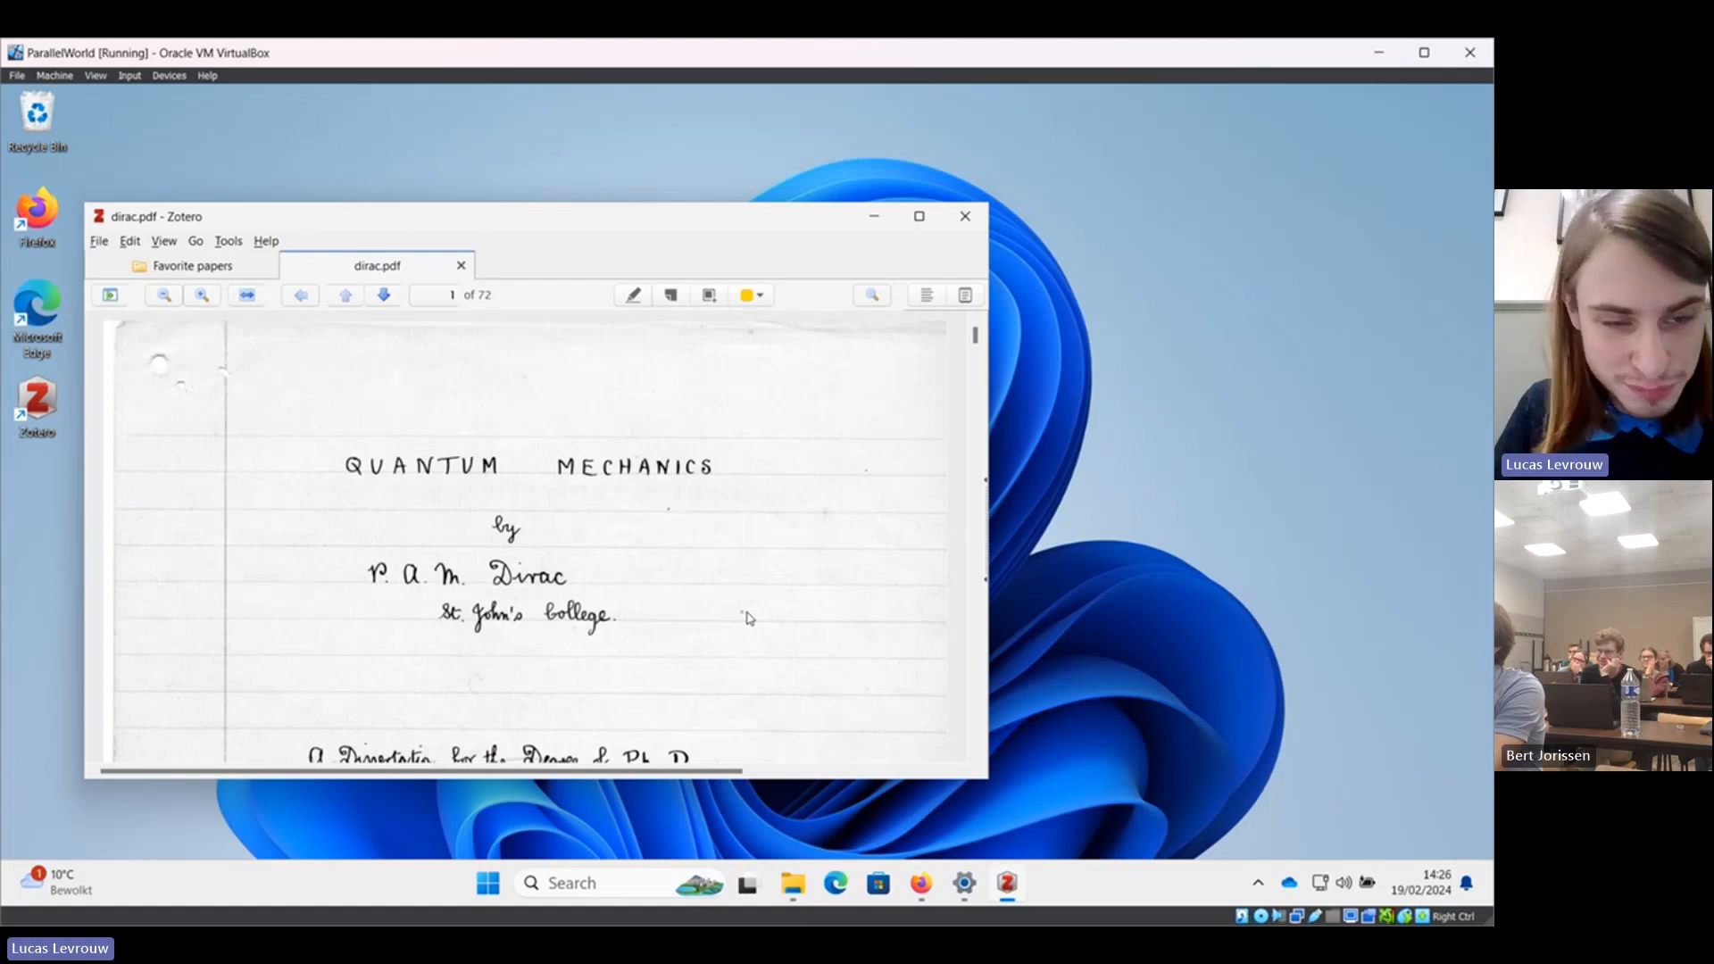
scroll(748, 617, "down", 3)
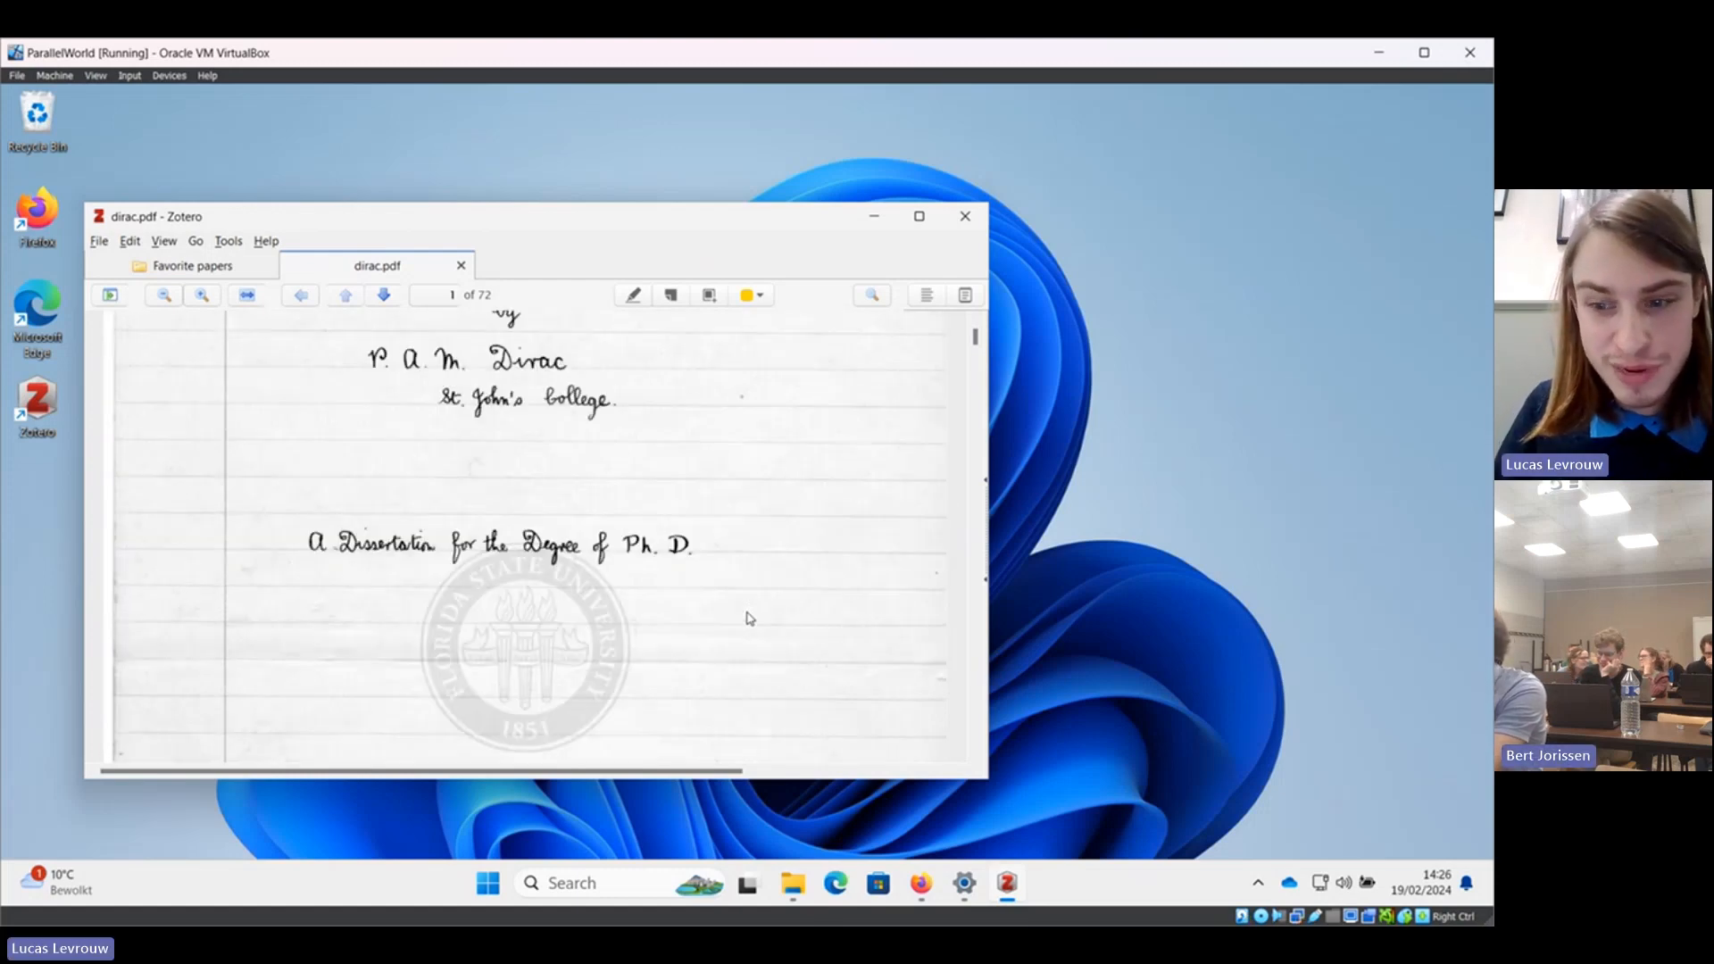
scroll(748, 618, "up", 3)
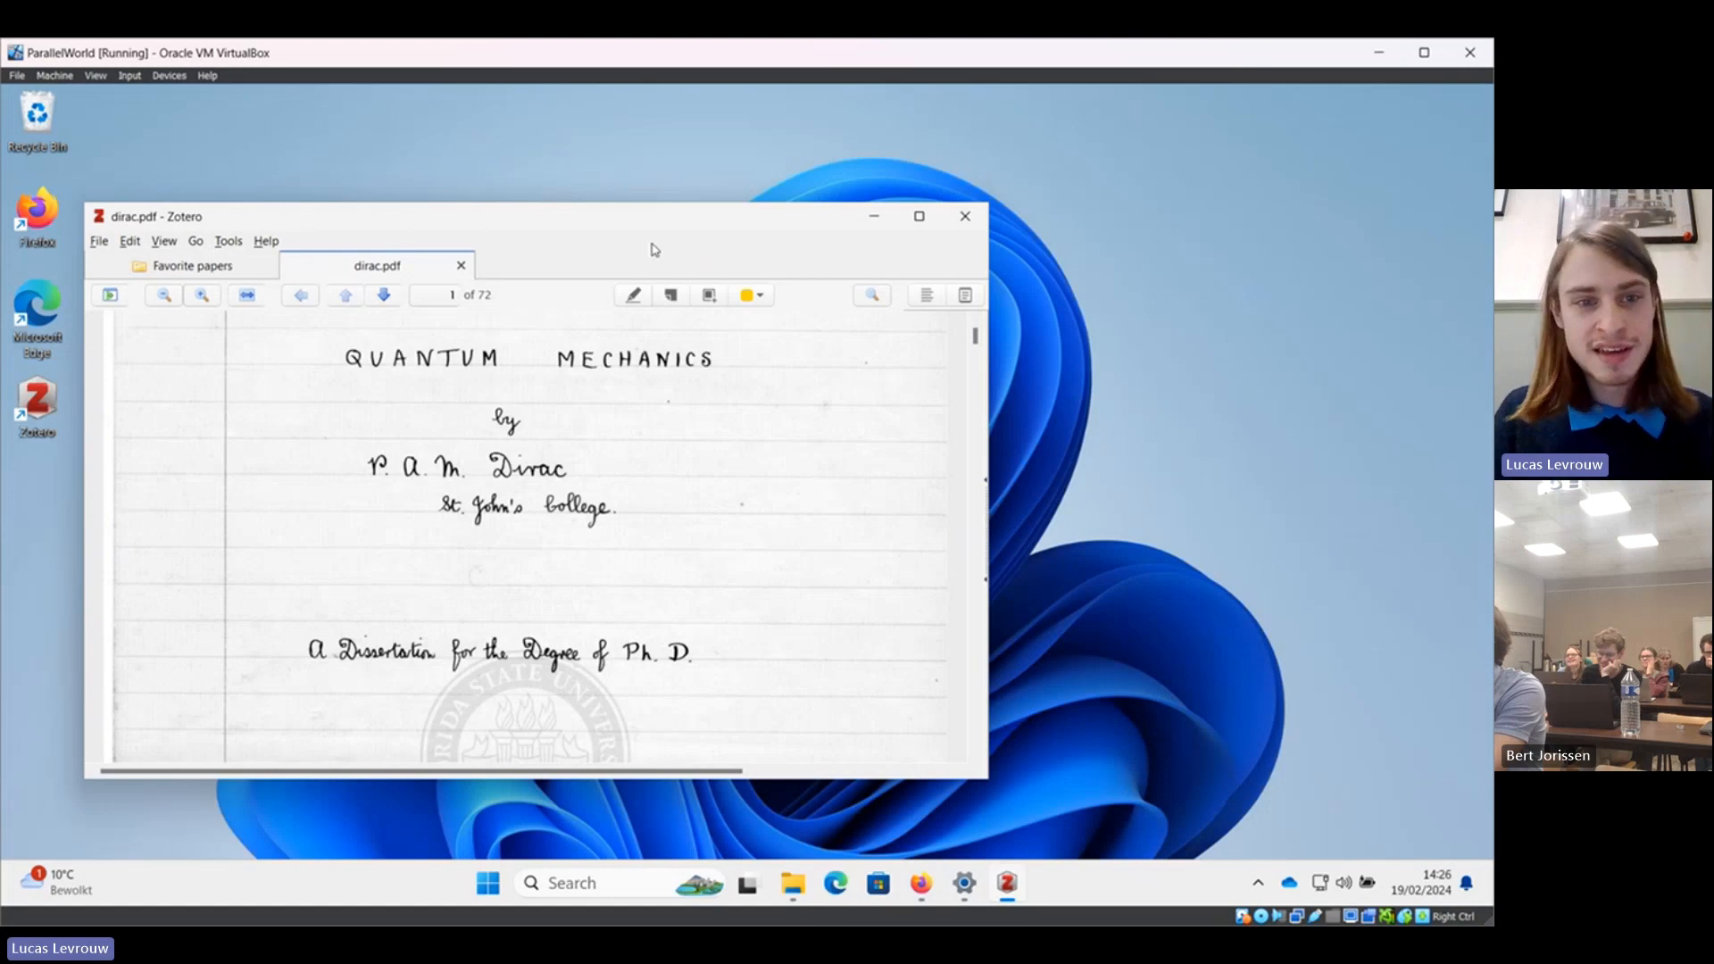
left_click_drag(575, 269, 694, 260)
left_click(294, 259)
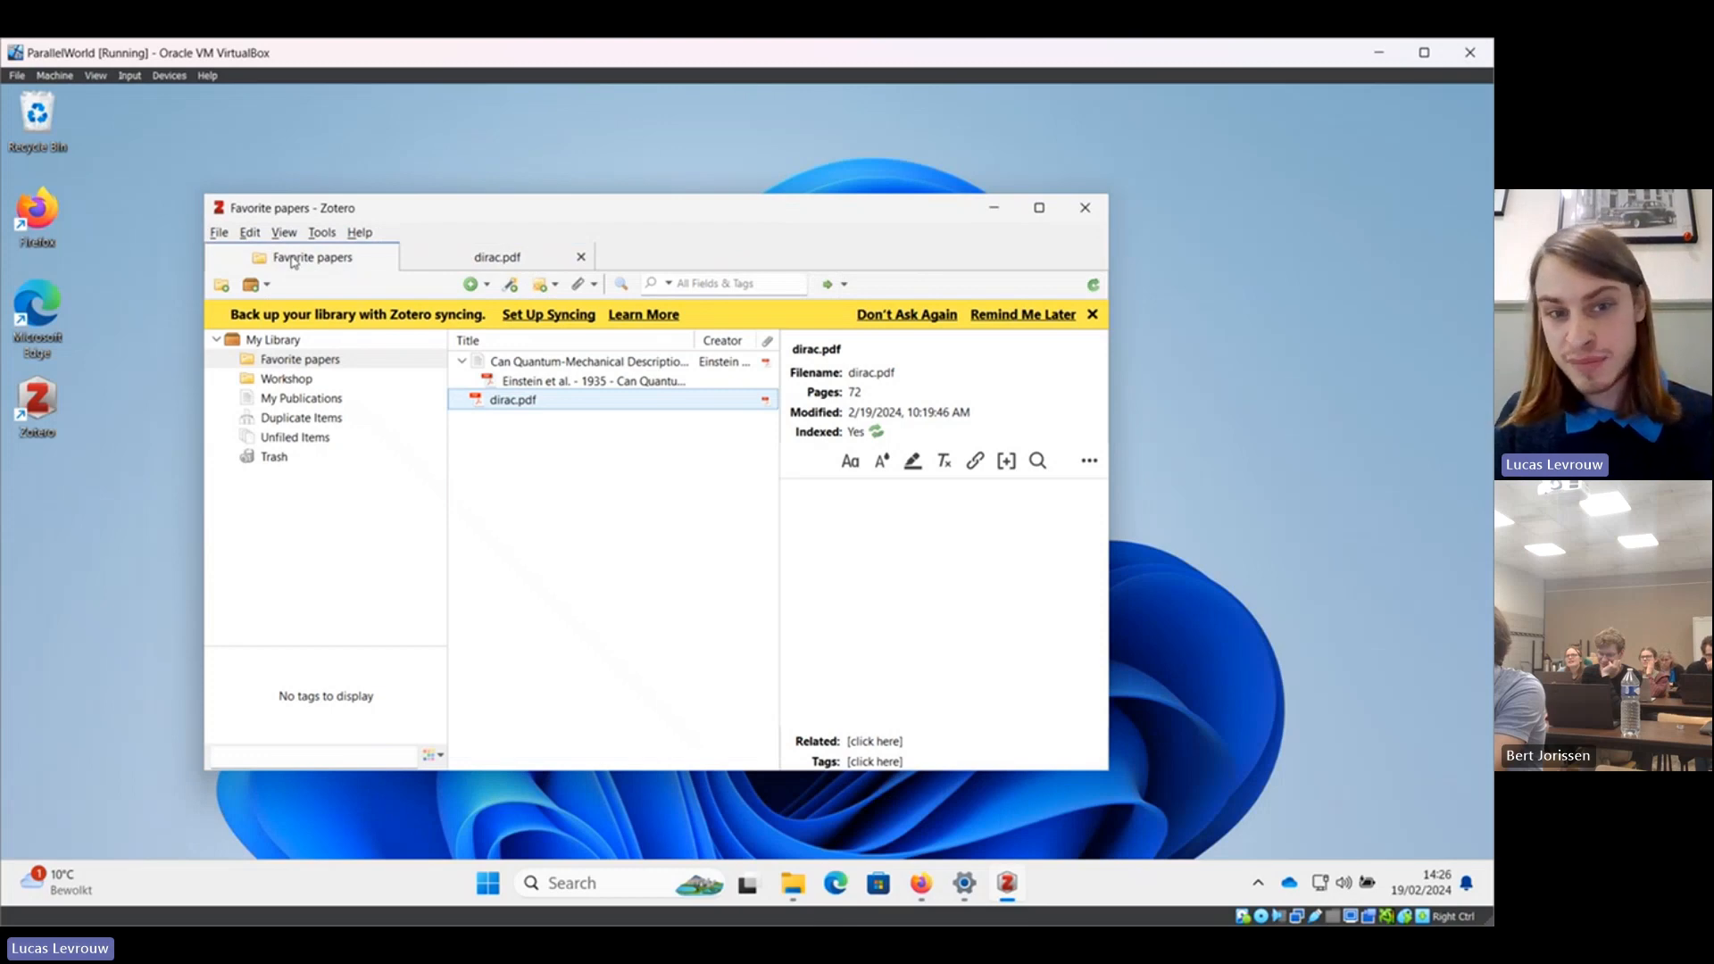
Create a Thesis item in Favorite papers with the title "Quantum Mechanics" and the author Dirac, Paul.
left_click(487, 285)
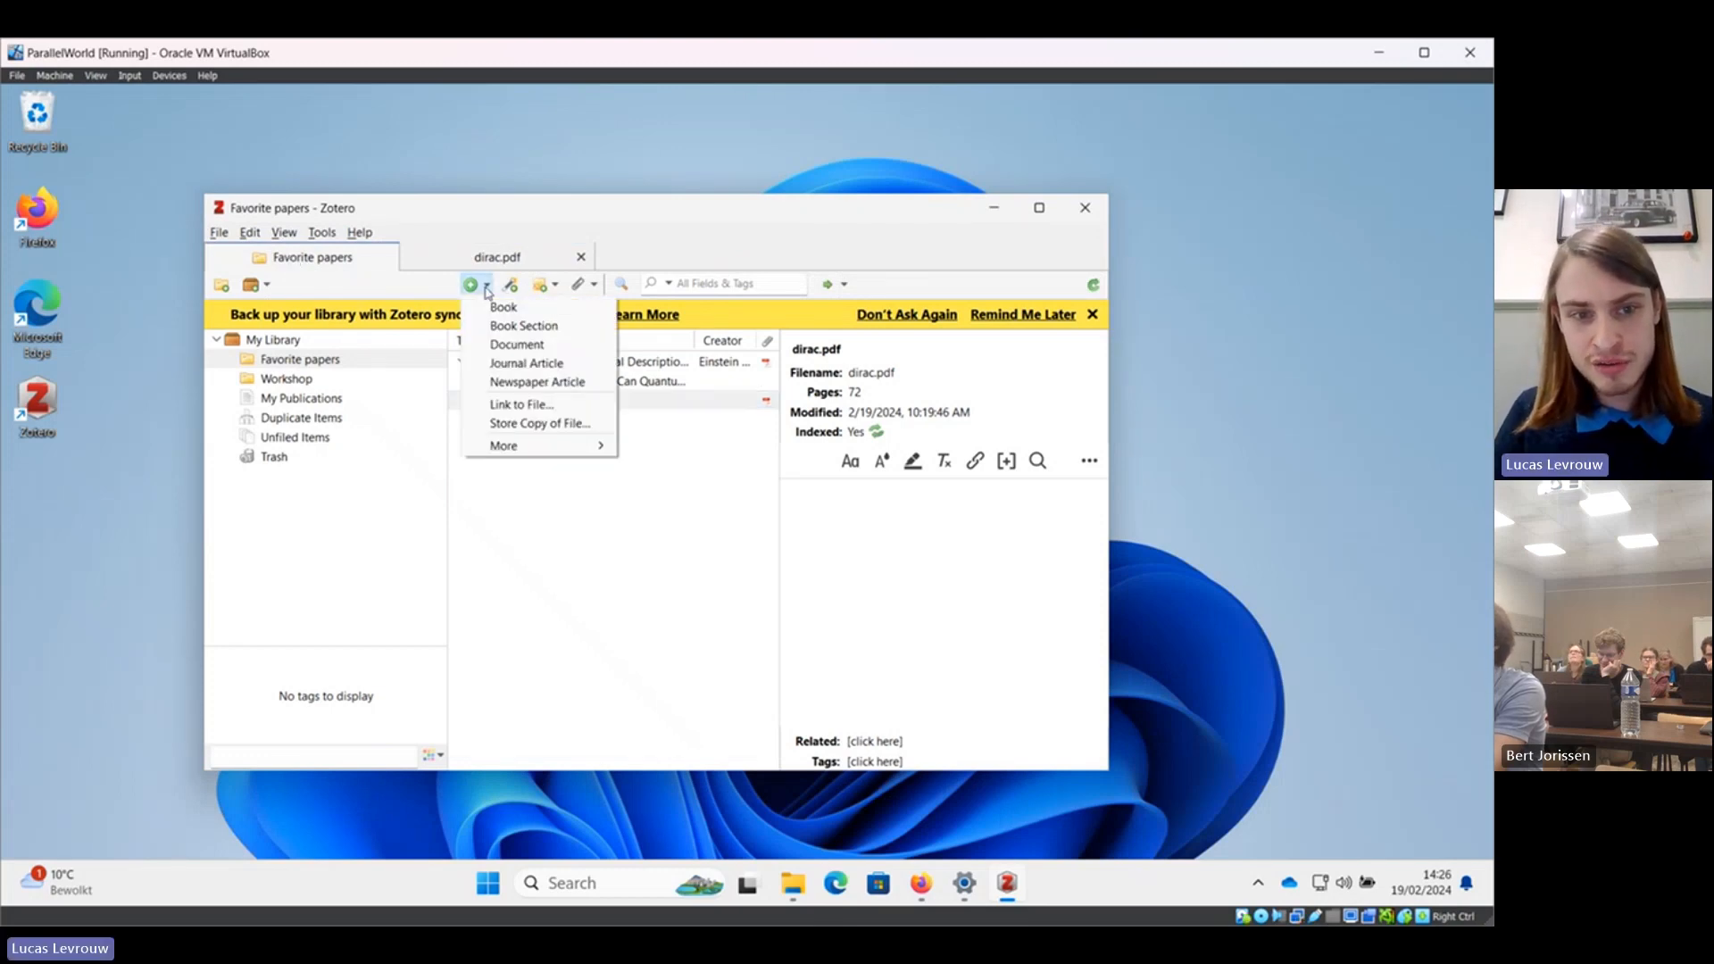
mouse_move(529, 449)
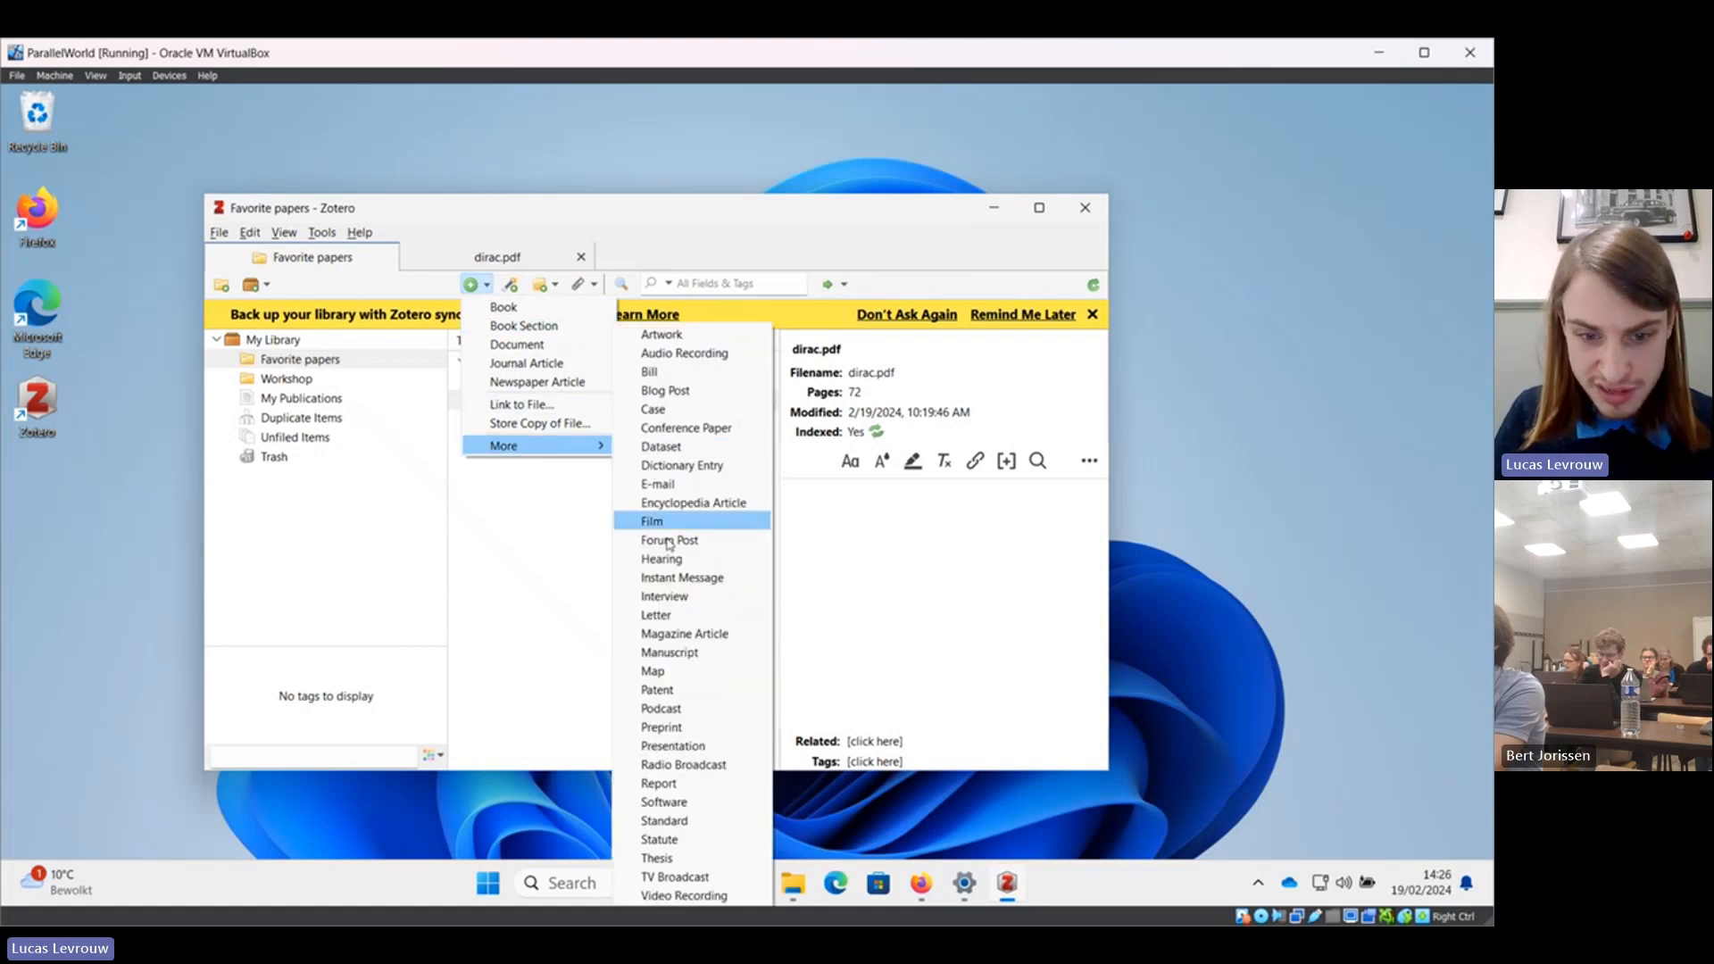
left_click(684, 858)
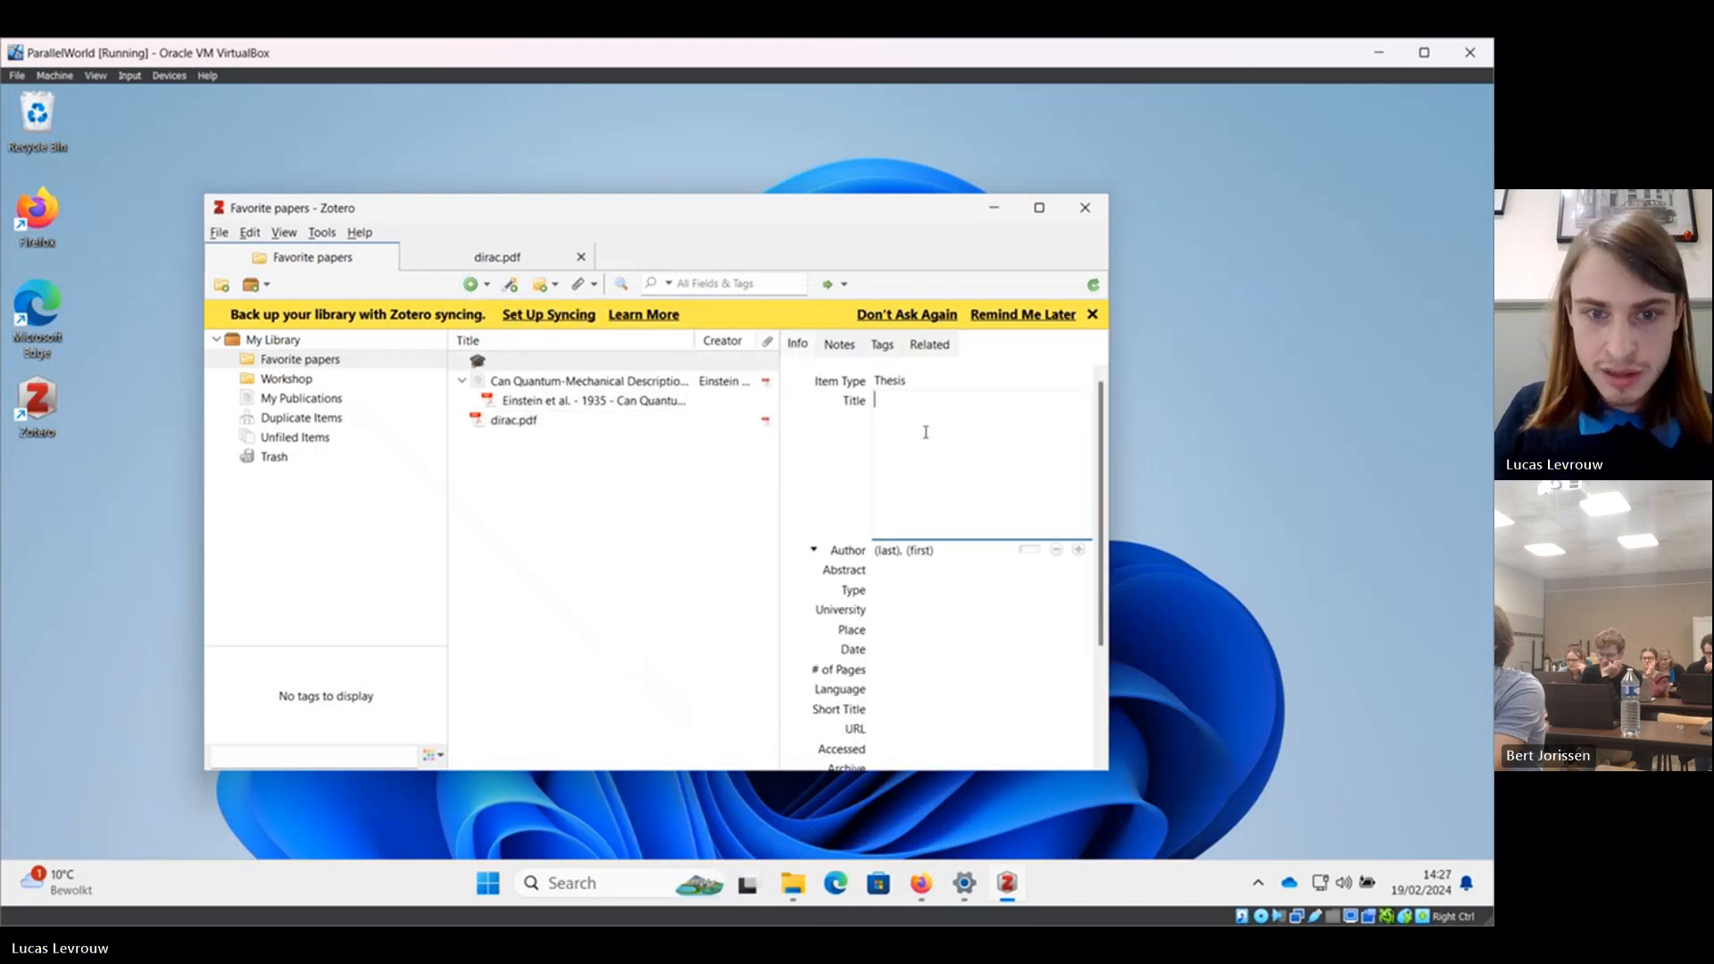
type("Quantum Mechanics")
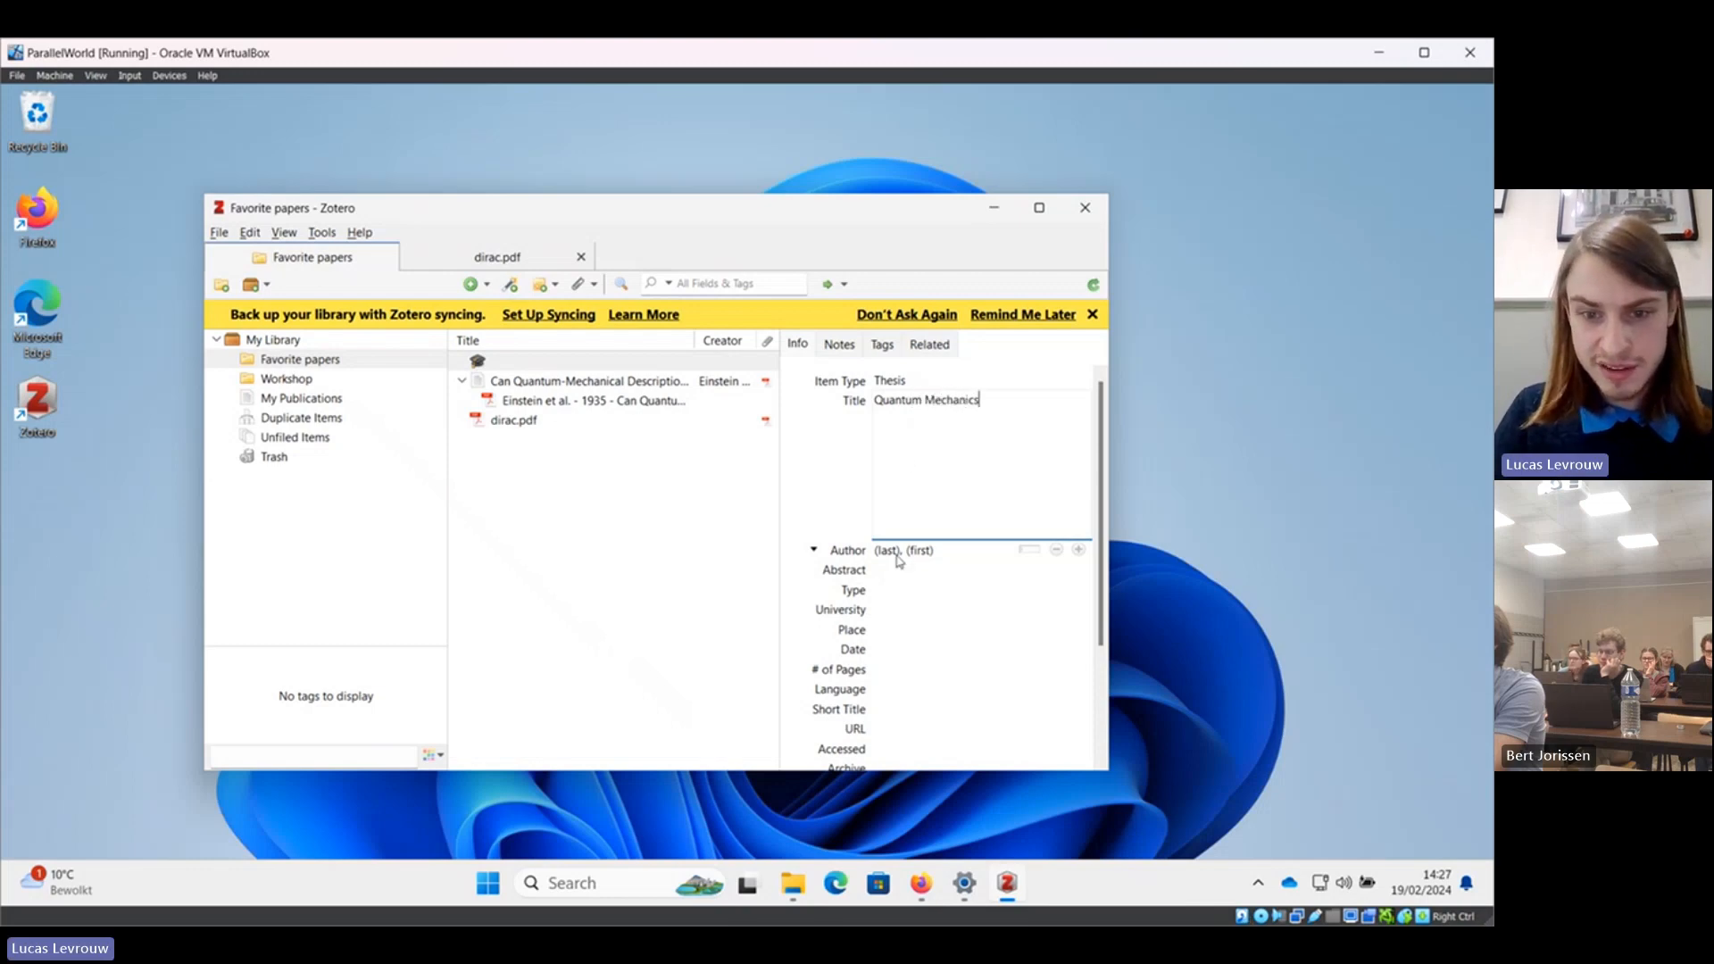
left_click(896, 554)
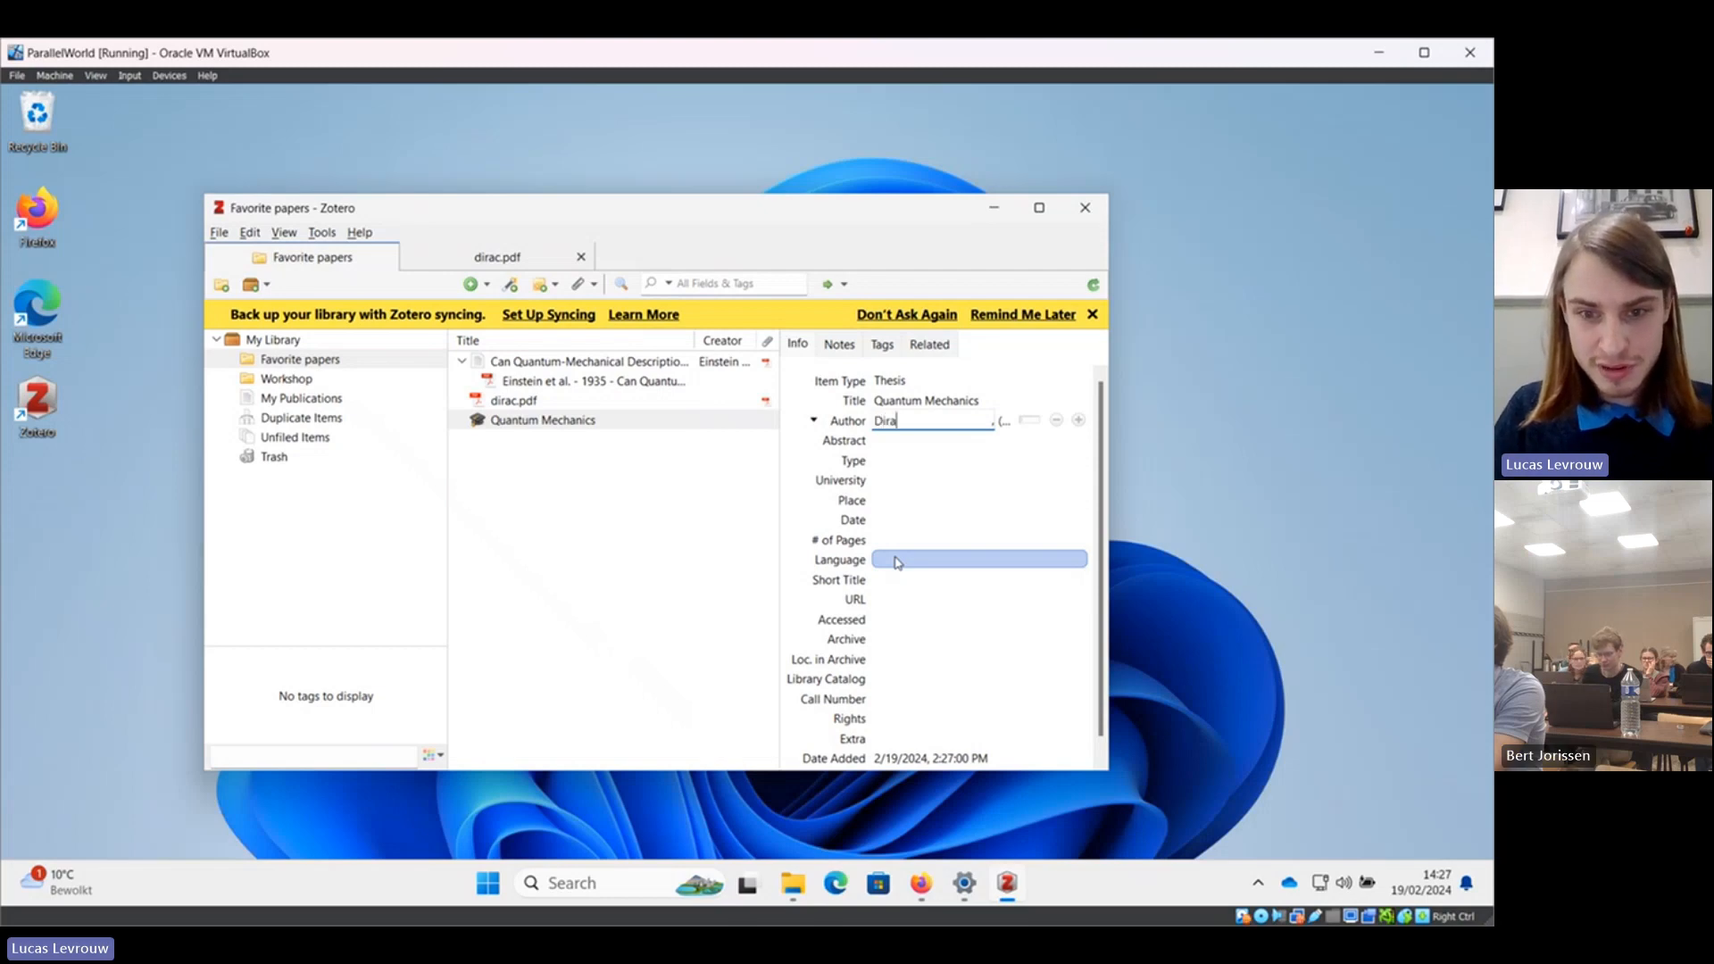
type("Dirac")
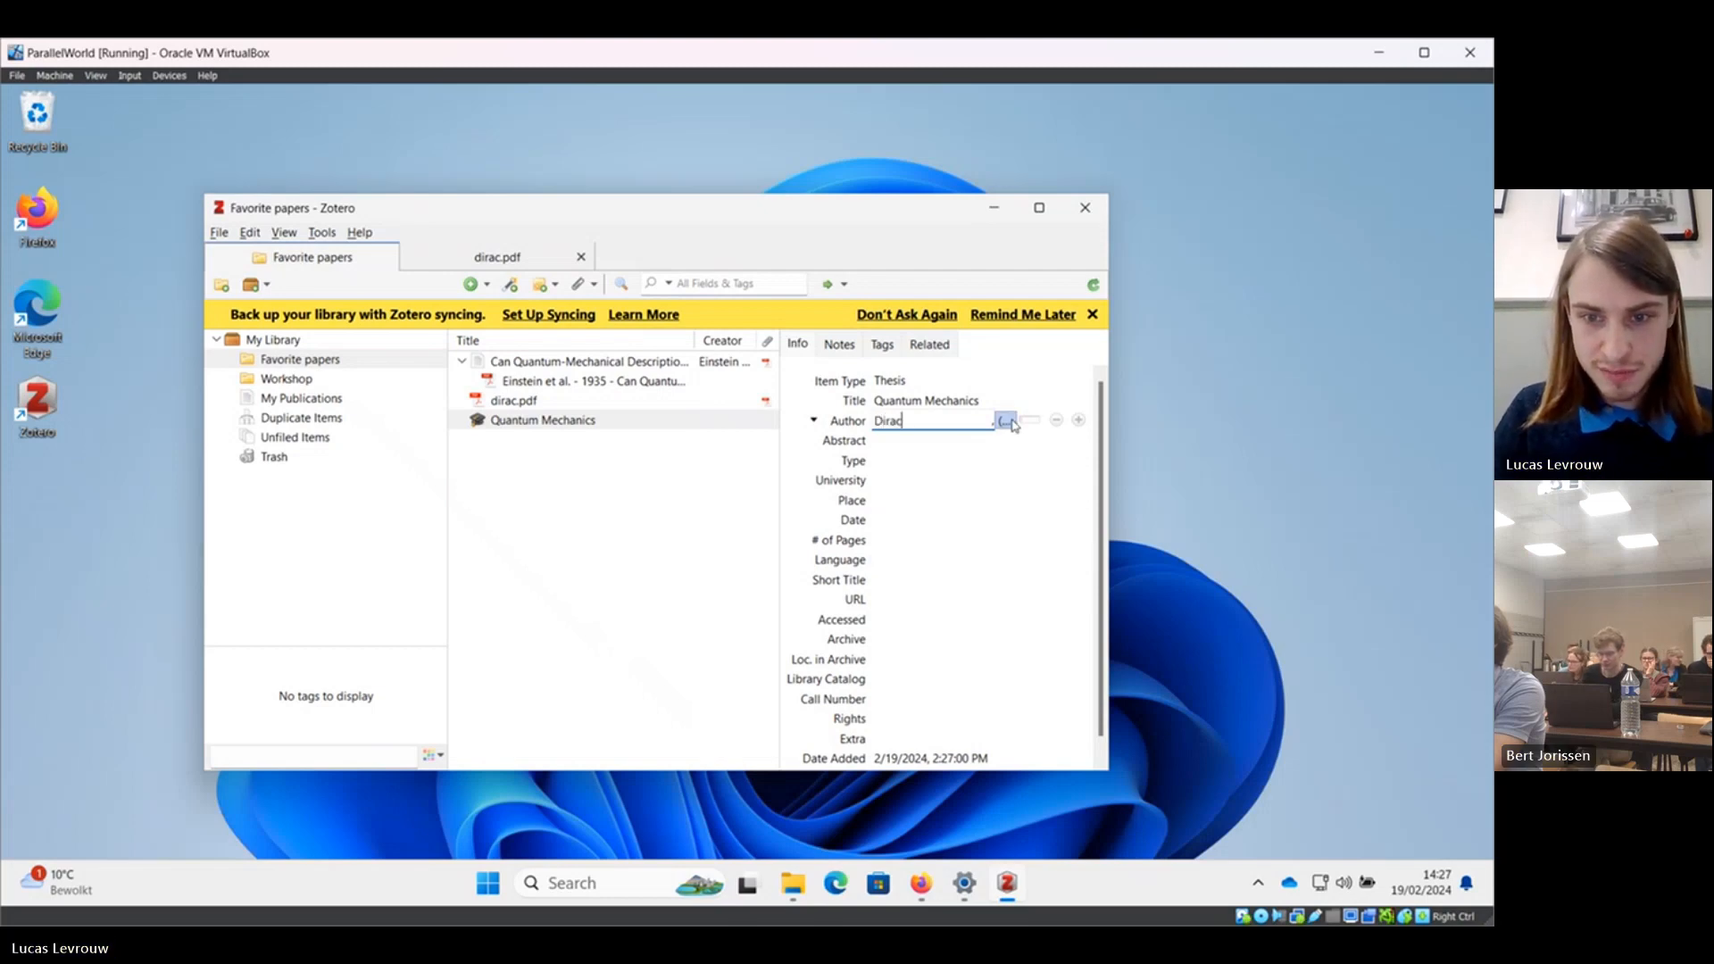
left_click(1008, 420)
type("Pa")
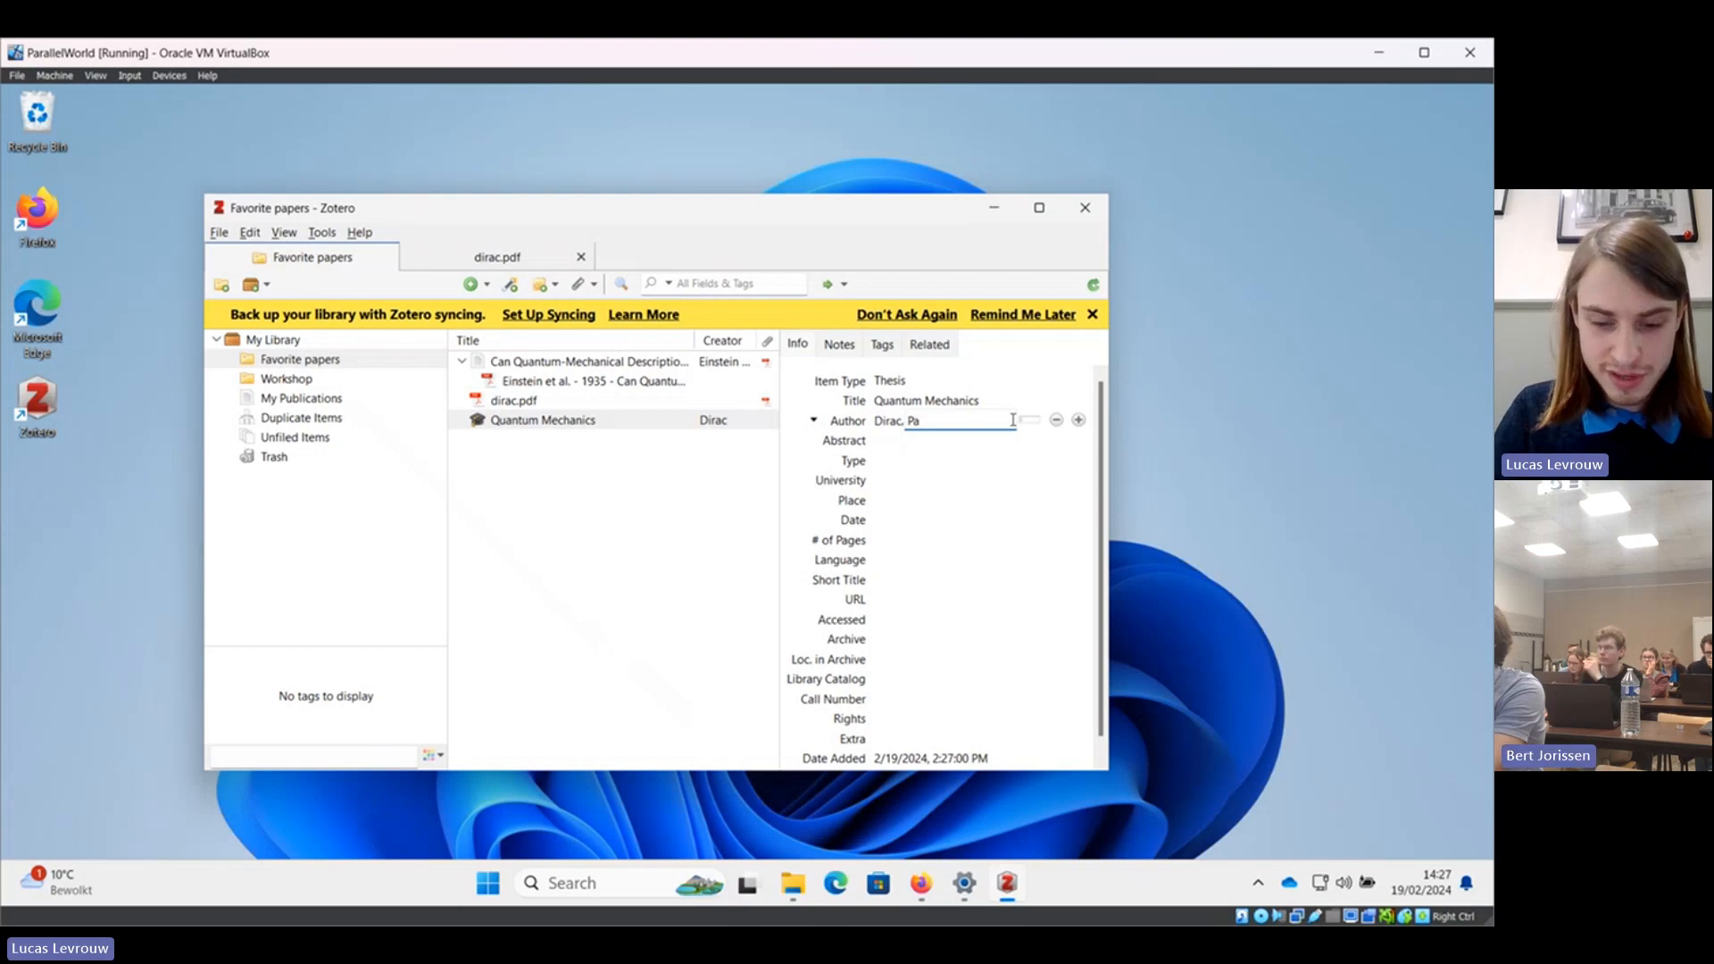
type("ul")
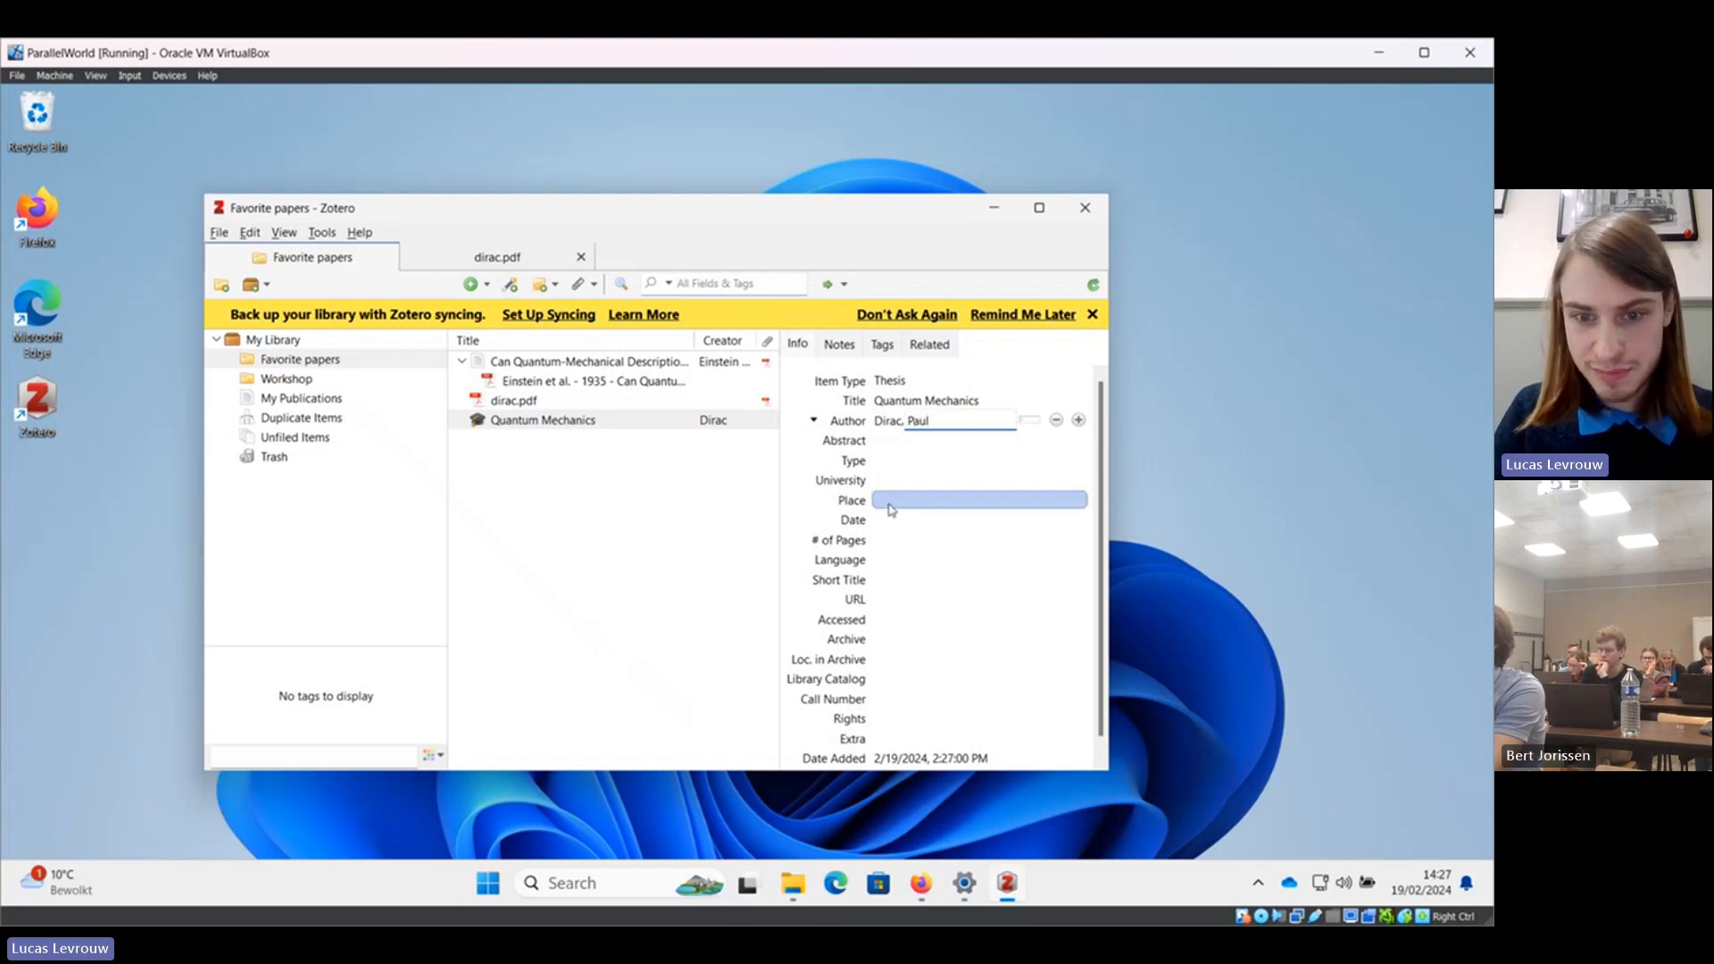
scroll(891, 509, "down", 1)
scroll(891, 510, "up", 1)
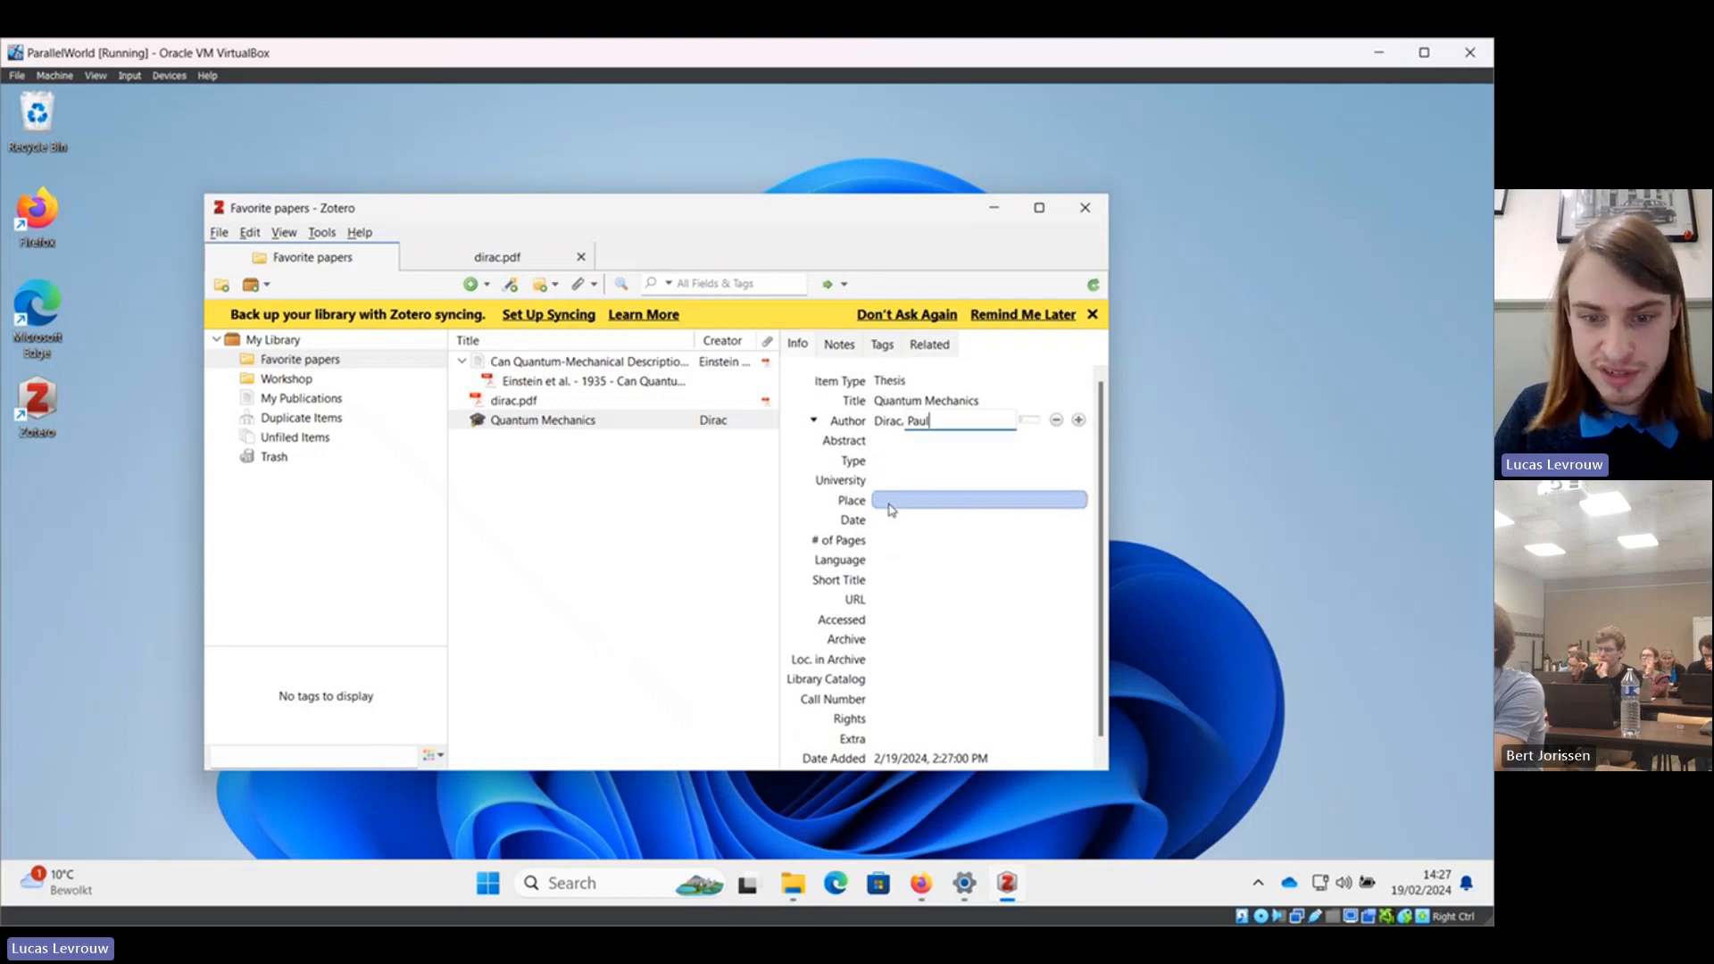
left_click(598, 582)
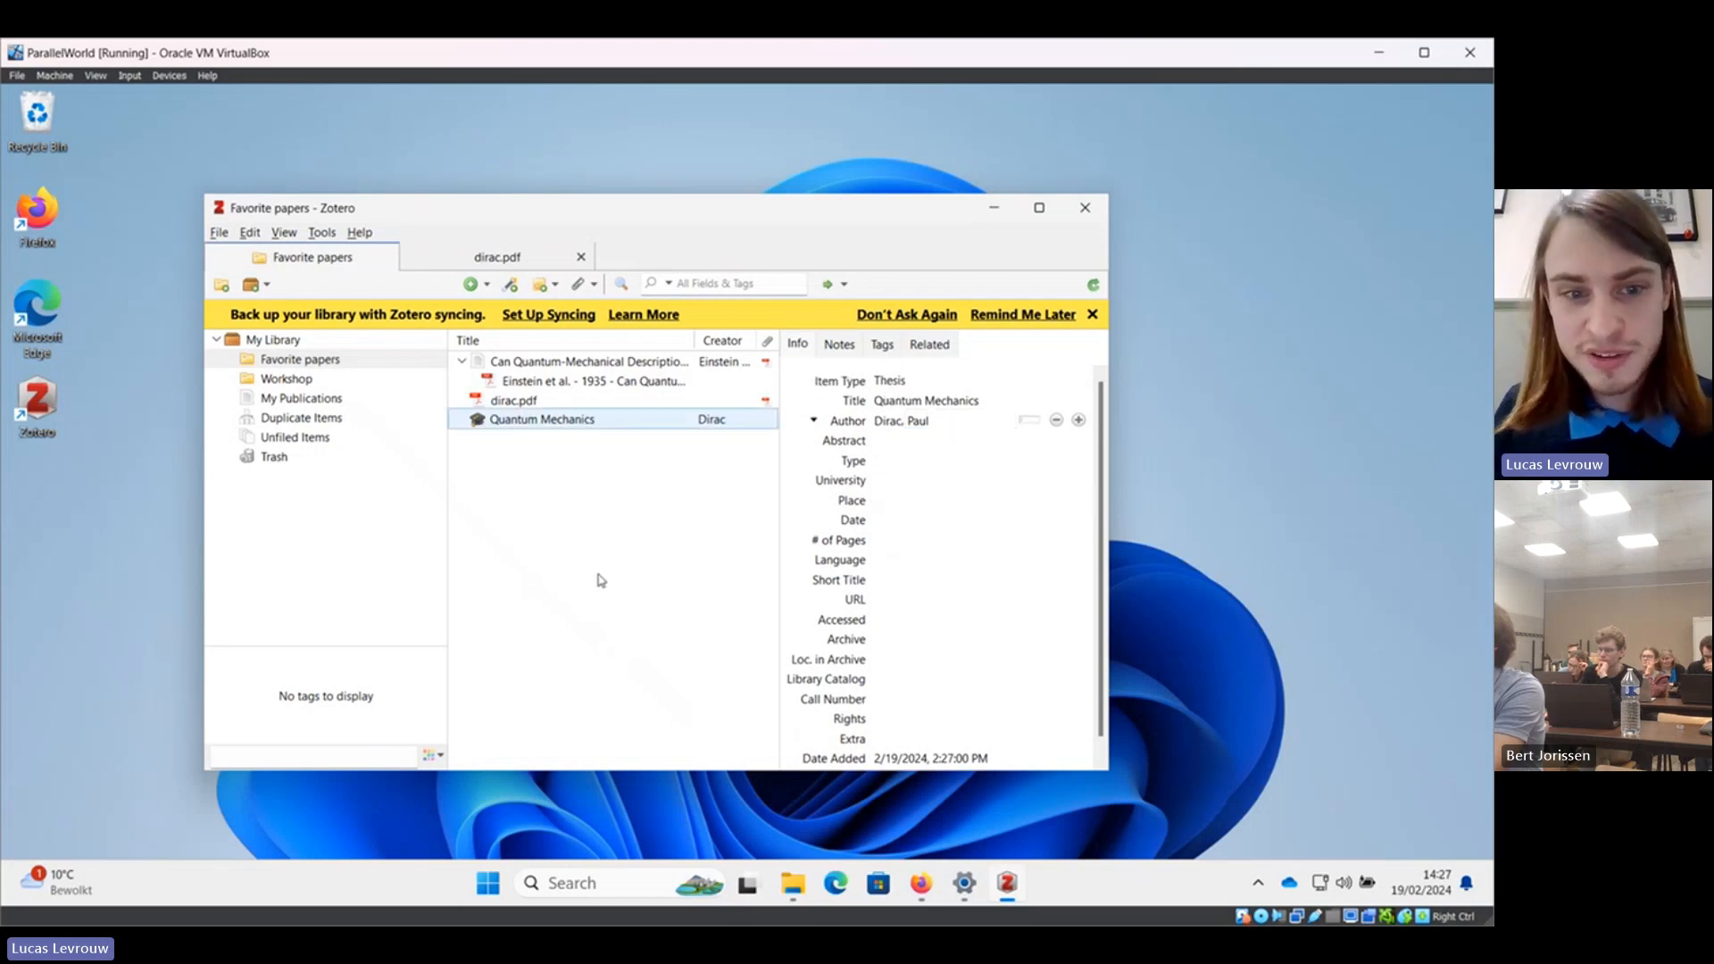
Look up the place and date at the end of the first page of dirac.pdf and open the thesis item's Date field.
left_click(538, 400)
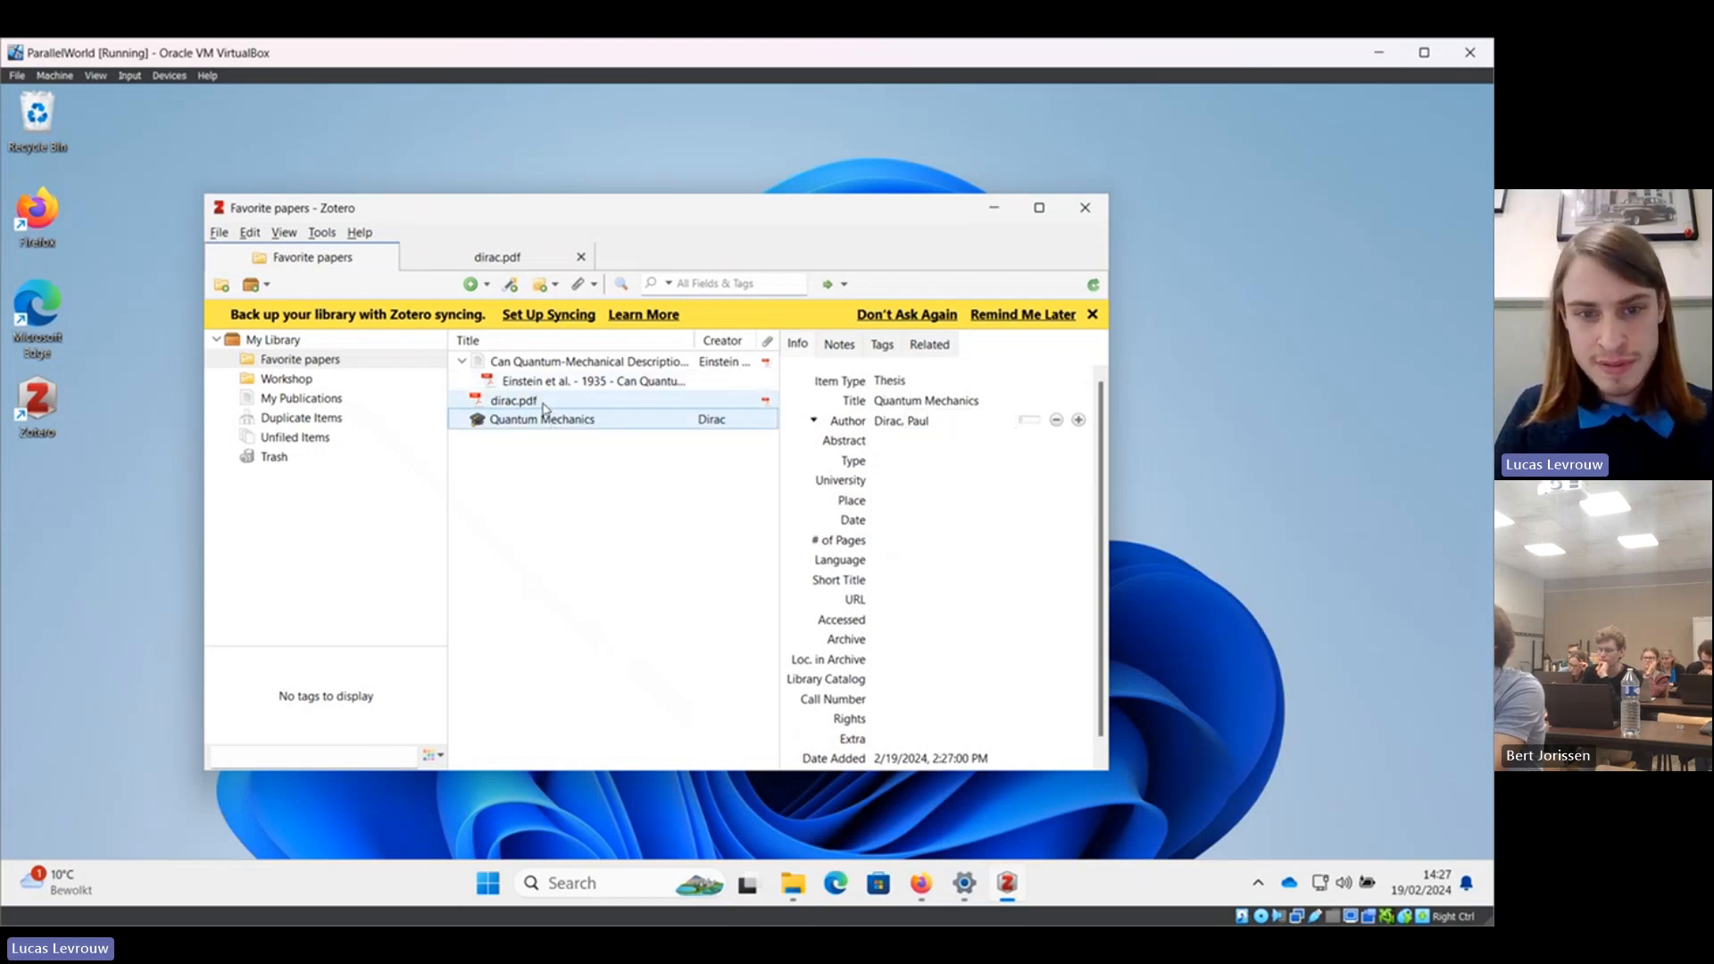
left_click(565, 419)
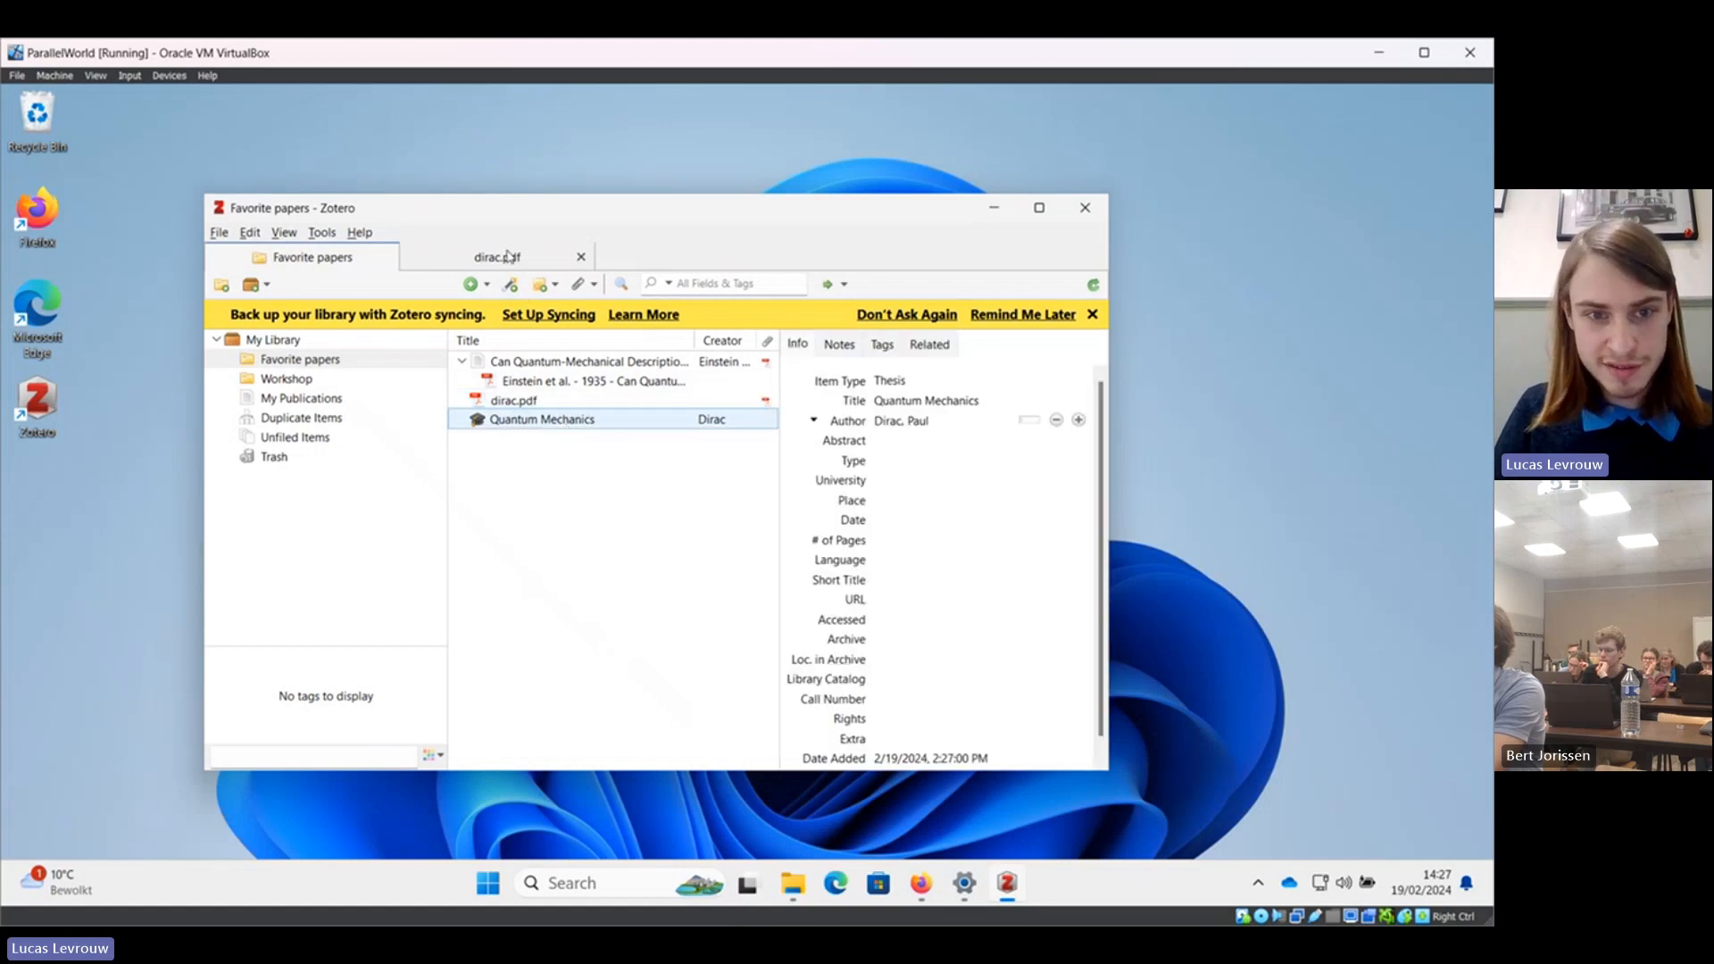
left_click(508, 256)
scroll(684, 536, "down", 3)
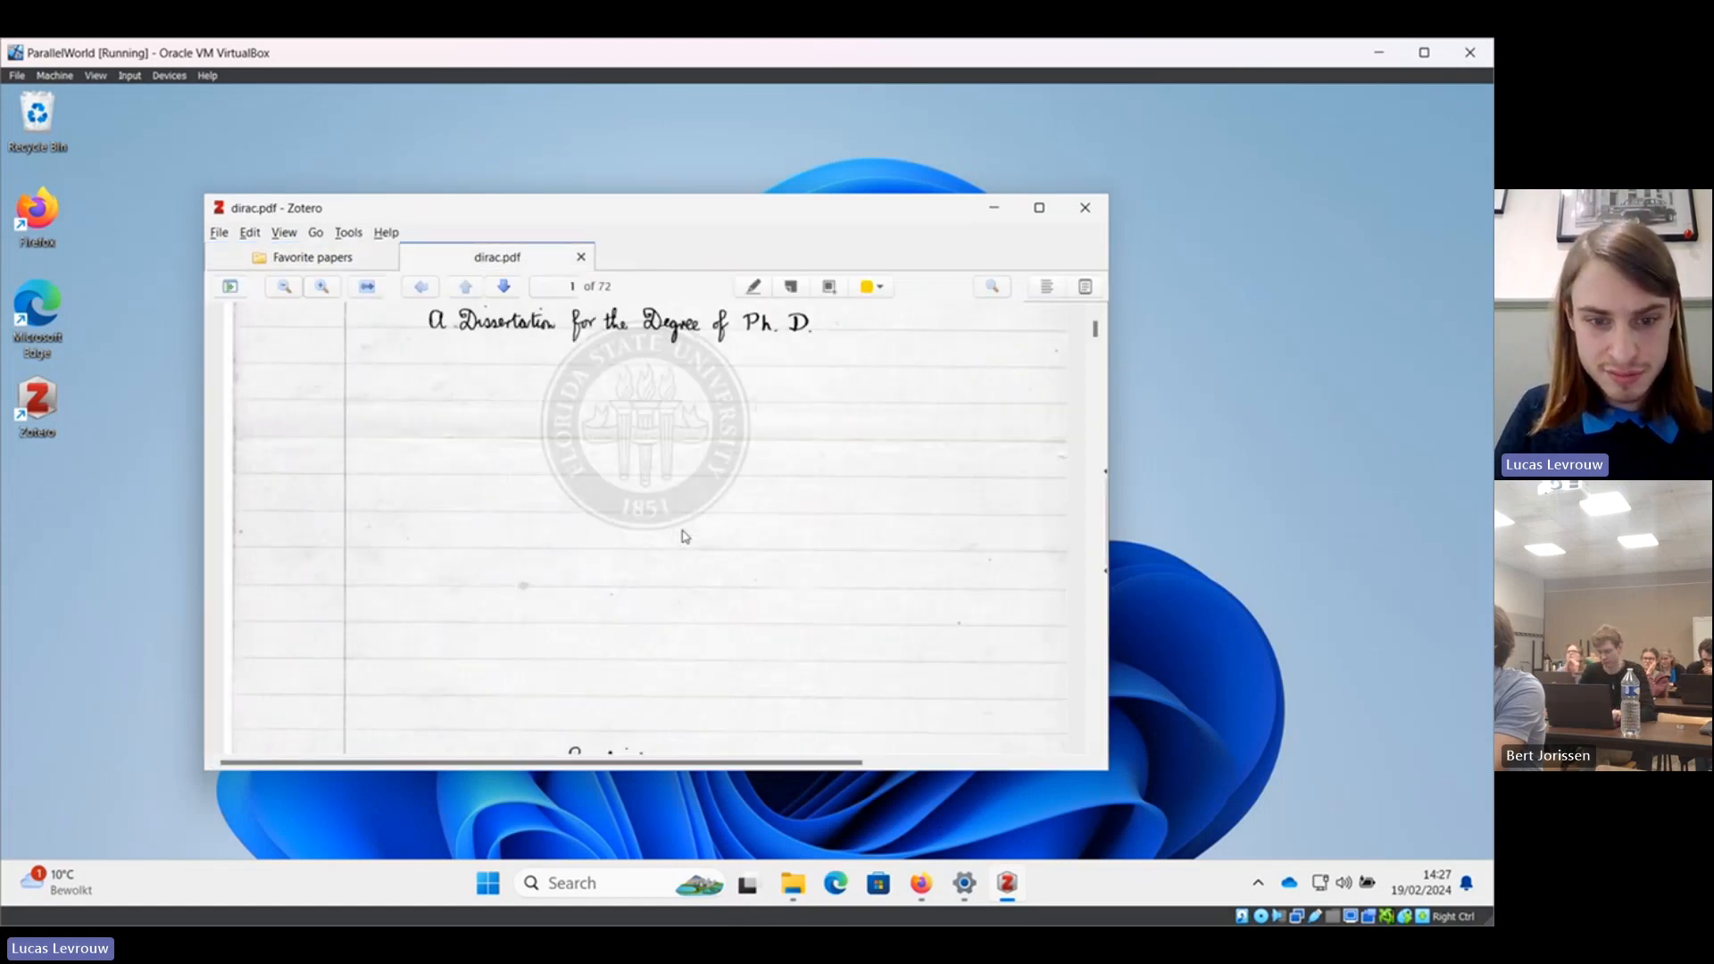
scroll(684, 535, "down", 5)
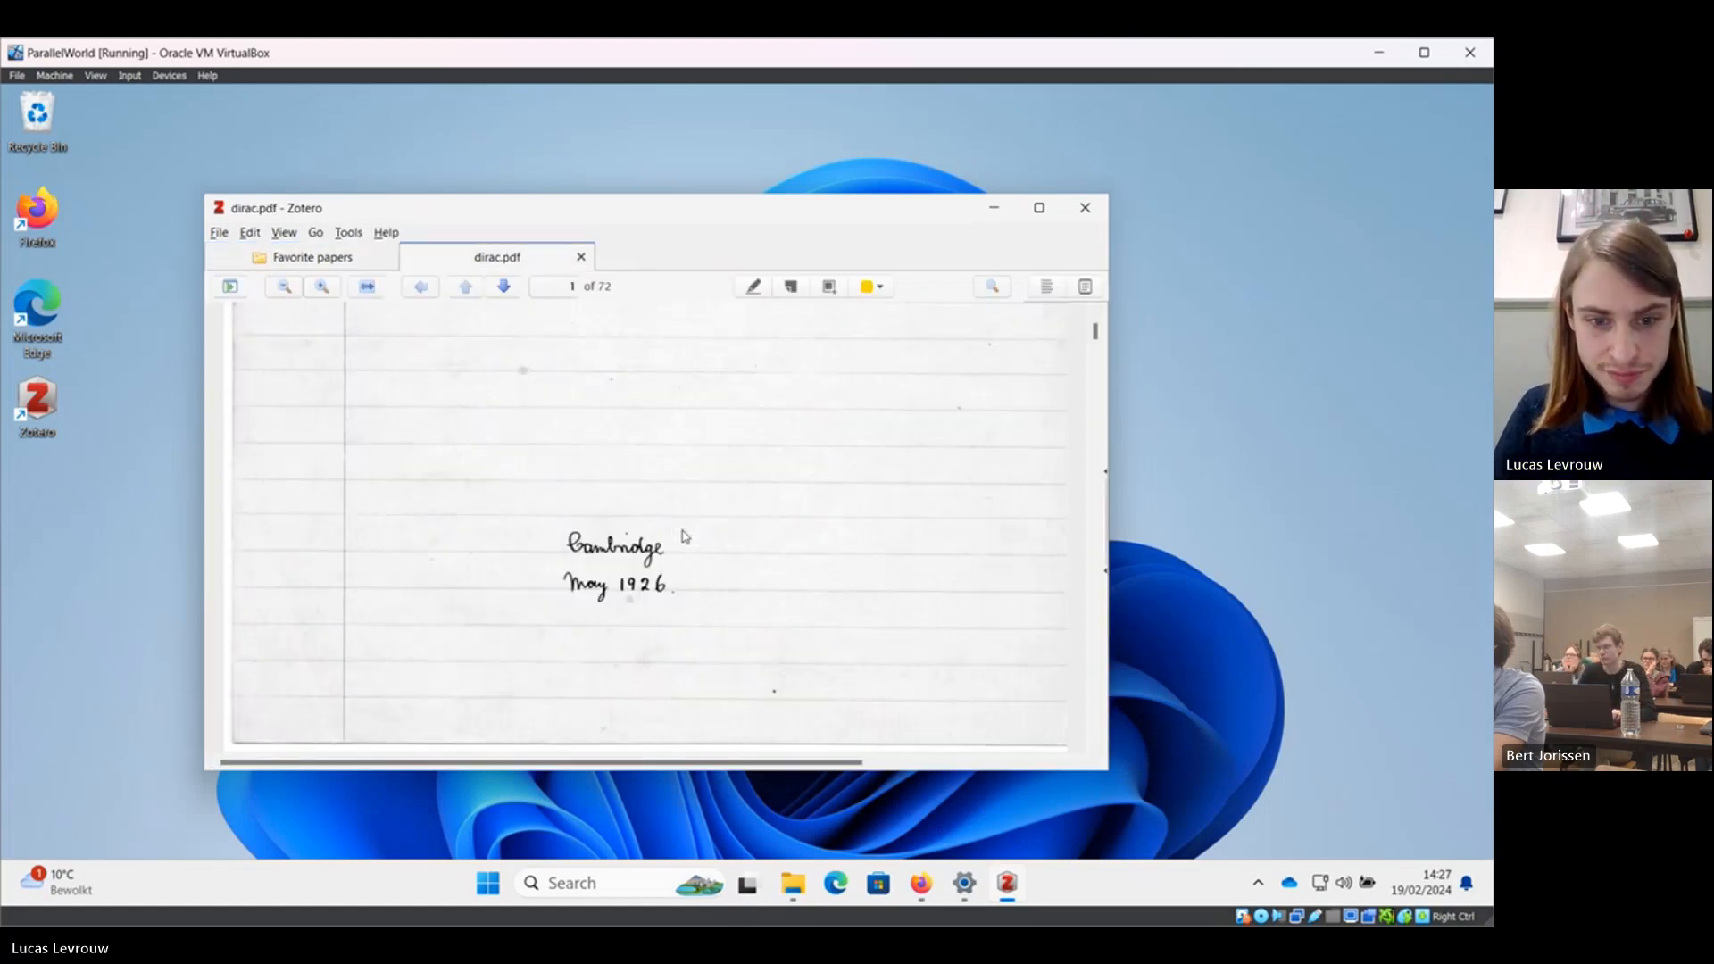
left_click(297, 258)
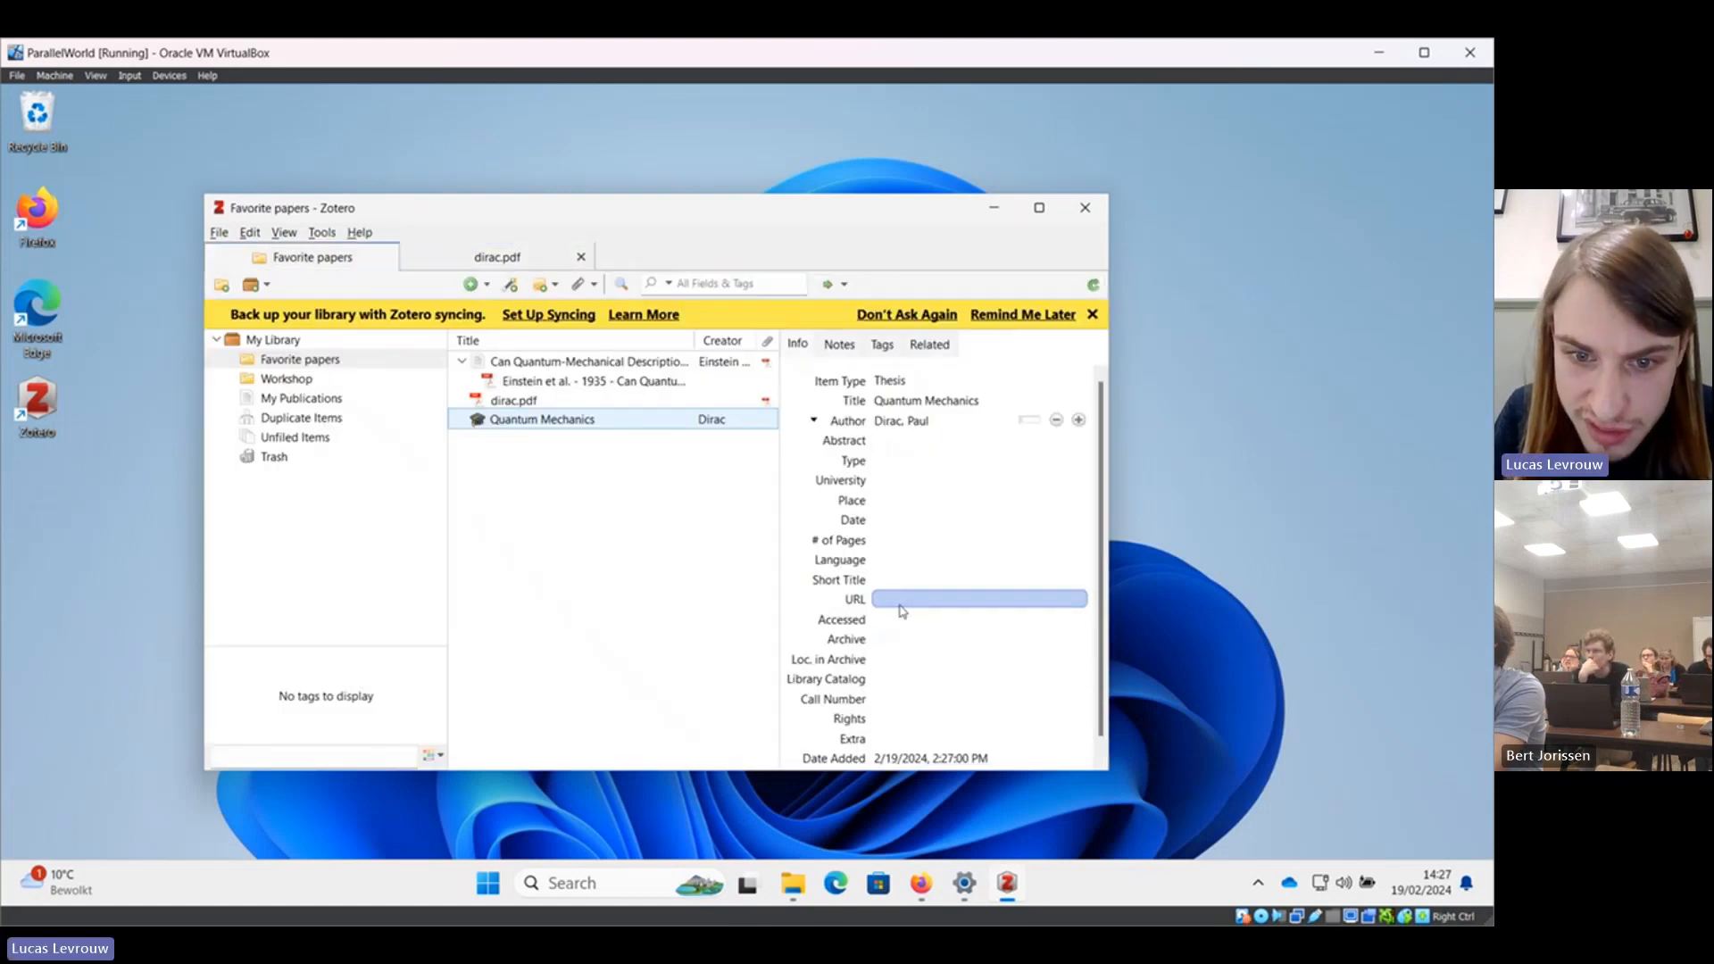
left_click(890, 520)
key("Escape")
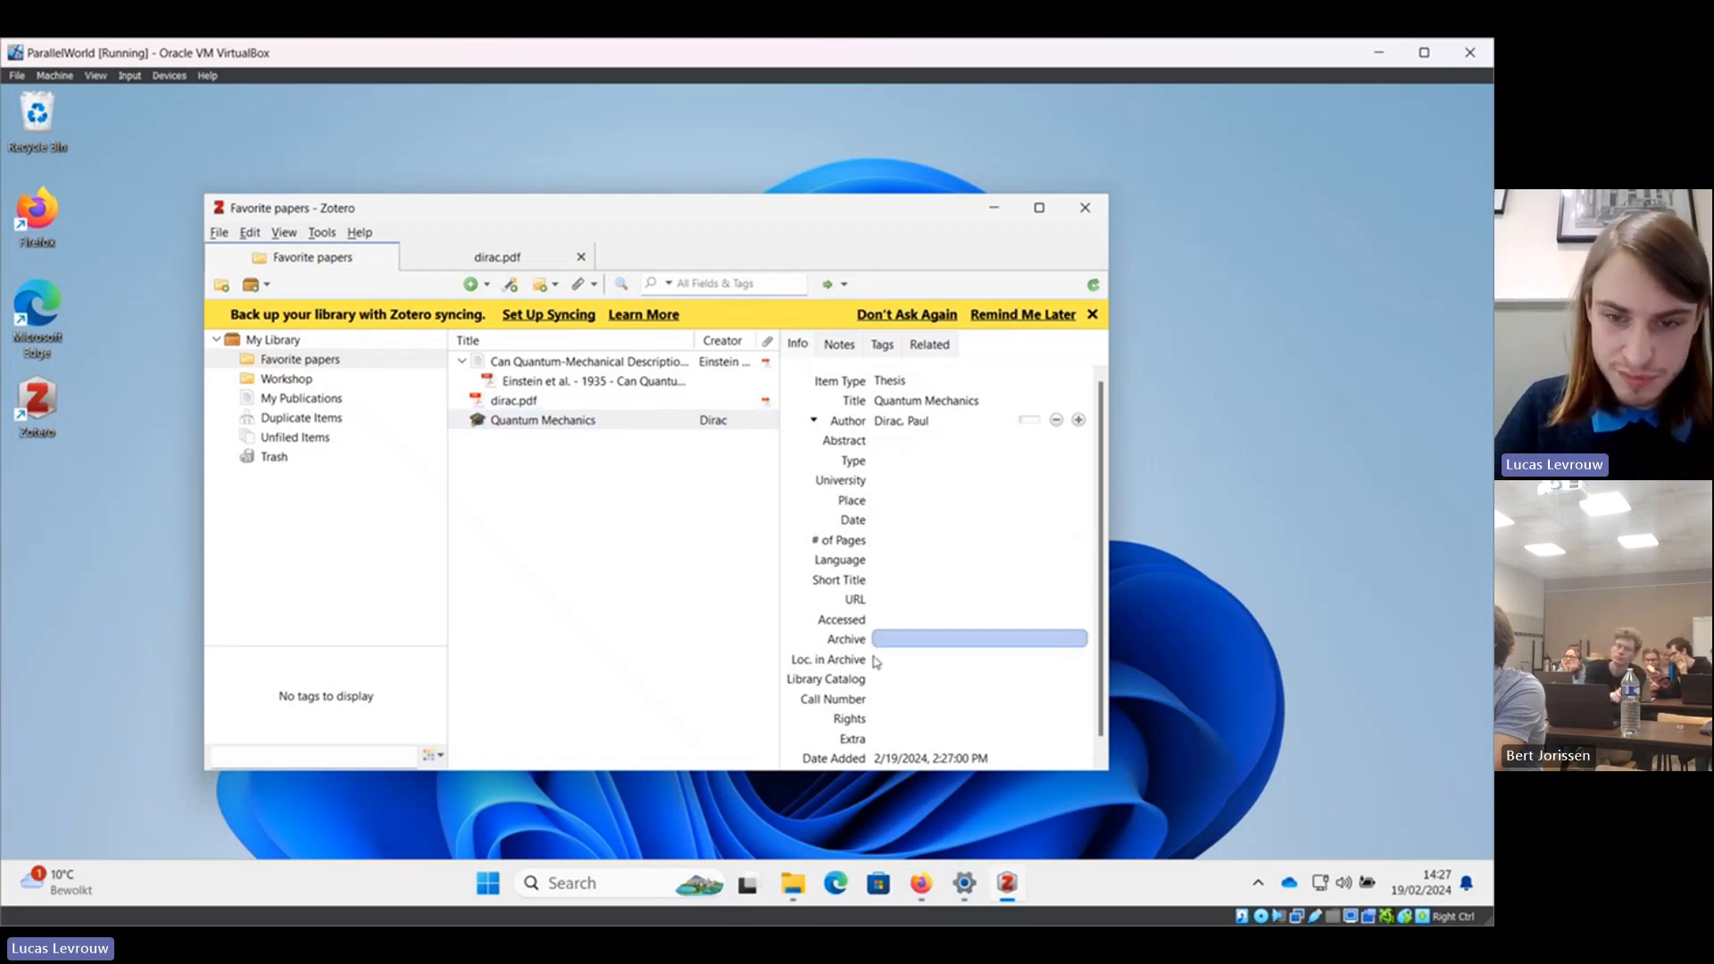
Set the Date of the Quantum Mechanics thesis item to May 1926.
left_click(890, 520)
type("May")
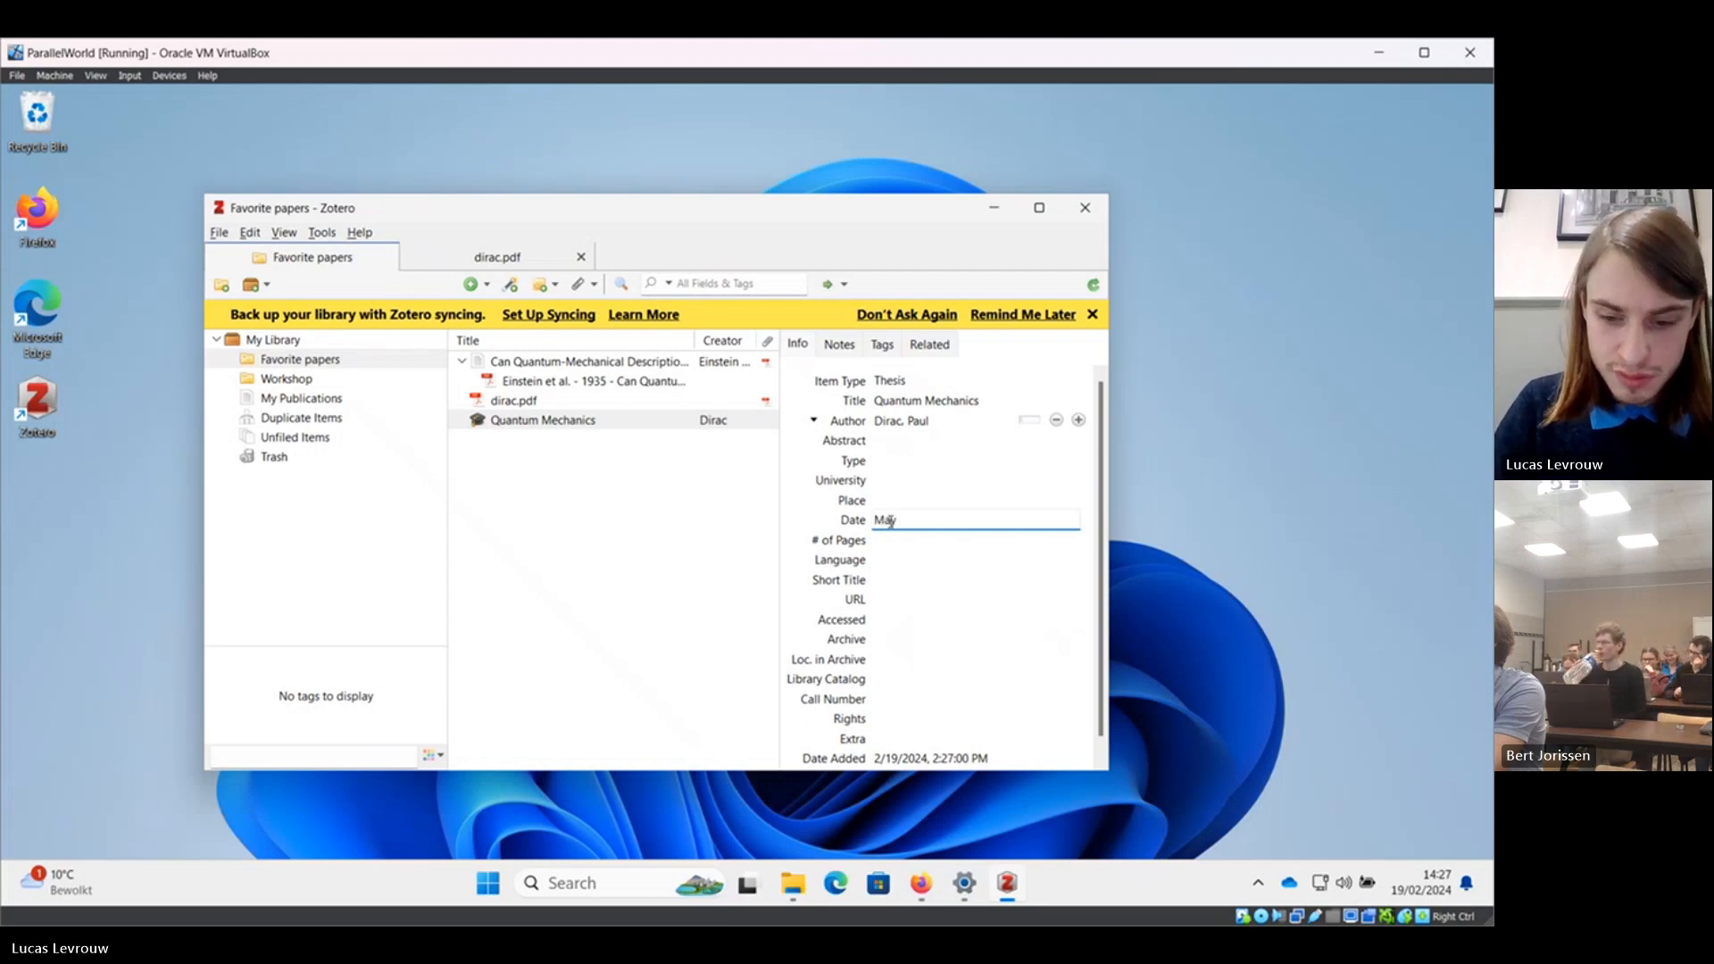
type(" 1926")
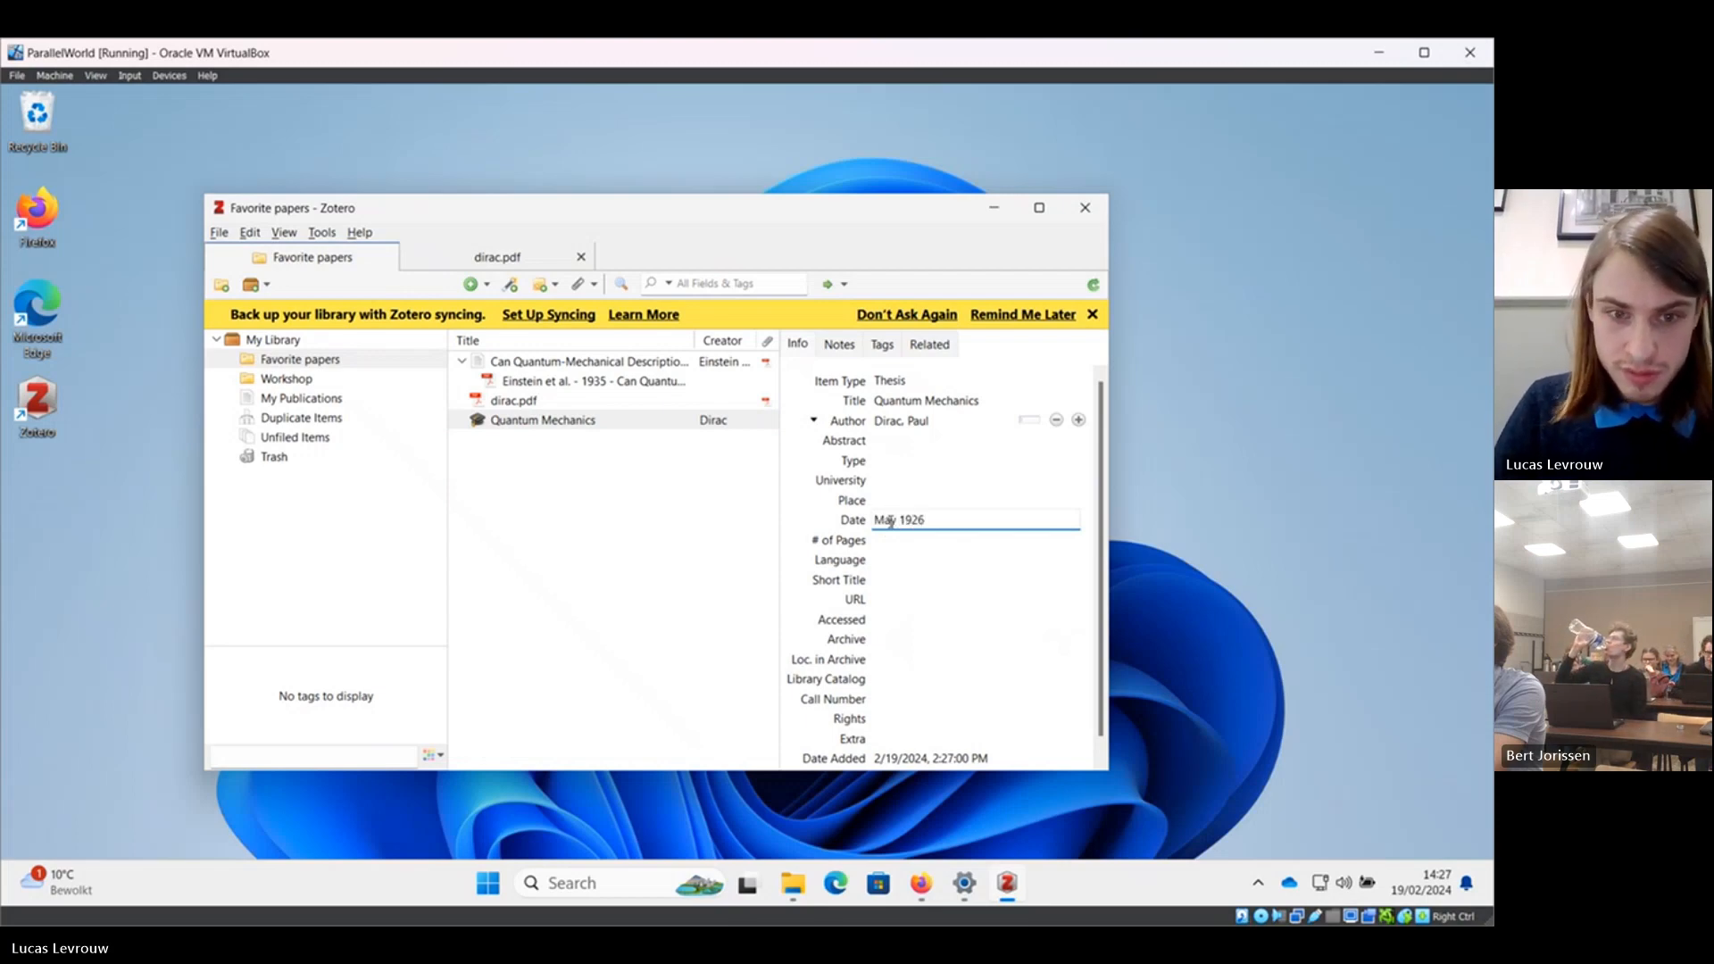
key("Return")
Attach the standalone dirac.pdf to the Quantum Mechanics thesis item as its child file.
left_click(553, 402)
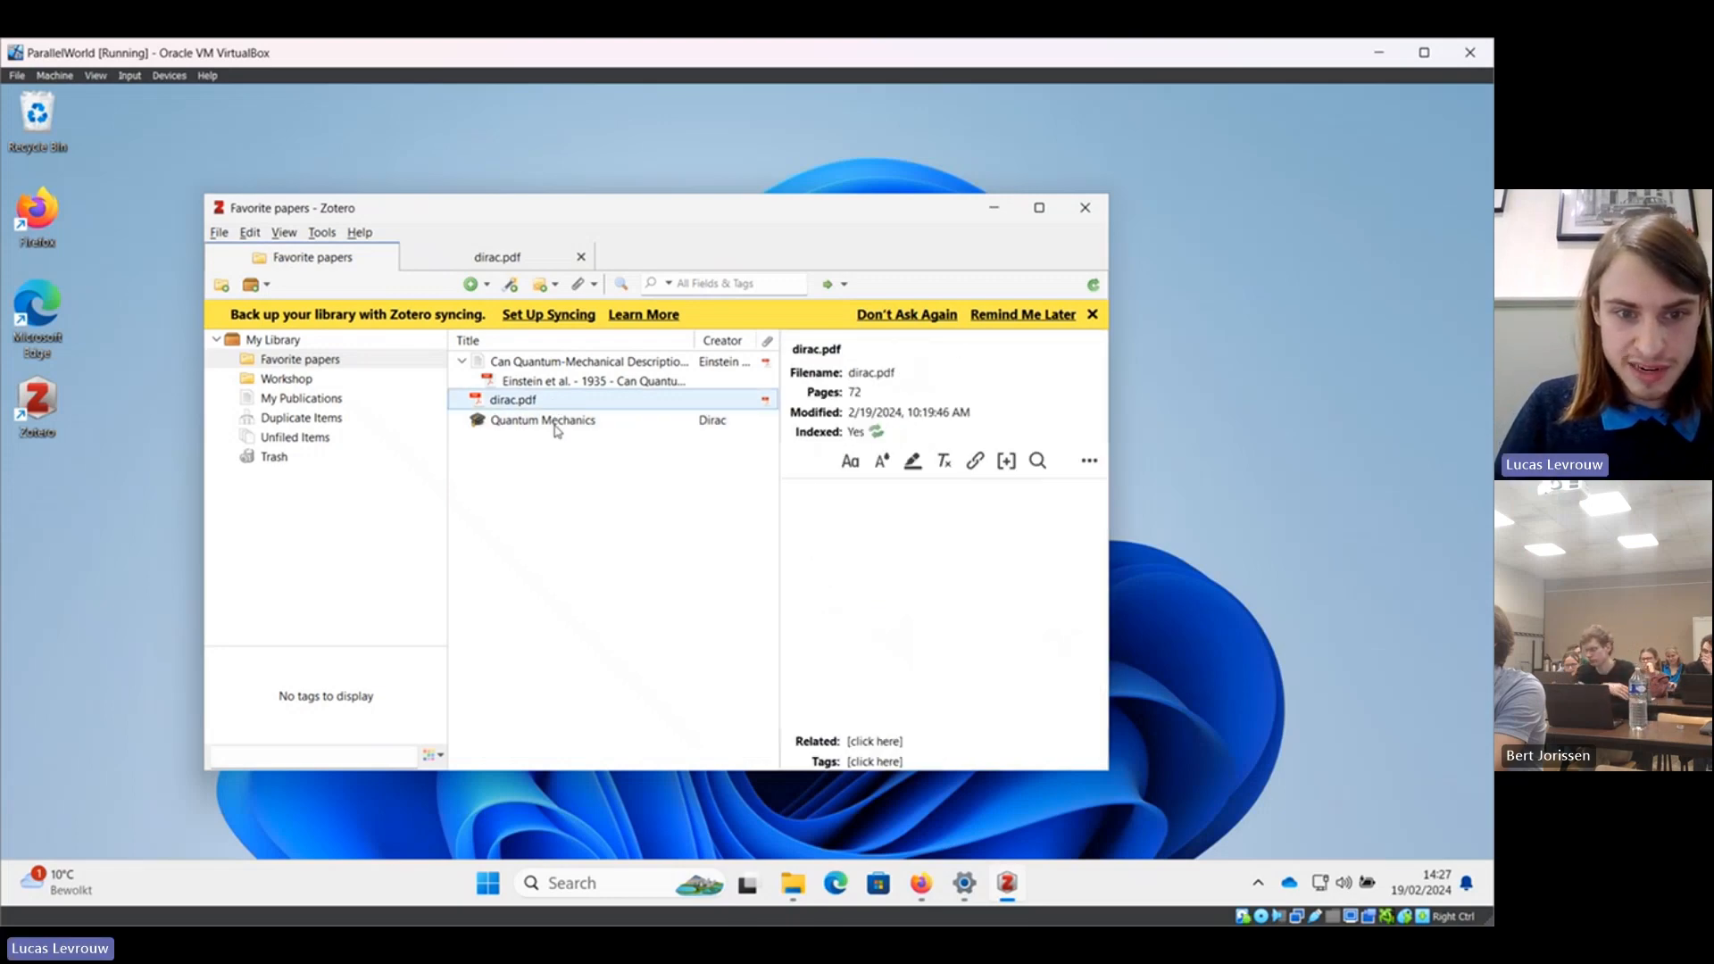
left_click_drag(555, 431, 558, 427)
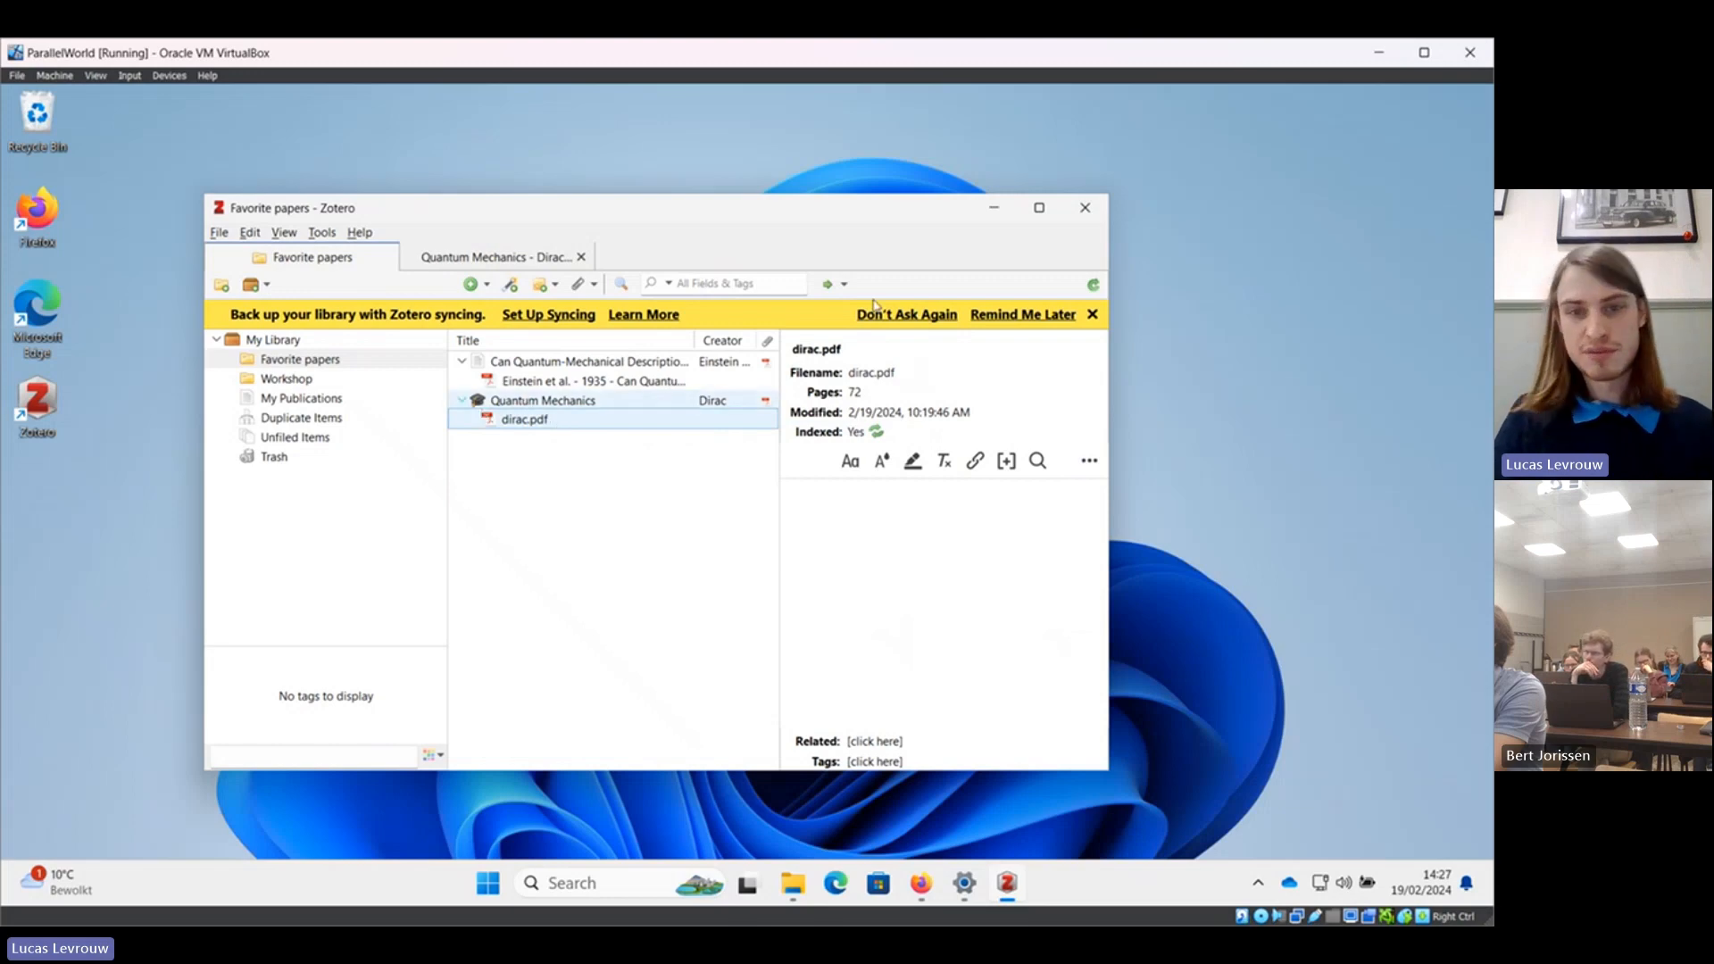
left_click_drag(867, 214, 844, 140)
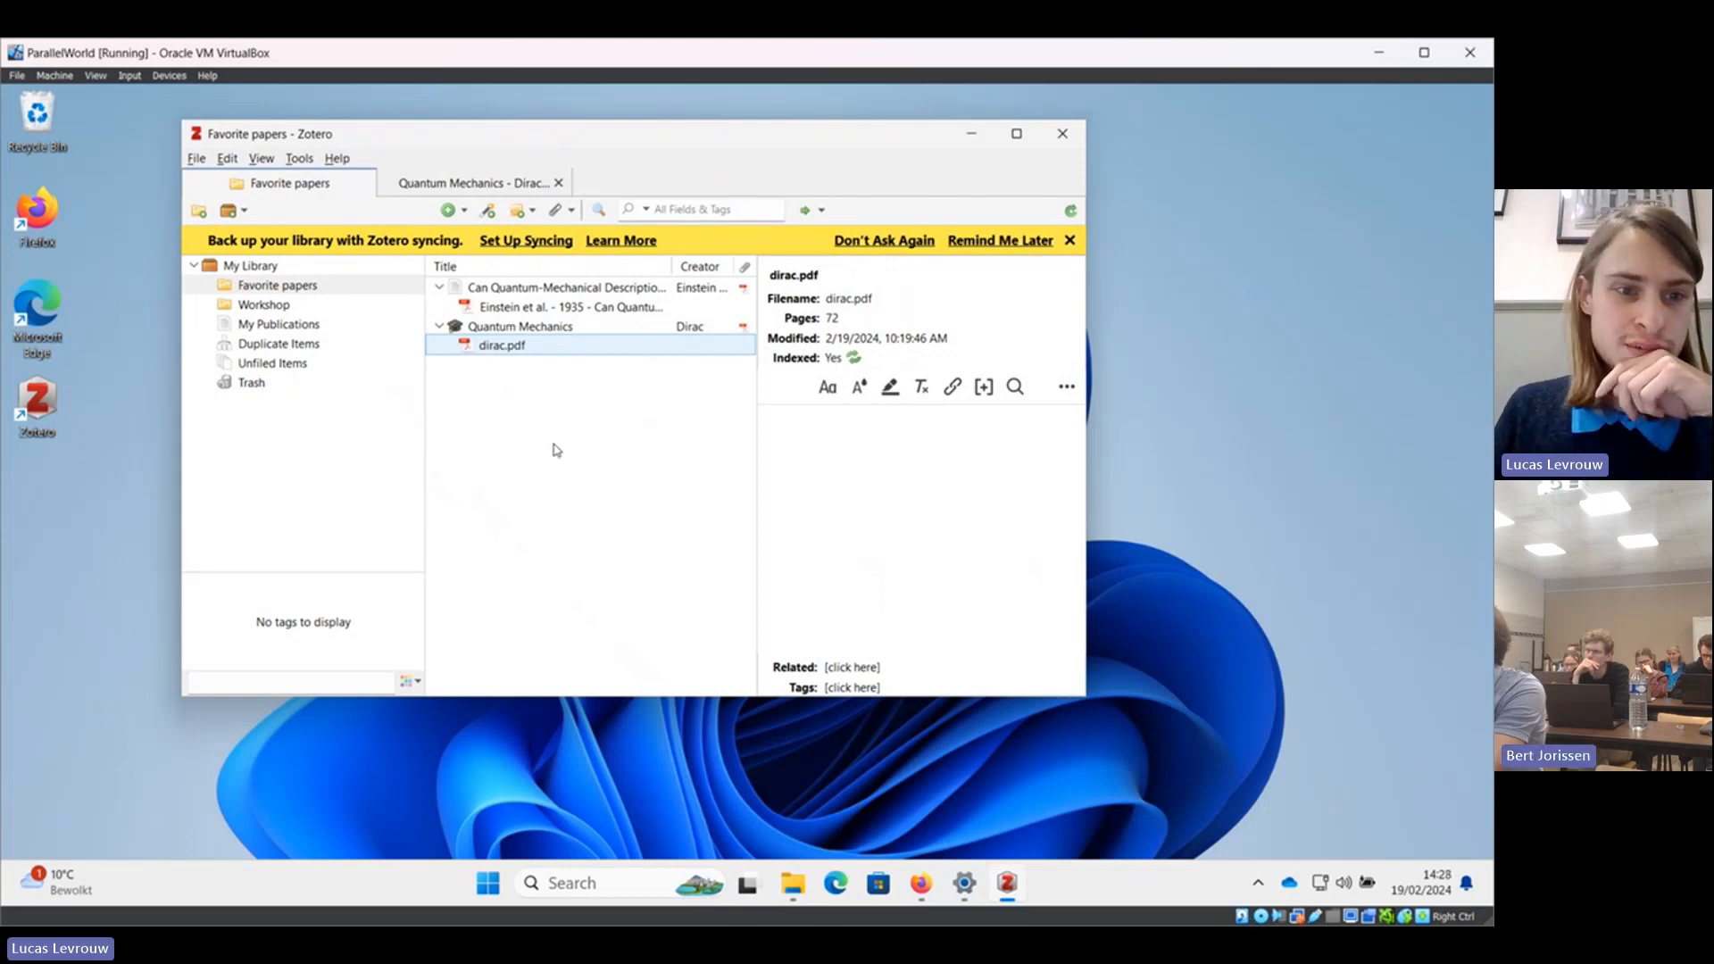
Add the Workshop article "Broken Symmetry and the Mass of Gauge Vector Mesons" to Favorite papers as well and check both collections.
left_click(255, 309)
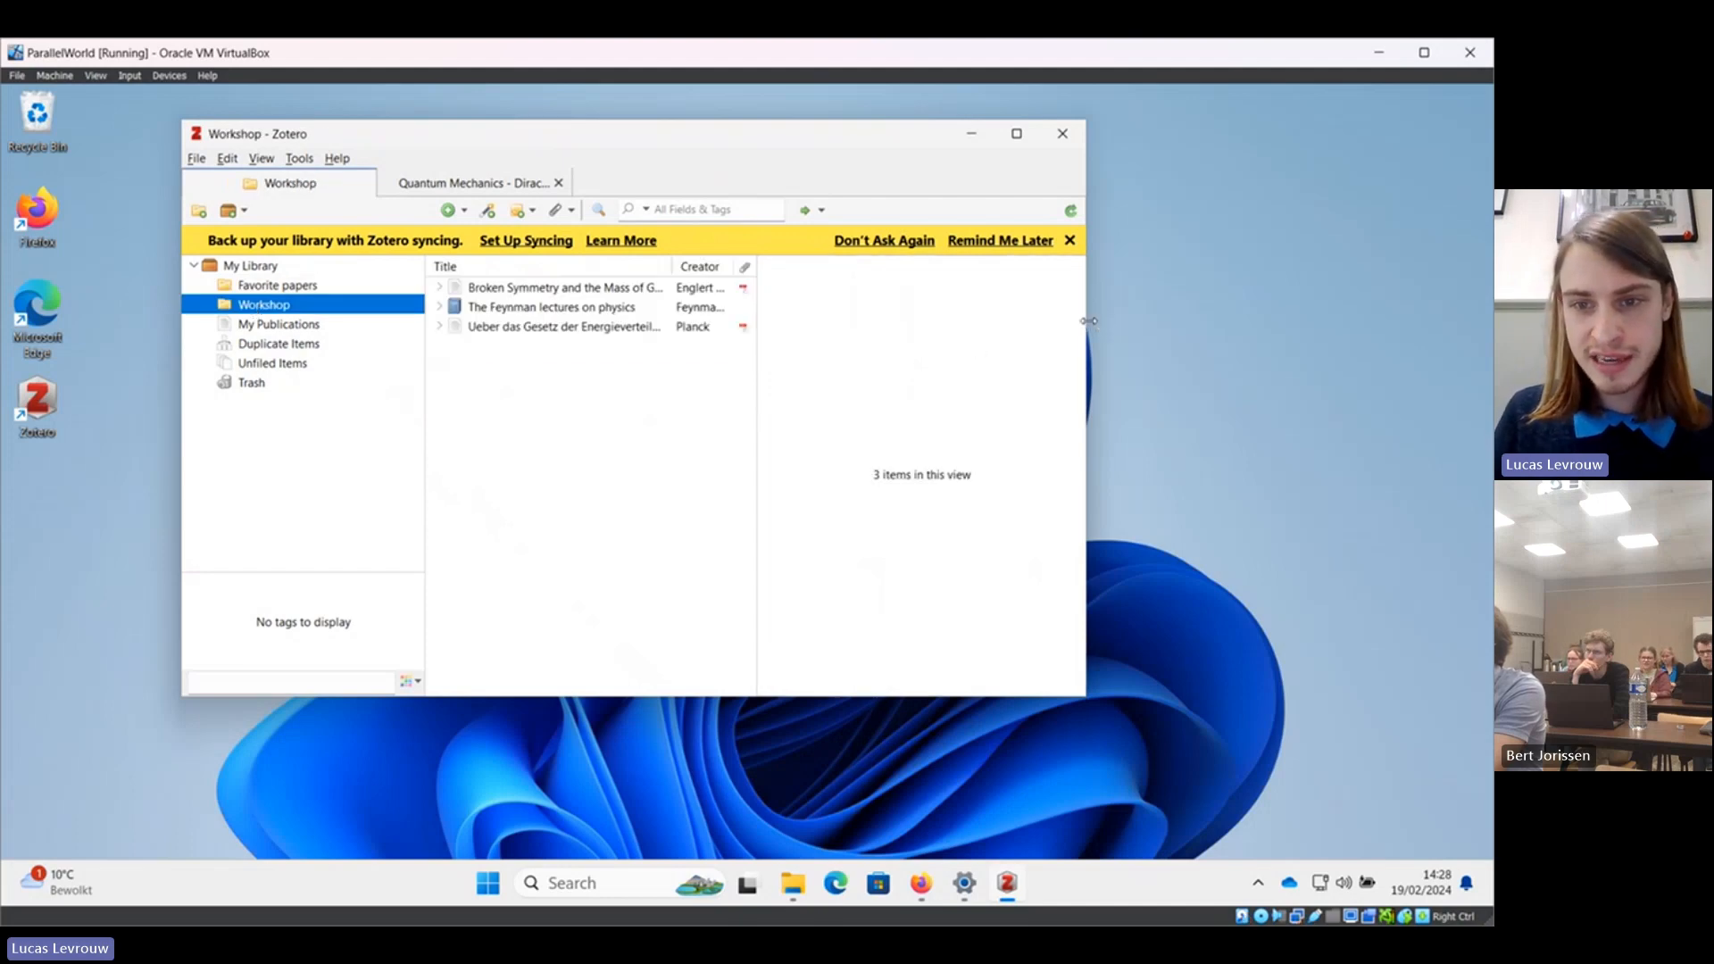
left_click_drag(1086, 323, 1280, 349)
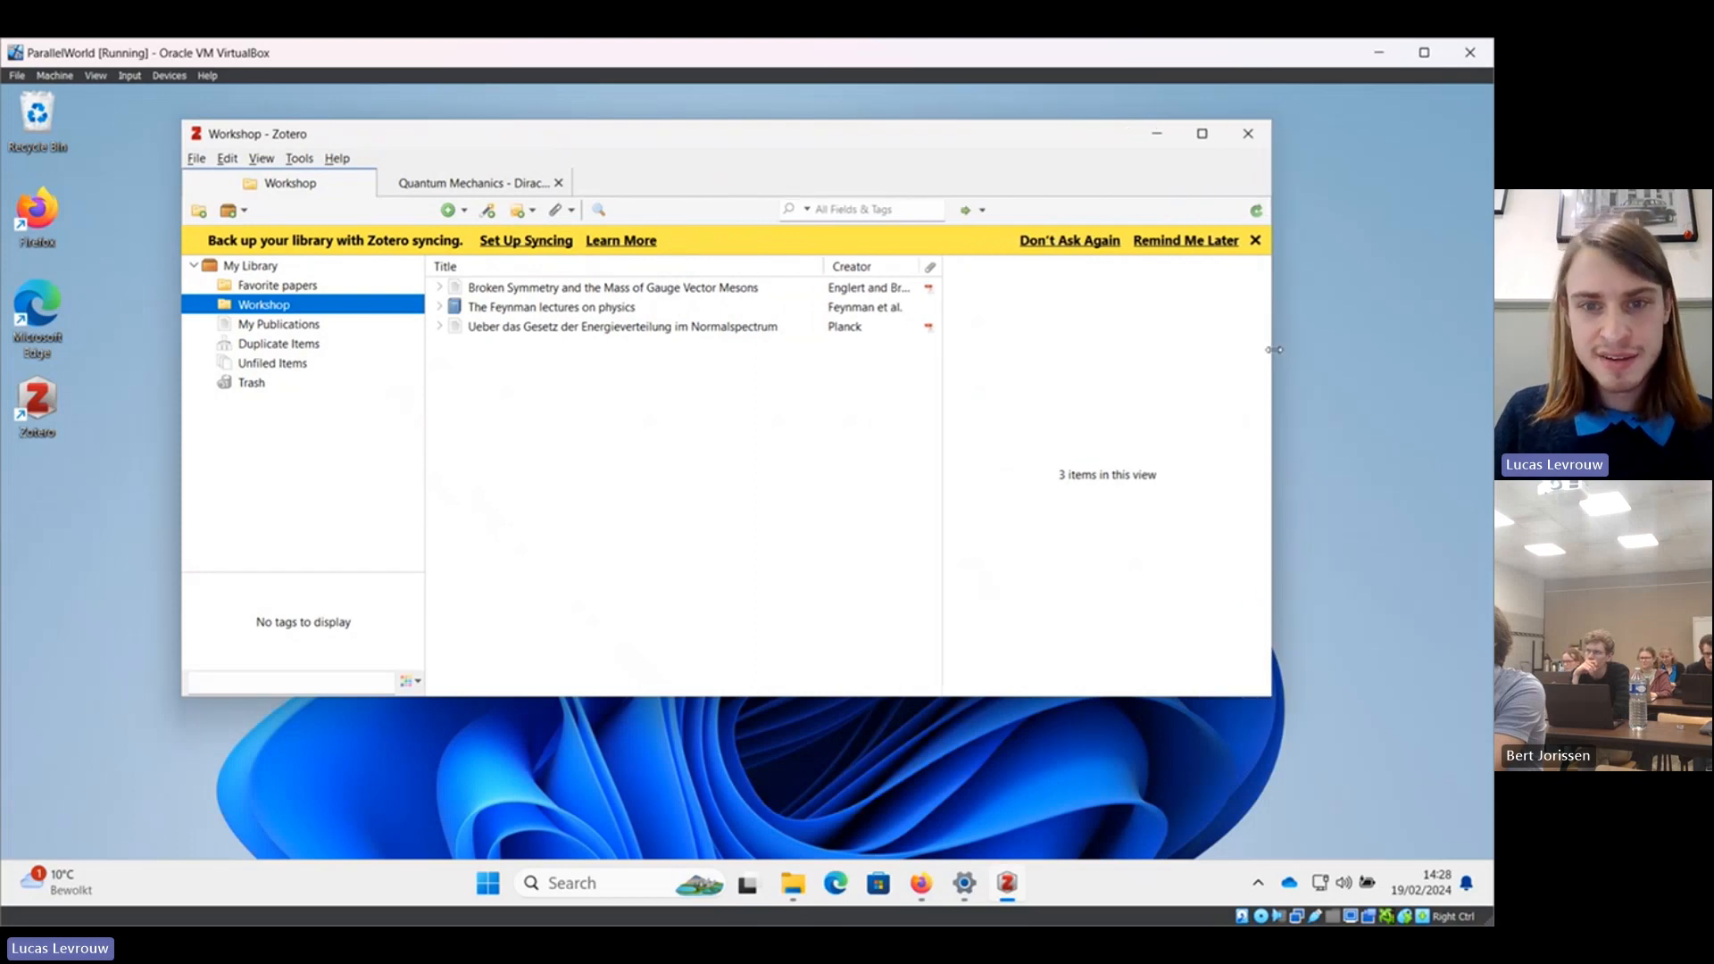
left_click(712, 295)
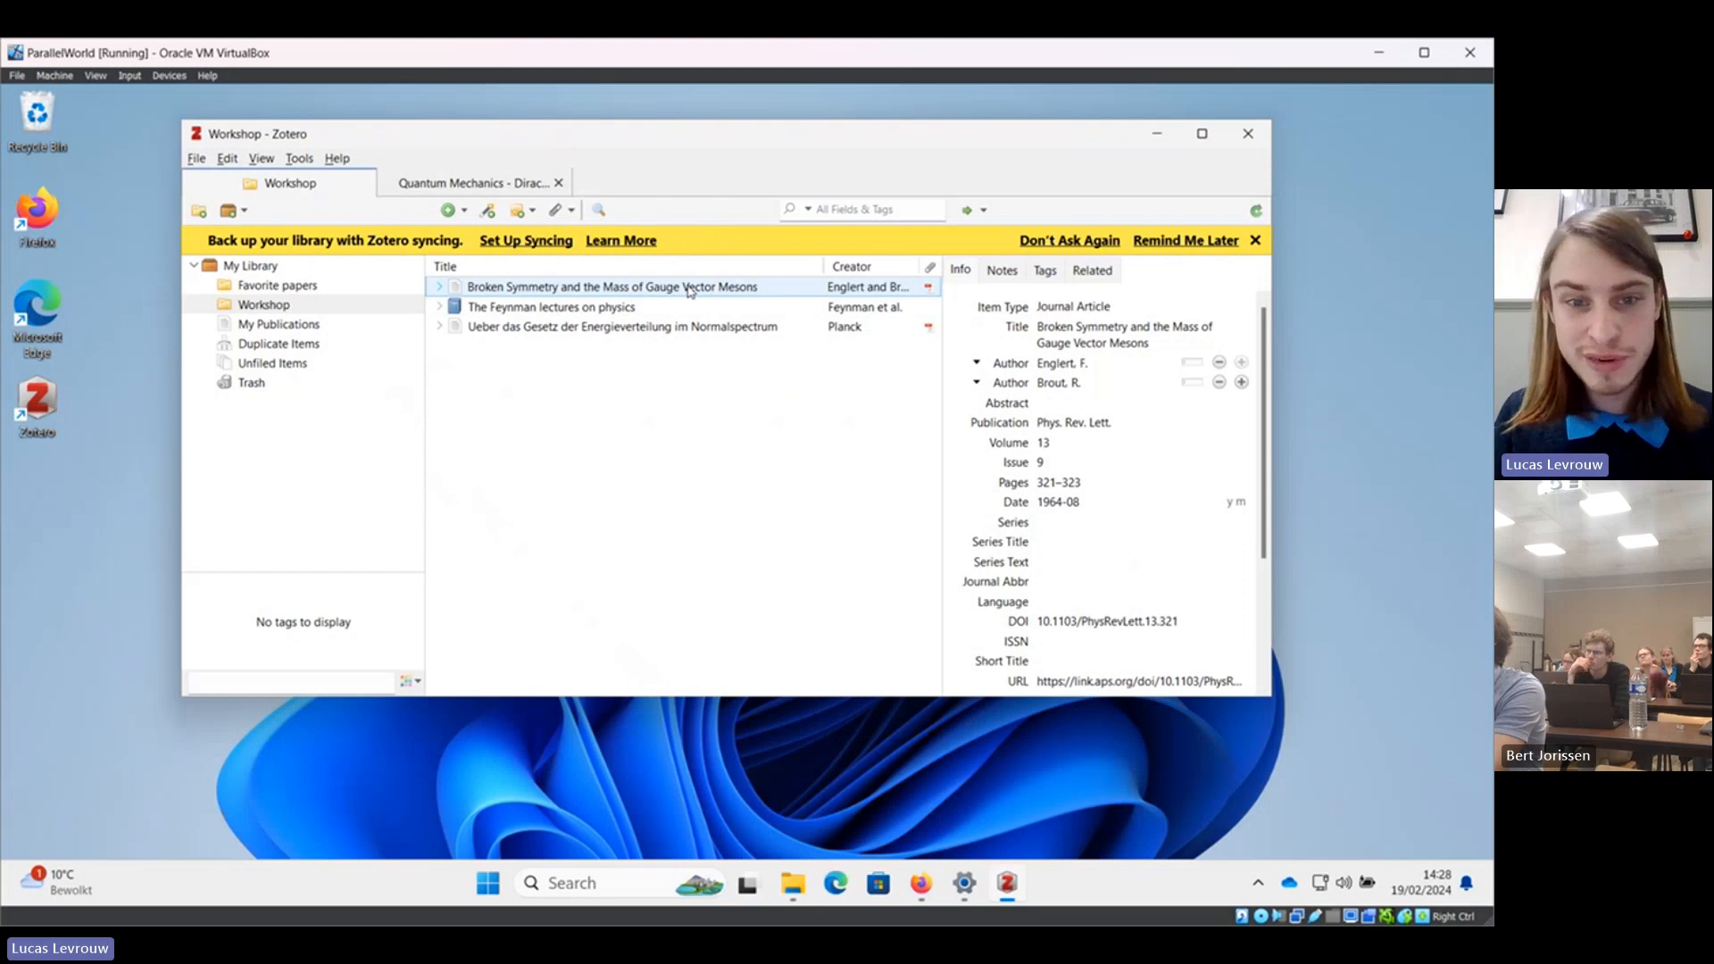
left_click_drag(691, 292, 294, 289)
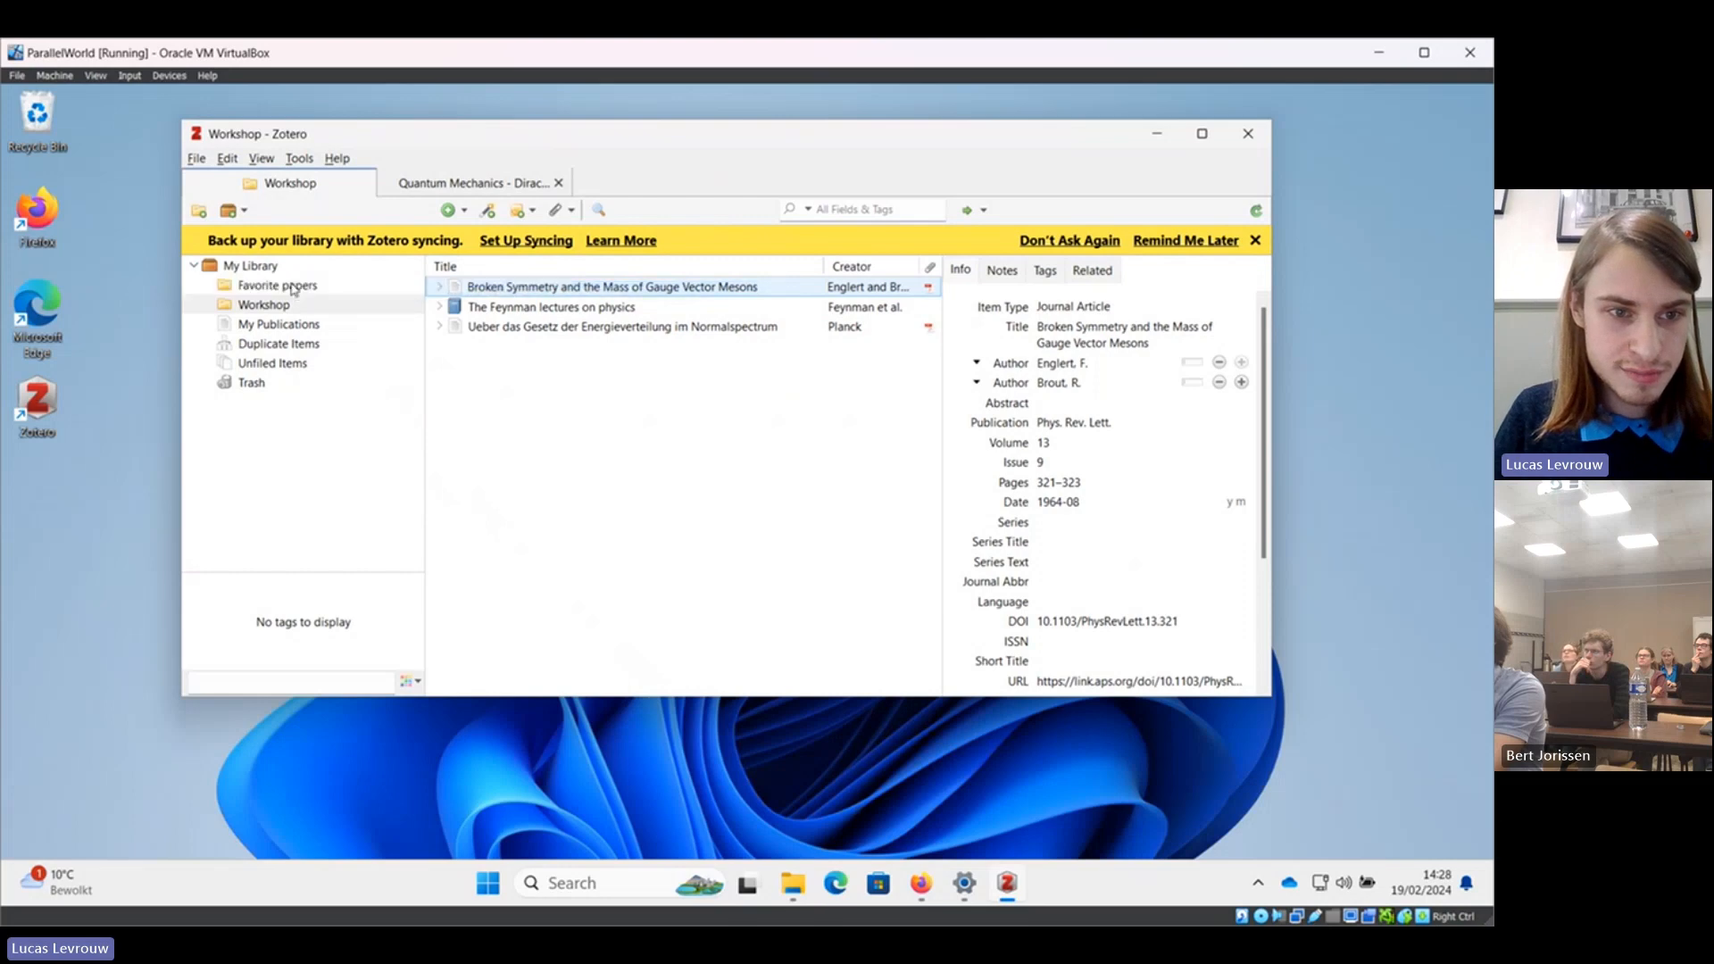
left_click(293, 287)
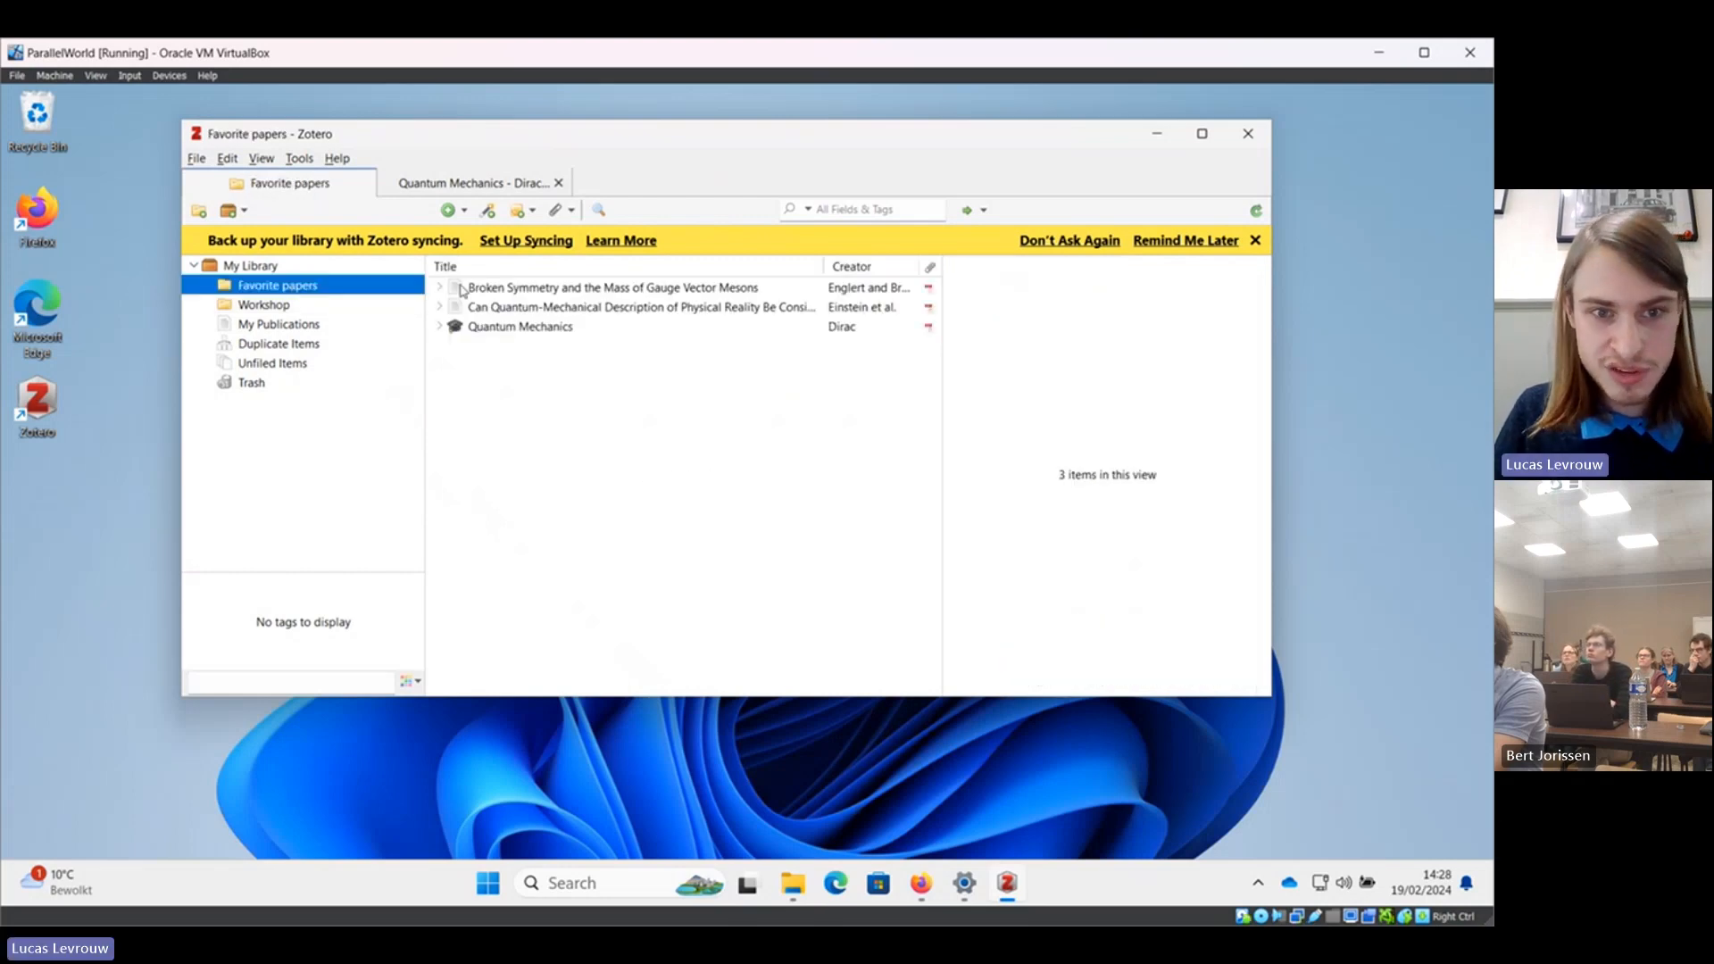
left_click(306, 307)
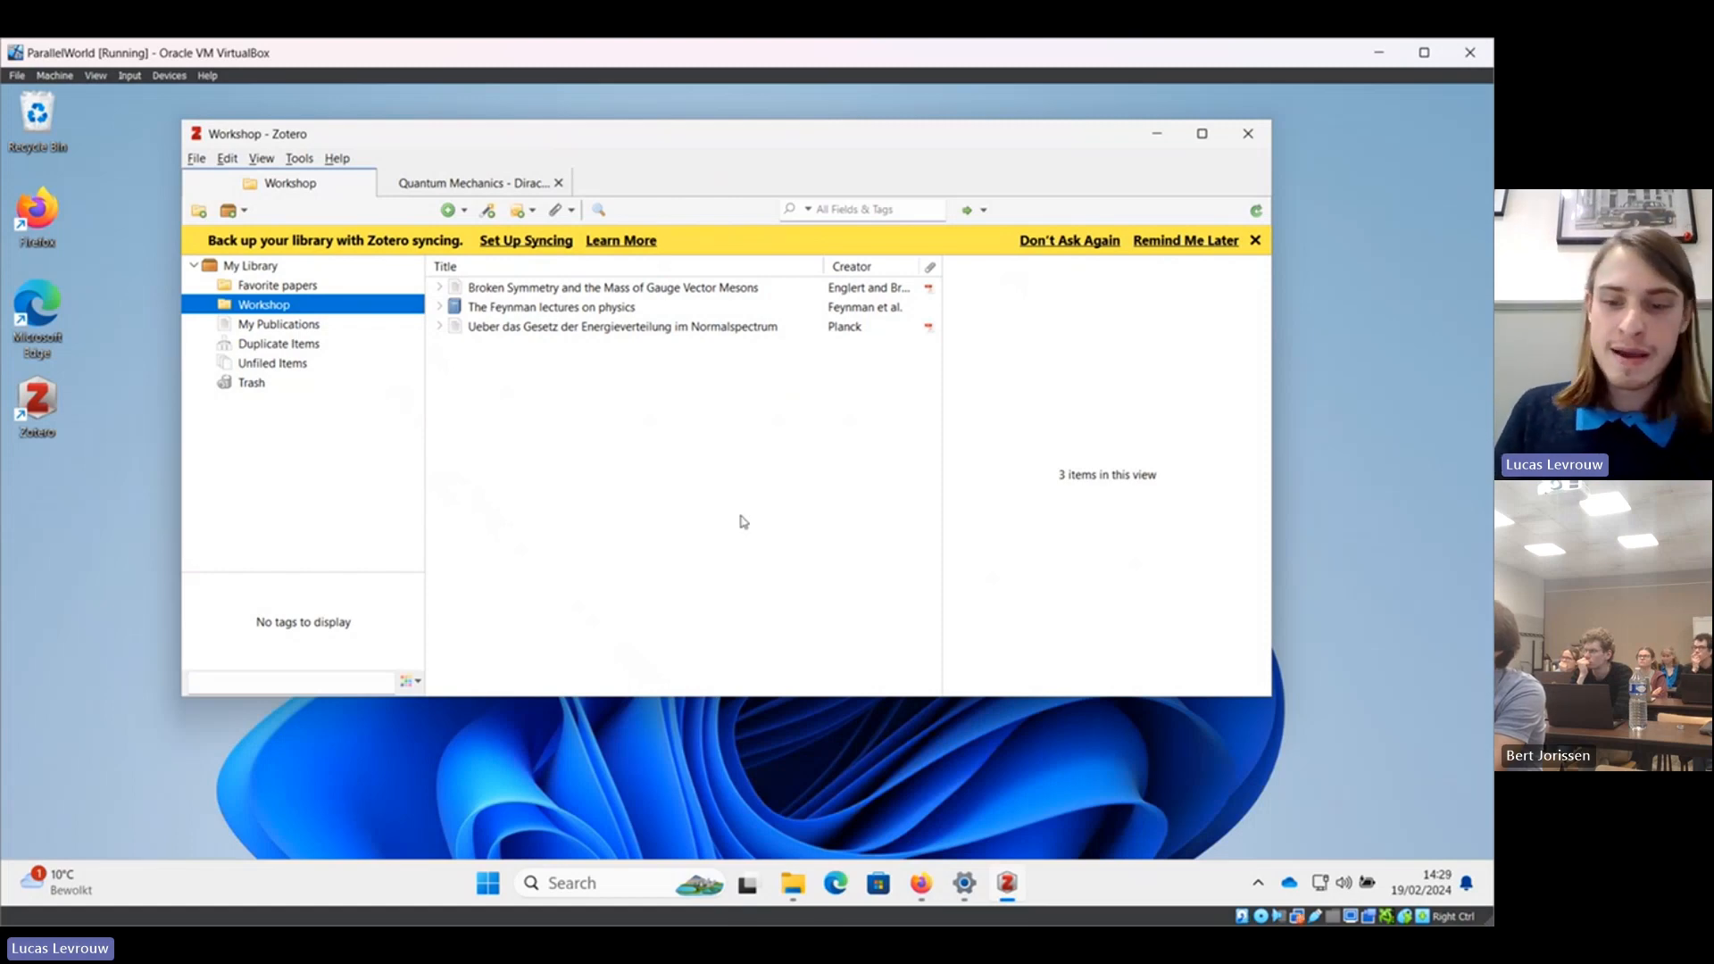
Switch to Firefox and search in a new tab for the authors' 2020 paper citation, Eur. Phys. J. B 93, 37 (2020).
mouse_move(920, 890)
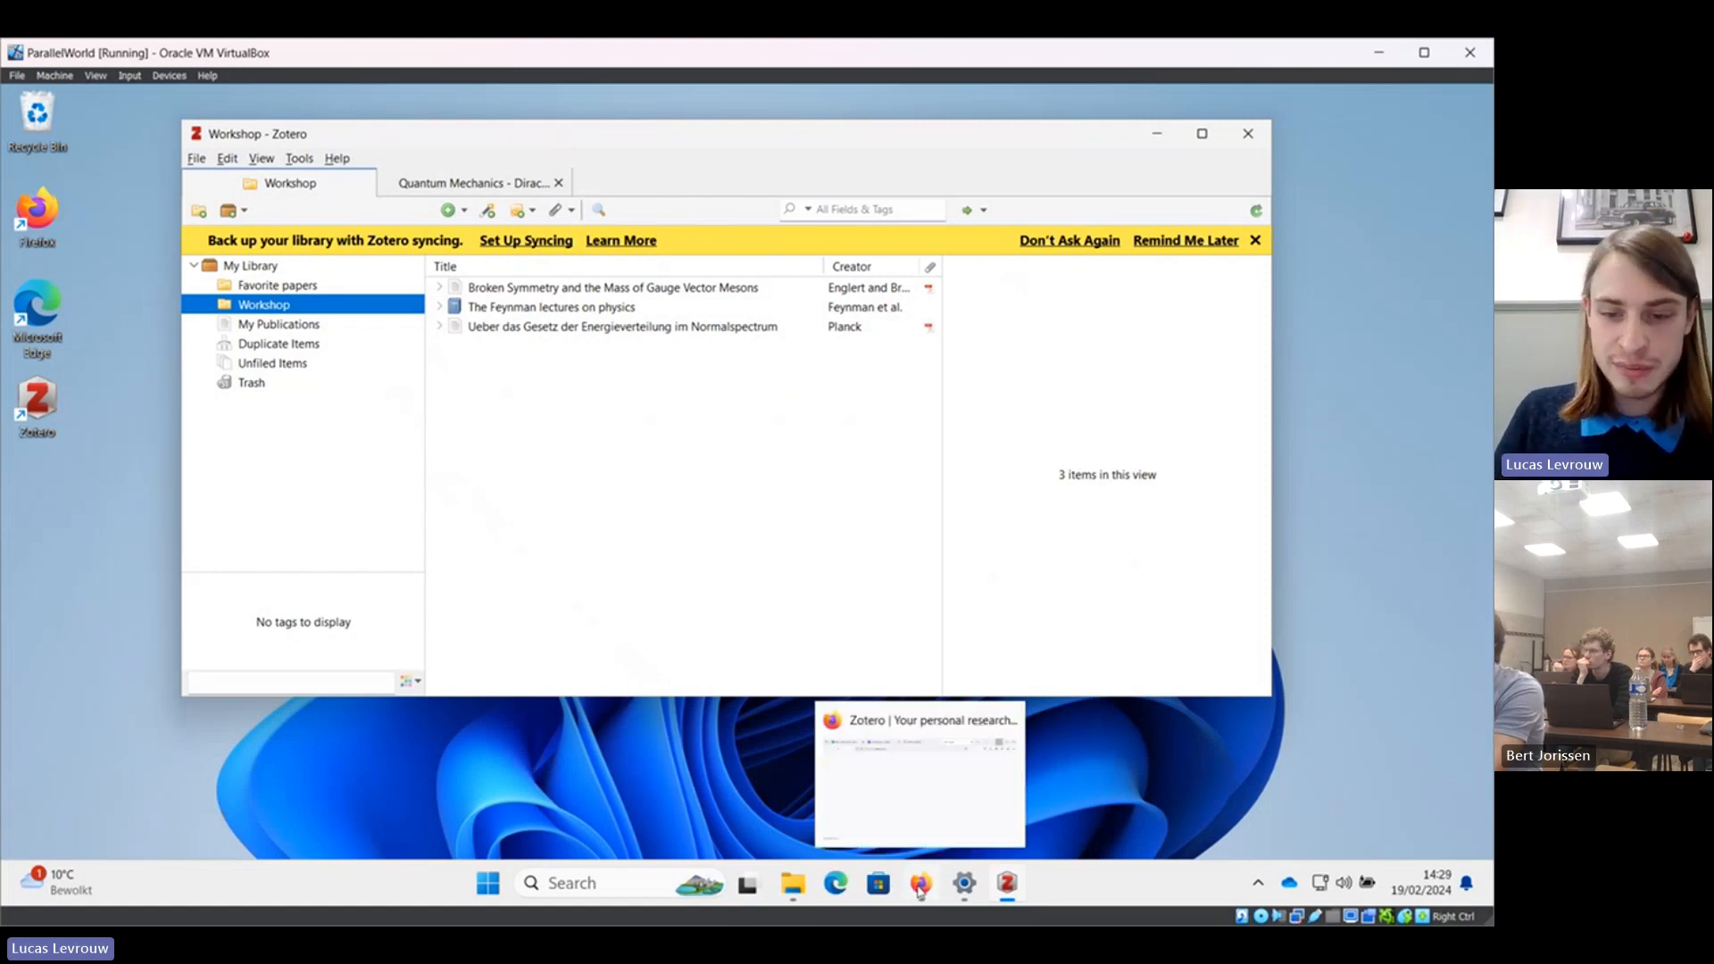
left_click(919, 808)
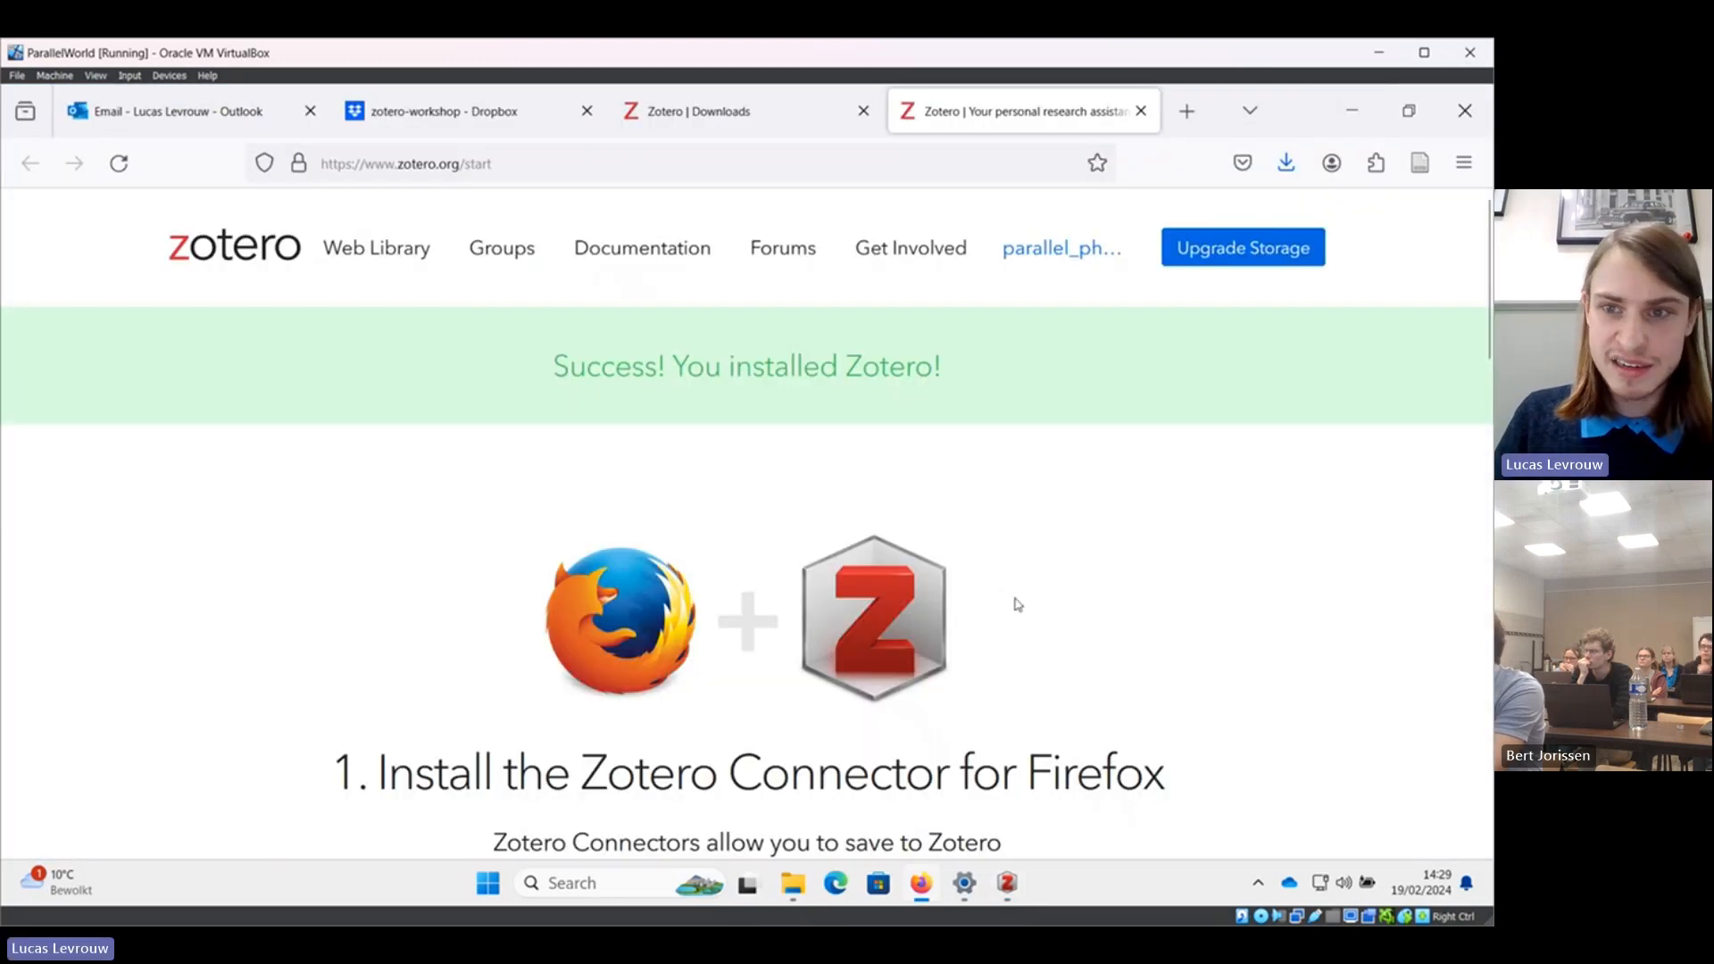
left_click(1189, 115)
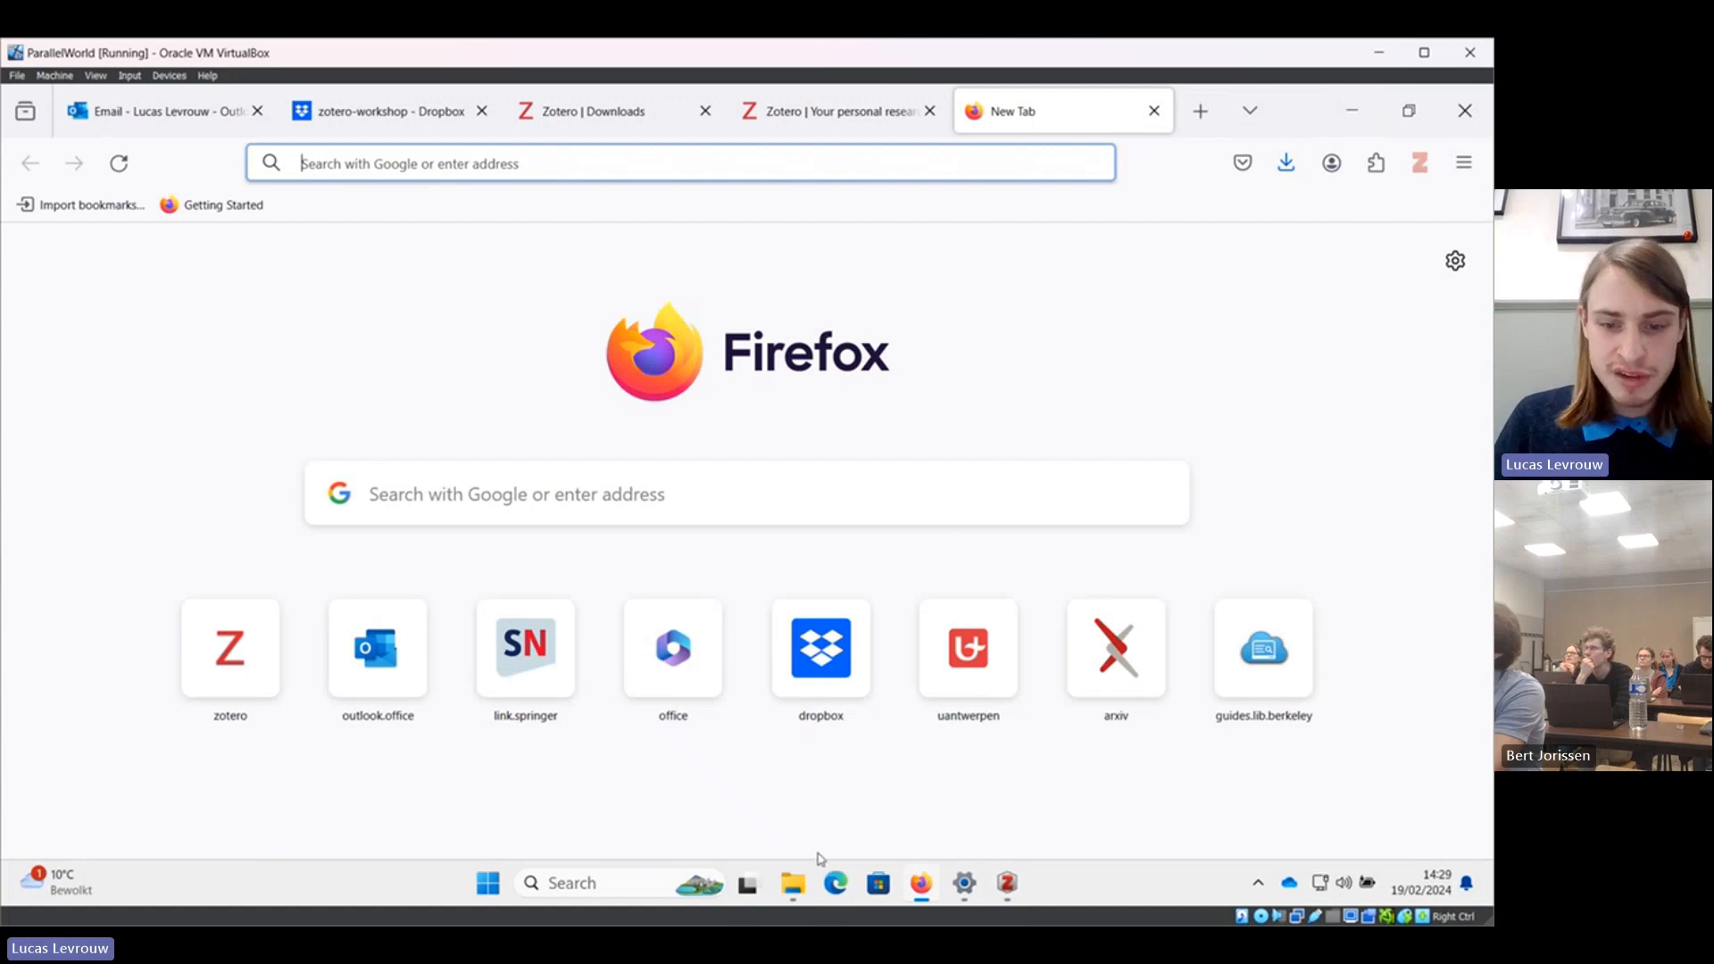
mouse_move(777, 893)
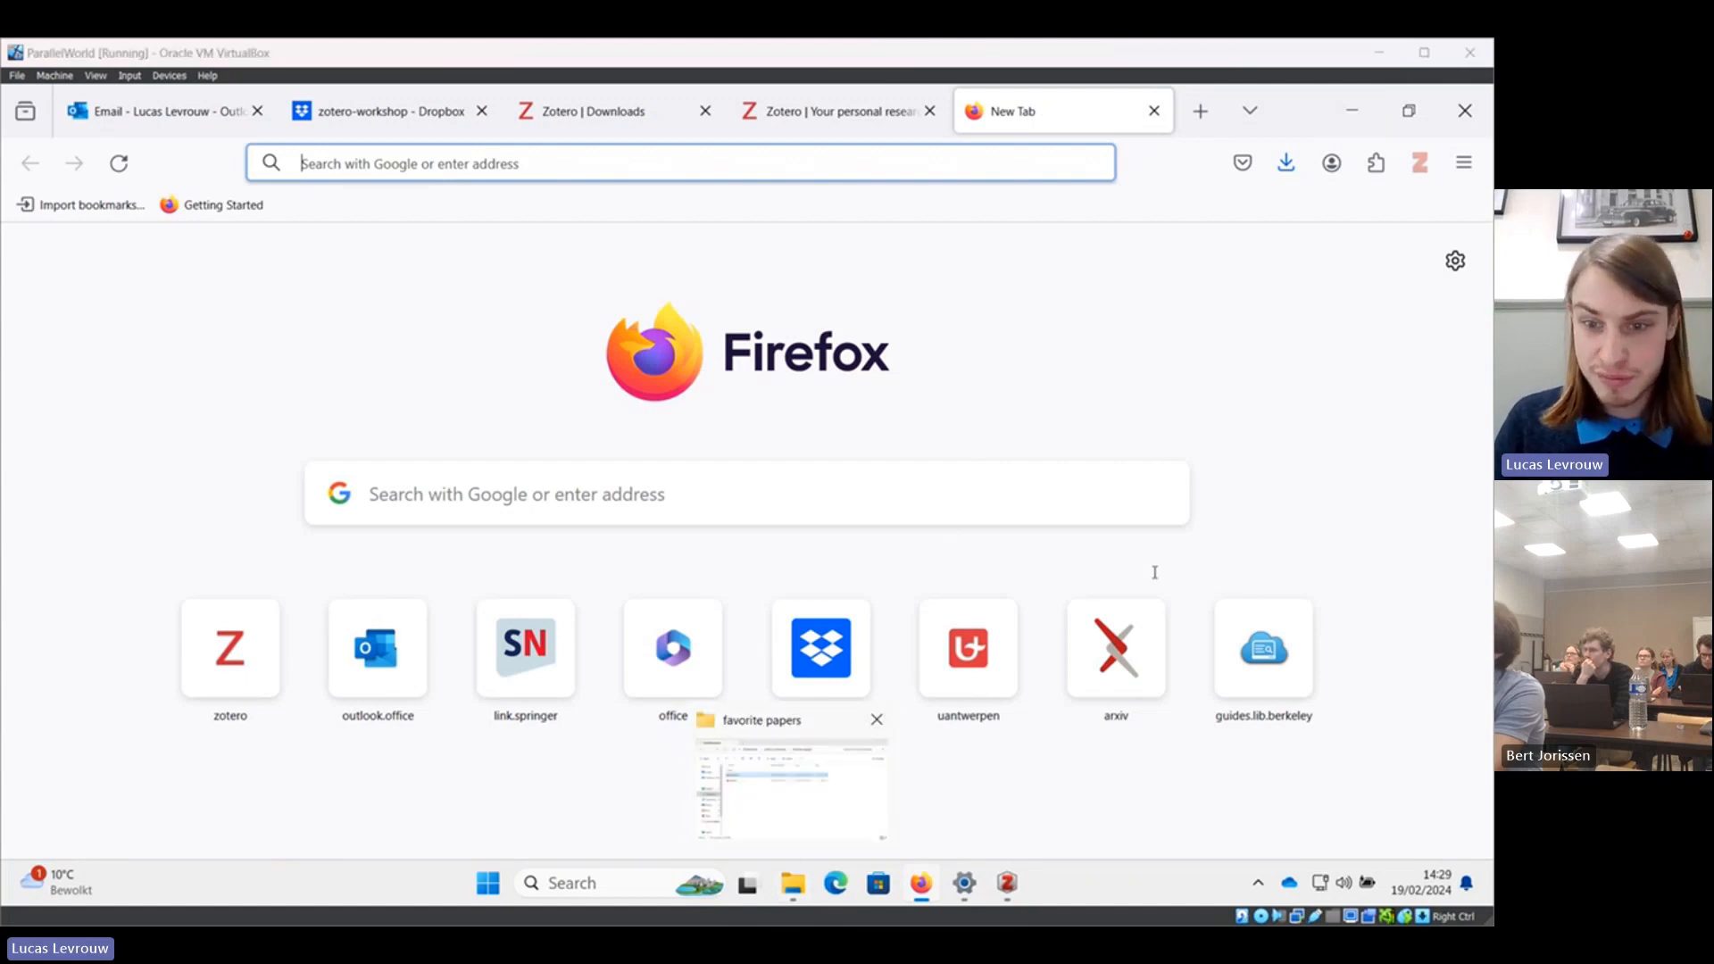
left_click(784, 826)
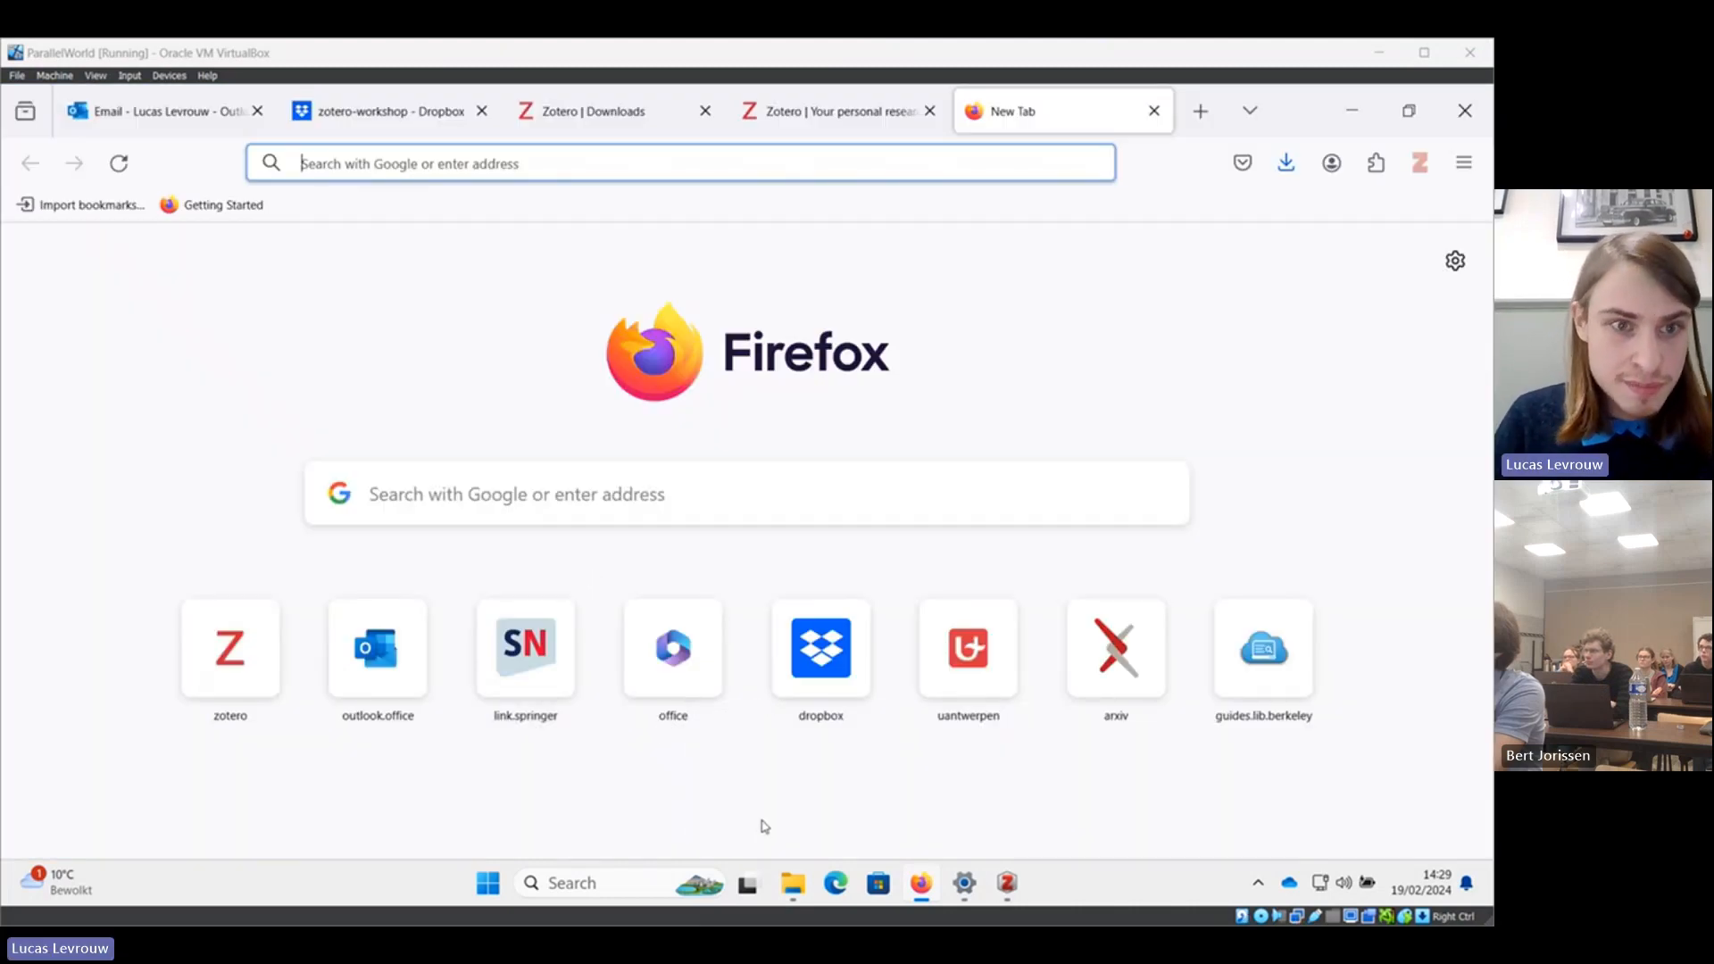
left_click(761, 821)
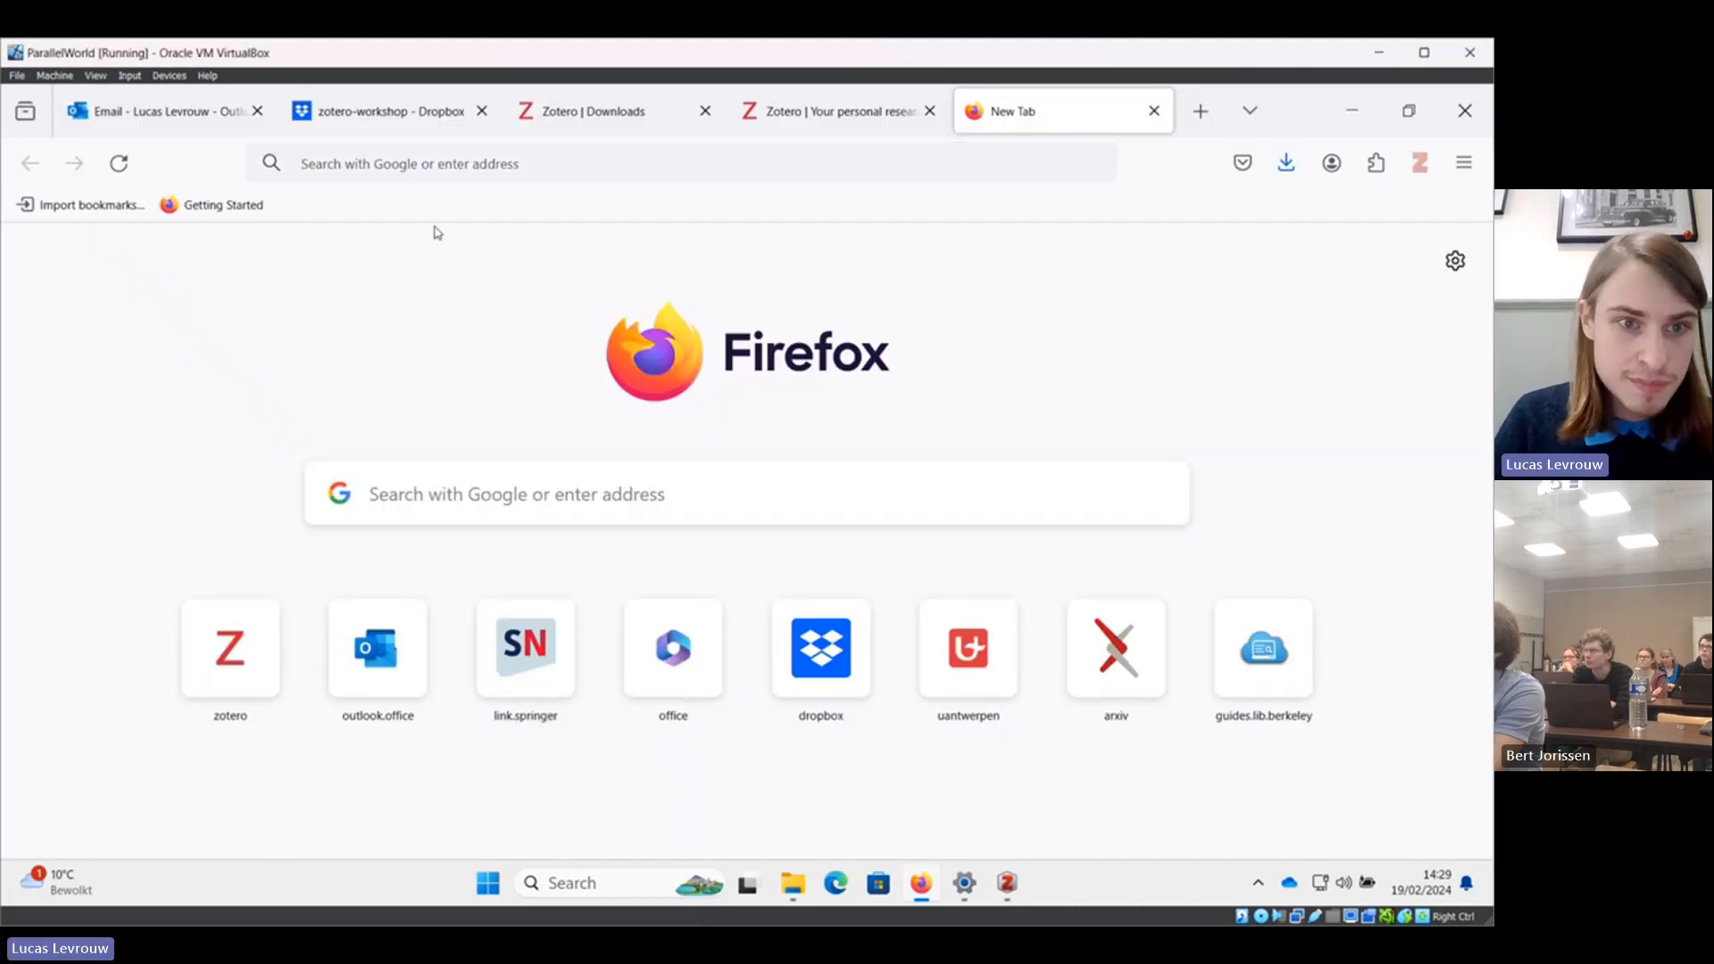
left_click(410, 165)
type("Fernandes, L., Tempere, J. Eur. Phys. J. B 93, 37 (2020). -")
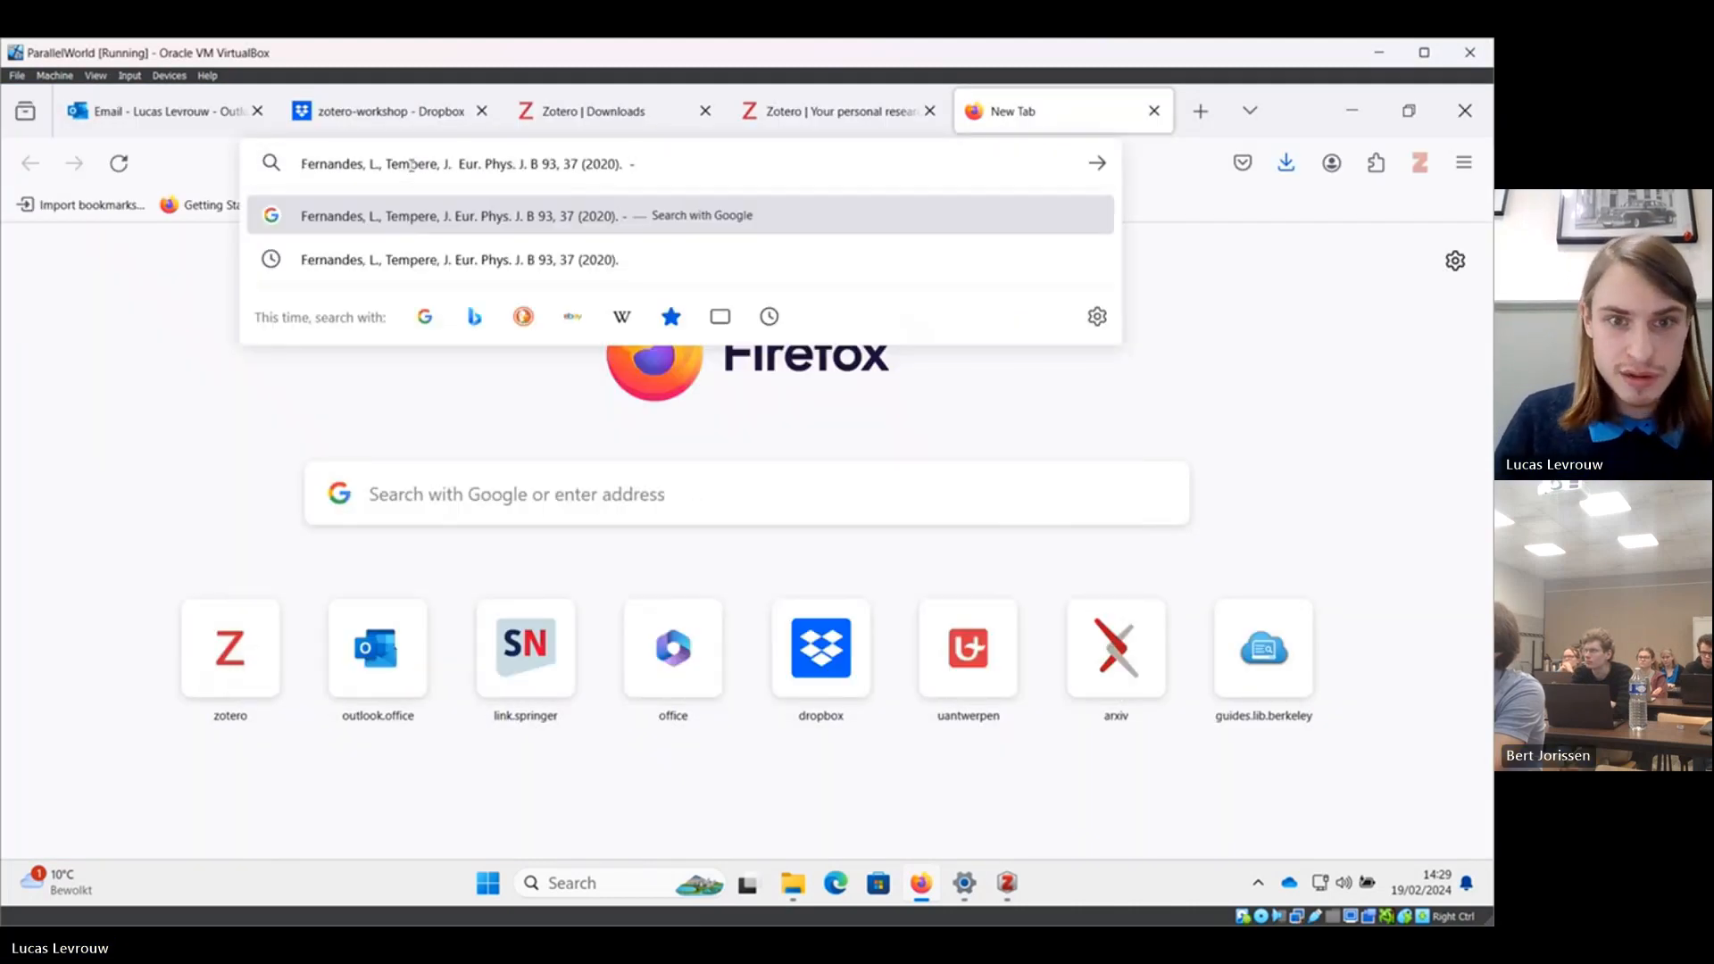
key("BackSpace")
key("BackSpace")
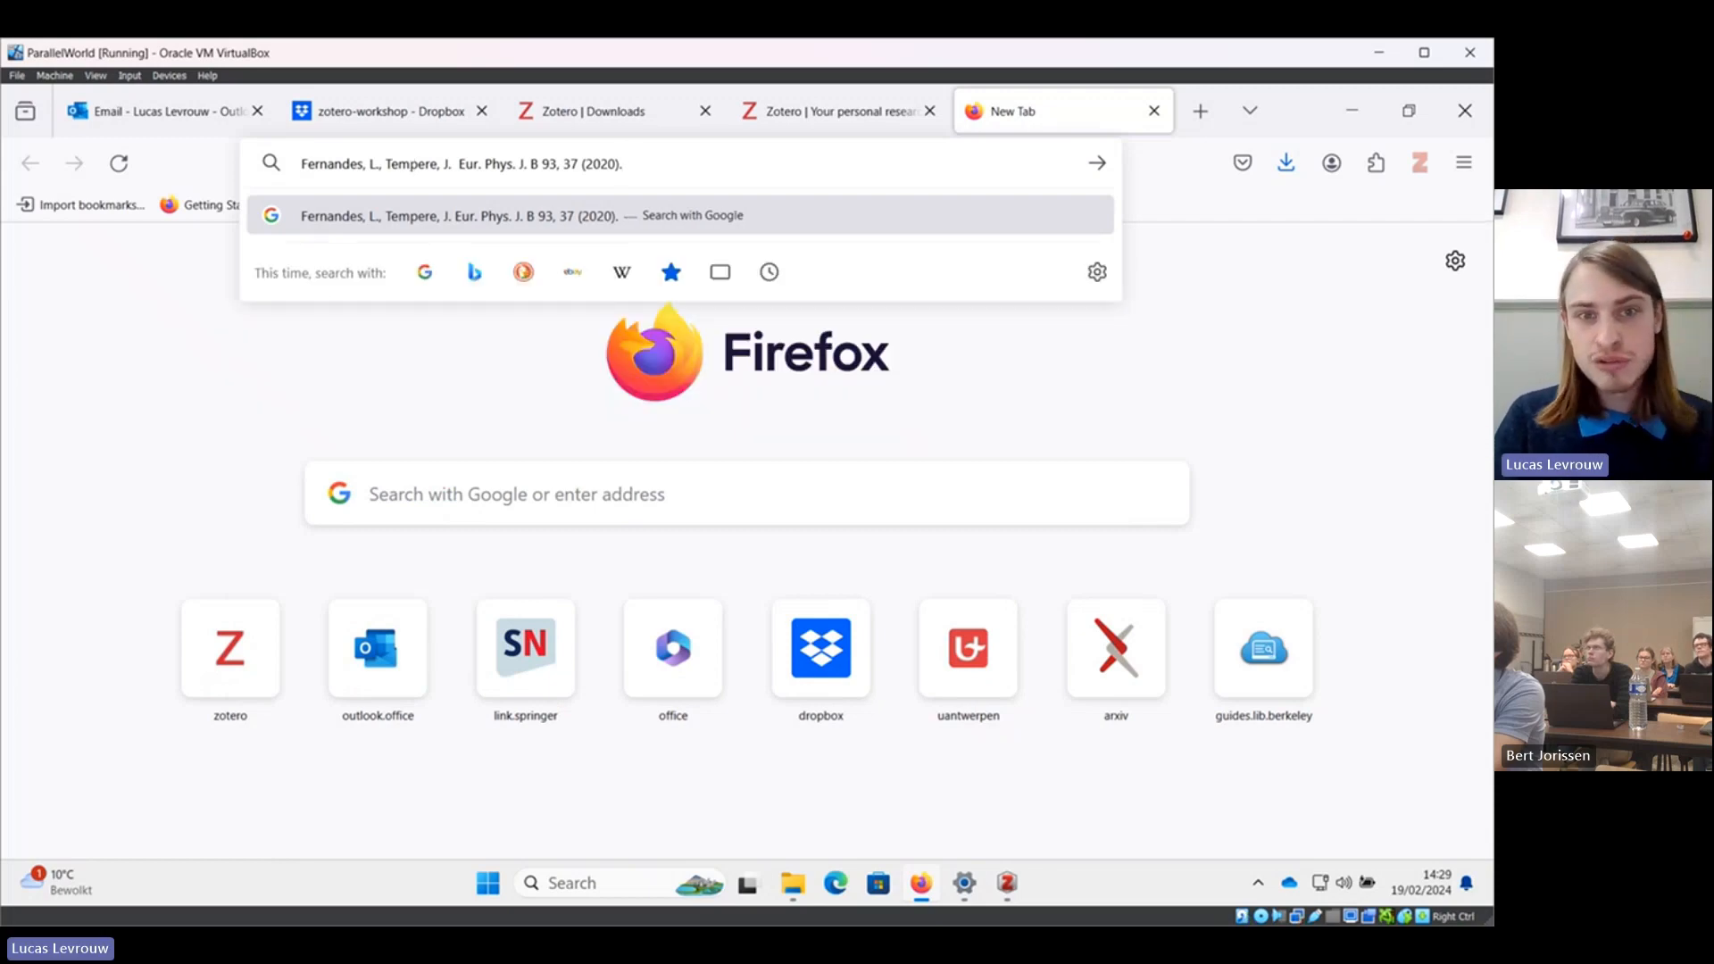
key("Return")
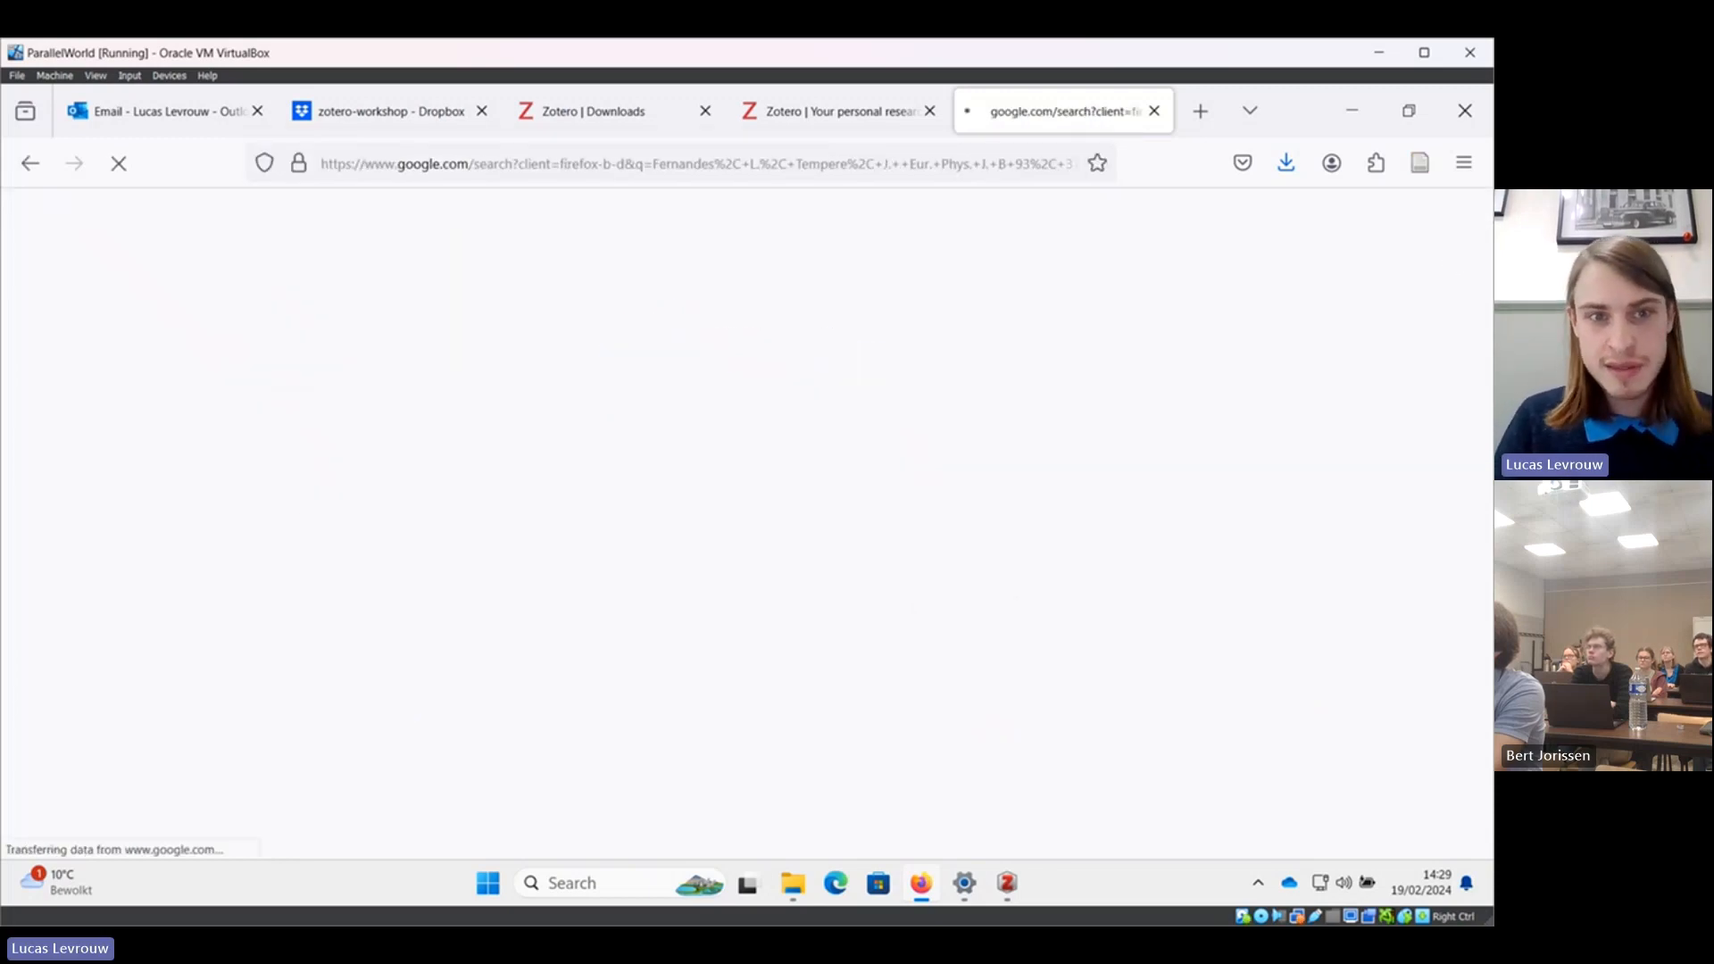
Open the Springer result "Effect of segregation on inequality in kinetic models" and save the article to Zotero with the browser connector.
scroll(342, 499, "down", 2)
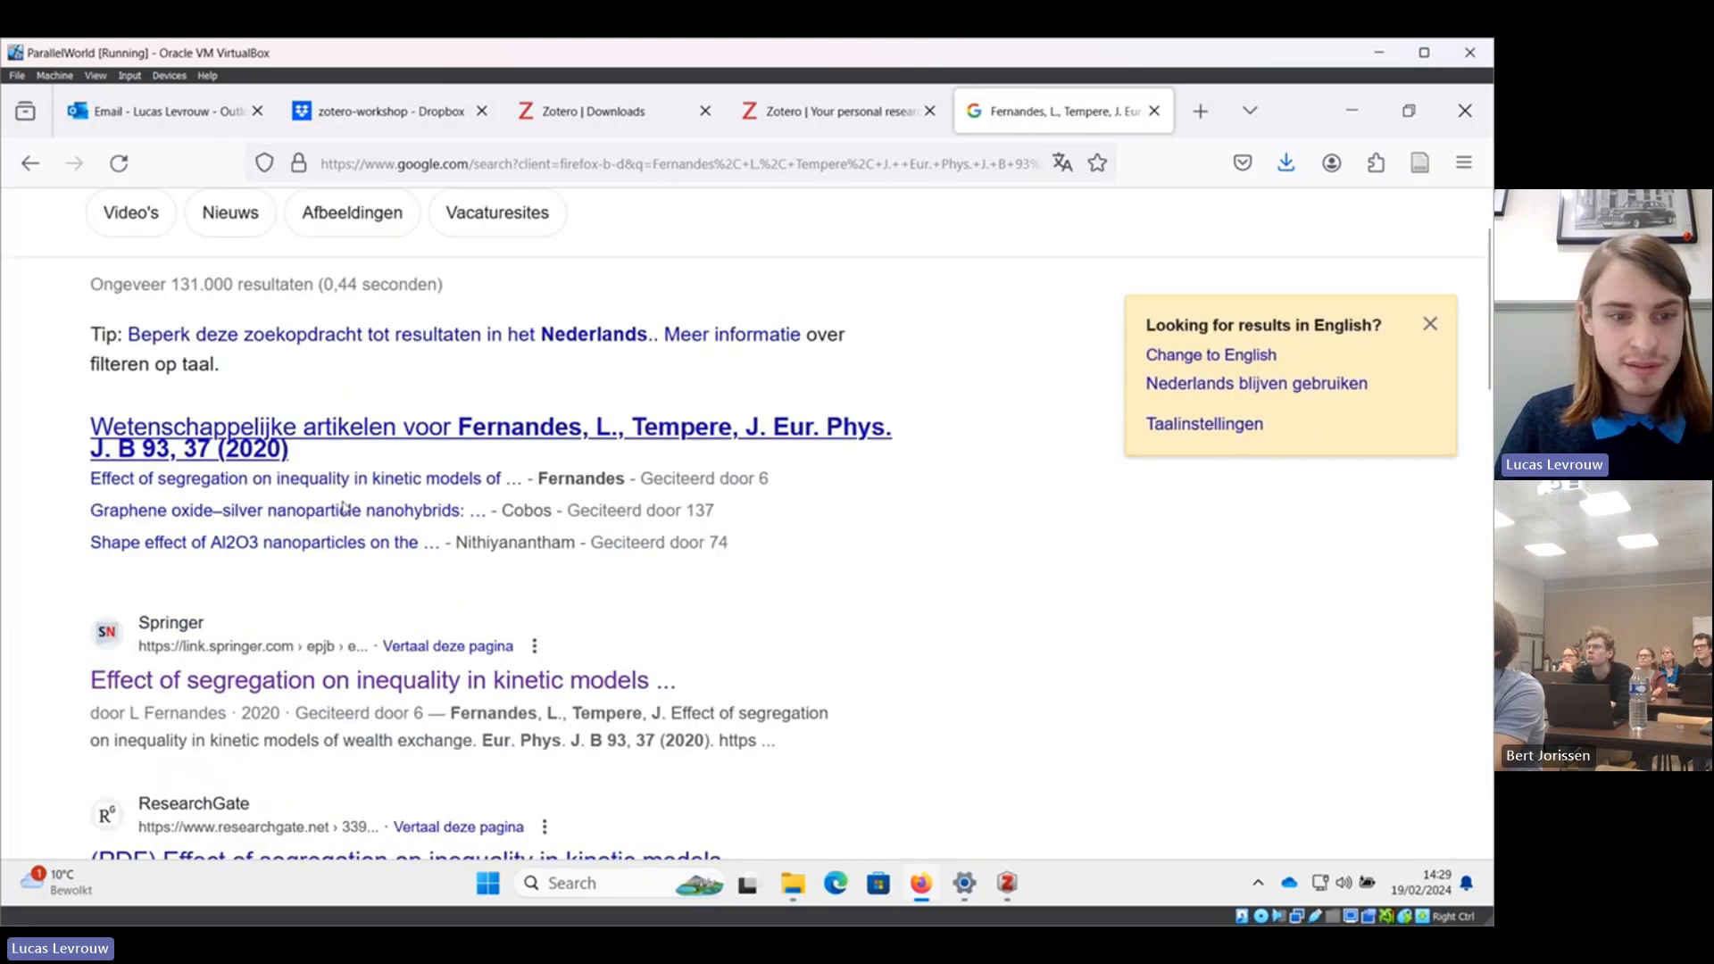
left_click(299, 669)
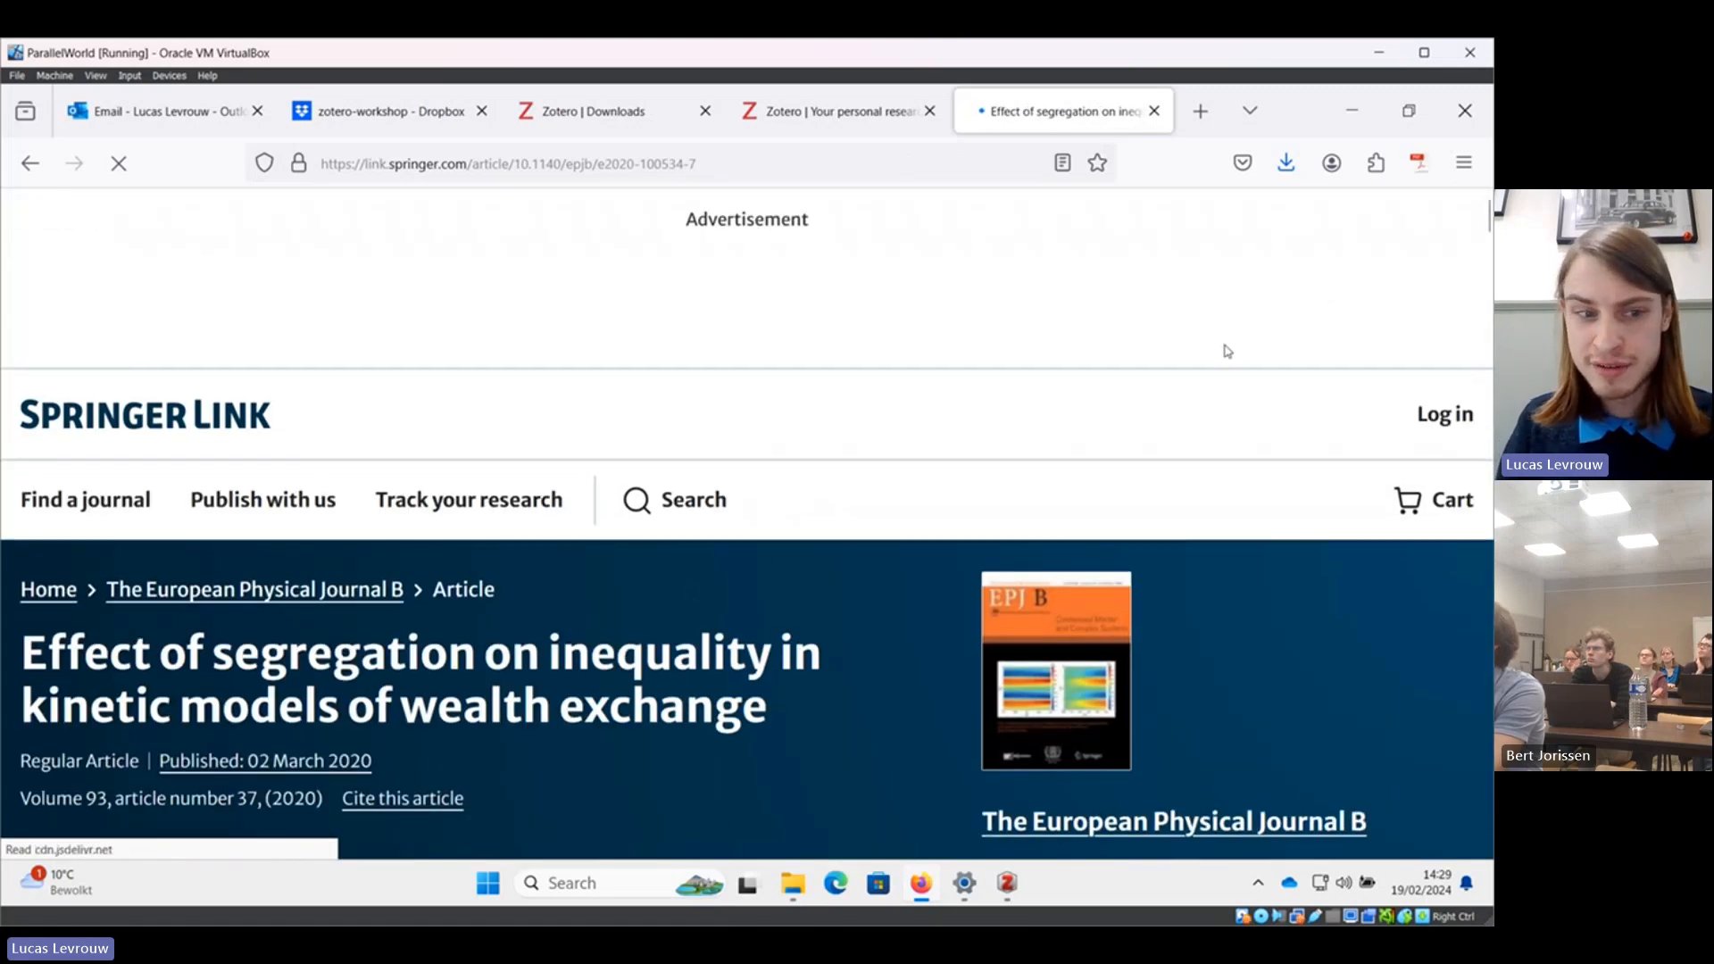
scroll(1227, 350, "down", 2)
scroll(1227, 351, "down", 2)
scroll(1226, 352, "down", 2)
scroll(1226, 351, "up", 4)
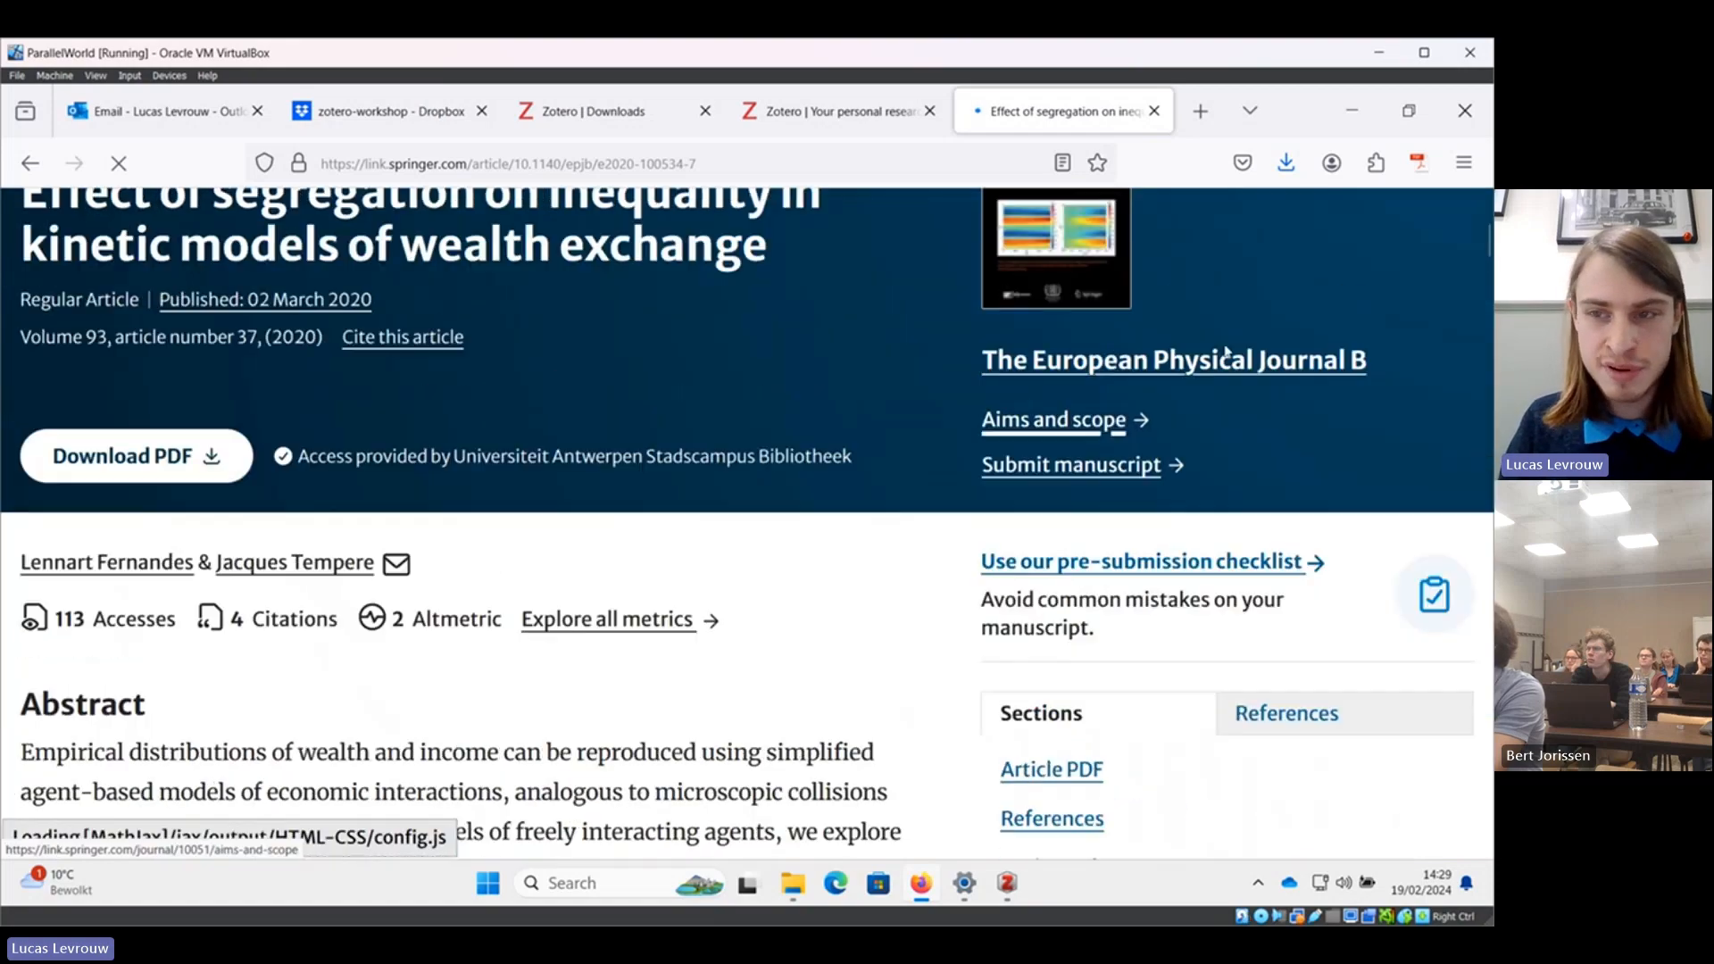
left_click(1416, 173)
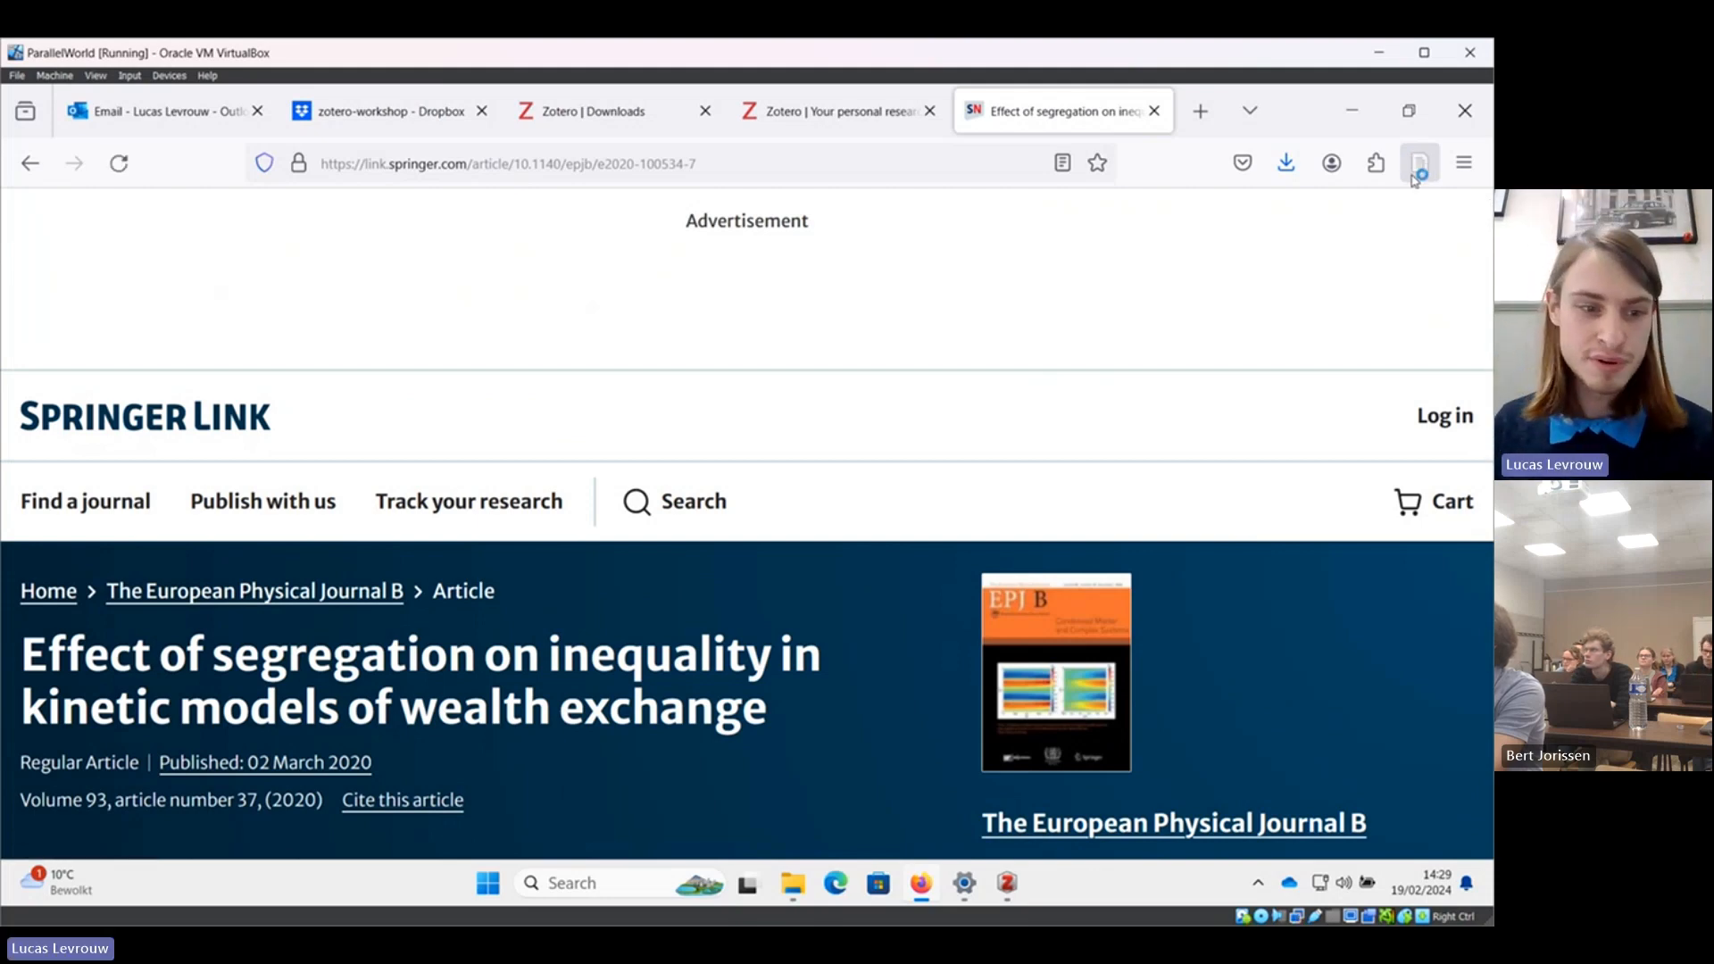
scroll(846, 521, "down", 3)
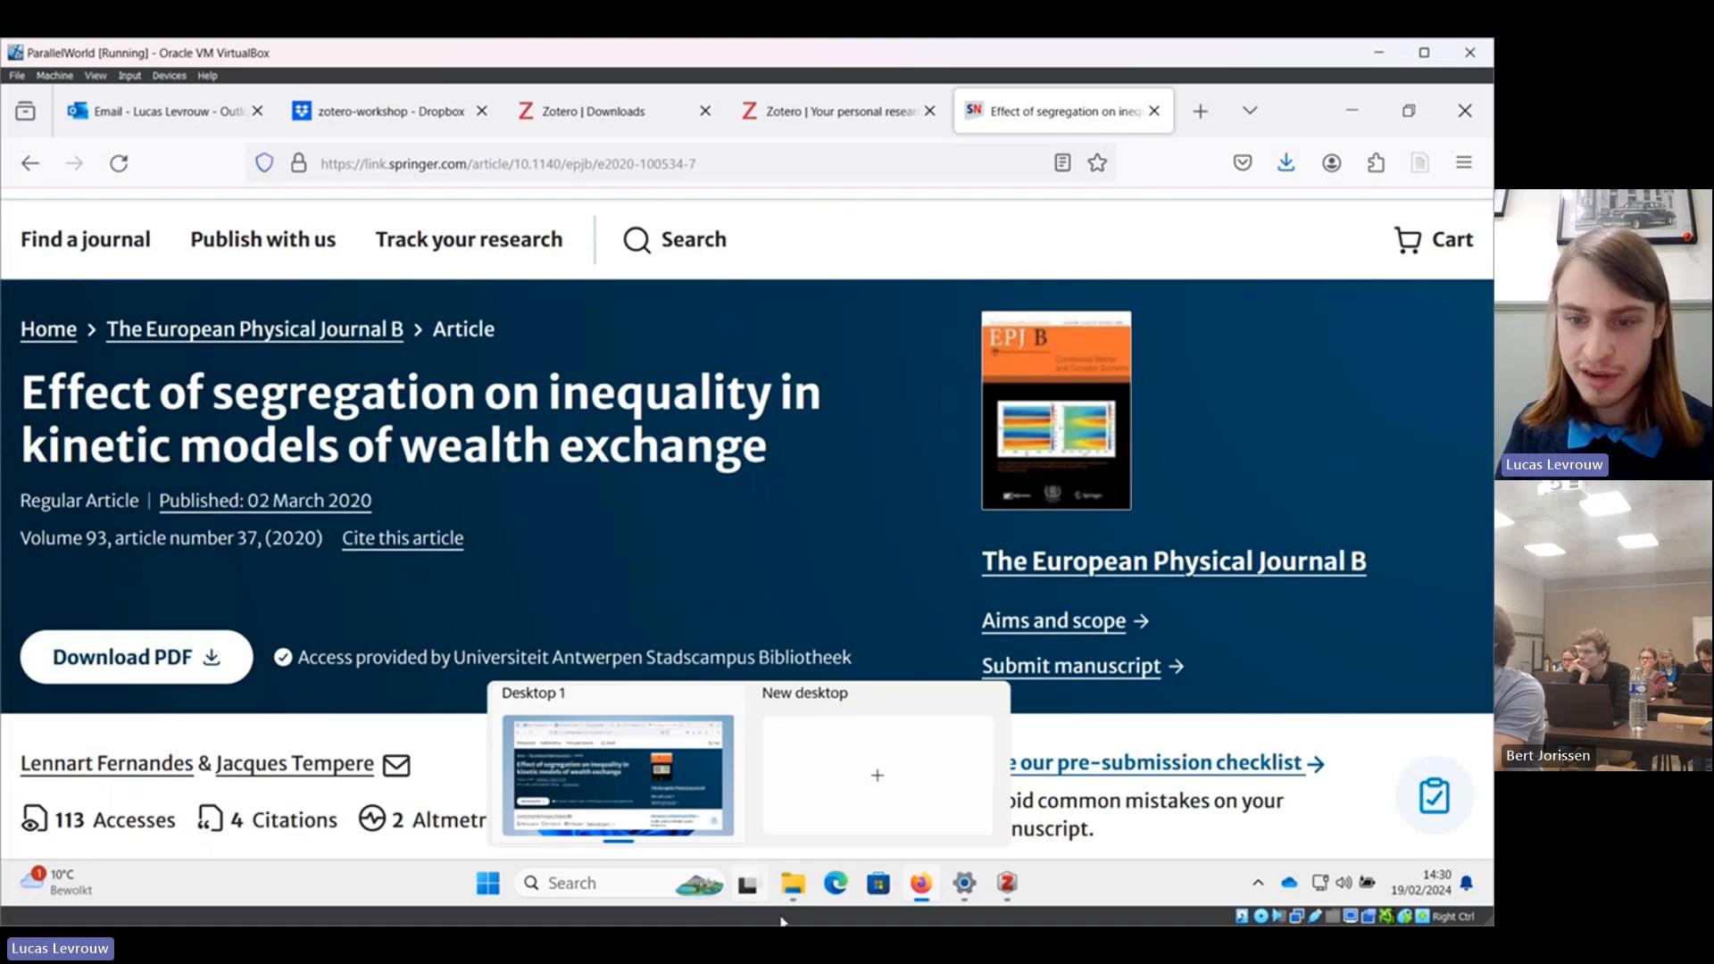
Search for "path integral large polarons" in a new tab and open the American Physical Society result.
left_click(1202, 122)
type("path i")
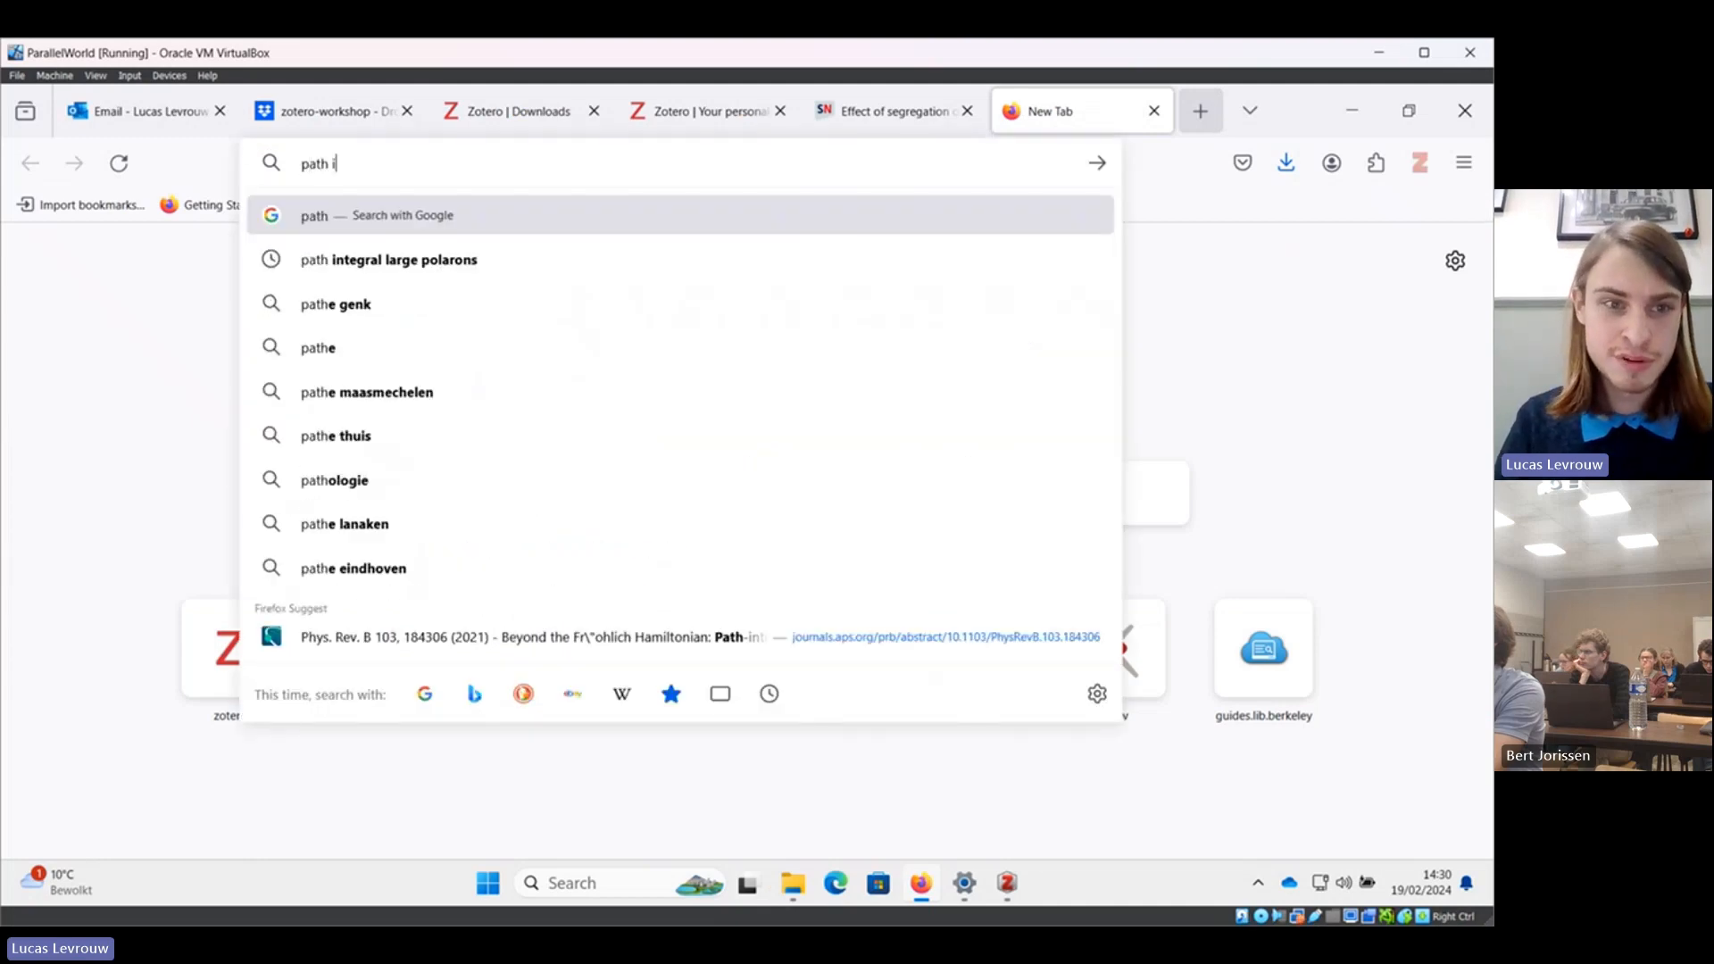
type("nteg")
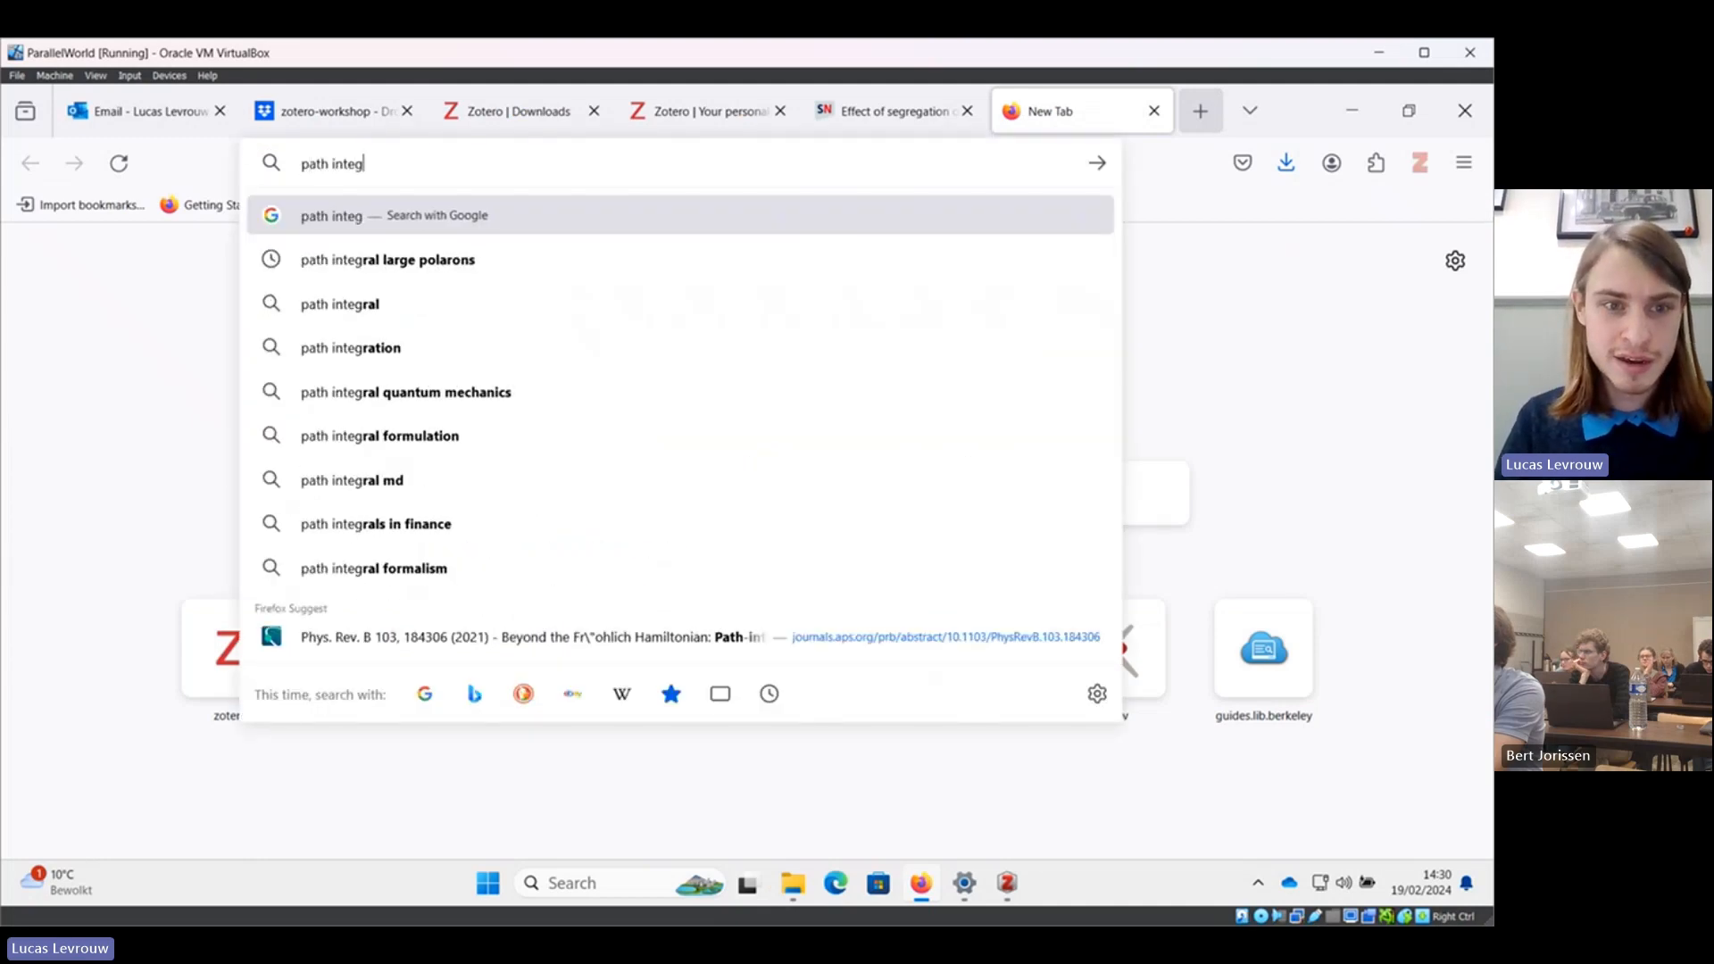
left_click(915, 270)
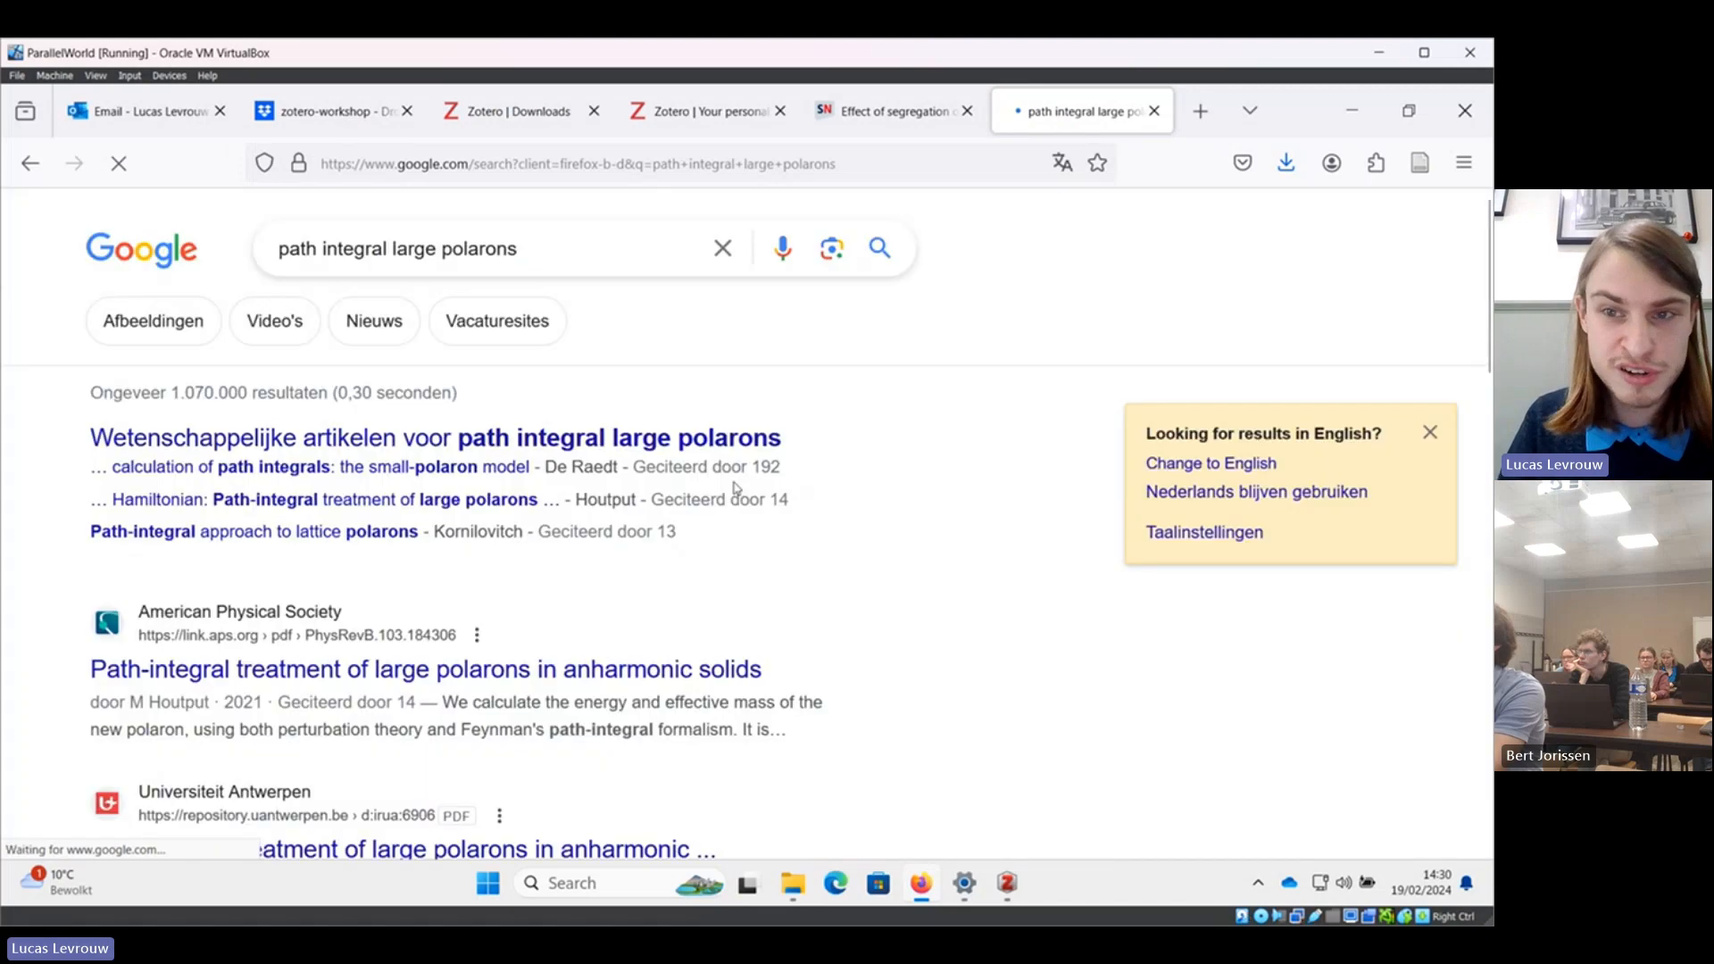
scroll(734, 487, "down", 2)
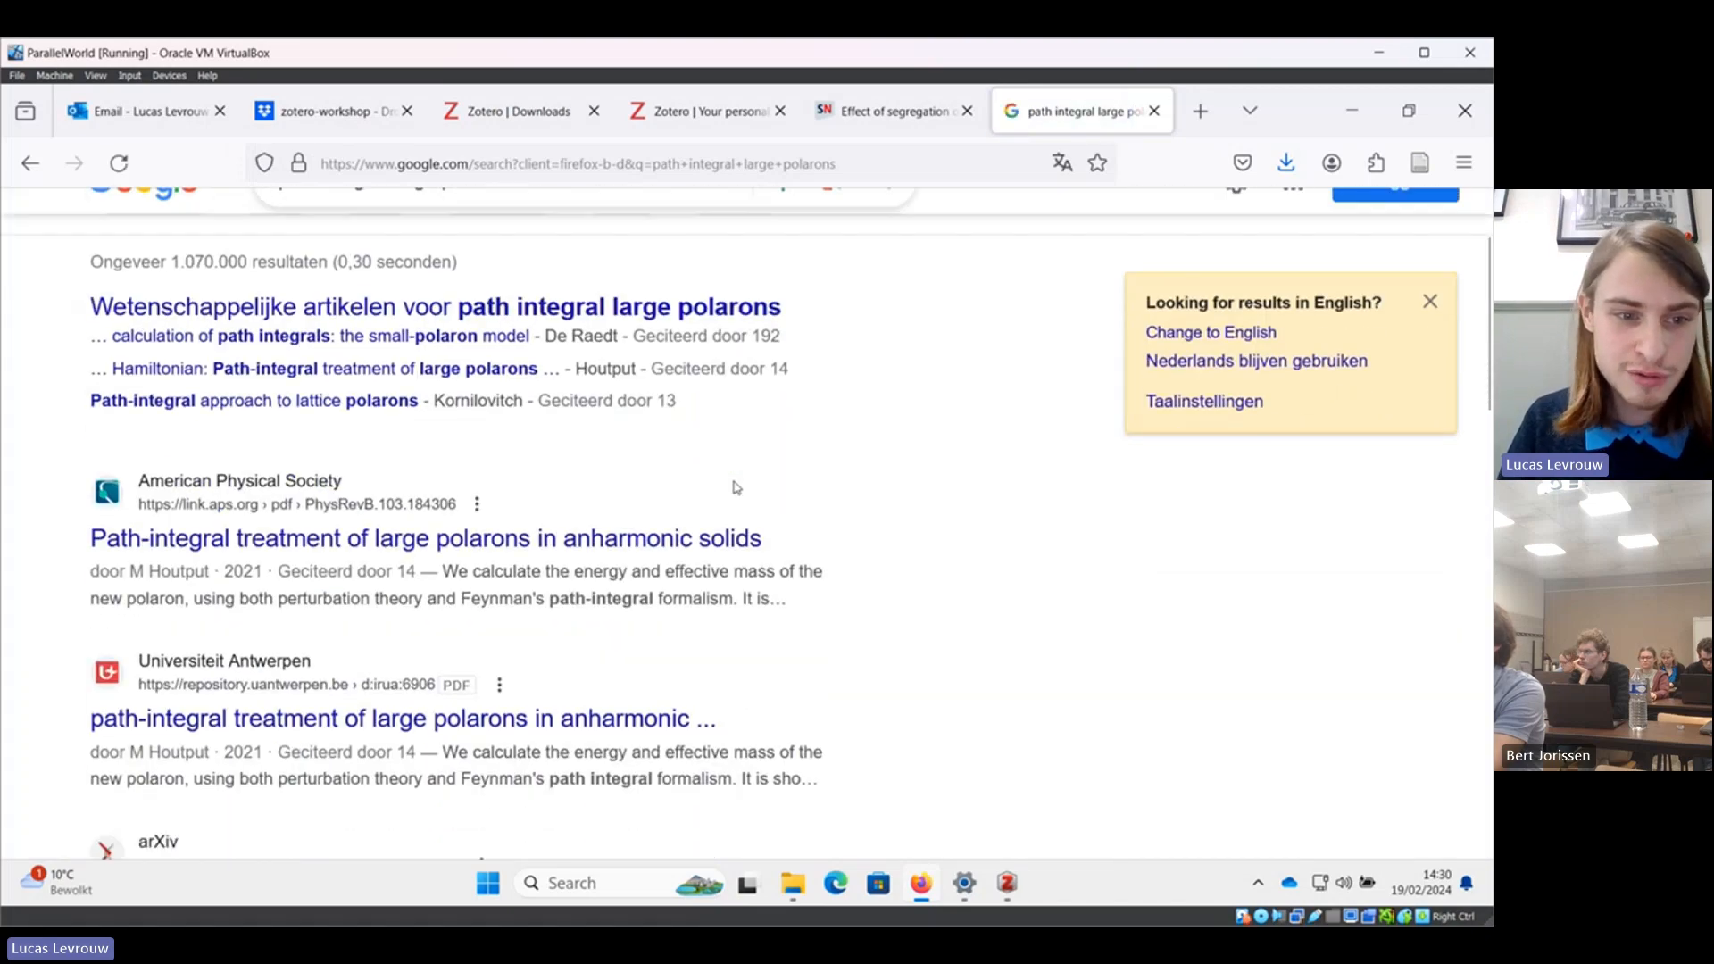
left_click(499, 540)
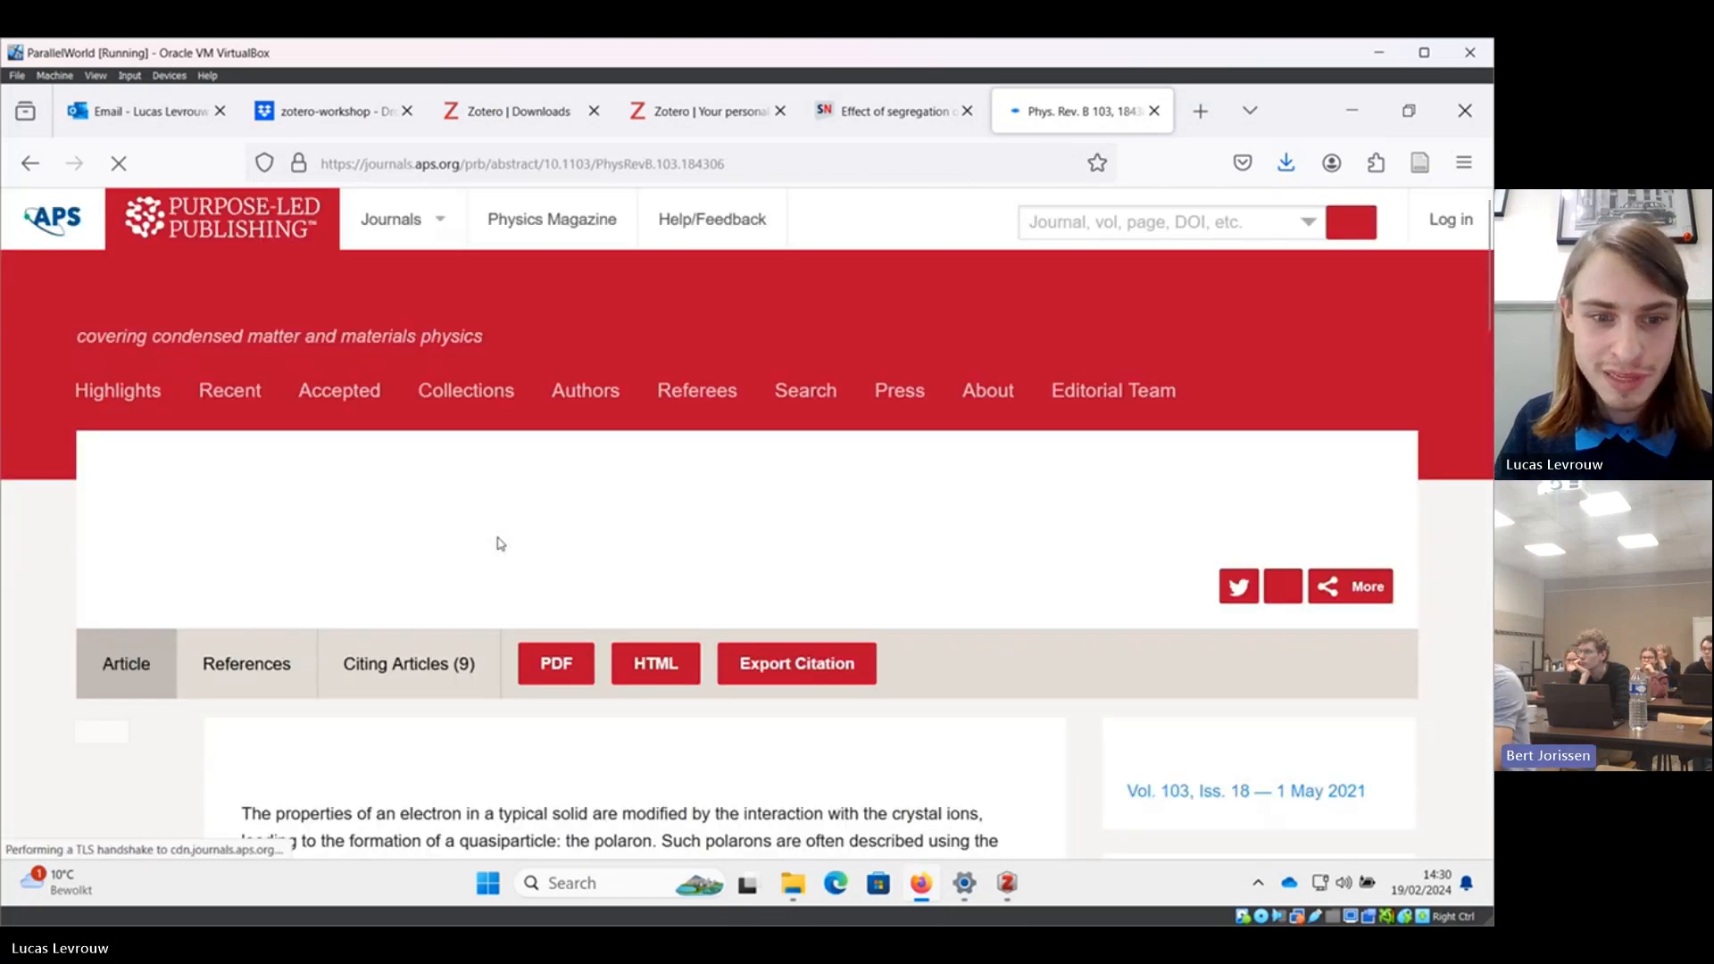
Look over the Physical Review B article's abstract page and save the article to the Workshop collection with the Zotero Connector.
scroll(500, 544, "down", 2)
scroll(499, 540, "down", 5)
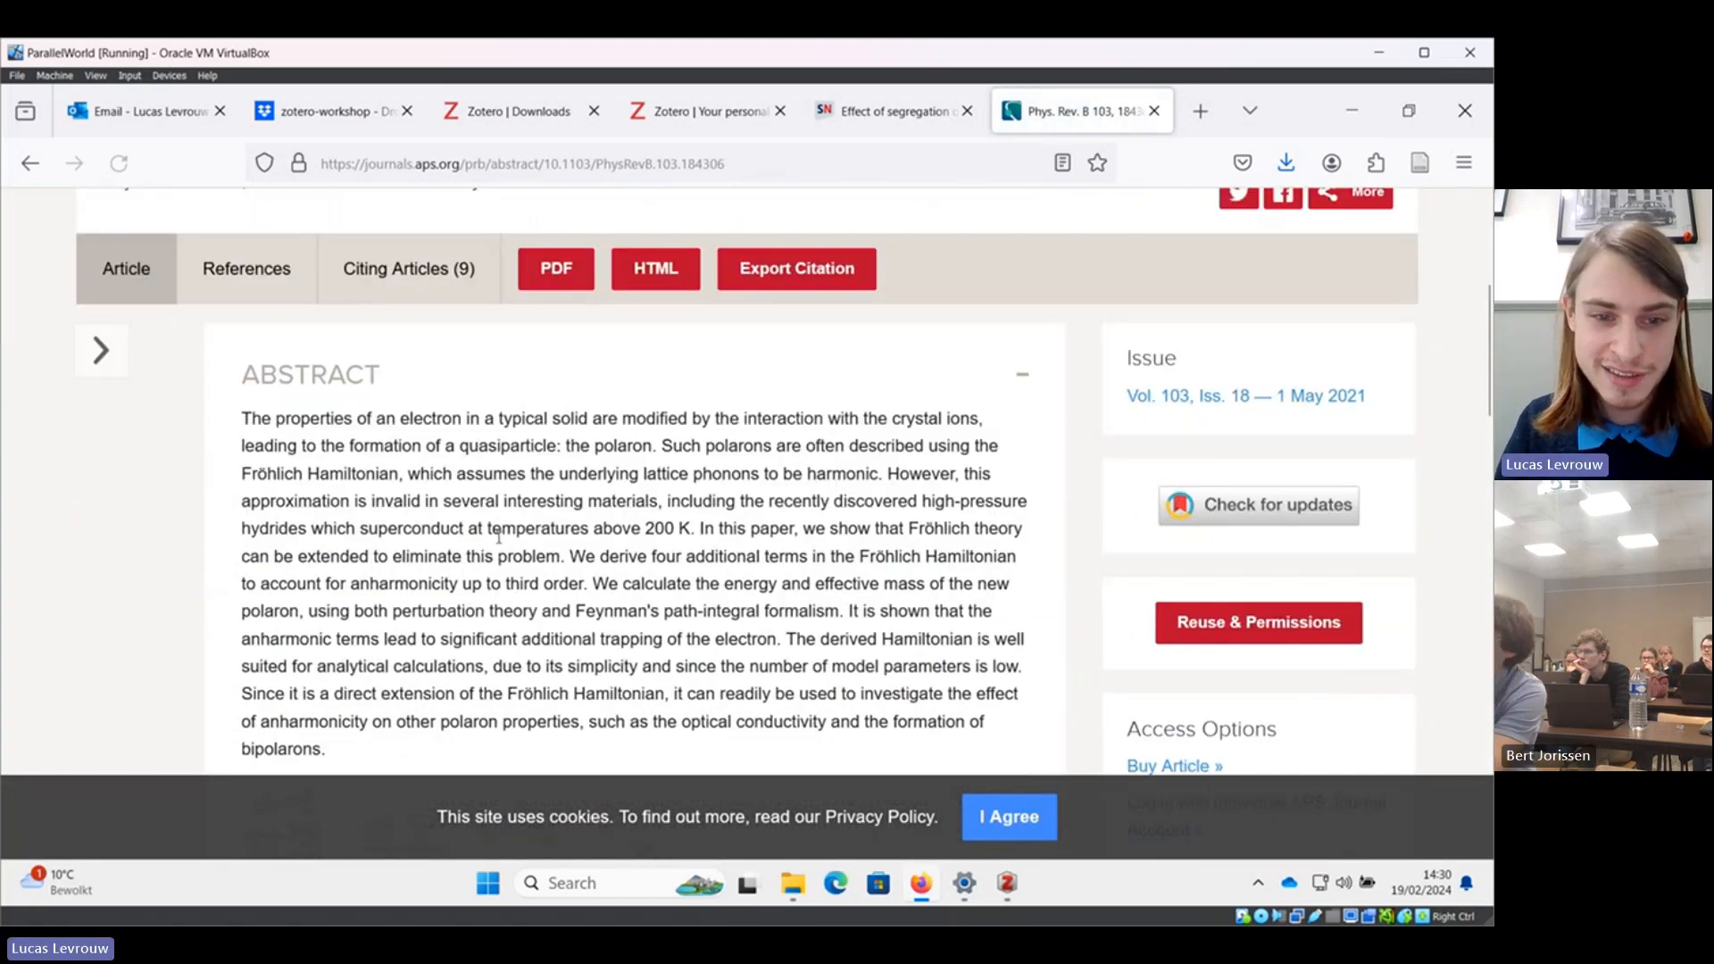
scroll(498, 538, "up", 2)
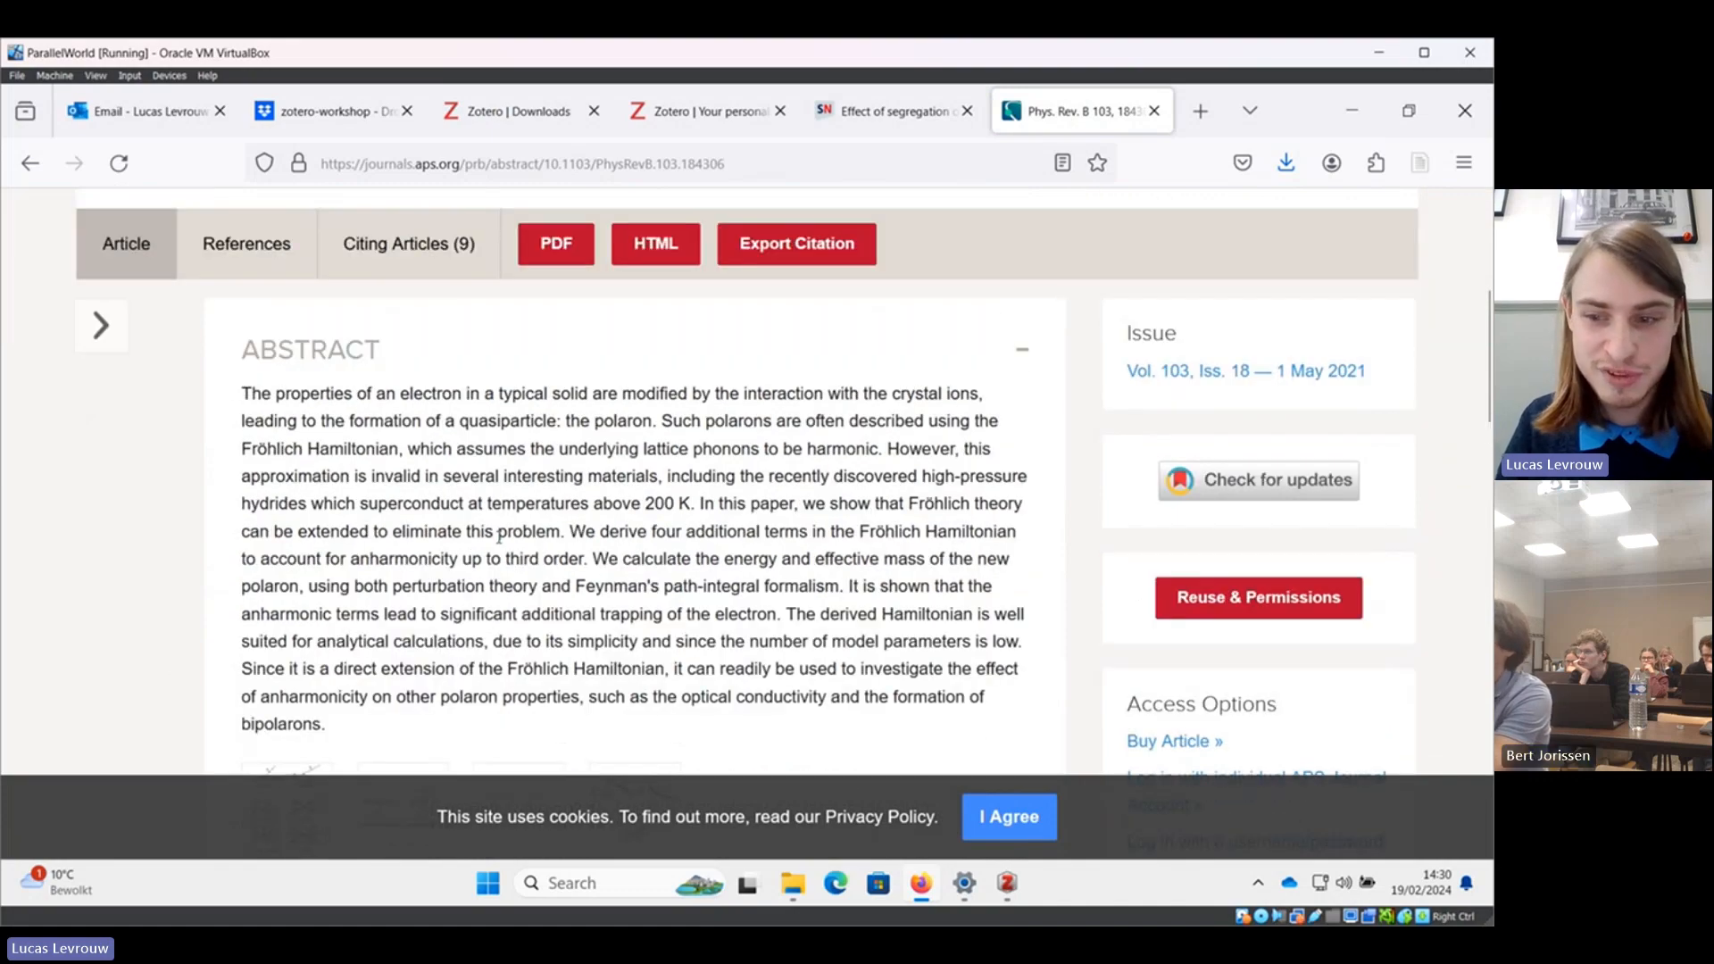
scroll(498, 538, "up", 2)
scroll(498, 538, "up", 4)
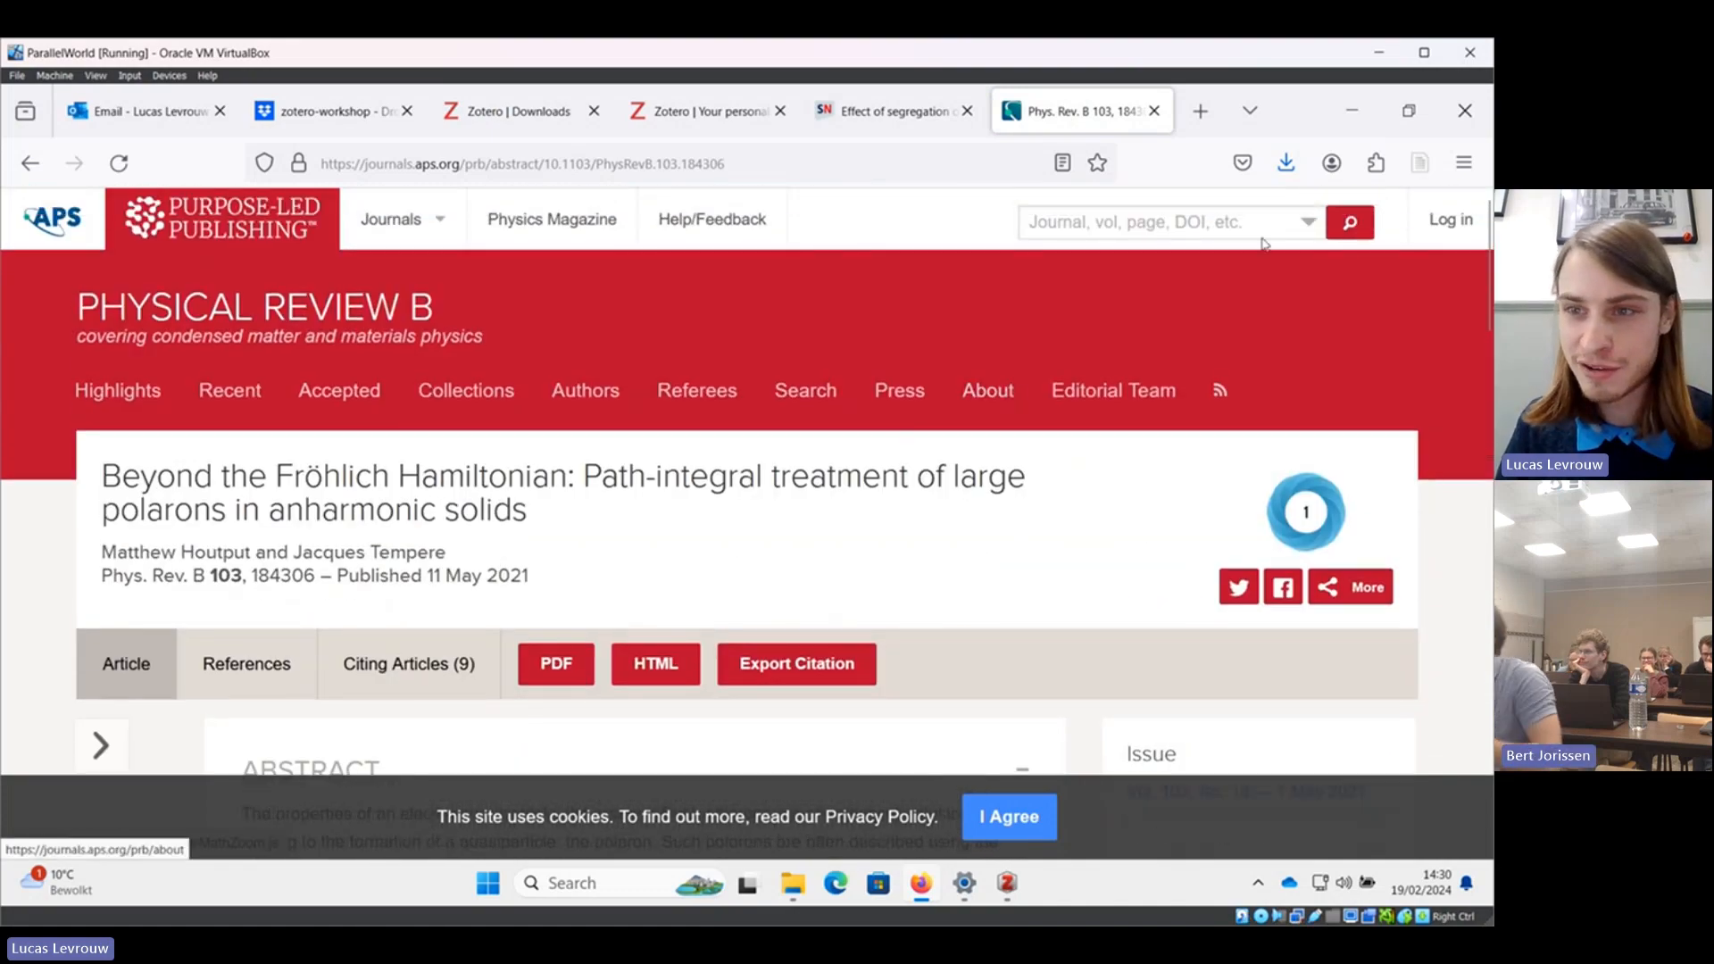
left_click(1420, 163)
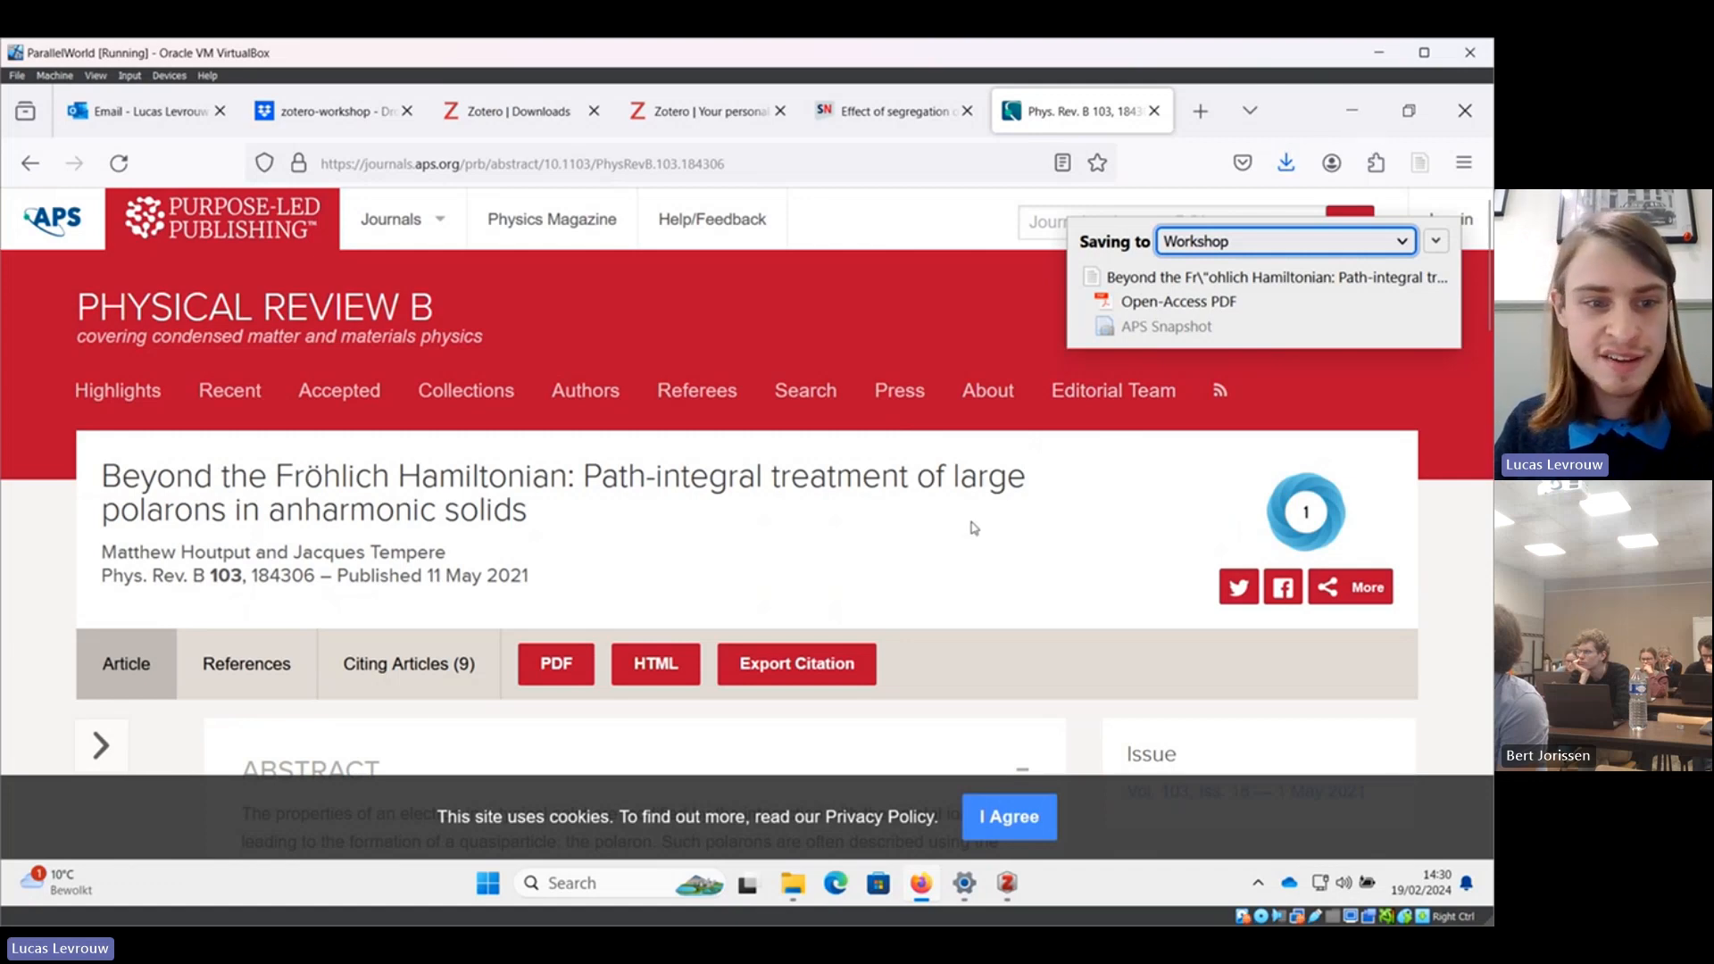
scroll(973, 528, "down", 2)
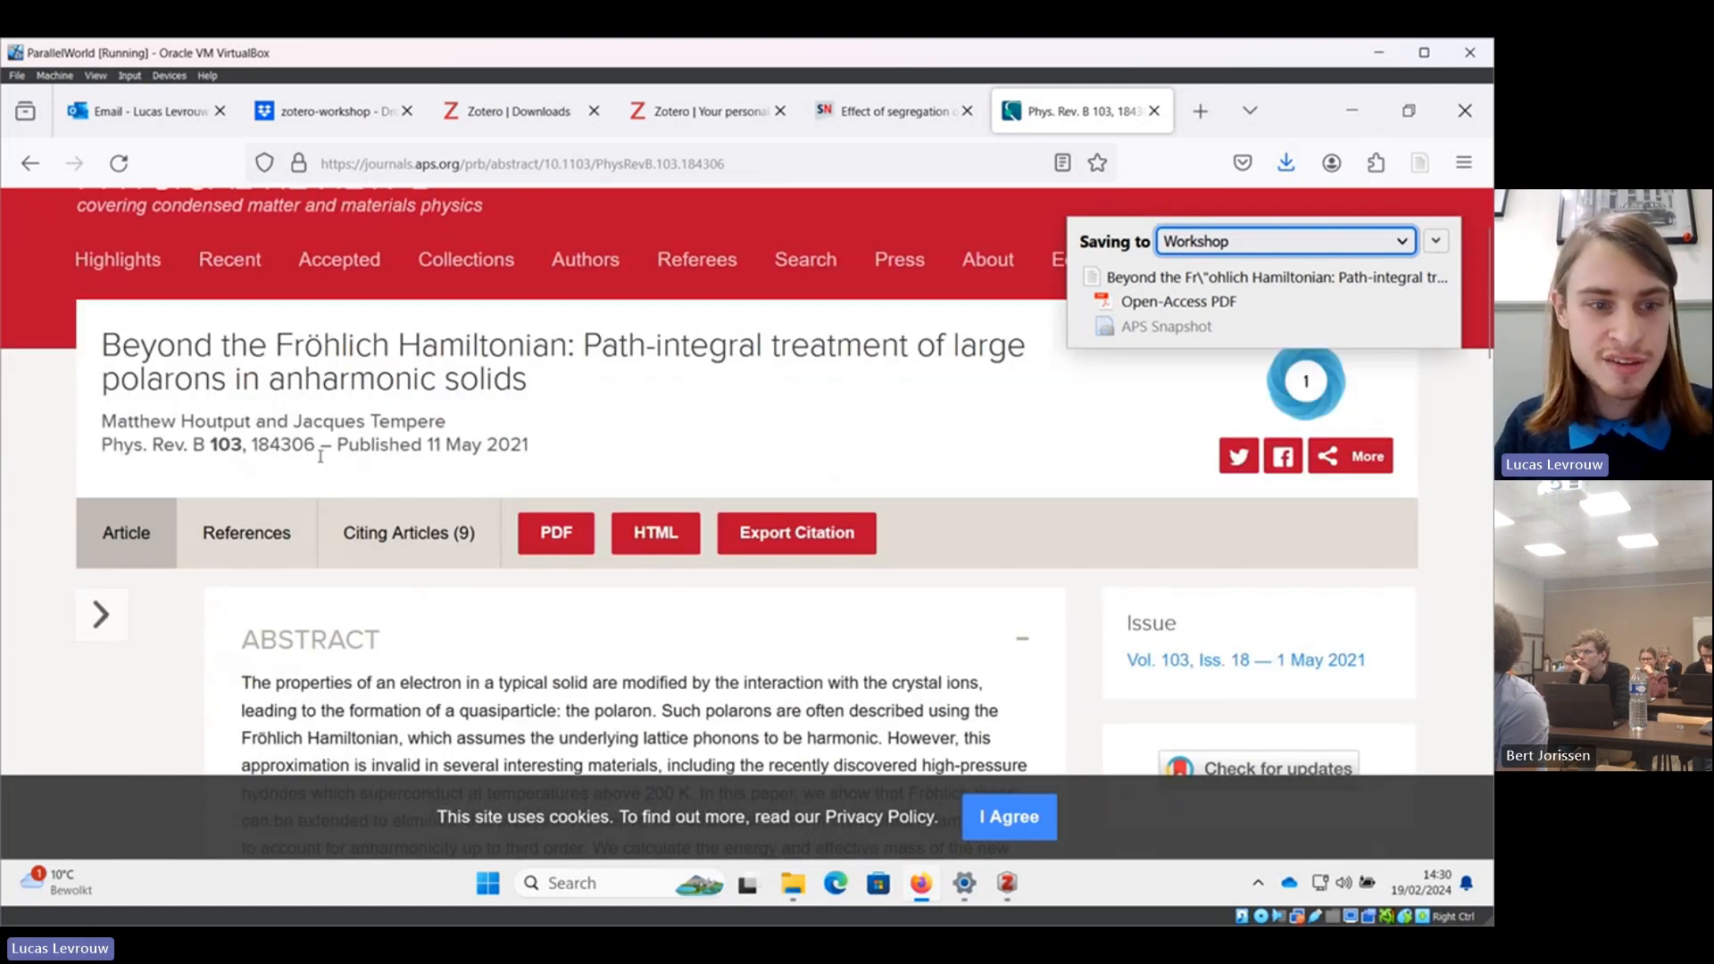
Return to Zotero and check the PDF saved with "Beyond the Fröhlich Hamiltonian", then collapse the segregation article's attachments in the Workshop collection.
scroll(376, 440, "up", 1)
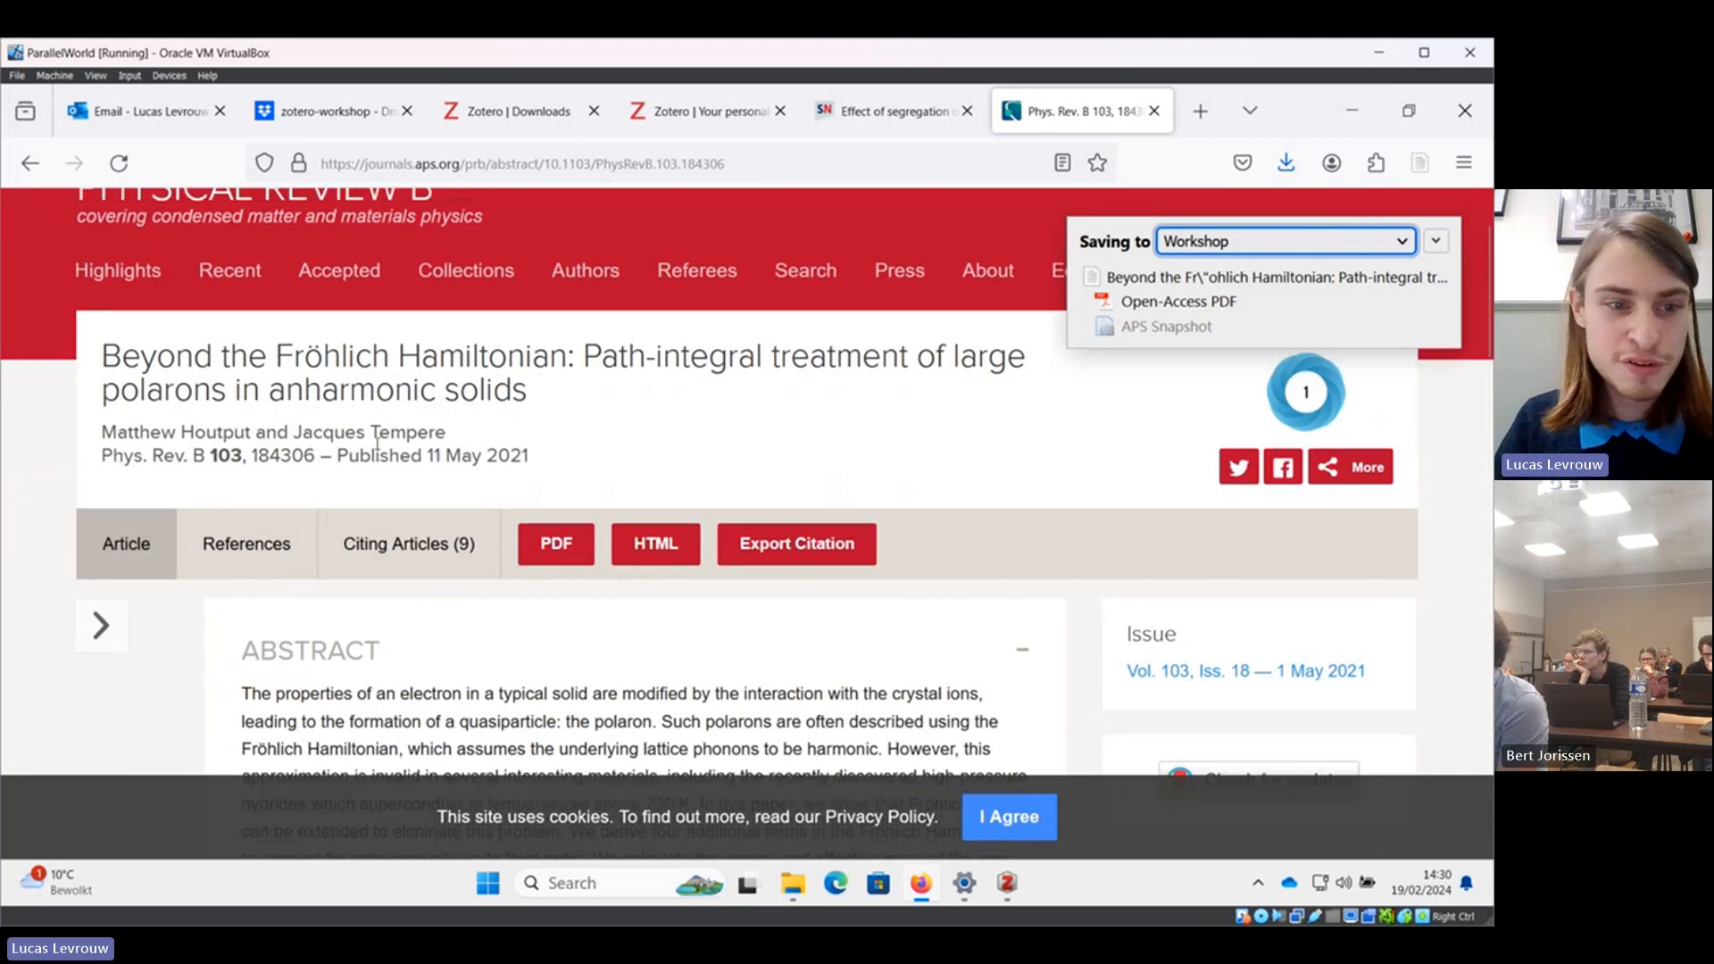
scroll(376, 440, "up", 2)
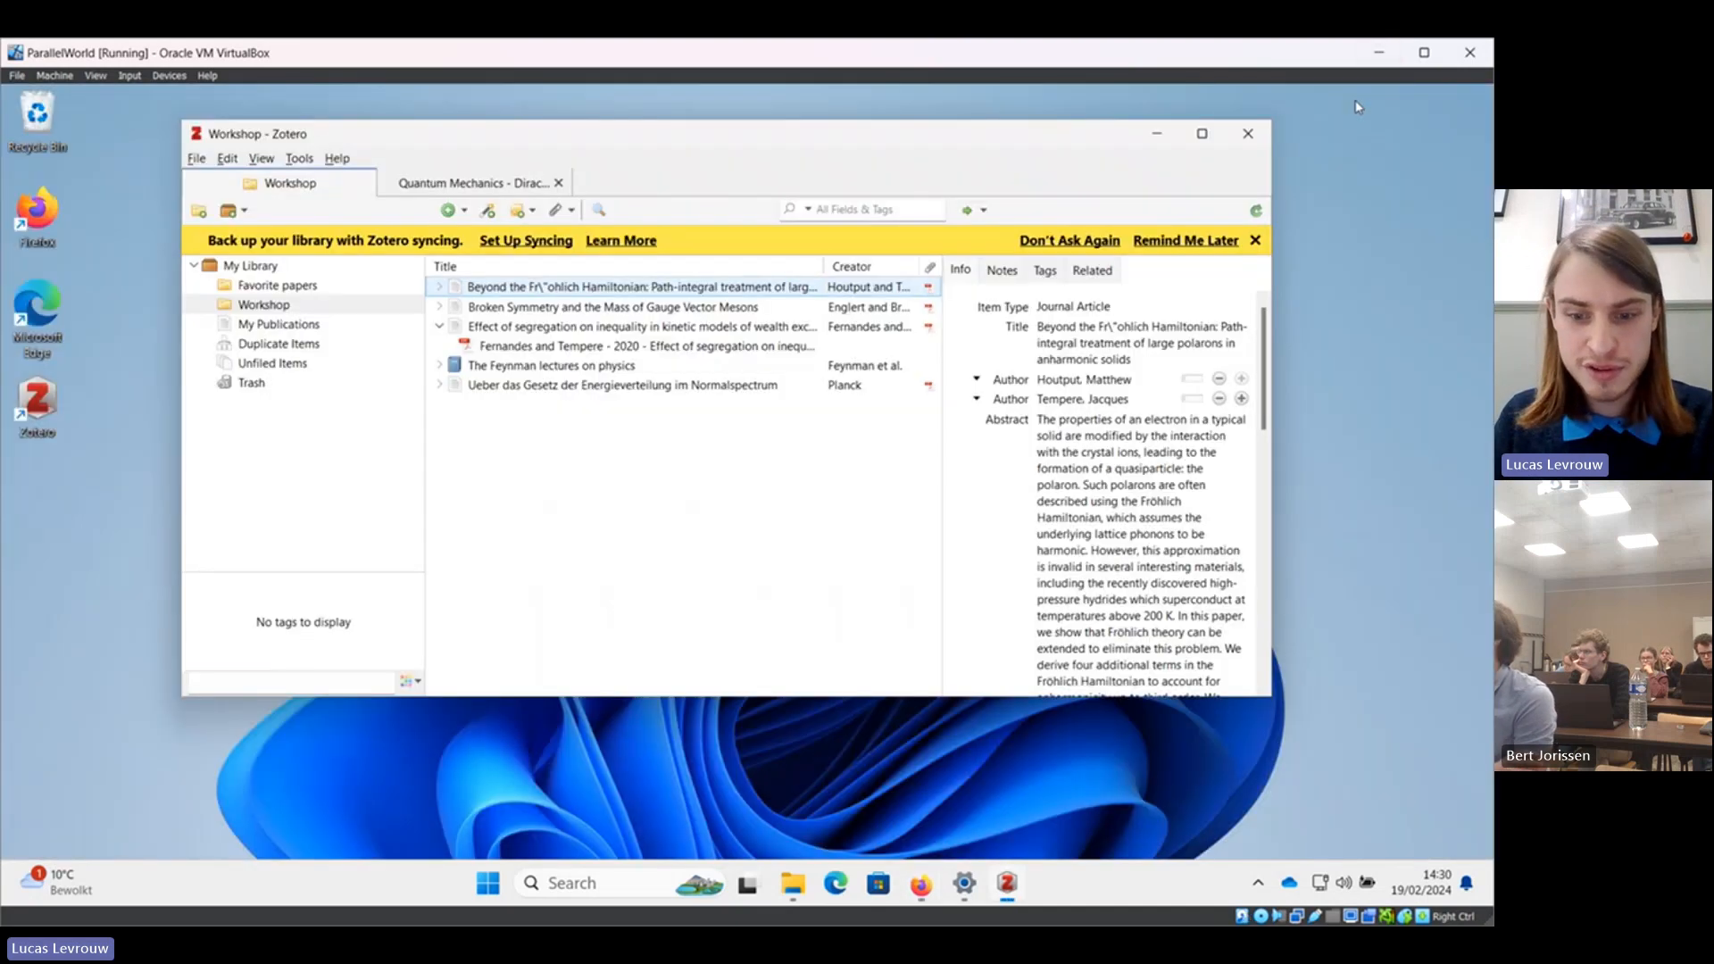
left_click(1351, 110)
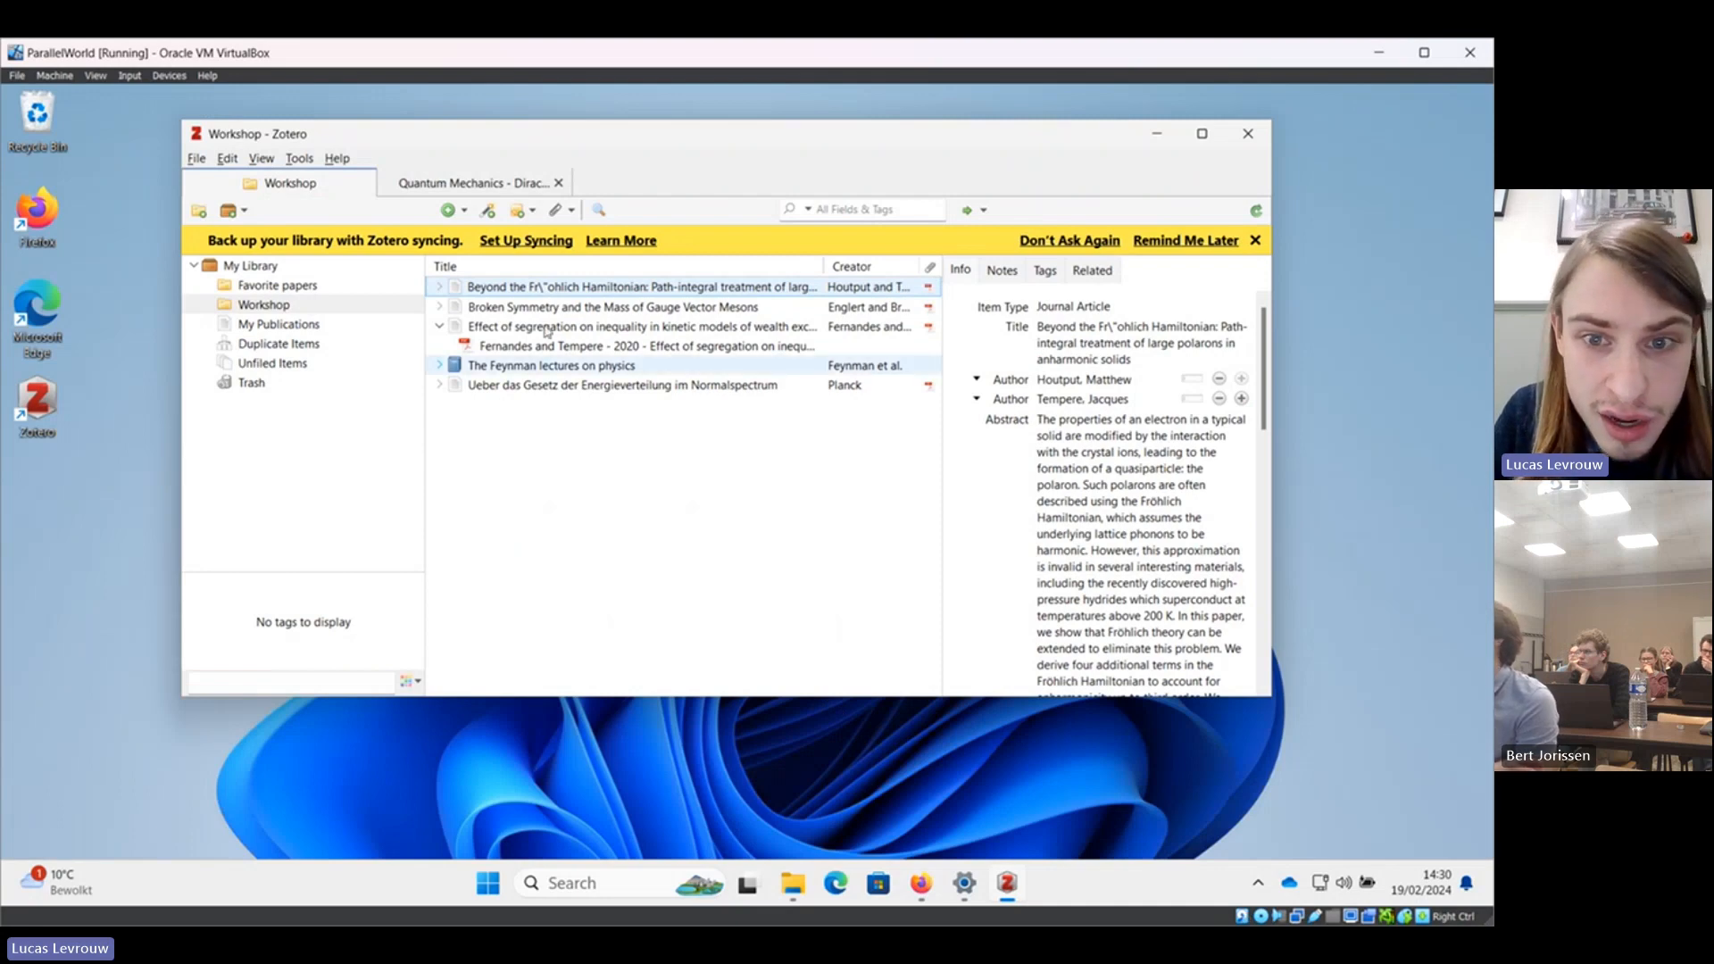
double_click(713, 290)
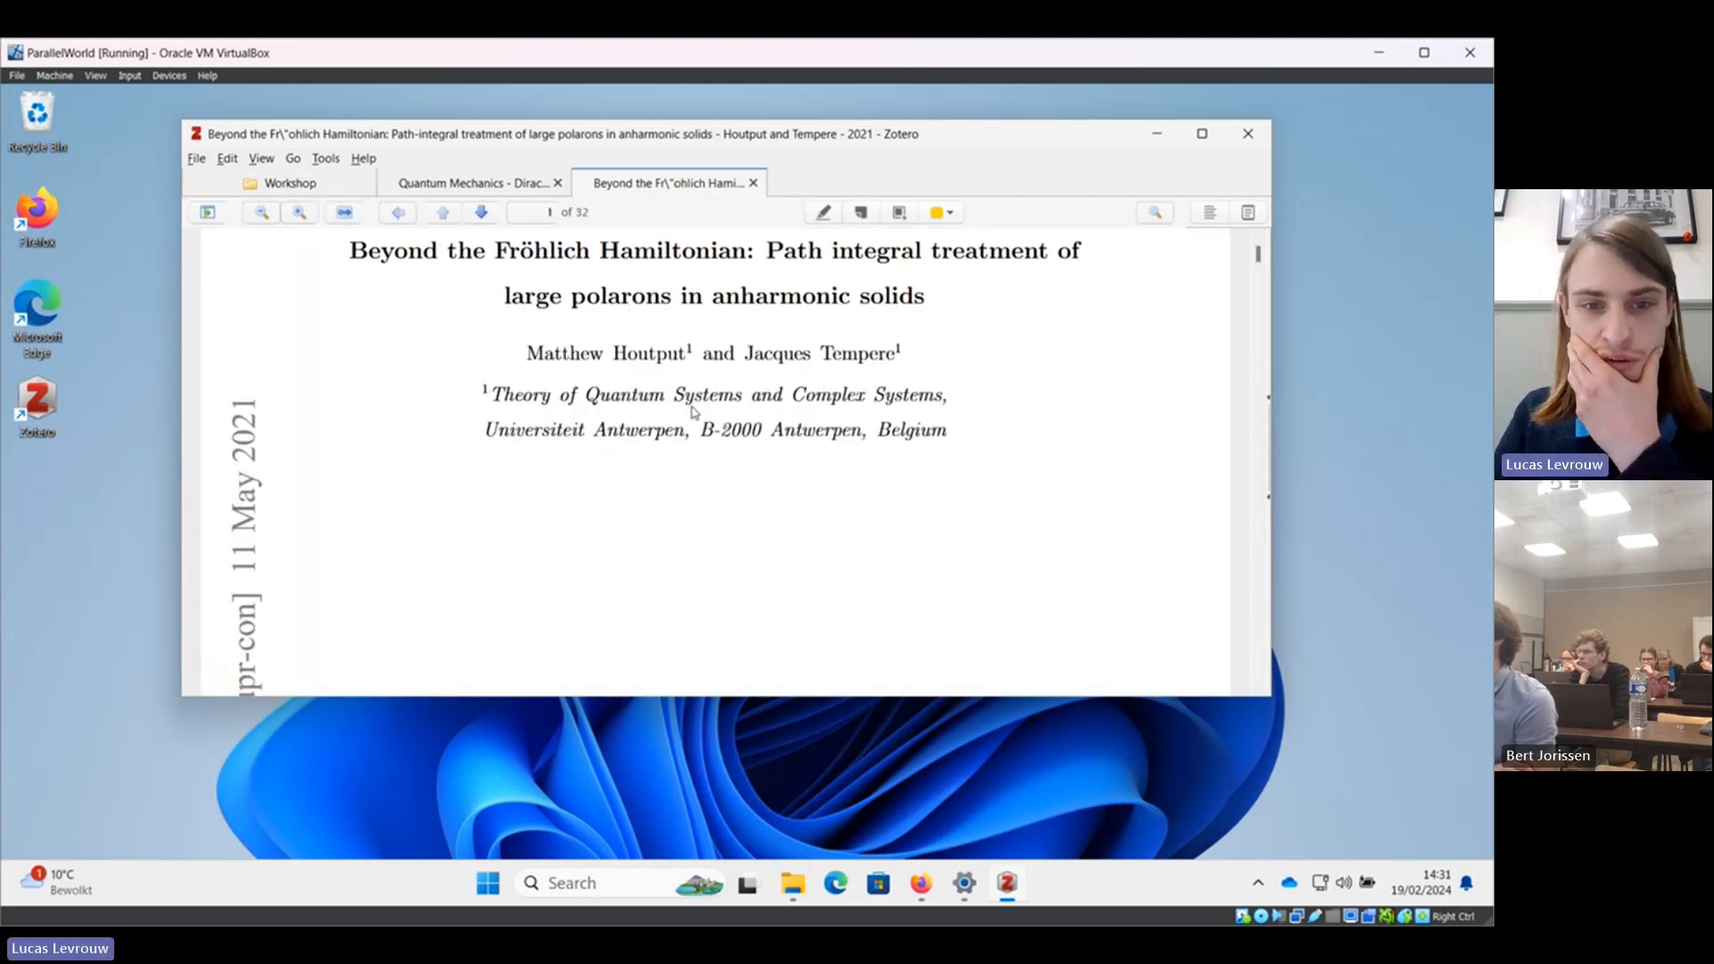
left_click(754, 184)
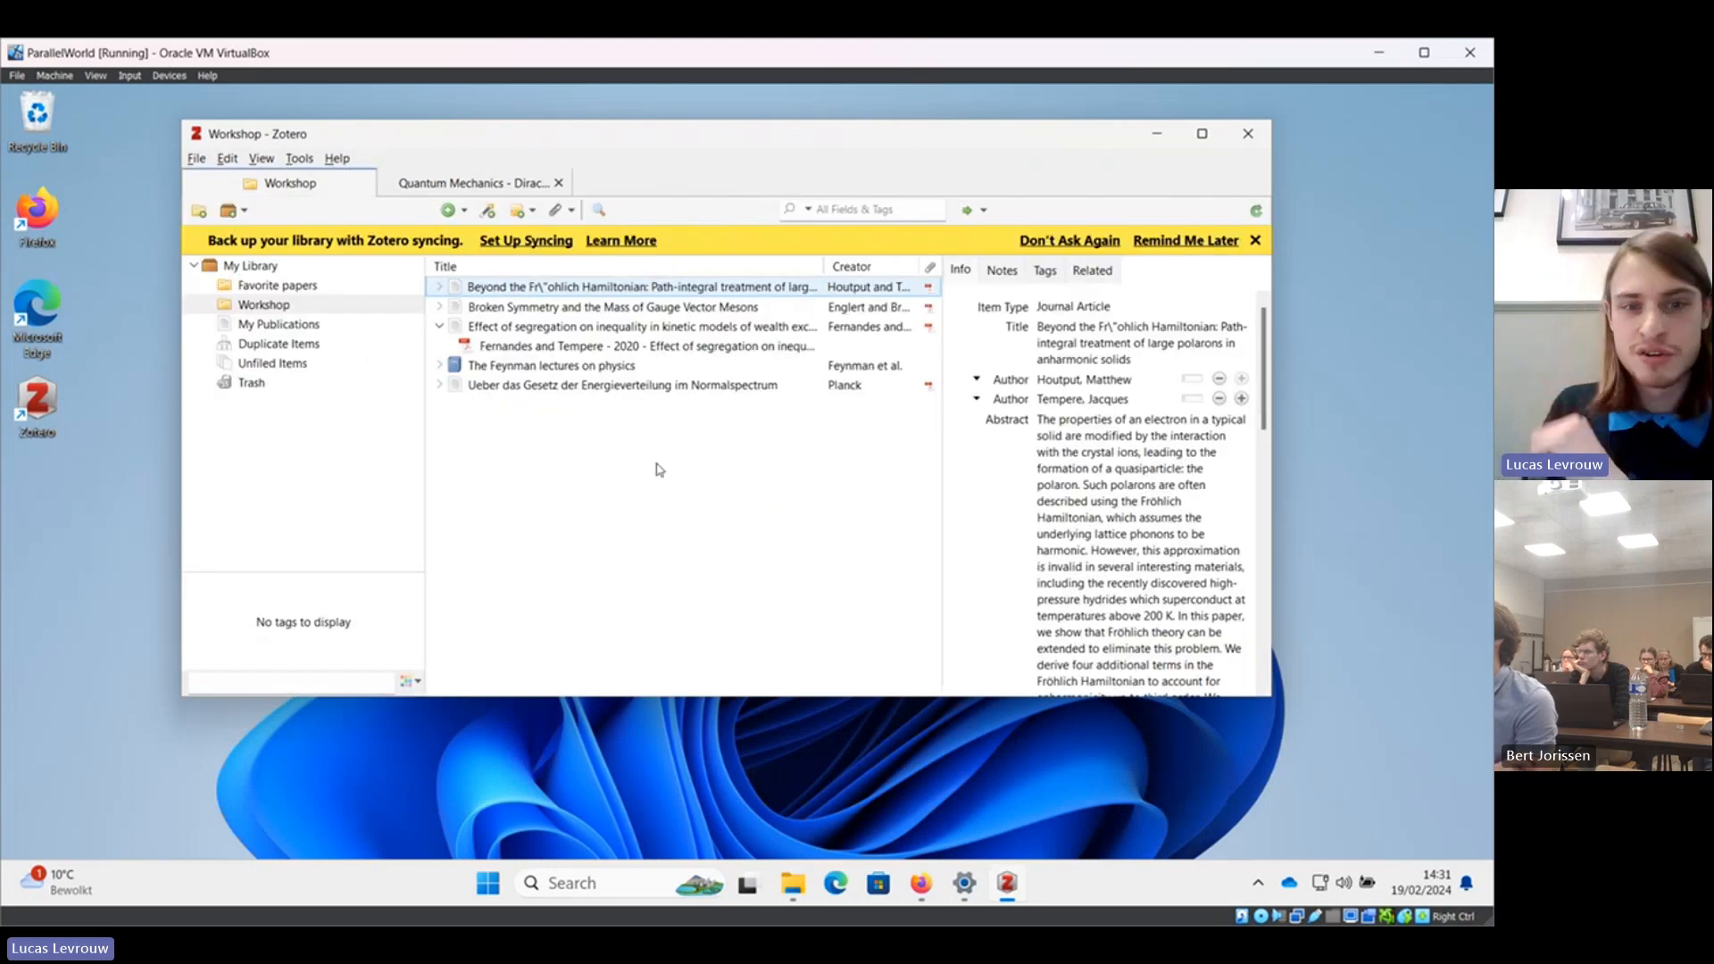
left_click(436, 327)
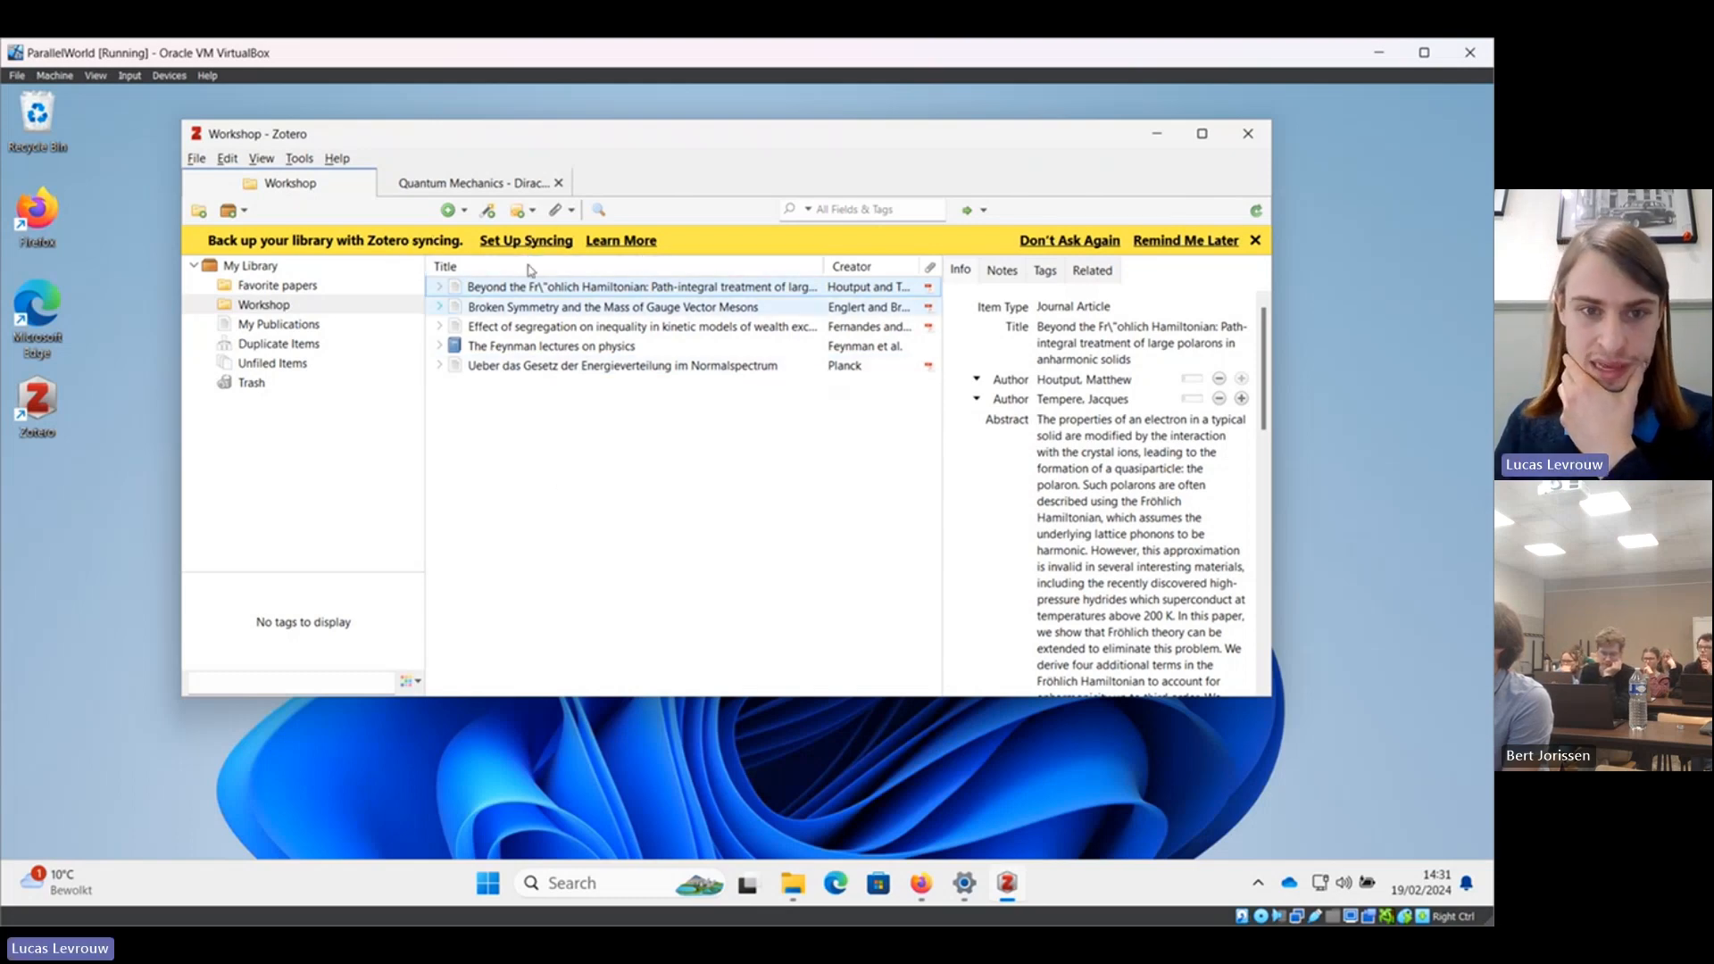
Open Zotero's sync settings and look over the account registration page in Firefox.
left_click(526, 243)
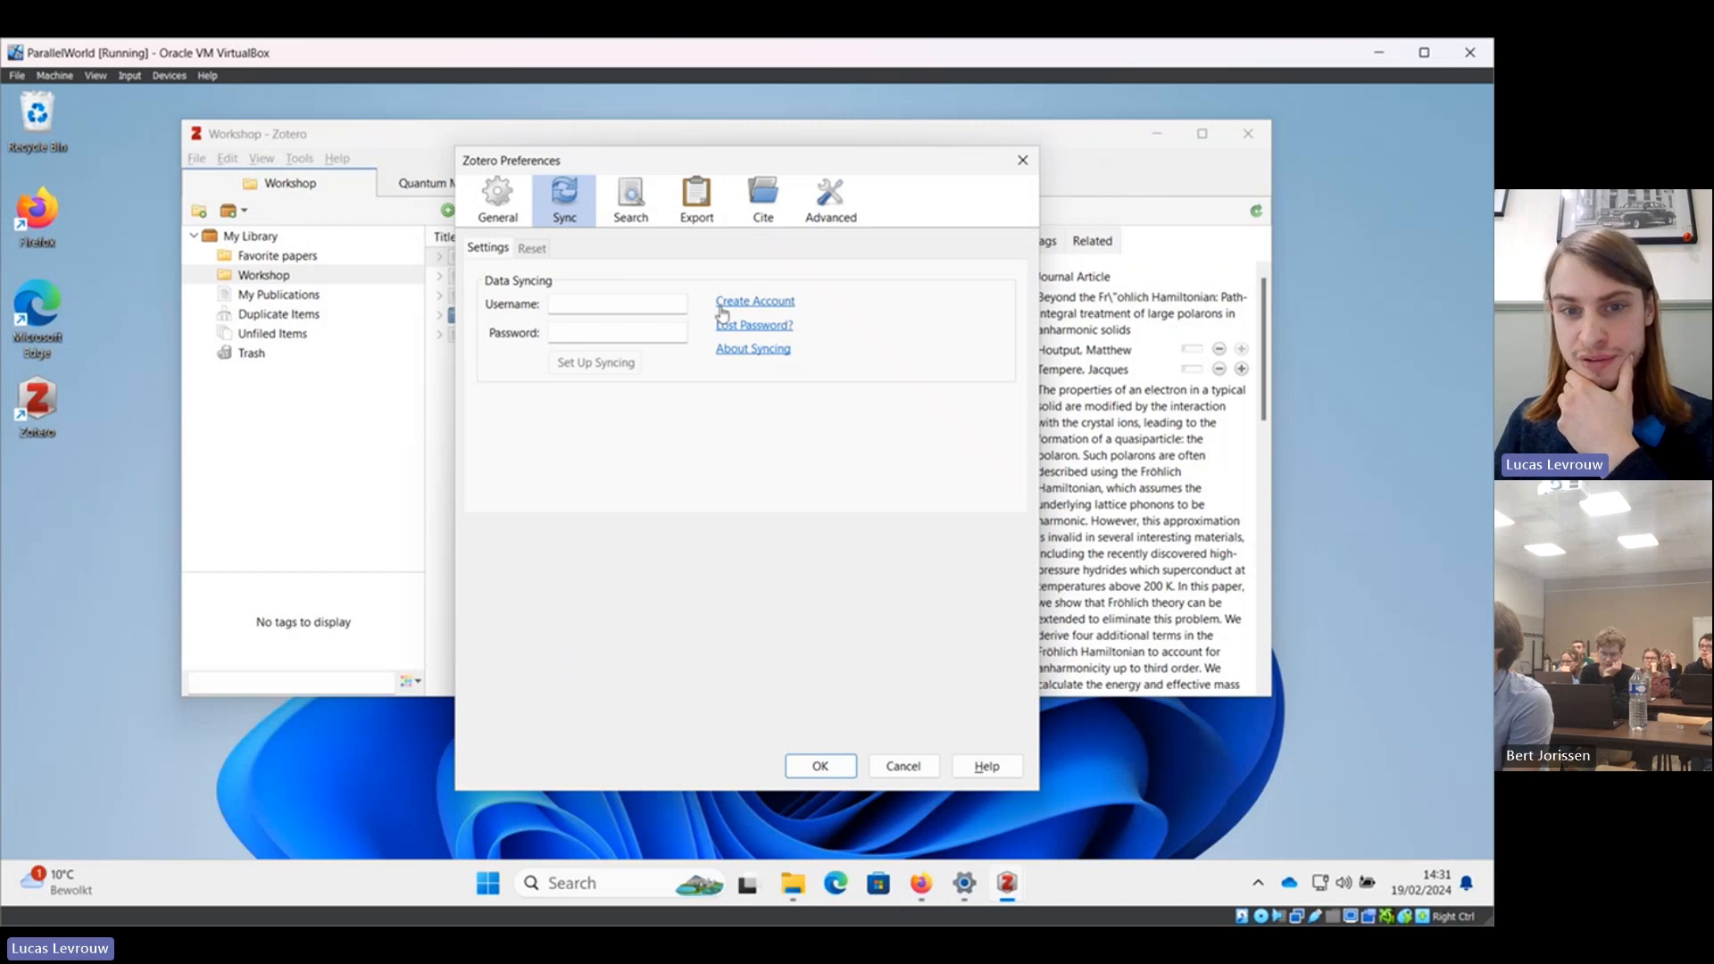
left_click(755, 304)
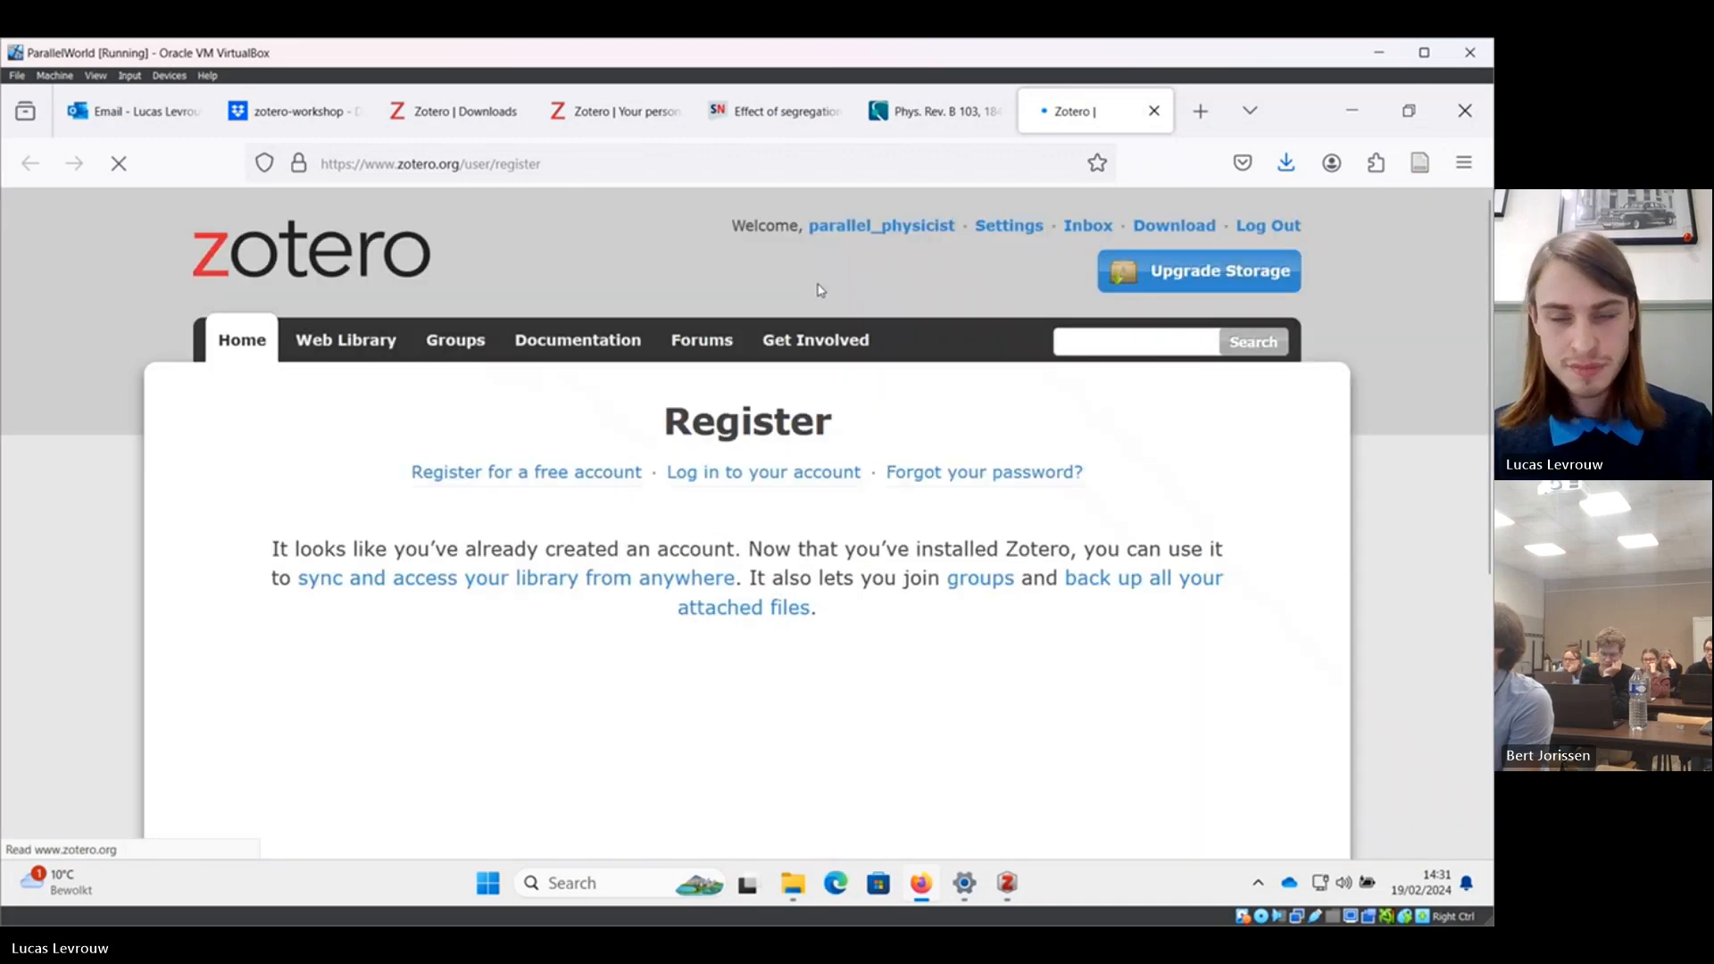
scroll(861, 604, "down", 3)
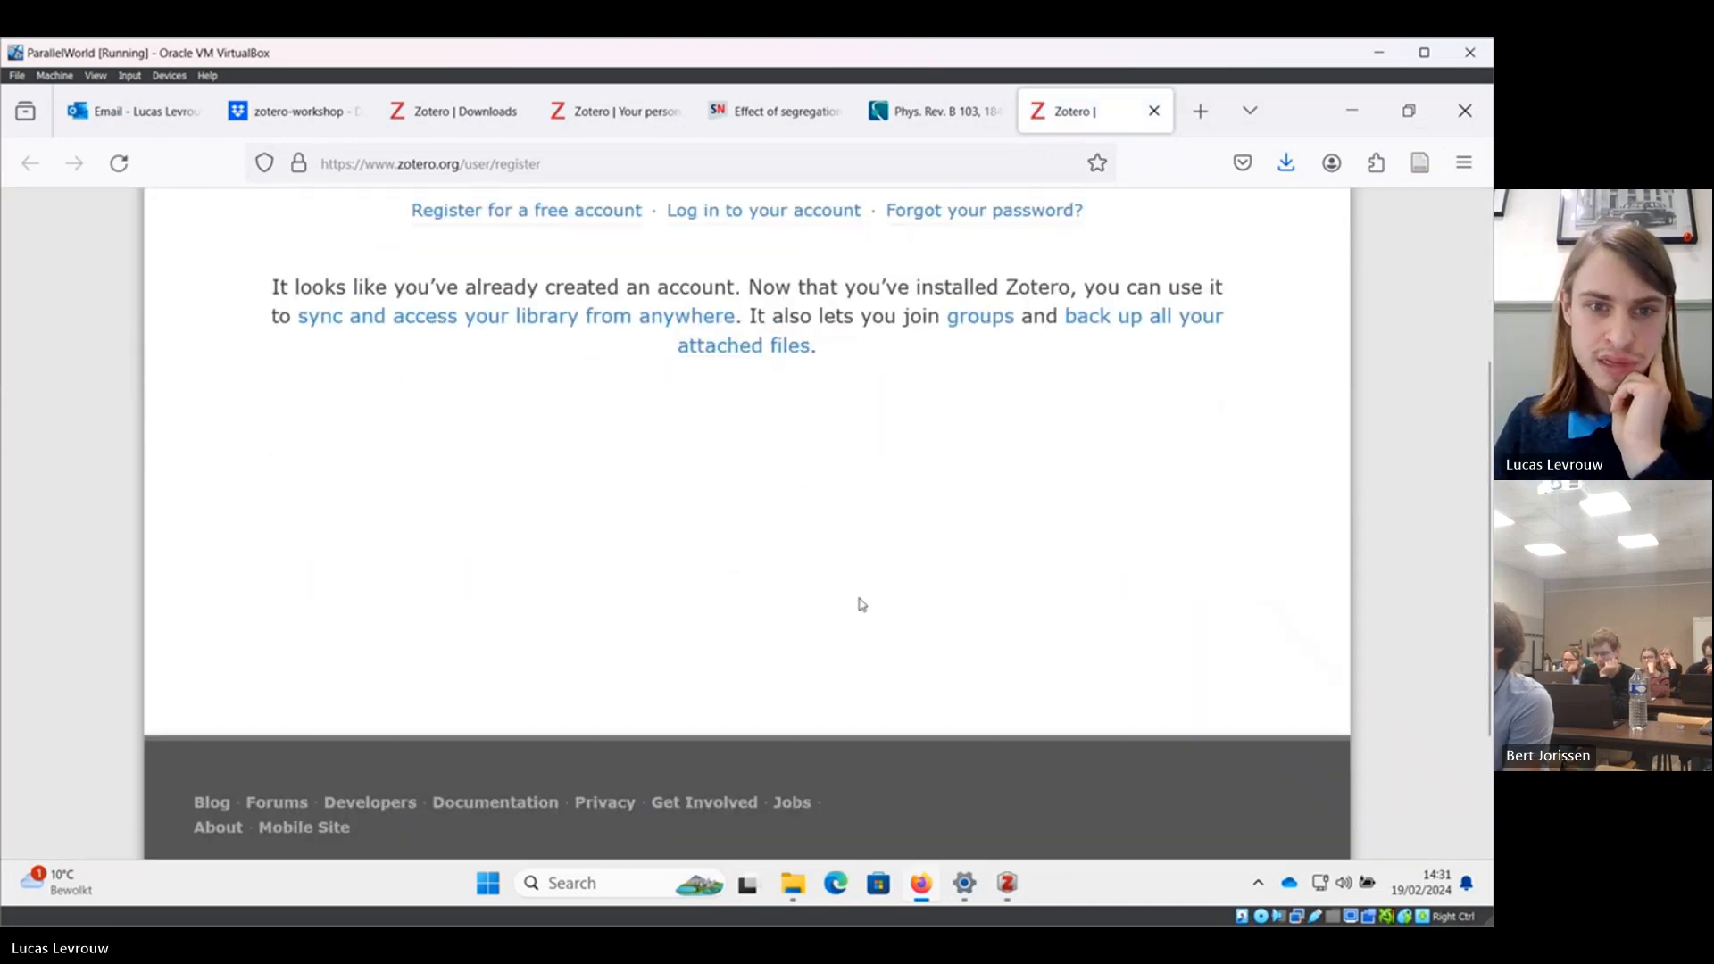
scroll(861, 605, "up", 3)
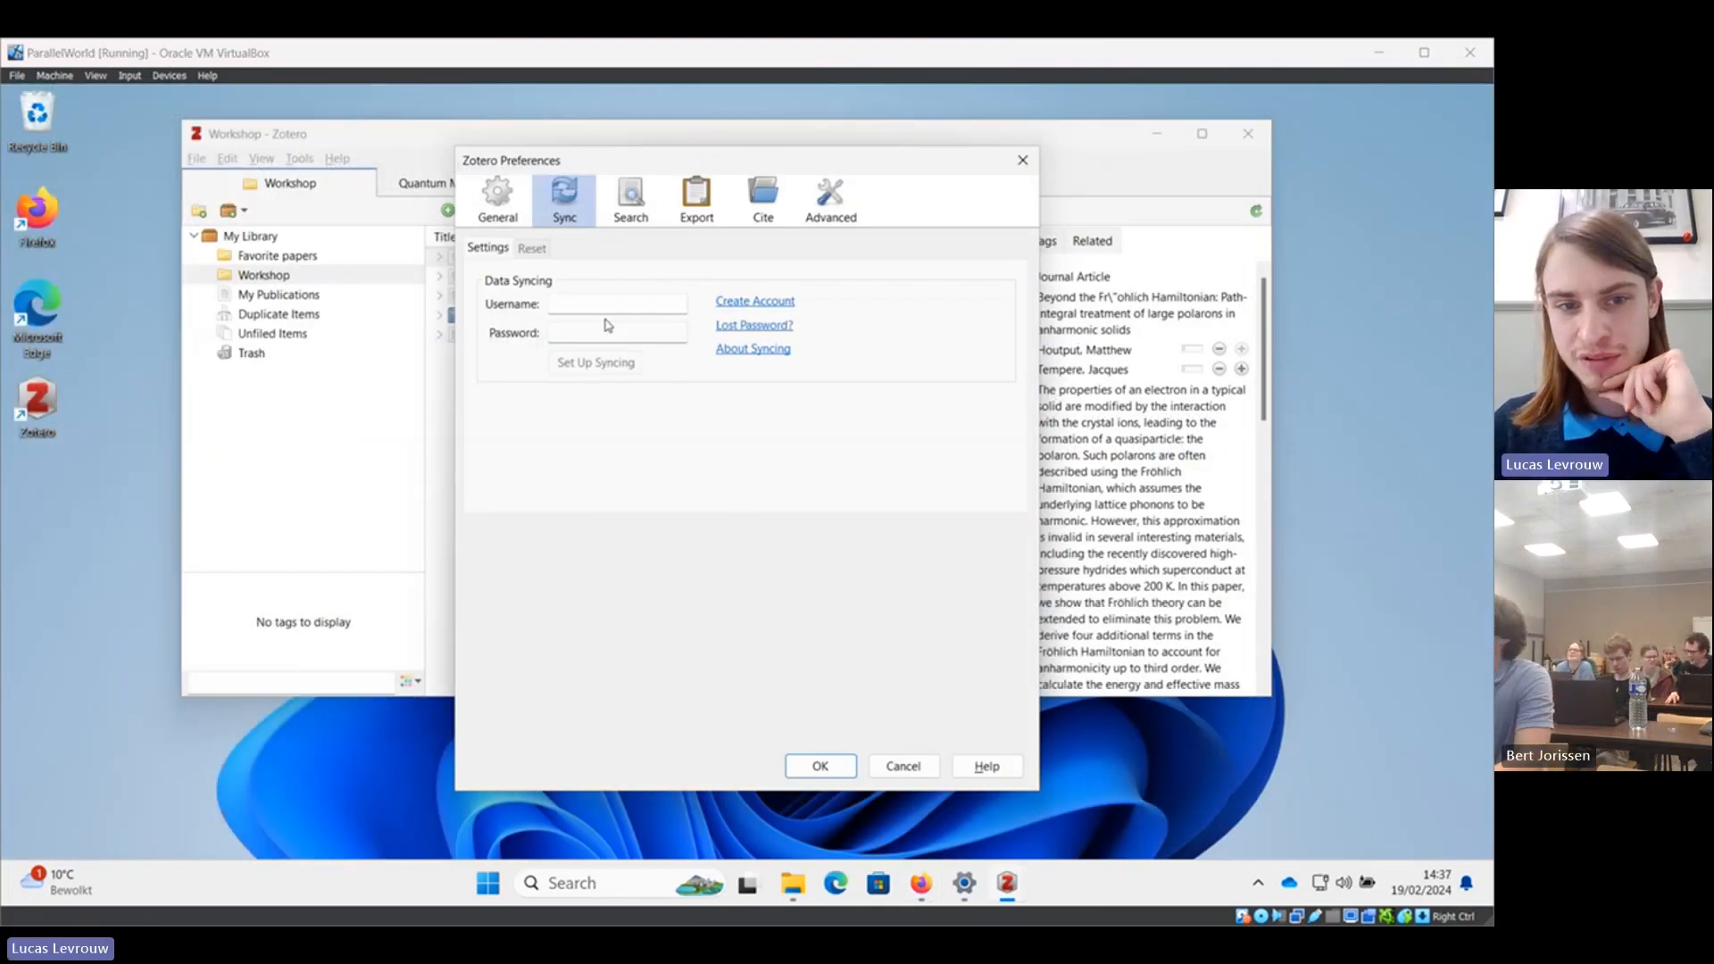
Set up data syncing in the Zotero preferences with the account username and password, and sync the library.
left_click(597, 306)
type("pr")
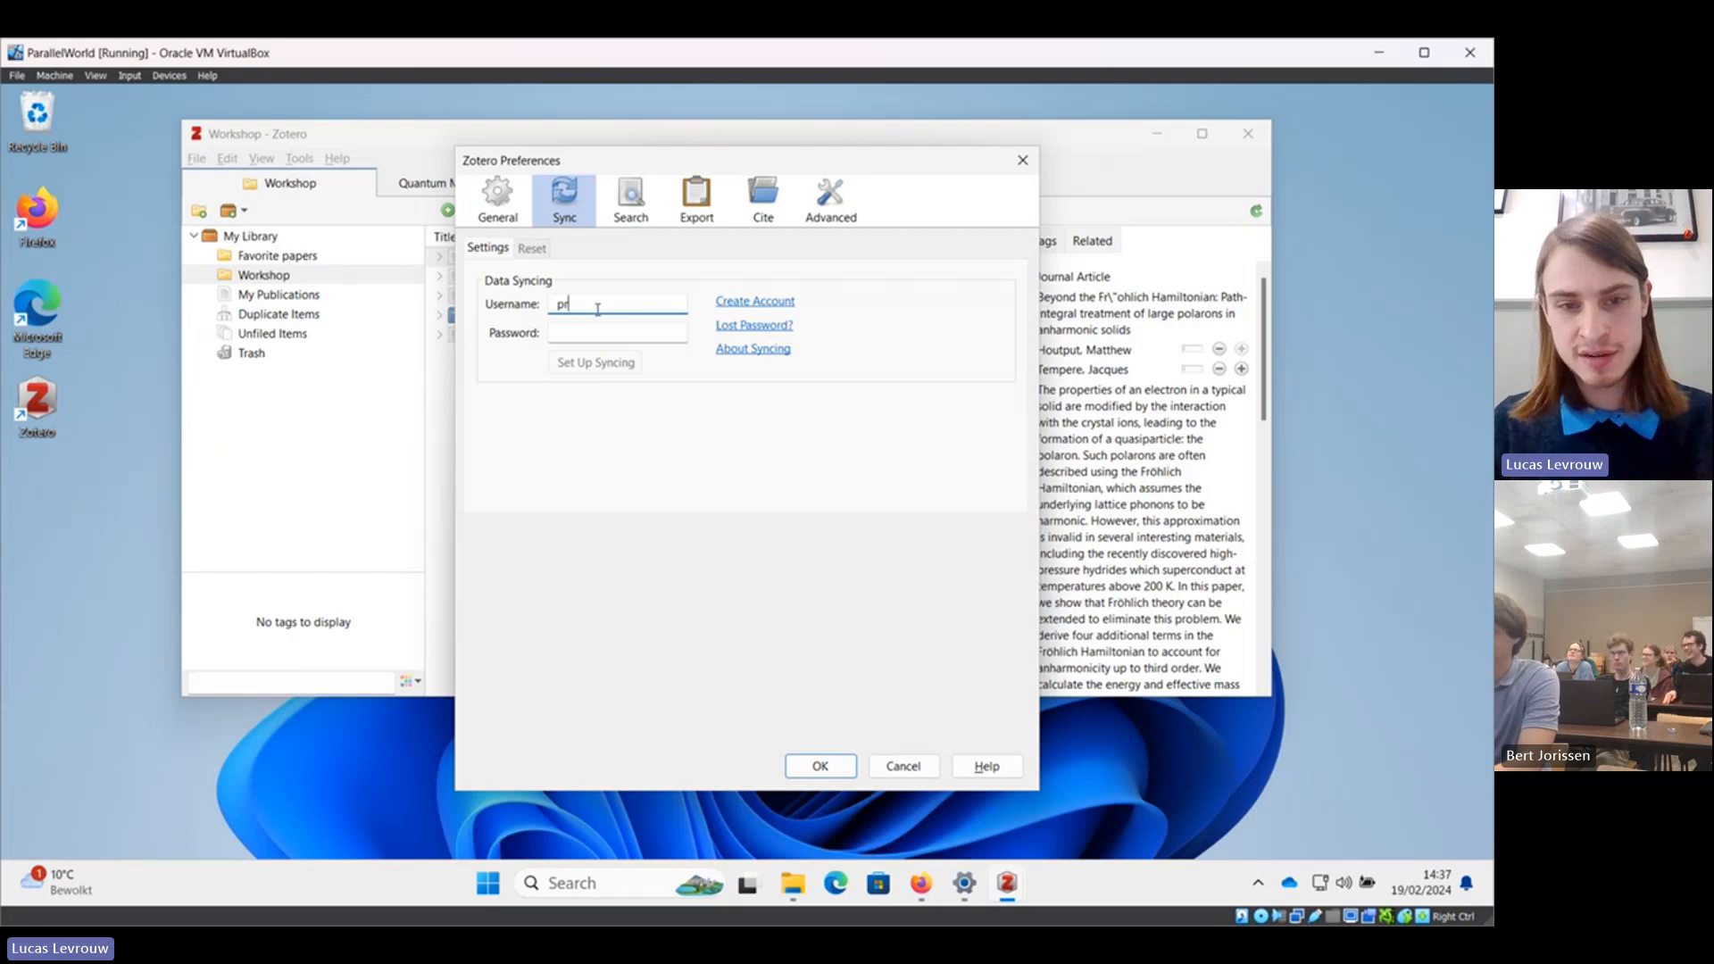
type("ralle")
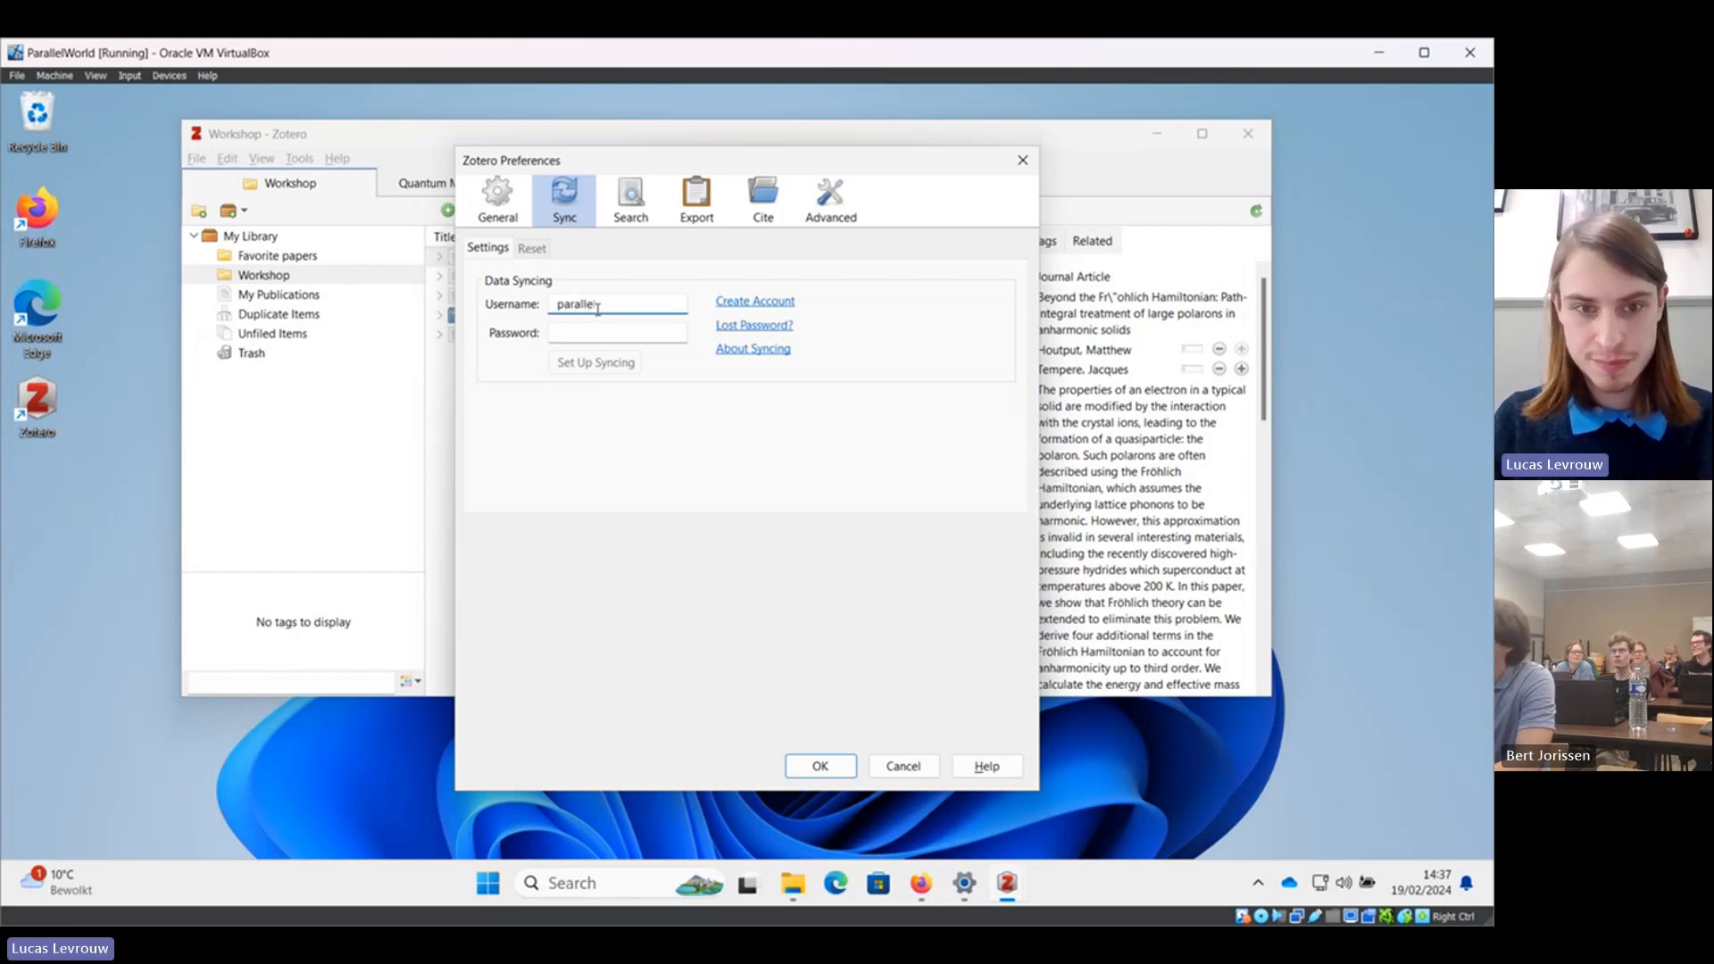
type("l-phy")
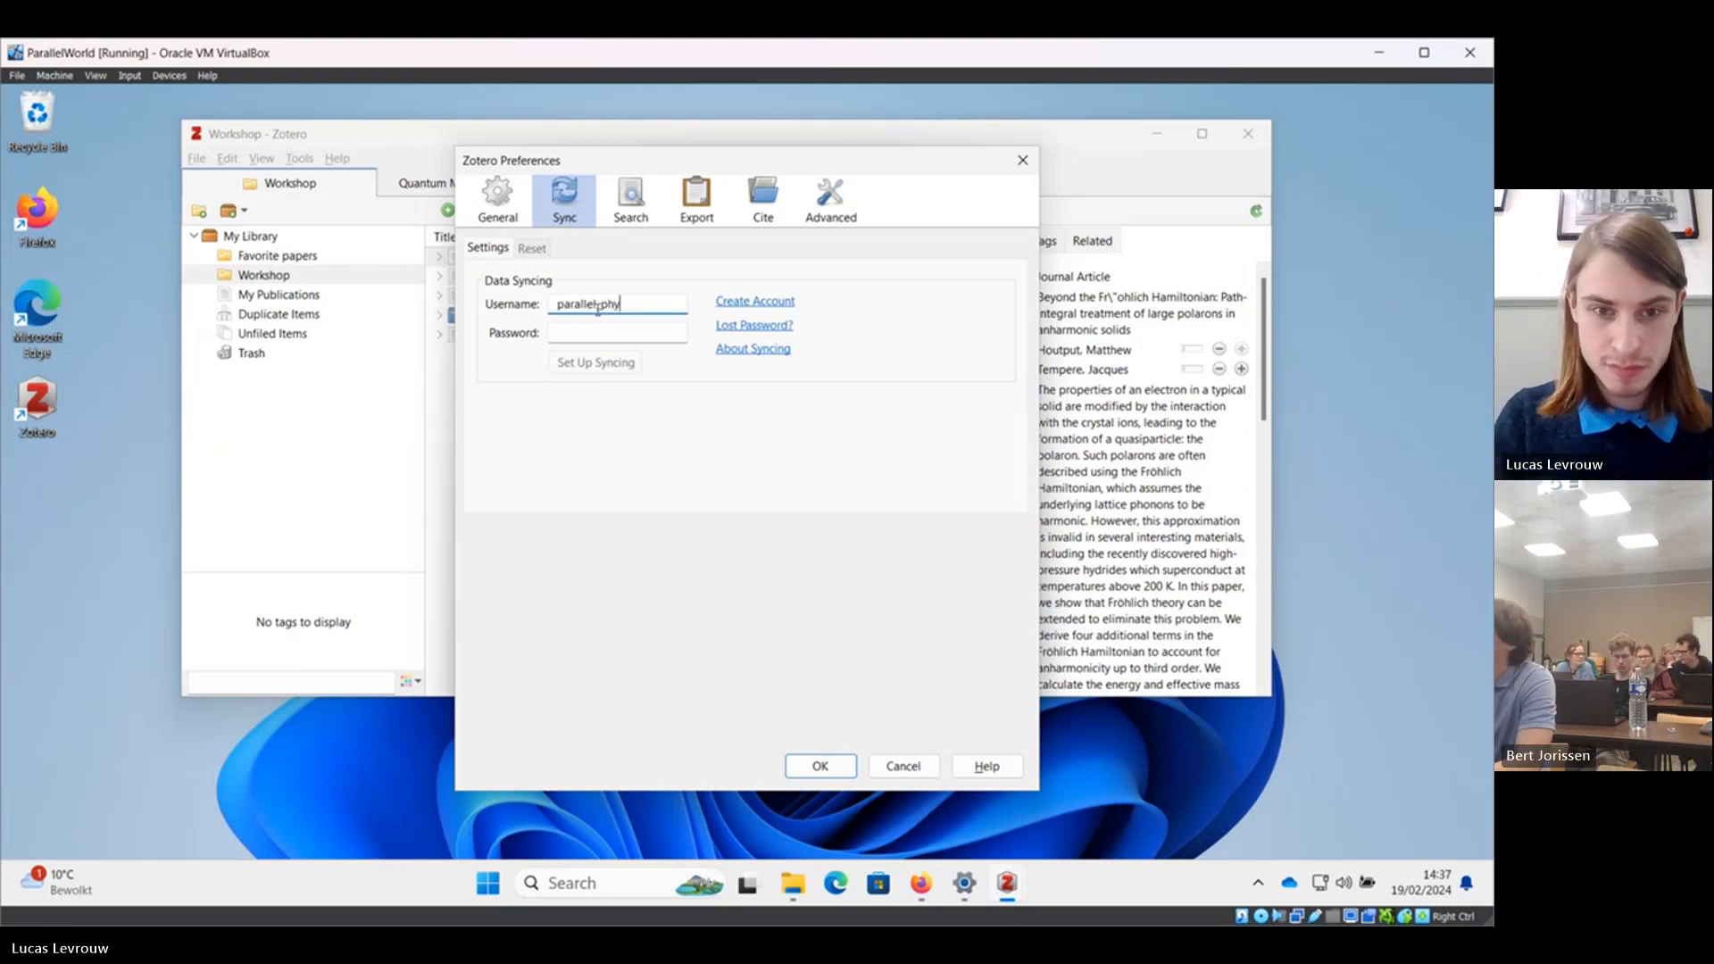
type("sicist")
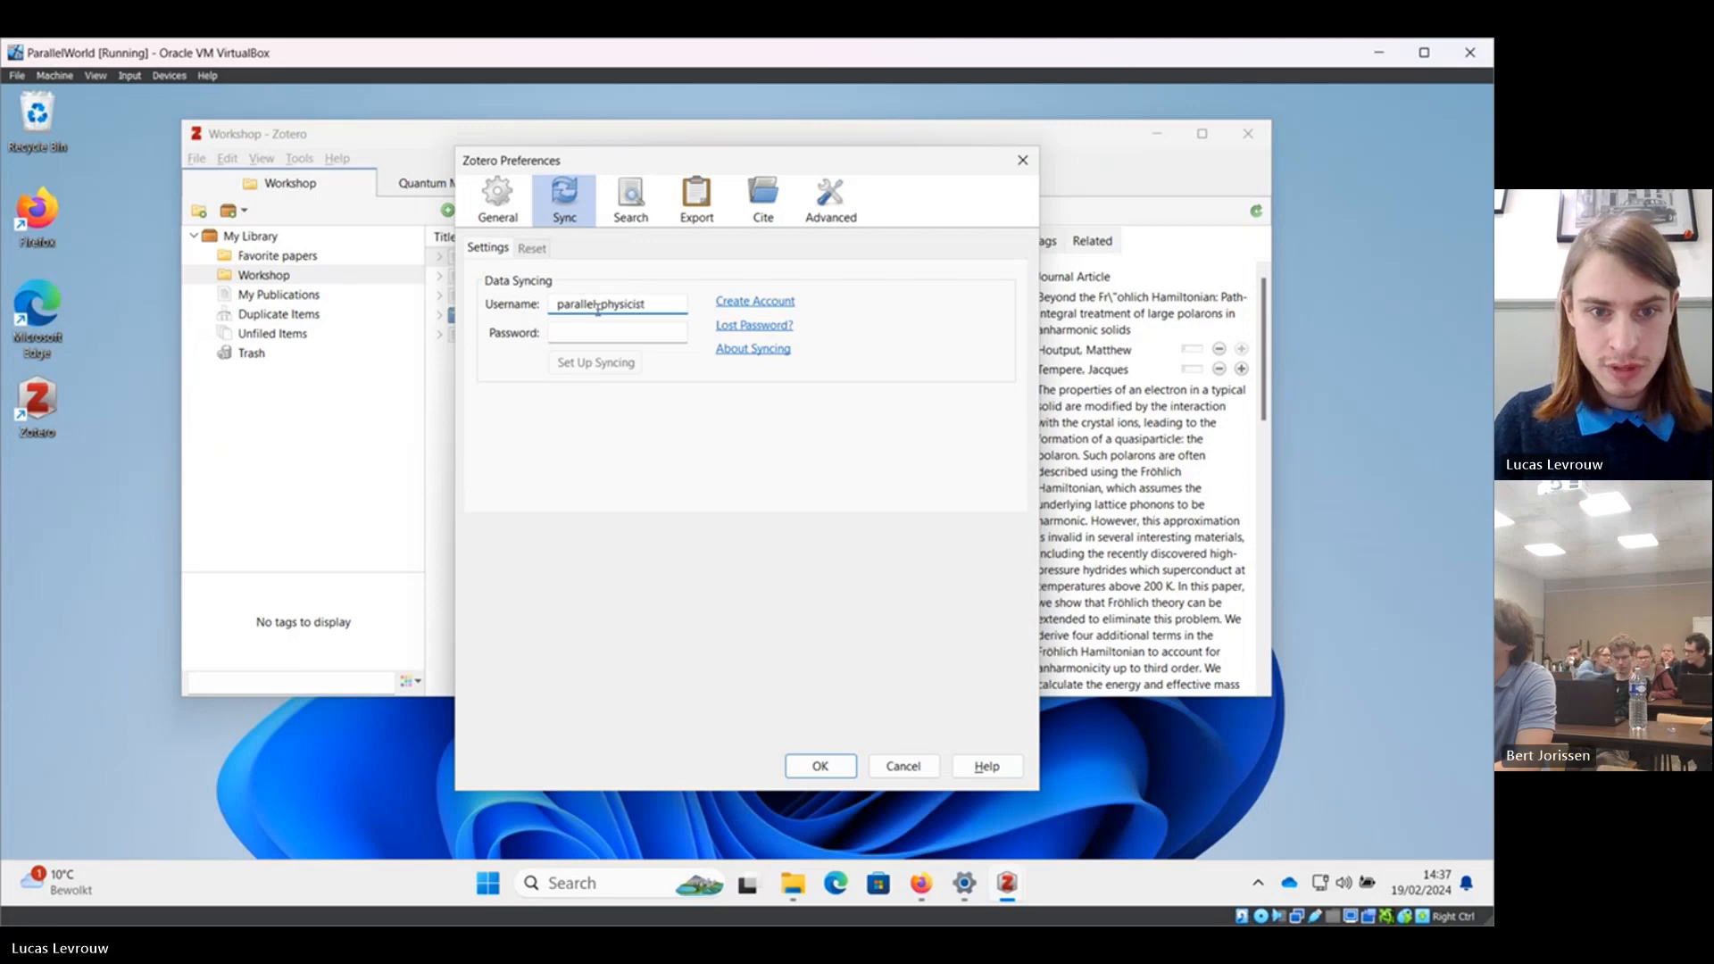
left_click(599, 335)
type("•••")
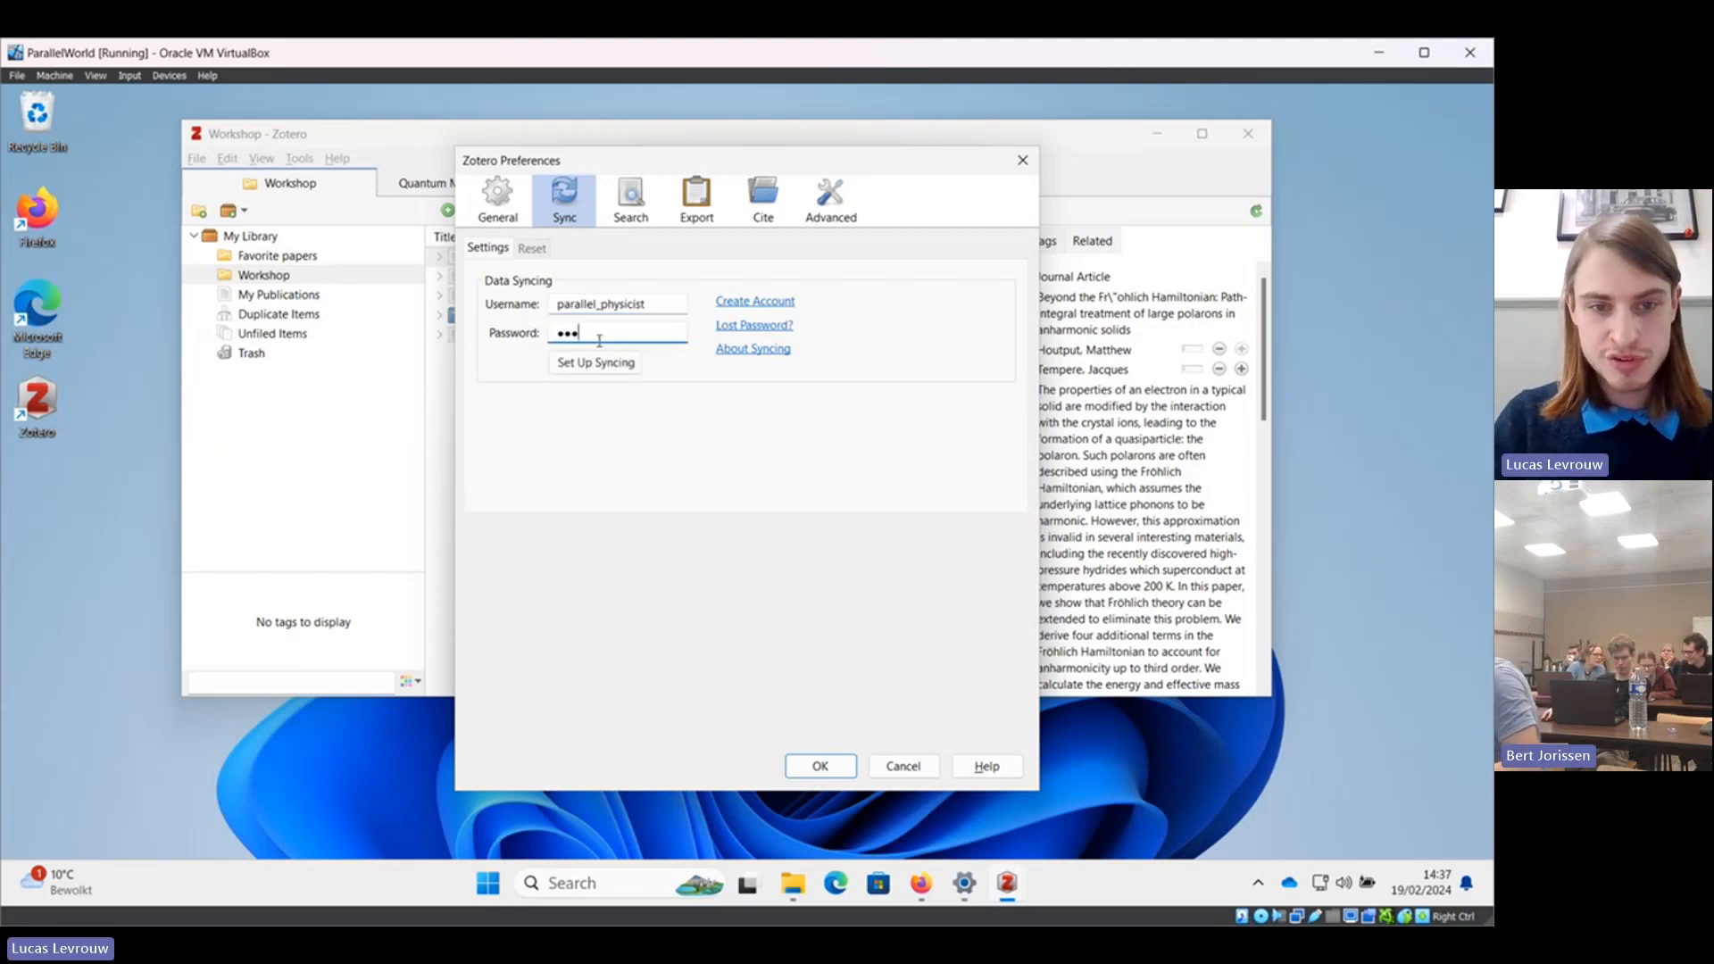
type("••••••••")
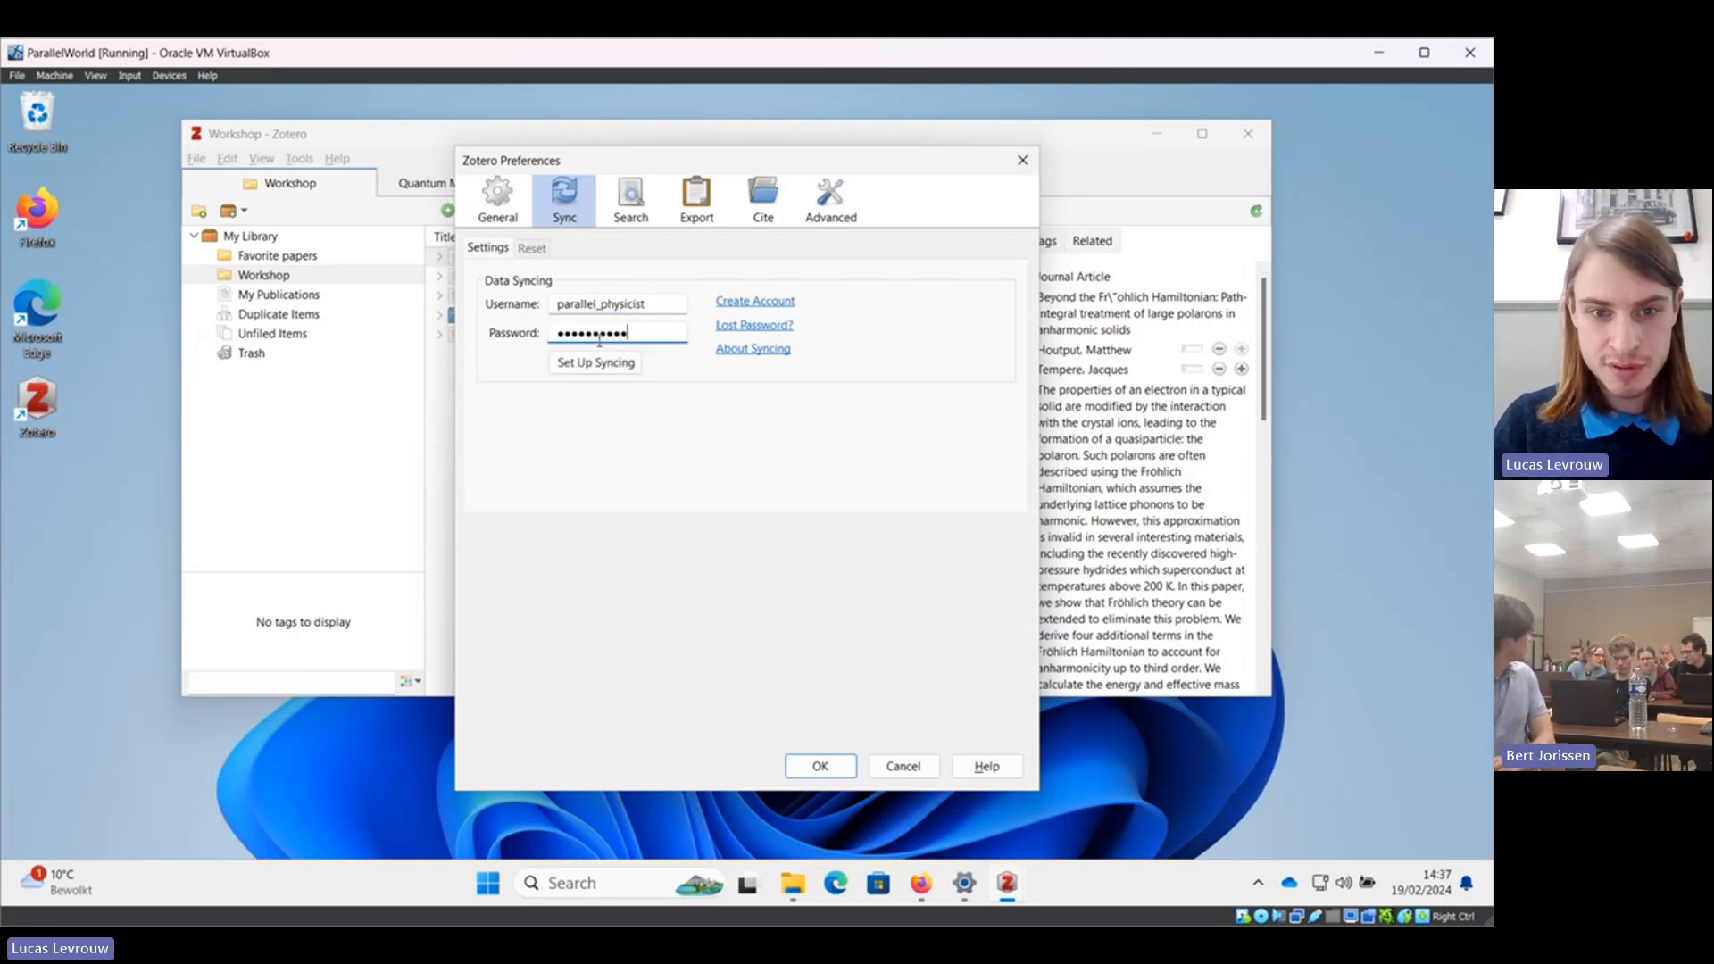
left_click(611, 366)
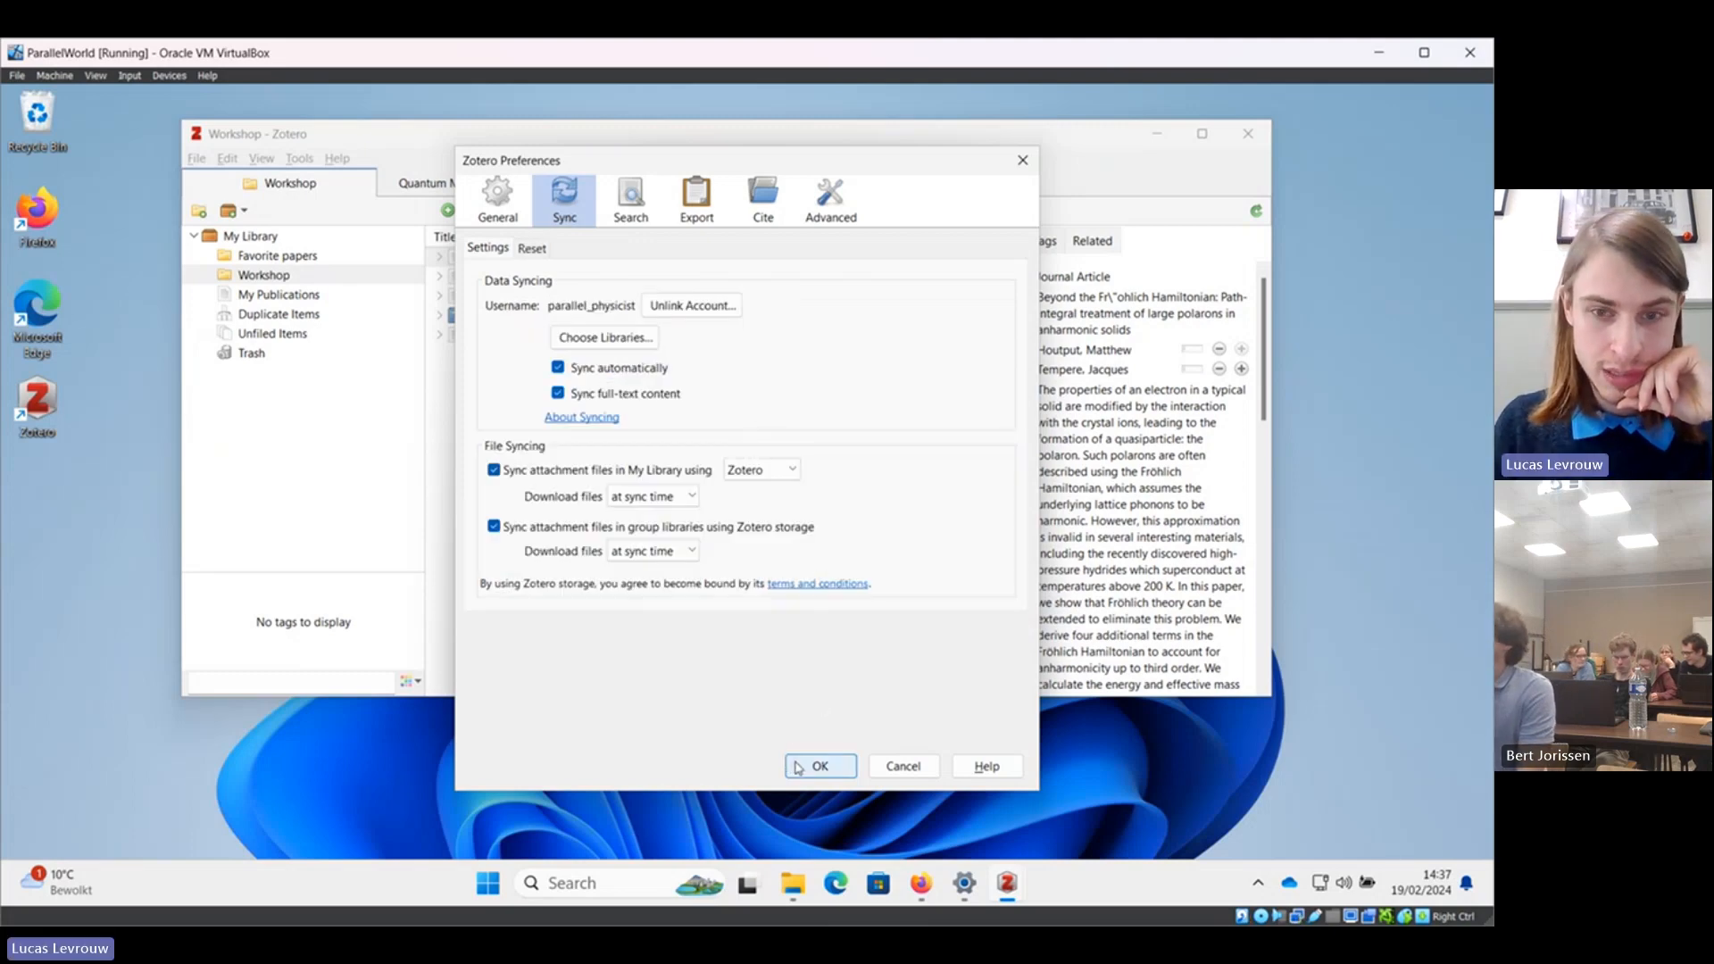
left_click(797, 767)
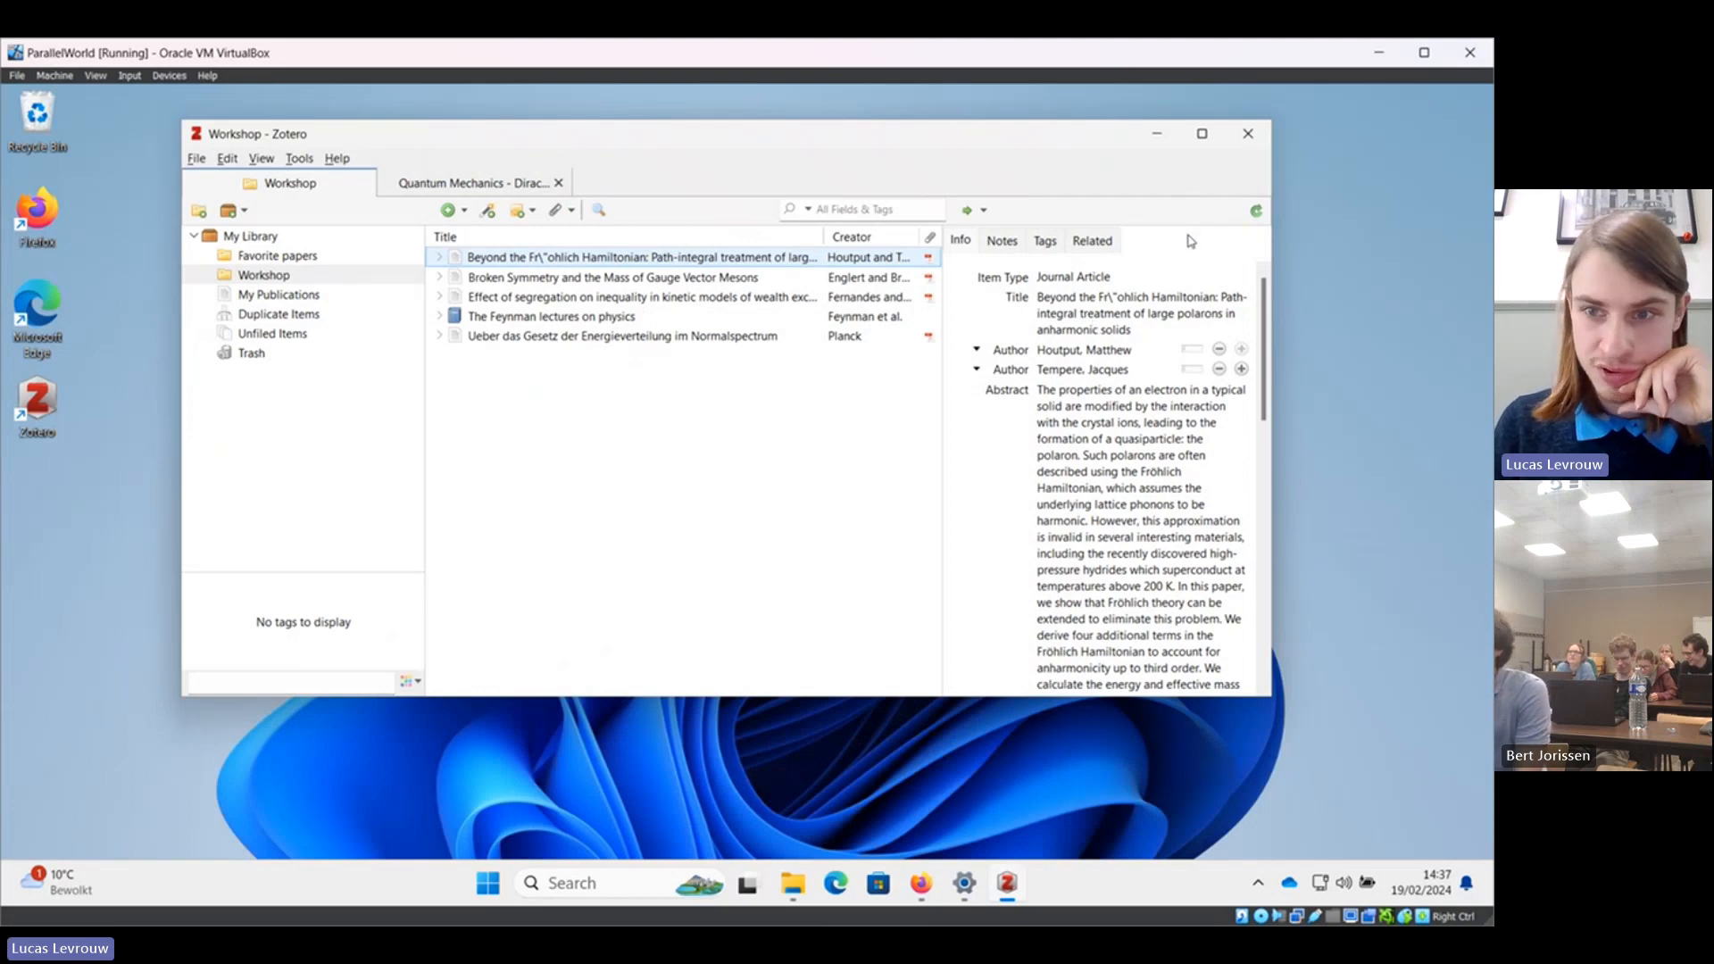
left_click(1256, 212)
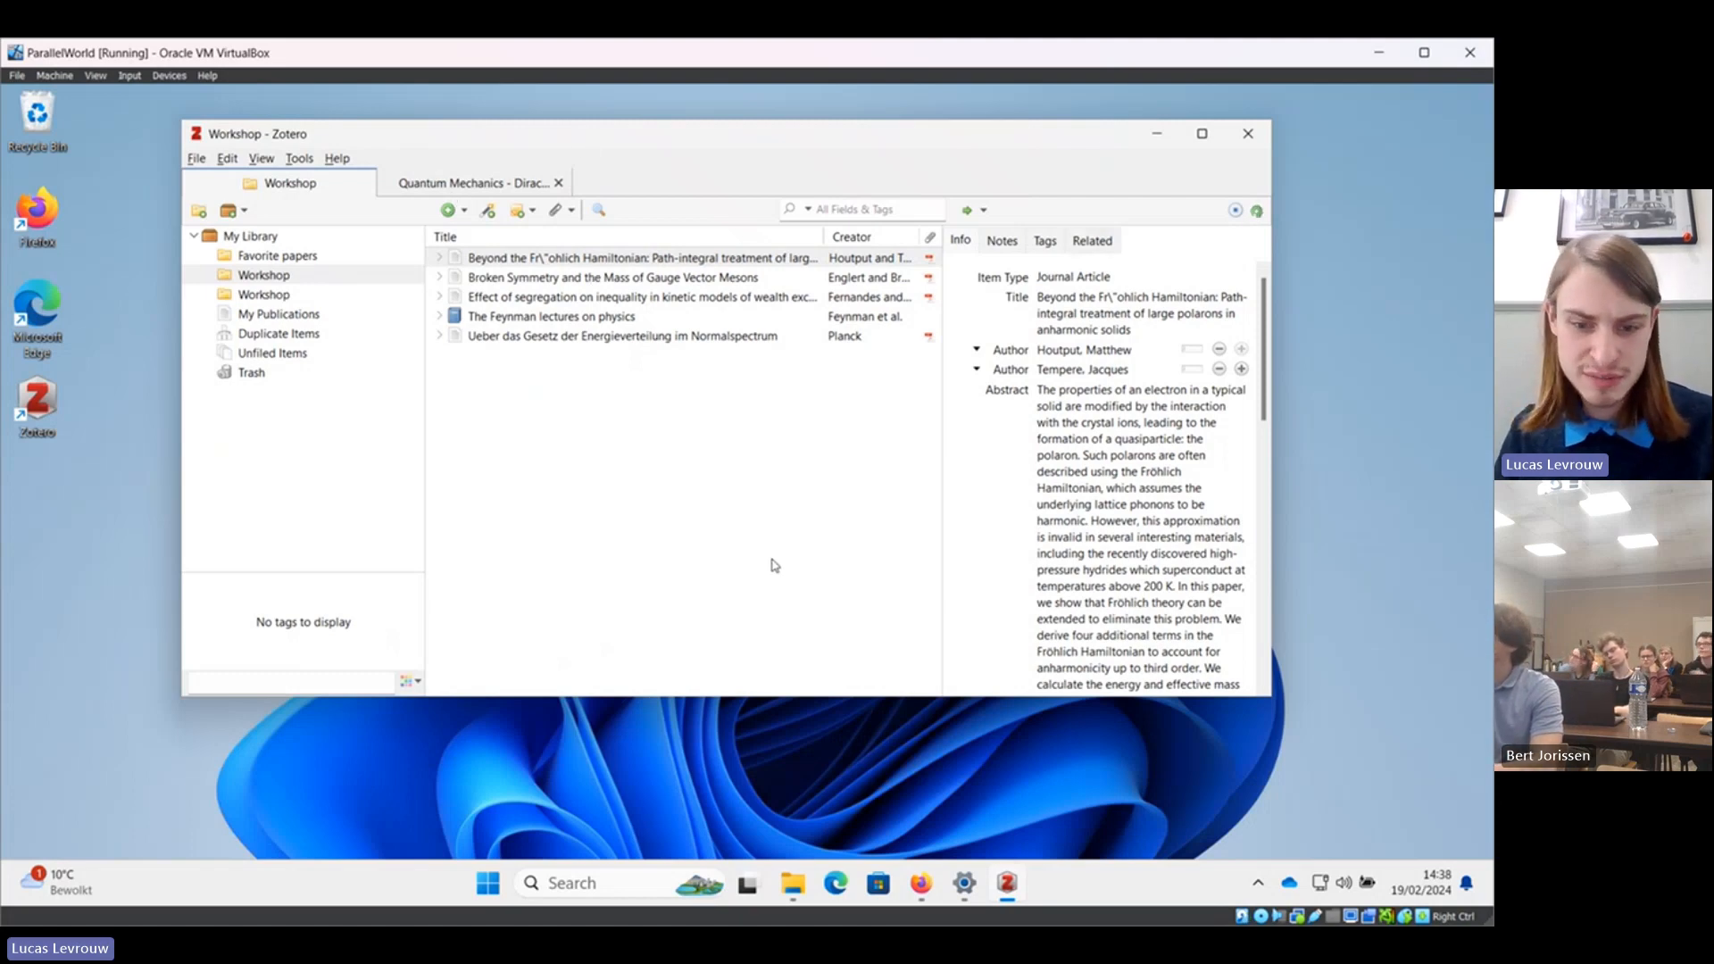
Switch to Firefox and view the synced Favorite papers collection in the Zotero web library.
mouse_move(922, 893)
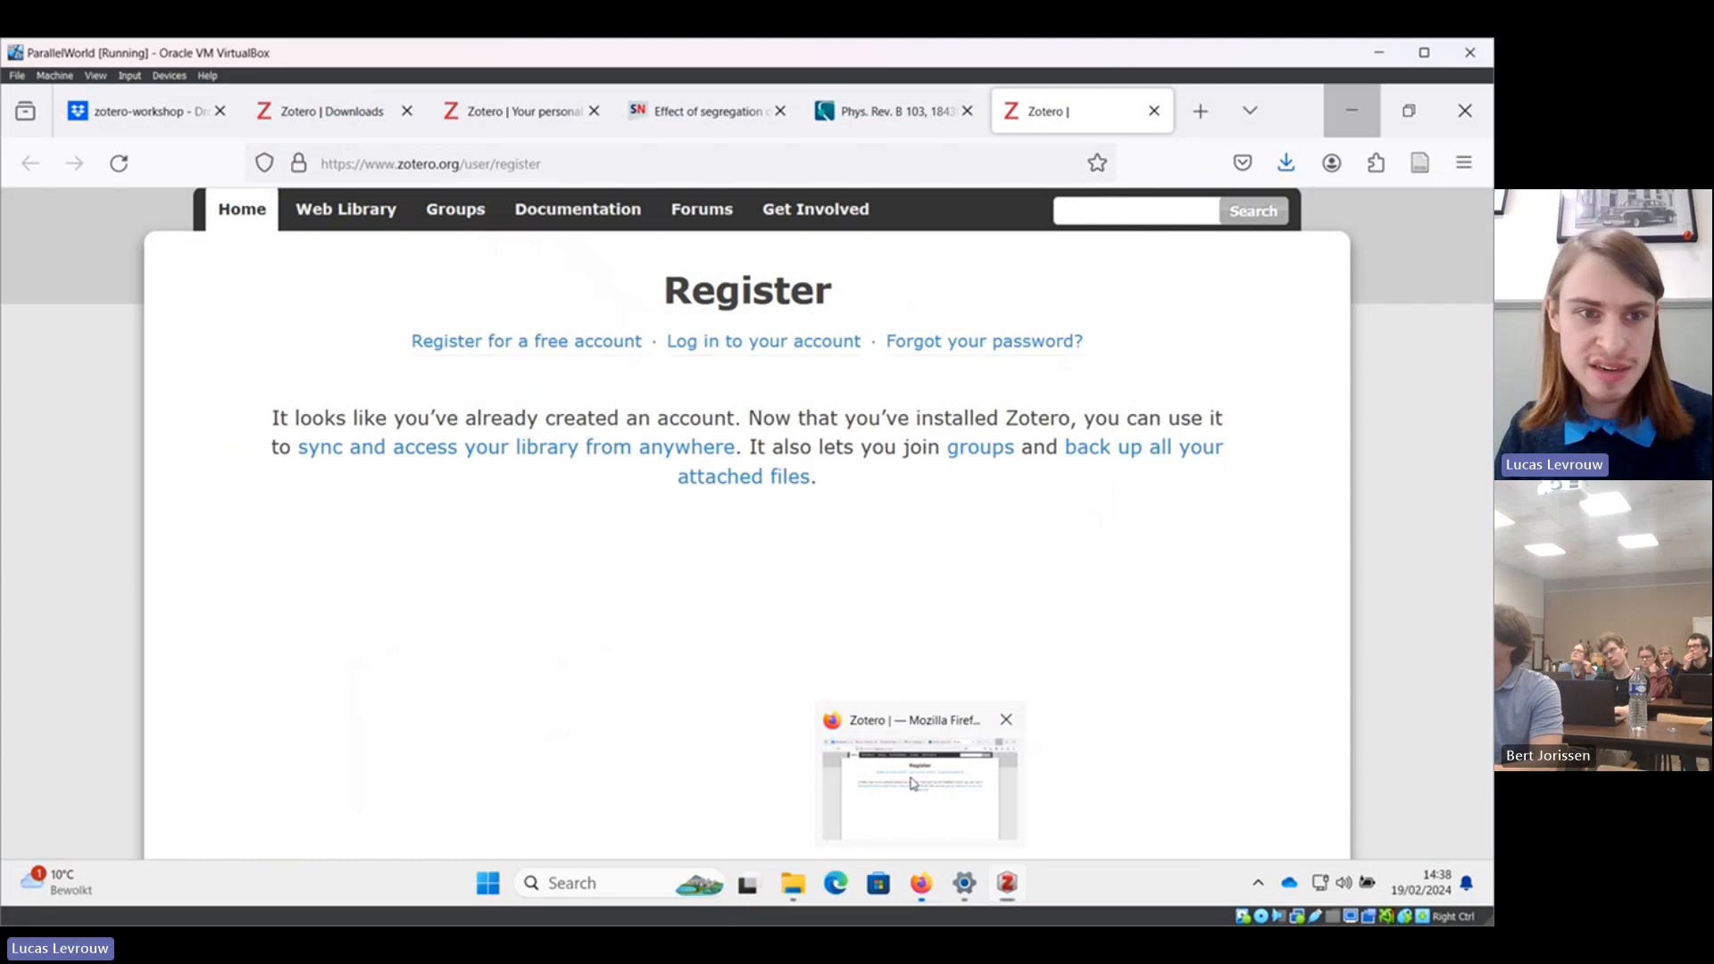
right_click(901, 734)
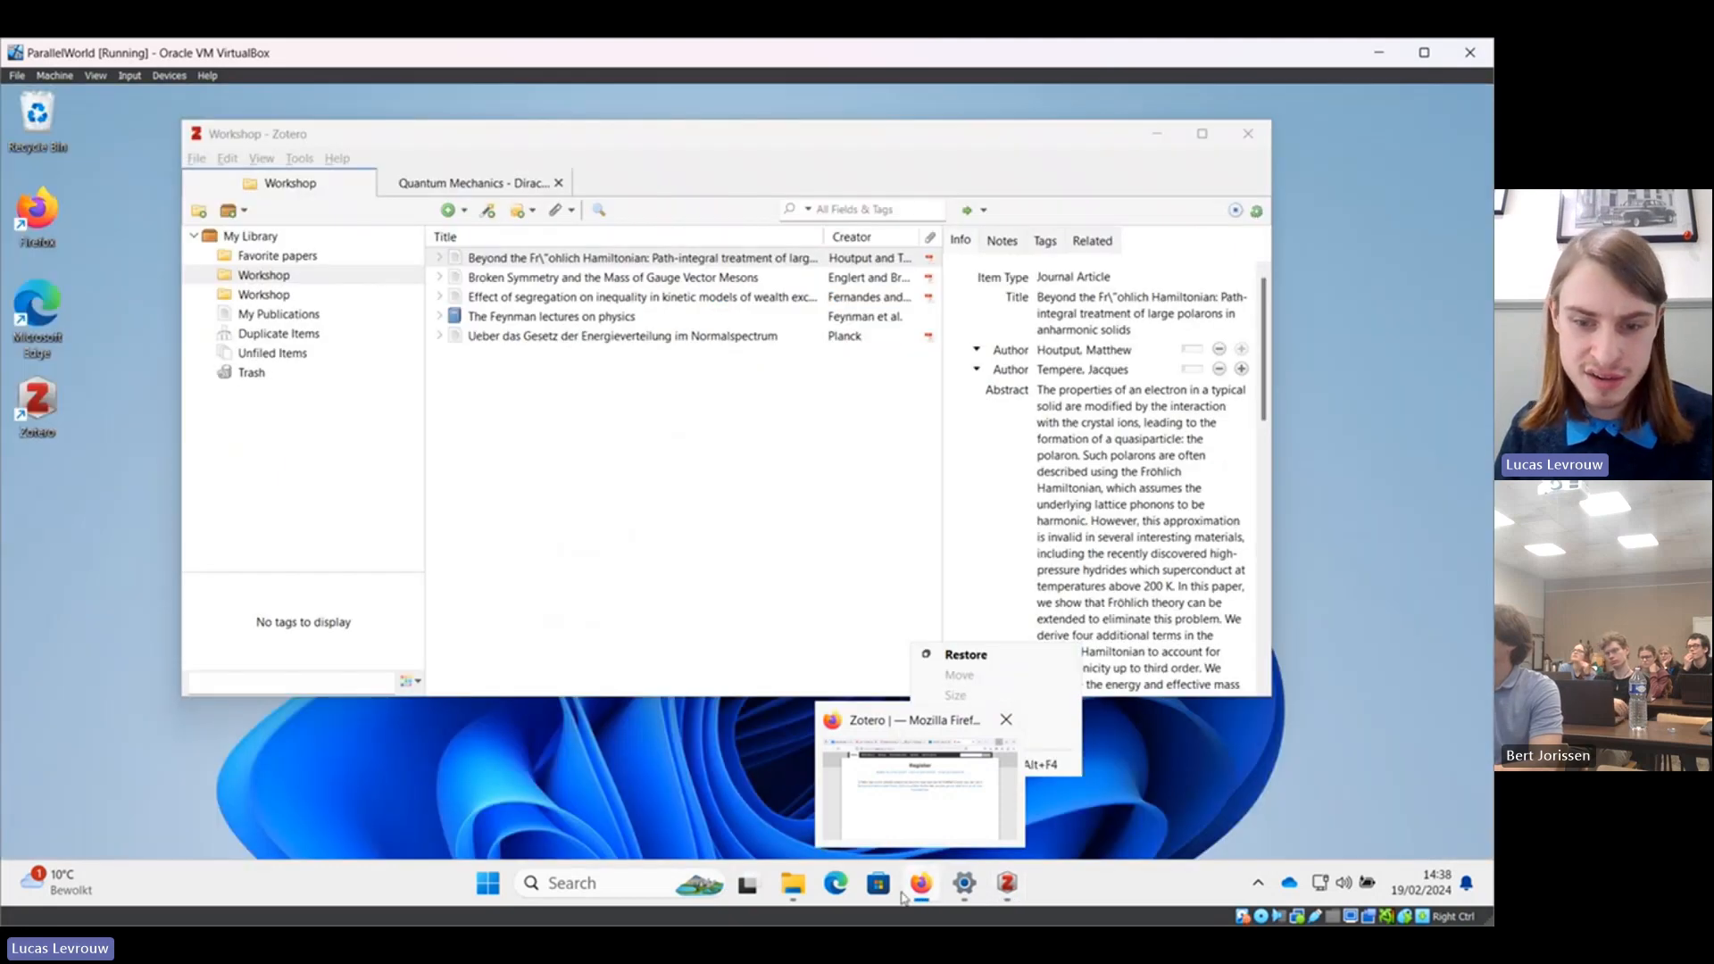
left_click(923, 784)
mouse_move(923, 872)
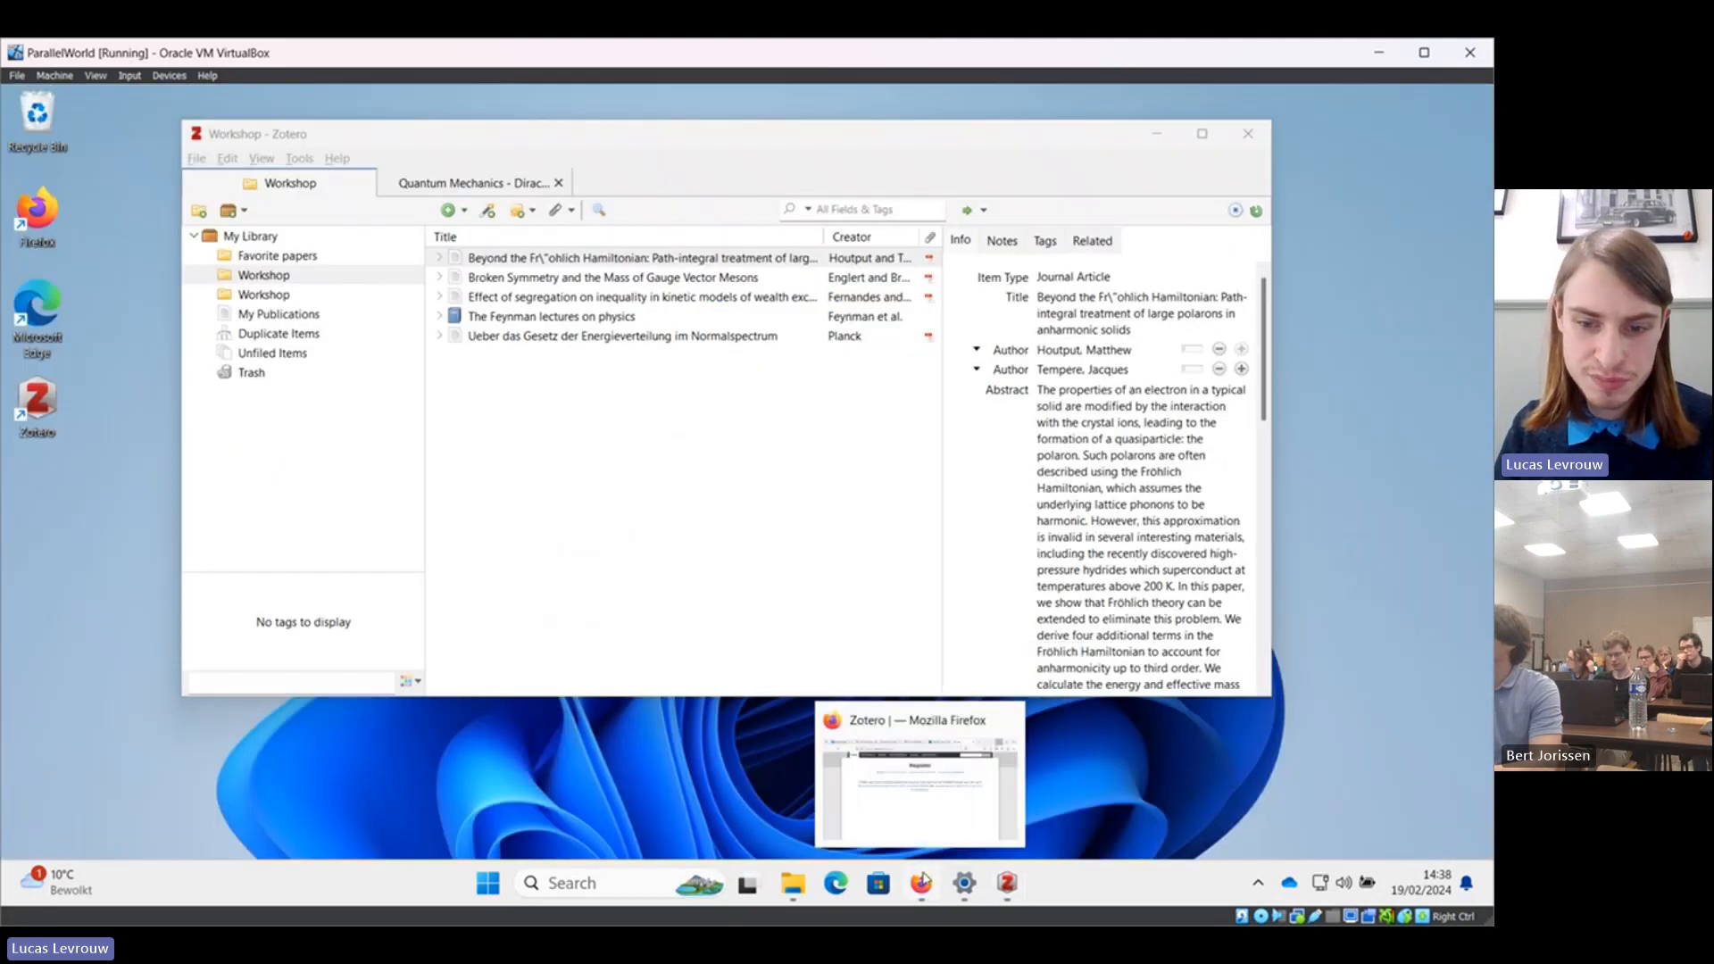
left_click(907, 801)
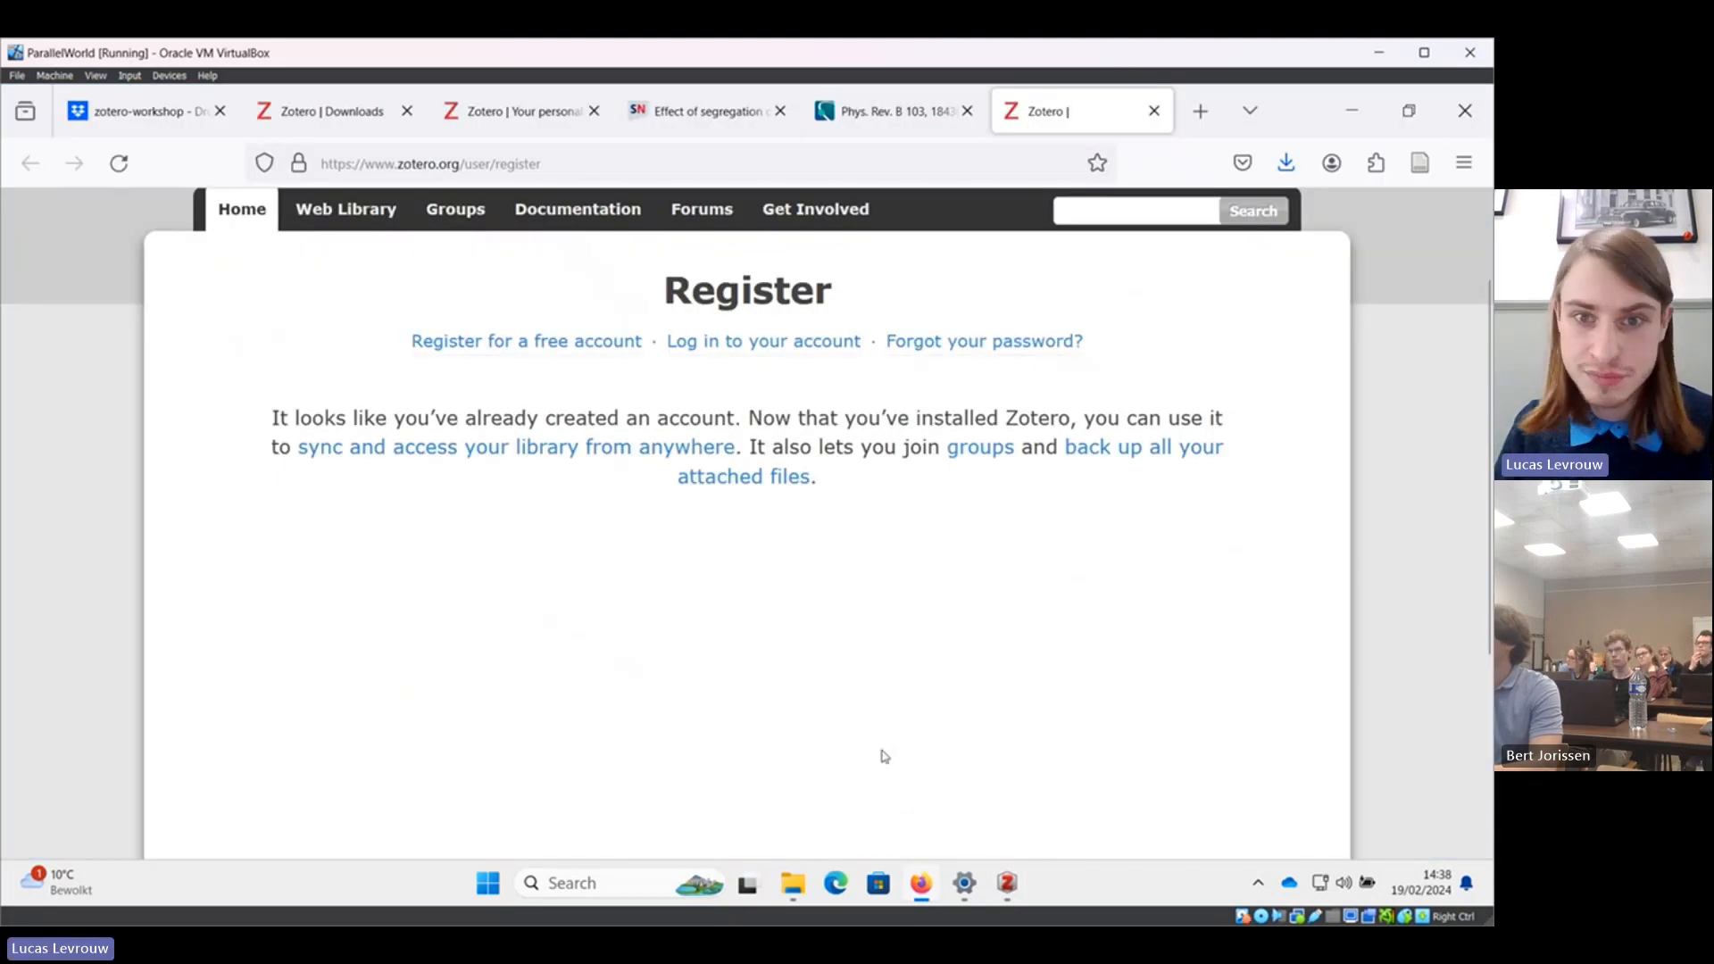
left_click(350, 212)
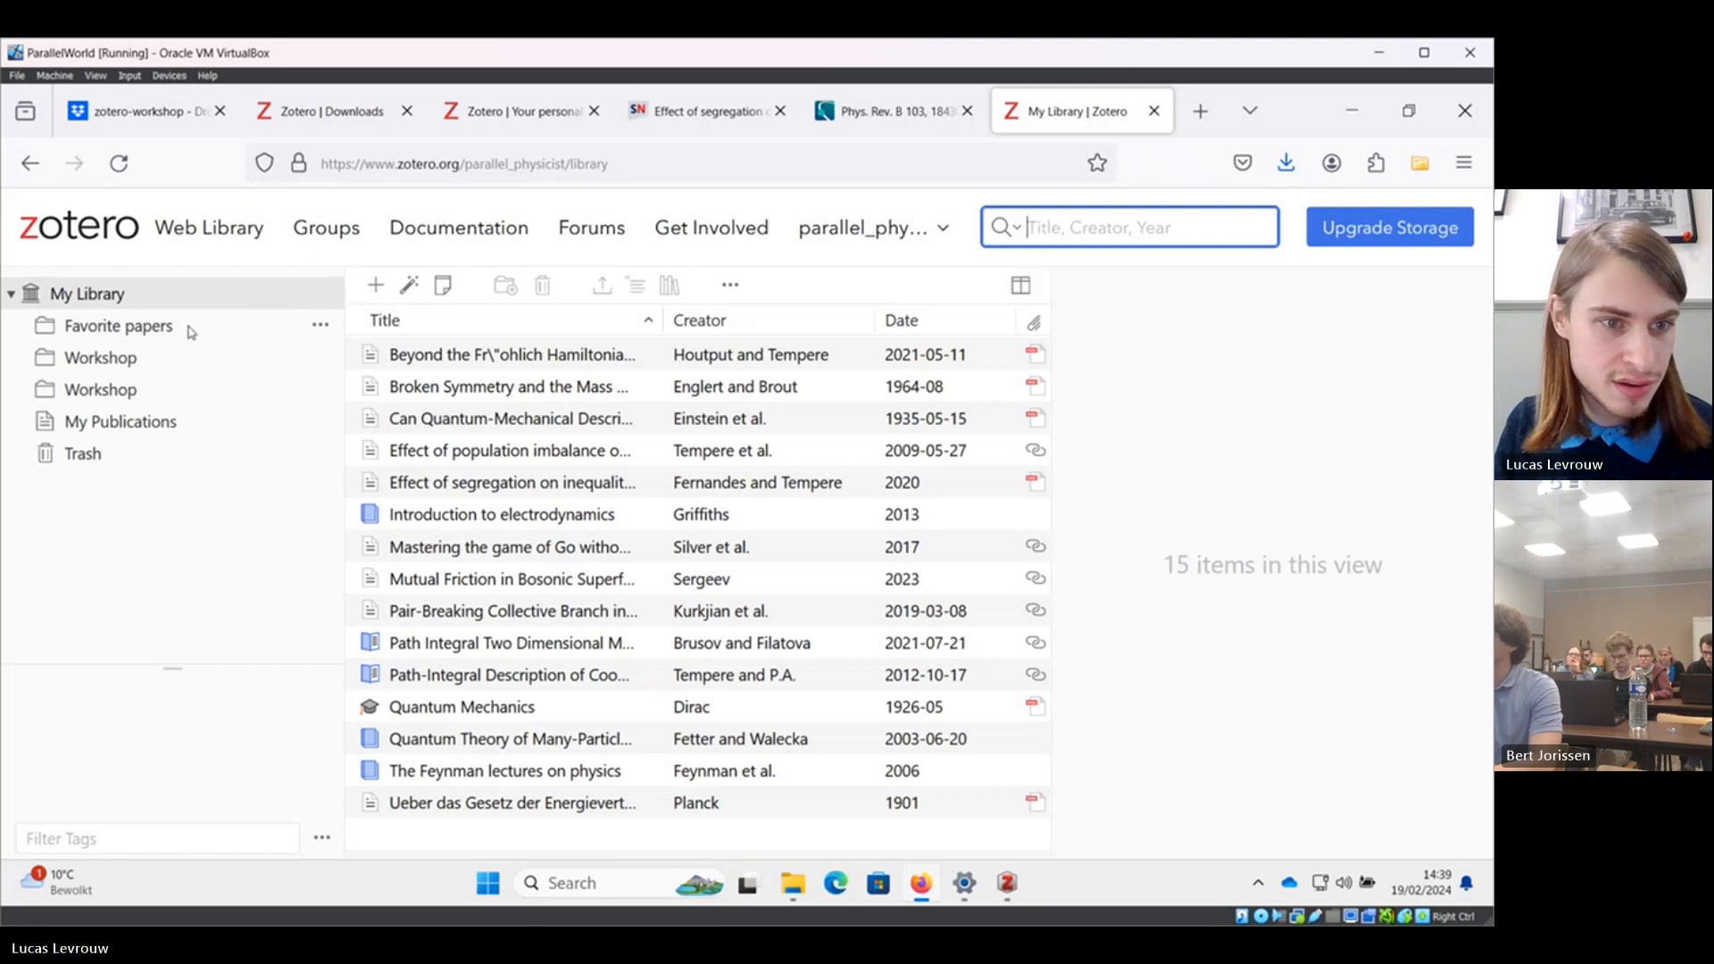
left_click(118, 326)
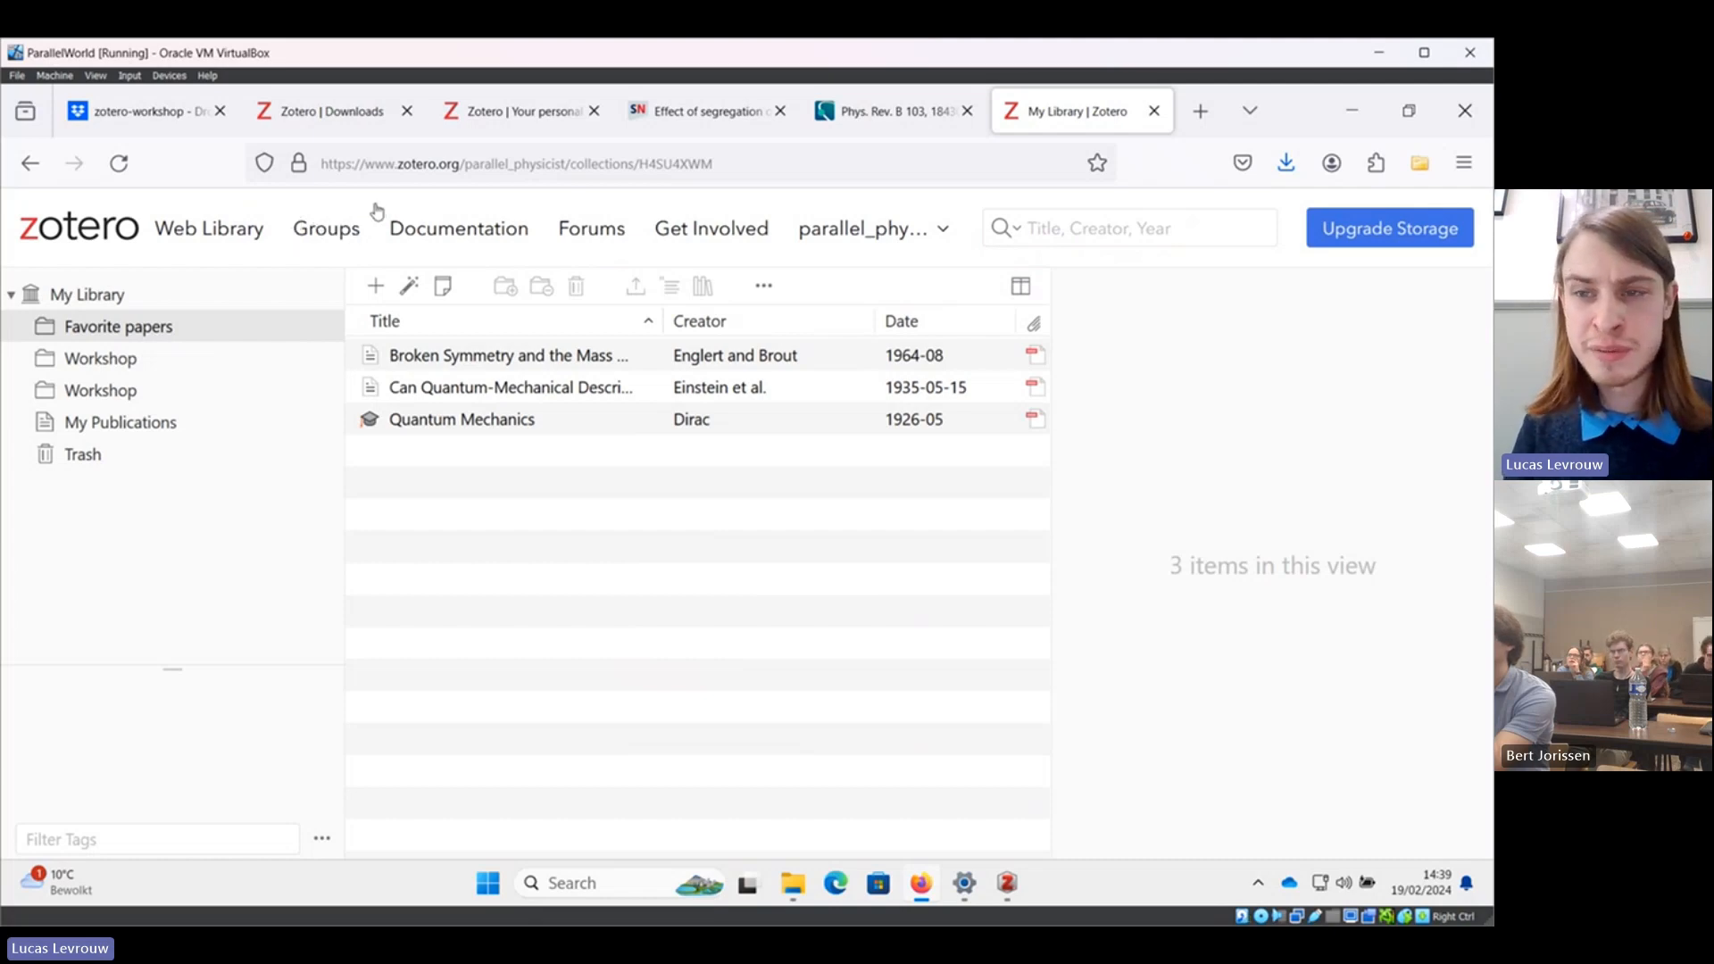
Start a new group library from Zotero, review the membership types on the web form, and return to Zotero without creating the group.
left_click(1355, 109)
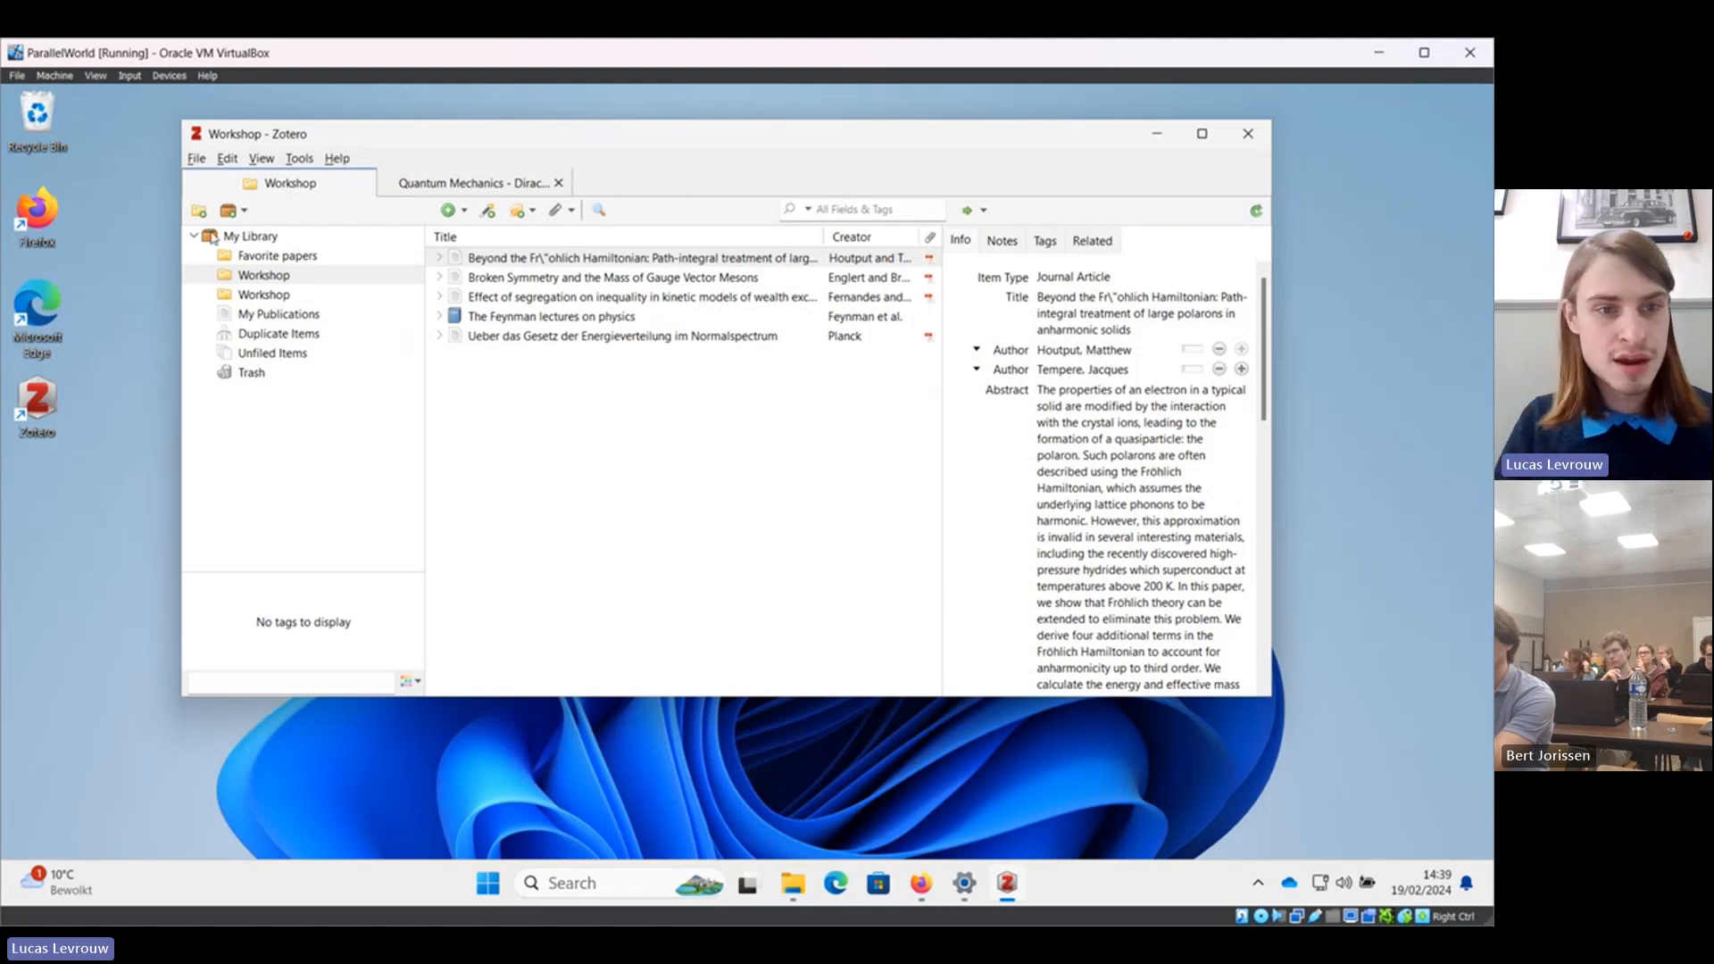
left_click(237, 213)
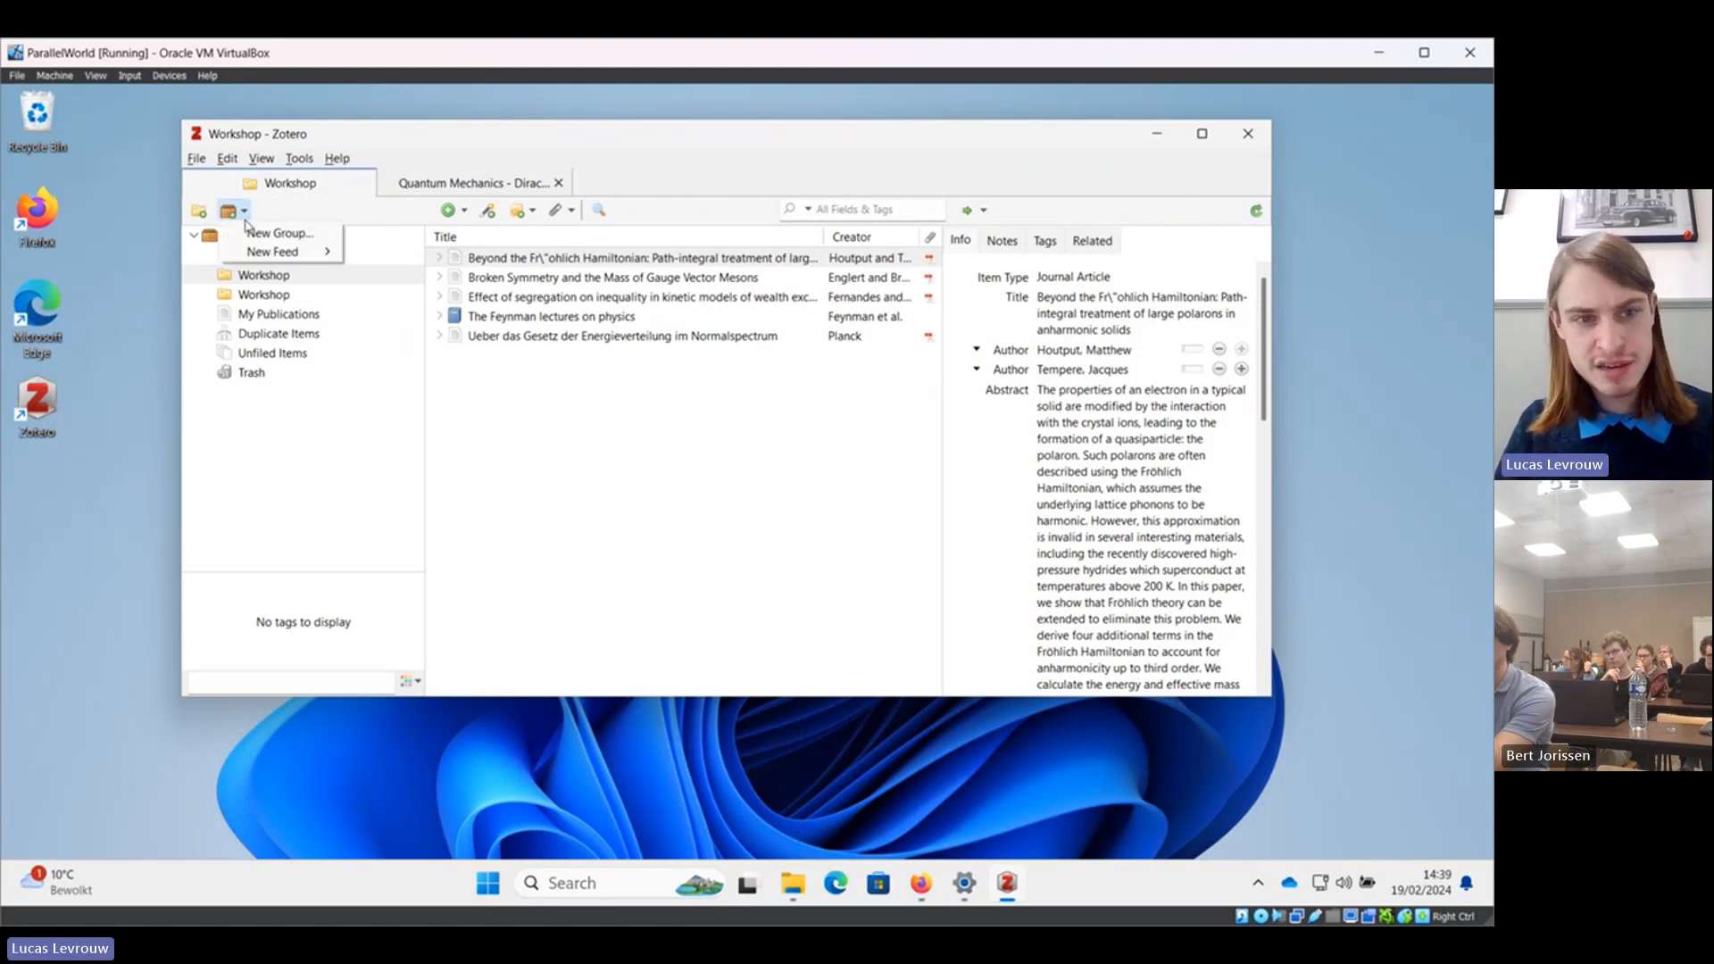
left_click(258, 232)
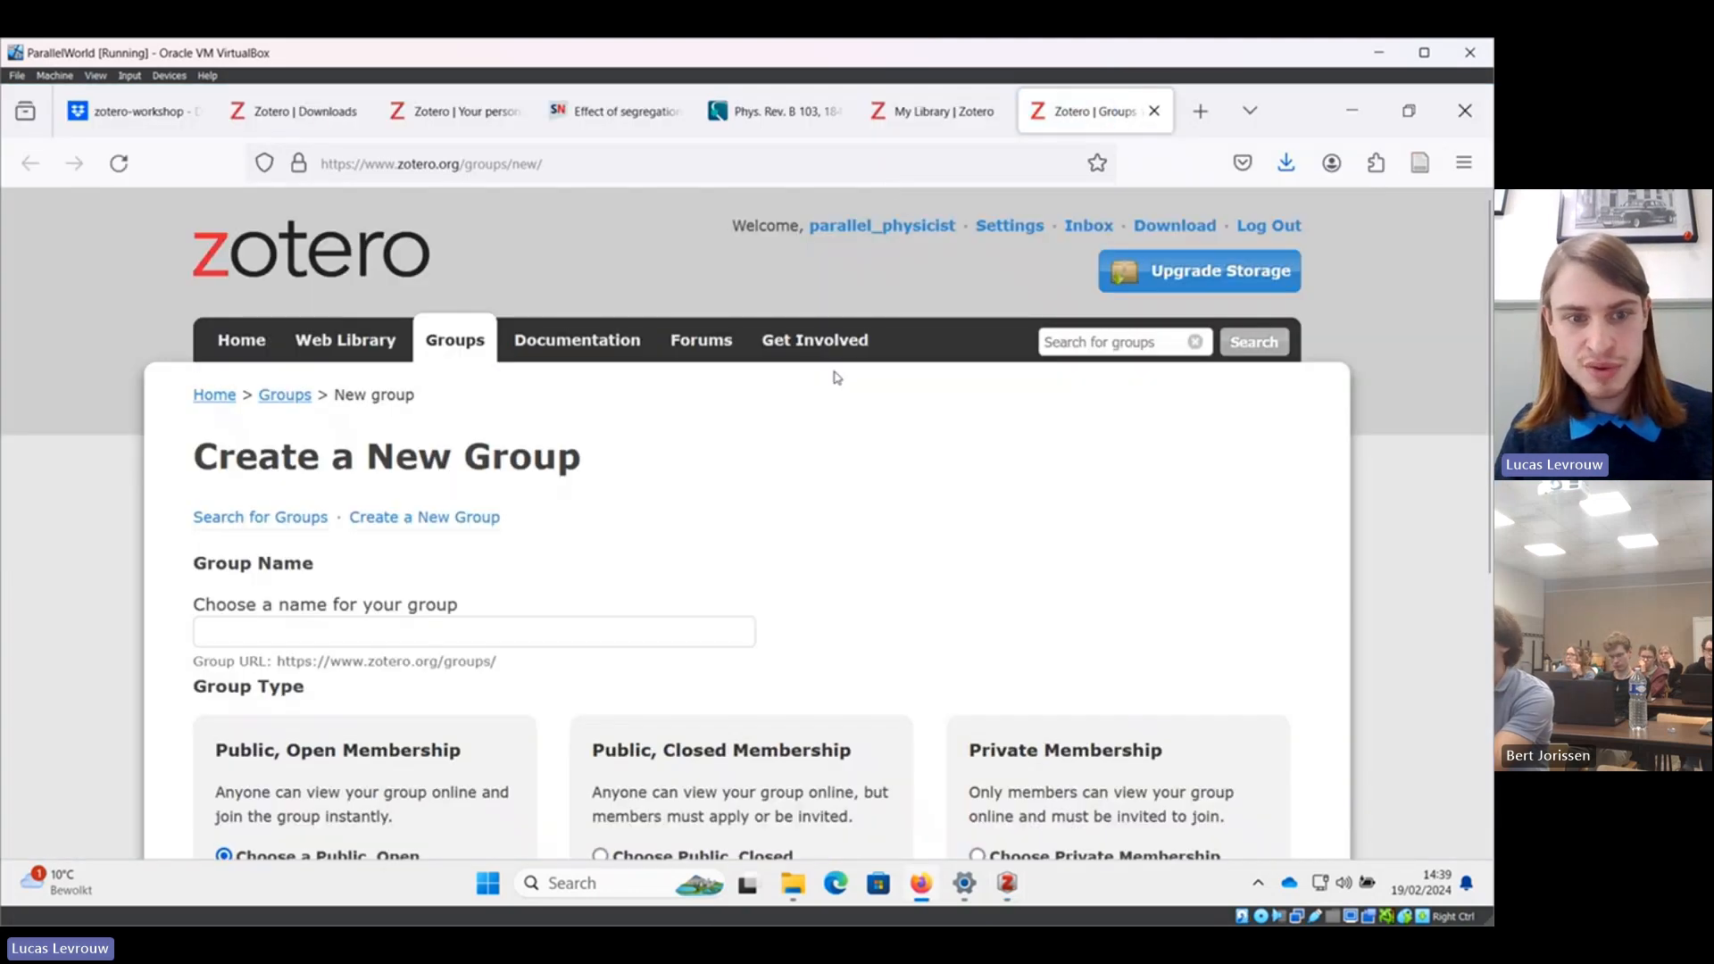
scroll(836, 405, "down", 3)
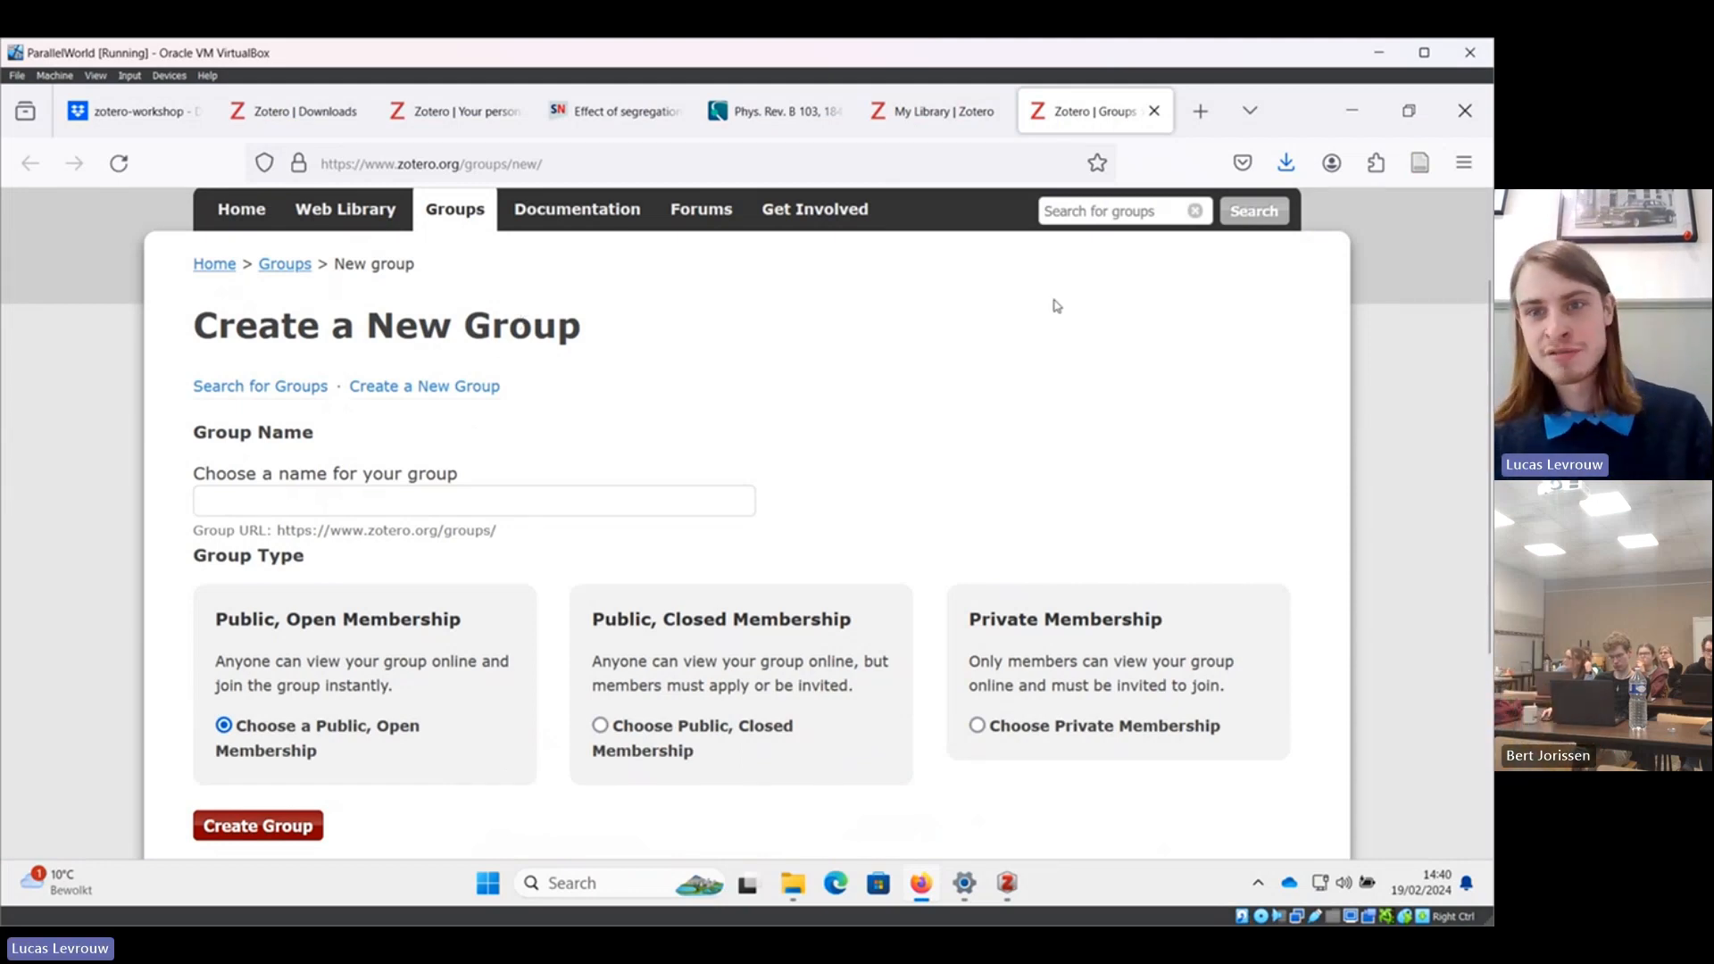
left_click(1153, 111)
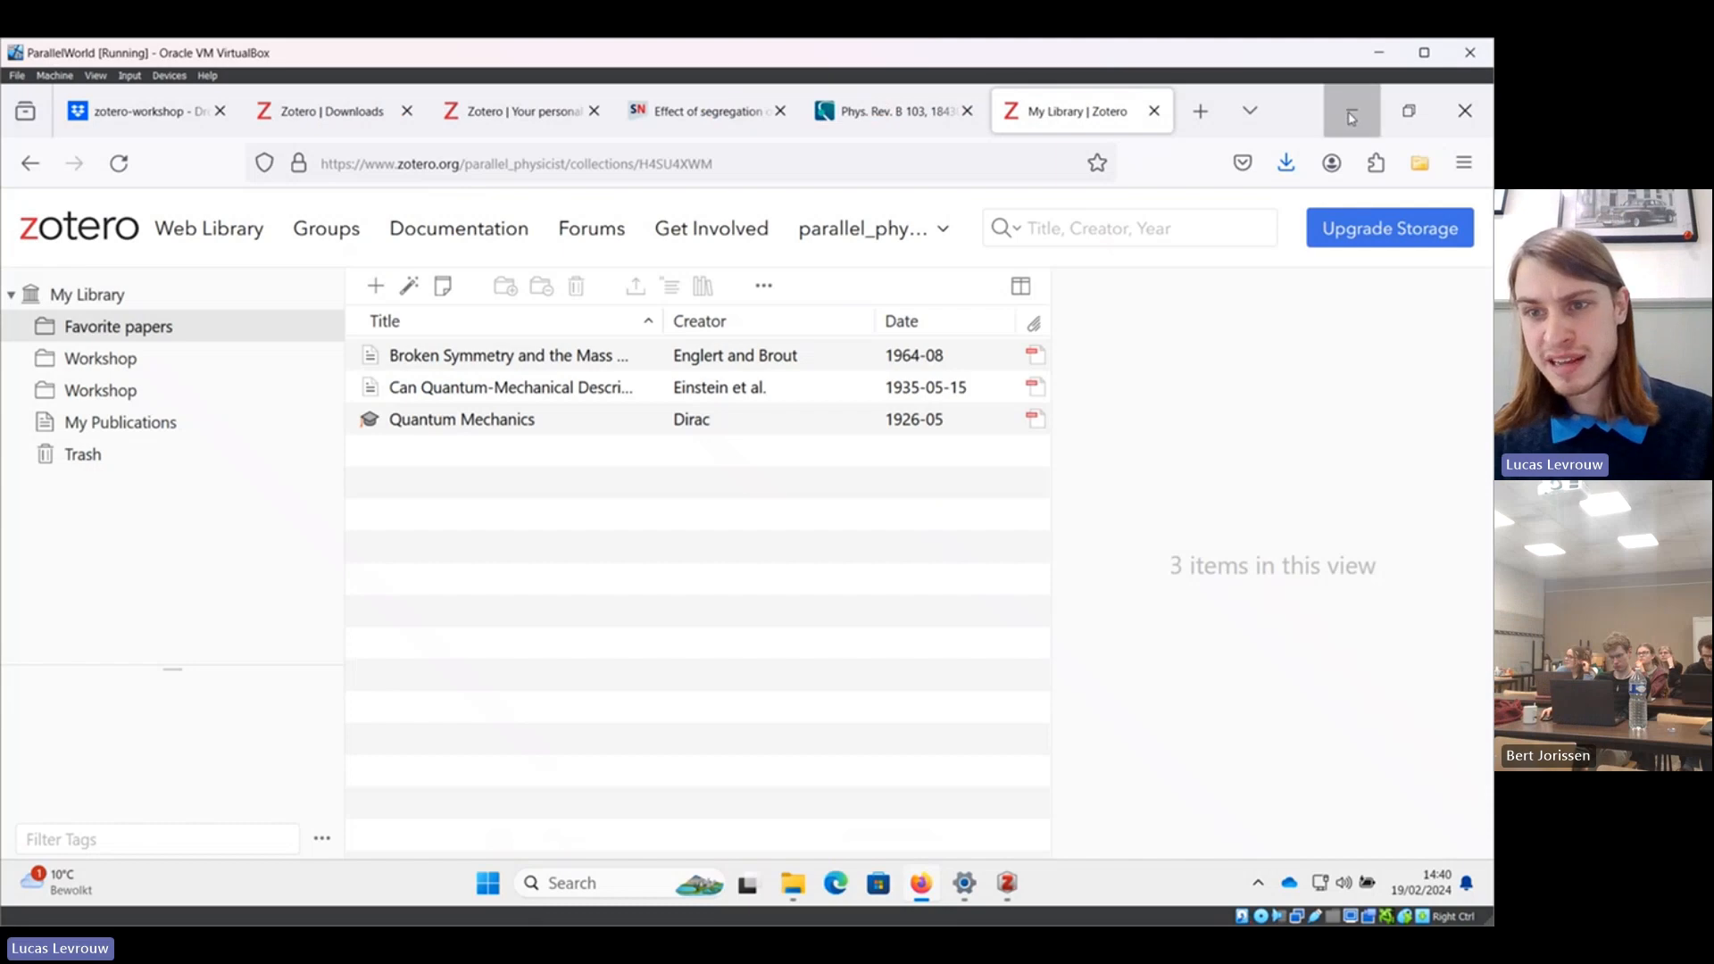
left_click(1349, 117)
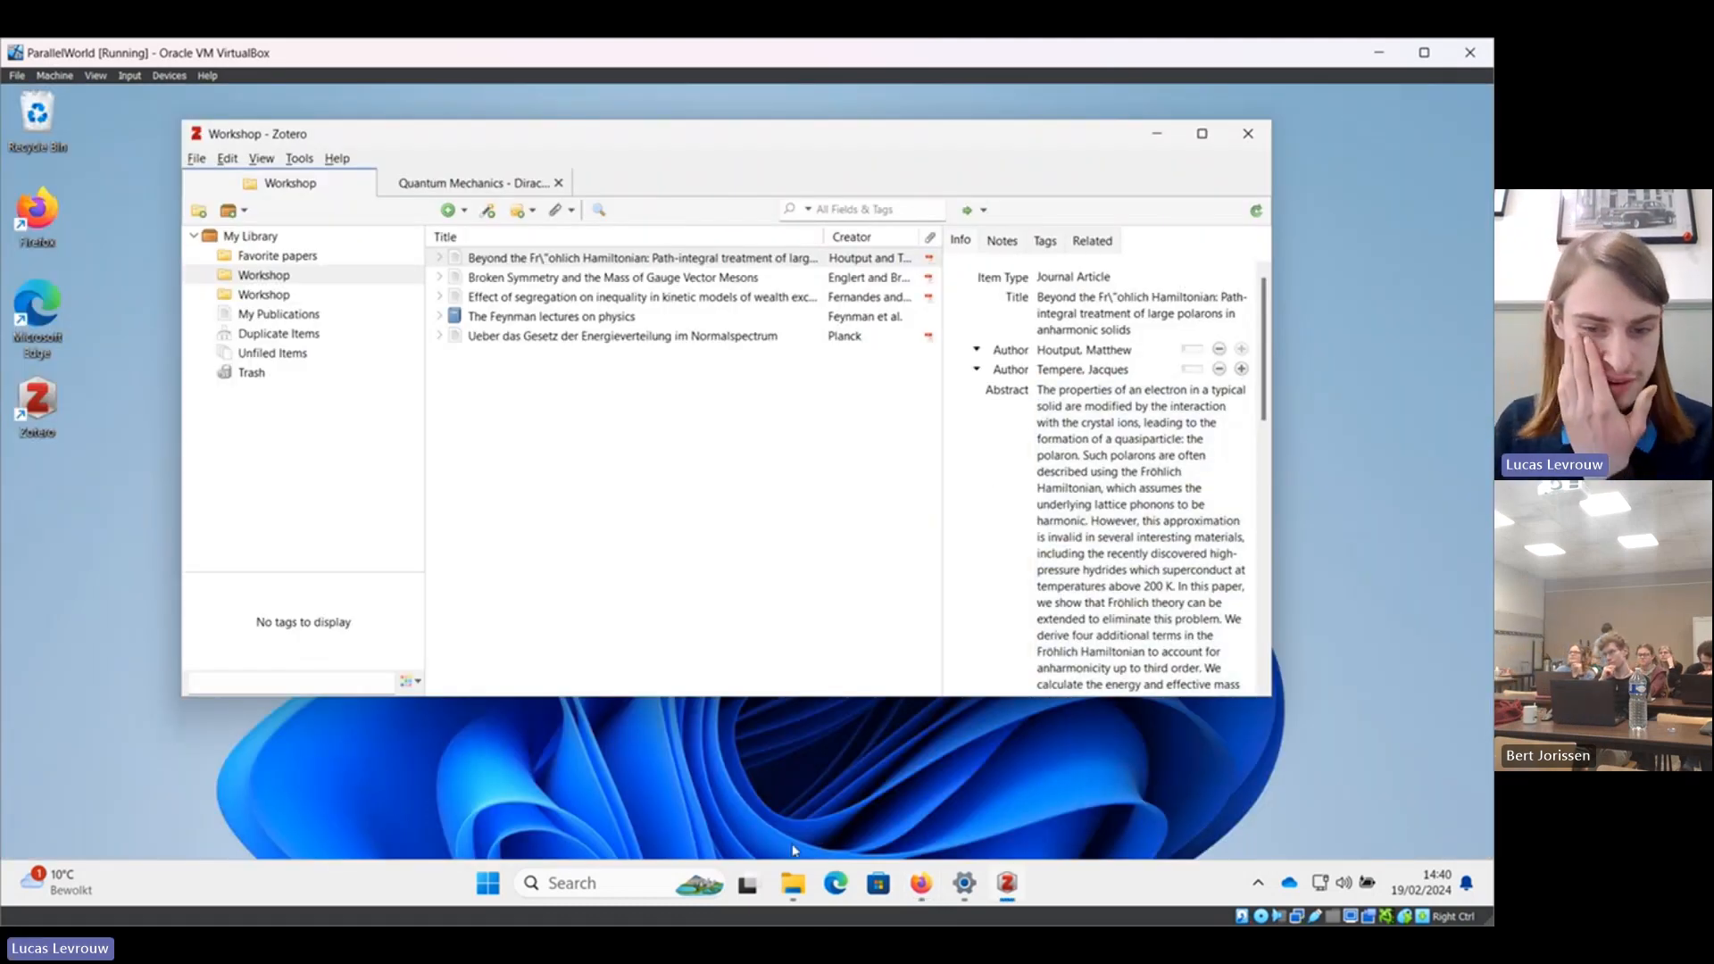
Open Zotero-exercise.docx from the zotero-workshop folder in Downloads.
mouse_move(792, 883)
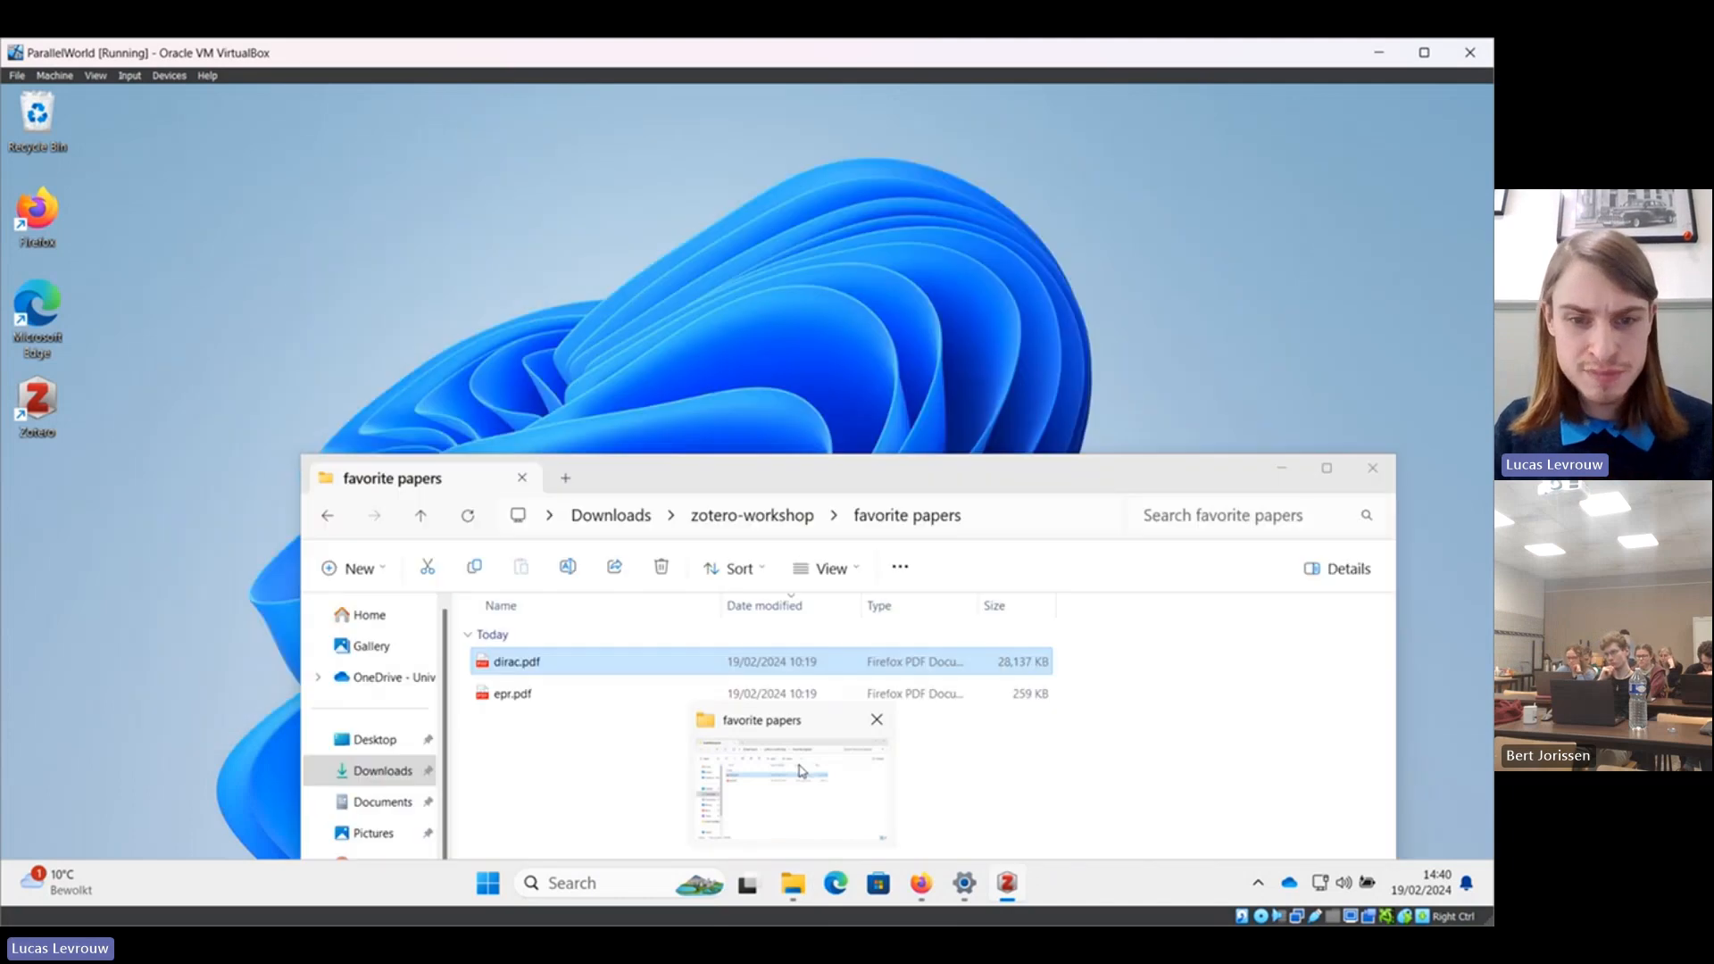
left_click(801, 779)
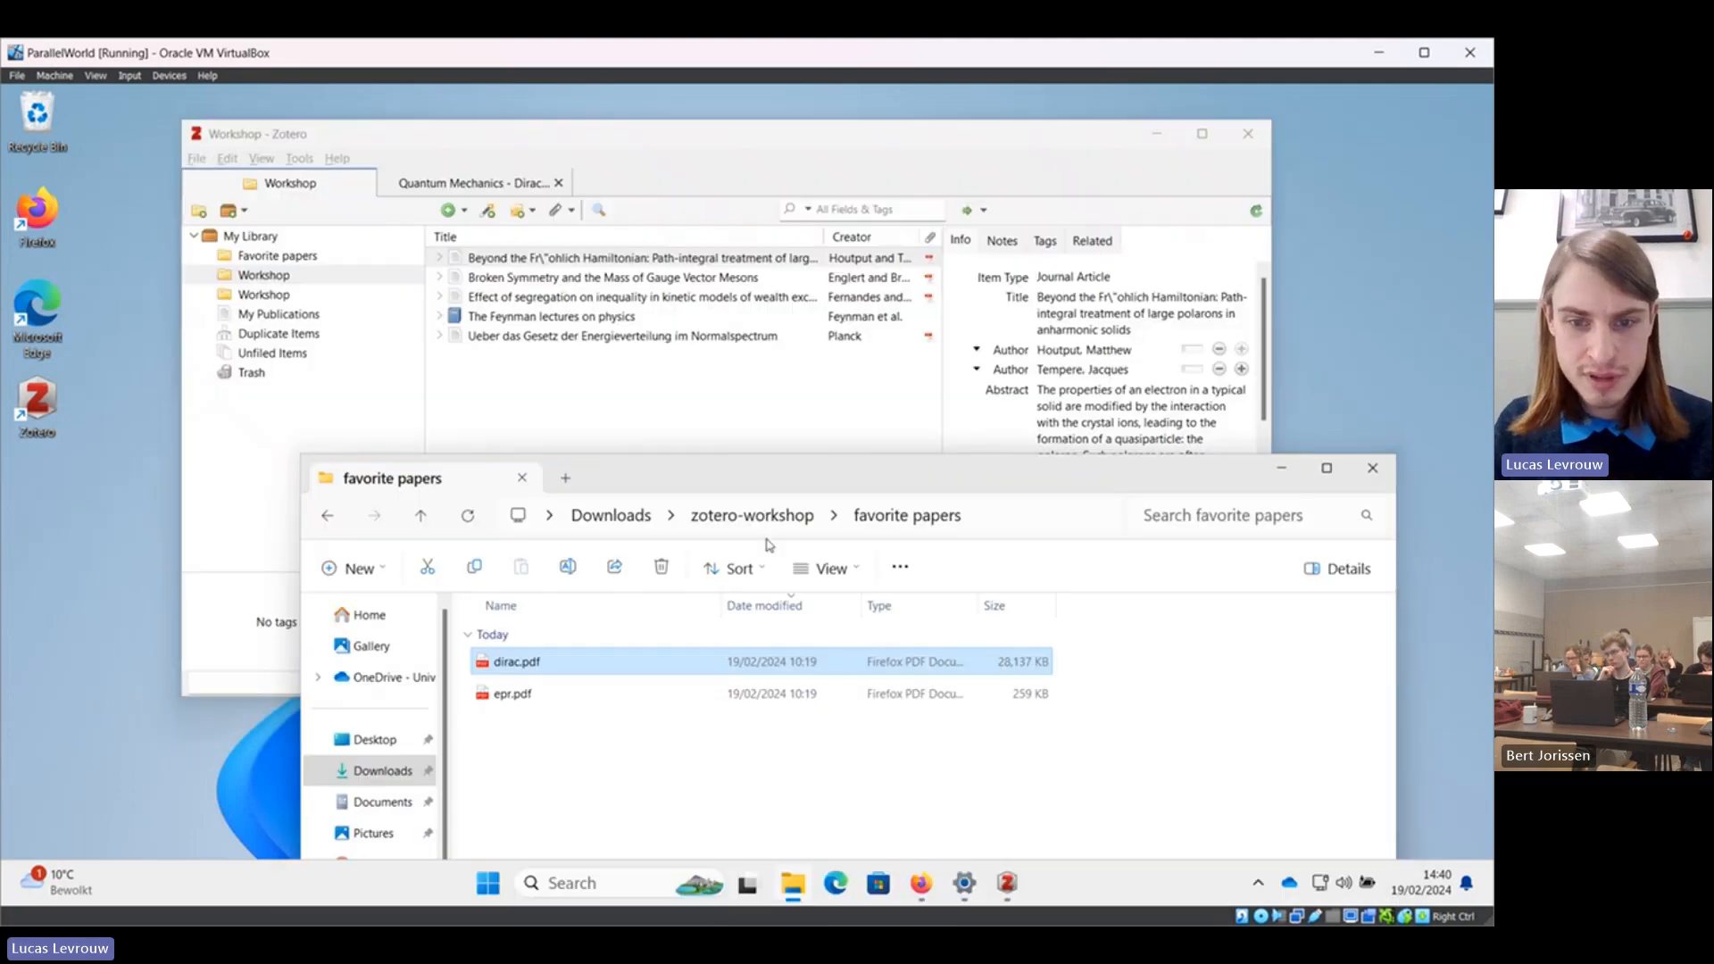
left_click(765, 522)
left_click_drag(761, 487, 710, 273)
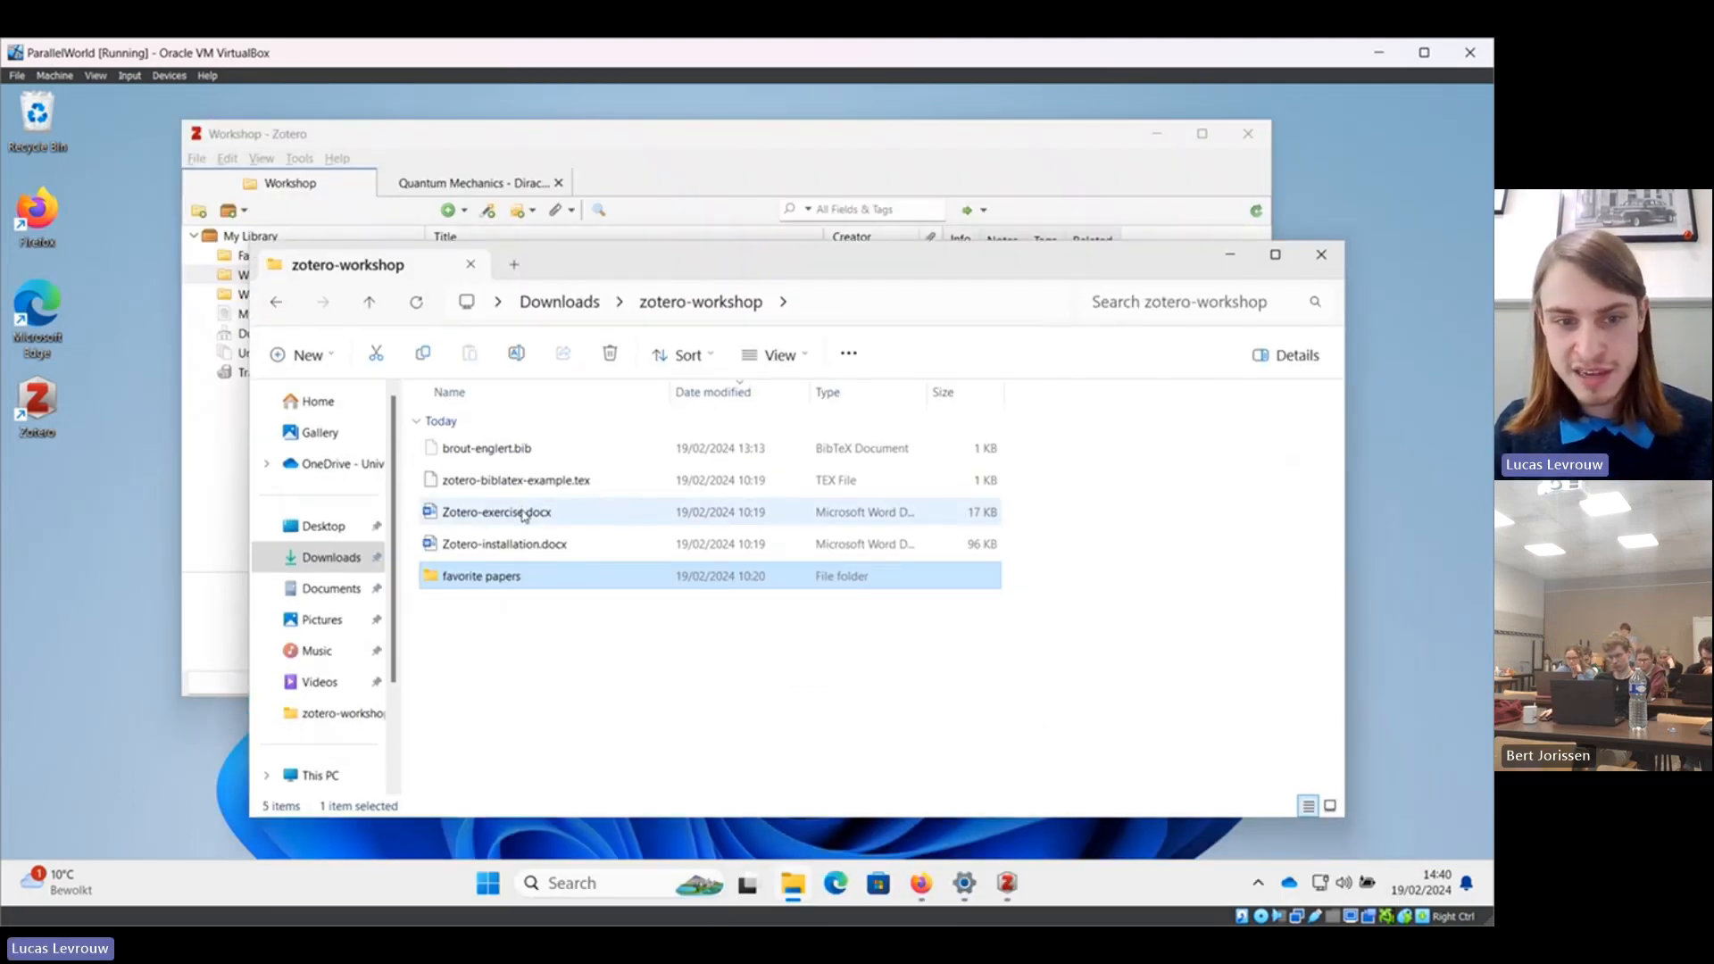
double_click(524, 514)
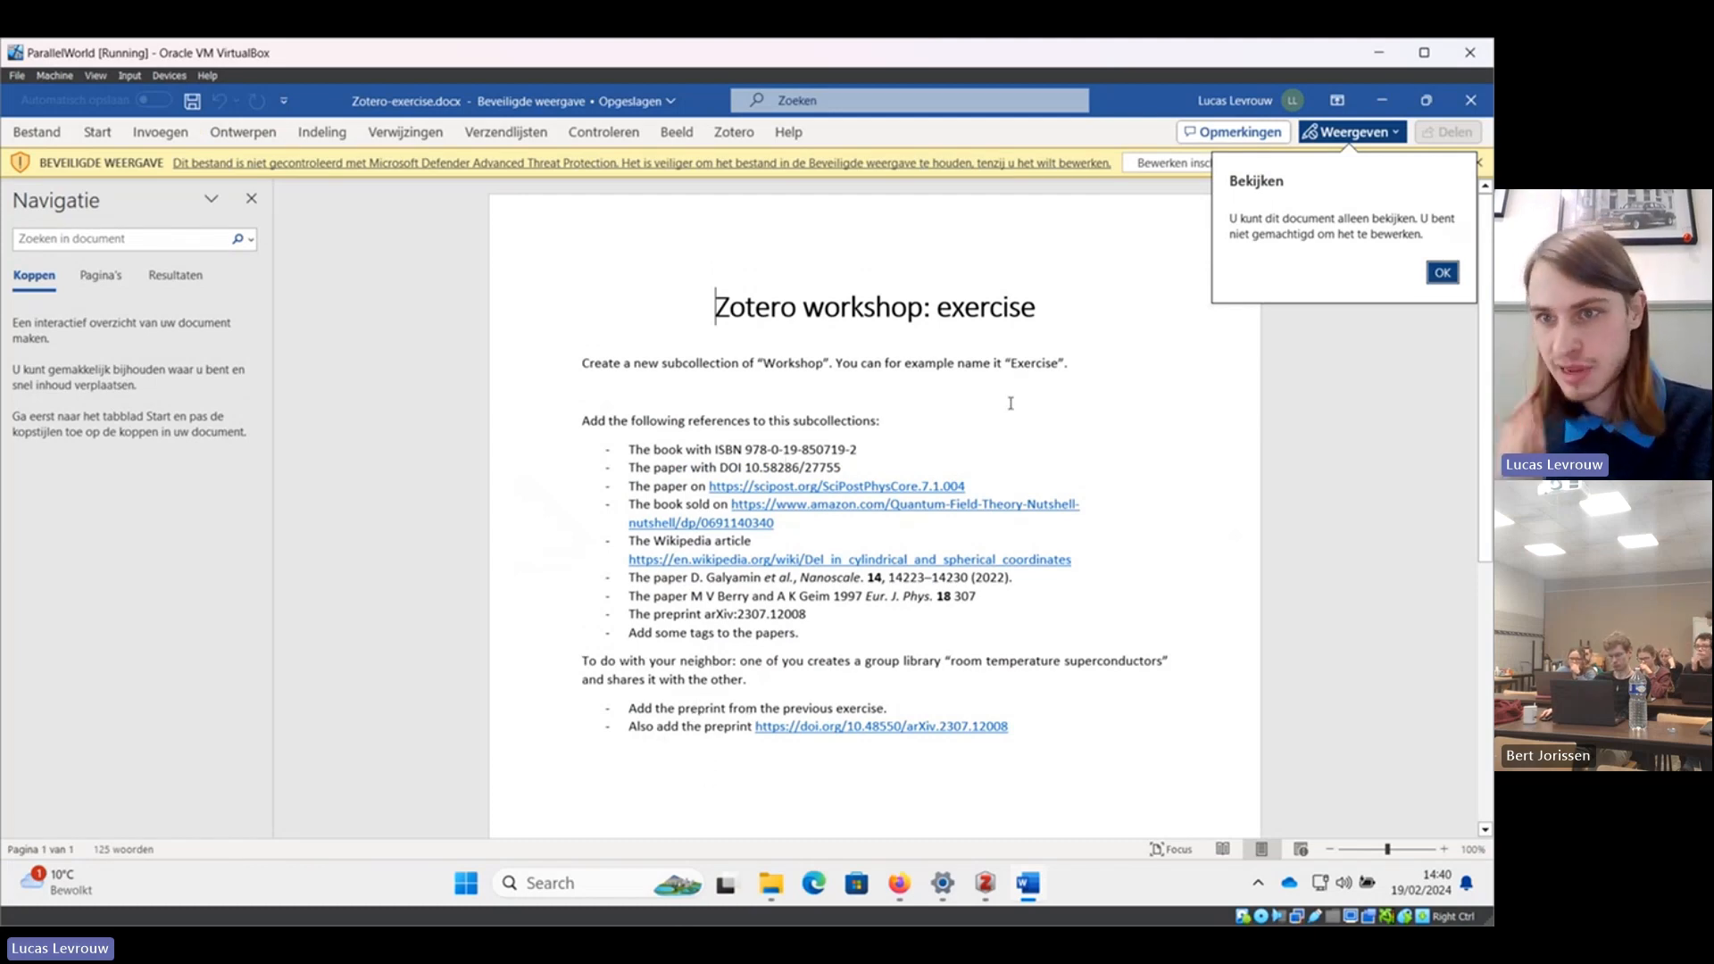
Dismiss the view-only notice and snap the Zotero window beside the exercise document.
left_click(1443, 272)
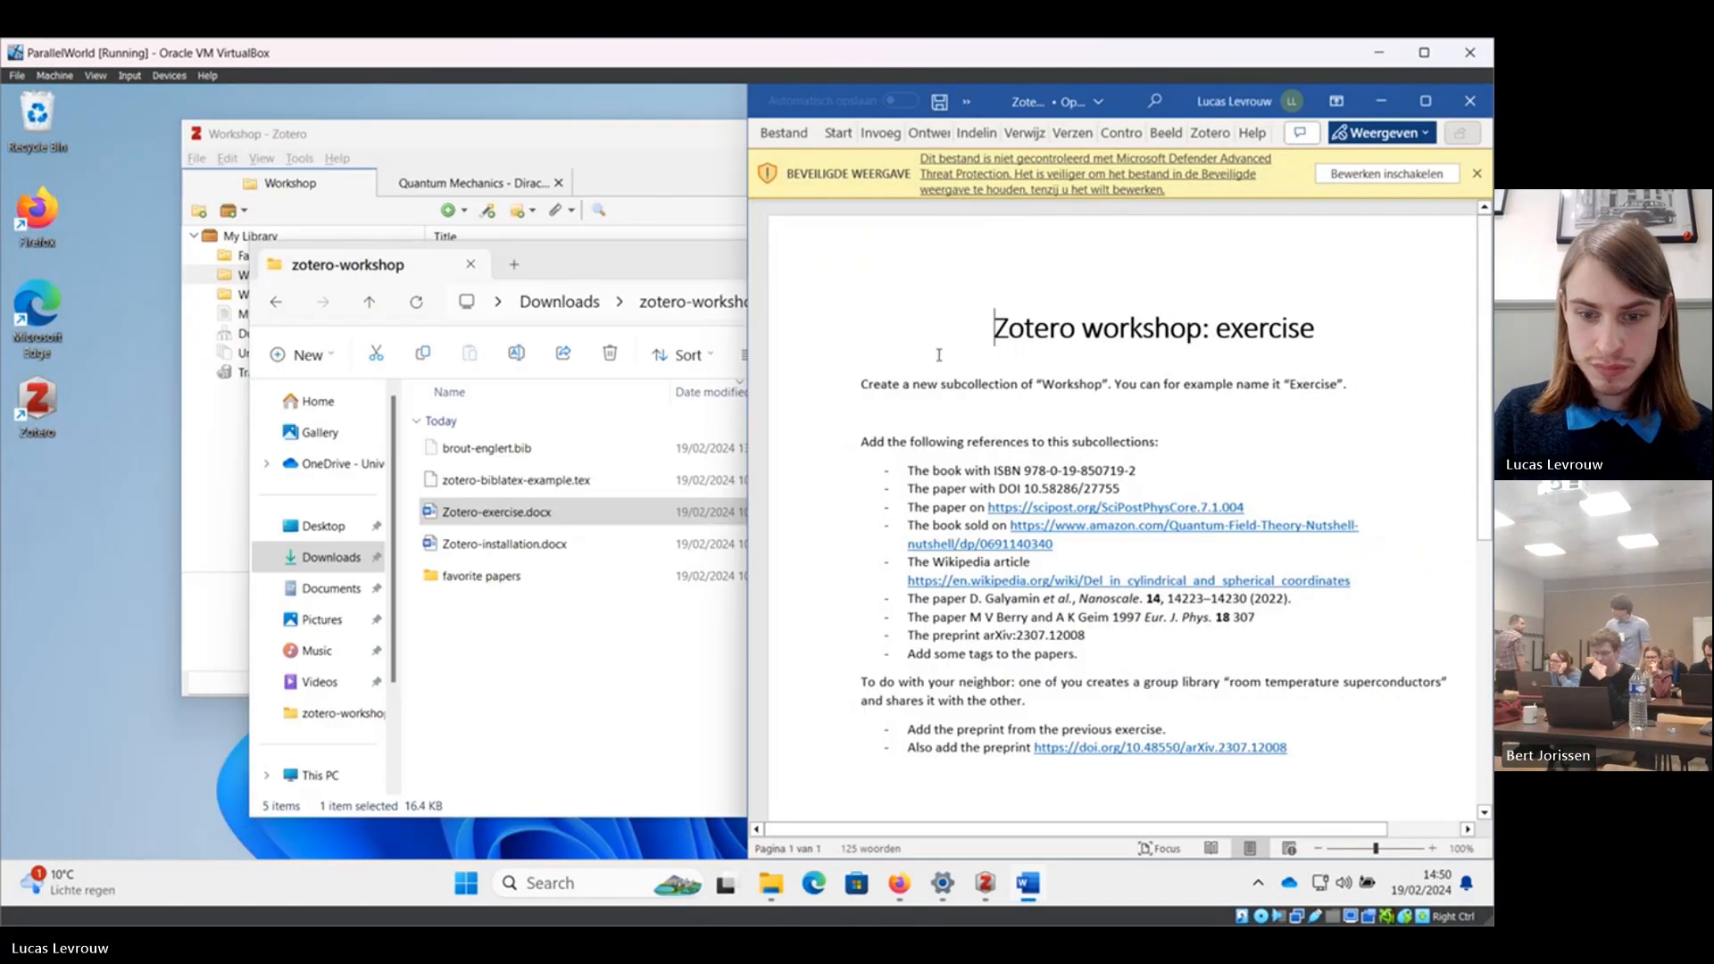
left_click(985, 883)
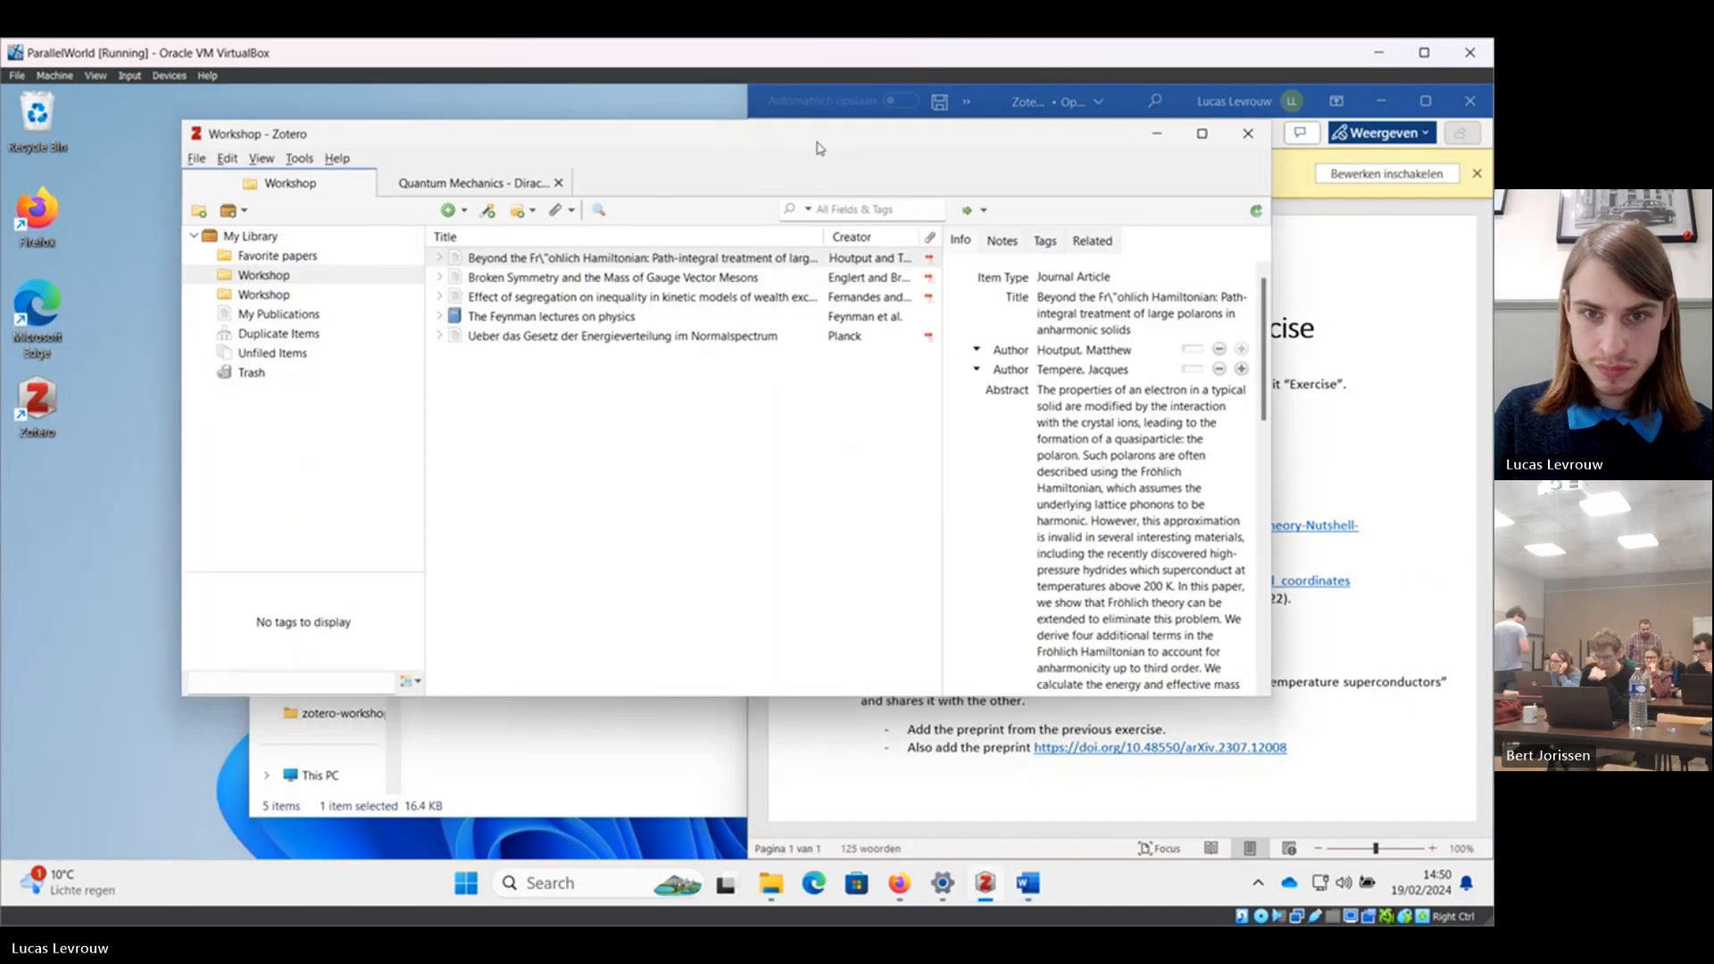
left_click_drag(815, 143, 3, 255)
Delete the second of the two Workshop collections from My Library in Zotero.
left_click(100, 260)
left_click(109, 241)
left_click(110, 265)
right_click(110, 266)
left_click(166, 318)
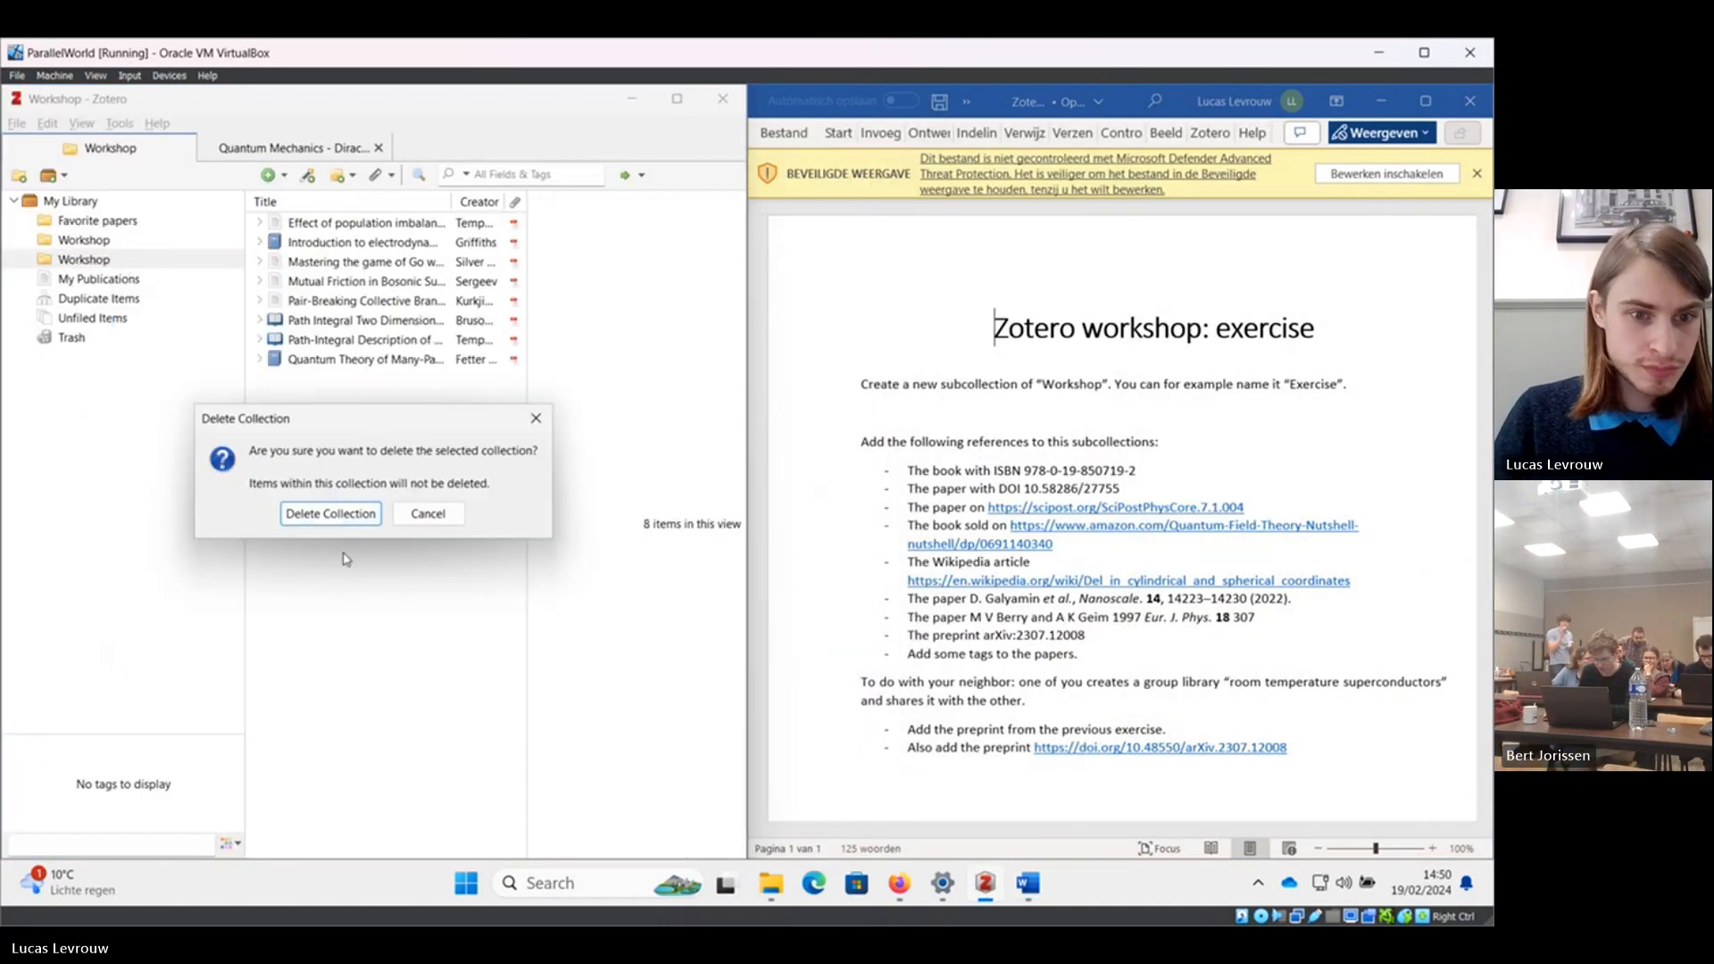
left_click(333, 512)
Create a new Zotero collection named Exercise.
left_click(20, 176)
type("Exercise")
key("Return")
left_click_drag(1023, 471, 1134, 474)
left_click(308, 175)
key("ctrl+v")
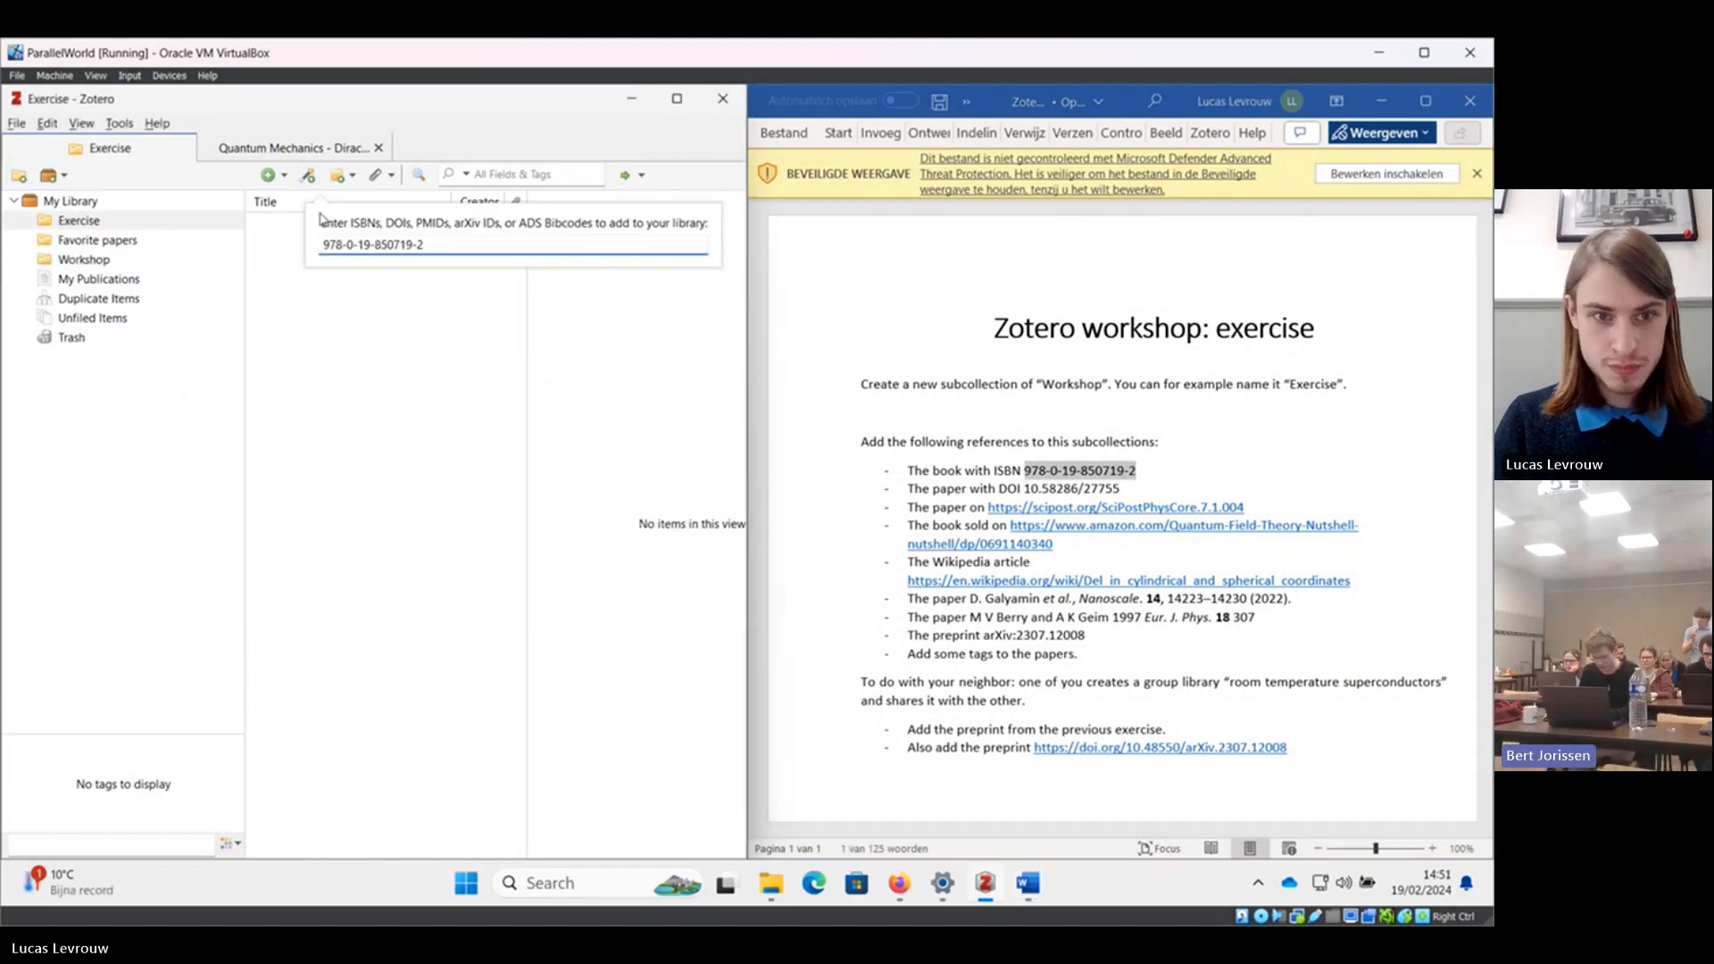
key("Return")
Add the paper with DOI 10.58286/27755 from the exercise document to the Exercise collection by identifier.
left_click_drag(1023, 489, 1120, 489)
key("ctrl+c")
left_click(308, 175)
key("ctrl+v")
key("Return")
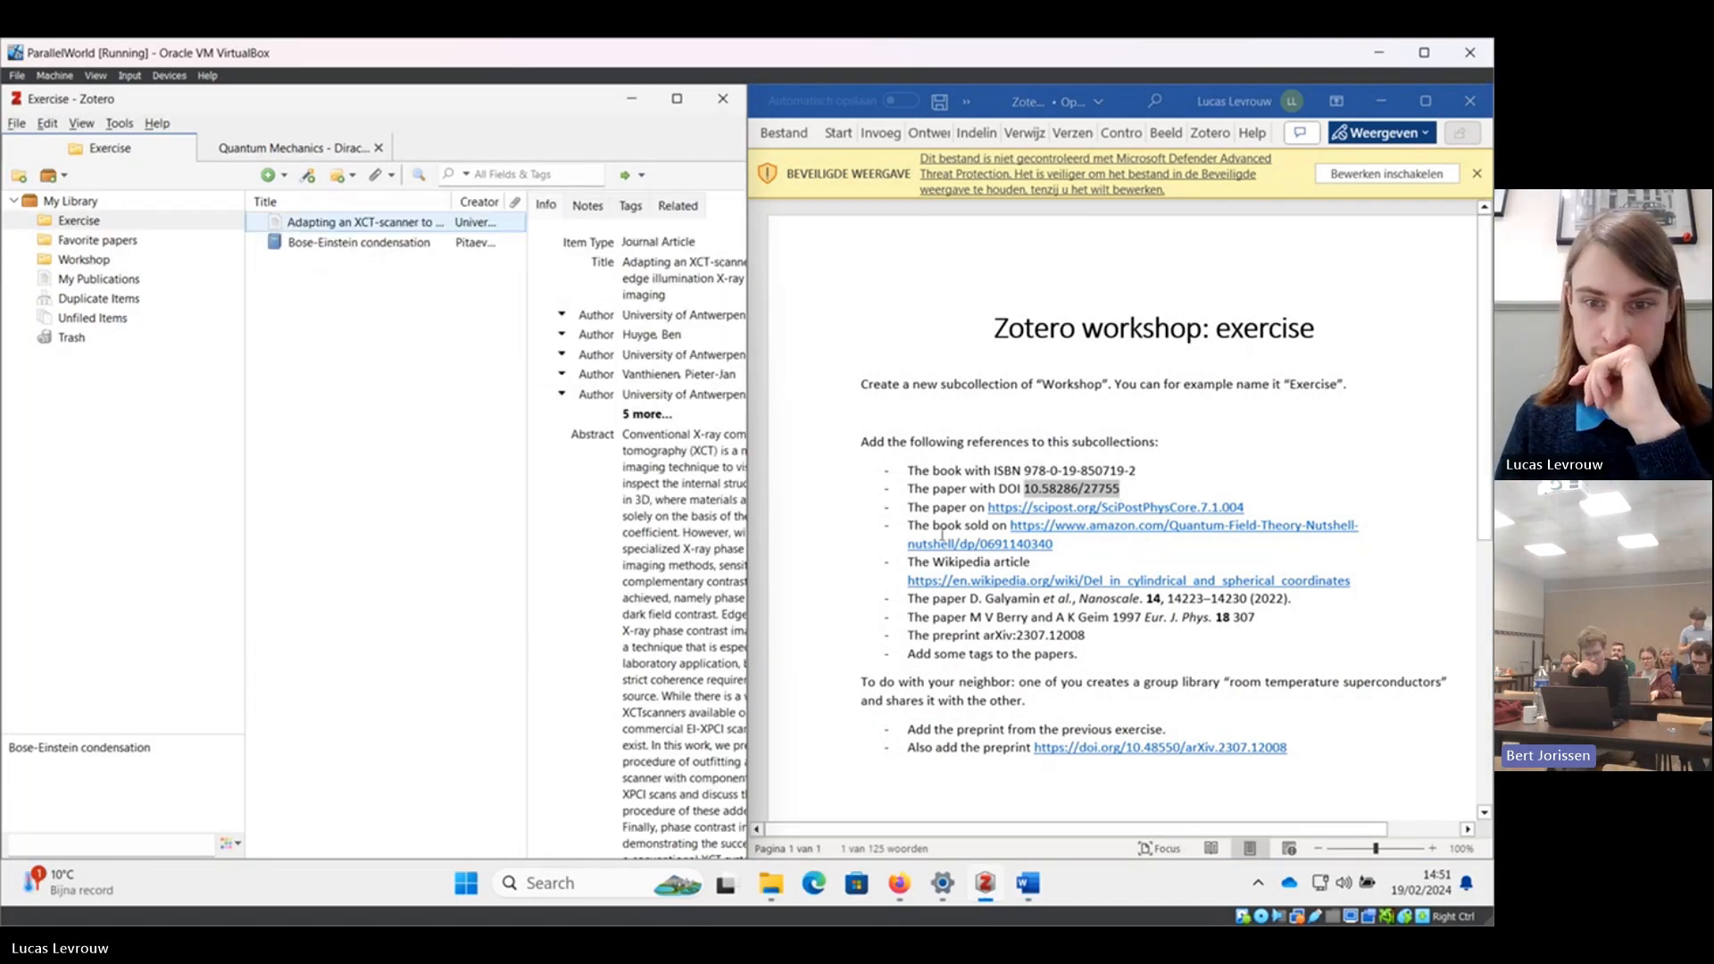
Open the SciPostPhysCore.7.1.004 link in Firefox, save the paper to the Exercise collection, and return to the exercise document.
left_click(1006, 508)
left_click(1201, 574)
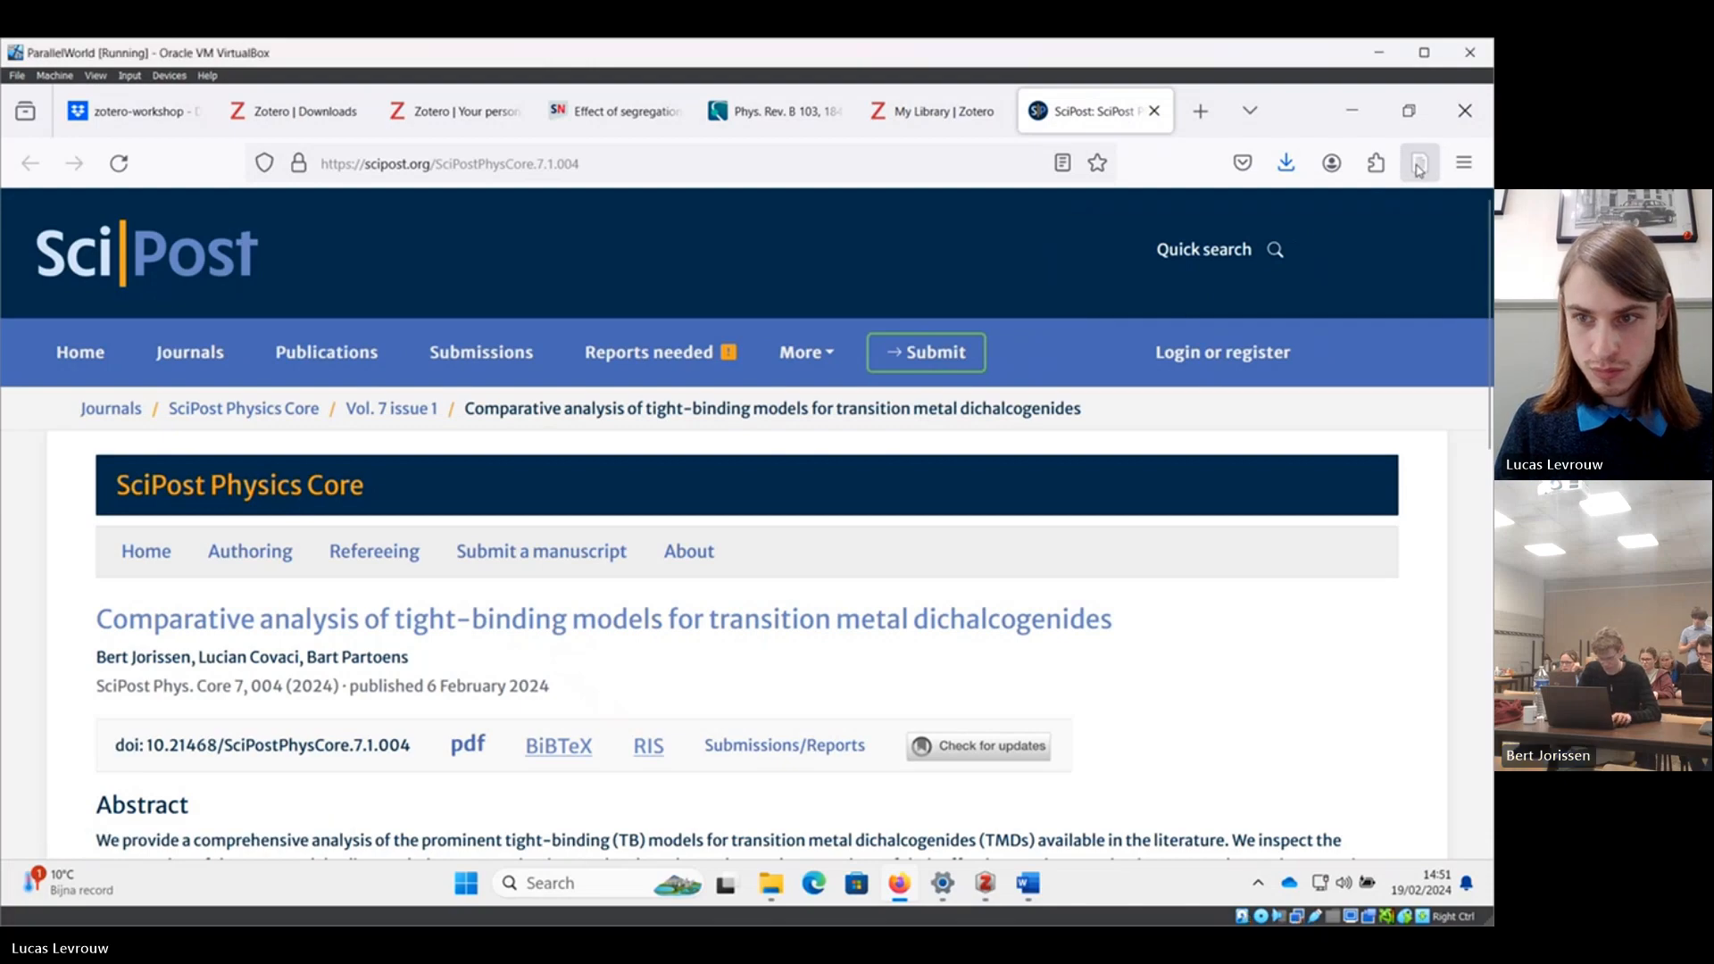
left_click(1420, 168)
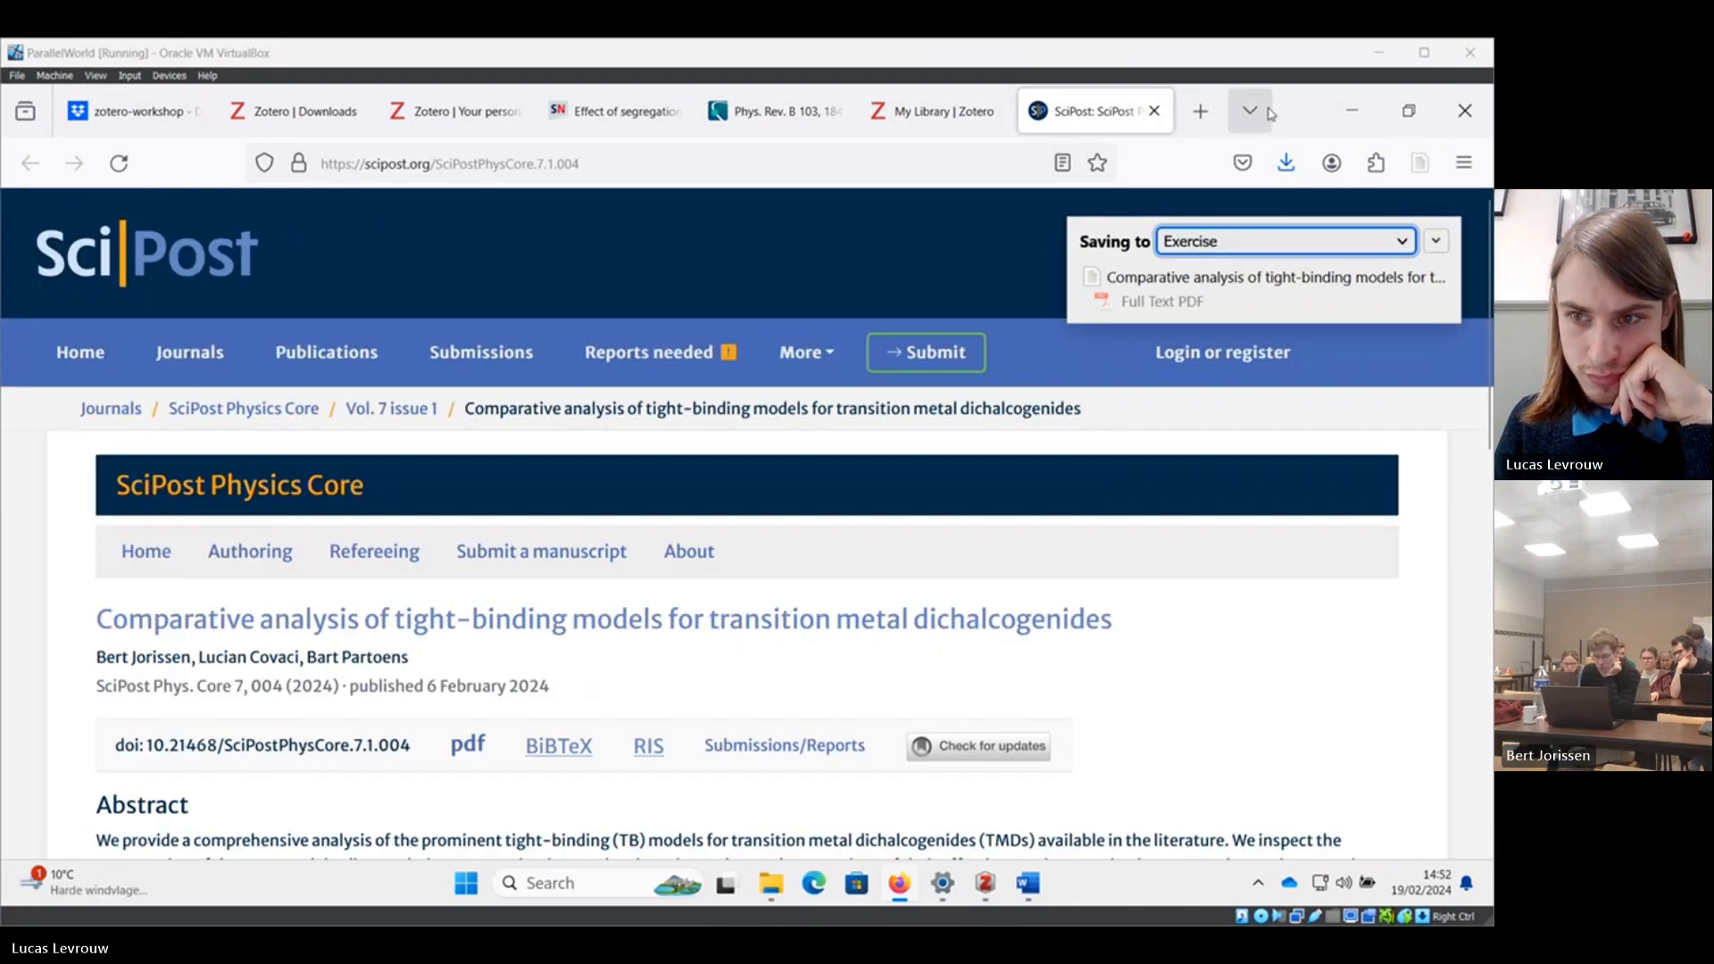
left_click(1352, 111)
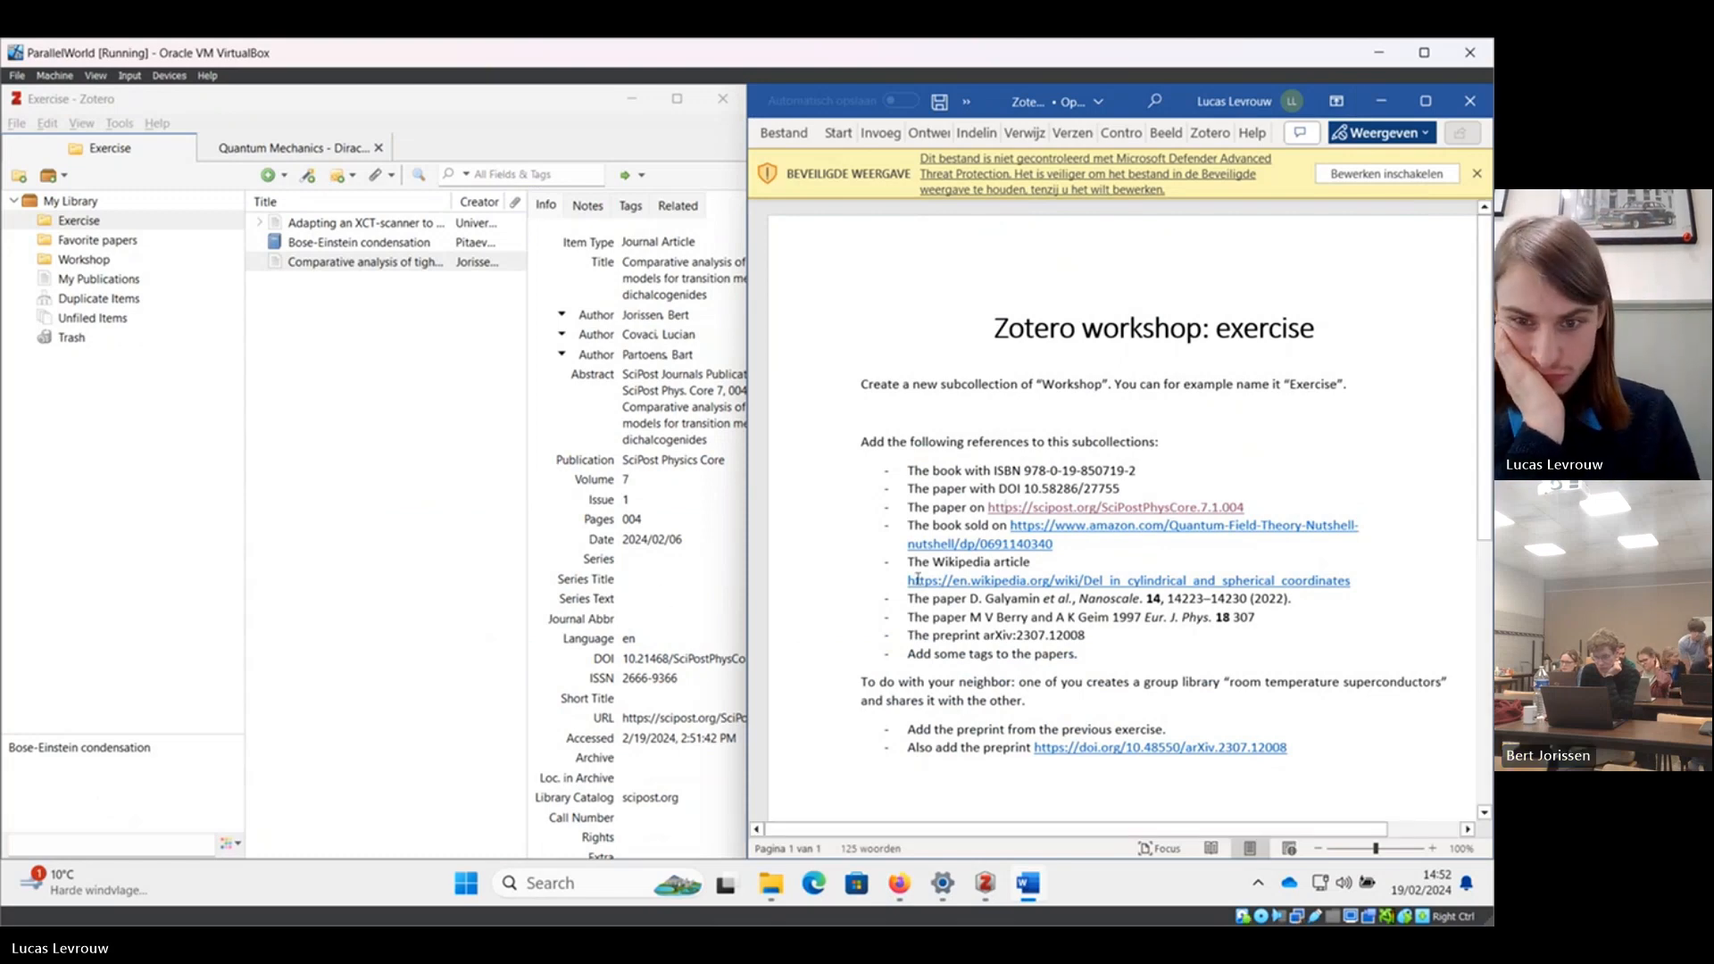
Open the exercise's Amazon link for Quantum Field Theory in a Nutshell in a new Firefox tab and save the book to Zotero.
left_click_drag(1055, 544, 1010, 526)
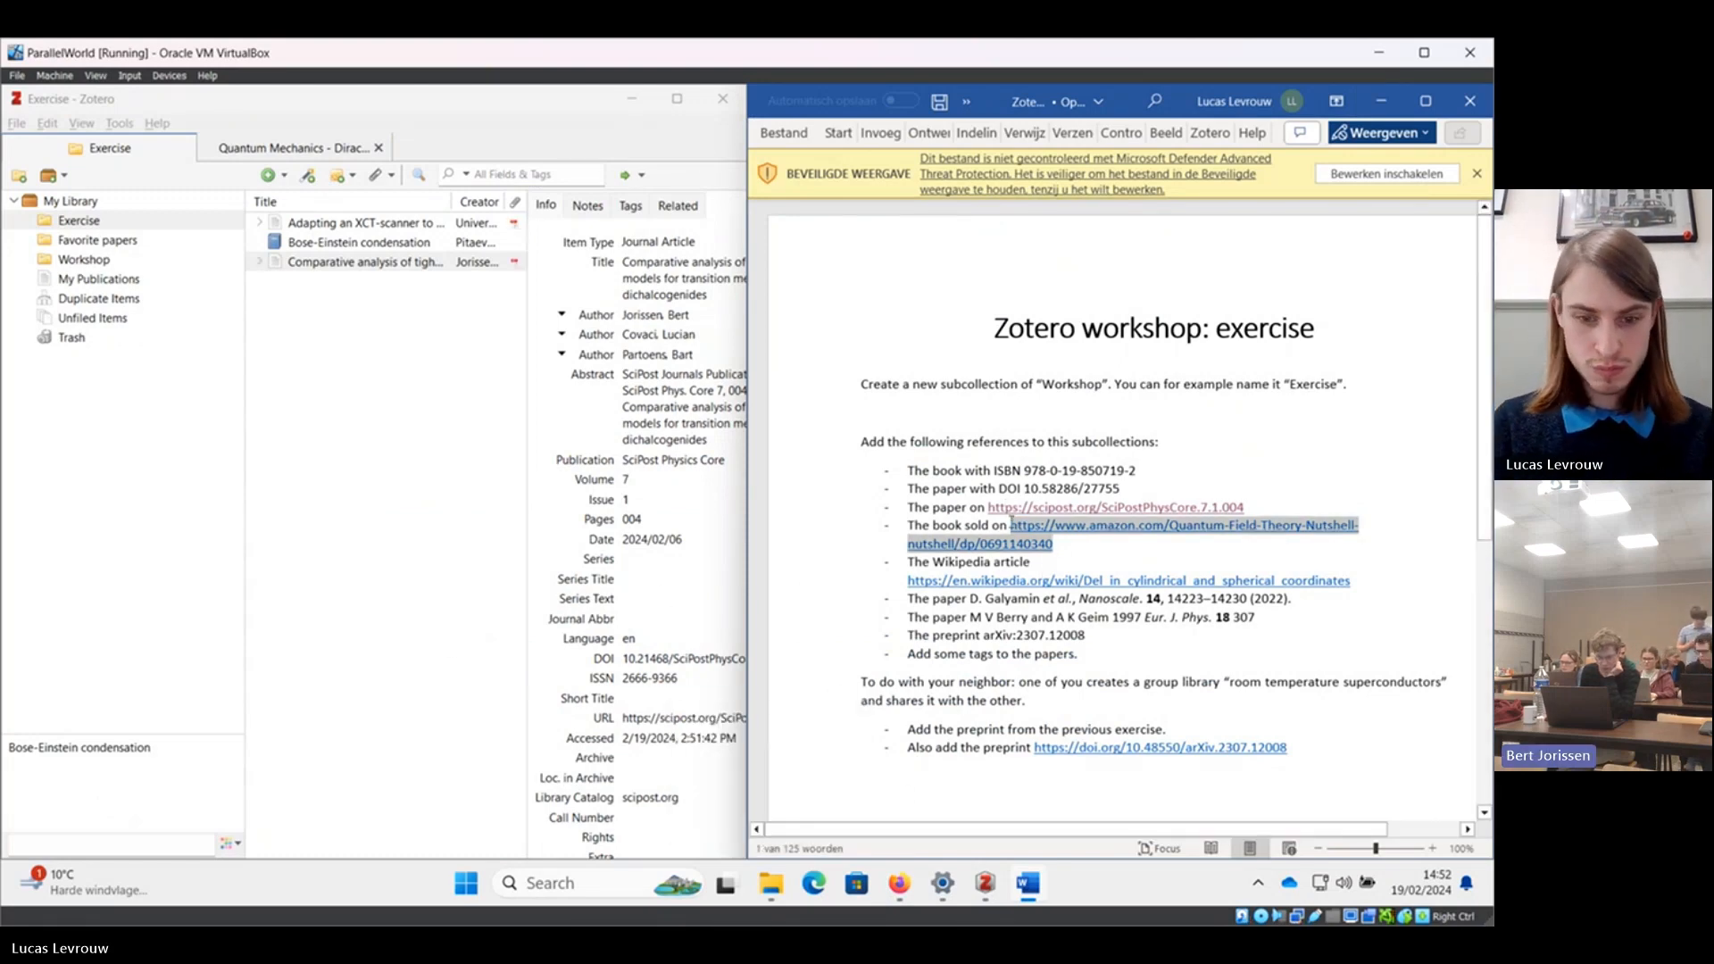
left_click(899, 884)
left_click(1196, 116)
key("ctrl+v")
key("Return")
left_click(1352, 112)
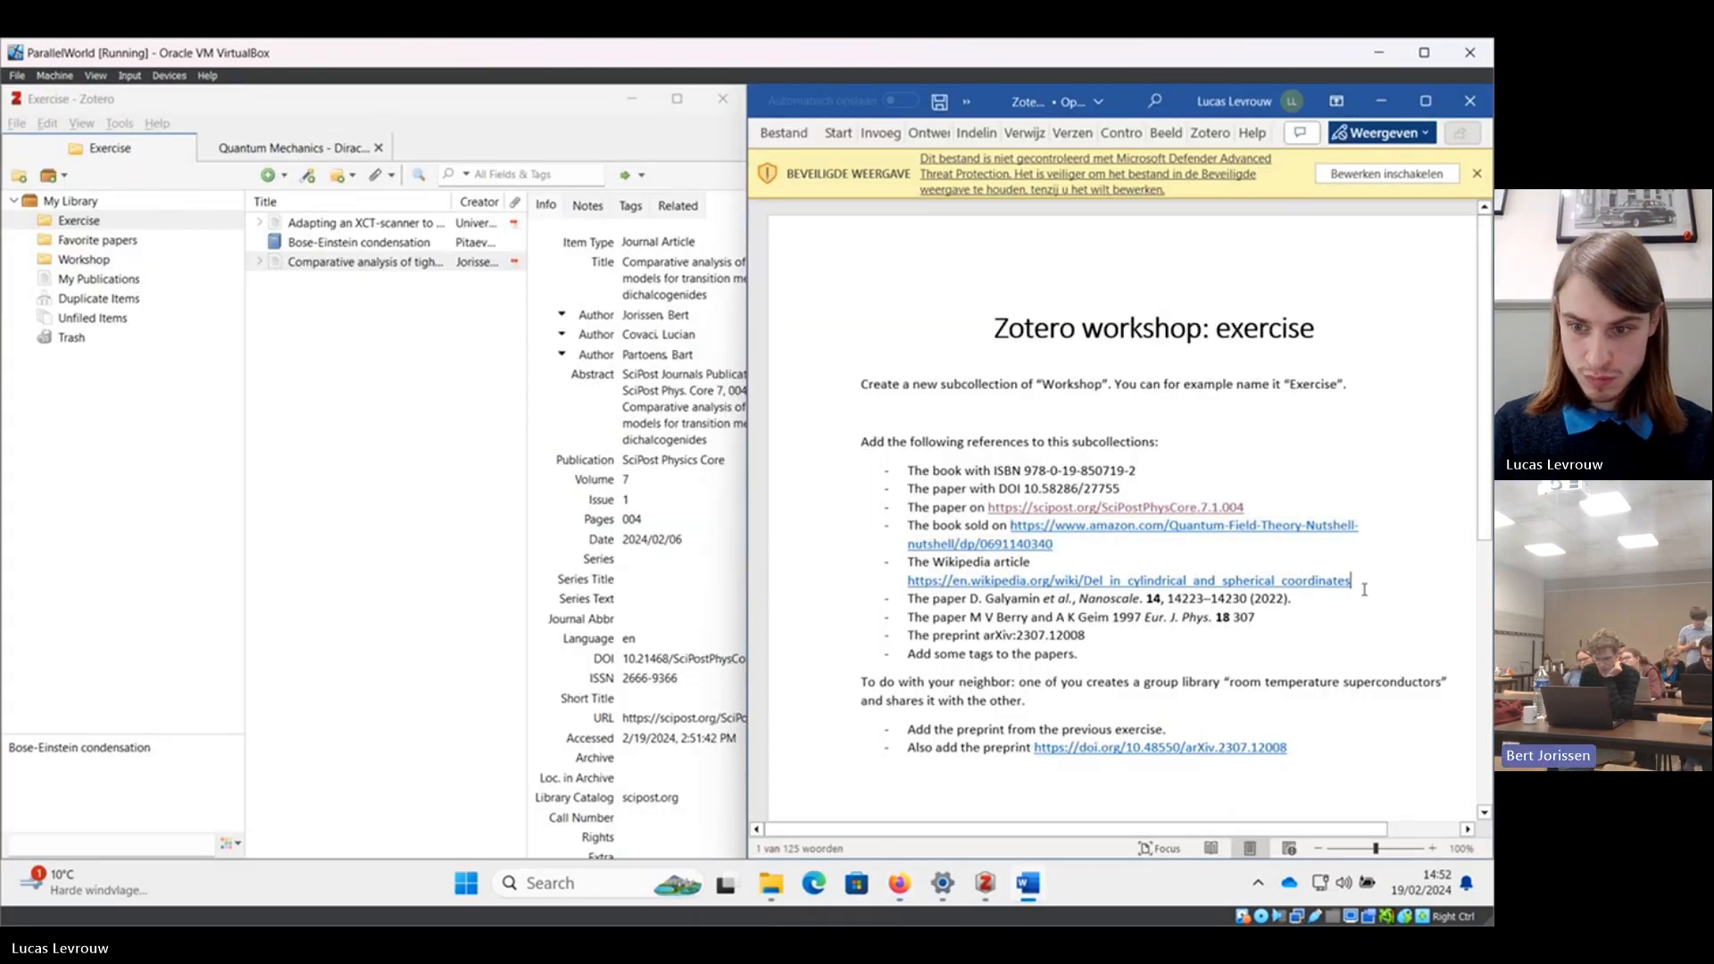
Open the exercise's Wikipedia link on del in cylindrical and spherical coordinates in a new Firefox tab and save the article to Zotero.
left_click_drag(1358, 584, 908, 581)
left_click(897, 888)
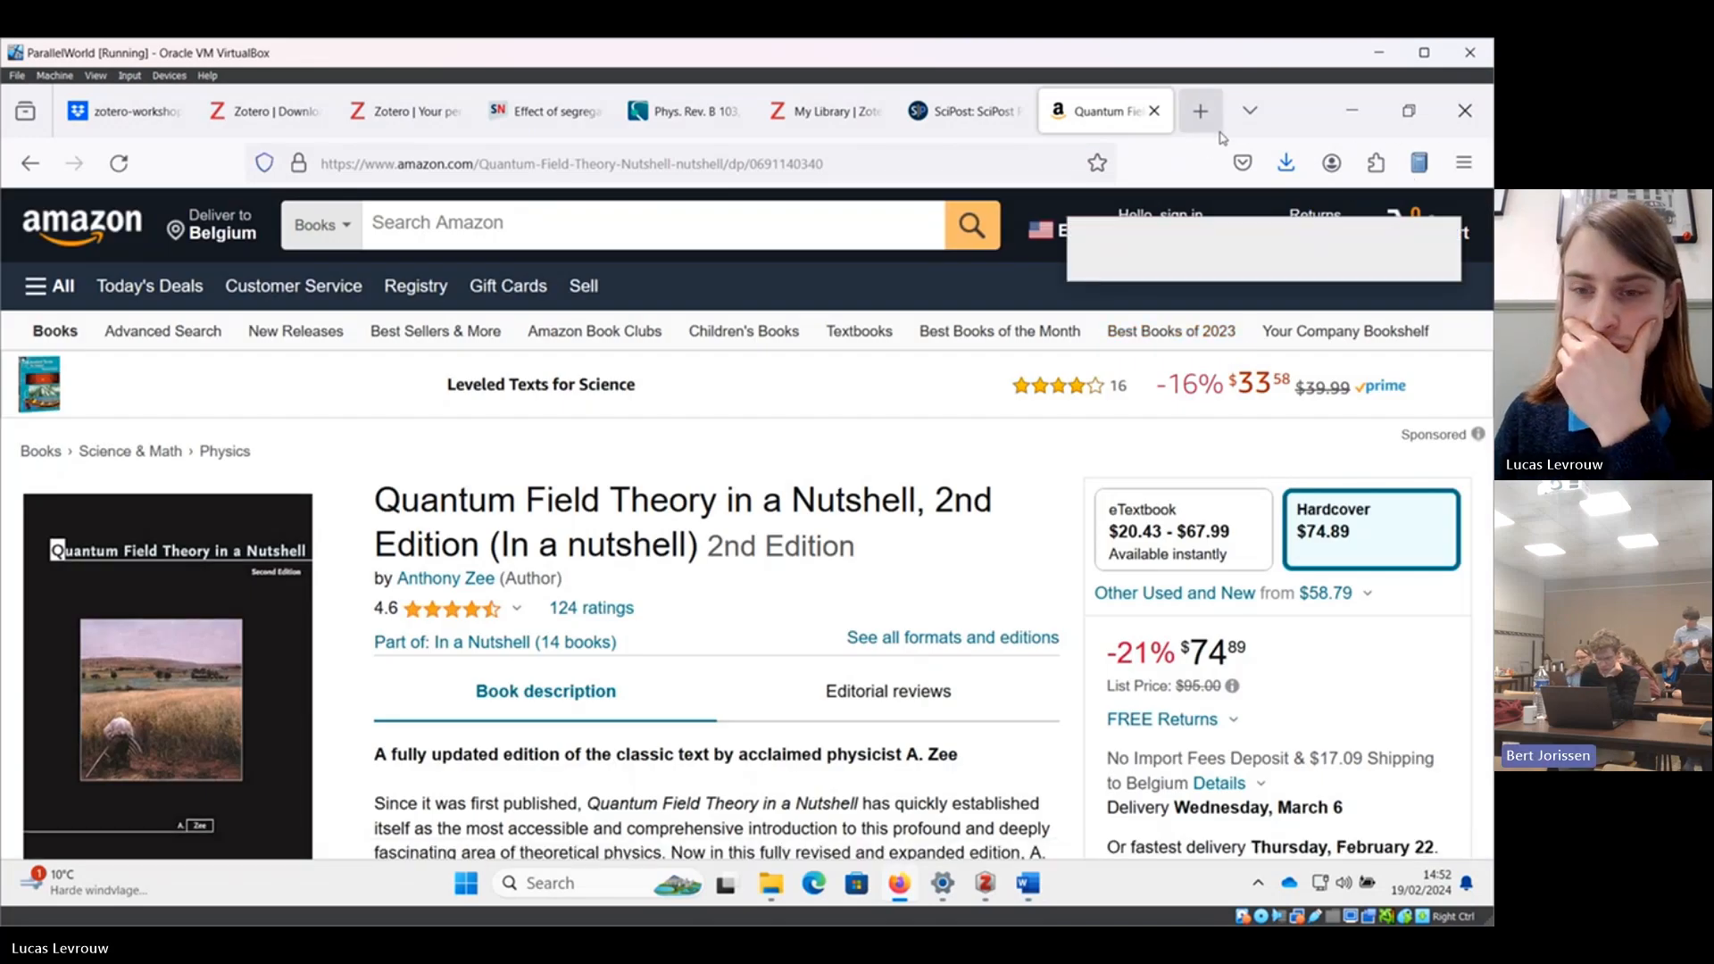
left_click(1200, 112)
key("ctrl+v")
key("Return")
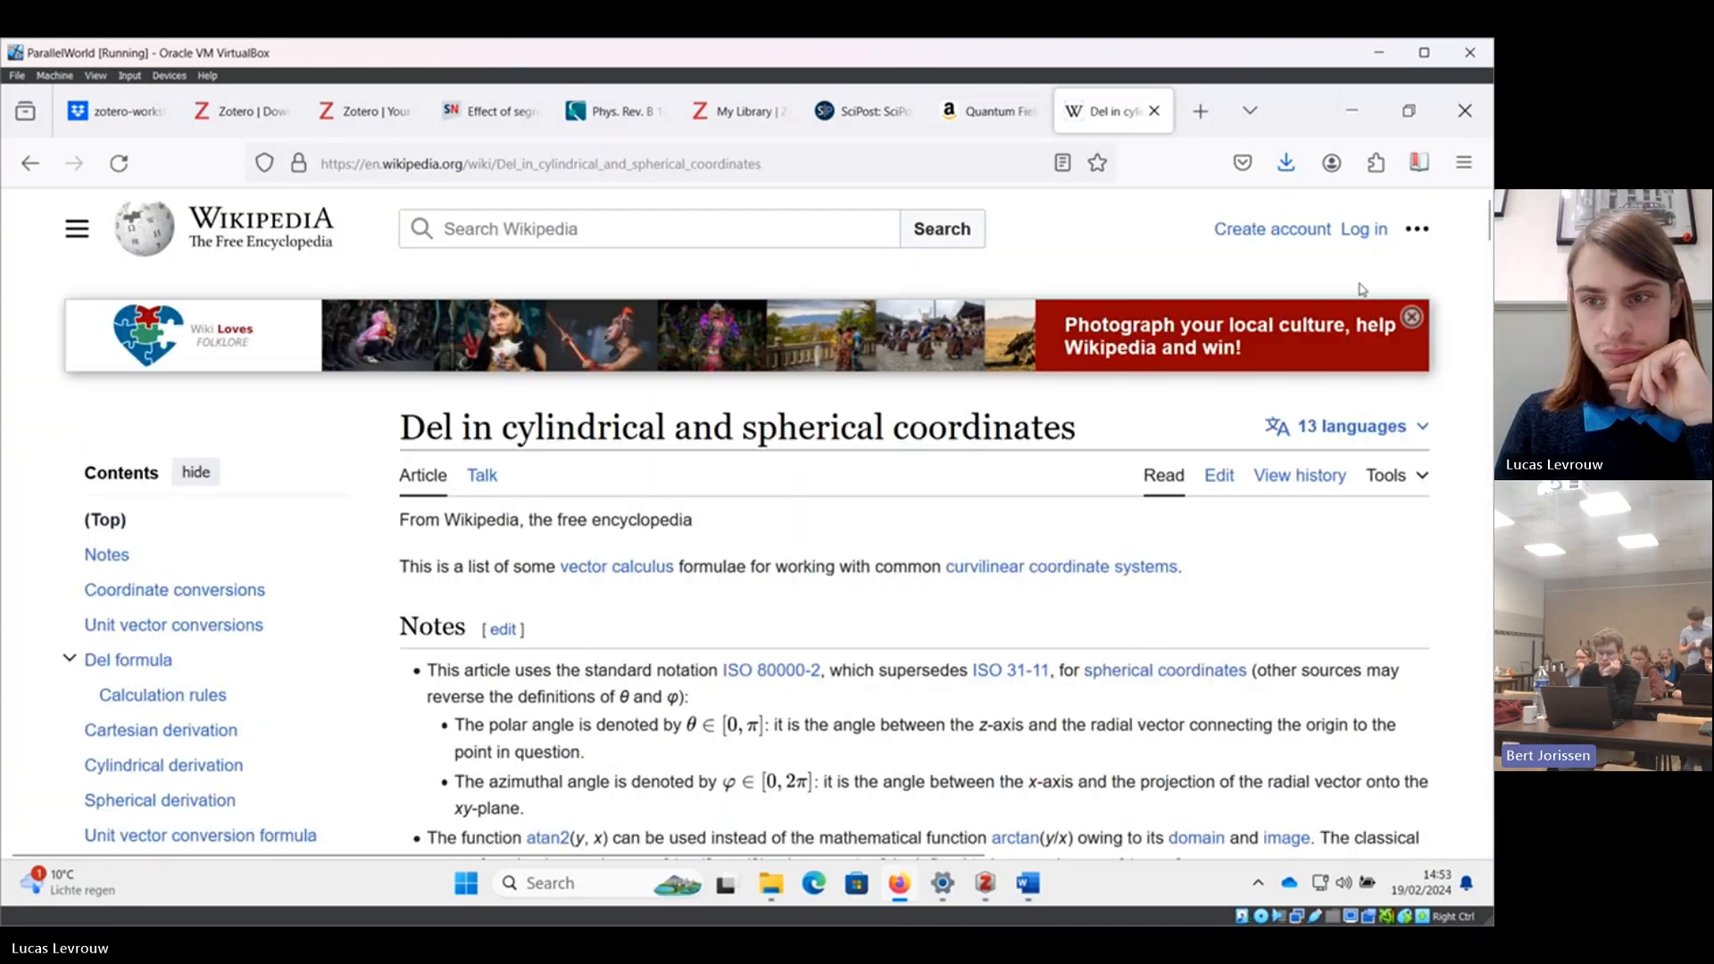
left_click(1419, 162)
left_click(1352, 110)
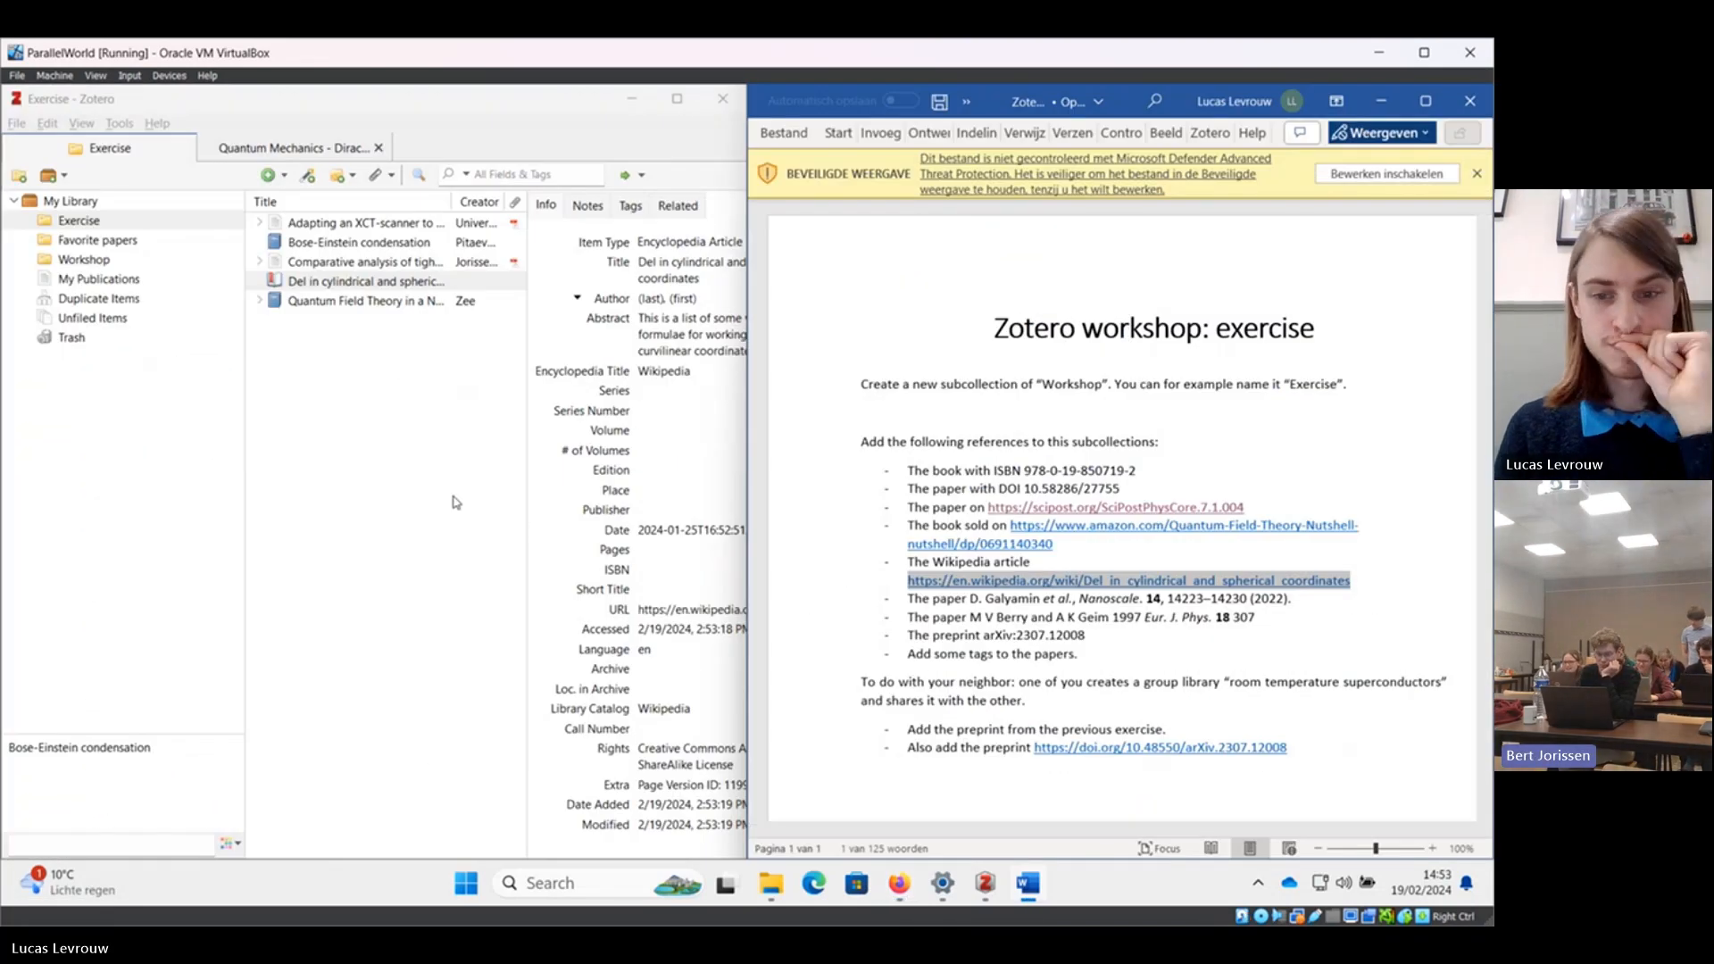
Search the web in Firefox for the exercise's Nanoscale 14, 14223–14230 (2022) reference and check the RSC Publishing result.
left_click(902, 650)
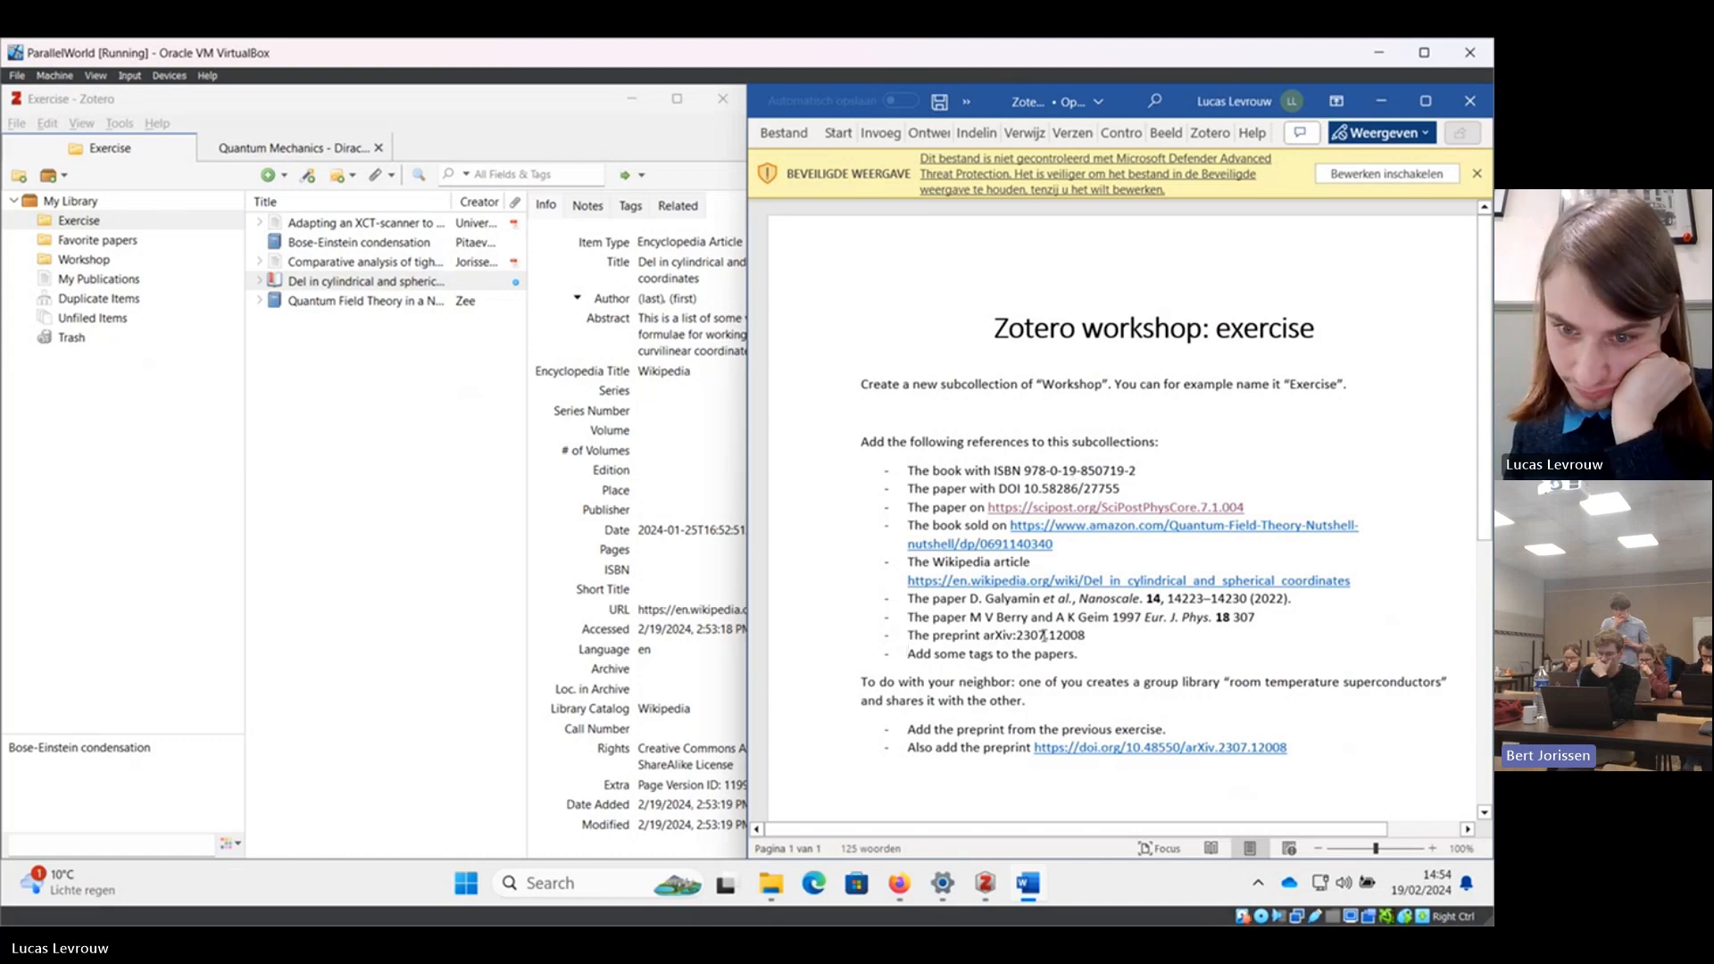
left_click_drag(971, 600, 1292, 602)
key("ctrl+c")
left_click(899, 883)
left_click(715, 166)
key("ctrl+v")
key("Return")
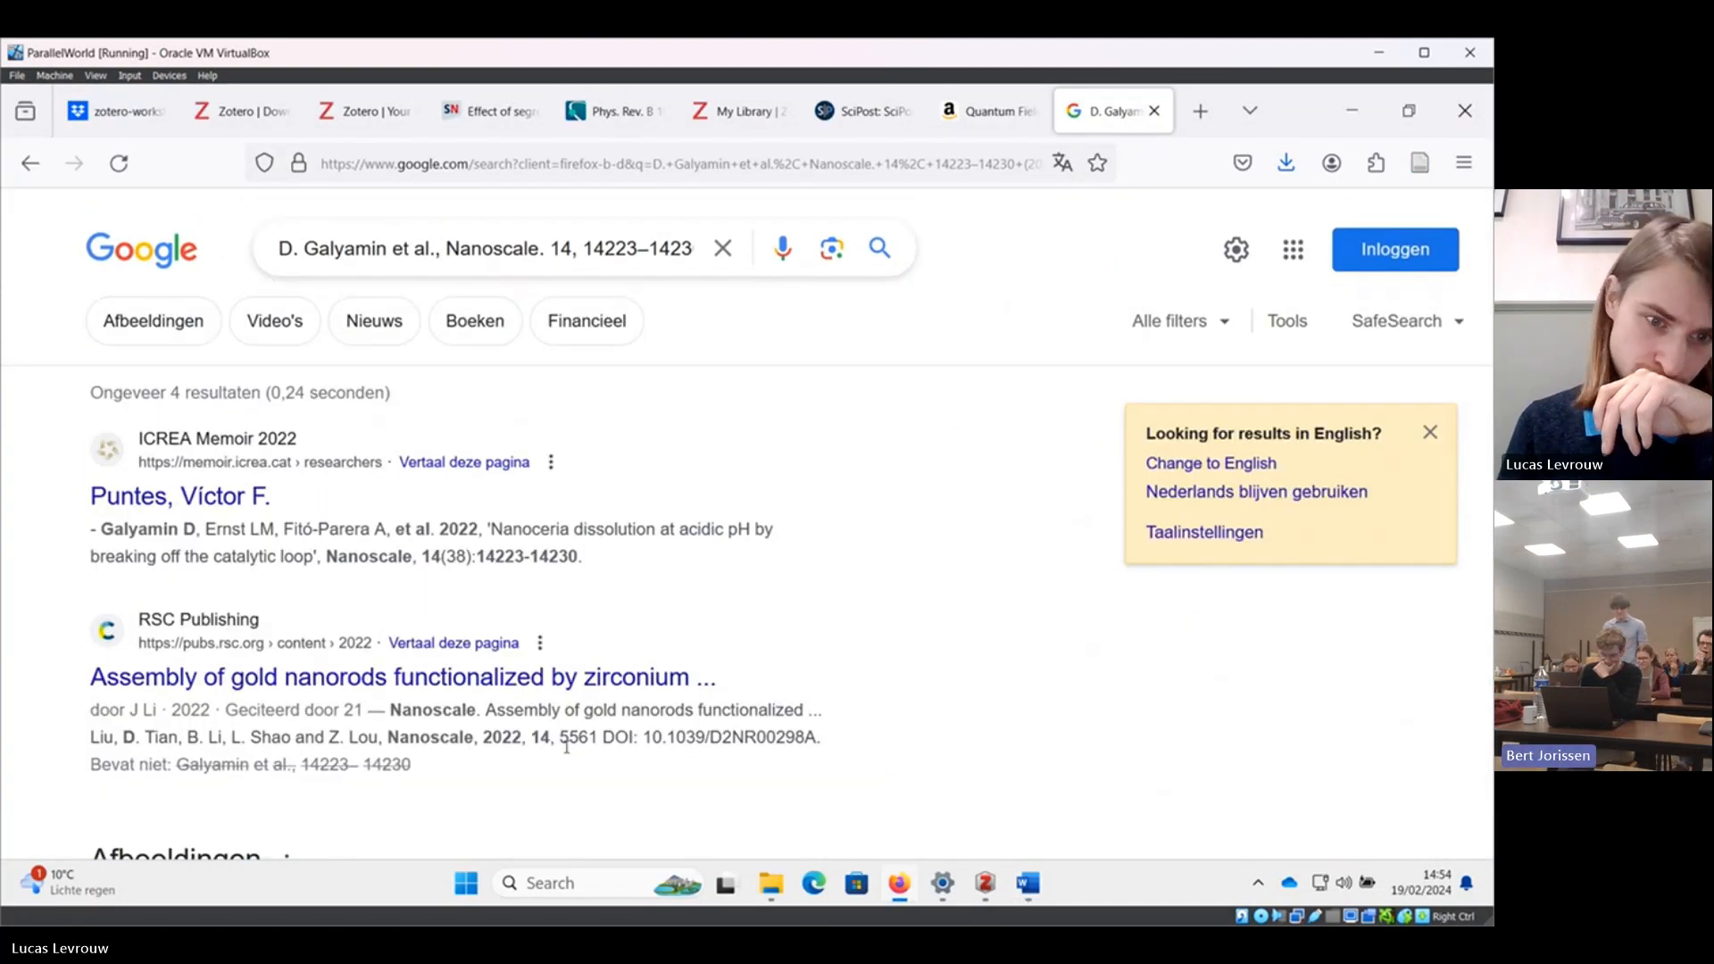
left_click(480, 678)
left_click(30, 163)
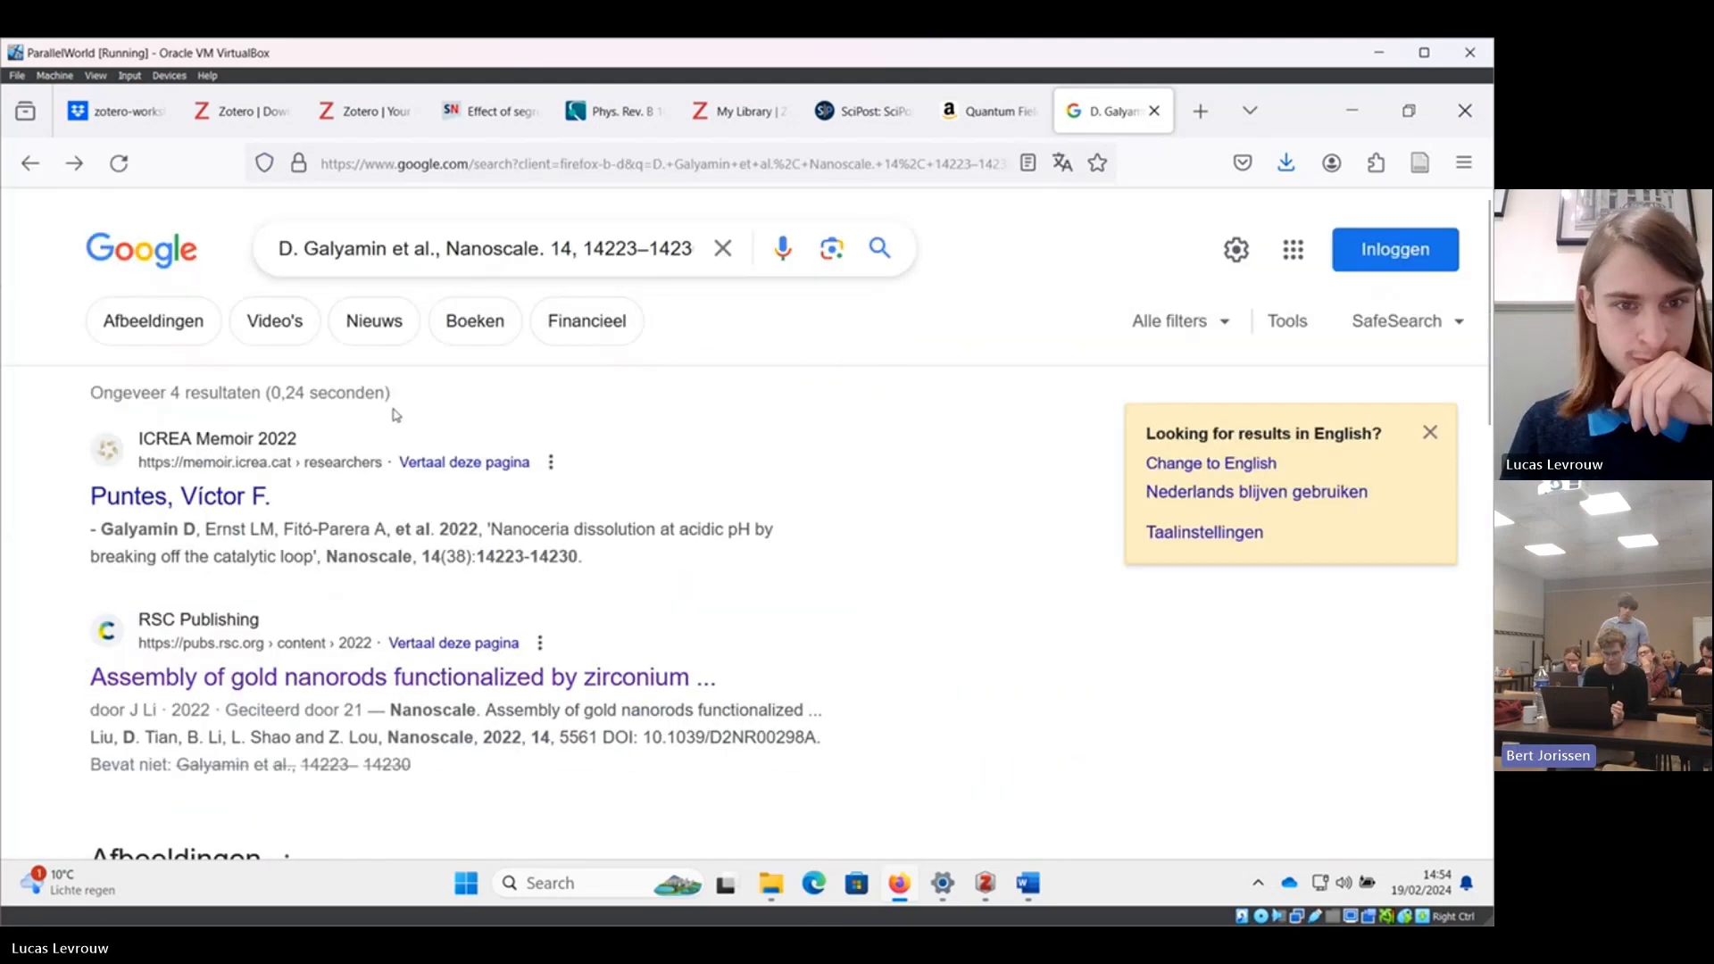
Shorten the search to the authors, Nanoscale and (2022), and look through the results.
left_click(628, 257)
left_click_drag(334, 276, 551, 249)
key("BackSpace")
key("Left")
key("BackSpace")
key("Return")
scroll(612, 333, "down", 8)
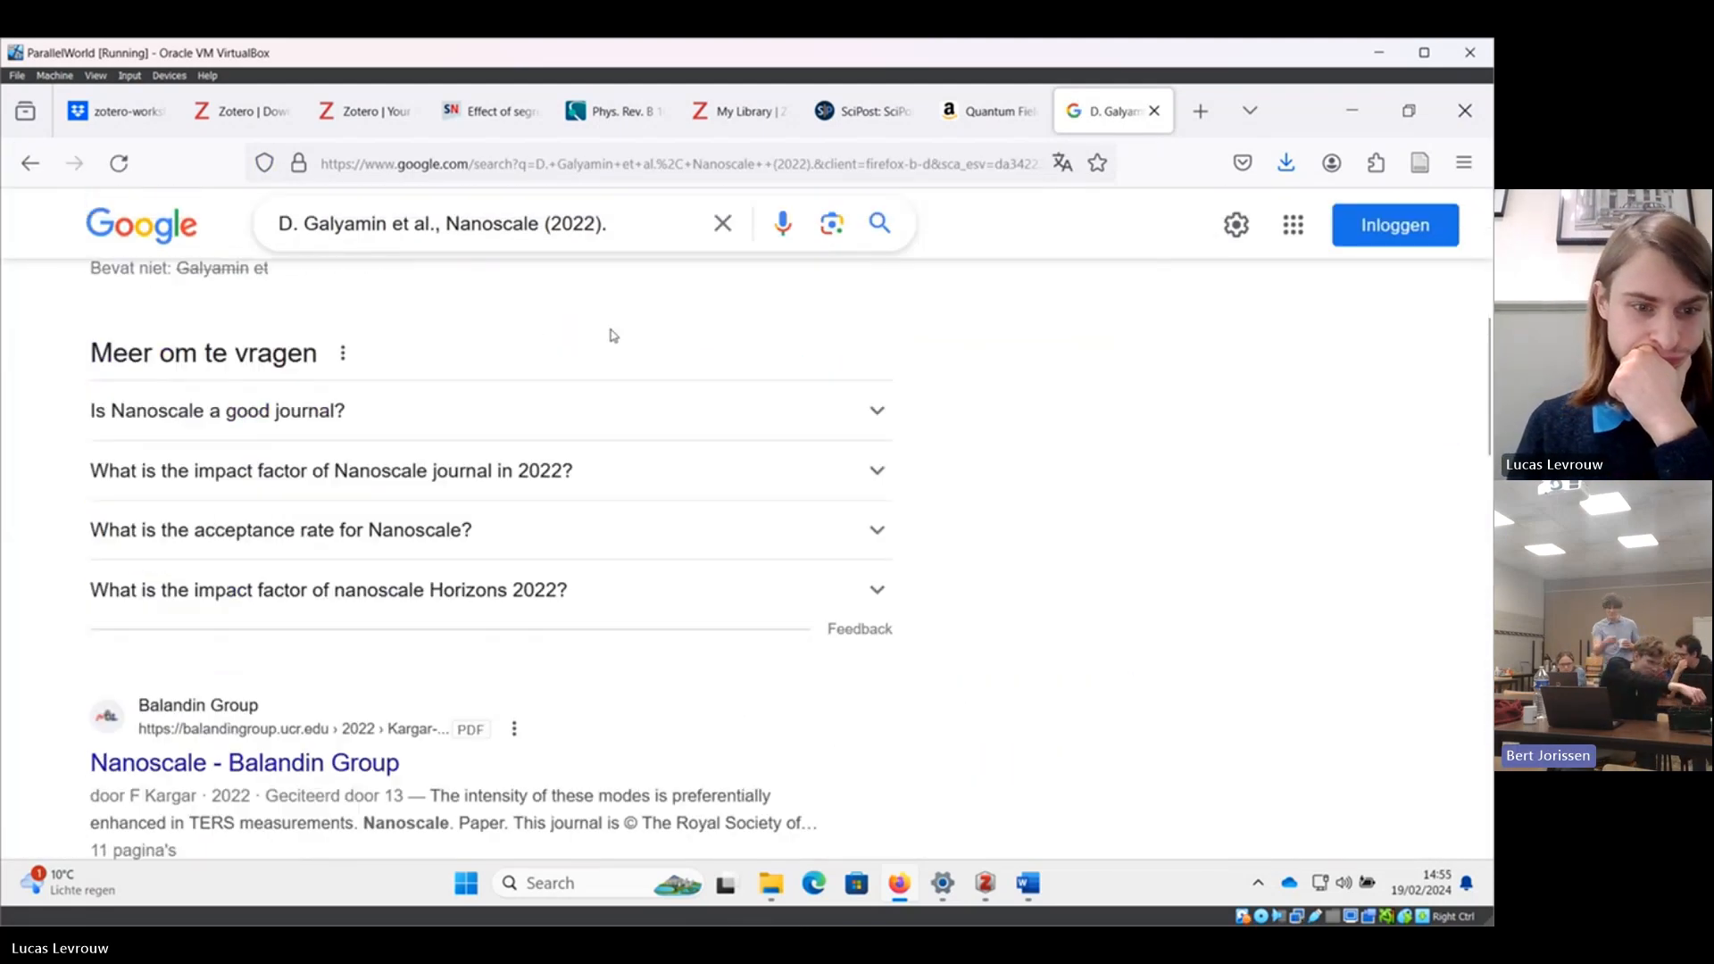
Open the page of the paper "Nanoceria dissolution at acidic pH by breaking off the catalytic loop" and save it to Zotero.
left_click(514, 578)
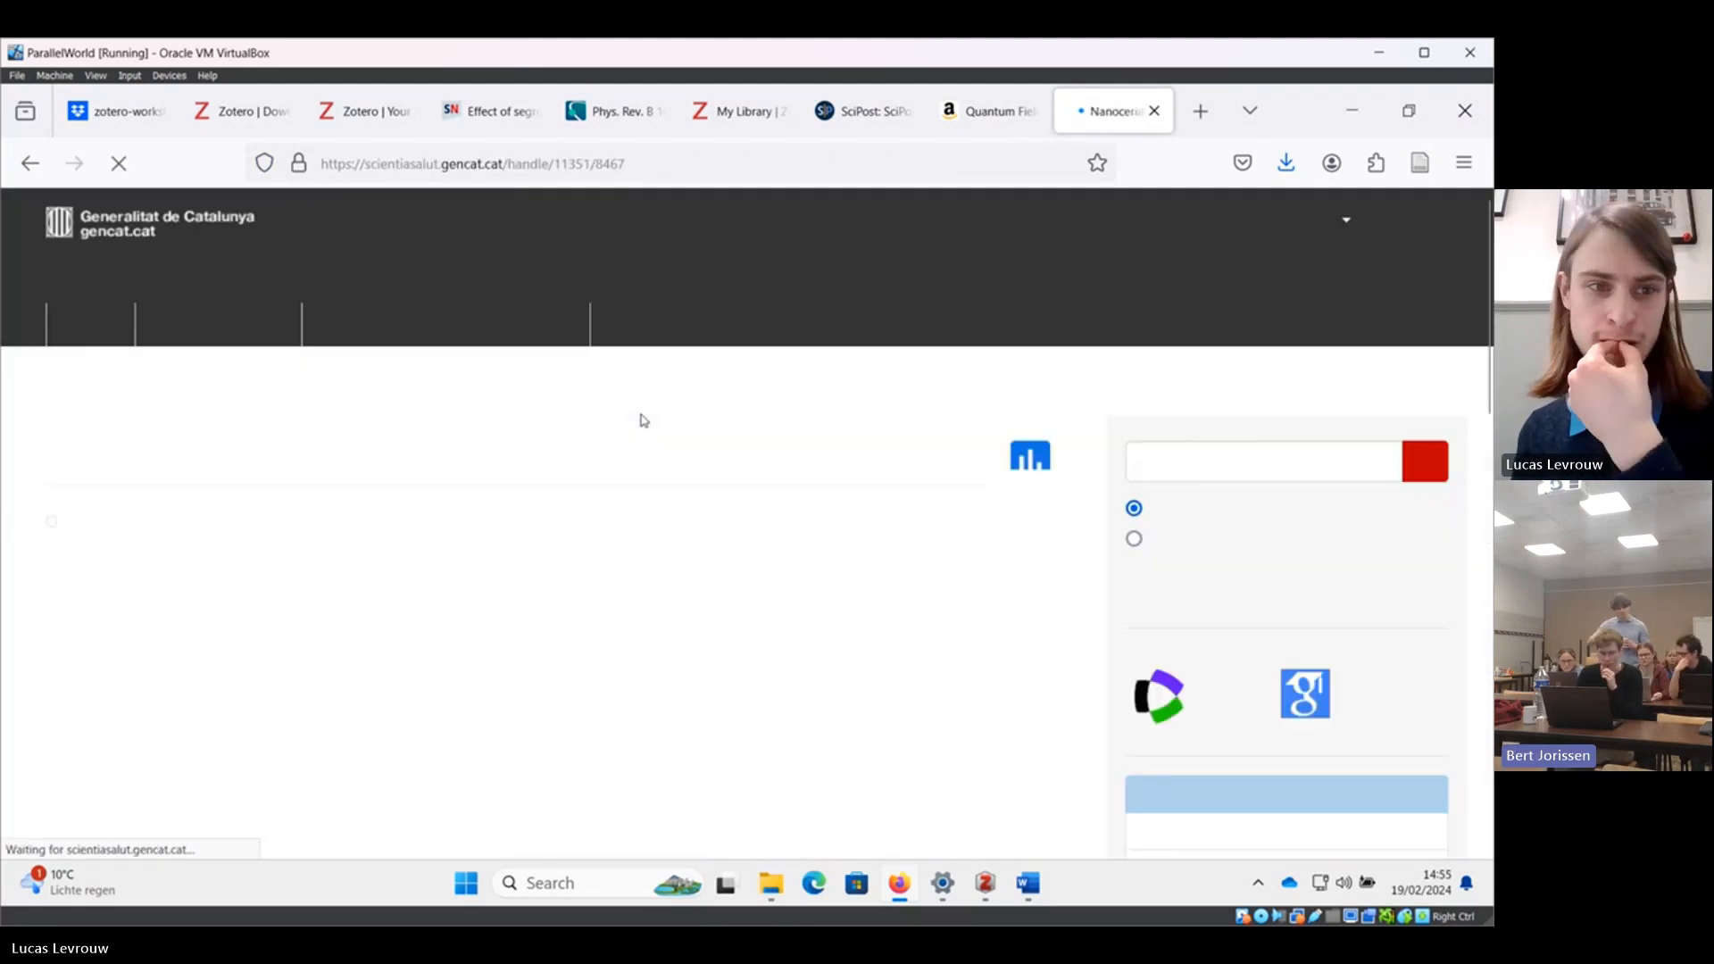
scroll(640, 419, "down", 8)
scroll(641, 420, "up", 6)
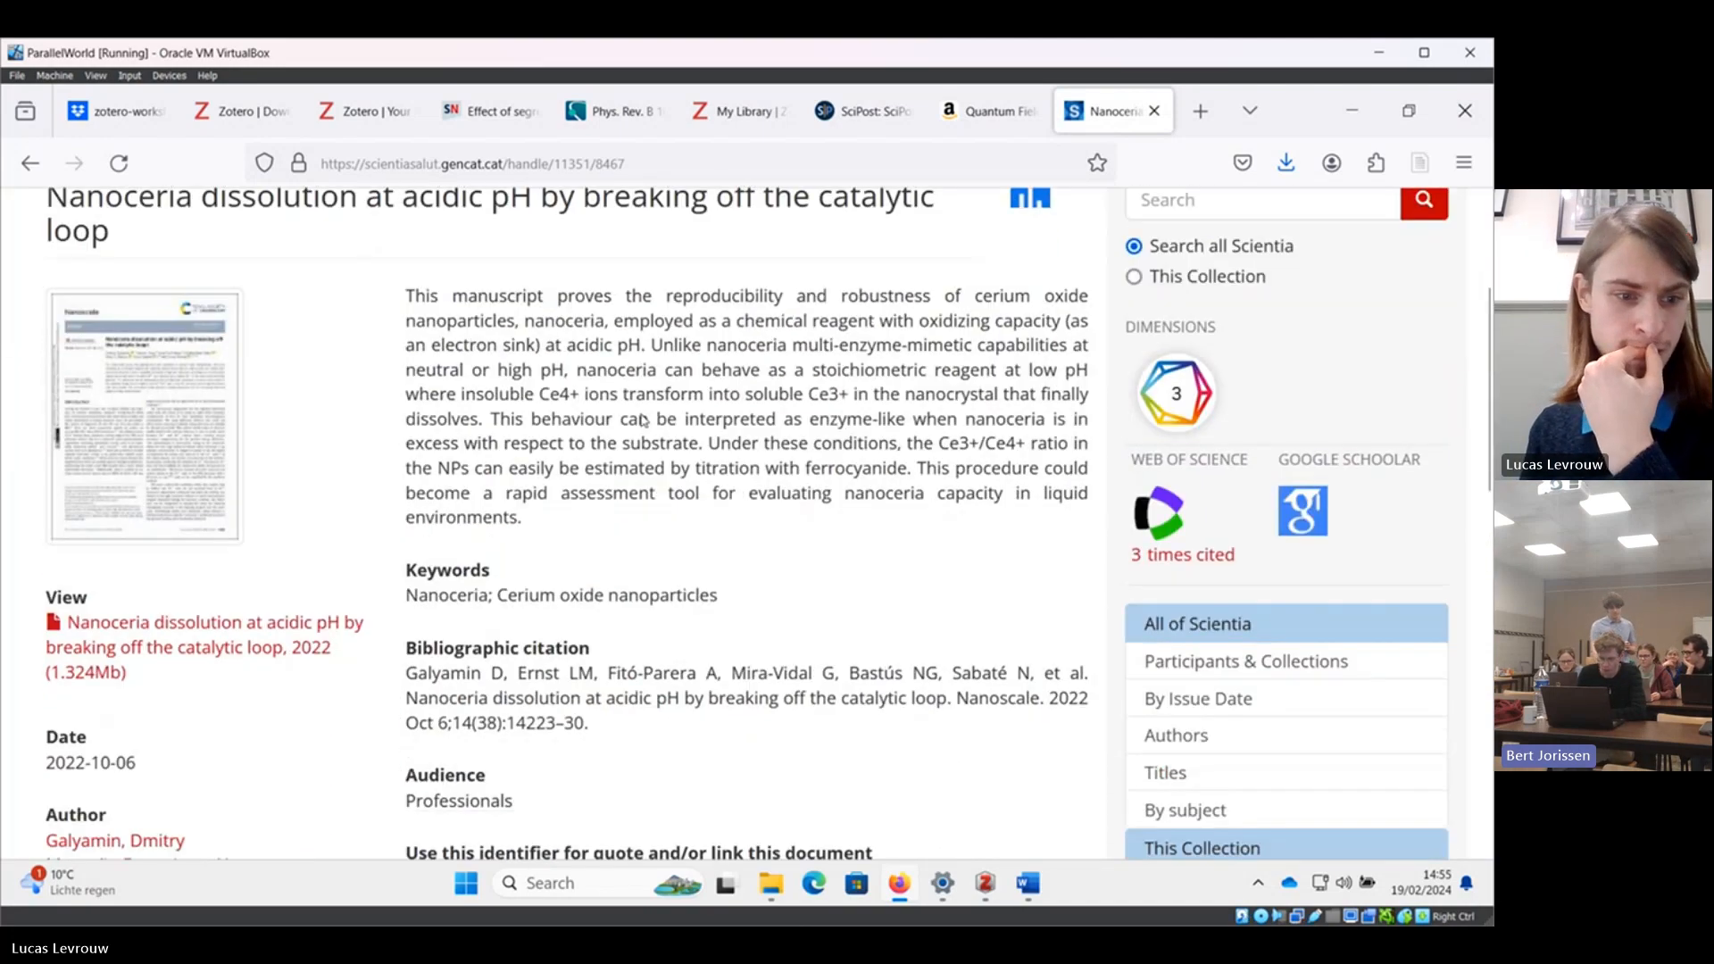
scroll(643, 419, "down", 3)
scroll(643, 420, "up", 6)
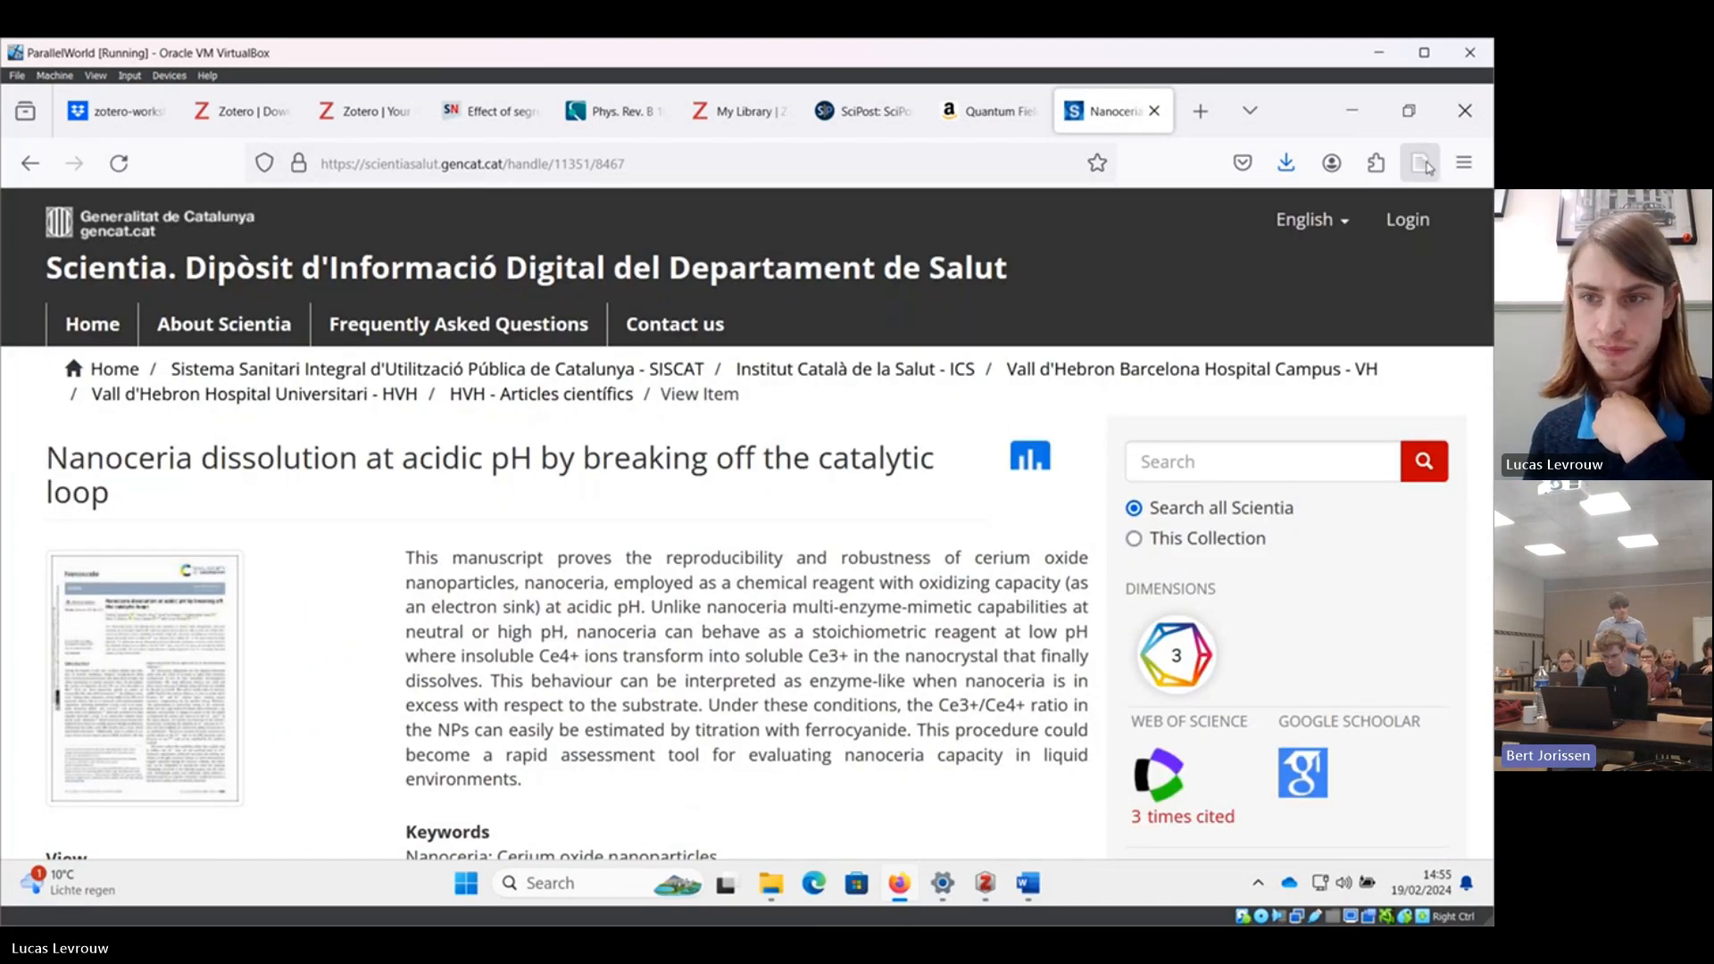
key("ctrl+shift+s")
left_click(1353, 106)
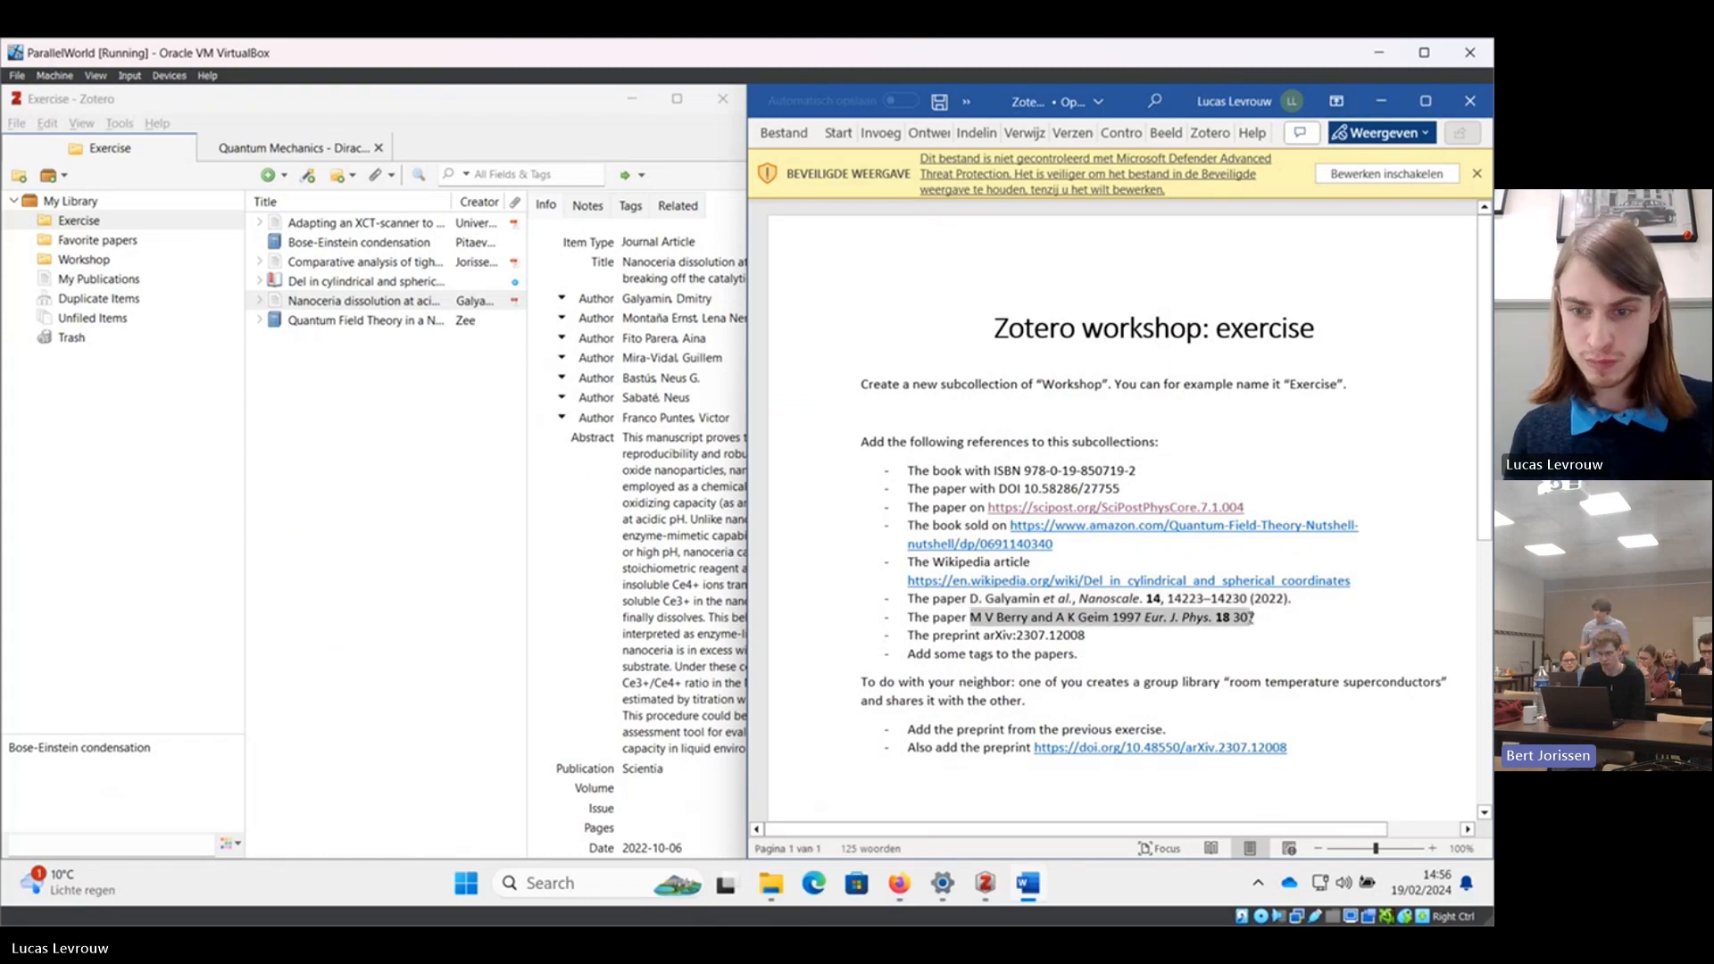
Search for the 1997 Eur. J. Phys. 18 307 reference in a new Firefox tab and save the IOPscience paper to the Exercise collection.
mouse_move(899, 879)
left_click(901, 810)
left_click(1198, 111)
key("ctrl+v")
key("Return")
left_click(357, 693)
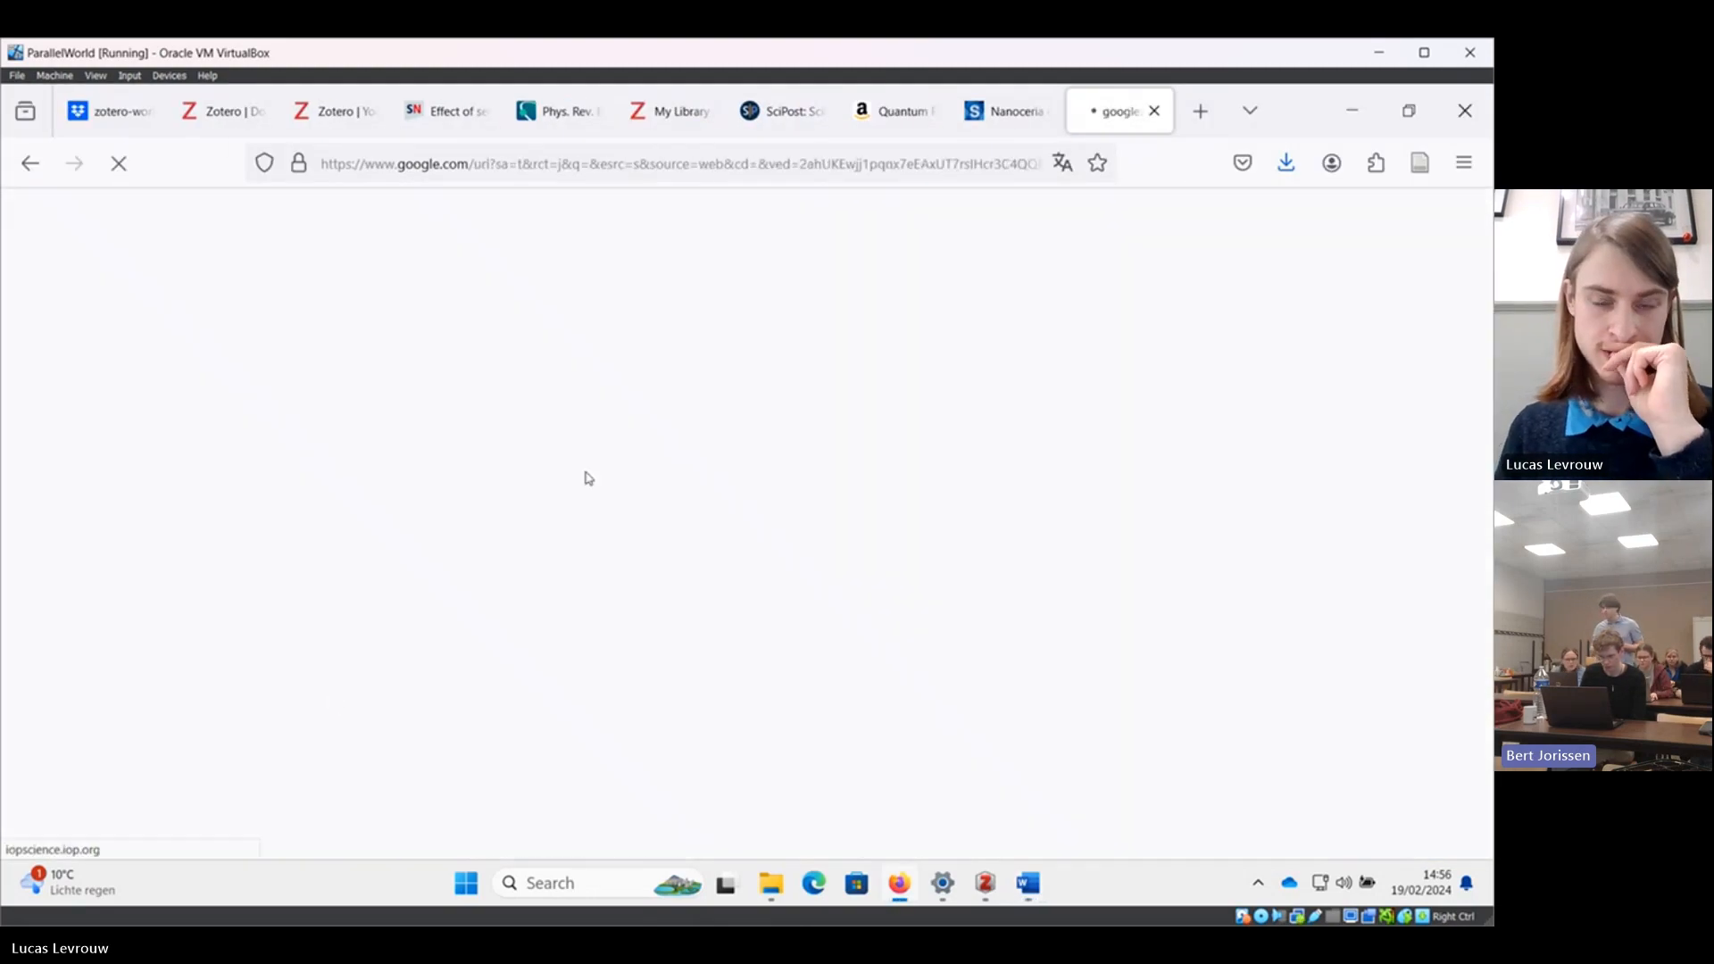
key("ctrl+shift+s")
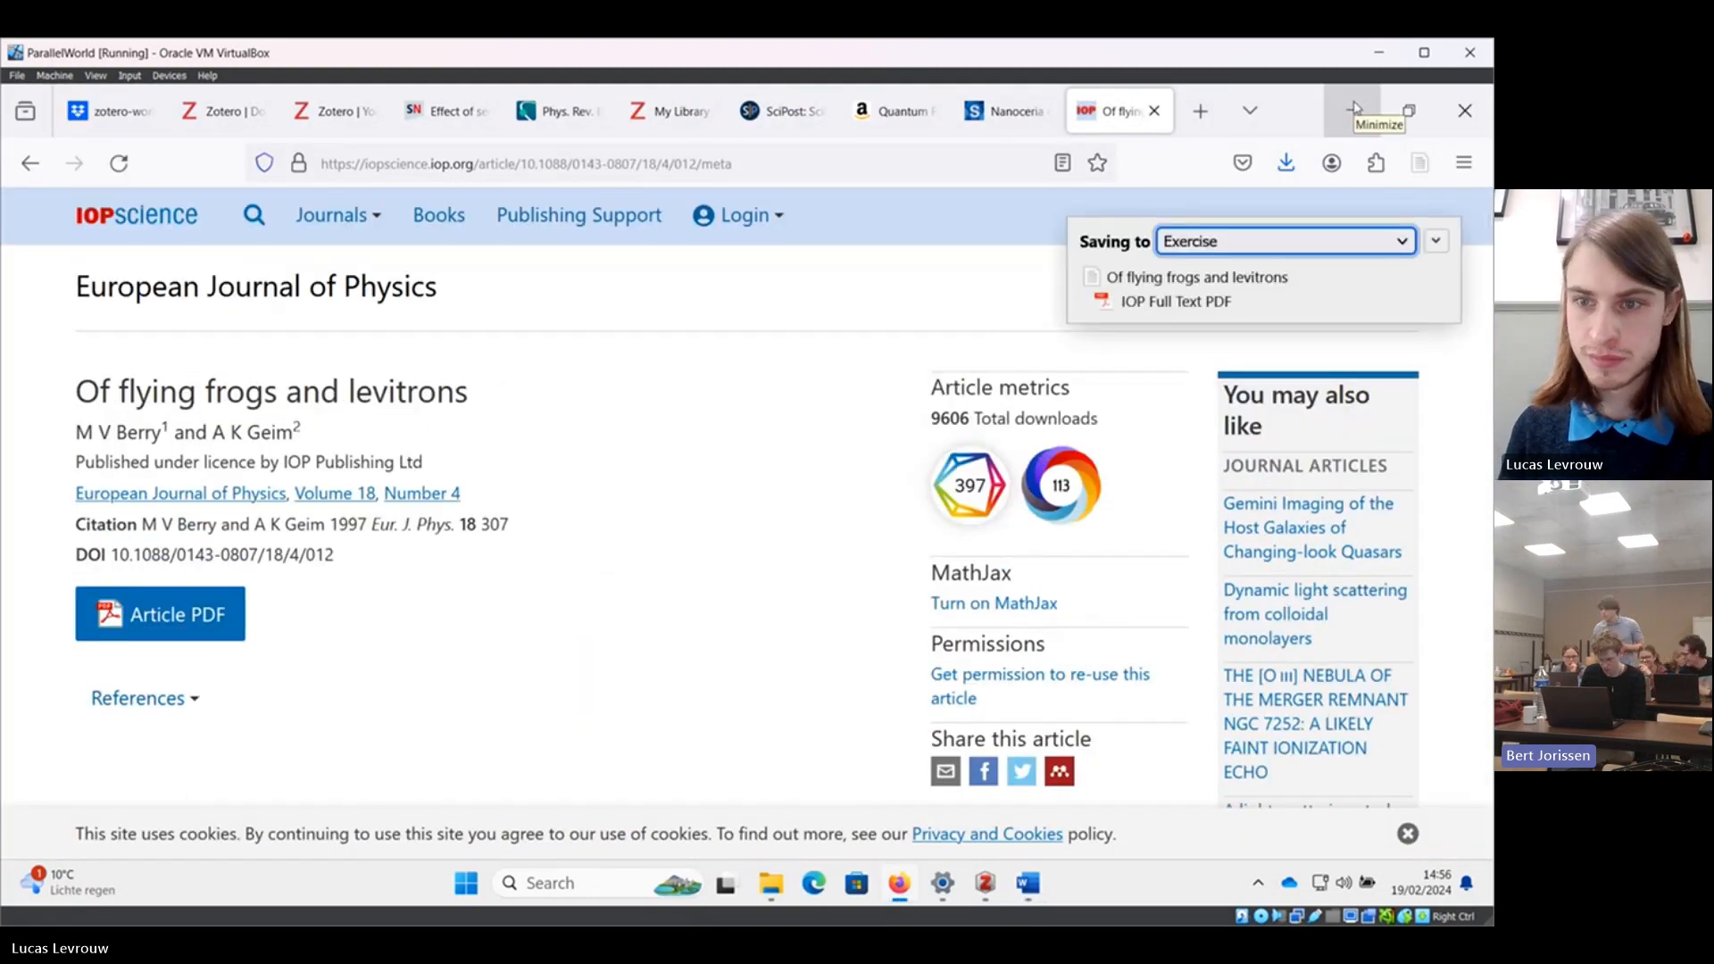
left_click(1352, 110)
Add the preprint arXiv:2307.12008 from the exercise document to the Exercise collection by identifier.
left_click_drag(984, 635, 1085, 635)
key("ctrl+c")
left_click(308, 175)
key("ctrl+v")
key("Return")
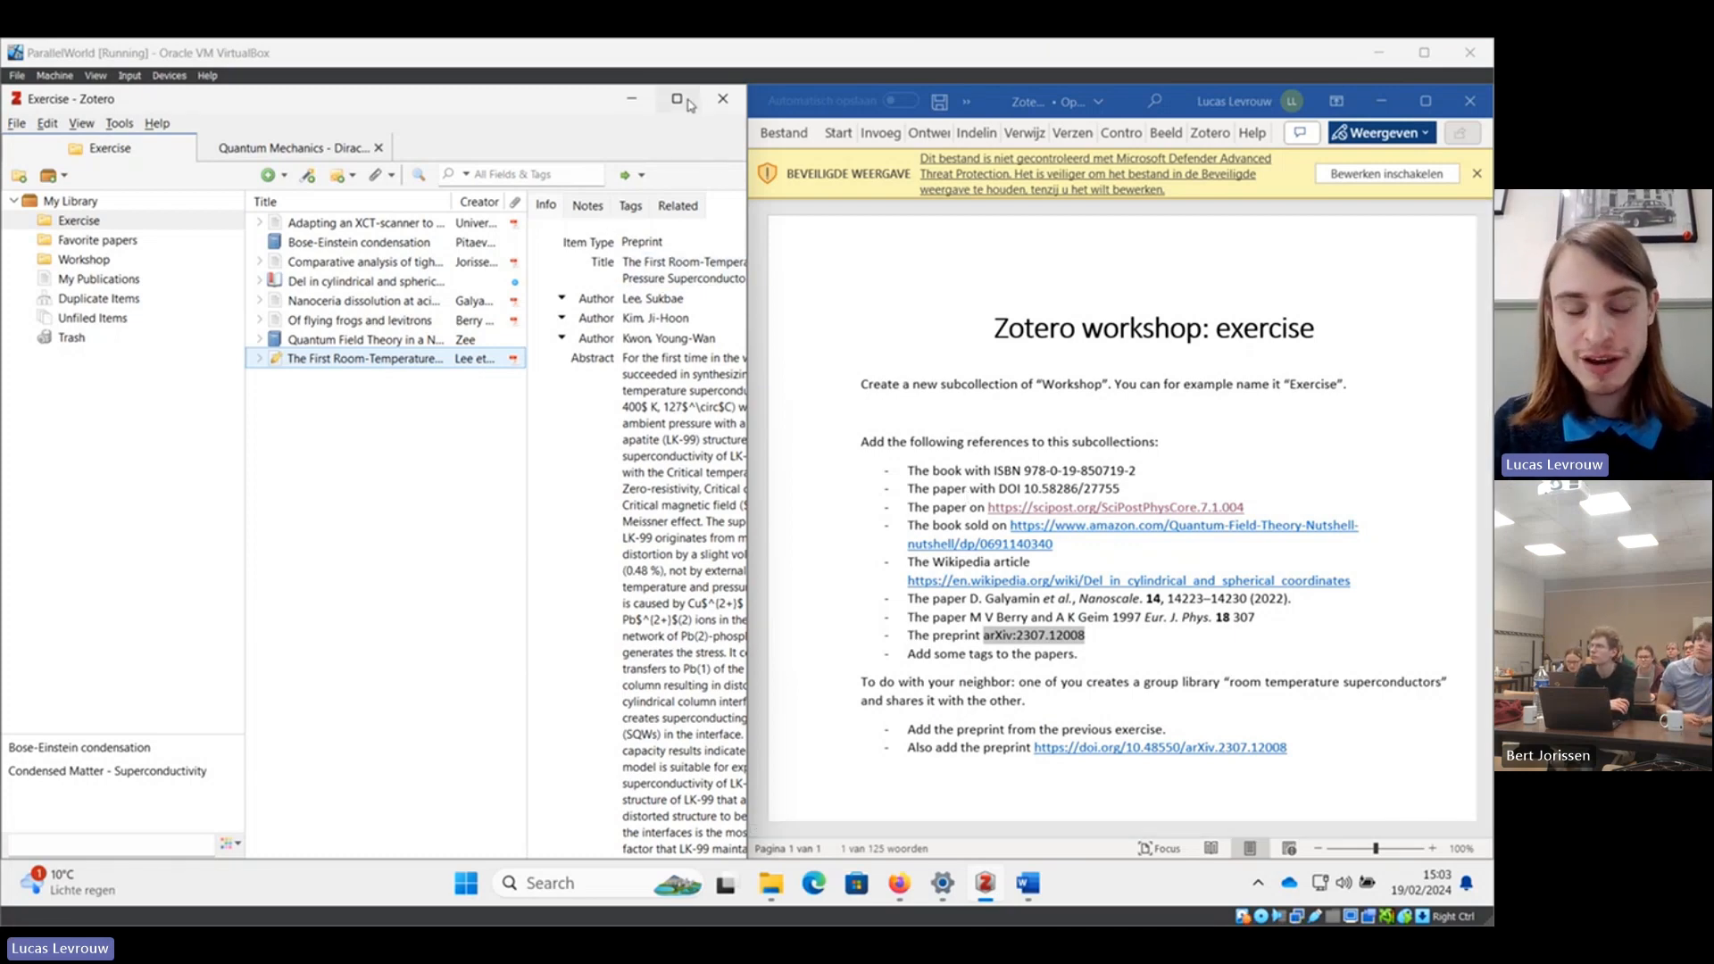
Maximize Zotero and add the tag "to read" to the paper on tight-binding models for transition metal dichalcogenides.
mouse_move(678, 104)
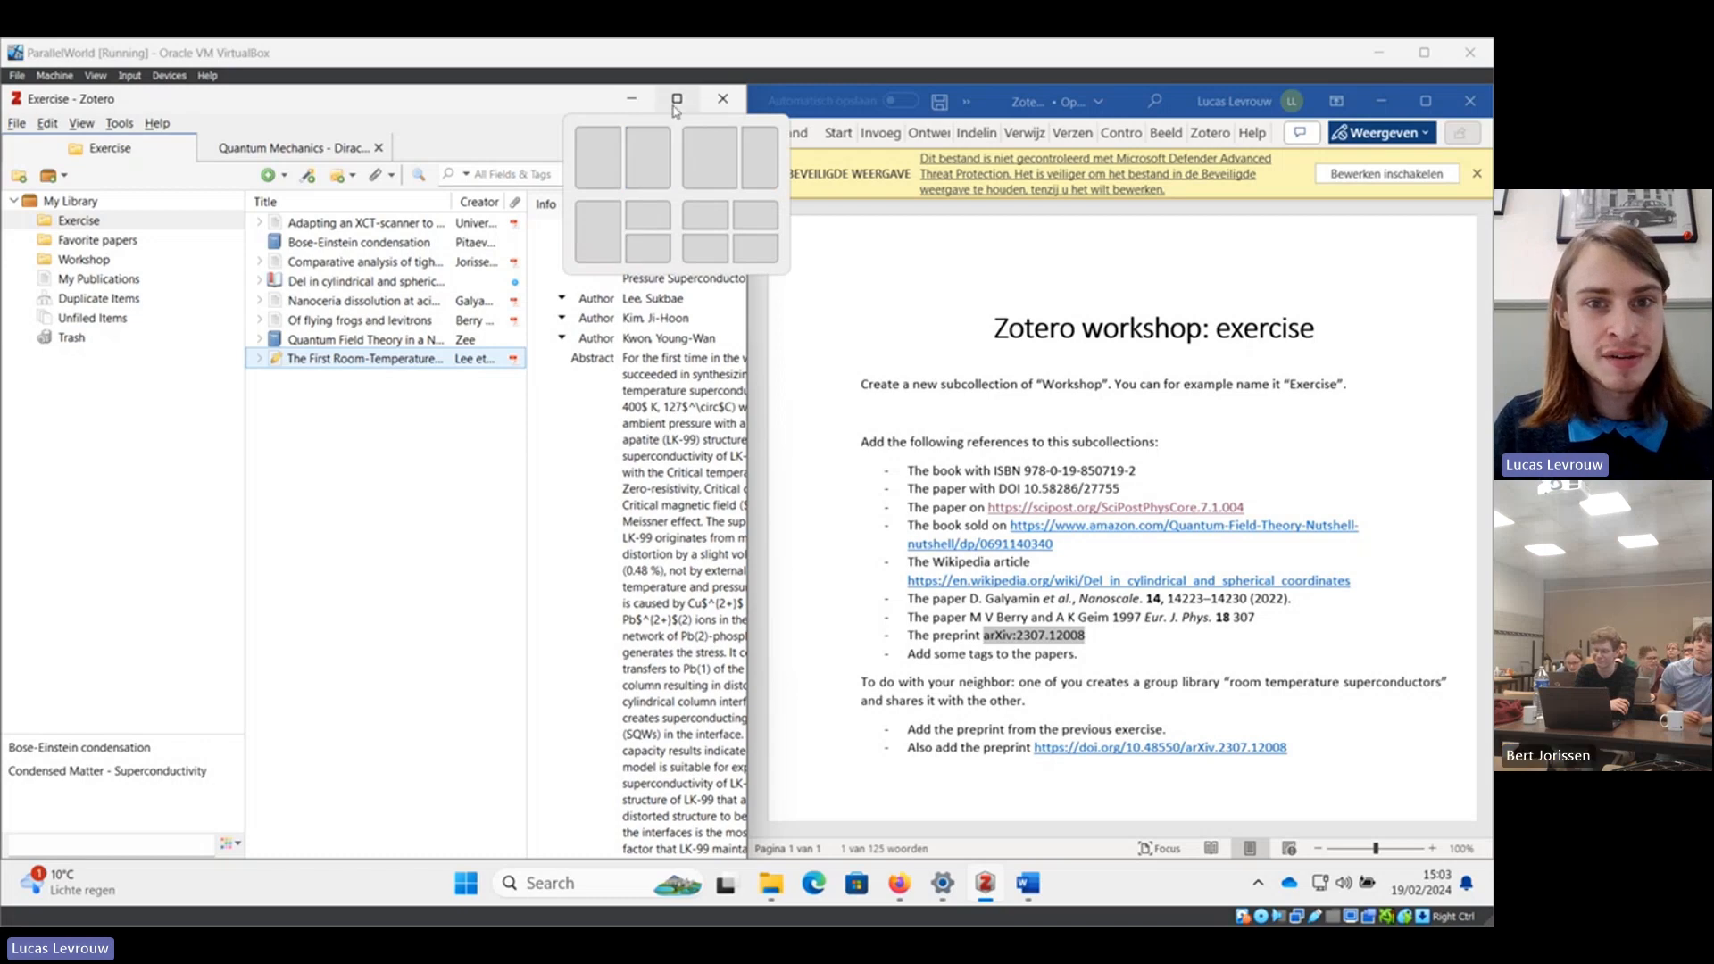
left_click(676, 99)
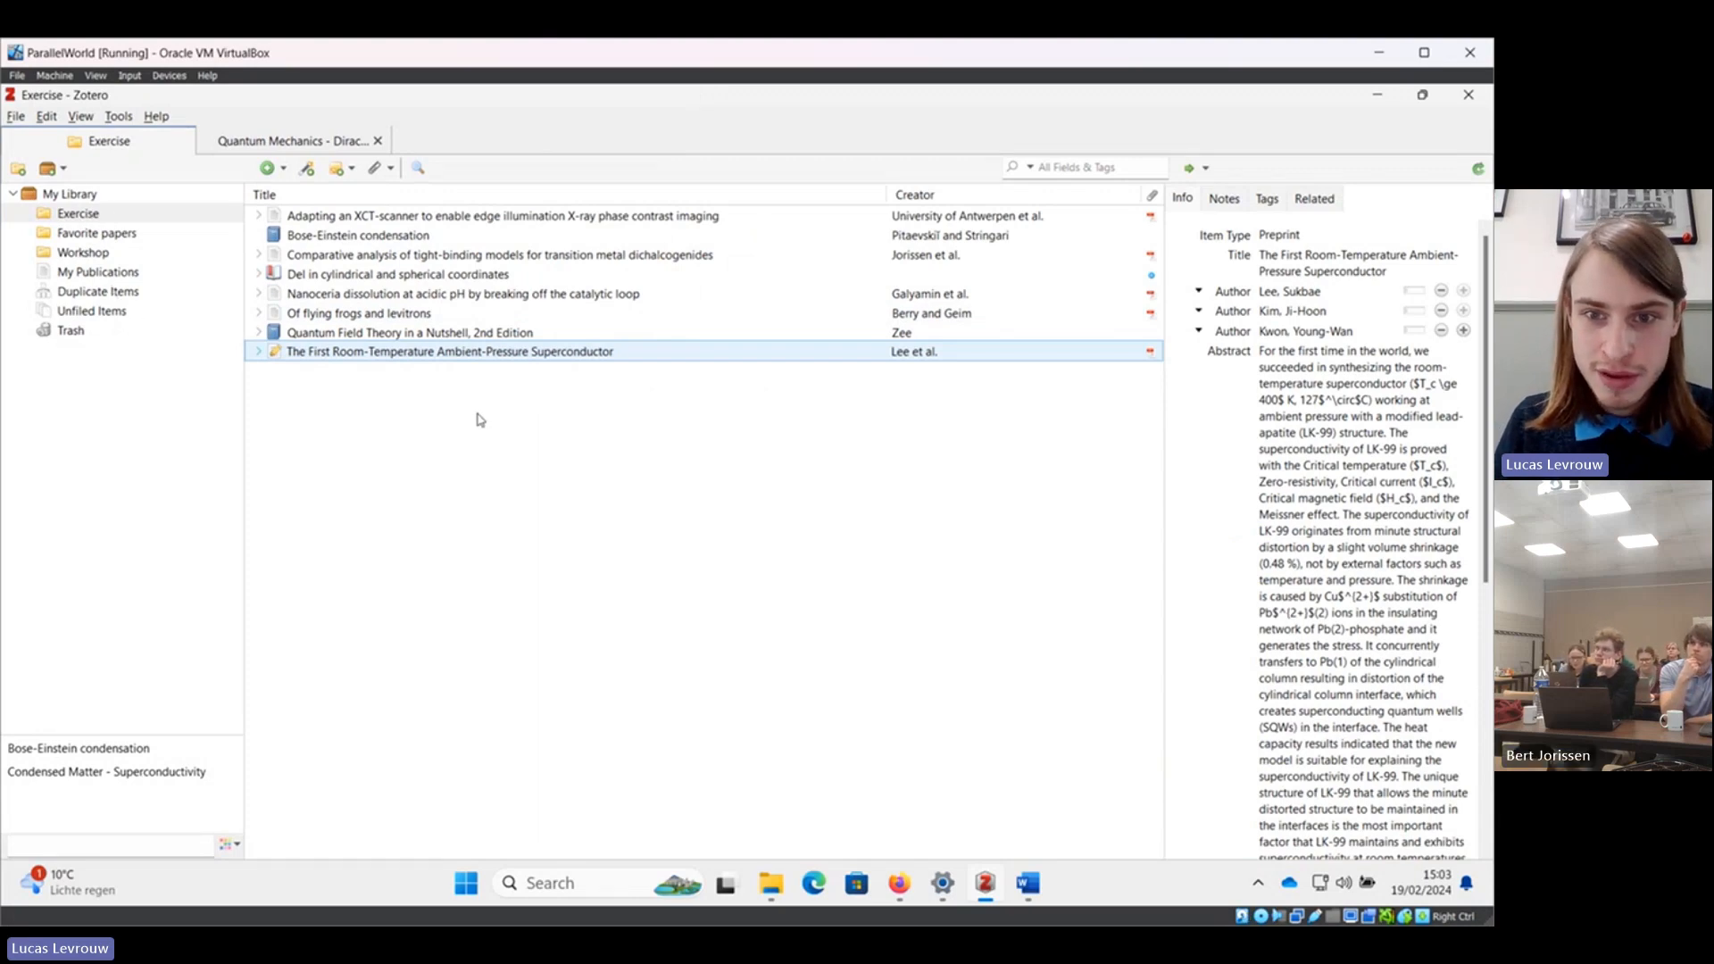
left_click(556, 259)
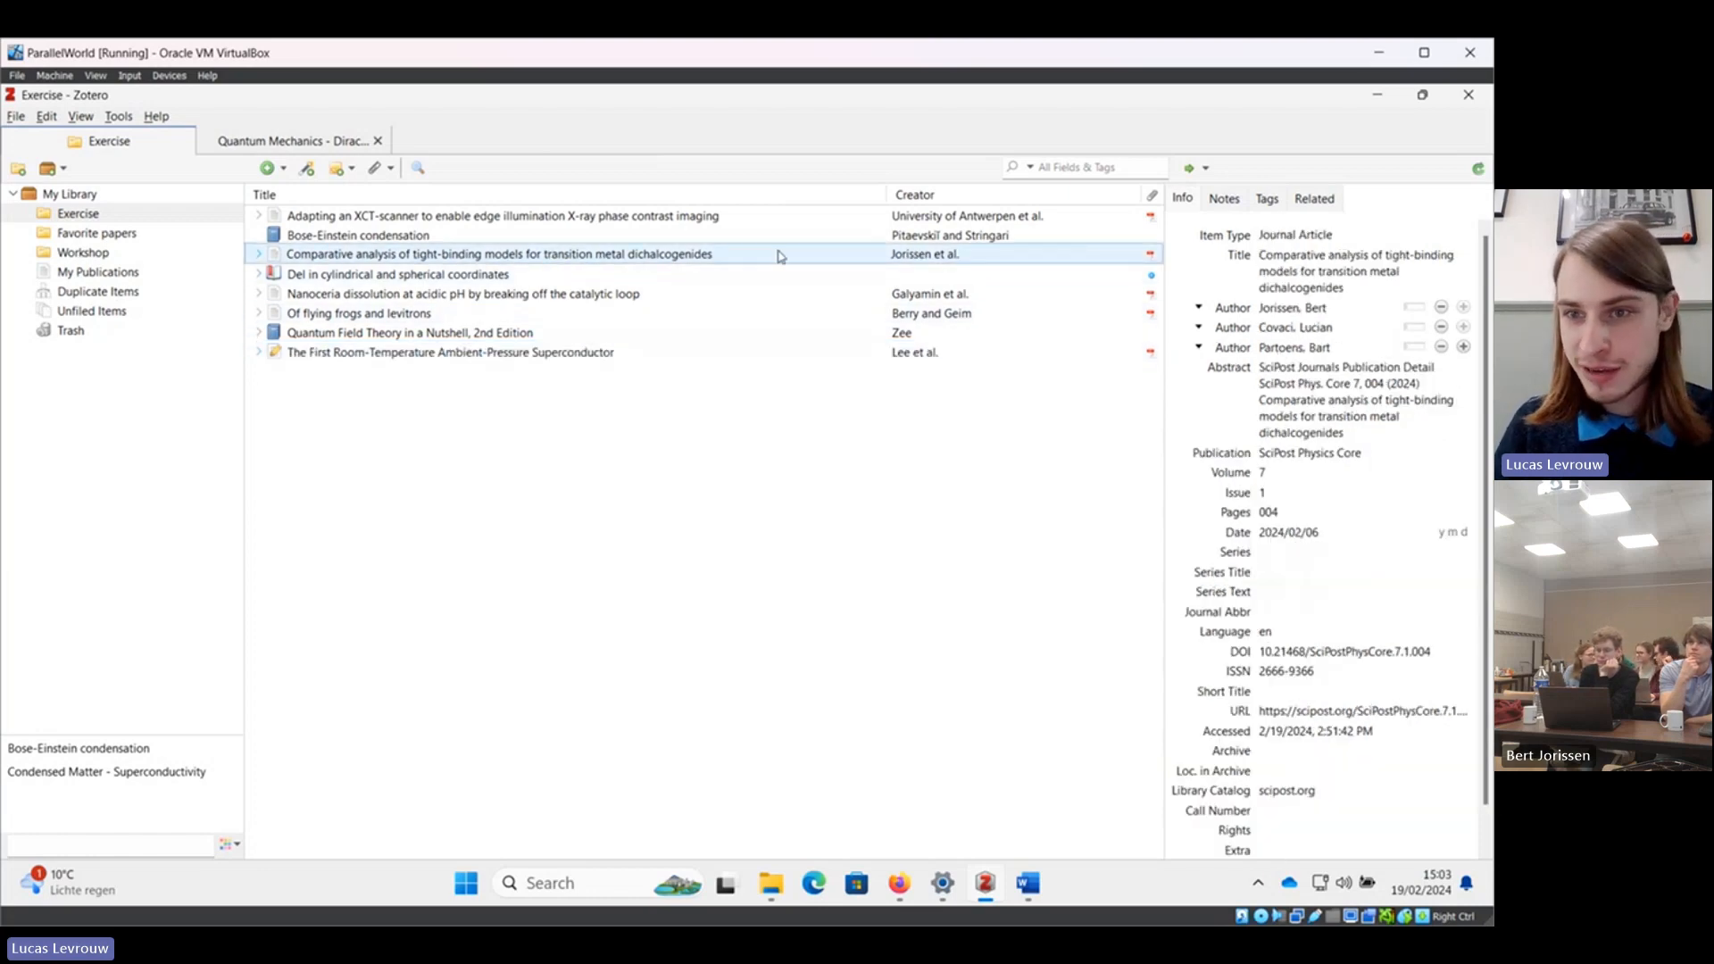
left_click(1266, 200)
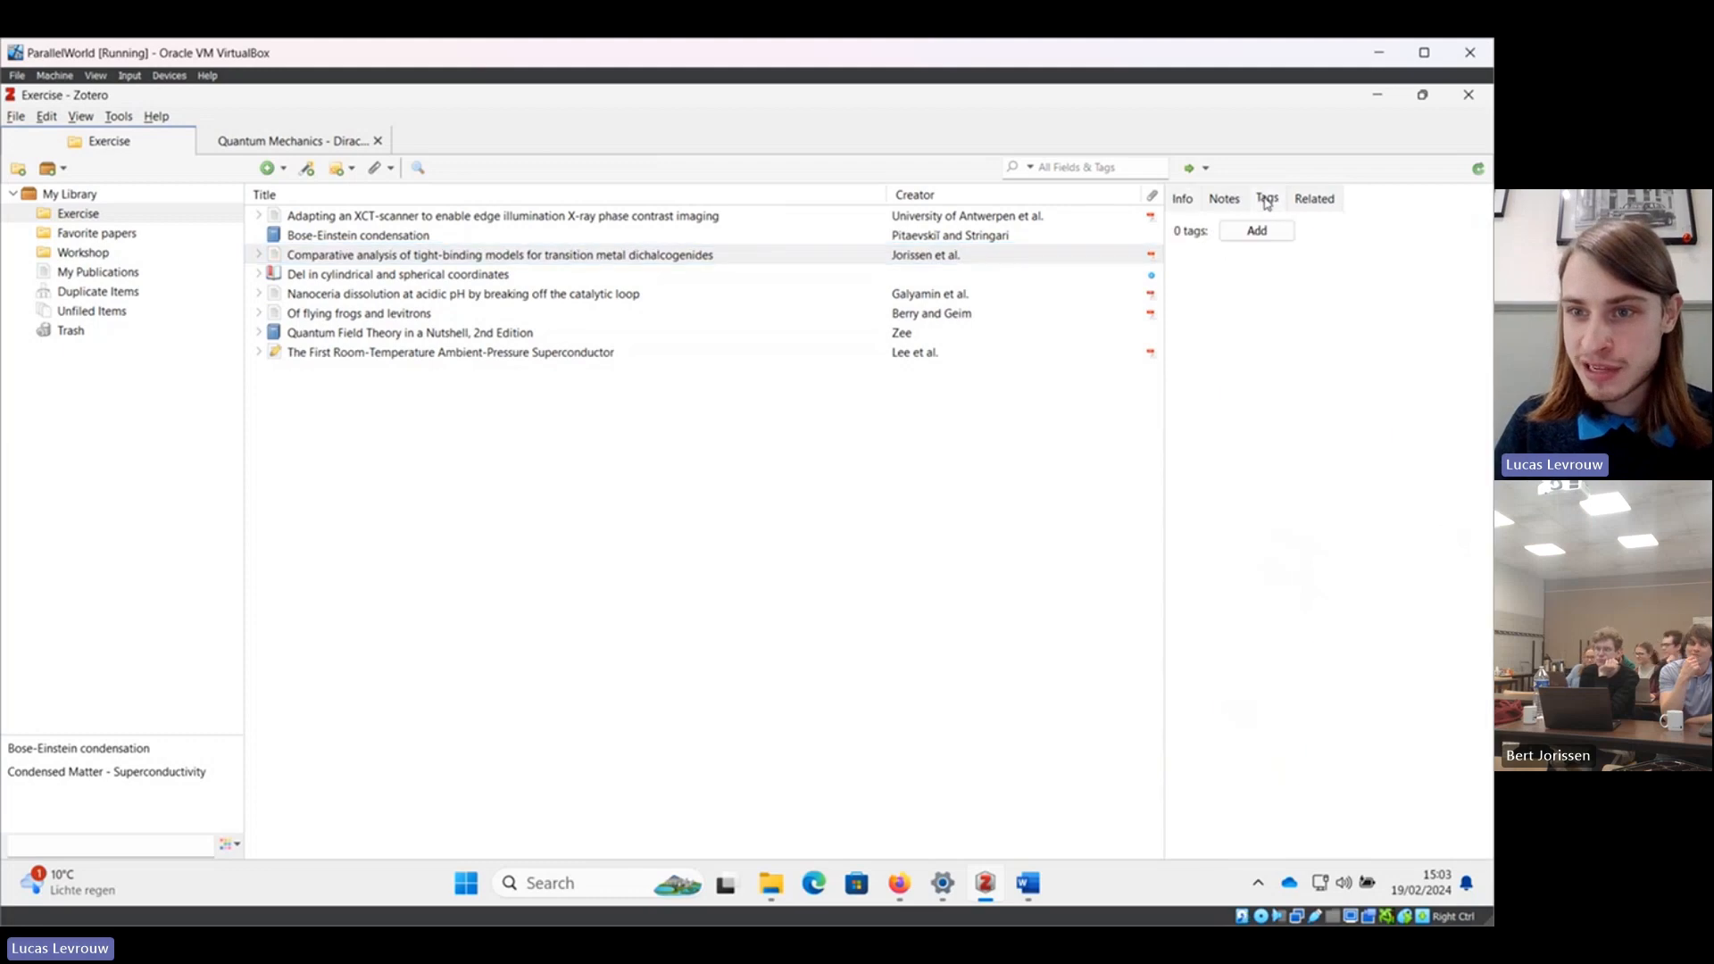
left_click(1256, 231)
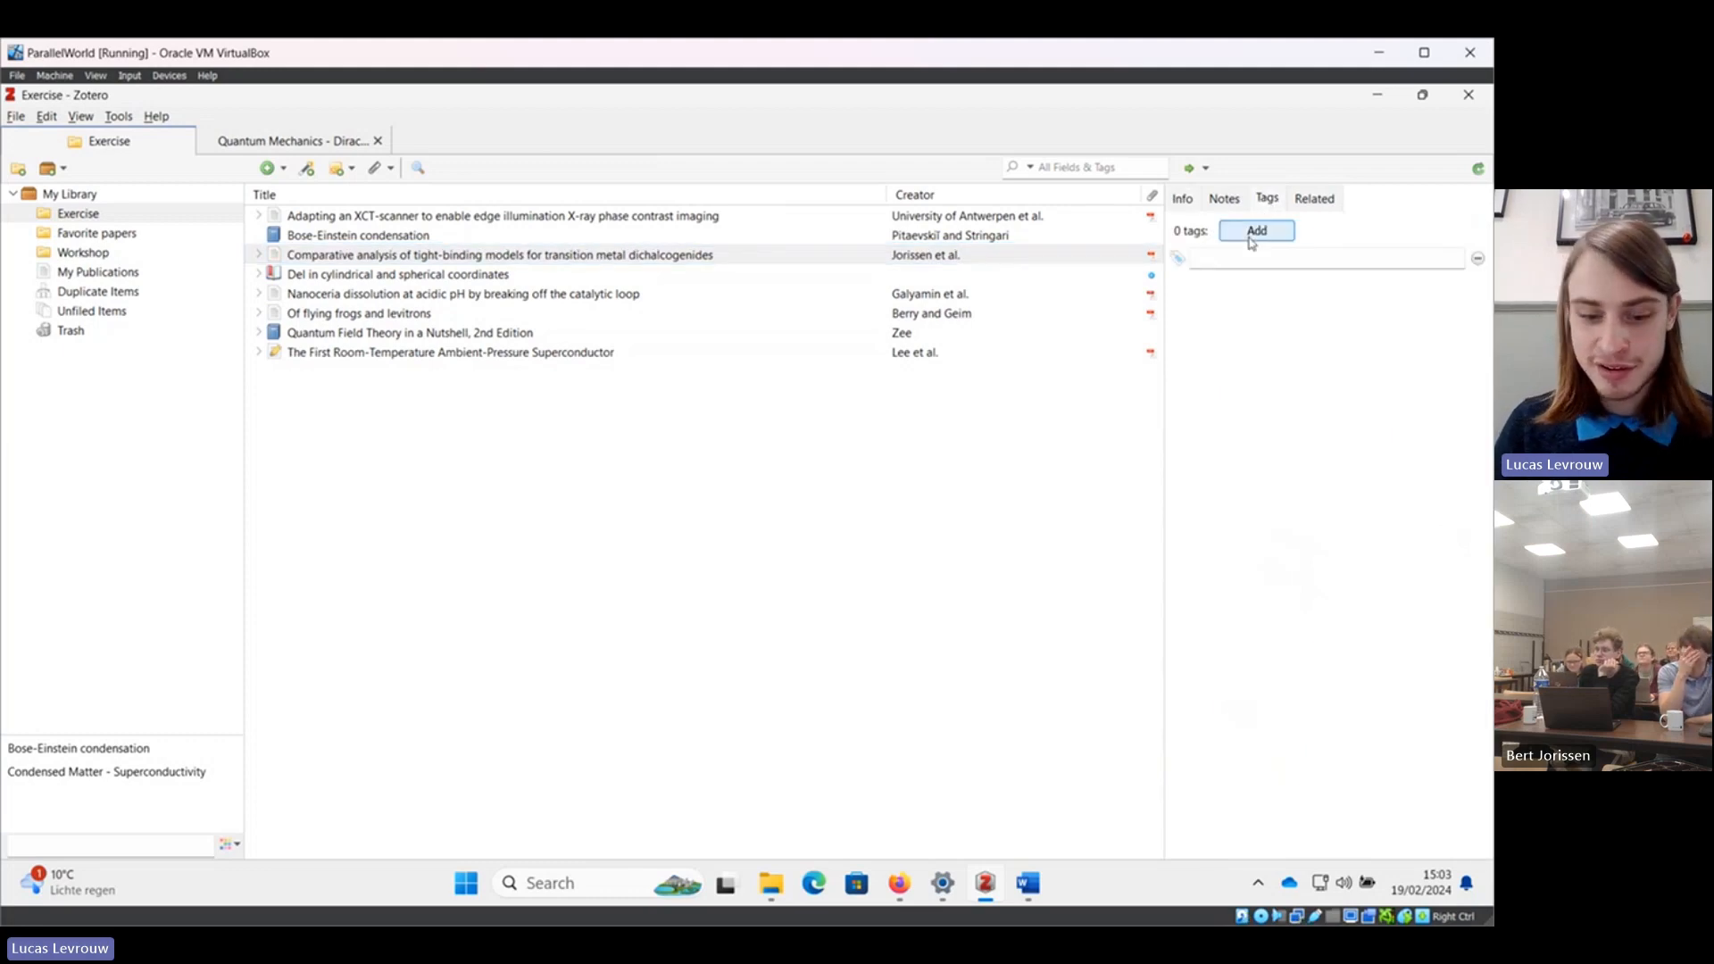
type("to re")
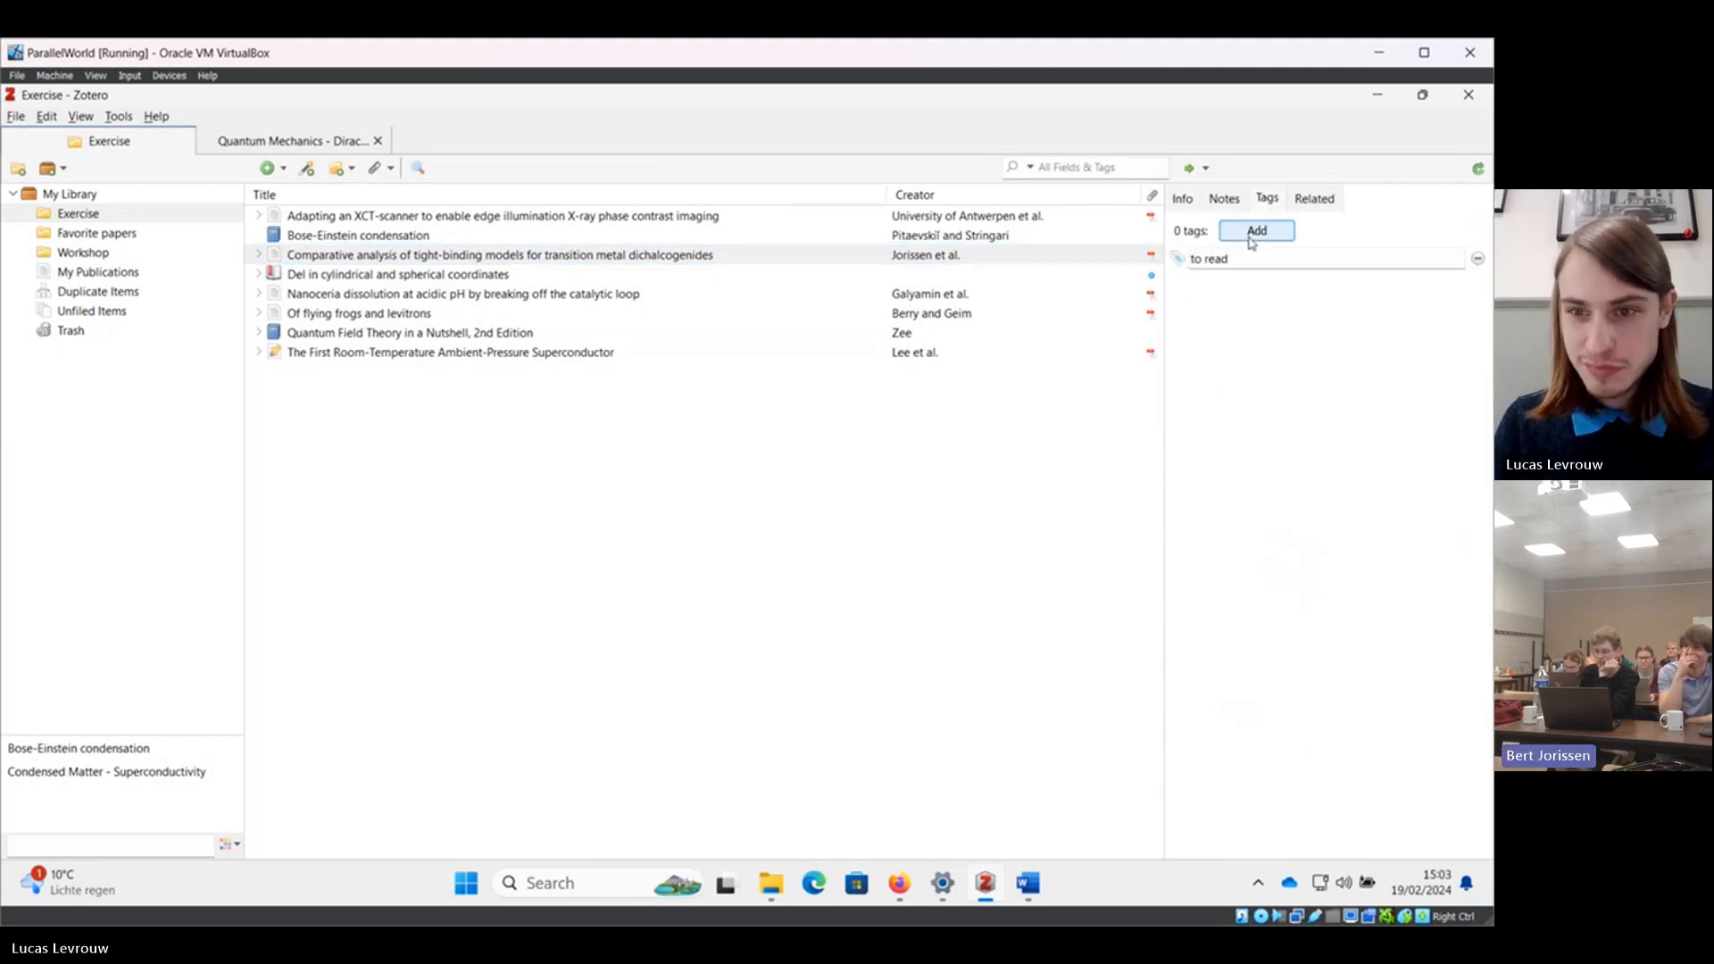
type("ad")
key("Return")
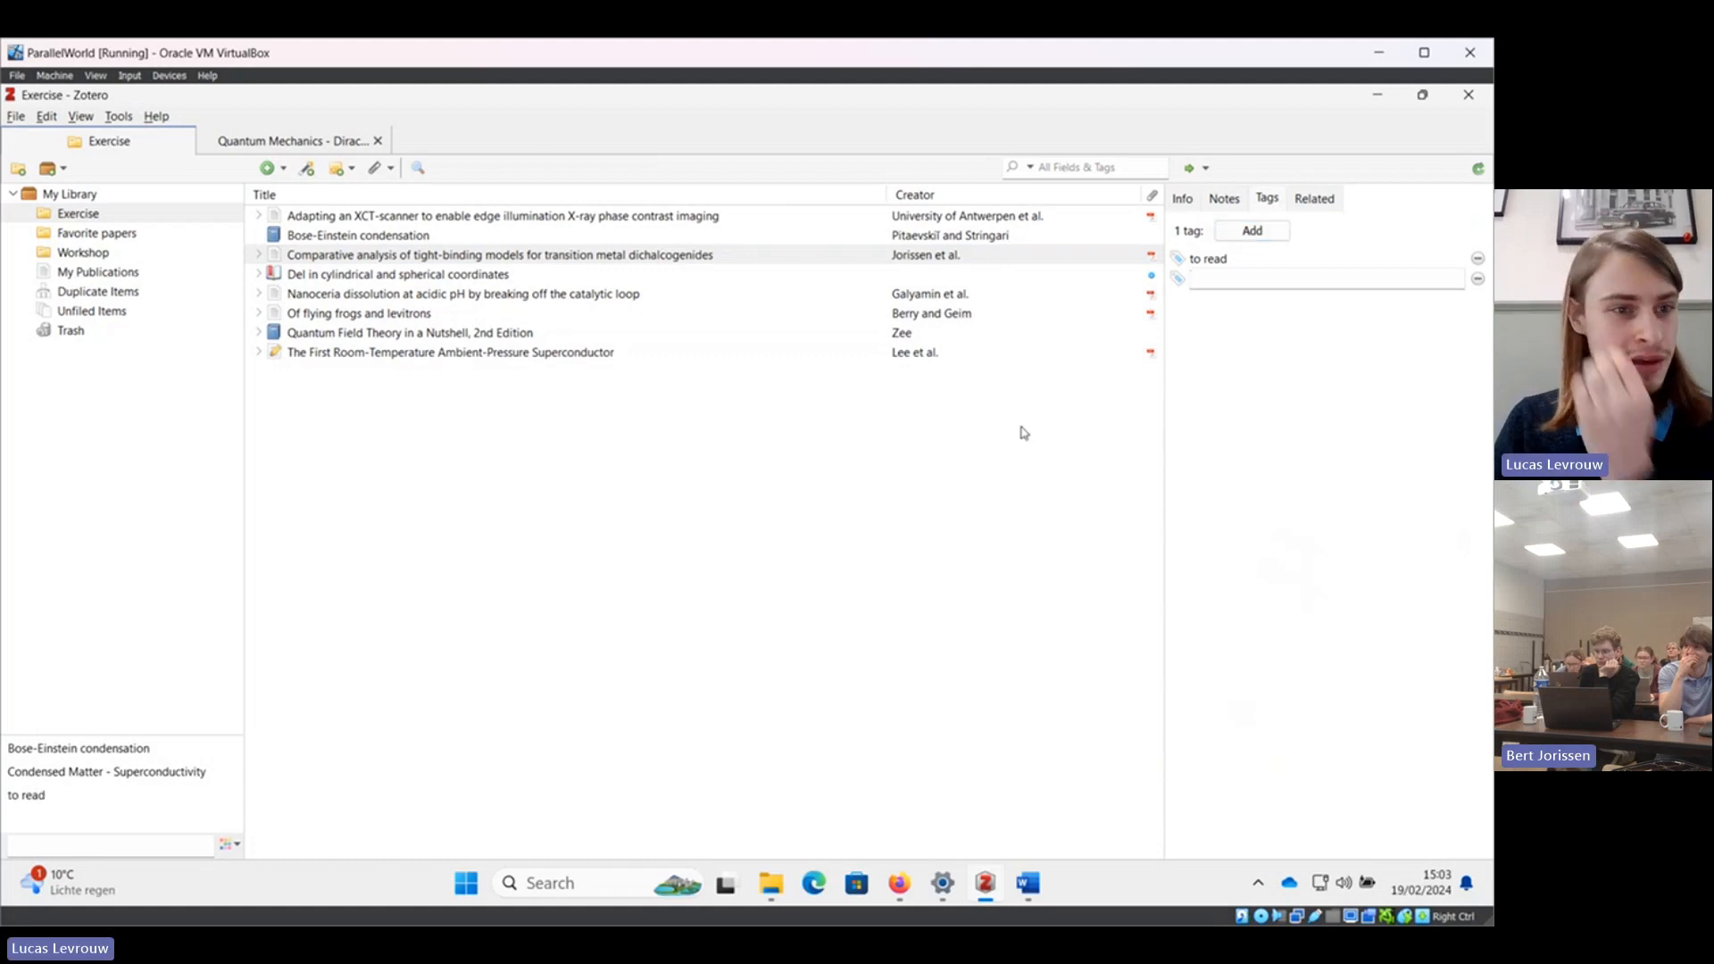
Add the tag "to read" to the Quantum Mechanics thesis in the Favorite papers collection.
left_click(130, 237)
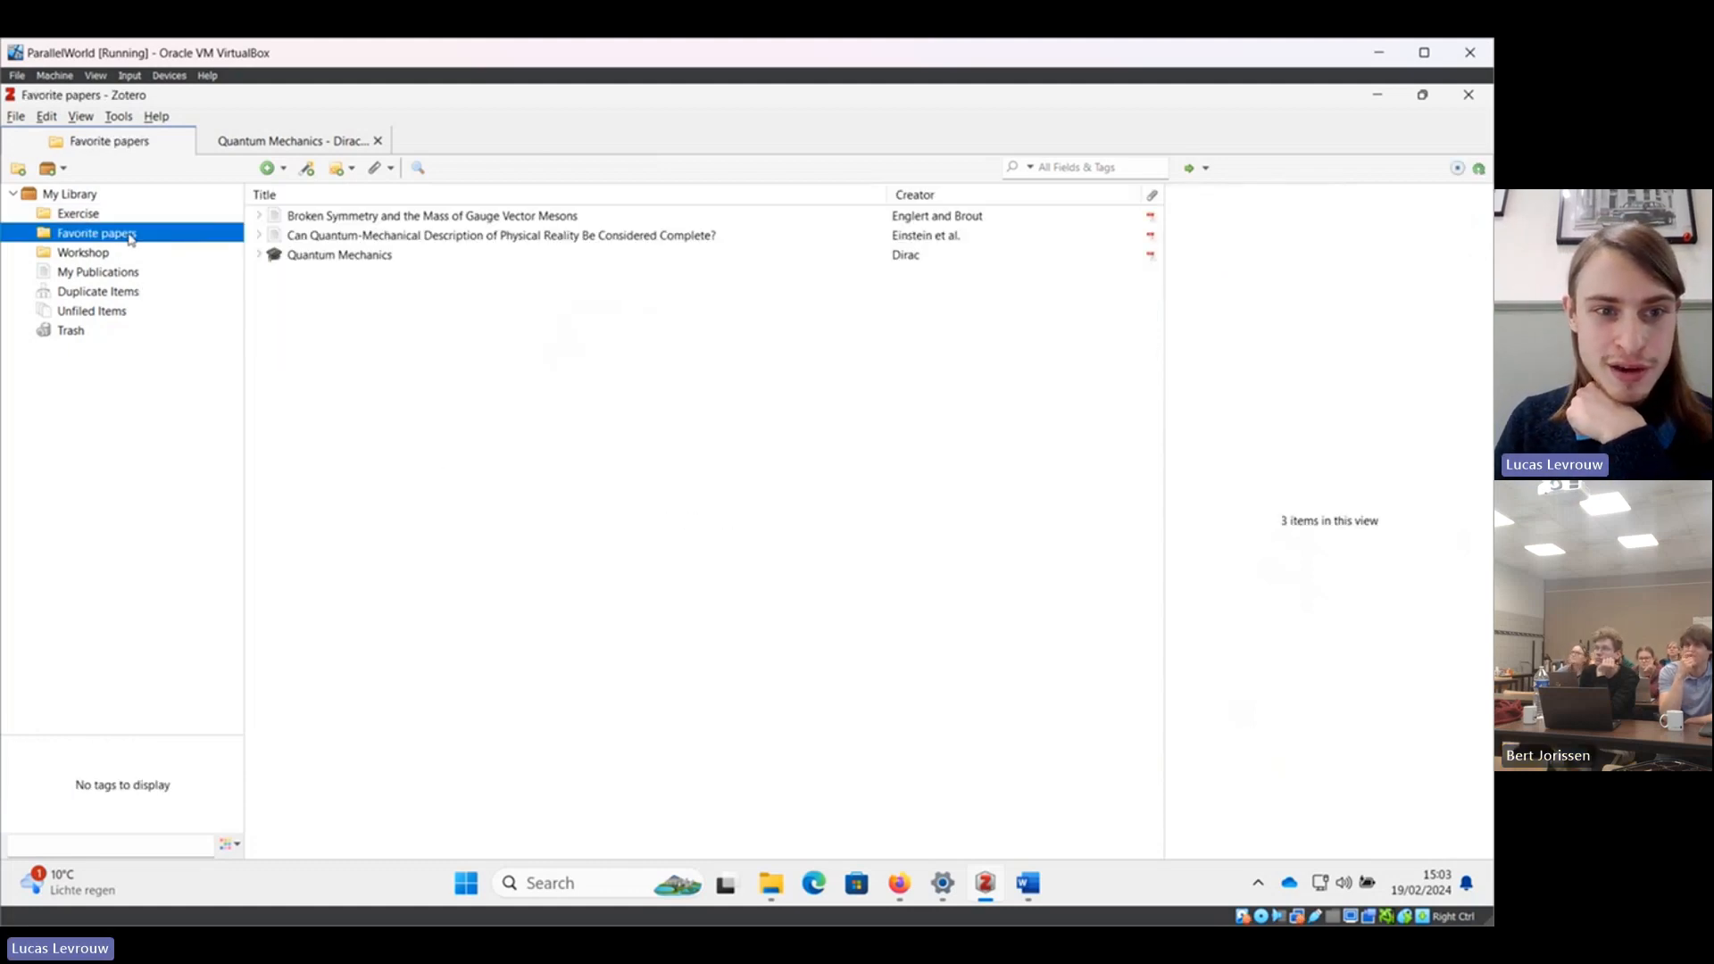
left_click(337, 259)
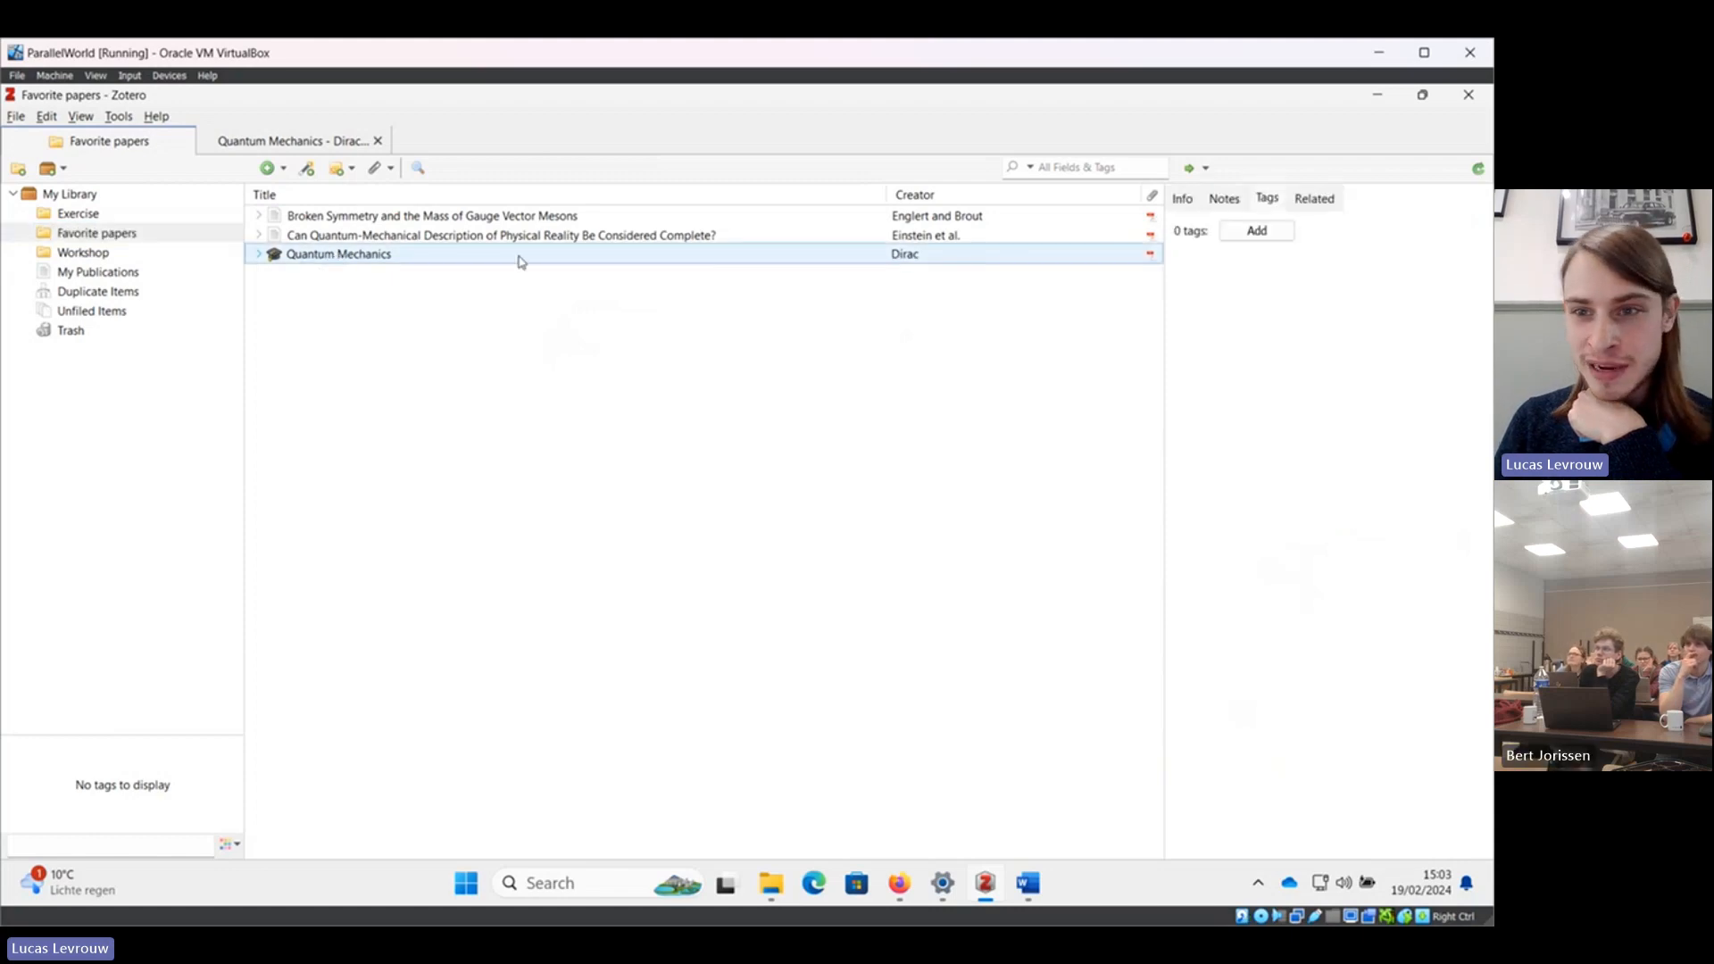
left_click(1280, 236)
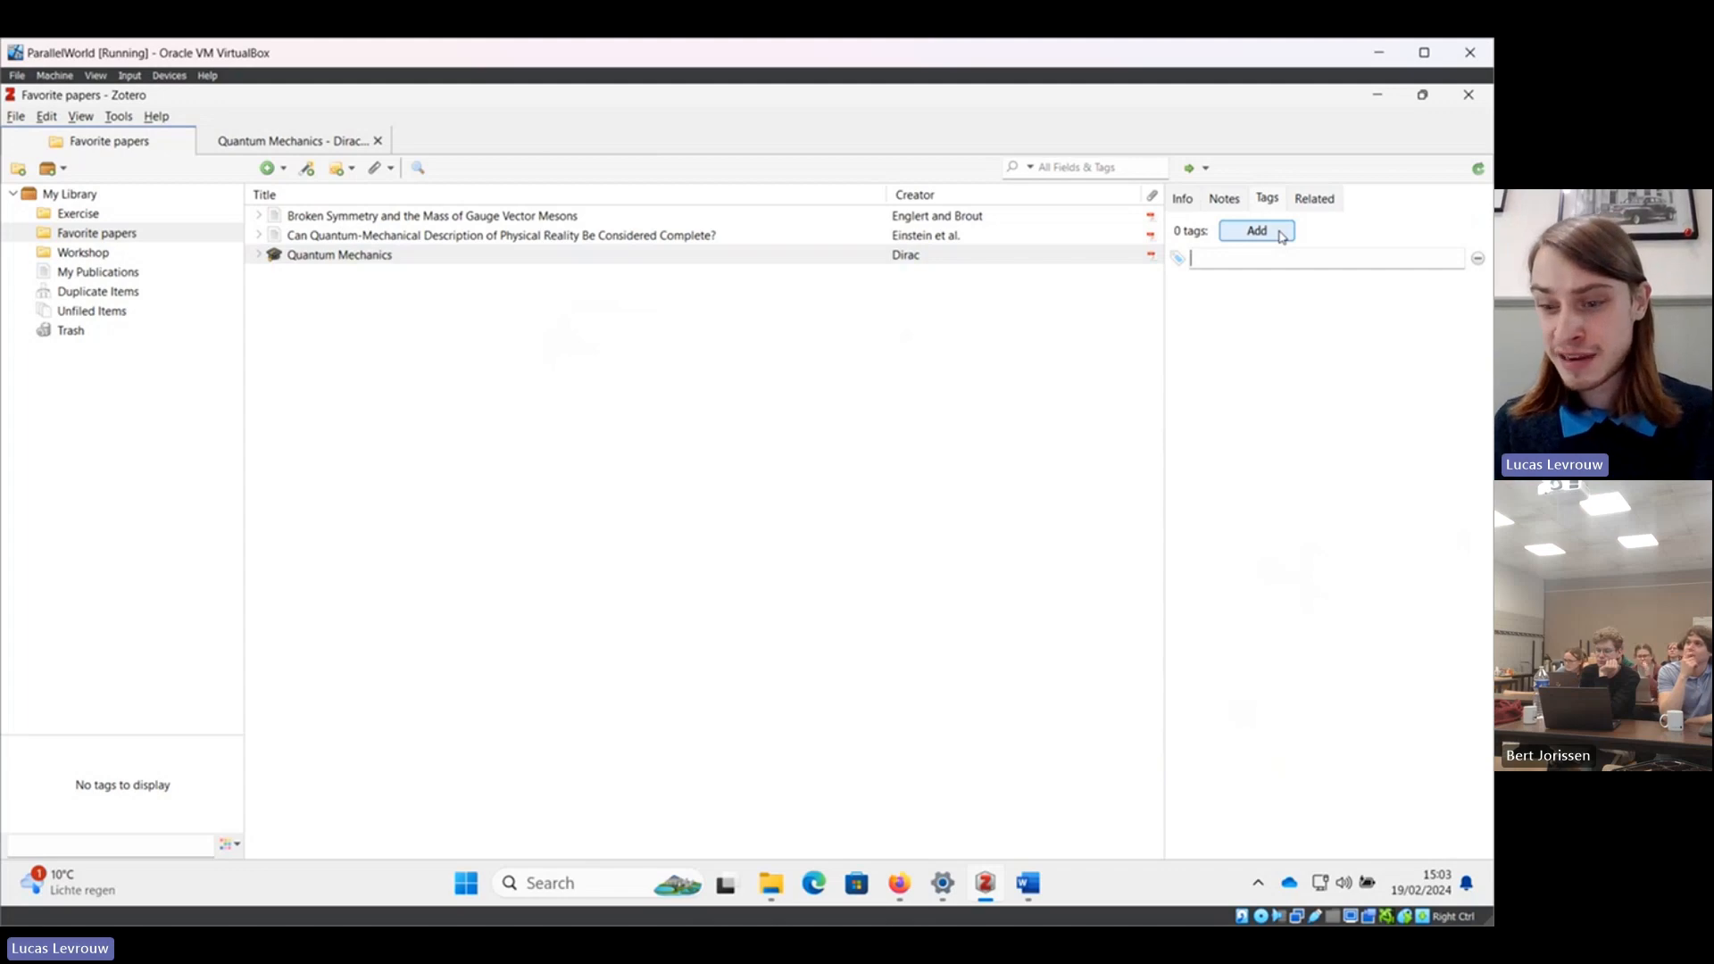
type("to read")
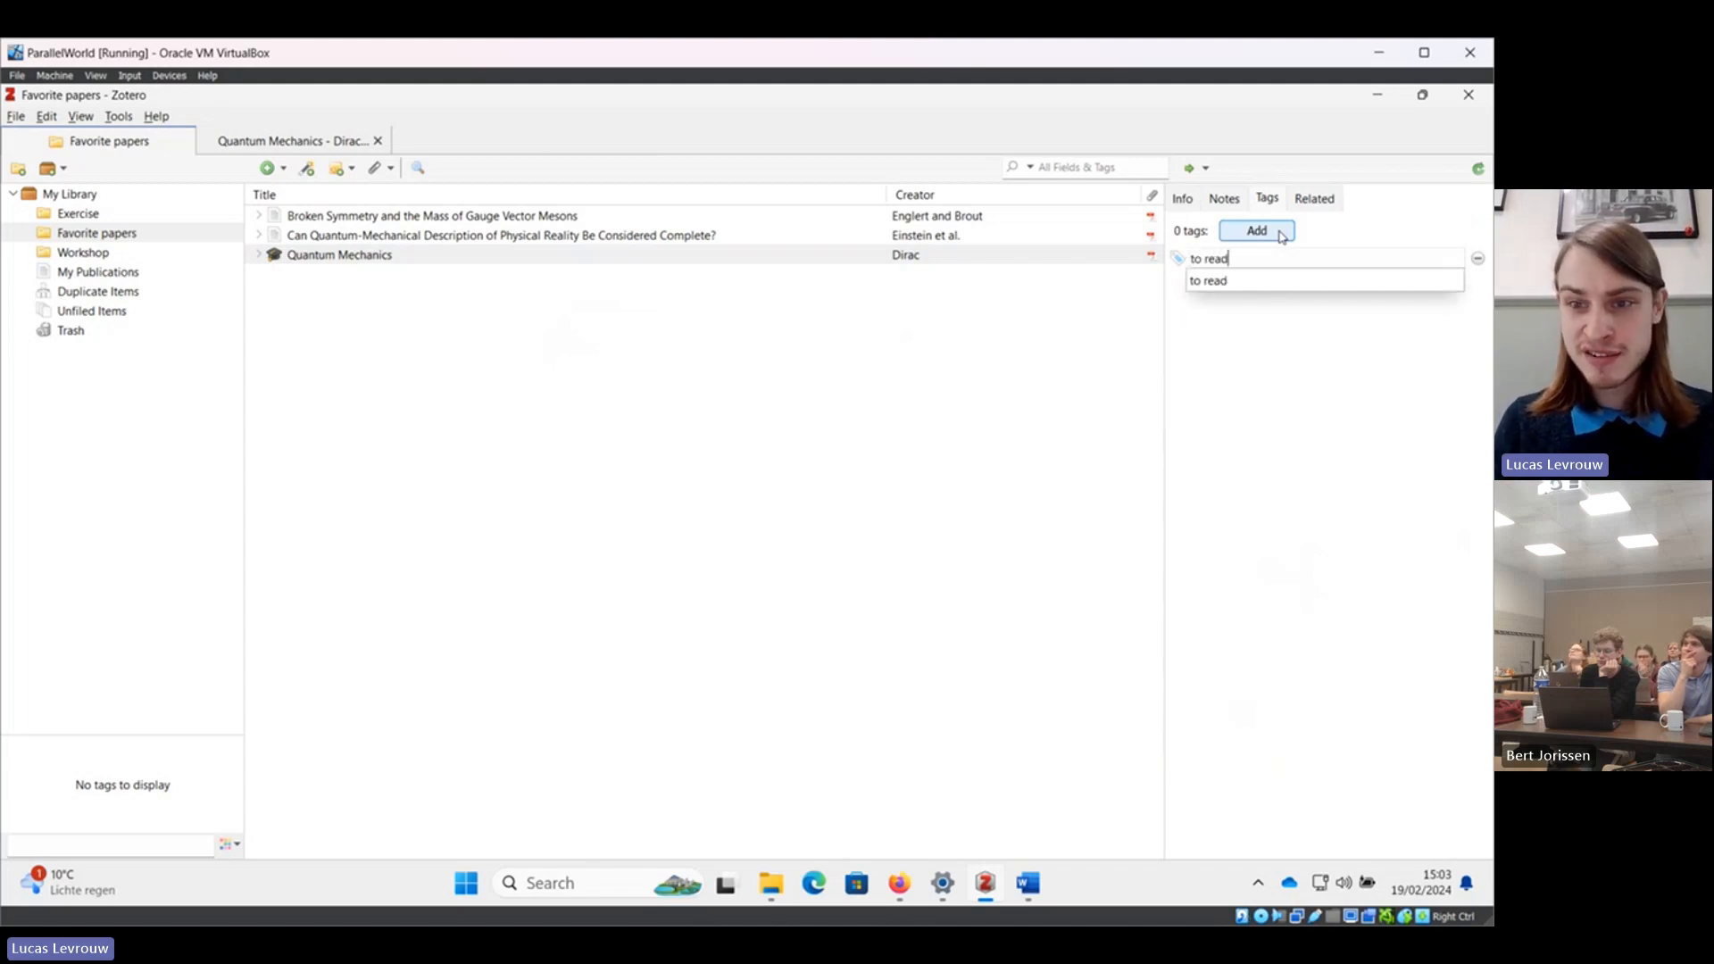
key("Return")
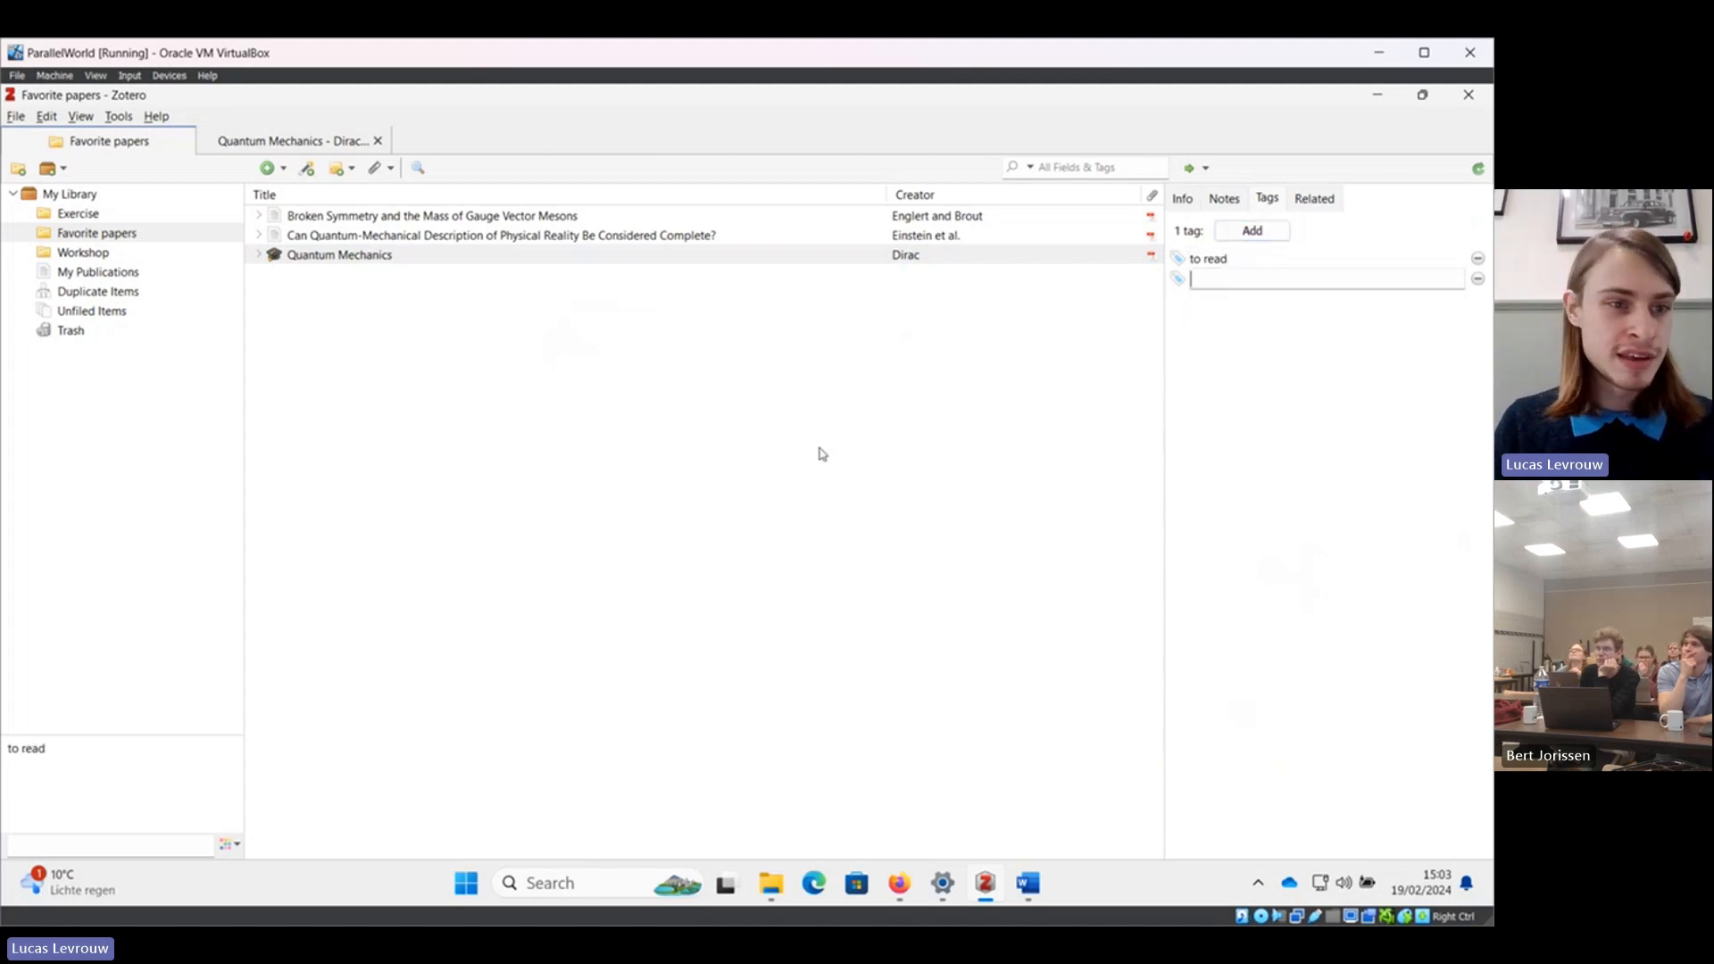
Filter the whole library by the "to read" tag, and clear the filter after viewing the tagged items.
left_click(159, 193)
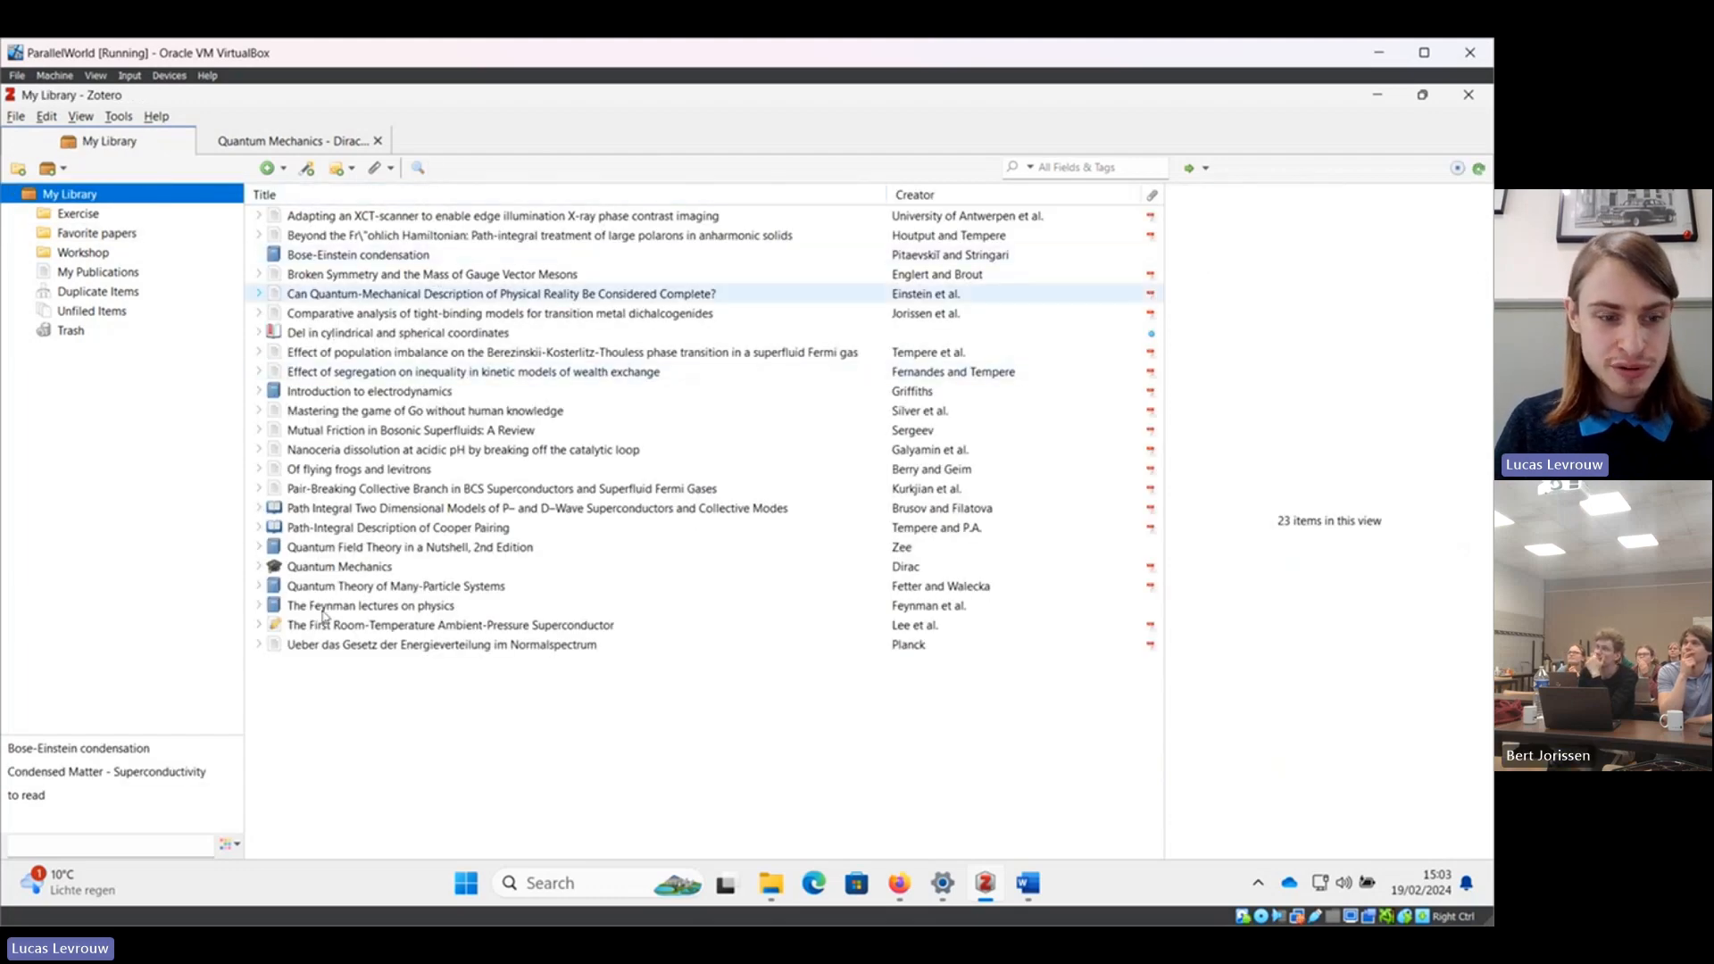
left_click(36, 800)
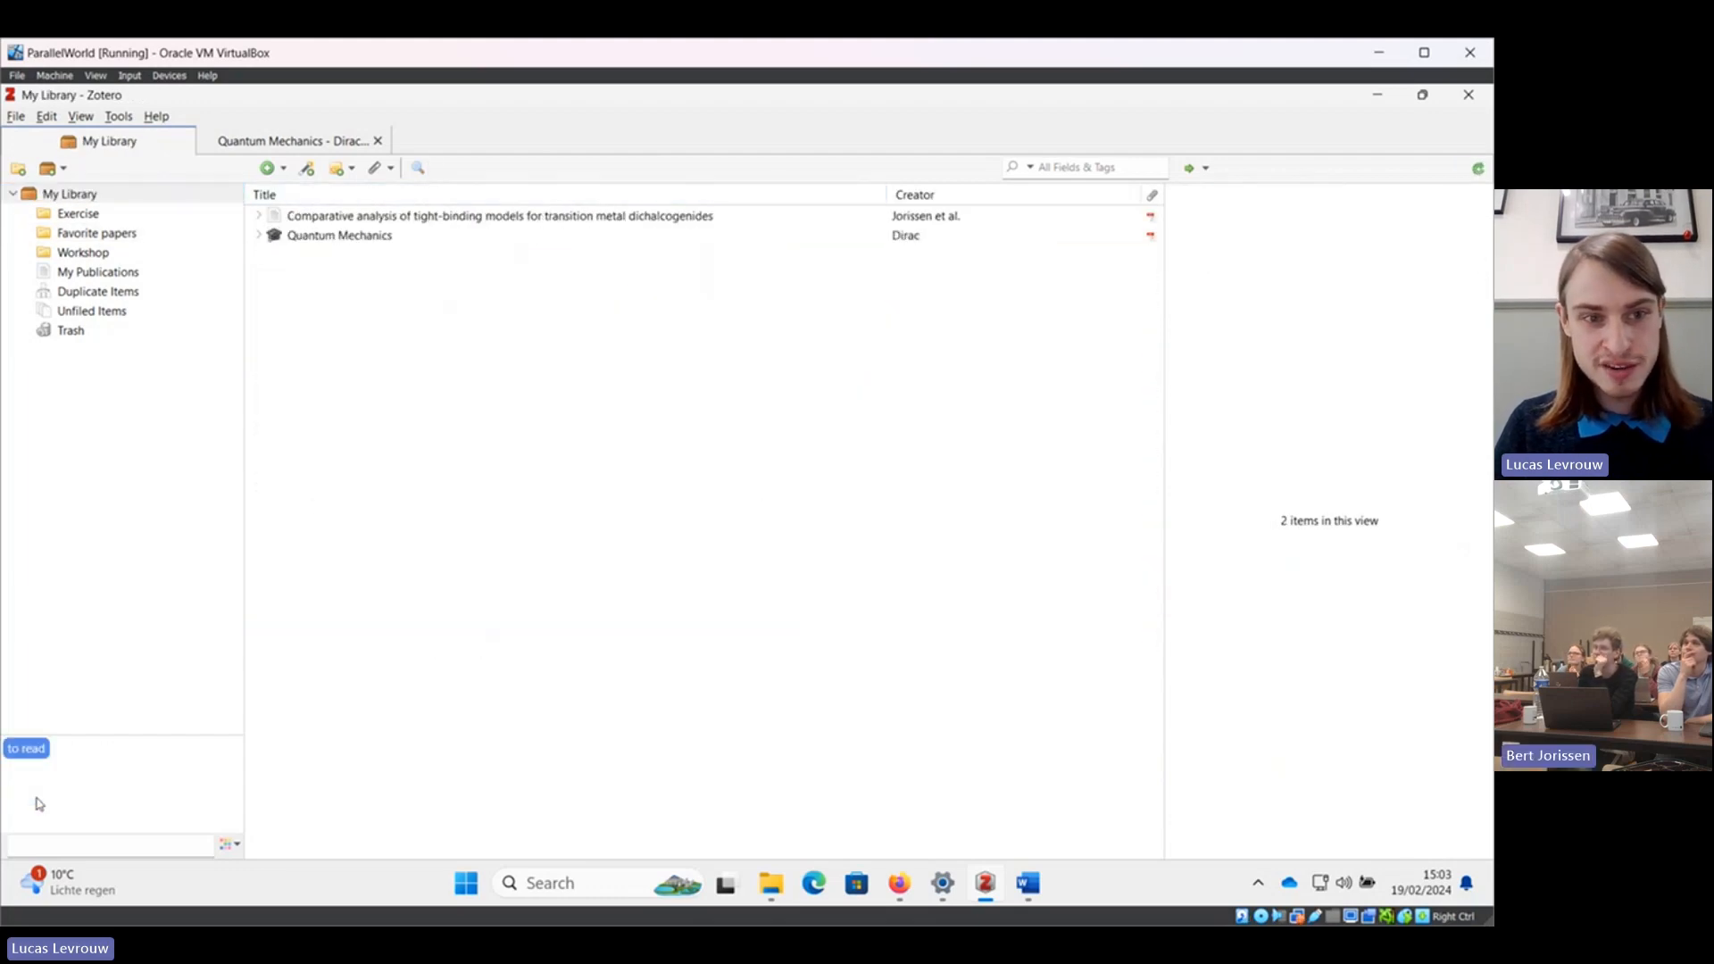
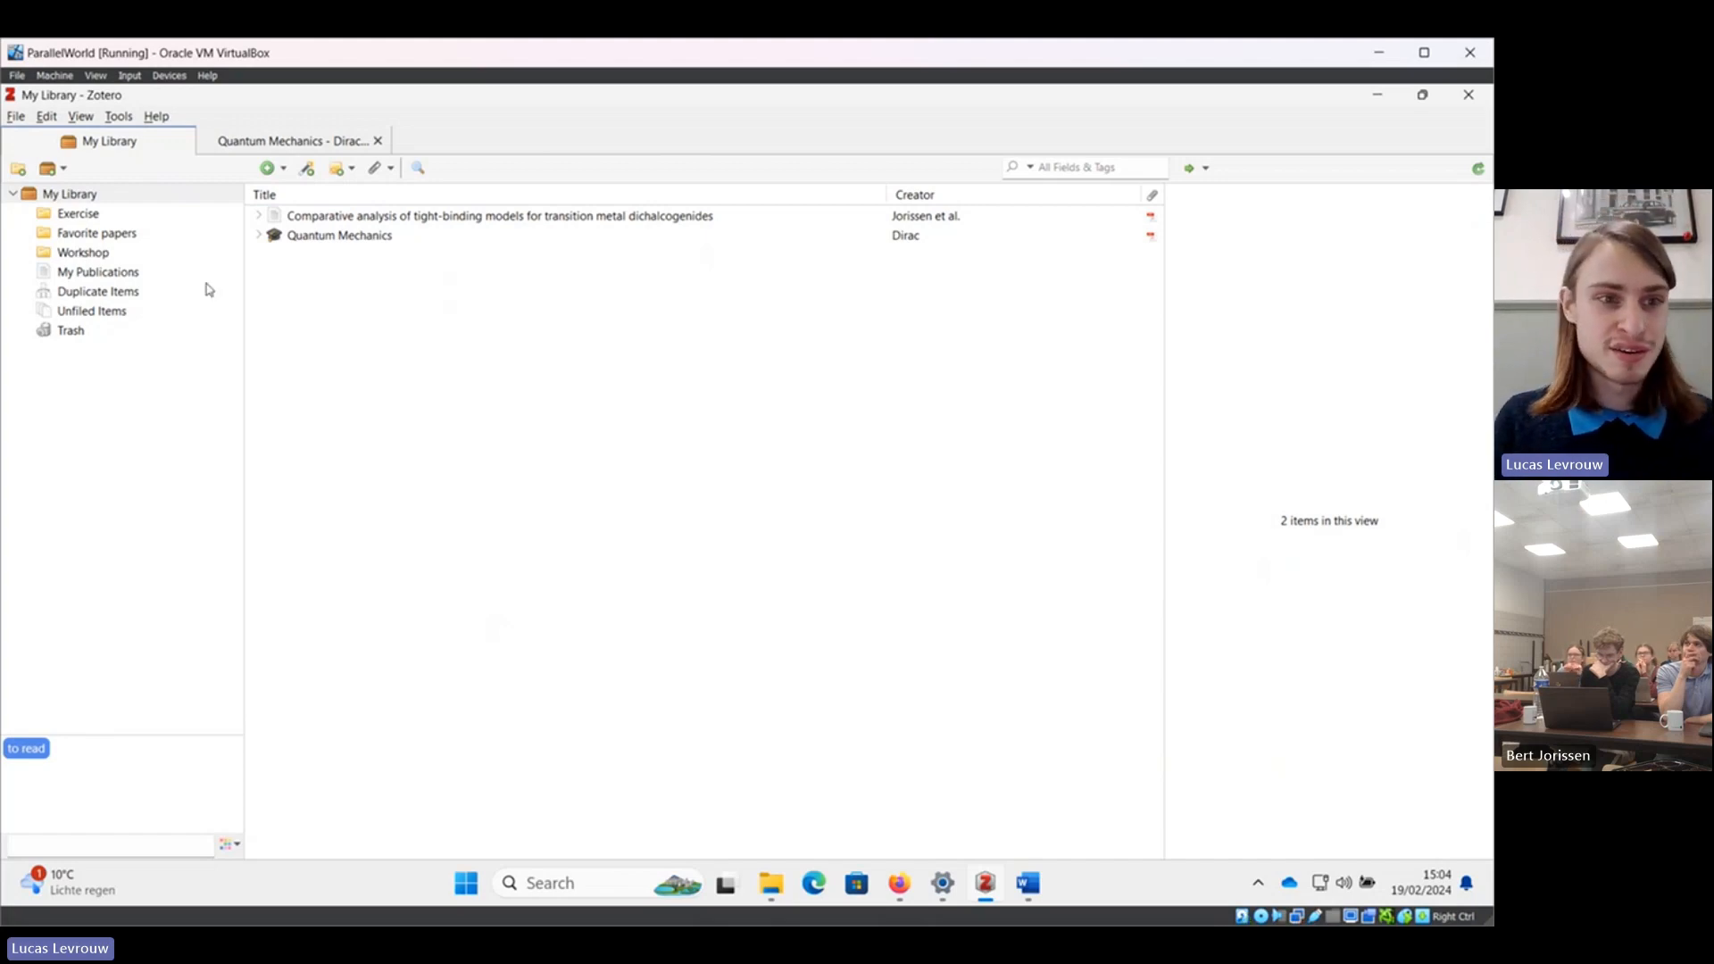
left_click(34, 751)
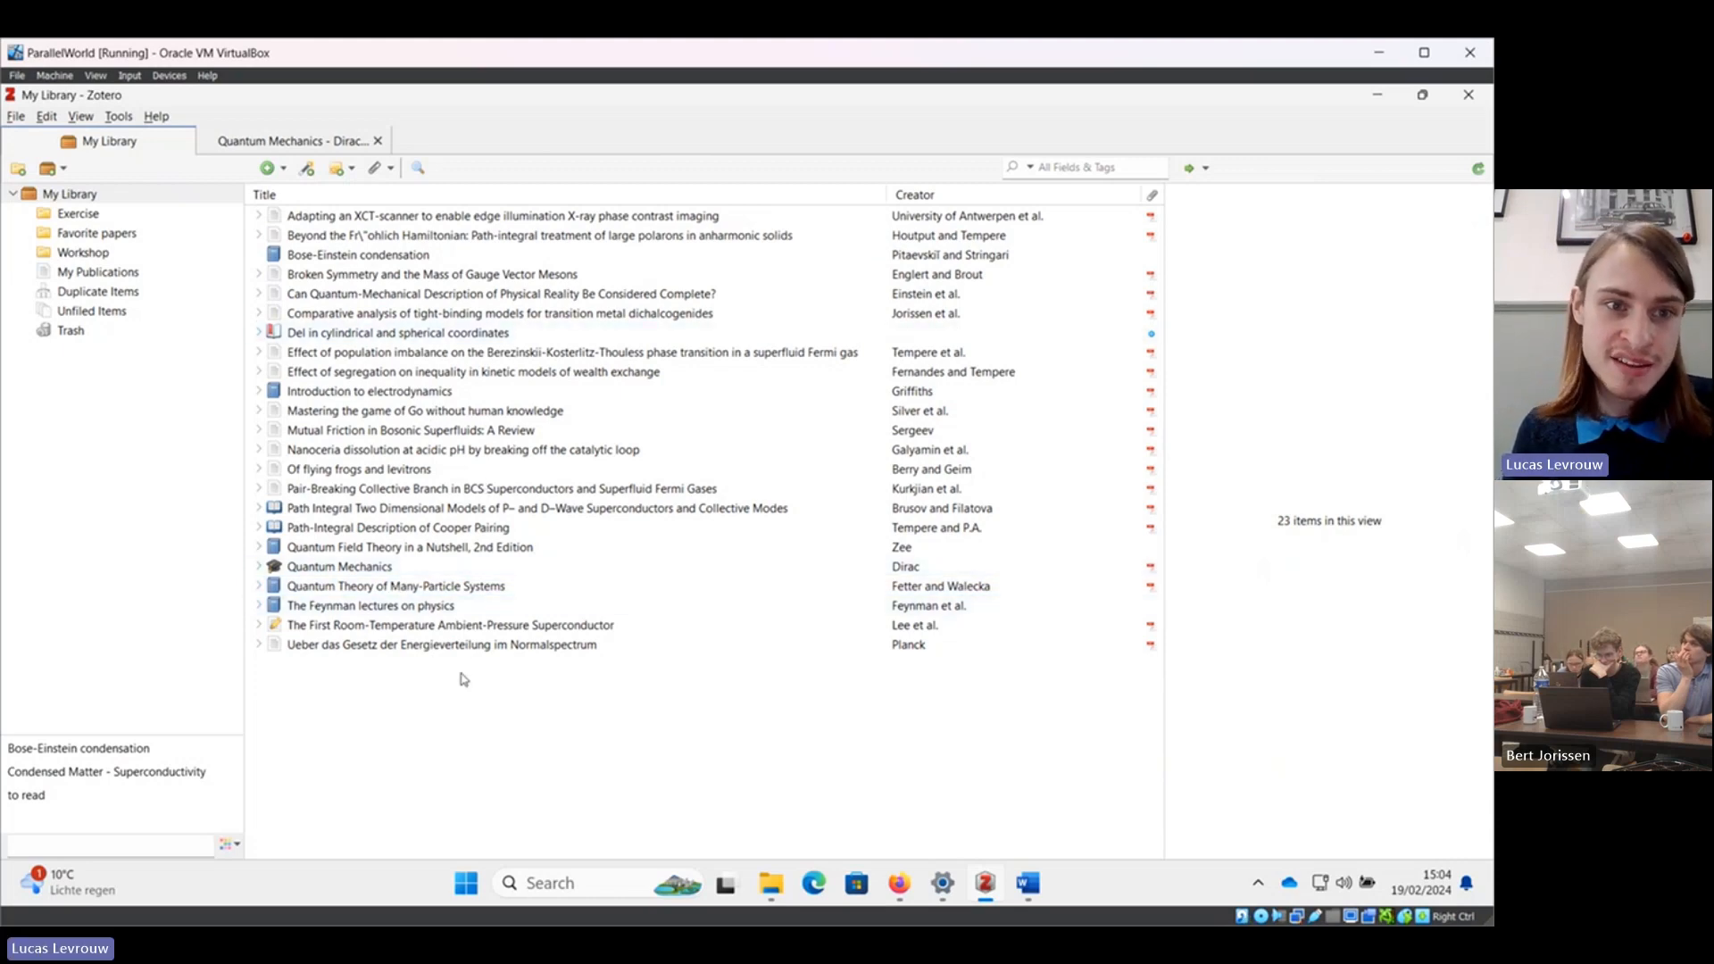
View the add-by-identifier entry box and the connector's collection choices for saving "Of flying frogs and levitrons" in Firefox, and return to Zotero.
left_click(305, 169)
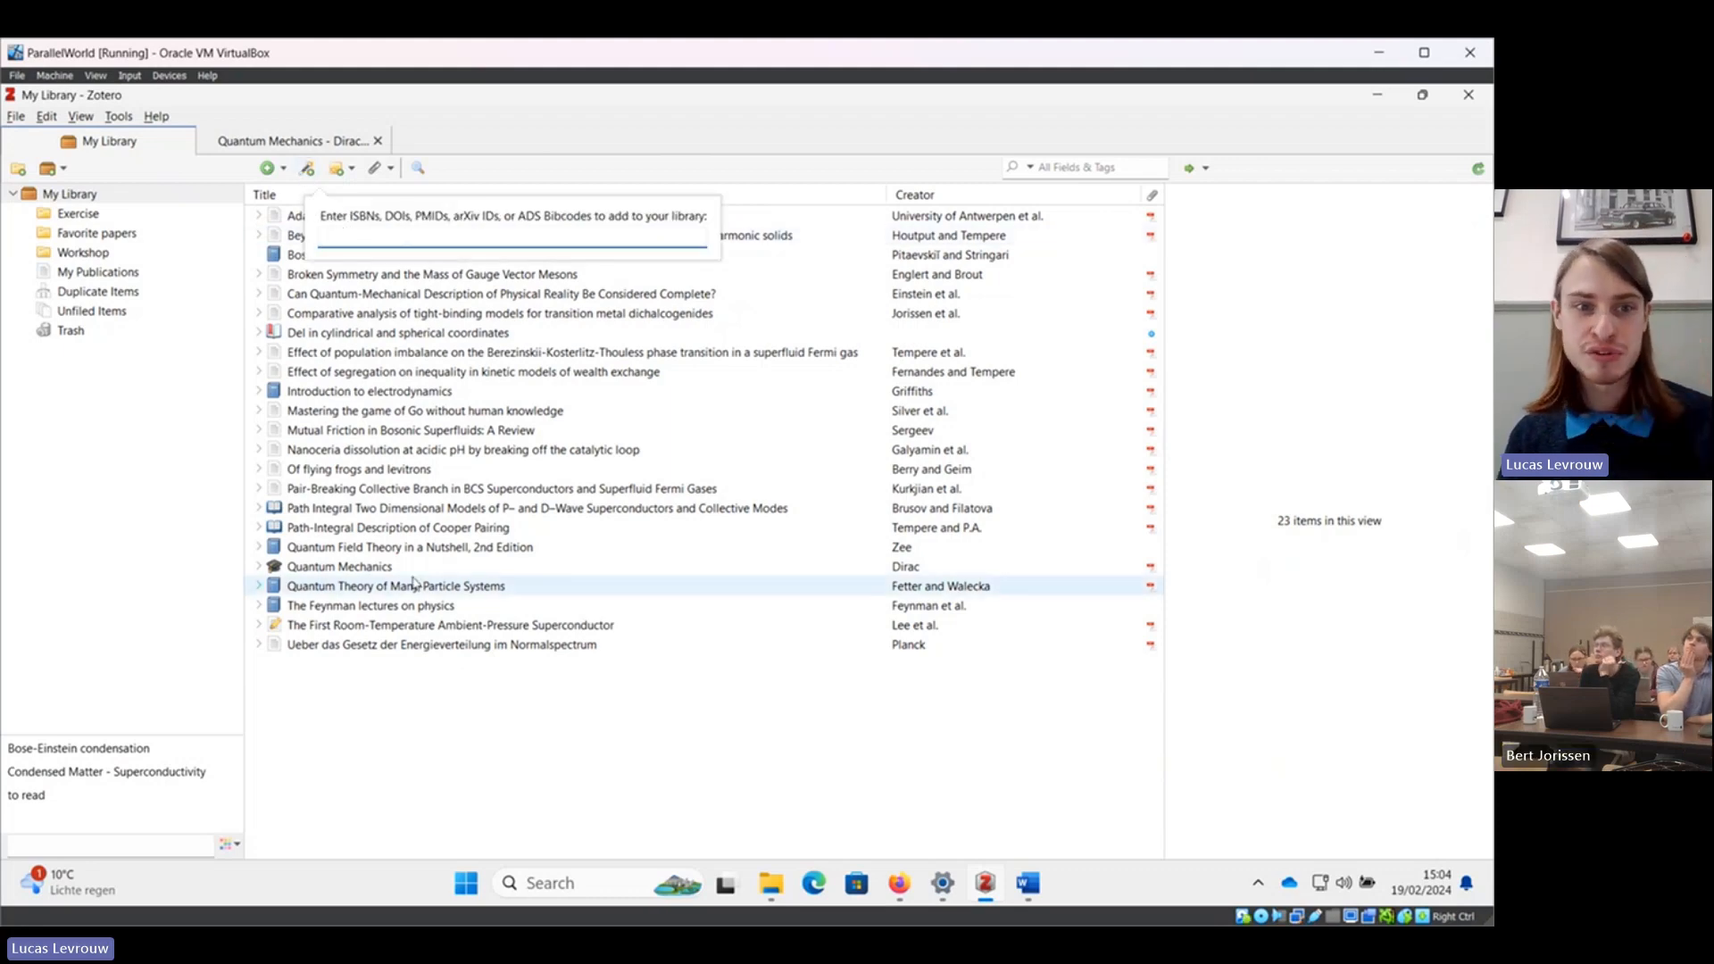
left_click(409, 719)
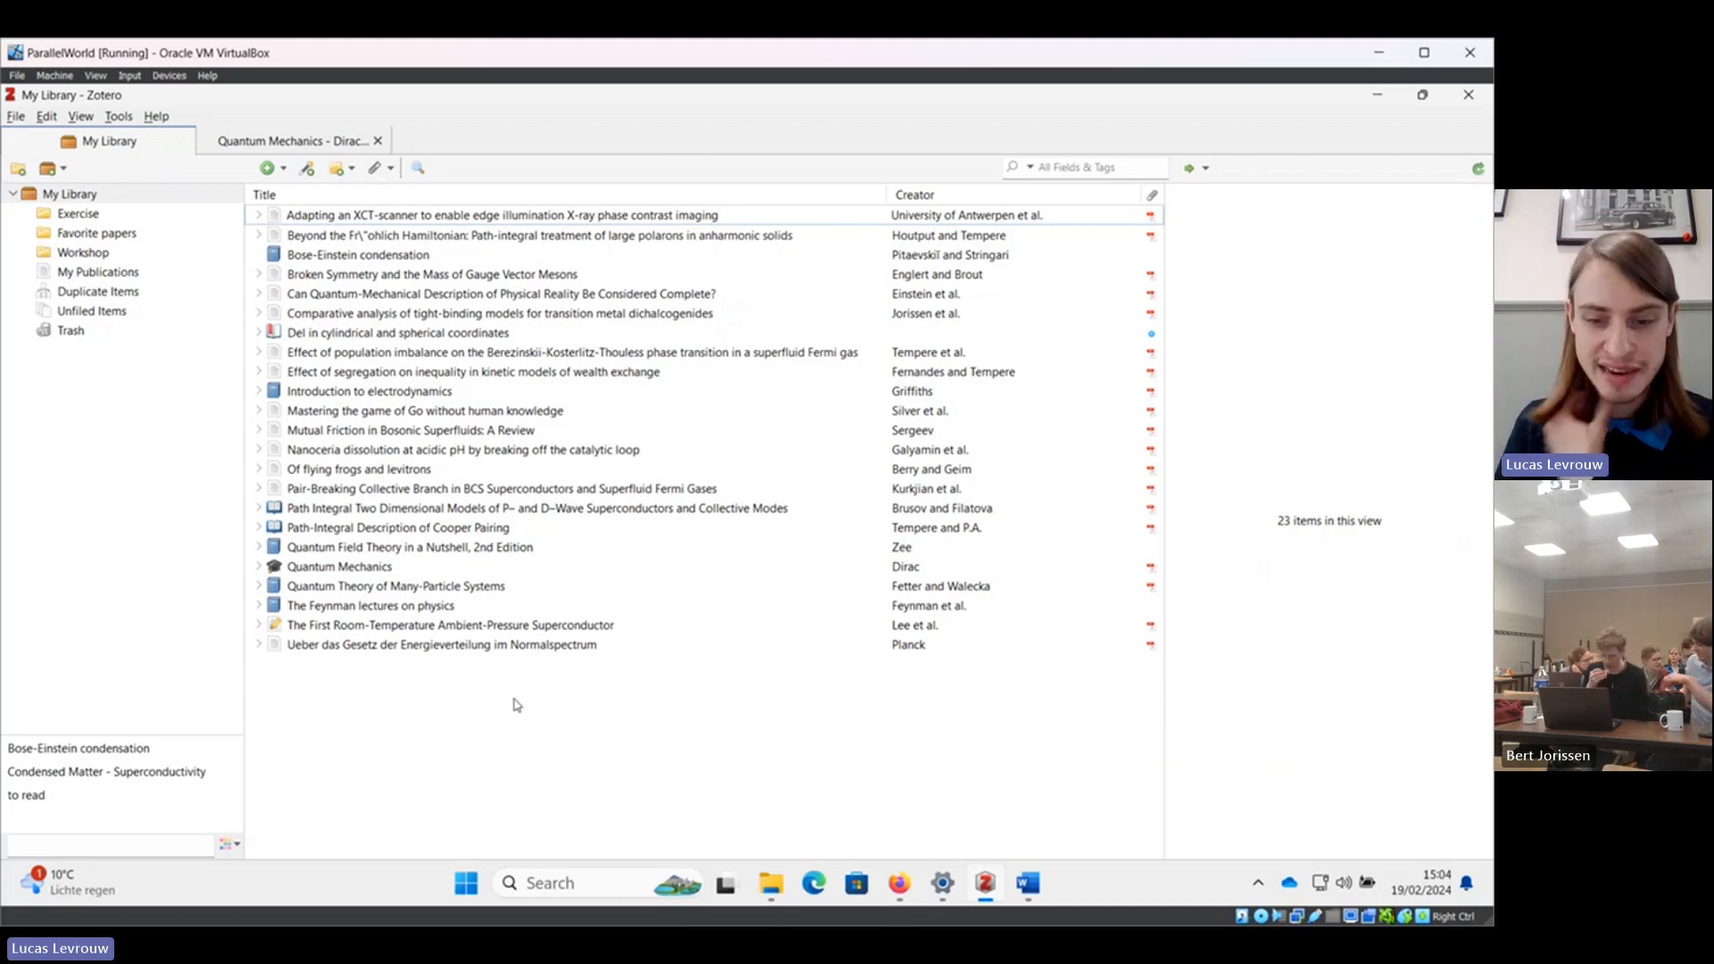
mouse_move(899, 893)
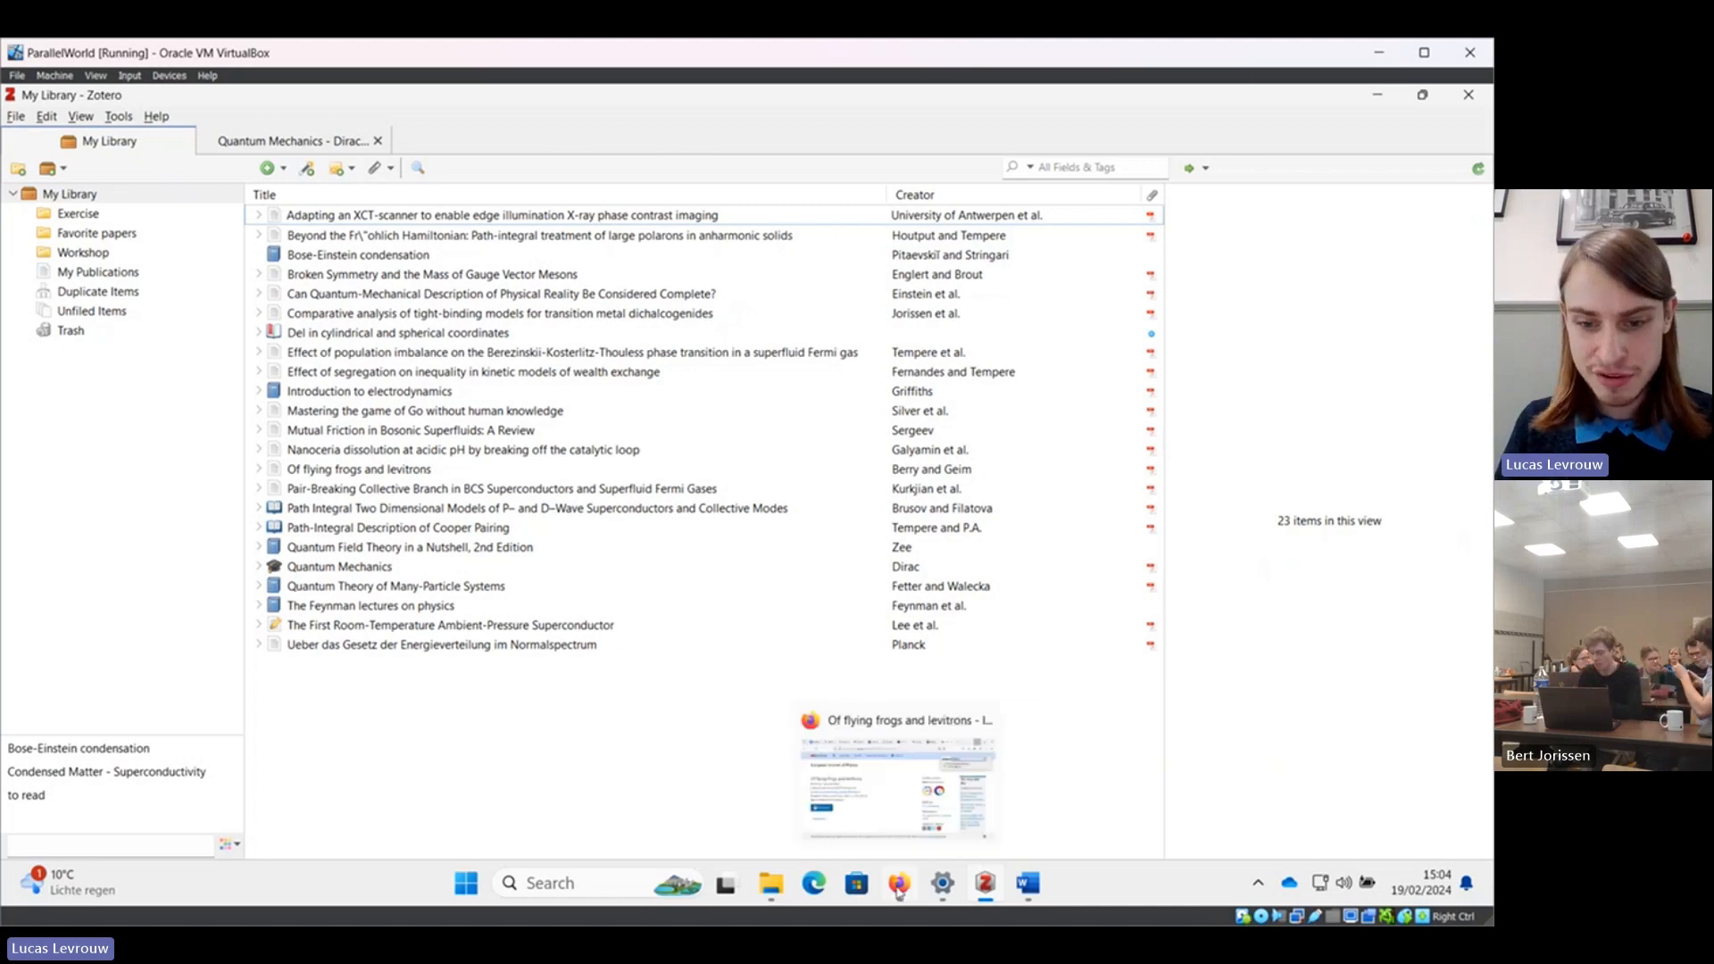
left_click(902, 826)
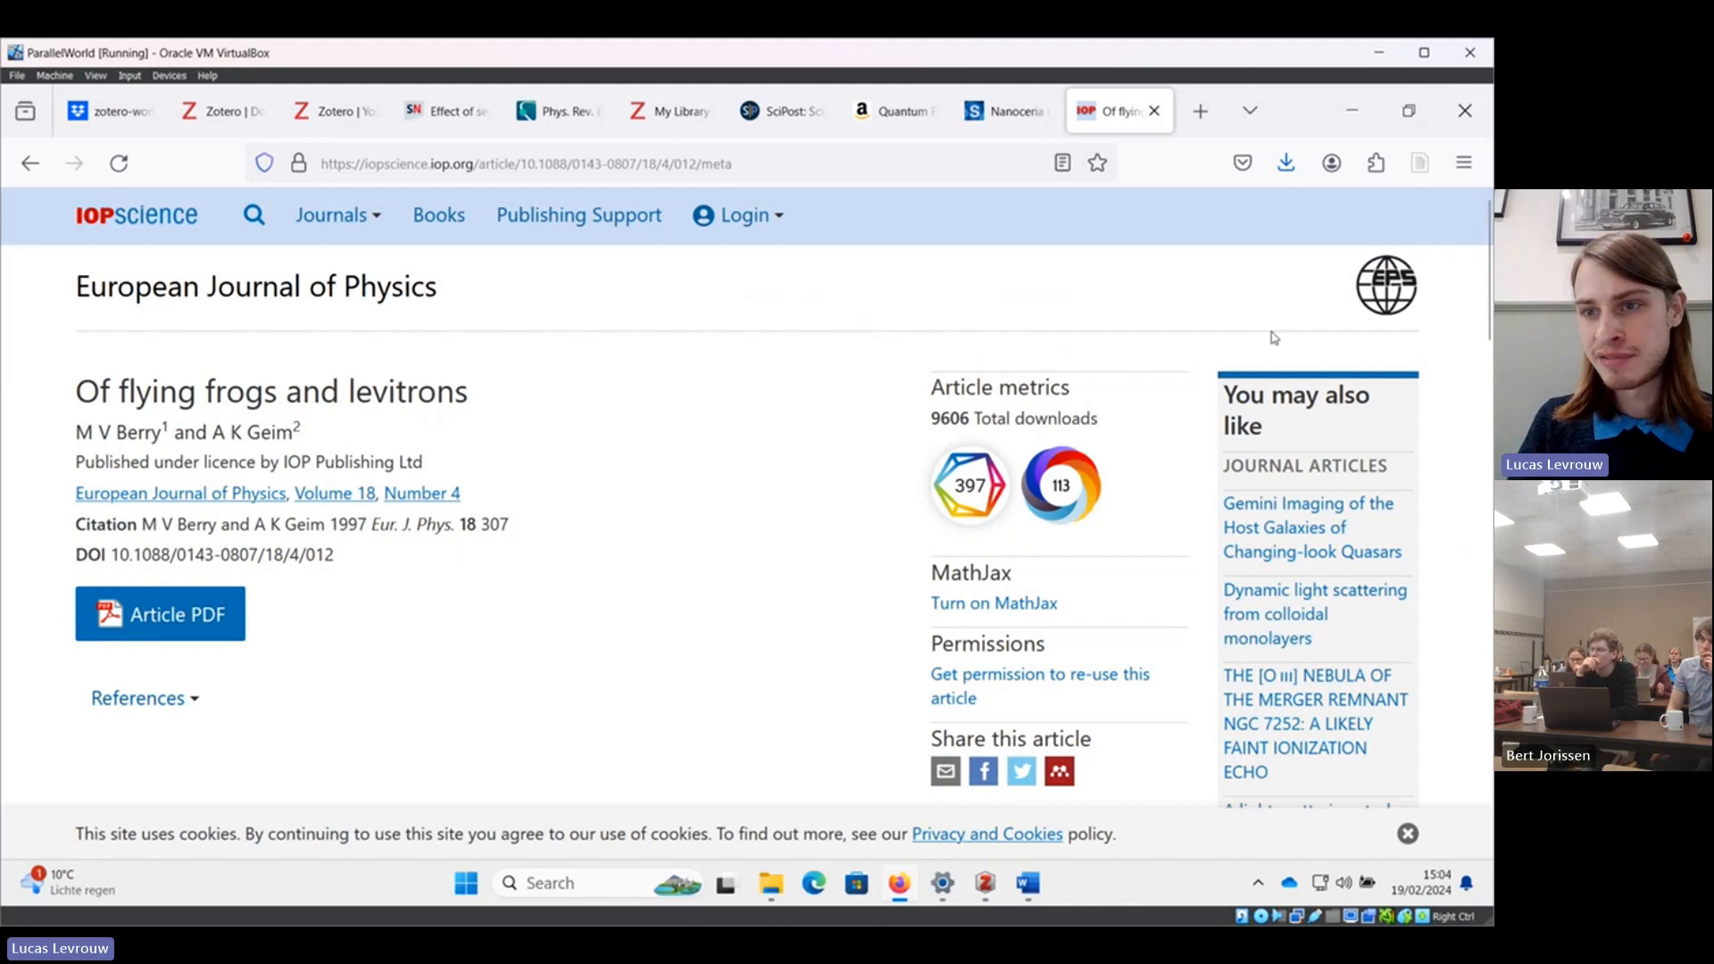
left_click(1425, 163)
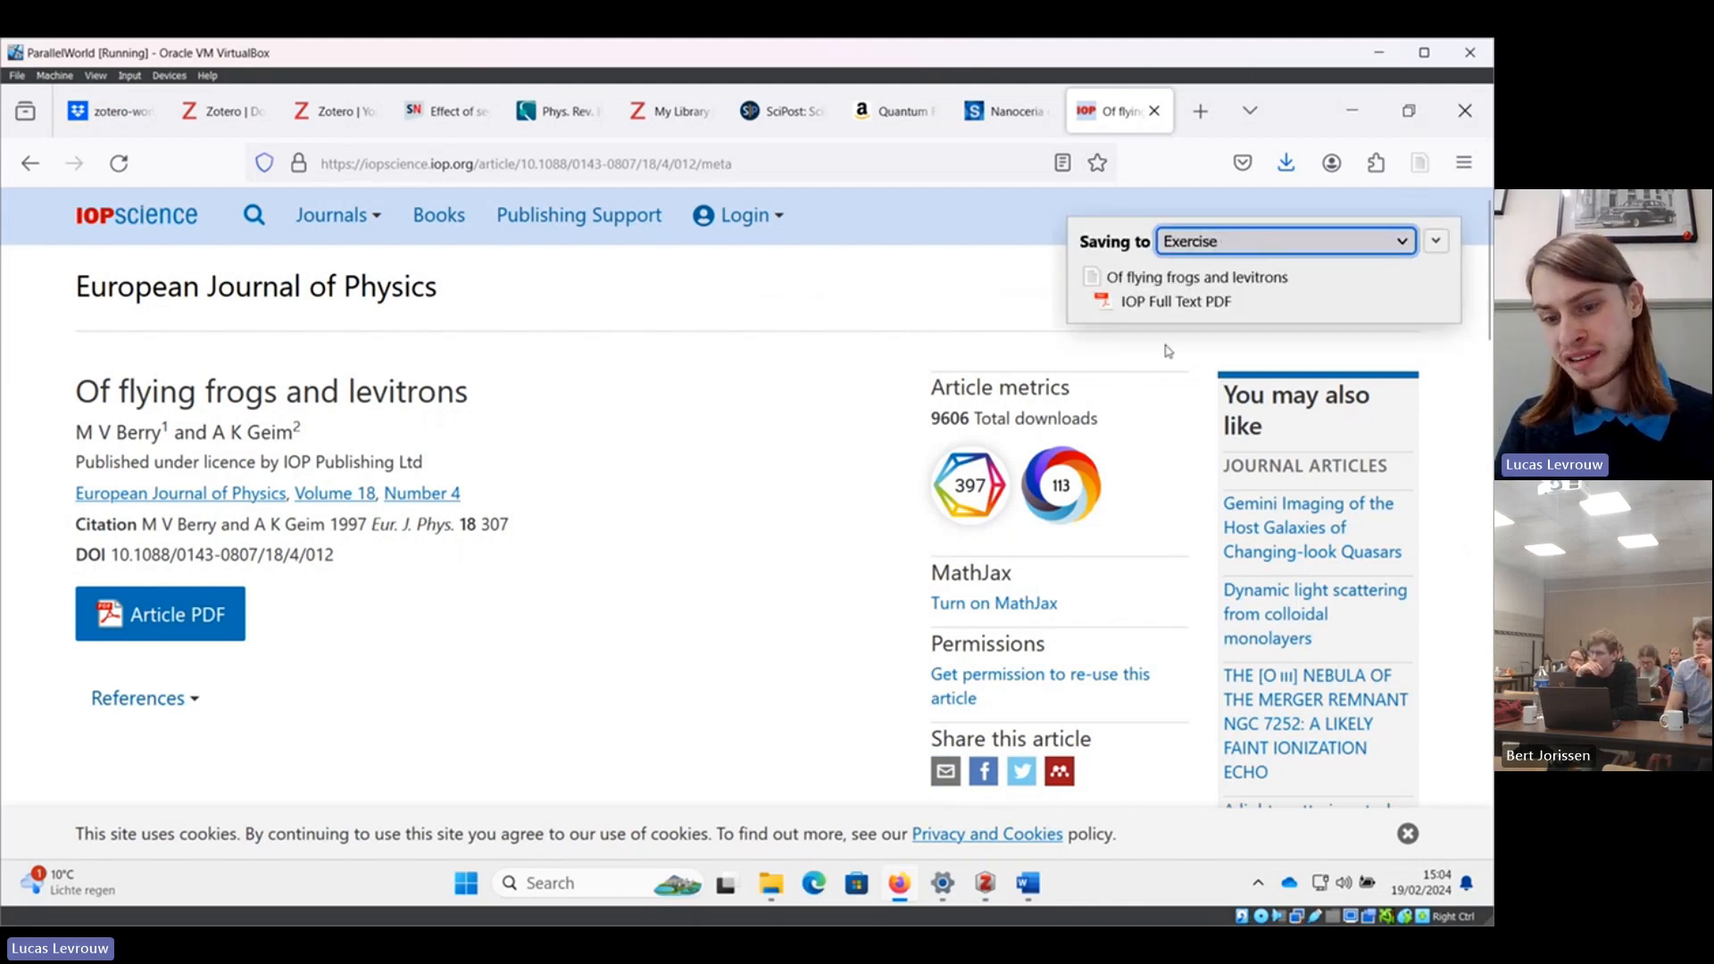
mouse_move(982, 895)
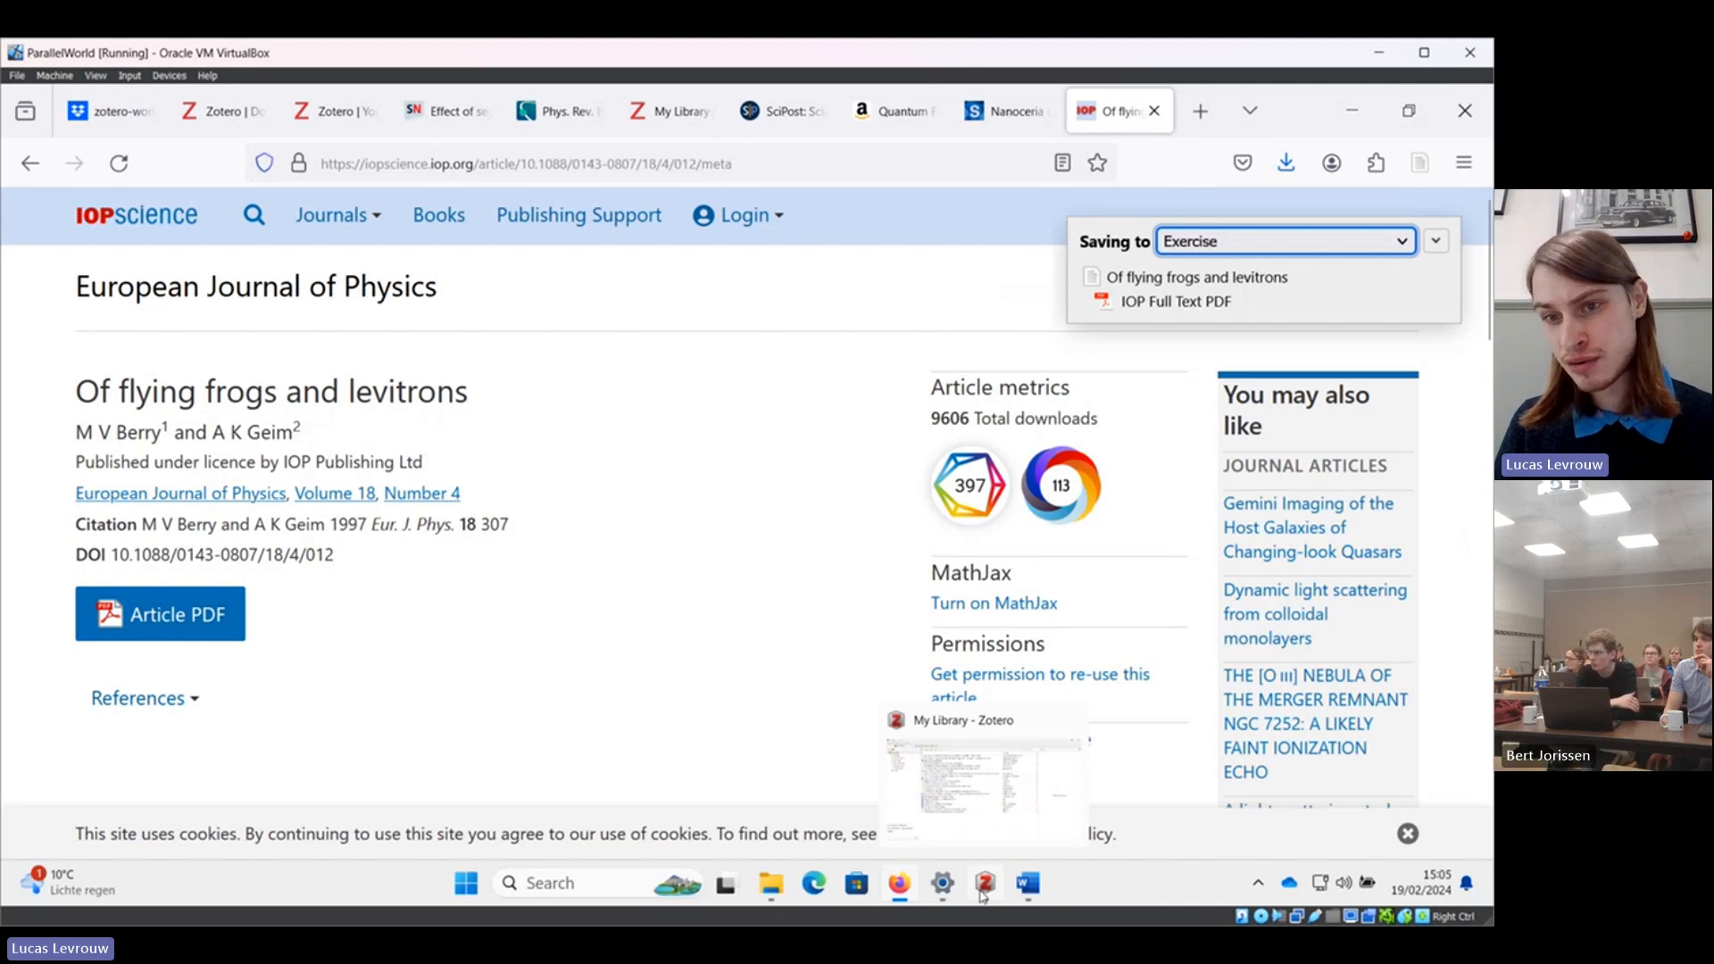
left_click(1351, 249)
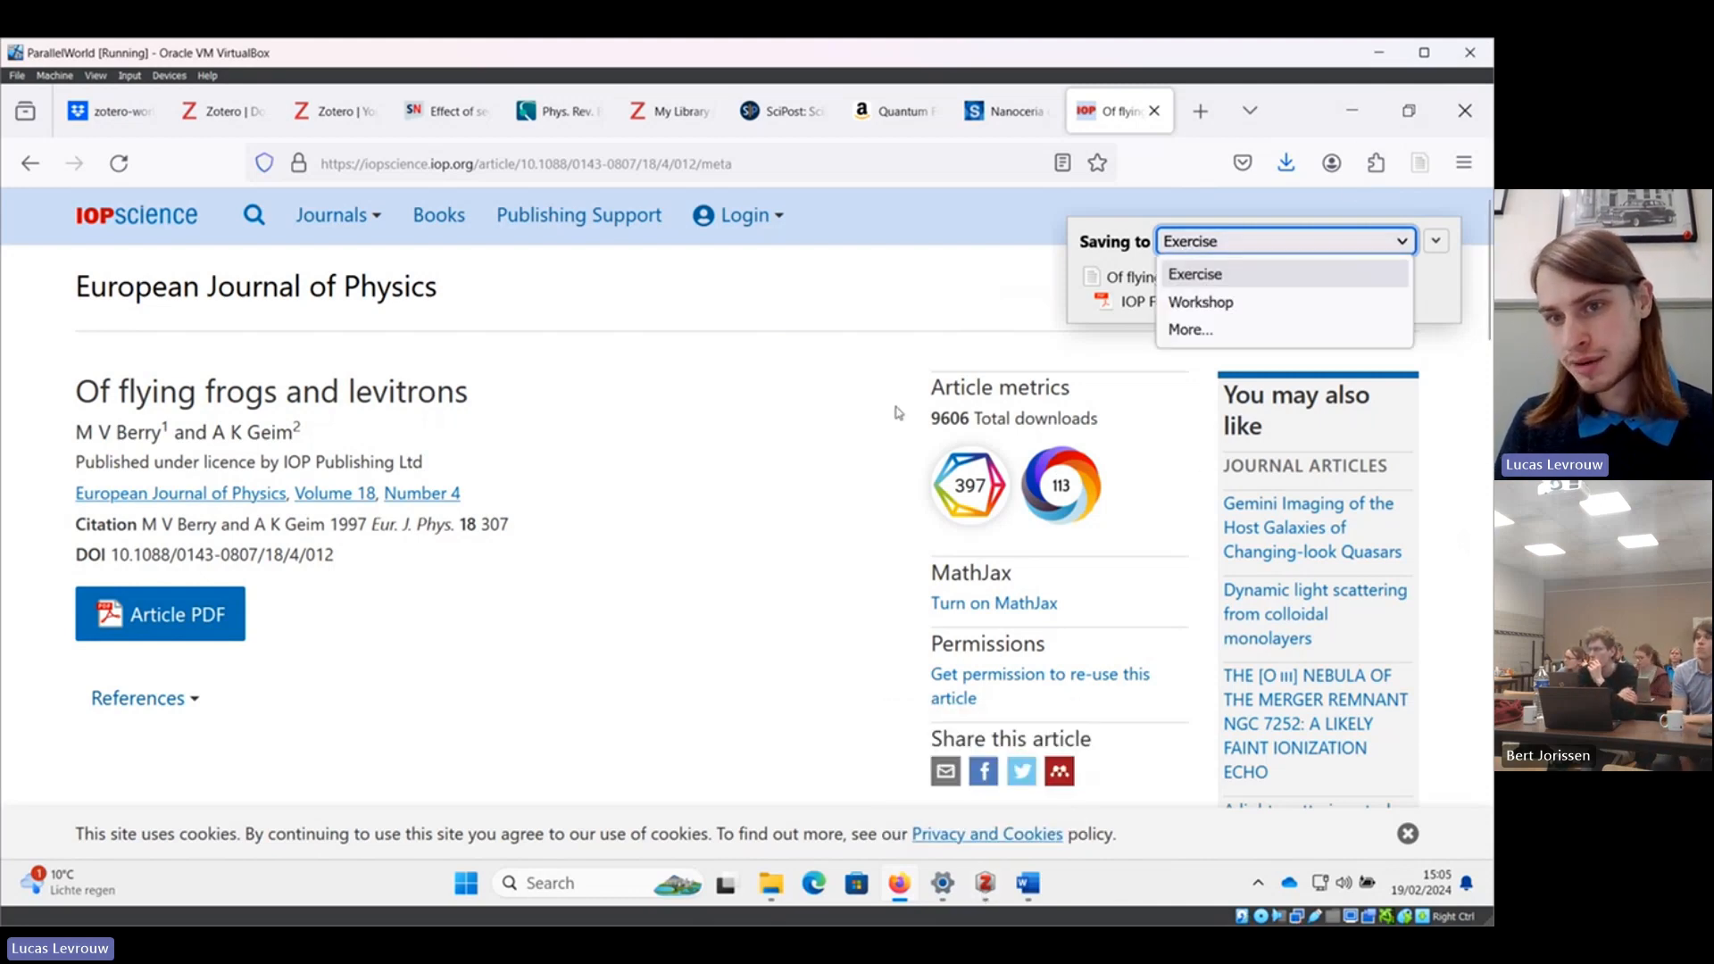
left_click(856, 467)
left_click(856, 467)
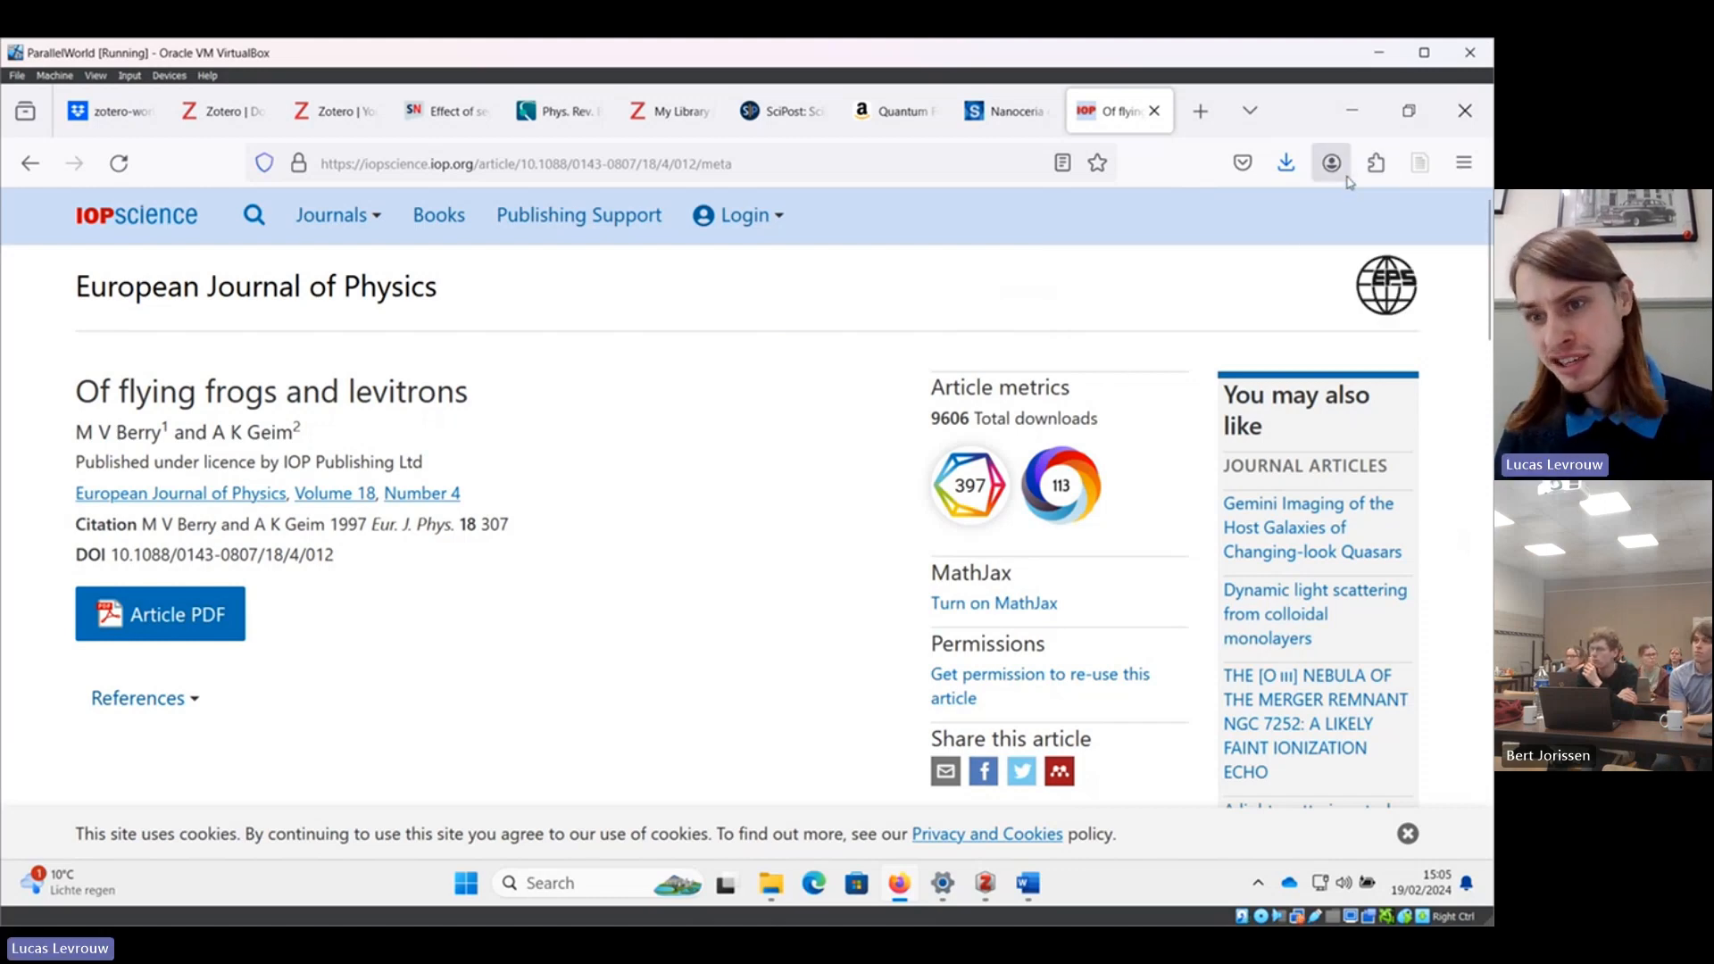
left_click(1353, 113)
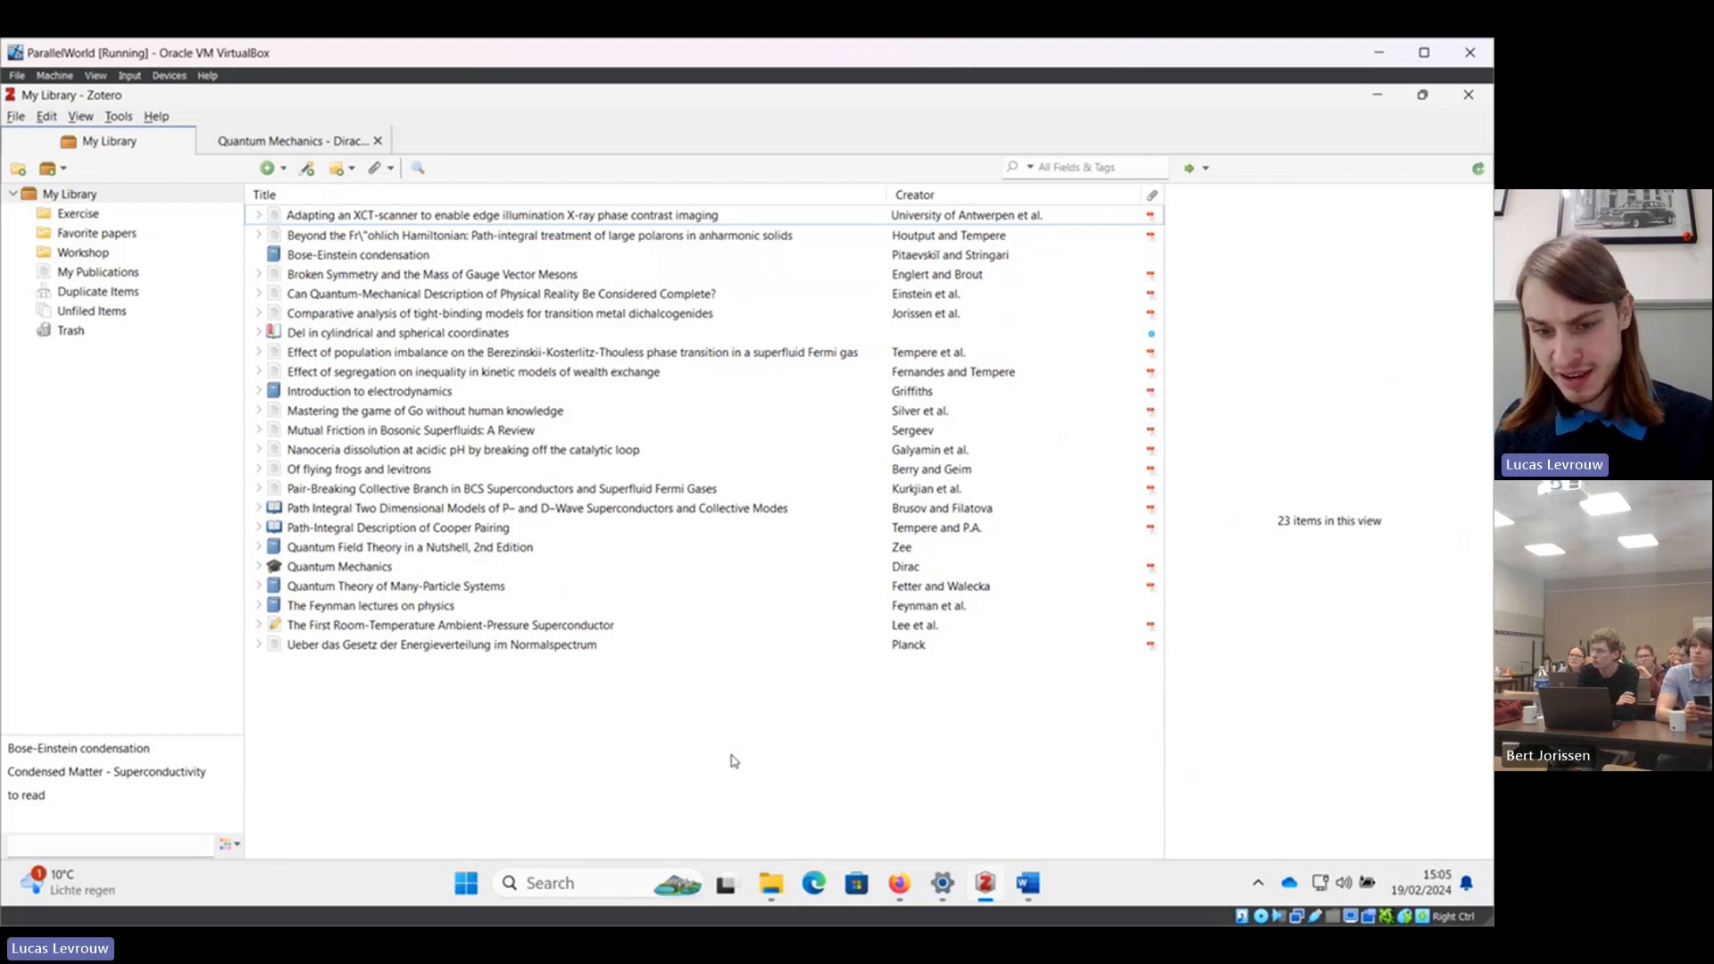
Search the web for "better bibtex" in a new Firefox tab.
mouse_move(899, 880)
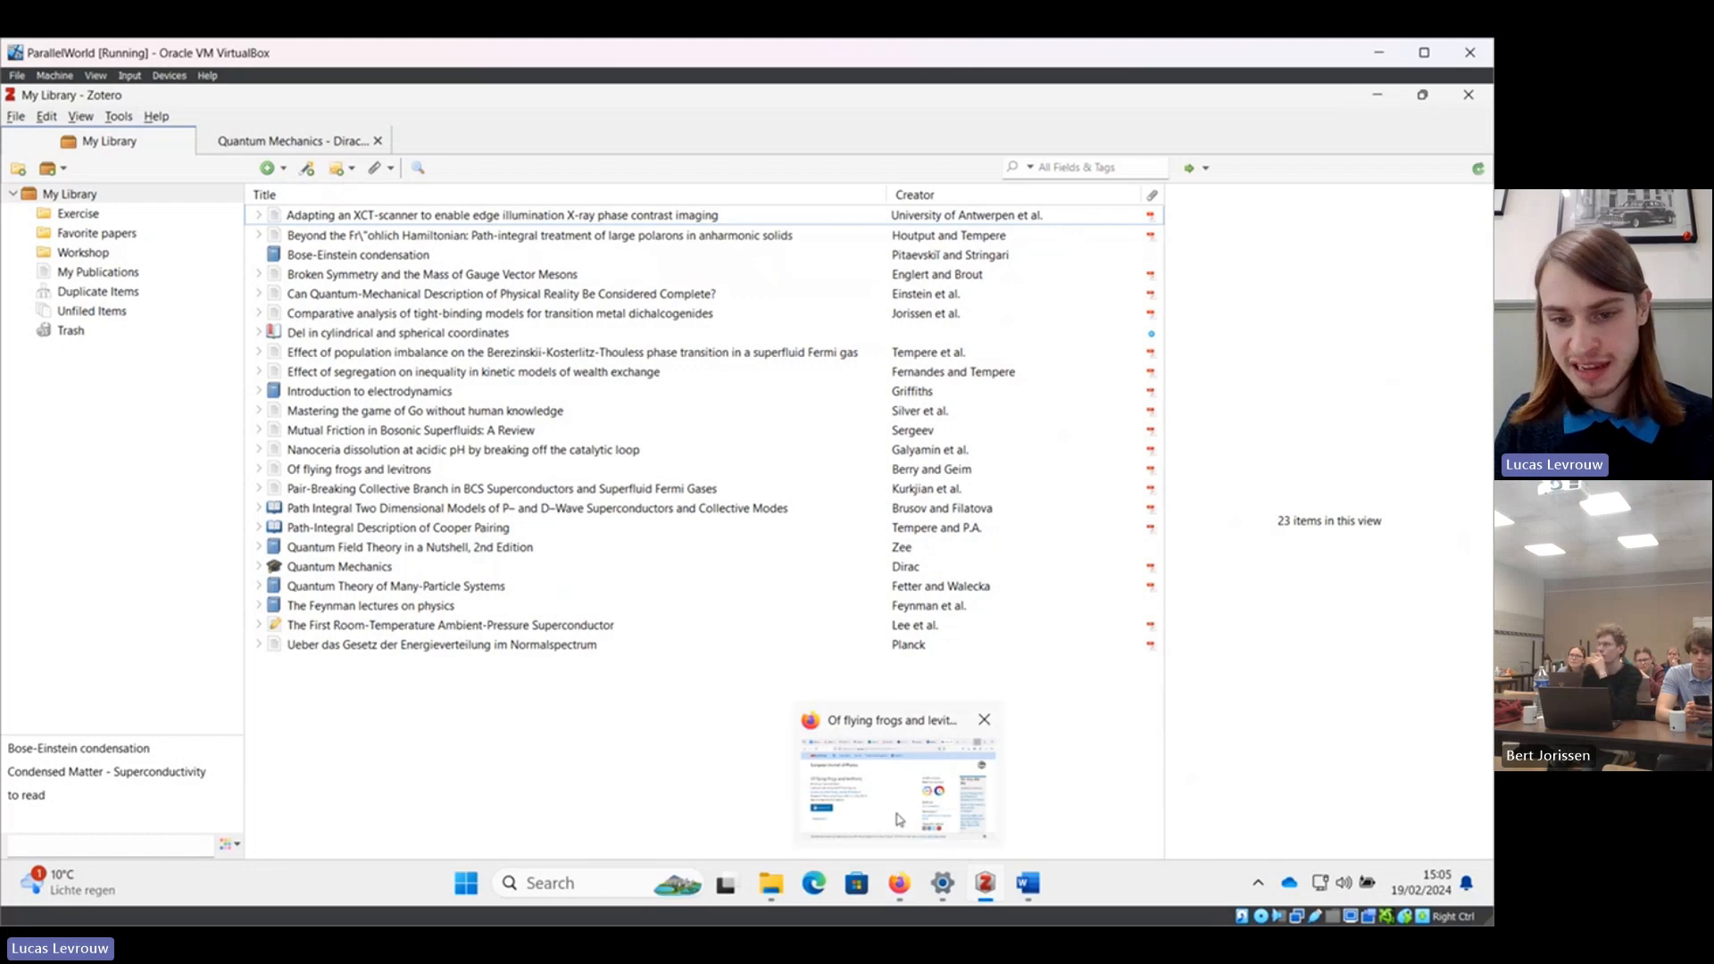
left_click(899, 819)
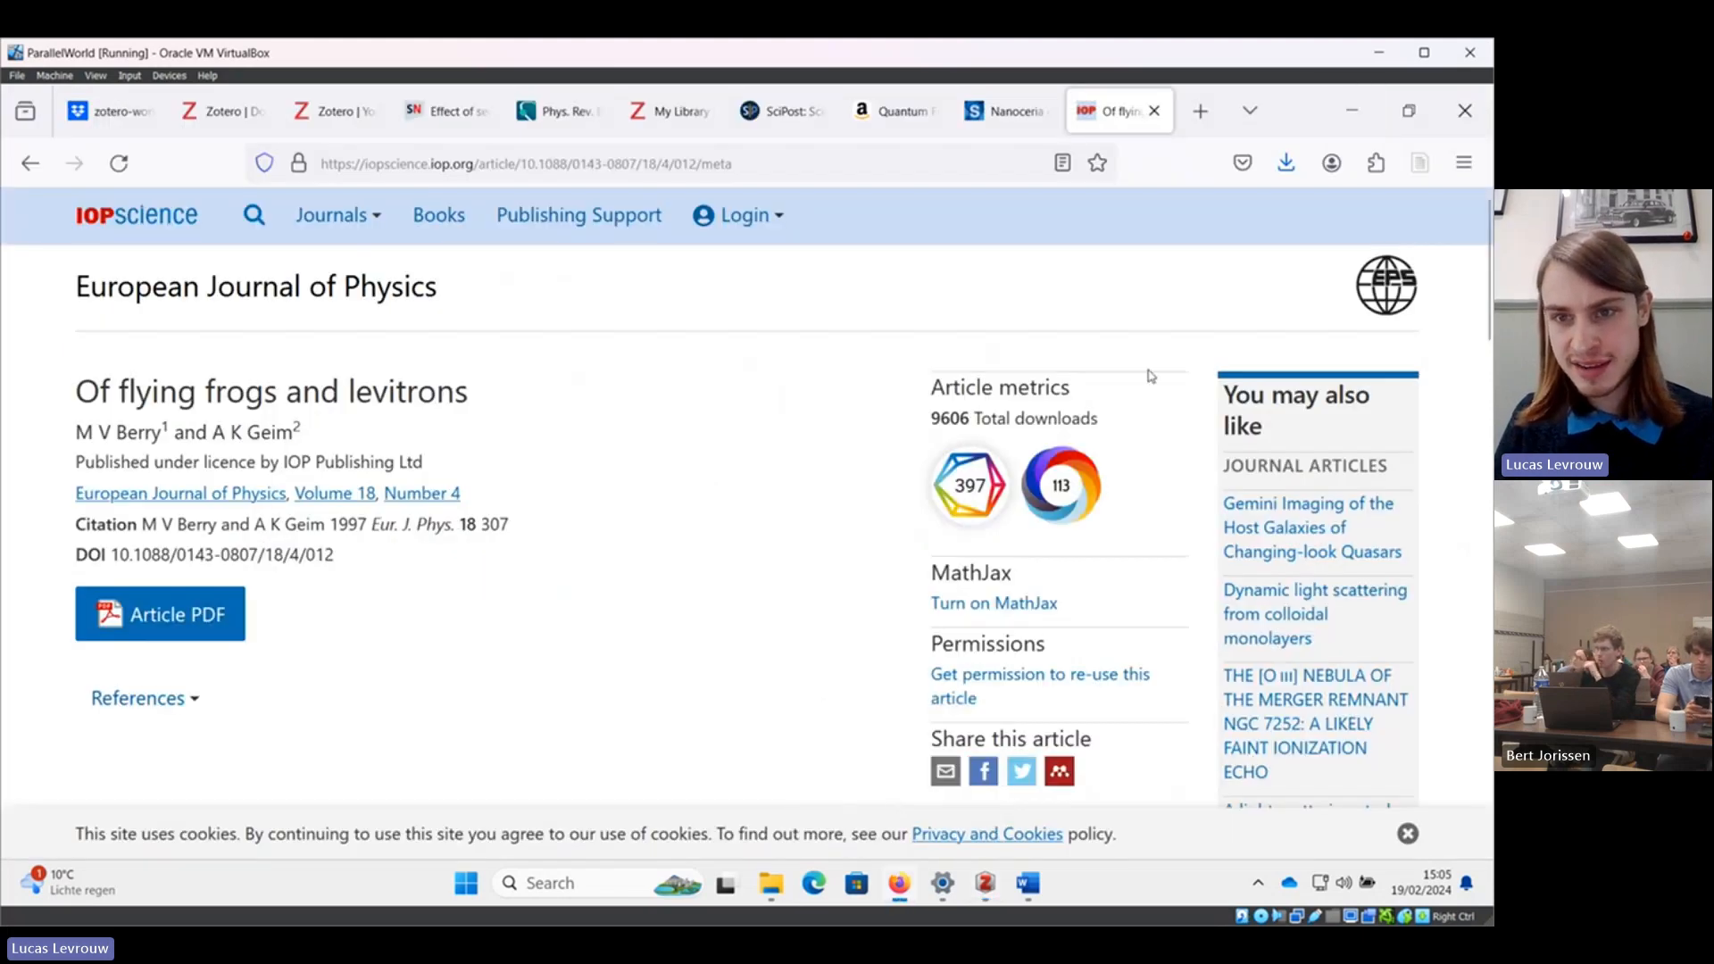
left_click(1201, 111)
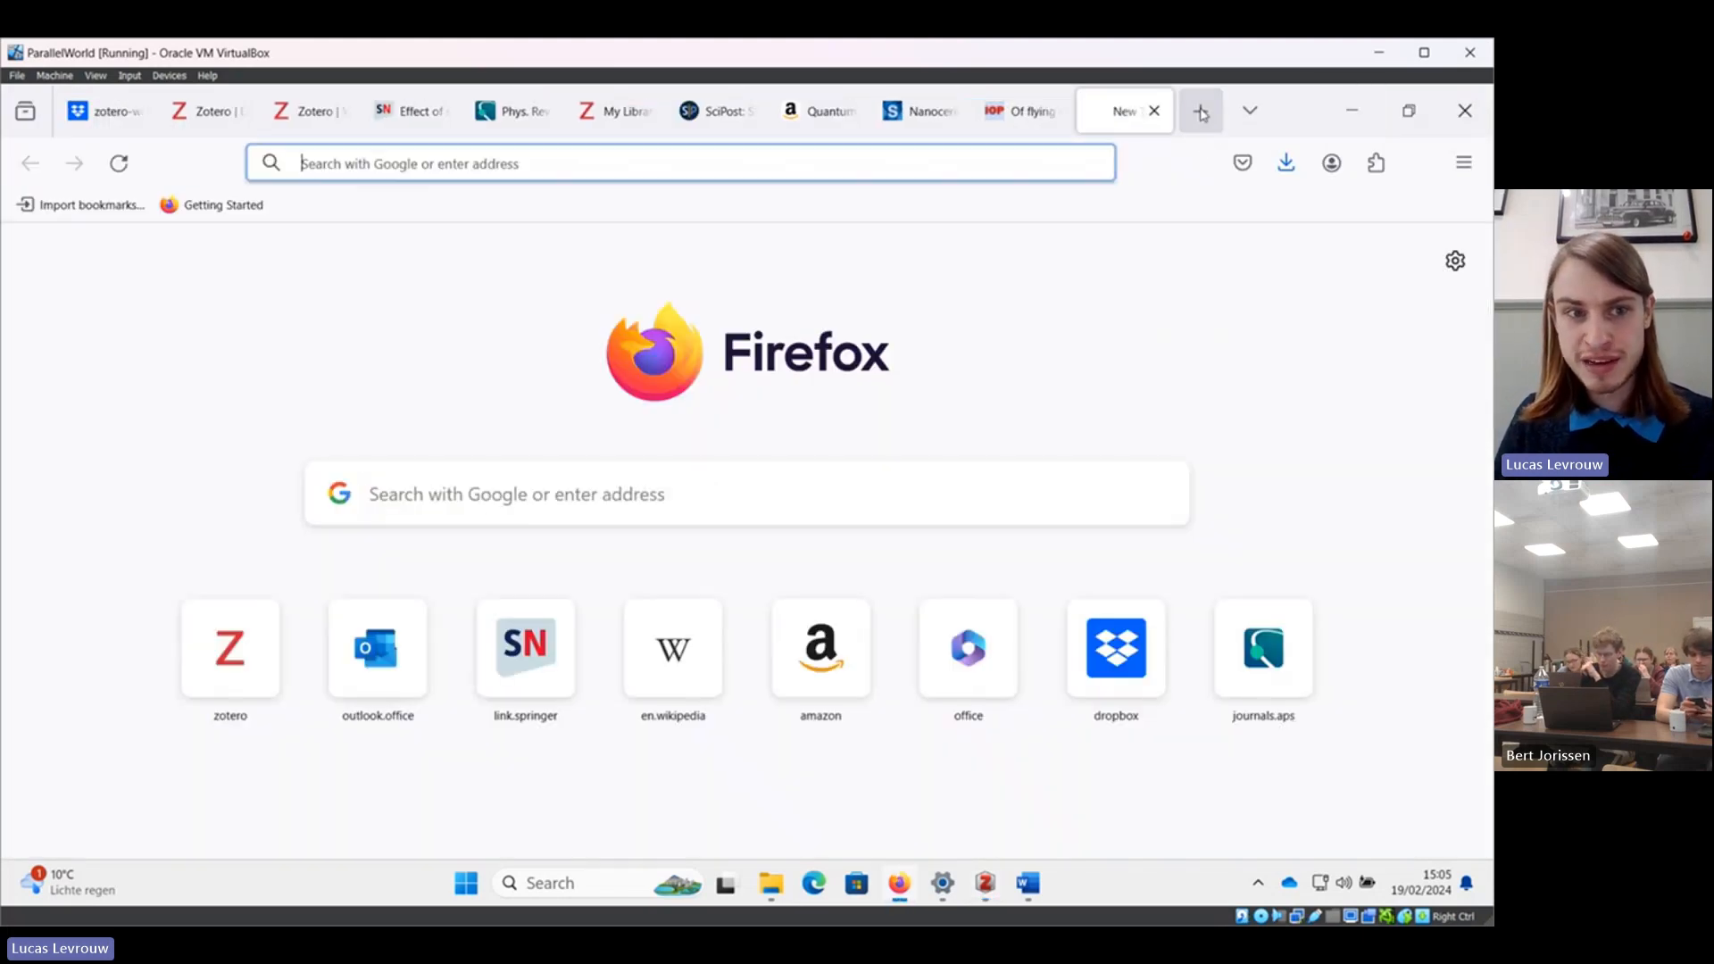
type("be")
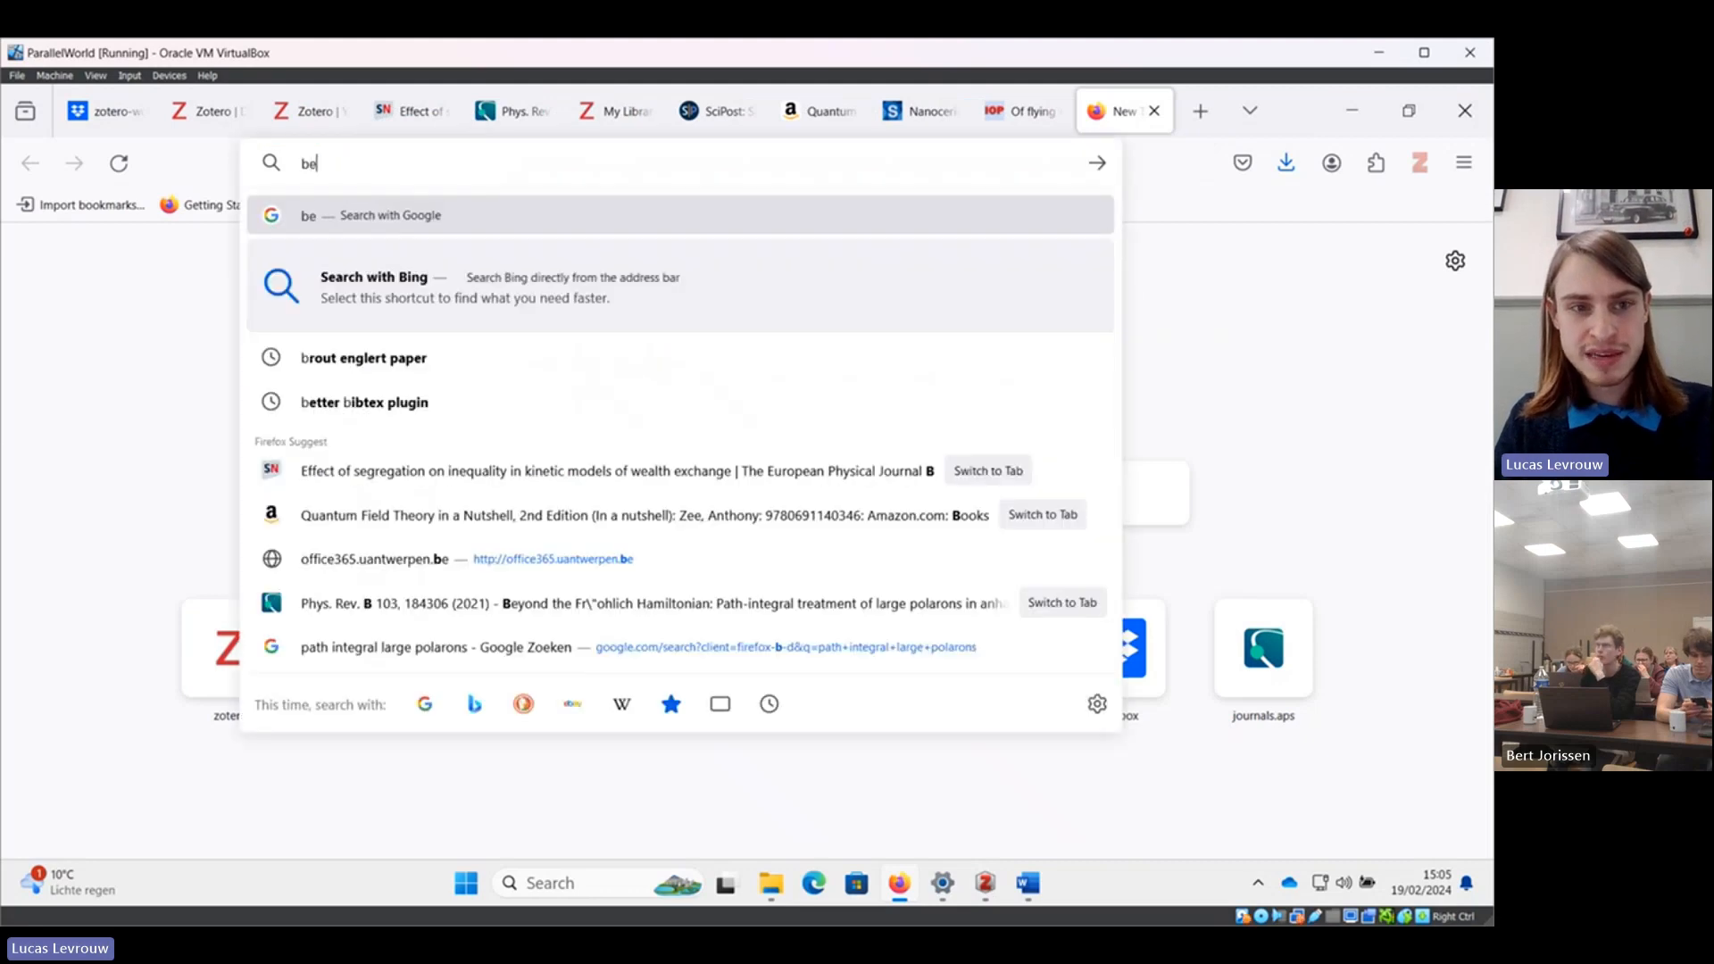
type("tter bibt")
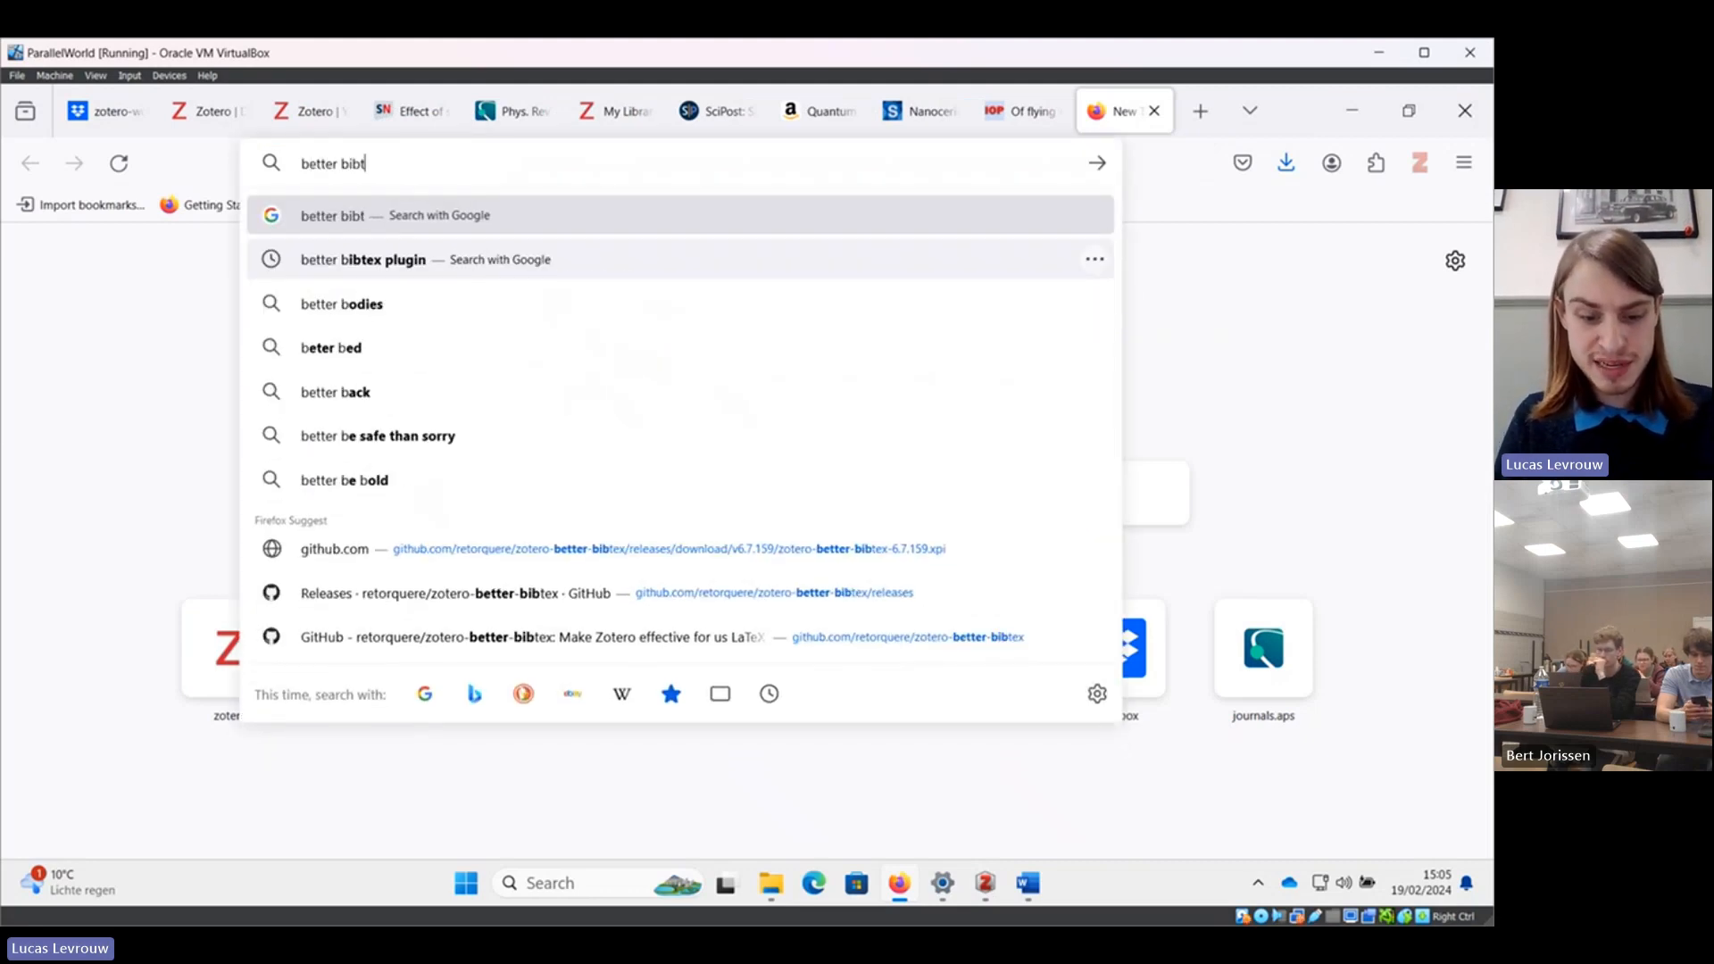
type("ex")
key("Return")
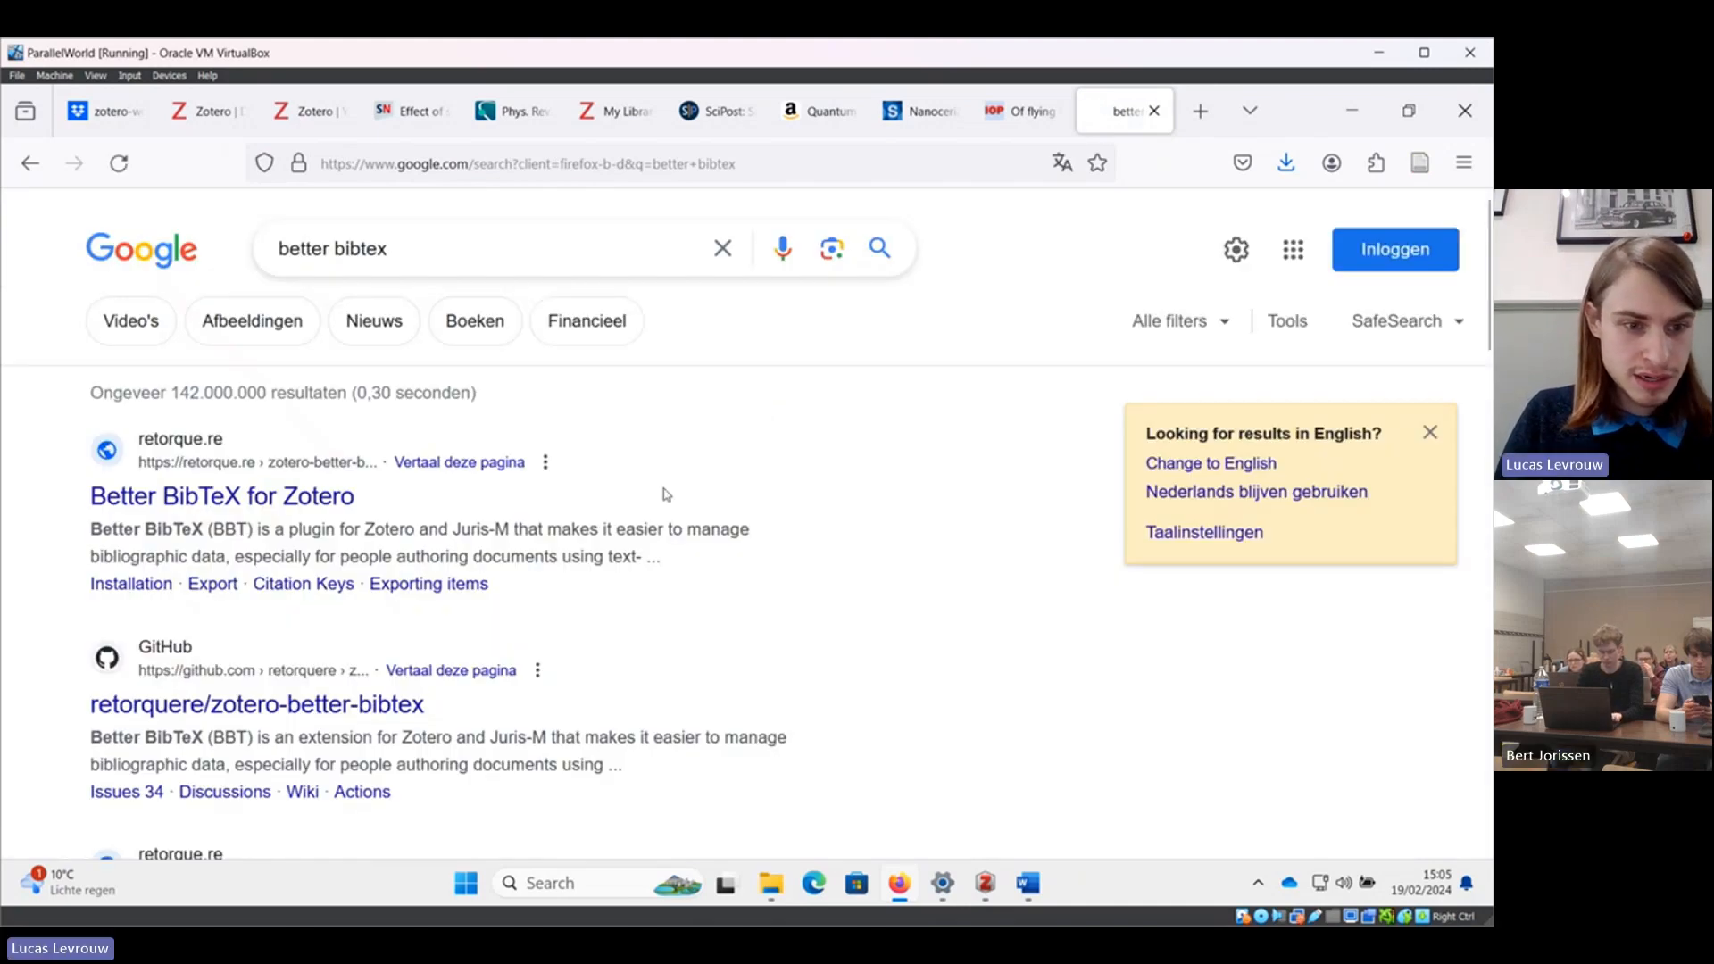
Open the latest release, v6.7.160, of retorquere/zotero-better-bibtex on GitHub and bring up the link options for zotero-better-bibtex-6.7.160.xpi.
scroll(663, 494, "down", 3)
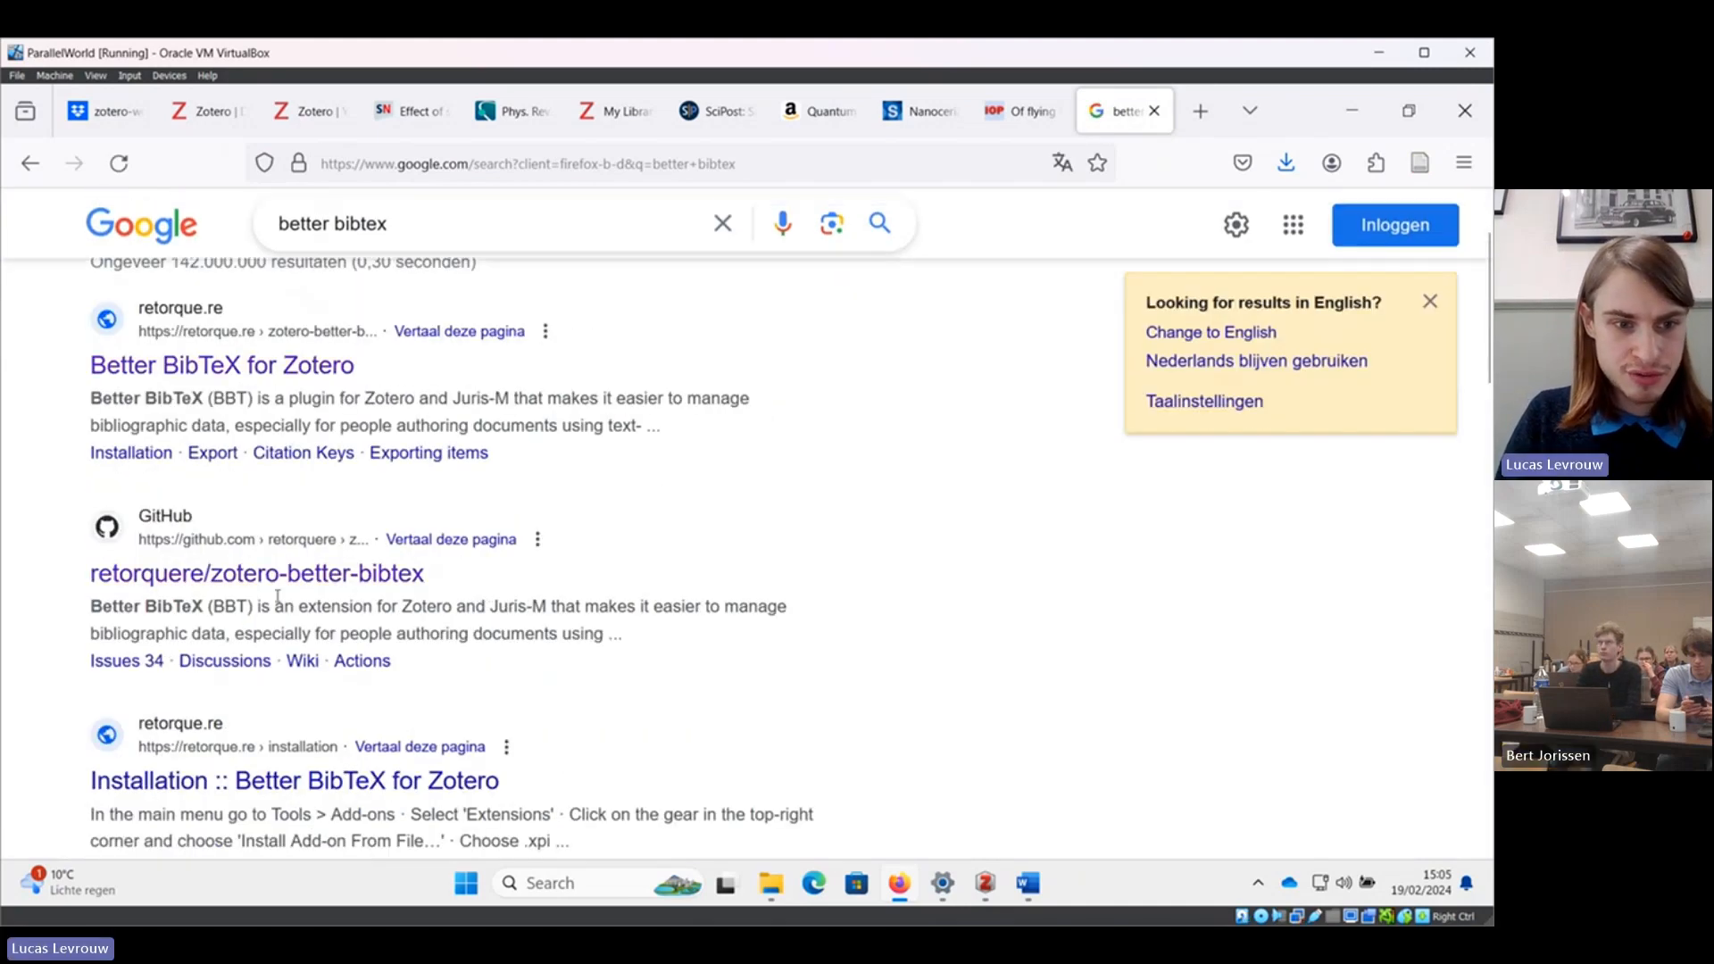
left_click(270, 577)
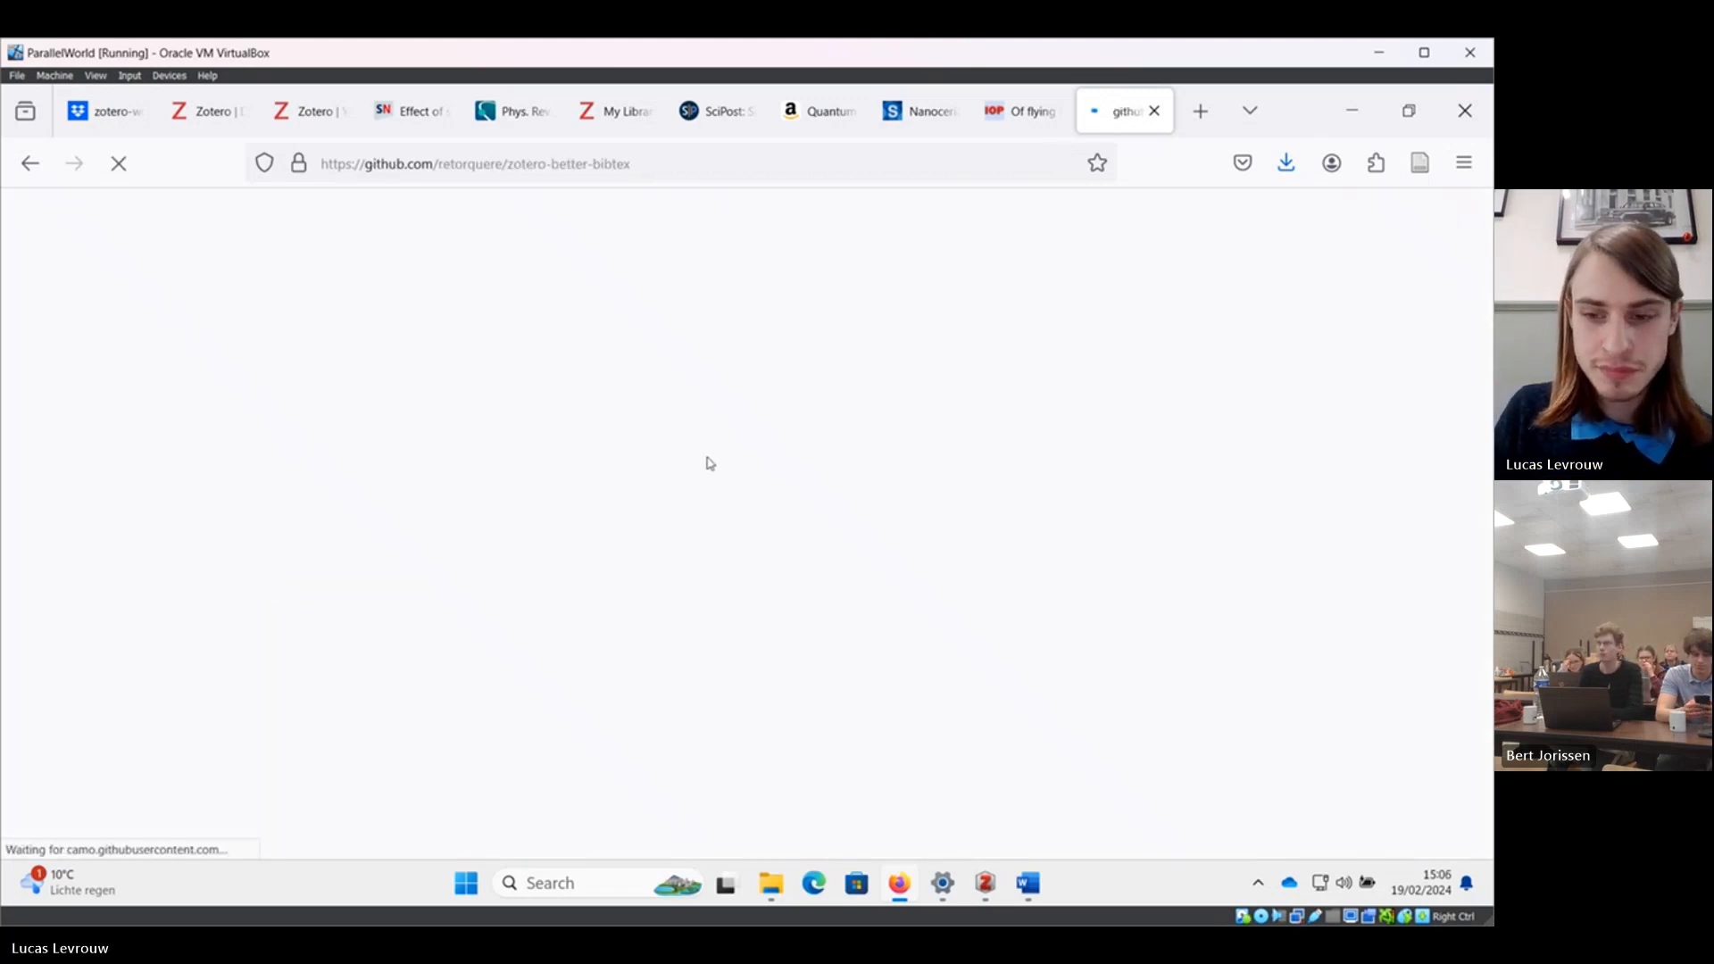
scroll(1160, 475, "down", 7)
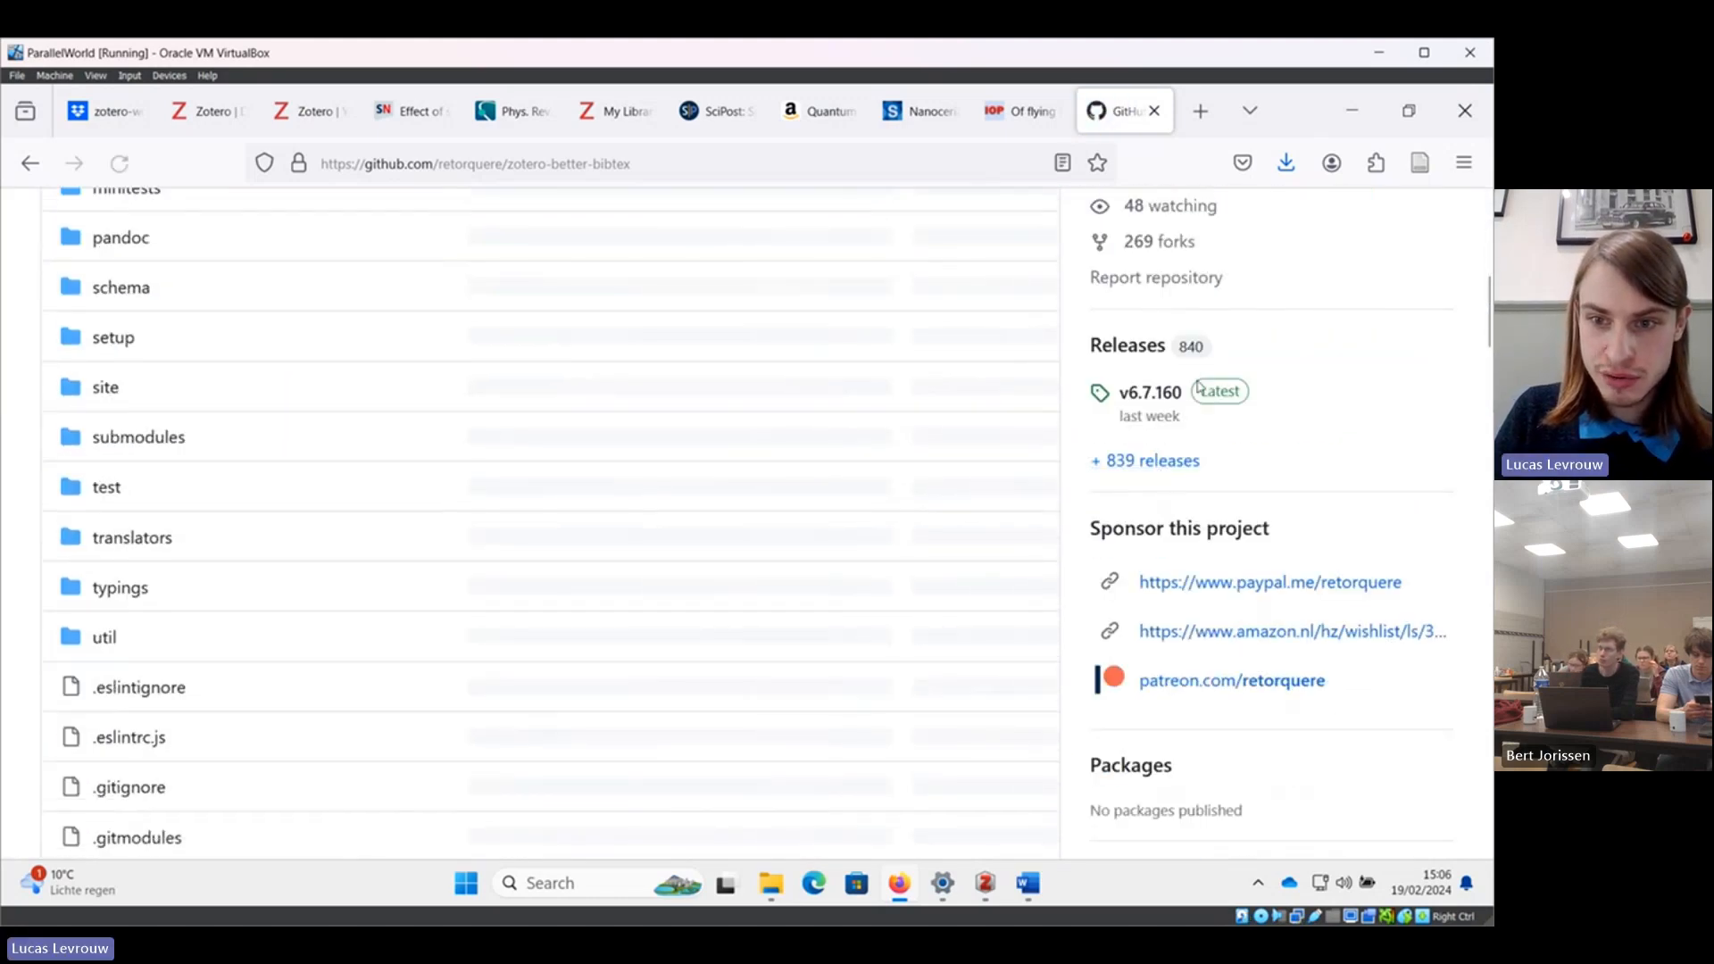
left_click(1220, 399)
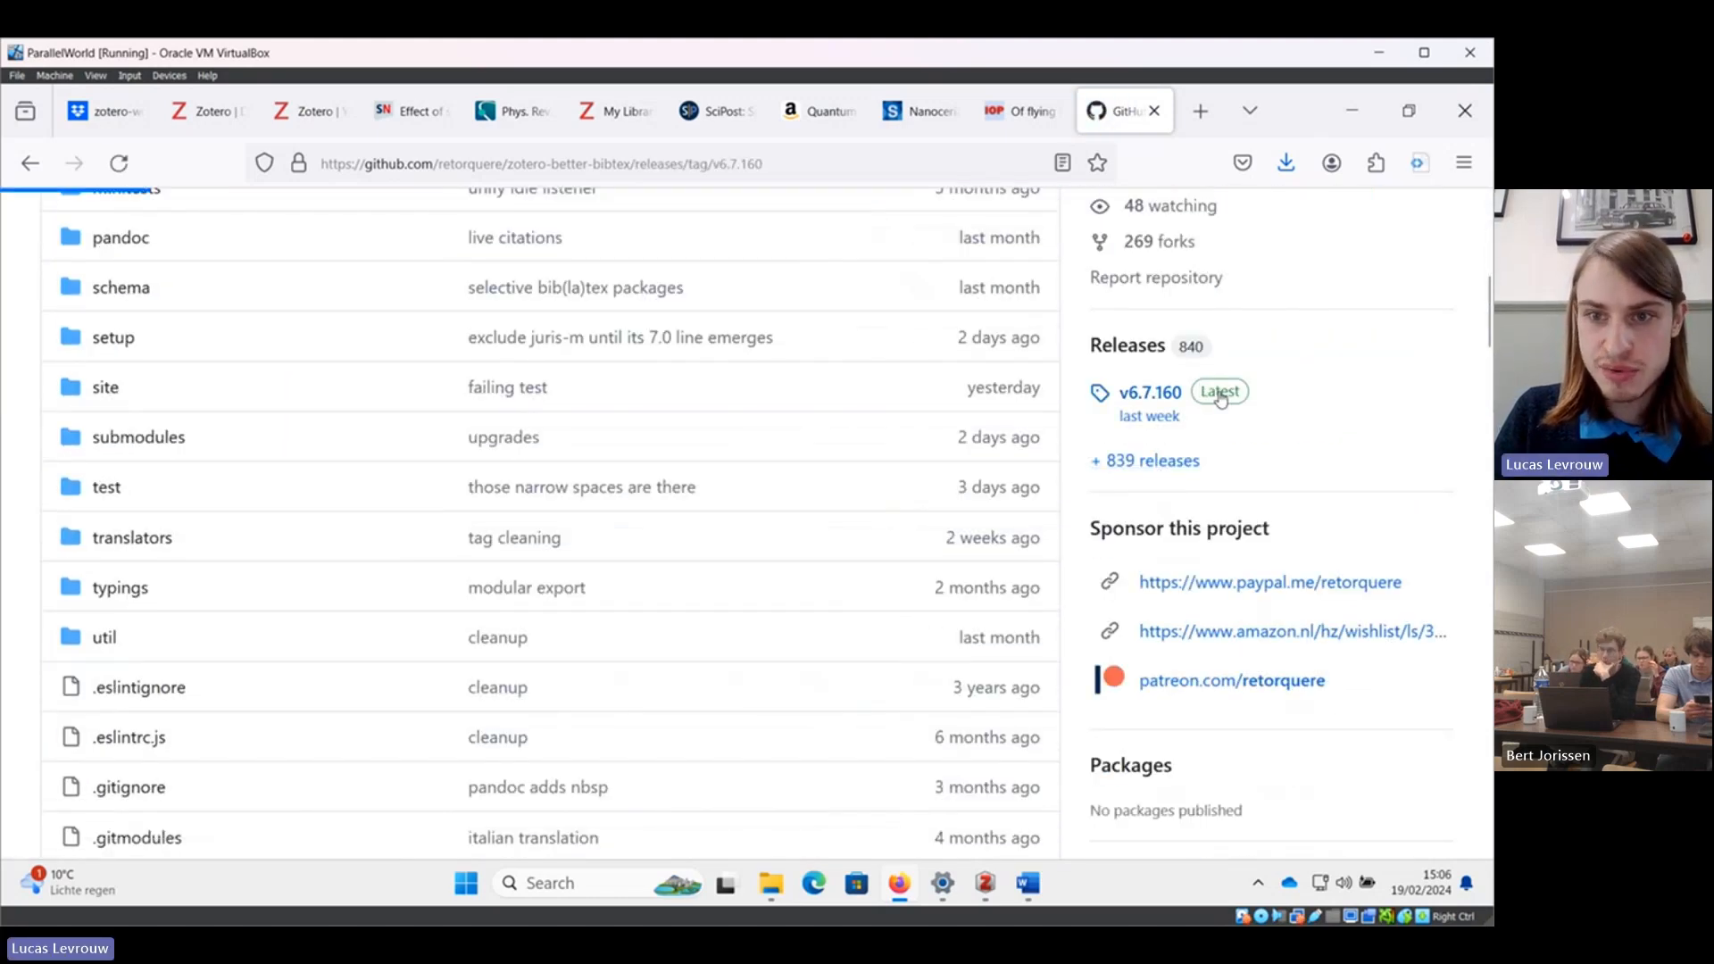
scroll(972, 576, "down", 4)
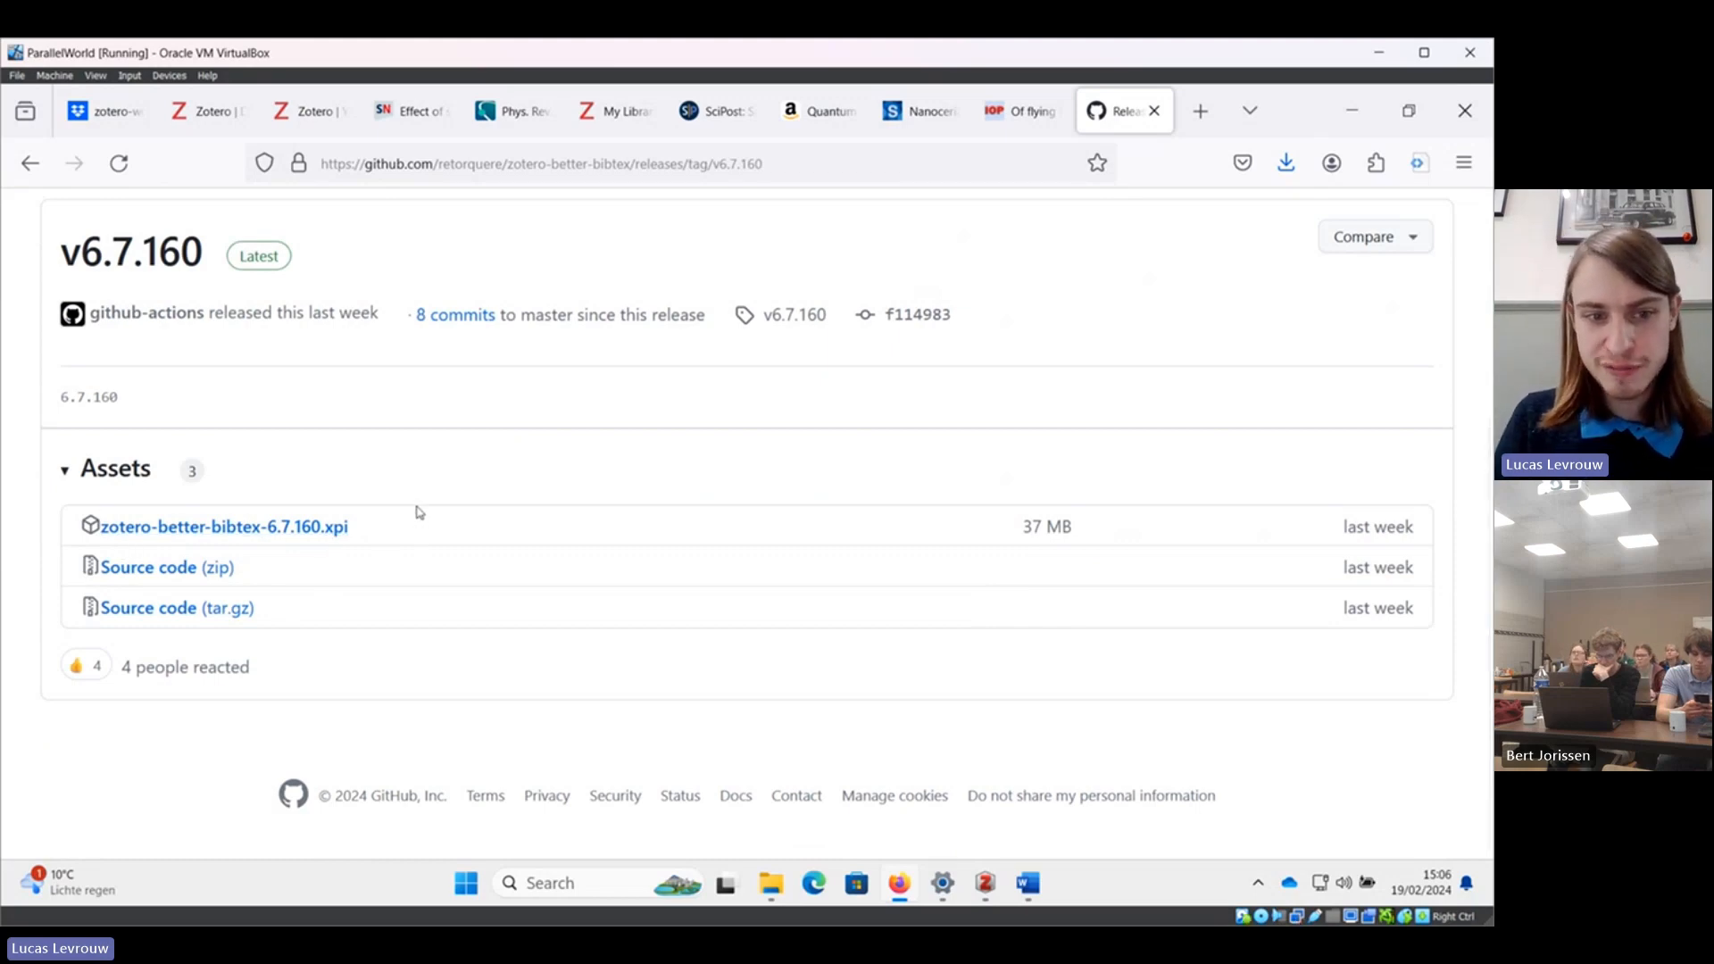
right_click(325, 536)
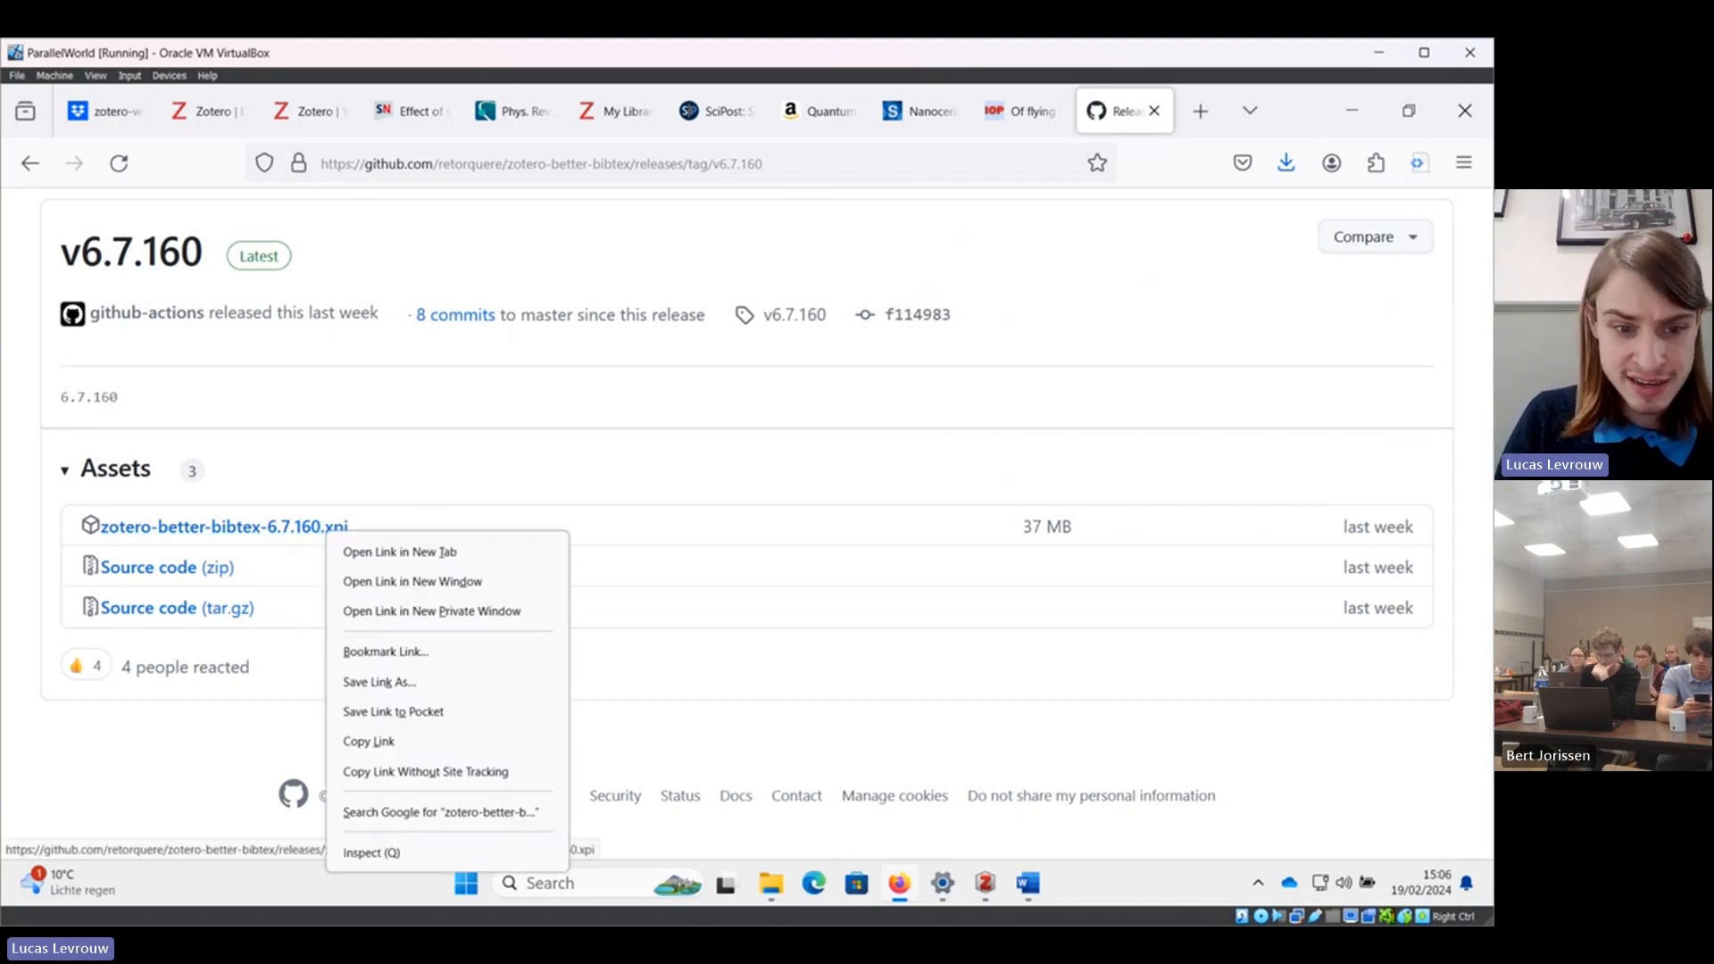
Start saving the linked release file zotero-better-bibtex-6.7.160.xpi and cancel the save.
left_click(373, 683)
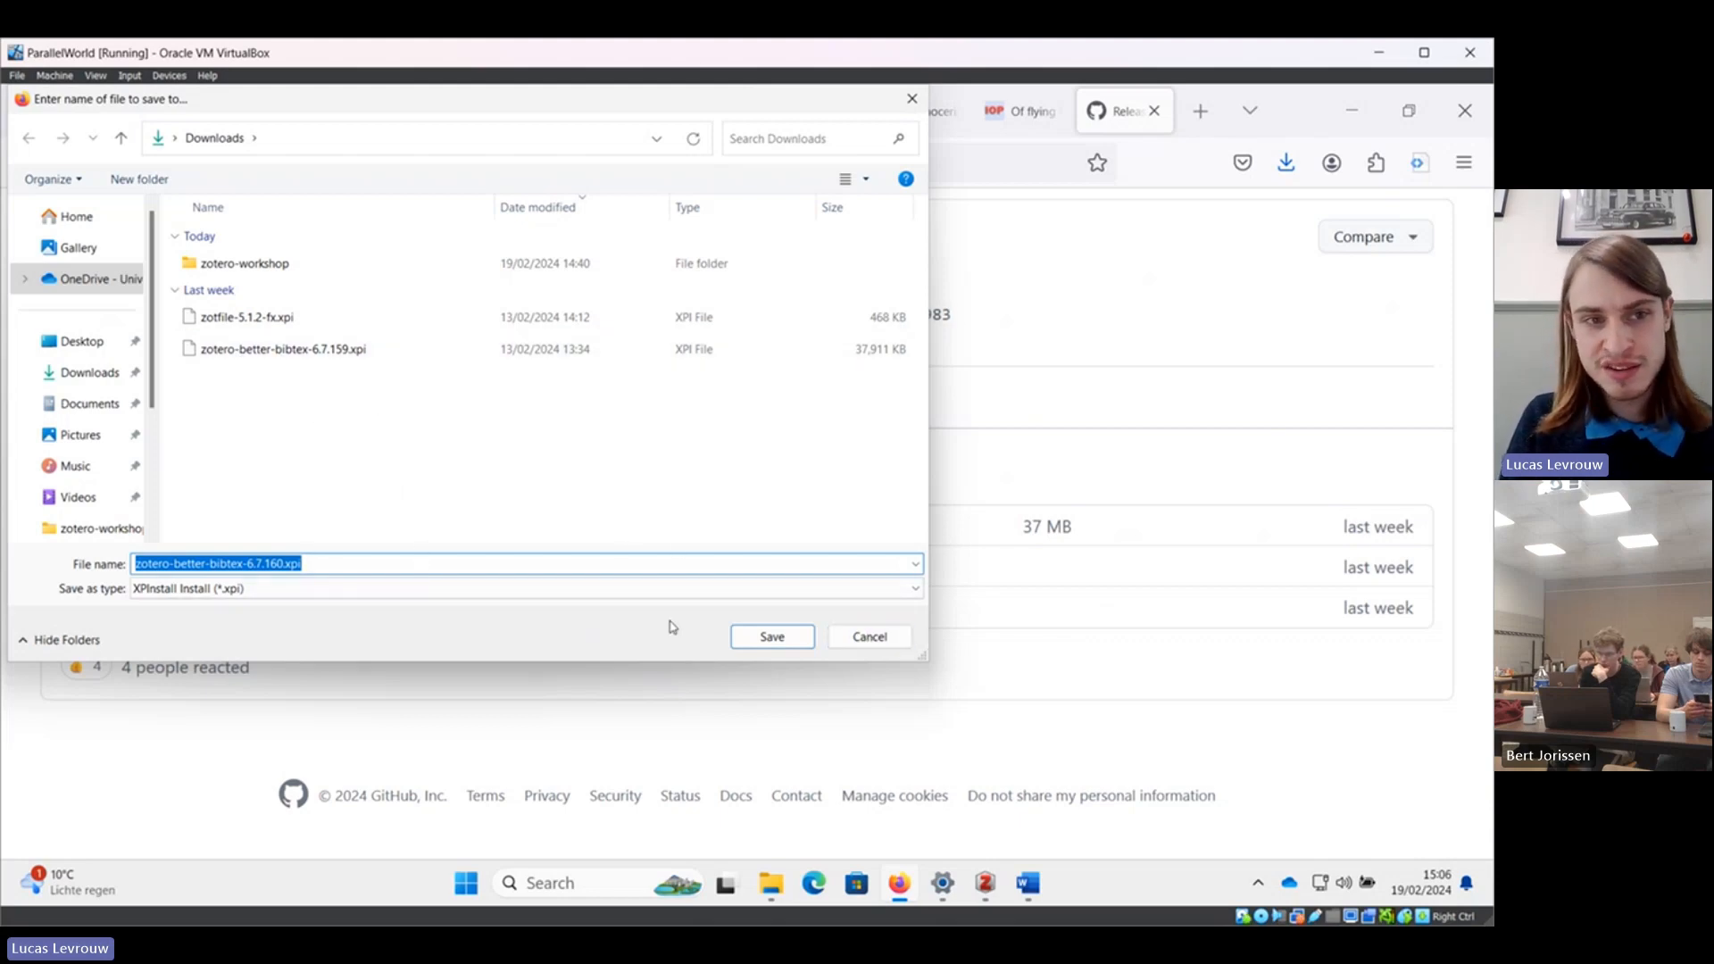
left_click(872, 636)
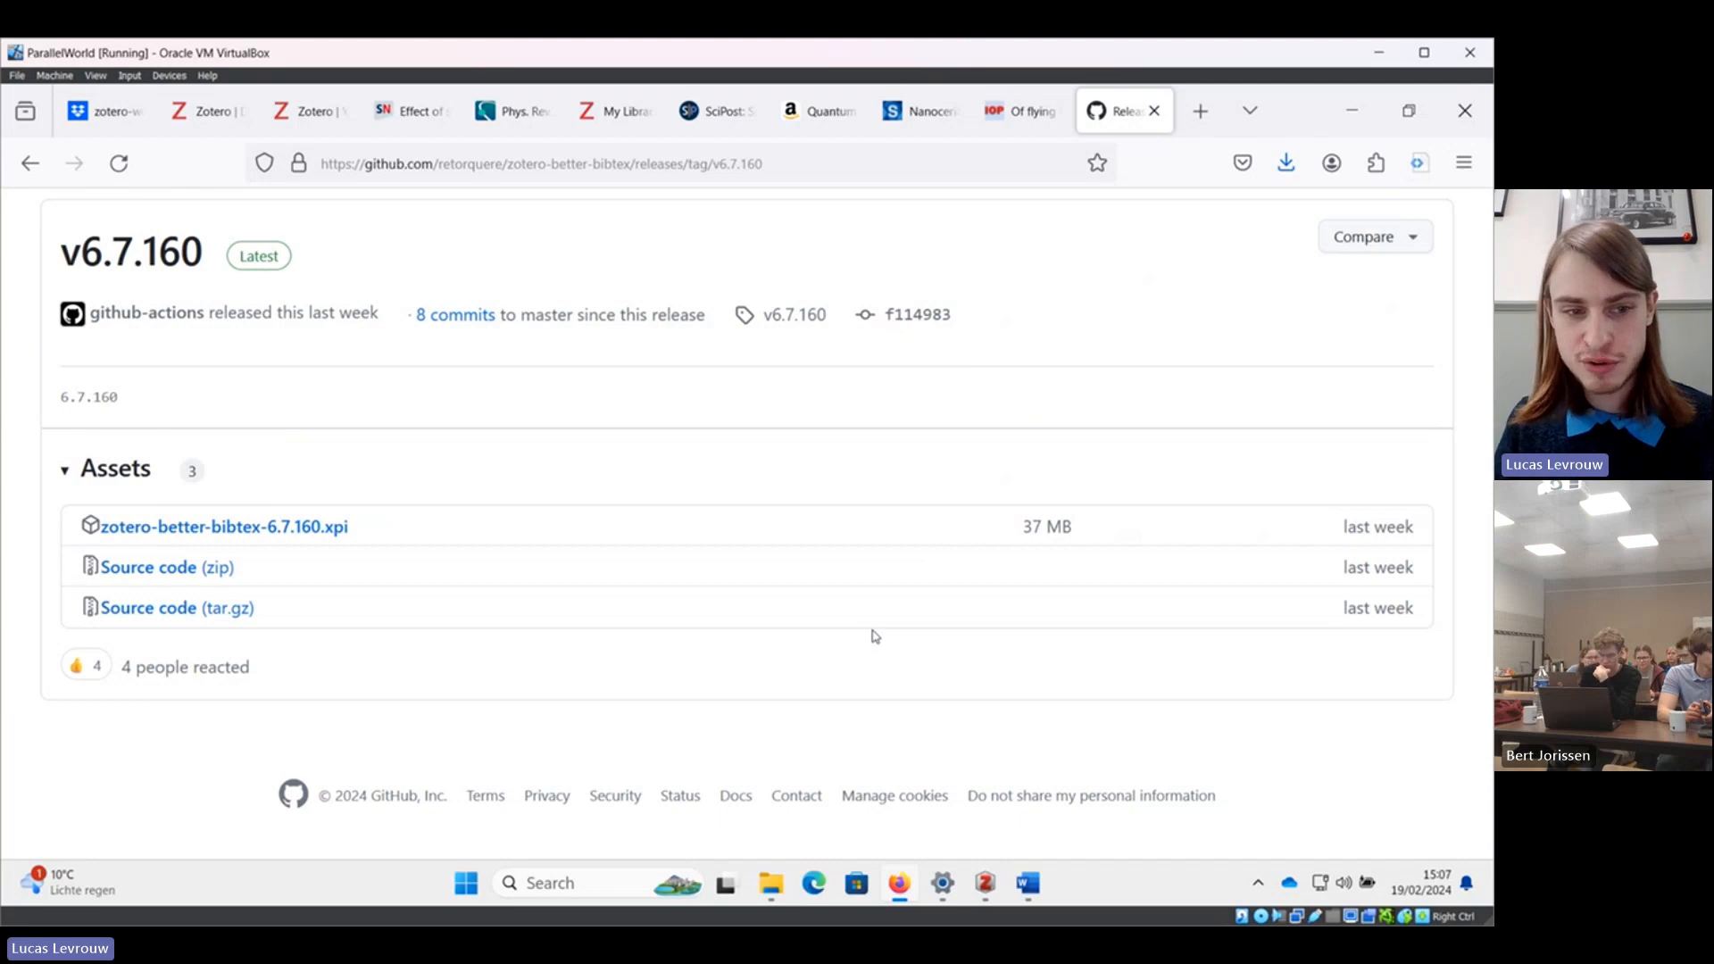
Search the web for zotfile in a new browser tab and open the ZotFile website.
left_click(1203, 117)
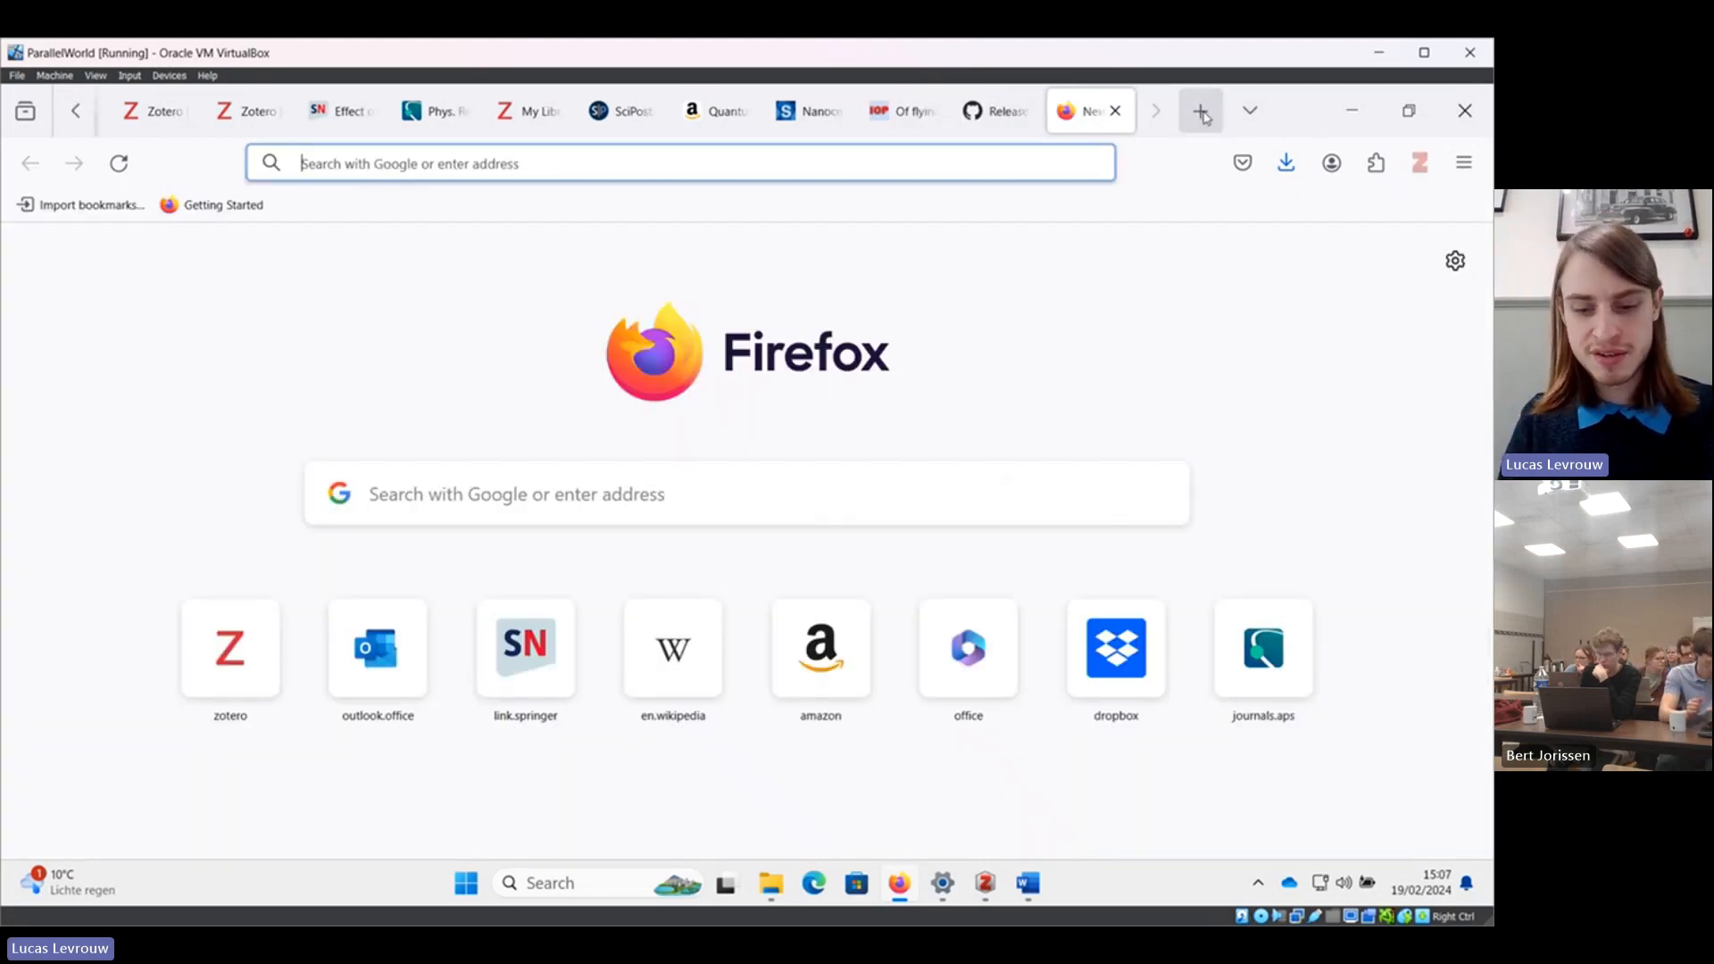
type("zotfi")
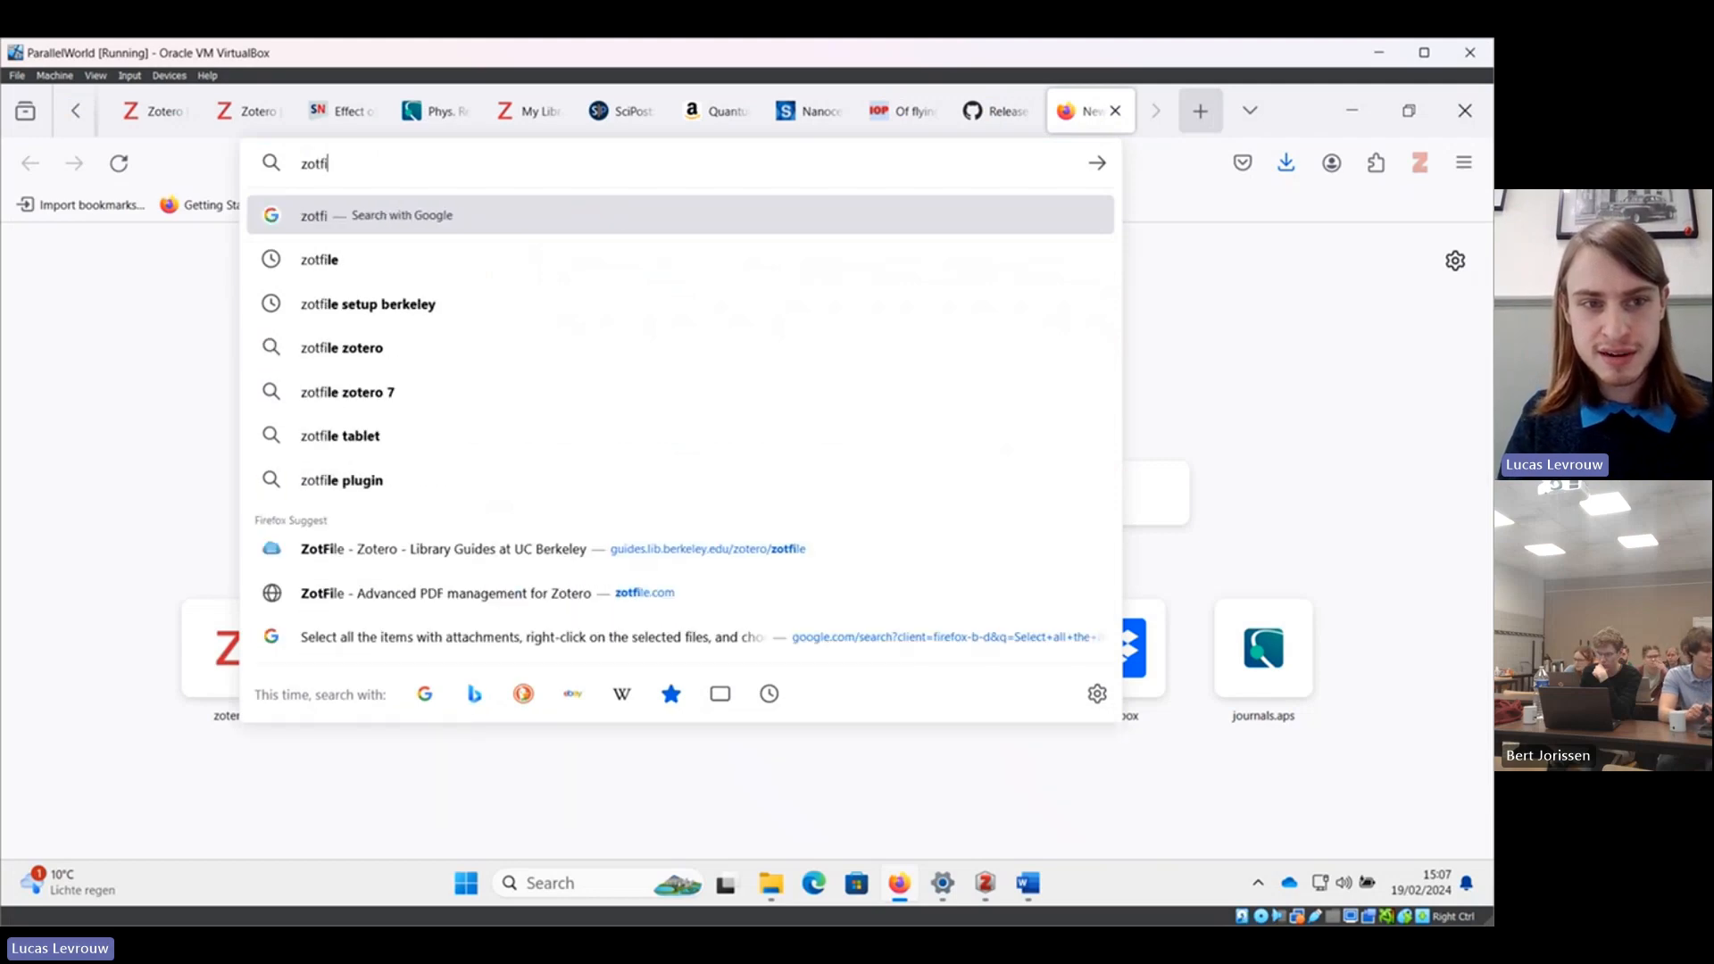
type("le")
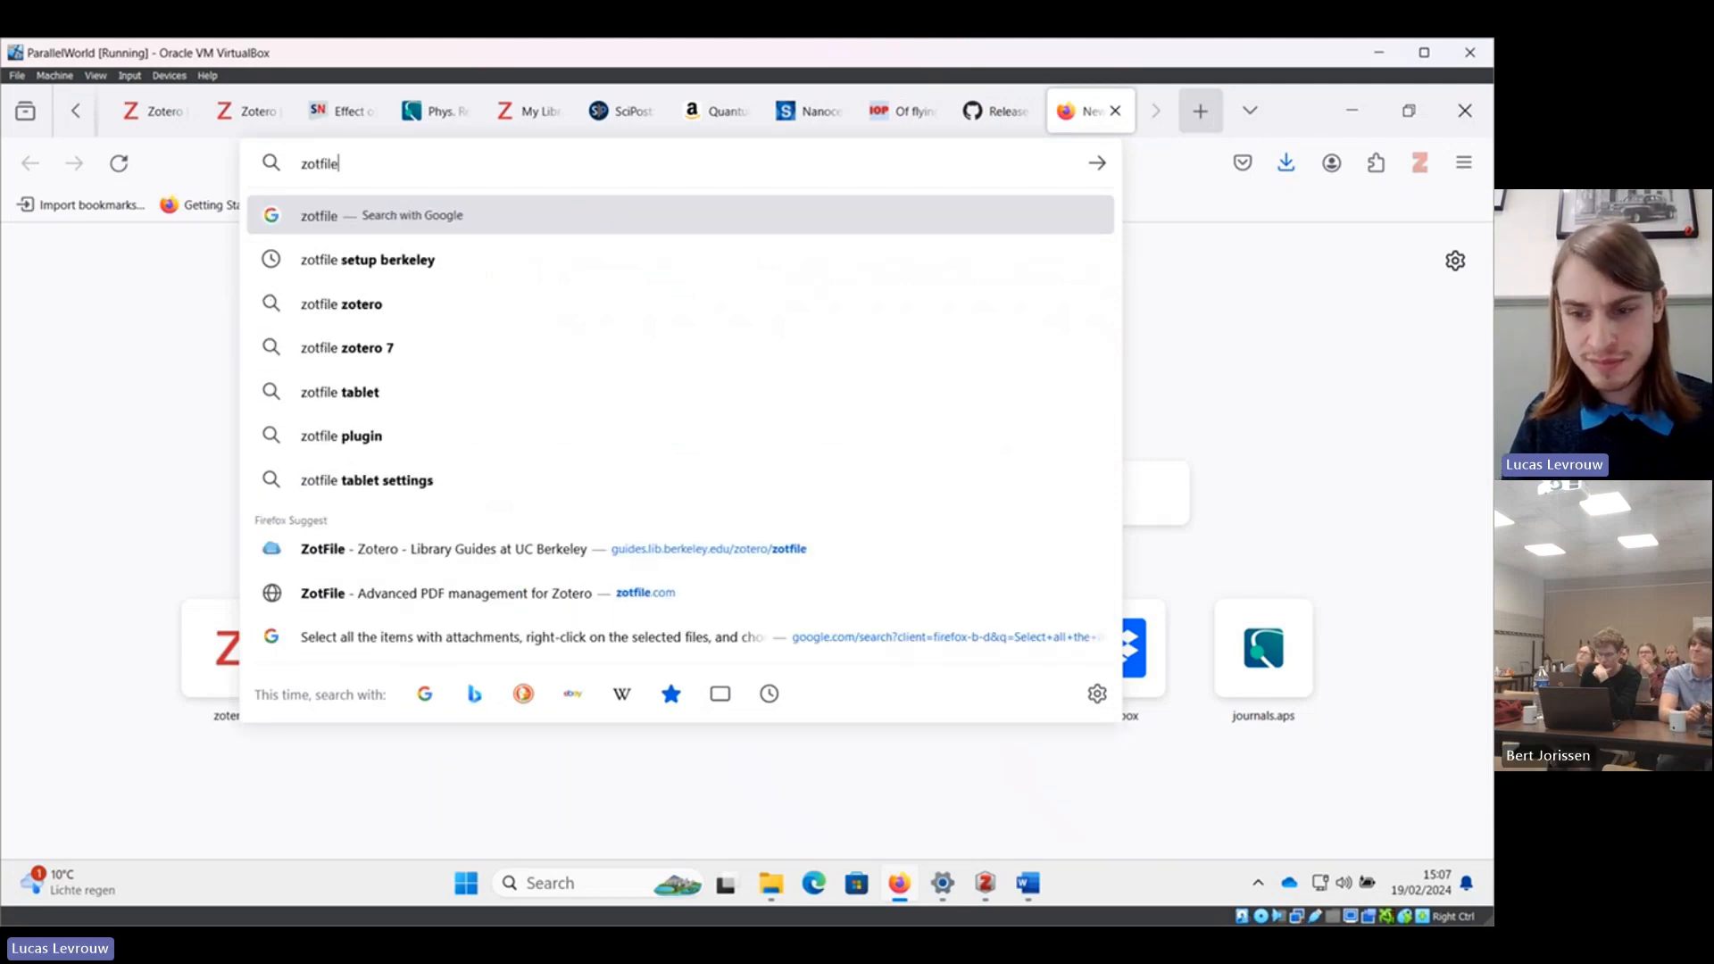
key("Return")
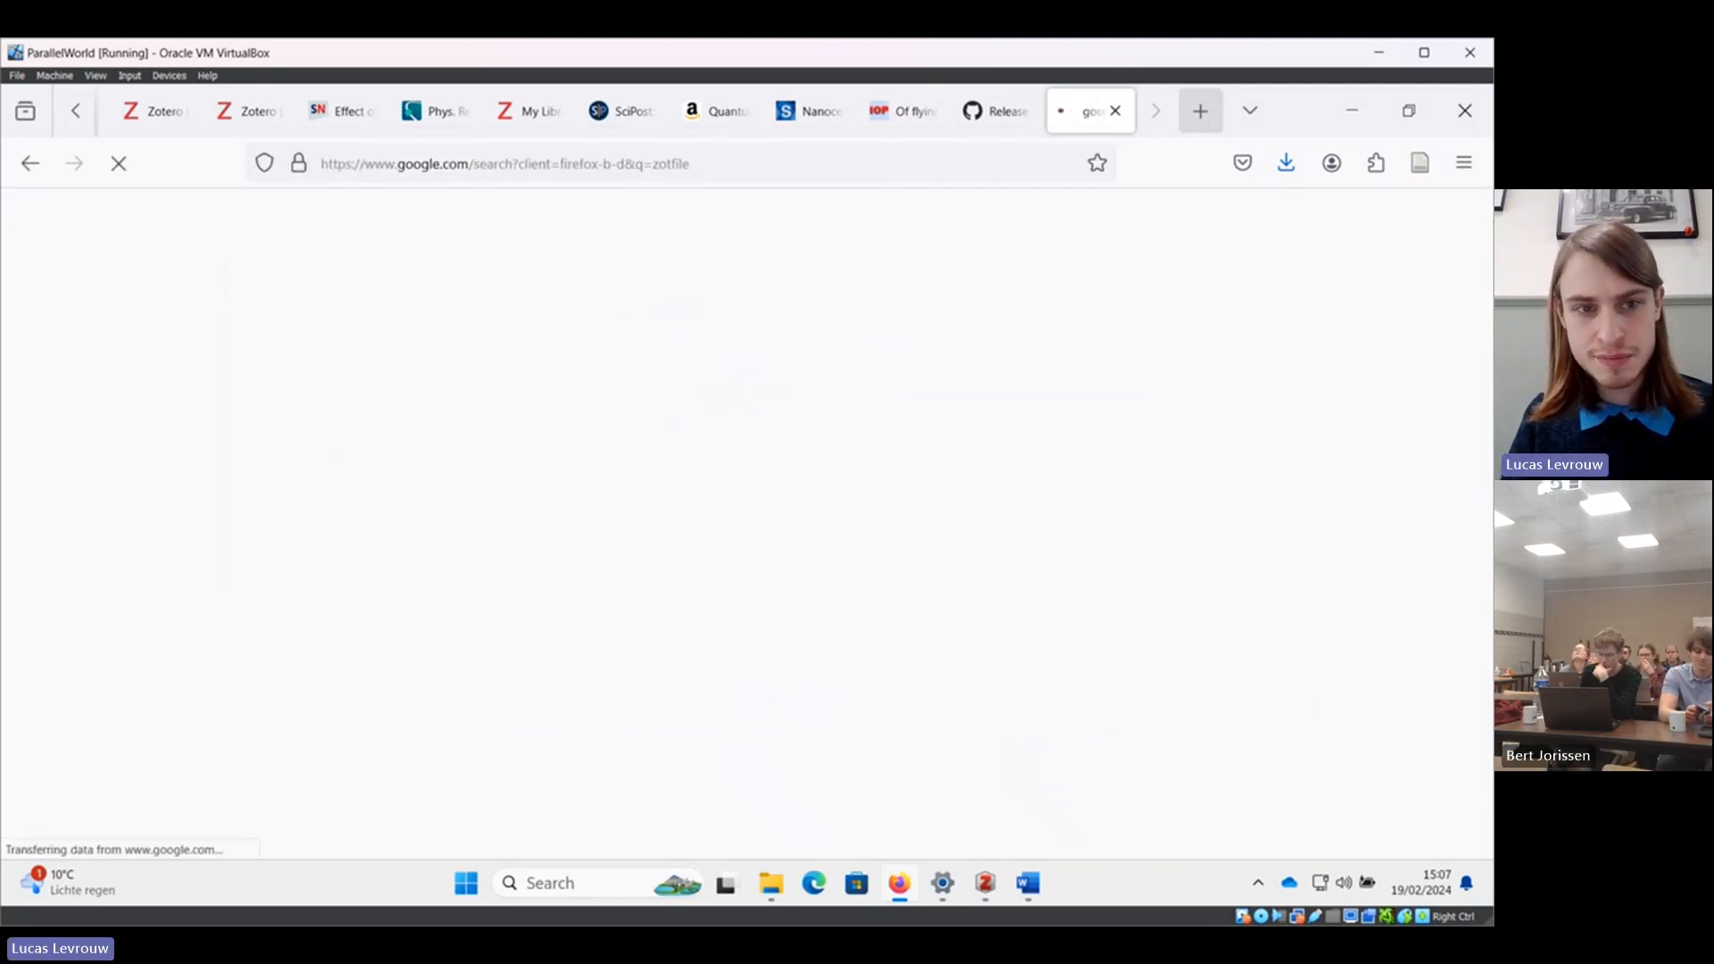
scroll(784, 432, "down", 2)
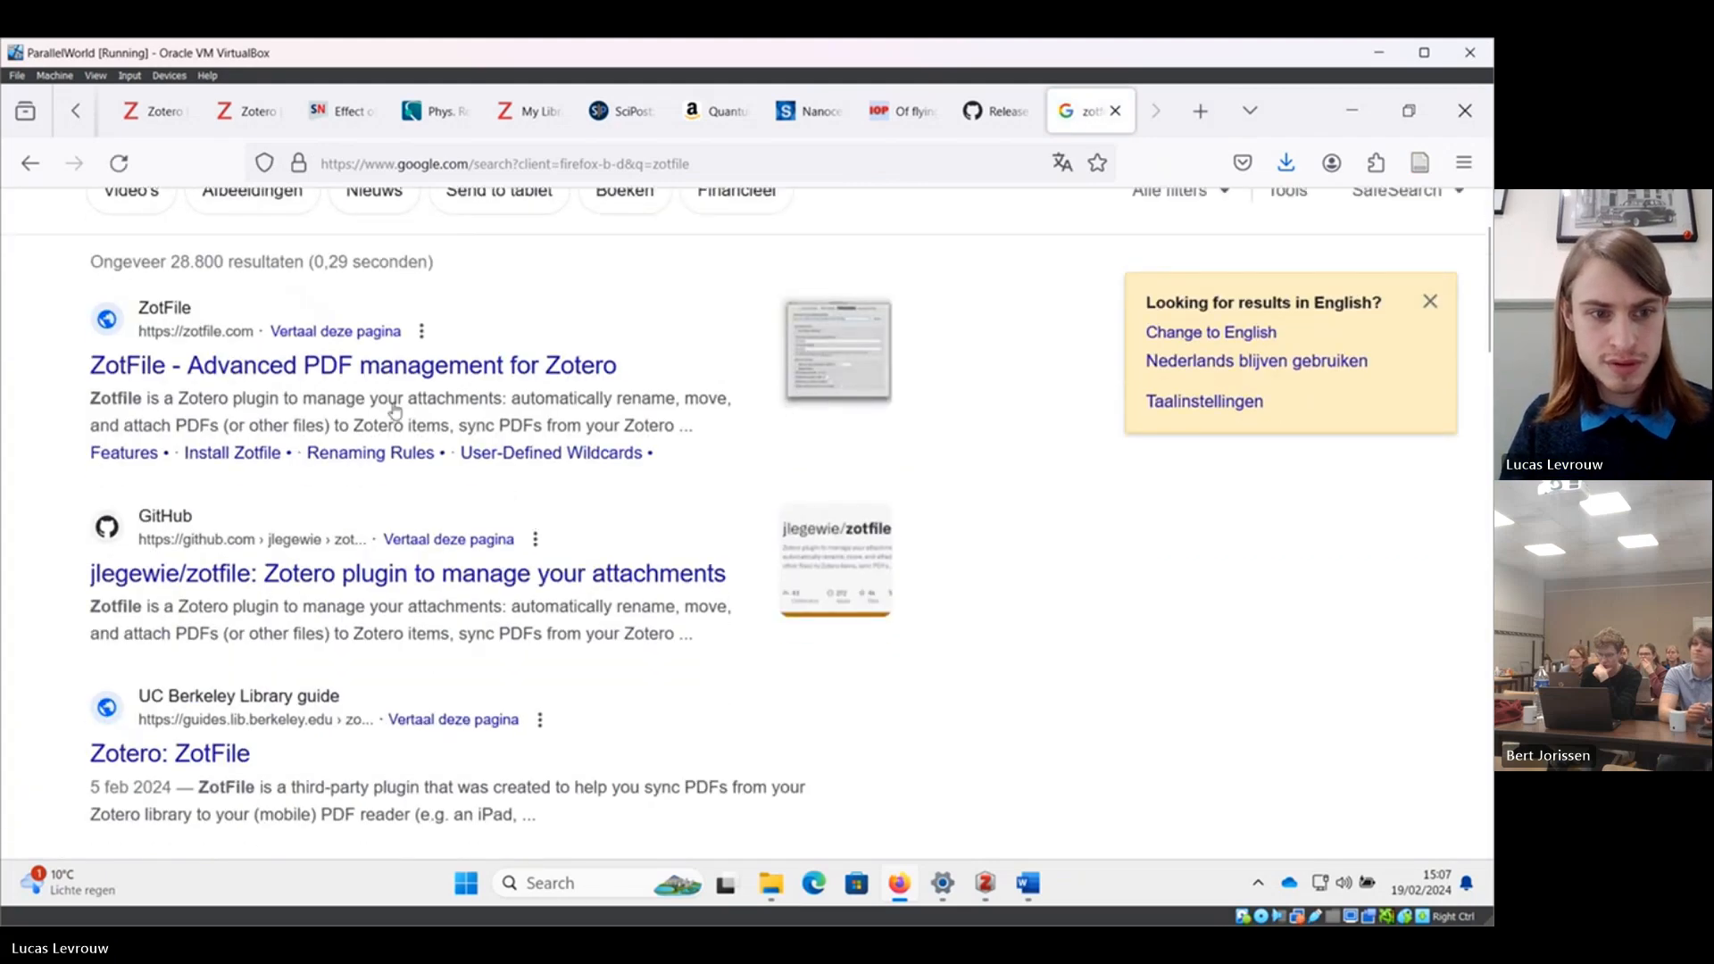
left_click(390, 371)
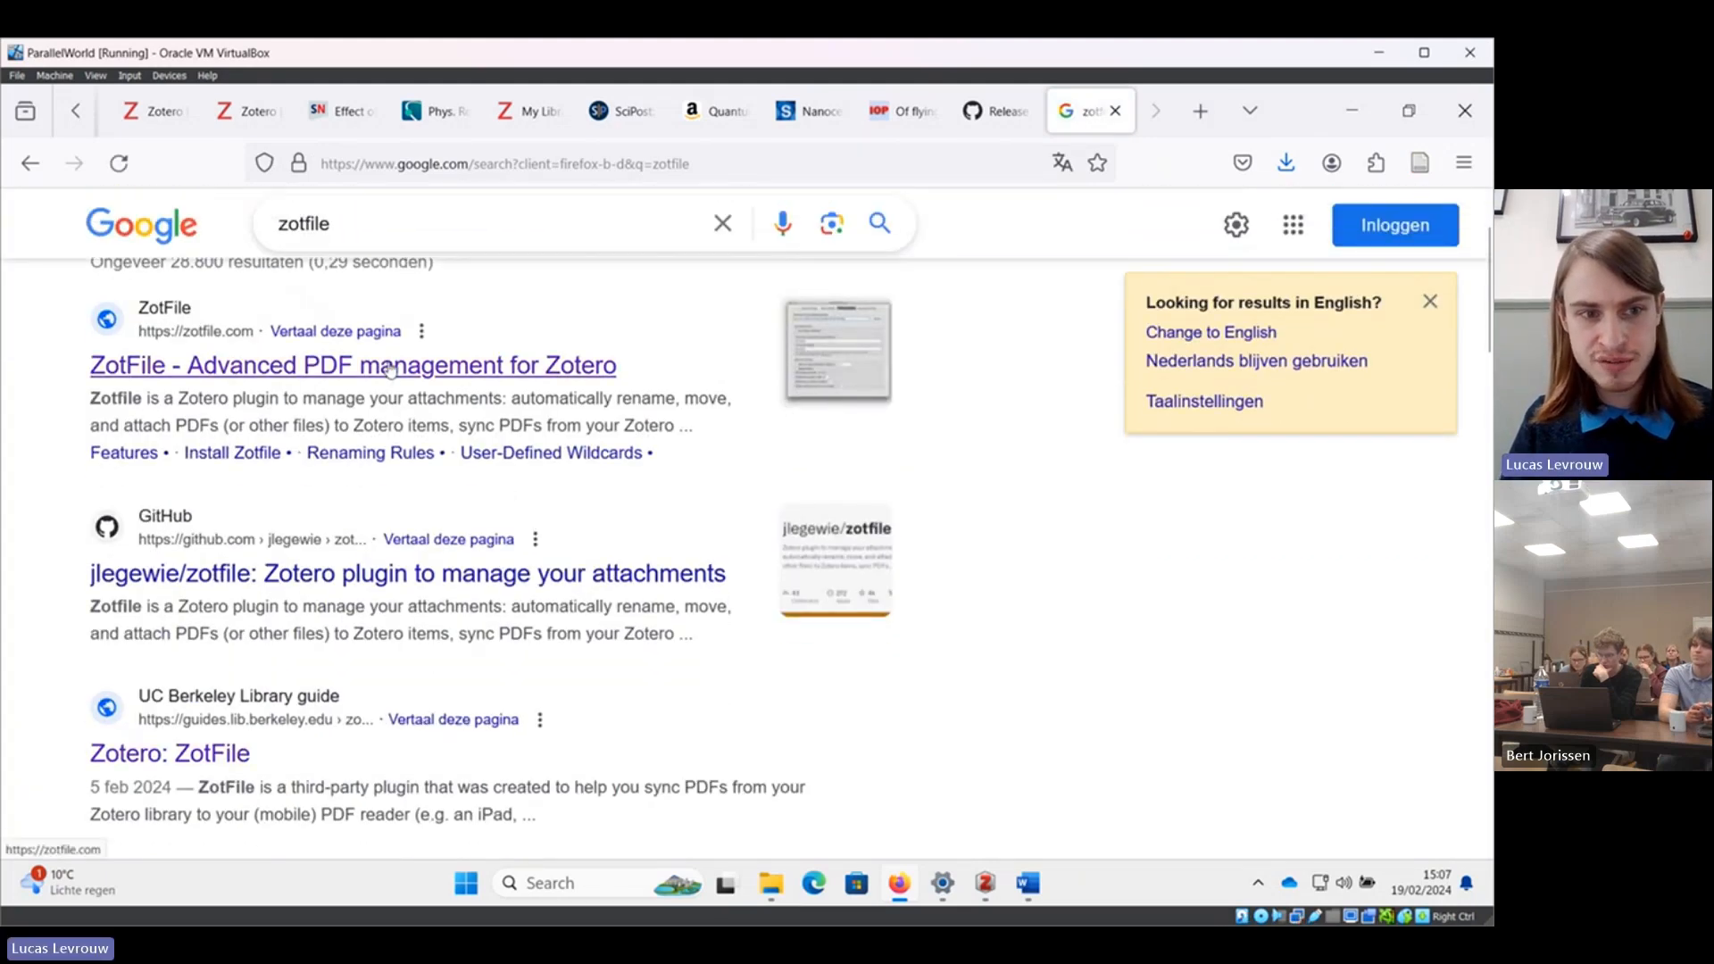
left_click(390, 368)
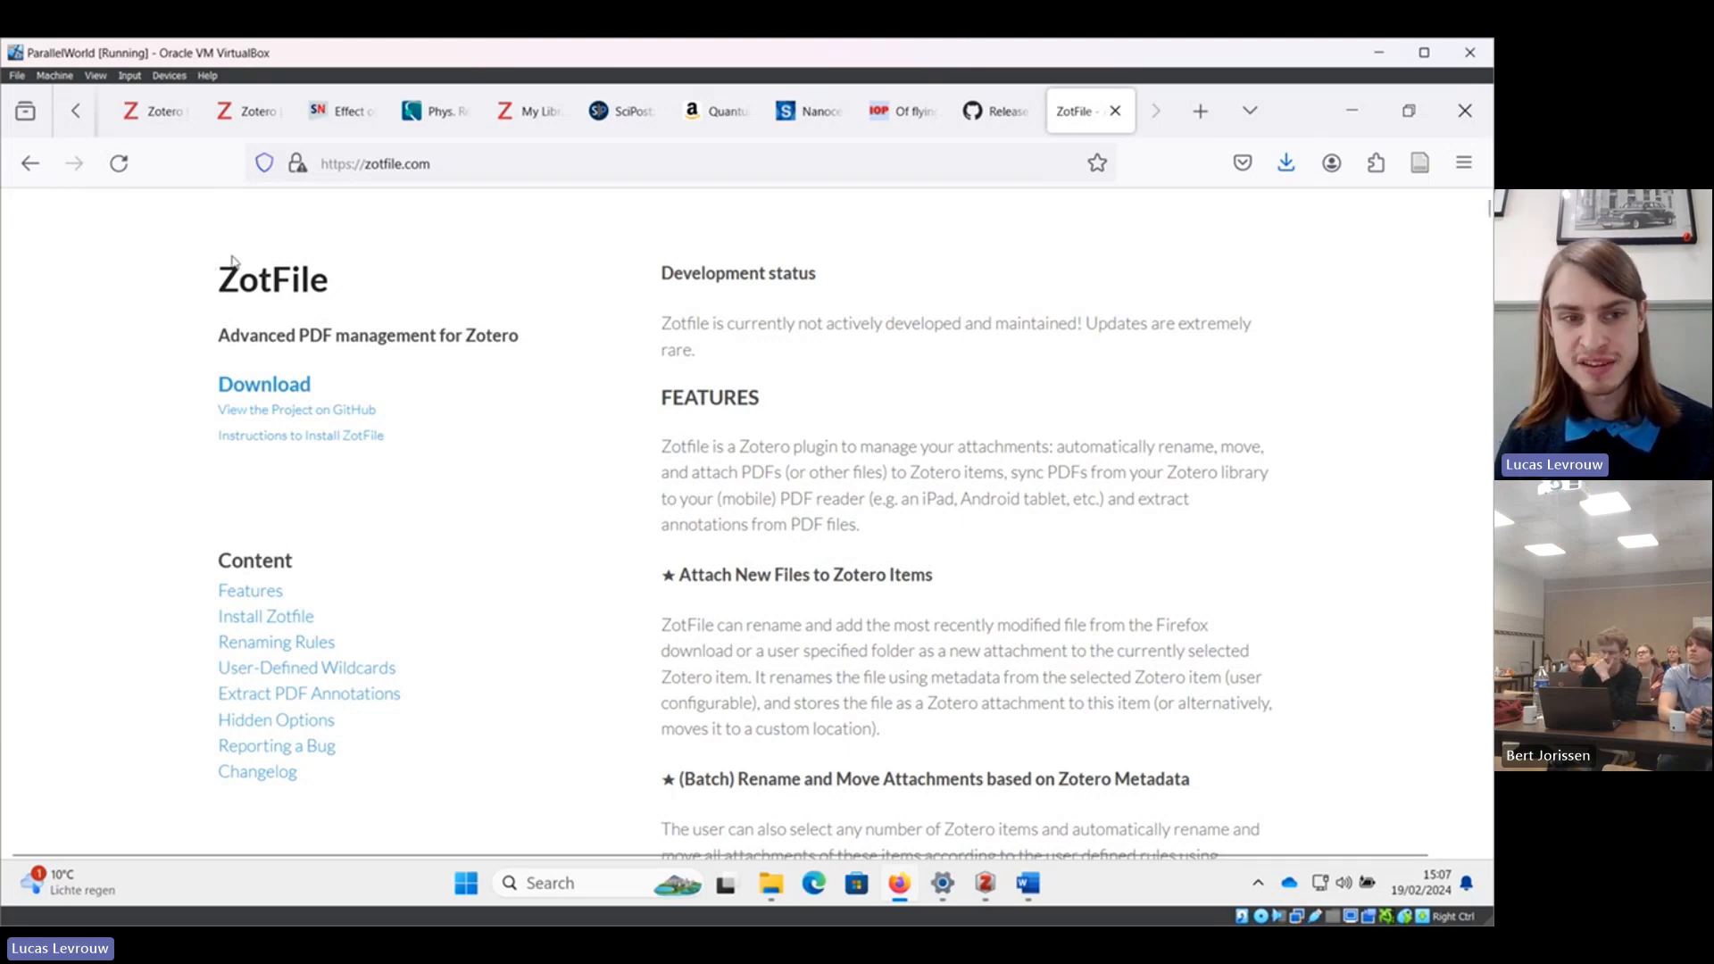
right_click(274, 394)
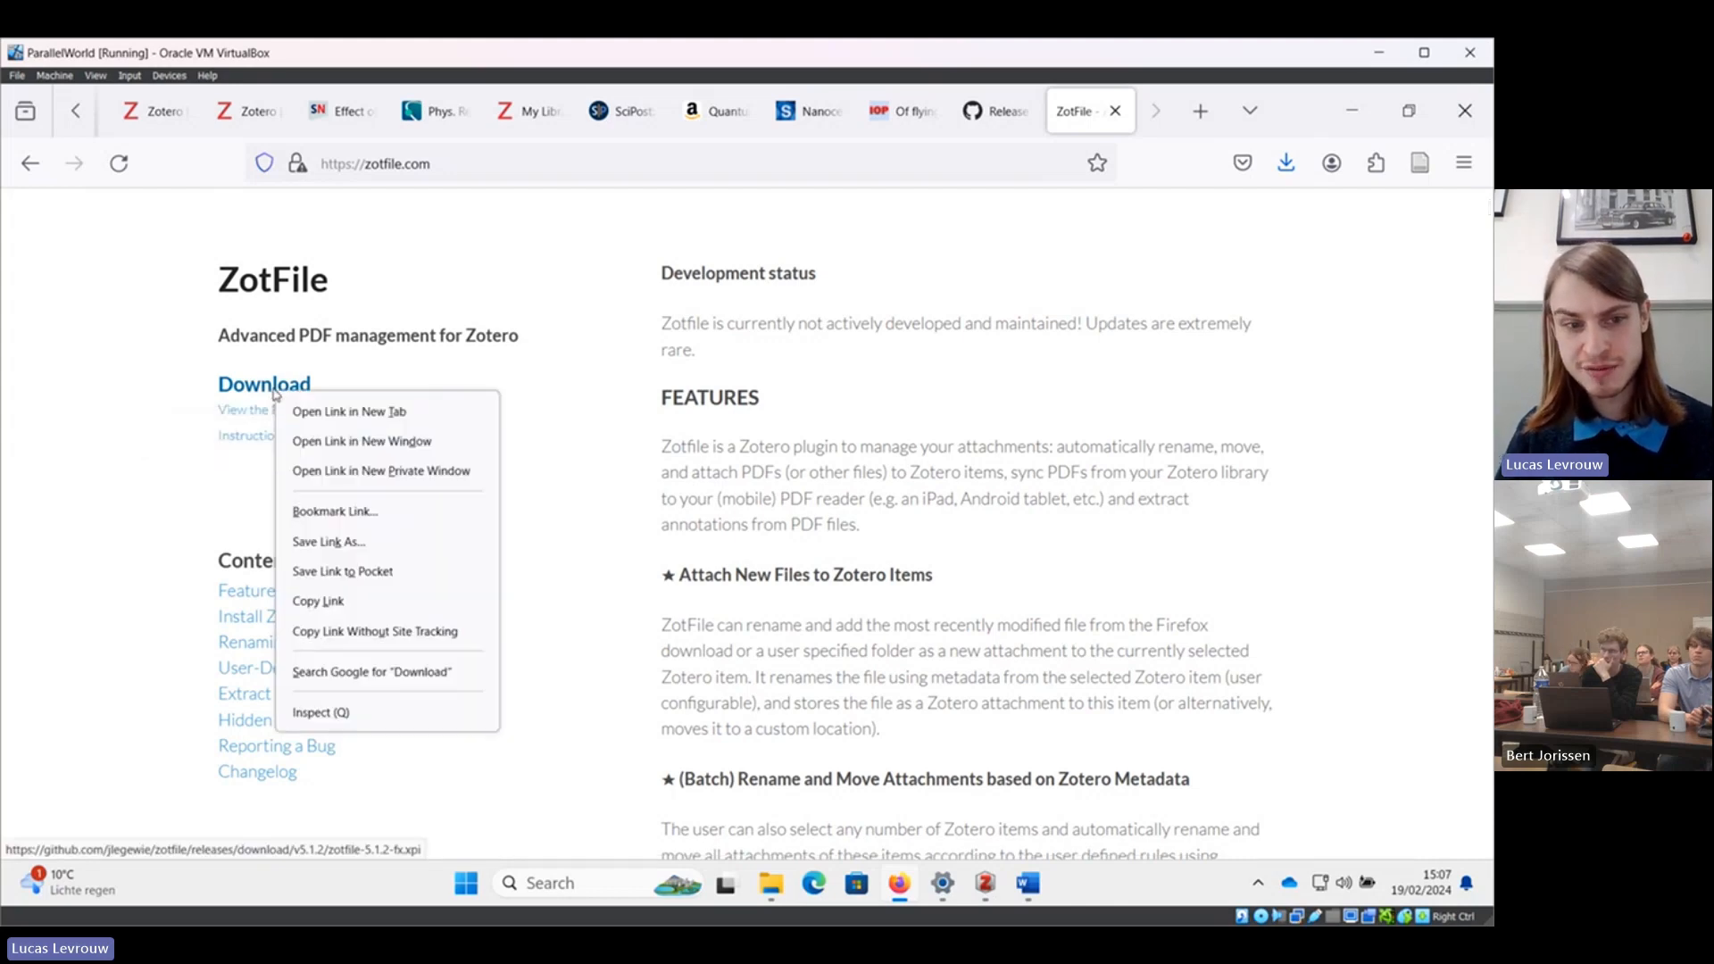
left_click(327, 544)
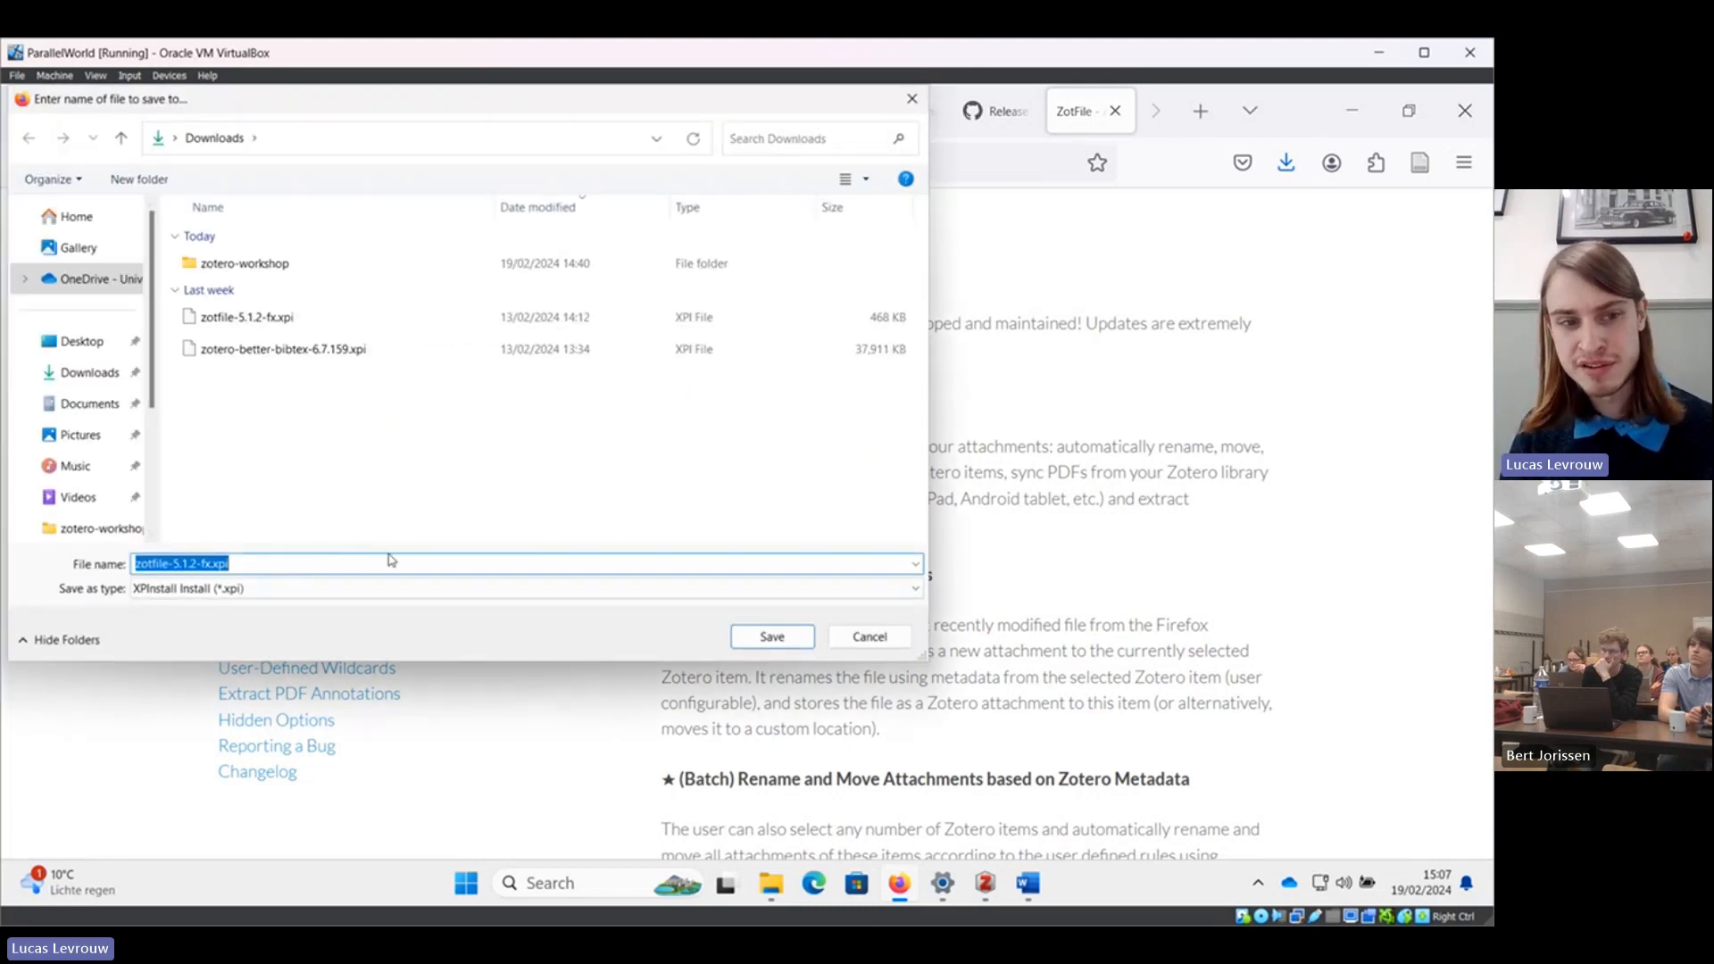
left_click(858, 639)
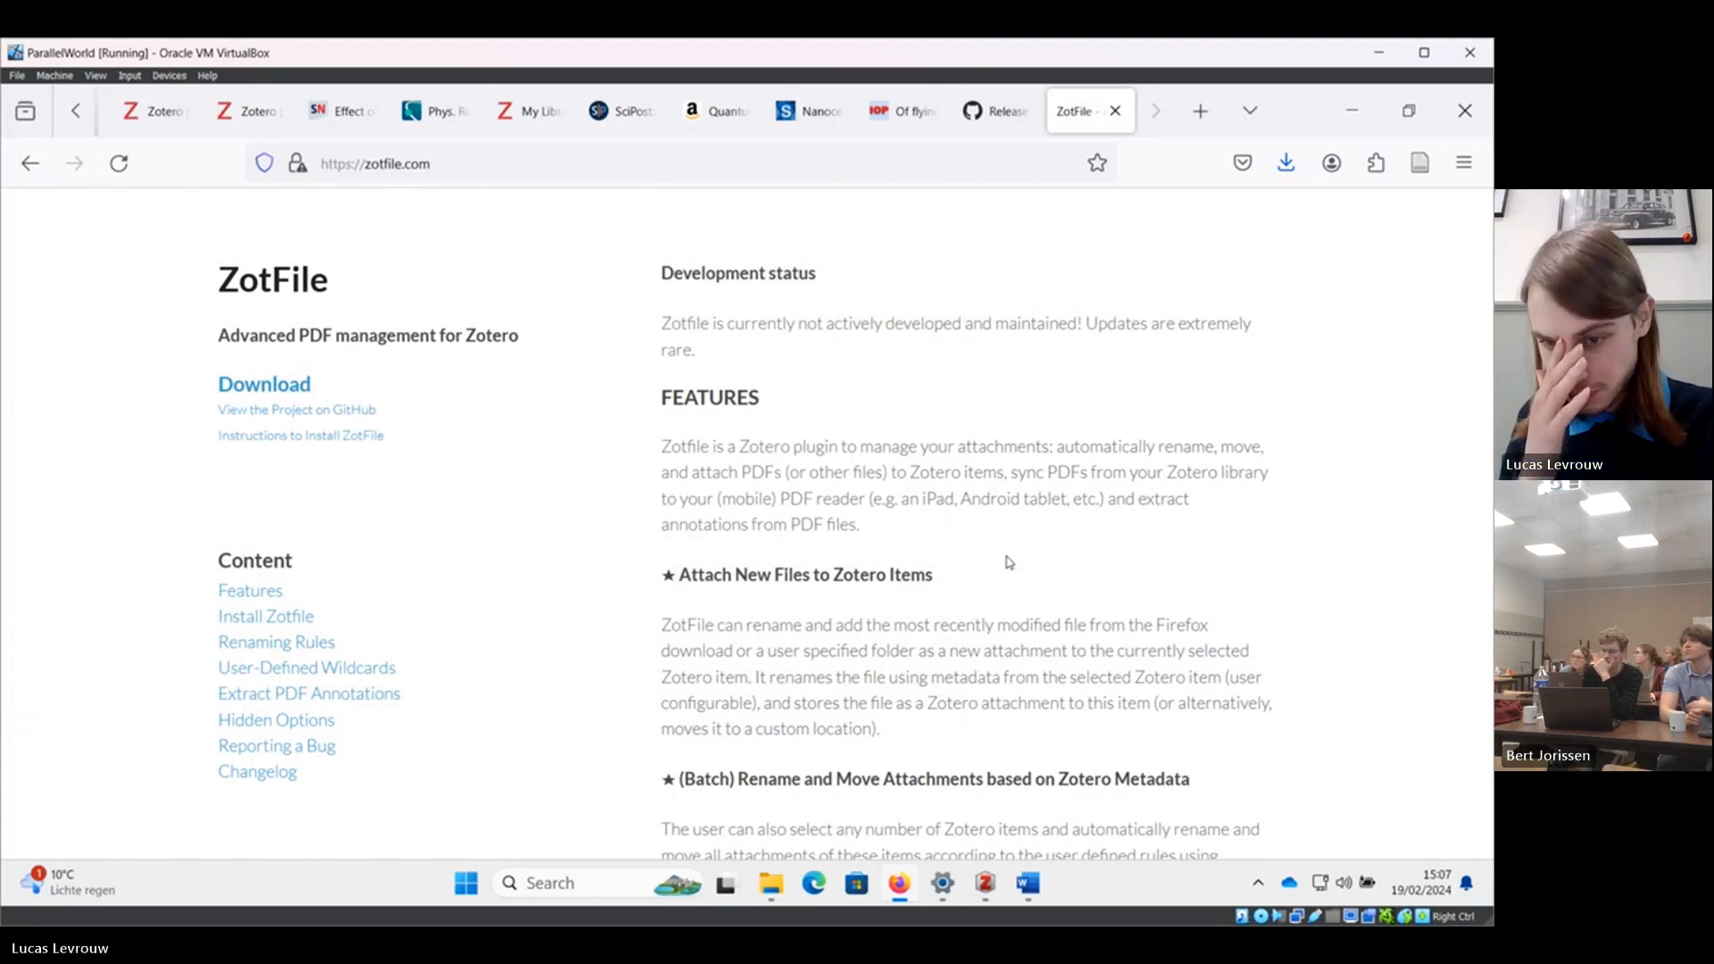
Switch to File Explorer and open Zotero-installation.docx from the zotero-workshop folder.
mouse_move(776, 886)
left_click(782, 828)
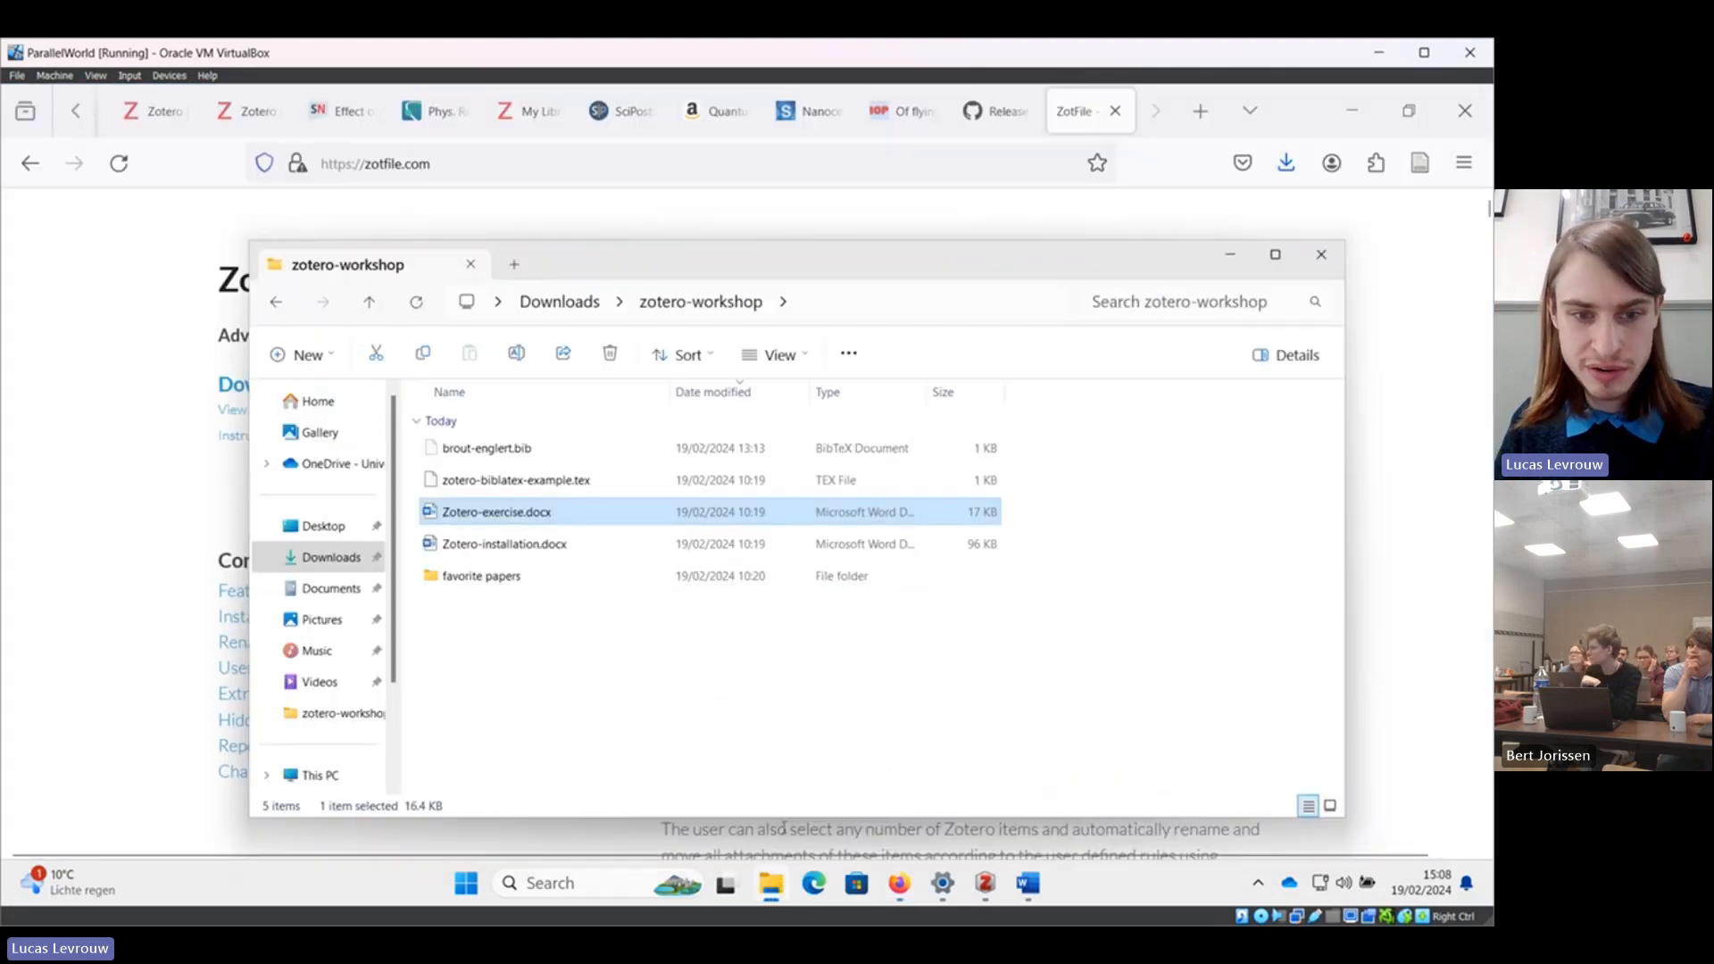
left_click(574, 554)
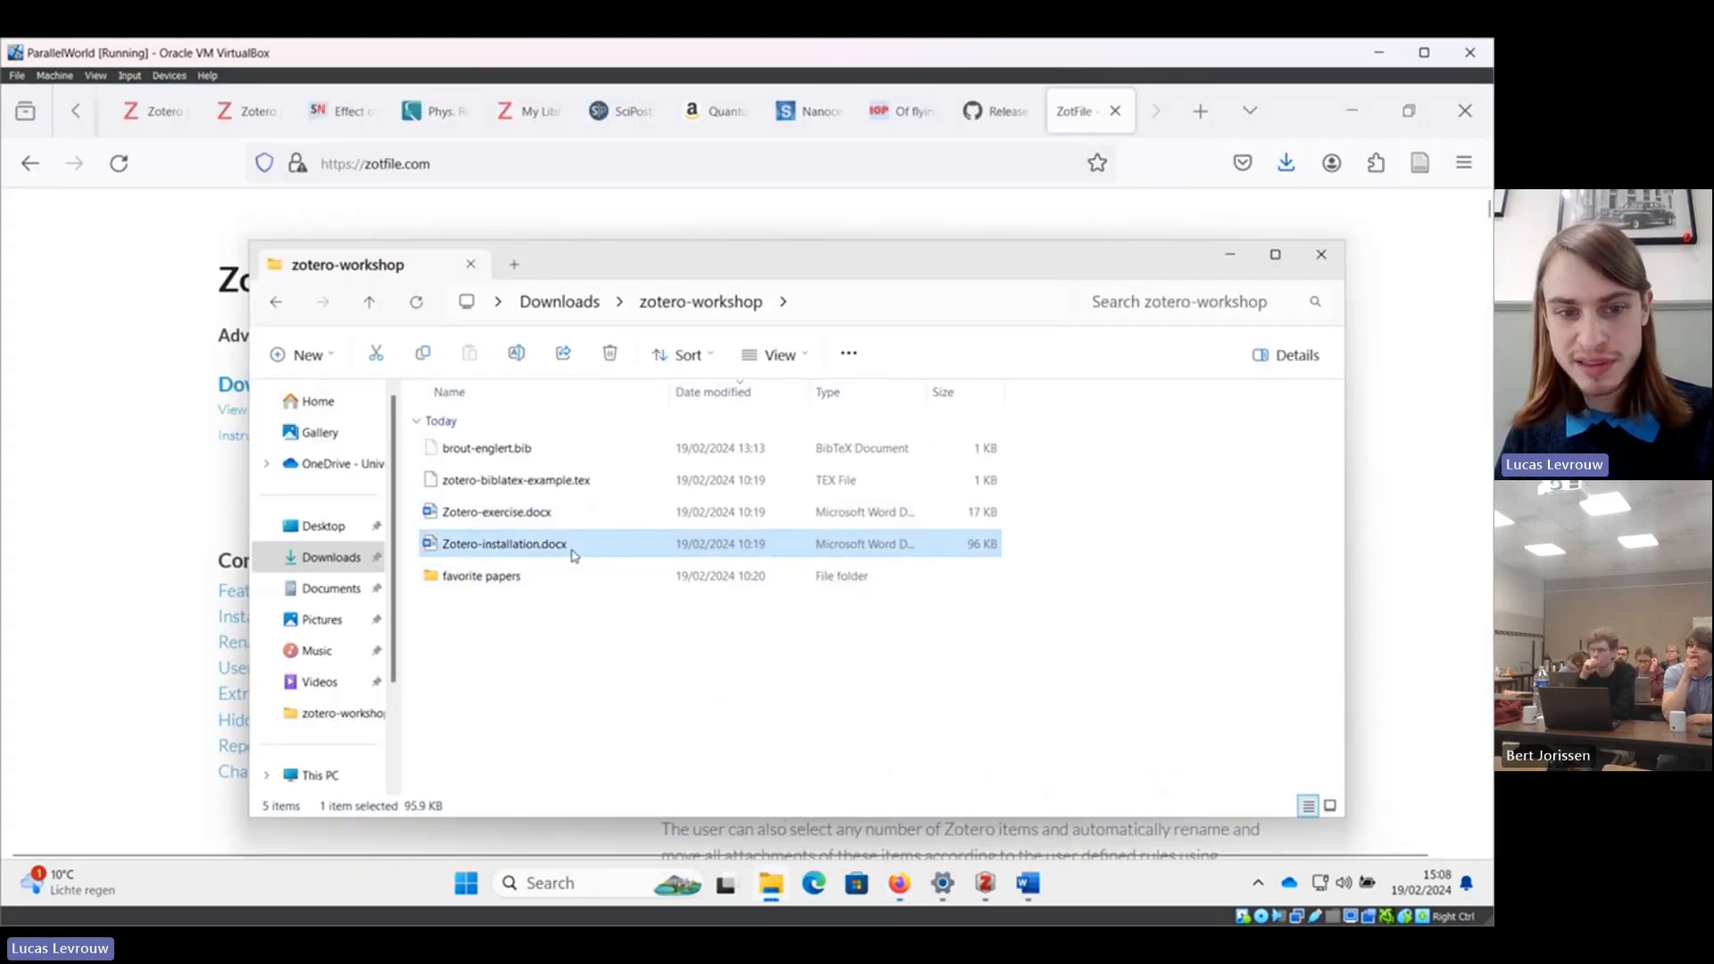
double_click(574, 553)
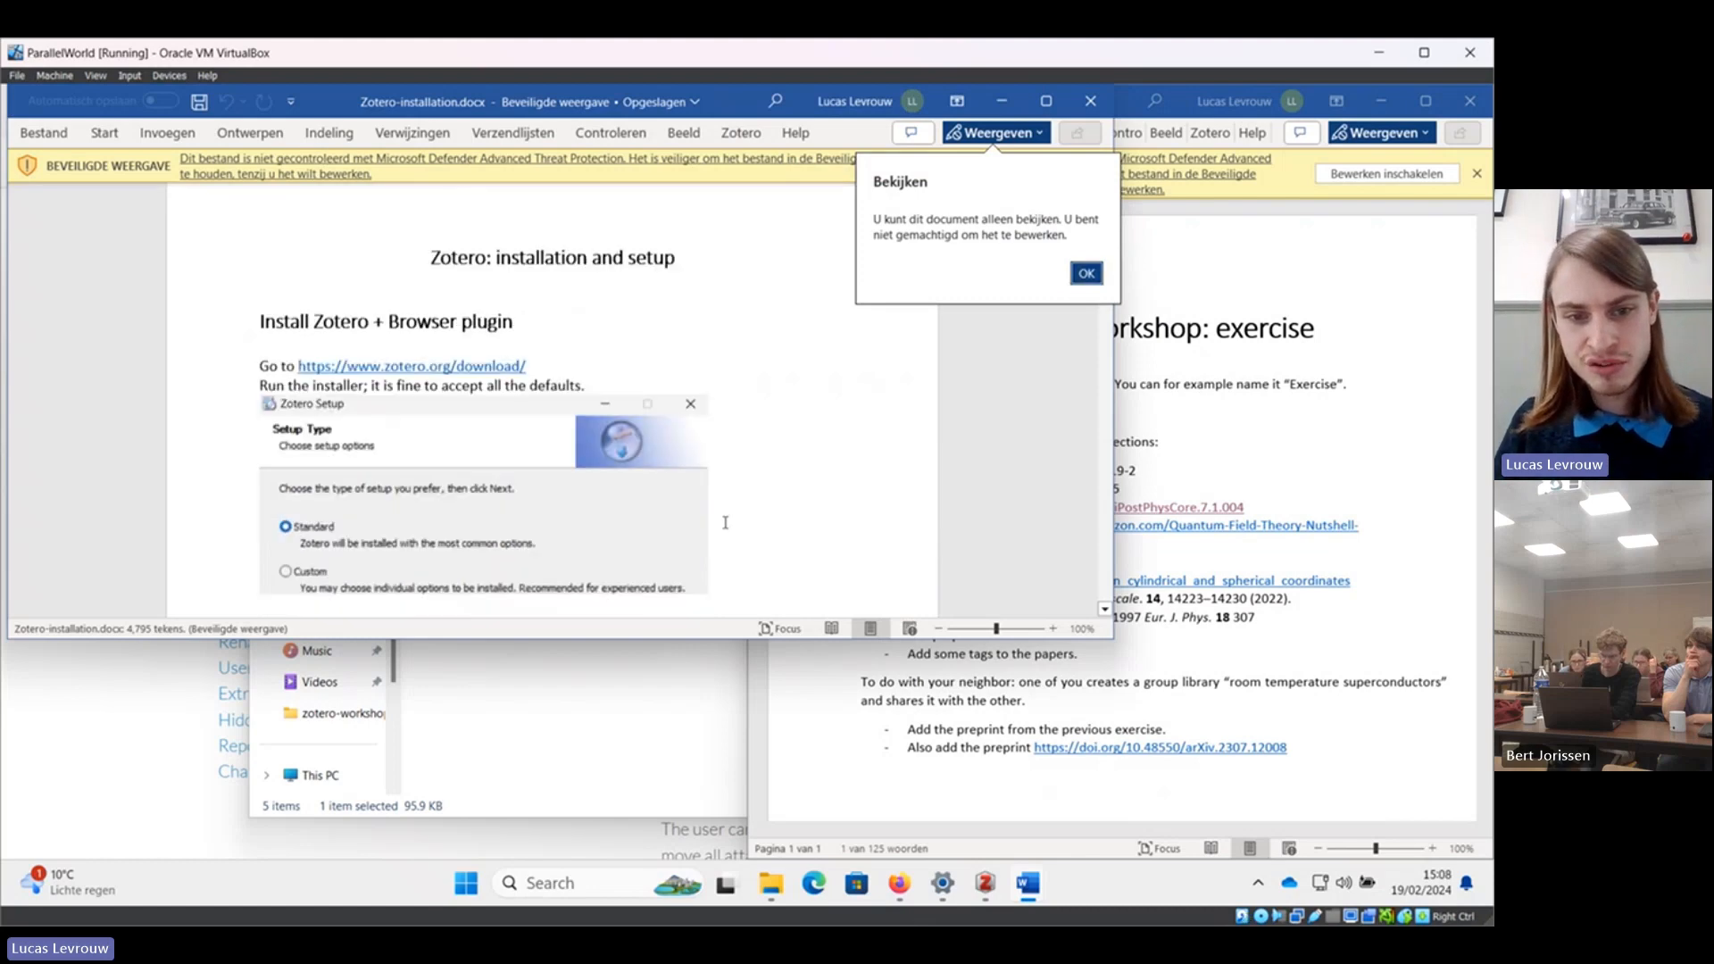
Review the Better BibTeX and Zotfile installation instructions in the document and close it.
scroll(725, 522, "down", 15)
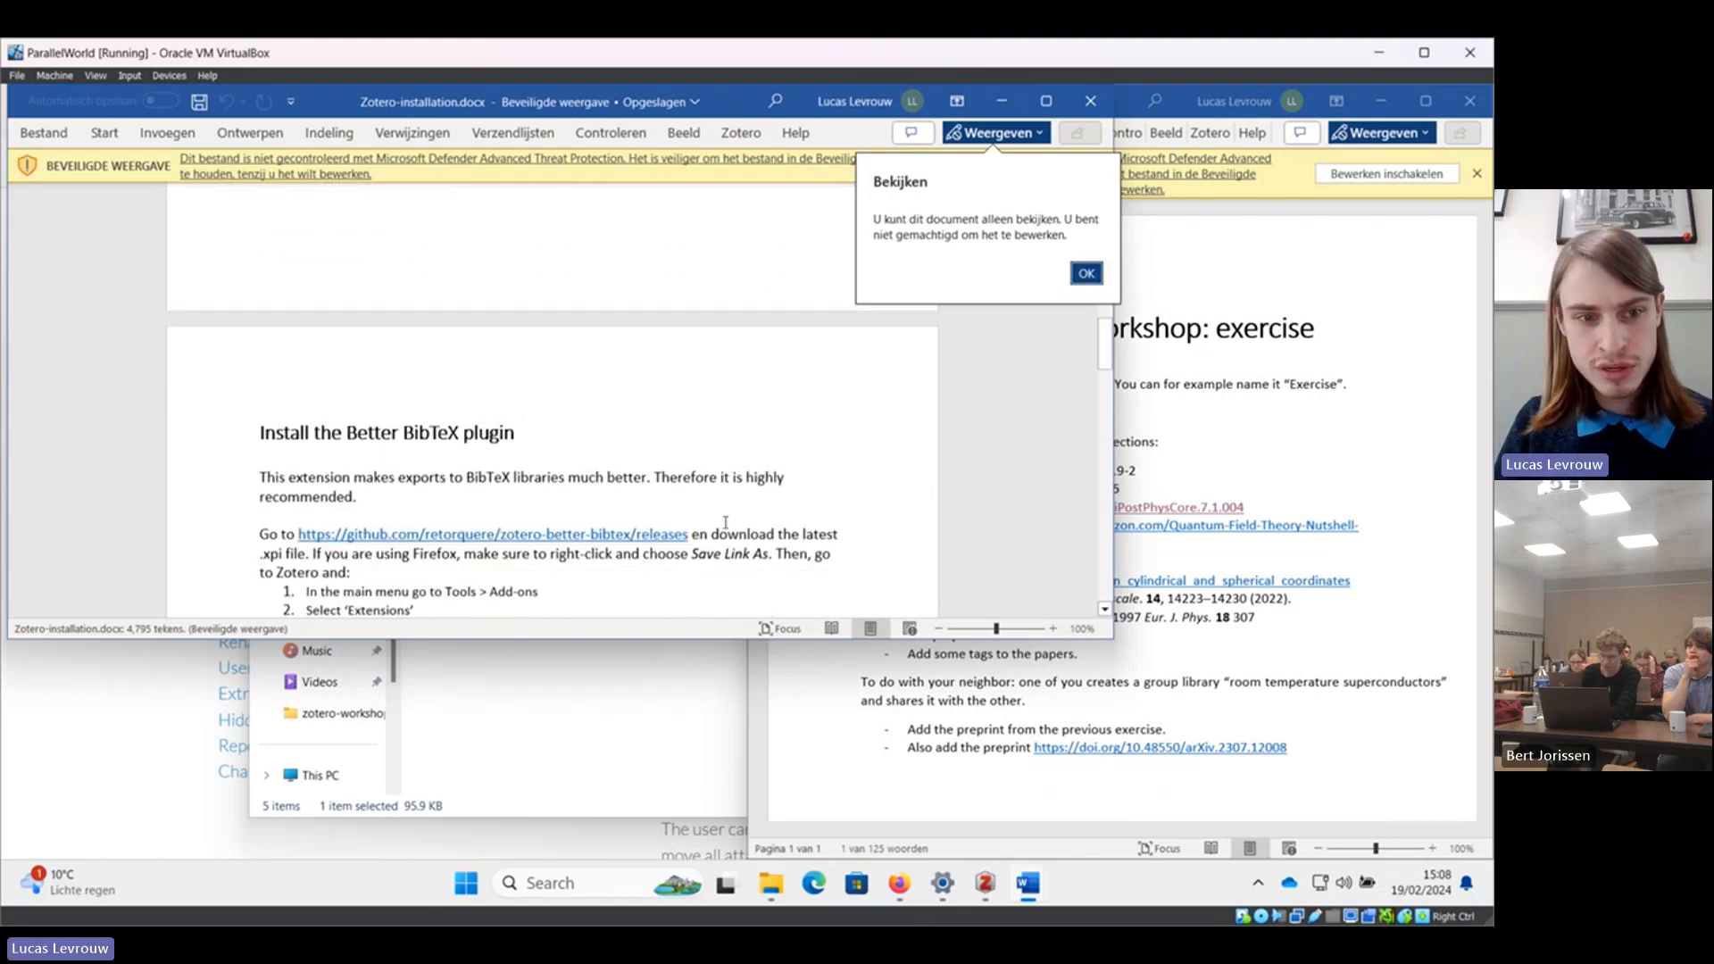
scroll(725, 522, "down", 3)
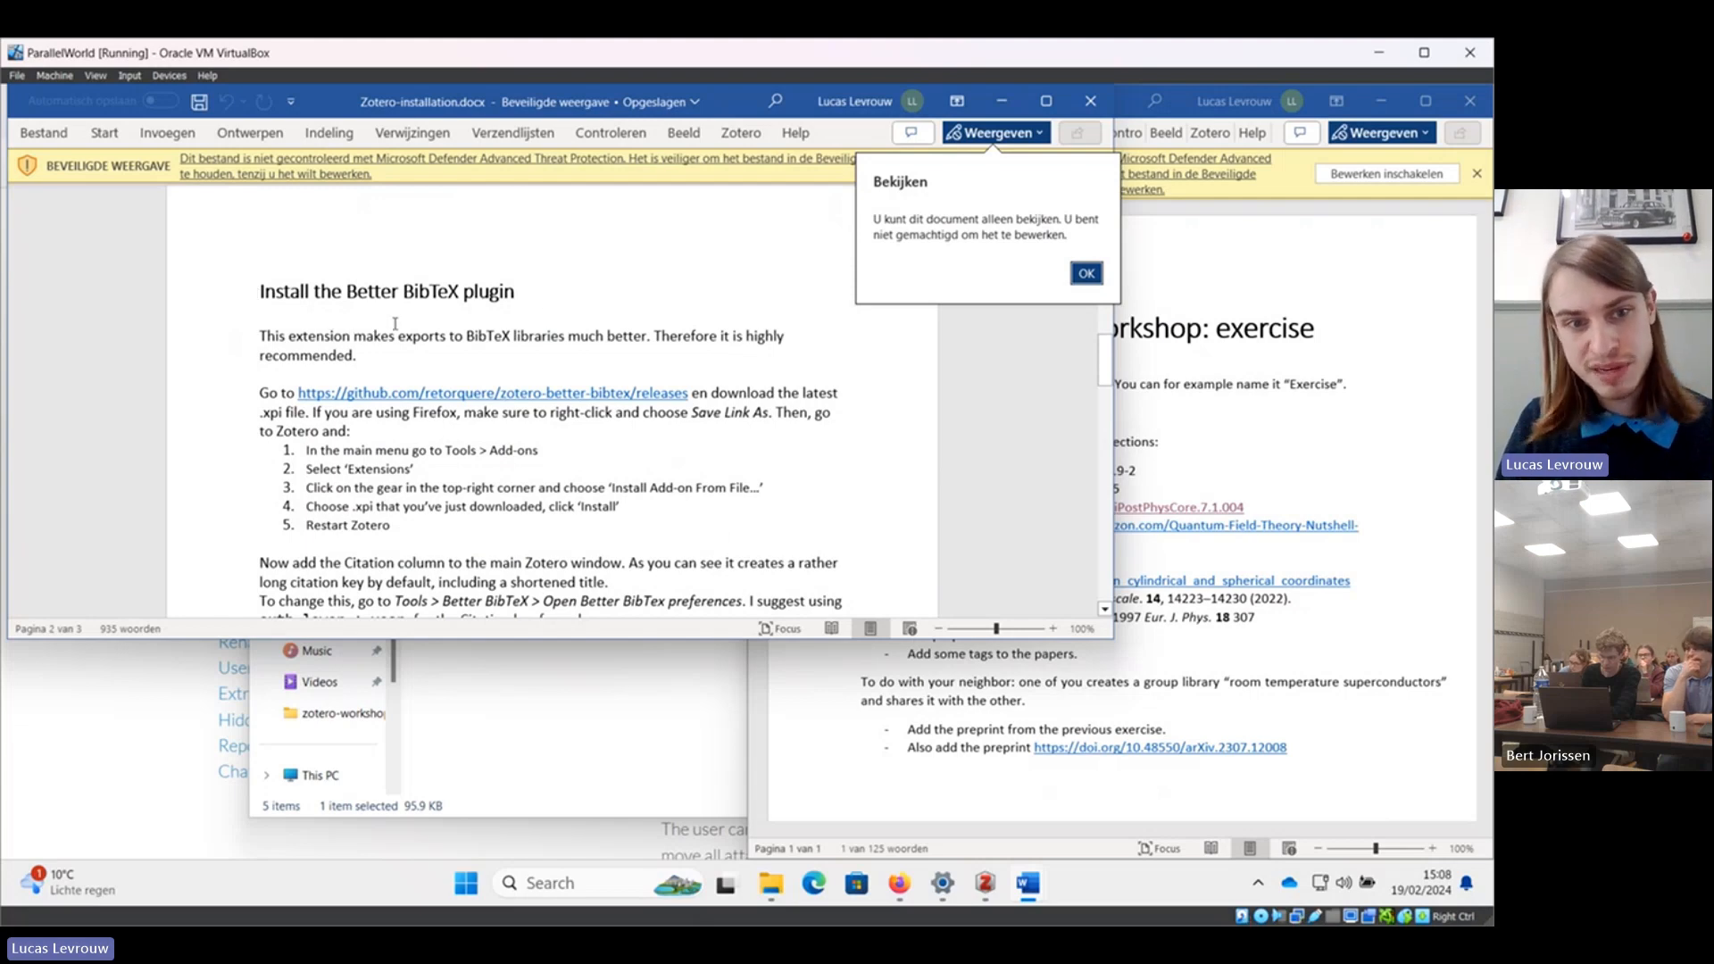
scroll(437, 529, "down", 10)
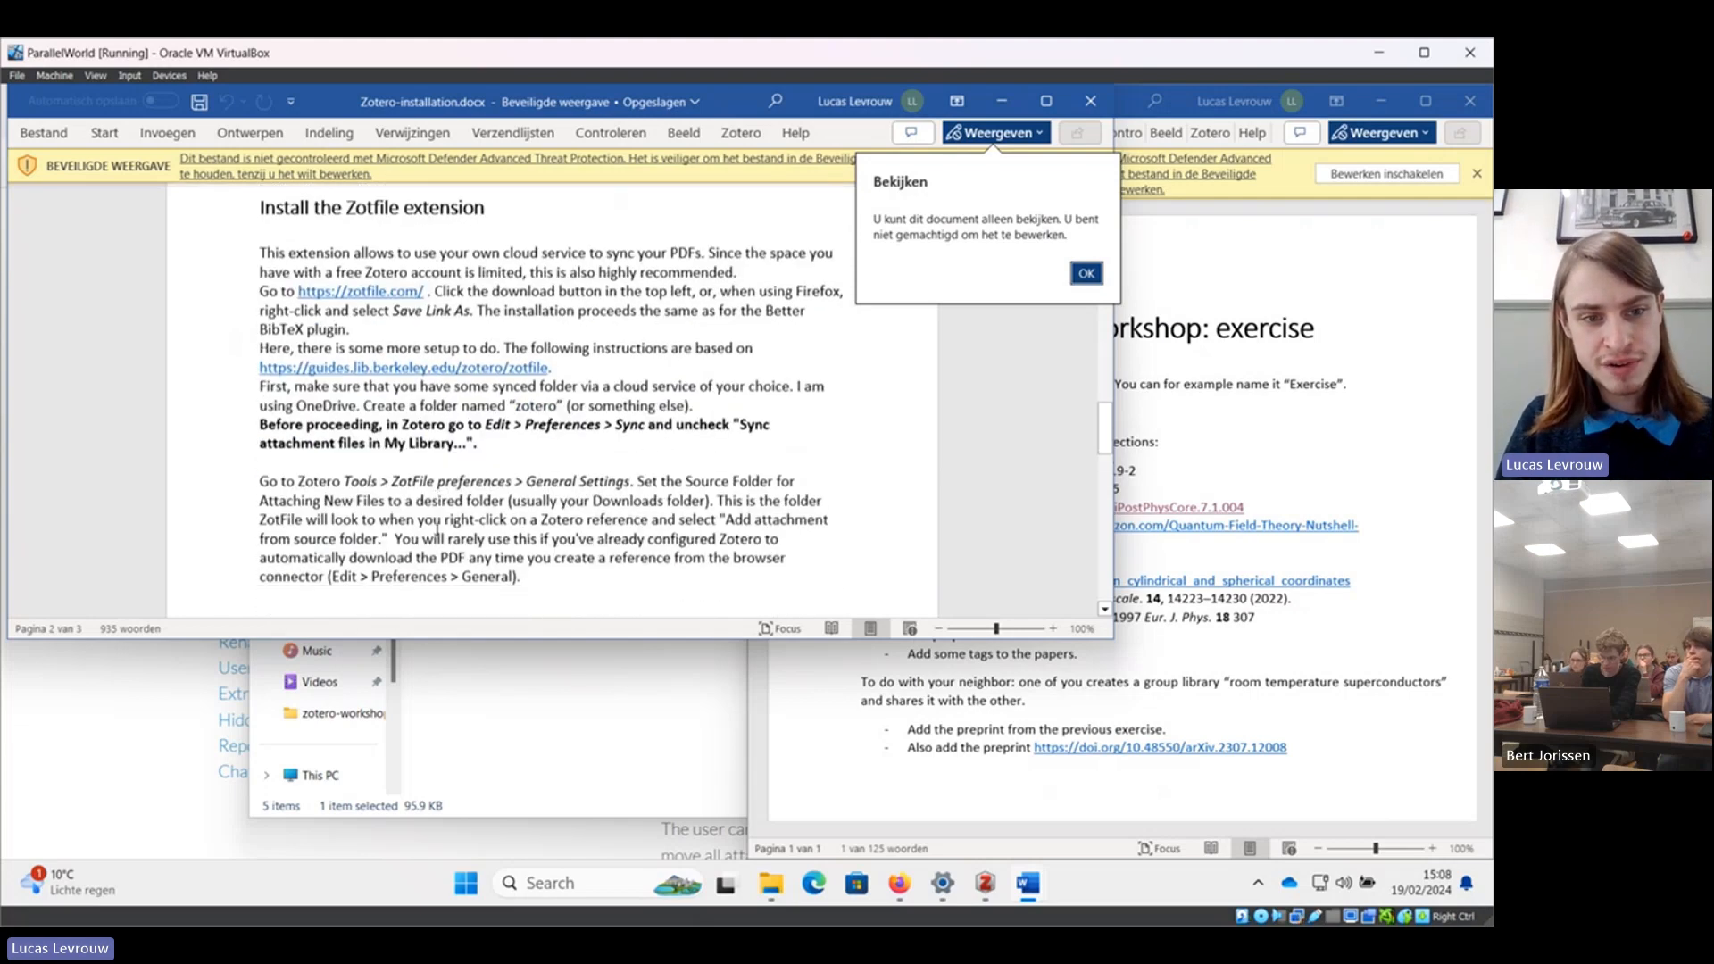
scroll(478, 246, "up", 10)
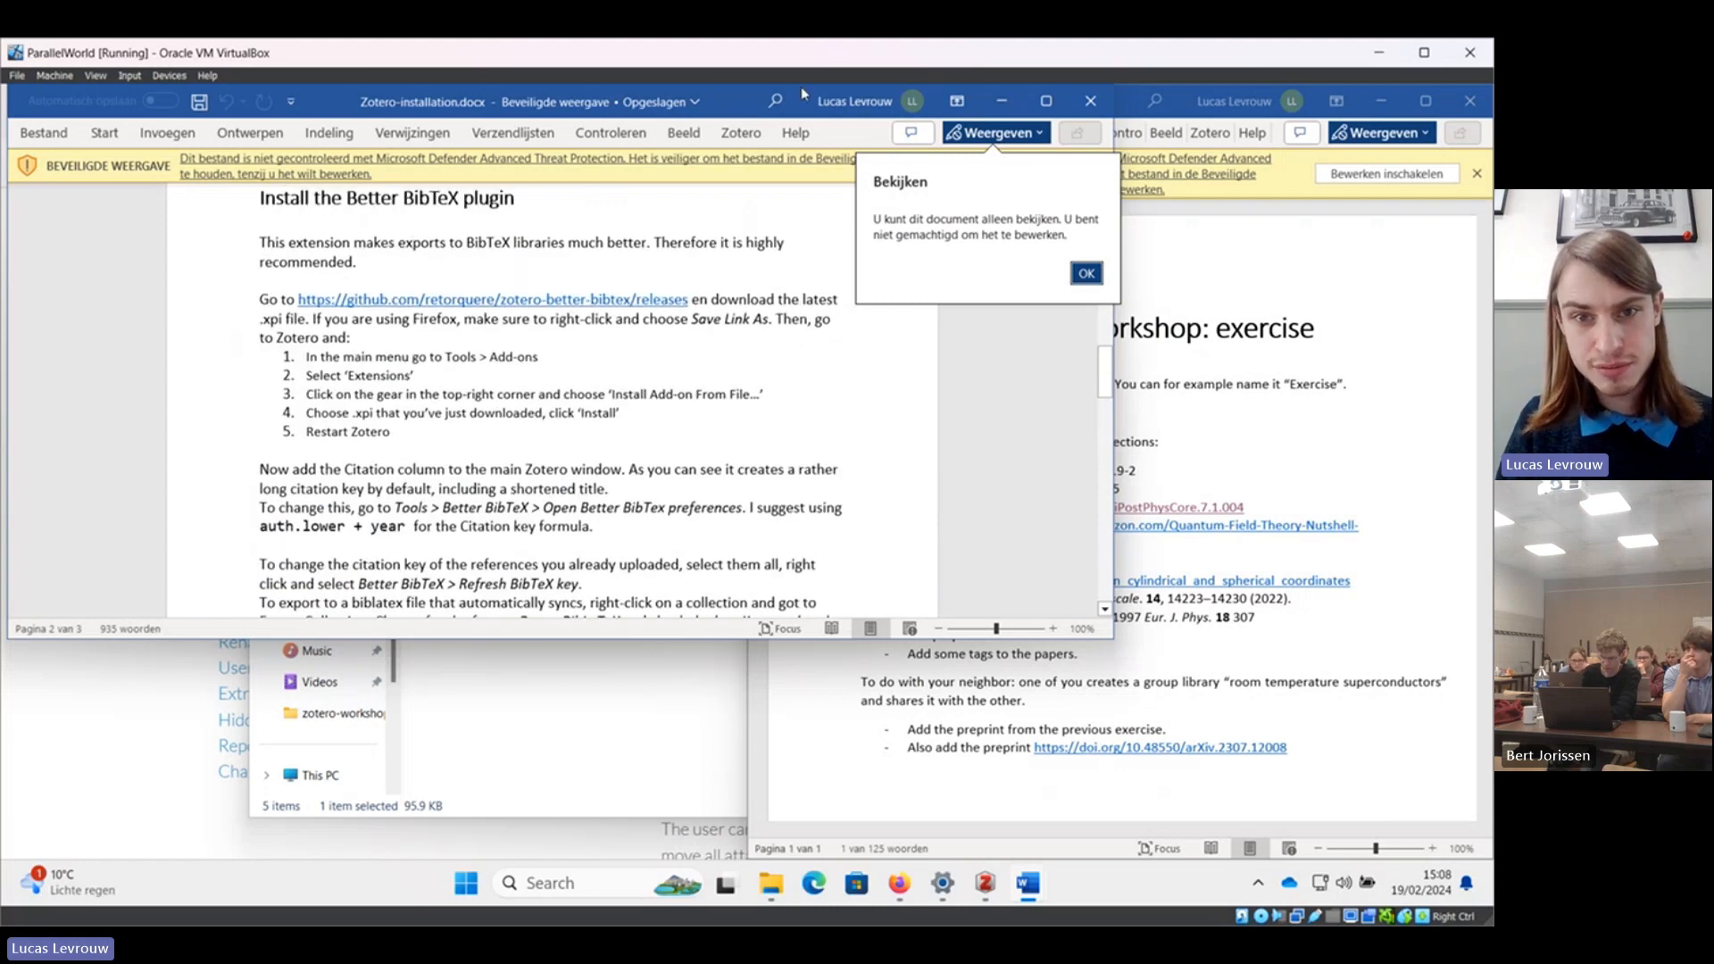
left_click_drag(731, 103, 1056, 193)
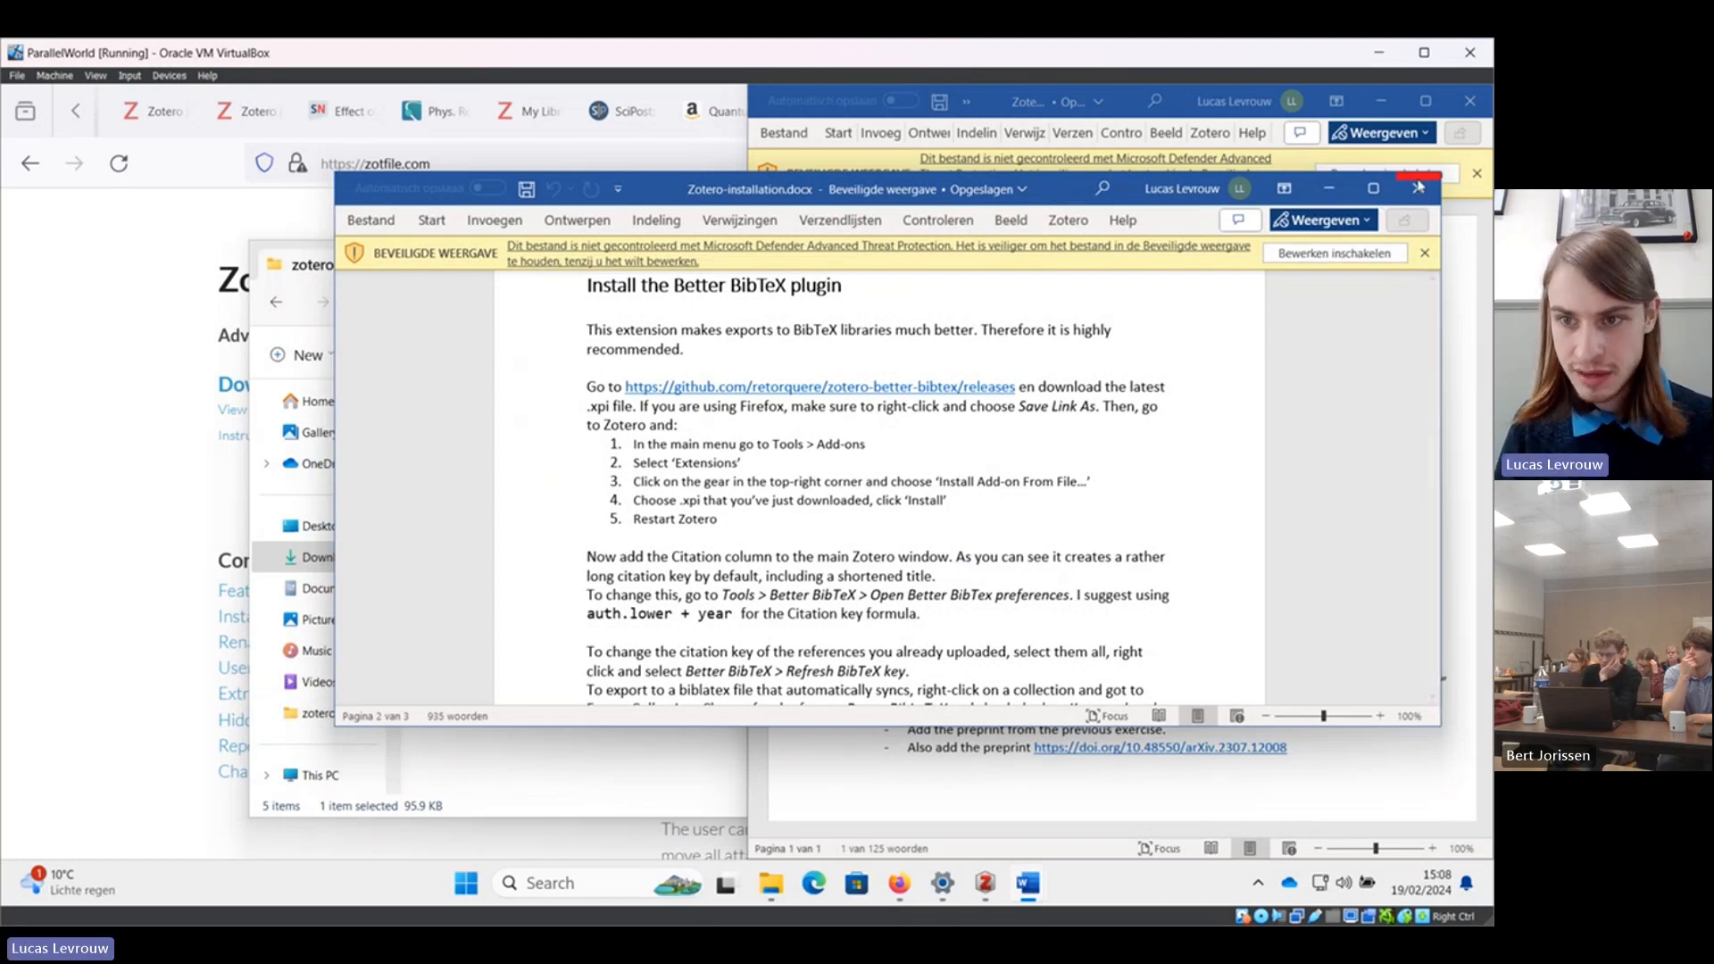
left_click(1418, 189)
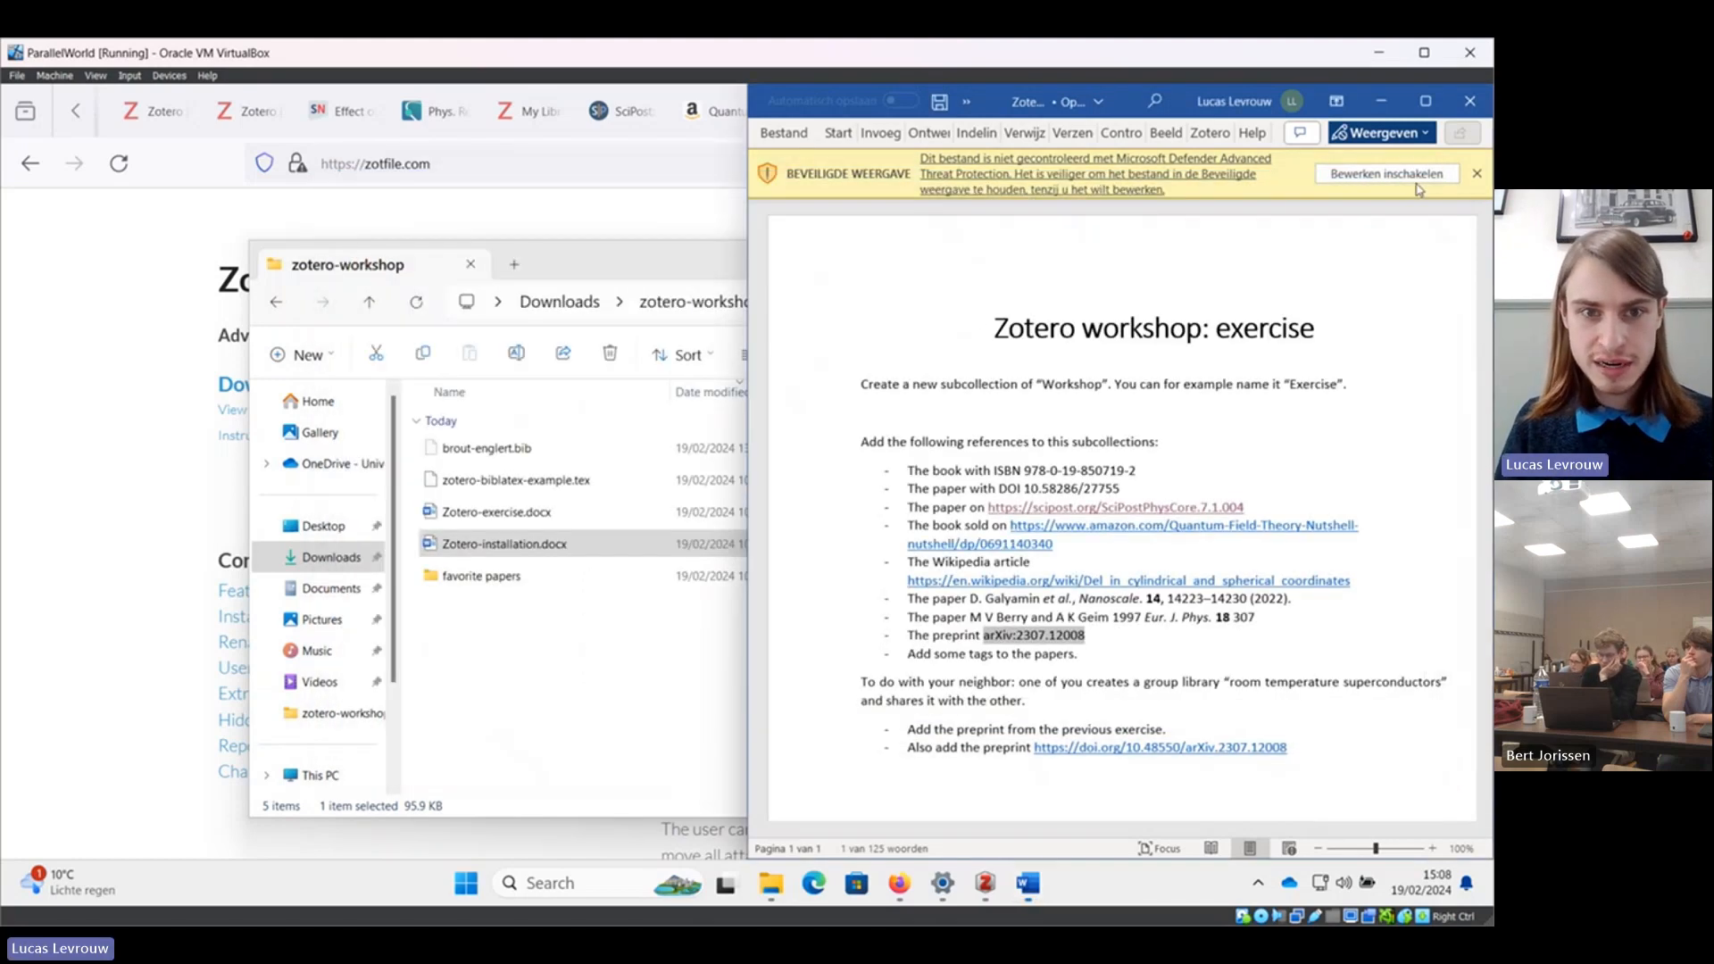
Switch to Zotero and open the Add-ons Manager.
left_click(661, 284)
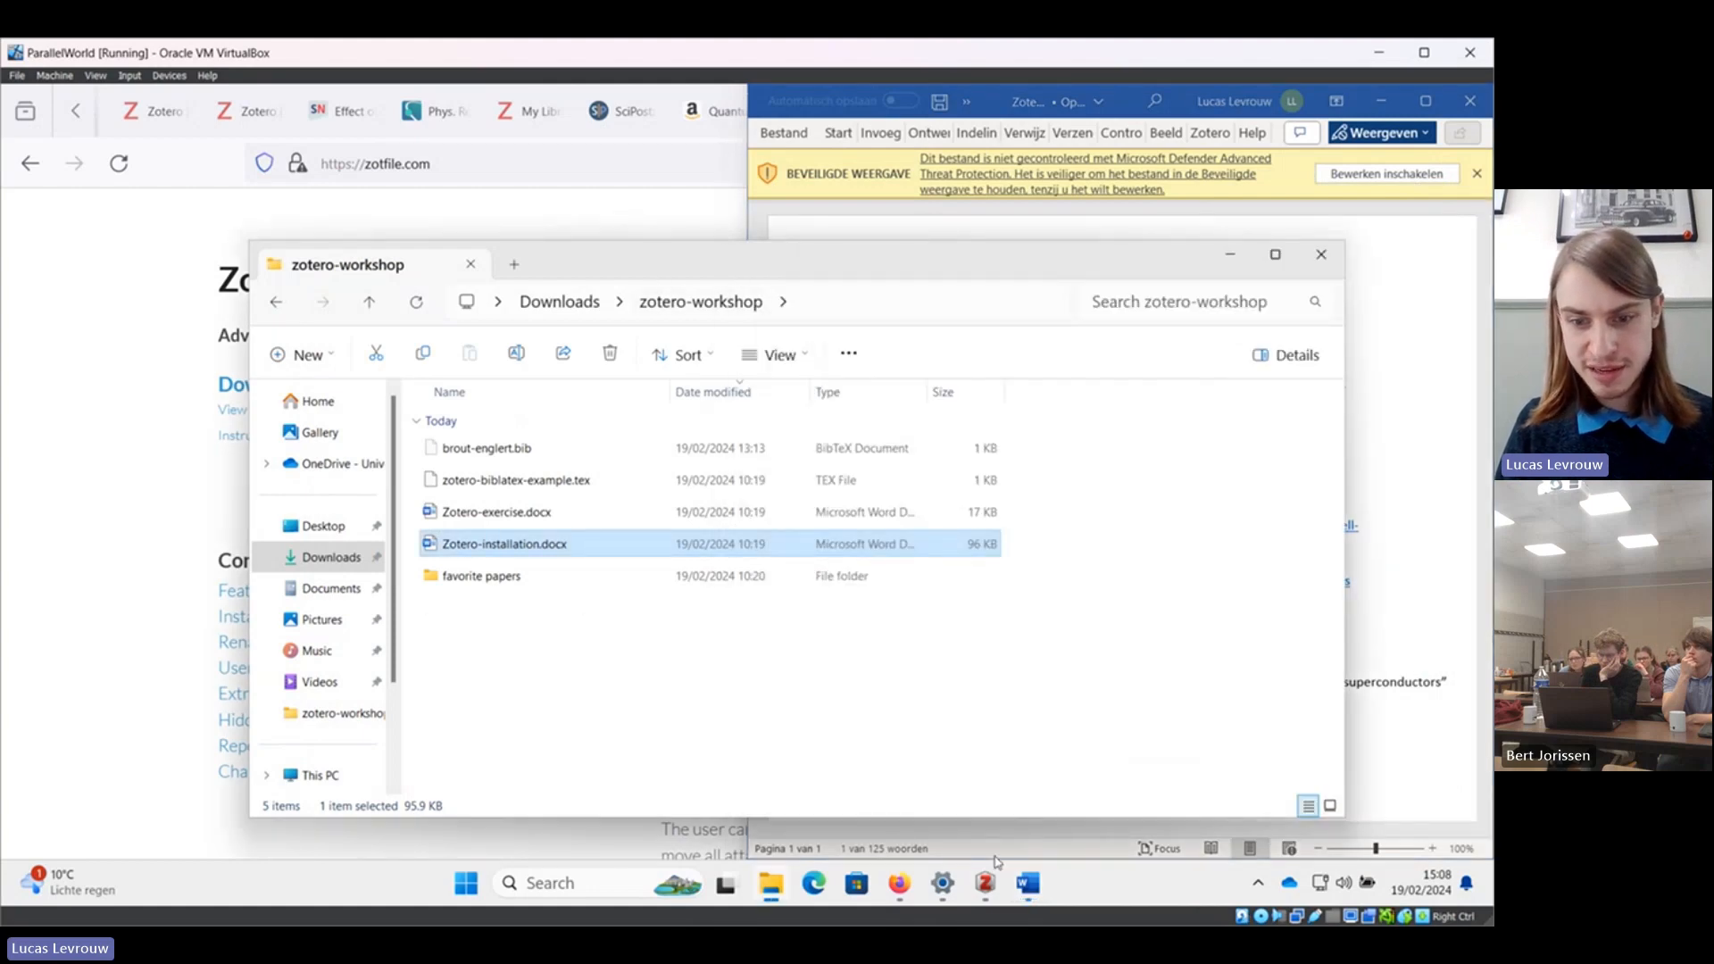
mouse_move(988, 887)
left_click(986, 825)
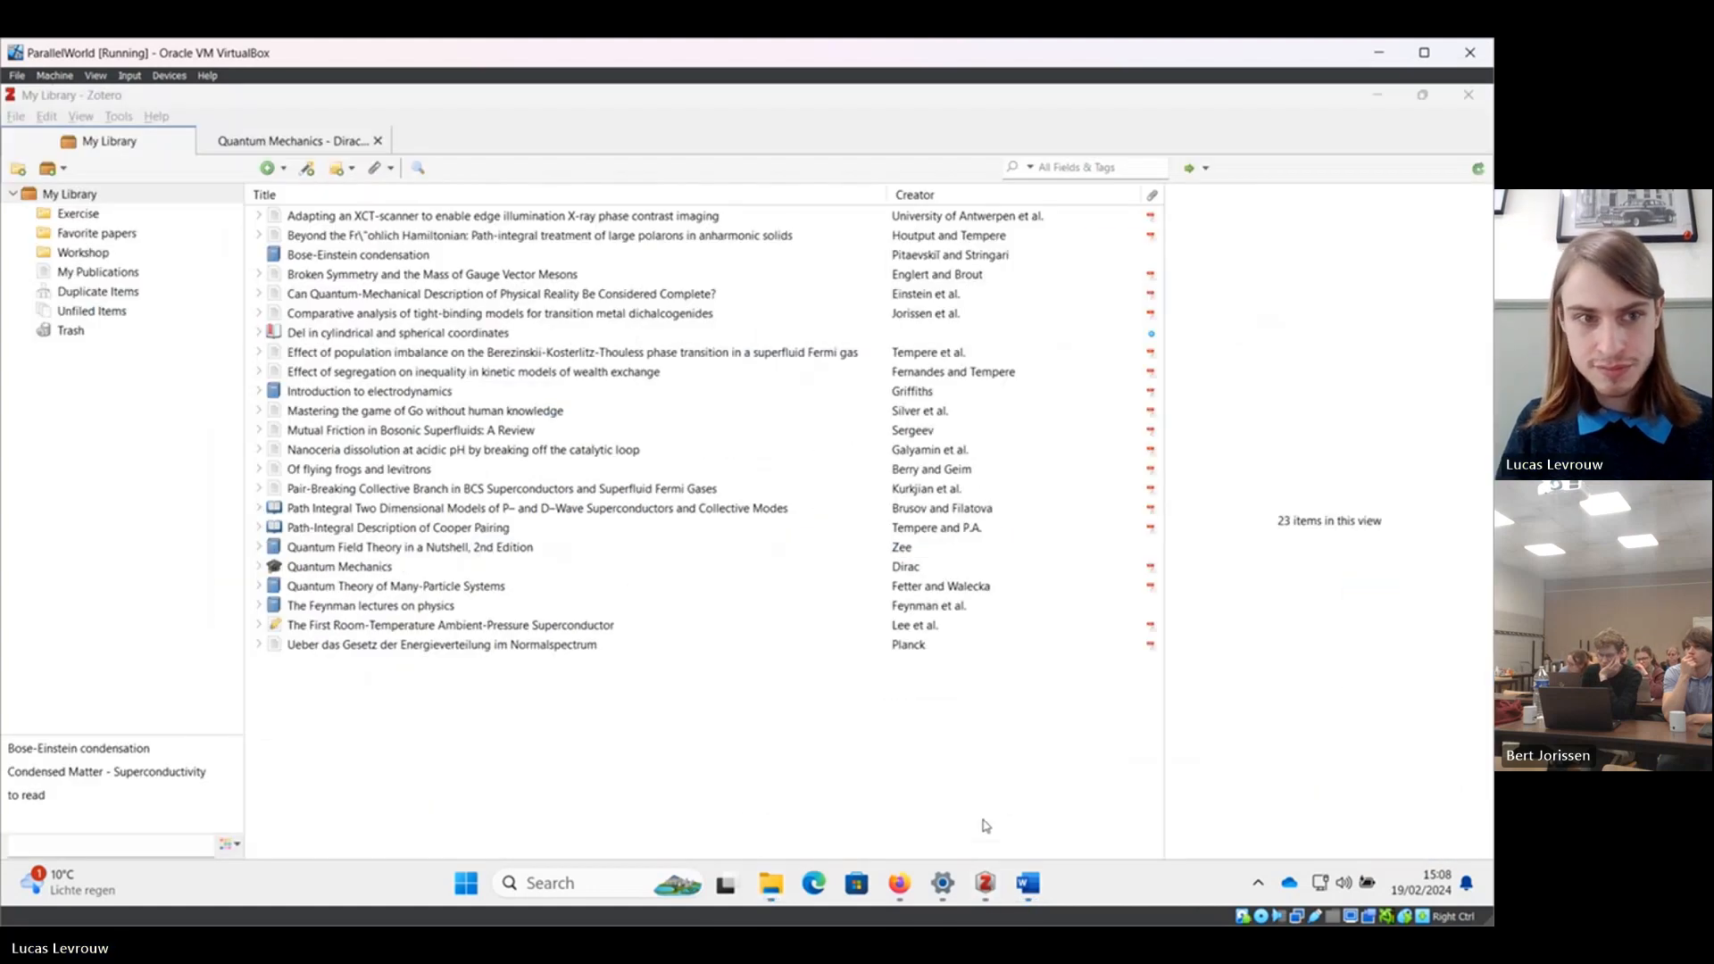
left_click(117, 117)
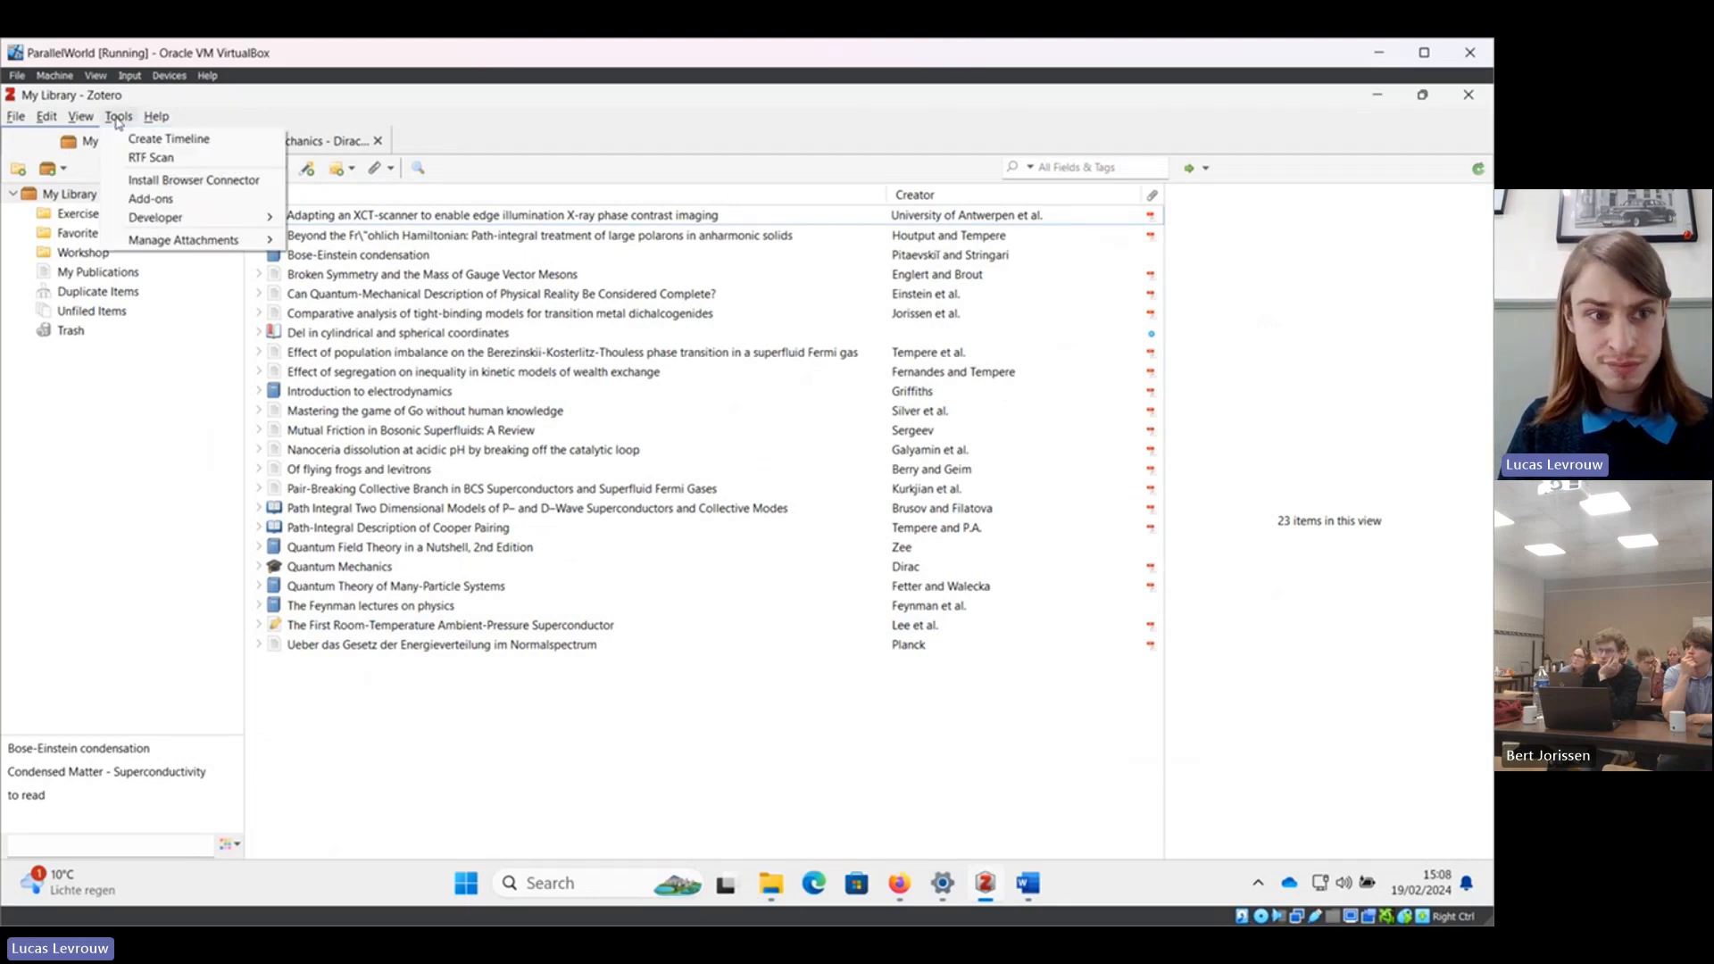
left_click(148, 200)
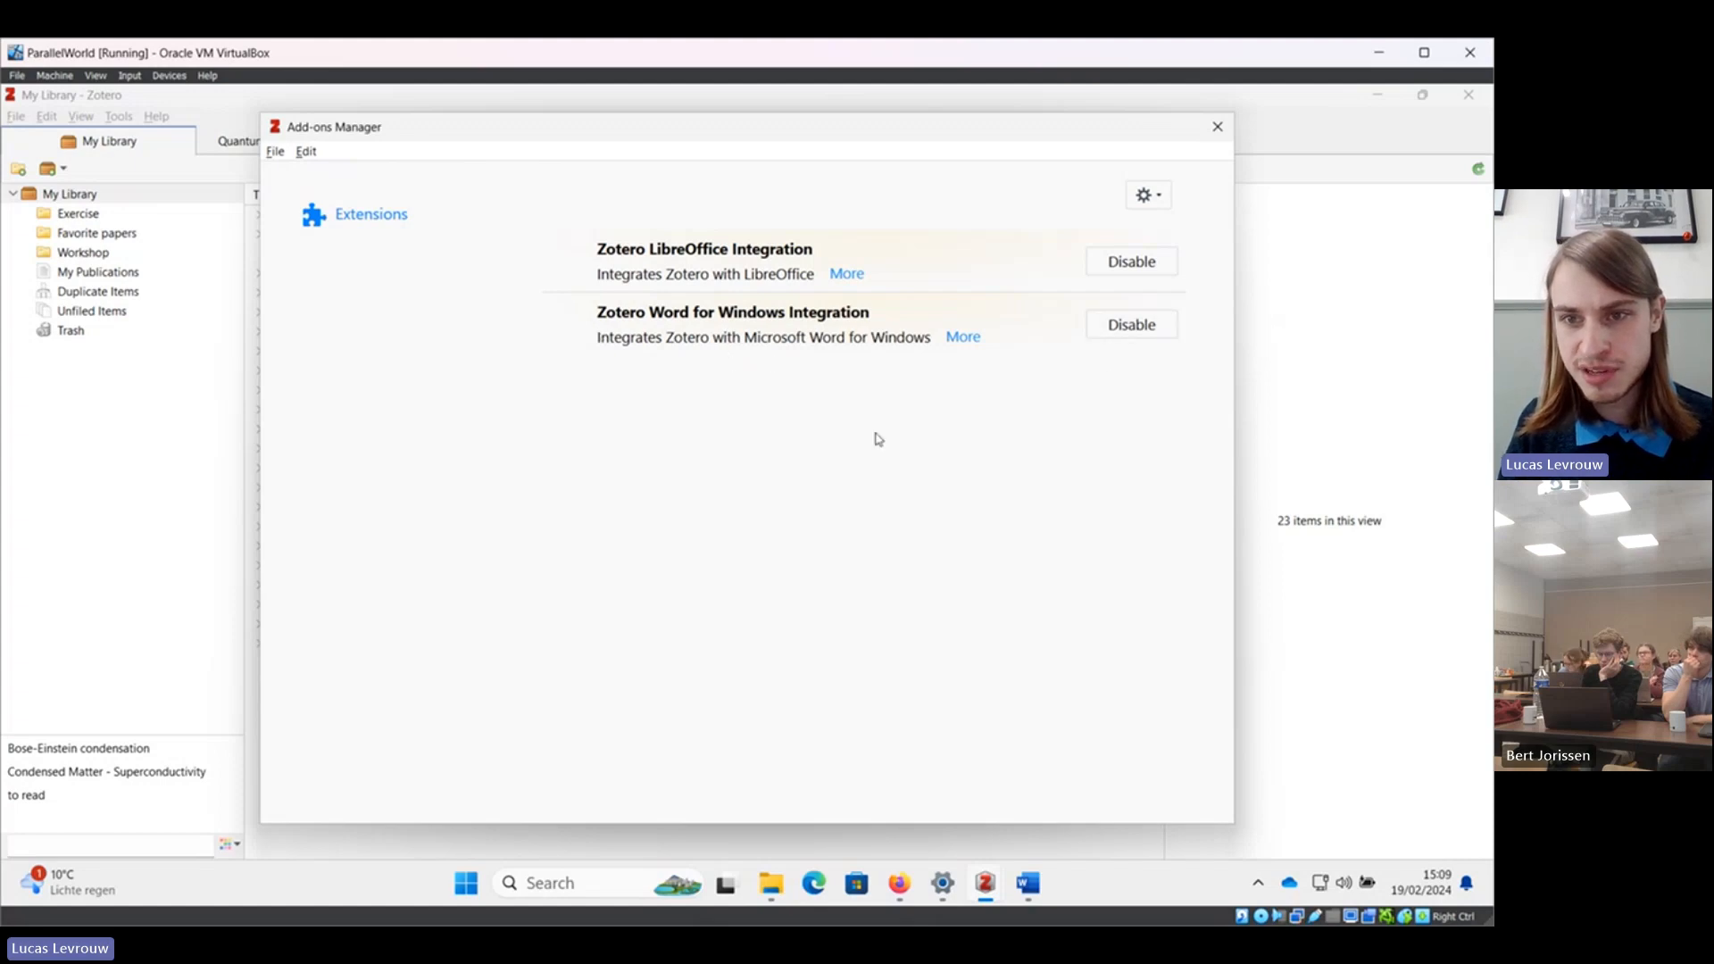
Install the Better BibTeX add-on from the file zotero-better-bibtex-6.7.159.xpi in the Downloads folder.
left_click(1167, 197)
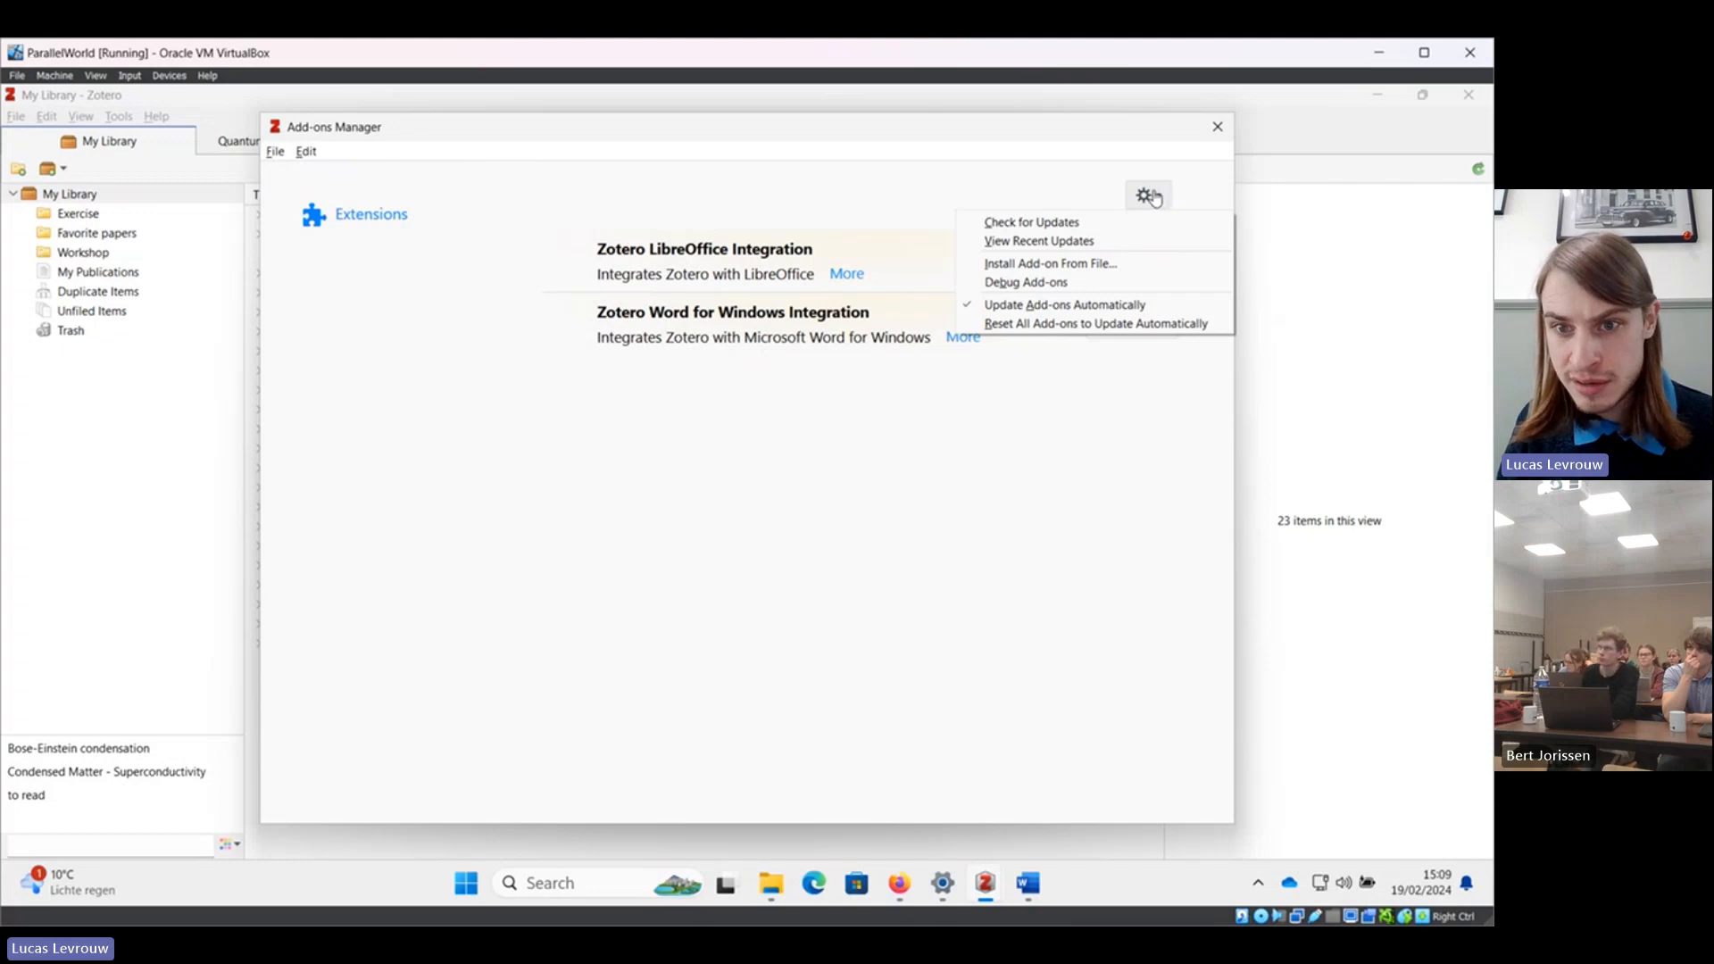
left_click(973, 266)
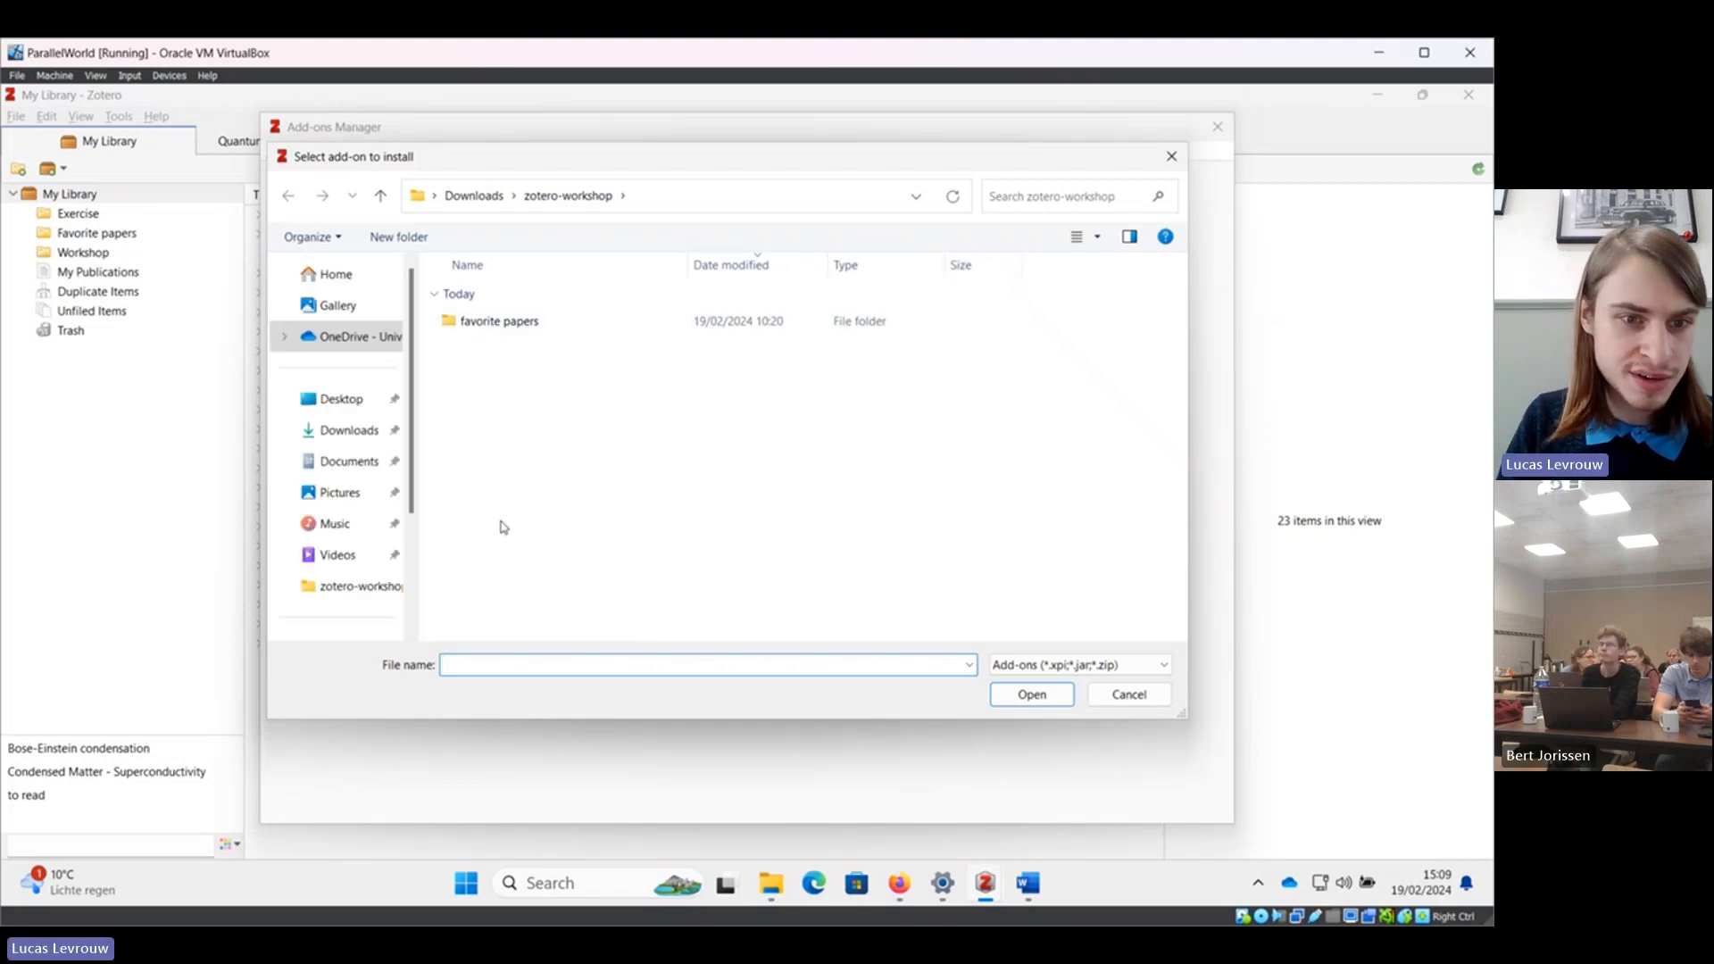
left_click(332, 437)
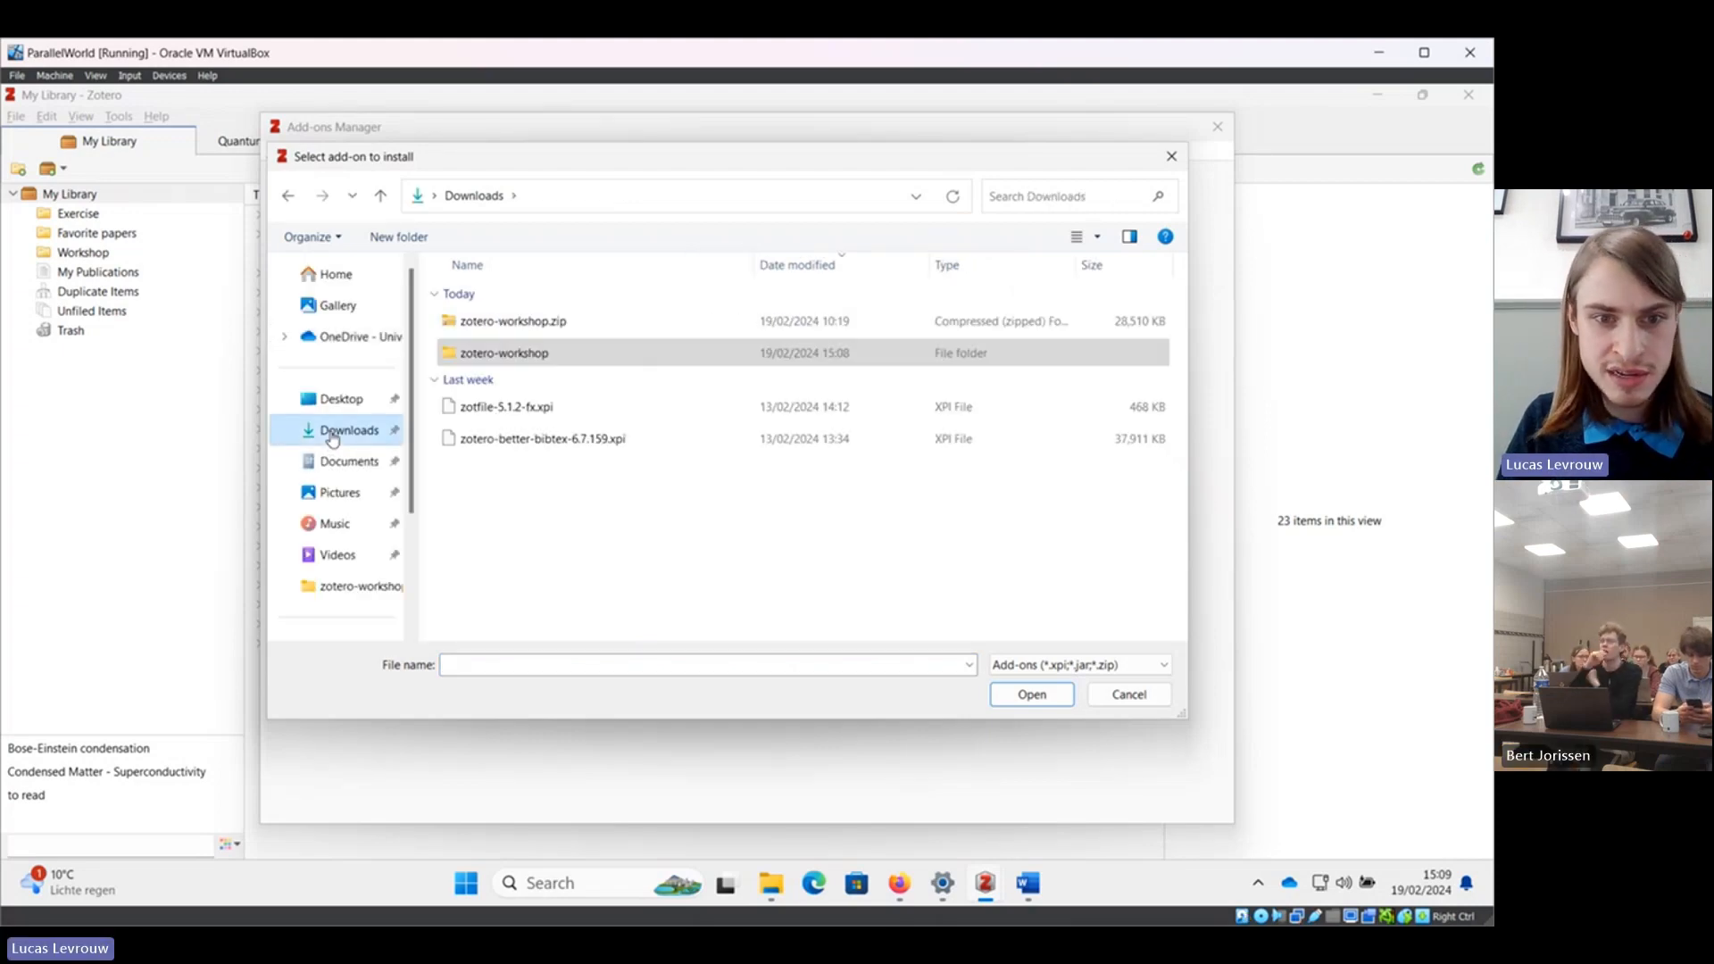
left_click(564, 441)
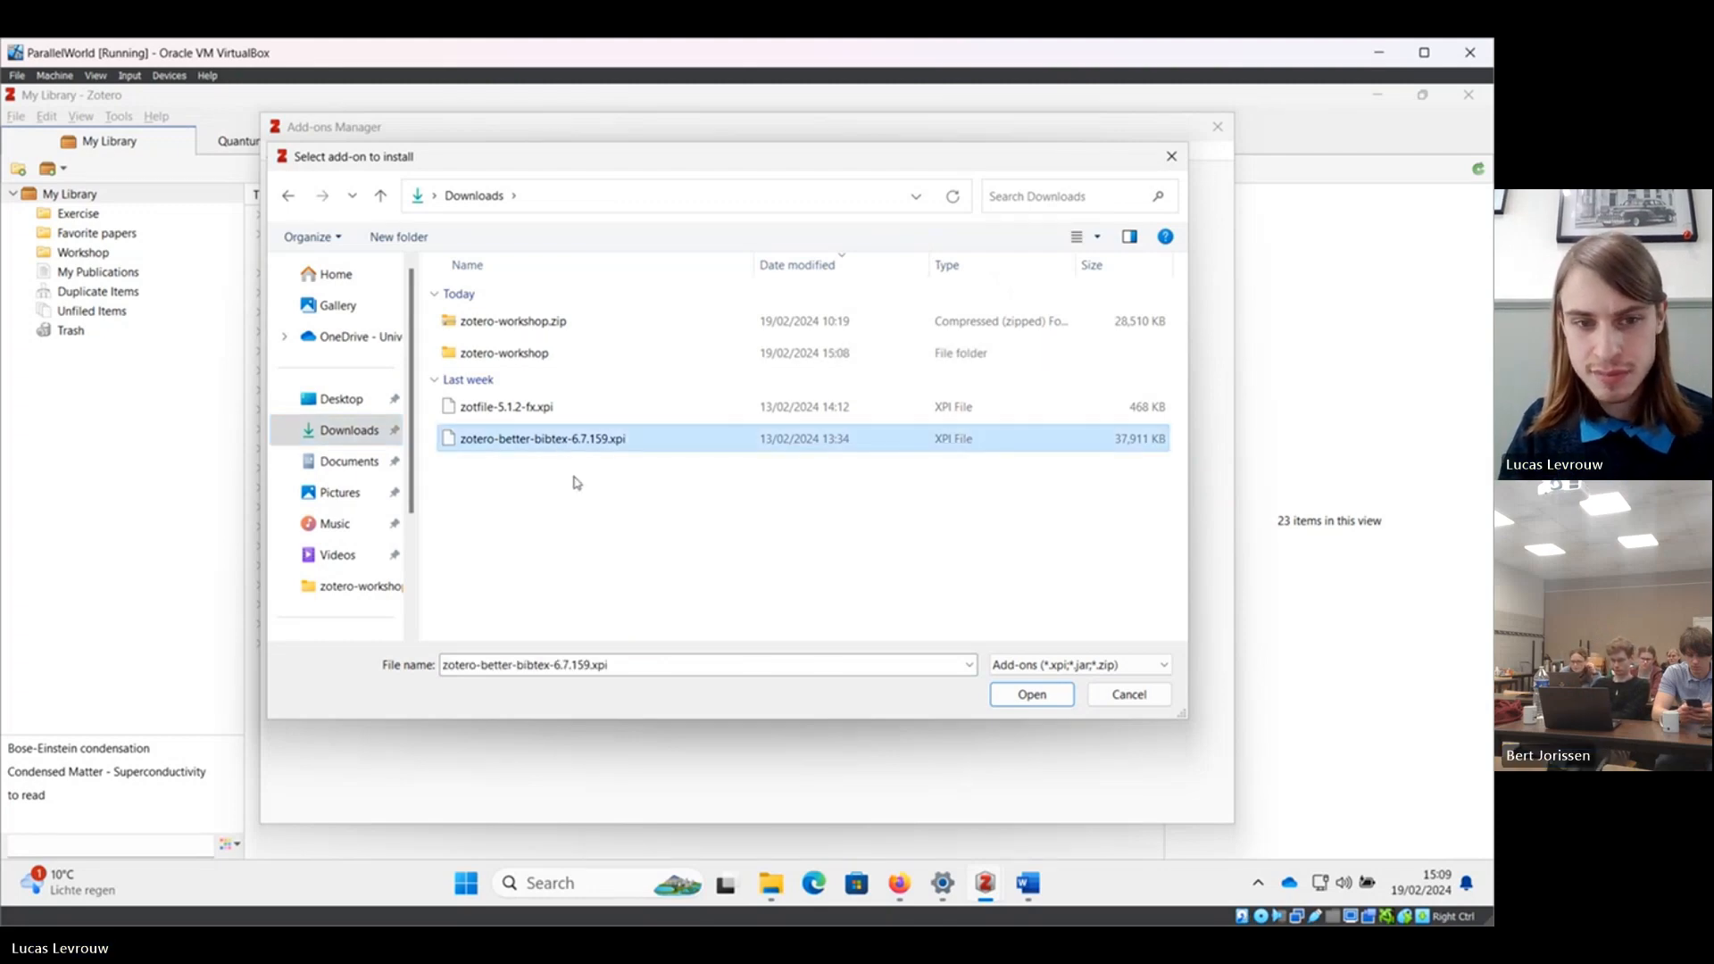
left_click(1035, 697)
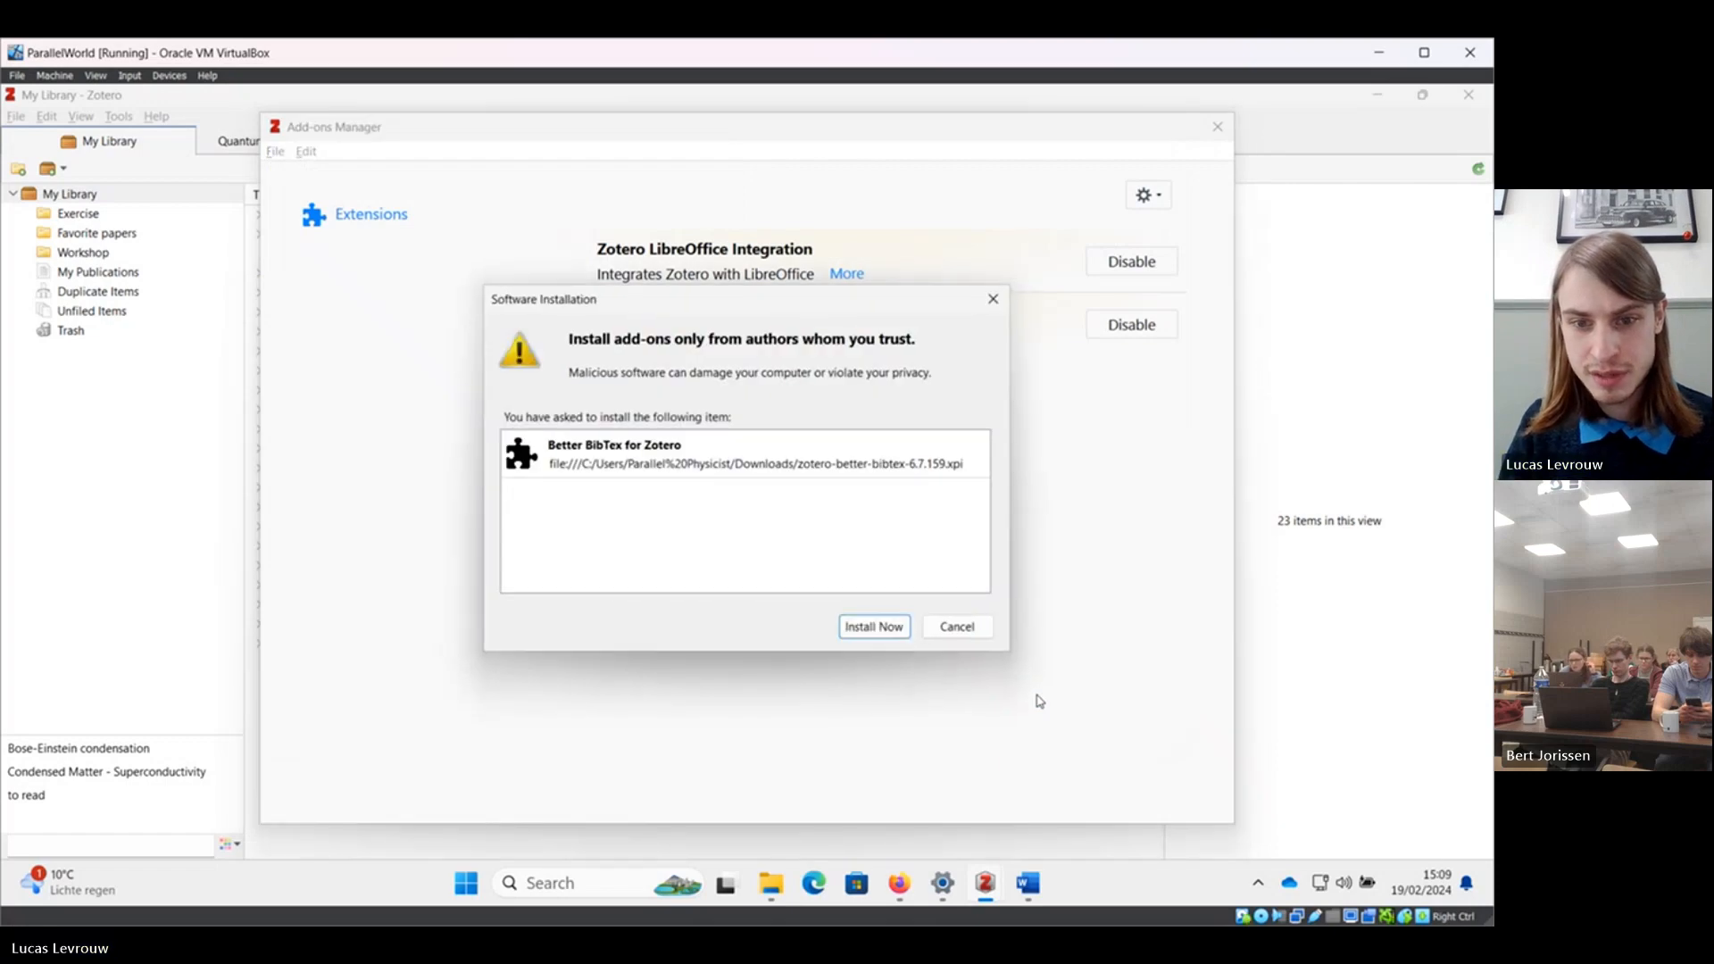
left_click(885, 630)
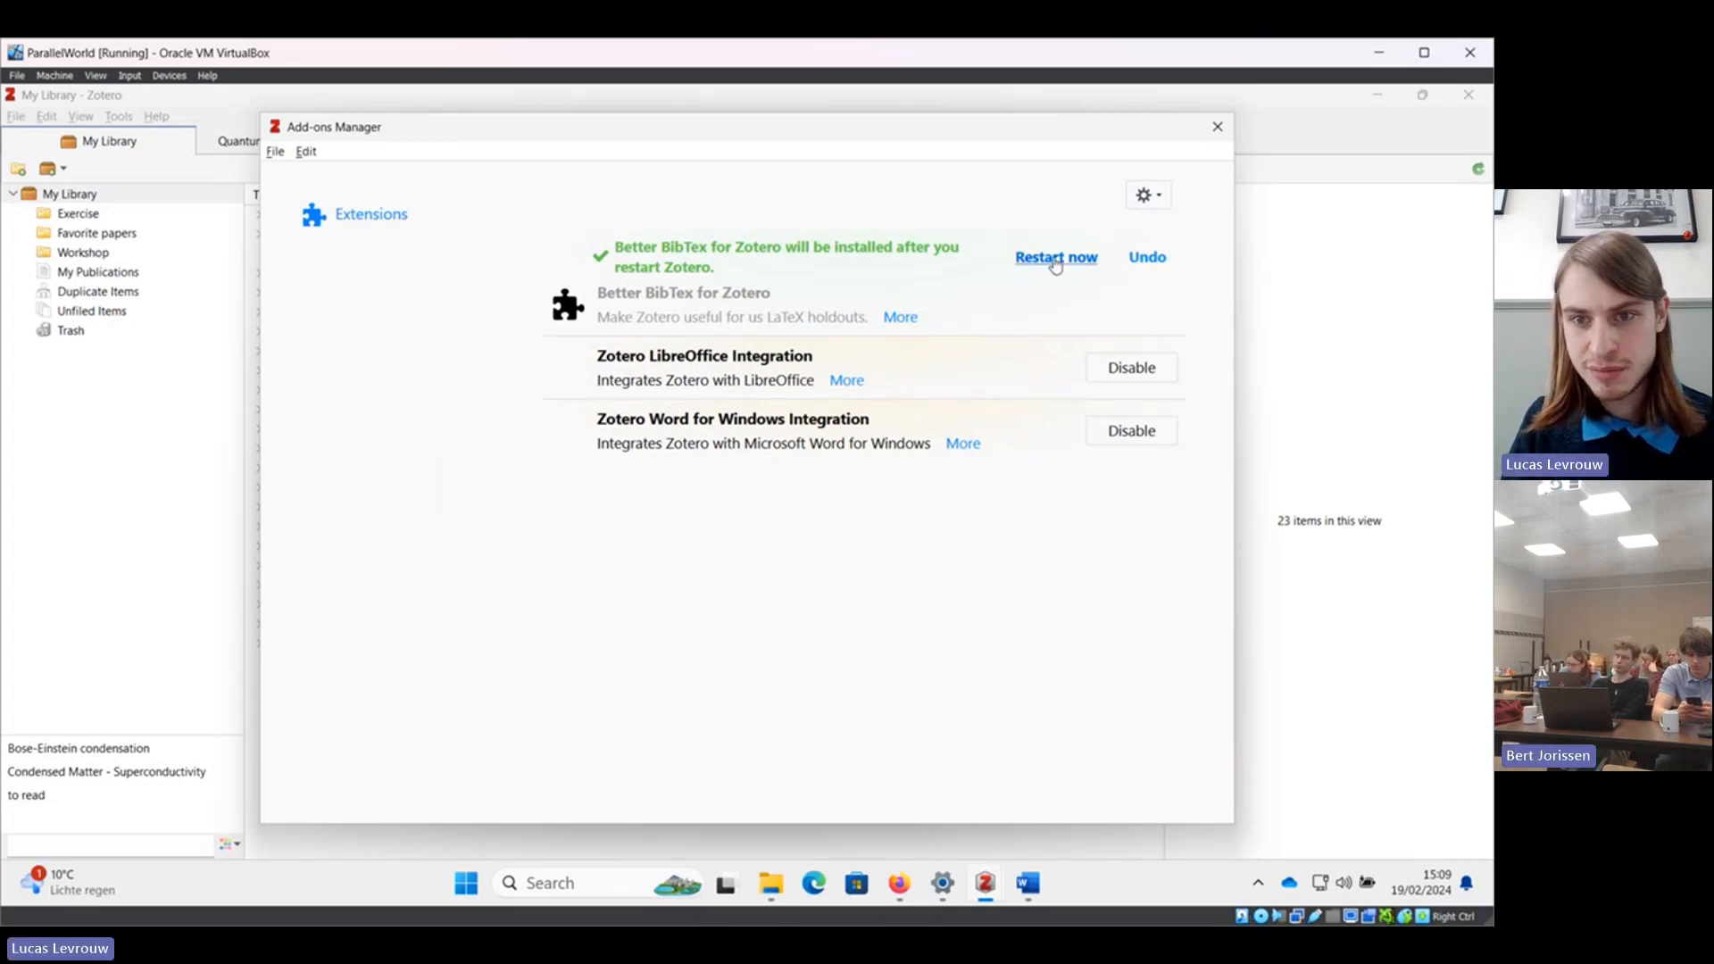
Restart Zotero to complete the Better BibTeX installation, launching the app again from a system search.
left_click(1055, 258)
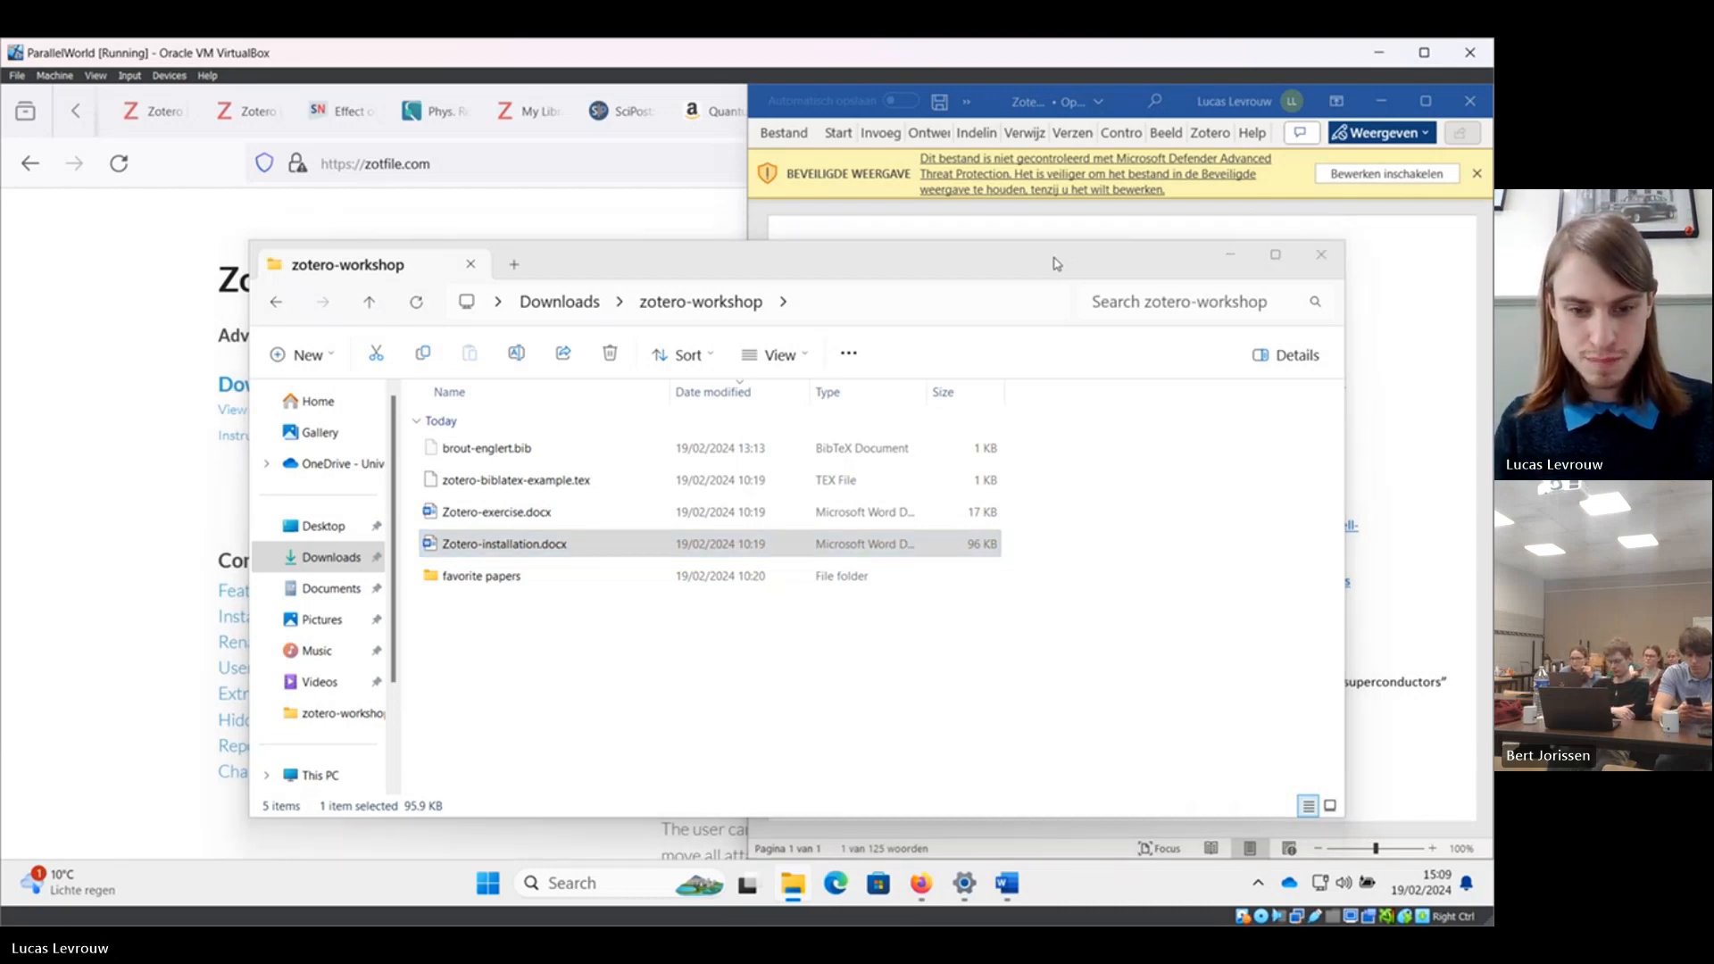
left_click(488, 882)
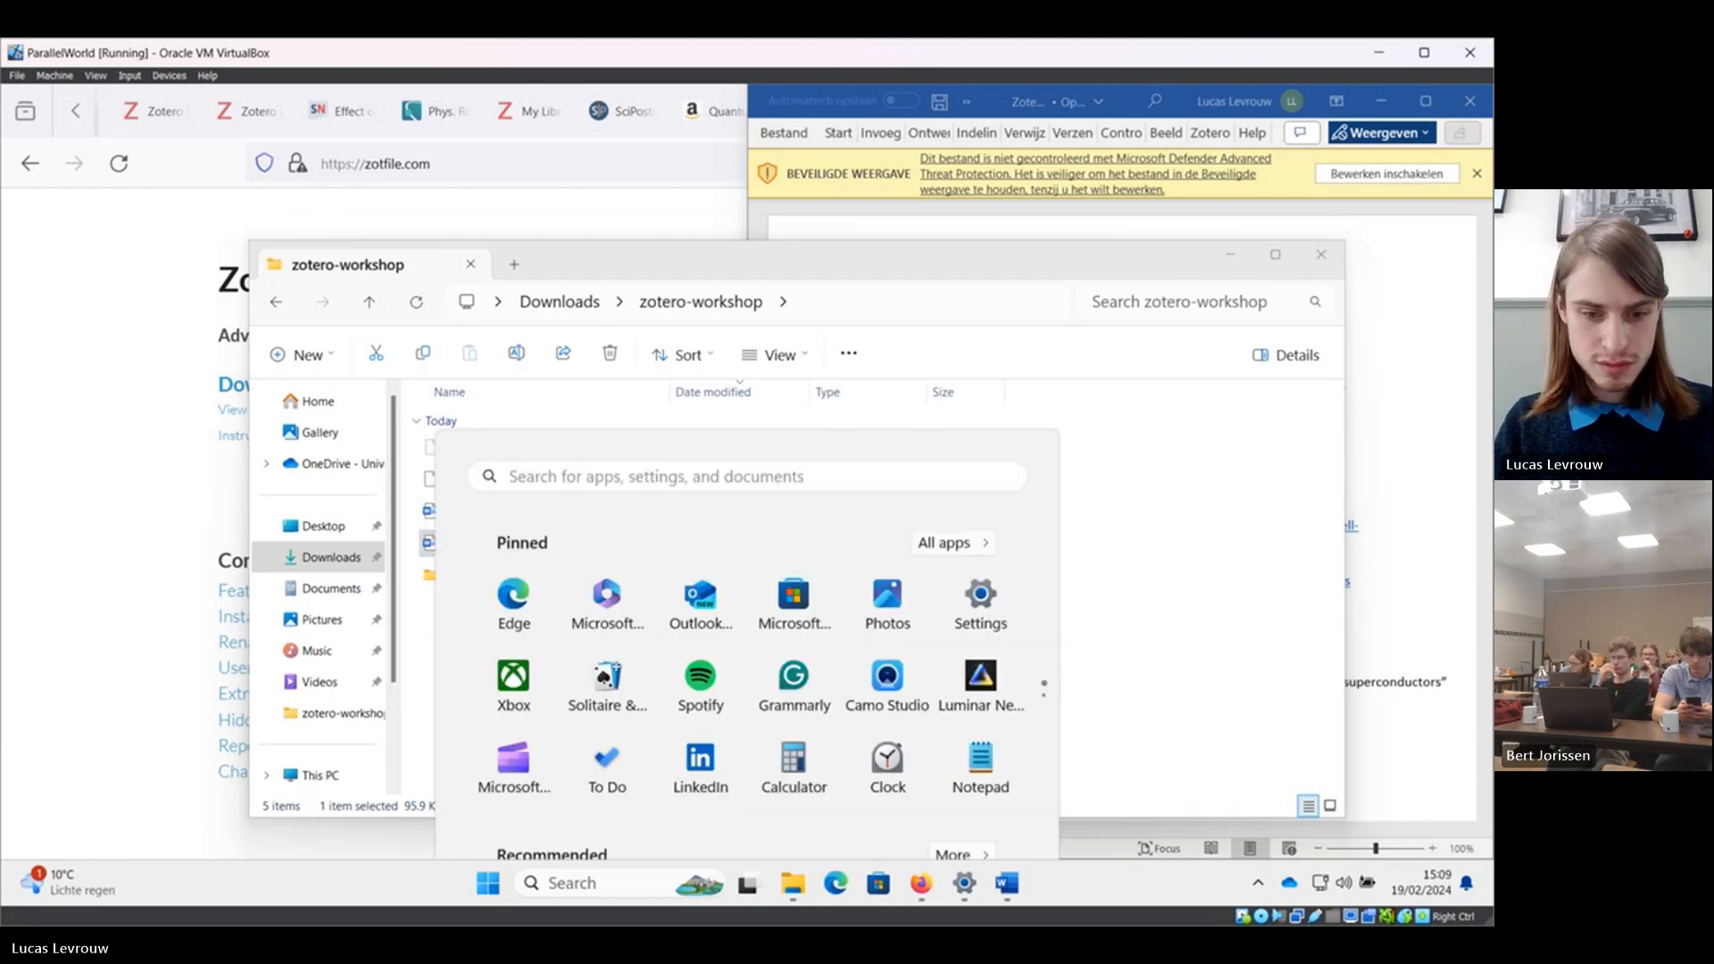
type("zot")
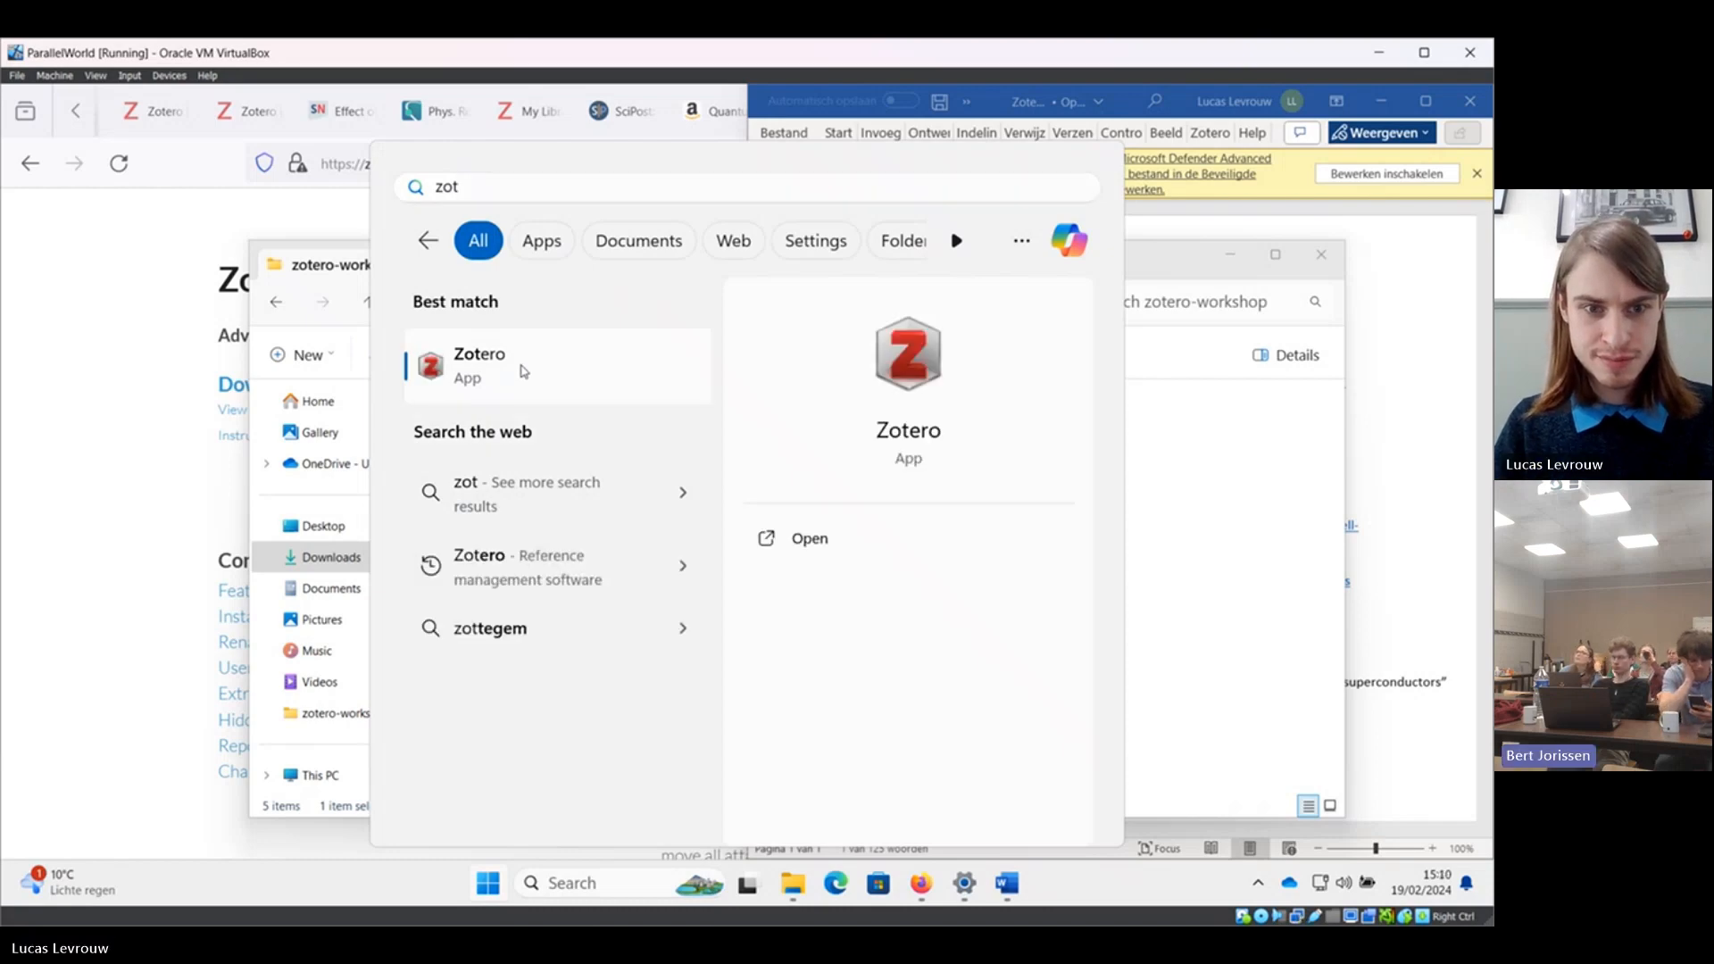
left_click(534, 369)
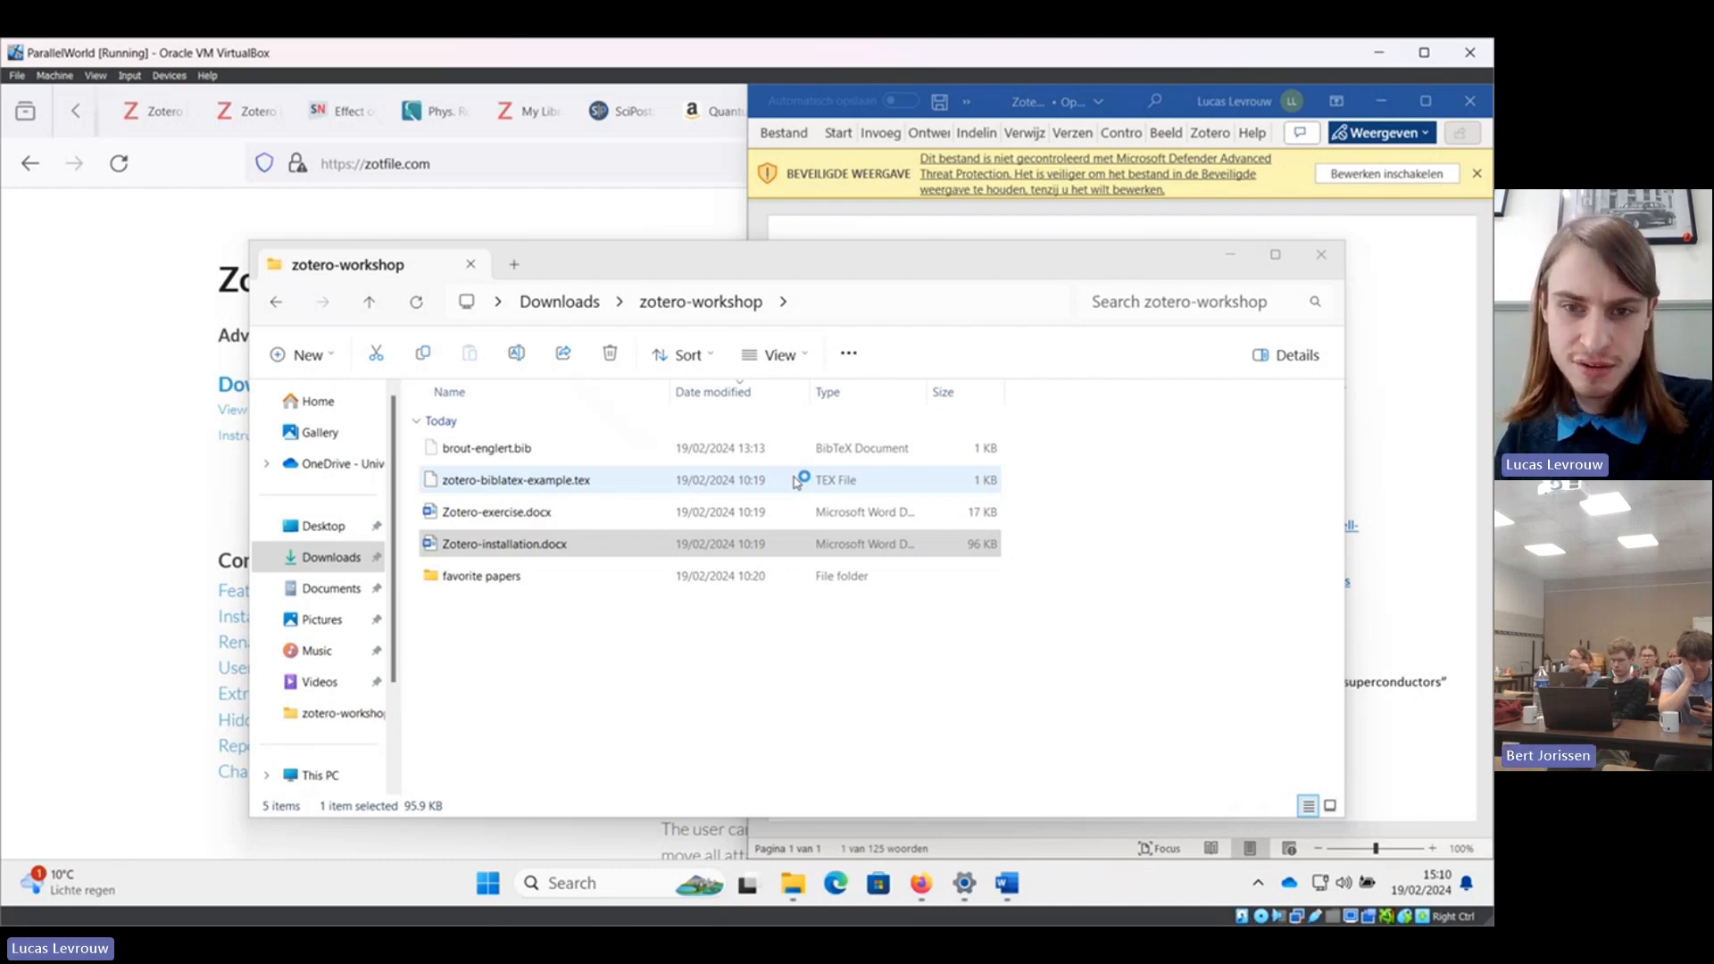
Minimize the file folder and Word exercise document, and open Zotero's Add-ons Manager.
left_click(1229, 254)
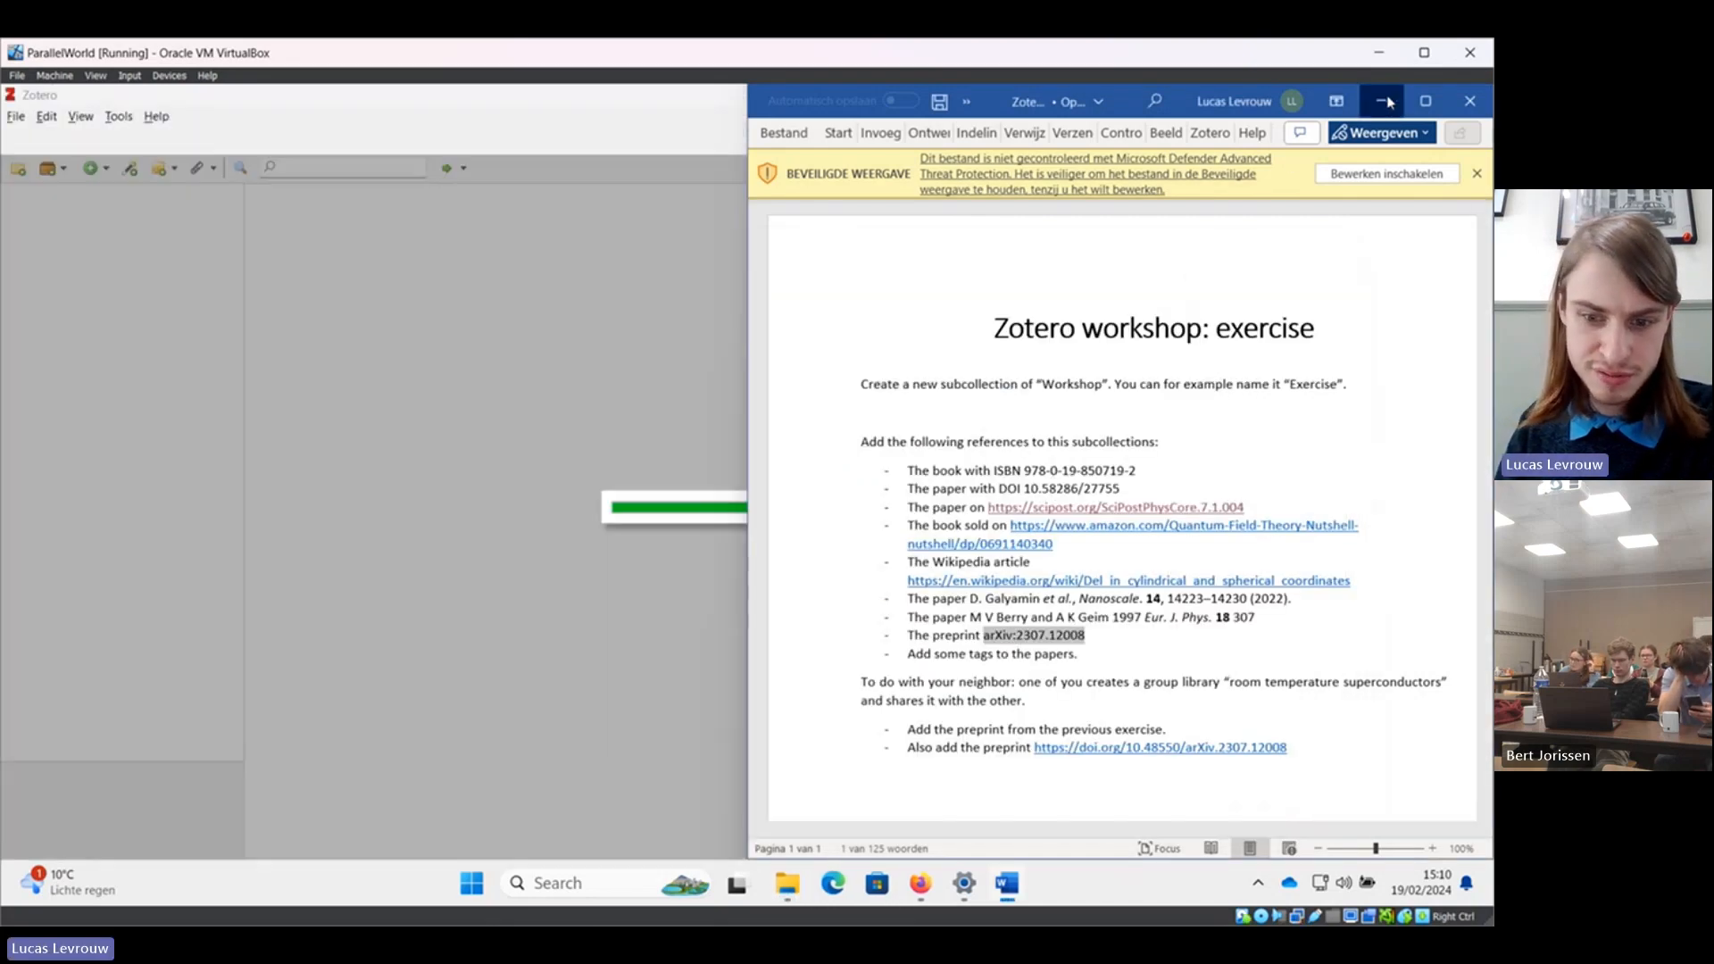
left_click(1385, 100)
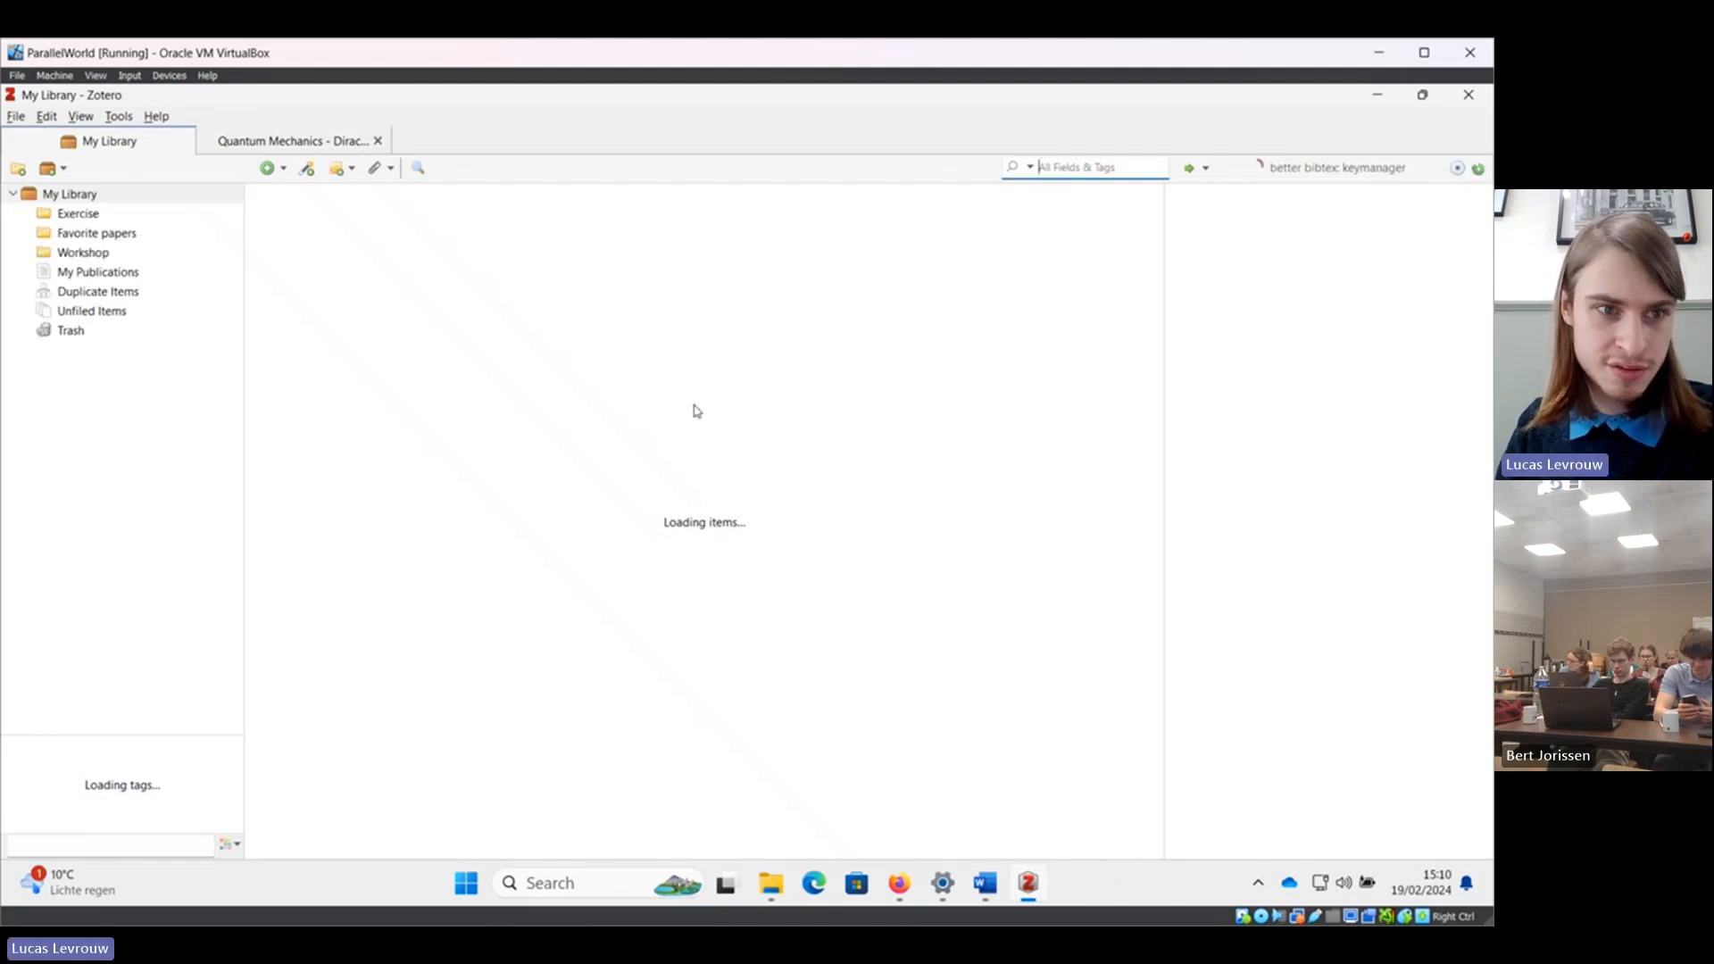
left_click(117, 117)
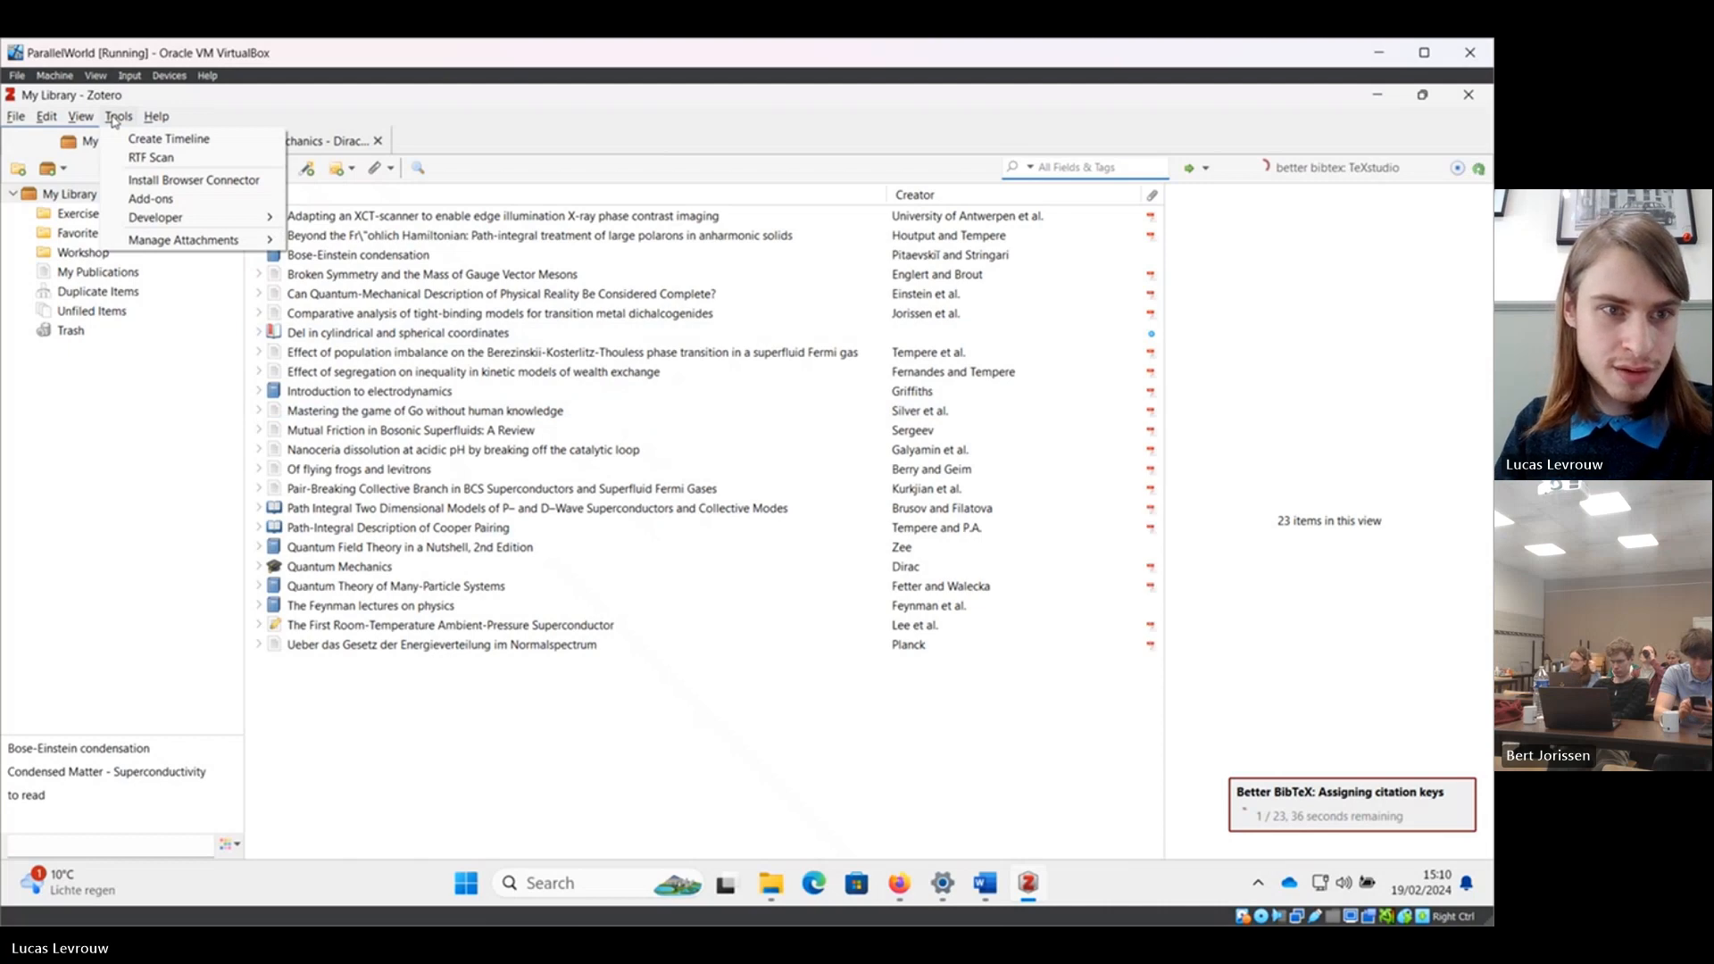
left_click(146, 201)
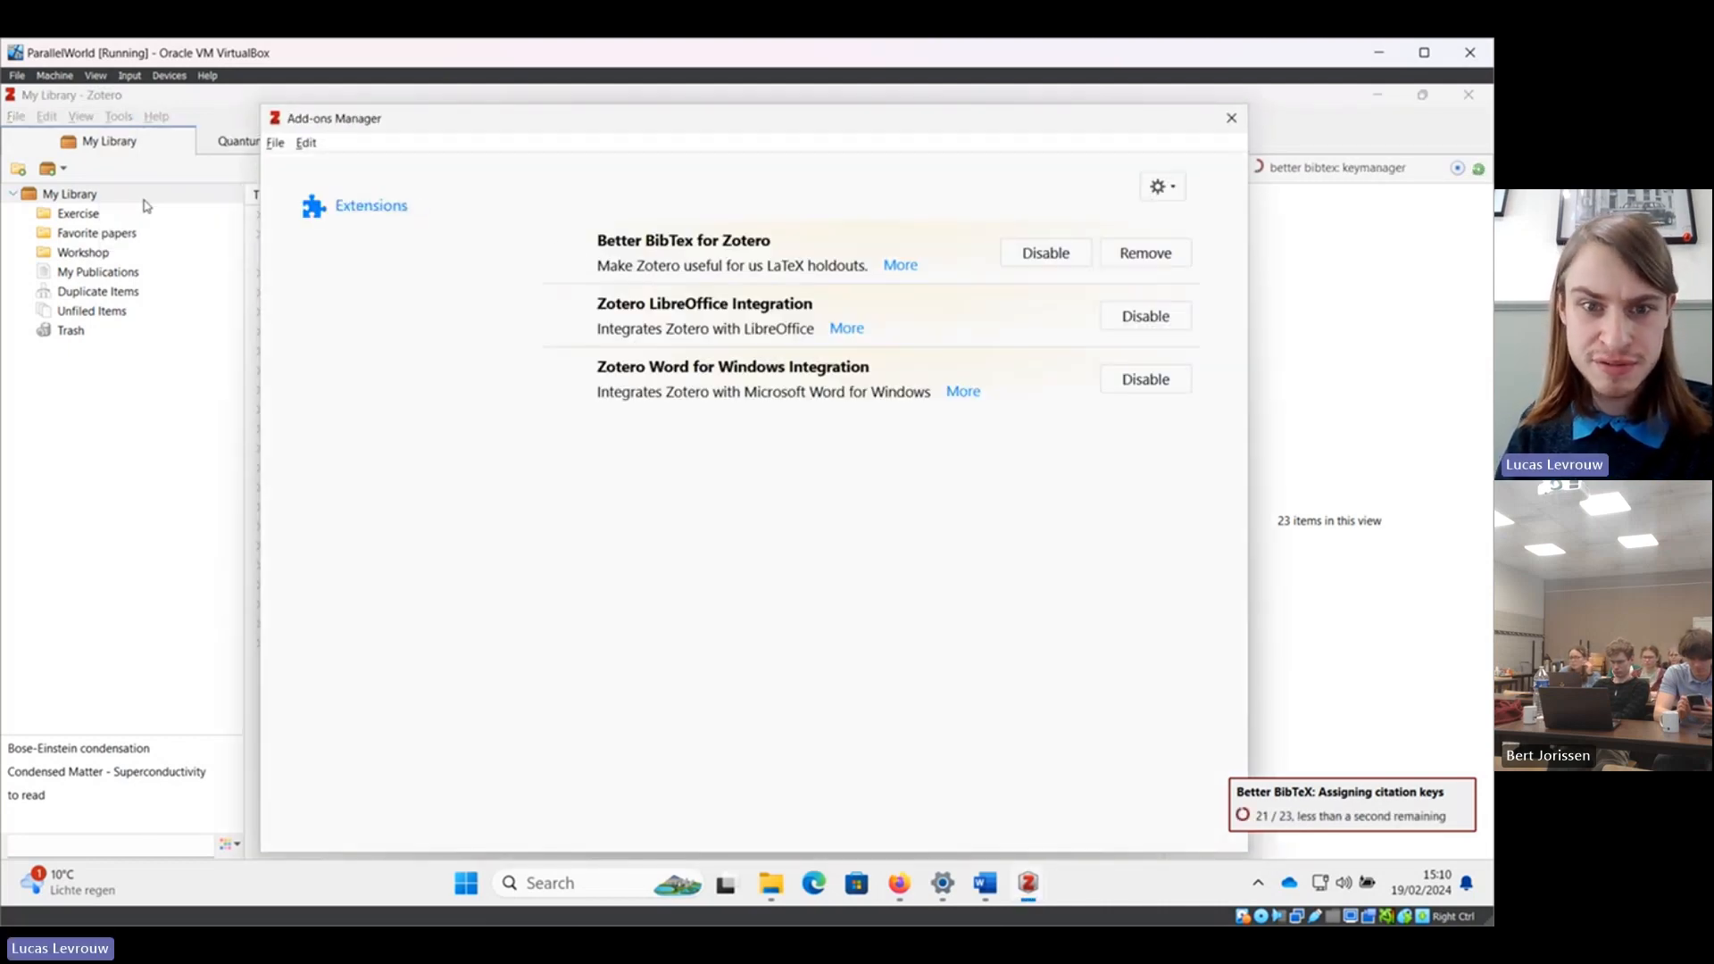
Install the ZotFile add-on from the file zotfile-5.1.2-fx.xpi in the Downloads folder.
left_click(1160, 189)
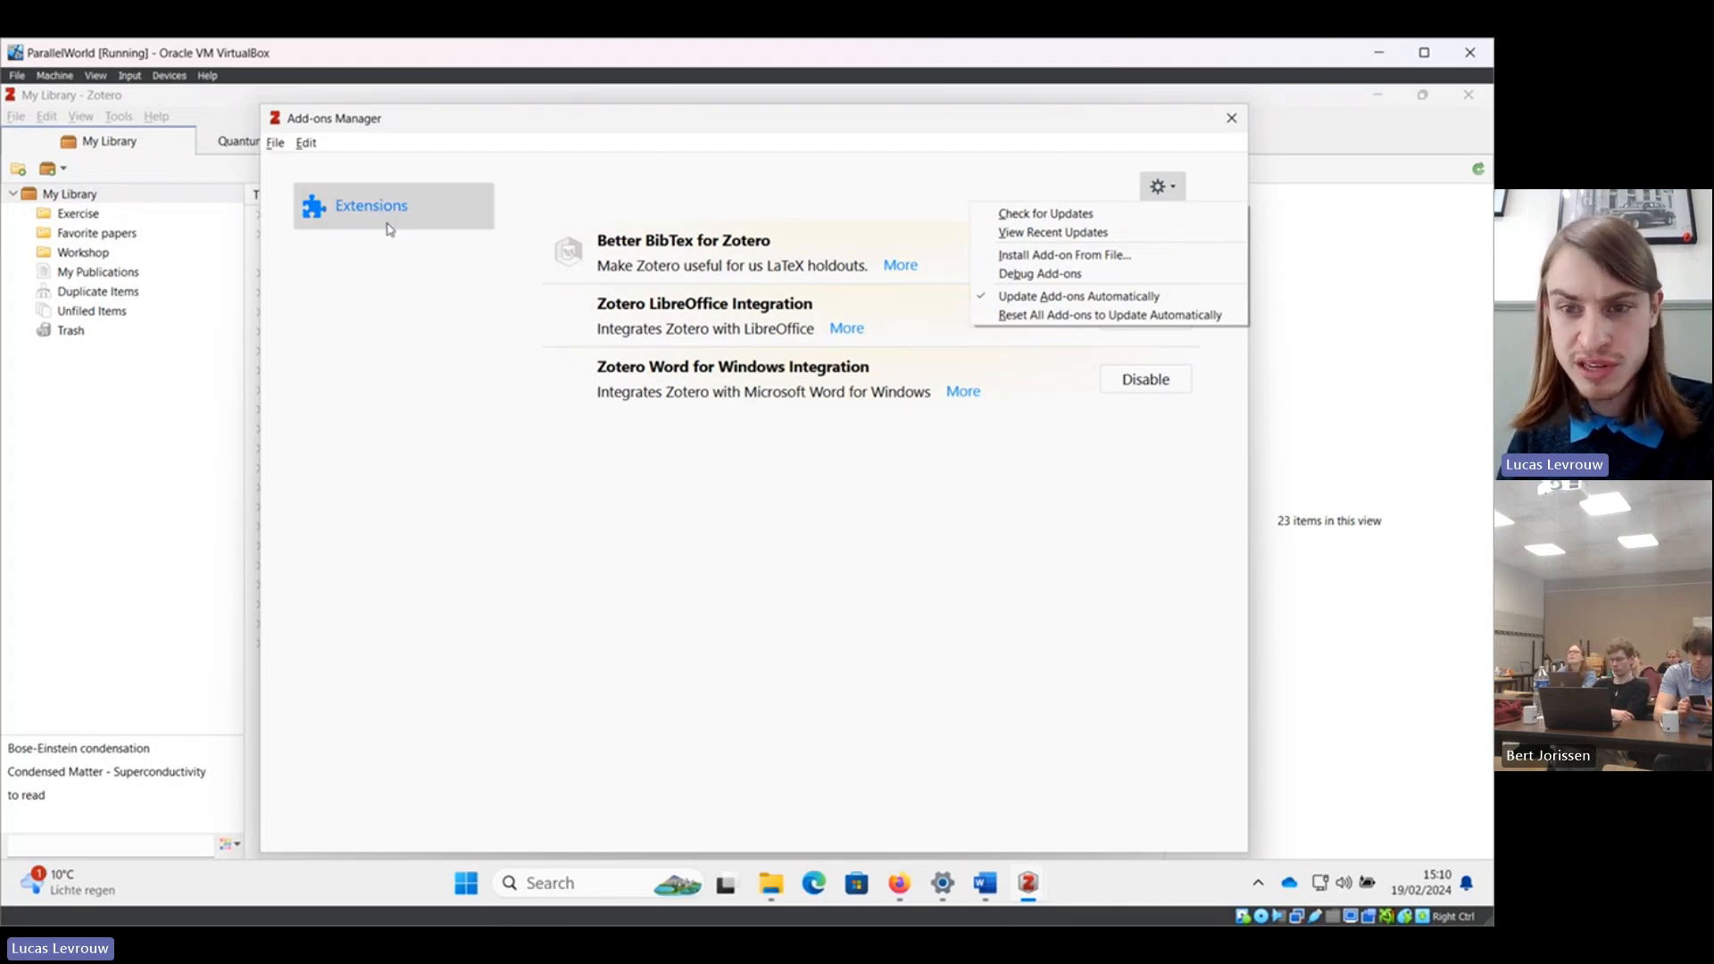
left_click(1004, 255)
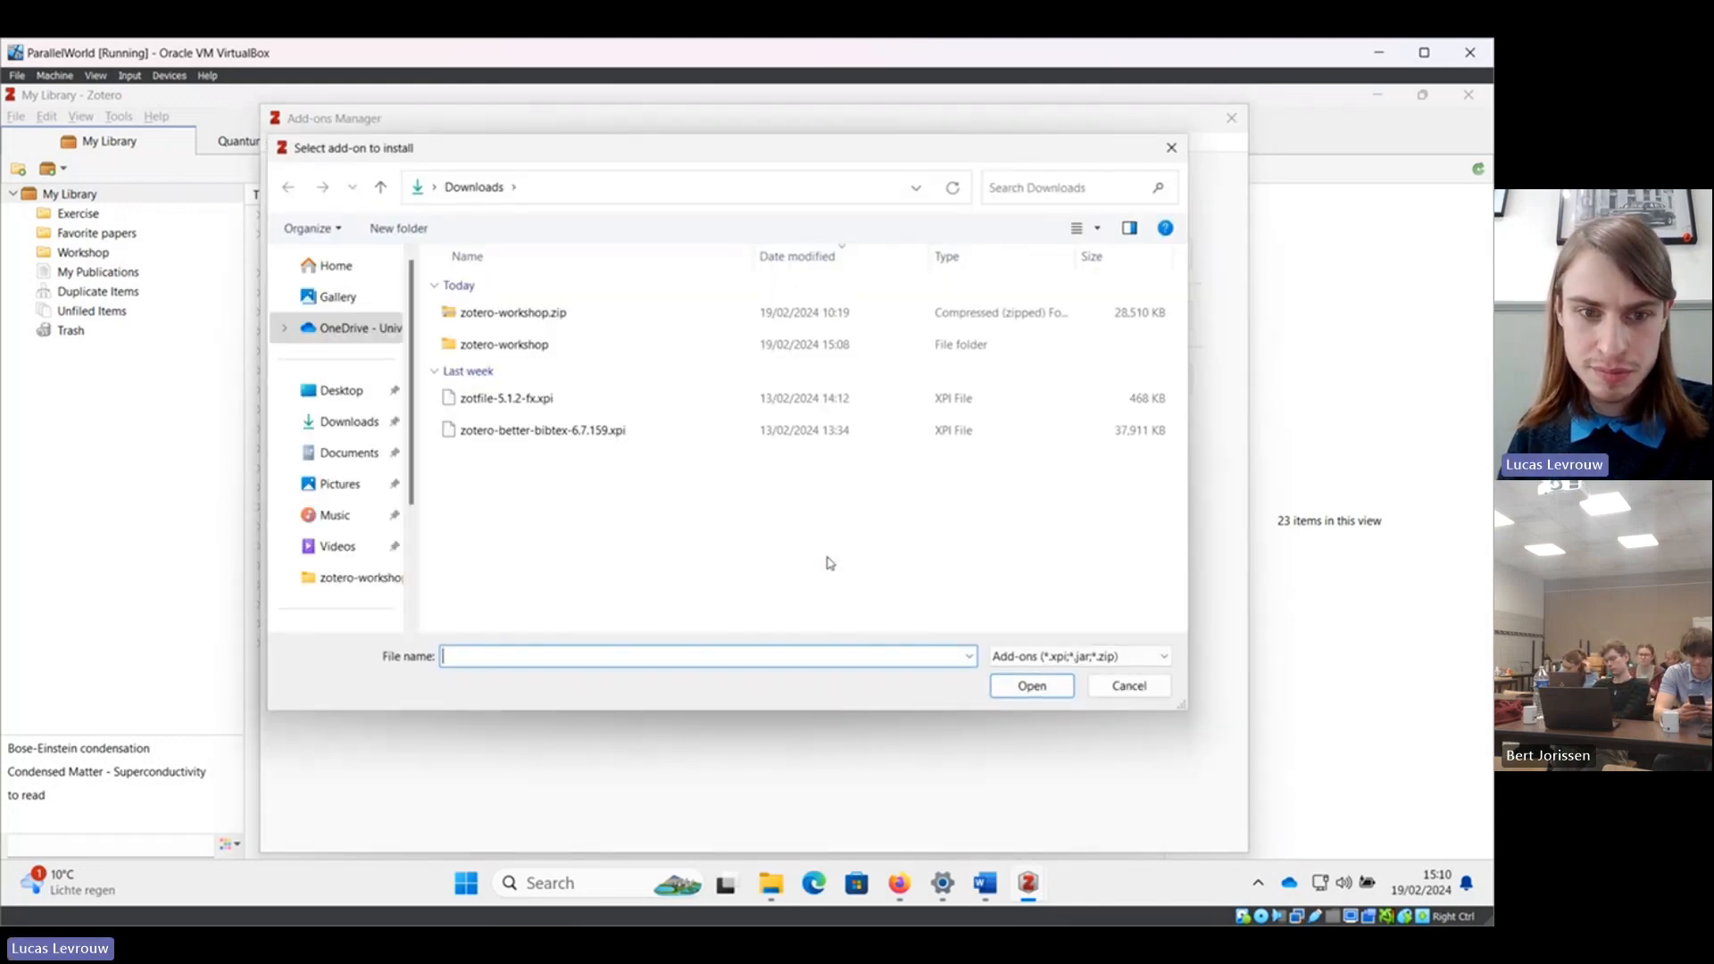
left_click(579, 406)
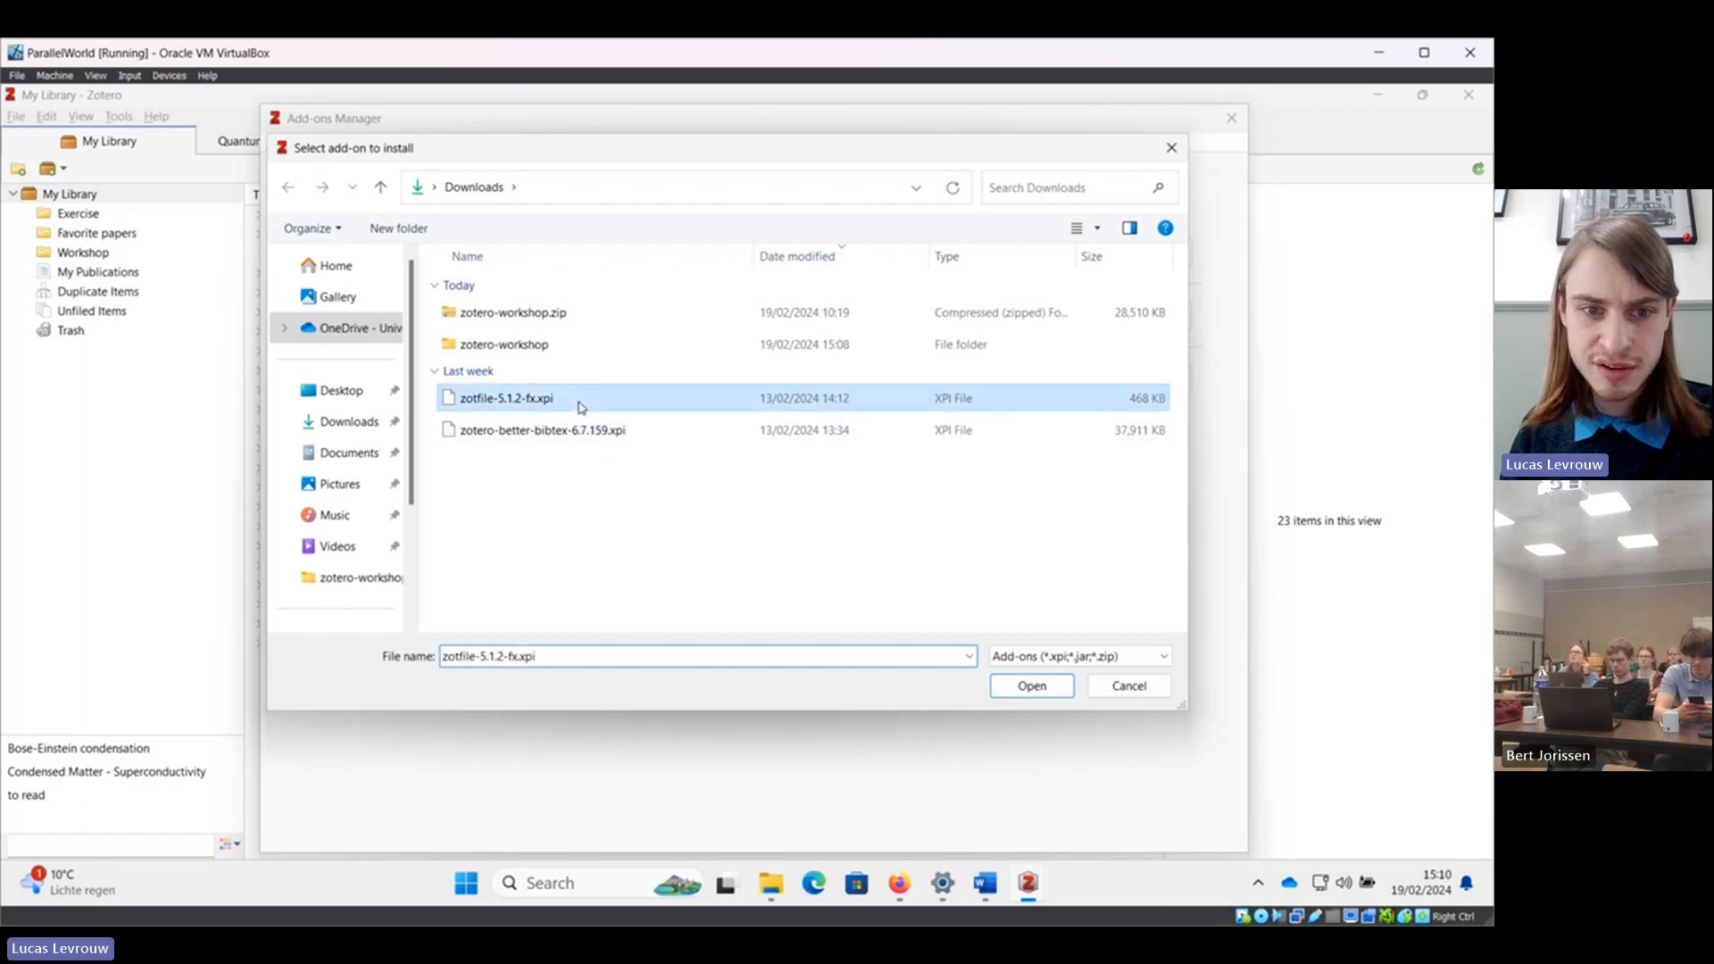
left_click(1046, 689)
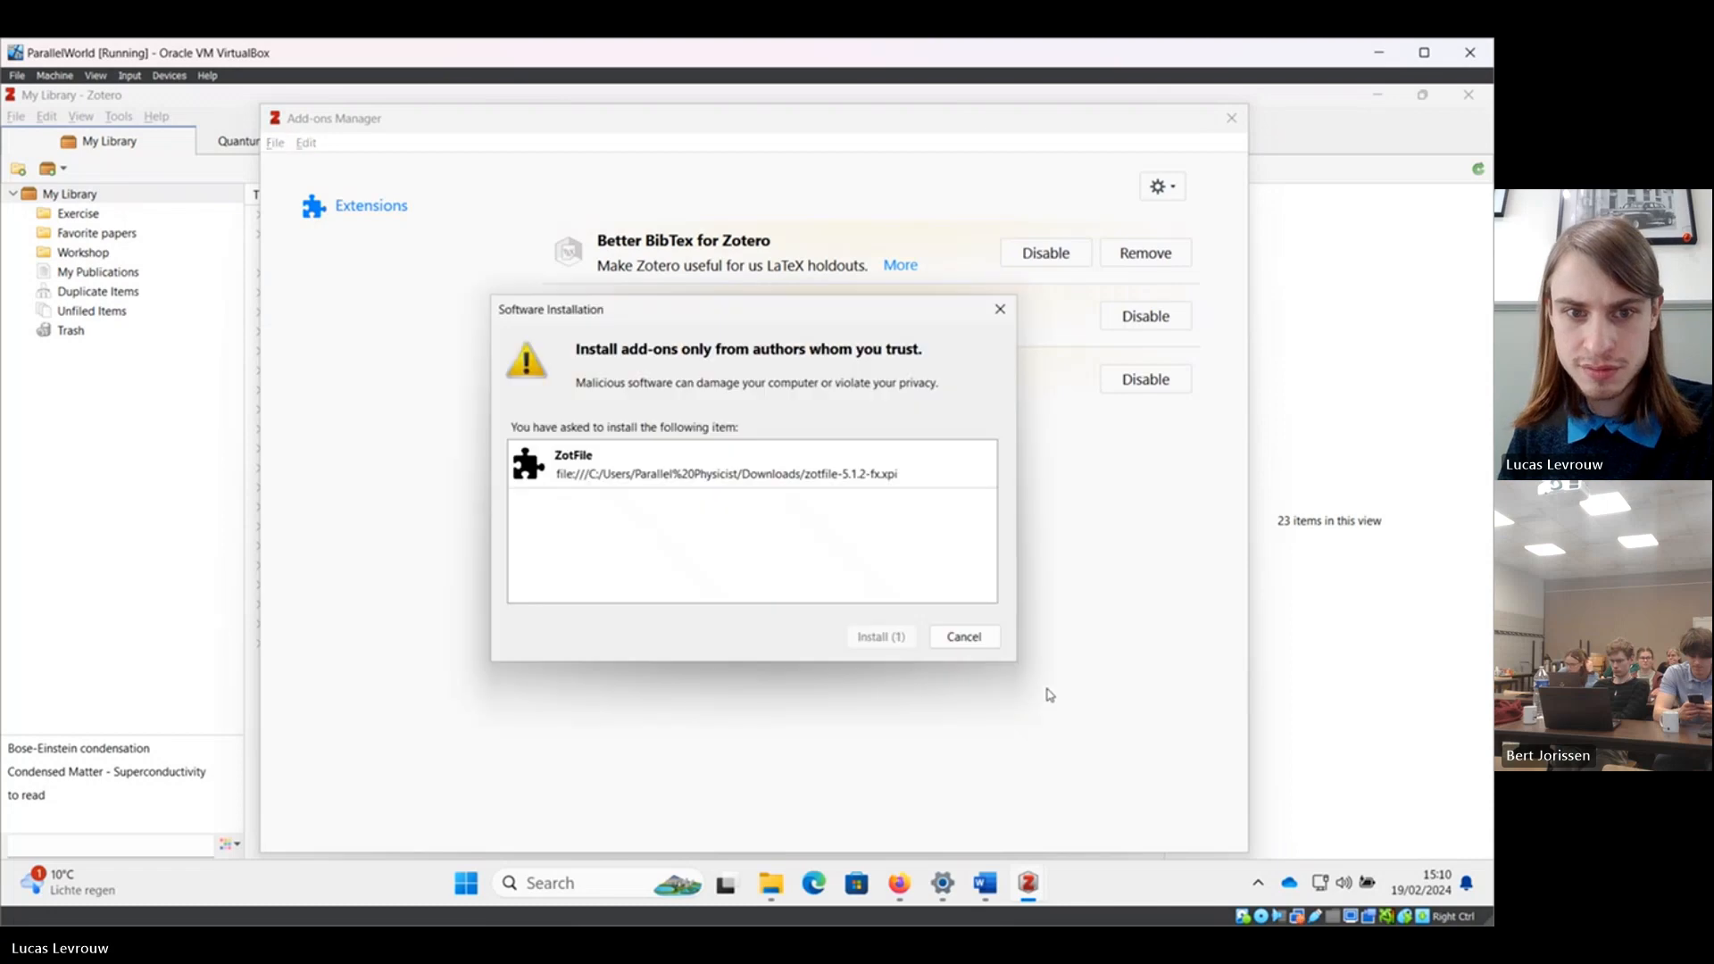
left_click(896, 638)
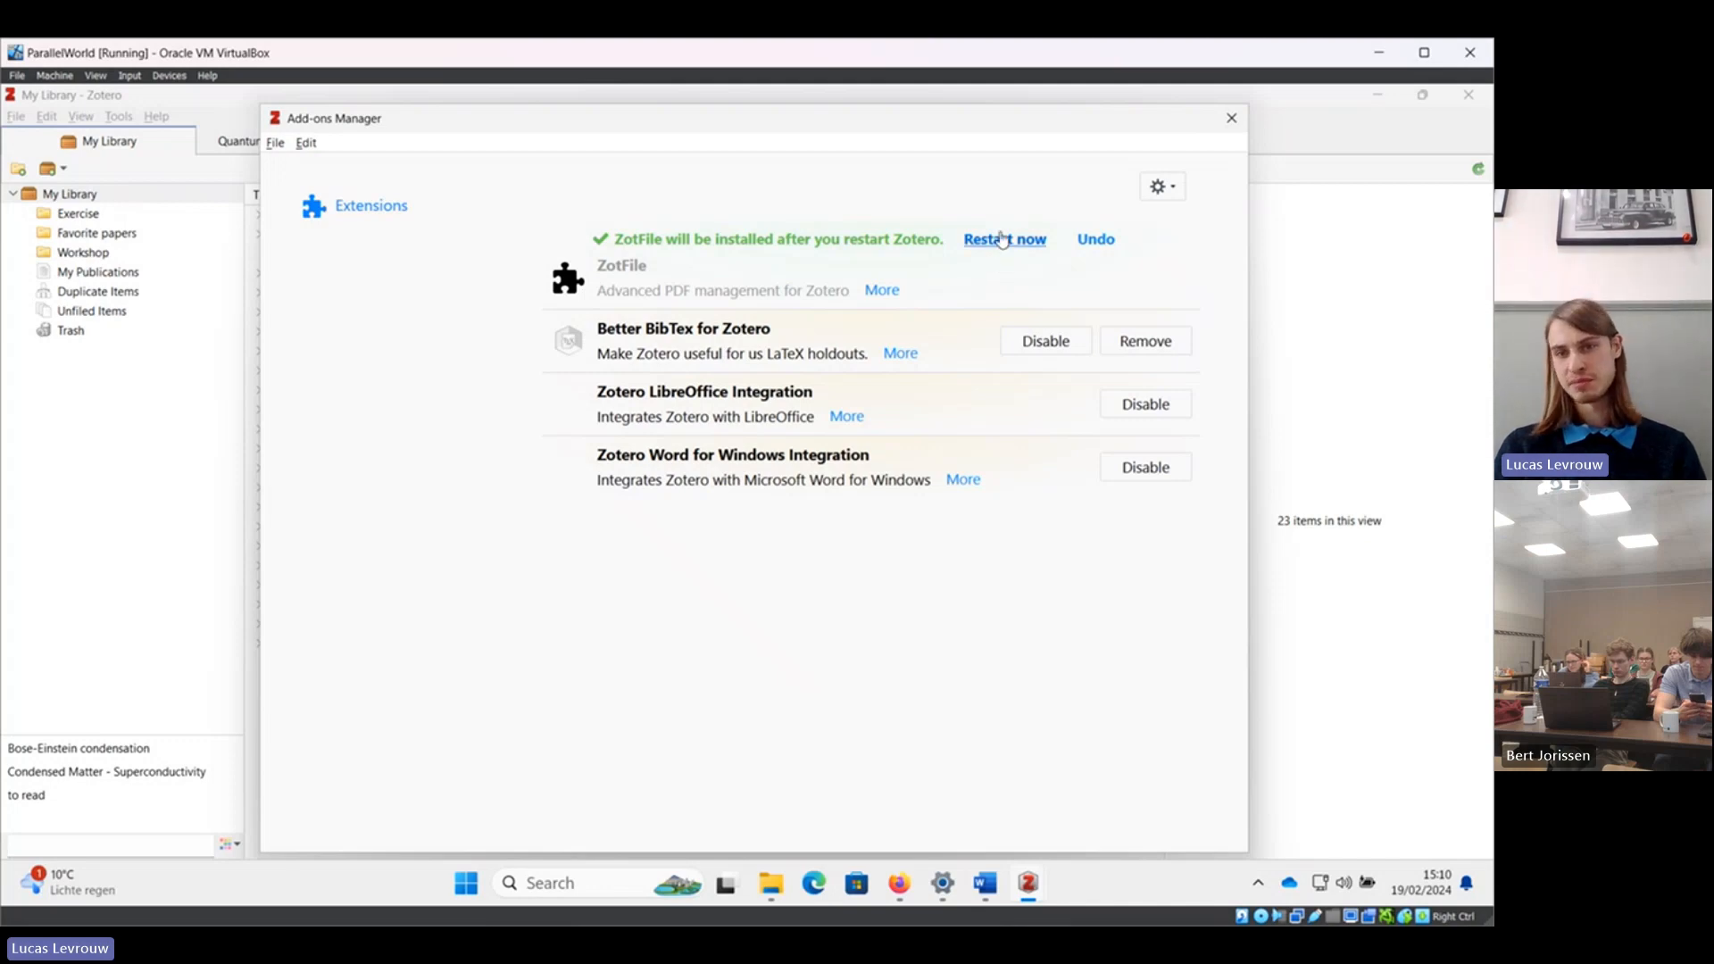
Restart Zotero to complete the ZotFile installation, searching the system for "zot" to launch the app again.
left_click(1002, 240)
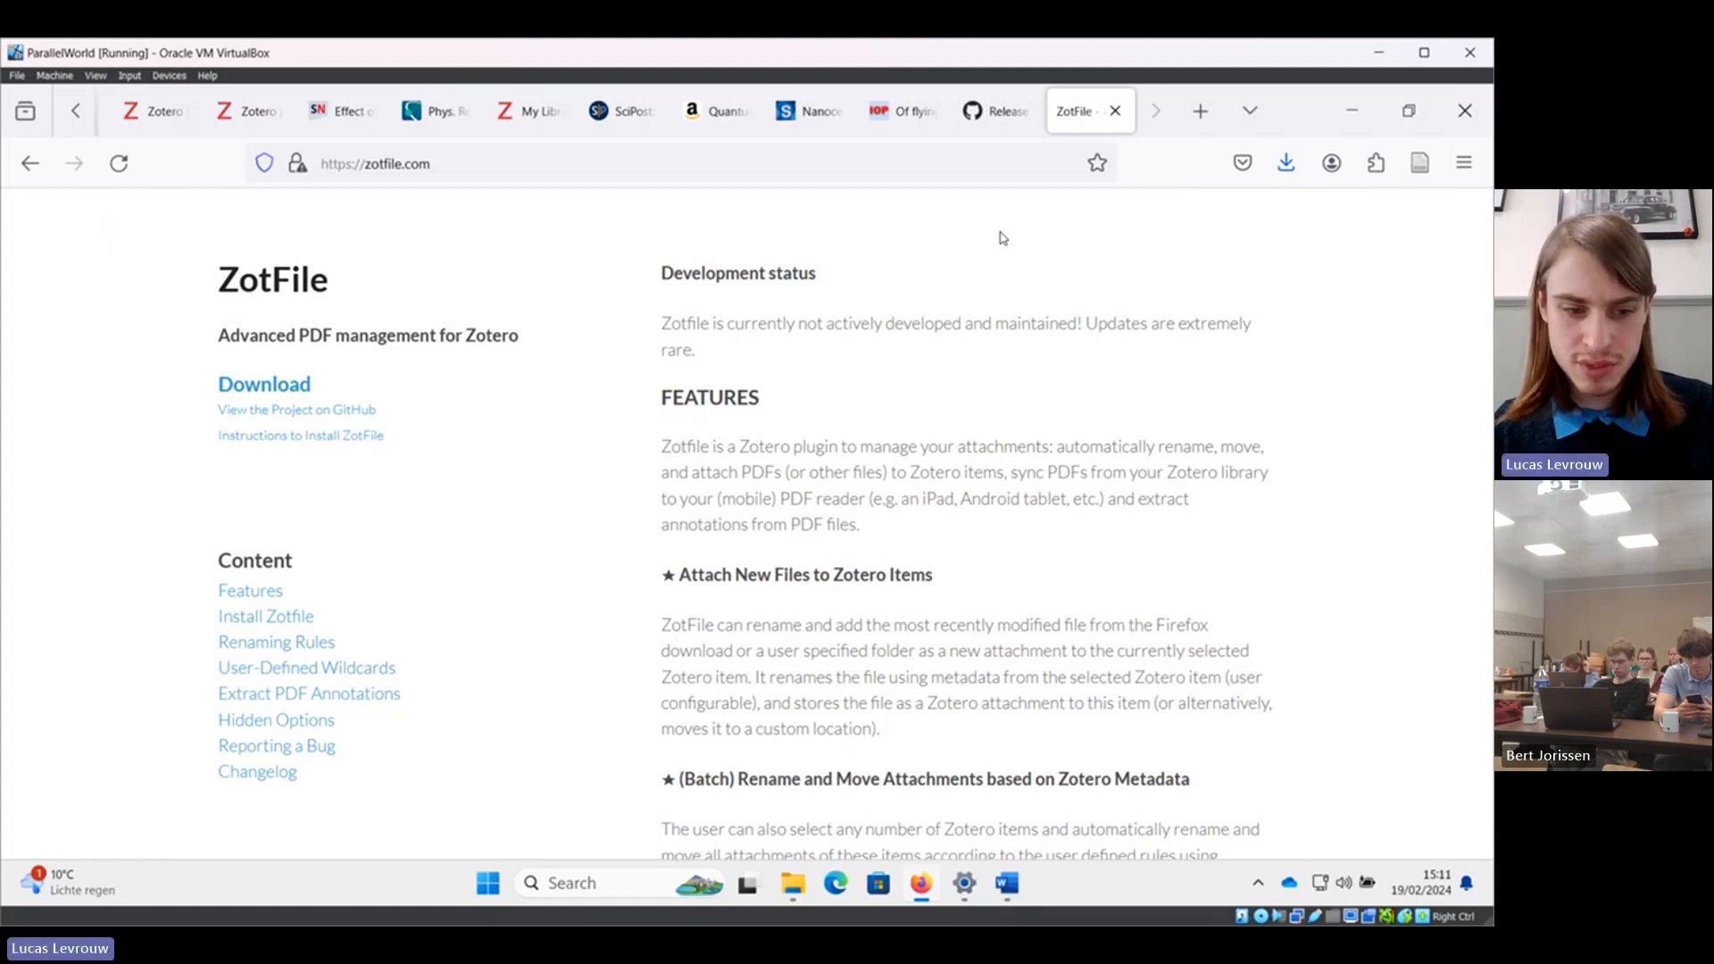
key("super")
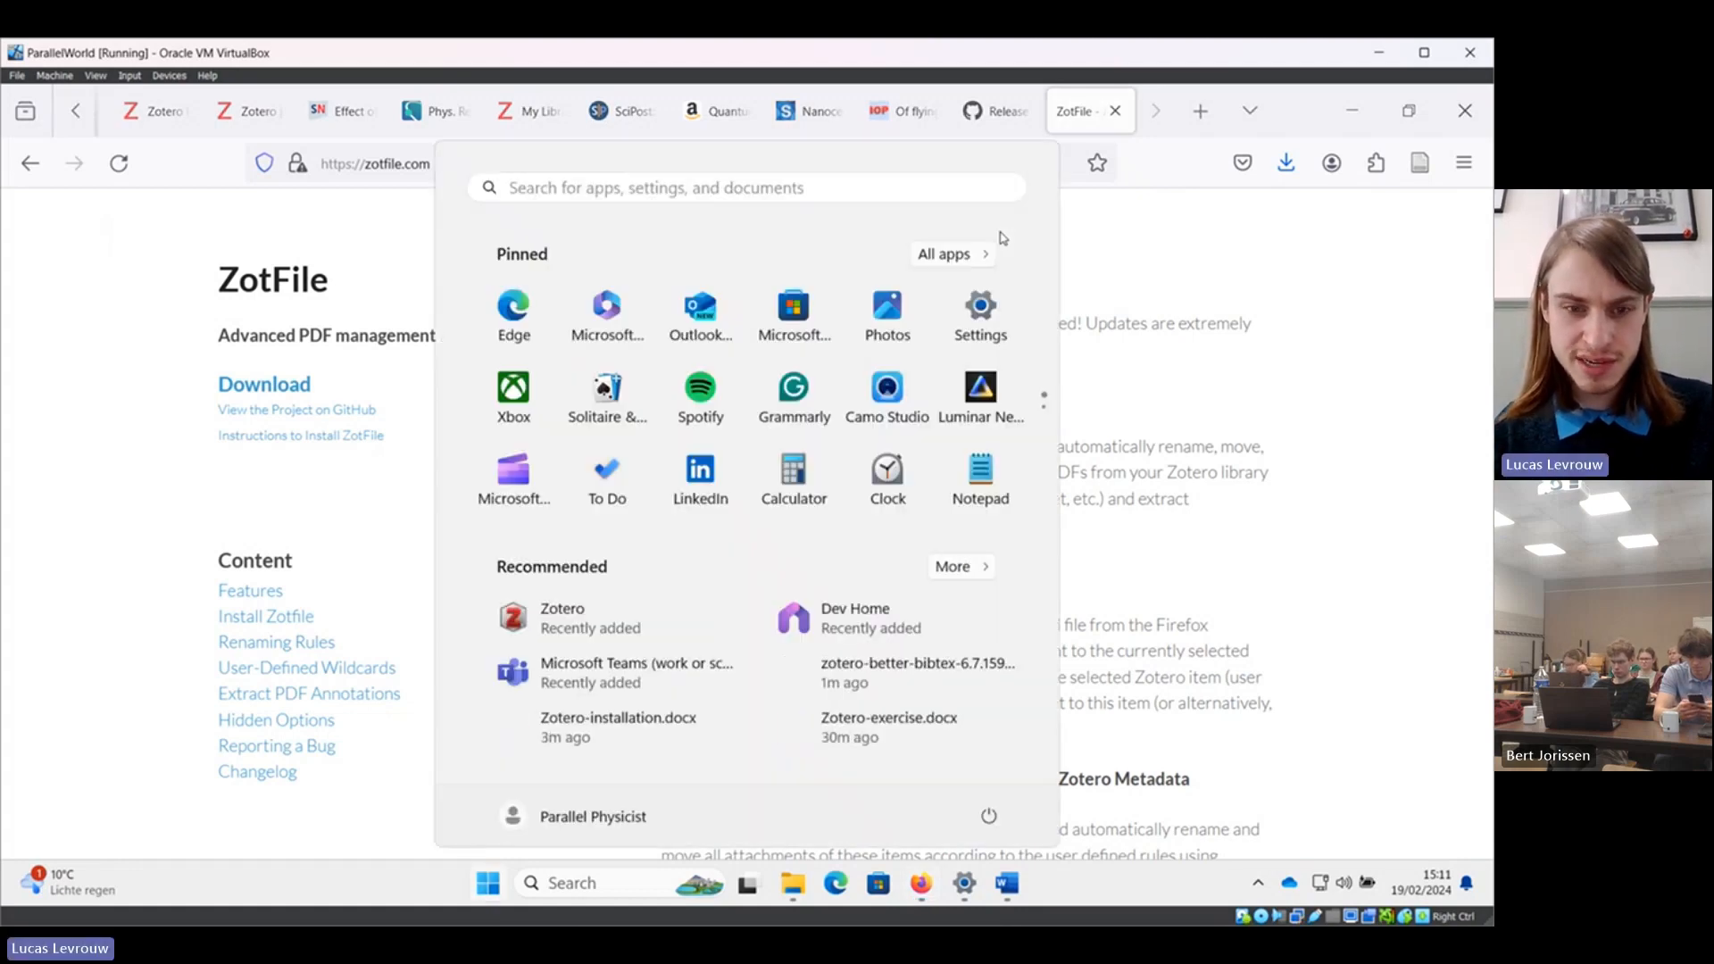
type("zot")
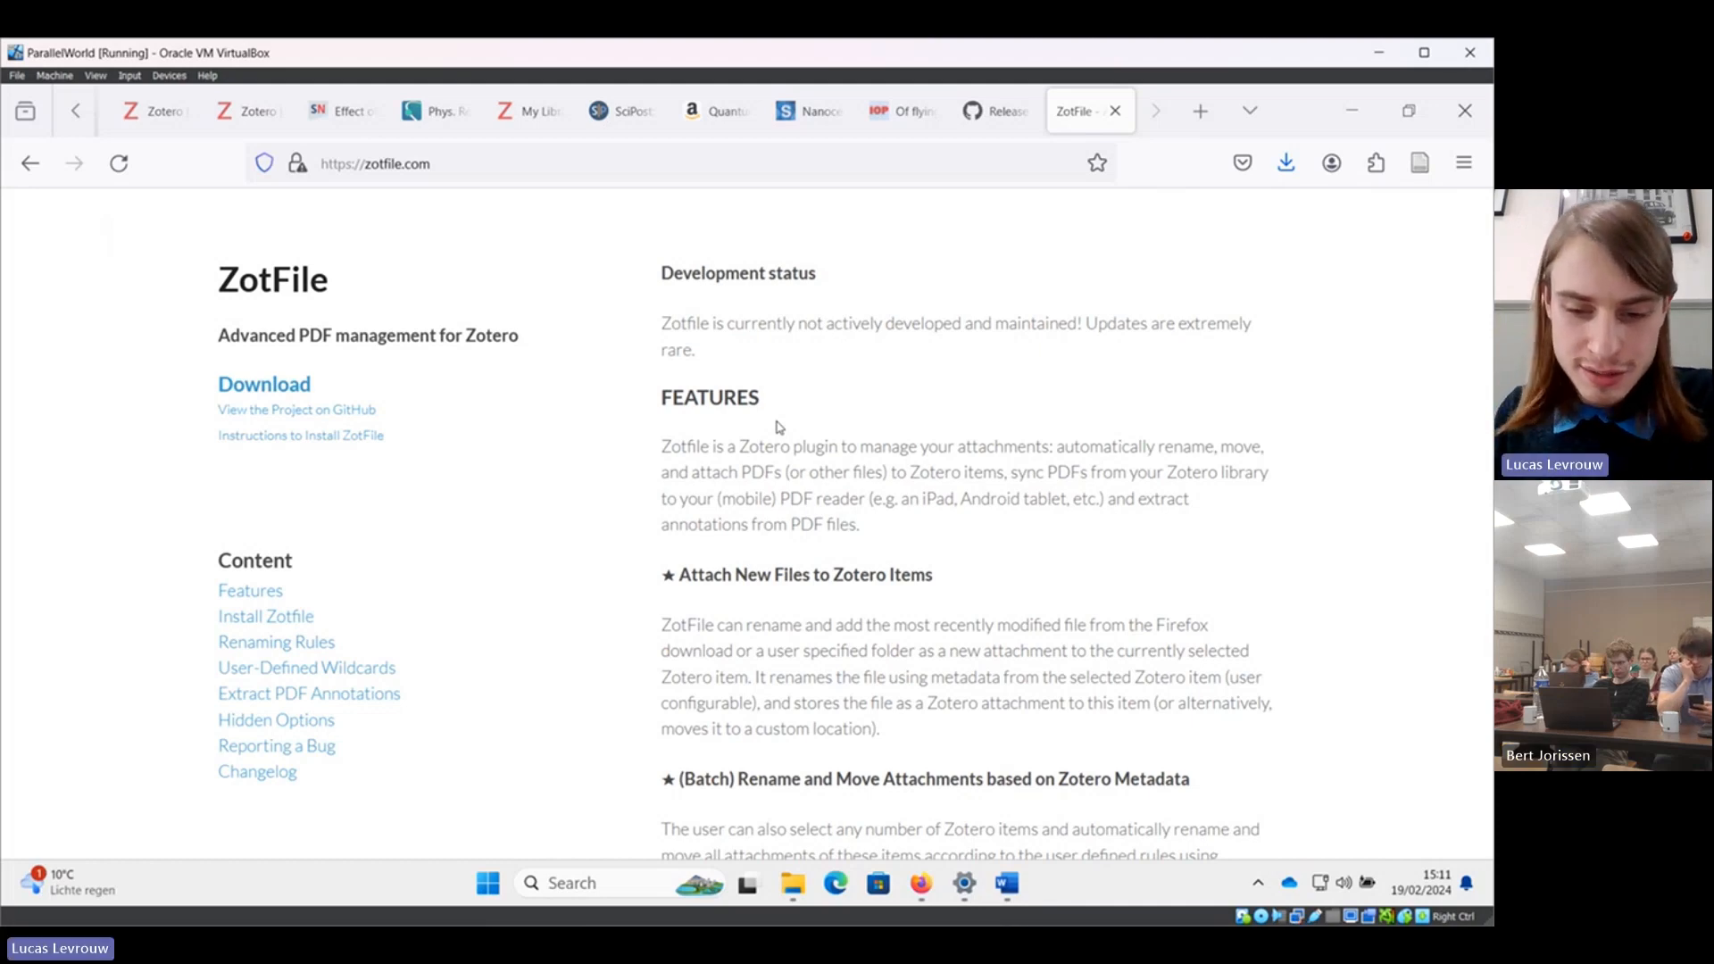
mouse_move(943, 882)
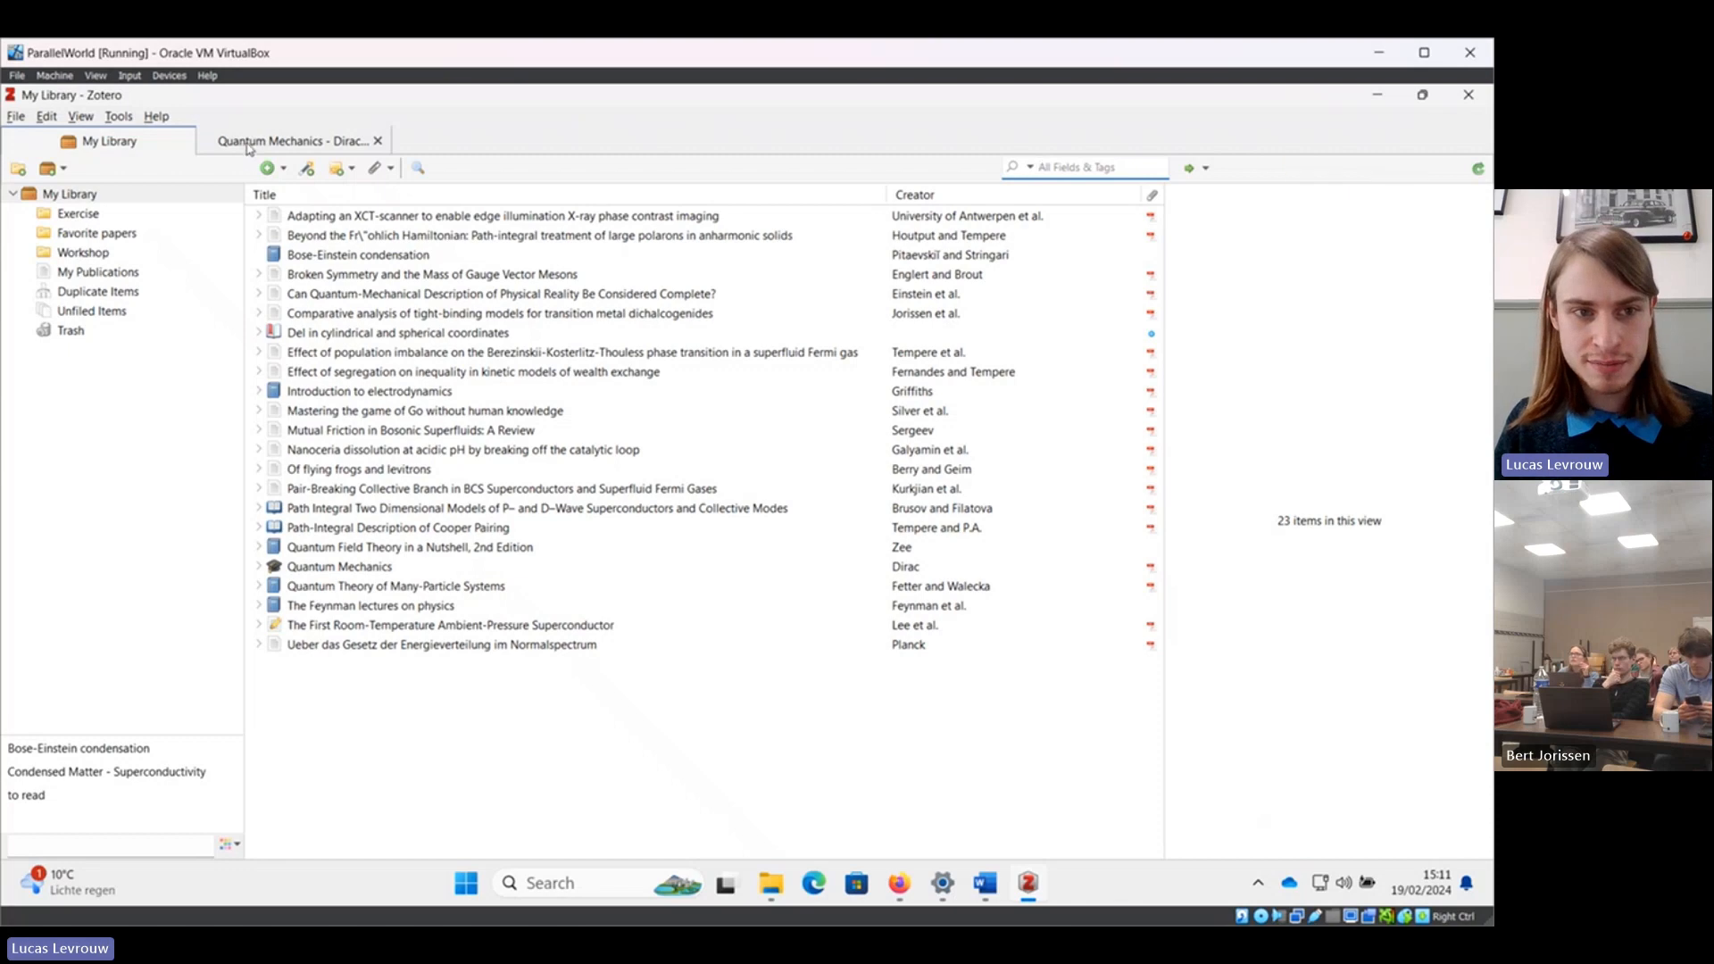
Return to My Library, review the programs offered for opening PDFs in Zotero's General preferences and choose Zotero.
left_click(248, 148)
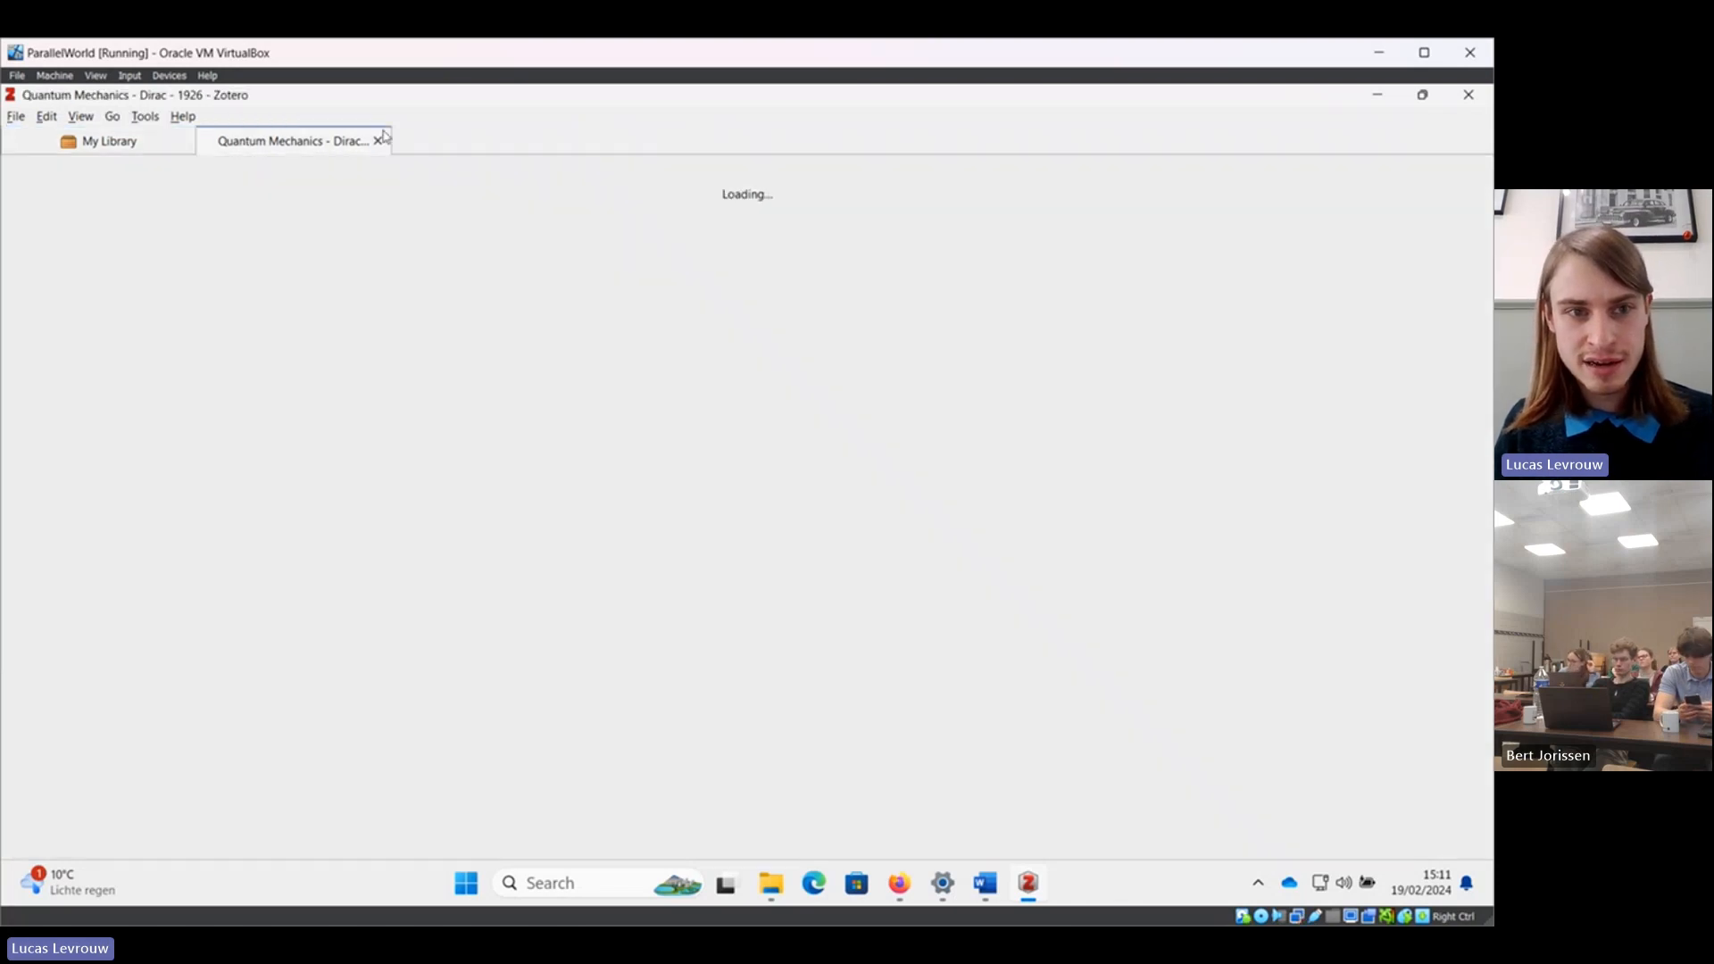
left_click(112, 149)
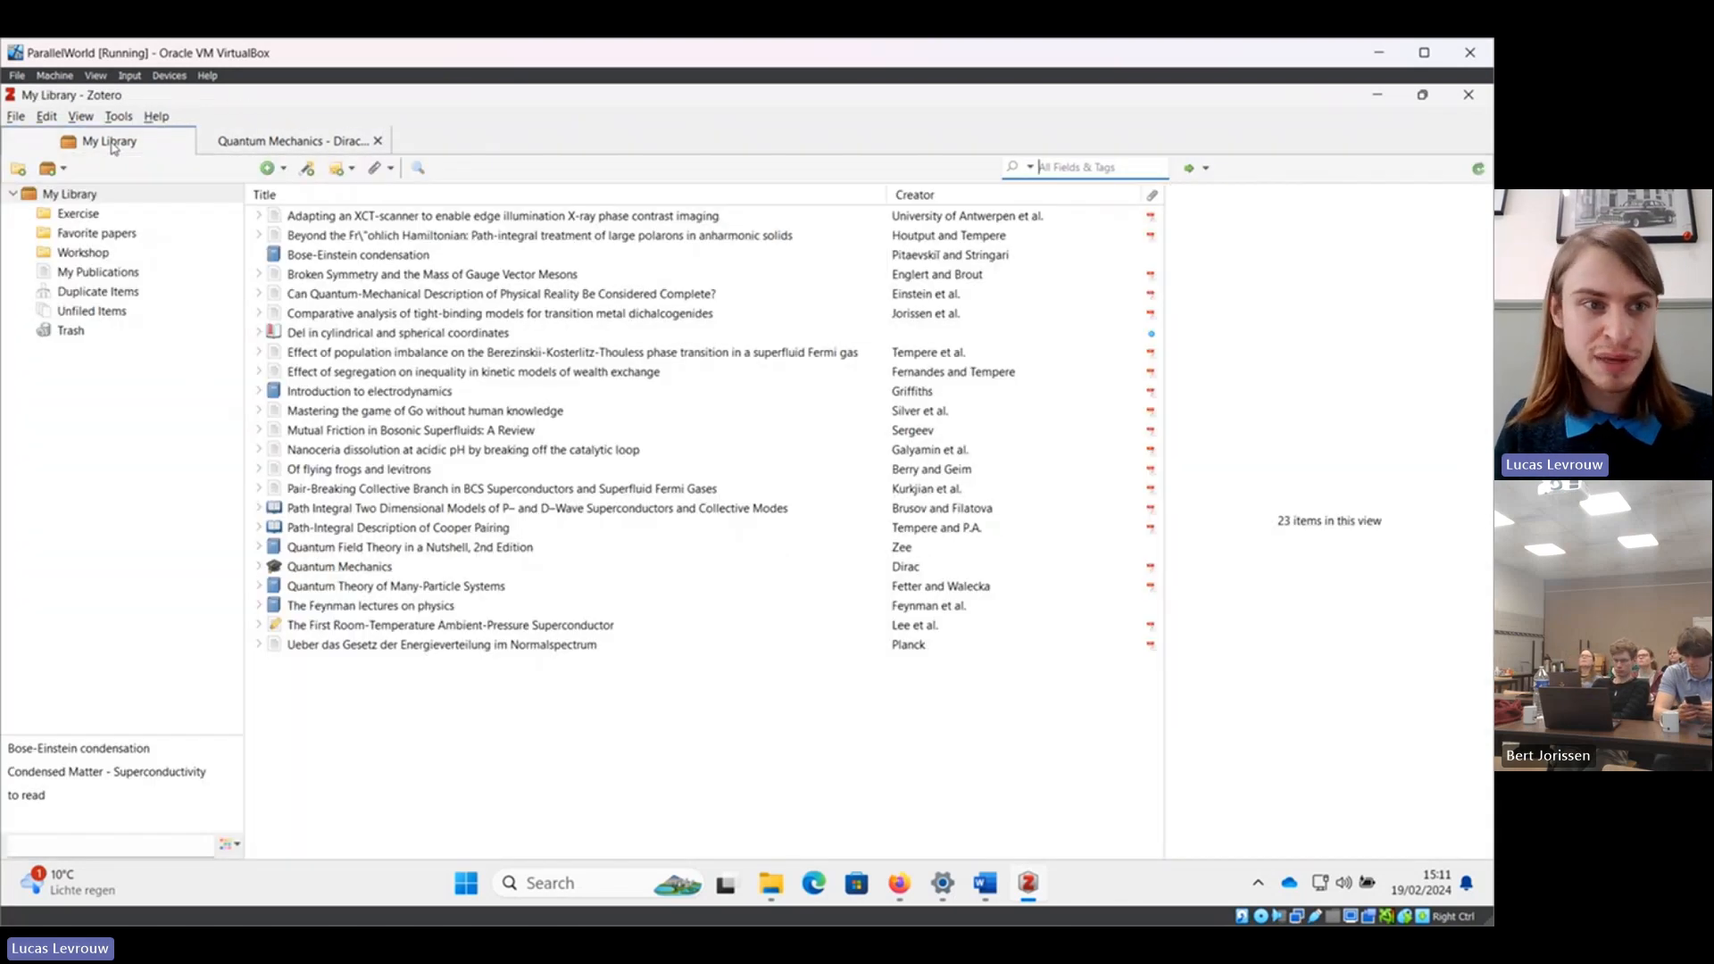
left_click(15, 117)
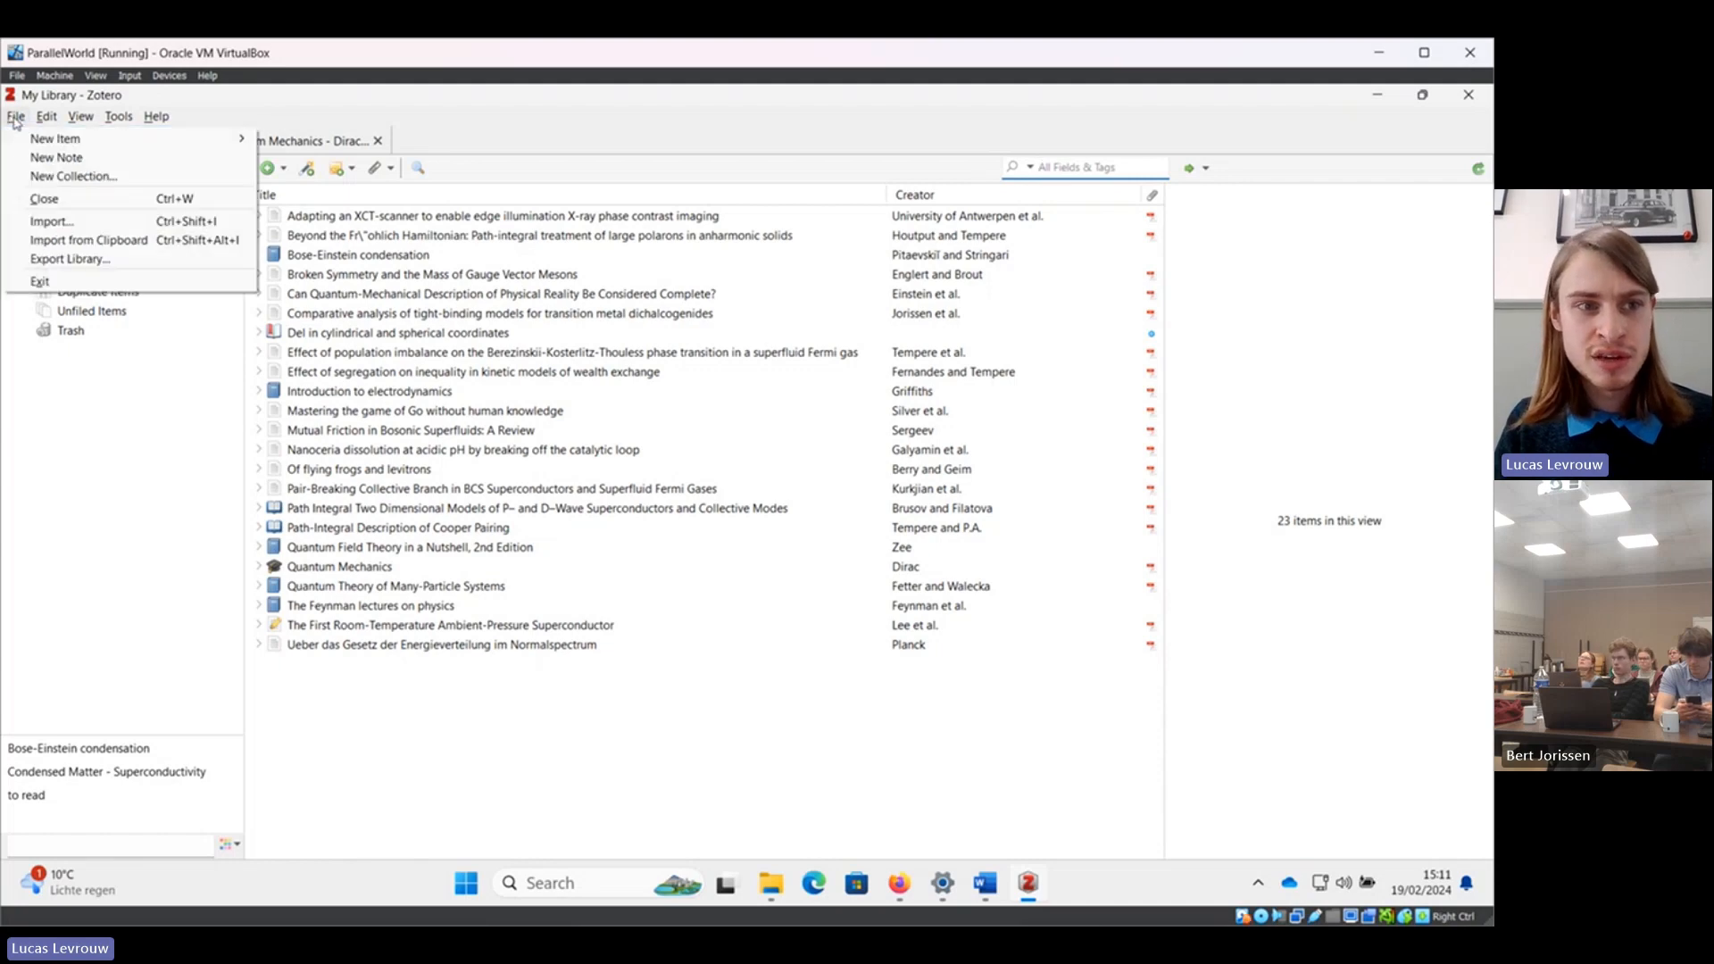
mouse_move(46, 117)
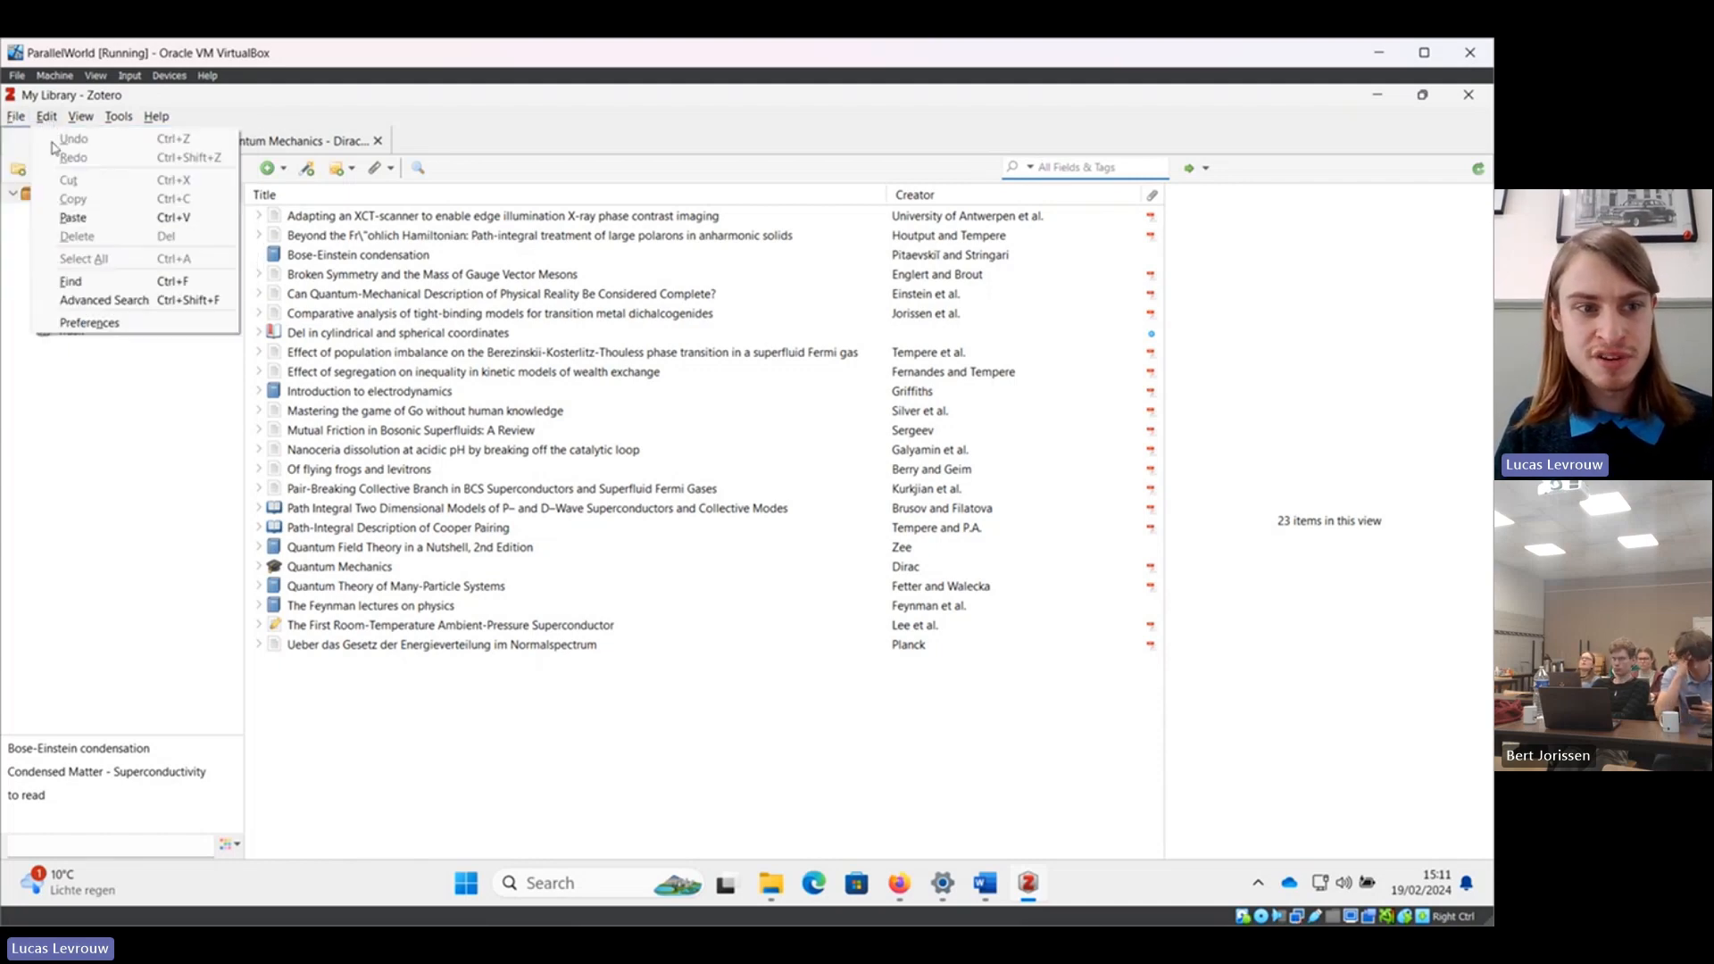
left_click(103, 327)
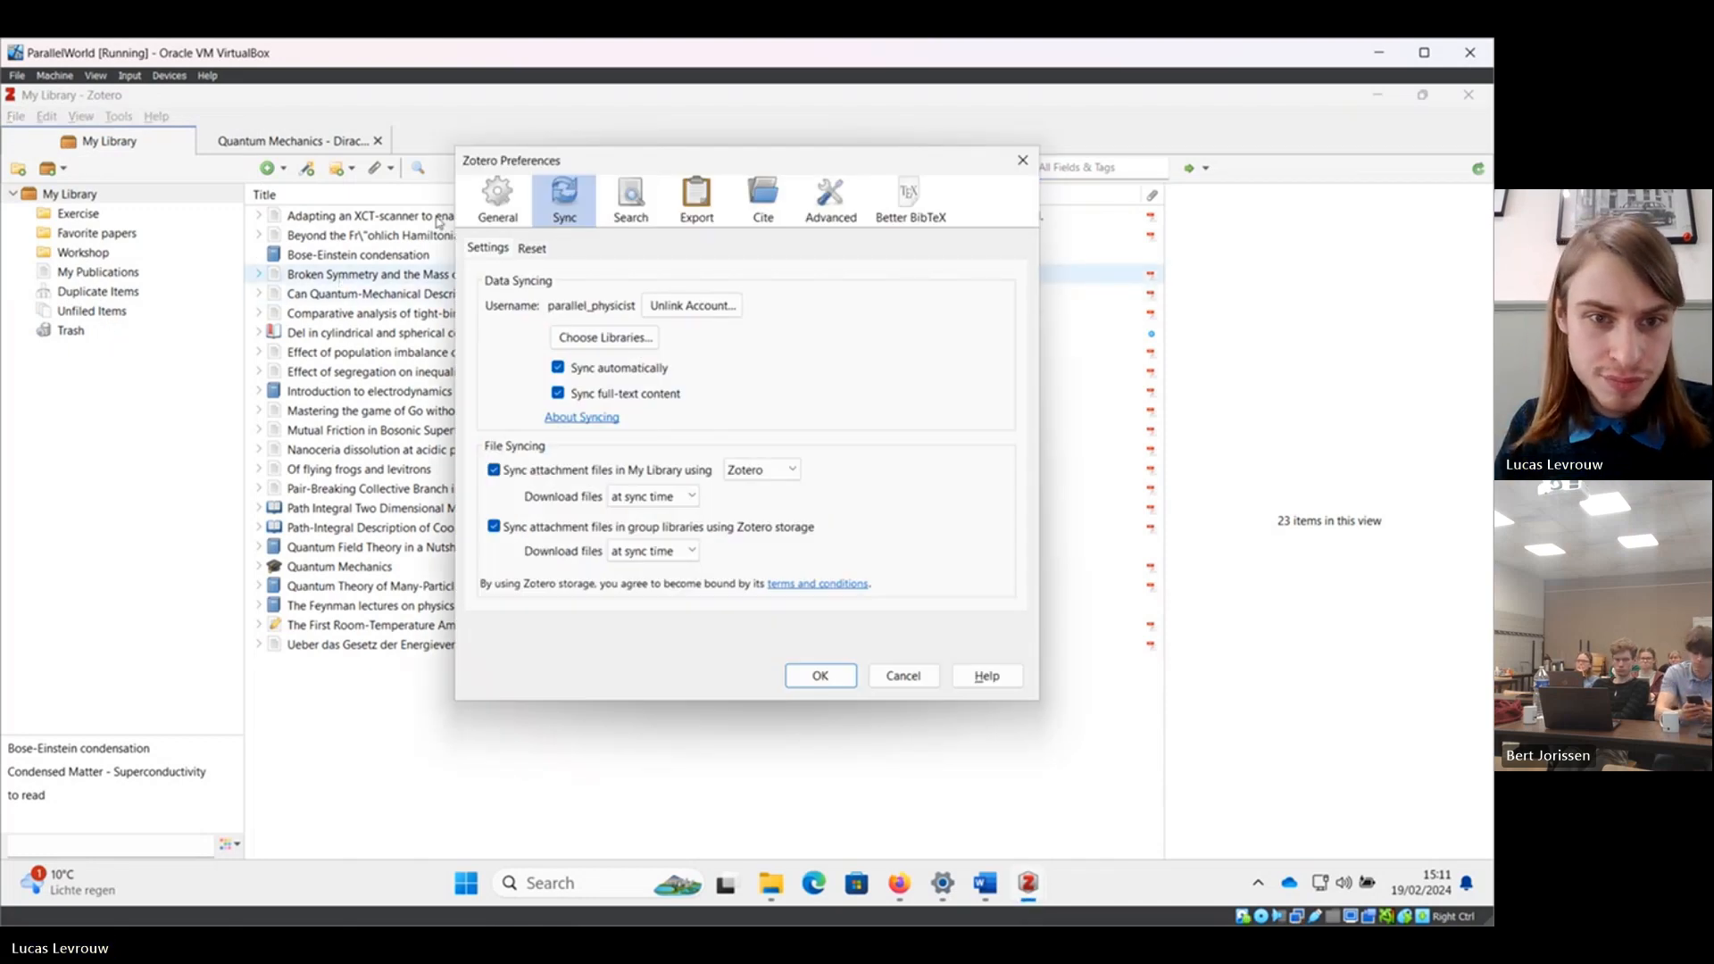
left_click(488, 209)
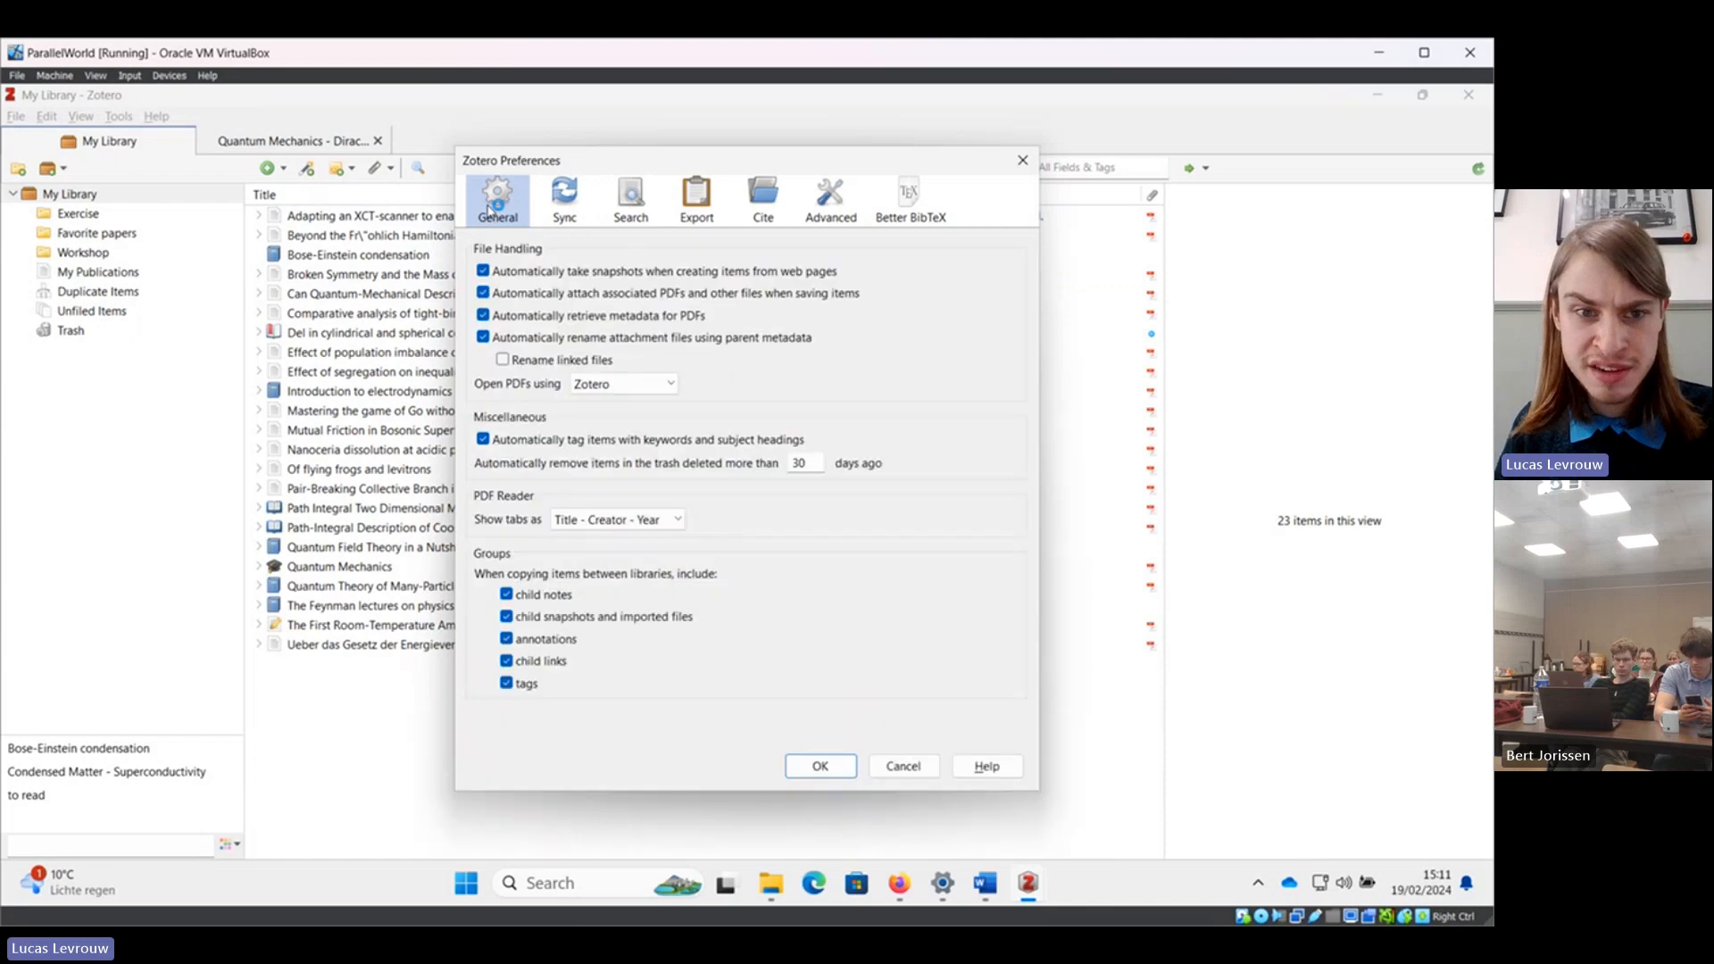
left_click(650, 385)
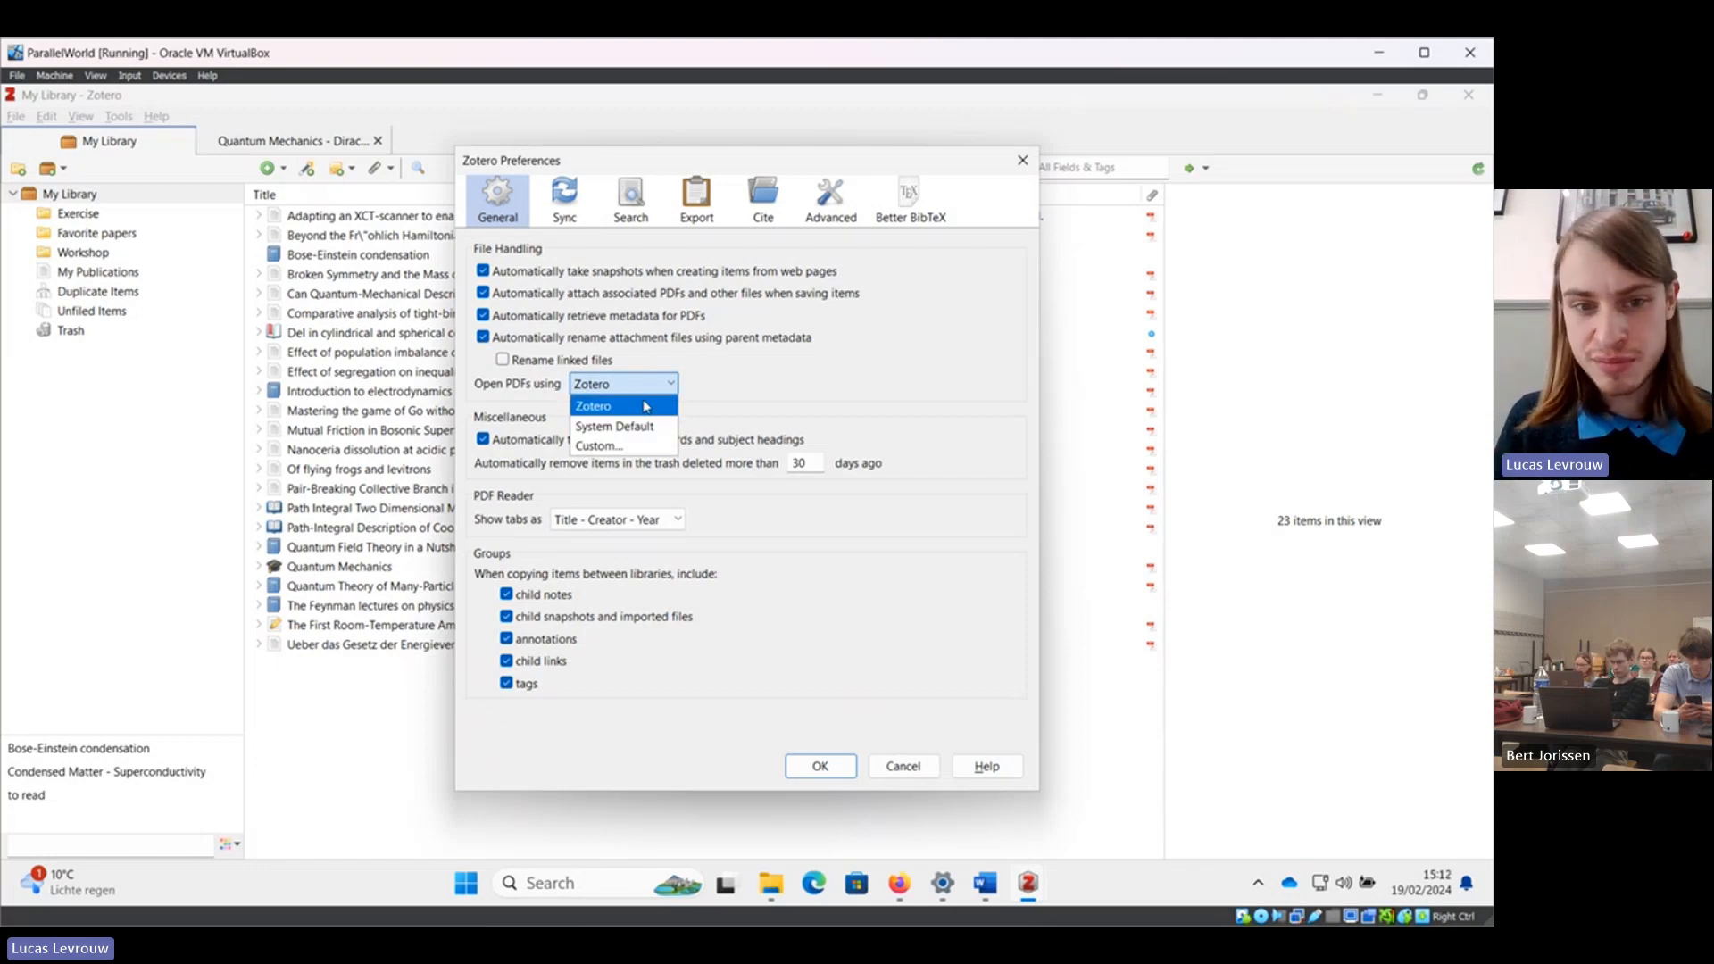
left_click(647, 407)
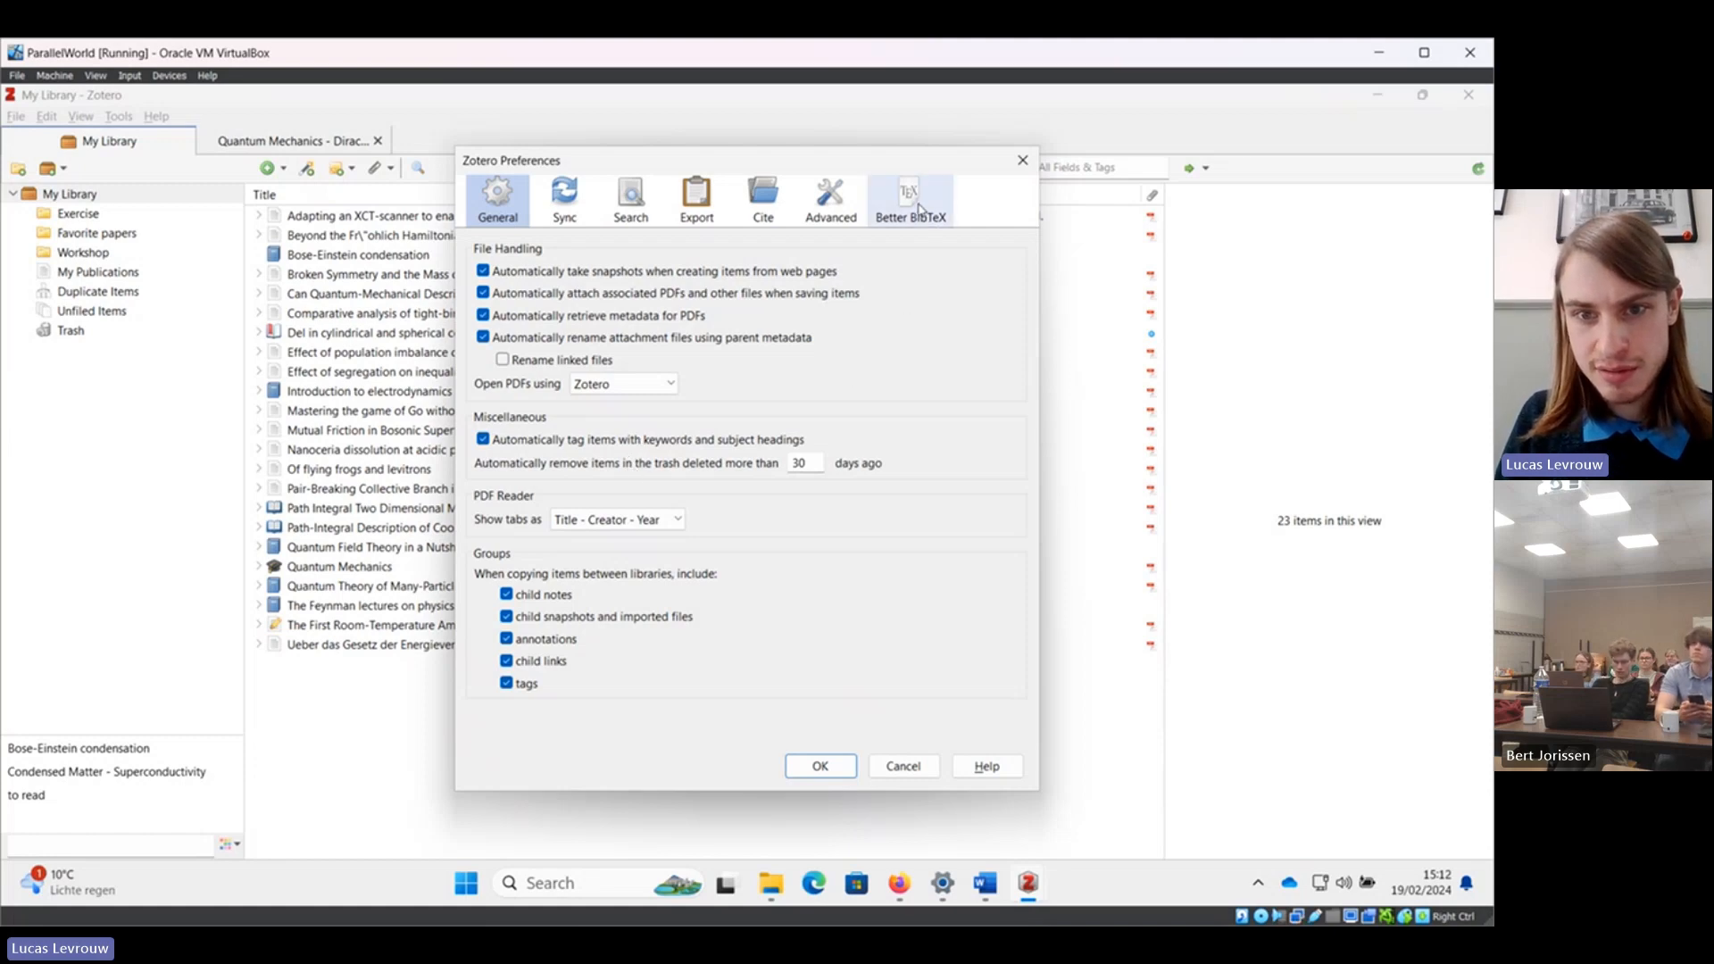
View the citation key settings in the Better BibTeX preferences and return to the main library window.
left_click(923, 211)
left_click(871, 252)
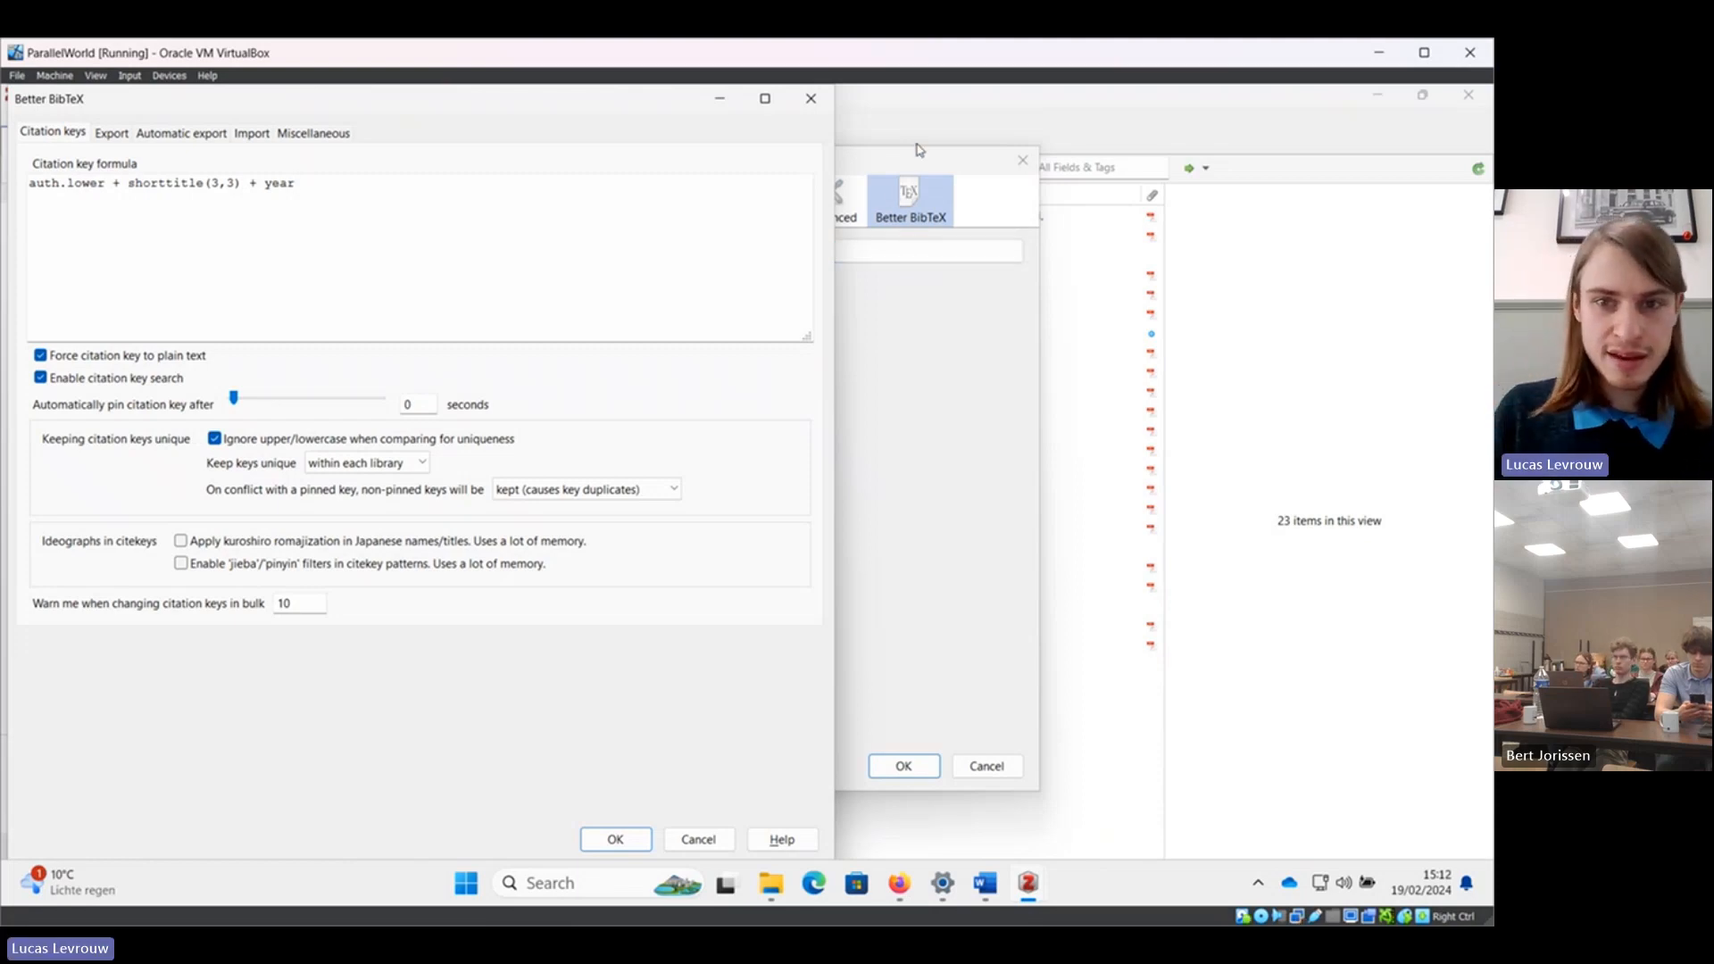
left_click_drag(916, 159, 854, 301)
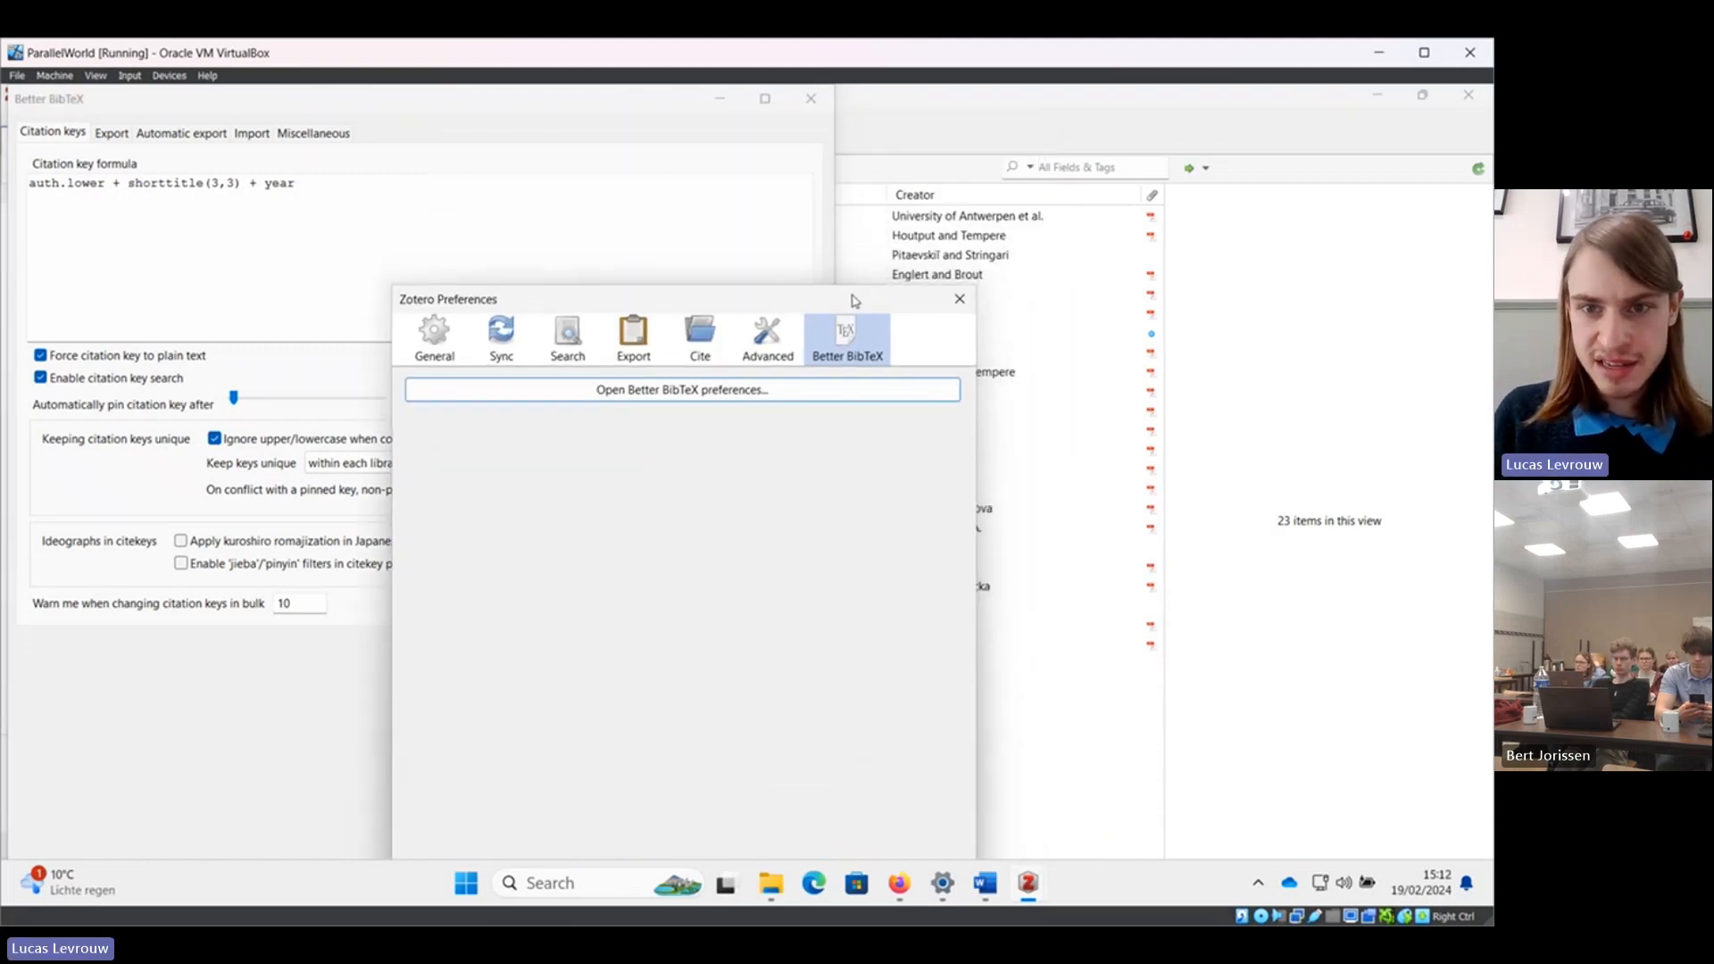
left_click(976, 105)
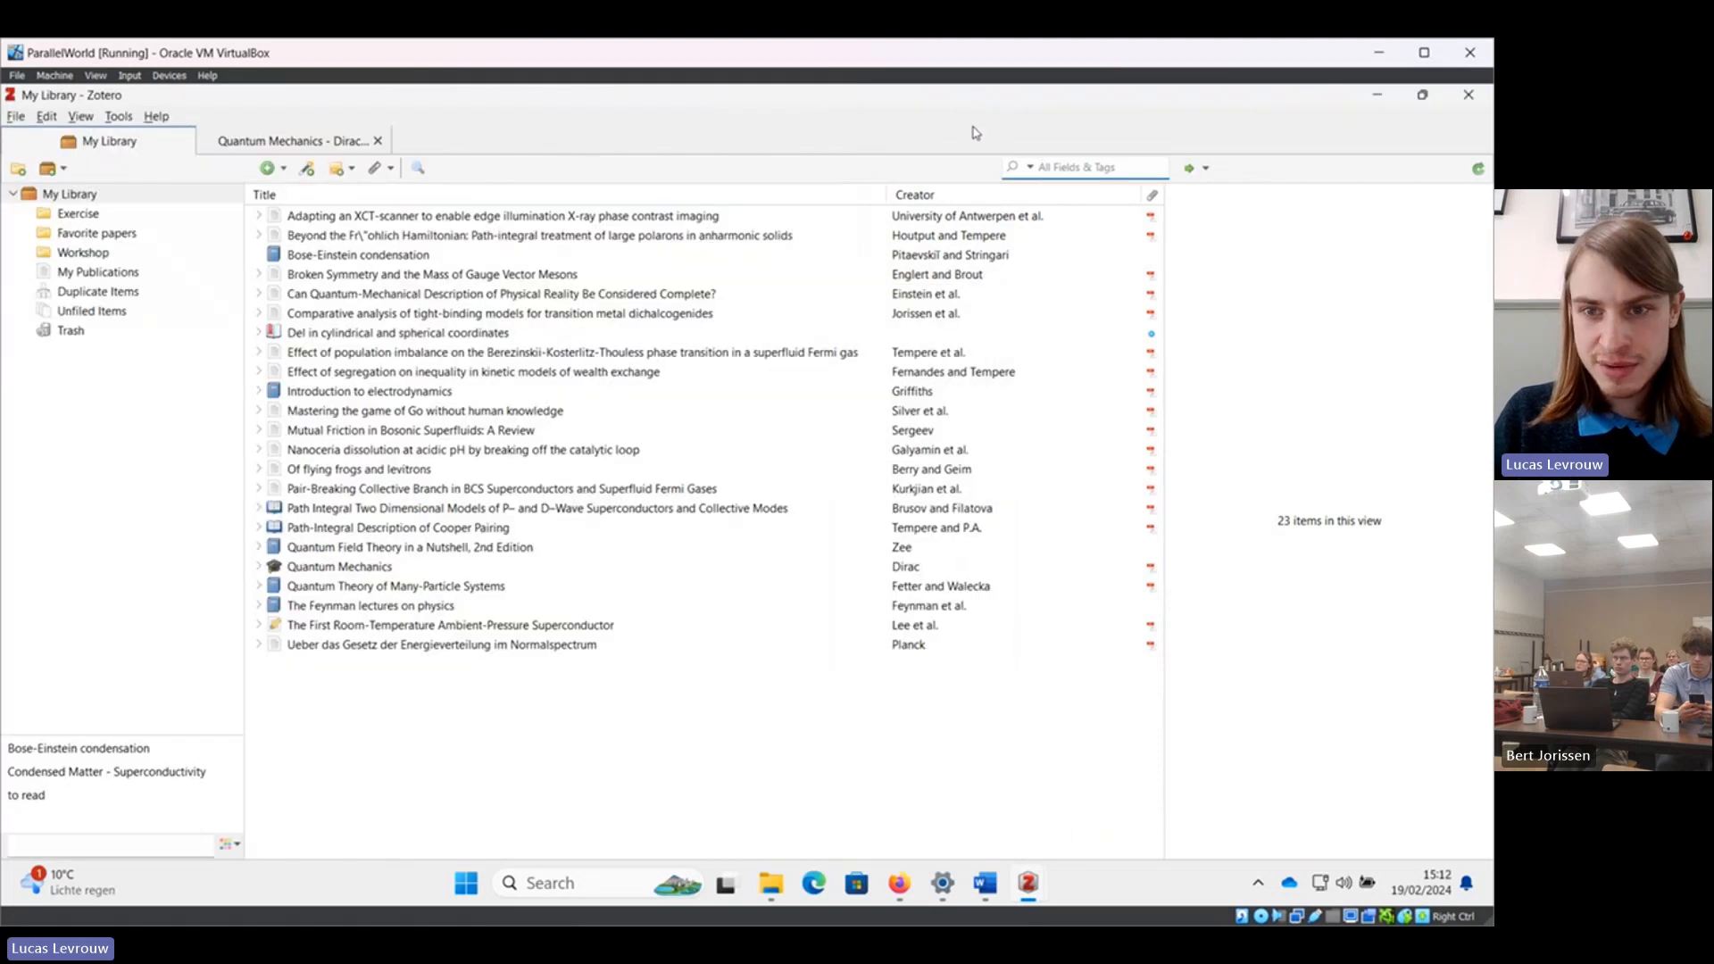
Show the Citation Key and Year columns in the library's item list.
right_click(979, 204)
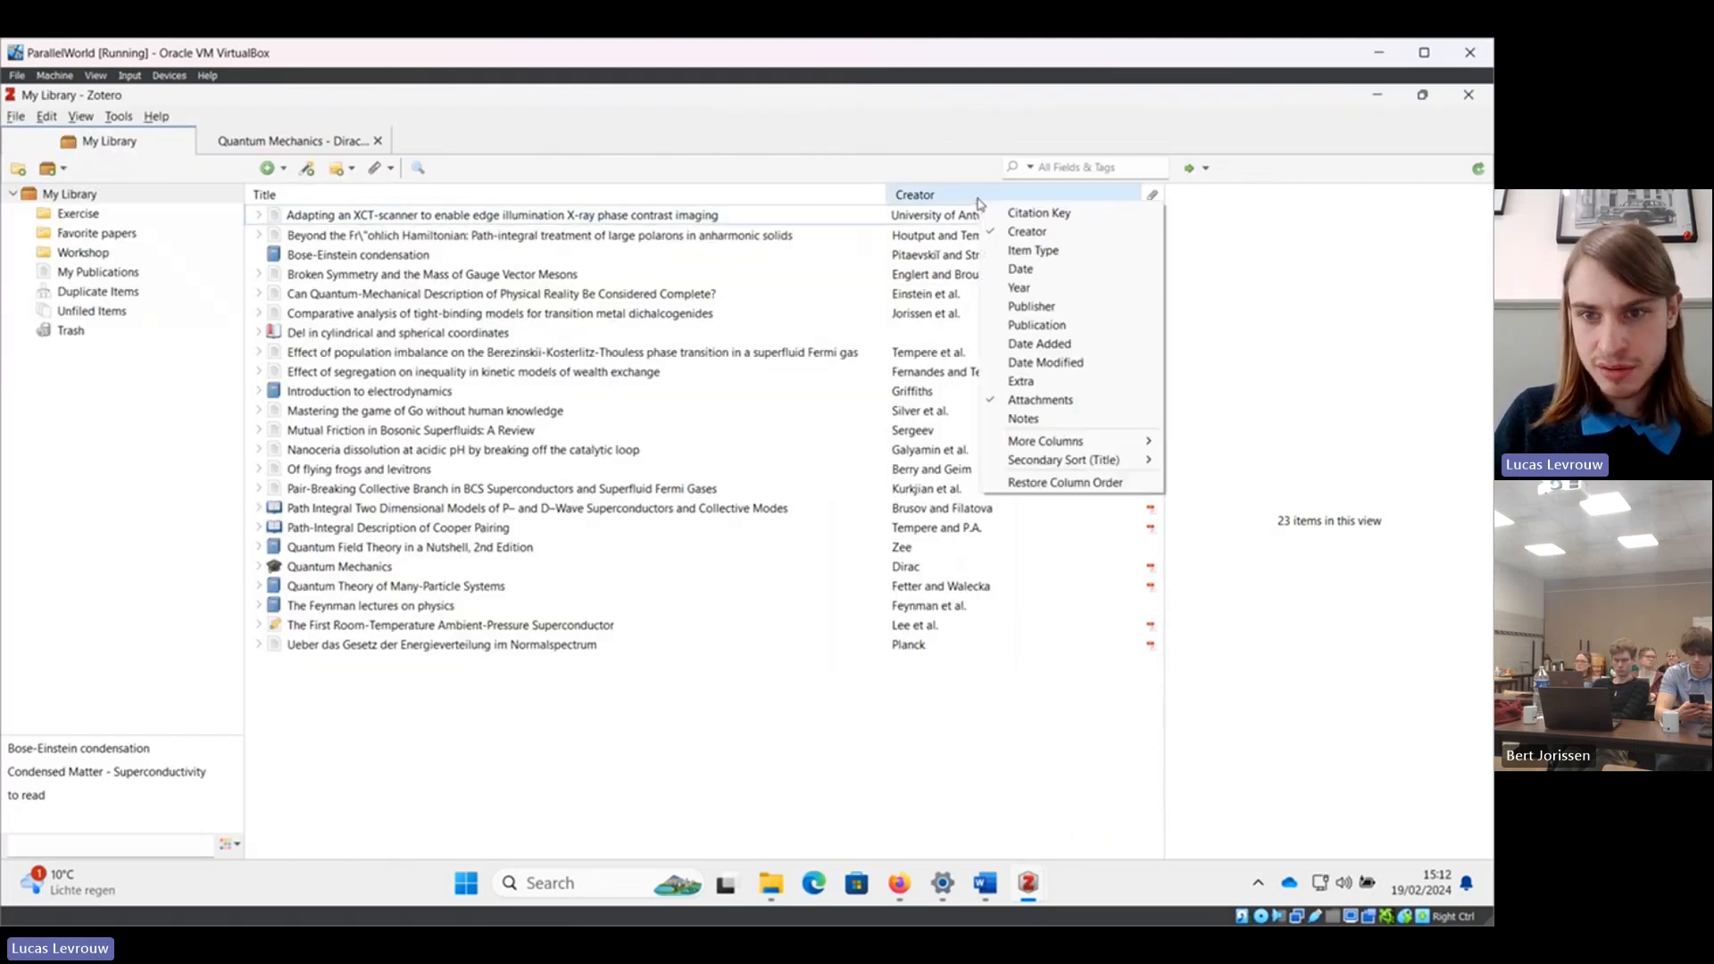
left_click(1013, 213)
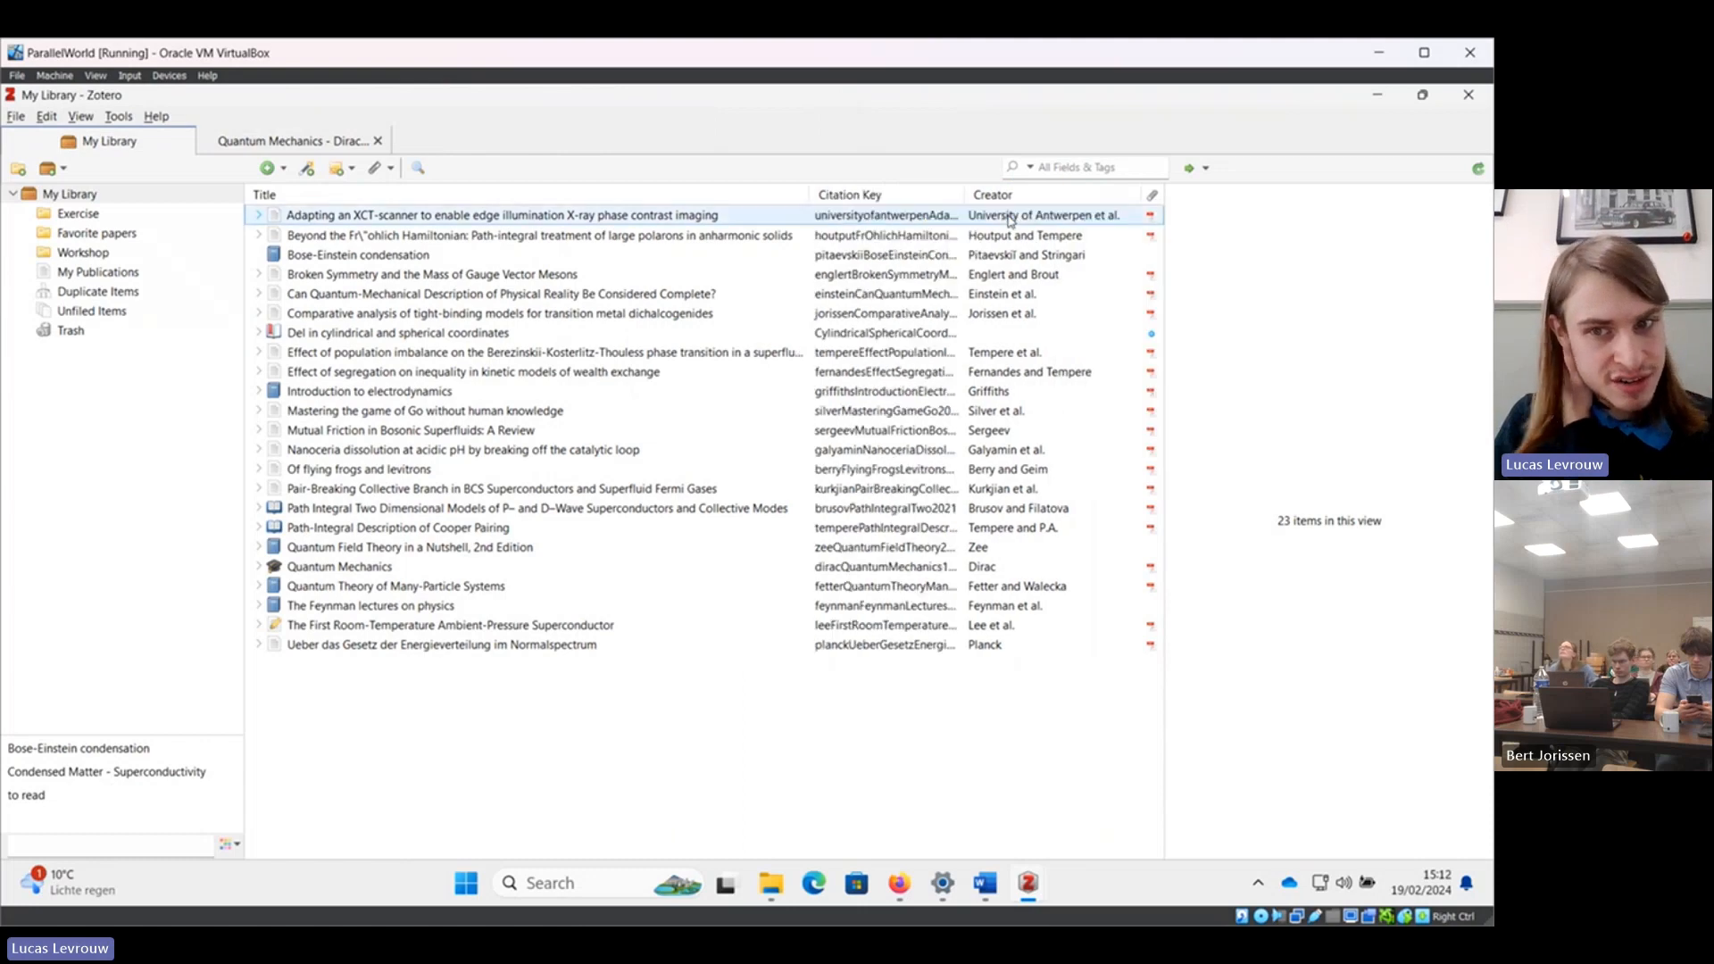
right_click(940, 204)
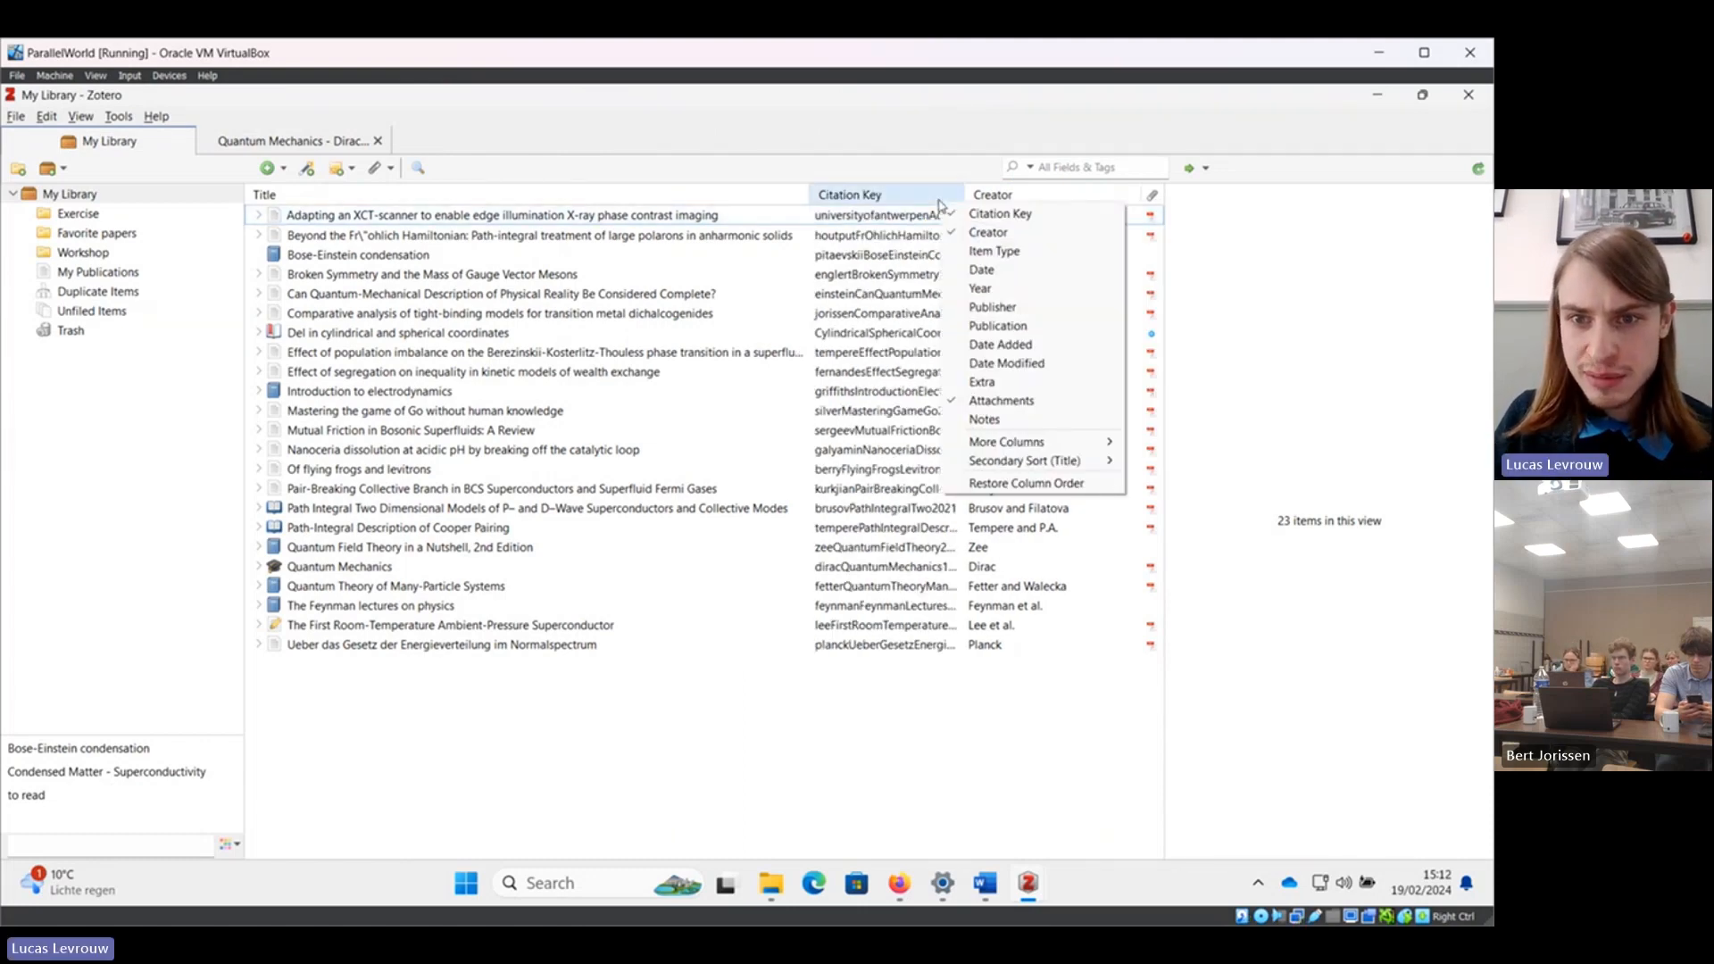
left_click(973, 290)
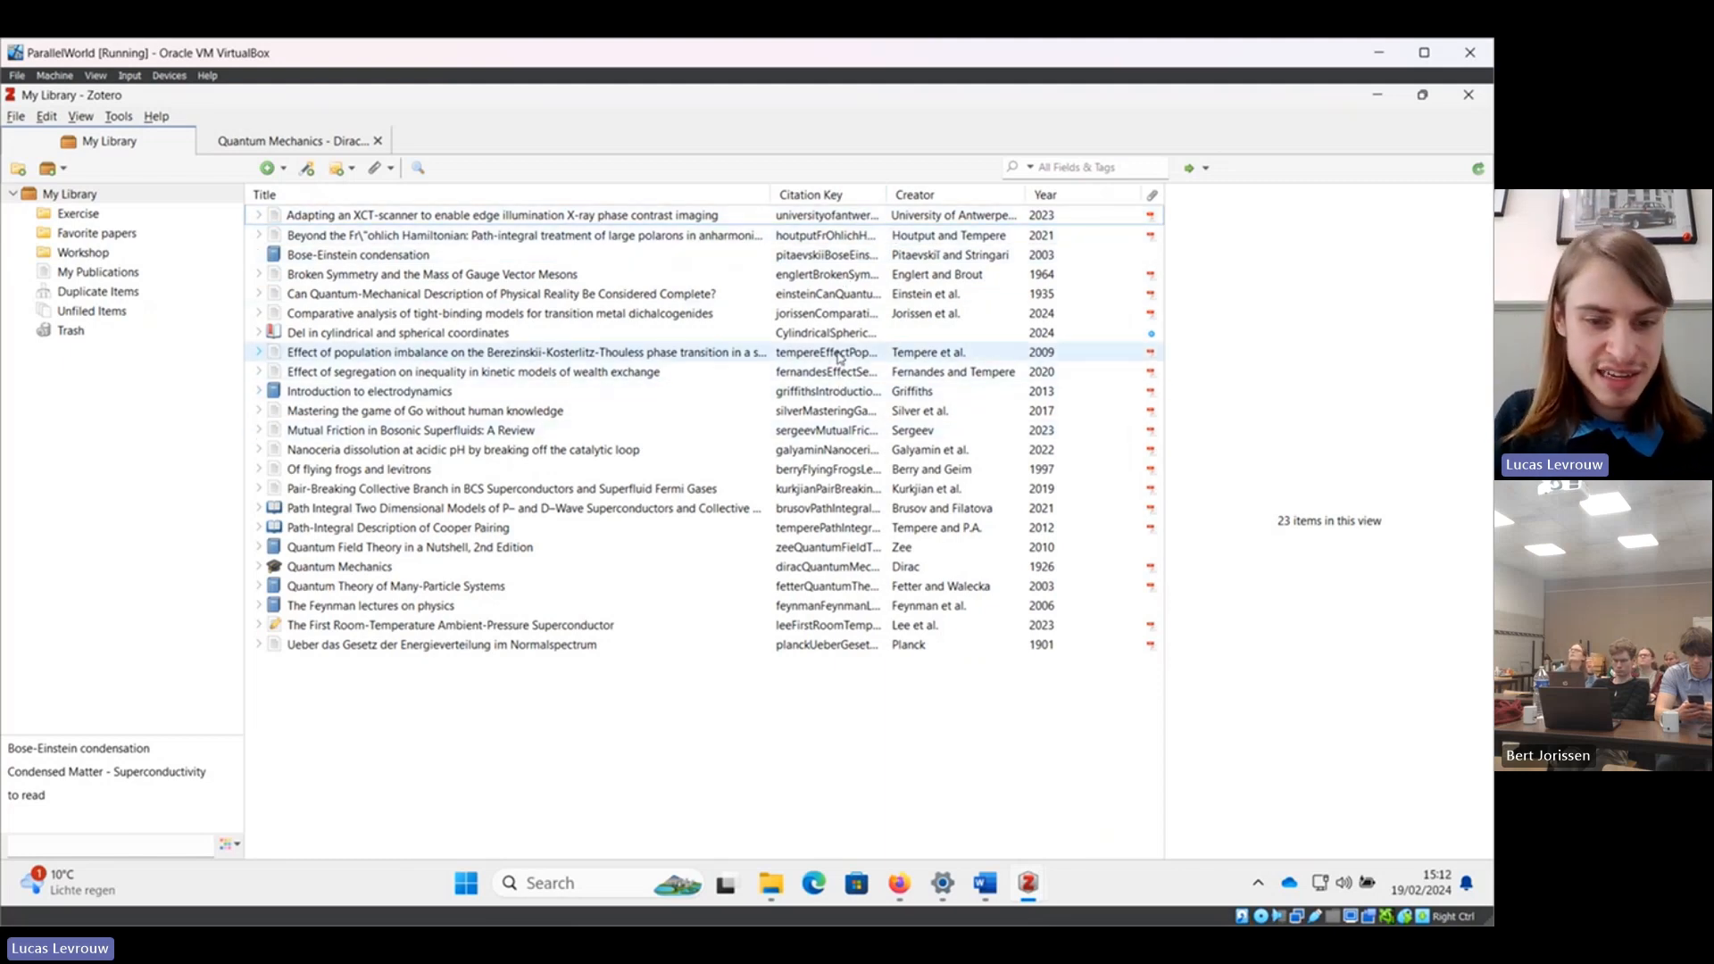
Check the open Zotero windows, return to My Library and reopen the Better BibTeX preferences.
mouse_move(1028, 884)
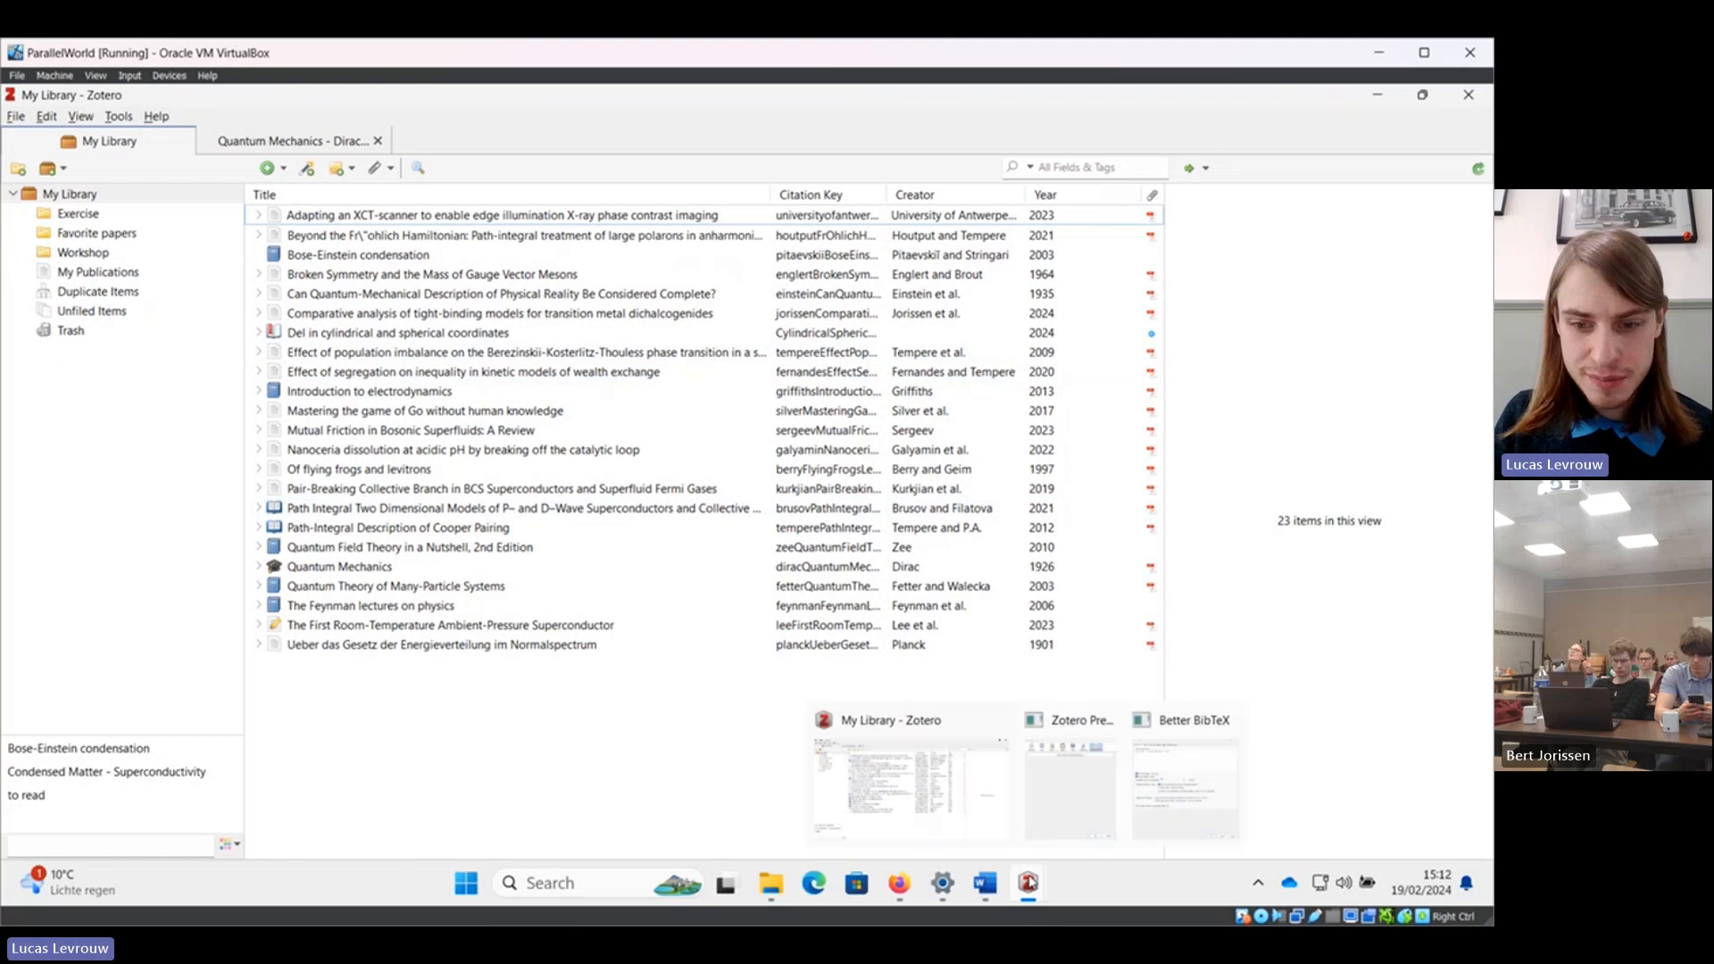
mouse_move(1063, 817)
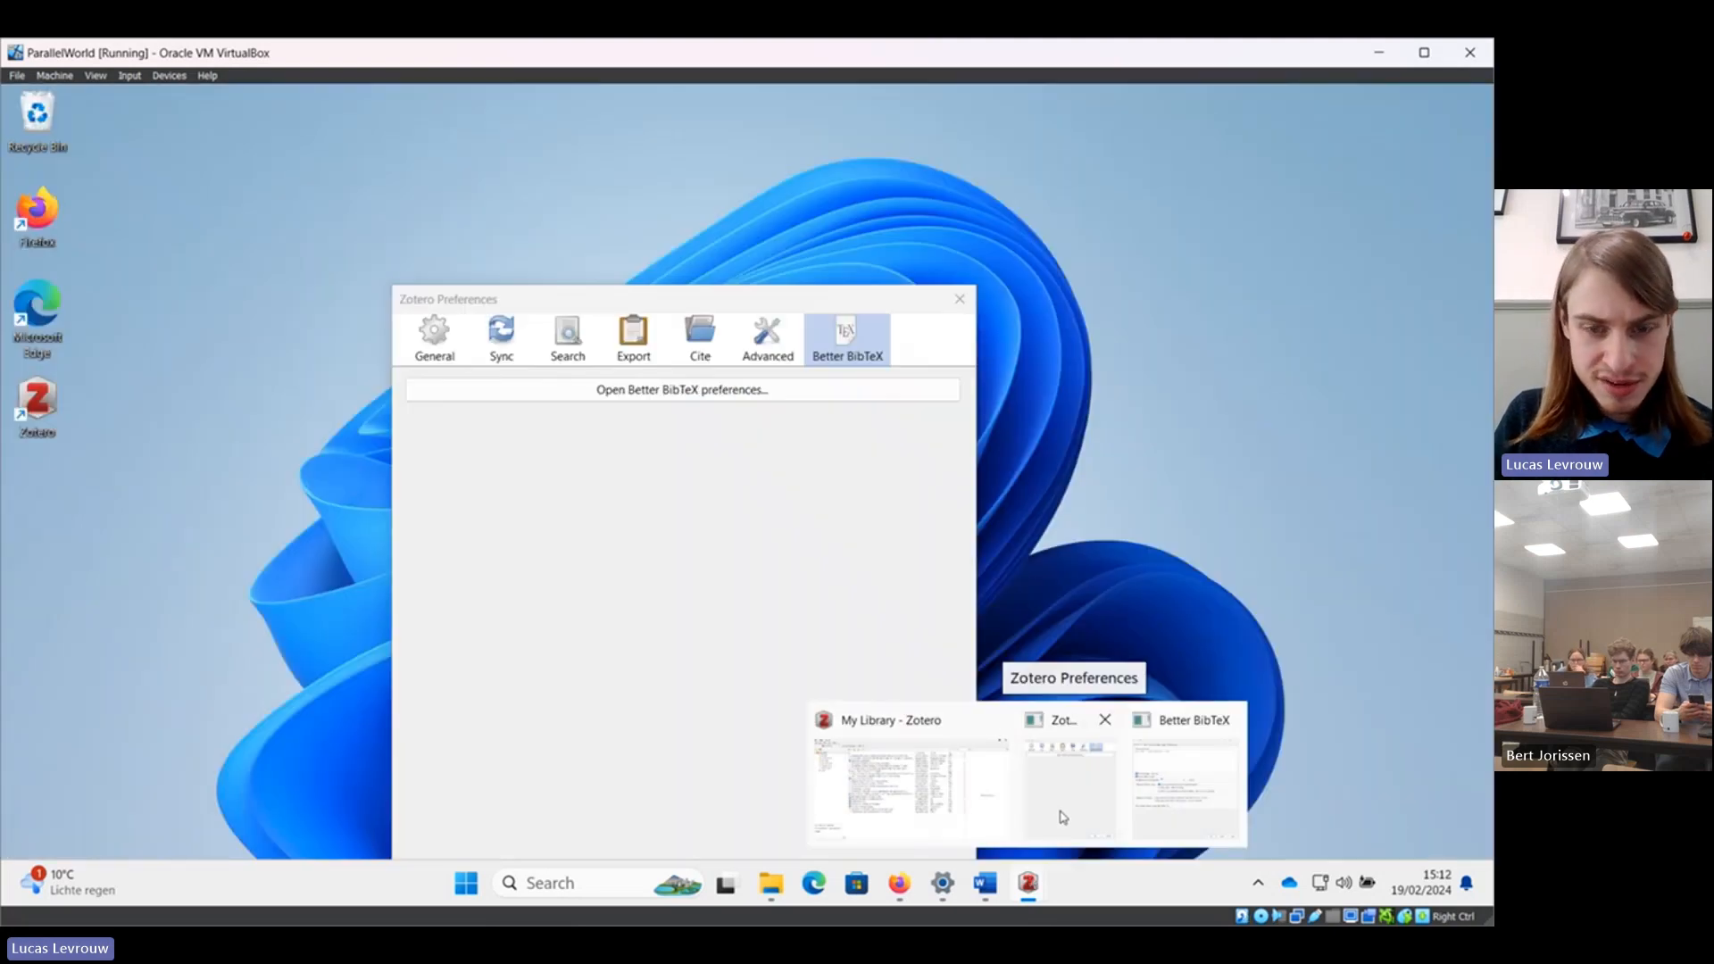
mouse_move(958, 814)
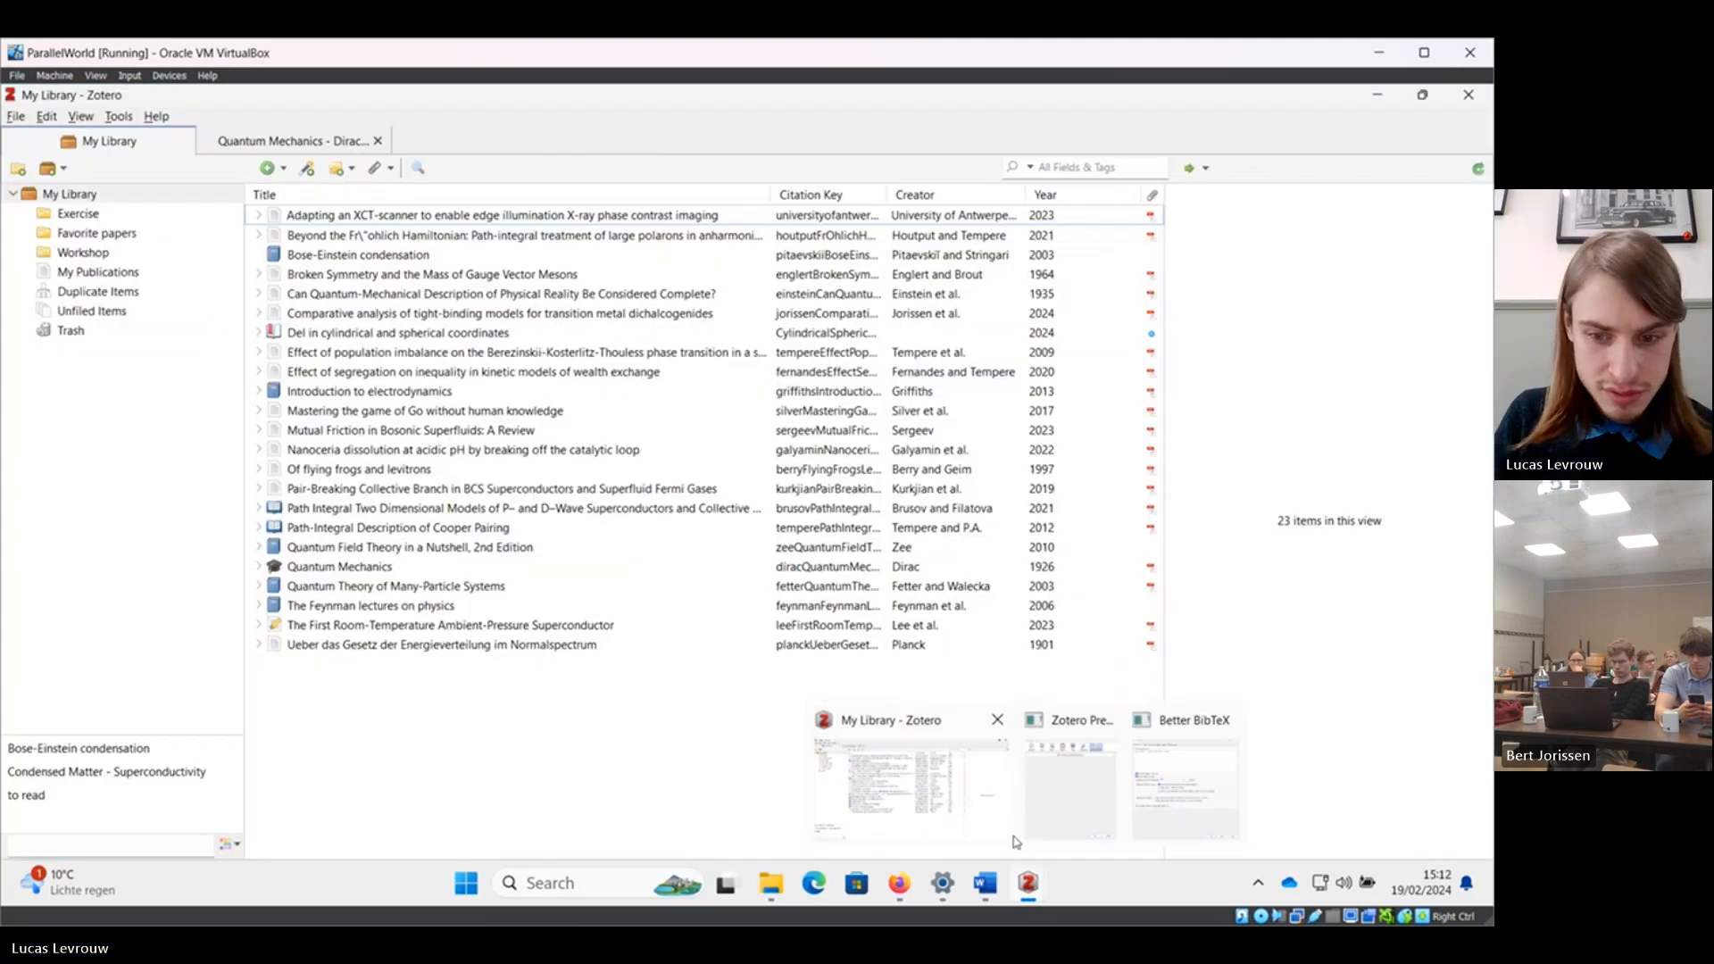
left_click(961, 801)
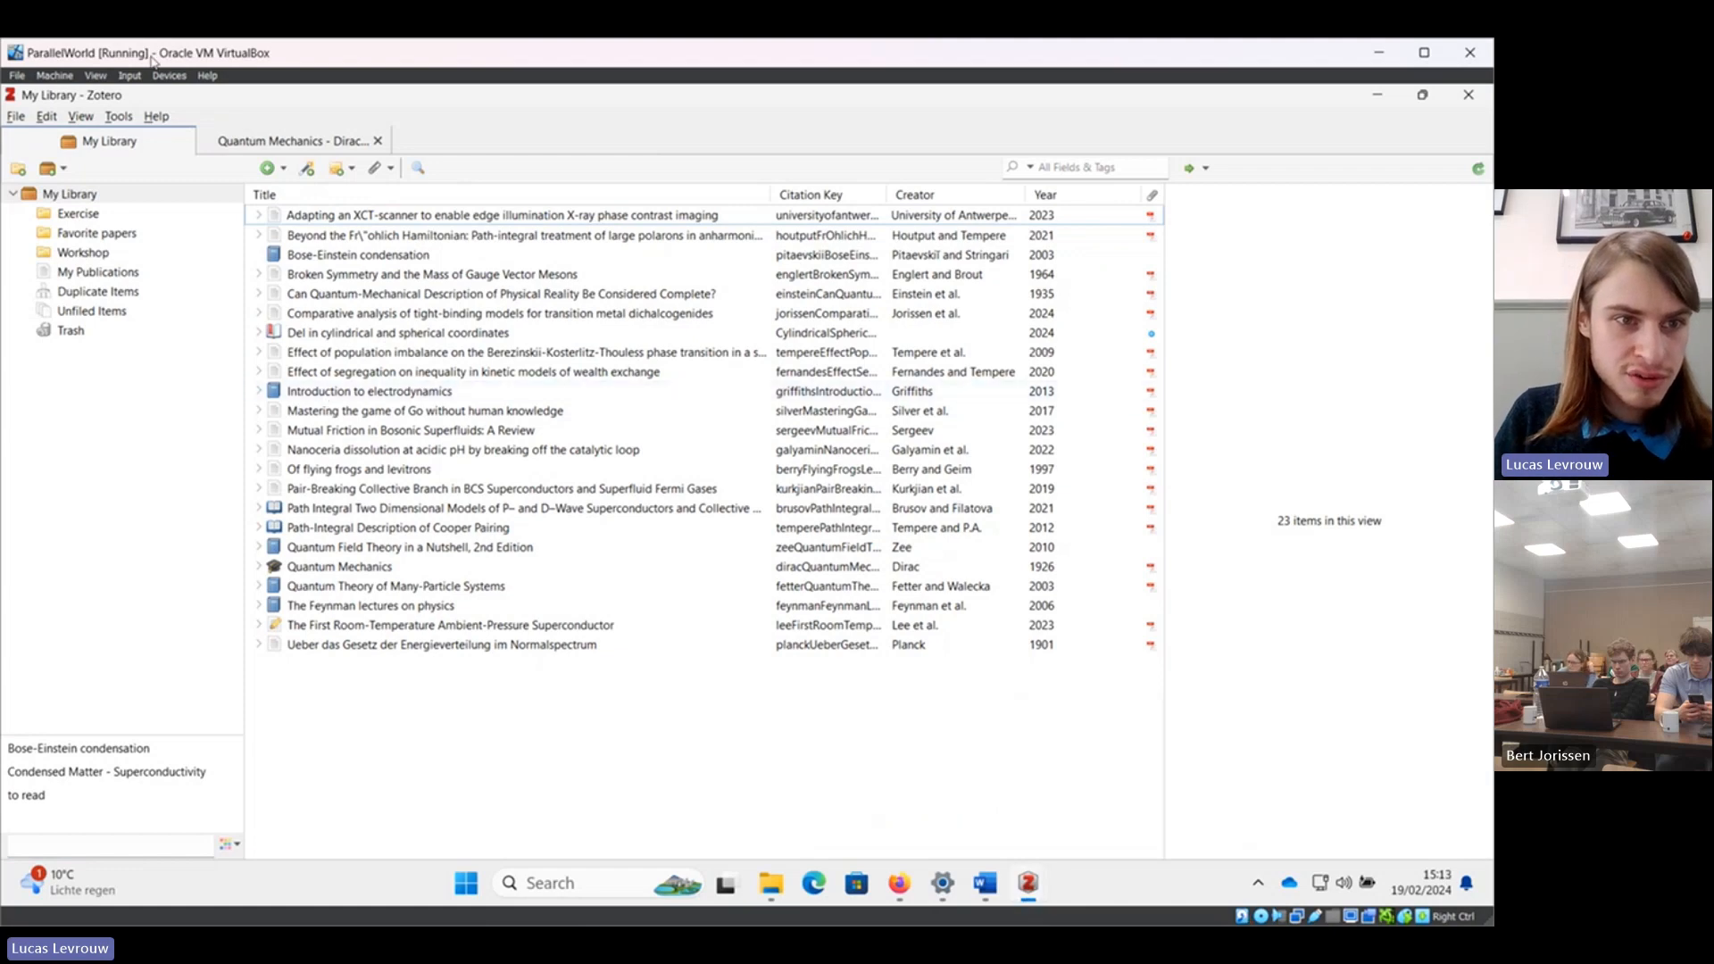
left_click(121, 117)
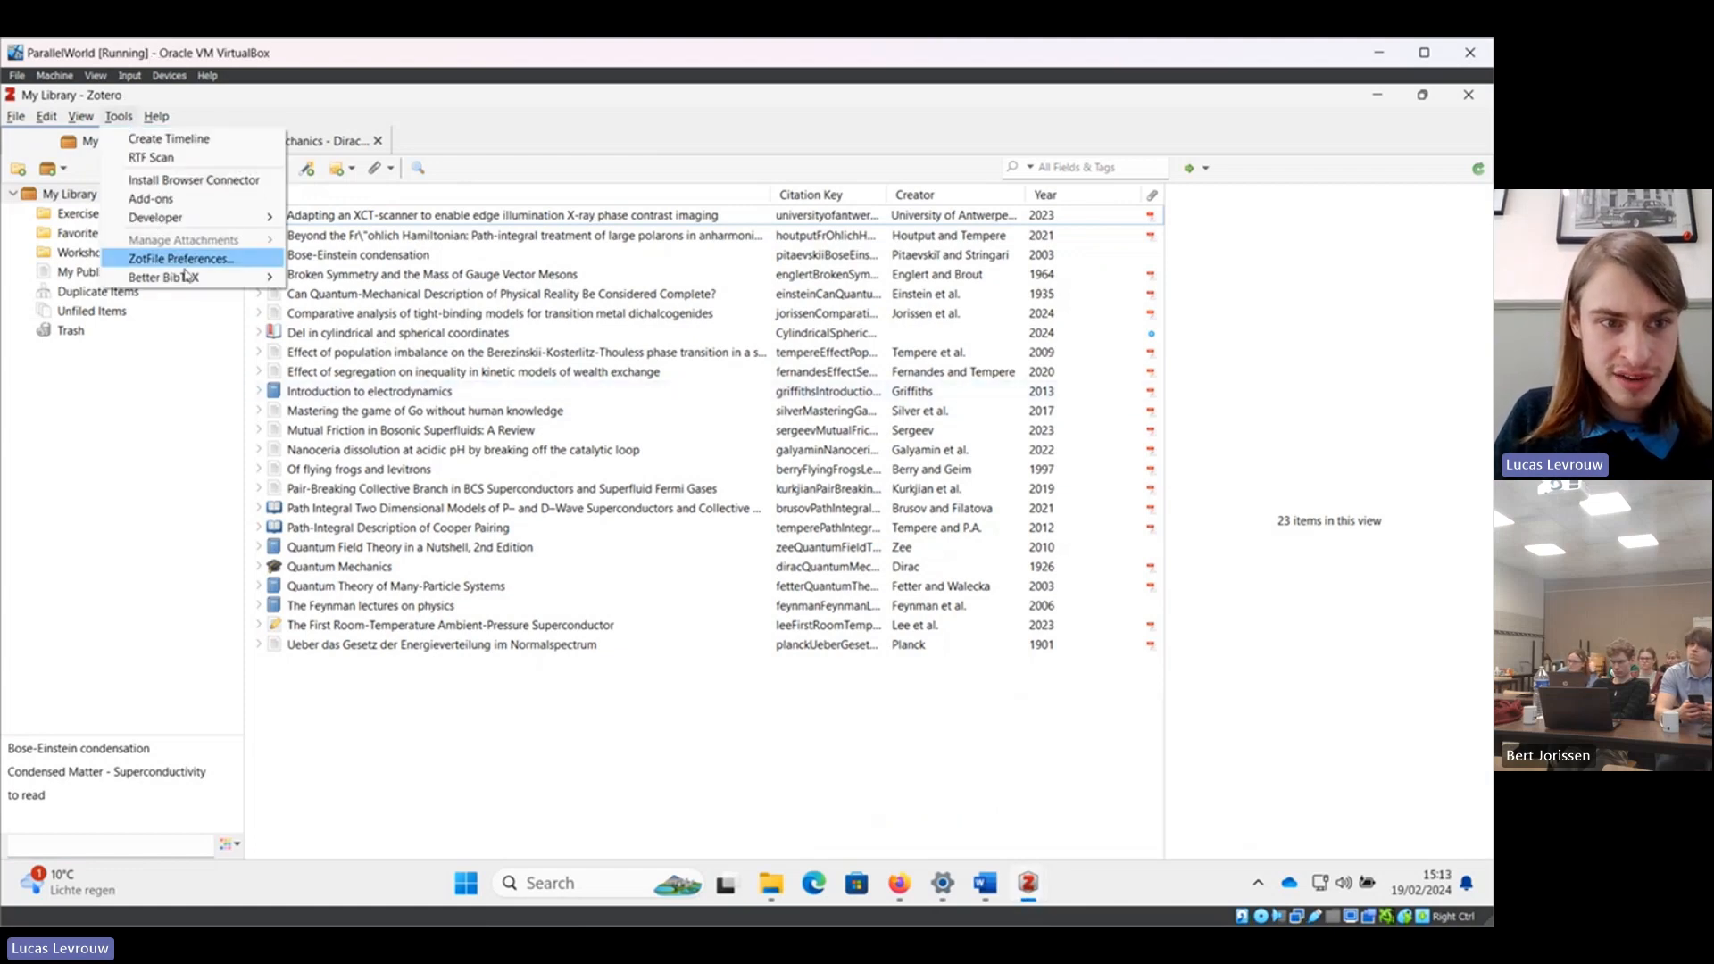
mouse_move(246, 279)
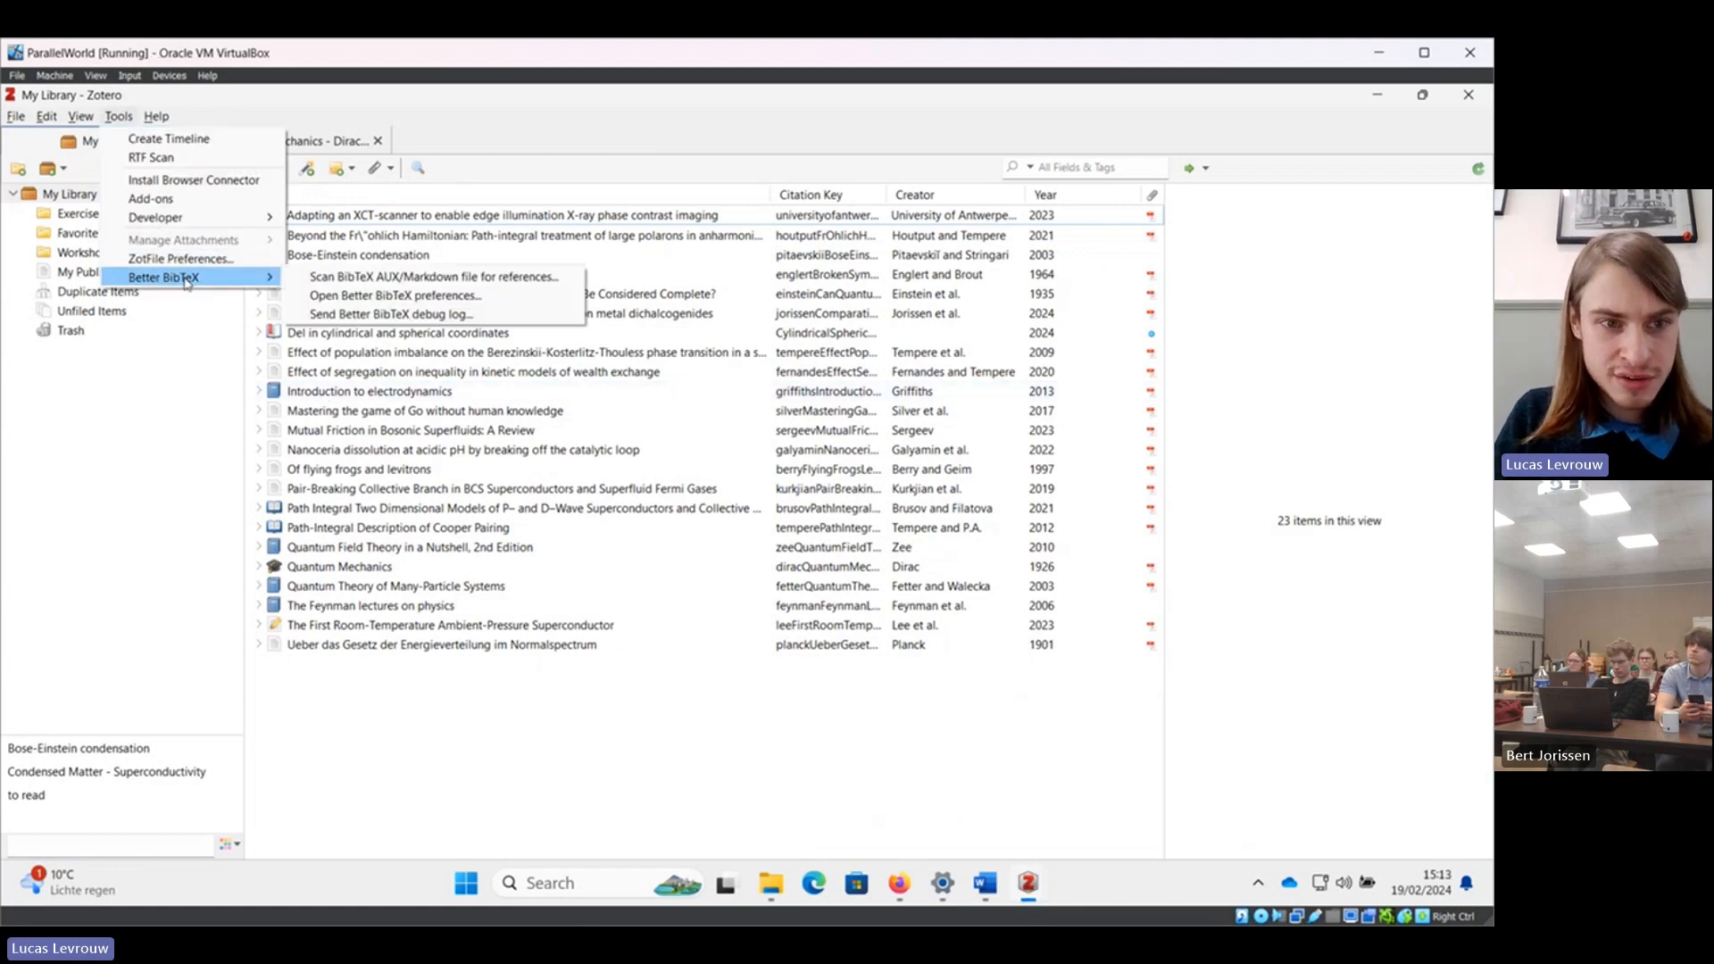
left_click(336, 296)
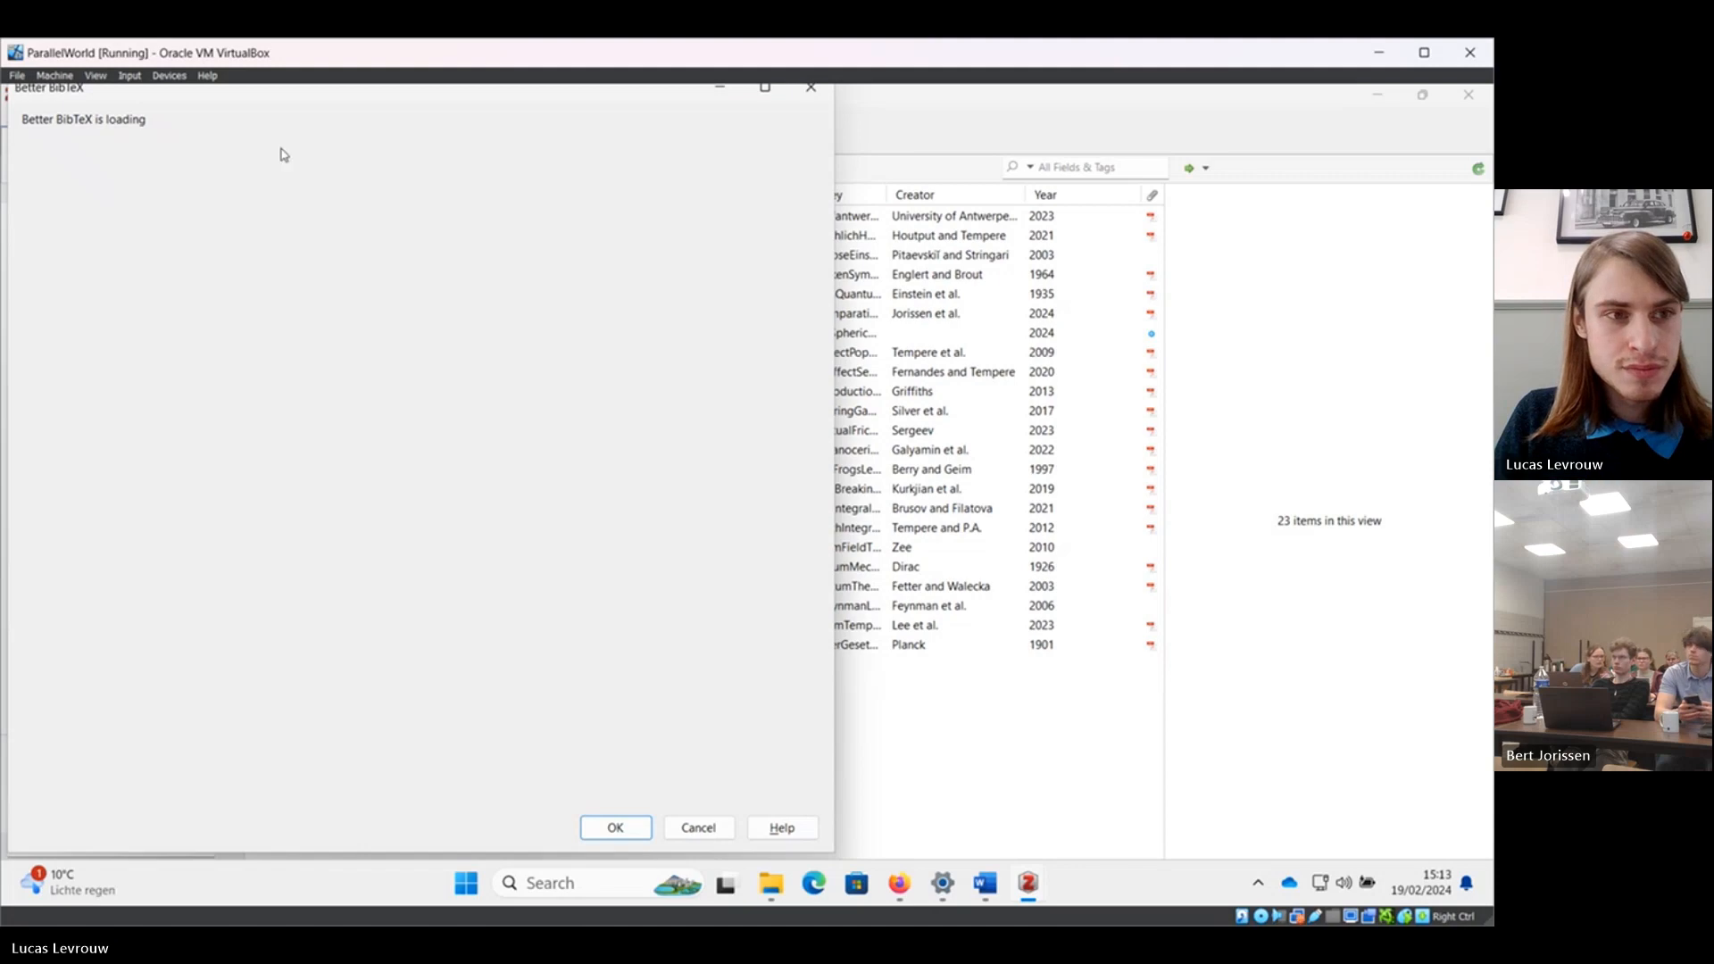
Close the Zotero Preferences window and the Better BibTeX window that is still loading, returning to the main library.
left_click_drag(226, 95, 440, 117)
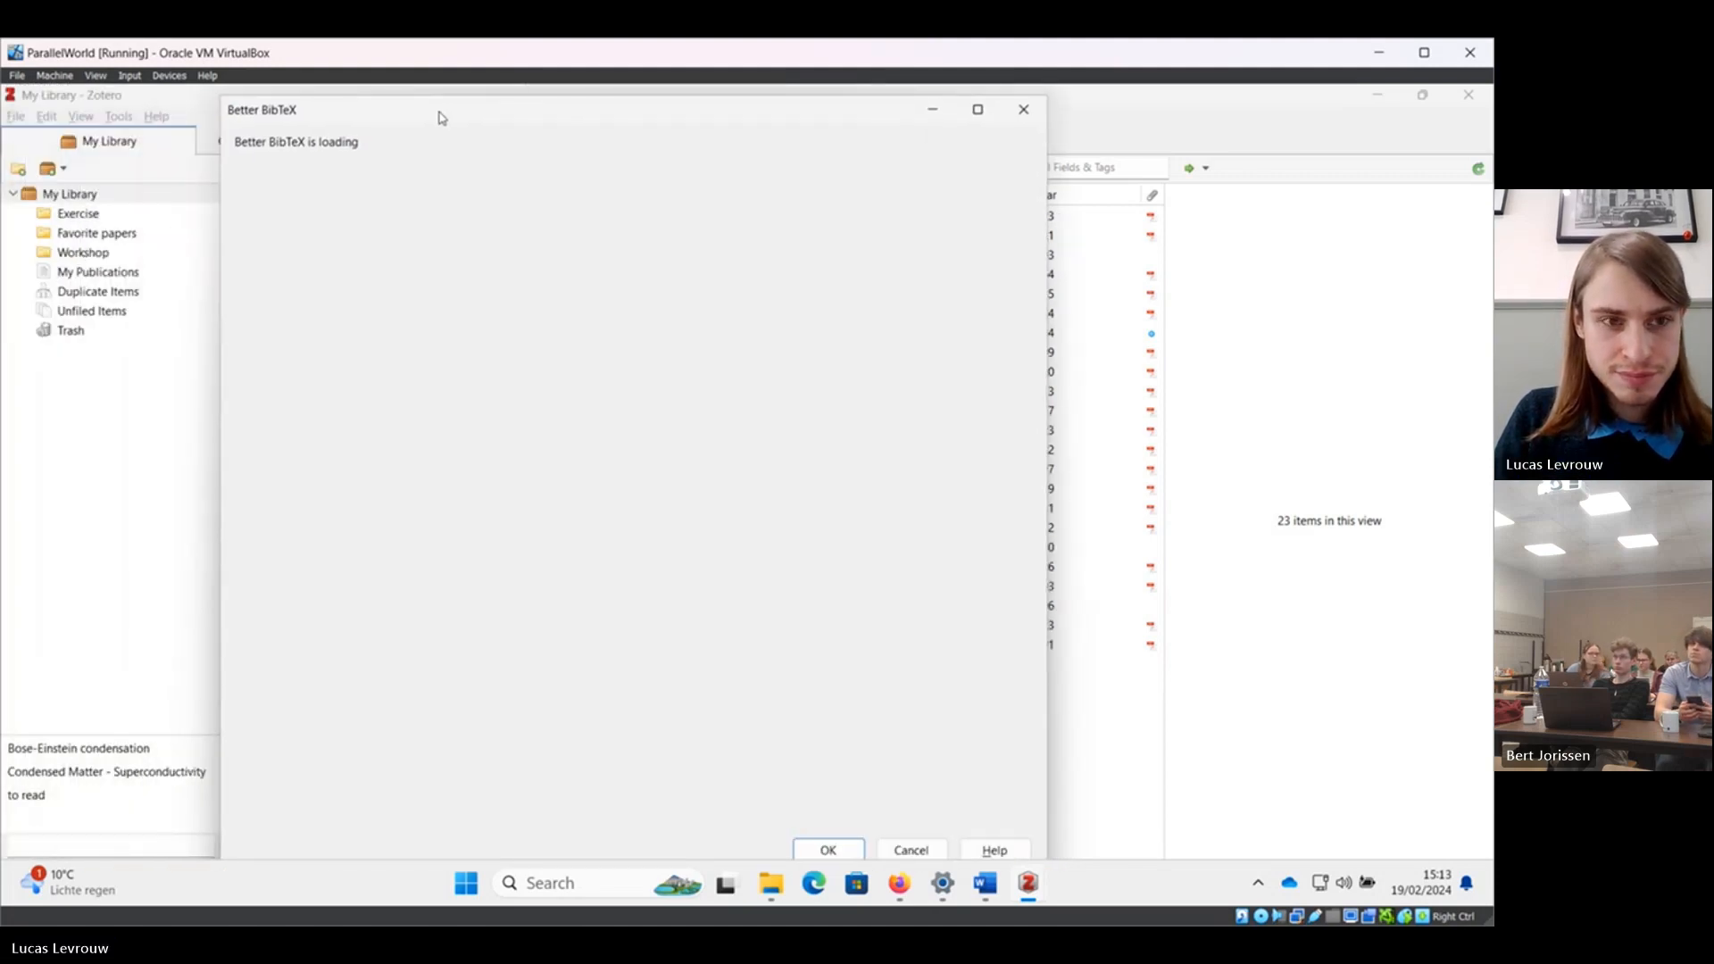
left_click_drag(440, 99, 471, 130)
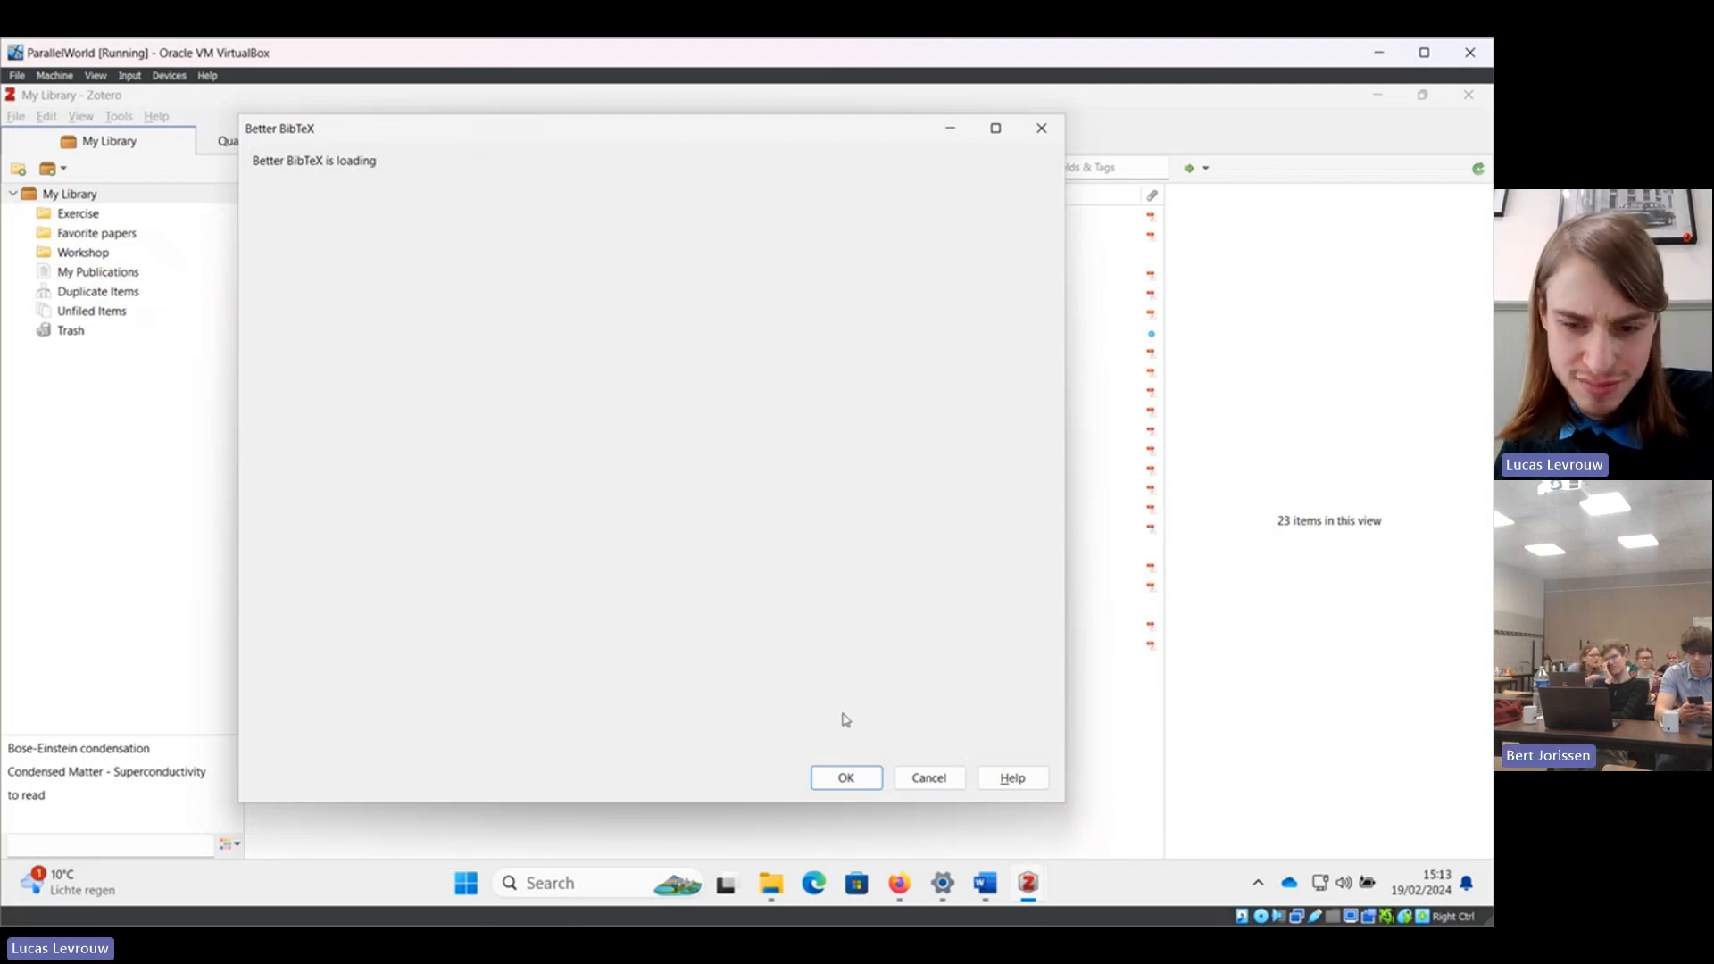
mouse_move(1026, 884)
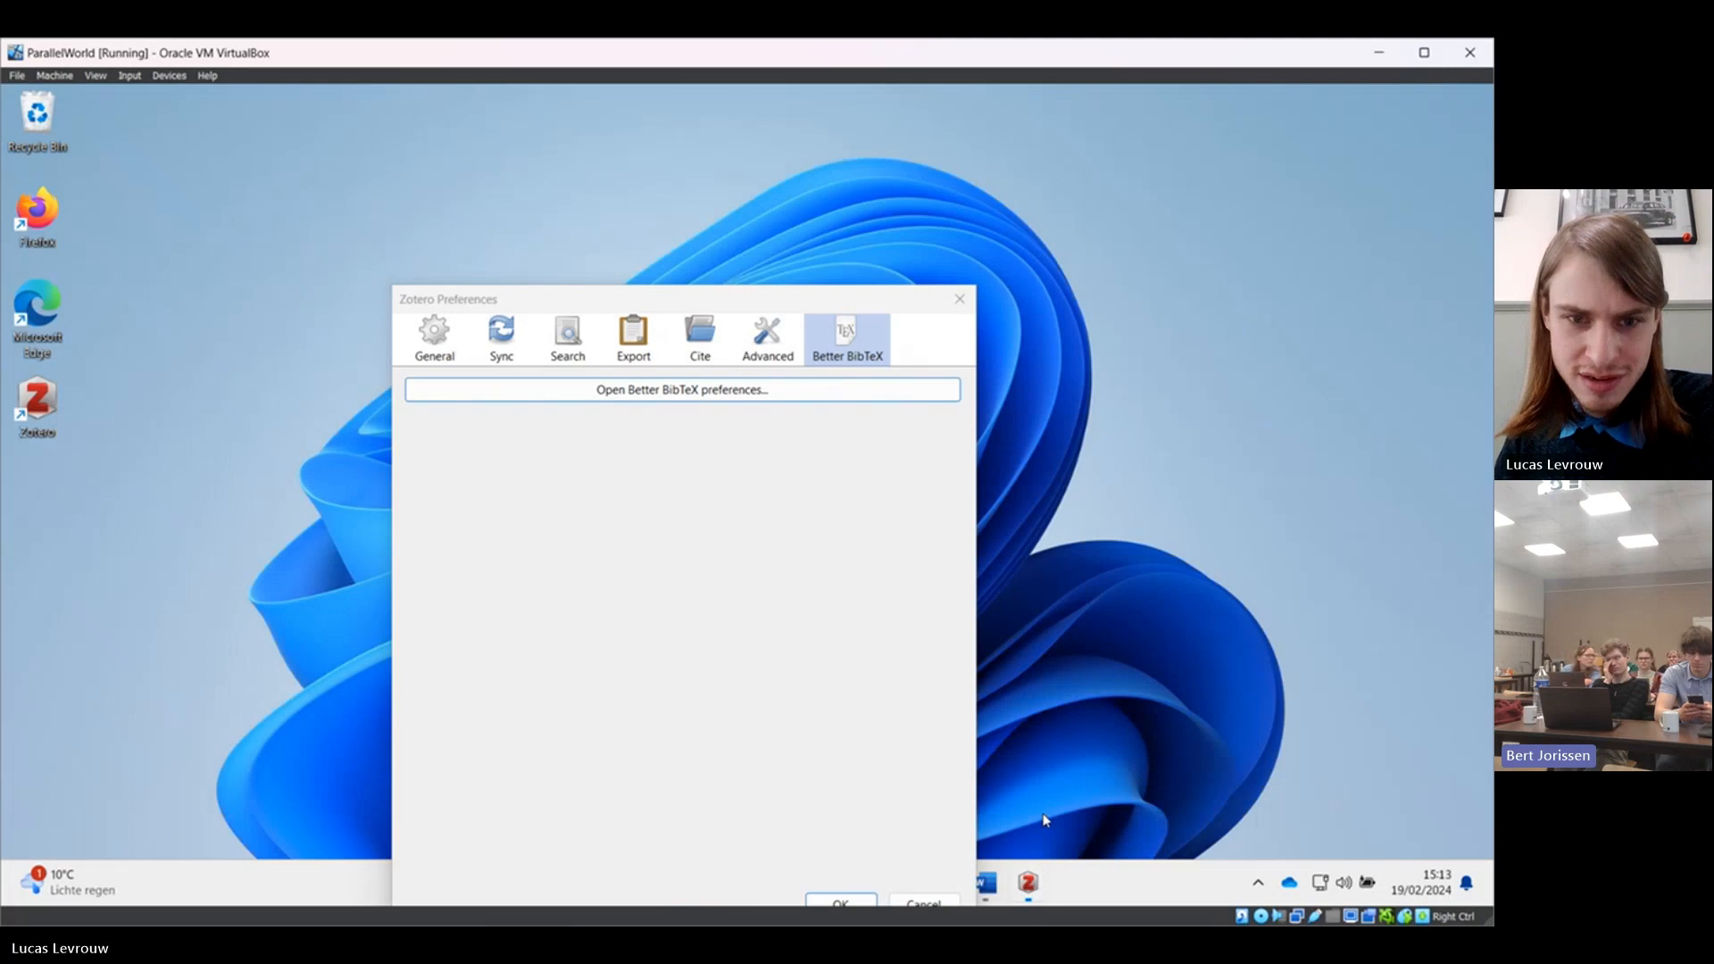
left_click(1062, 786)
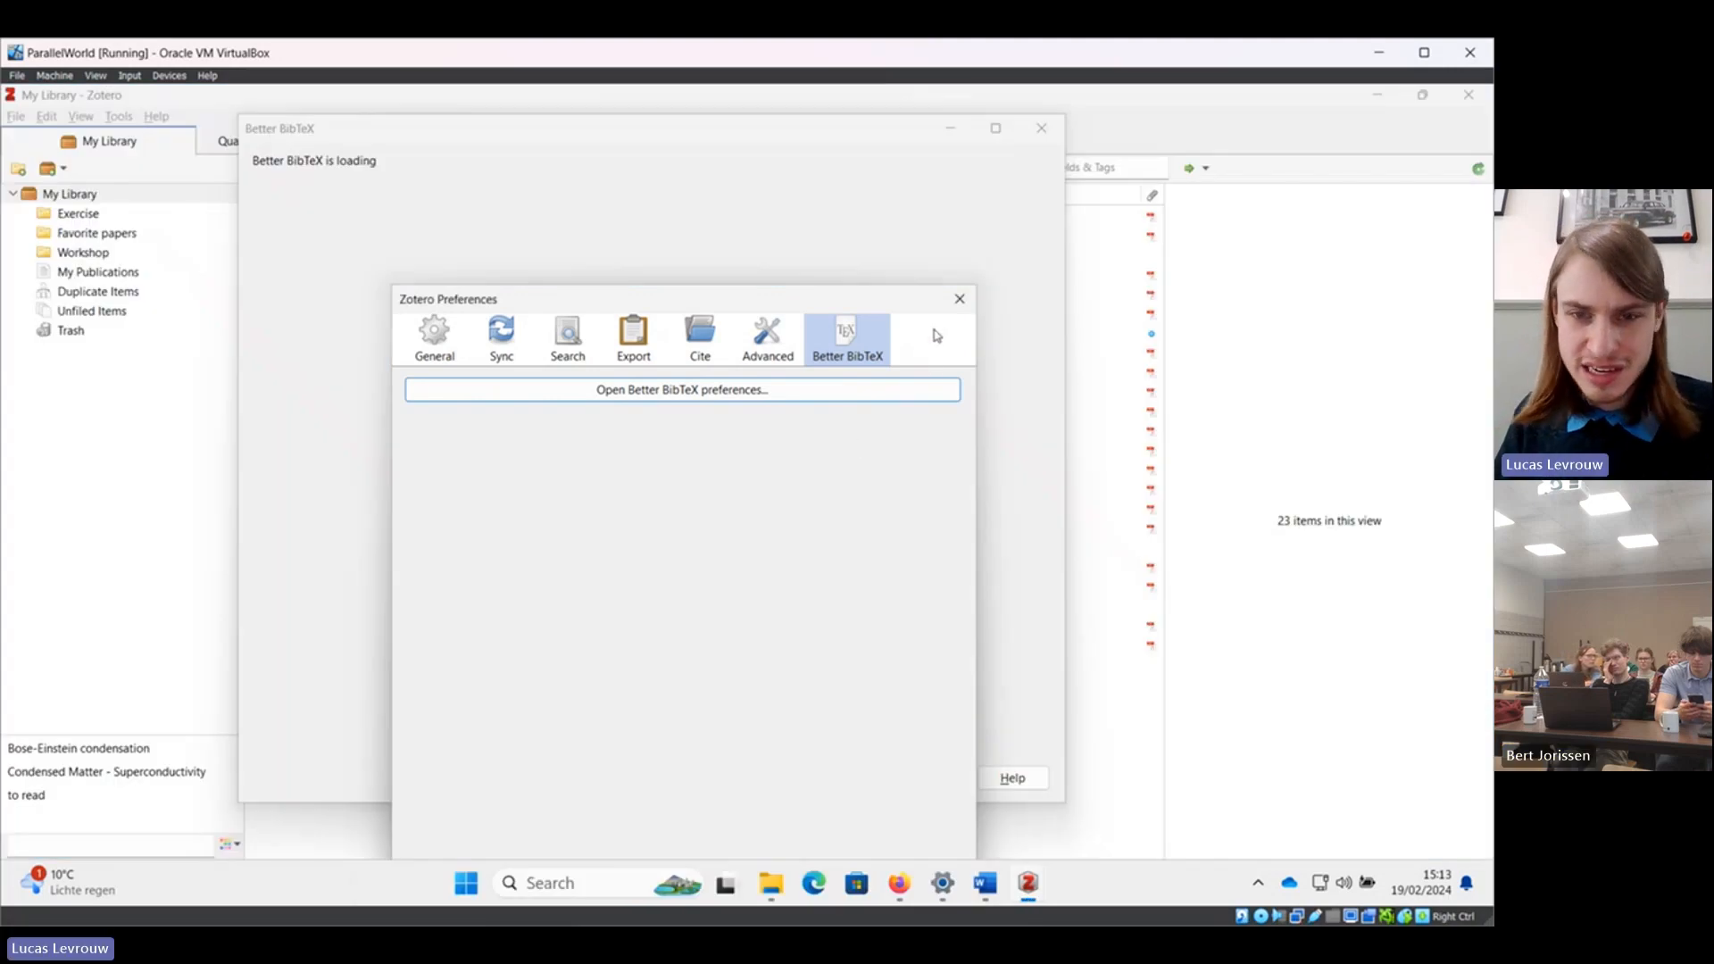
left_click(959, 299)
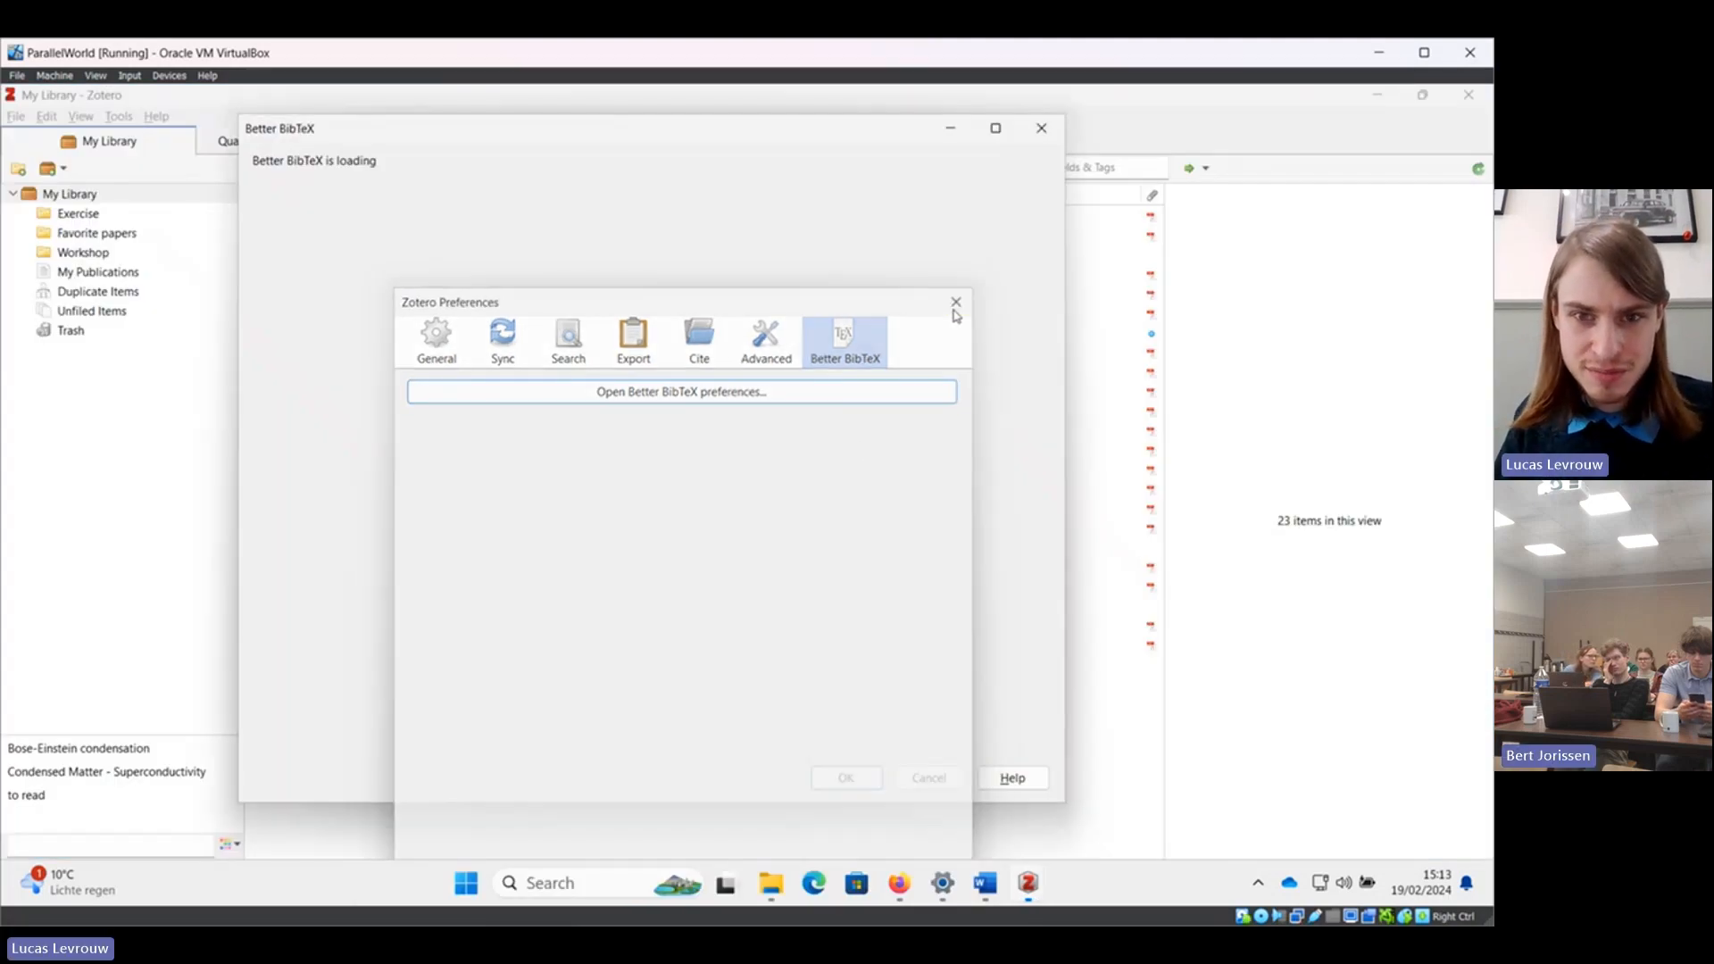
left_click(1061, 134)
mouse_move(1031, 886)
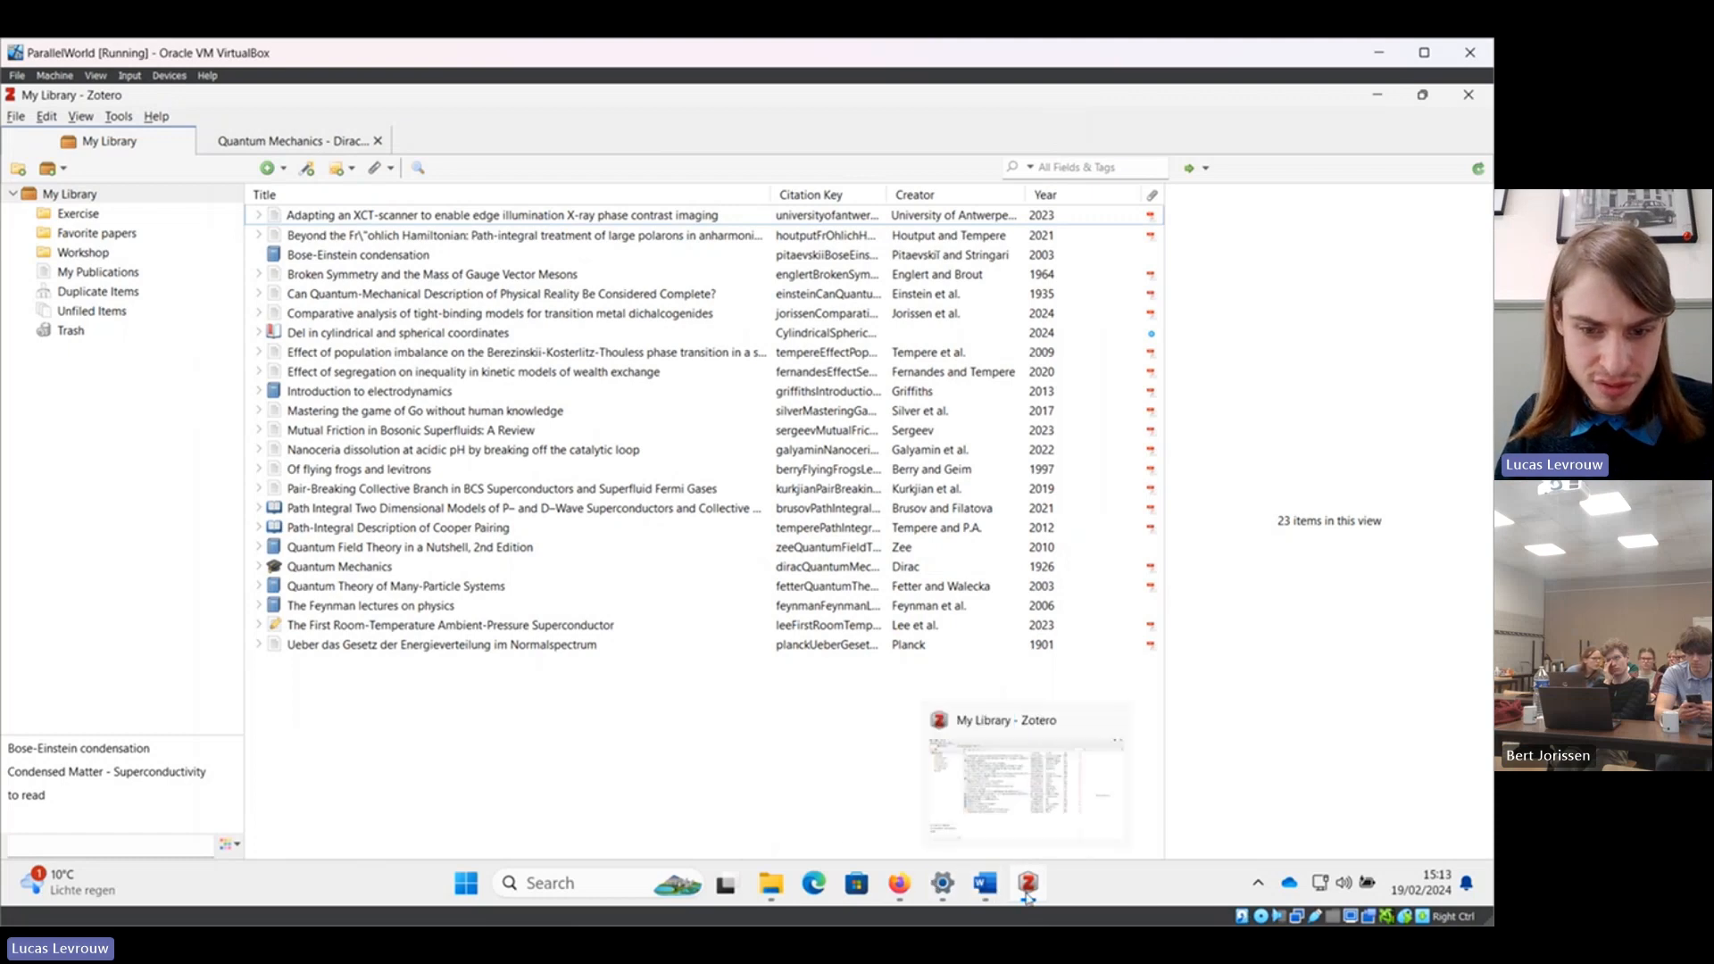
Shorten the citation key formula in the Better BibTeX preferences to "auth.lower + year" by removing the short title part, and save it.
left_click(132, 119)
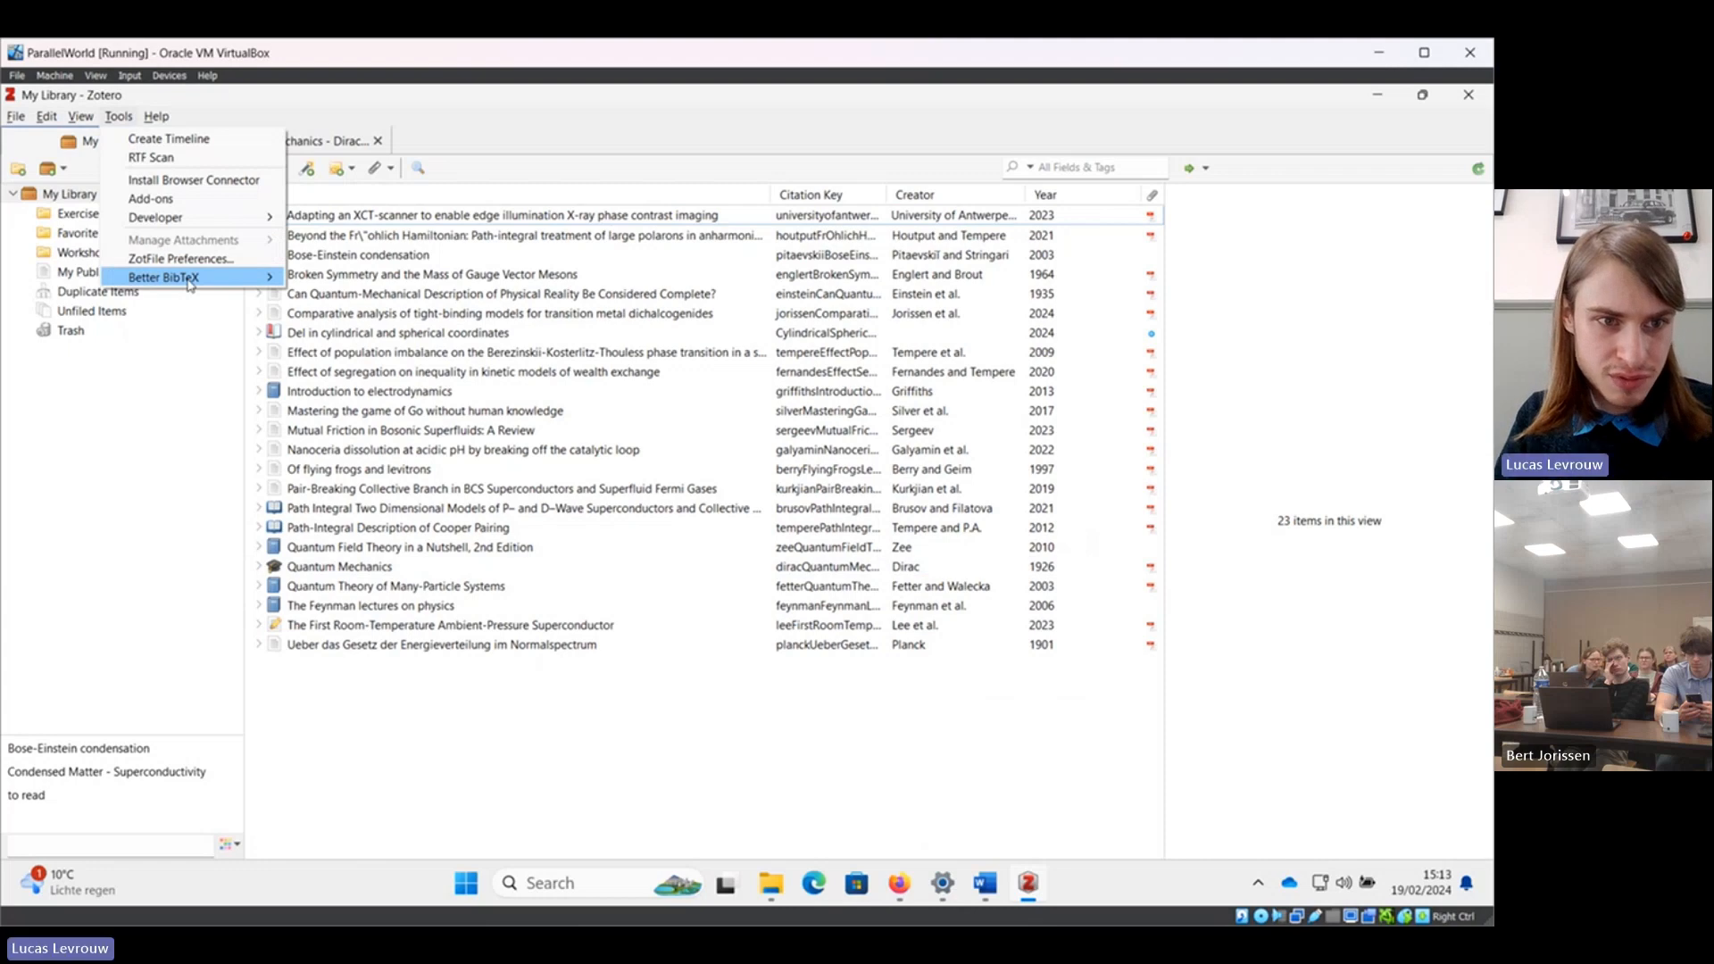
mouse_move(189, 284)
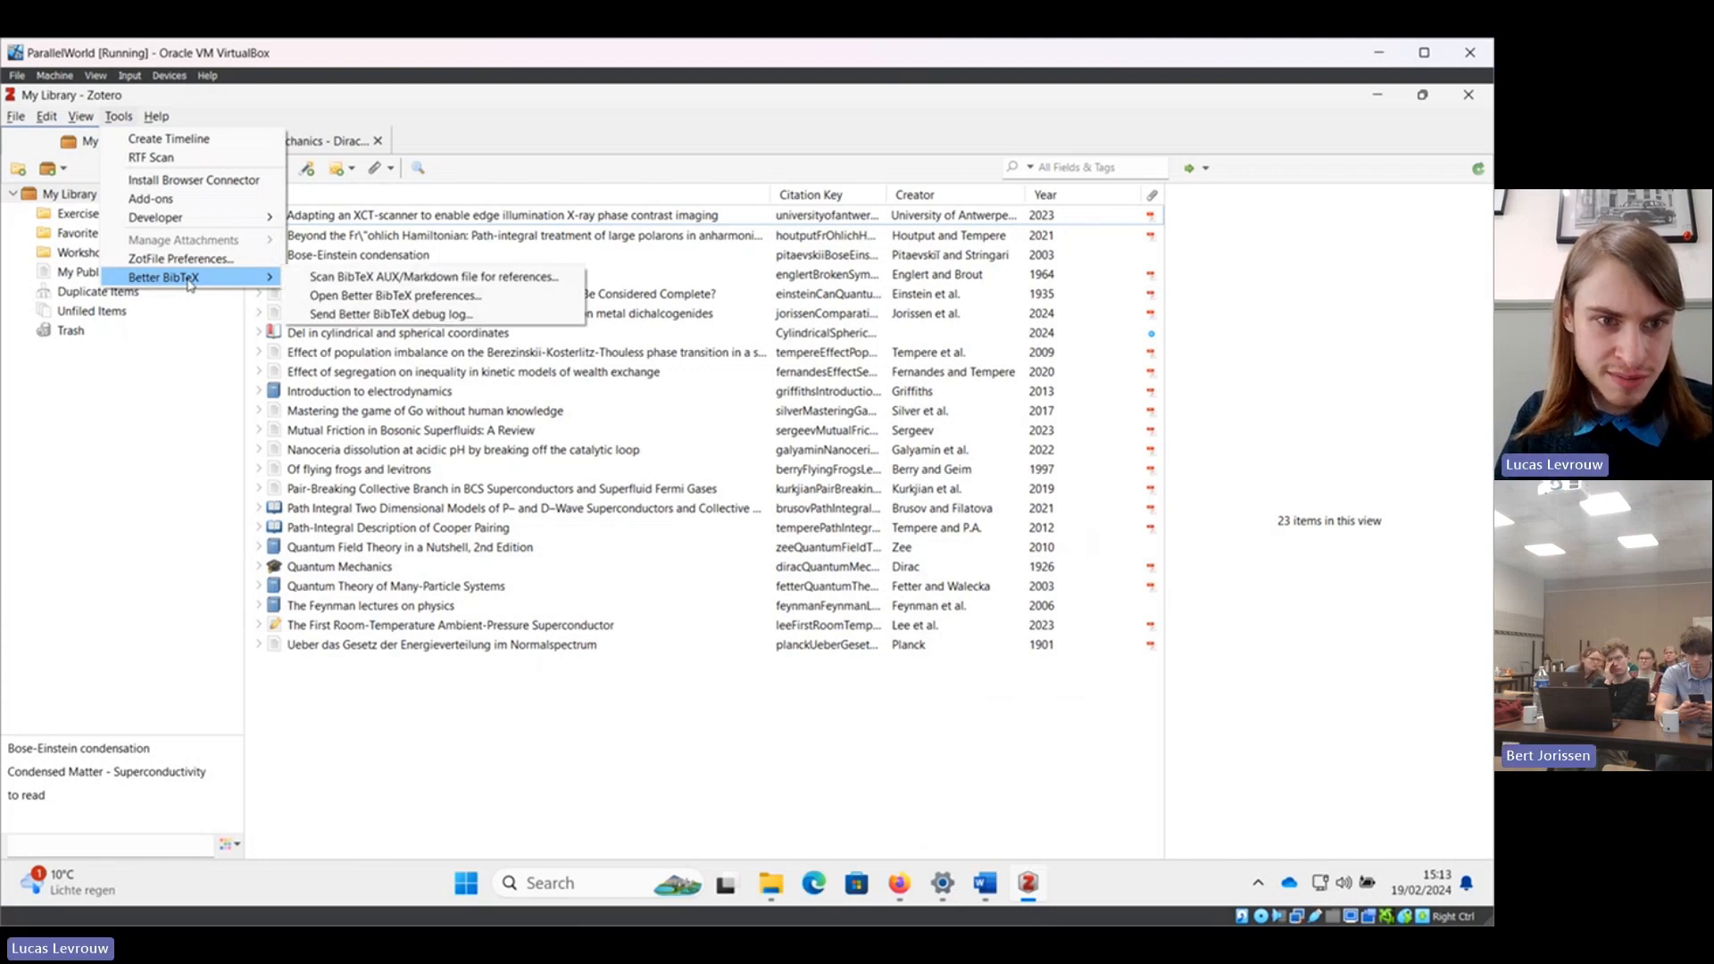
left_click(318, 305)
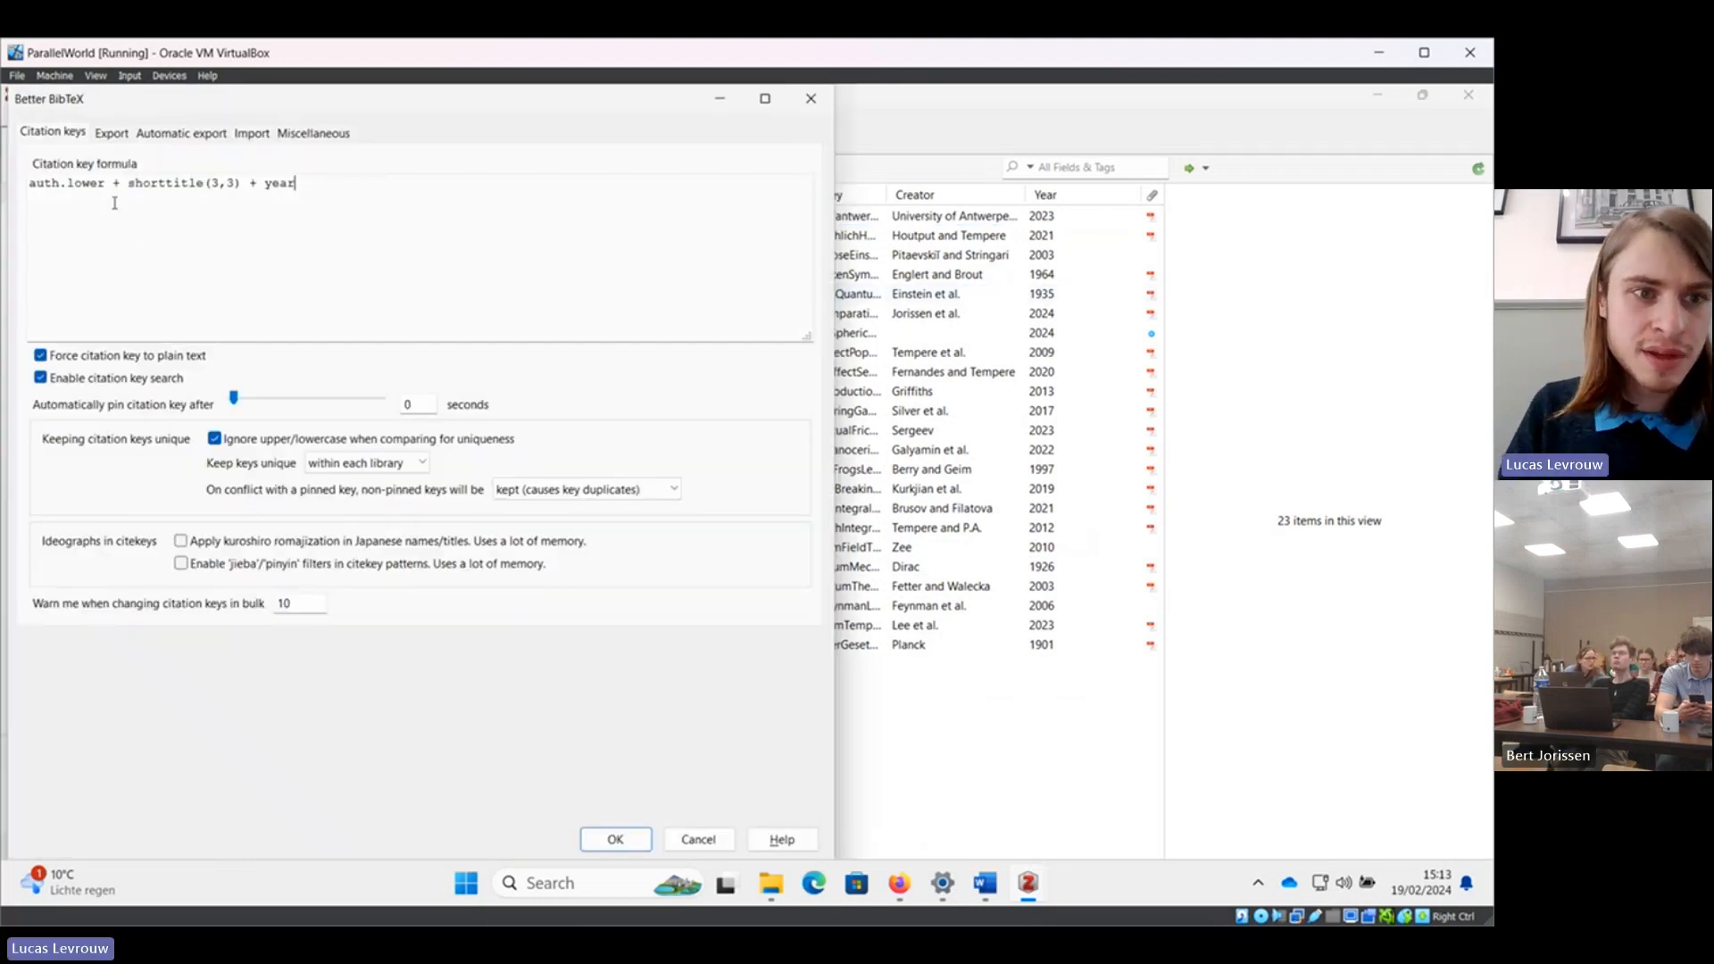
left_click(126, 185)
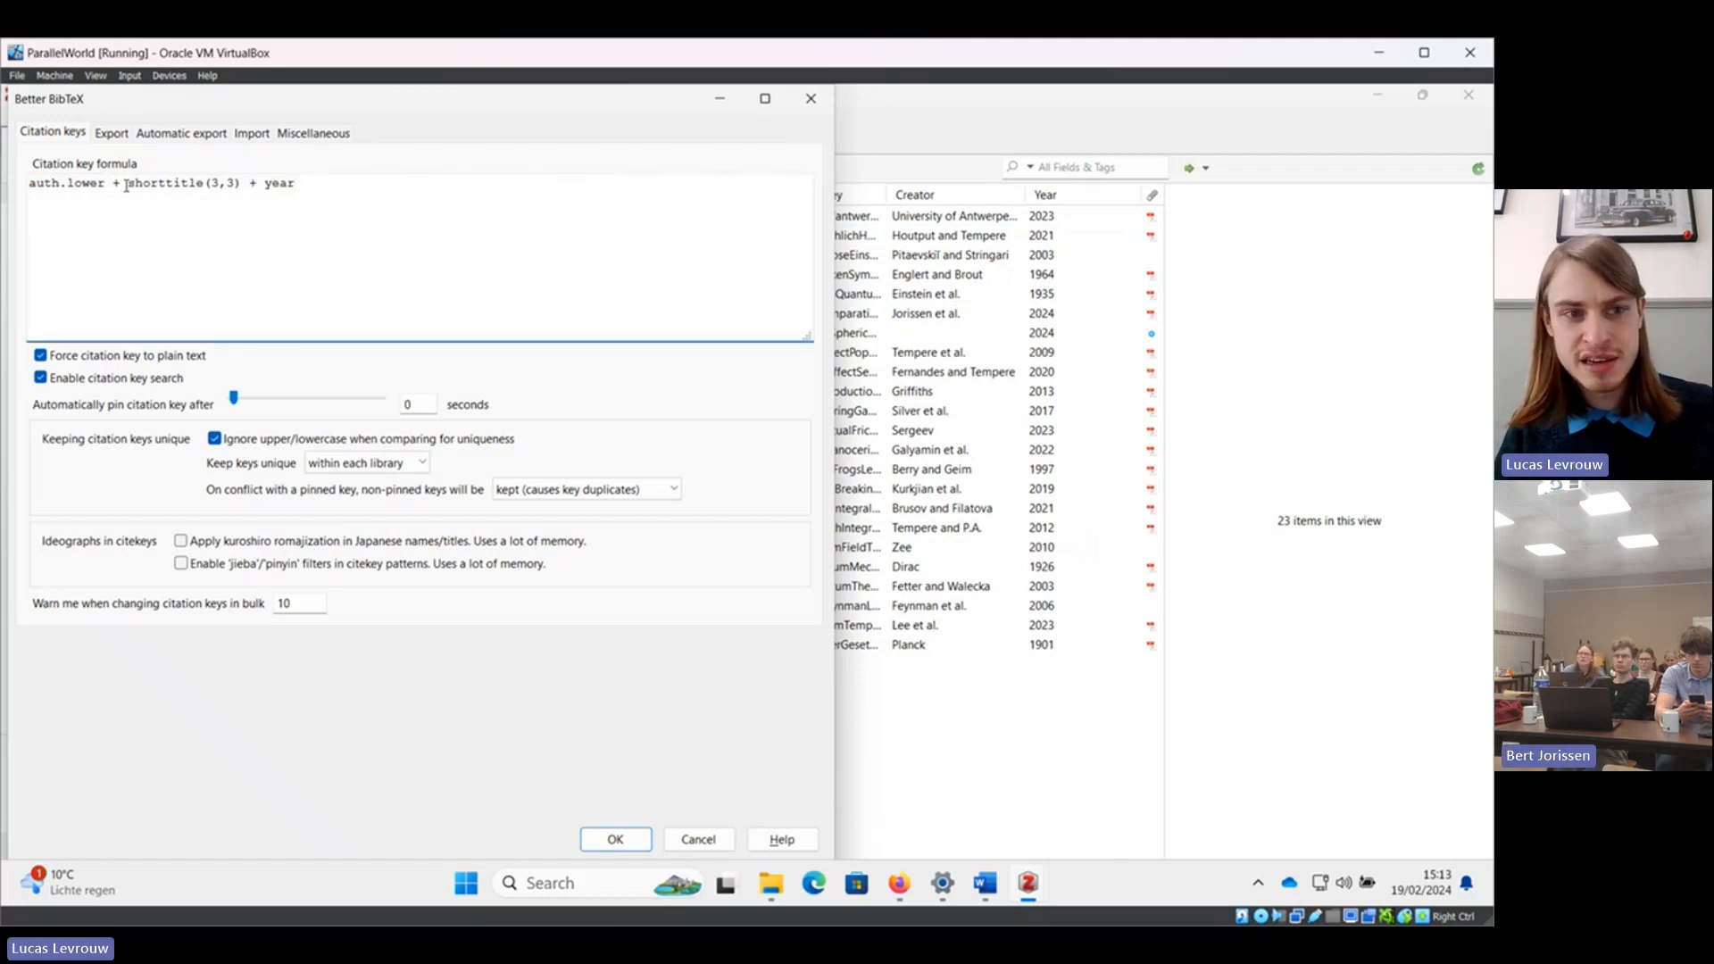
left_click_drag(126, 184, 246, 189)
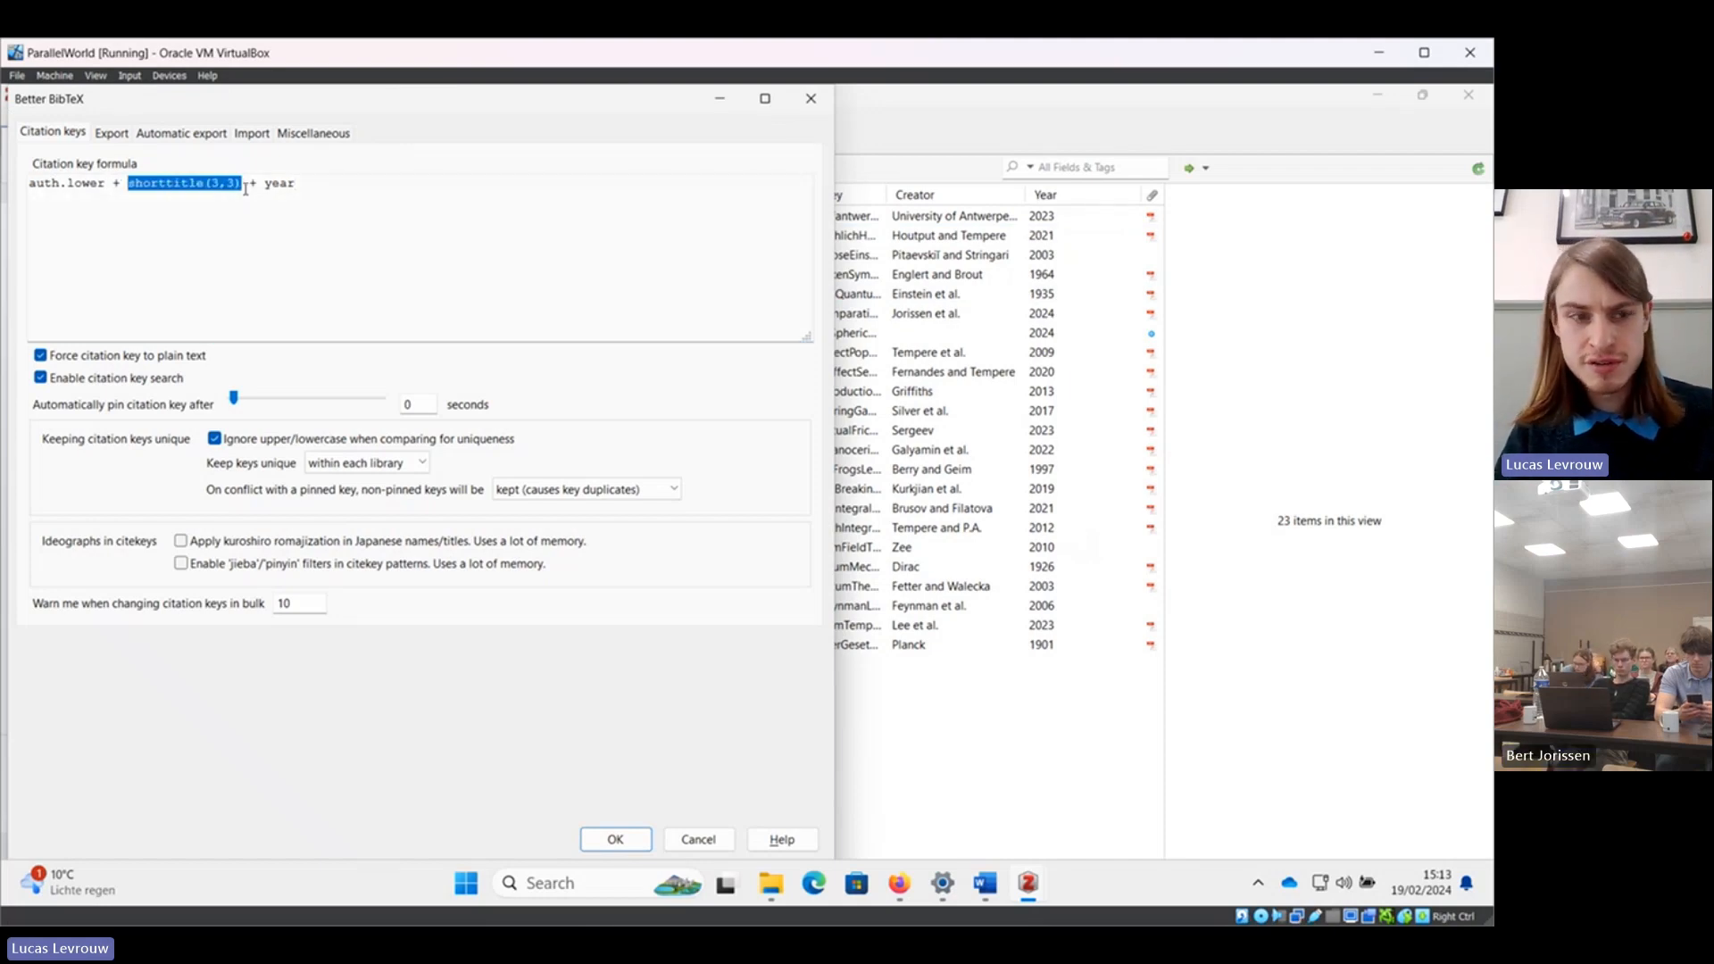
key("BackSpace")
key("BackSpace")
key("BackSpace")
key("BackSpace")
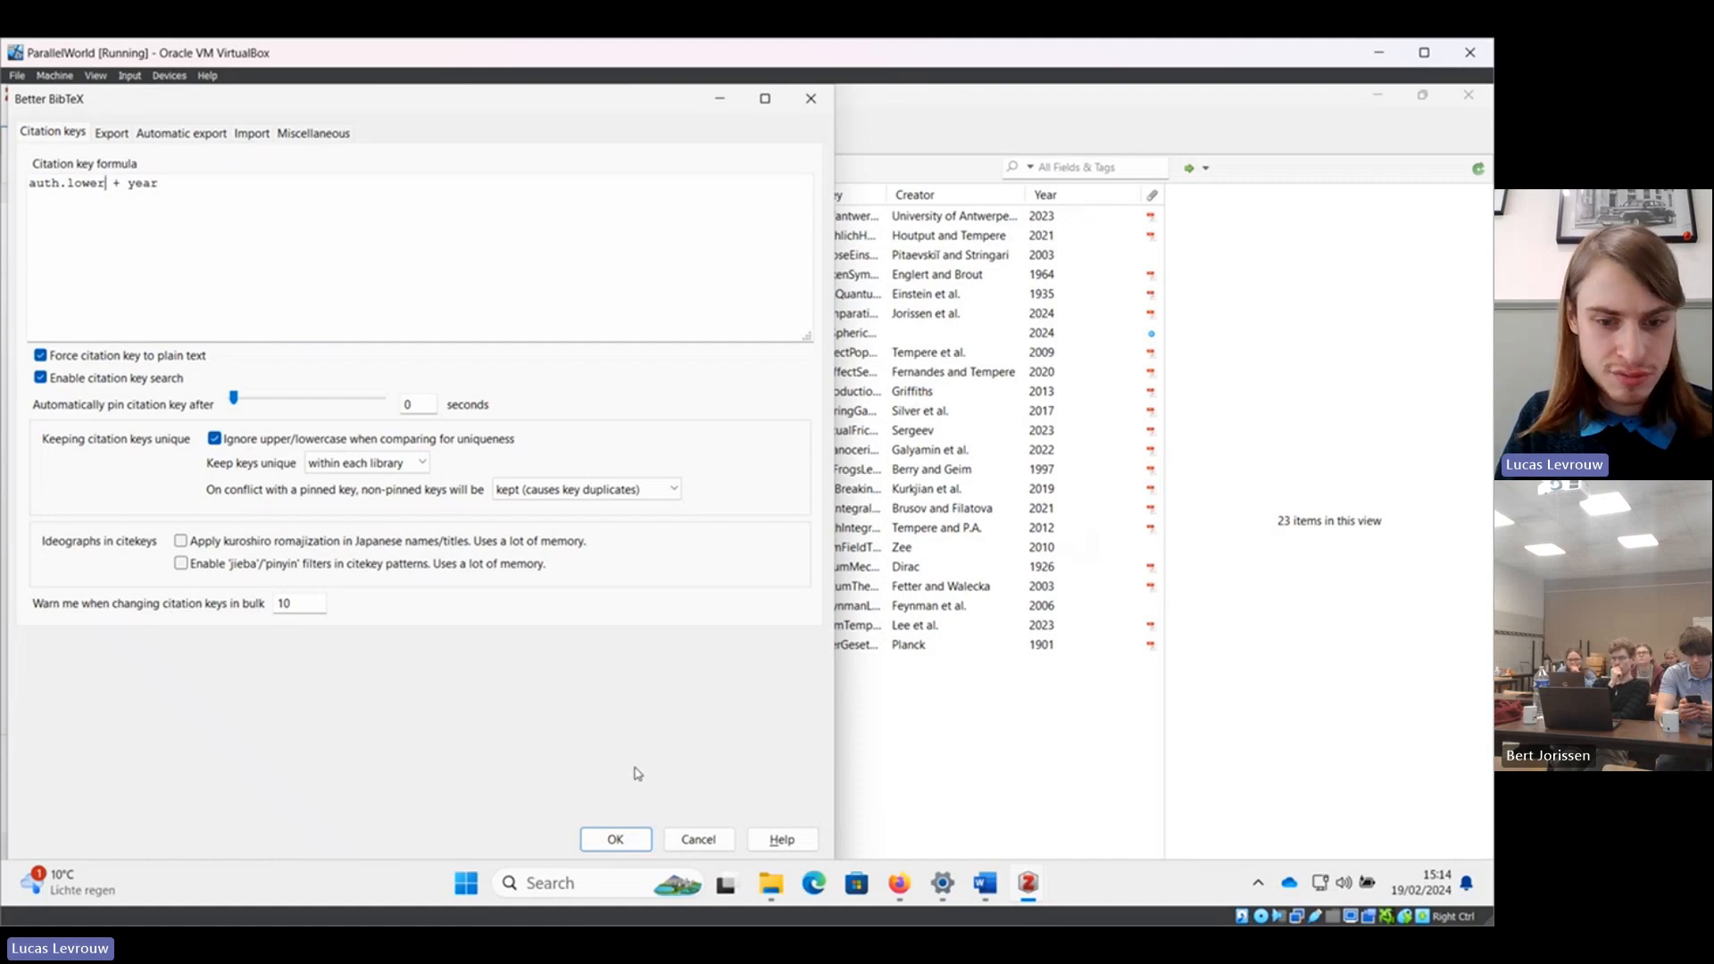
left_click(614, 840)
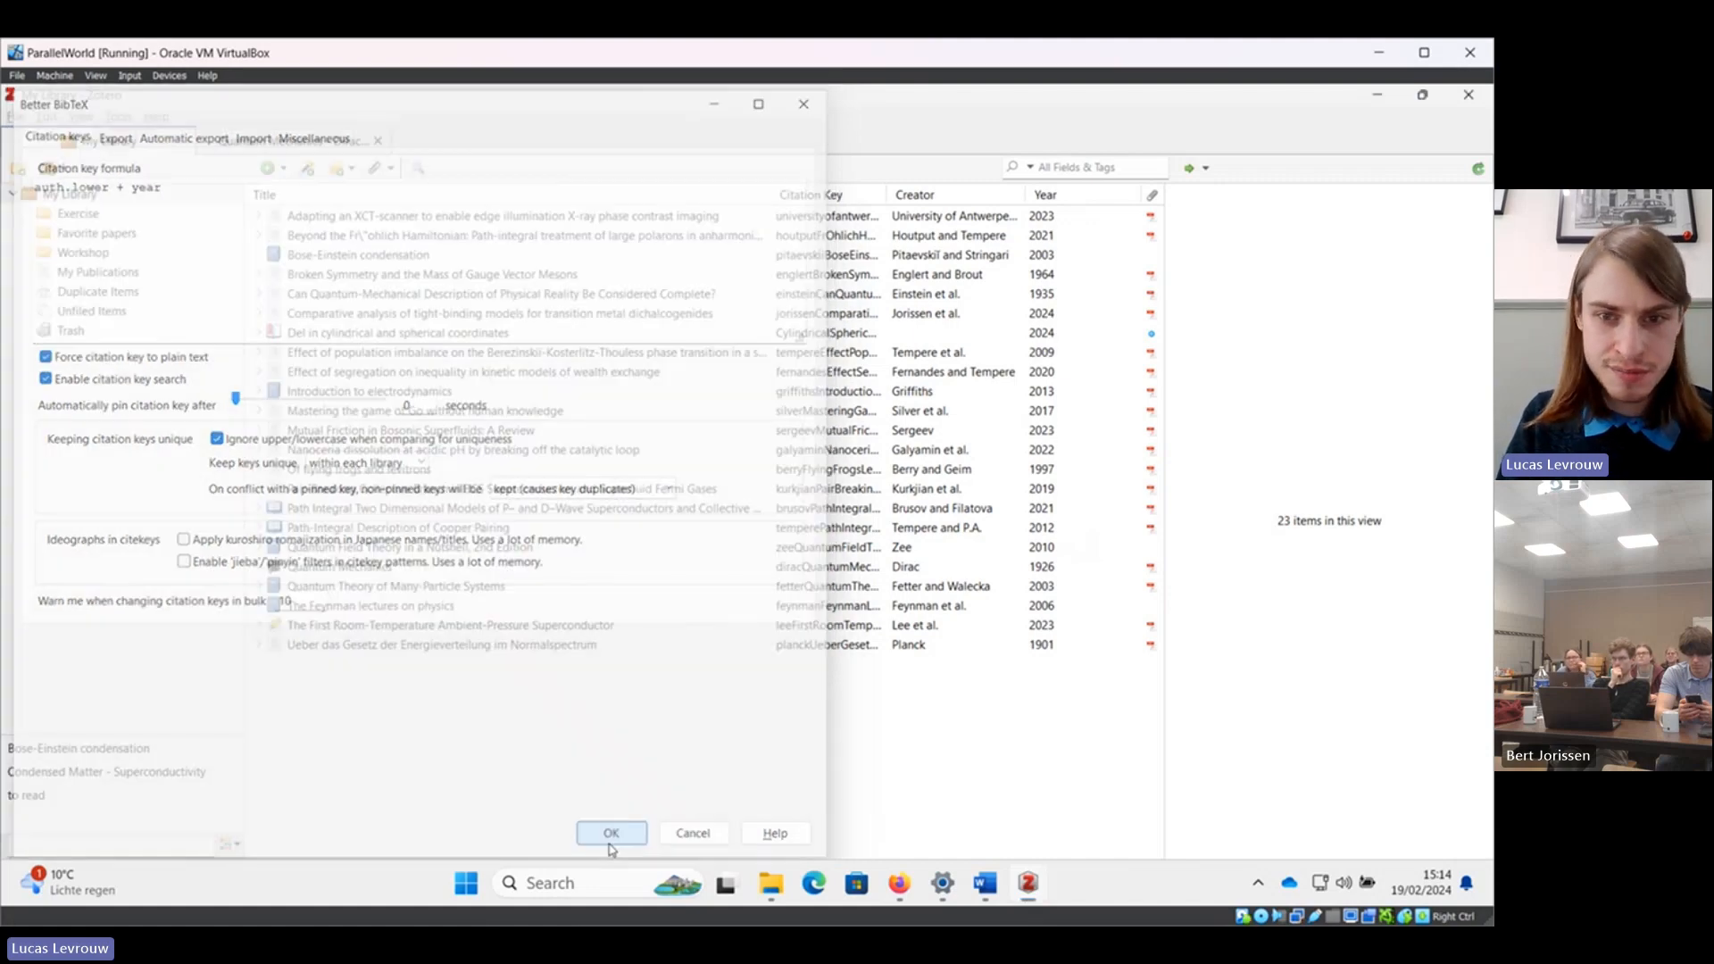
Refresh the BibTeX keys of all items in My Library and accept the bulk change.
left_click(672, 490)
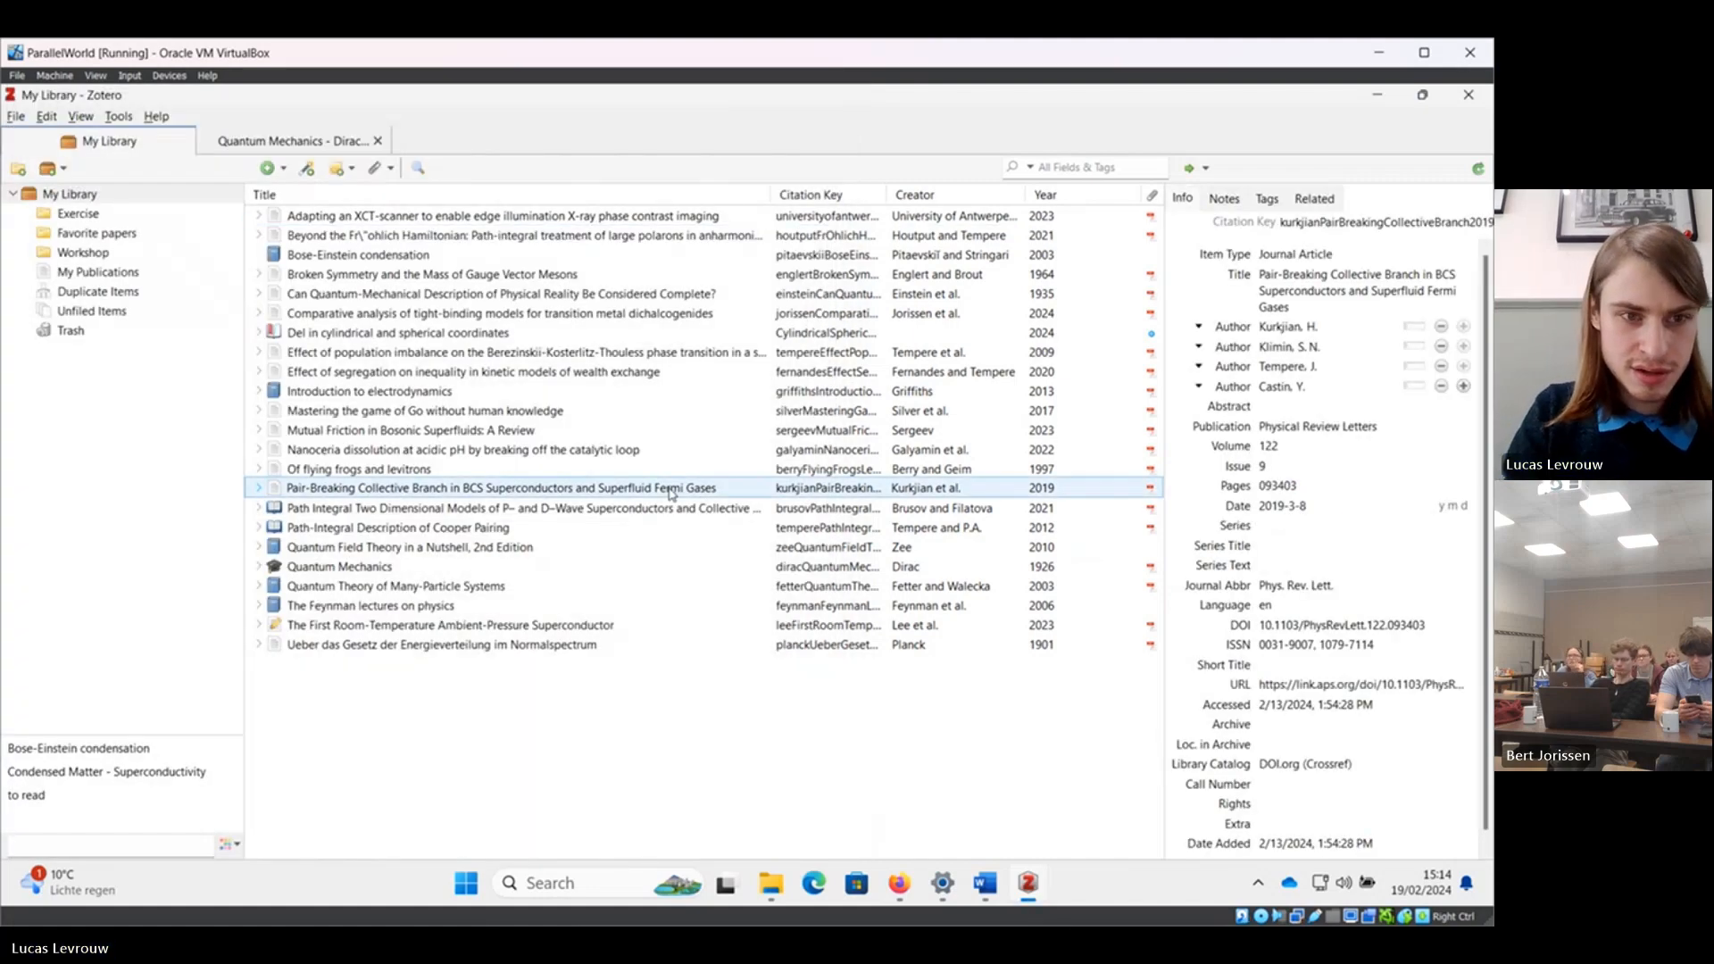
left_click(161, 197)
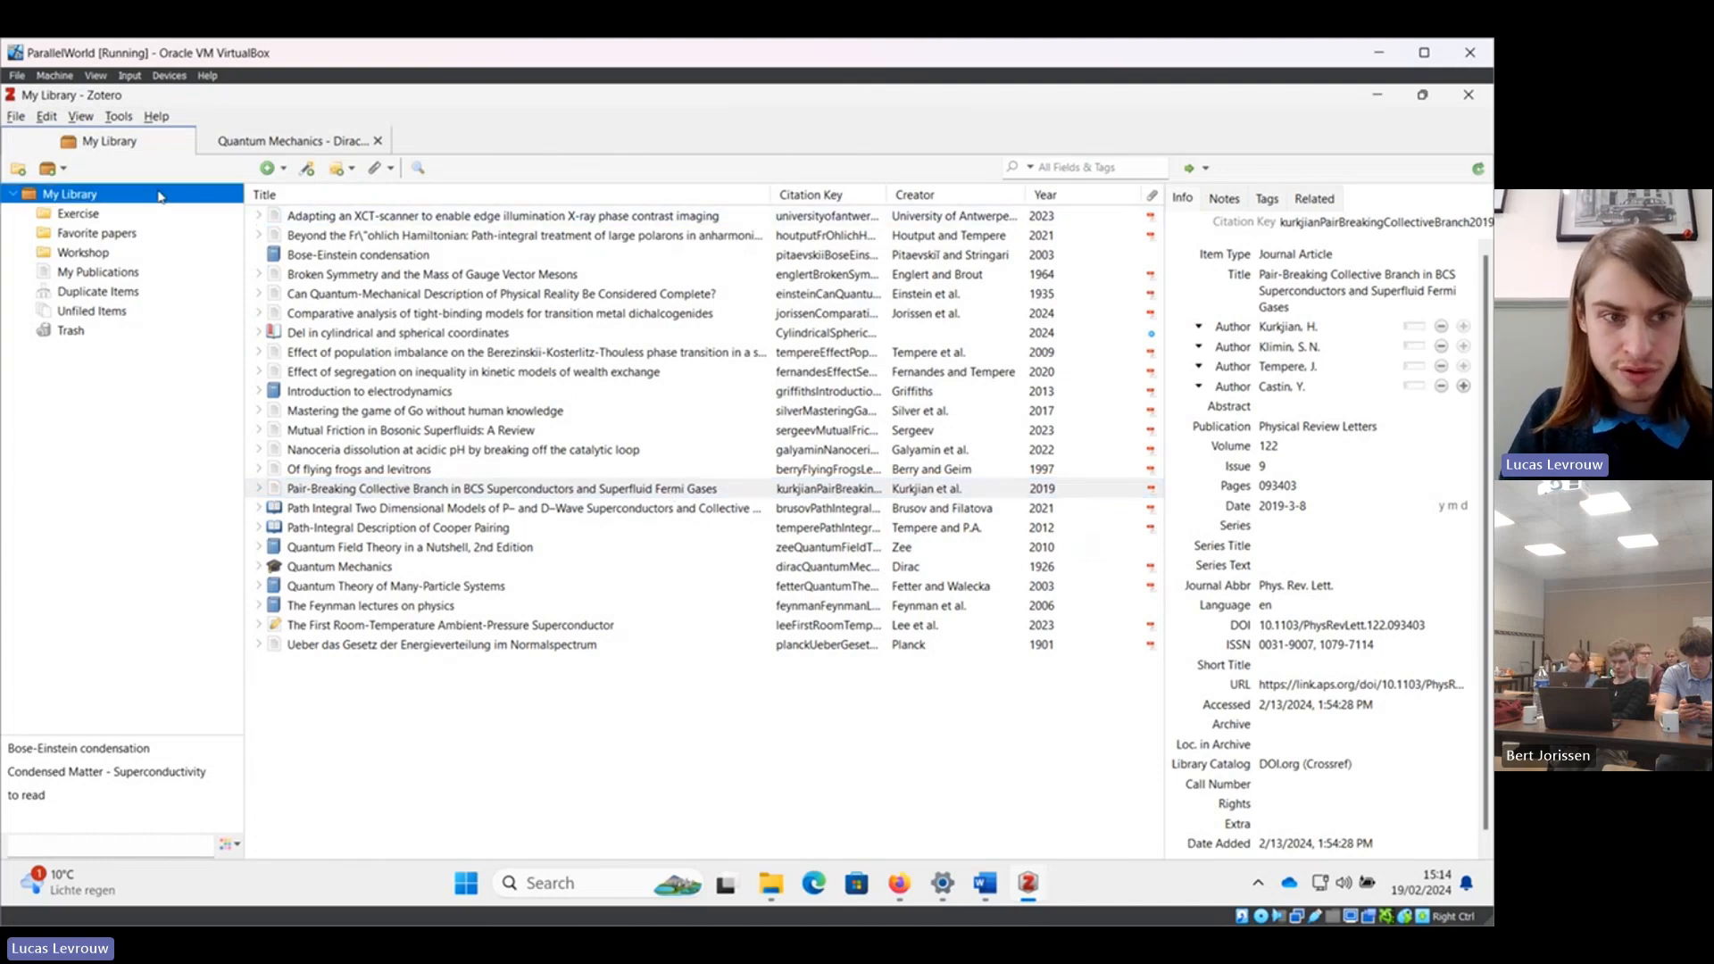
left_click(416, 353)
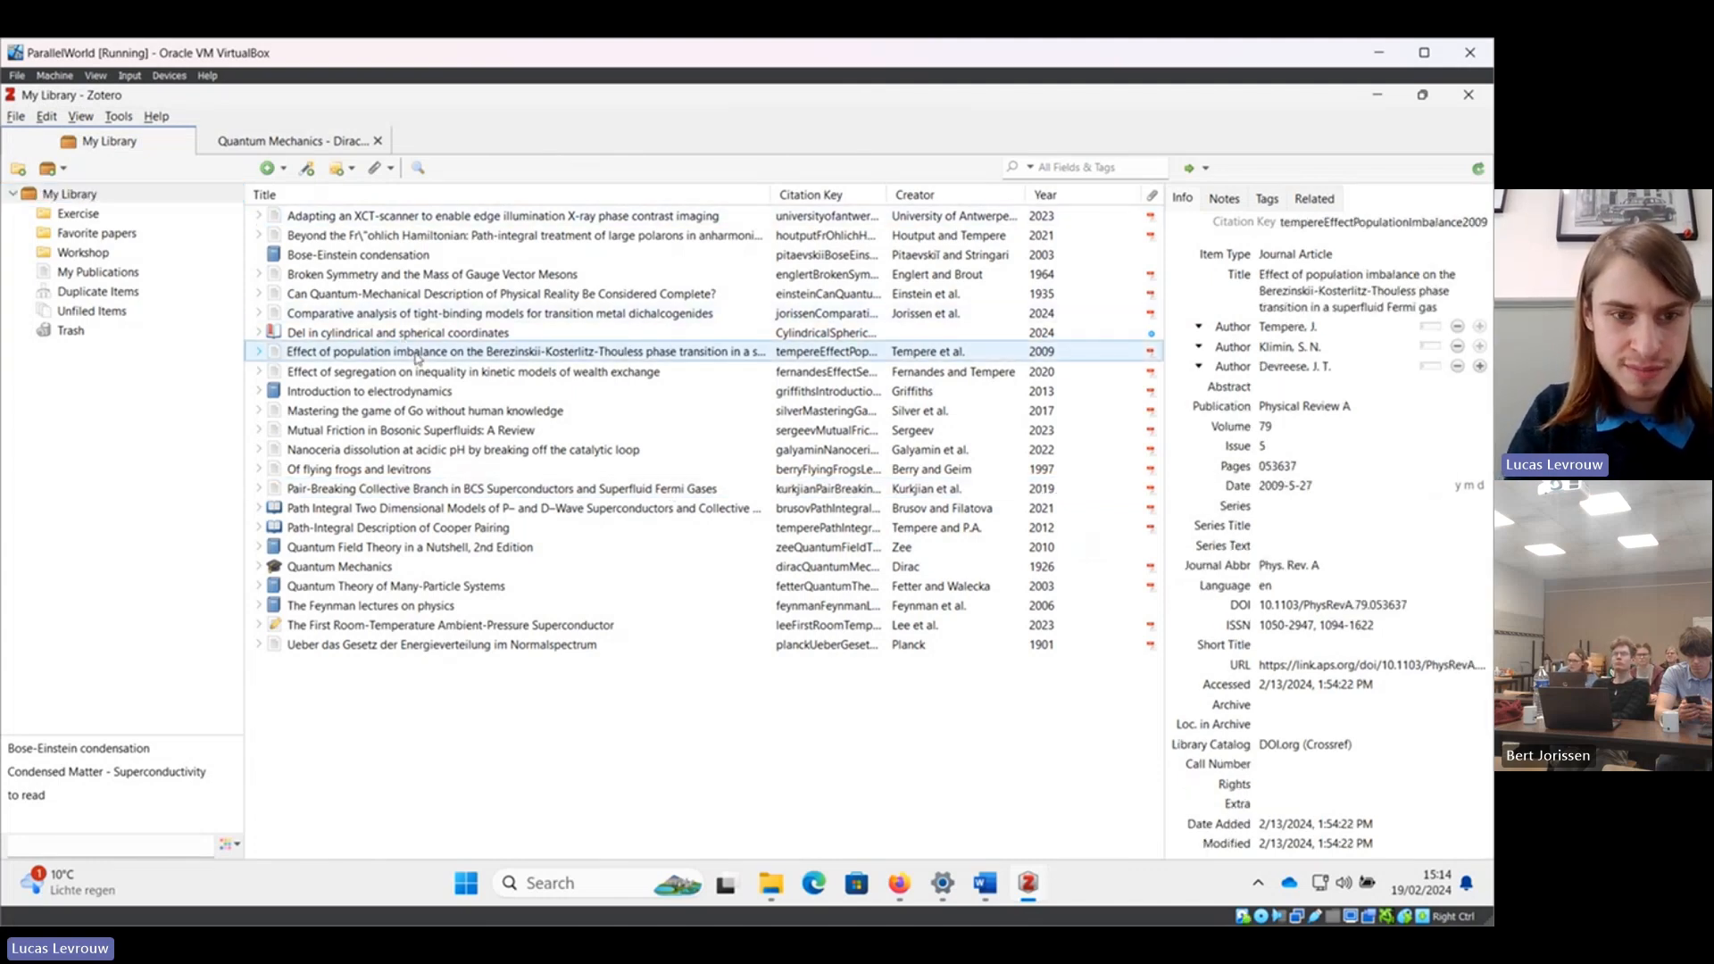
key("ctrl+a")
right_click(416, 358)
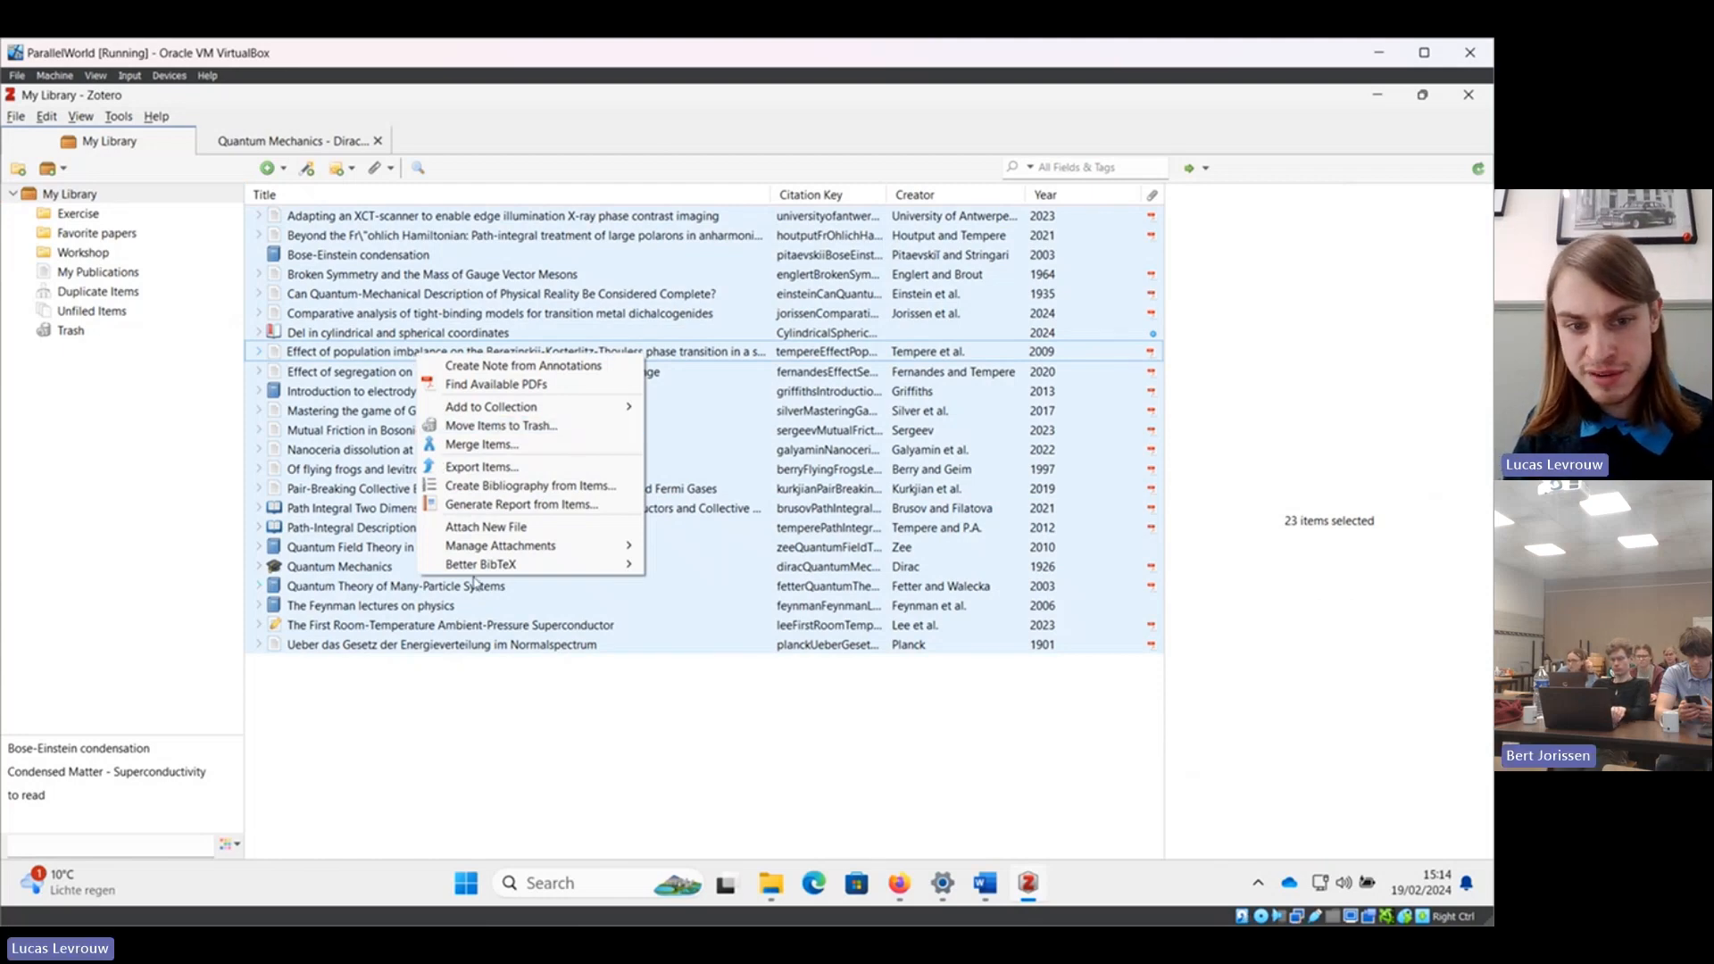
mouse_move(474, 567)
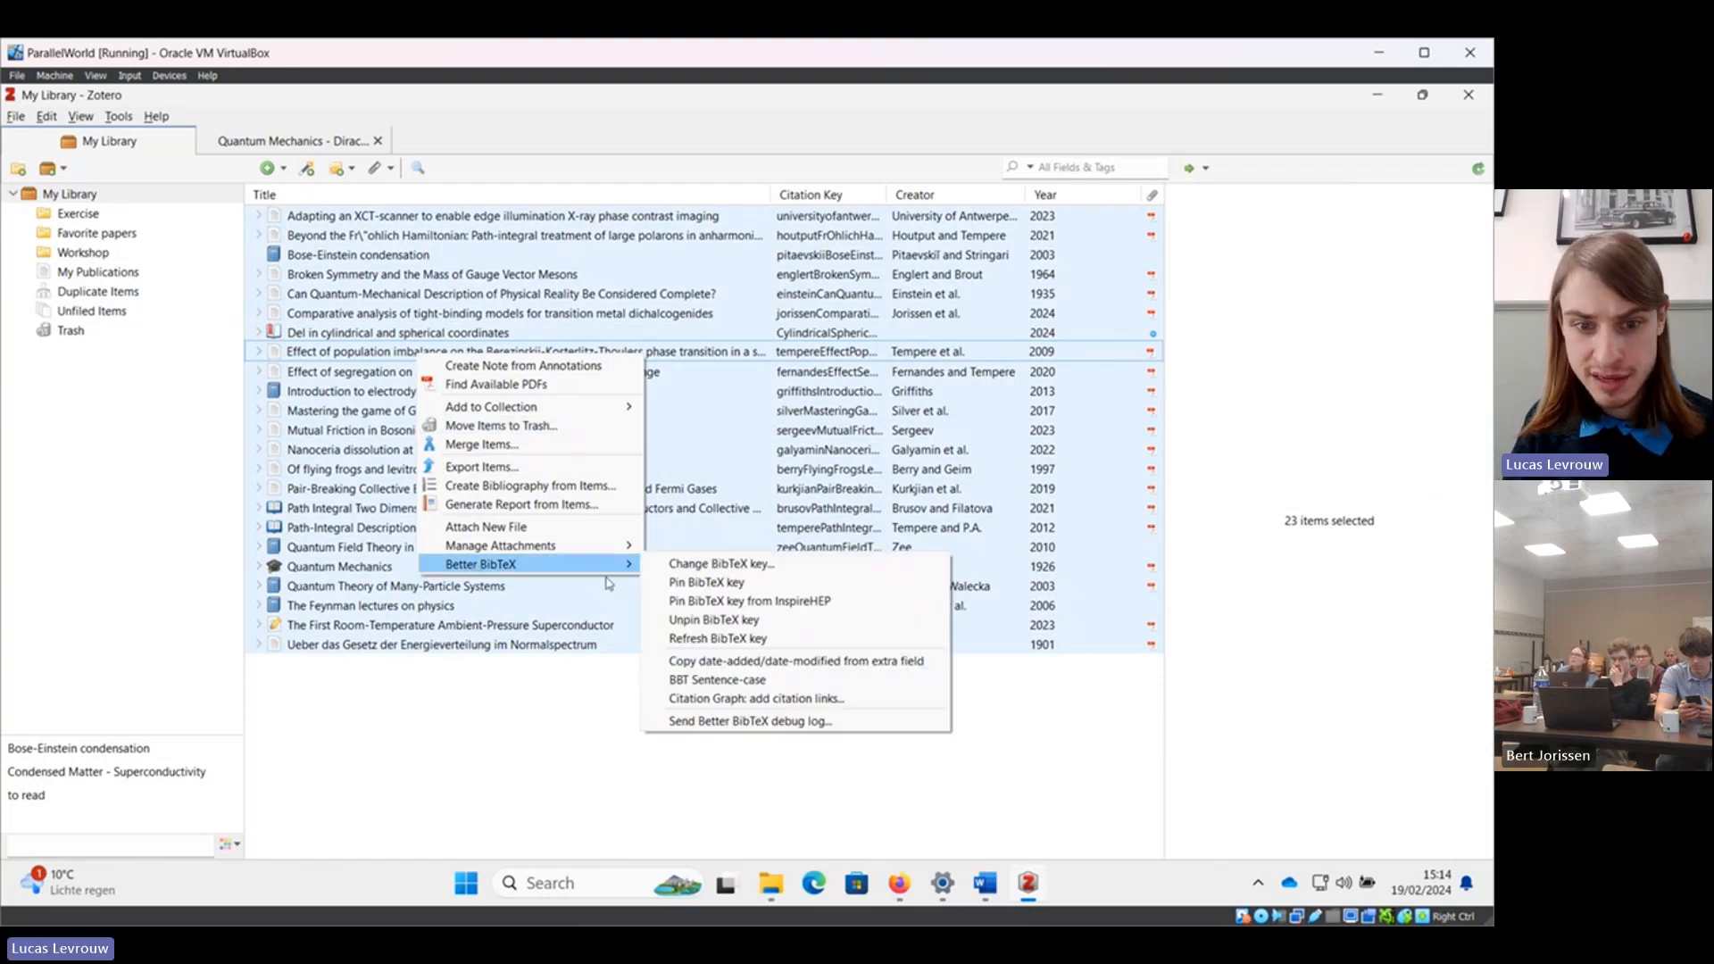
left_click(702, 638)
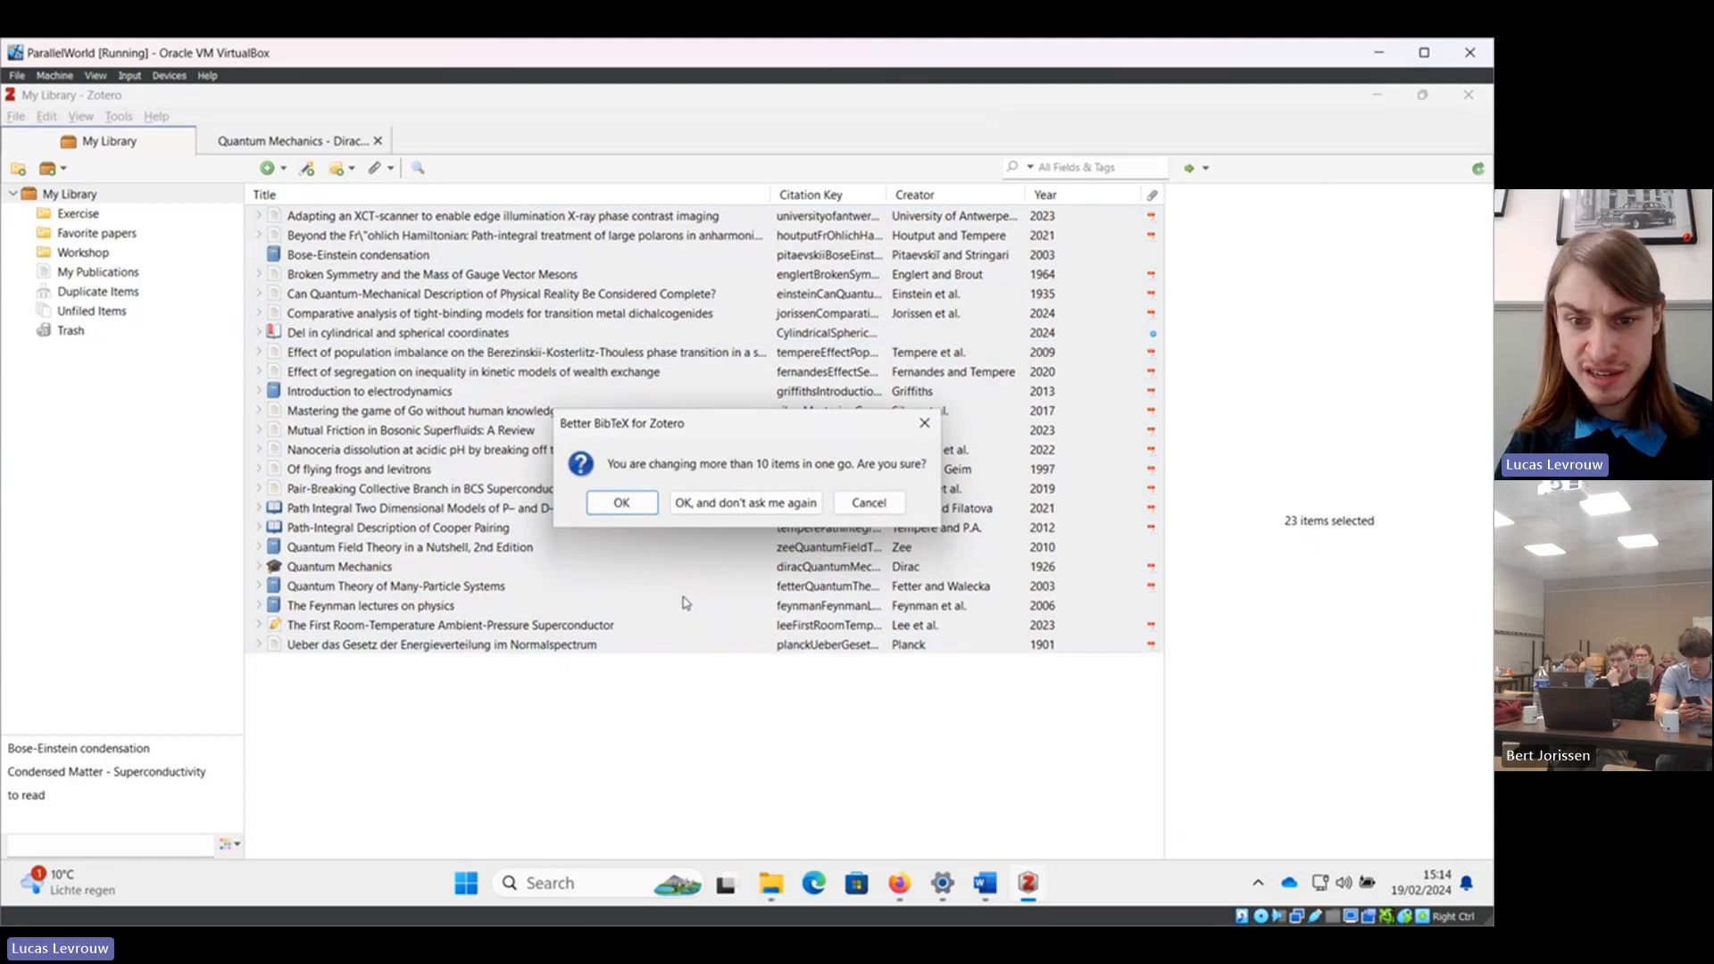
left_click(622, 504)
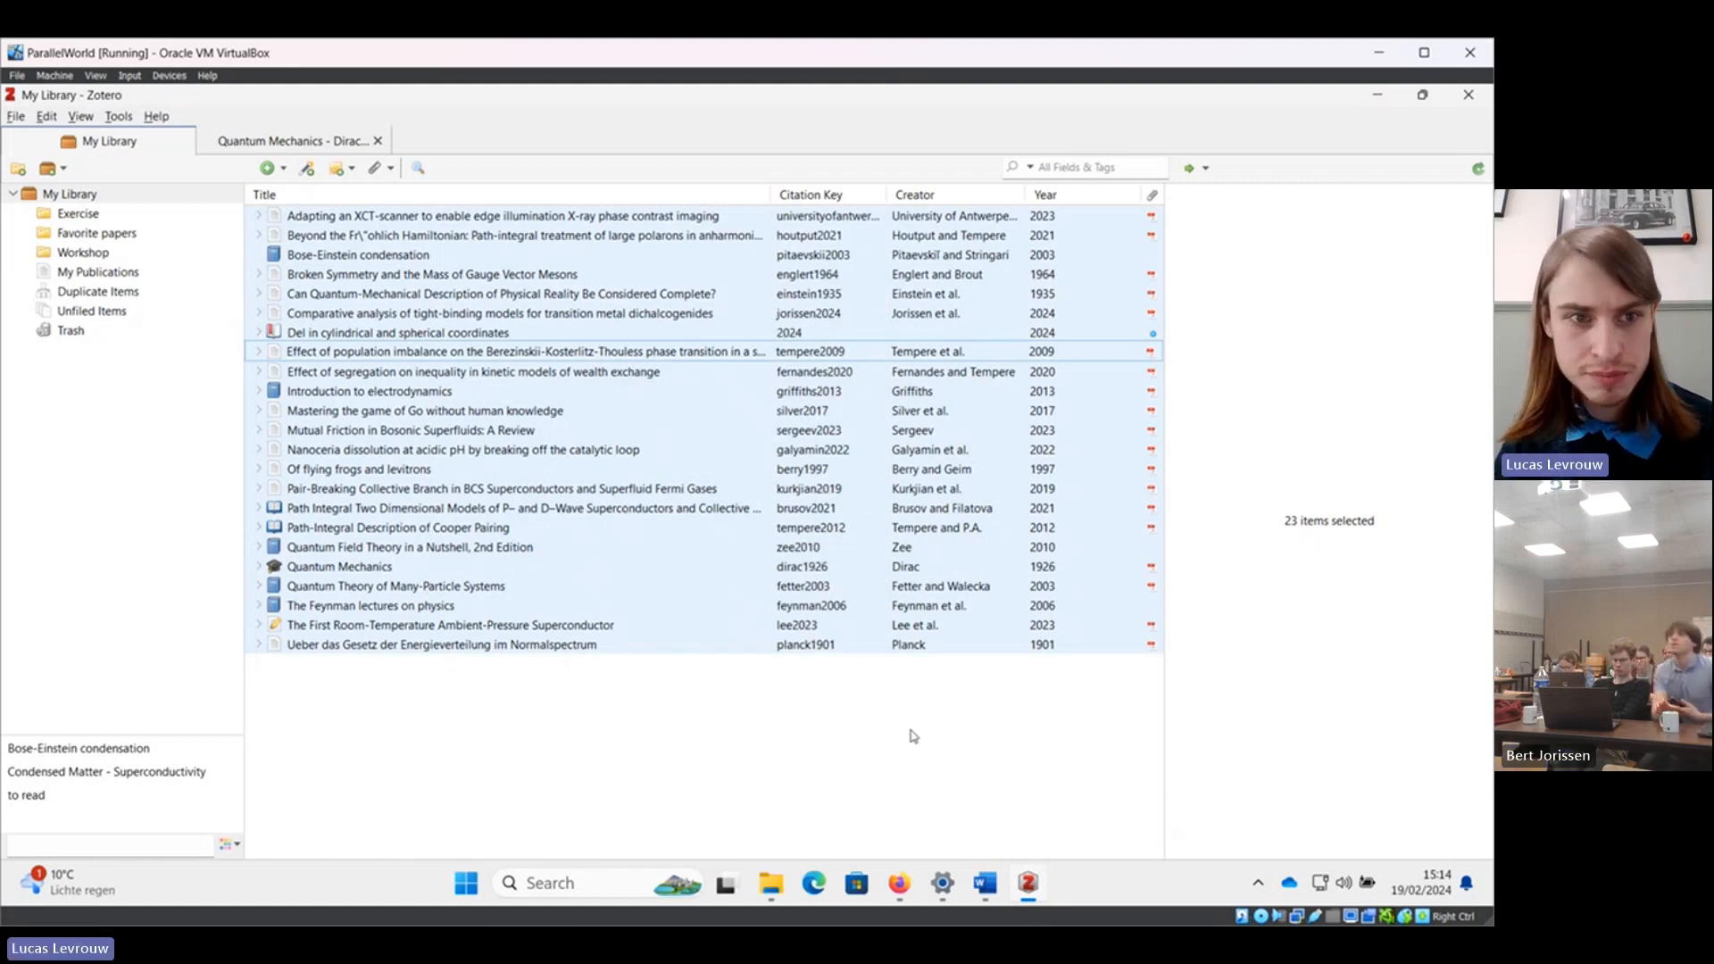
Remove the first author entry, University of Antwerpen, from the article "Adapting an XCT-scanner to enable edge illumination X-ray phase contrast imaging".
left_click(607, 547)
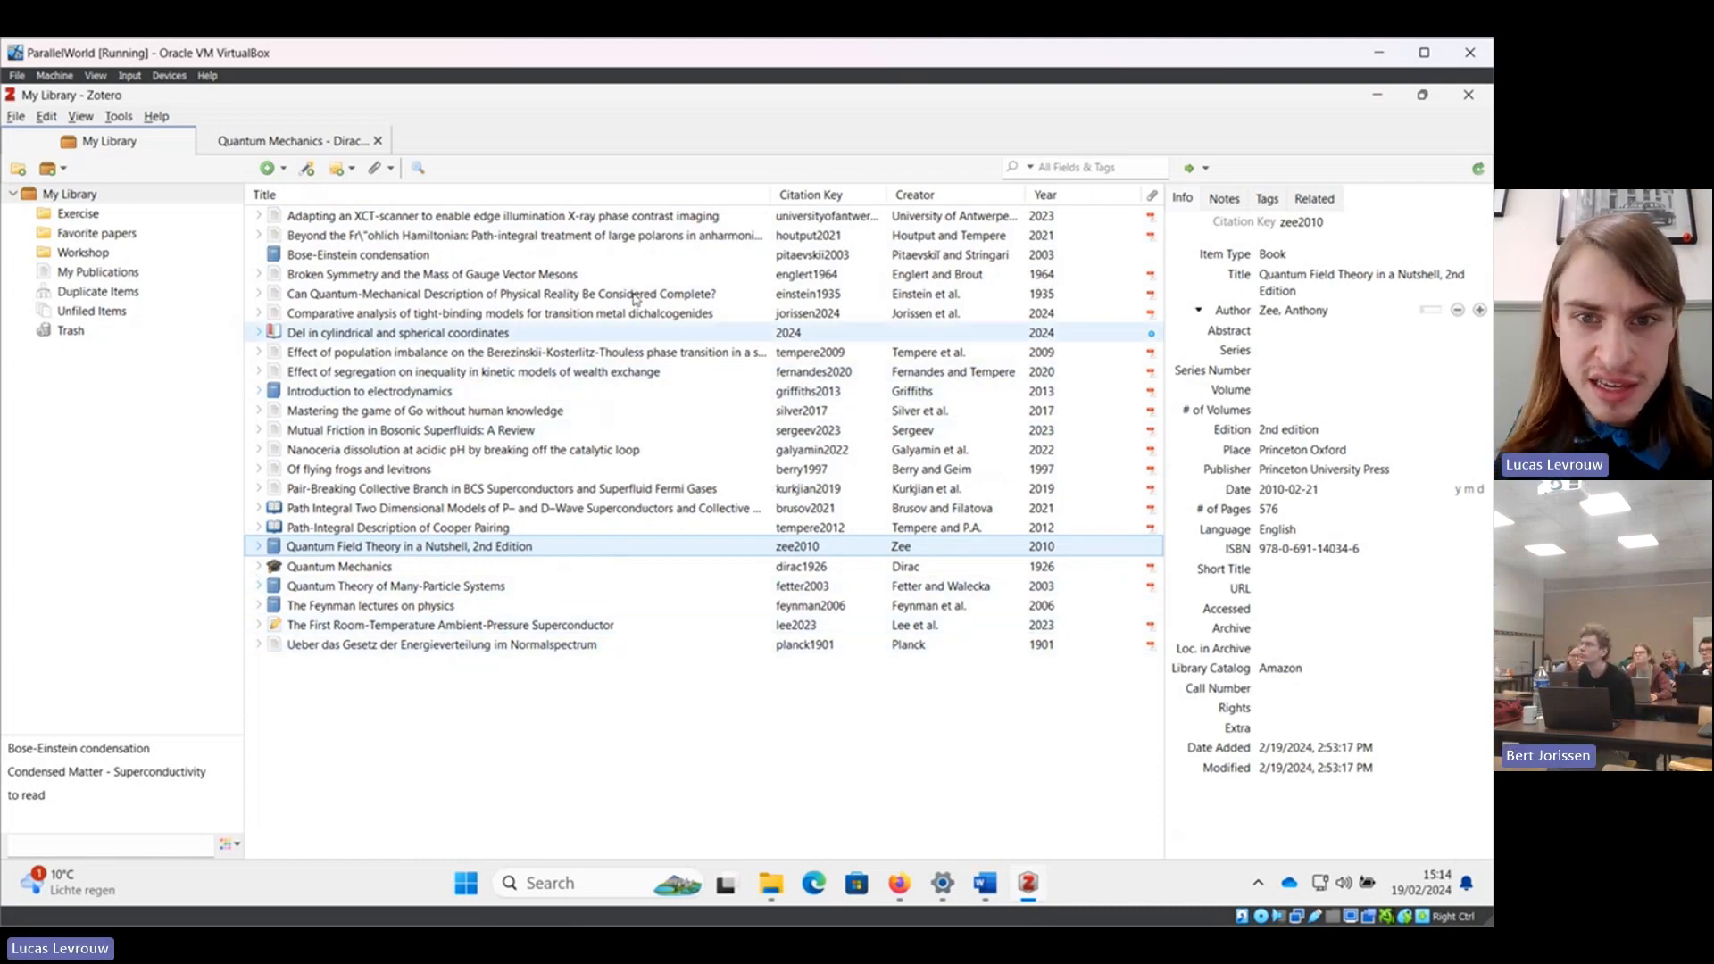
left_click(629, 218)
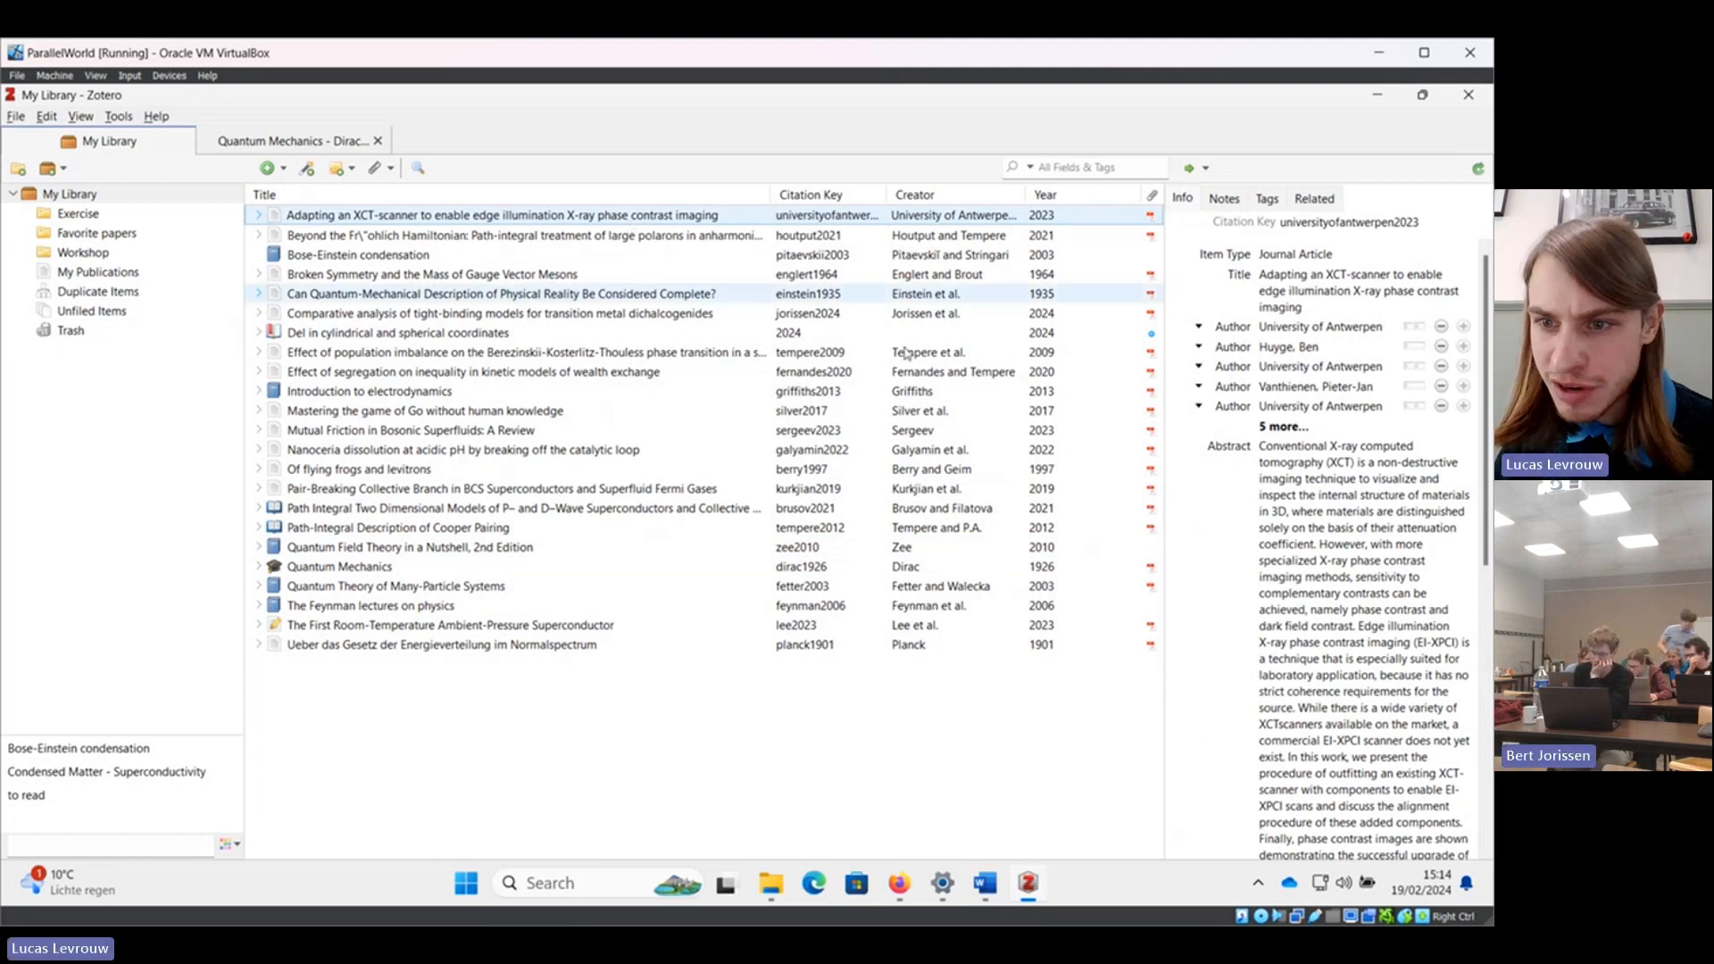
left_click(1312, 330)
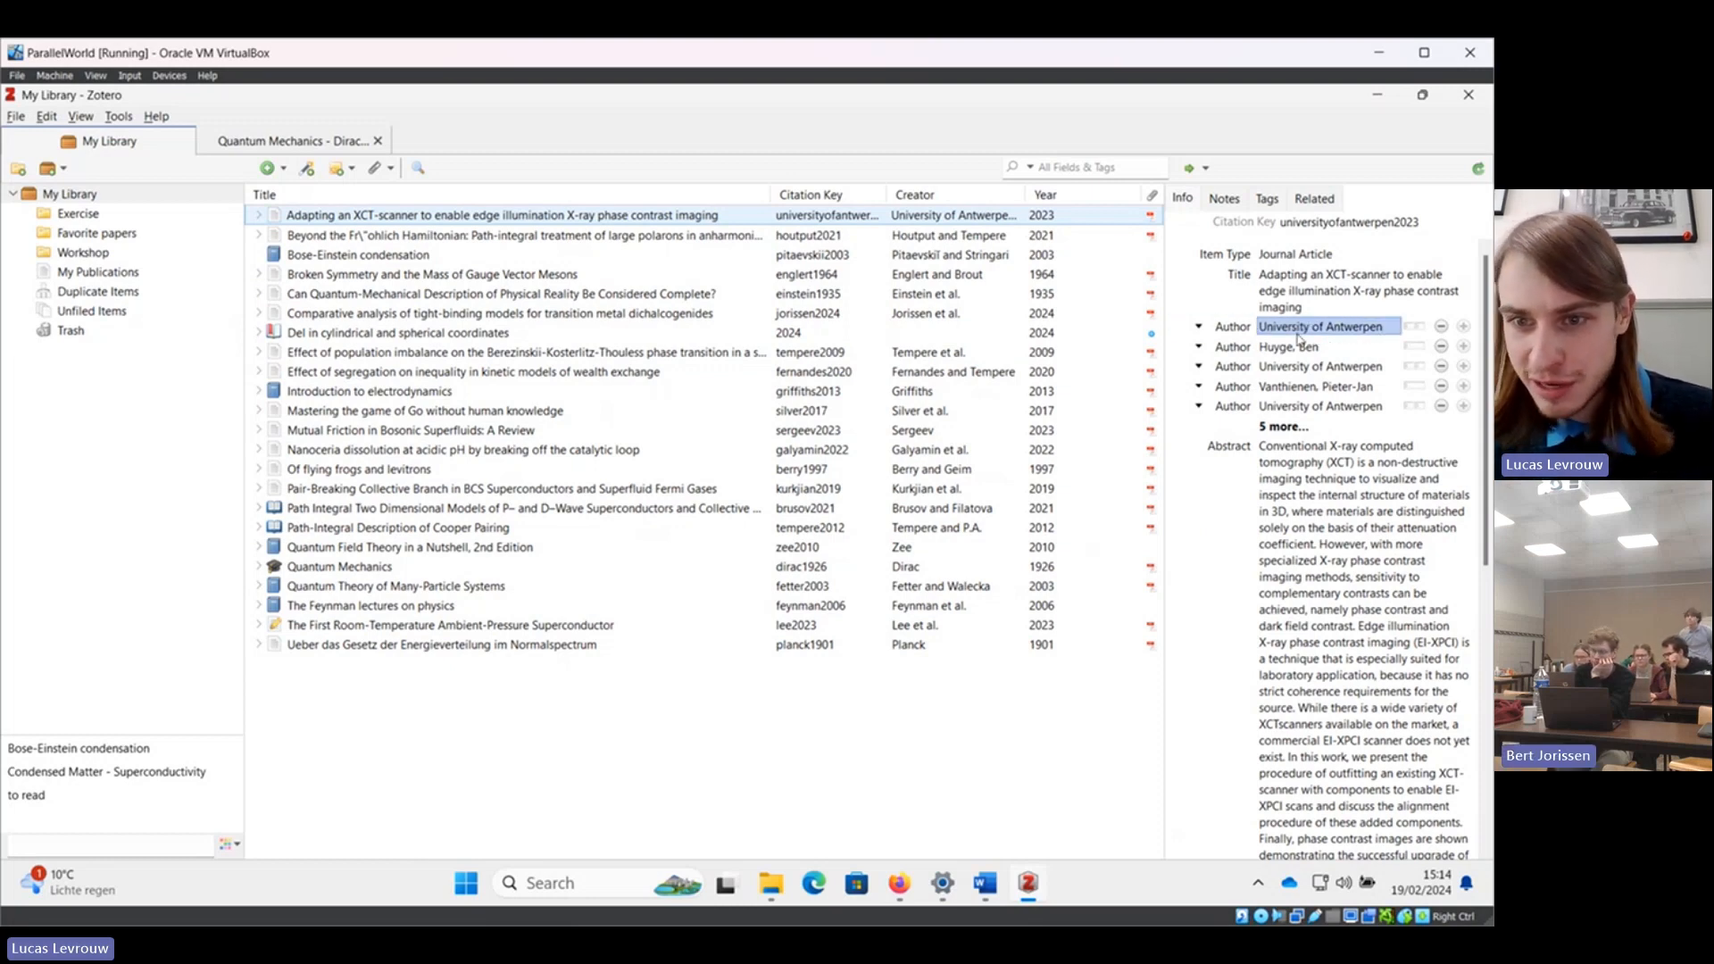
left_click(1191, 333)
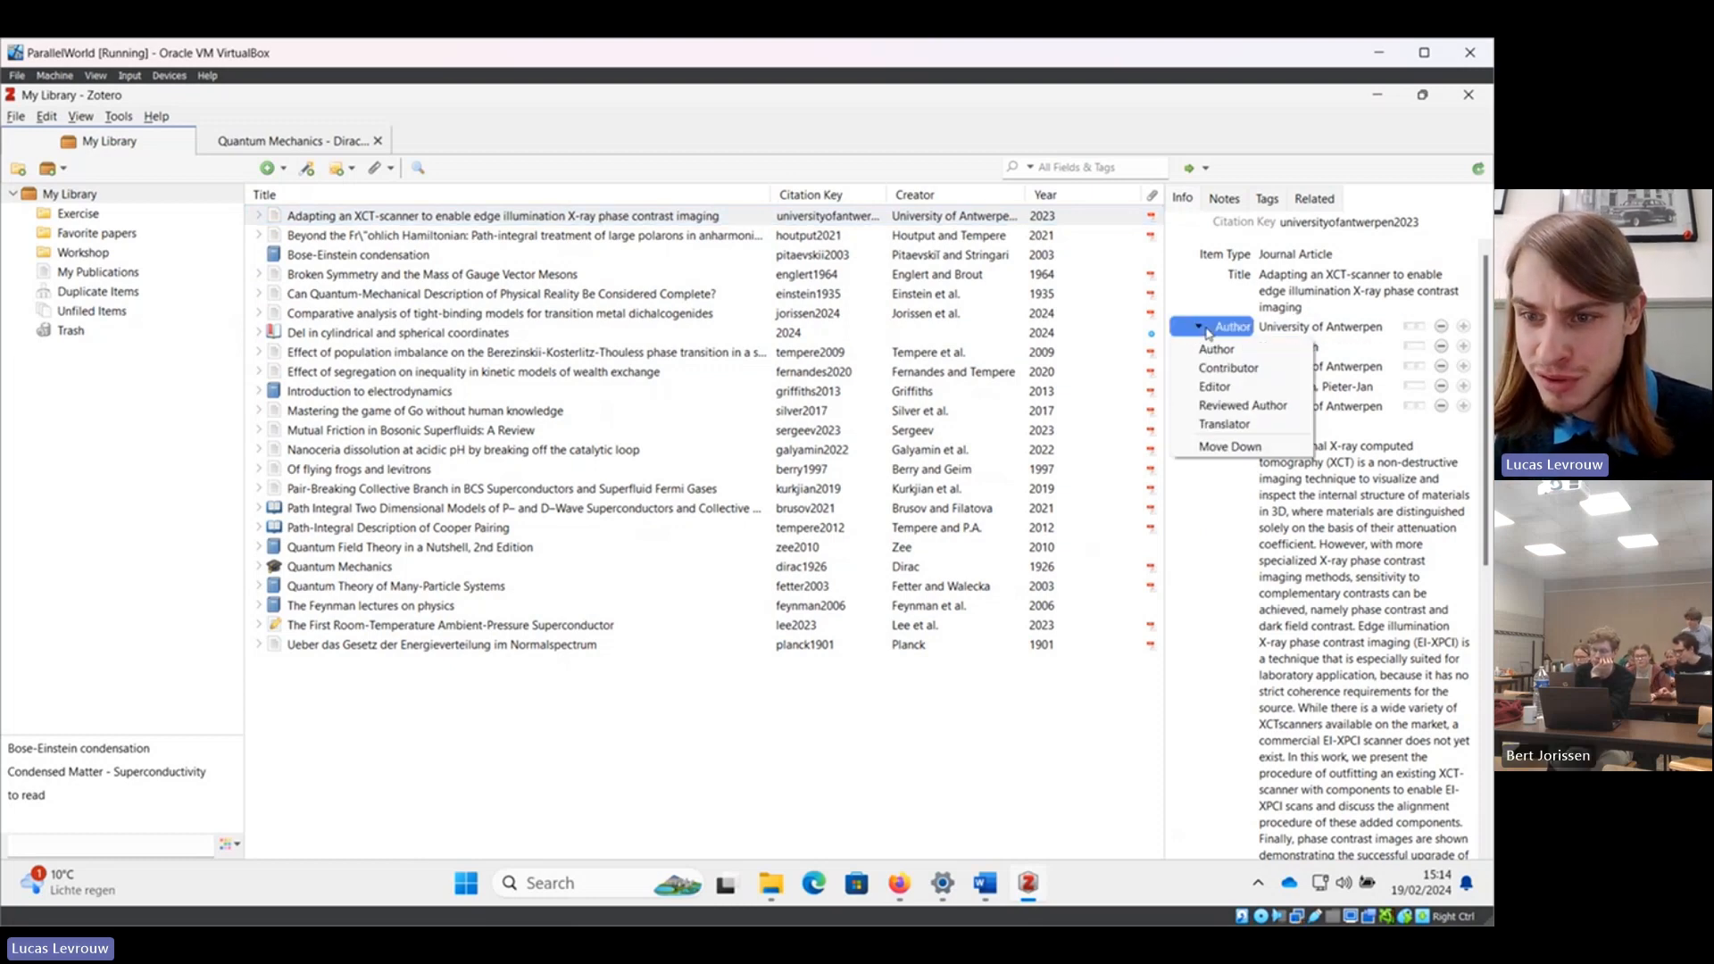
left_click(1350, 332)
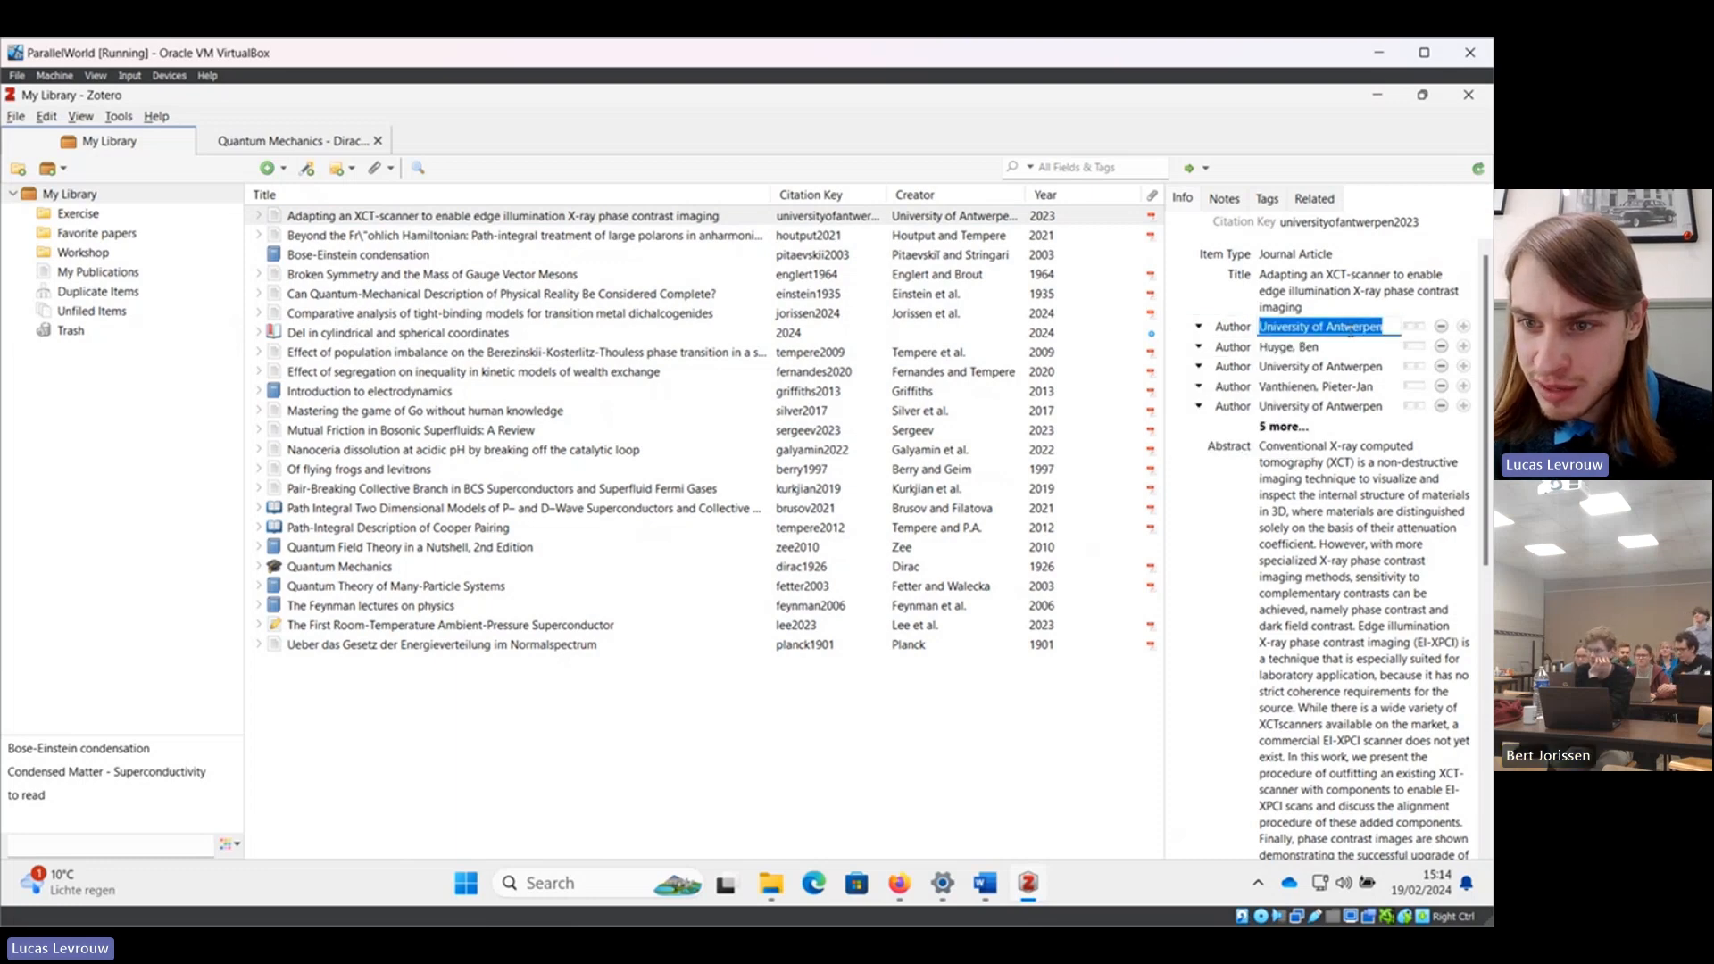
key("BackSpace")
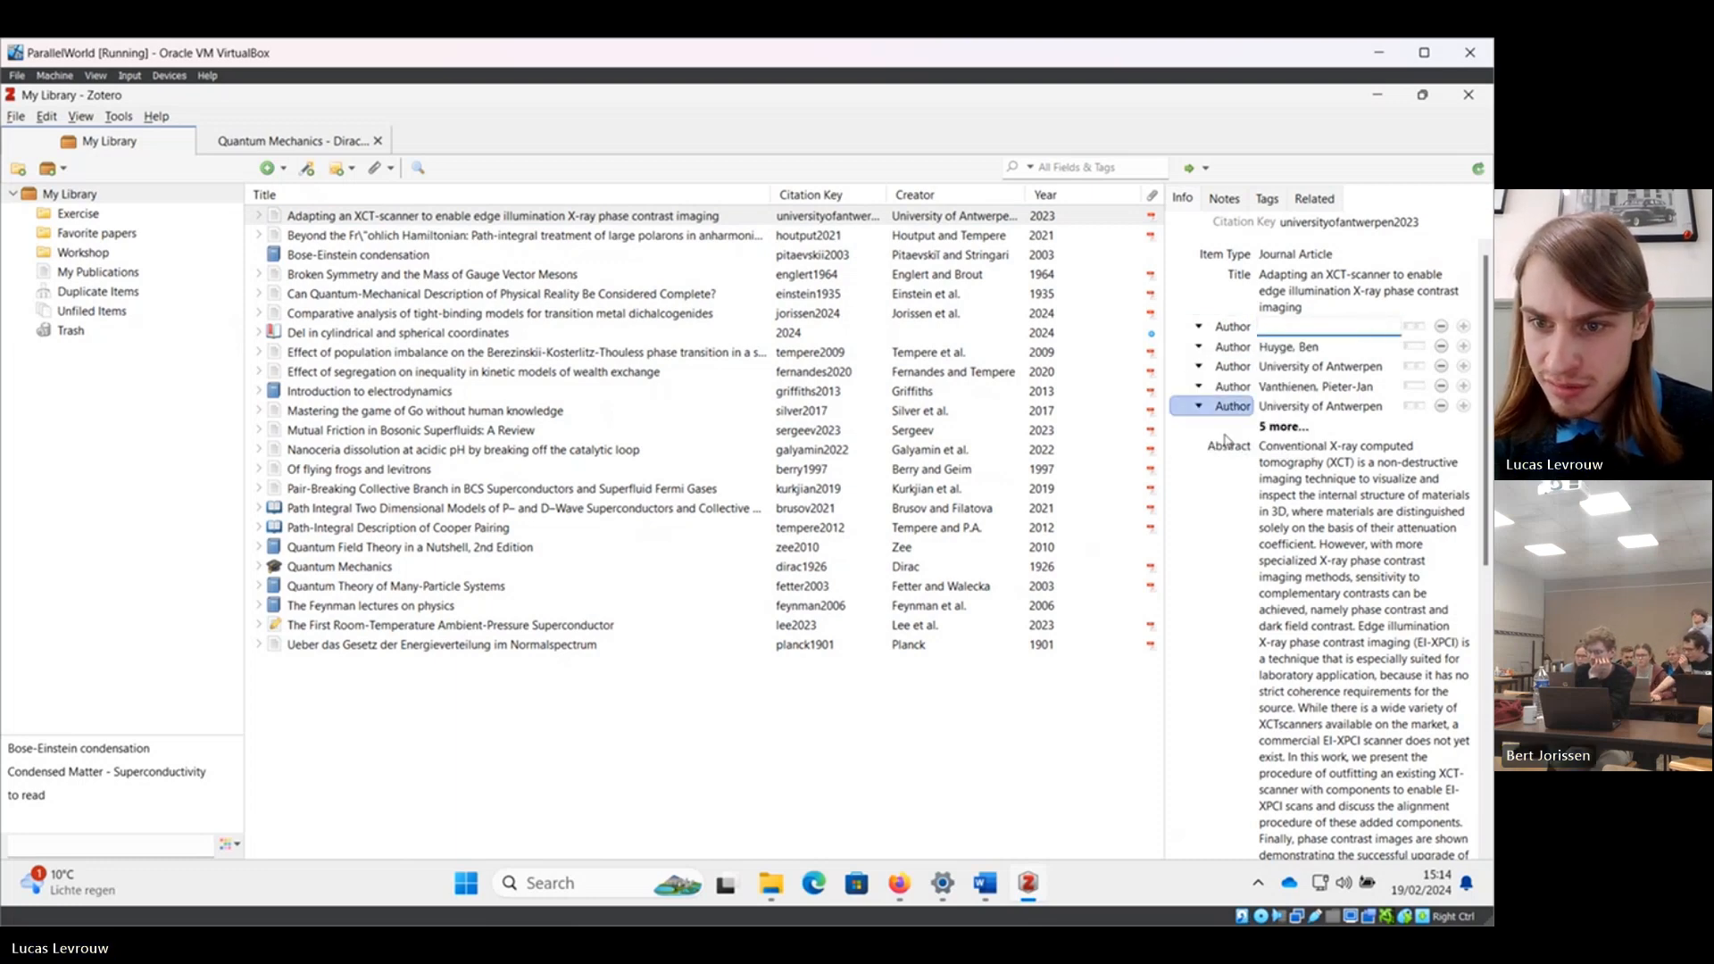
left_click(1318, 487)
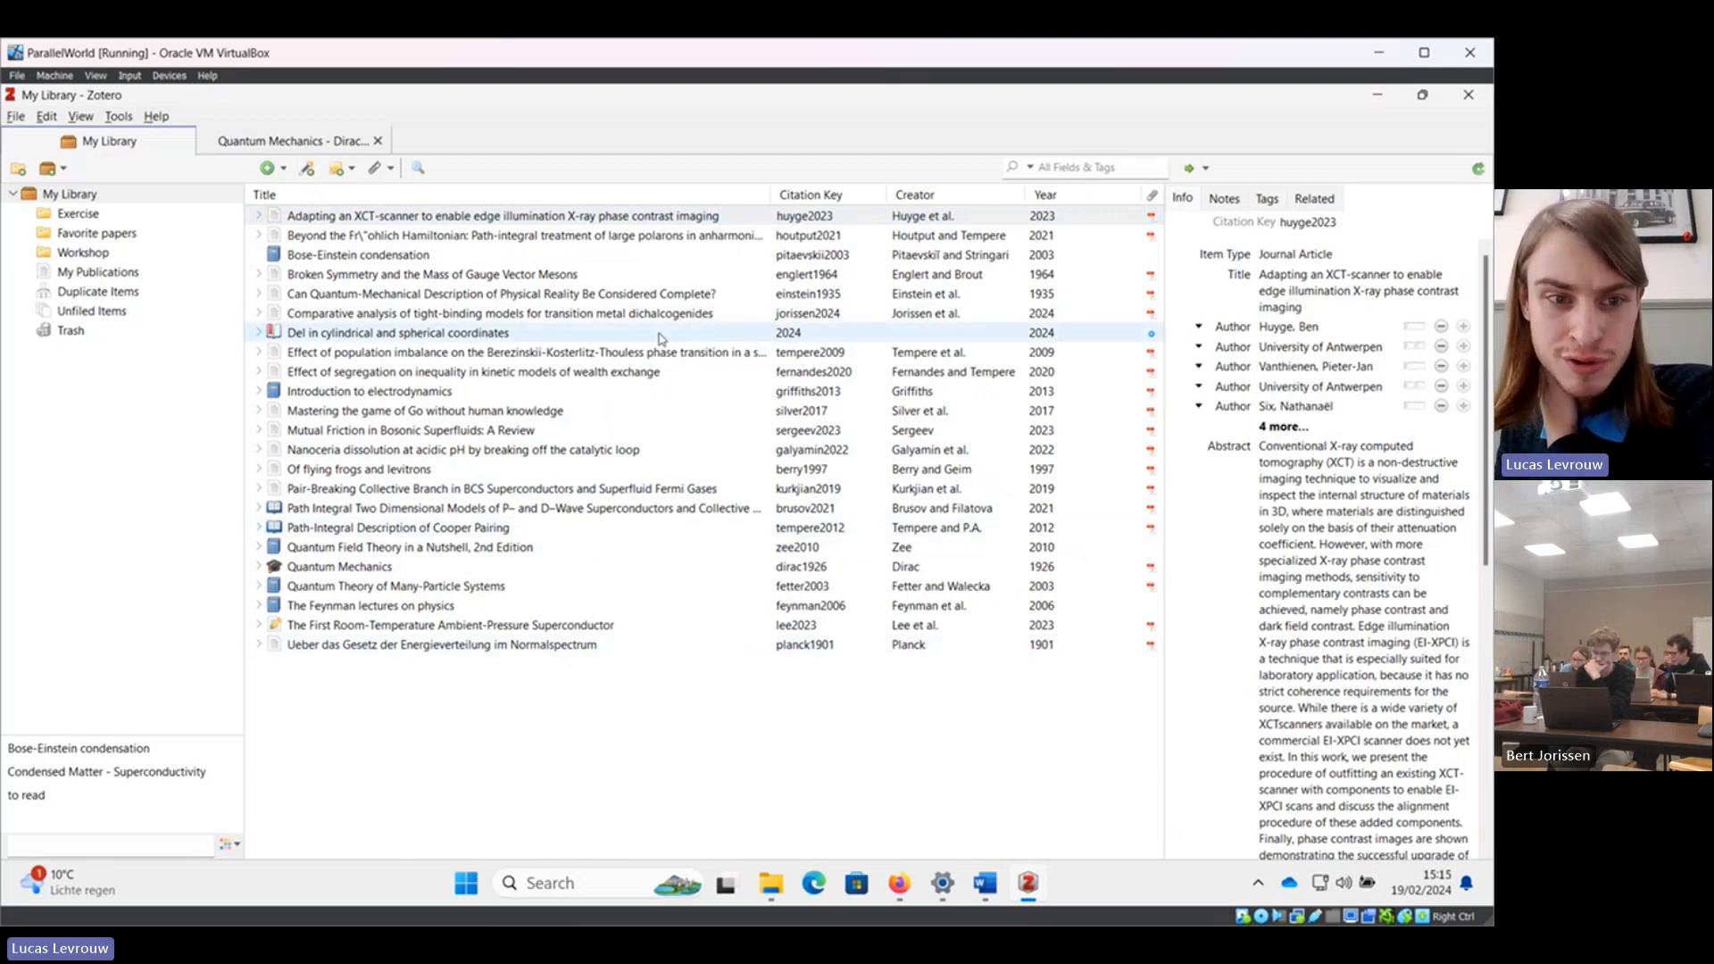
Change the BibTeX key of the "Del in cylindrical and spherical coordinates" item to wiki-del.
left_click(815, 336)
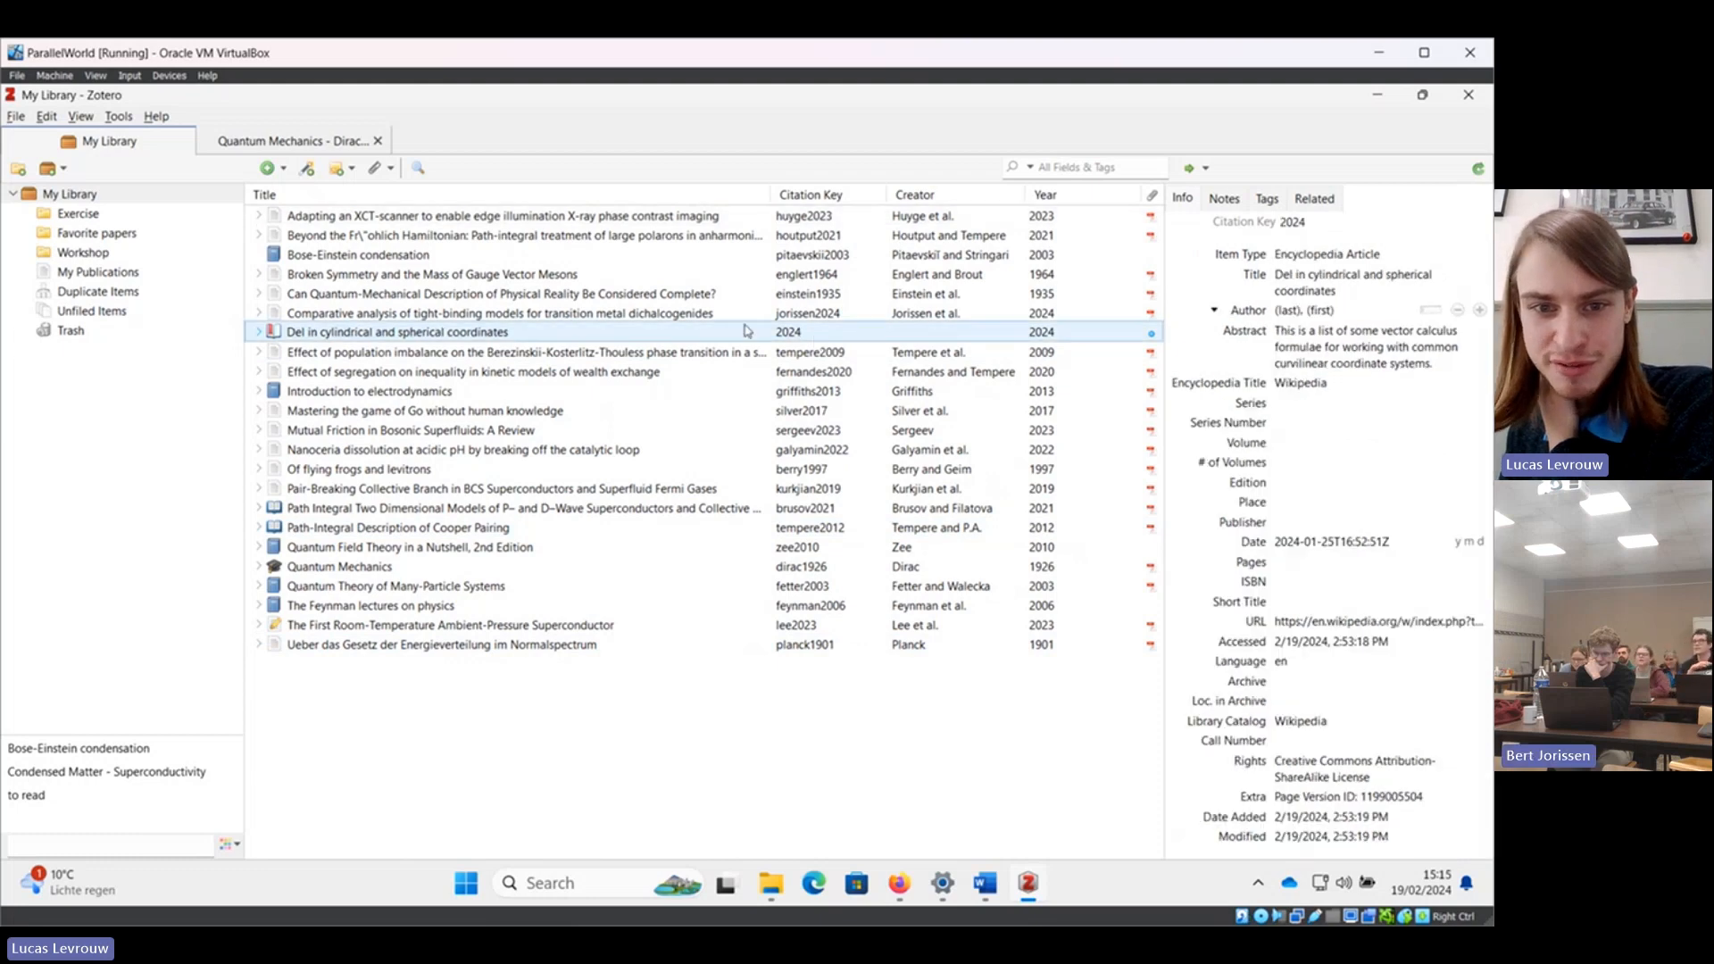
right_click(606, 336)
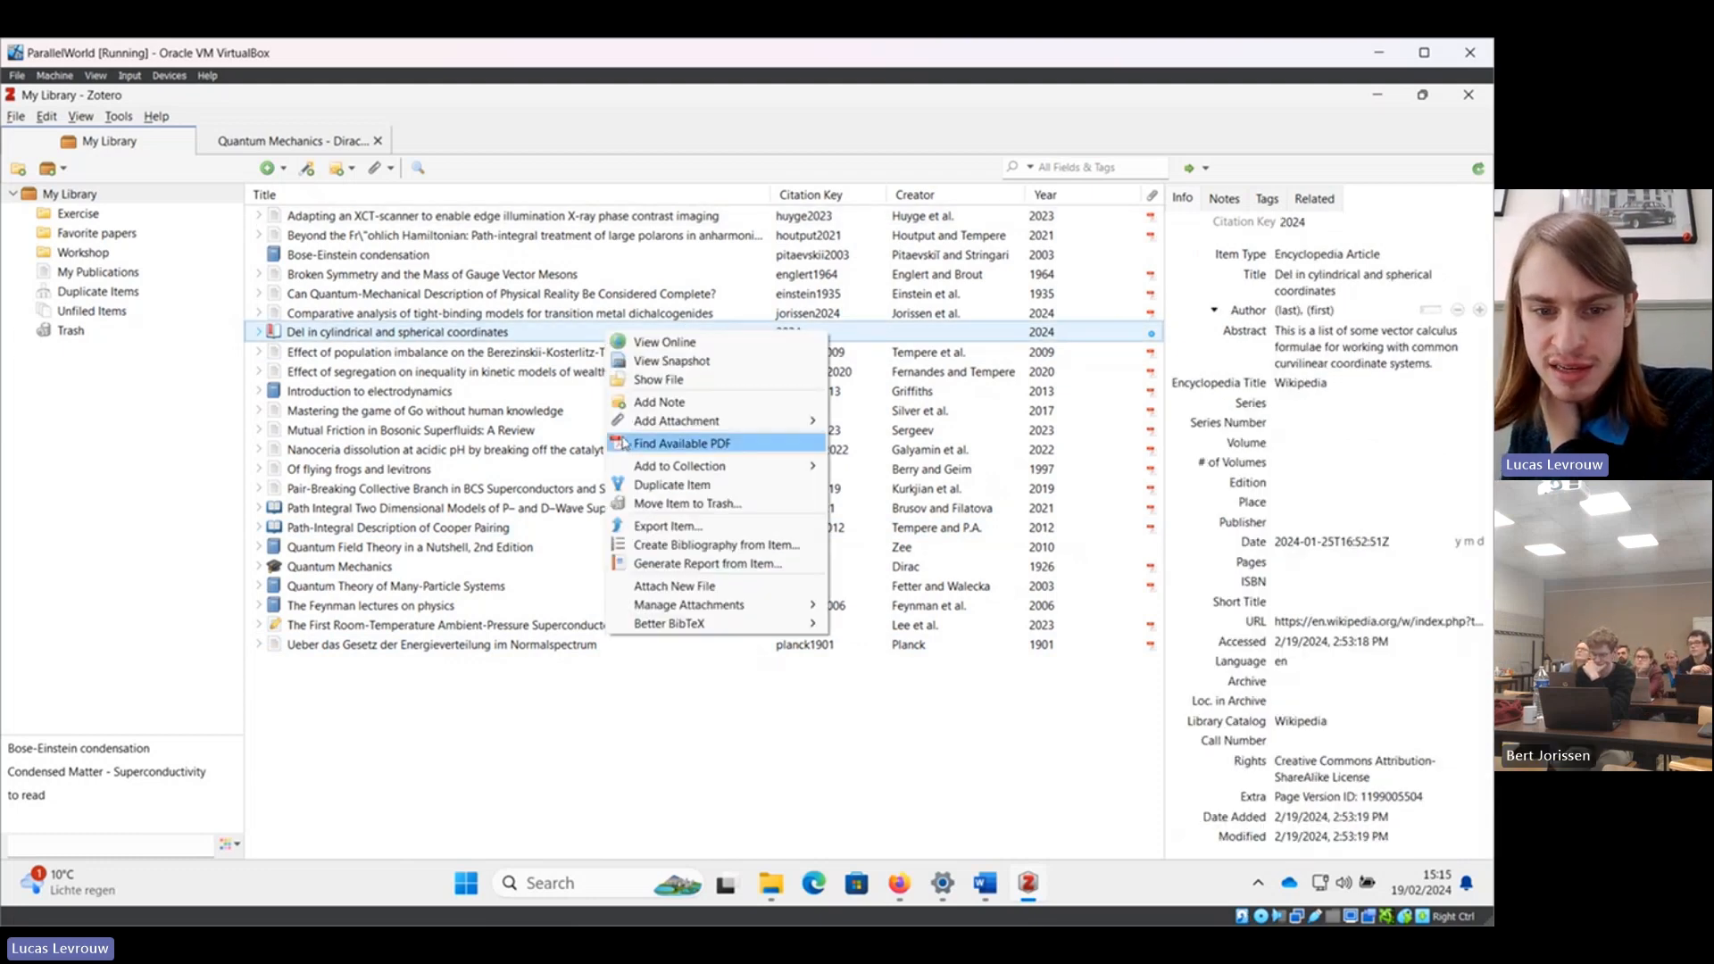
mouse_move(667, 630)
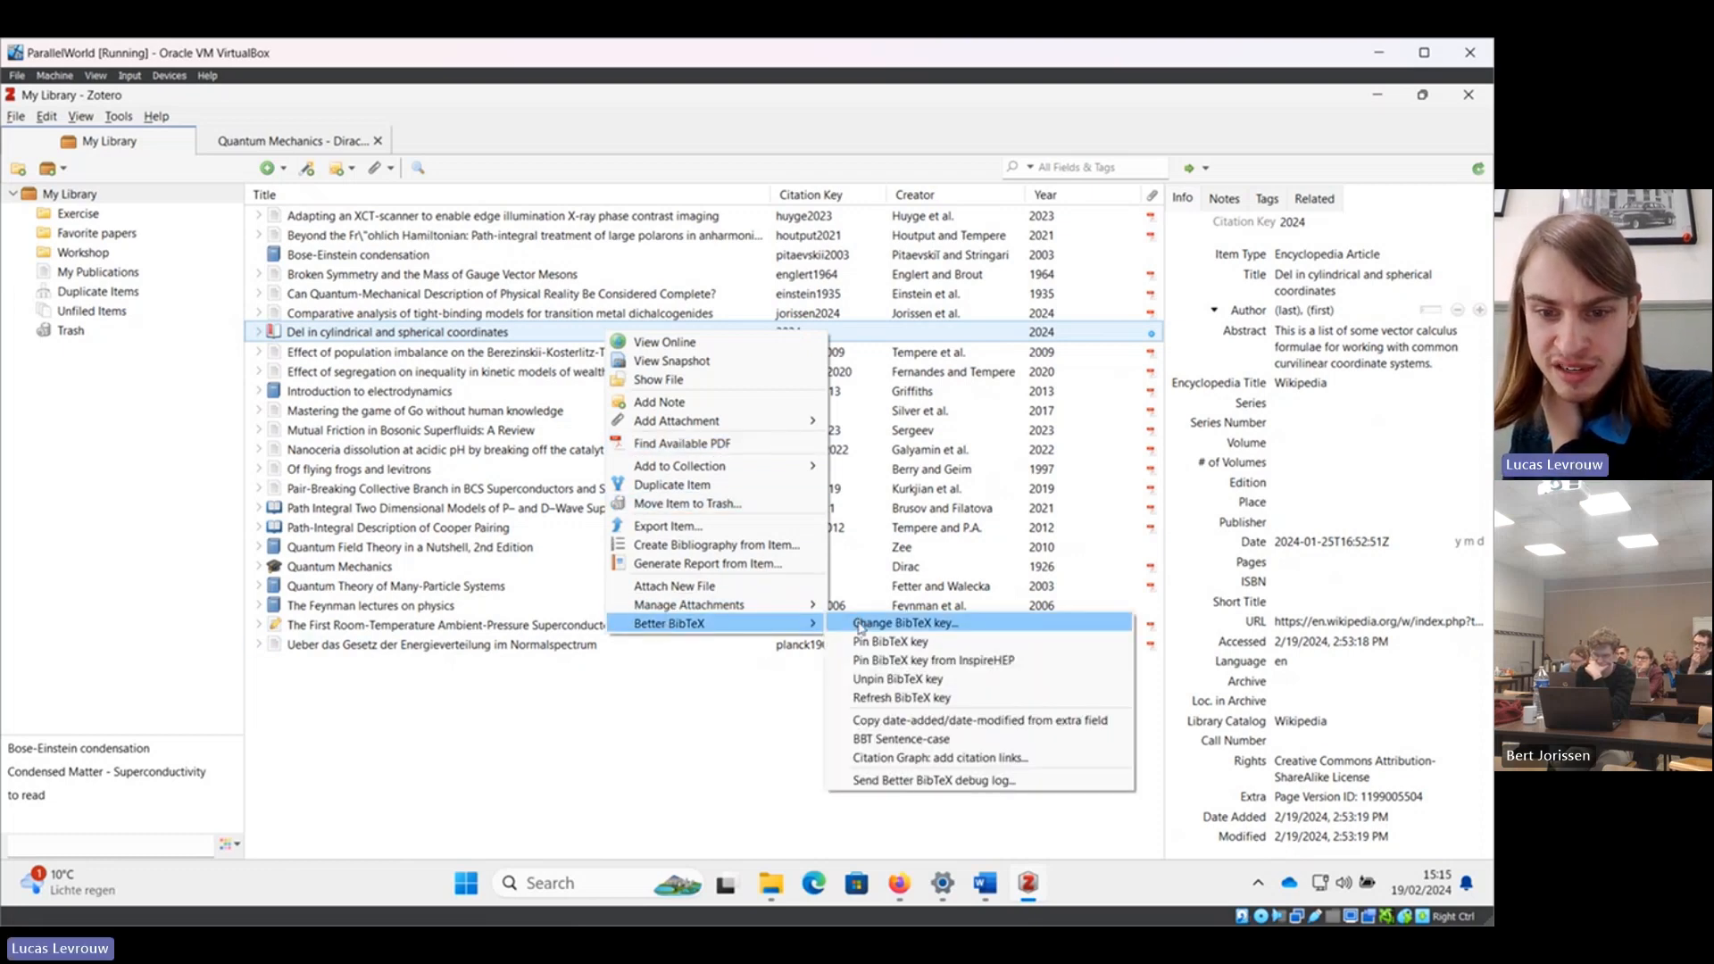
left_click(859, 624)
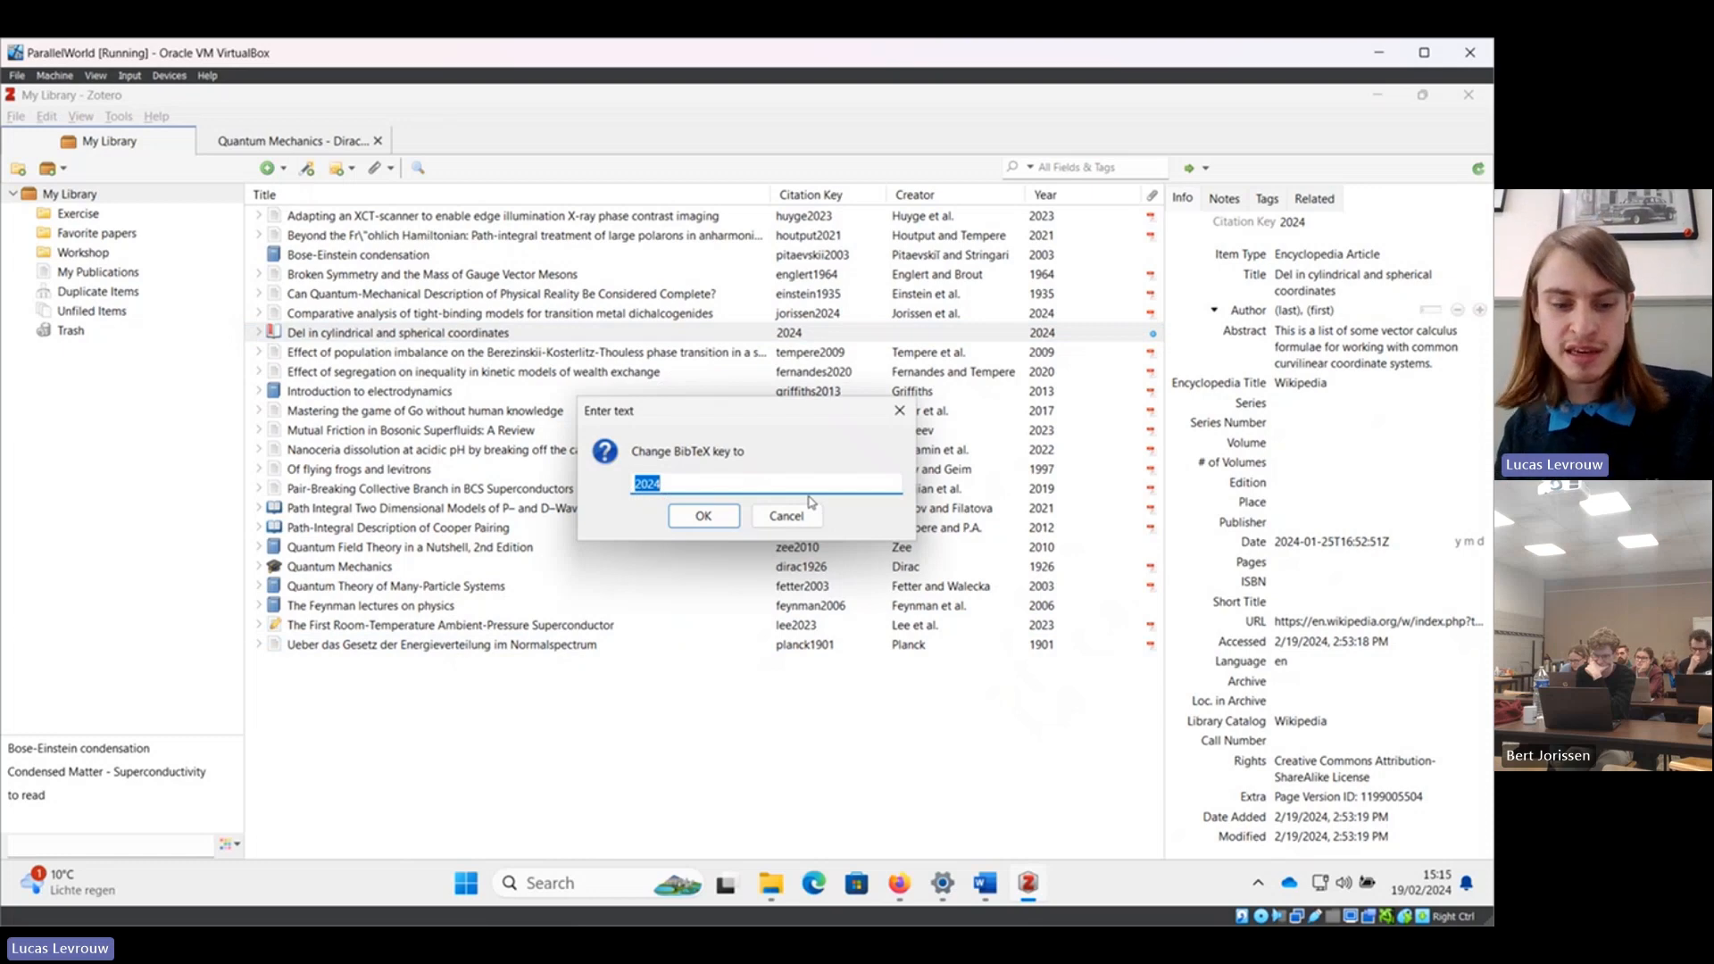
type("wiki-del")
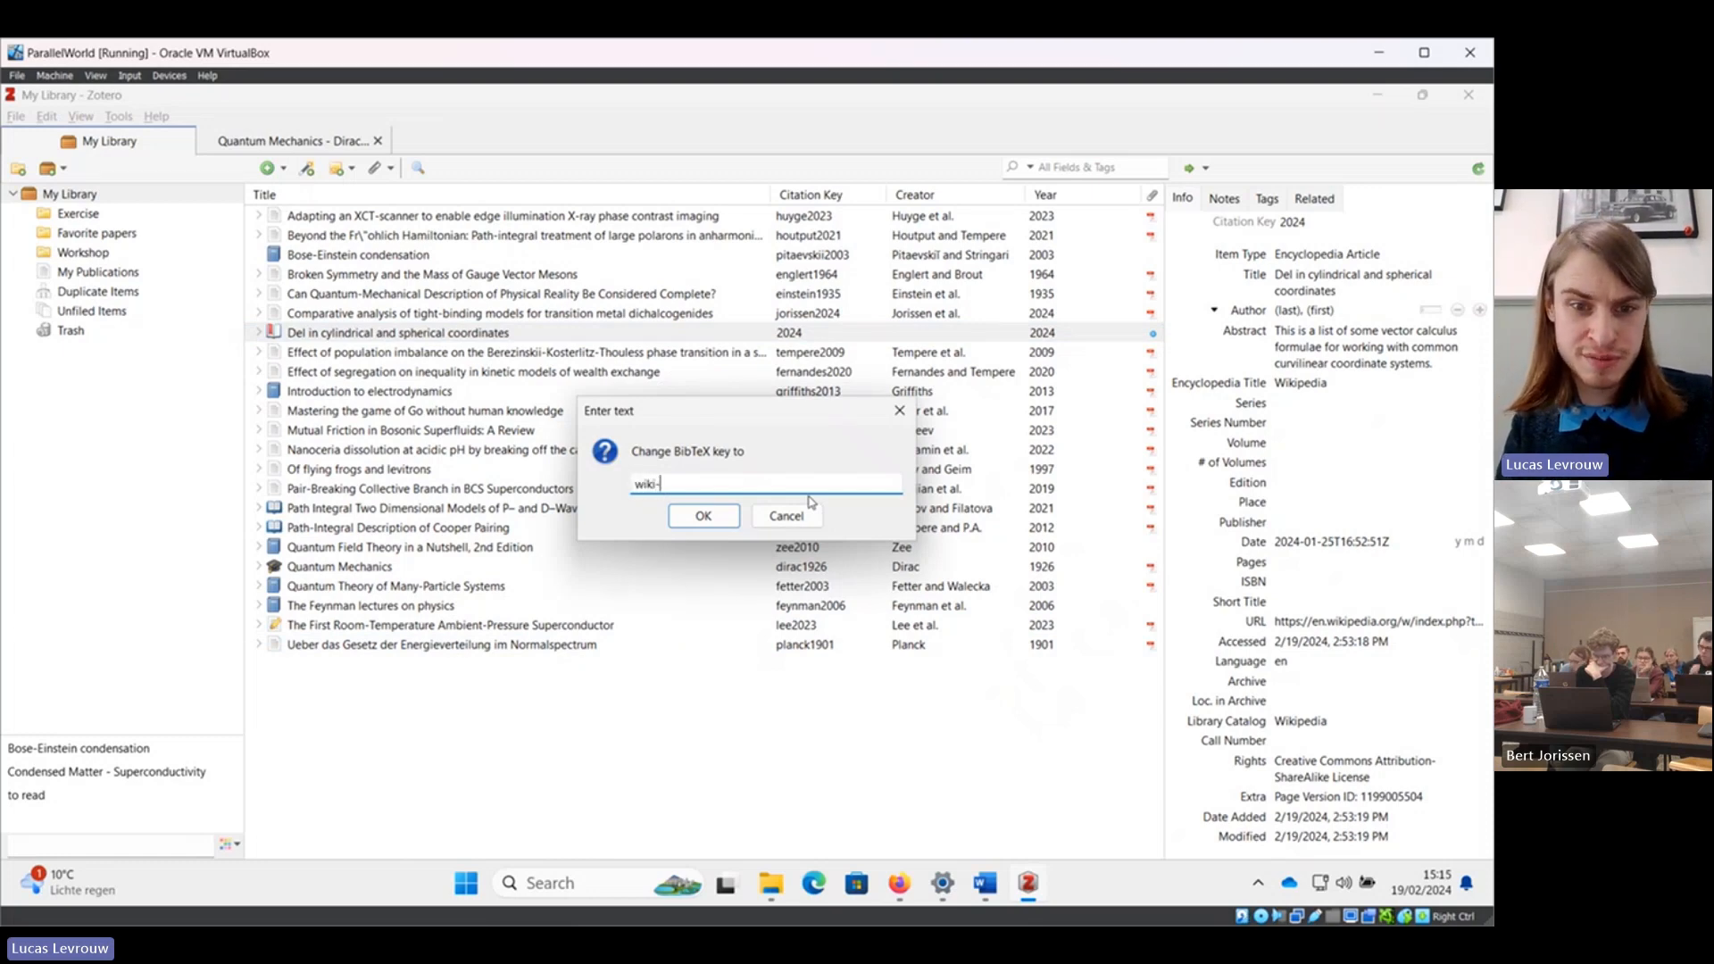
left_click(704, 518)
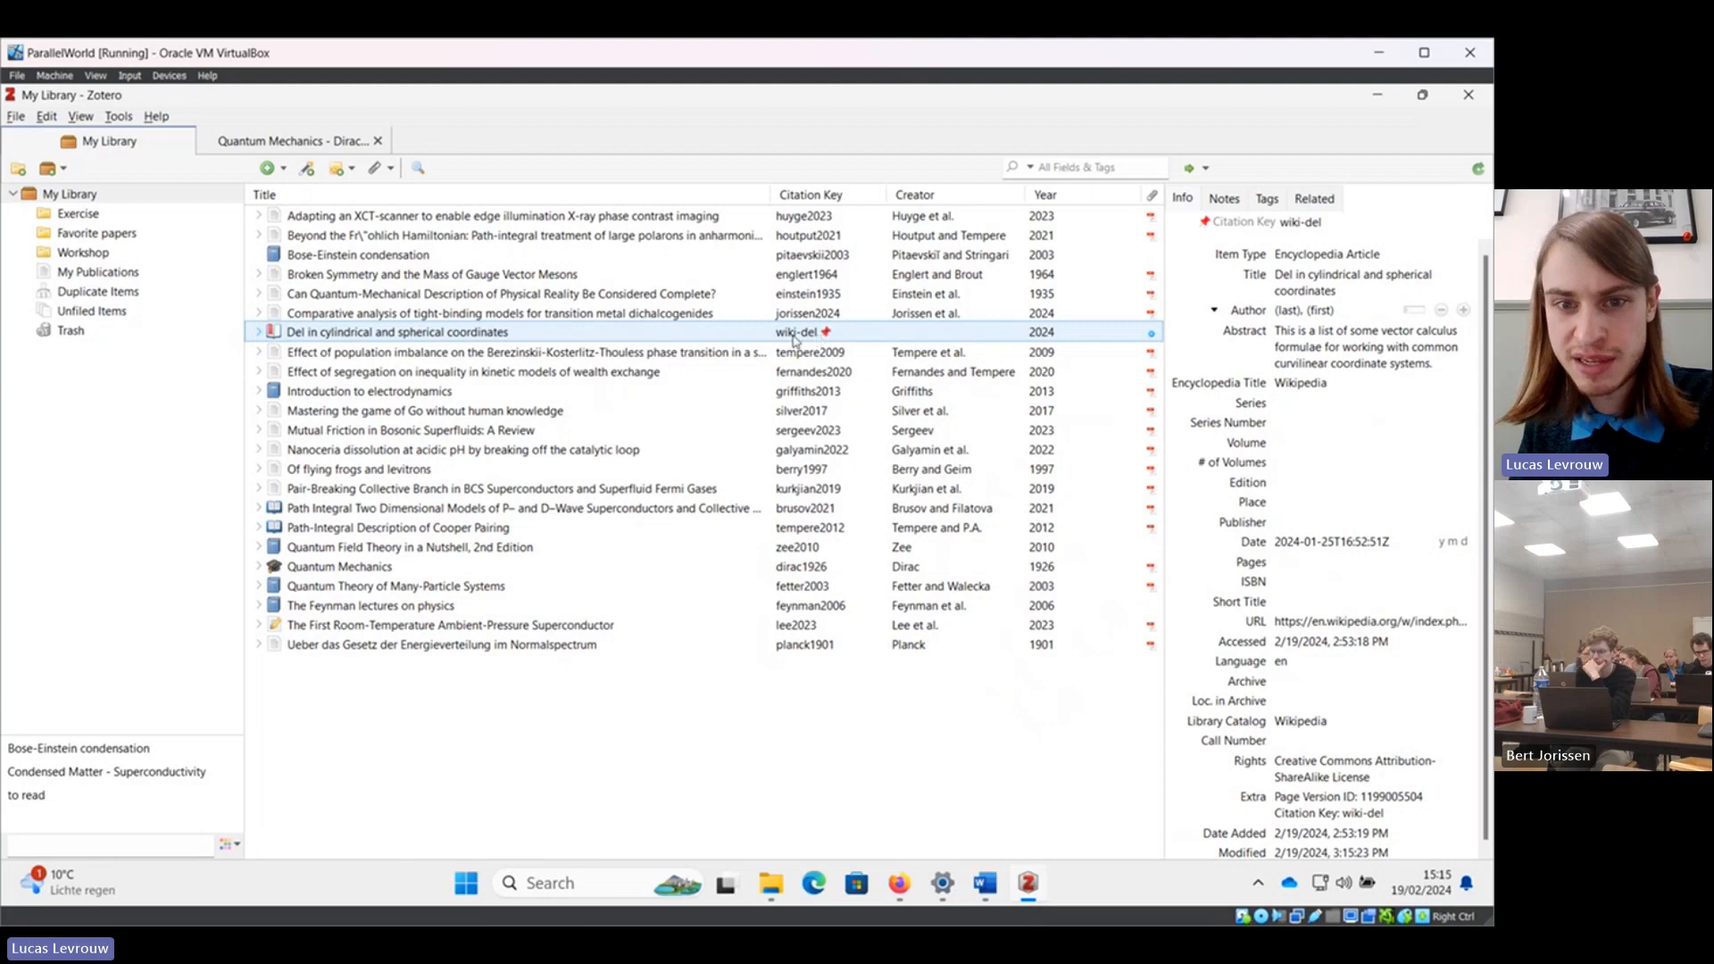
Refresh the BibTeX key of the "Del in cylindrical and spherical coordinates" item.
right_click(793, 337)
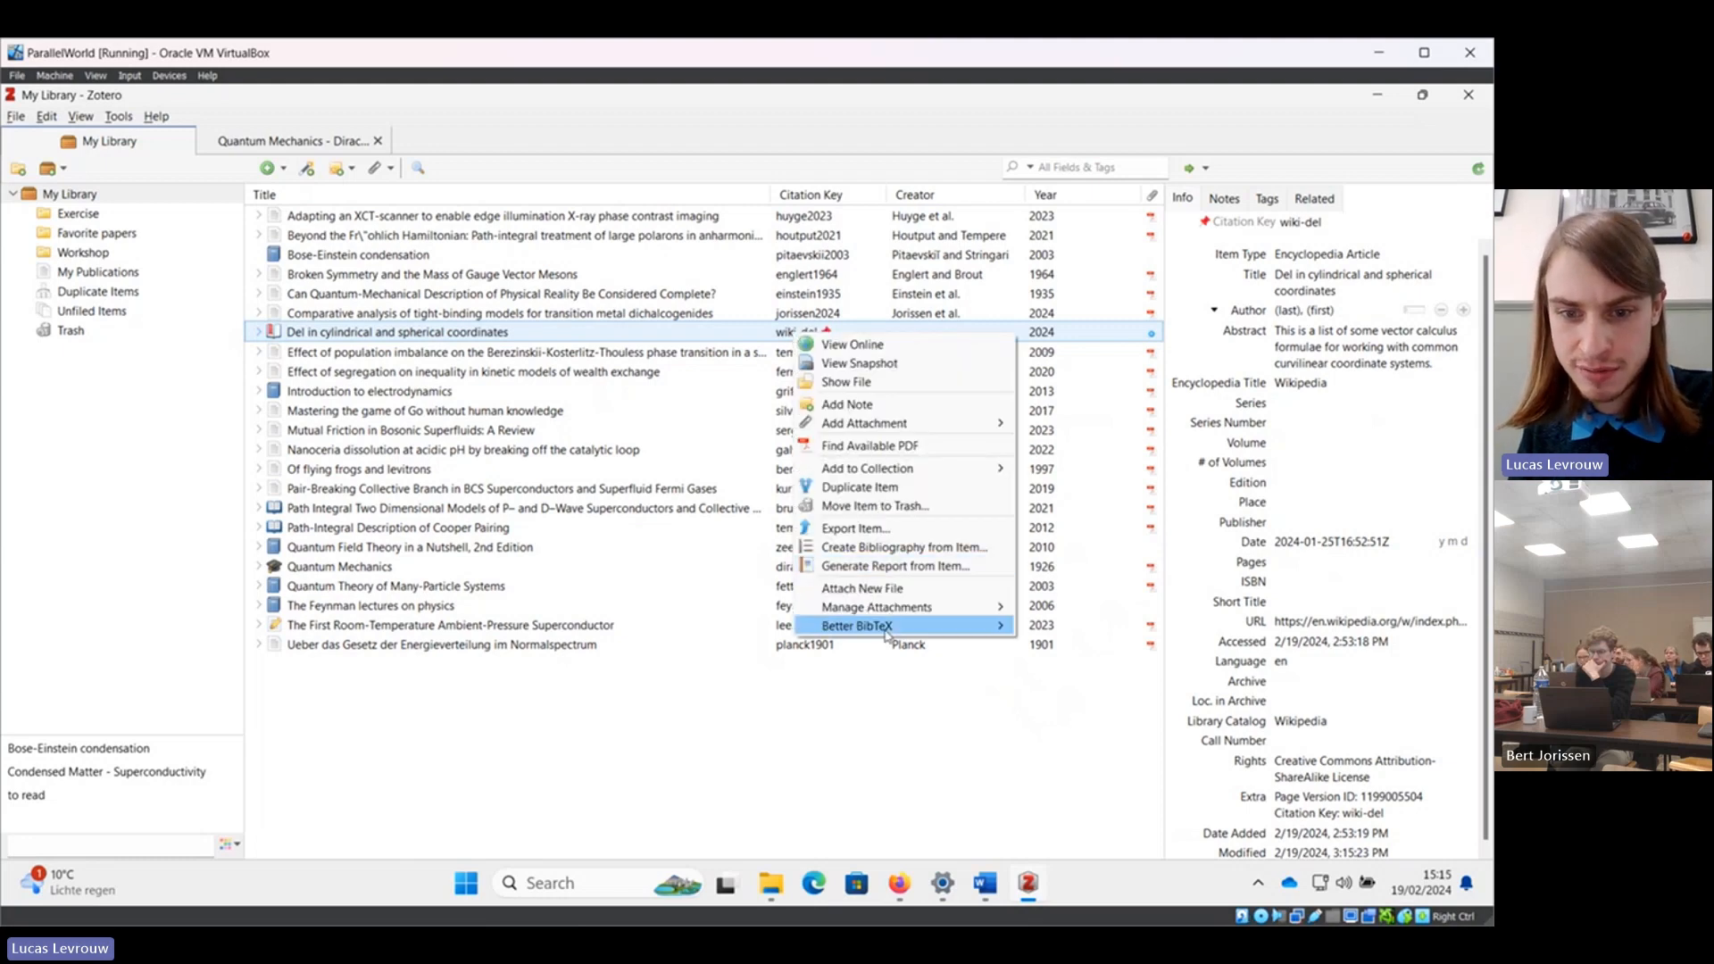
mouse_move(974, 627)
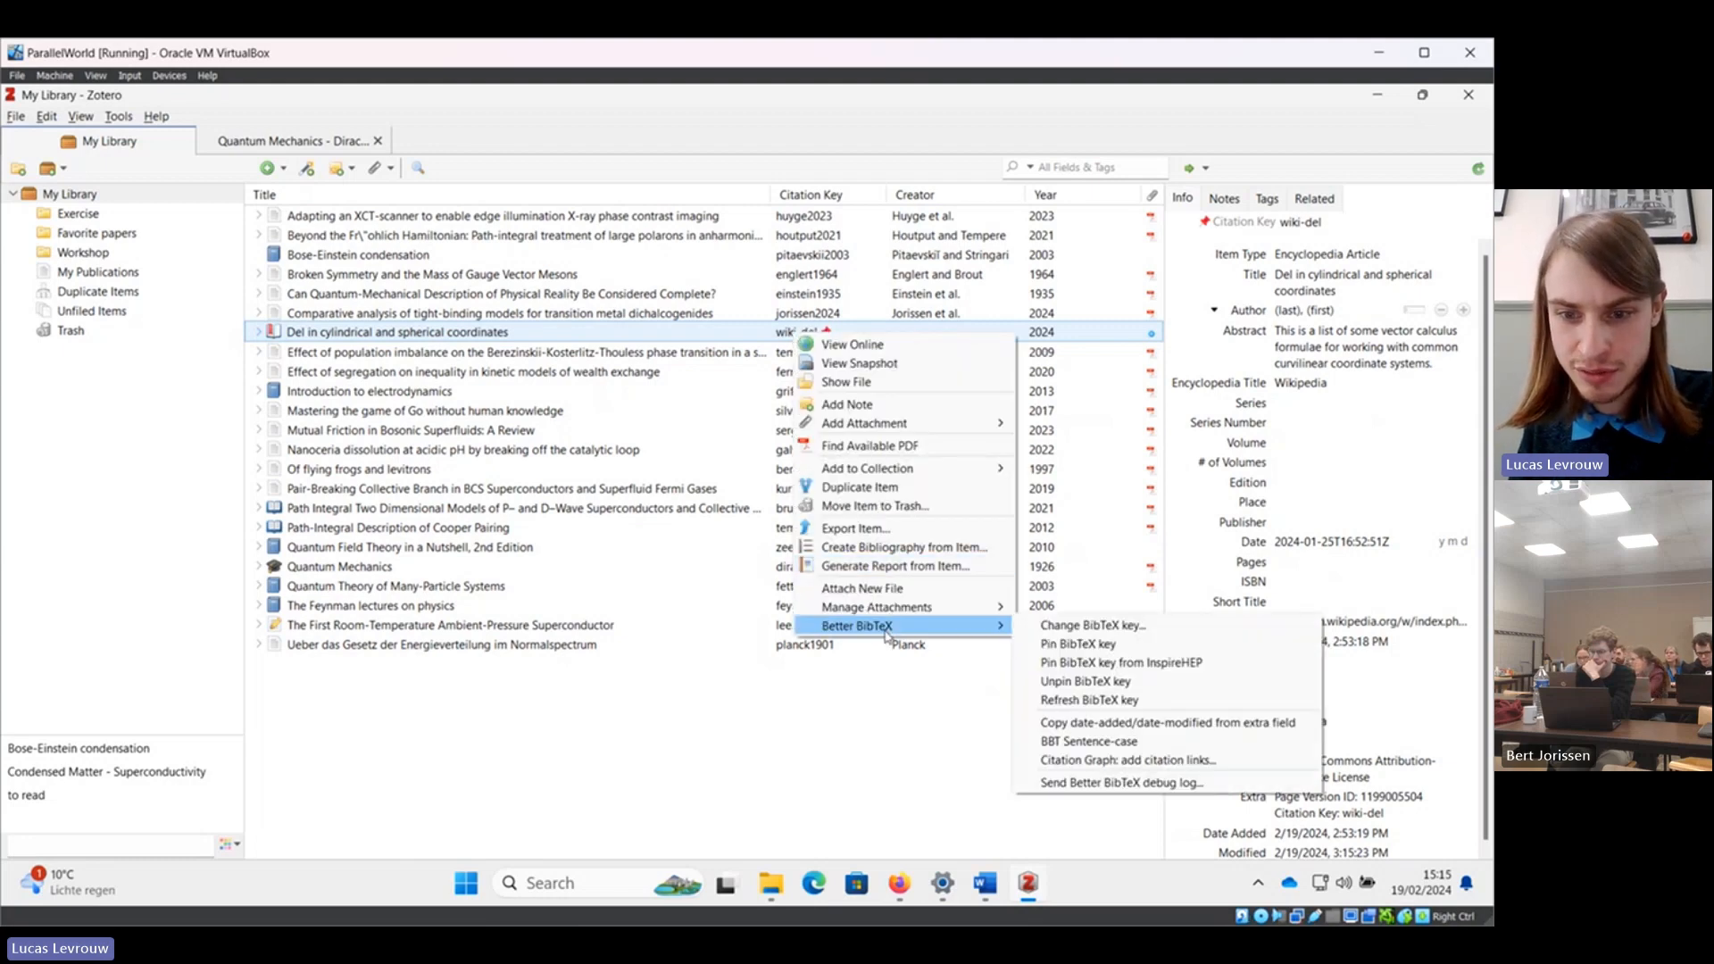
left_click(1052, 701)
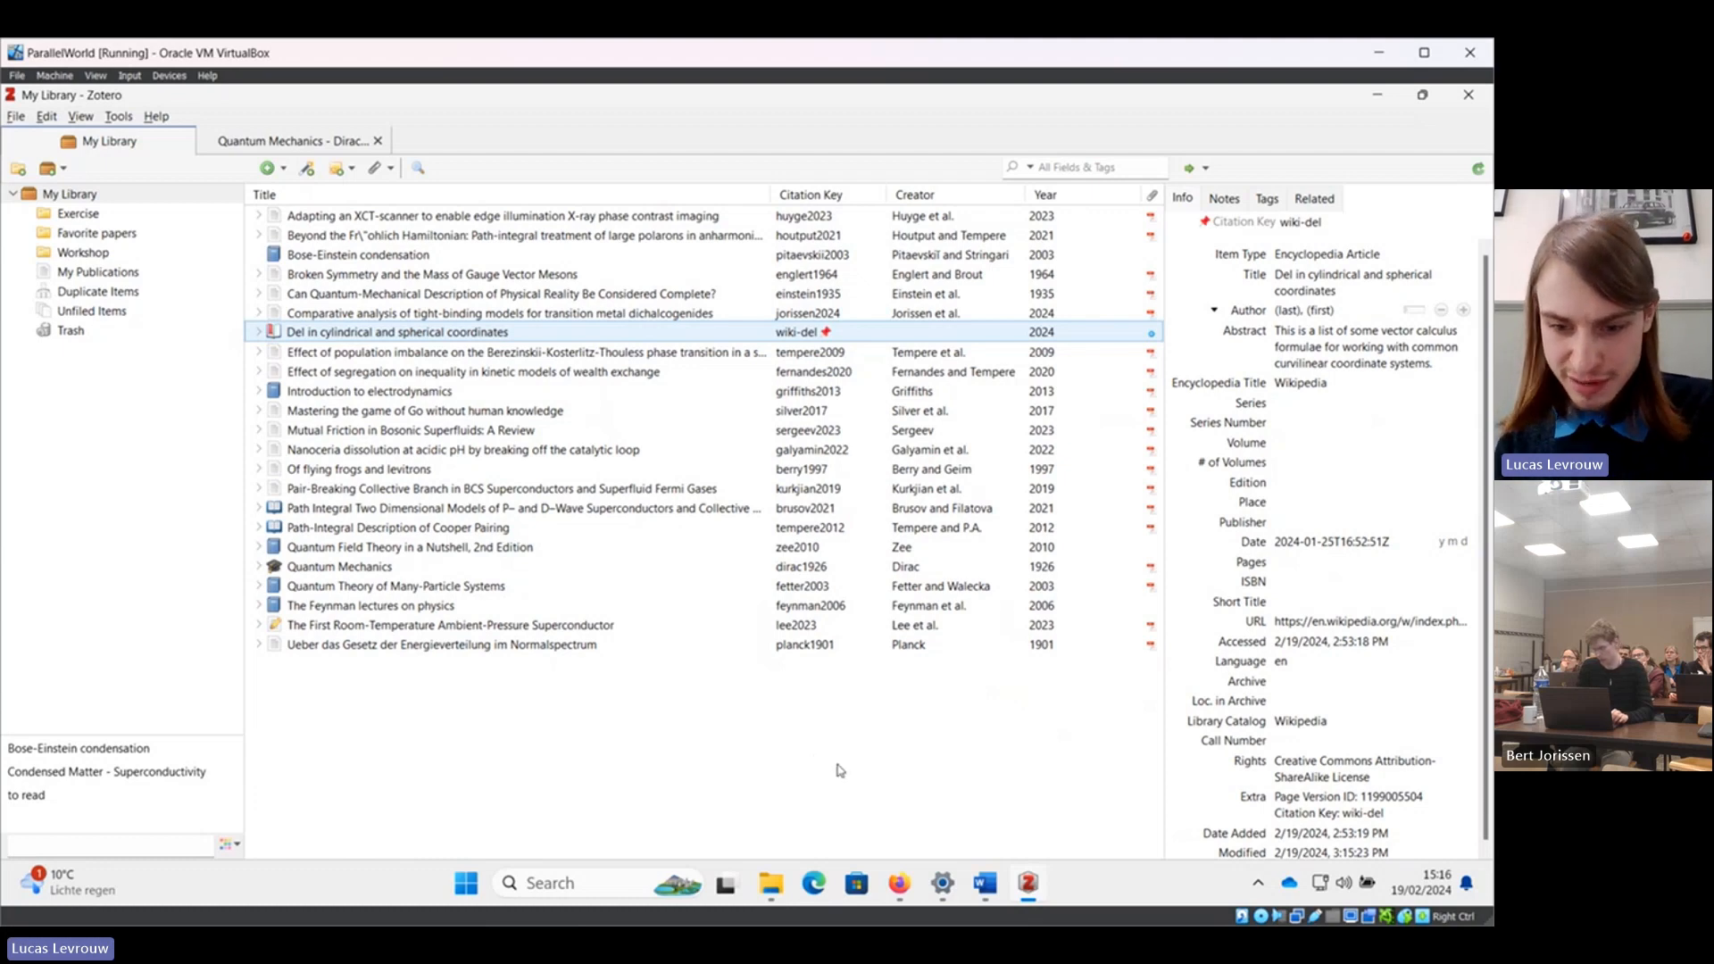
Close the Zotero workshop exercise document in Word.
mouse_move(982, 888)
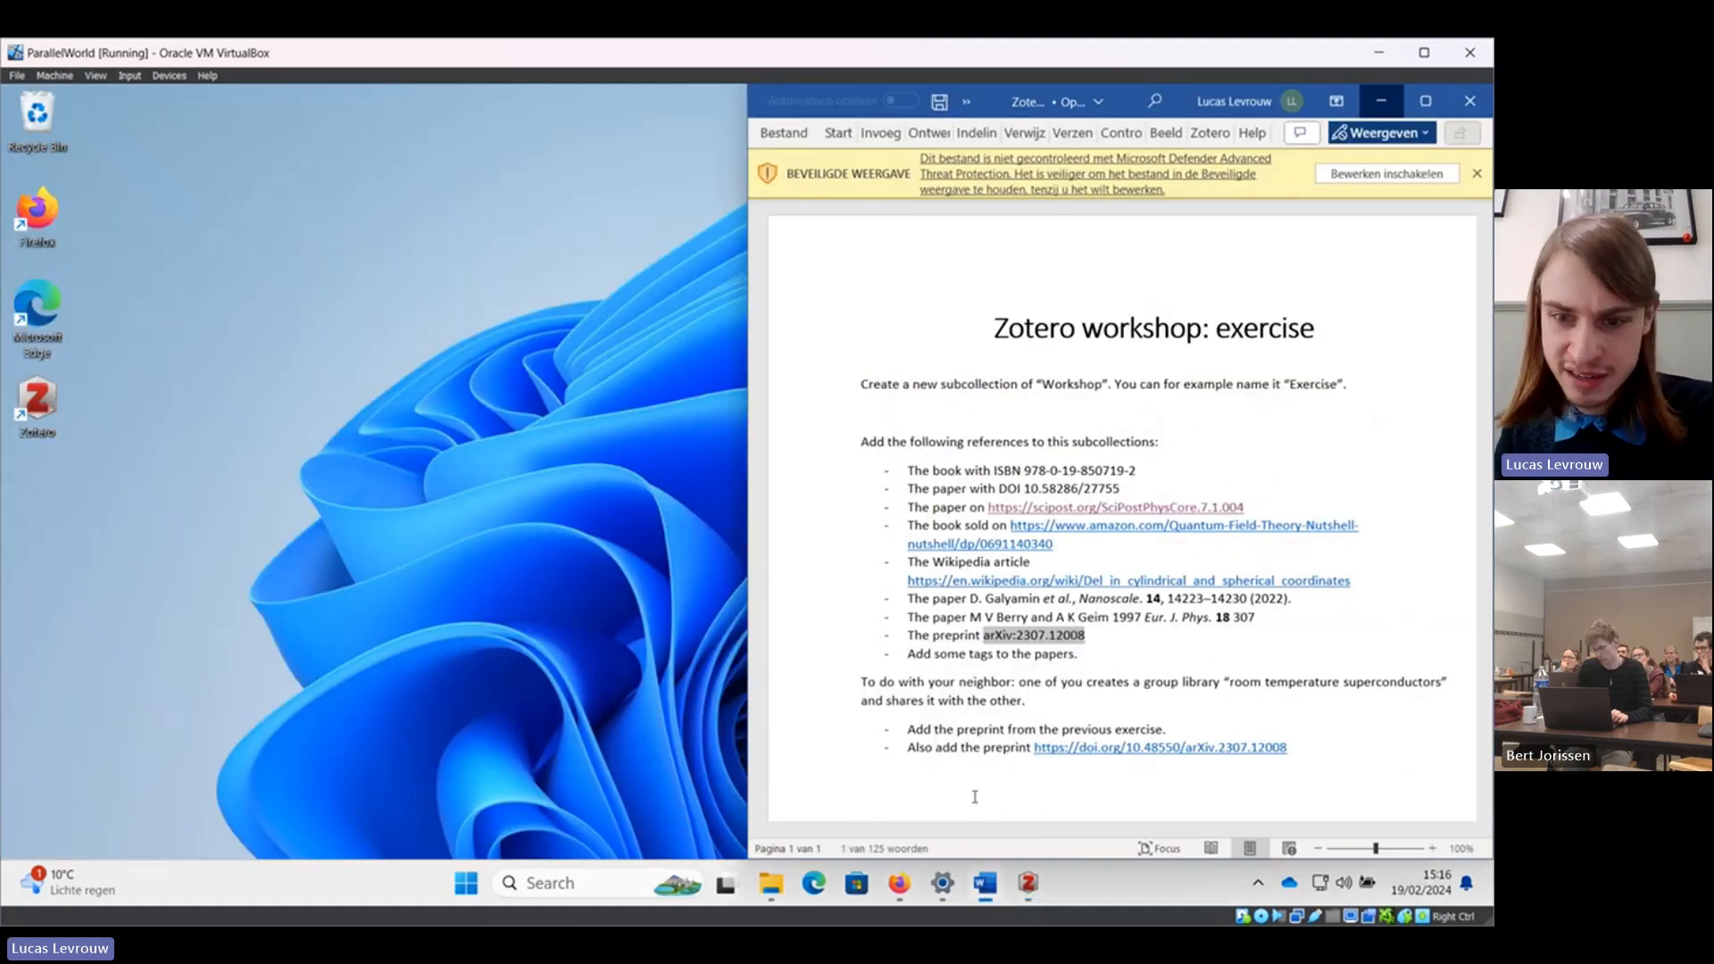
left_click(975, 804)
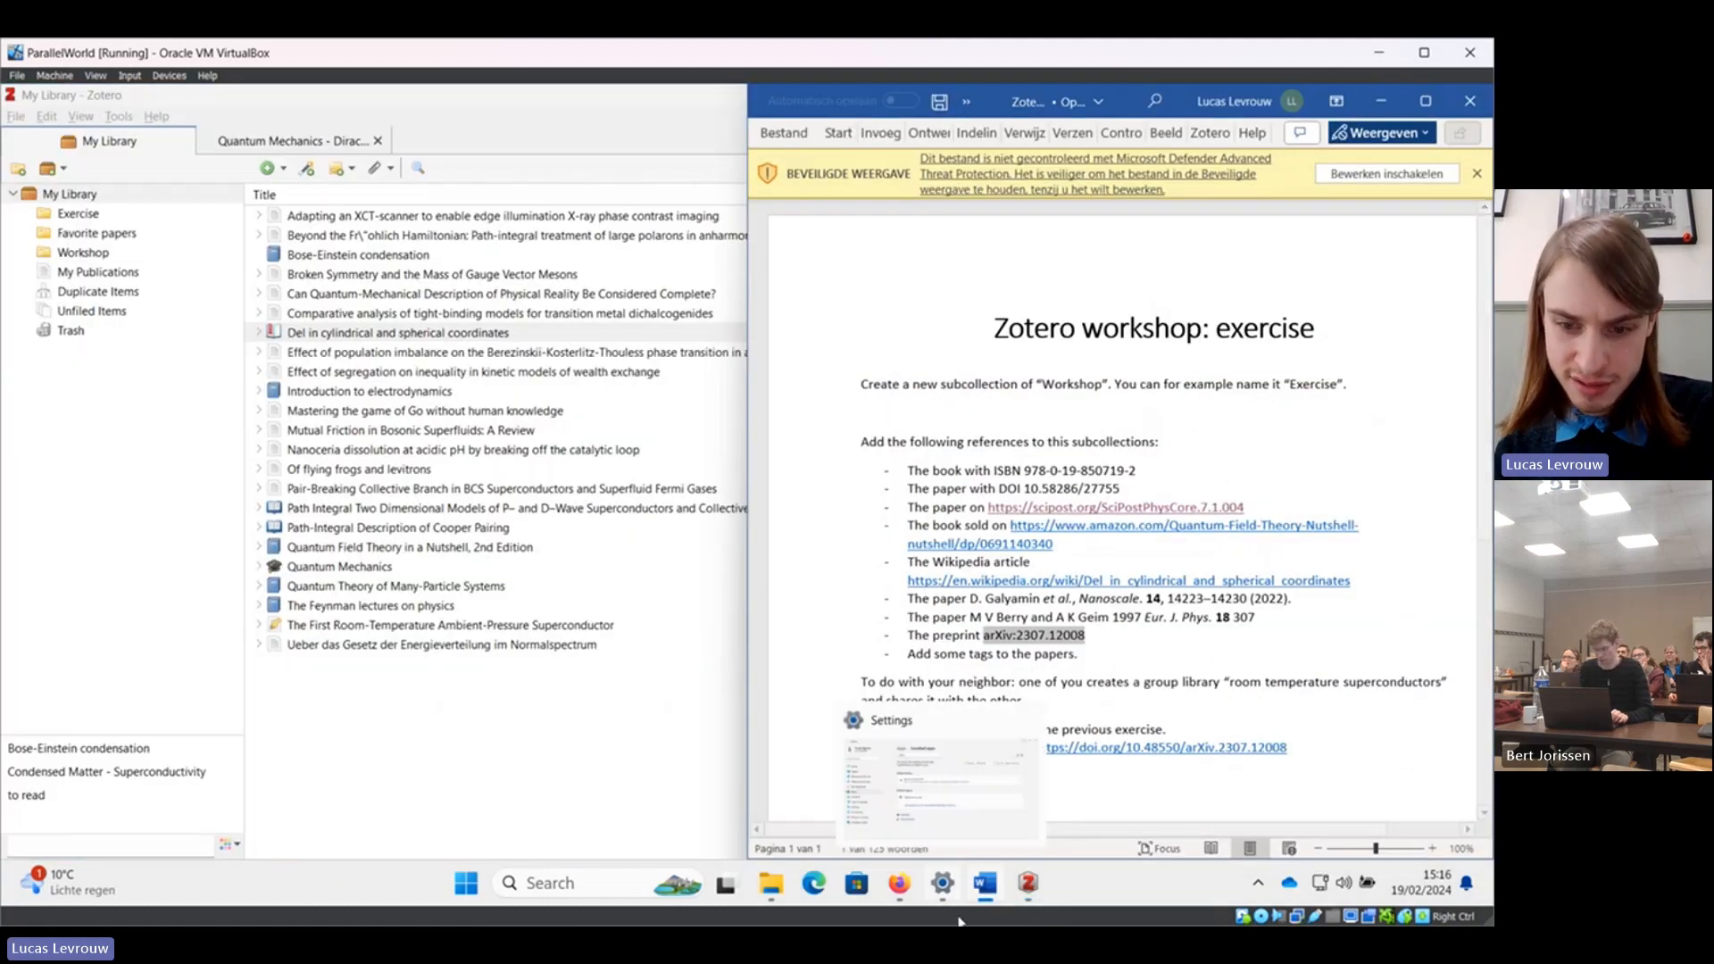
mouse_move(990, 890)
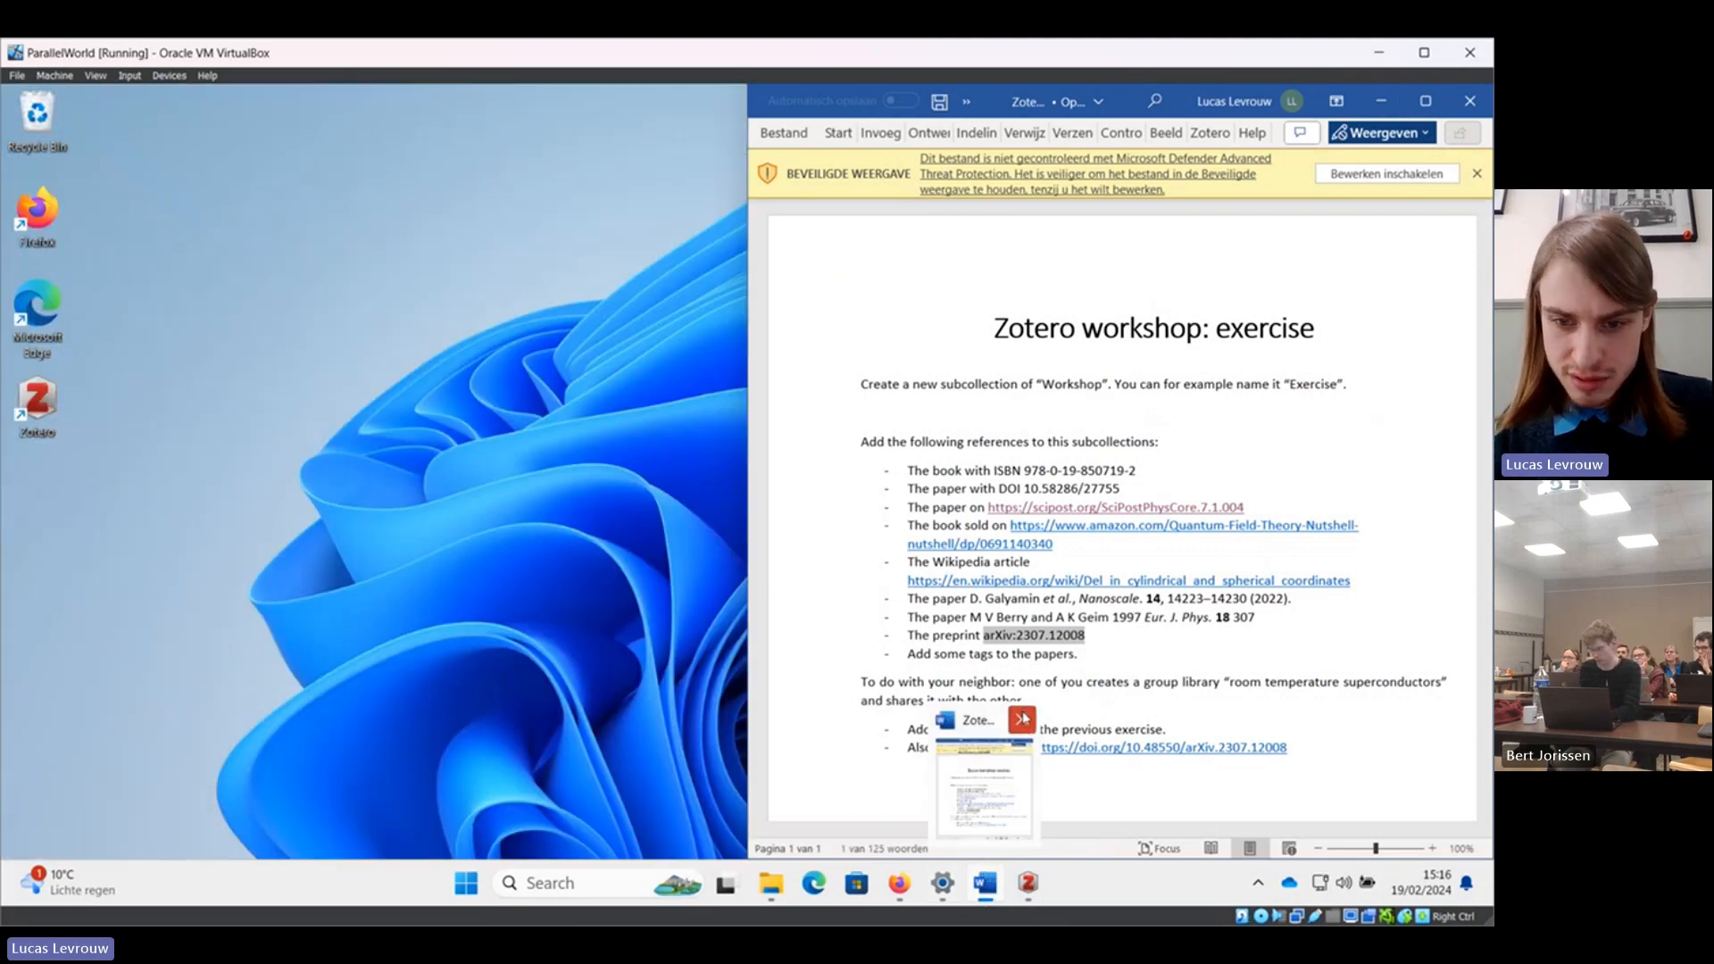
left_click(1021, 719)
Open Zotero-installation.docx from the zotero-workshop folder and read its Better BibTeX instructions on exporting a collection.
mouse_move(771, 883)
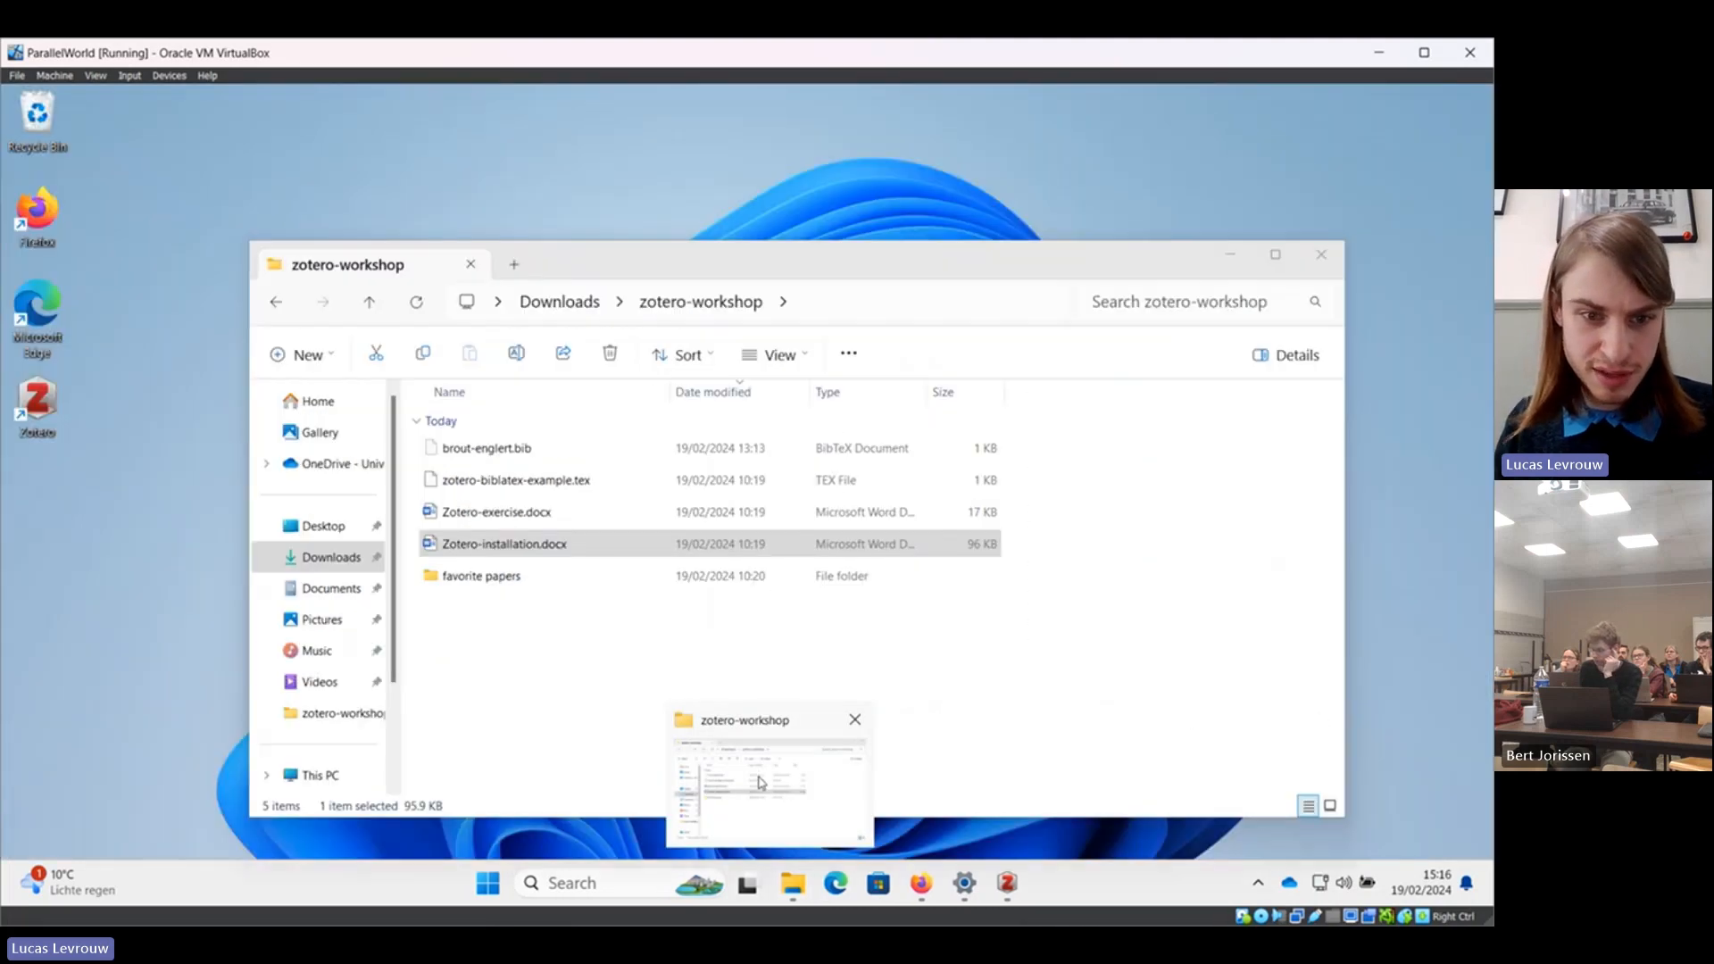
left_click(759, 780)
double_click(606, 546)
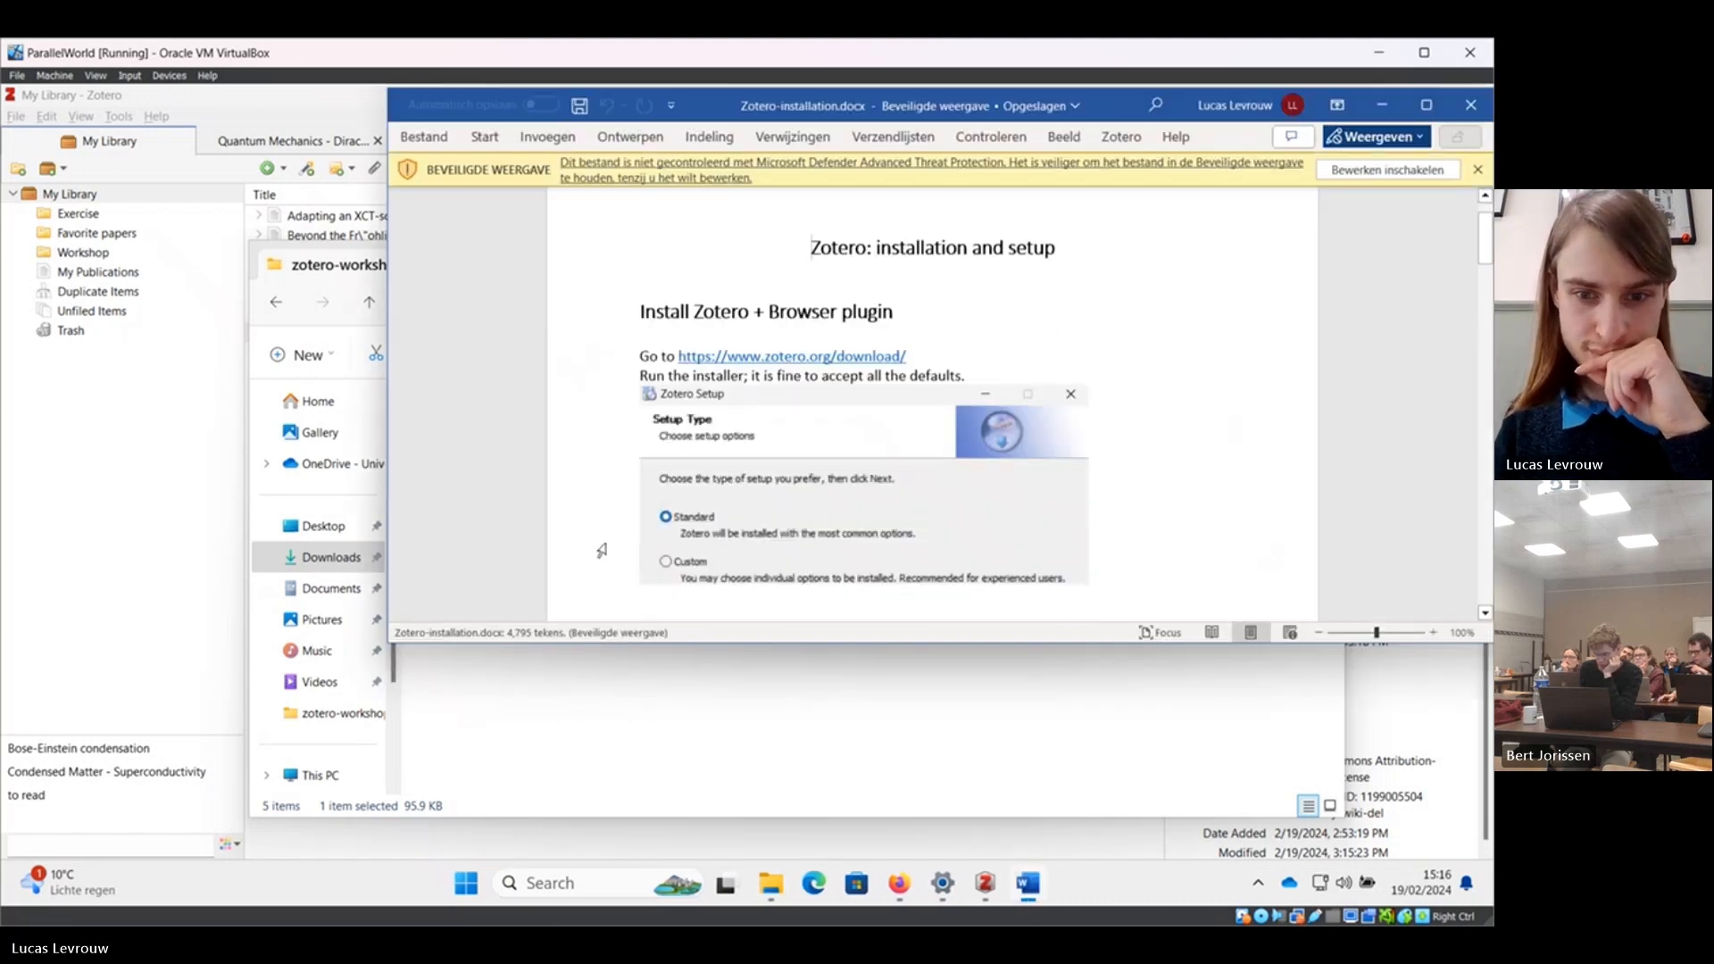
scroll(601, 551, "down", 20)
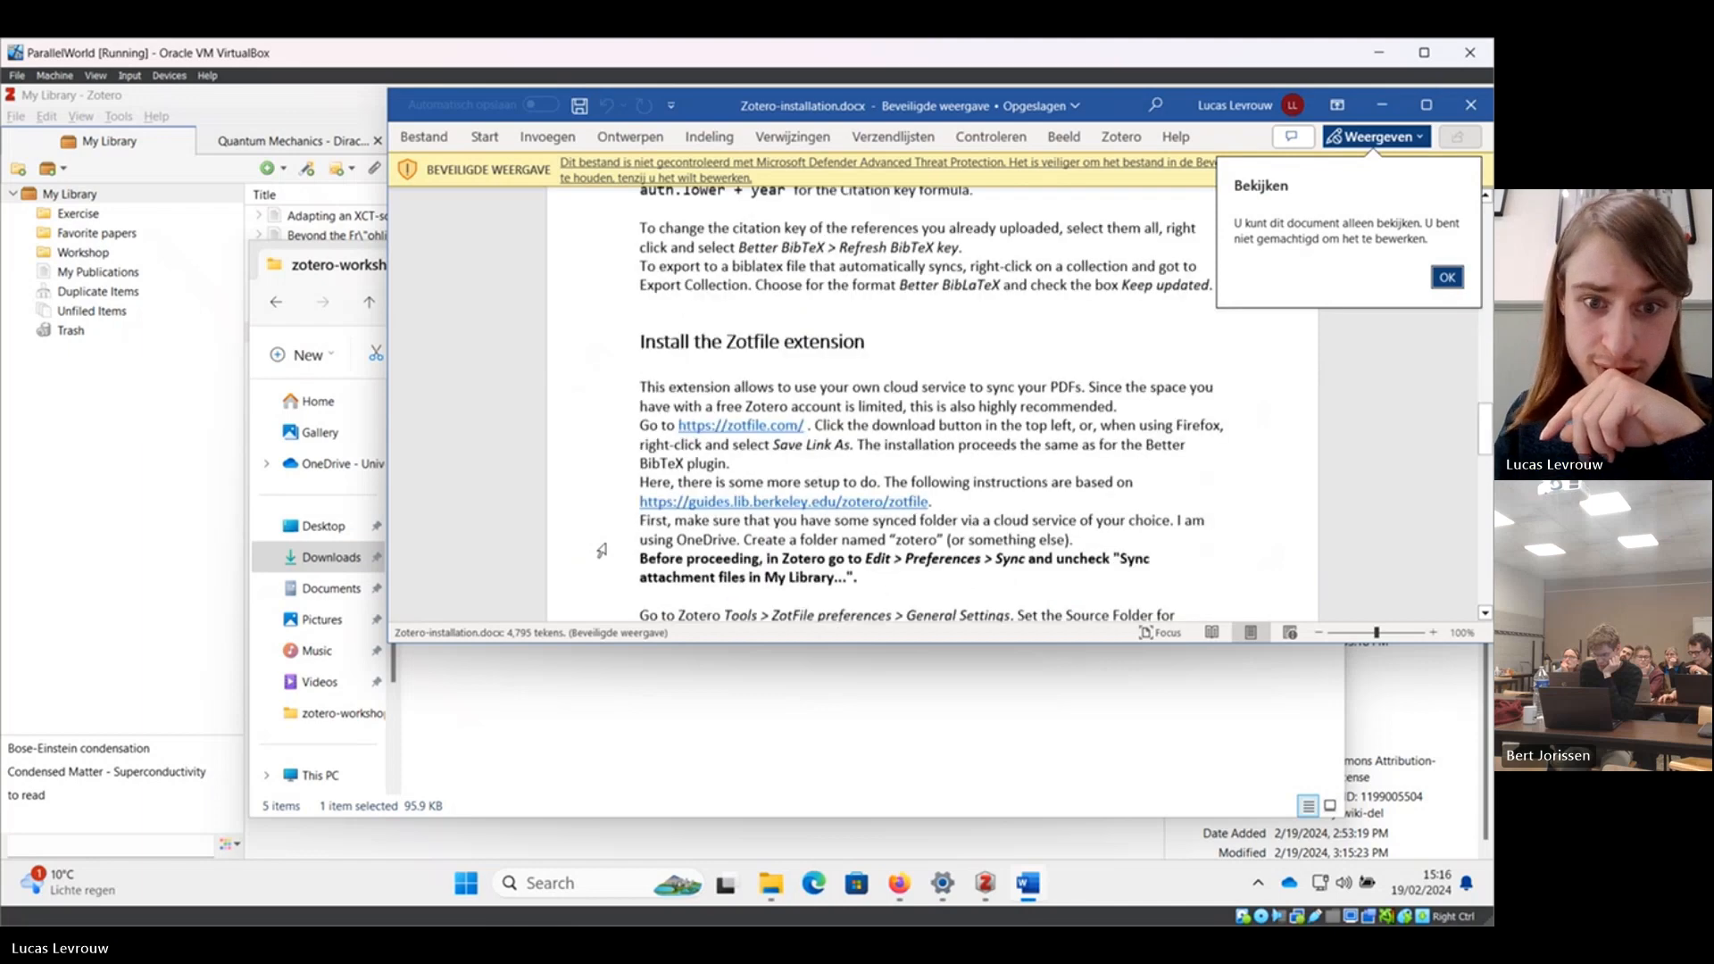
scroll(602, 551, "down", 2)
scroll(602, 551, "up", 6)
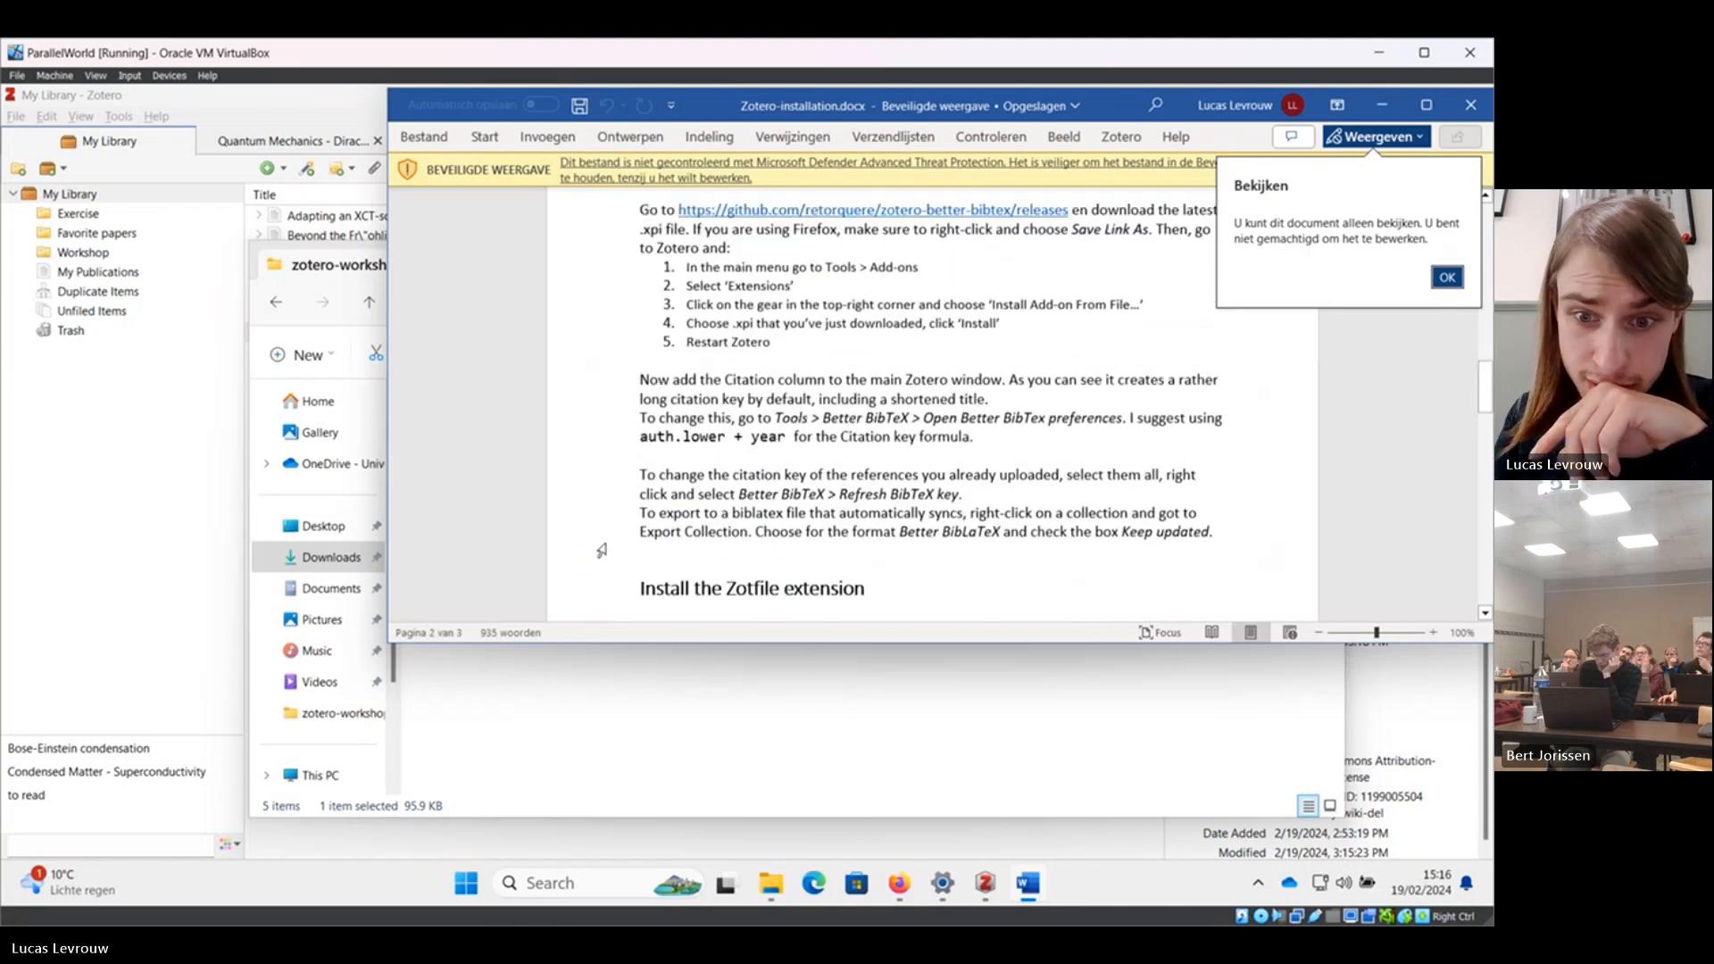
scroll(601, 550, "up", 1)
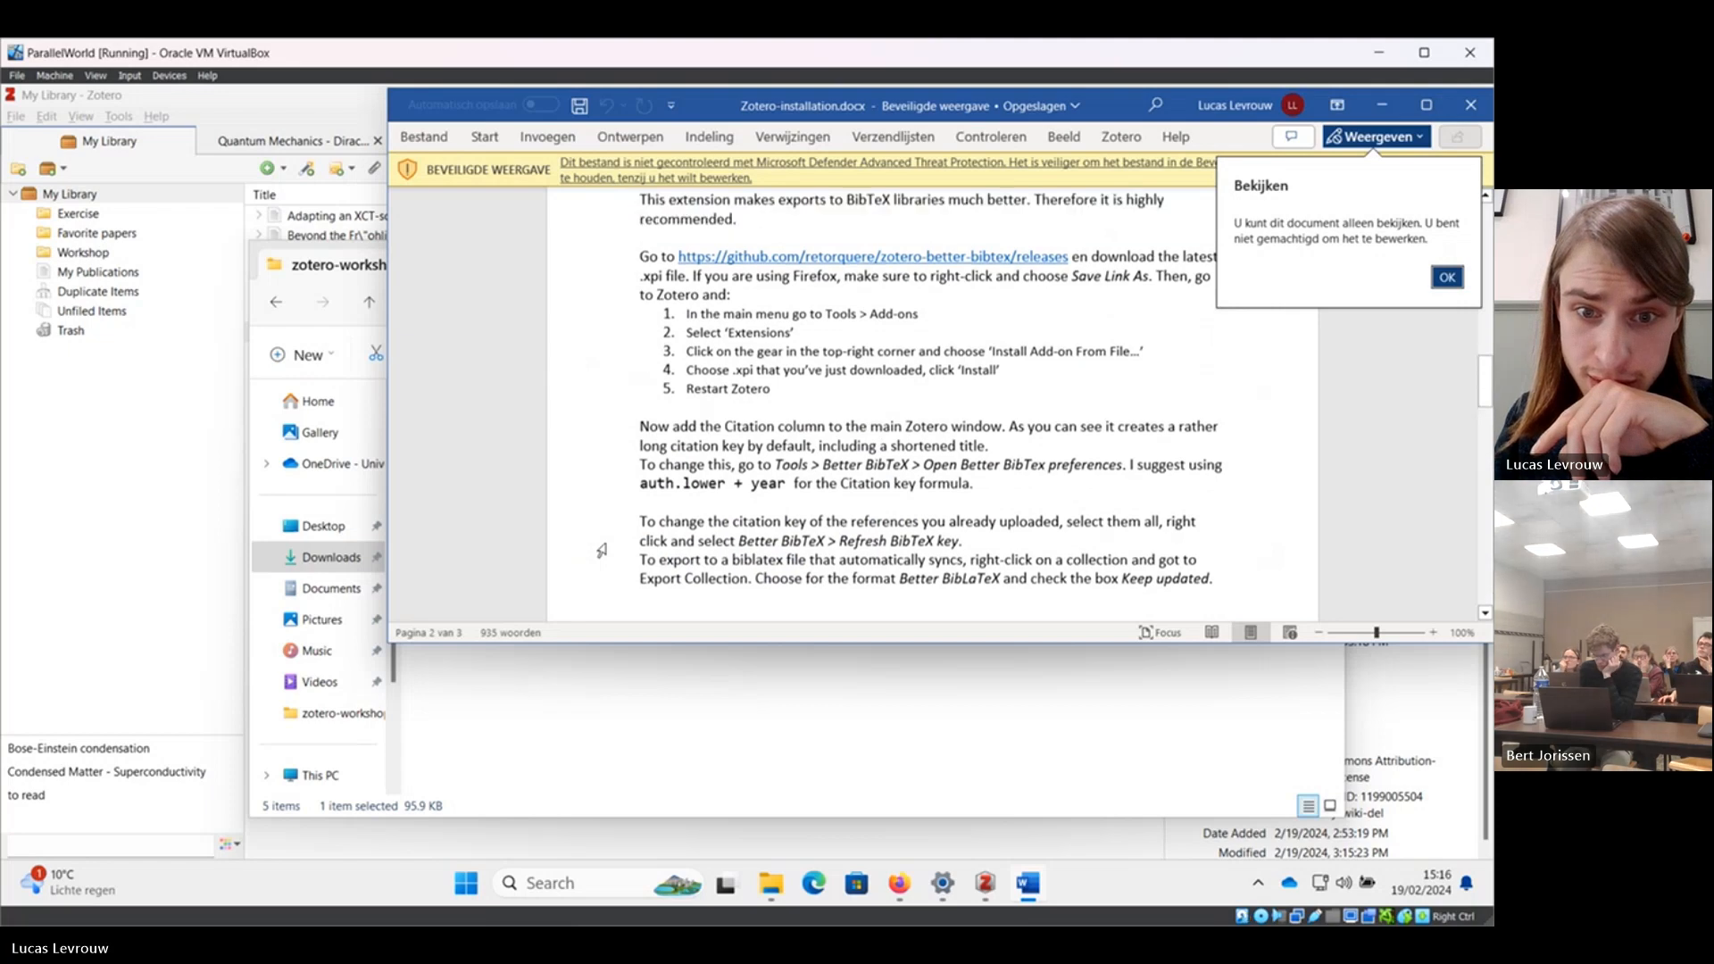
Switch to Zotero and start exporting the Favorite papers collection in Better BibLaTeX format with Keep updated enabled.
left_click(71, 519)
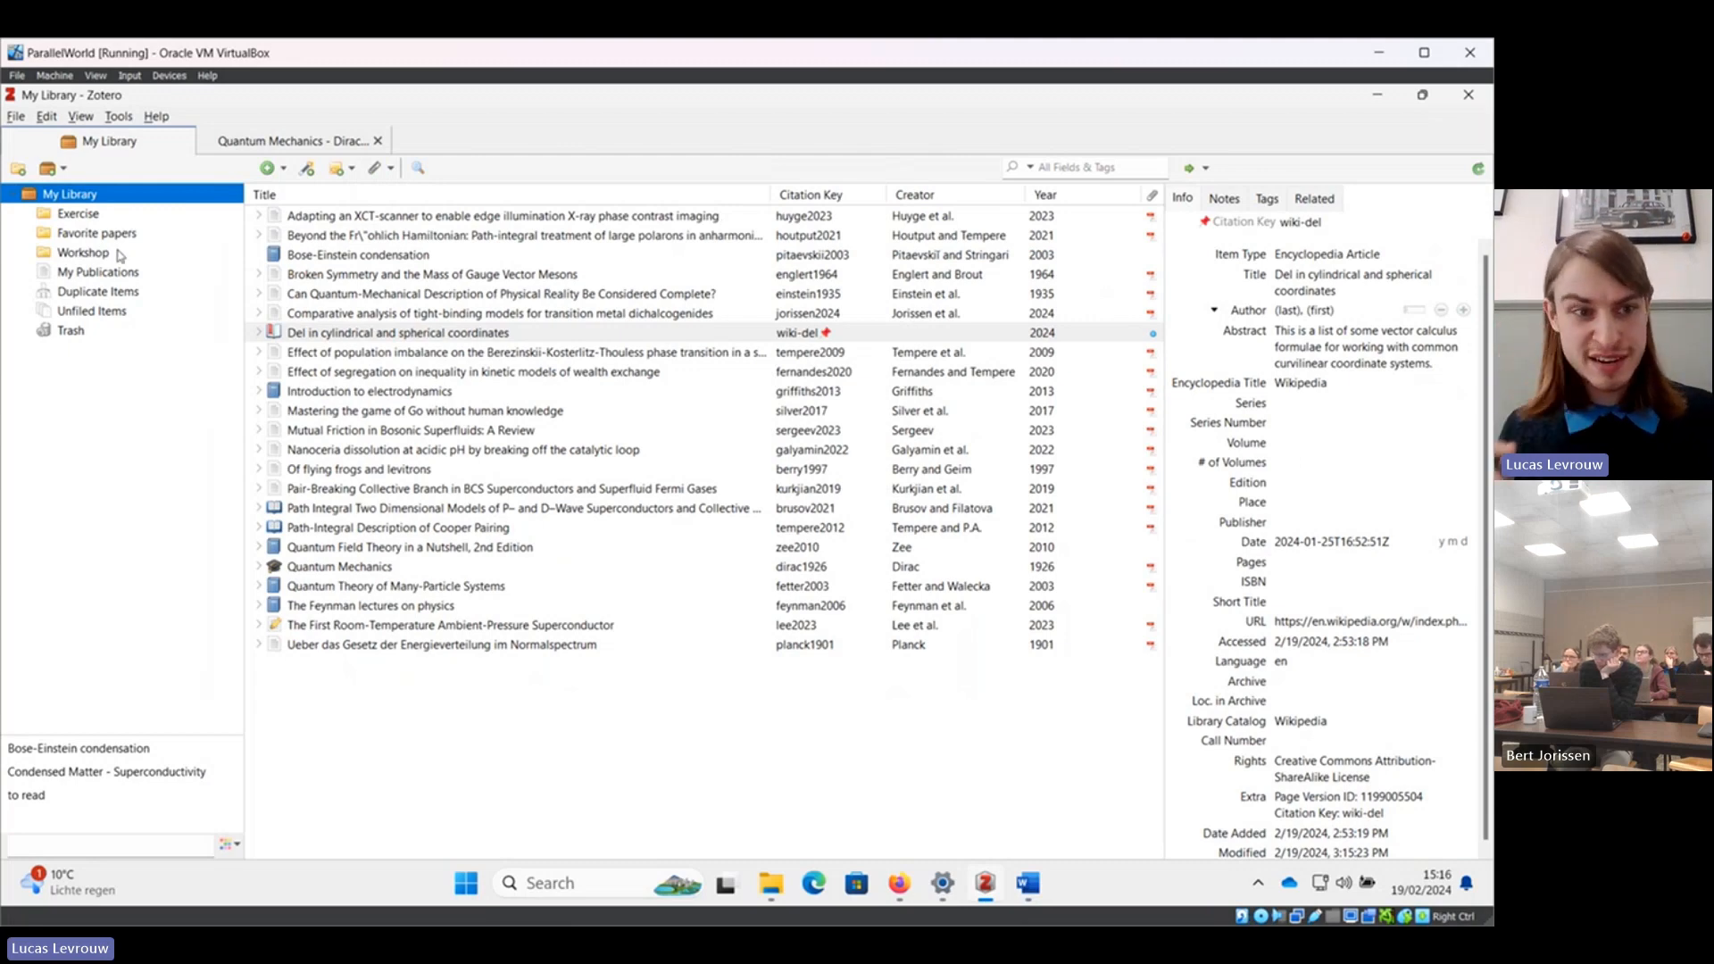
left_click(98, 233)
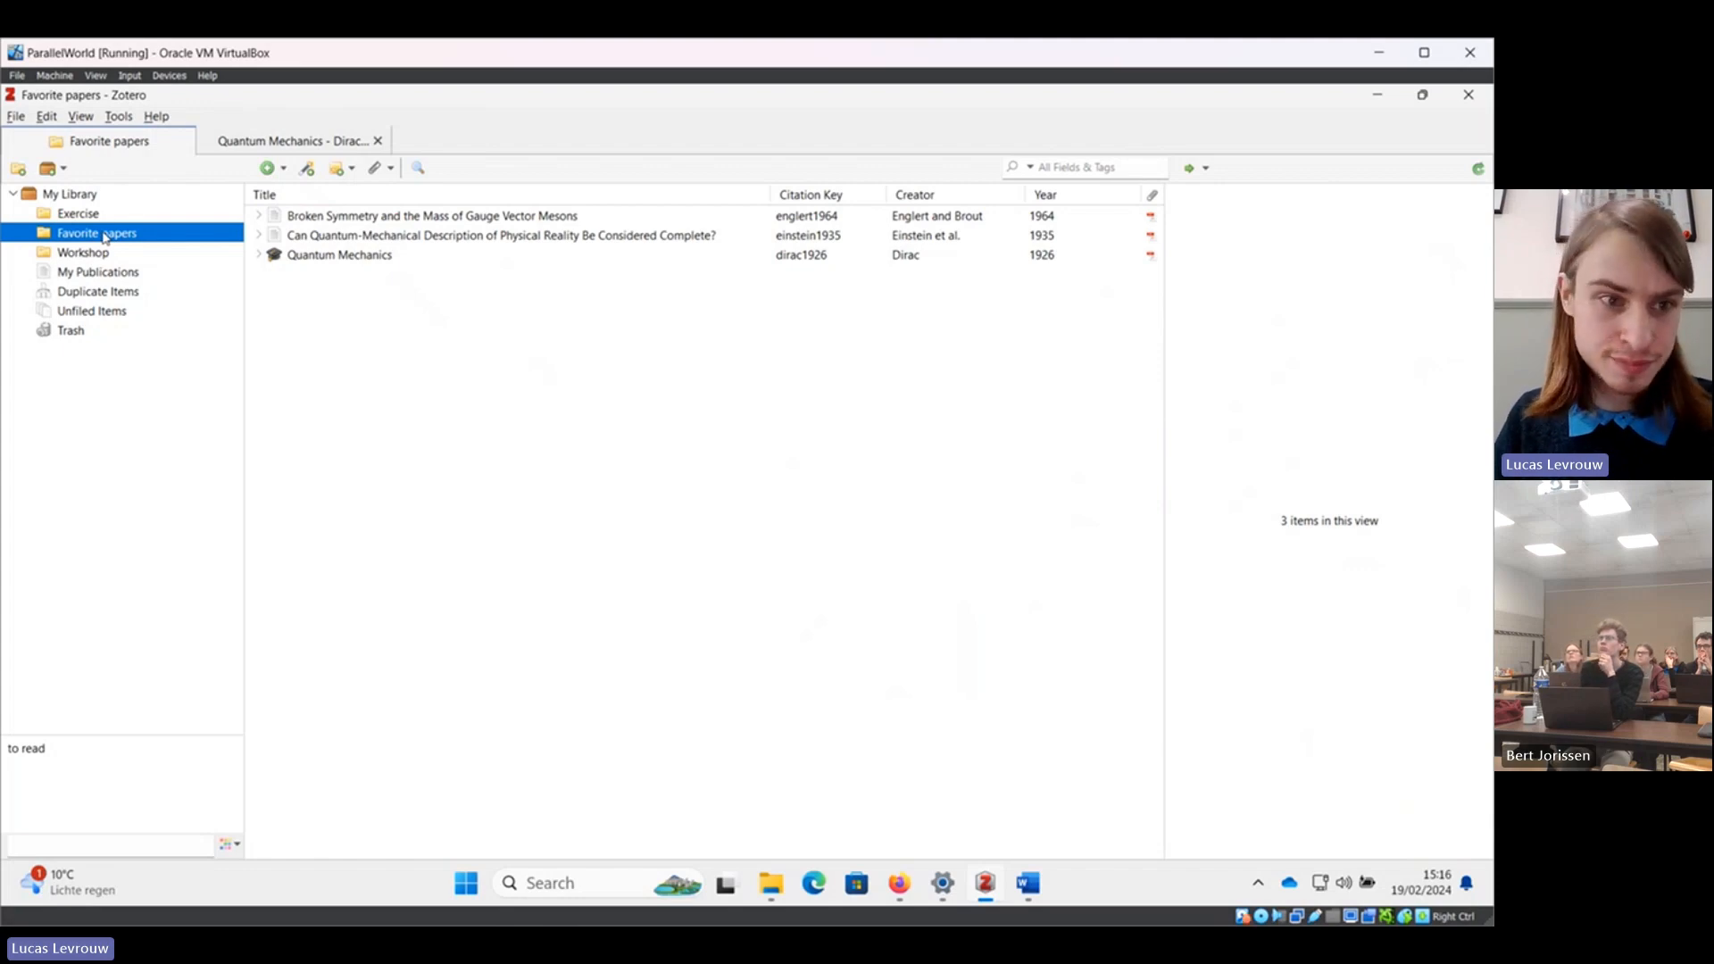
right_click(104, 235)
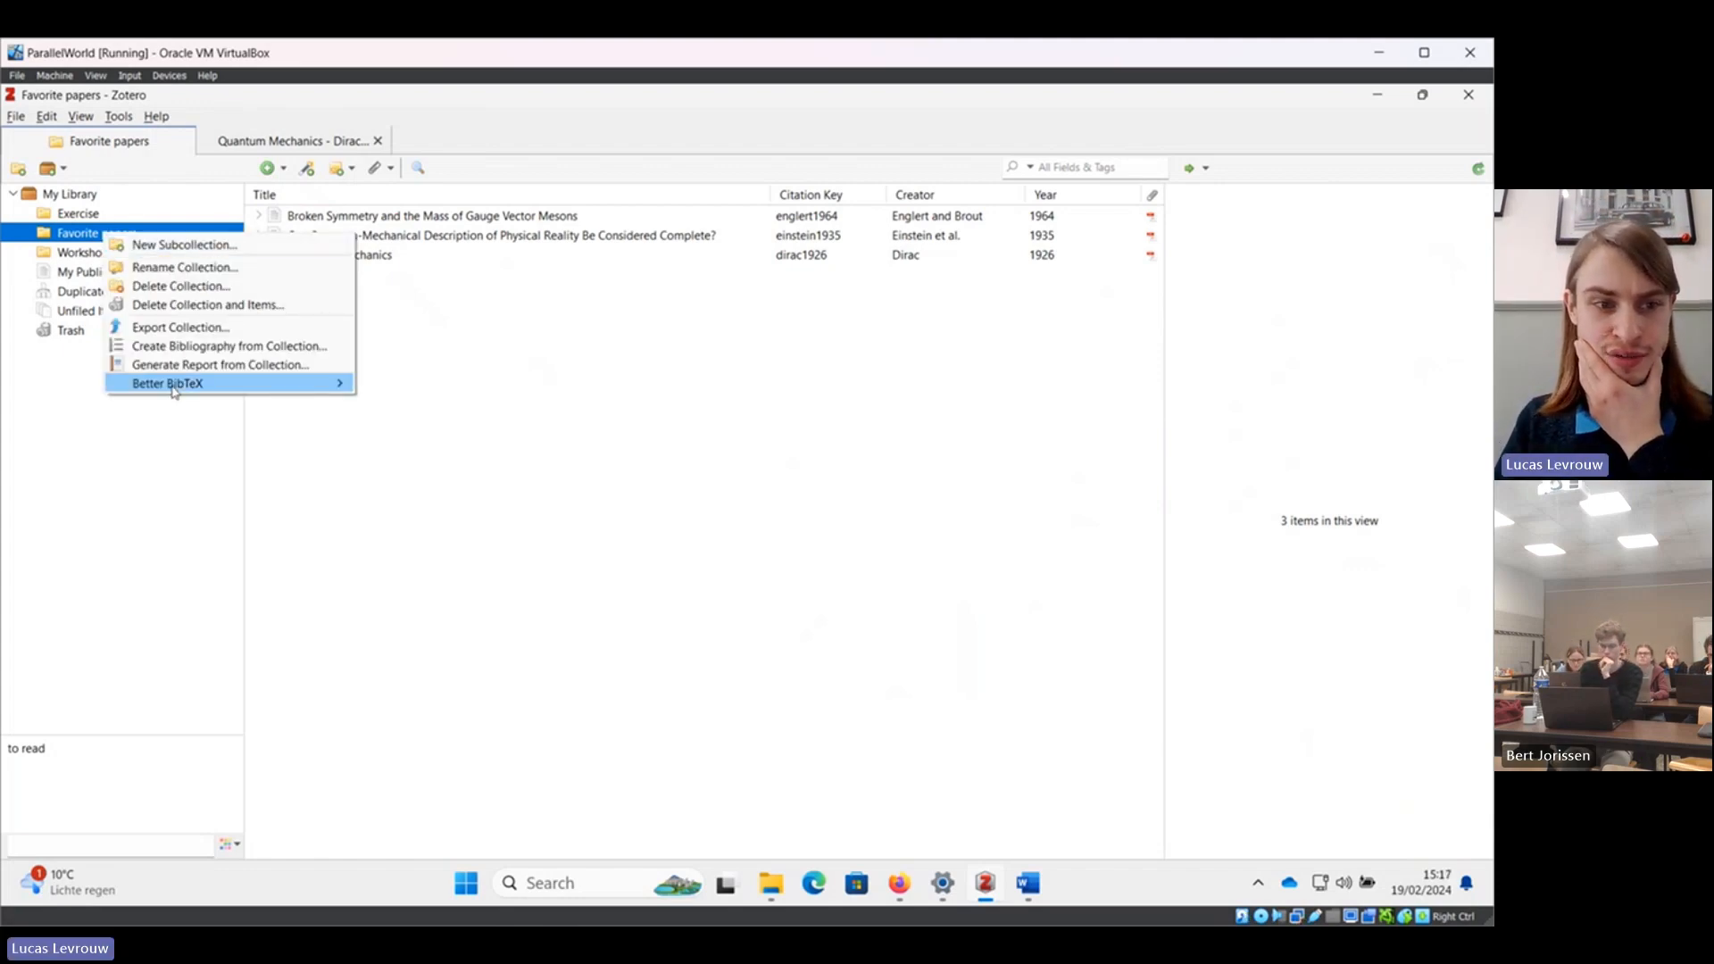
mouse_move(173, 390)
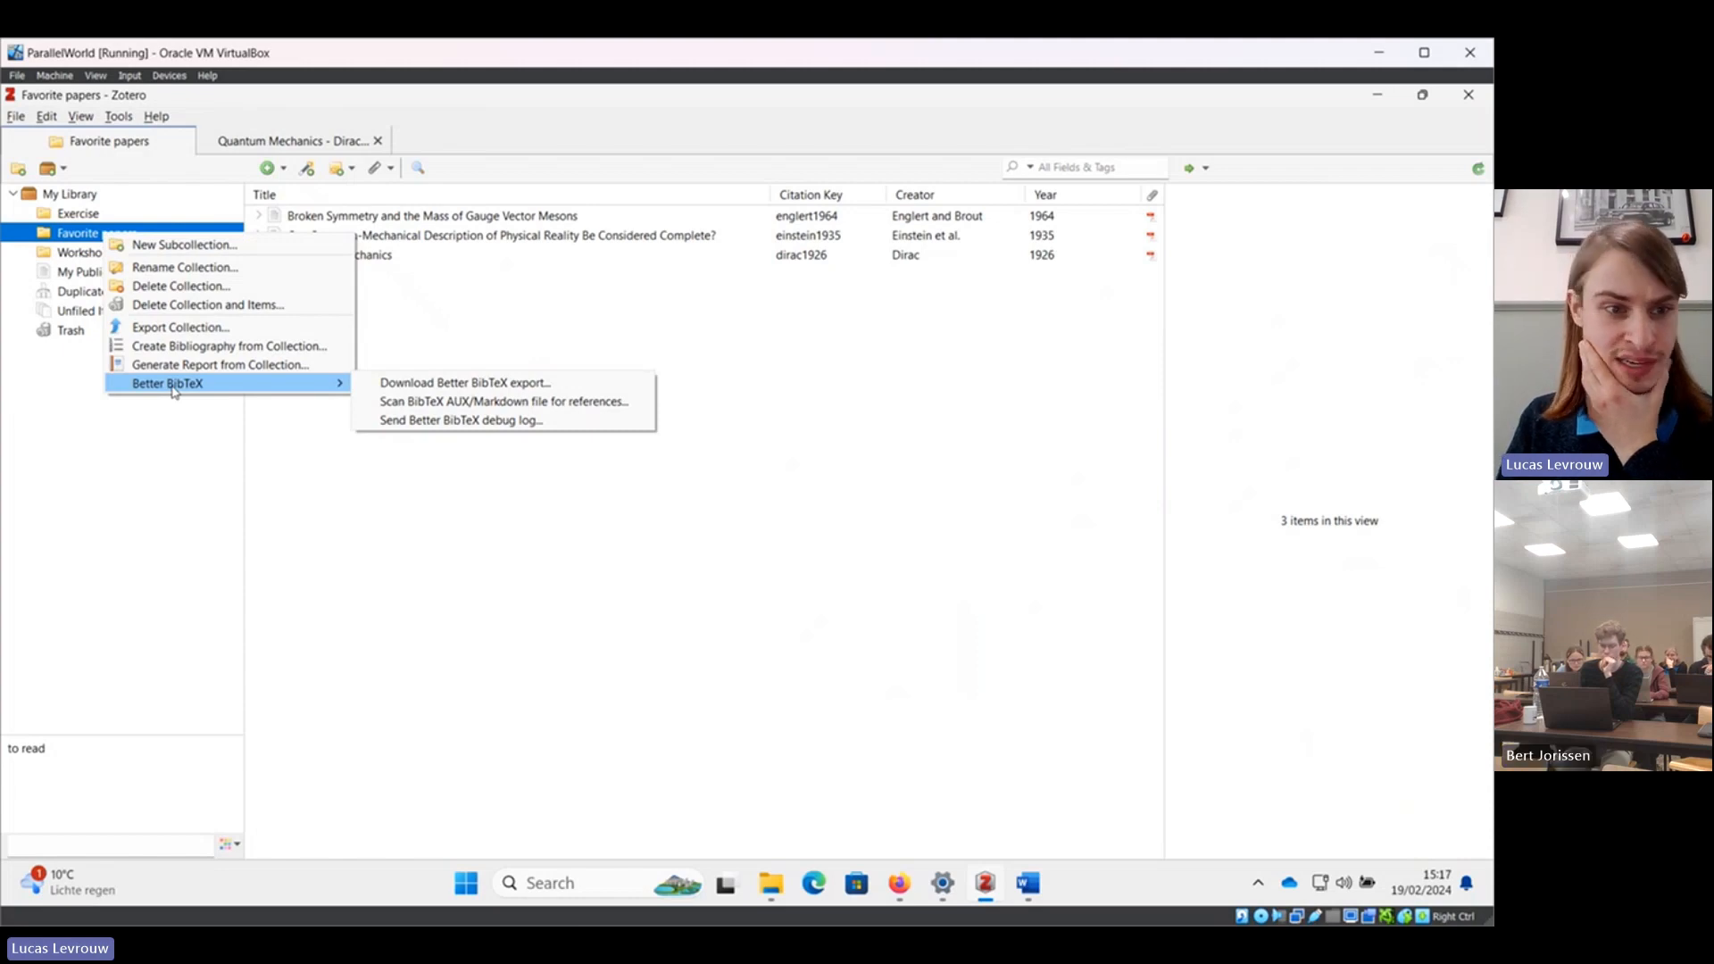
left_click(174, 332)
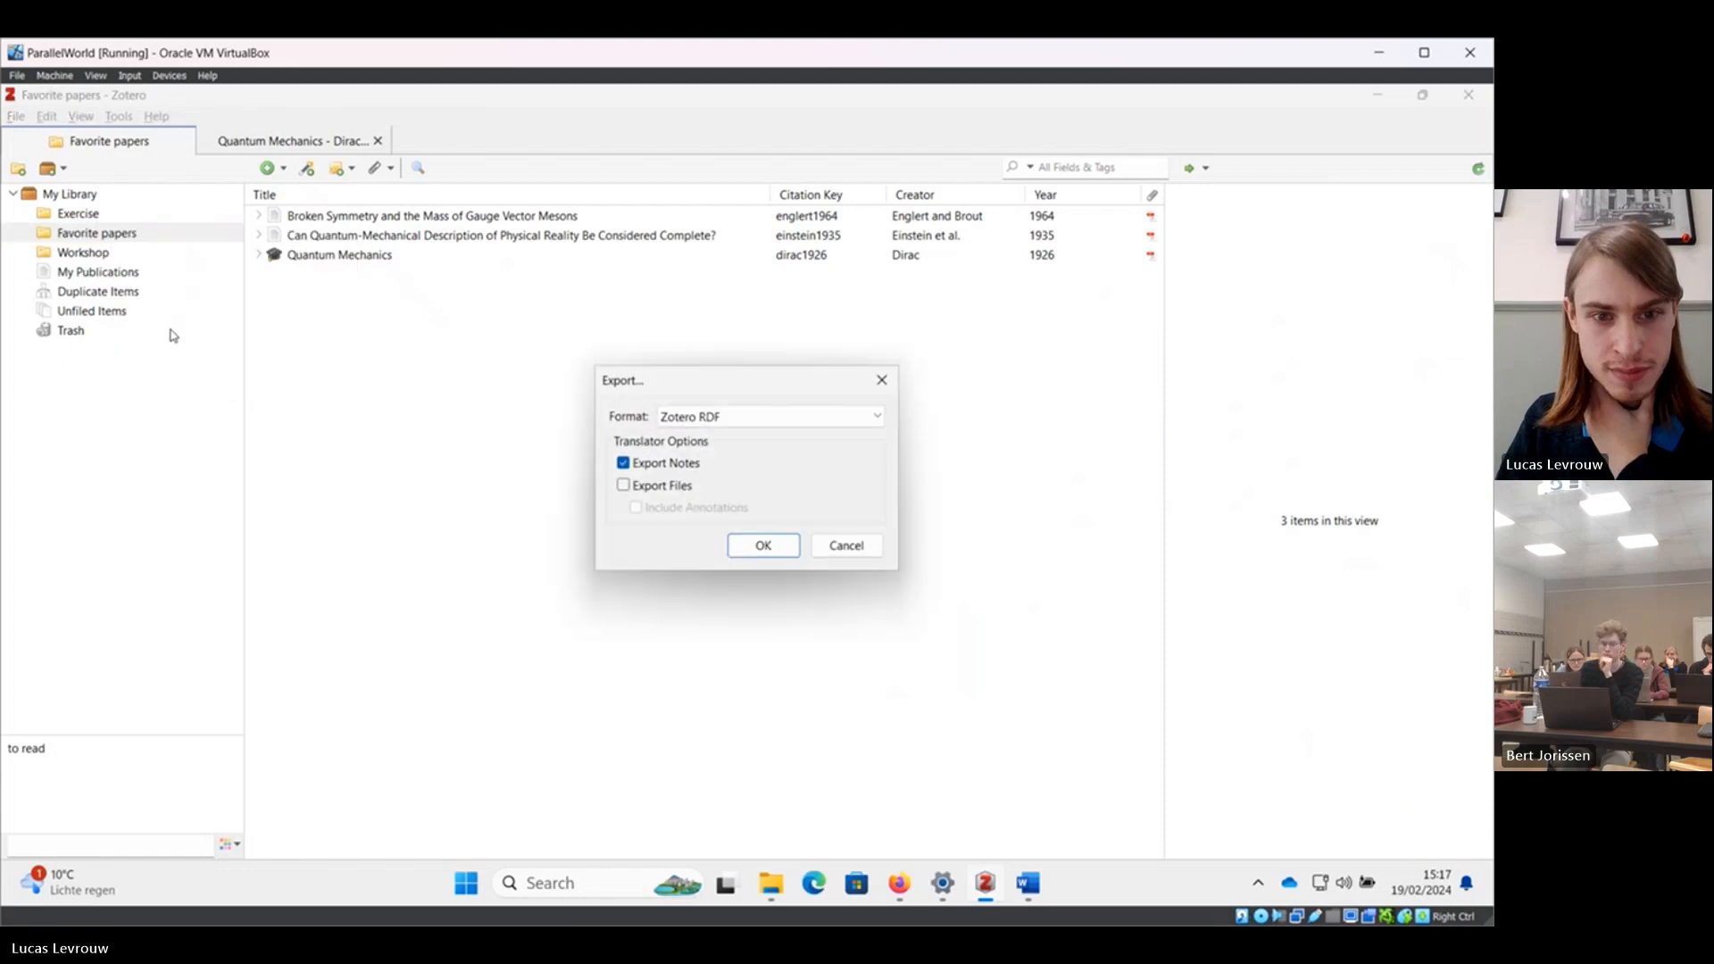
left_click(723, 422)
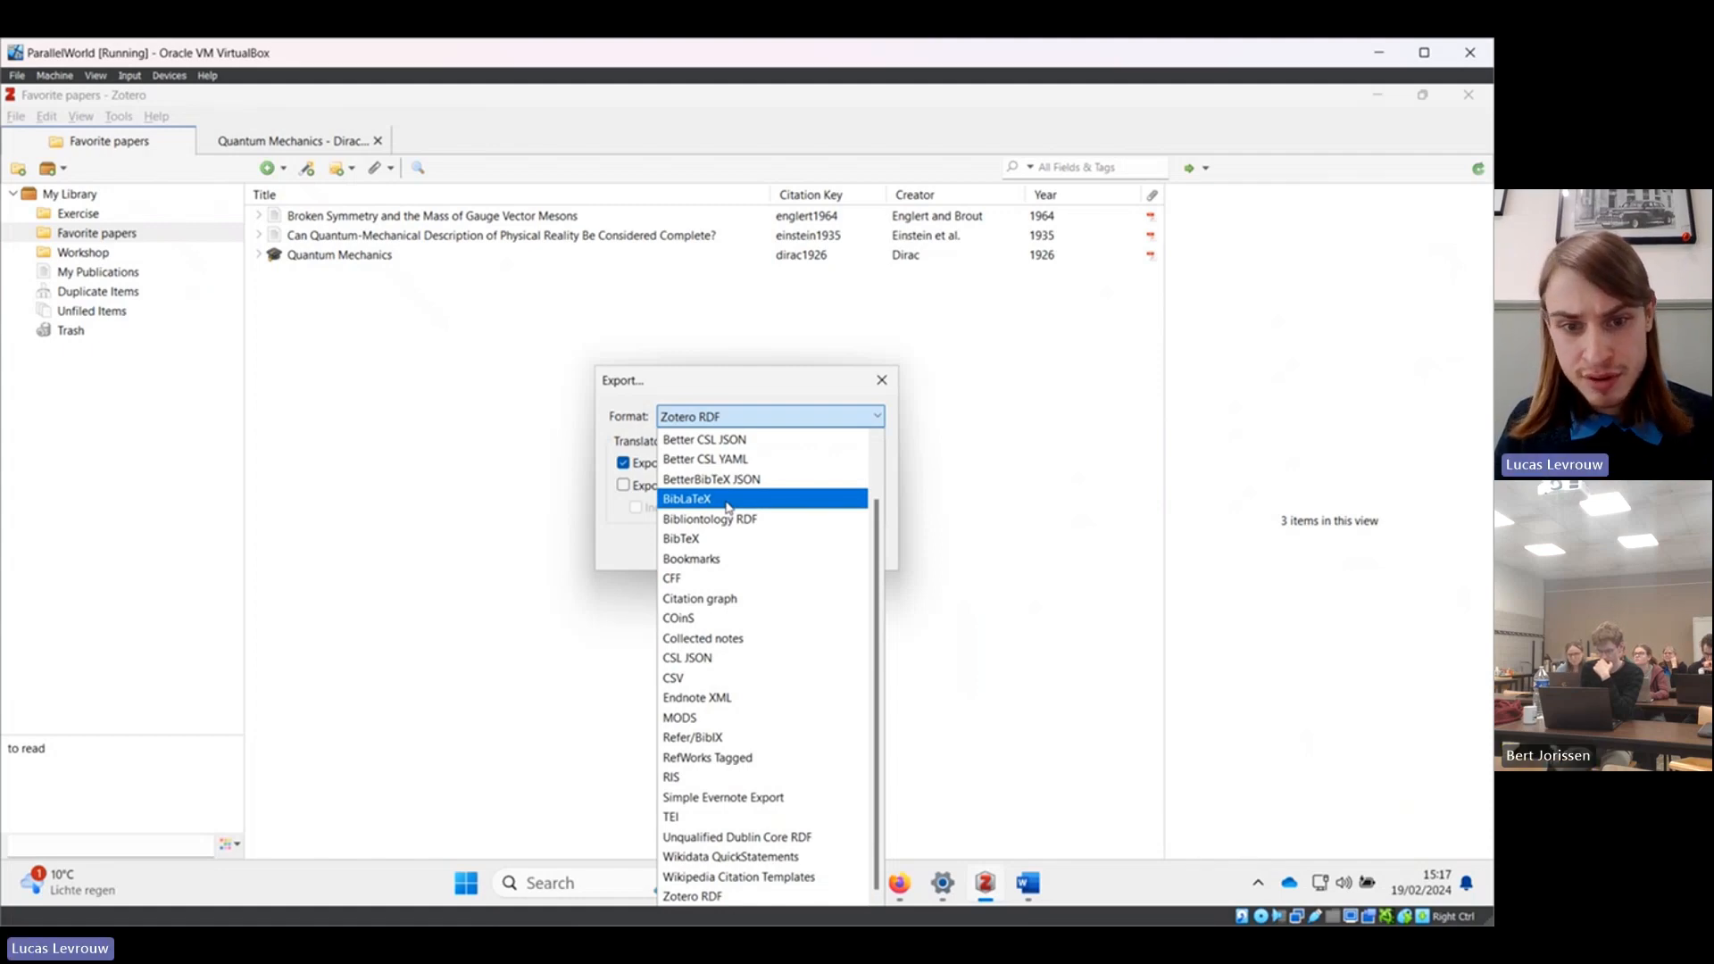
scroll(745, 606, "up", 1)
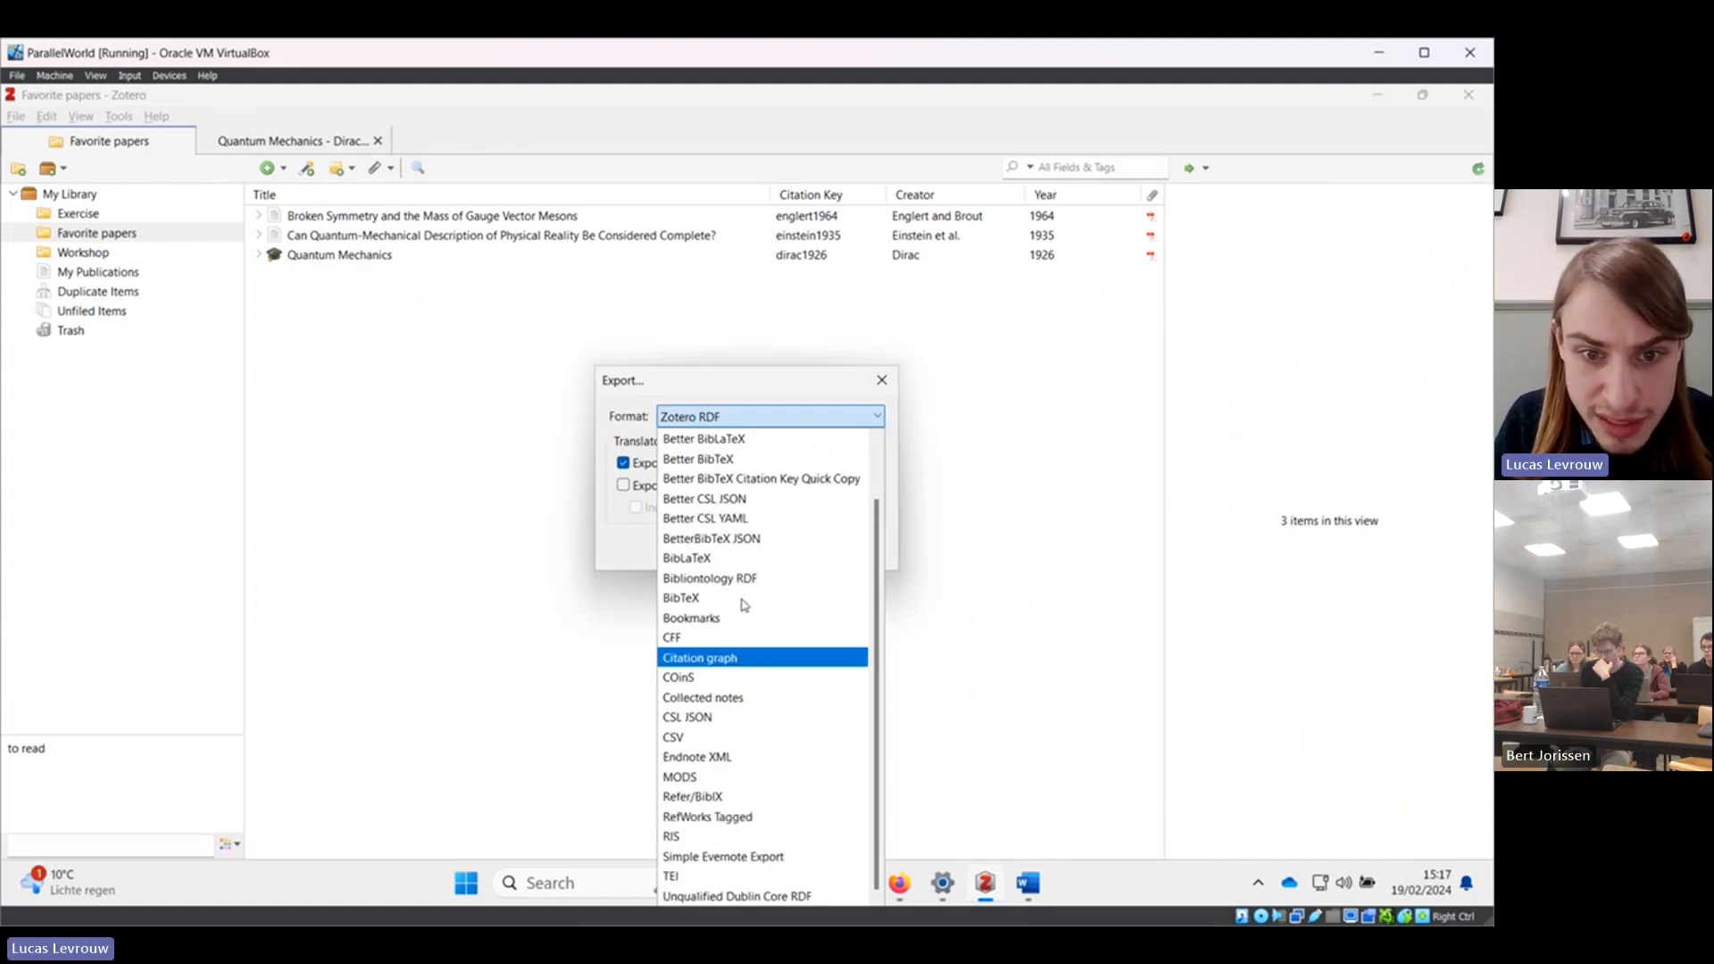
left_click(726, 440)
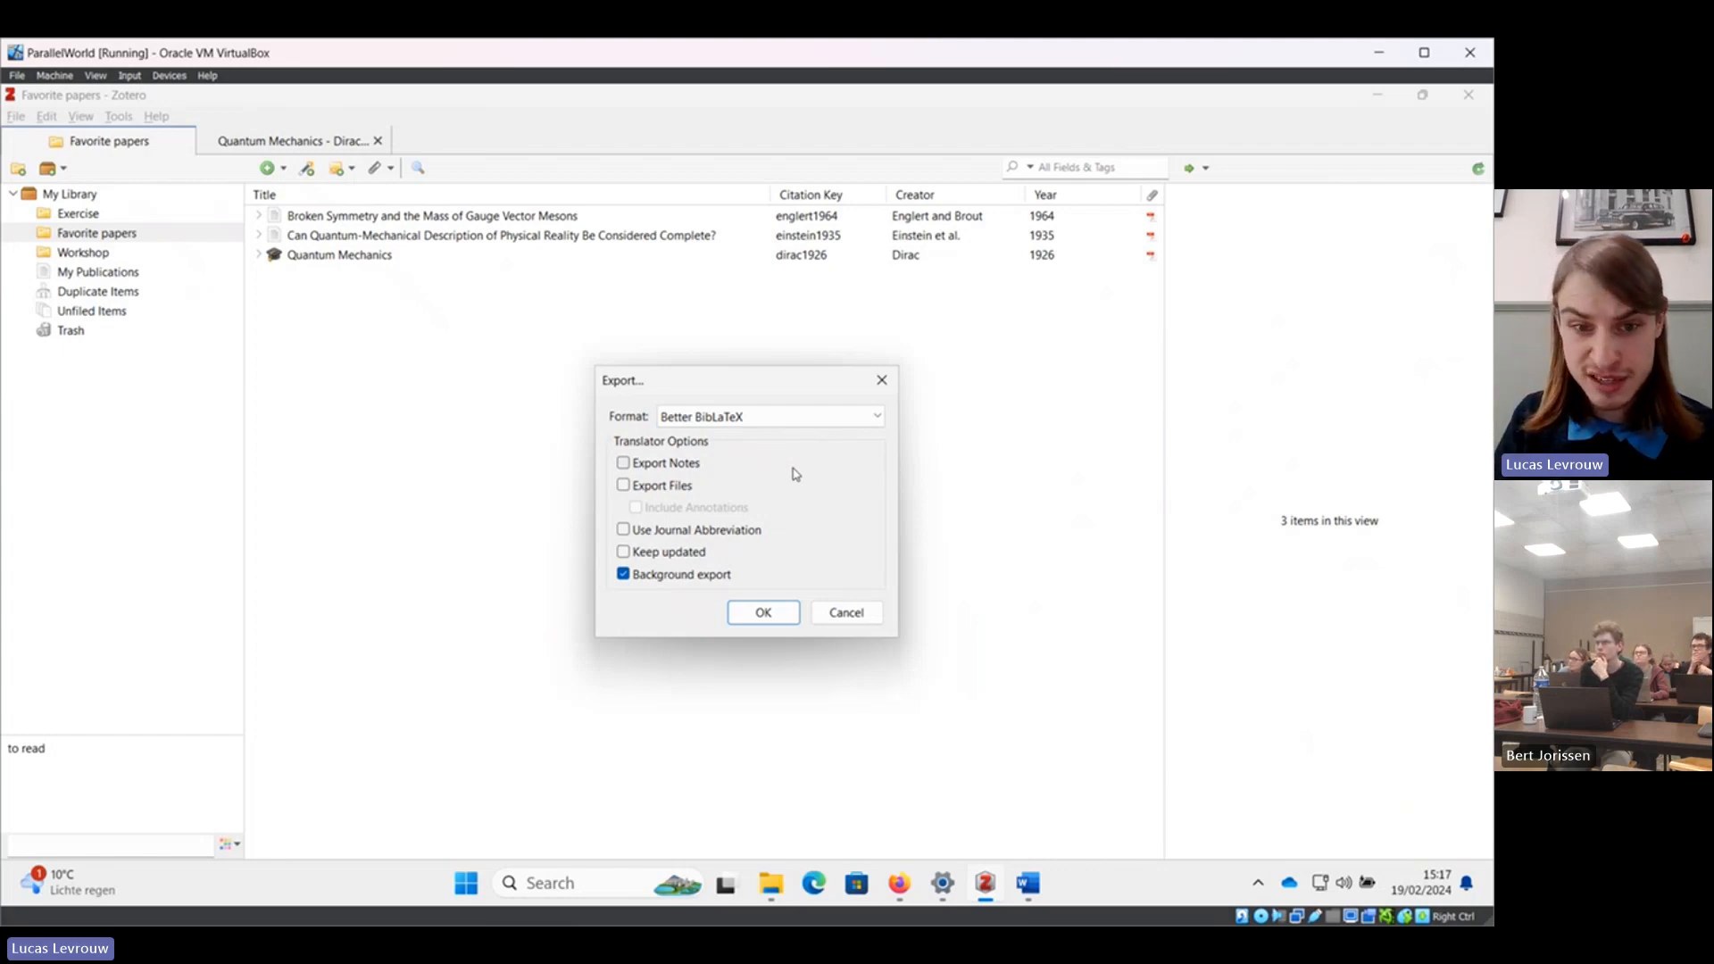
left_click(623, 553)
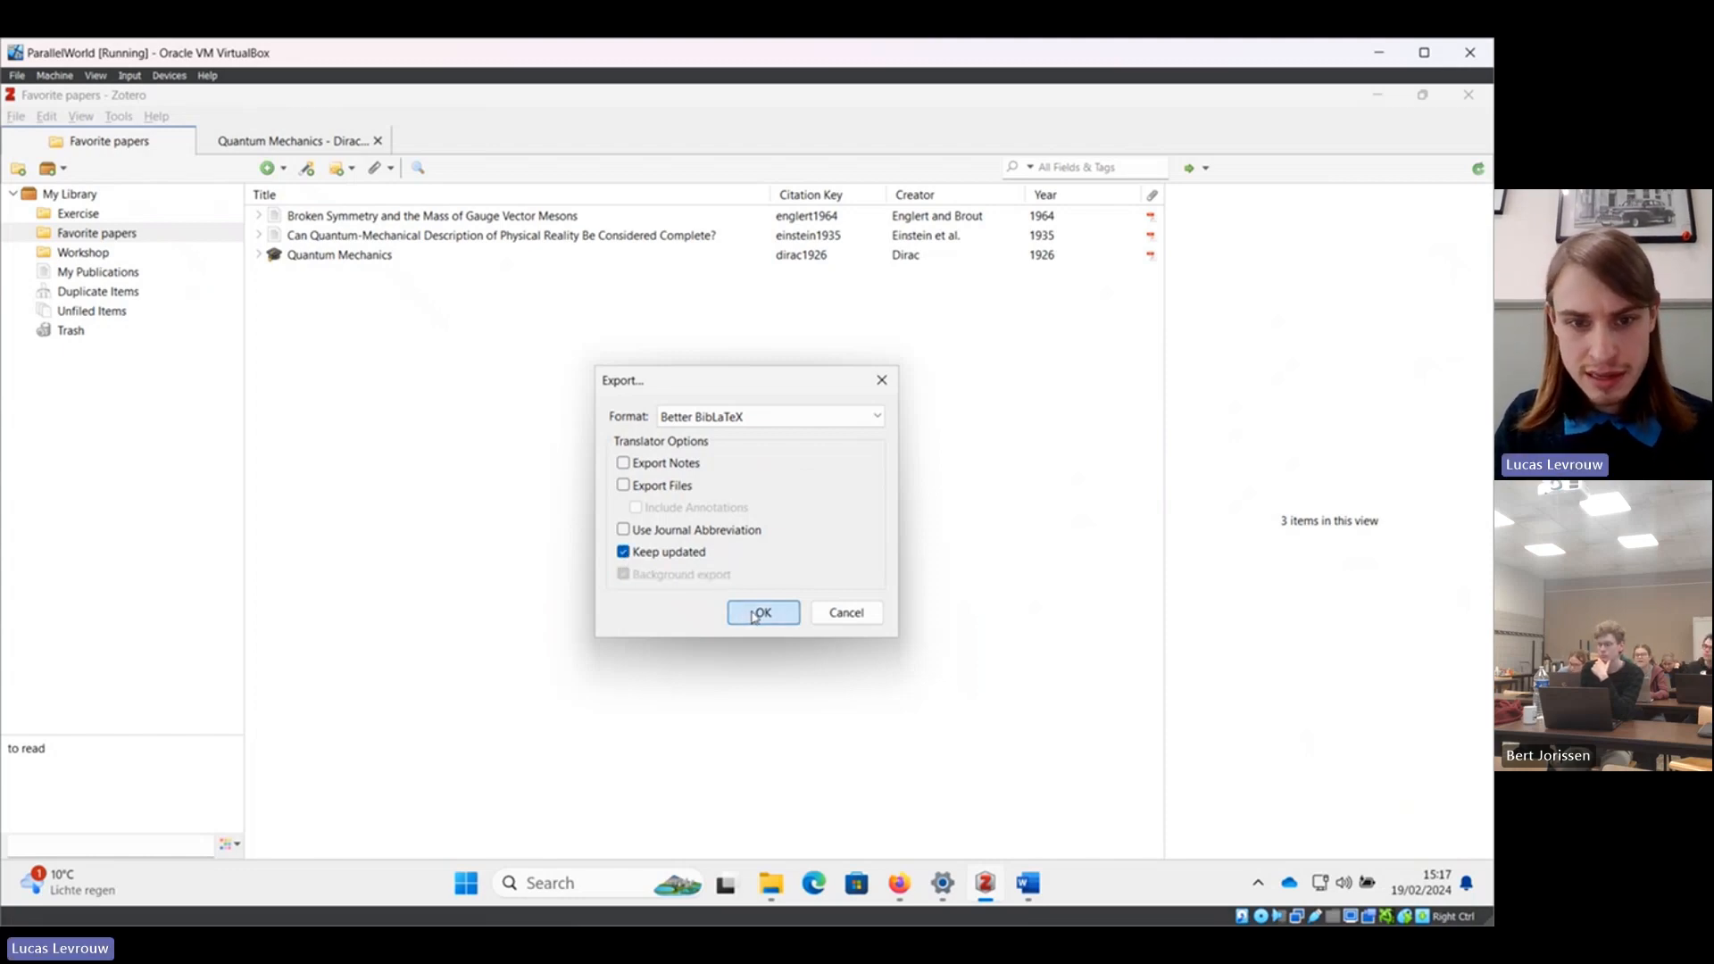
left_click(761, 613)
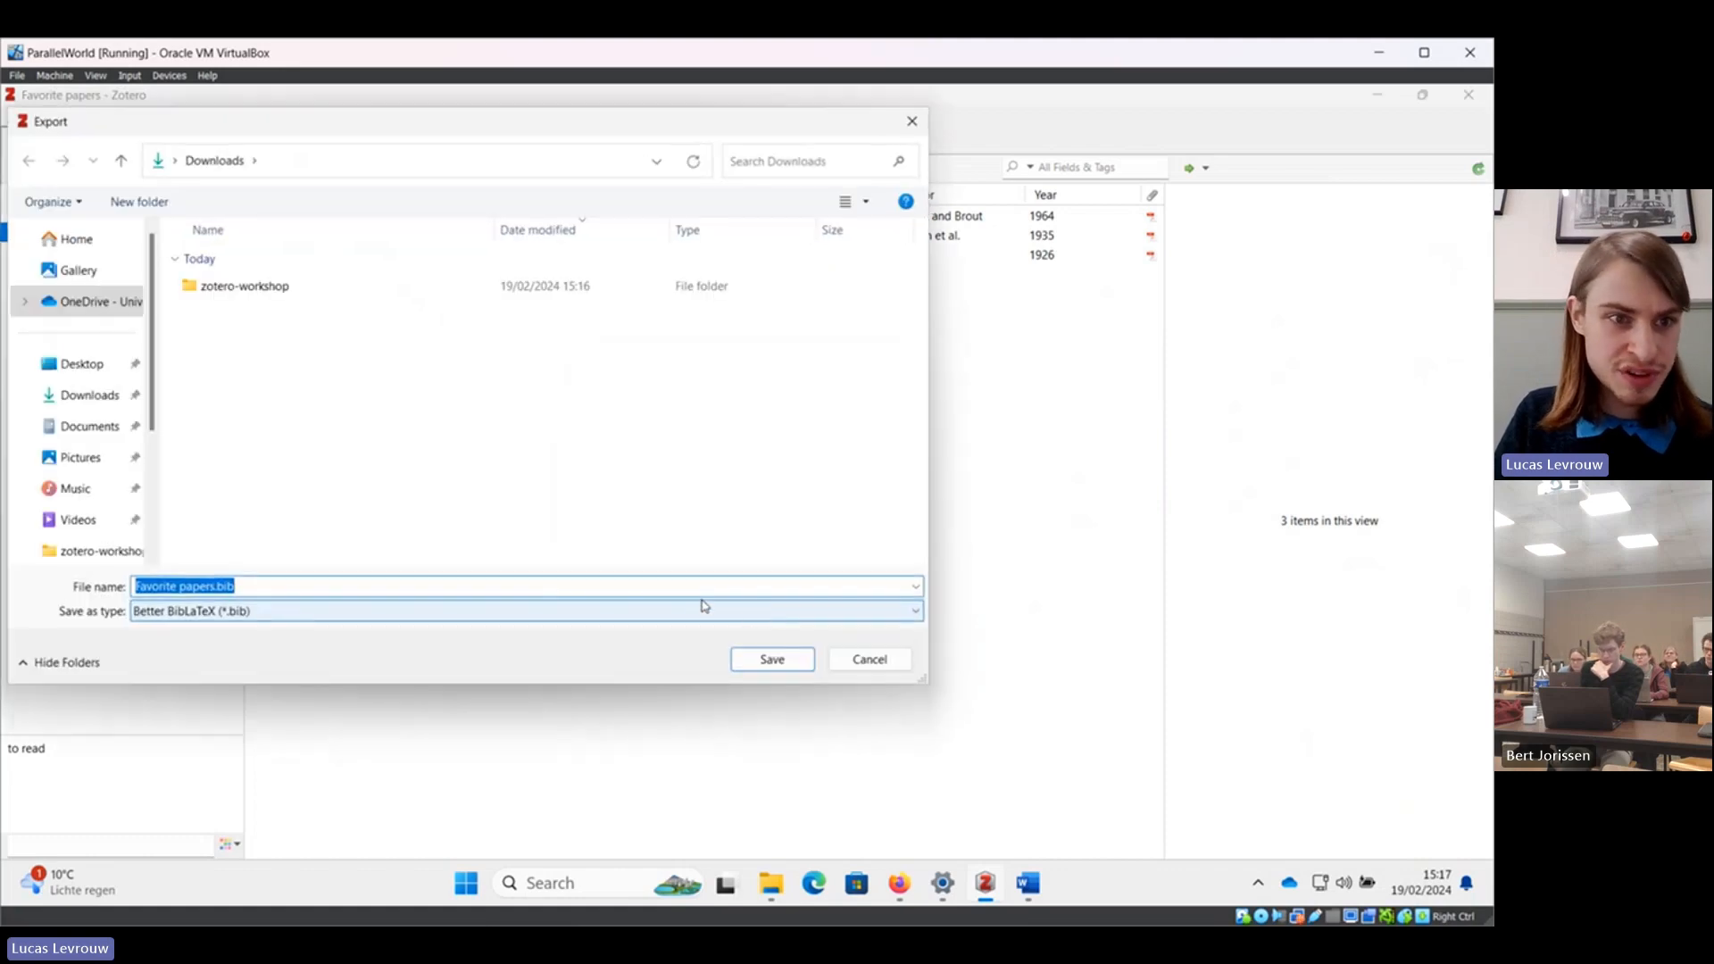
Create a "favorite paper essay" folder in Documents and save the export there as Favorite papers.bib.
left_click(67, 429)
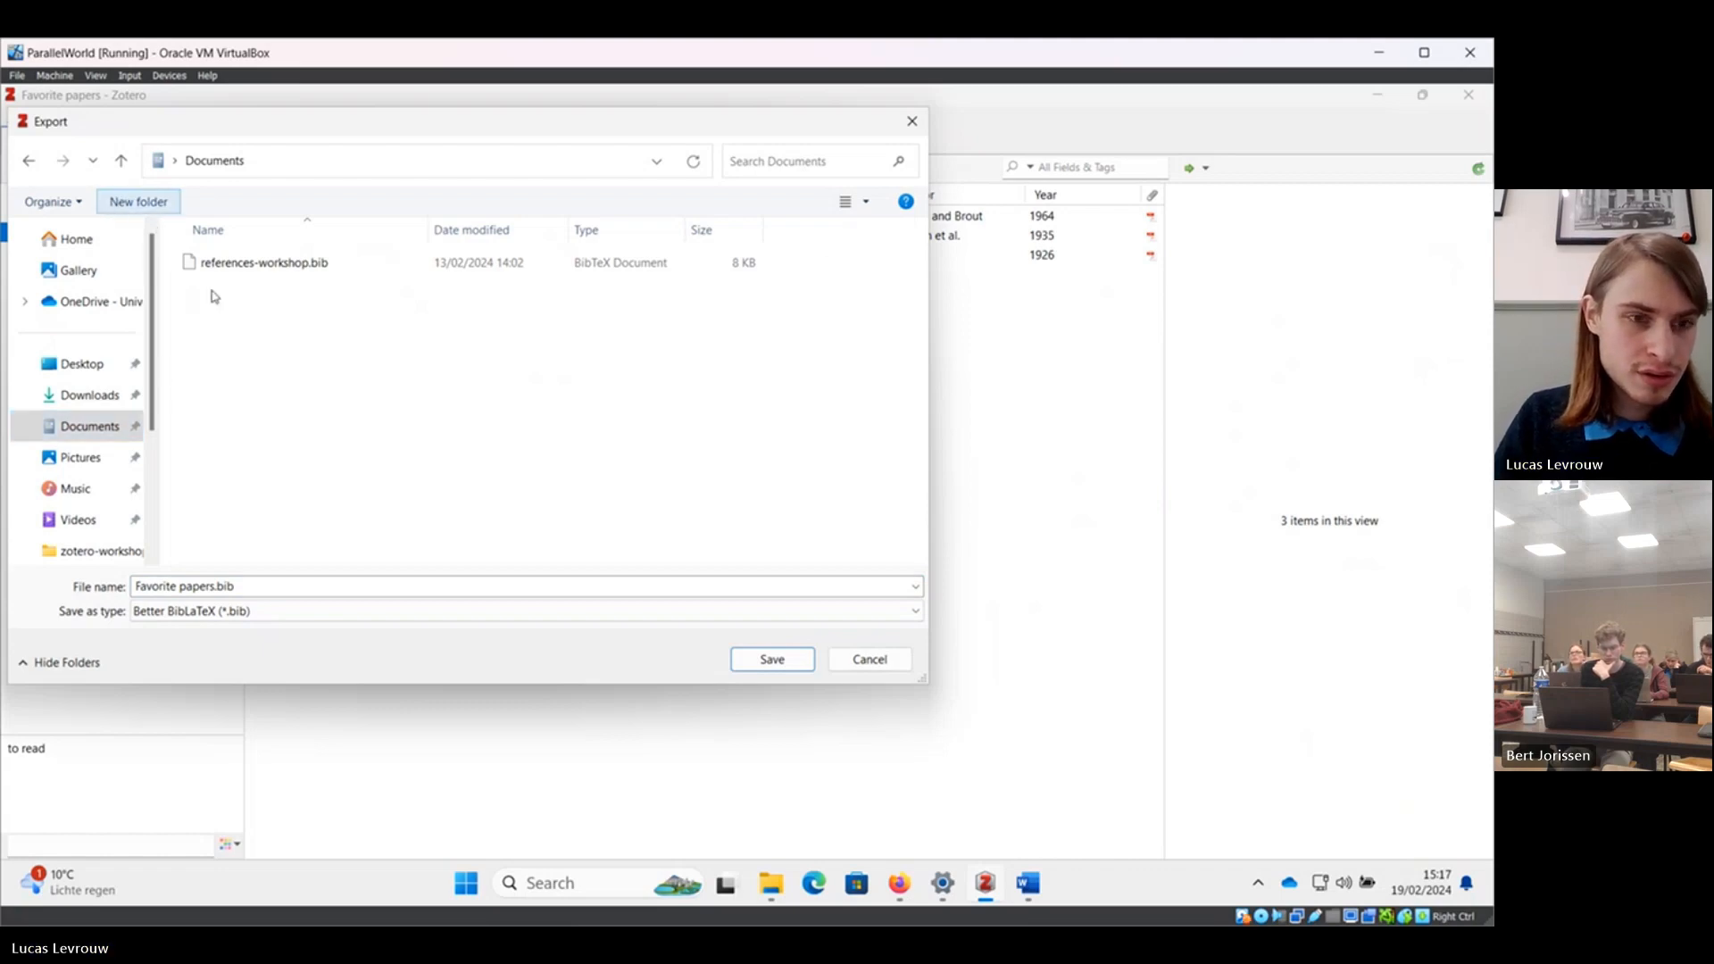
left_click(147, 202)
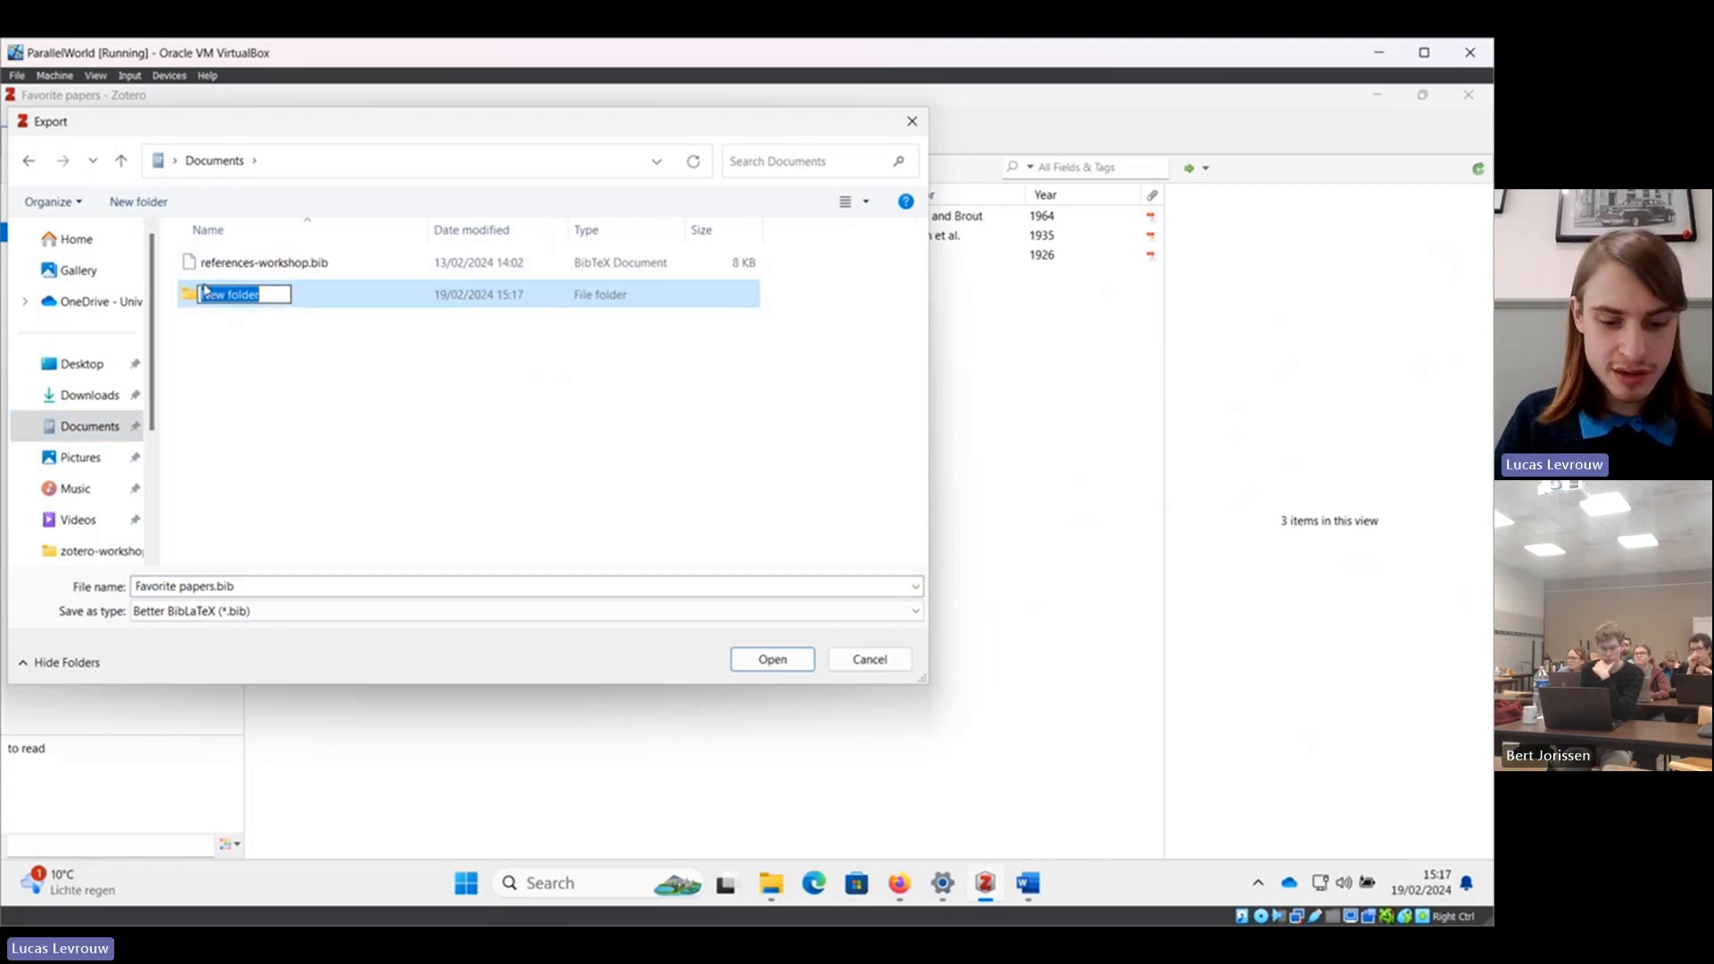
type("Fav")
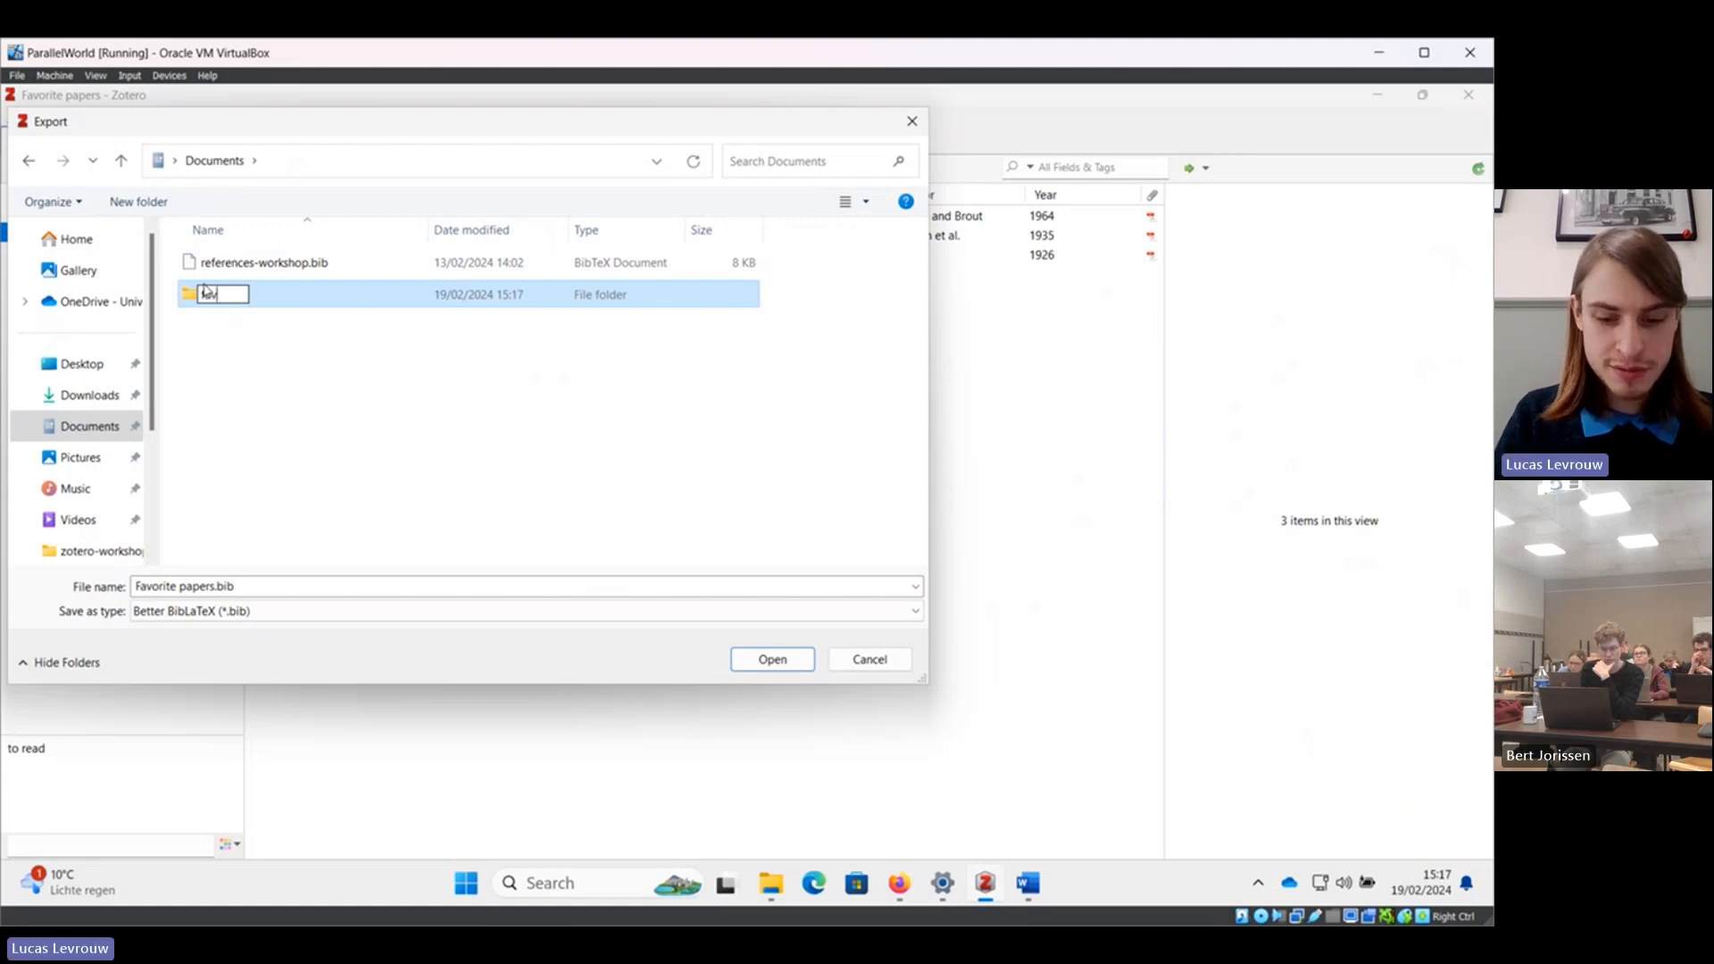
type("orite paper essay")
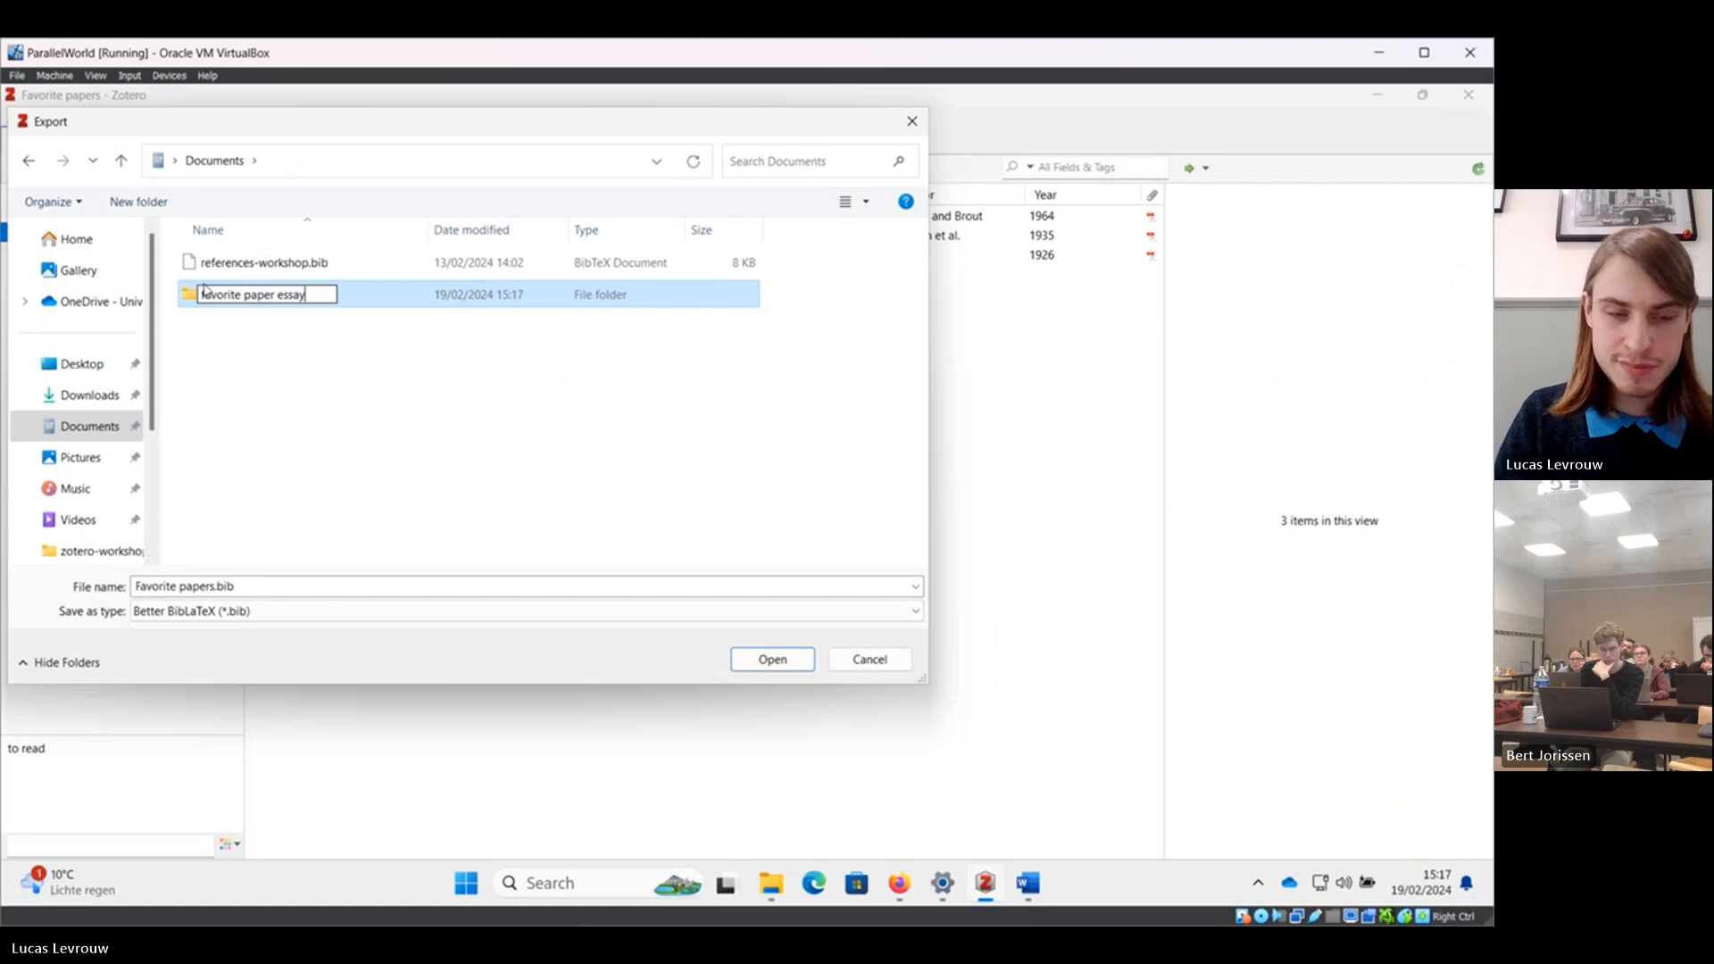
key("Return")
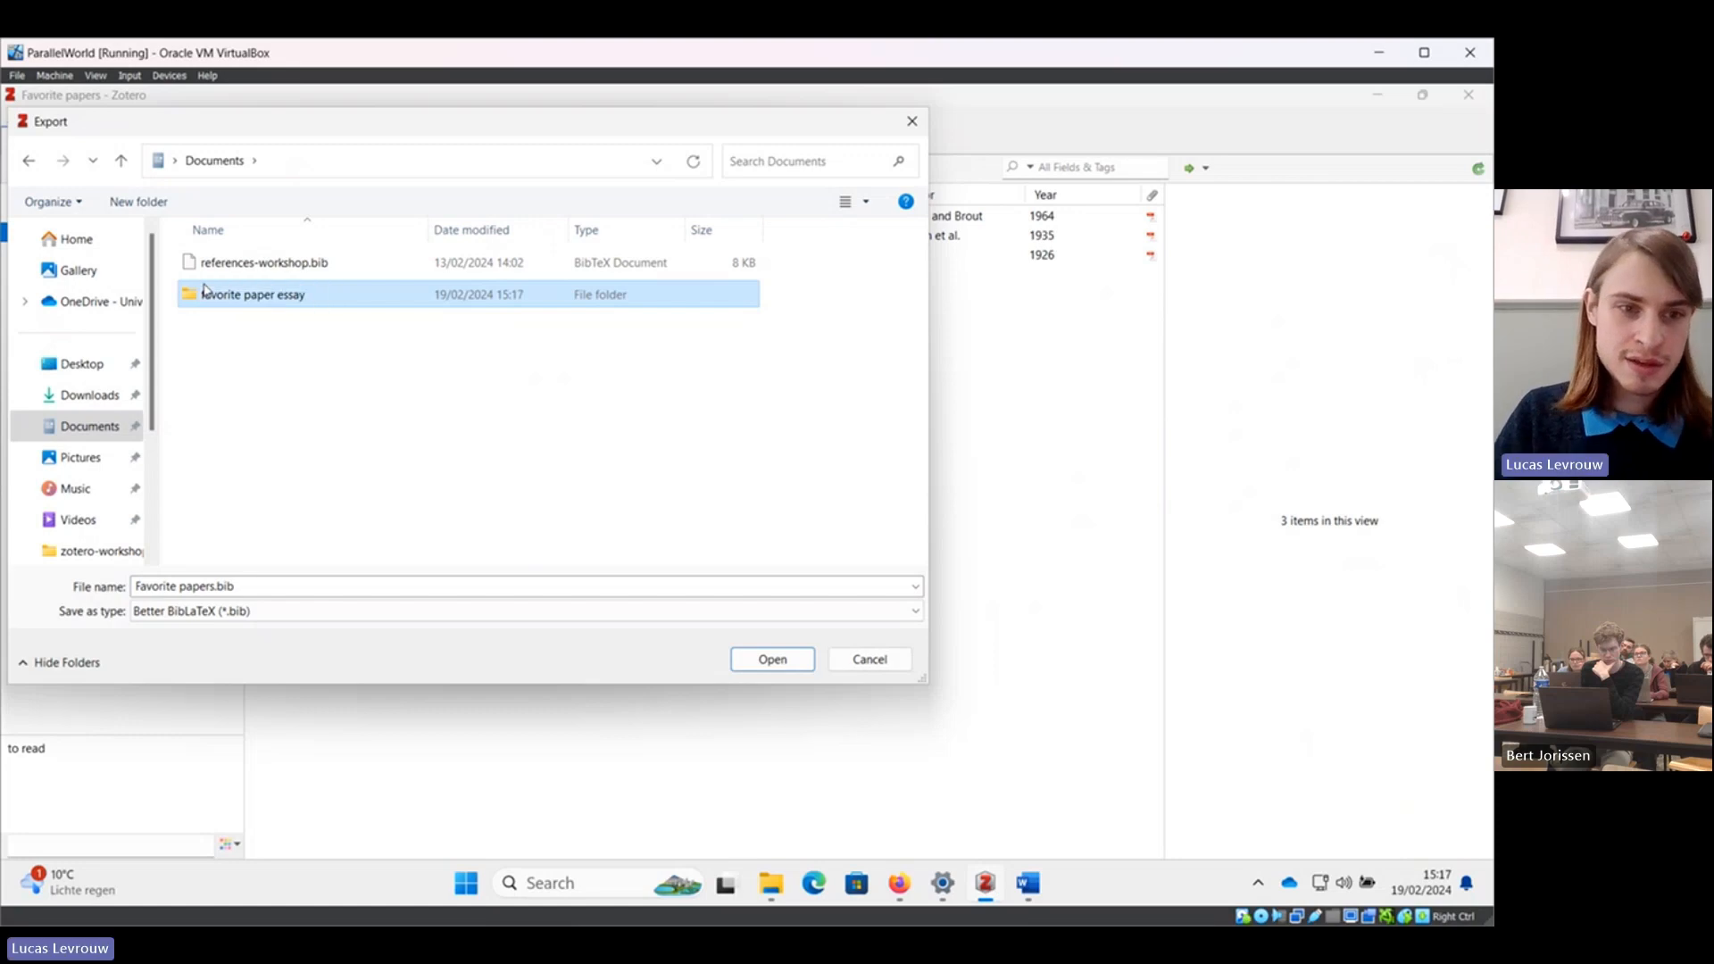
double_click(230, 299)
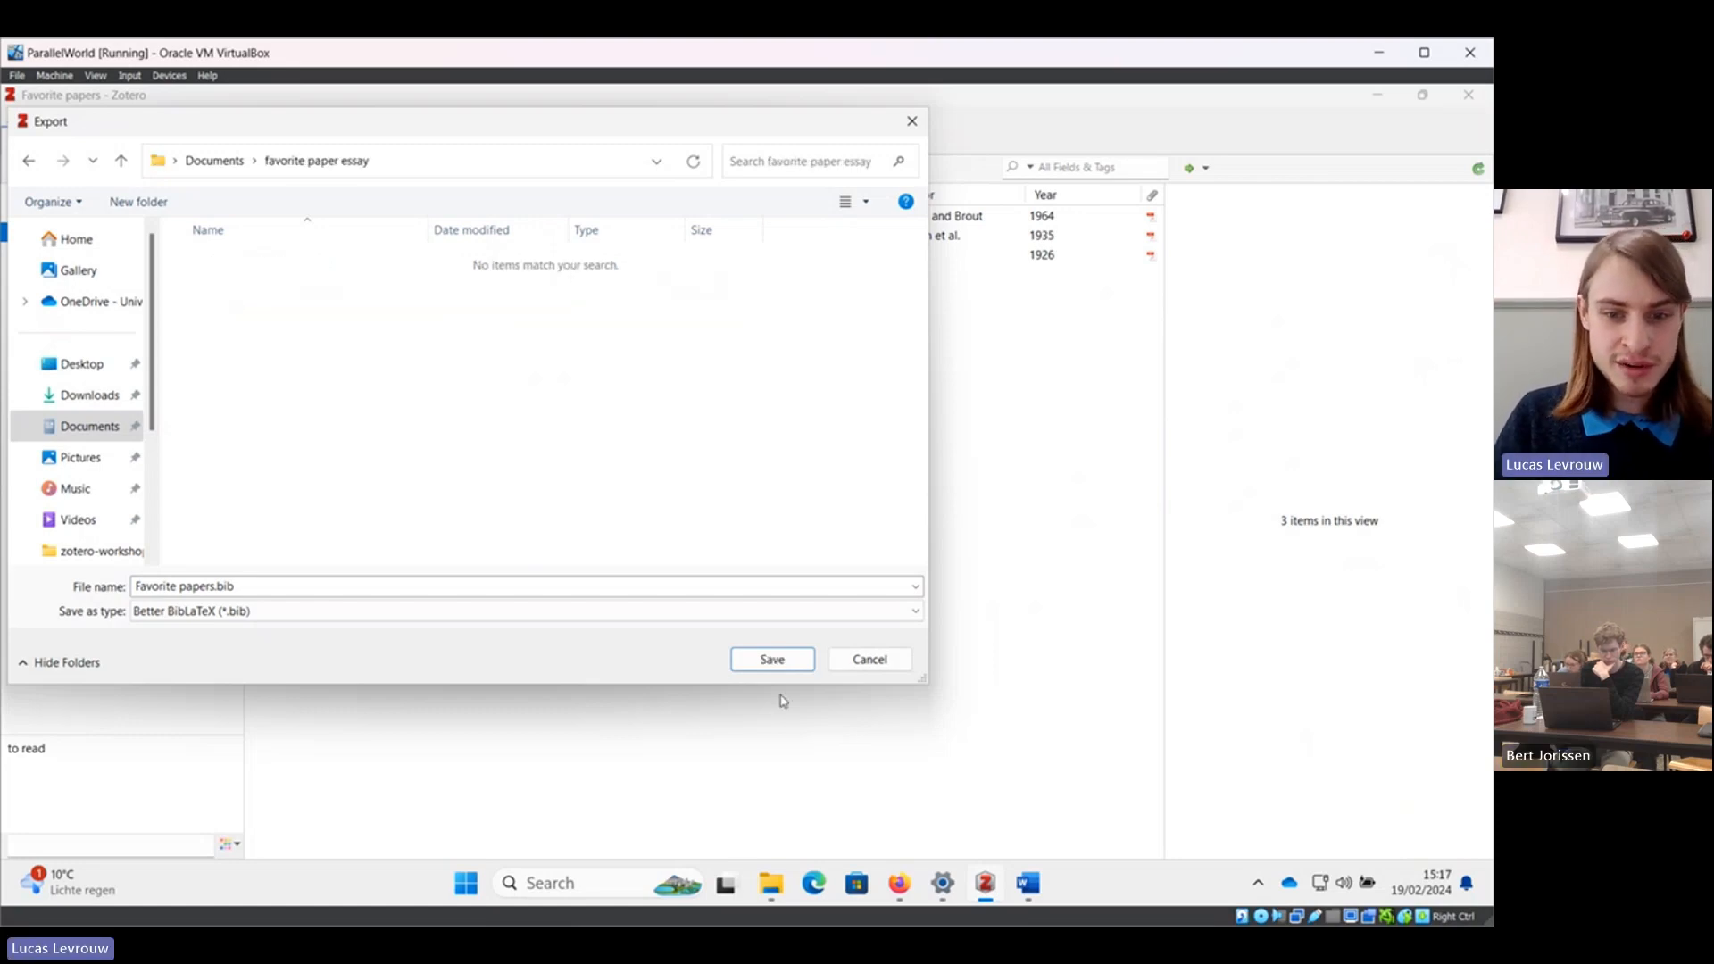
left_click(777, 665)
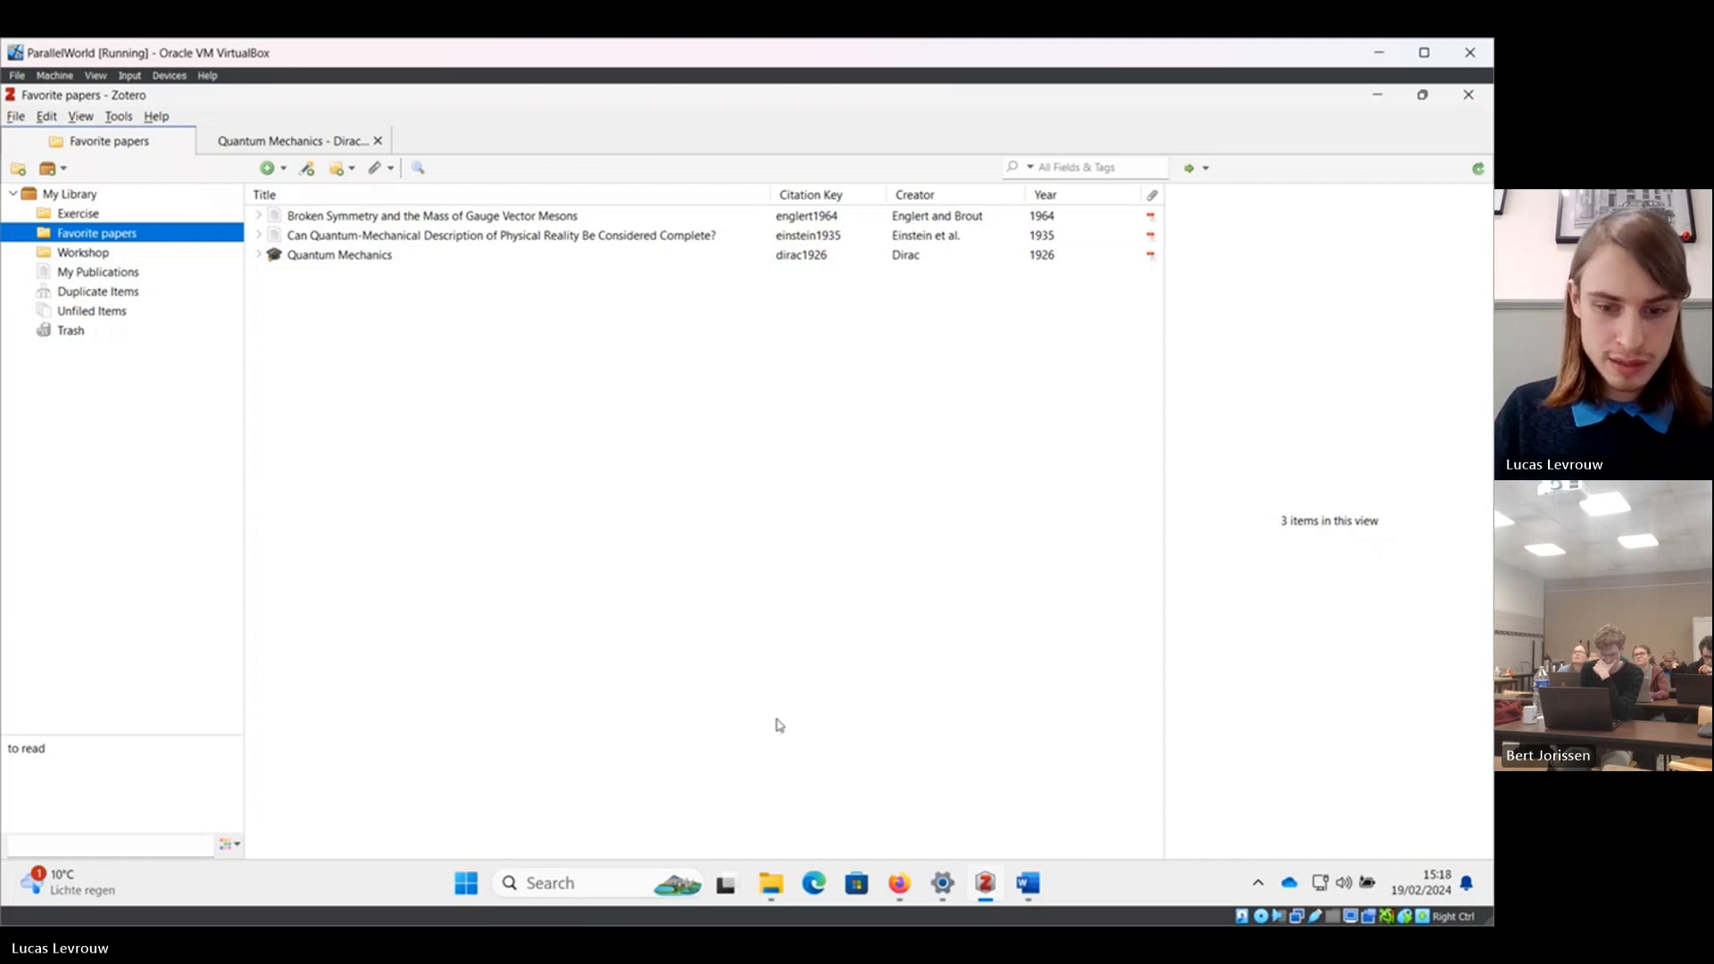
Switch to File Explorer and open Favorite papers.bib from the Documents folder "favorite paper essay" in Notepad.
mouse_move(775, 895)
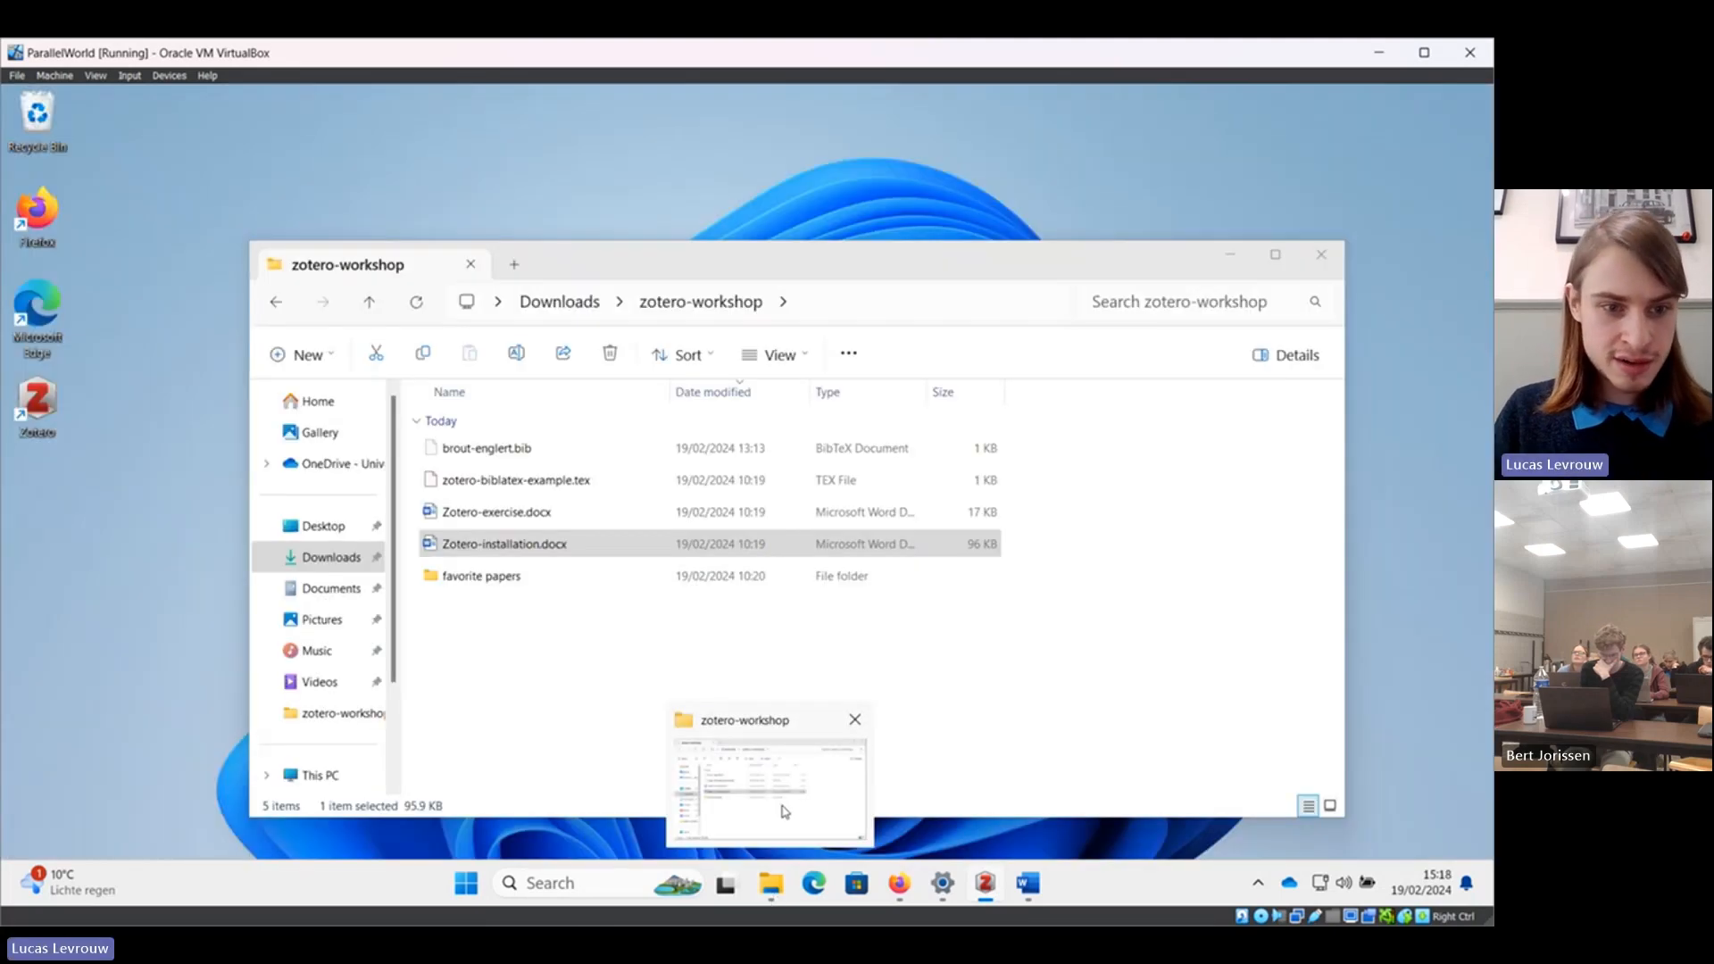
left_click(777, 807)
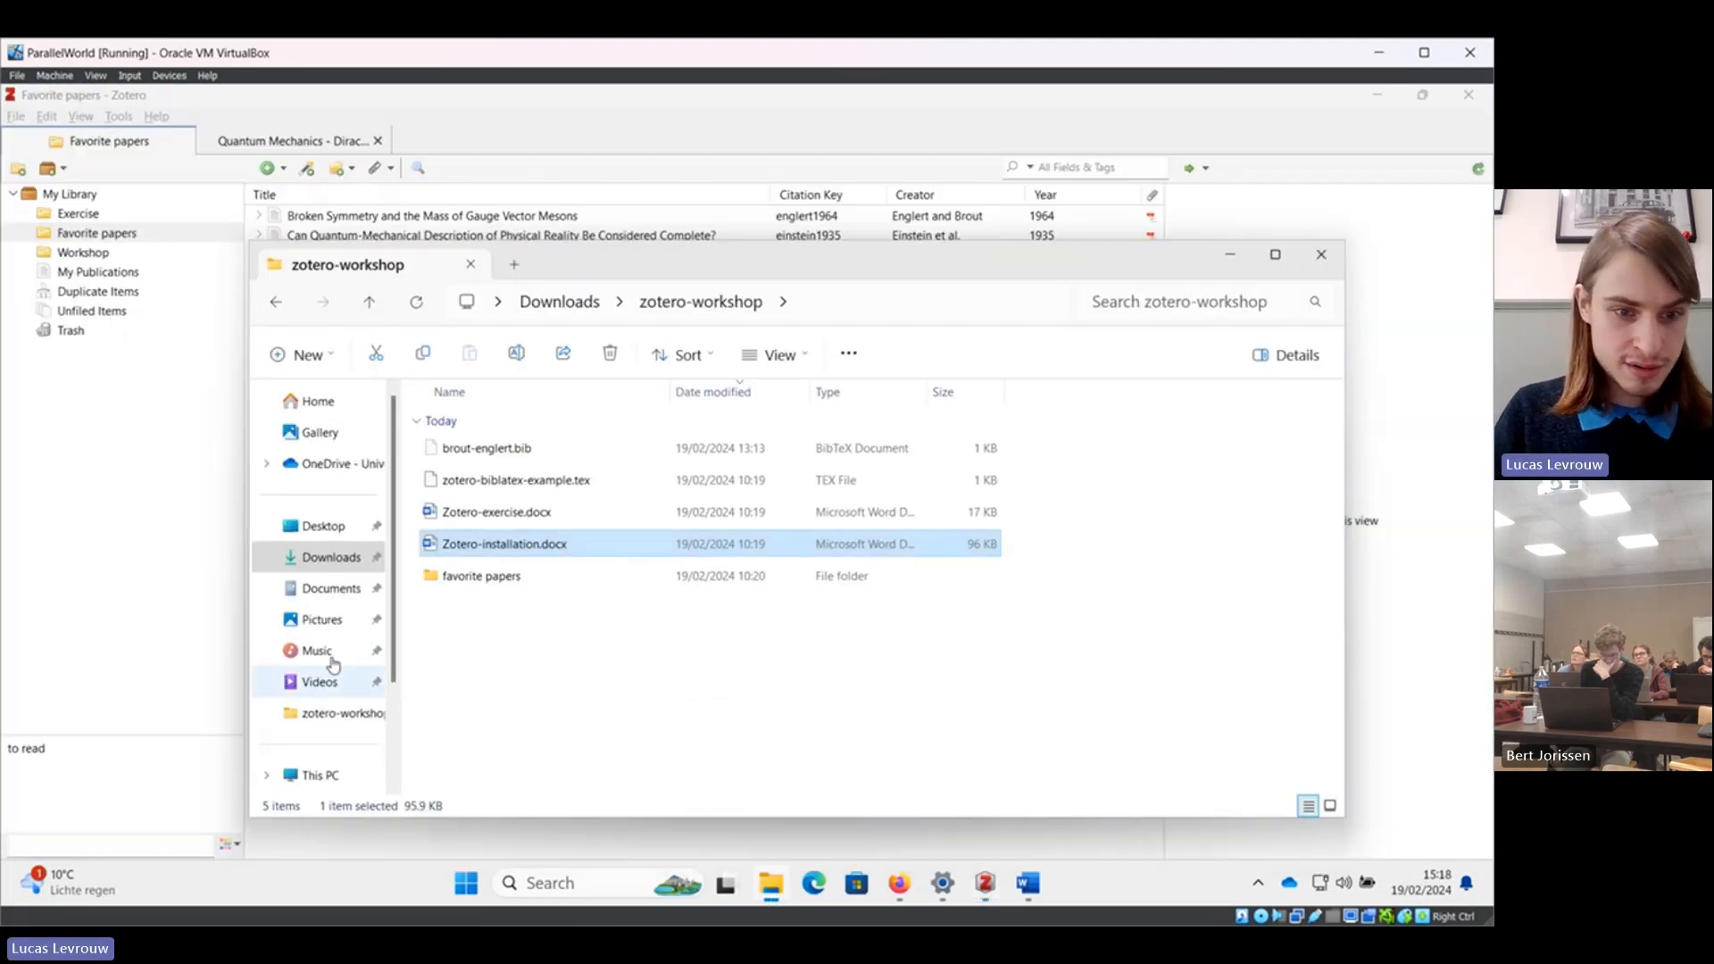
left_click(326, 593)
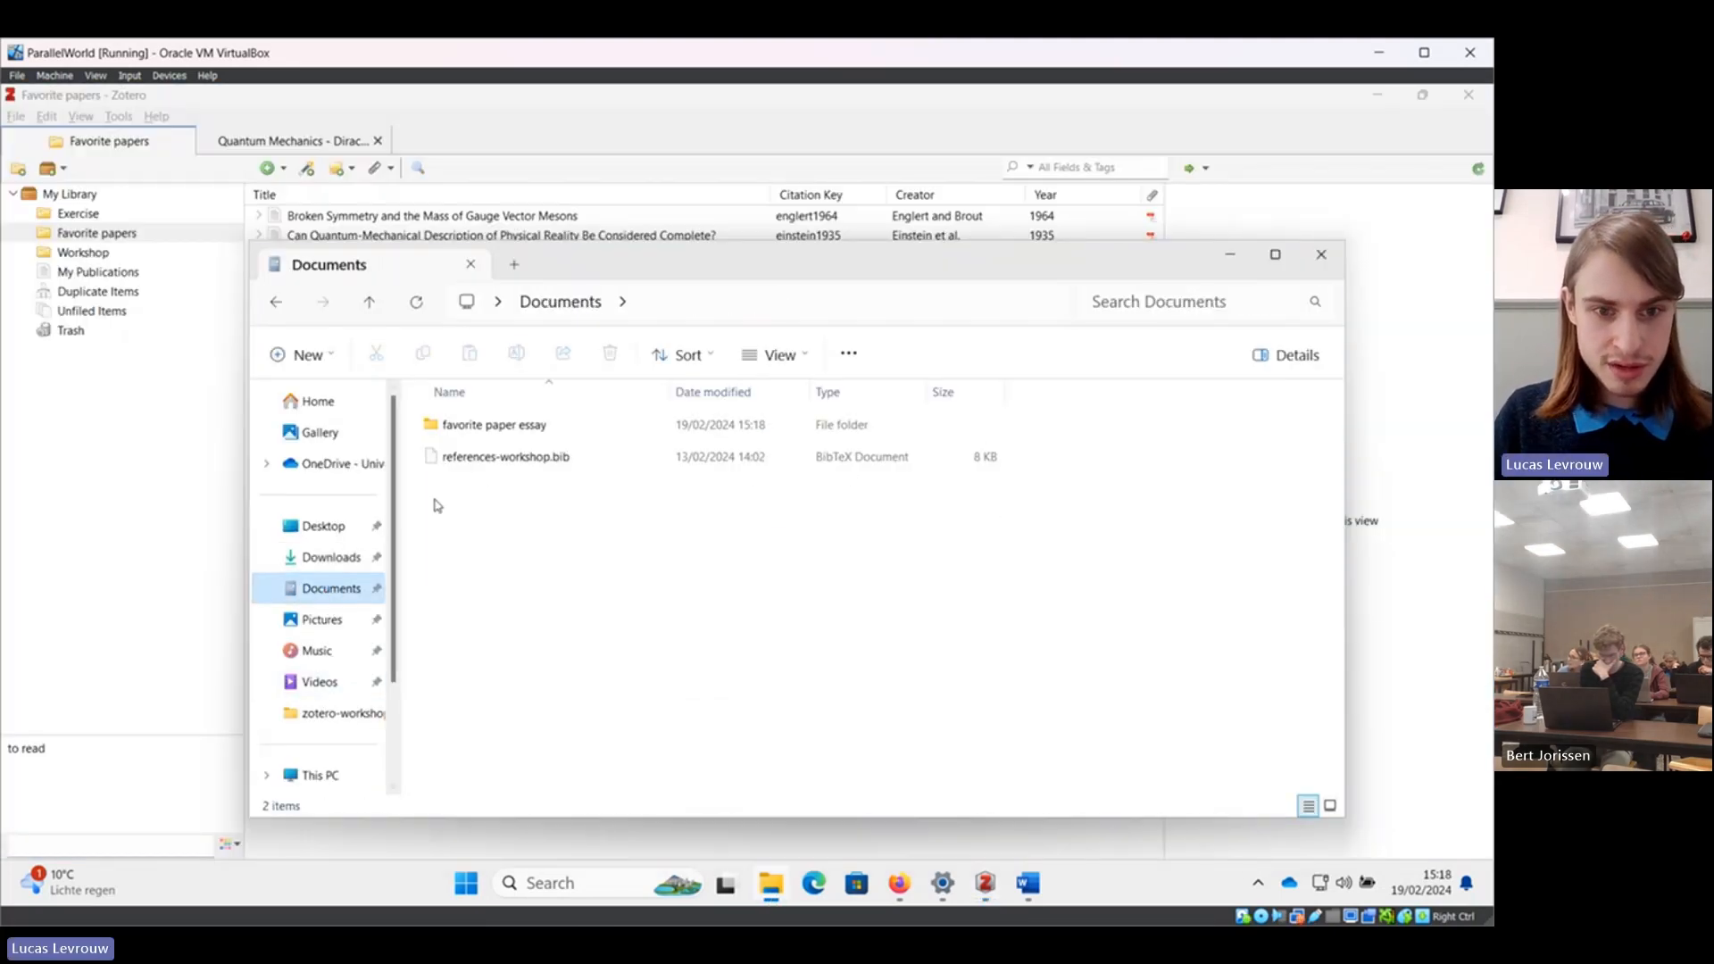
double_click(466, 429)
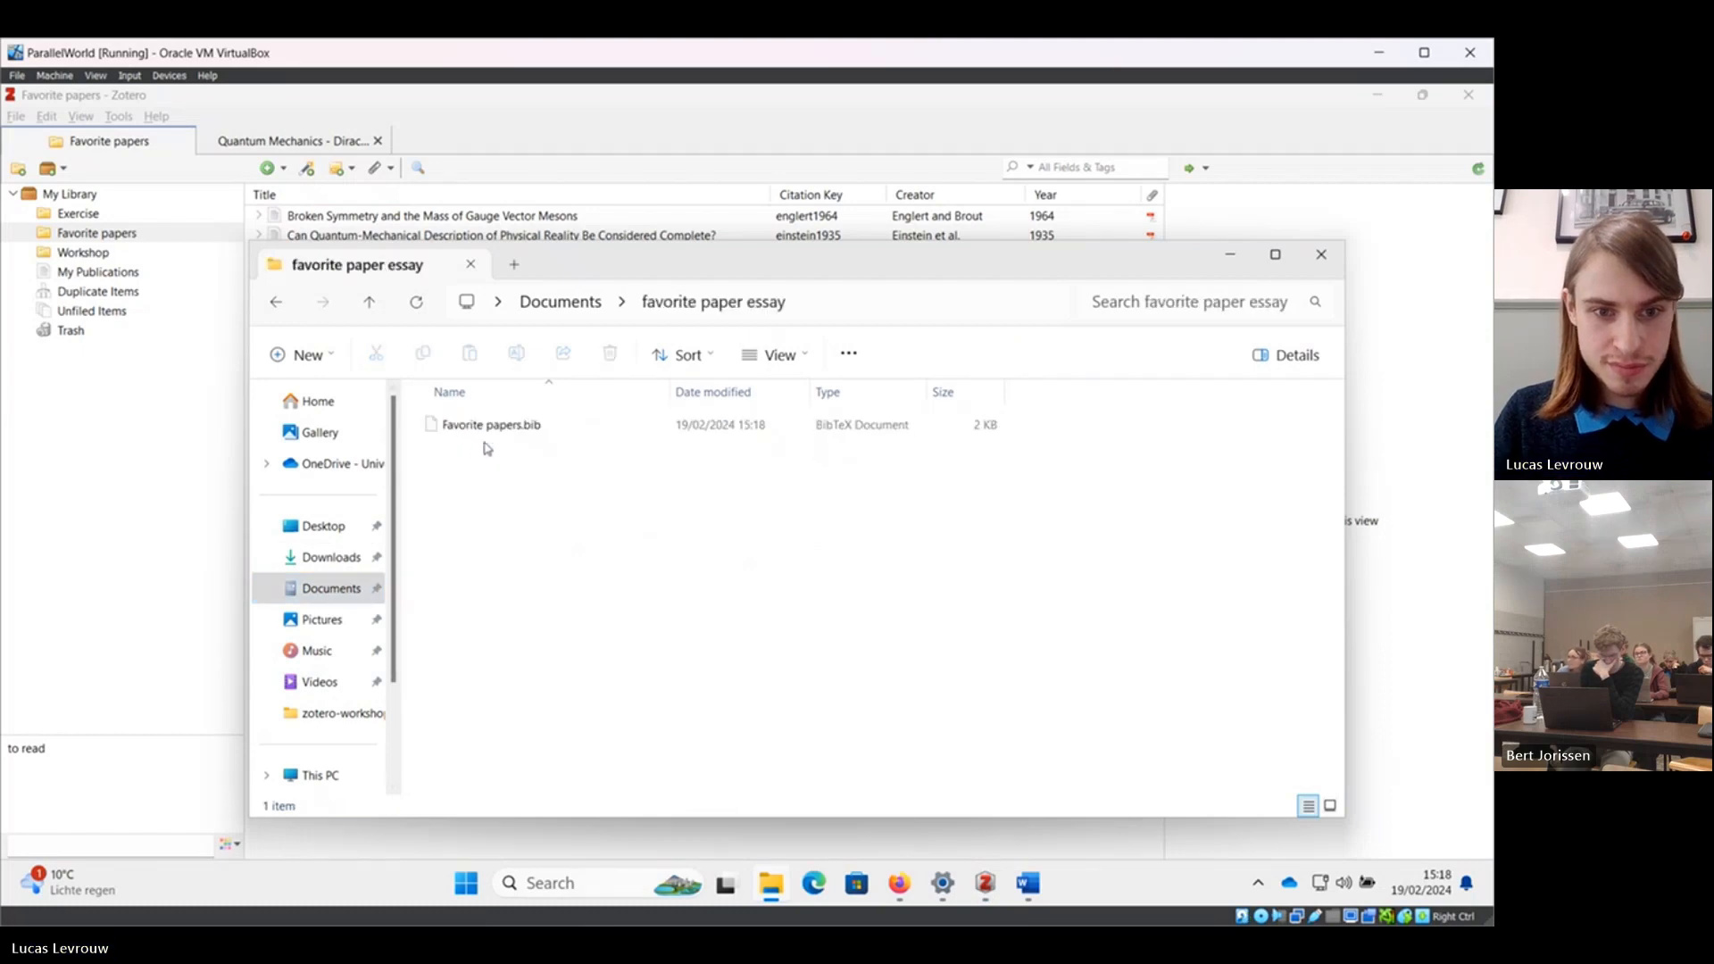
left_click(490, 428)
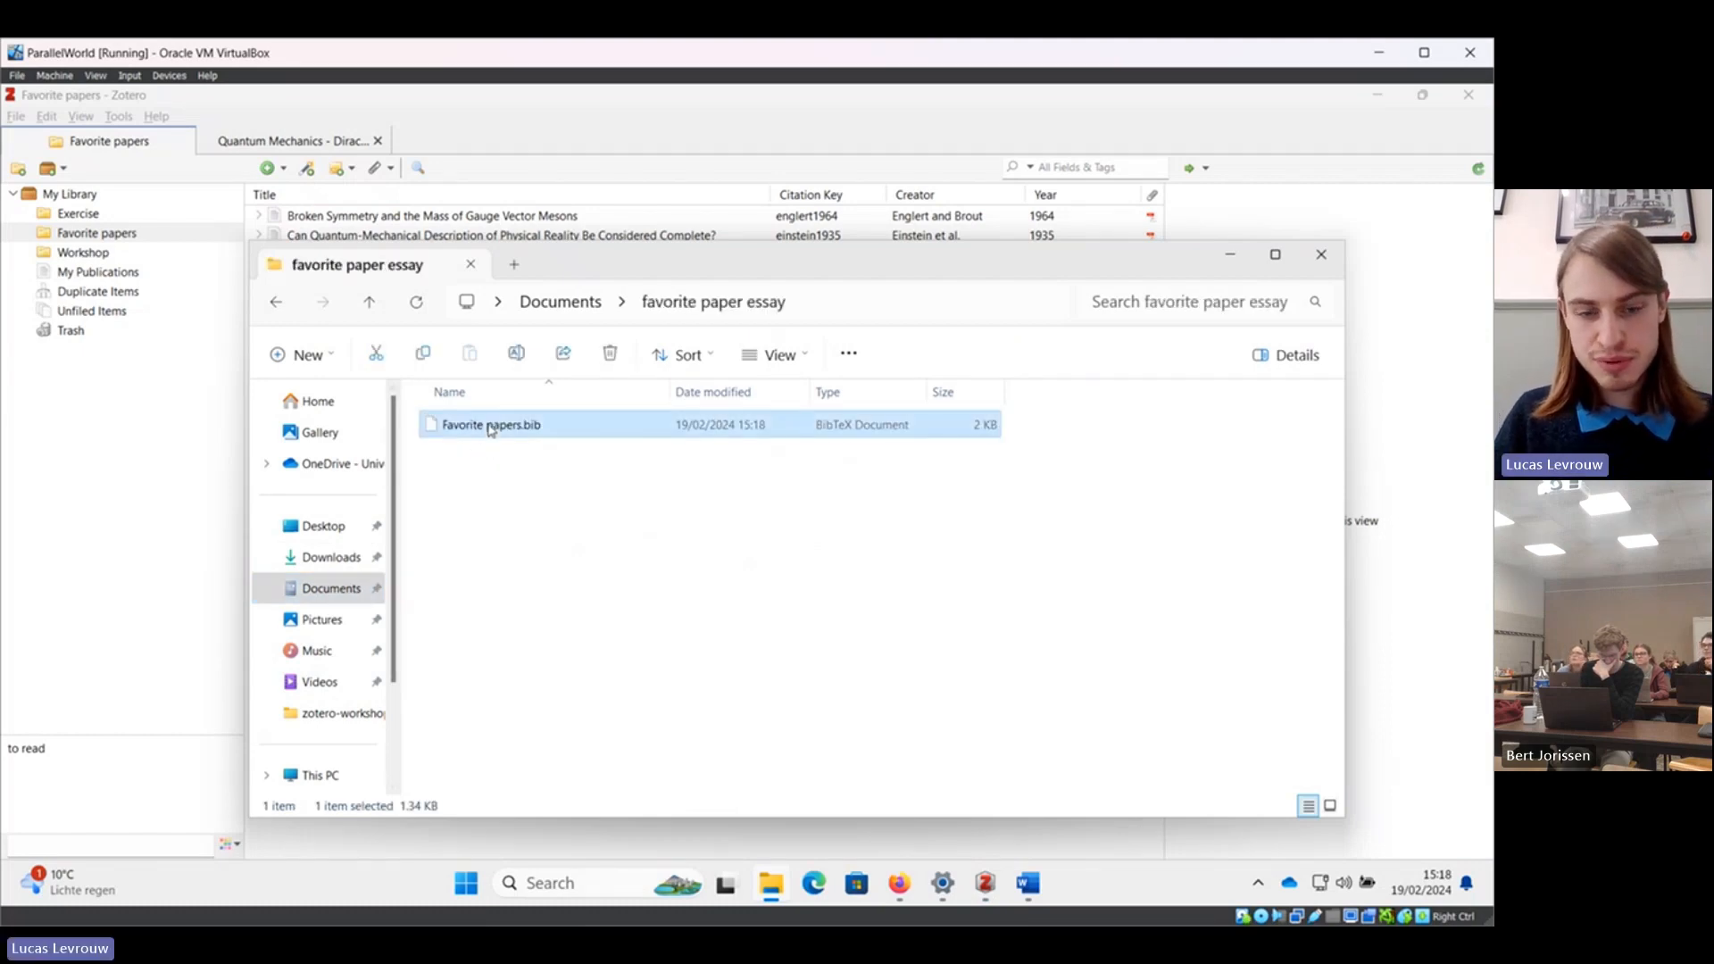
right_click(491, 429)
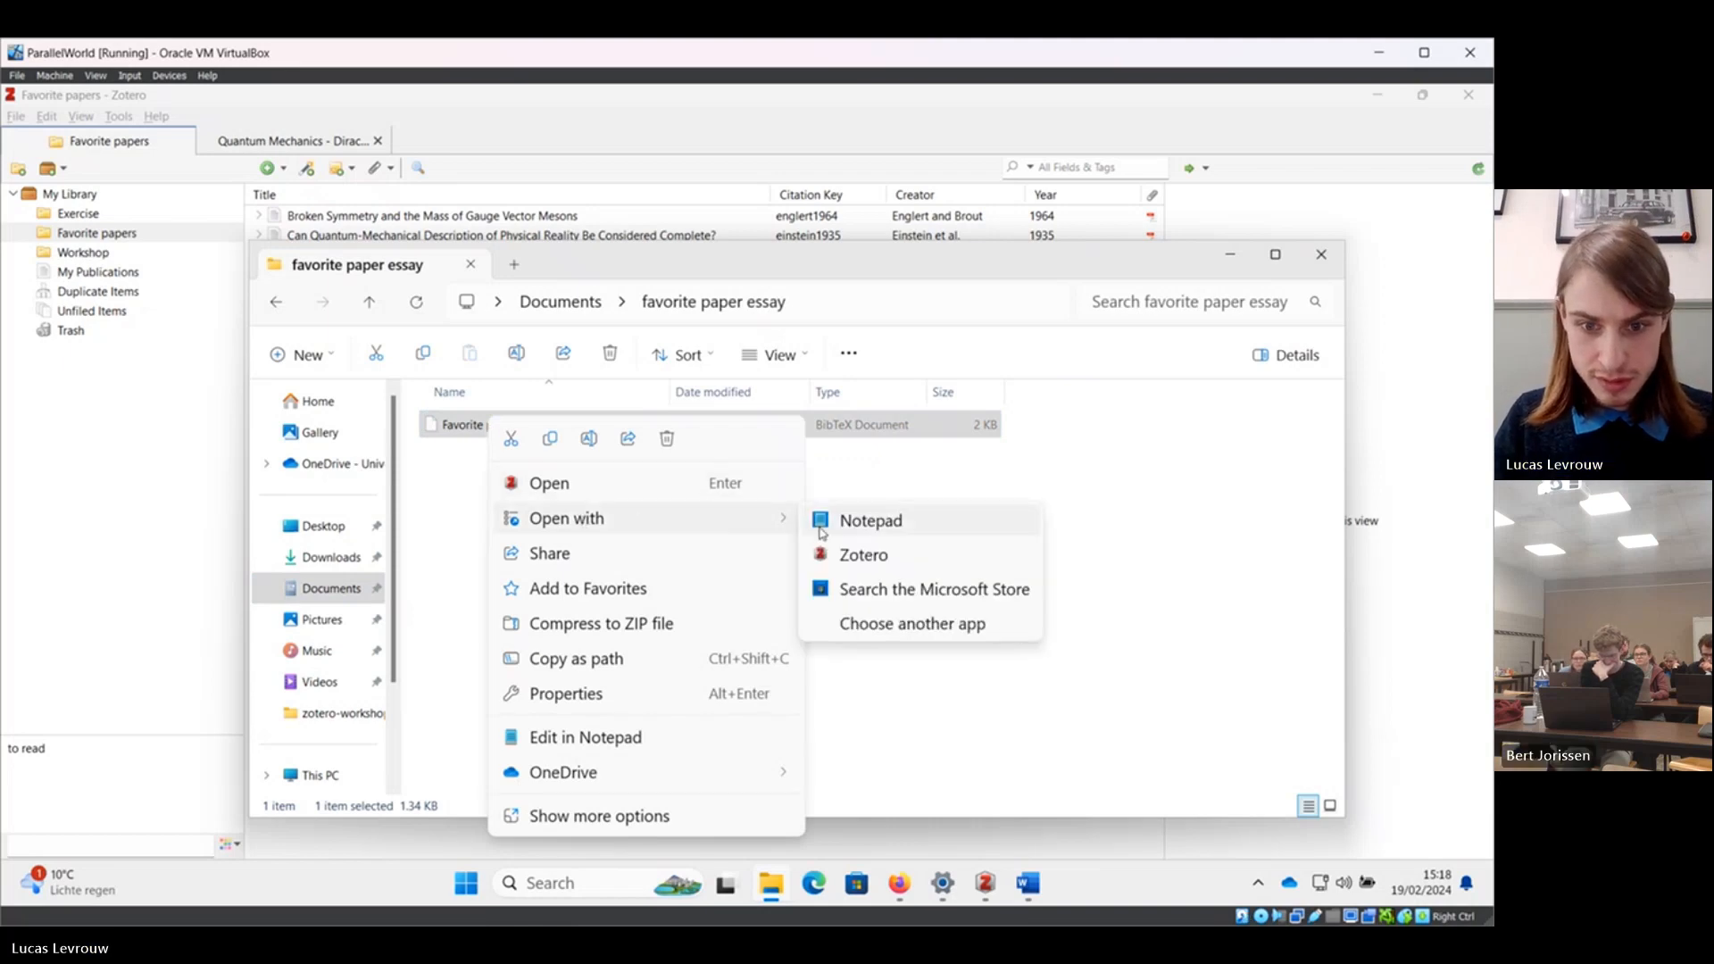
left_click(853, 526)
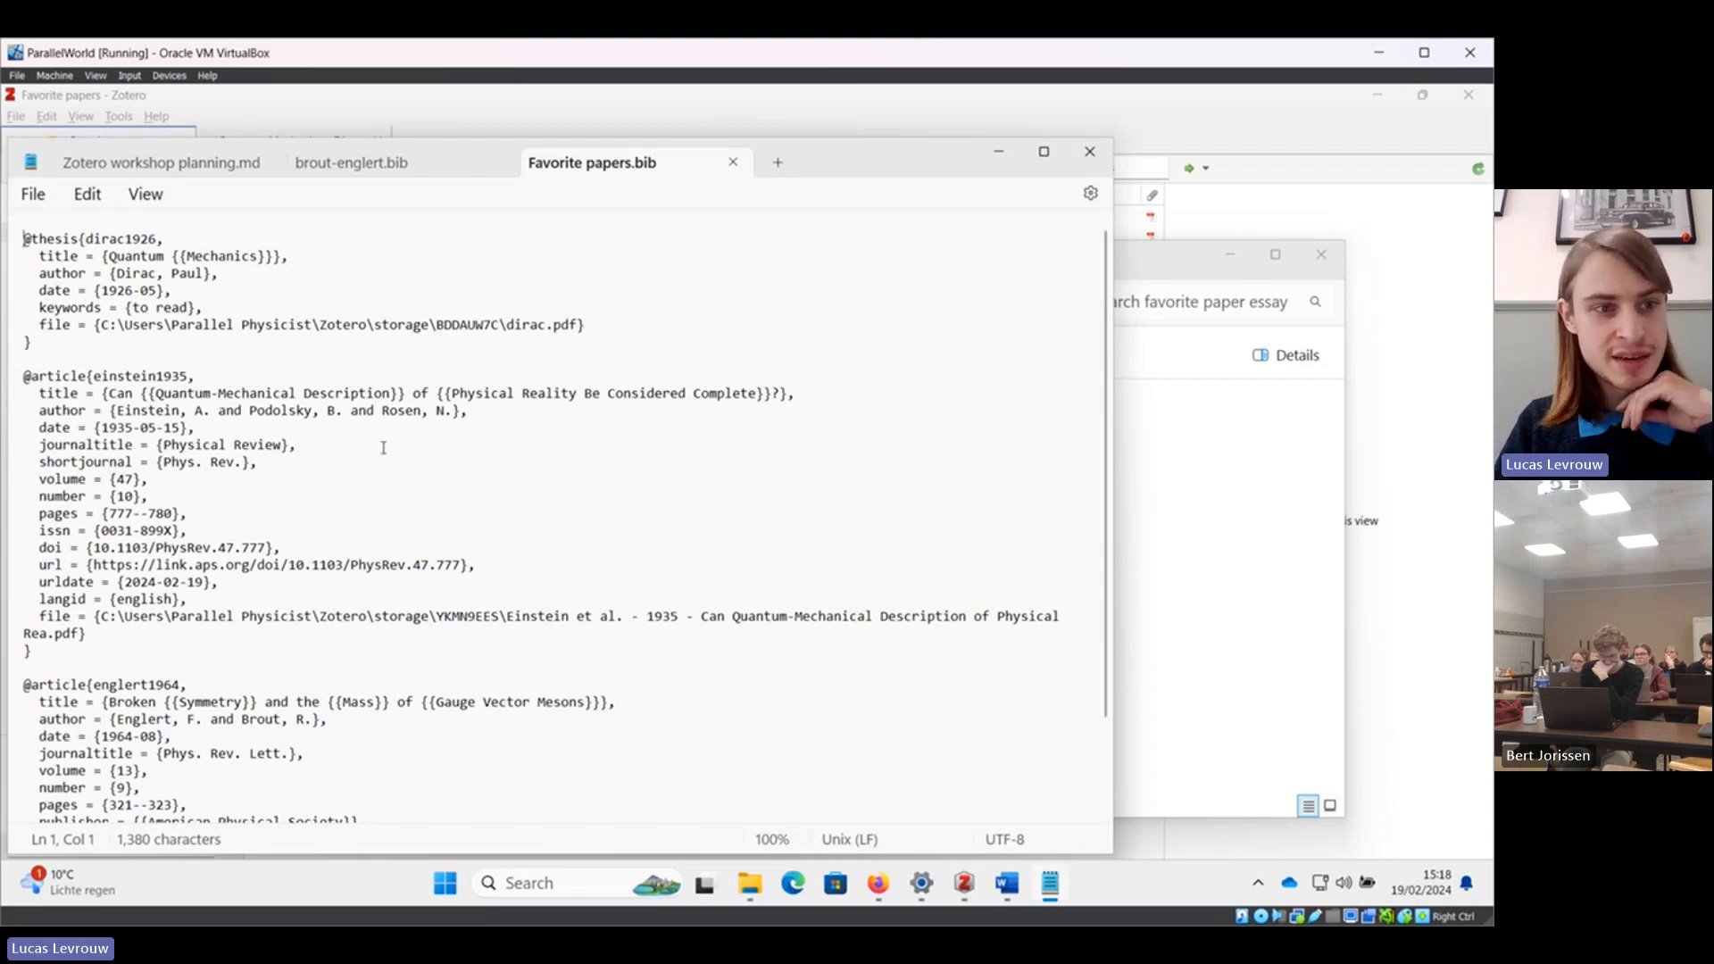
Read through the exported entries in Favorite papers.bib, close the file and return to Zotero.
scroll(383, 447, "down", 2)
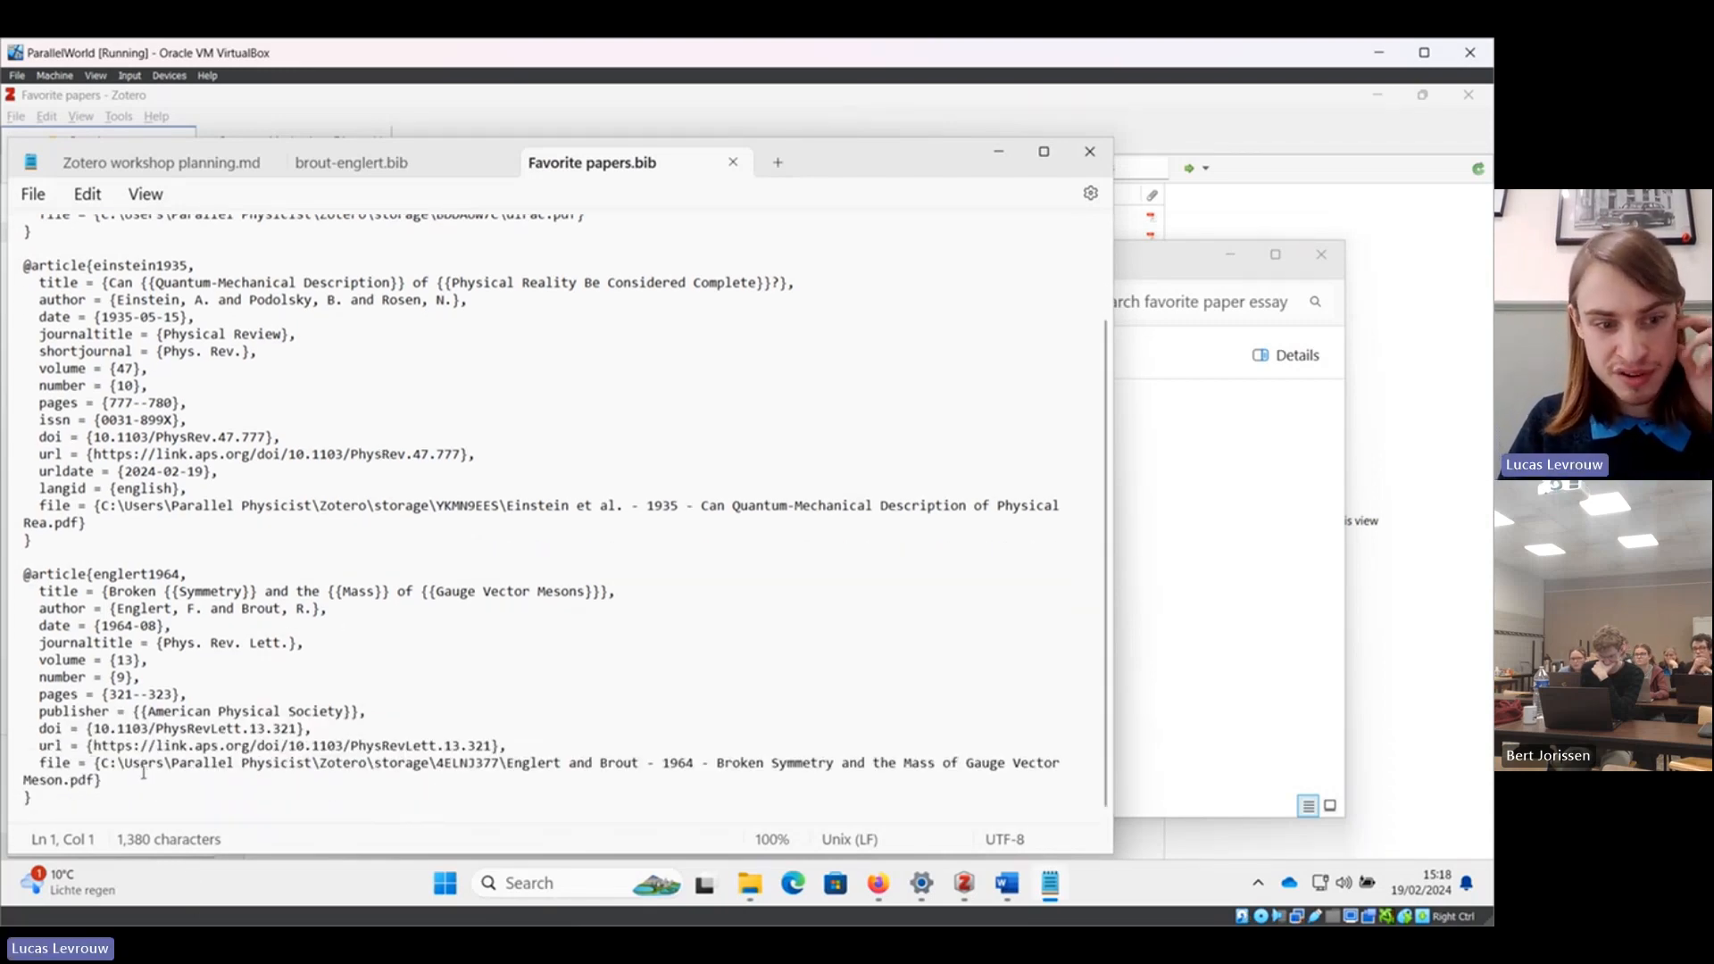
scroll(143, 378, "up", 2)
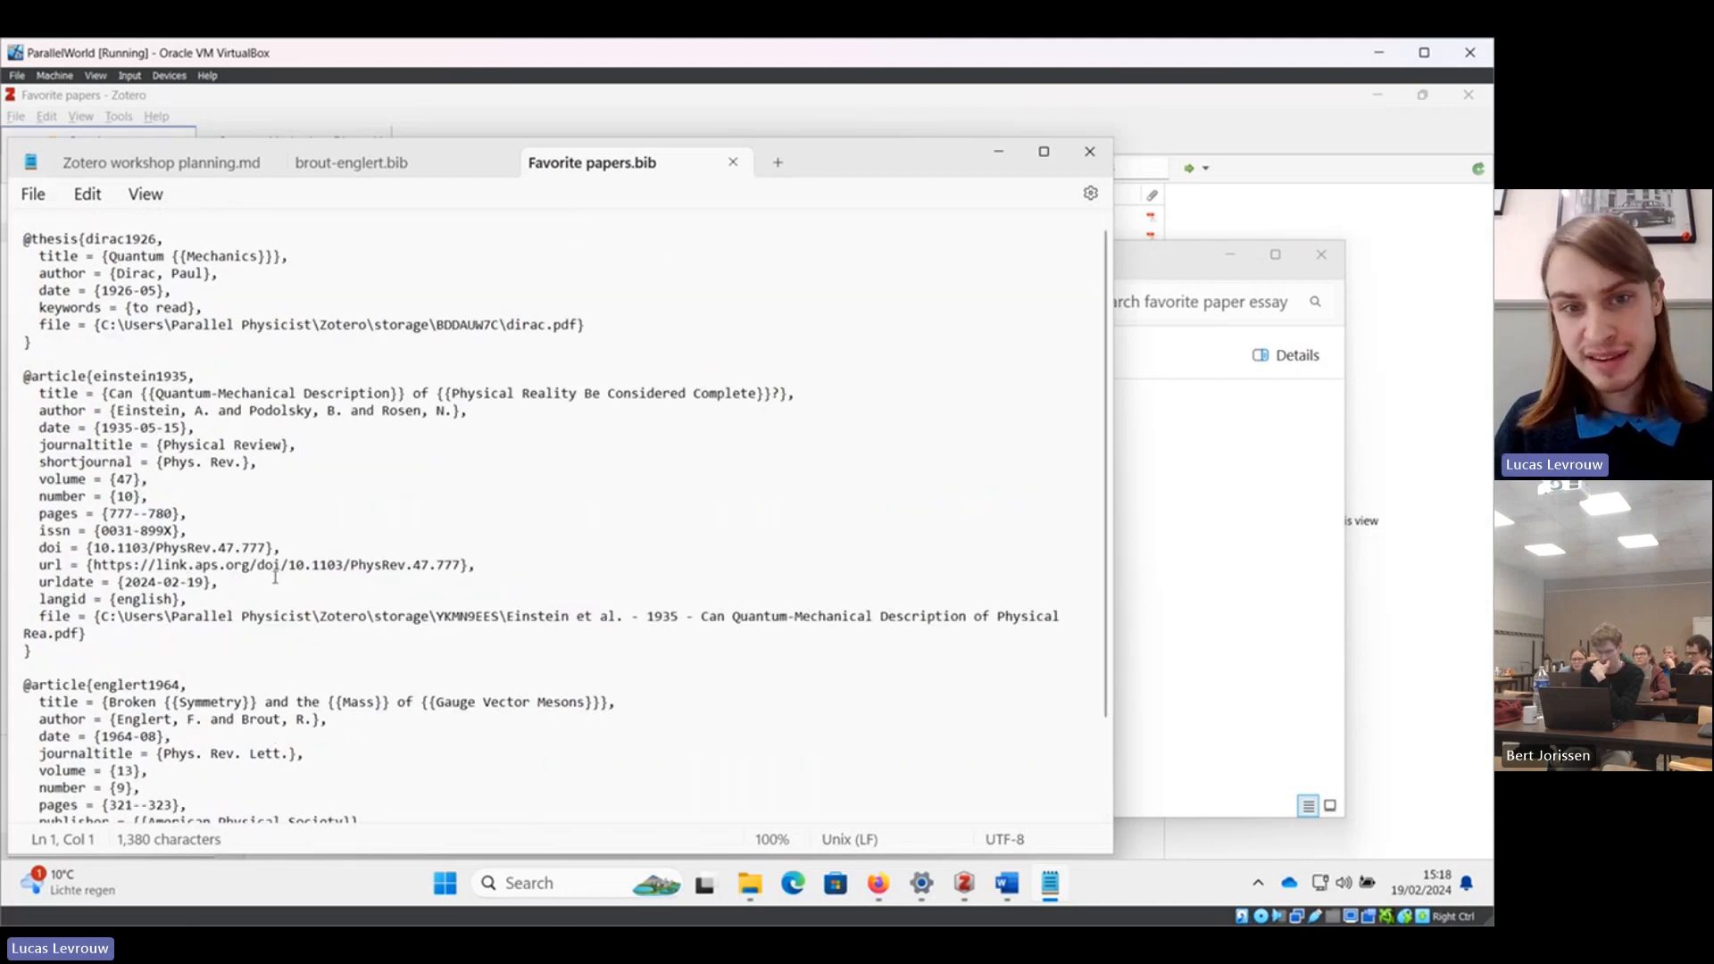
left_click(733, 161)
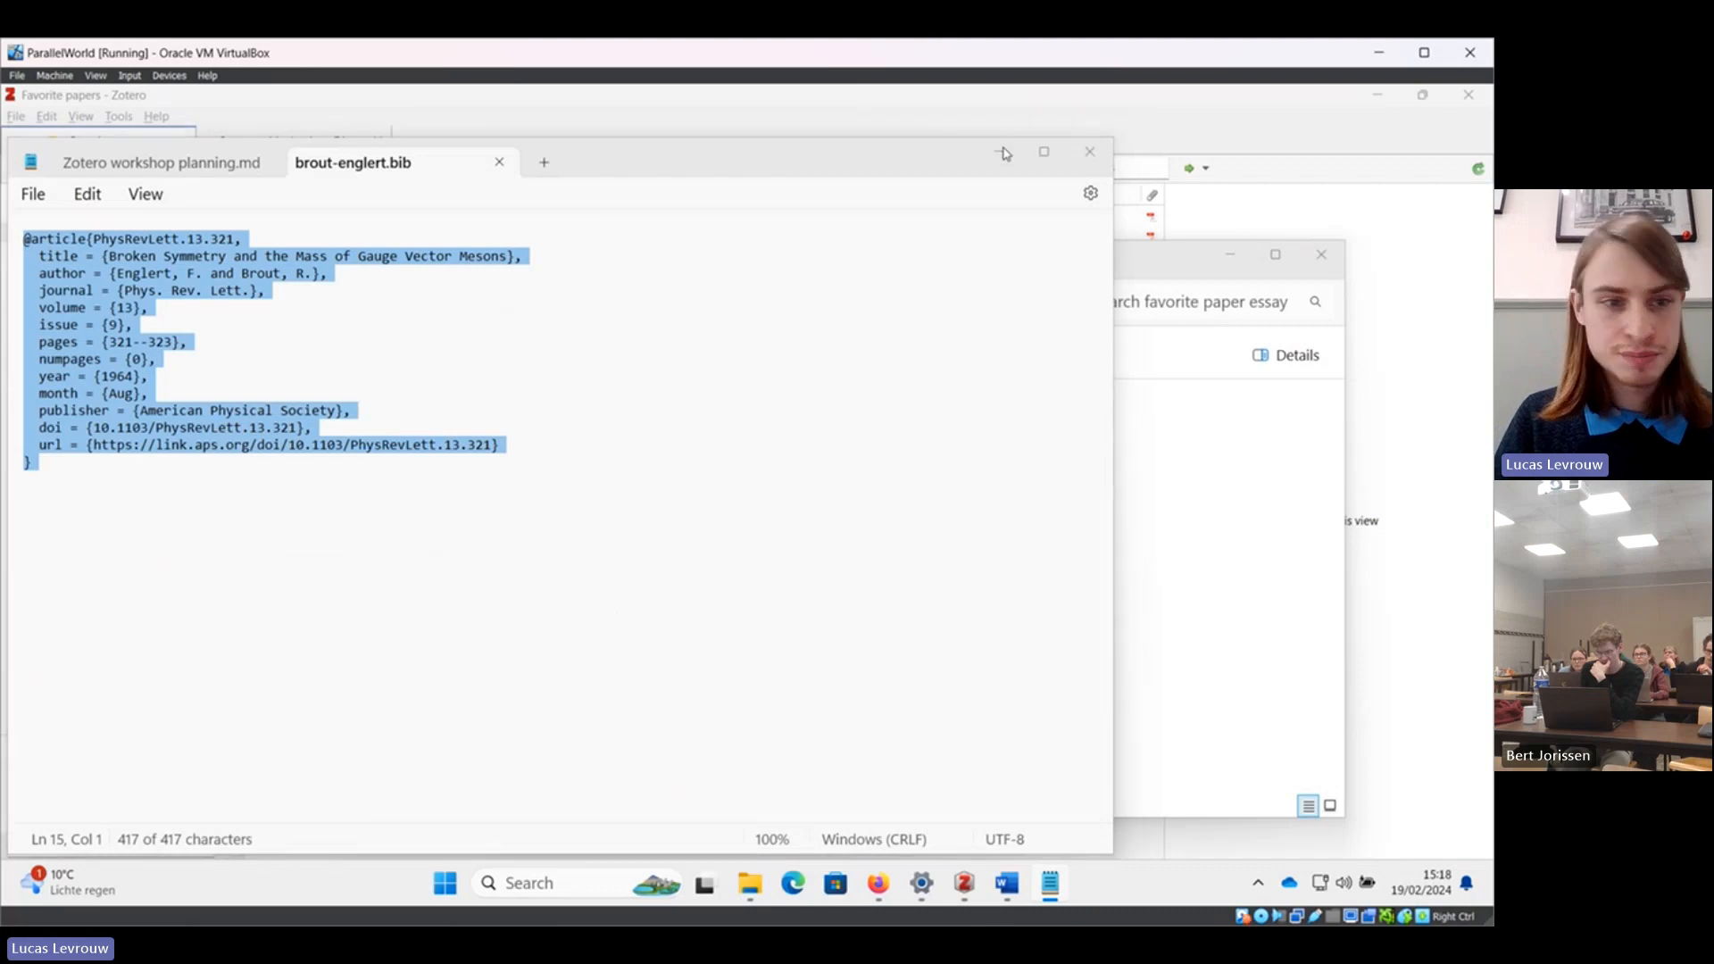
left_click(998, 151)
left_click(183, 459)
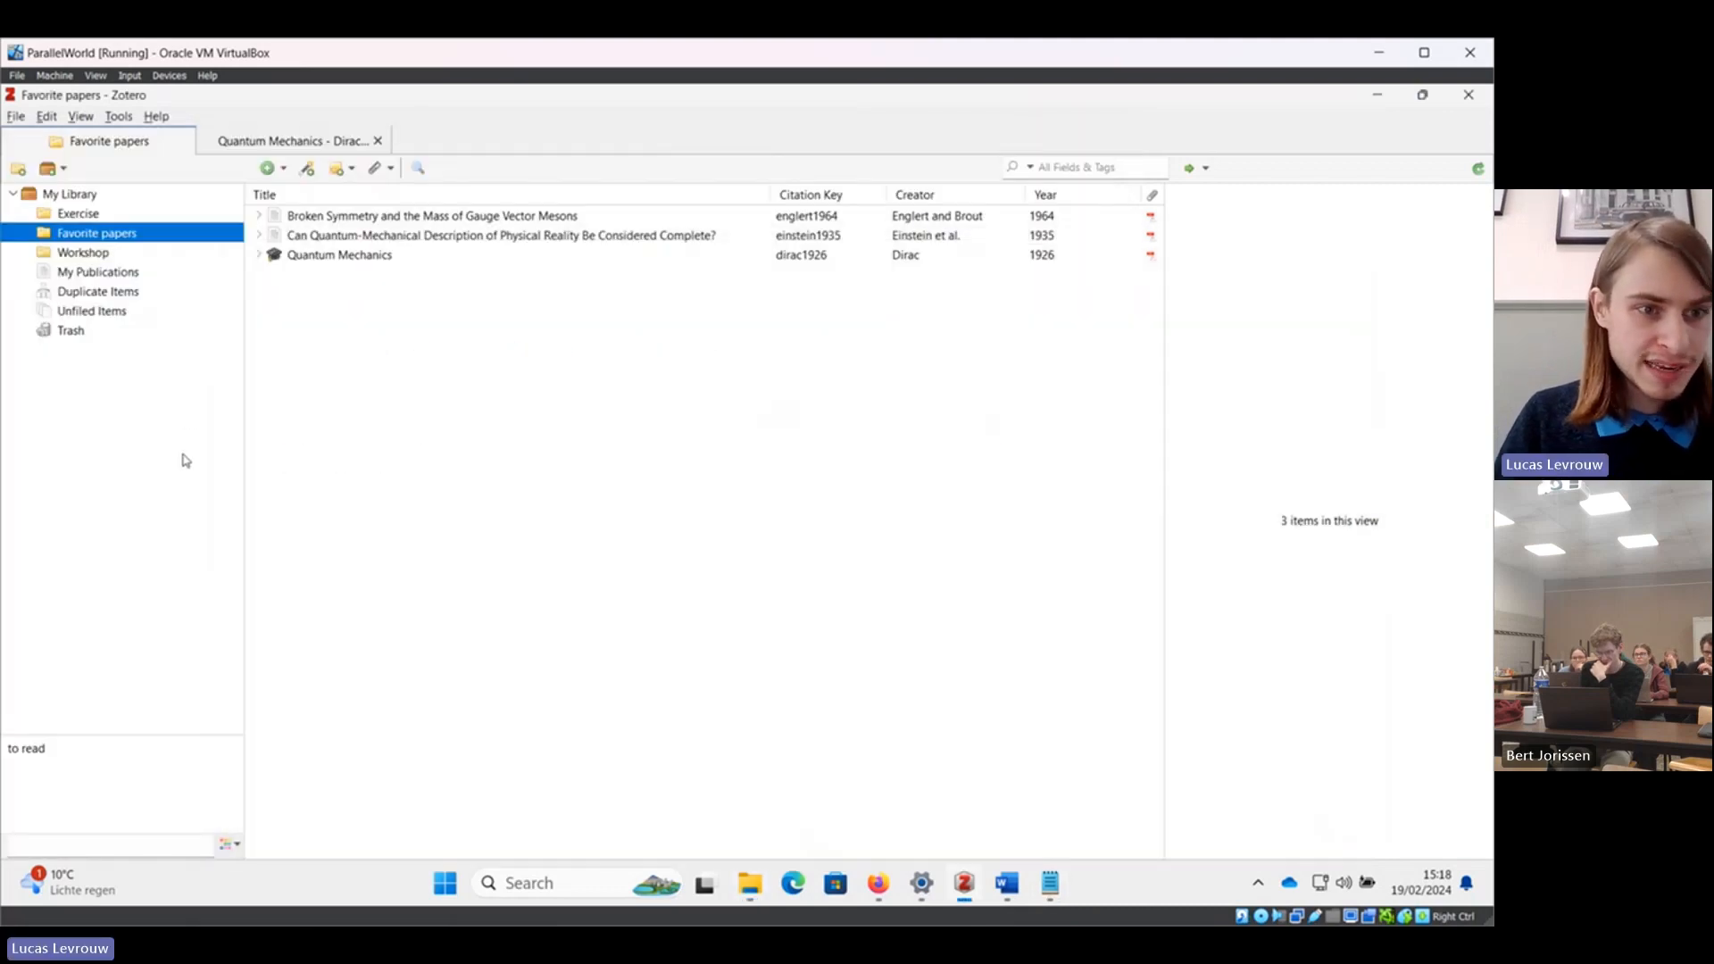
Add "The First Room-Temperature Ambient-Pressure Superconductor" from the Exercise collection to Favorite papers and show that collection.
left_click(100, 254)
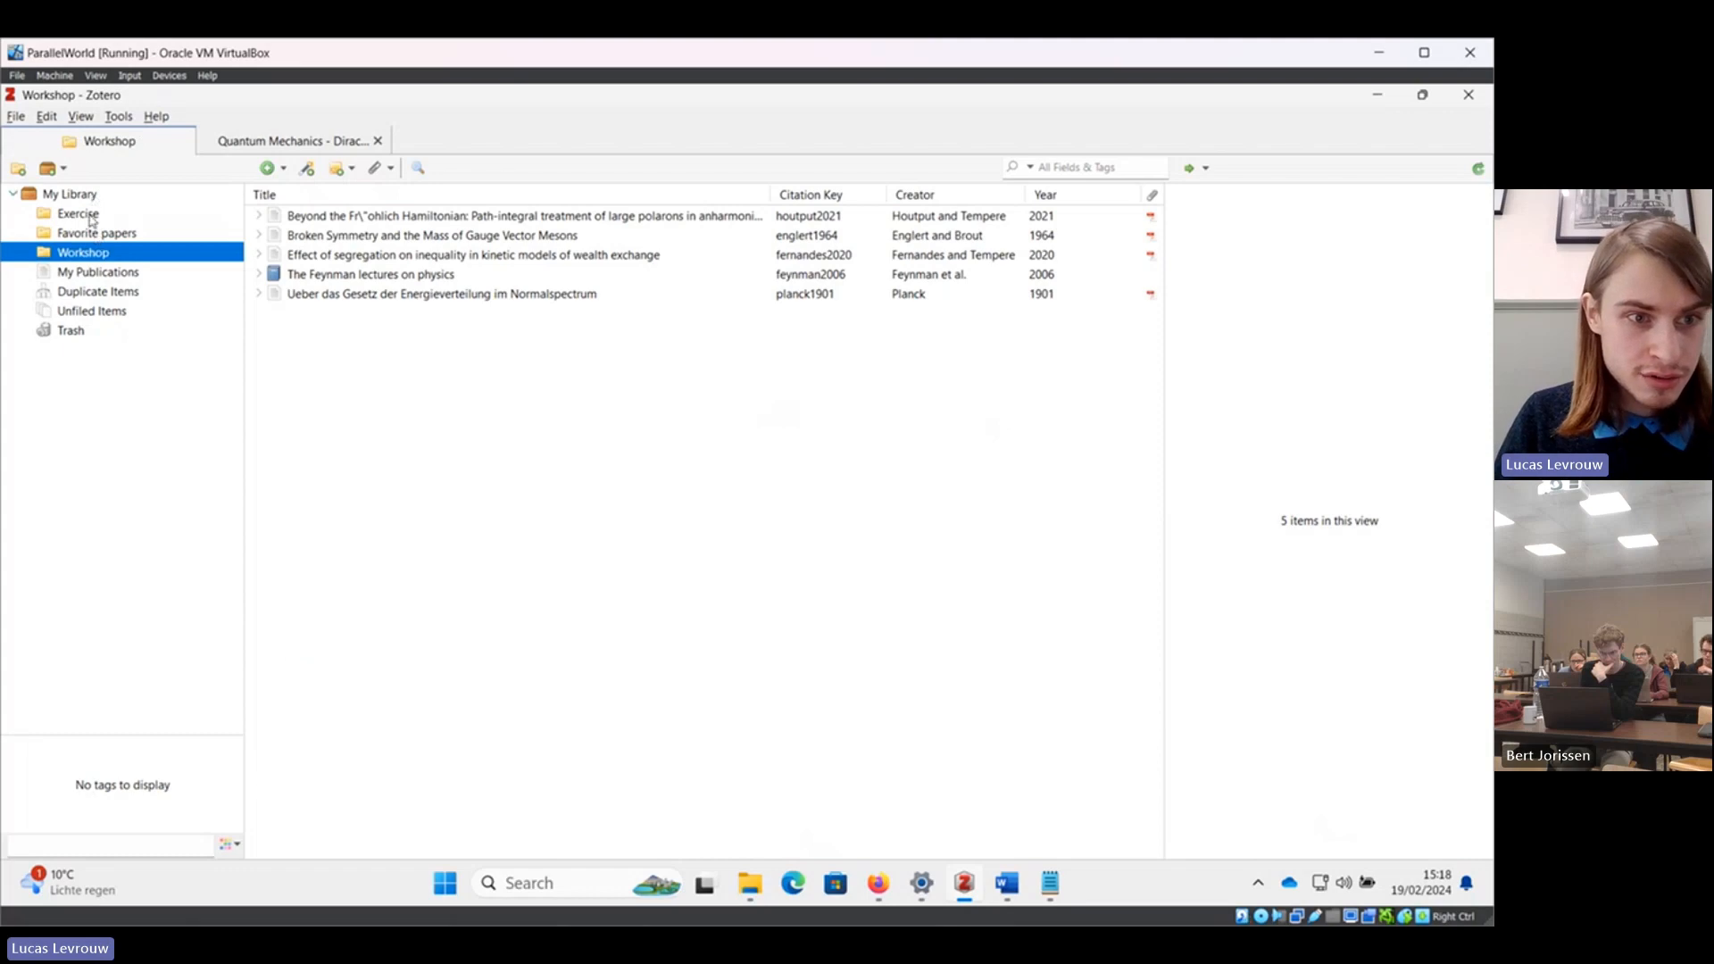
left_click(91, 216)
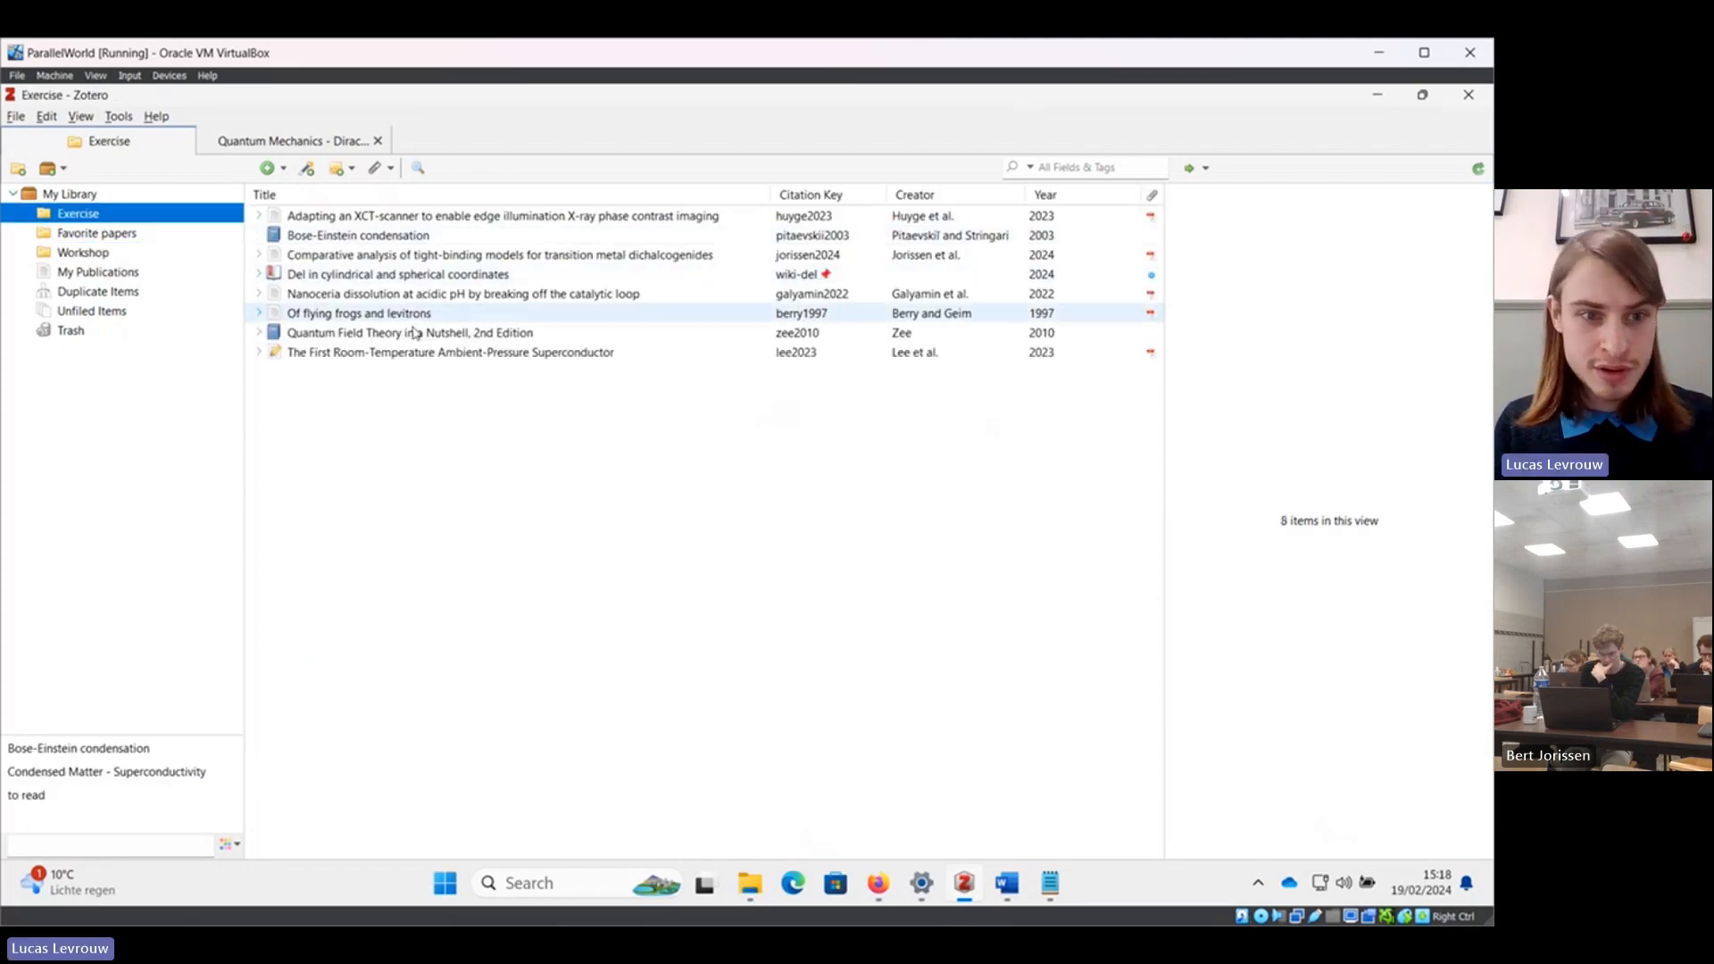
left_click(396, 369)
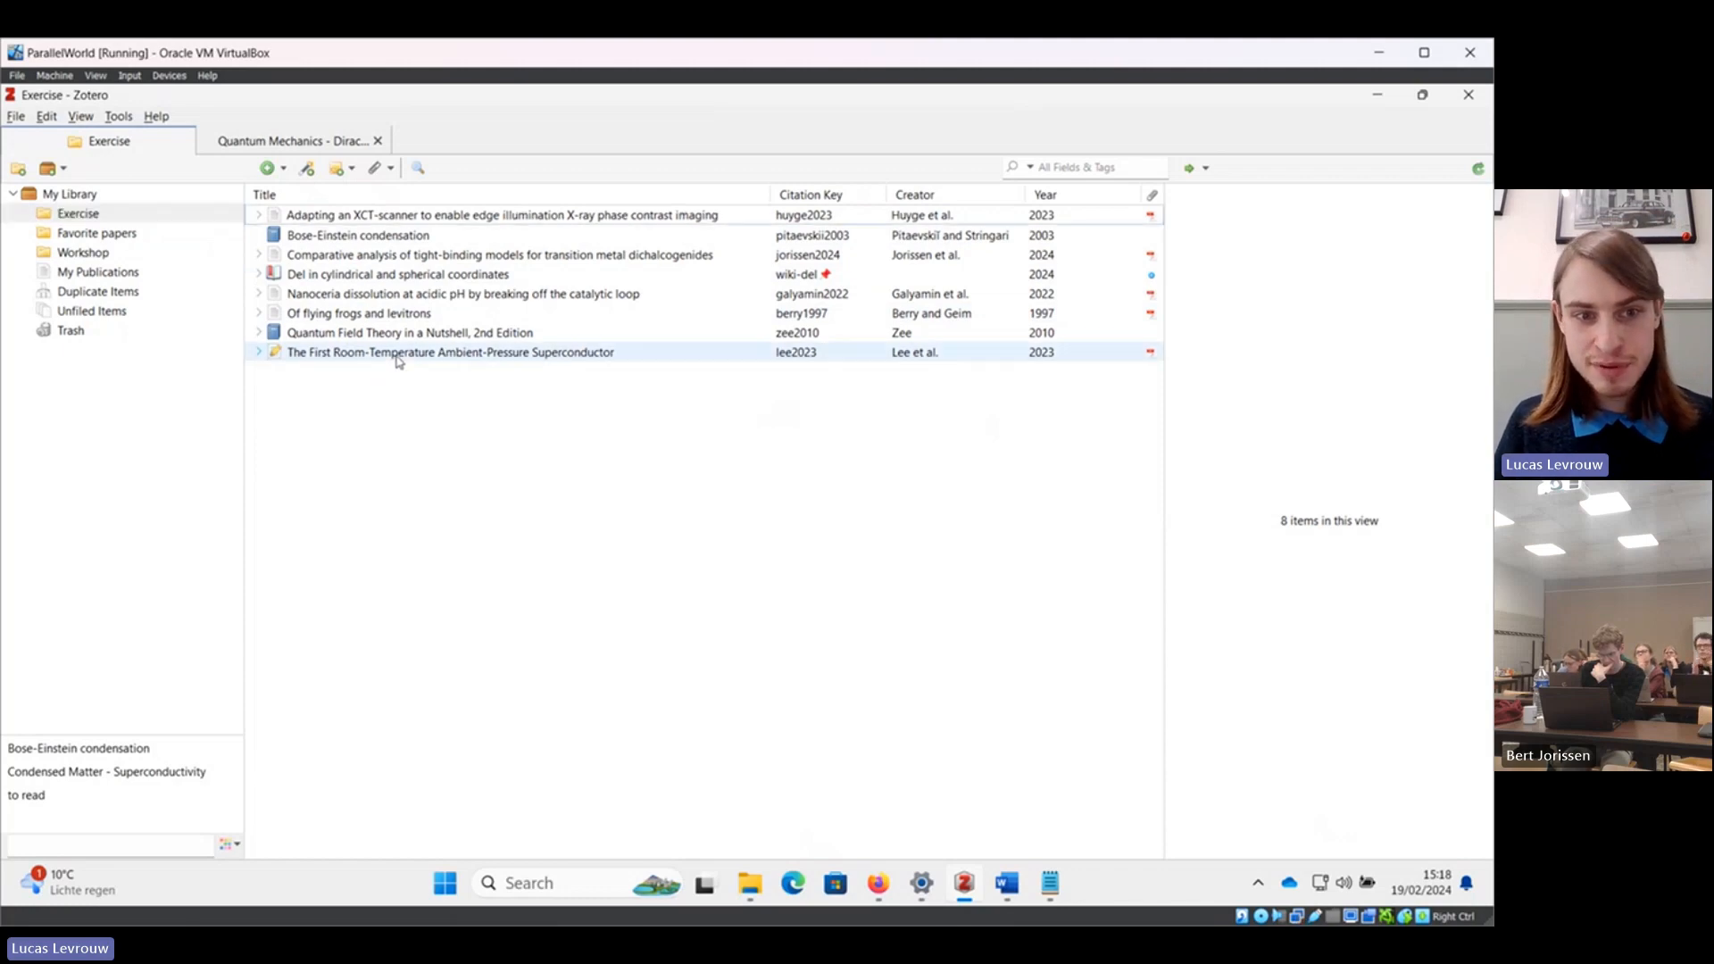
left_click(399, 353)
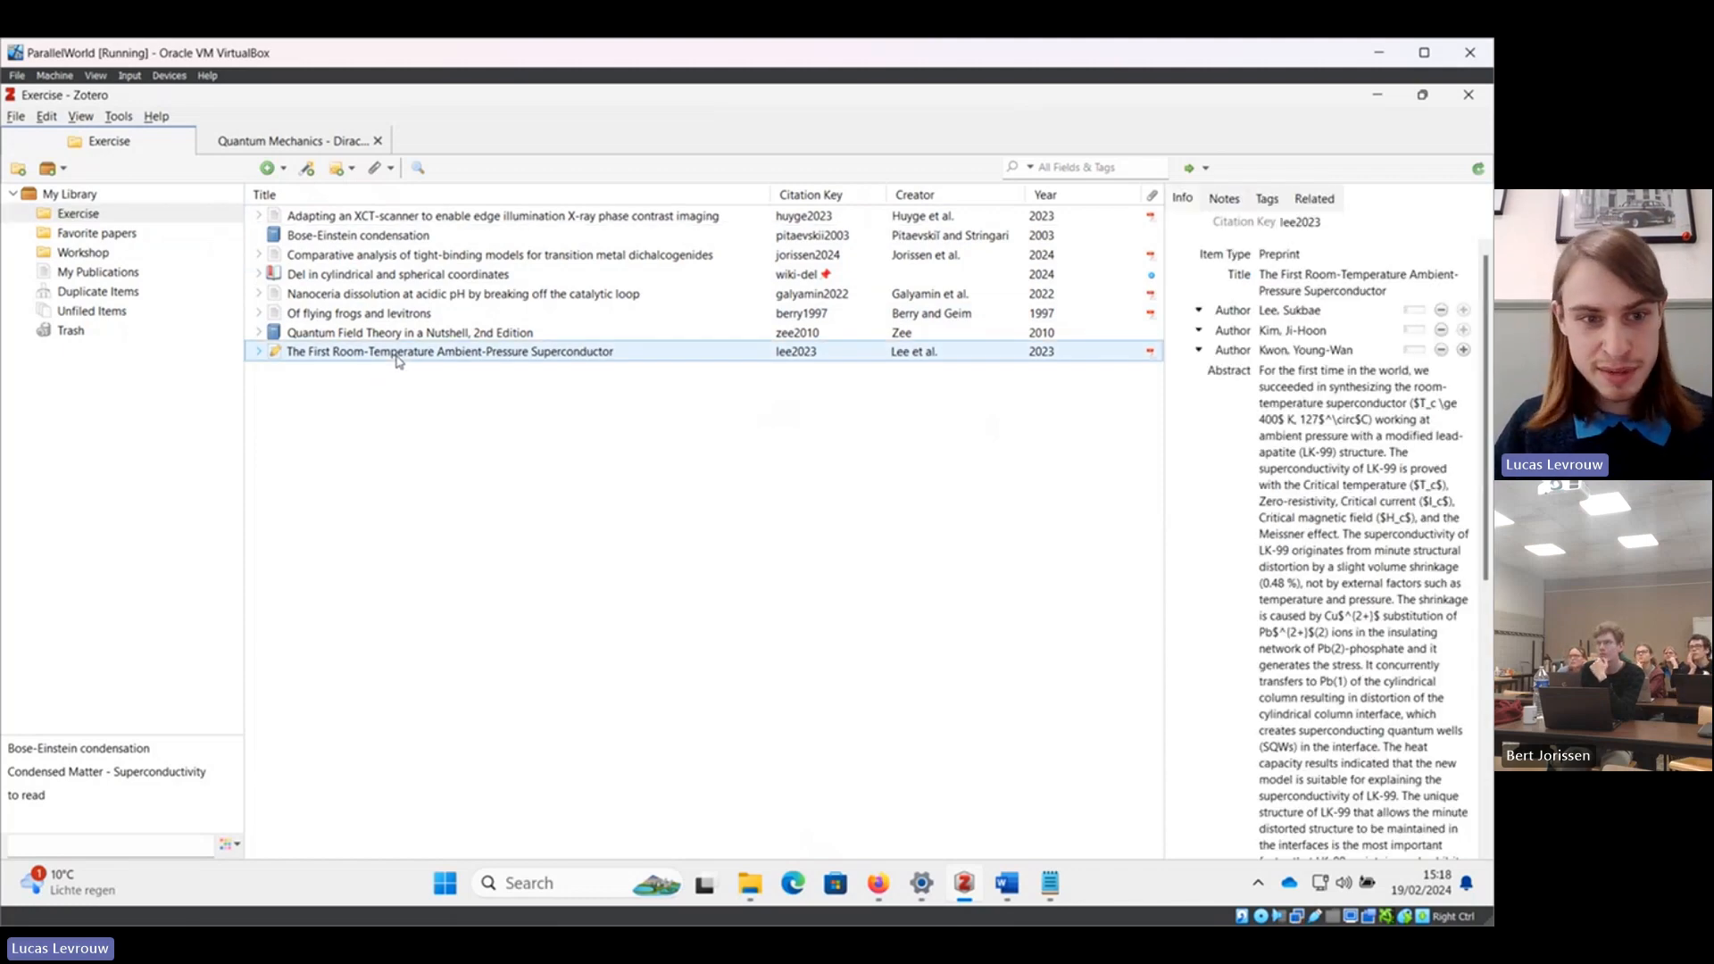
left_click_drag(398, 357, 126, 237)
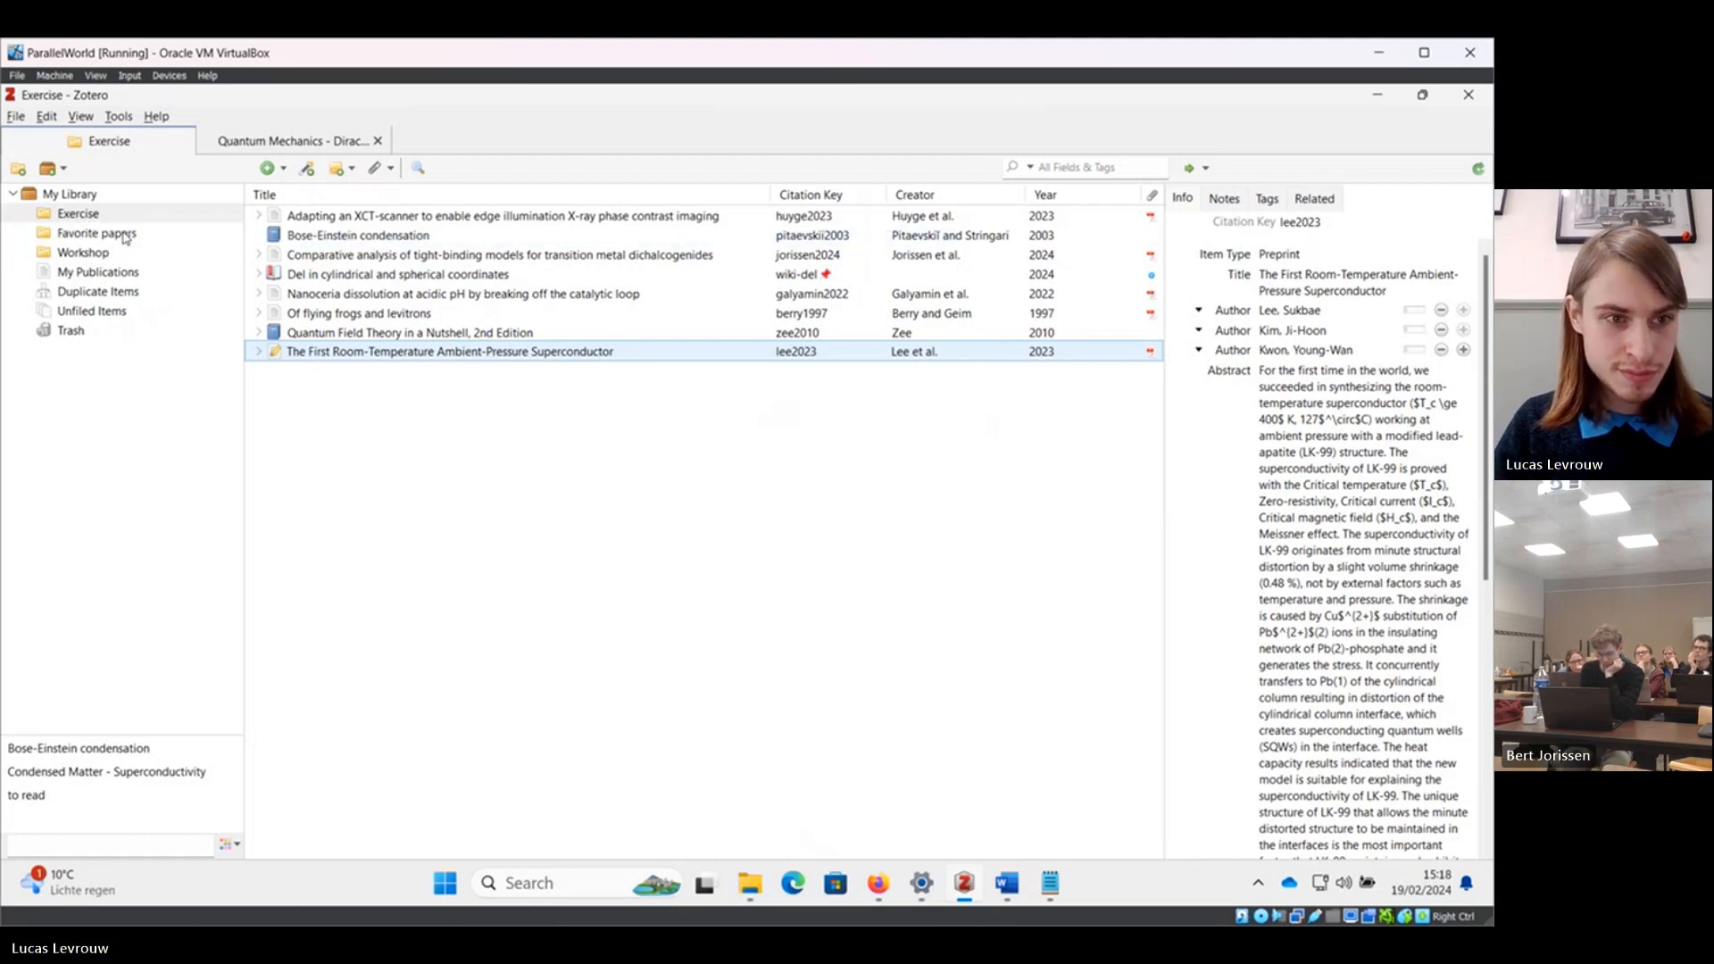
left_click(126, 237)
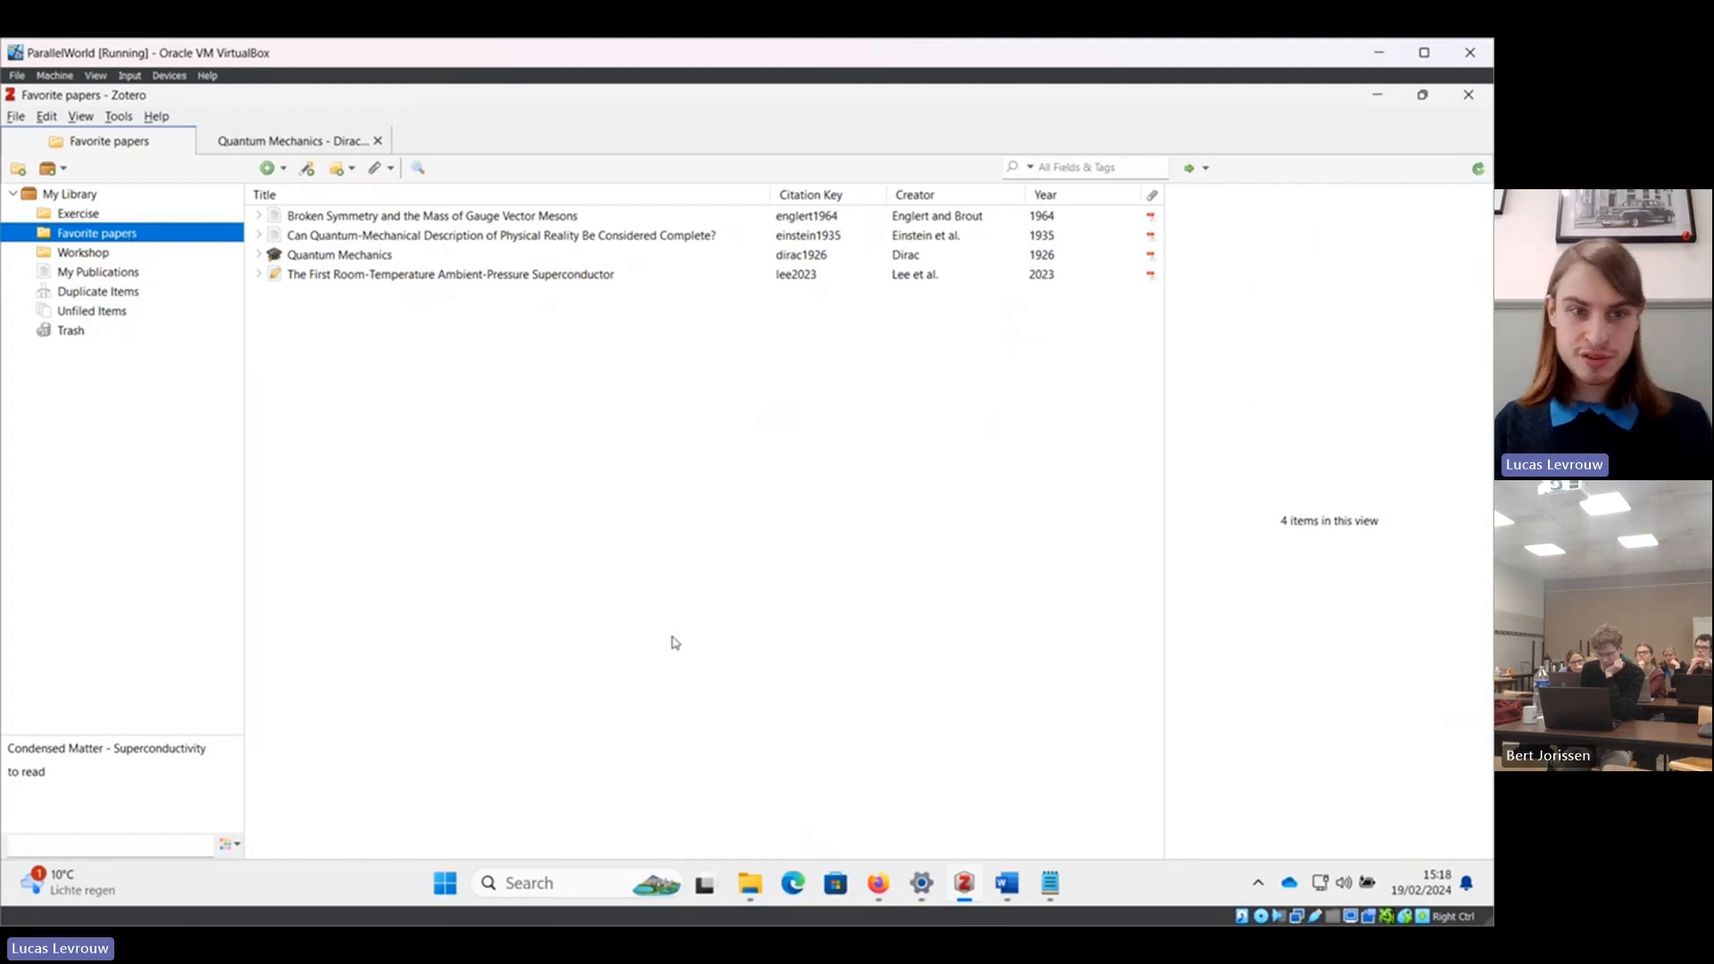
Switch to File Explorer and reopen Favorite papers.bib from the "favorite paper essay" folder in Notepad.
mouse_move(751, 883)
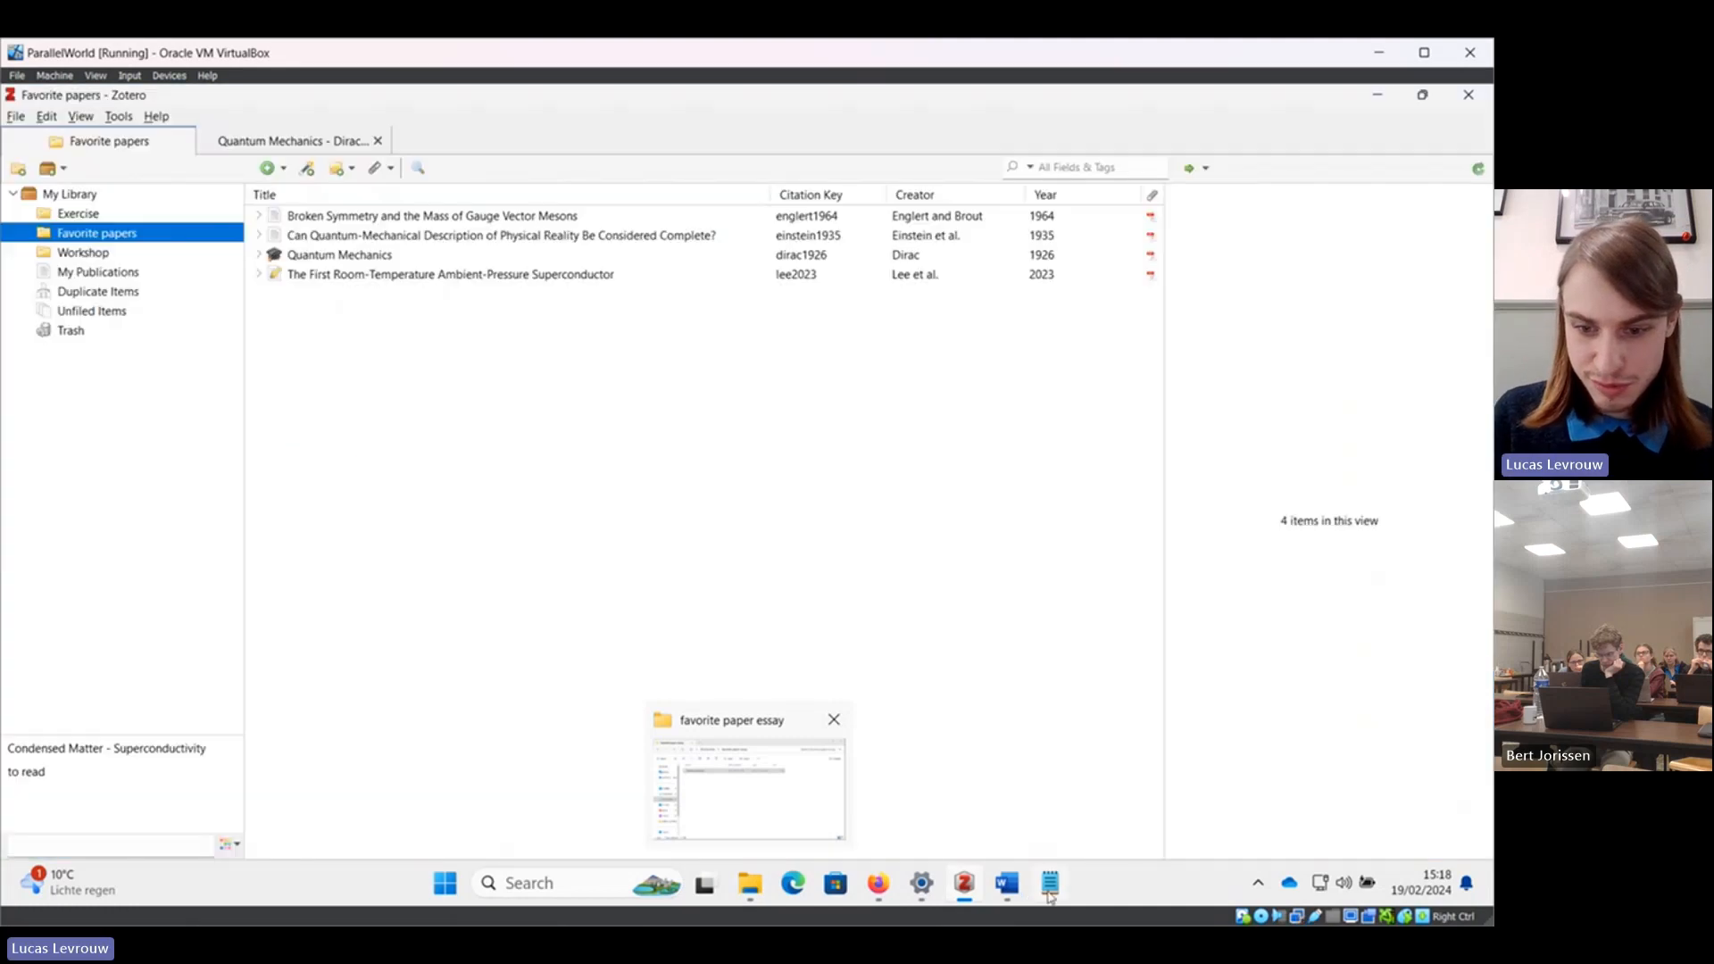
mouse_move(1060, 892)
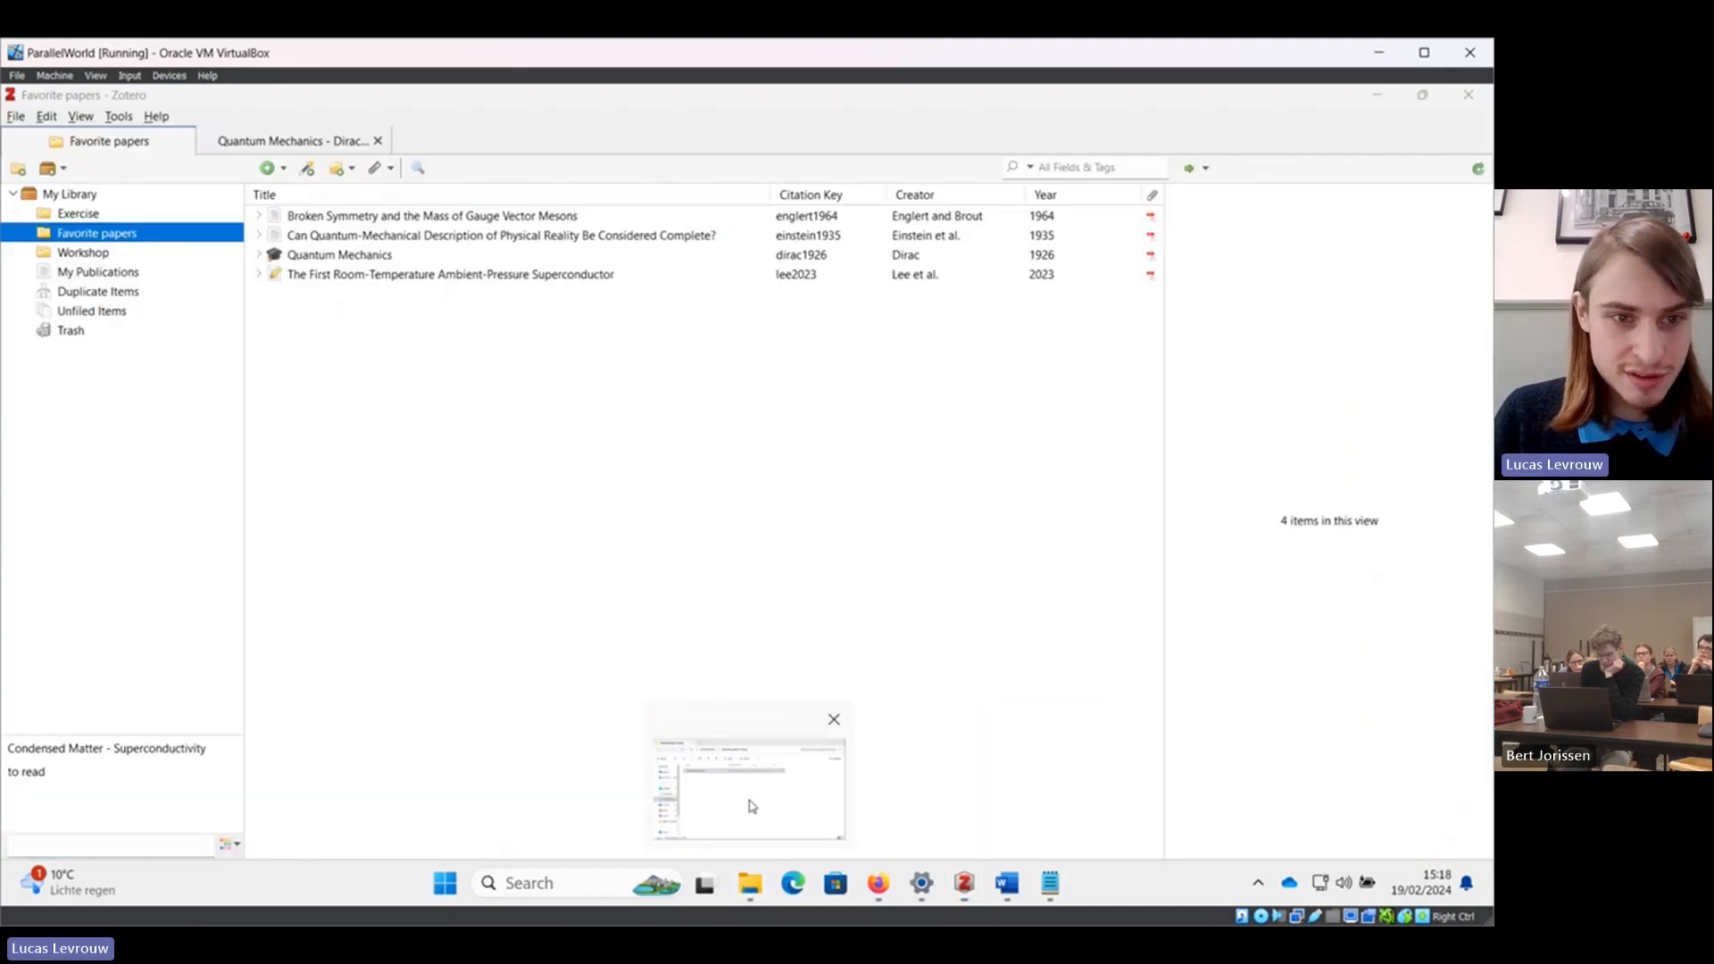
left_click(752, 811)
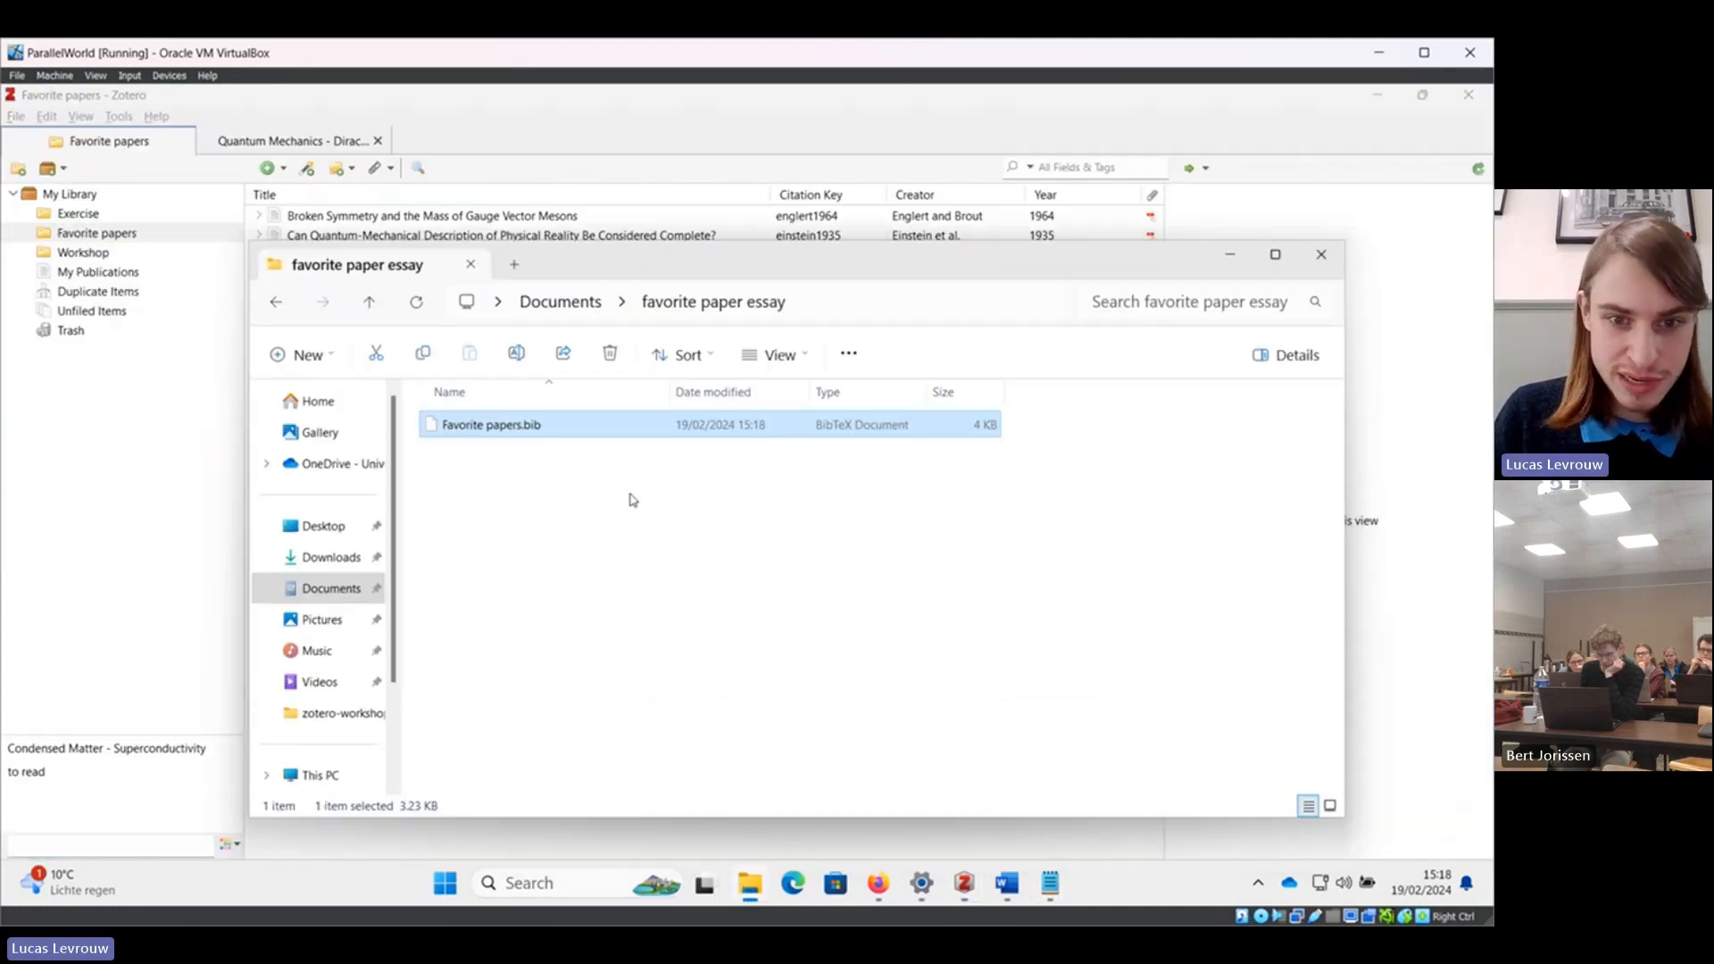
right_click(643, 427)
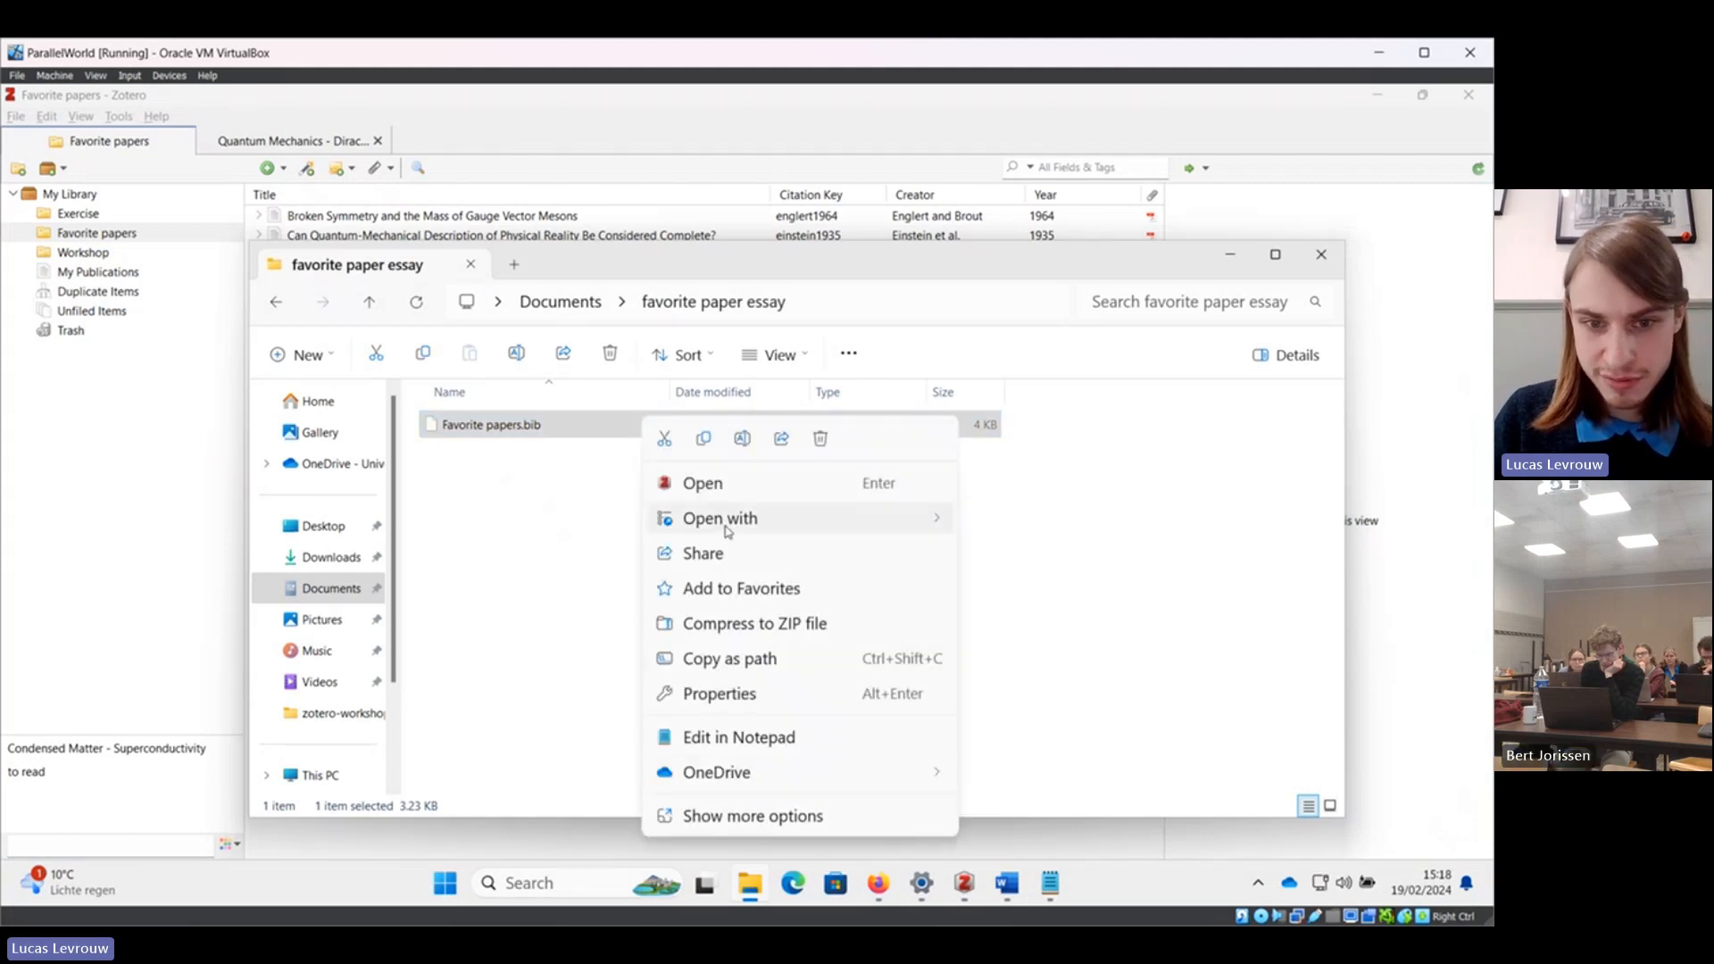
mouse_move(727, 532)
left_click(986, 528)
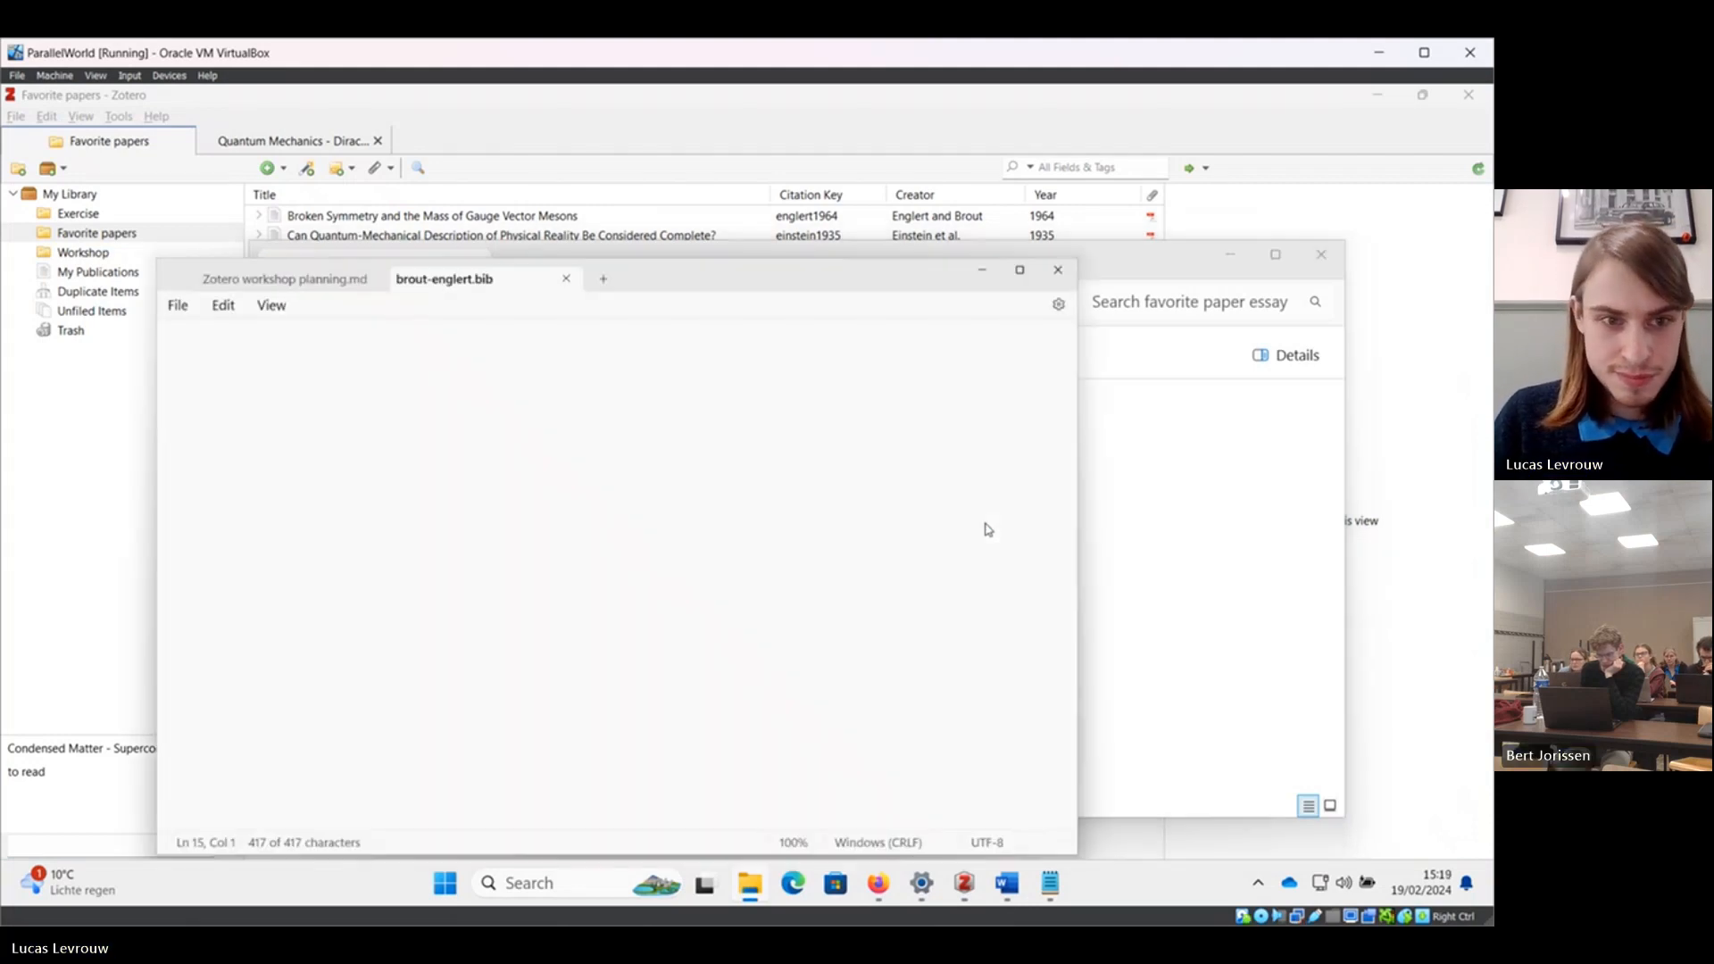
Check the lee2023 entry in Favorite papers.bib, close the file and minimise the Notepad and File Explorer windows.
scroll(618, 548, "down", 10)
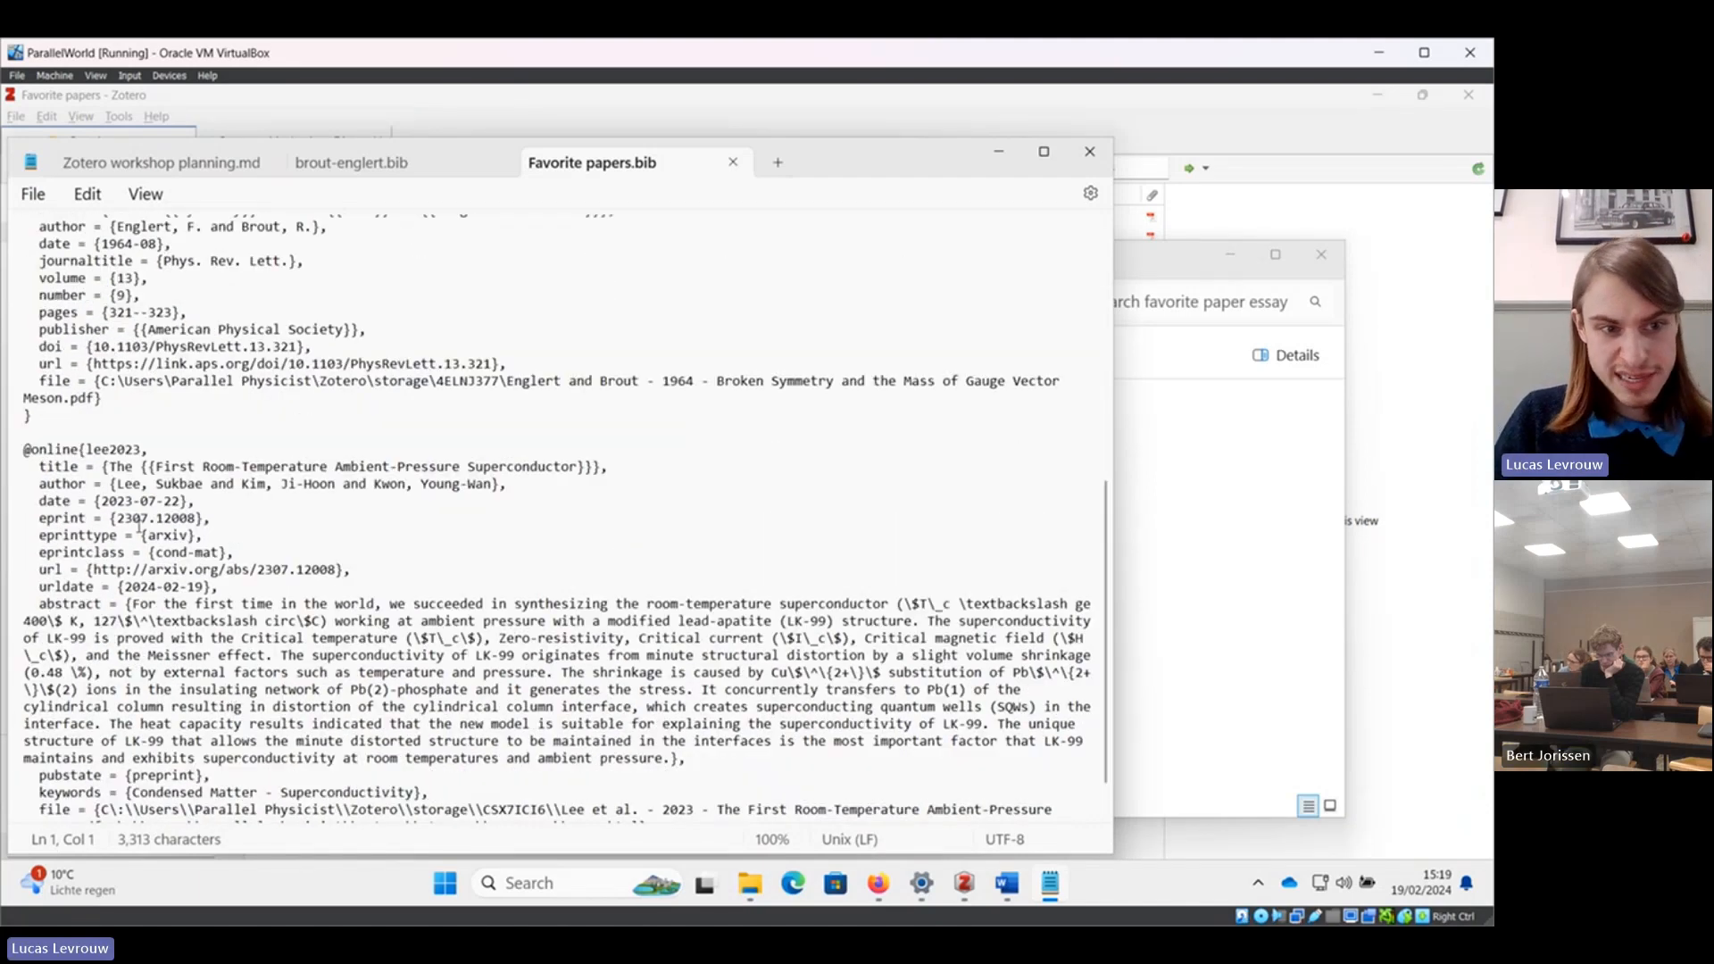
scroll(142, 505, "down", 1)
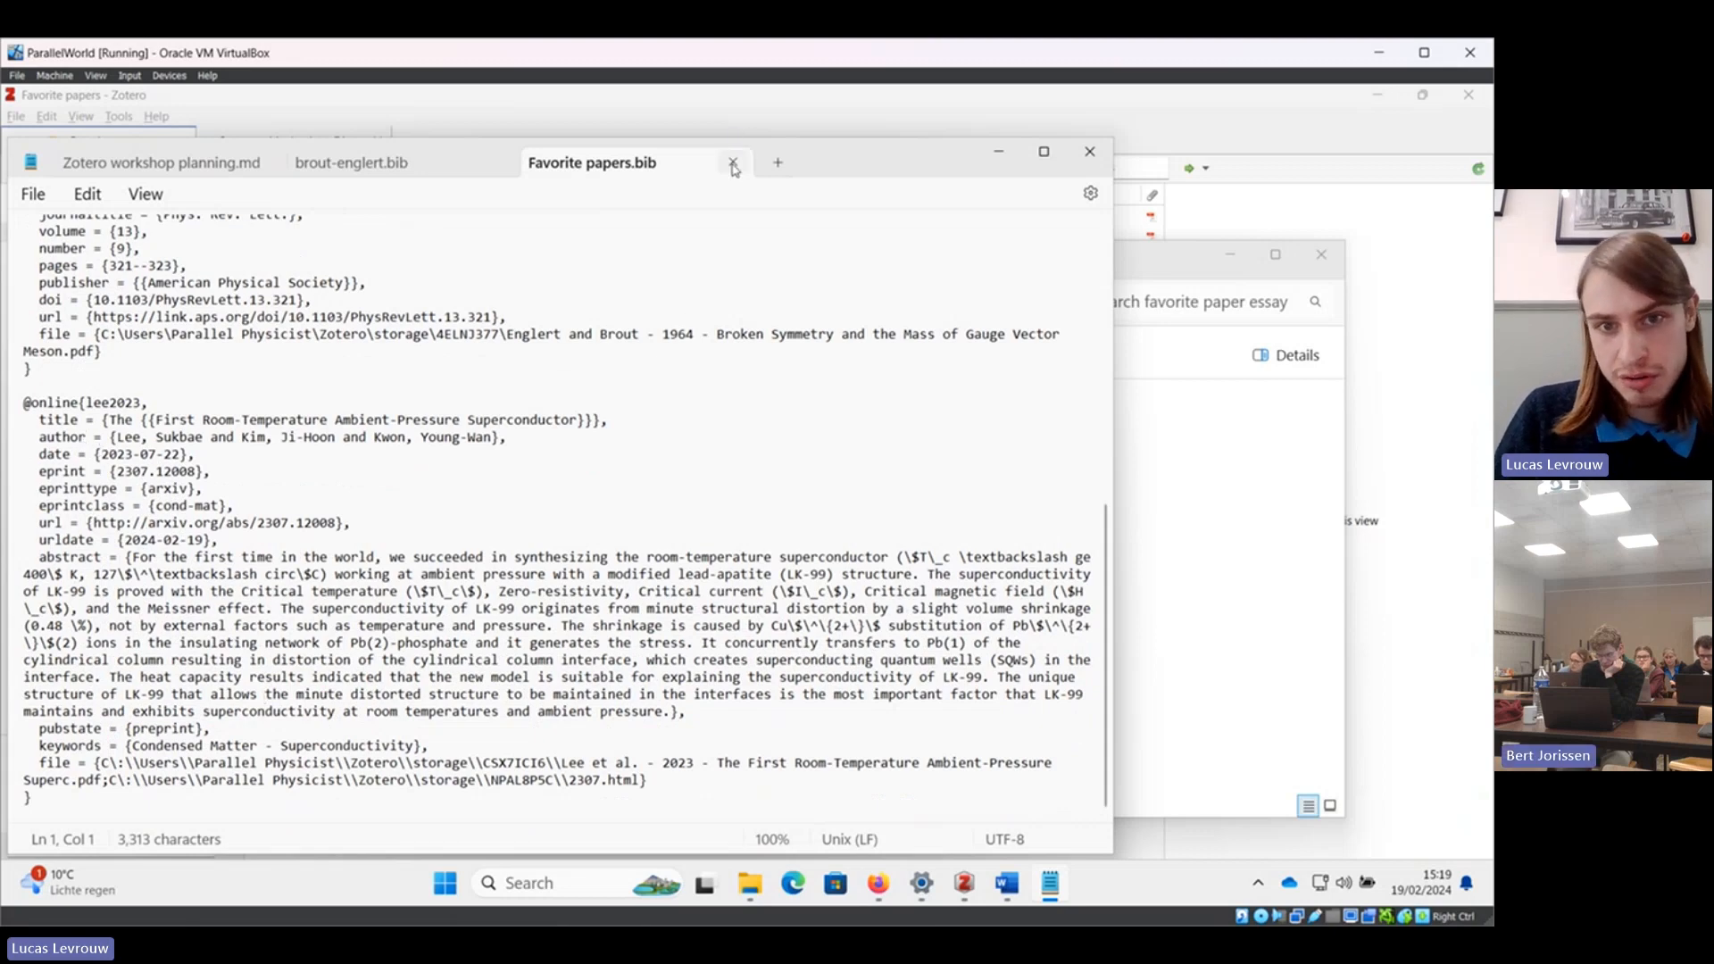
left_click(733, 164)
left_click(1015, 158)
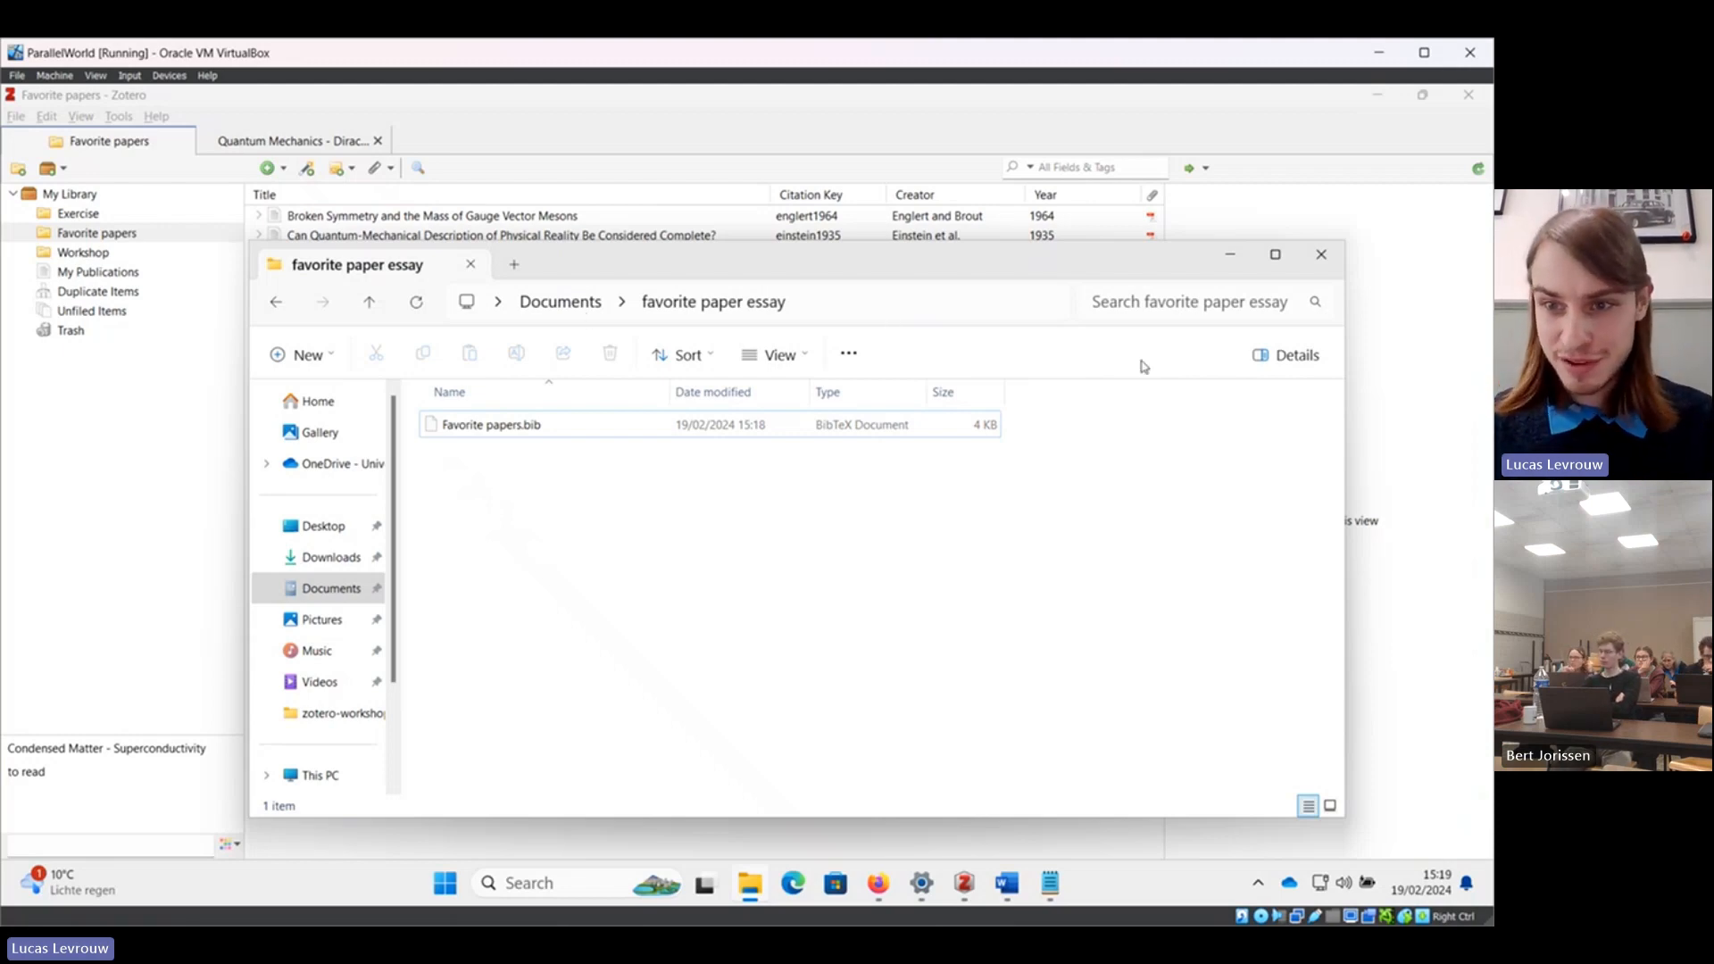
left_click(1233, 259)
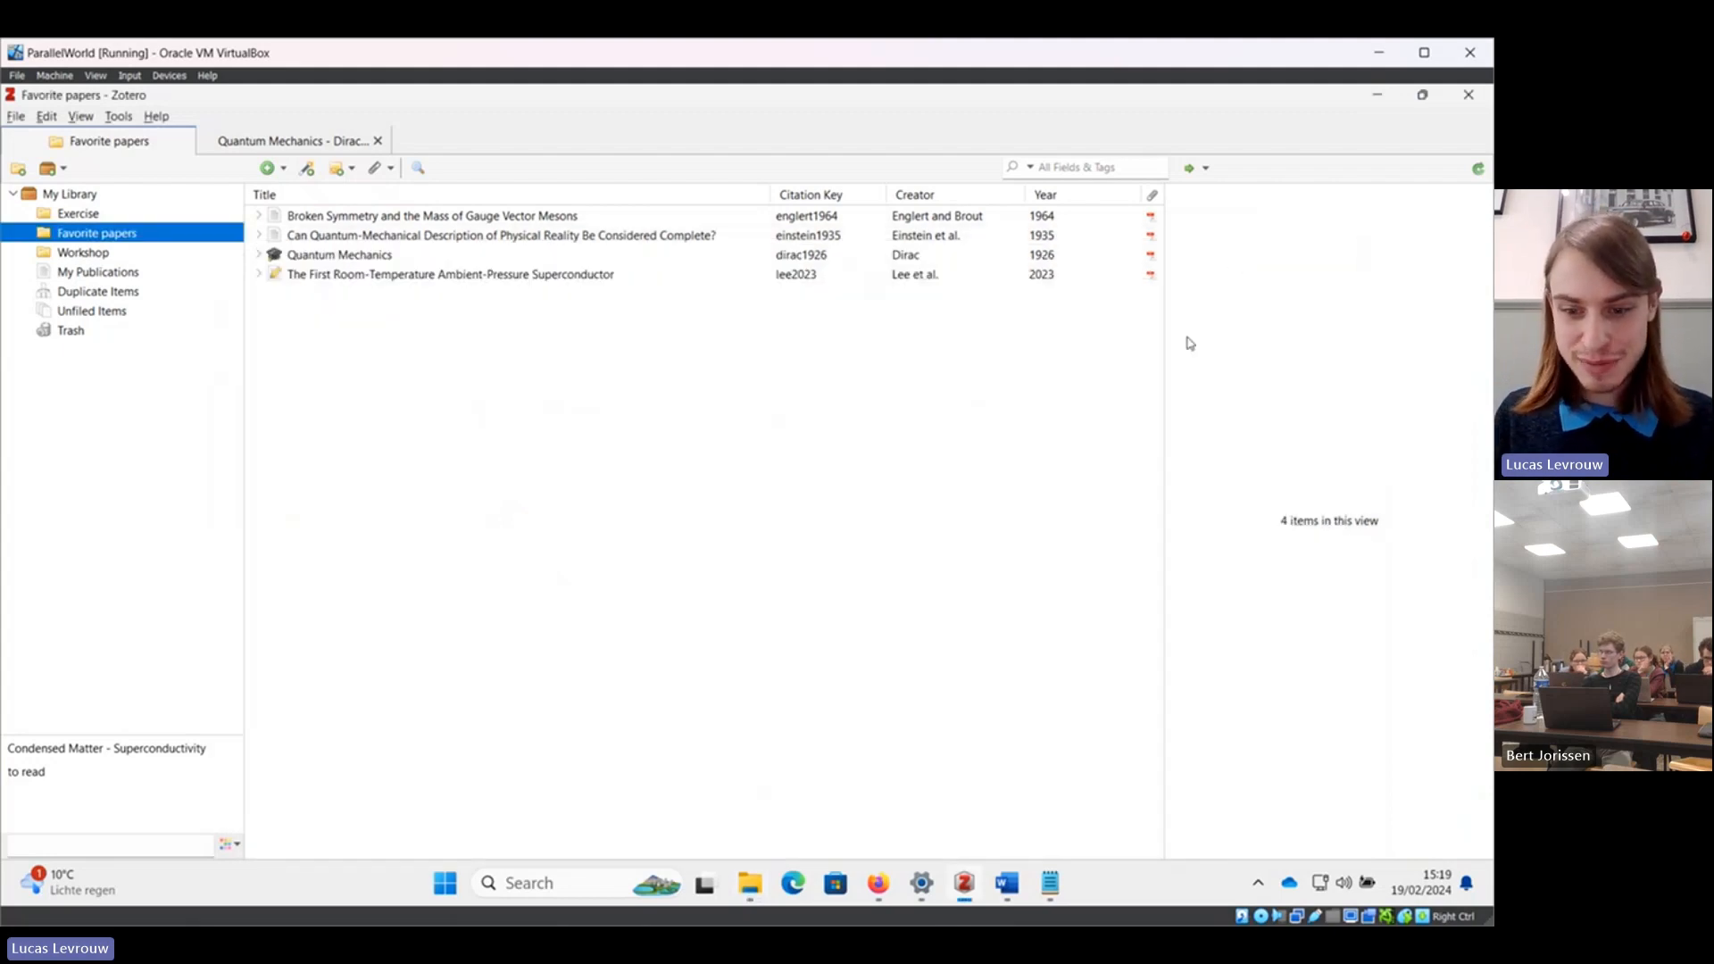
Switch to Zotero-installation.docx in Word, view the Zotero plugin's citation and bibliography commands, and close the document.
mouse_move(1009, 886)
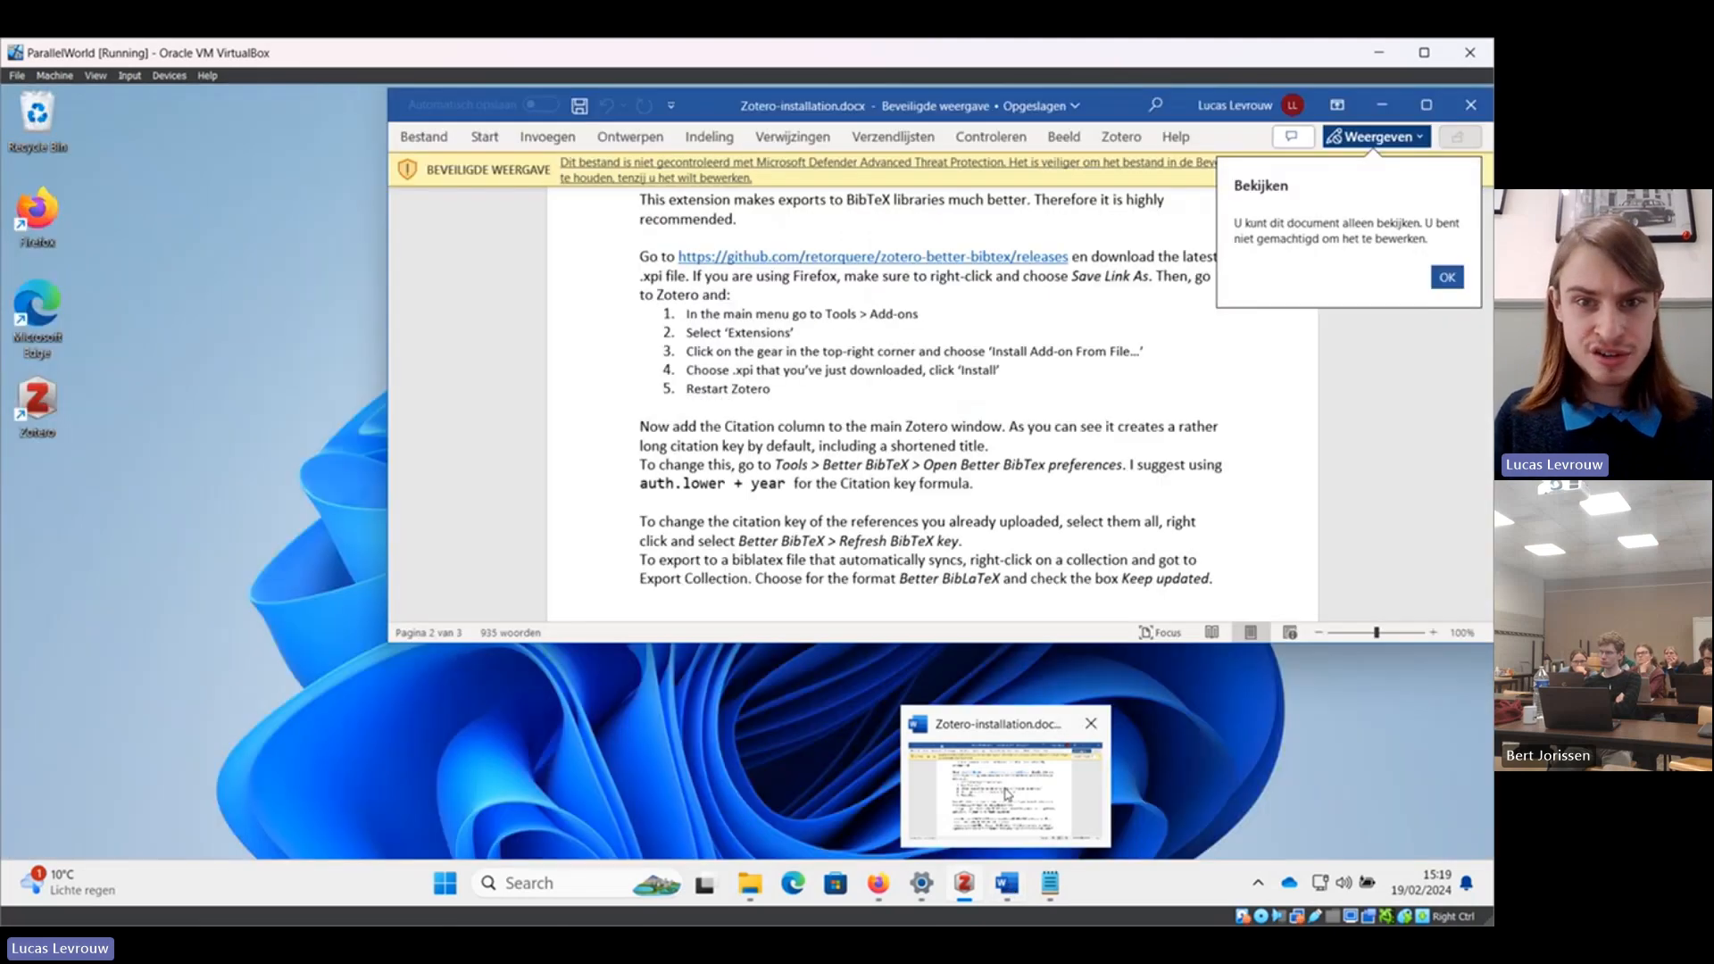
left_click(1006, 793)
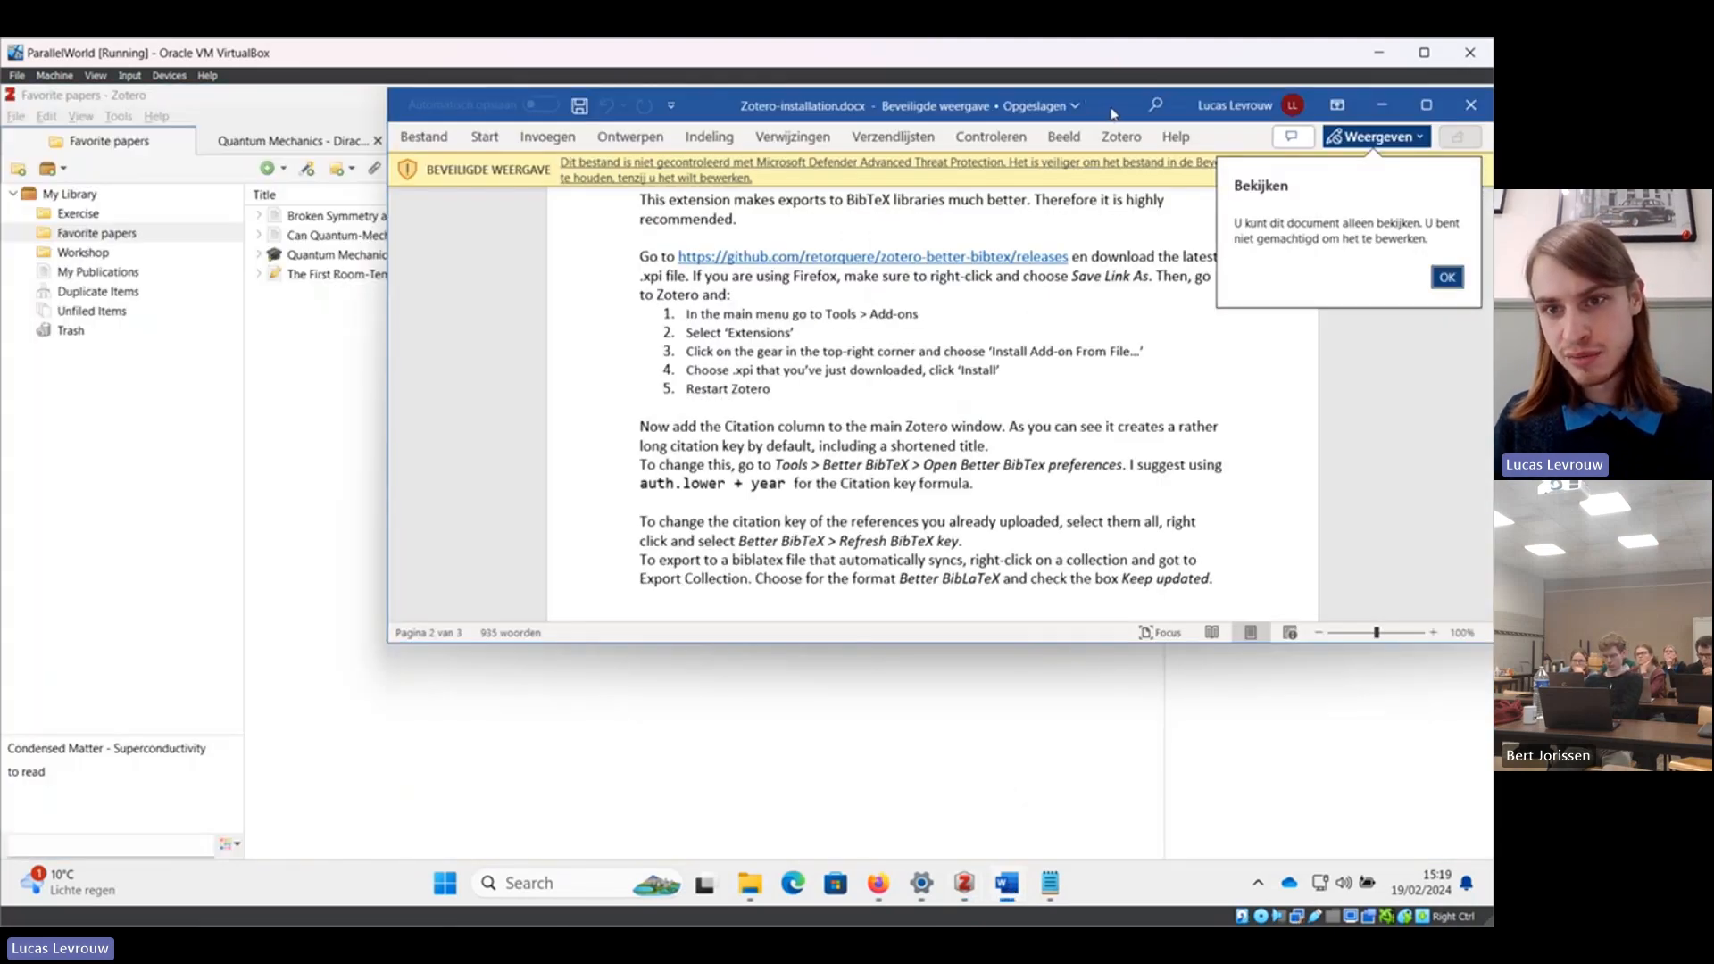
left_click_drag(1113, 113, 898, 128)
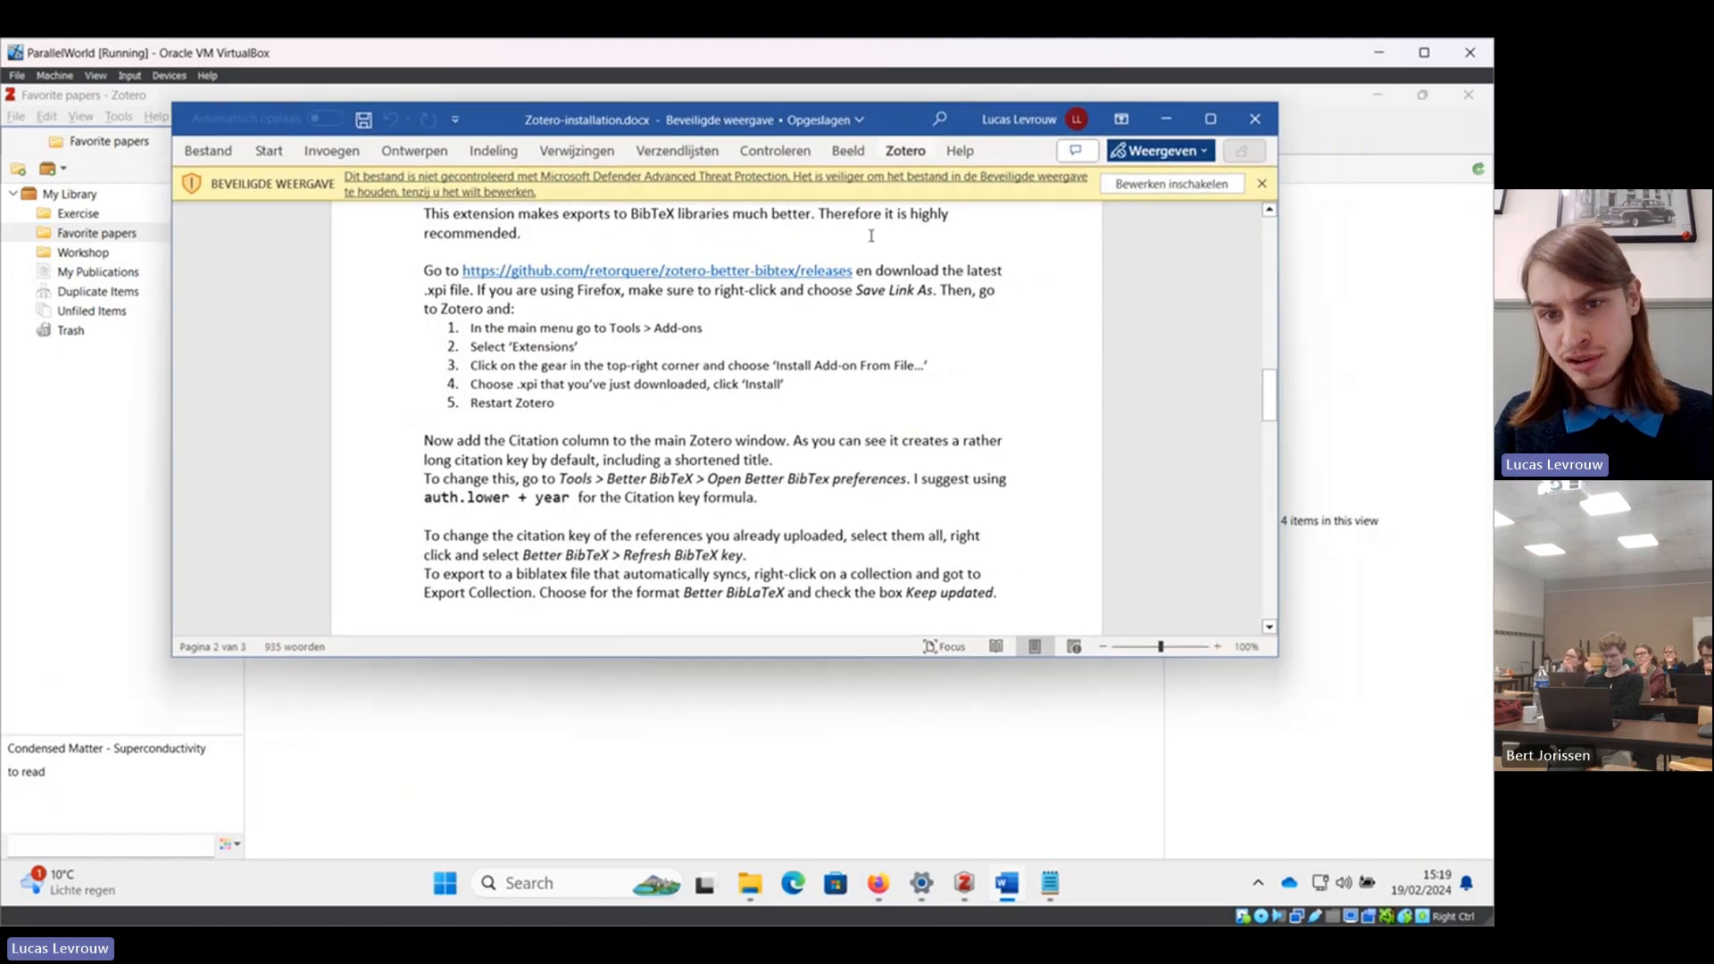
left_click(904, 151)
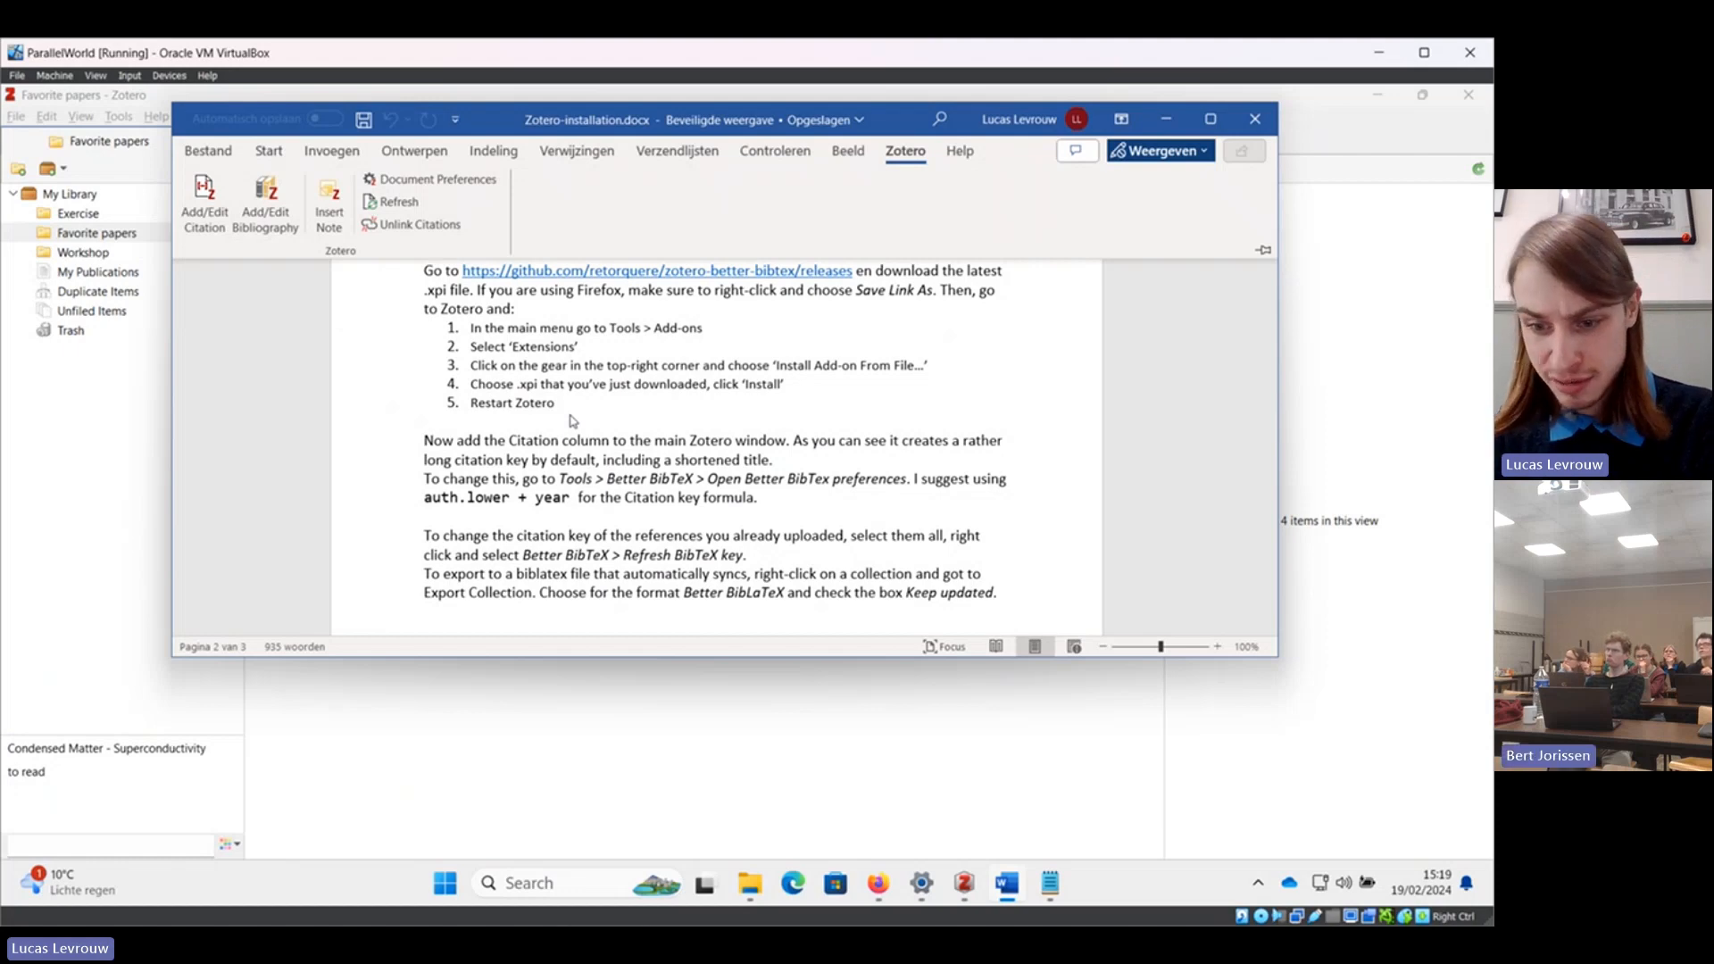
left_click(1253, 118)
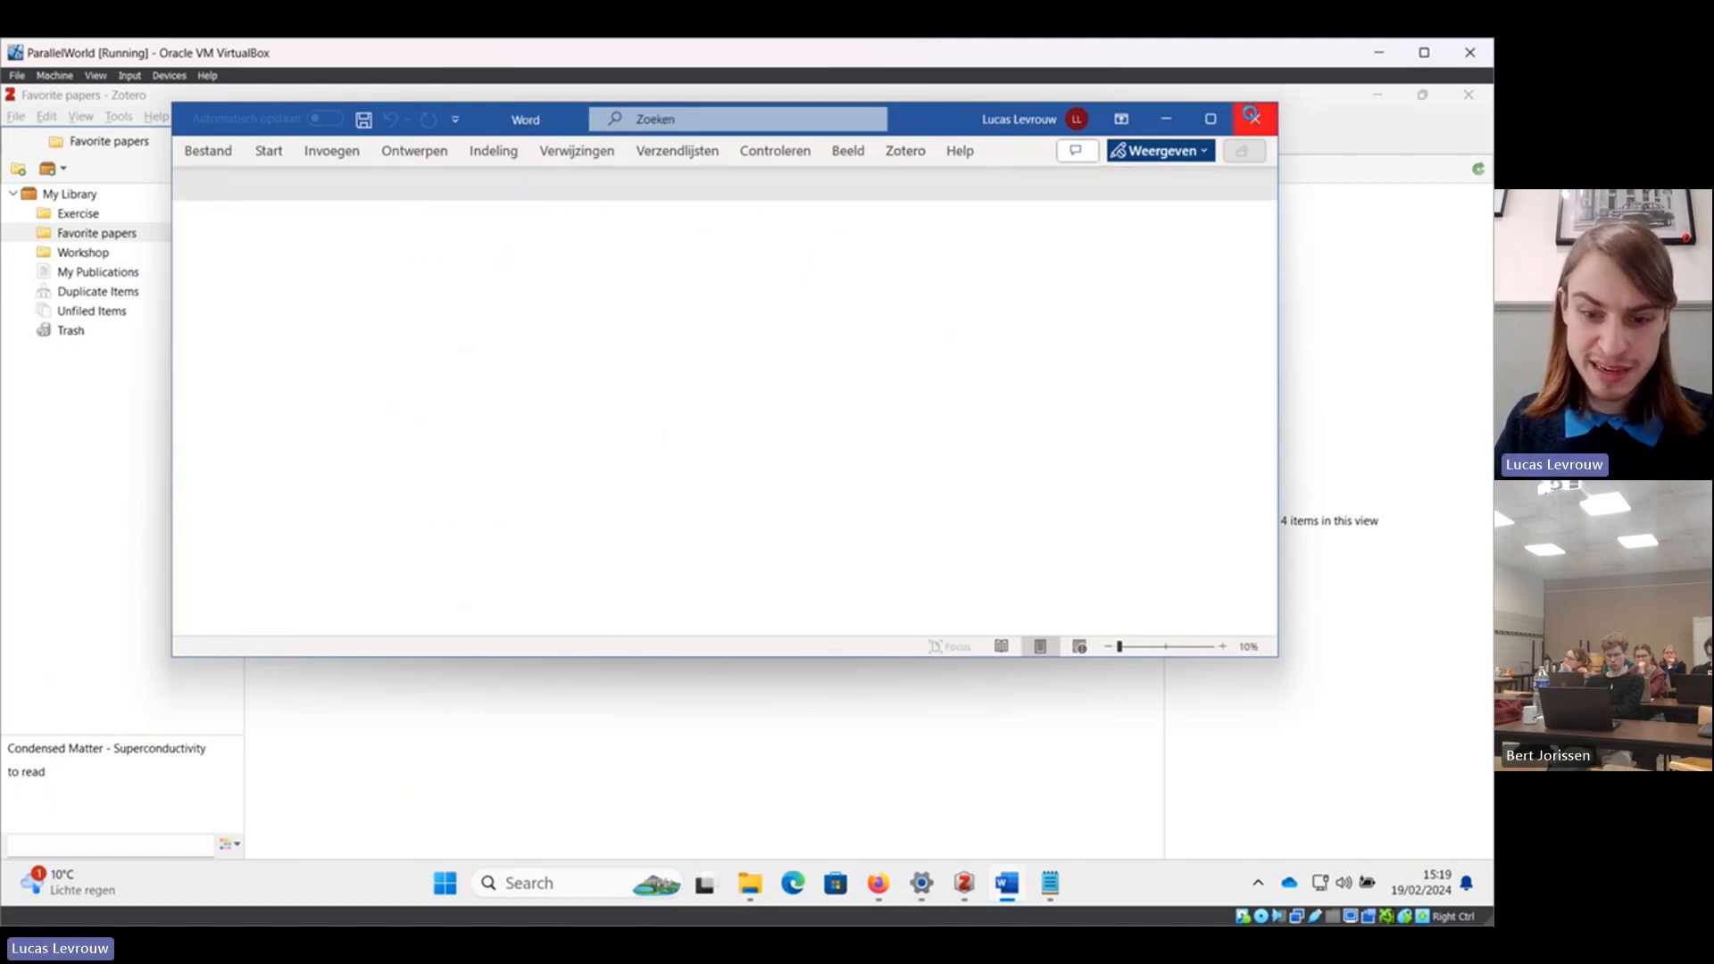
Switch to Firefox, load the Overleaf projects page in a new tab and open the zotero-test project.
mouse_move(898, 895)
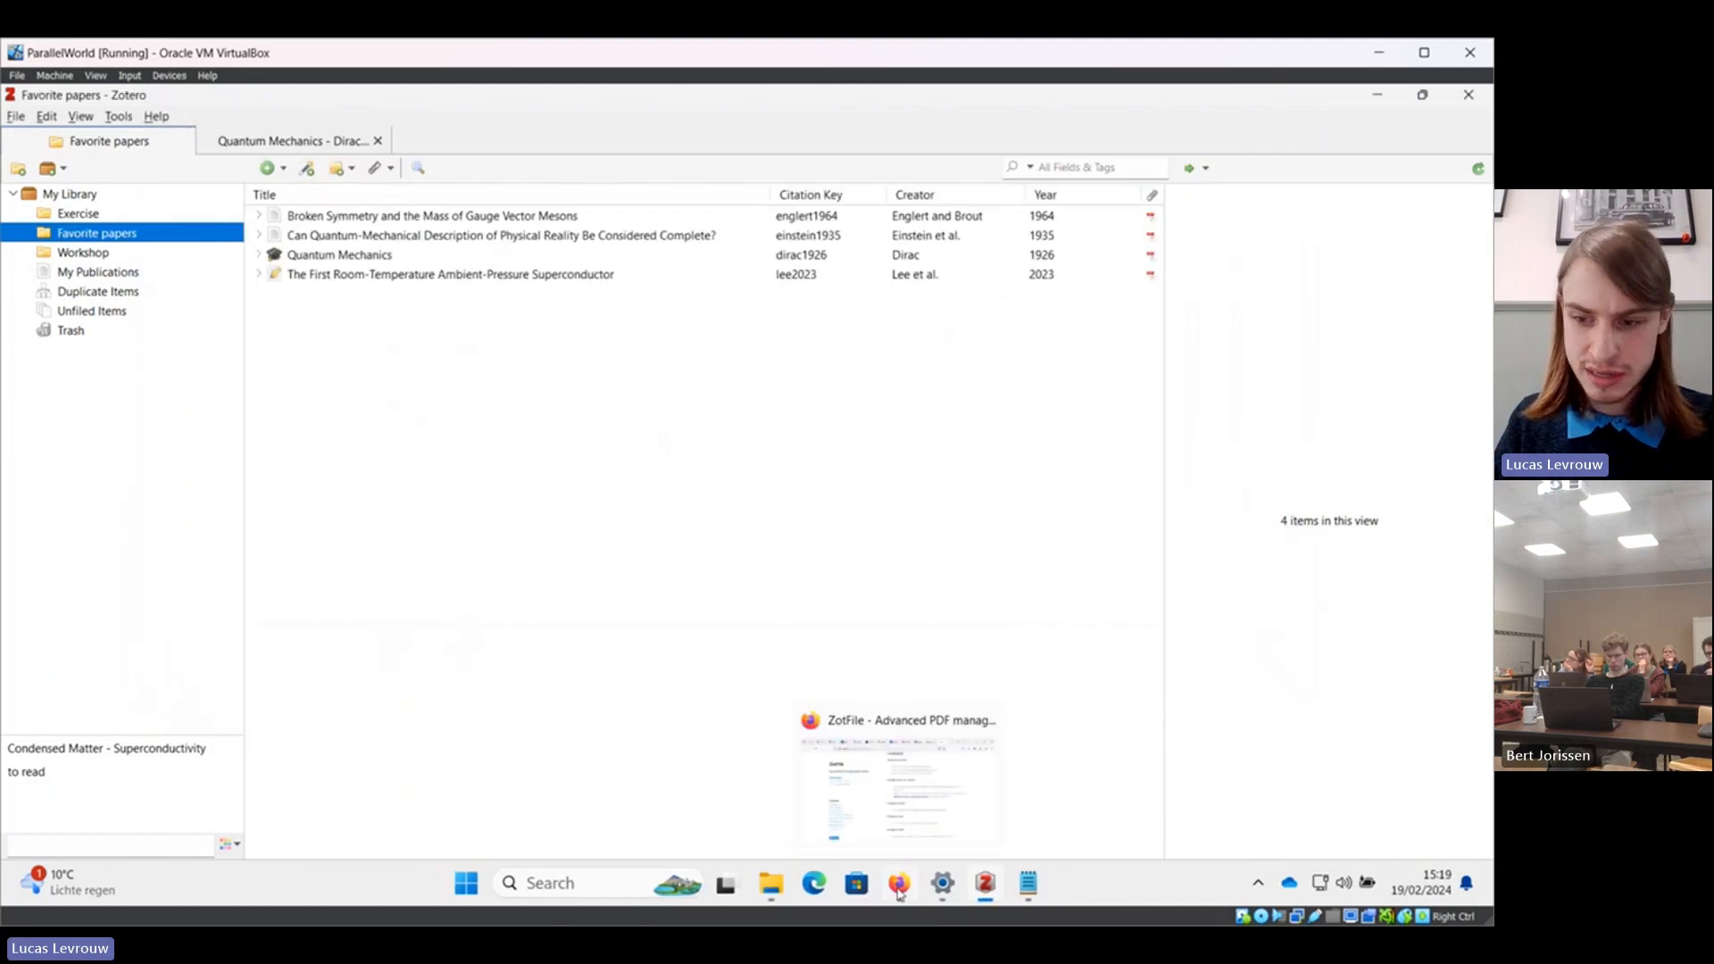
left_click(898, 816)
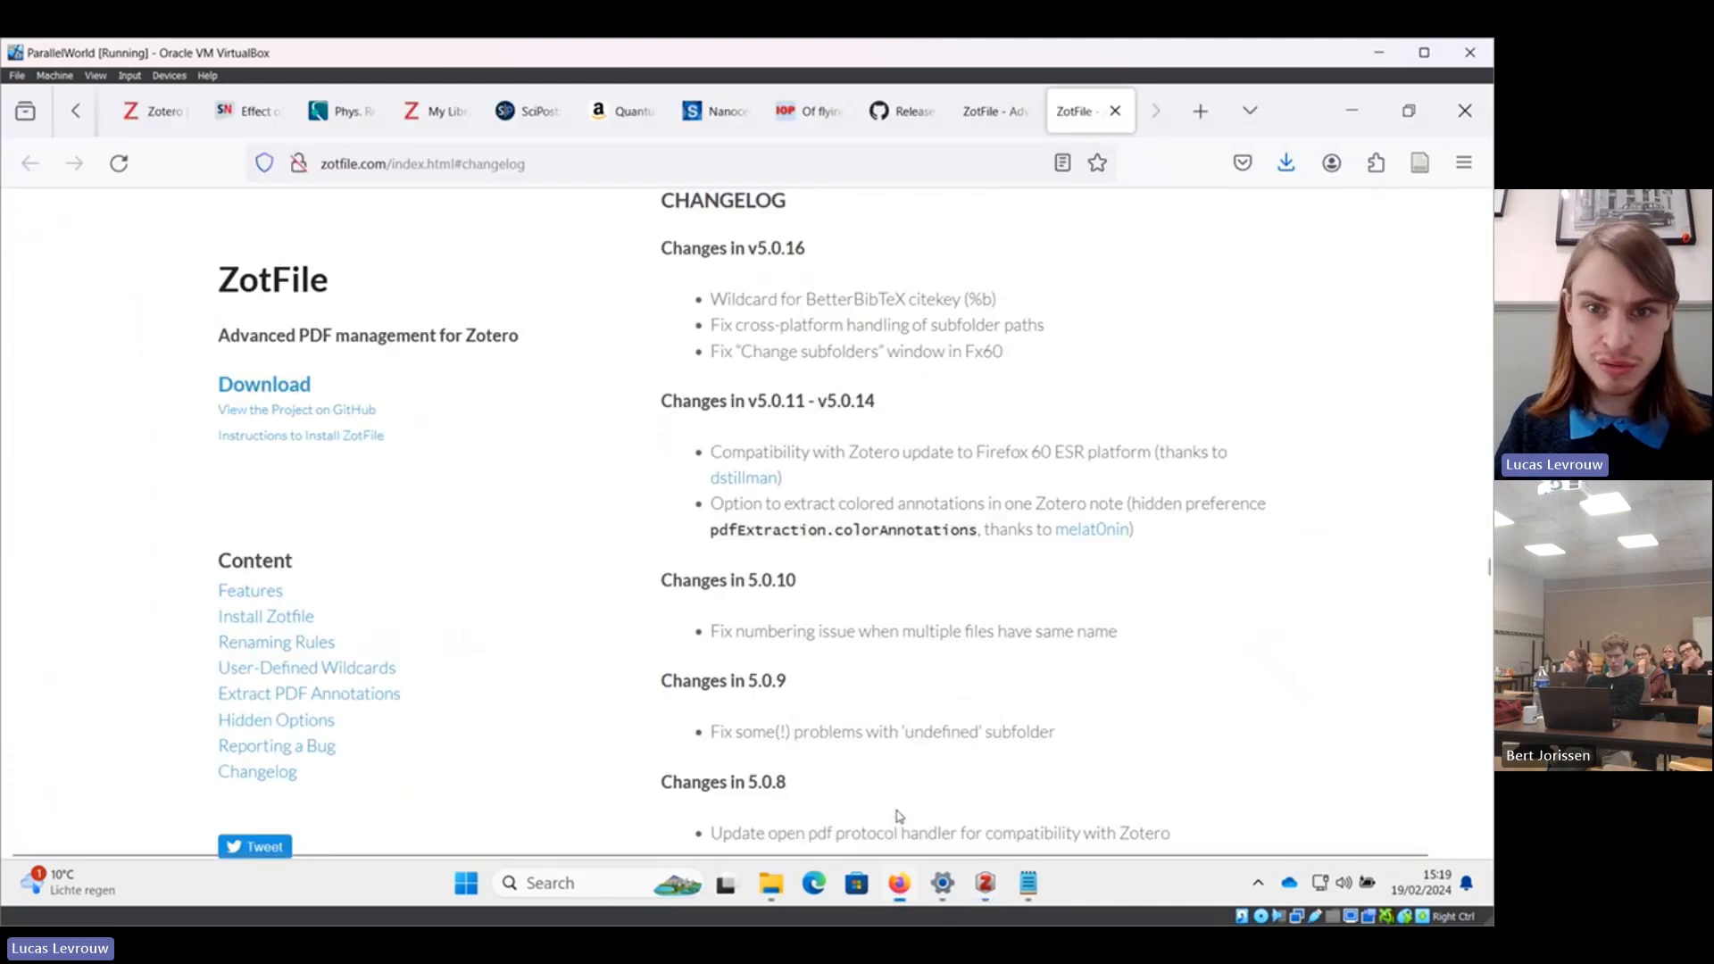
left_click(1199, 110)
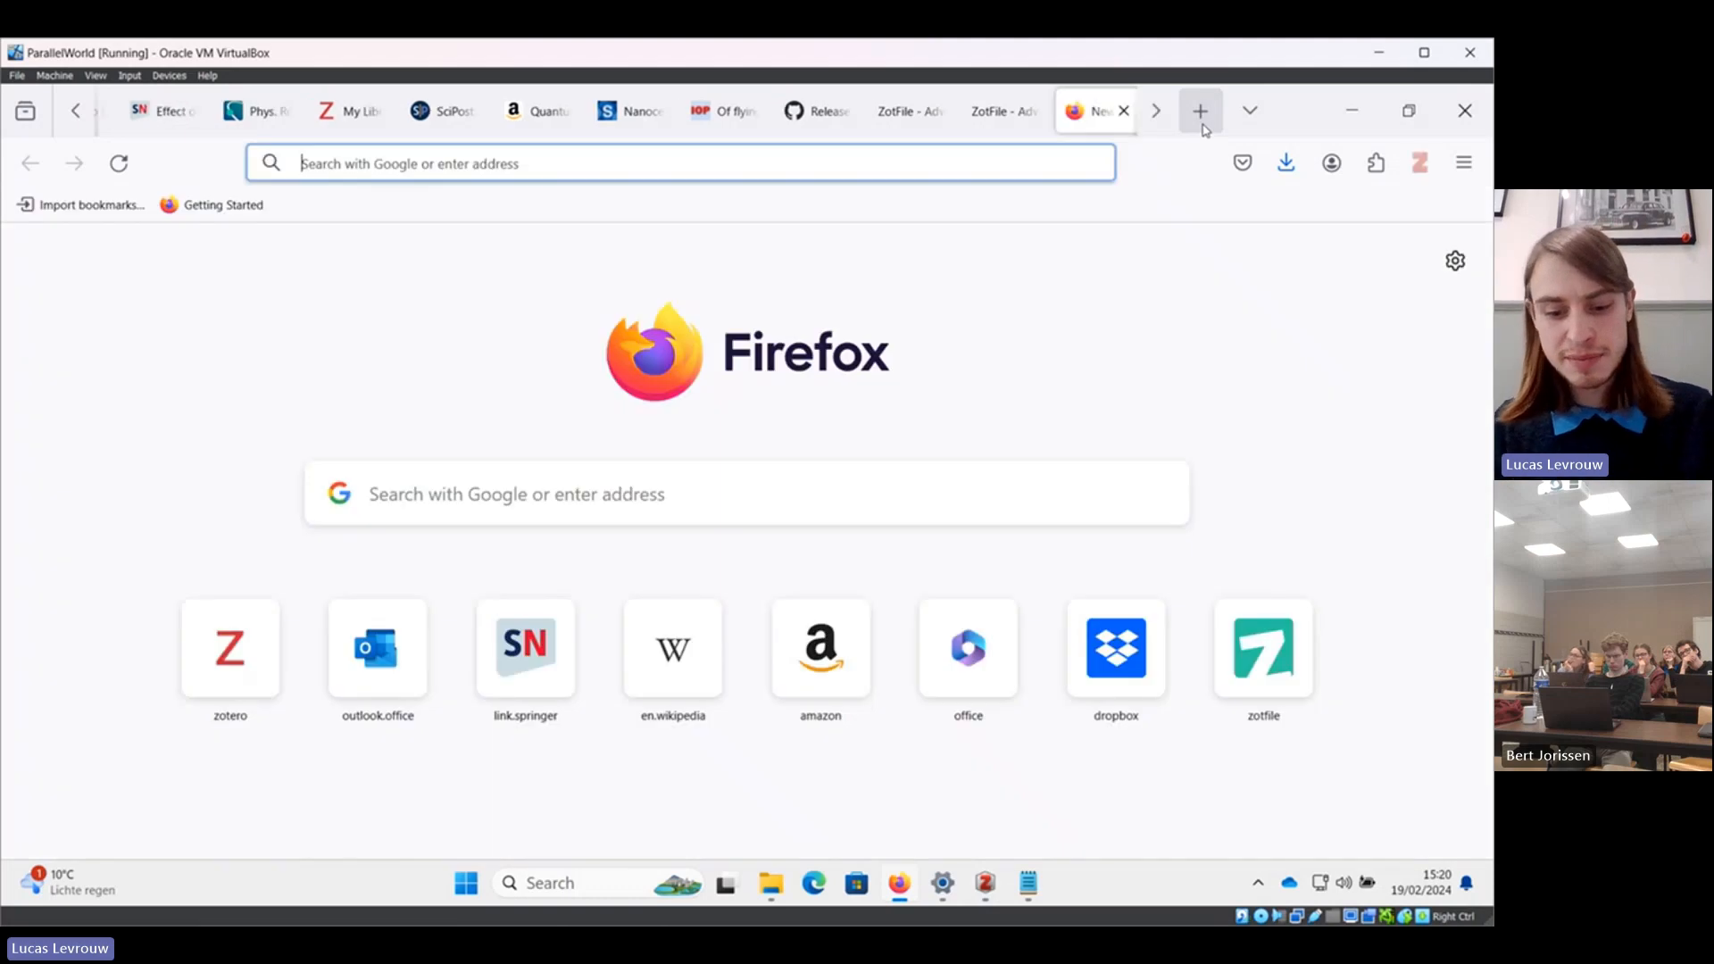
type("over")
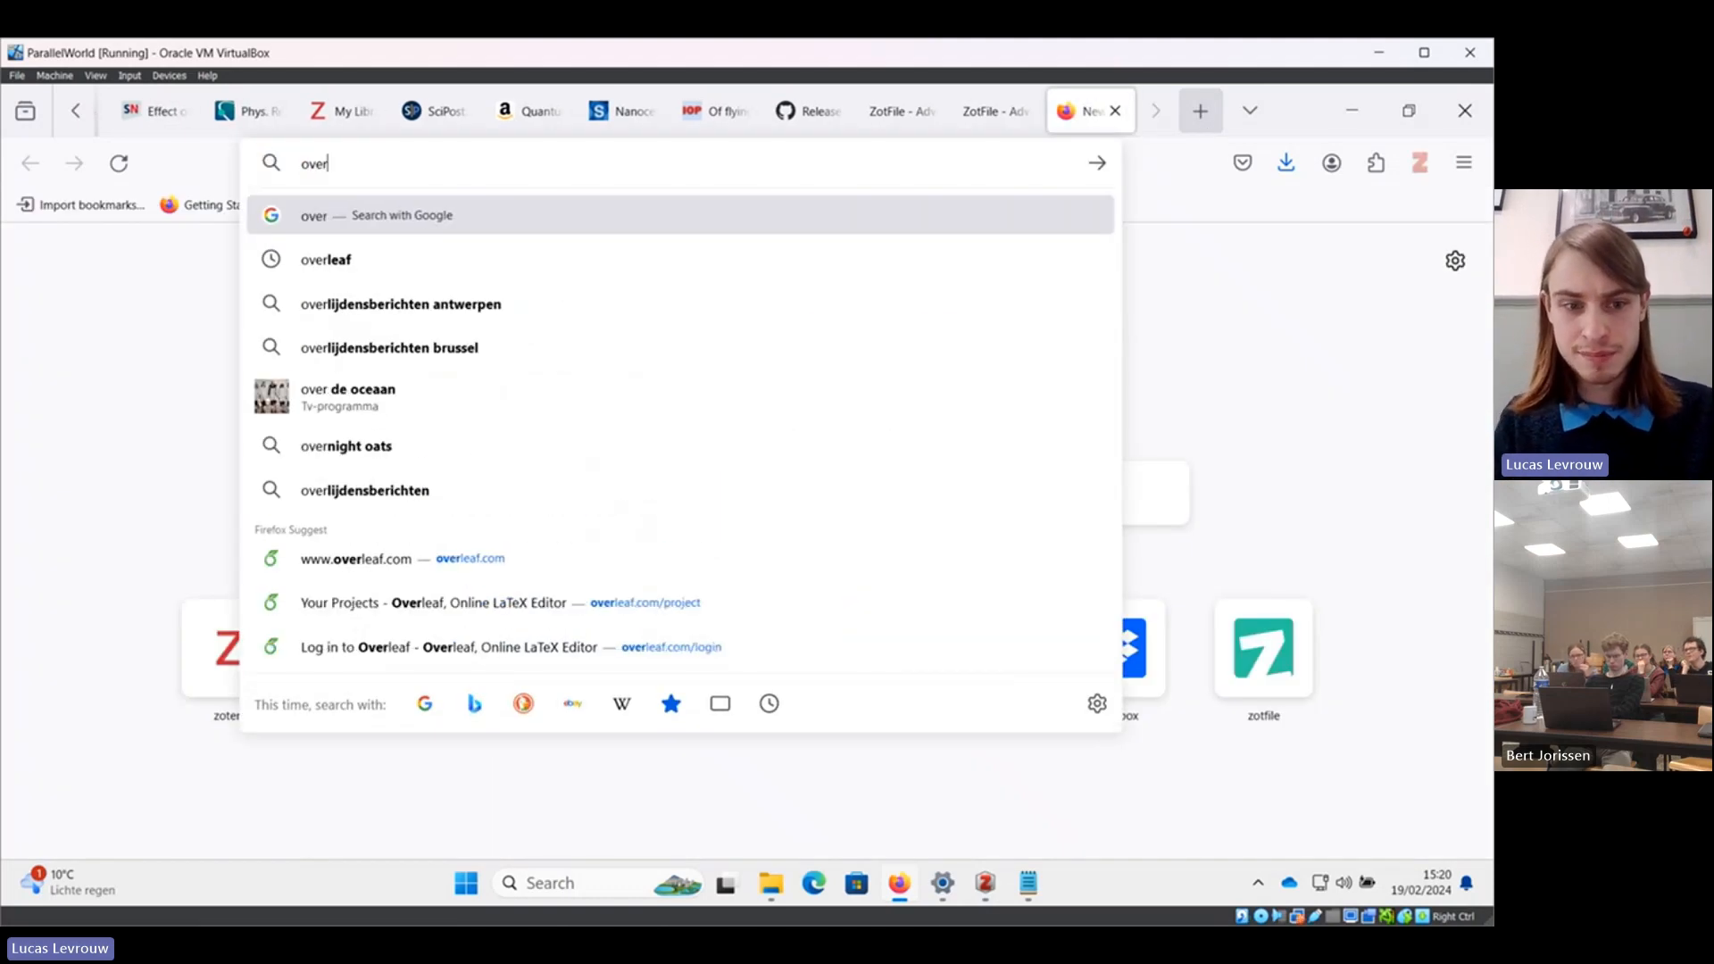
left_click(728, 615)
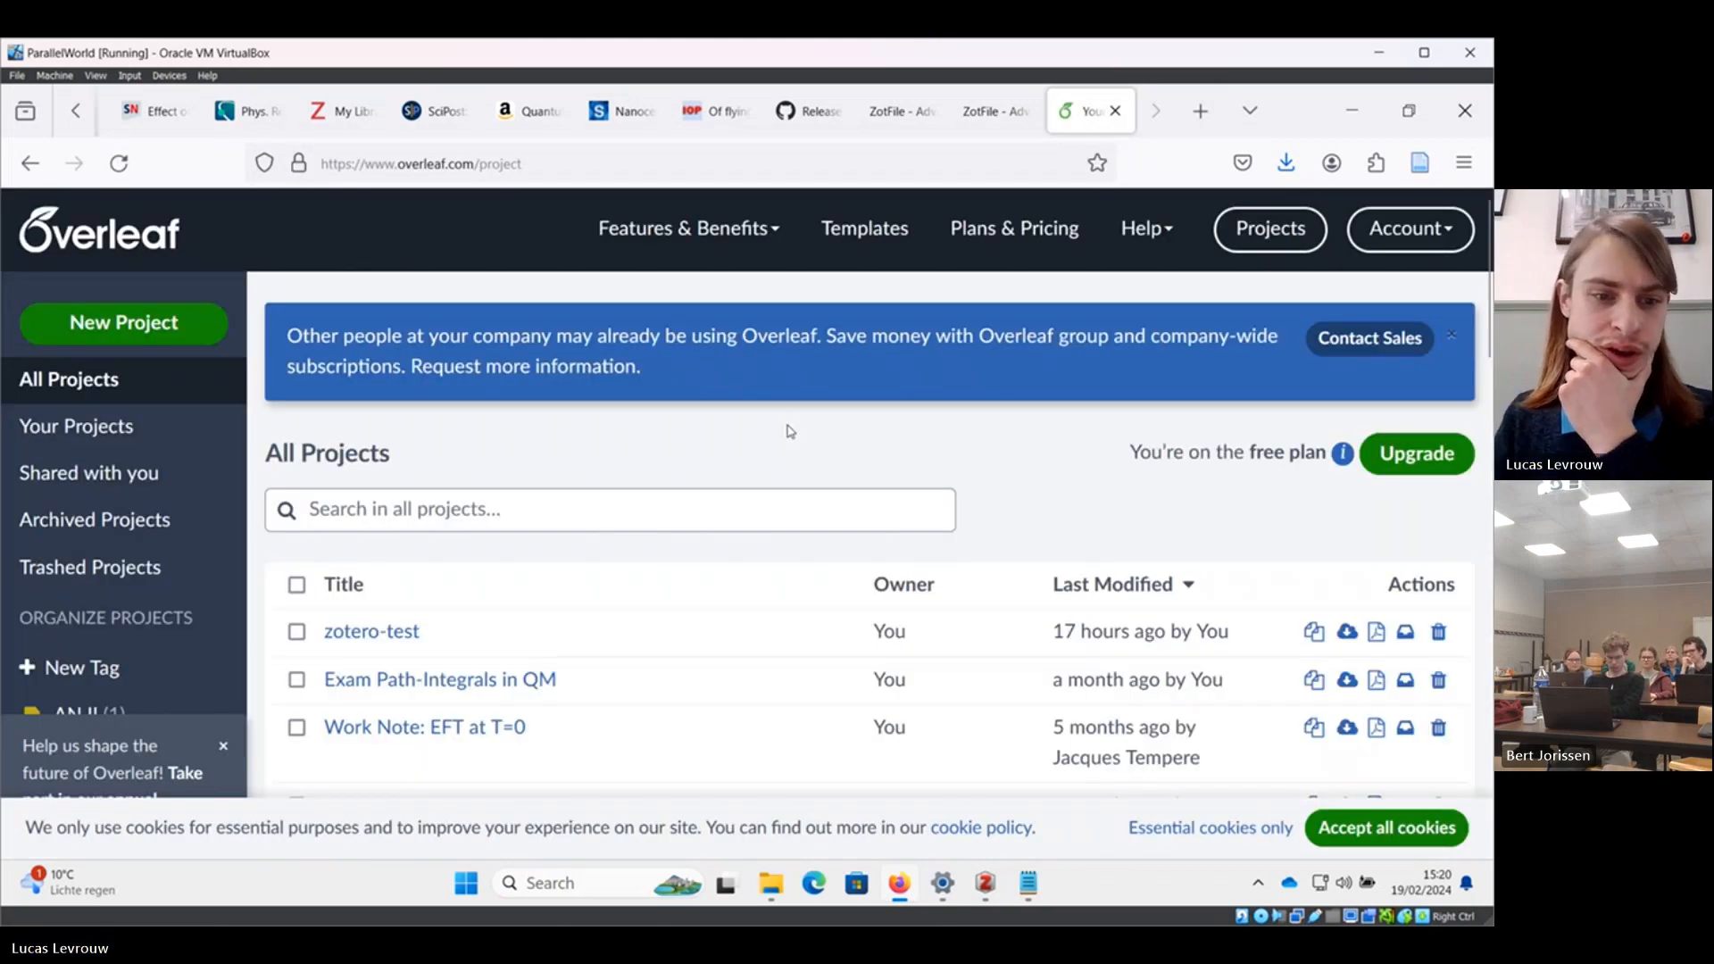
scroll(789, 432, "down", 2)
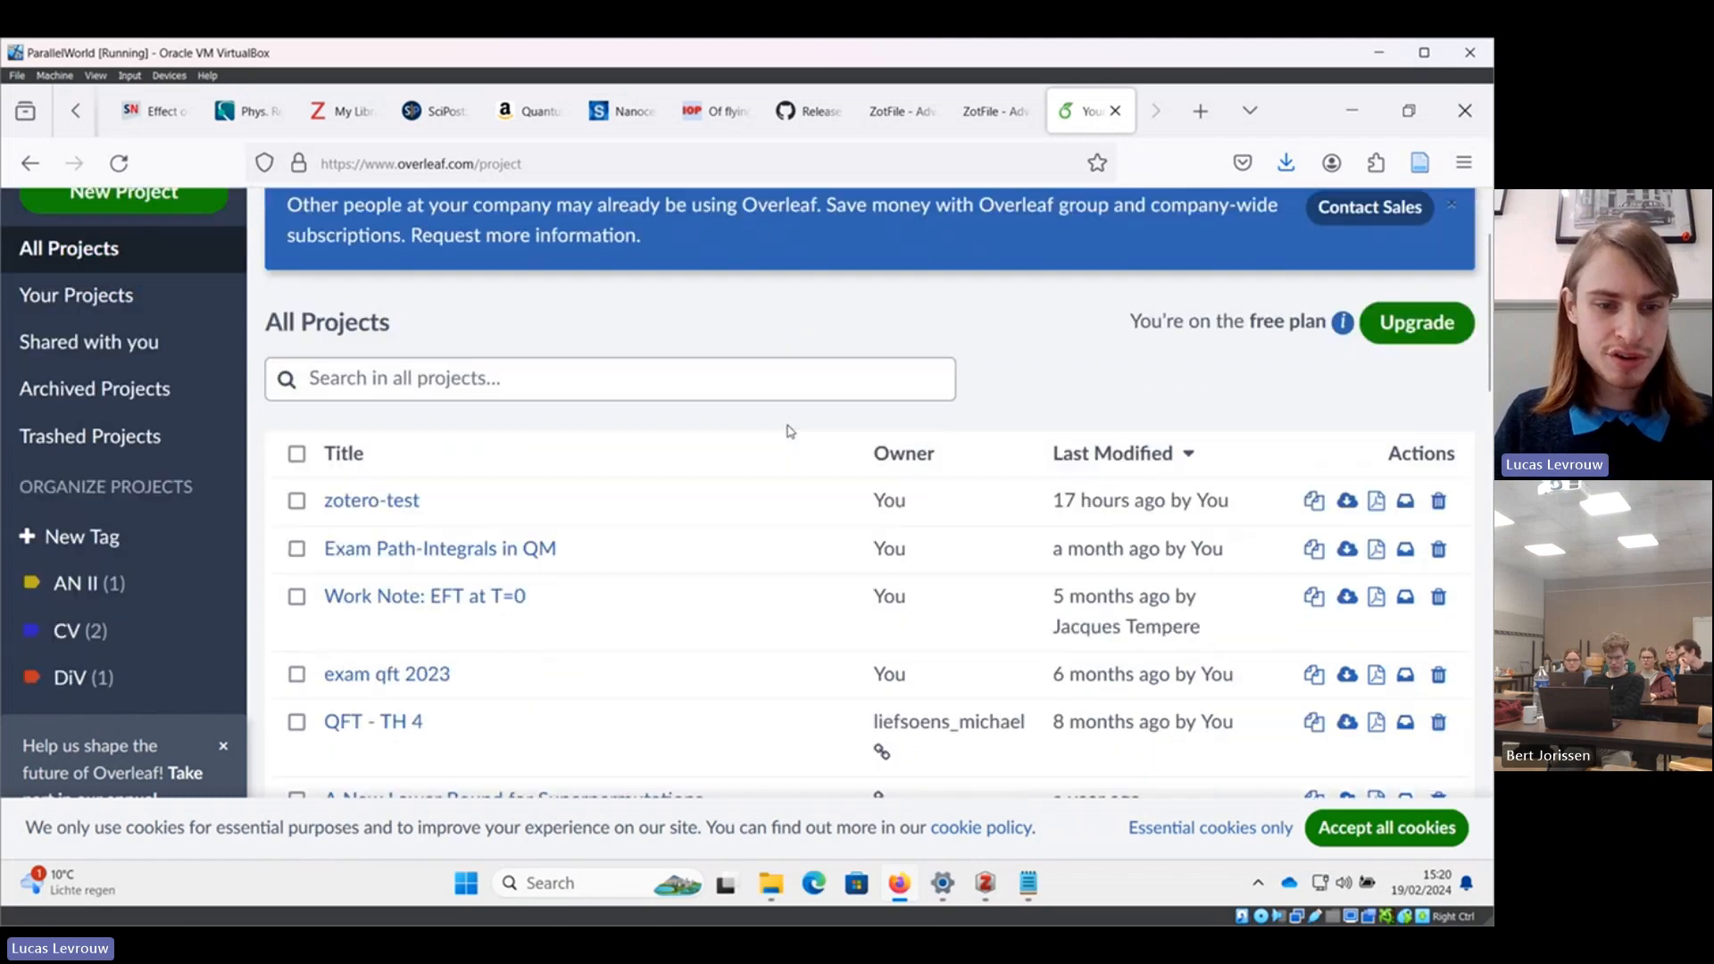
left_click(392, 507)
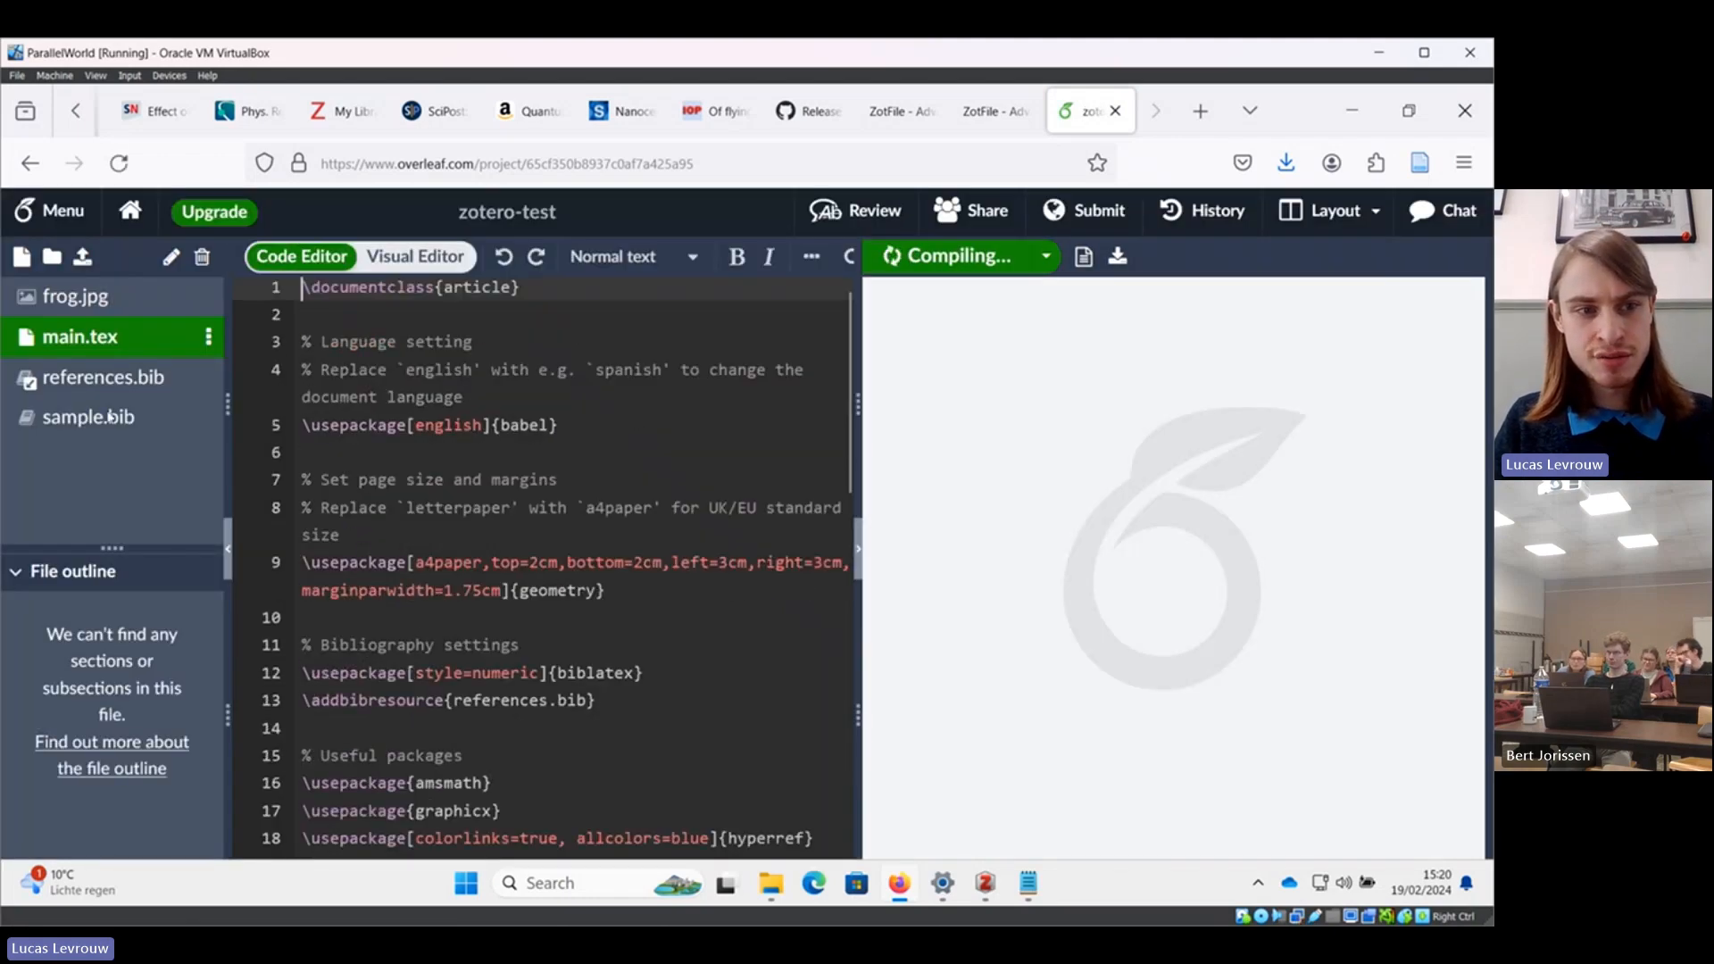
Start adding a file from Zotero to the Overleaf project and examine the available Library and Format options.
left_click(80, 259)
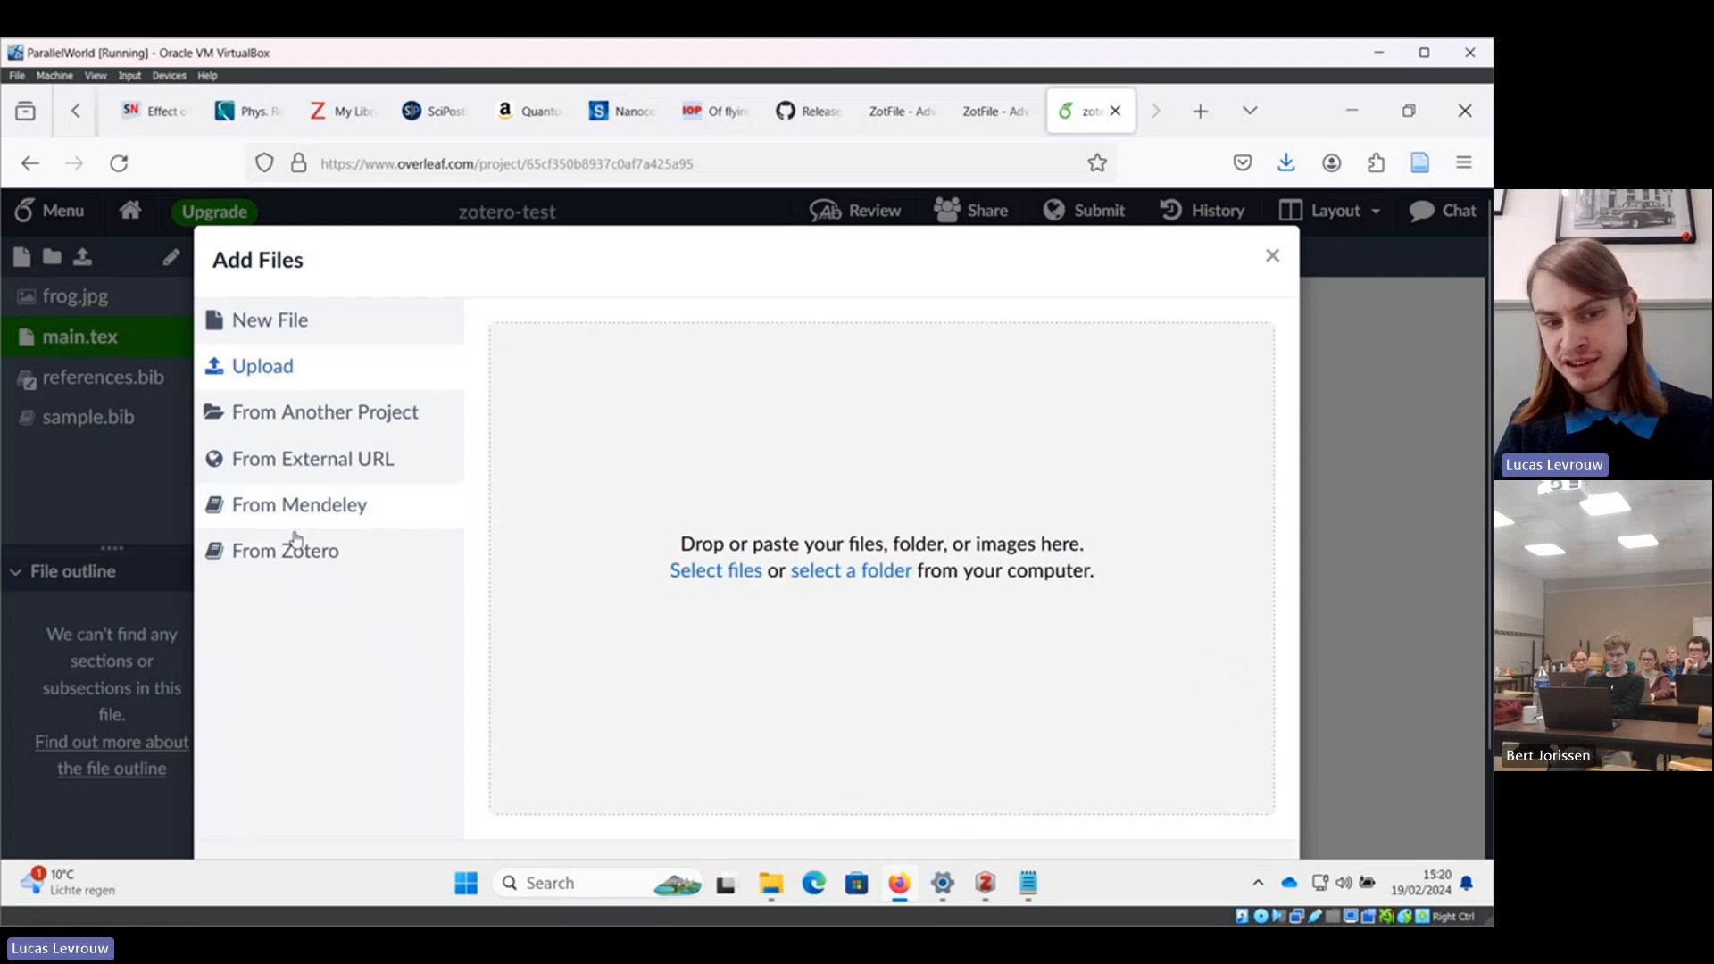
left_click(286, 551)
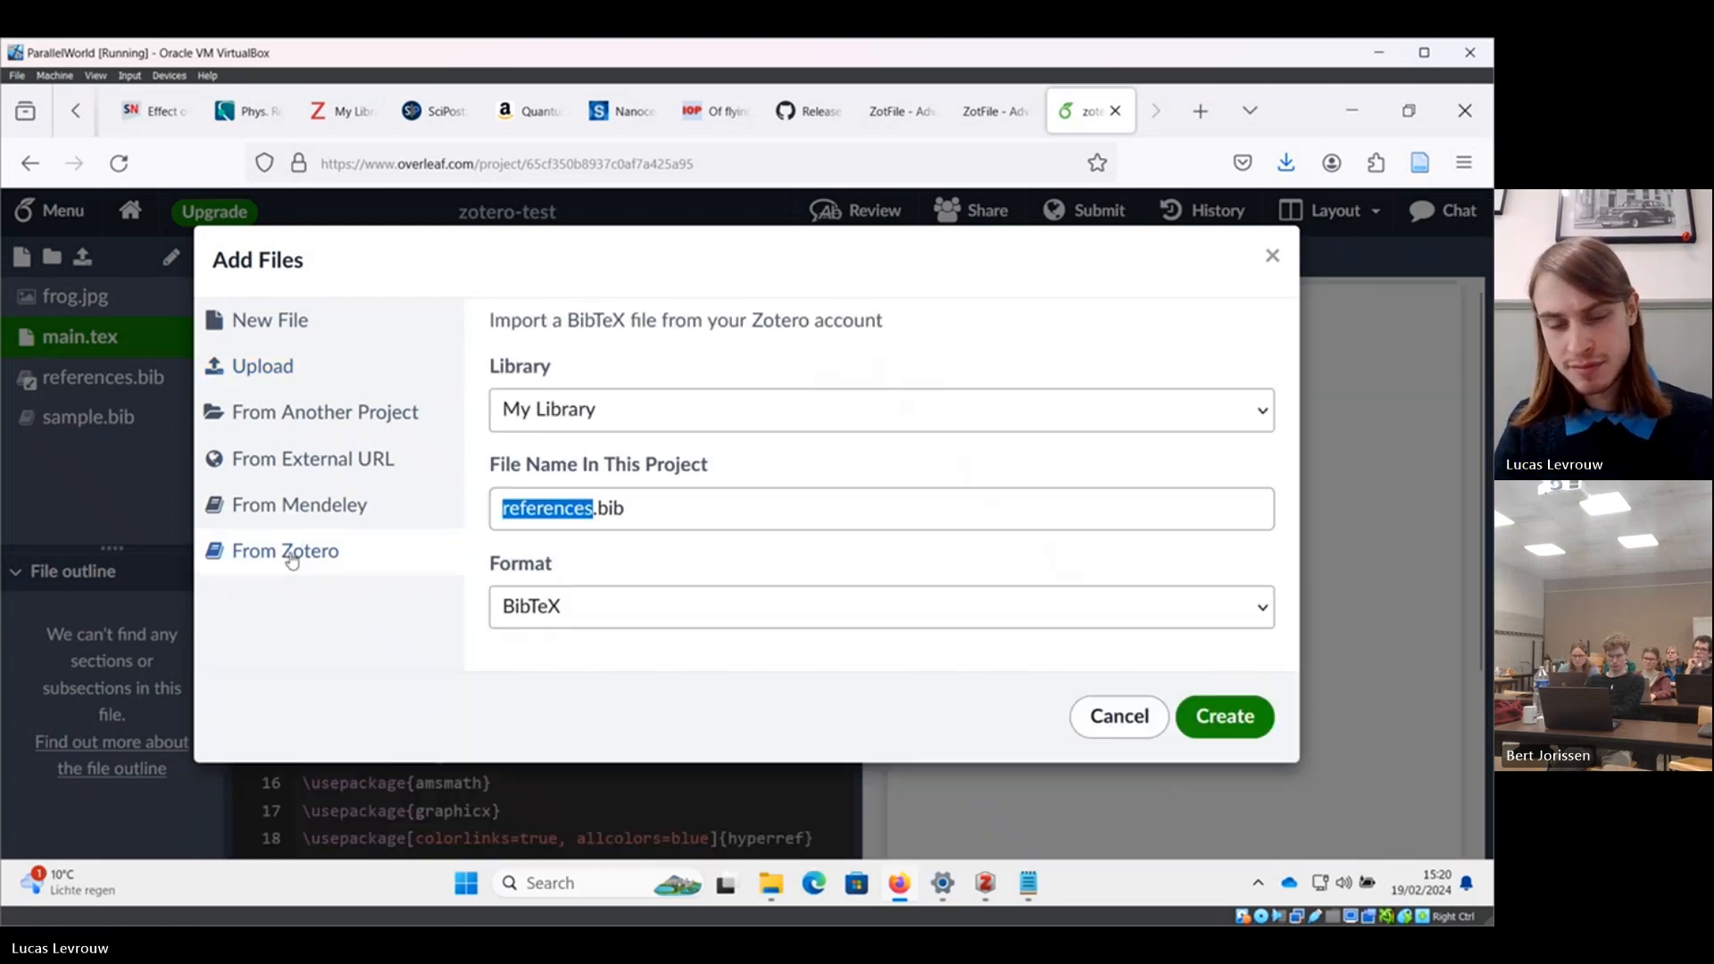
left_click(548, 420)
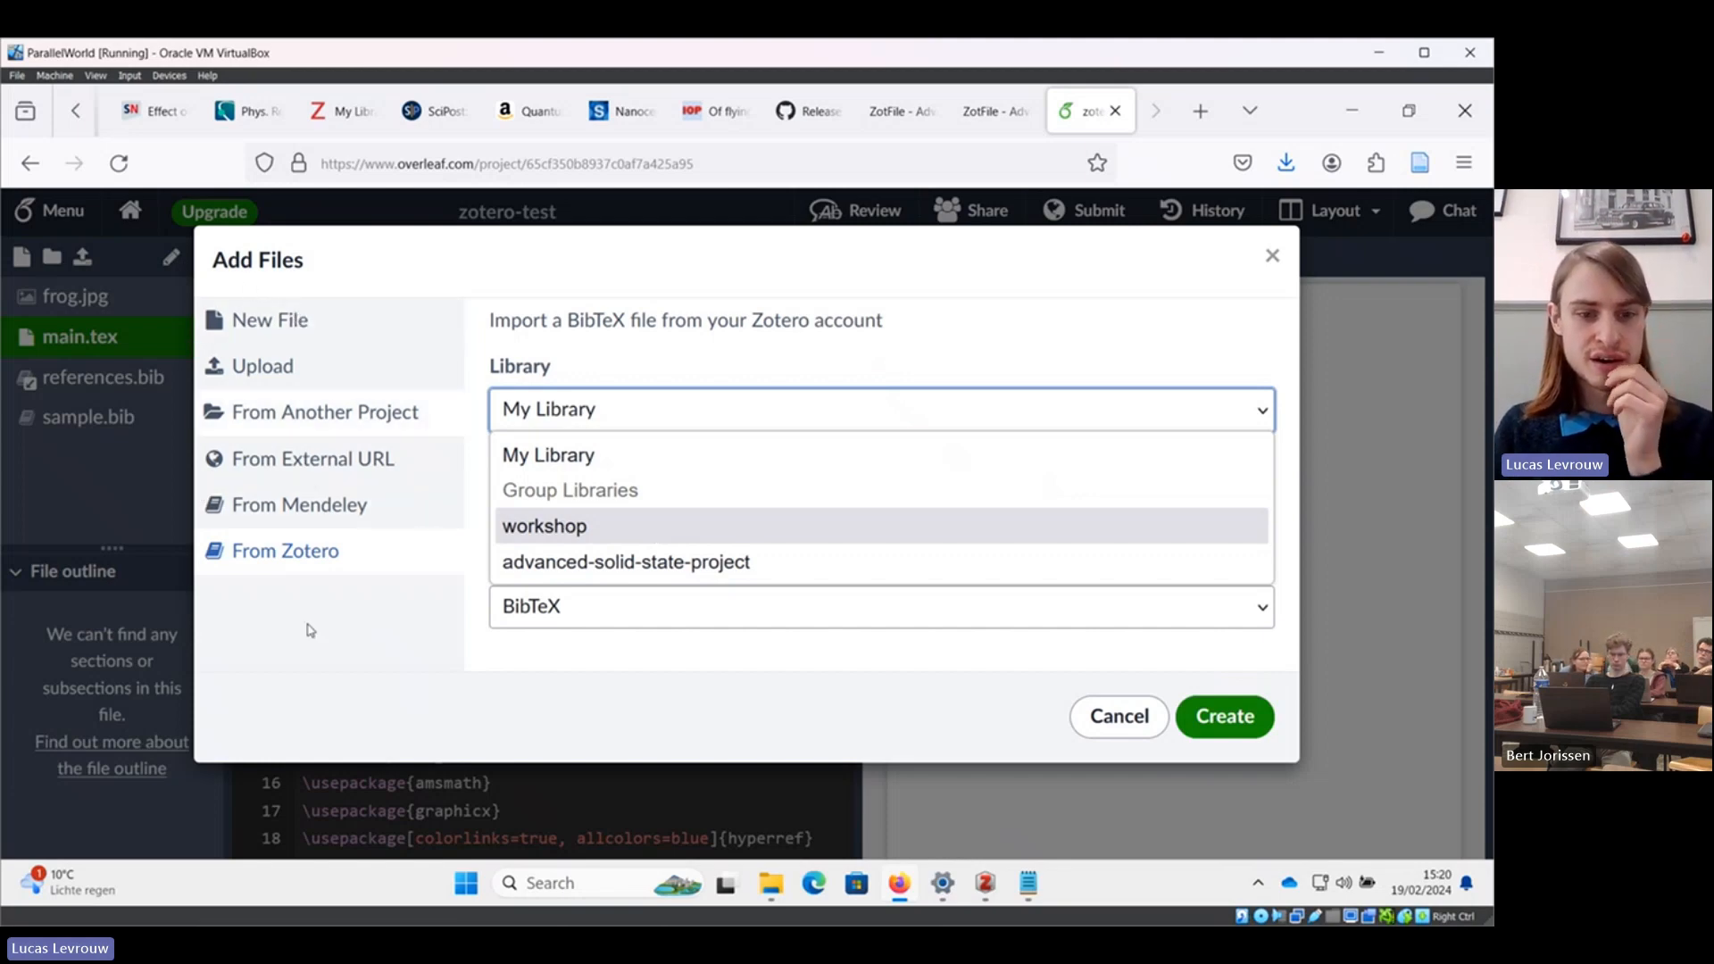
left_click(557, 617)
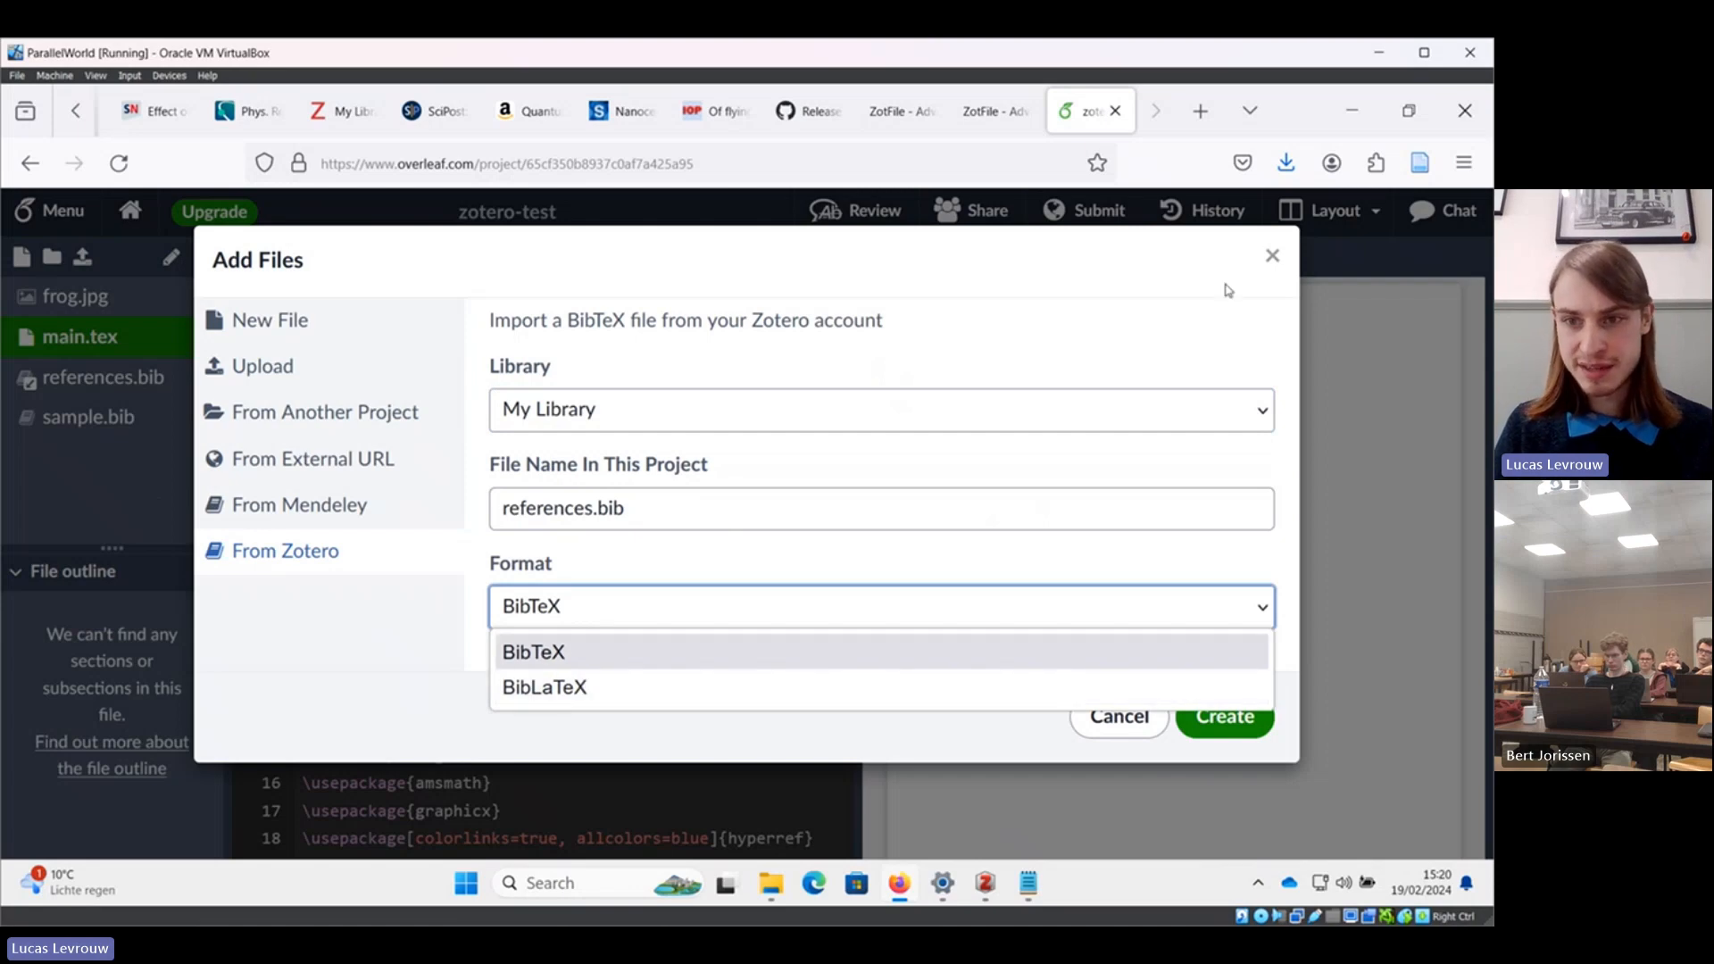
Close the Add Files dialog and the zotero-test project tab, and return to Zotero to show My Library.
left_click(1274, 268)
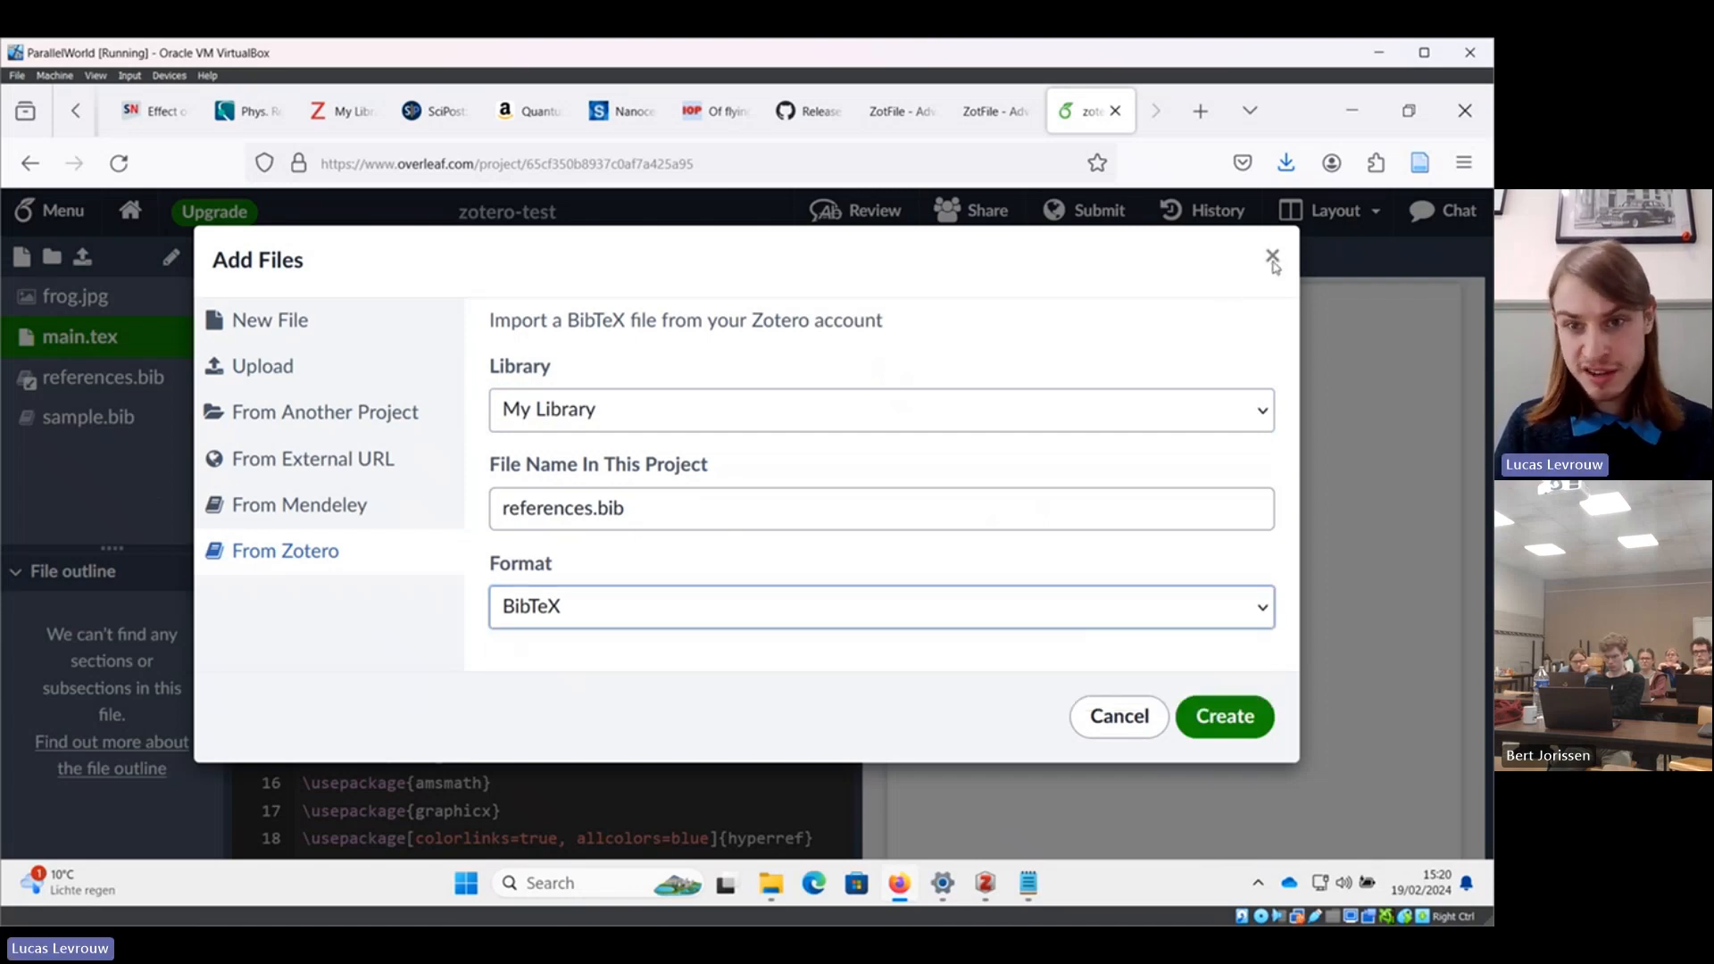
left_click(1273, 268)
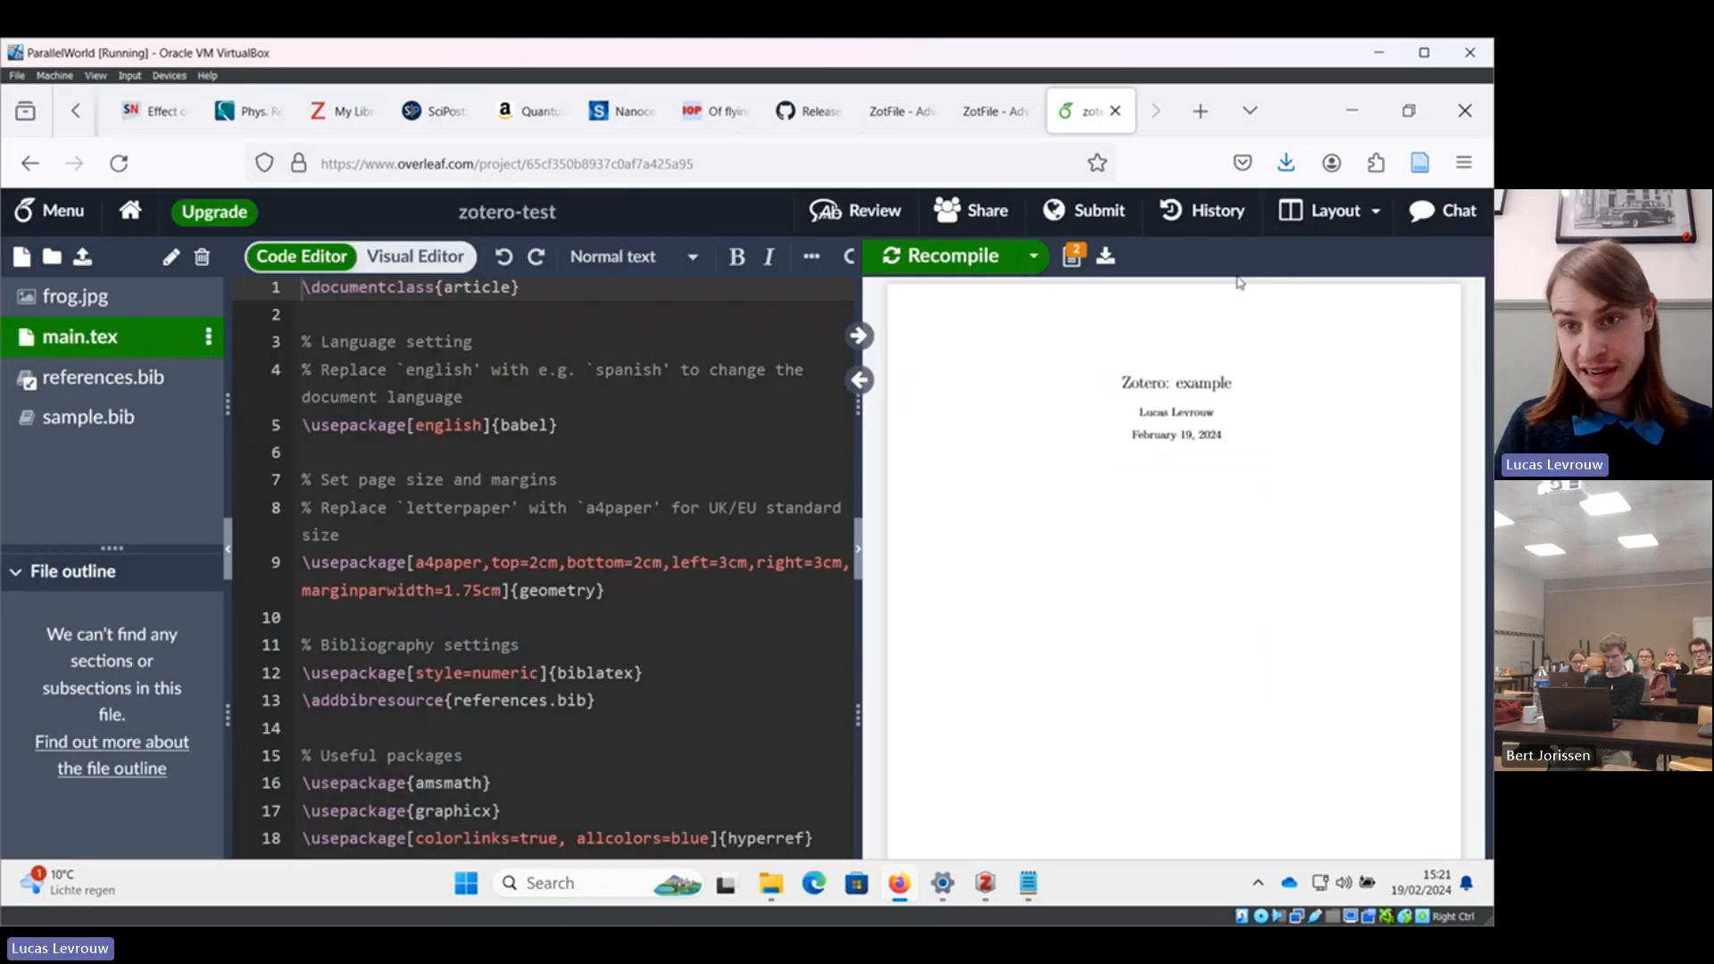
left_click(1117, 110)
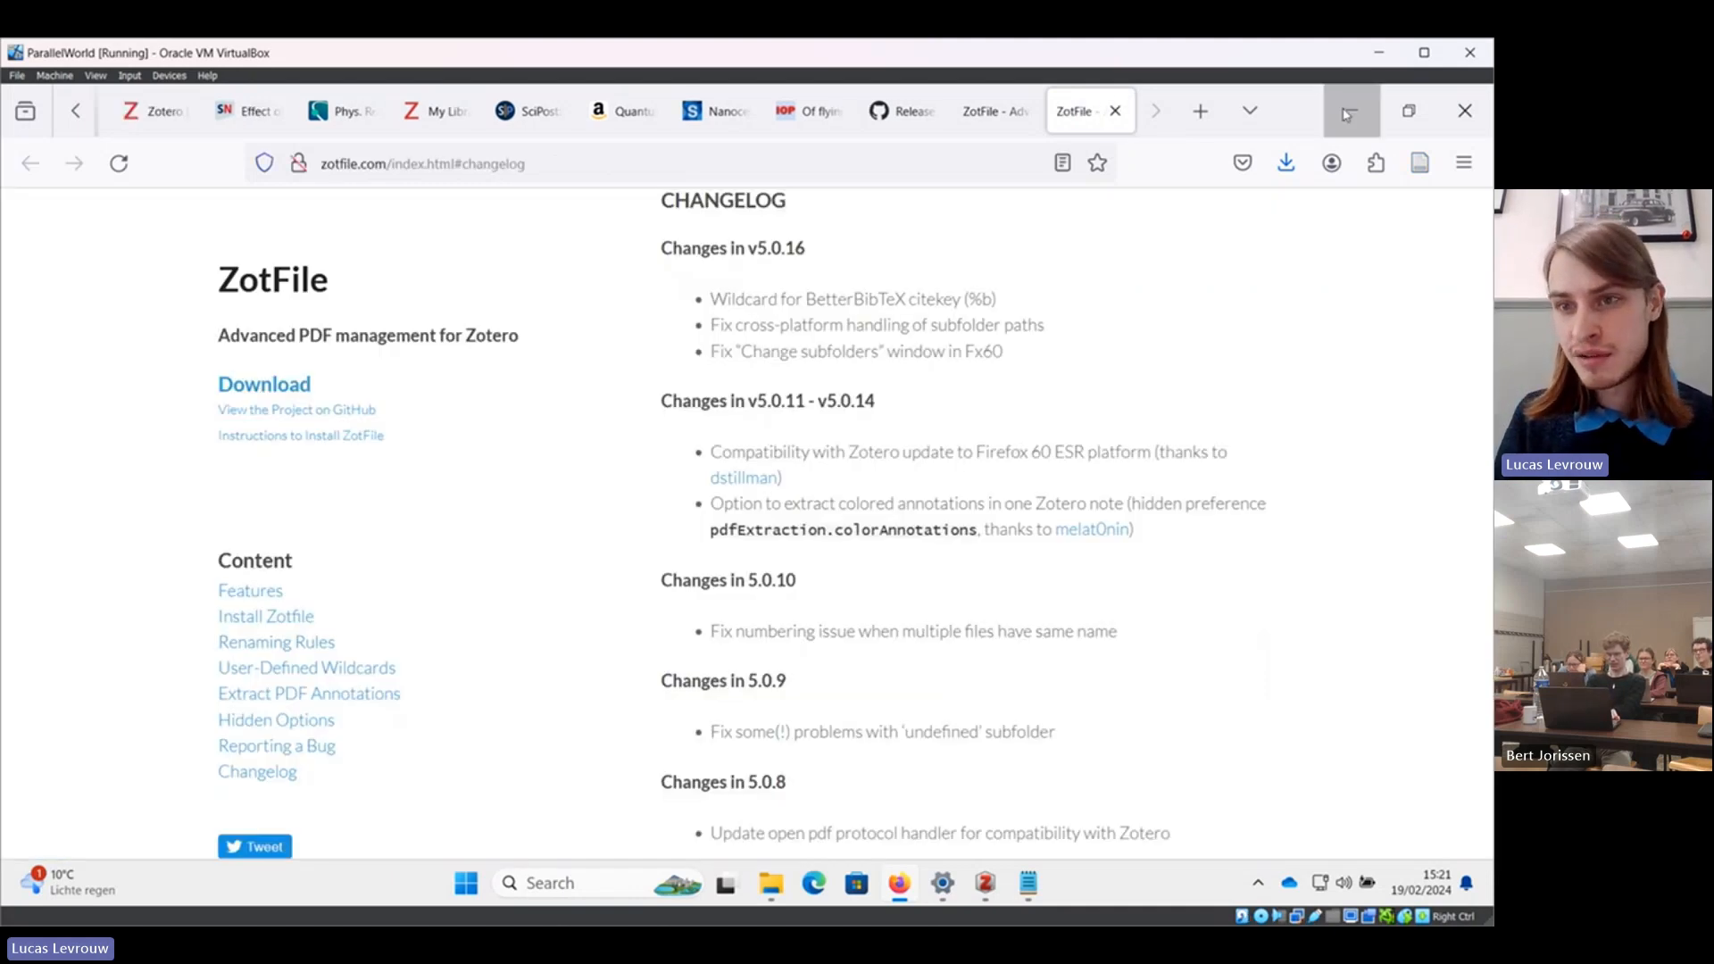
left_click(1352, 111)
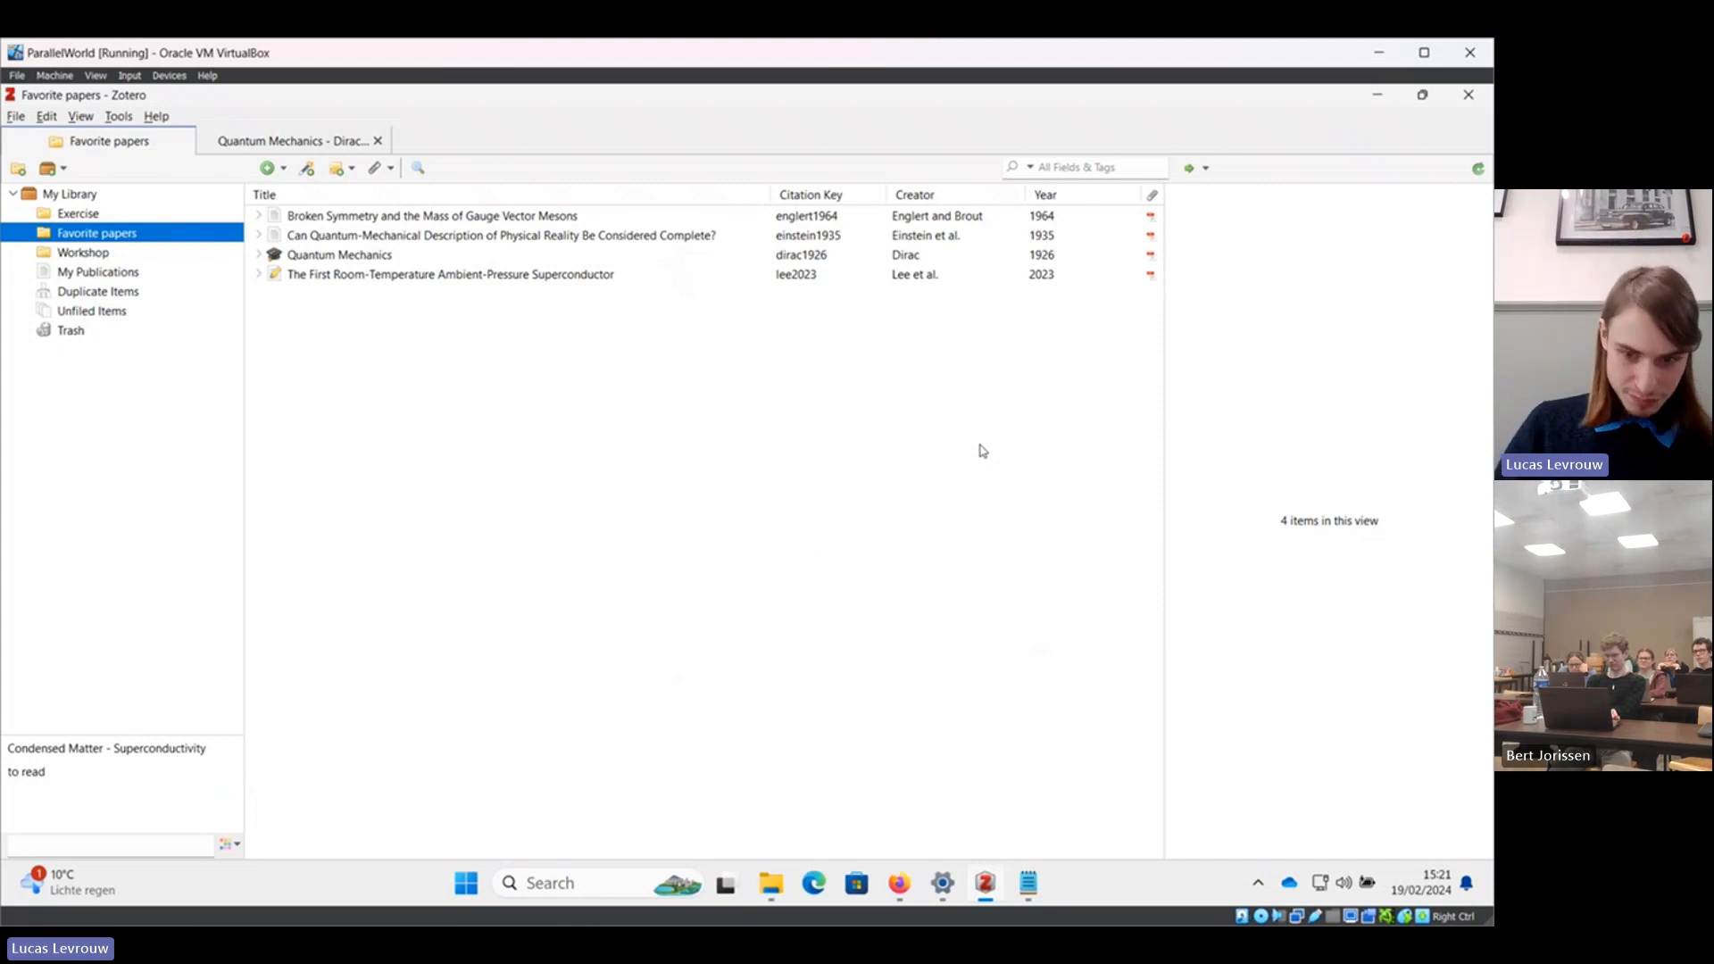
left_click(56, 196)
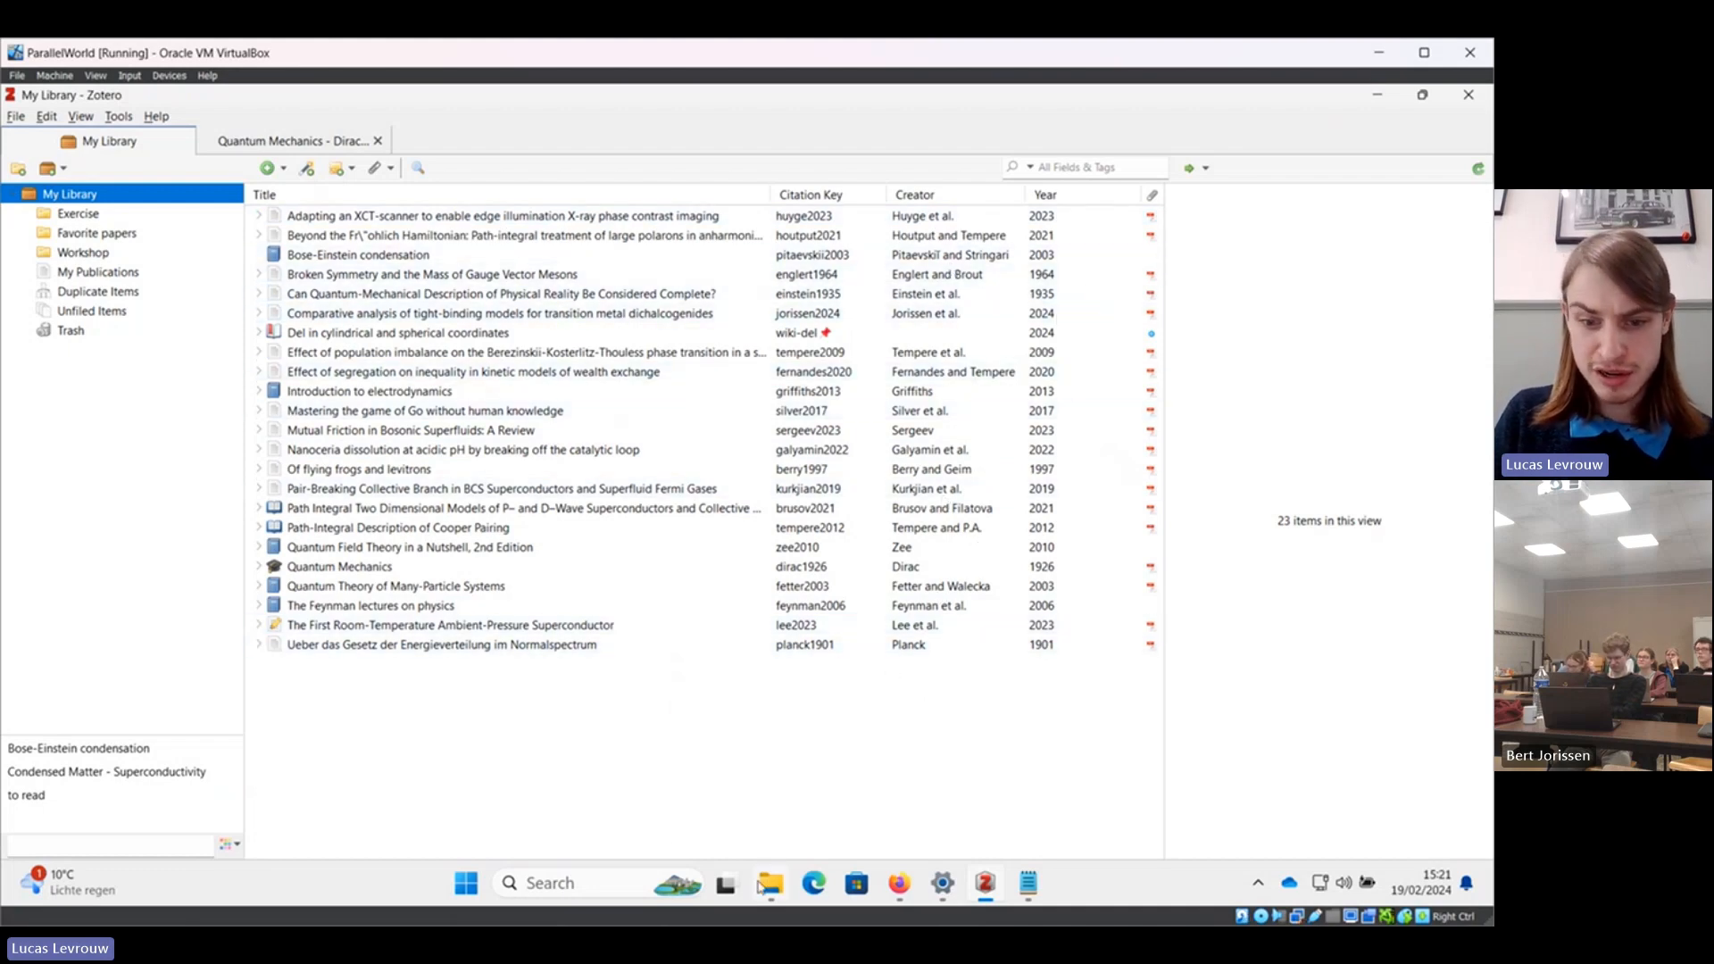
Open Zotero-installation.docx from the zotero-workshop folder in Word and minimise File Explorer.
mouse_move(767, 890)
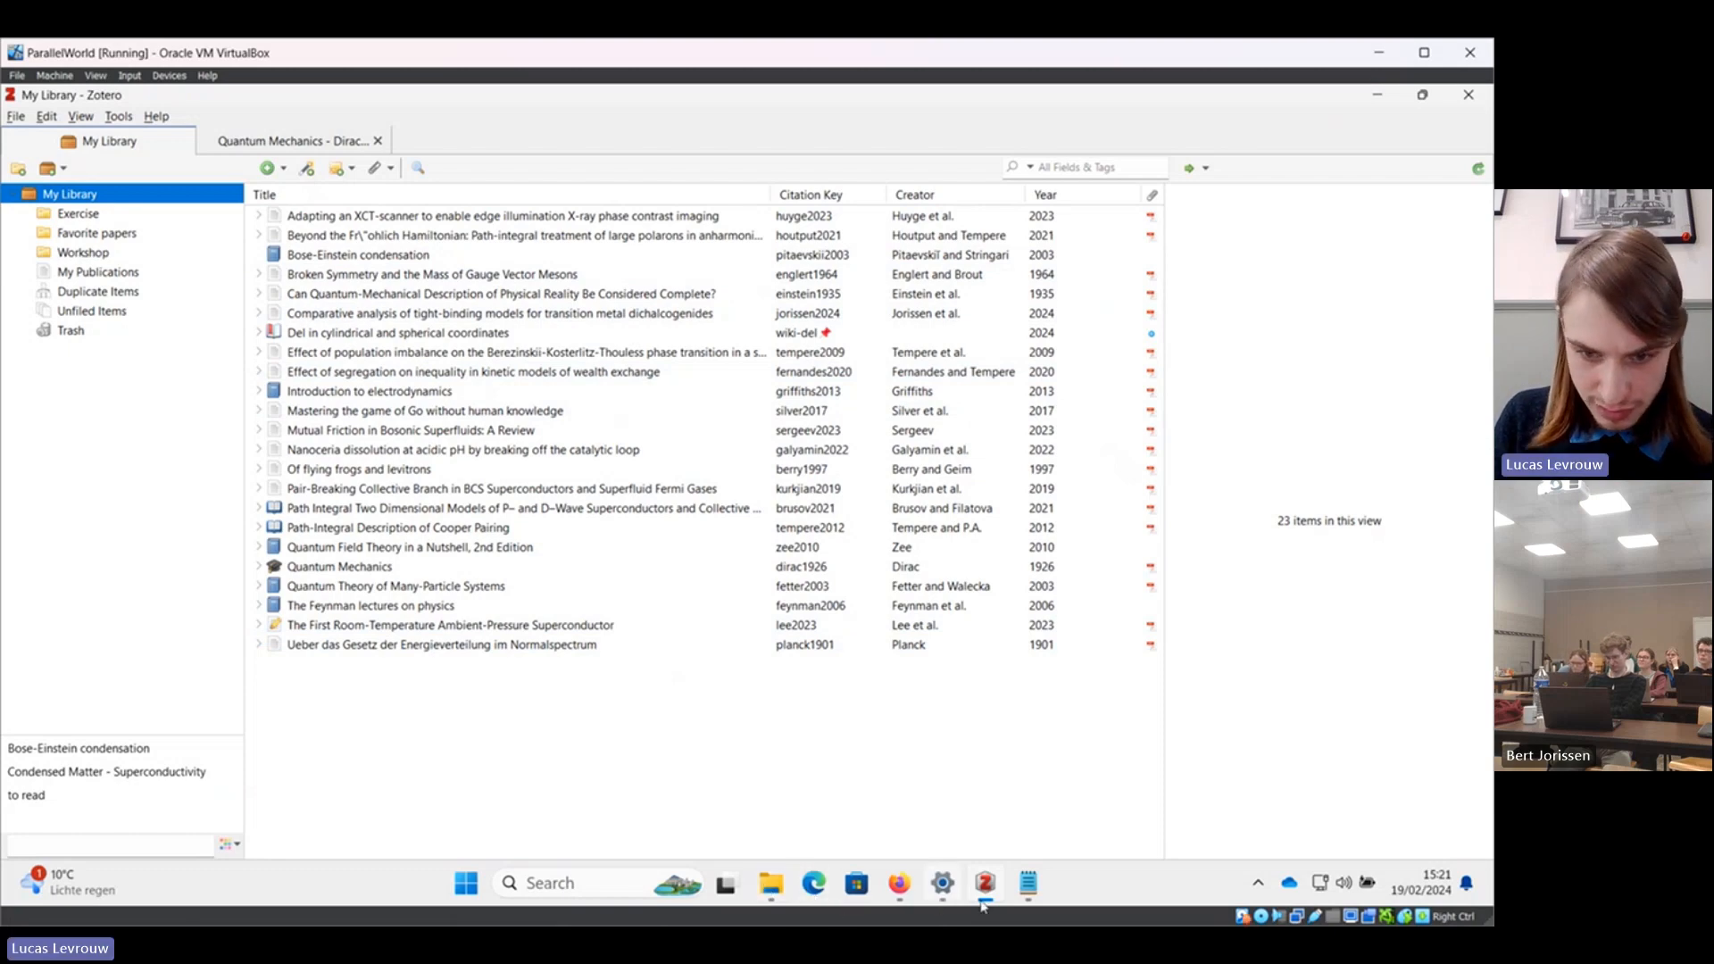
left_click(769, 884)
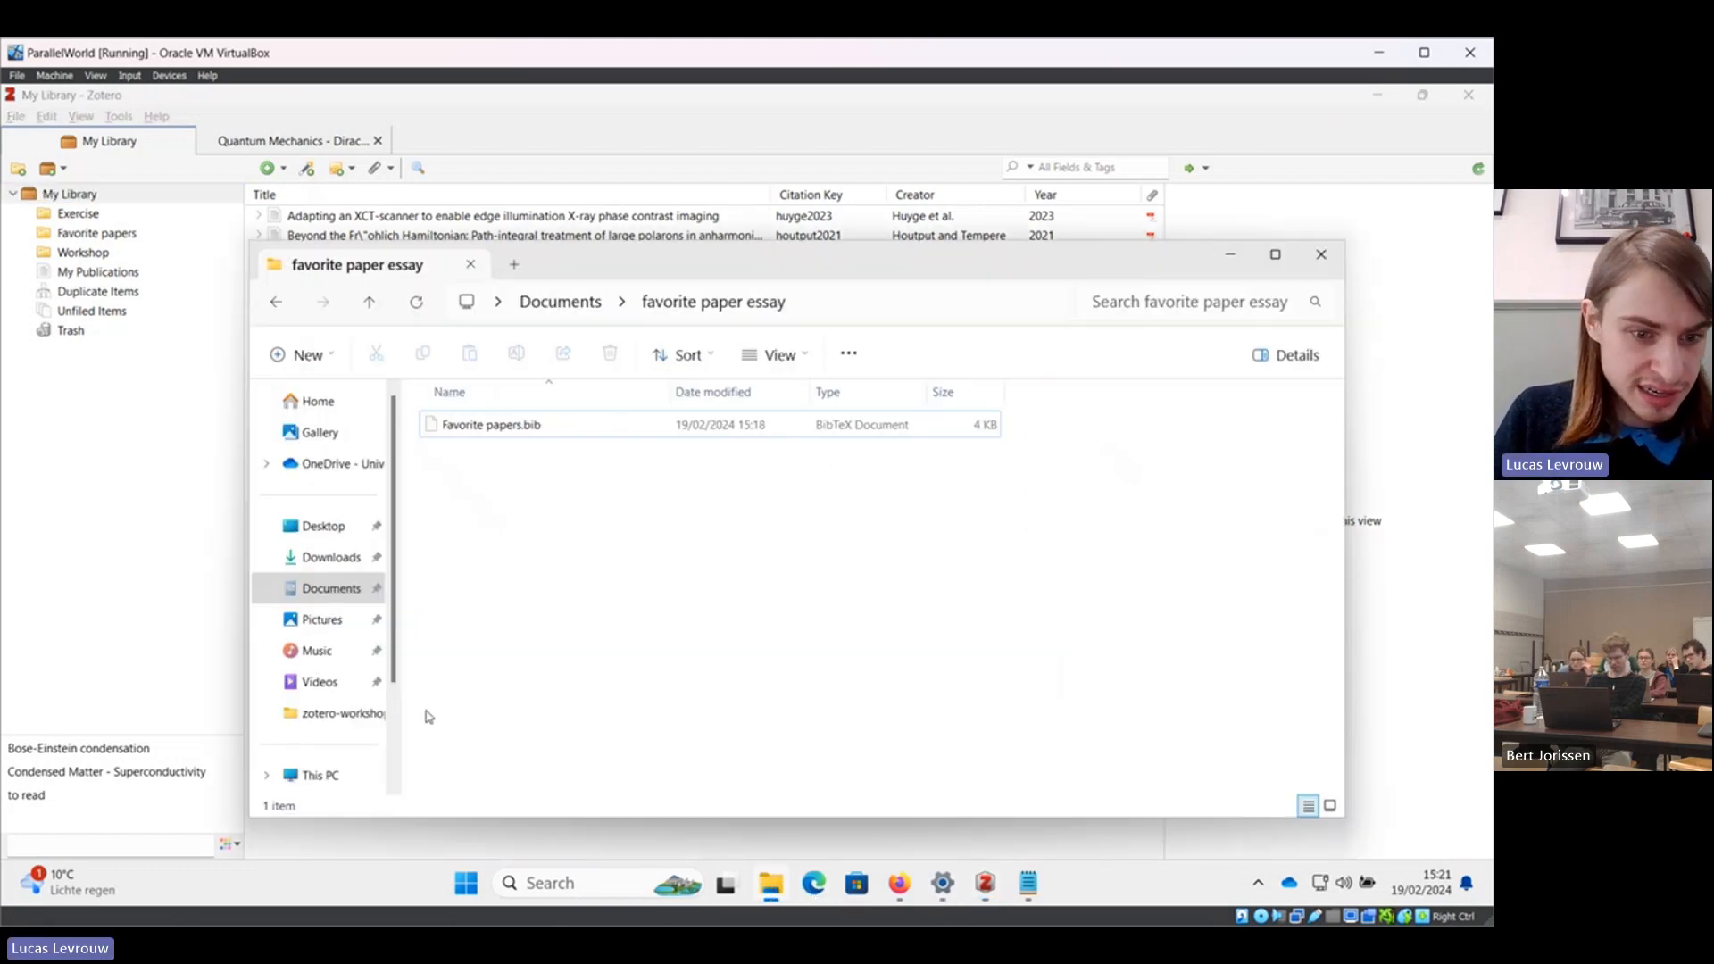
left_click(346, 713)
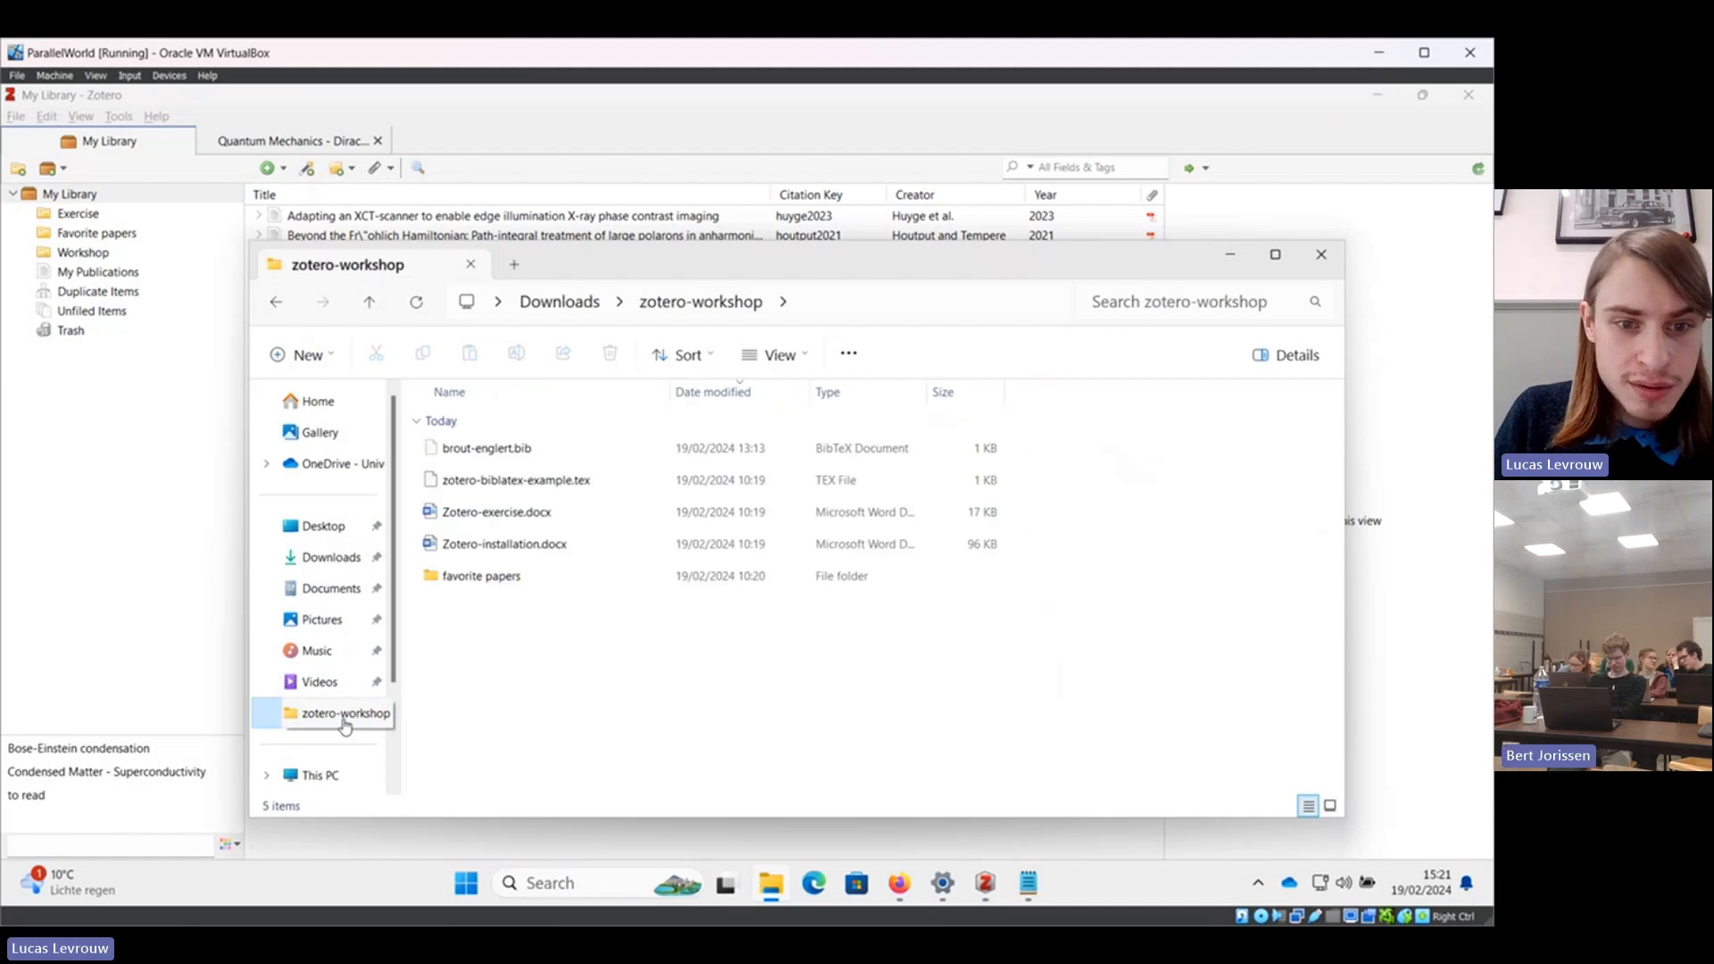
double_click(572, 546)
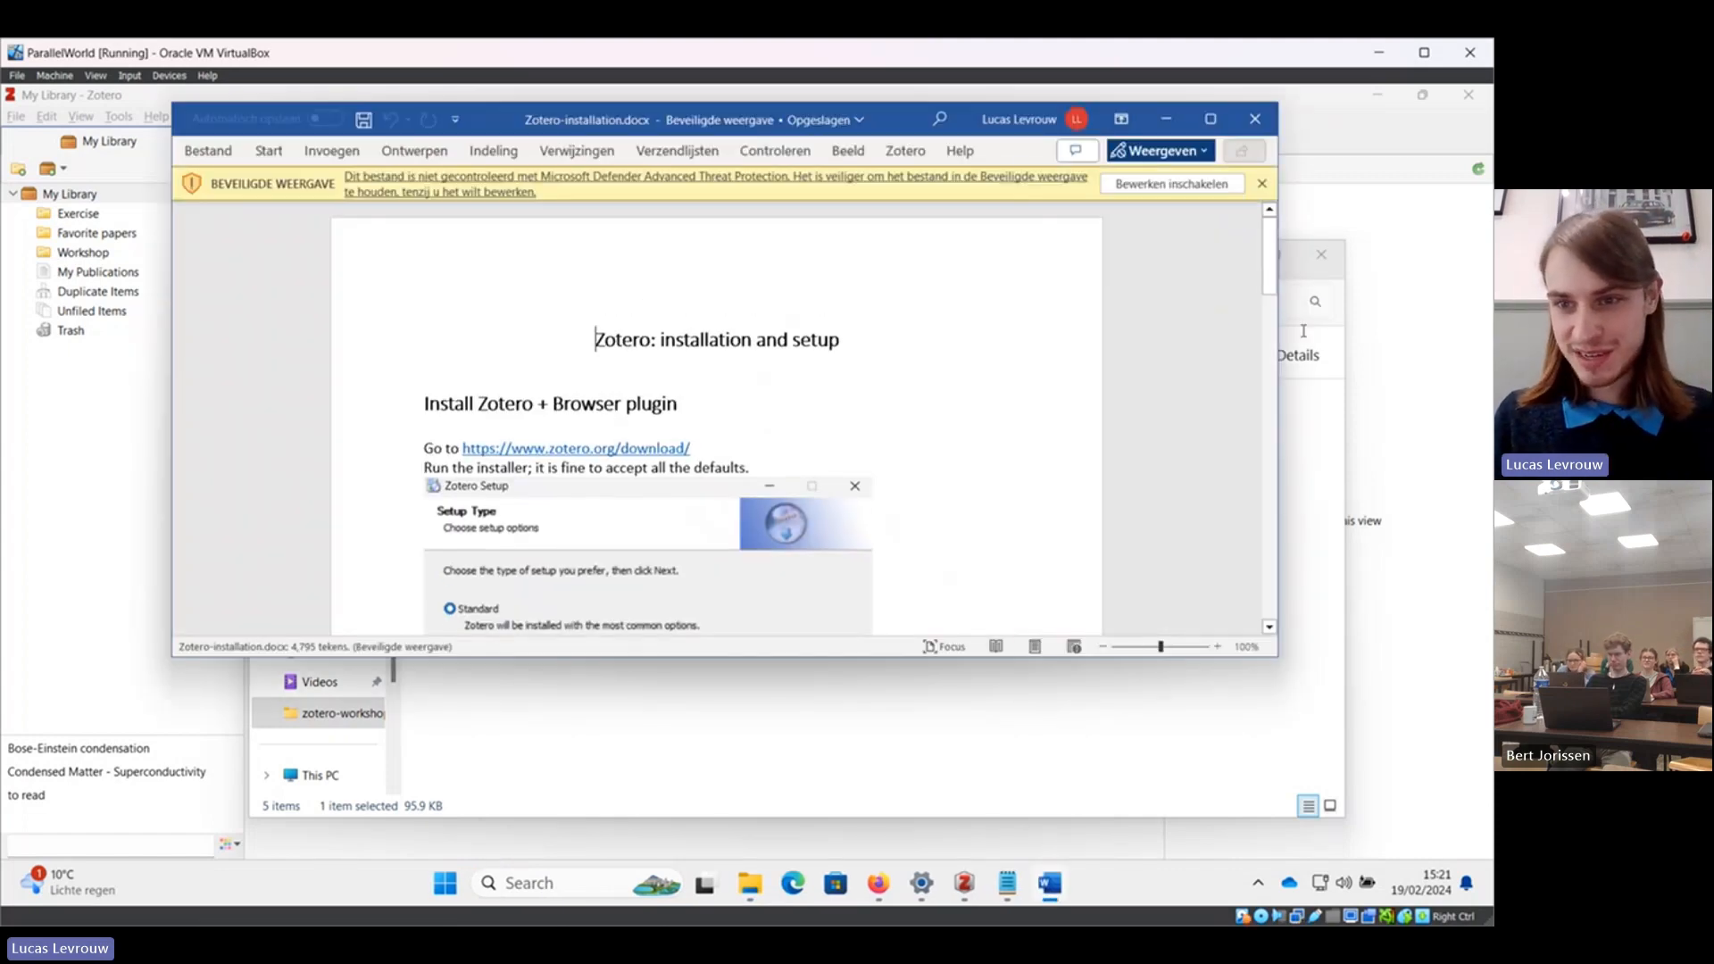
left_click(1294, 449)
left_click(1224, 259)
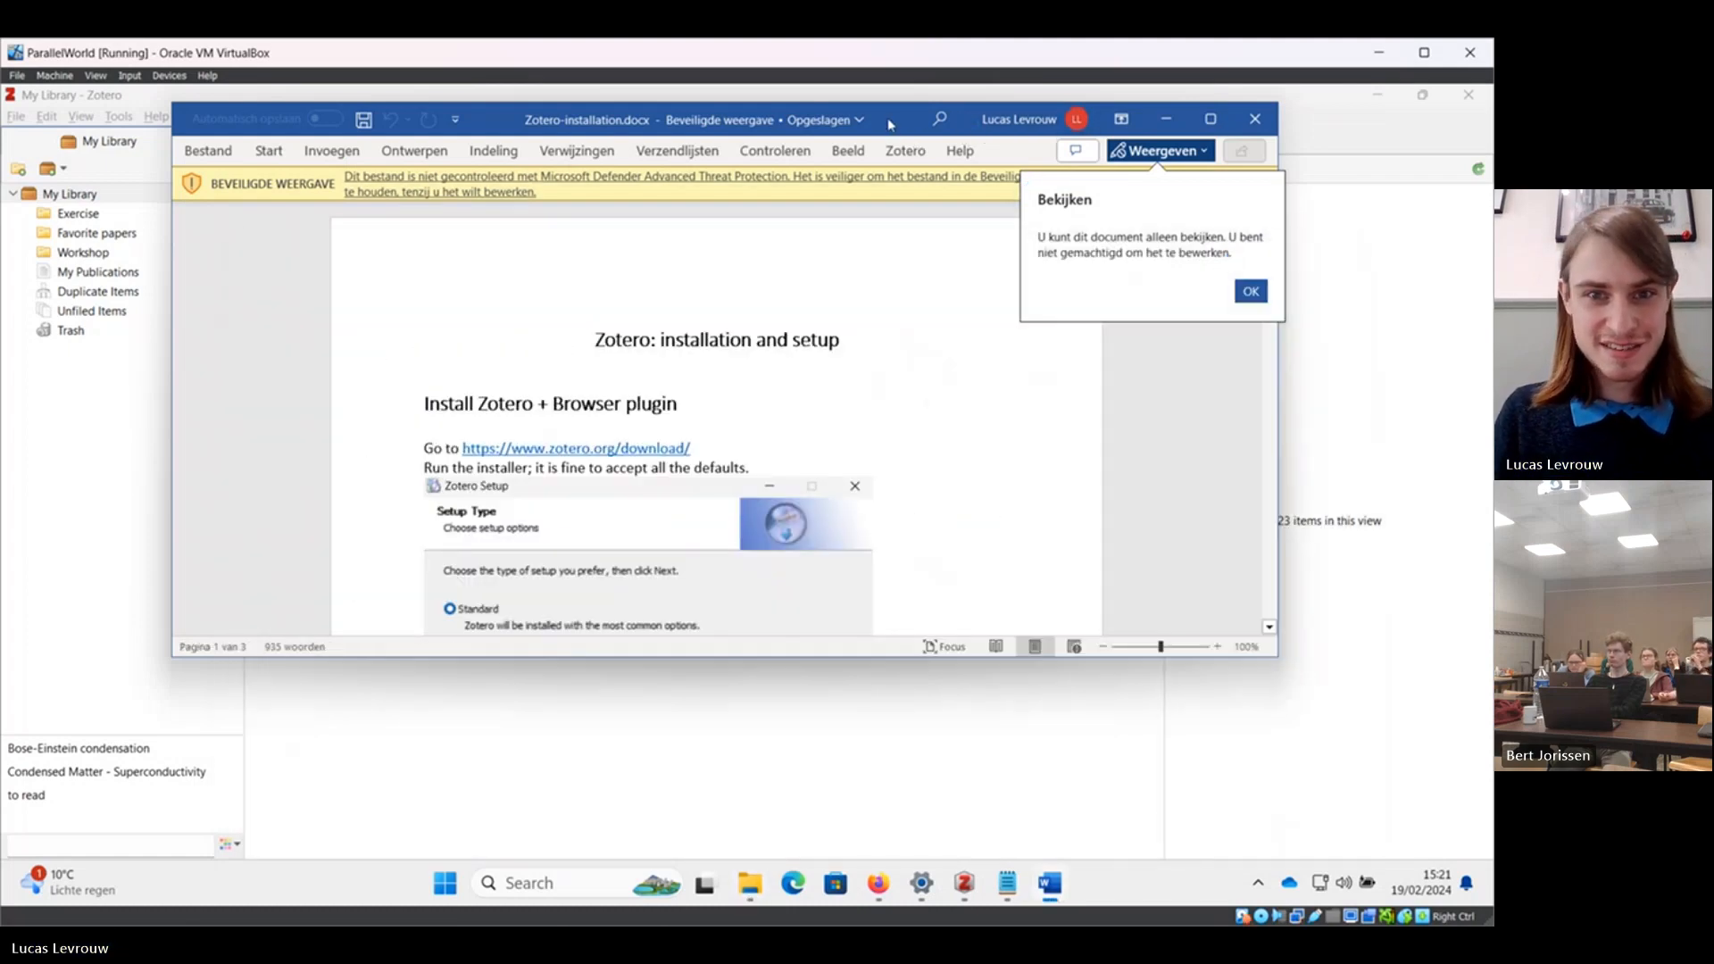
Place the Word document side by side with Zotero and go to its "Install the Zotfile extension" section.
left_click_drag(890, 125, 1492, 207)
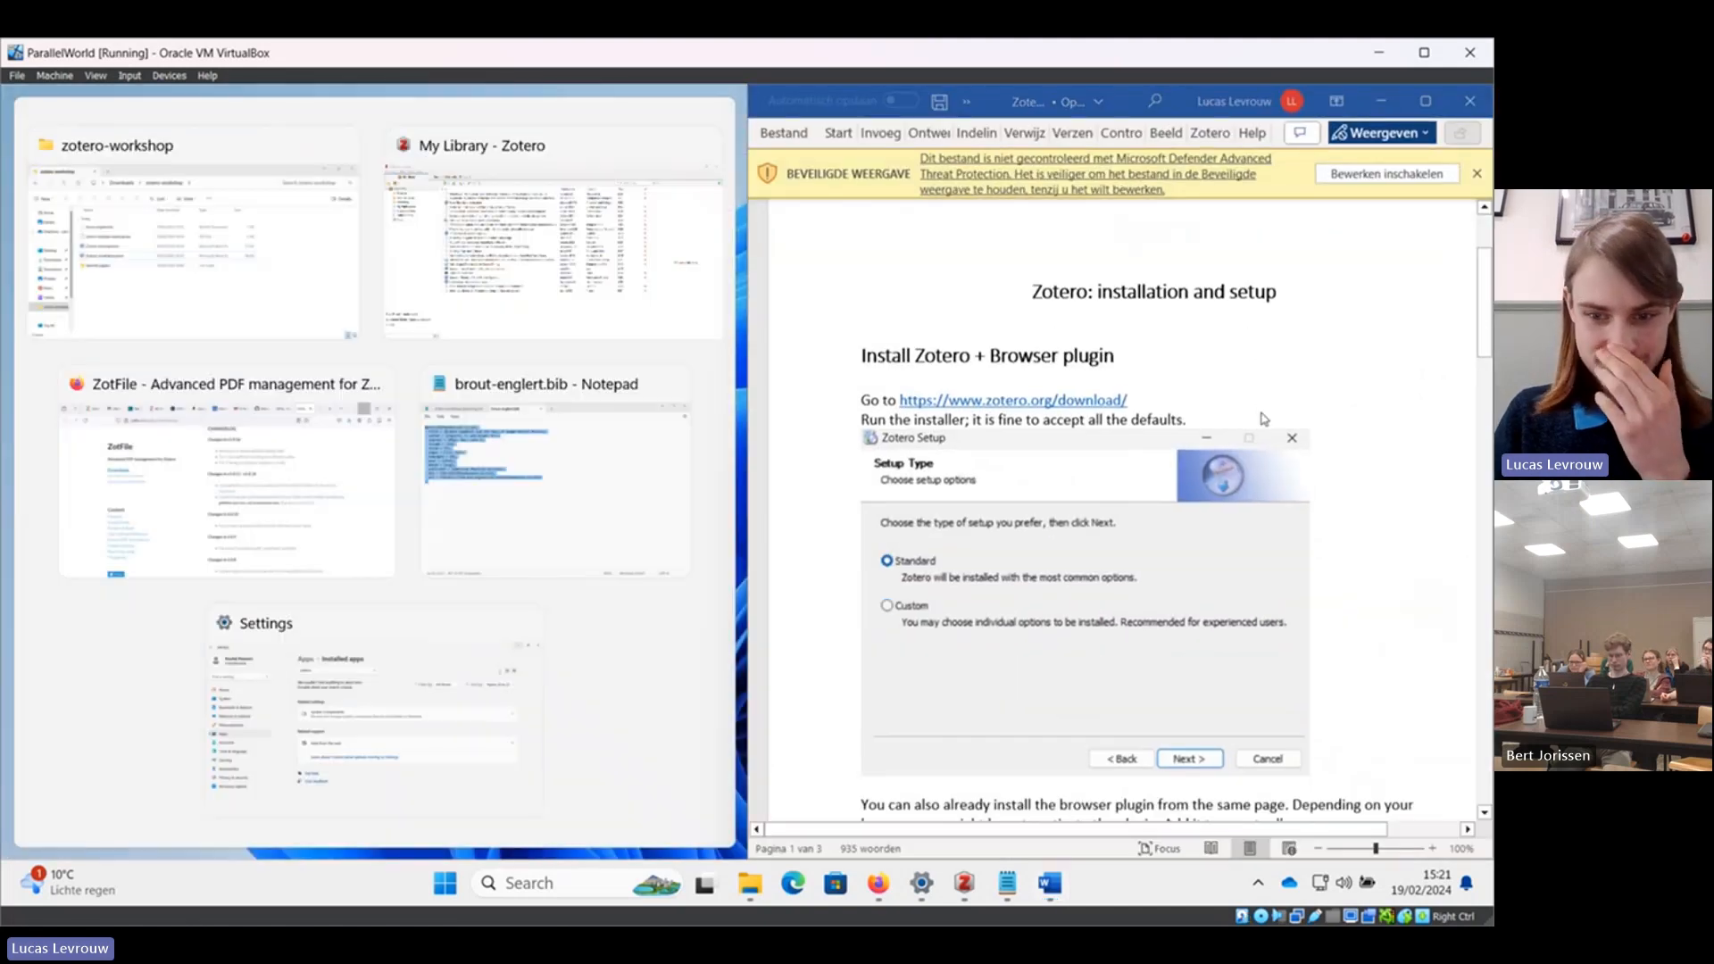
scroll(1263, 418, "down", 3)
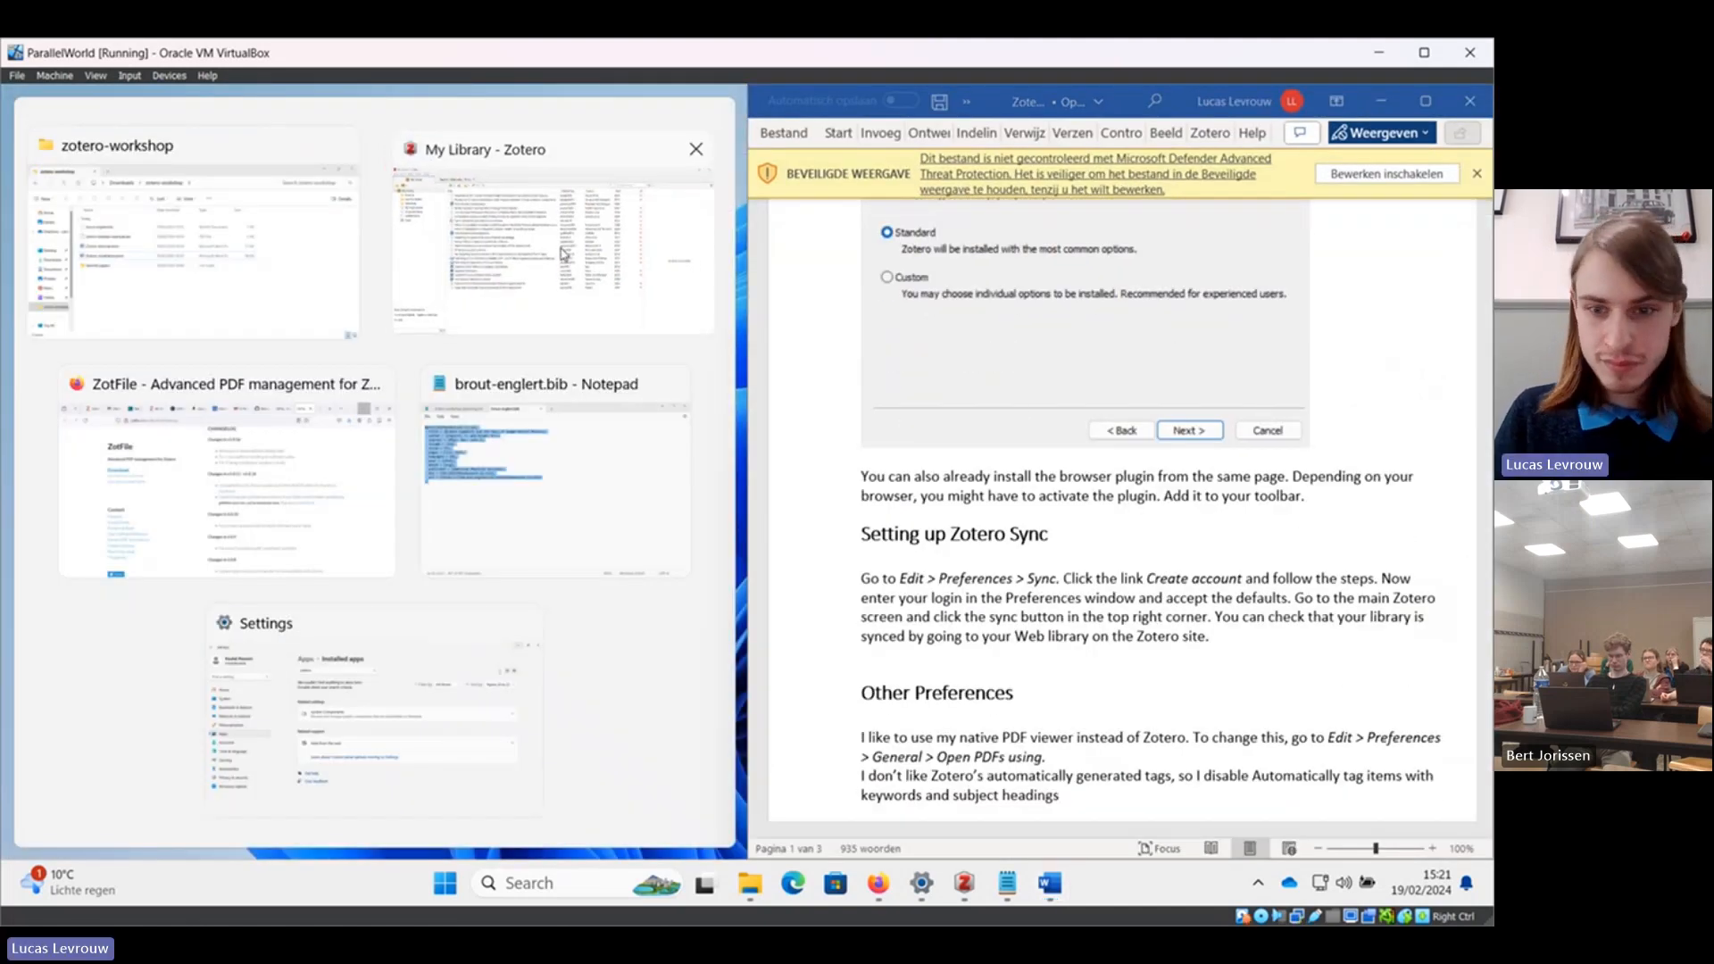
left_click(563, 254)
scroll(1013, 522, "down", 3)
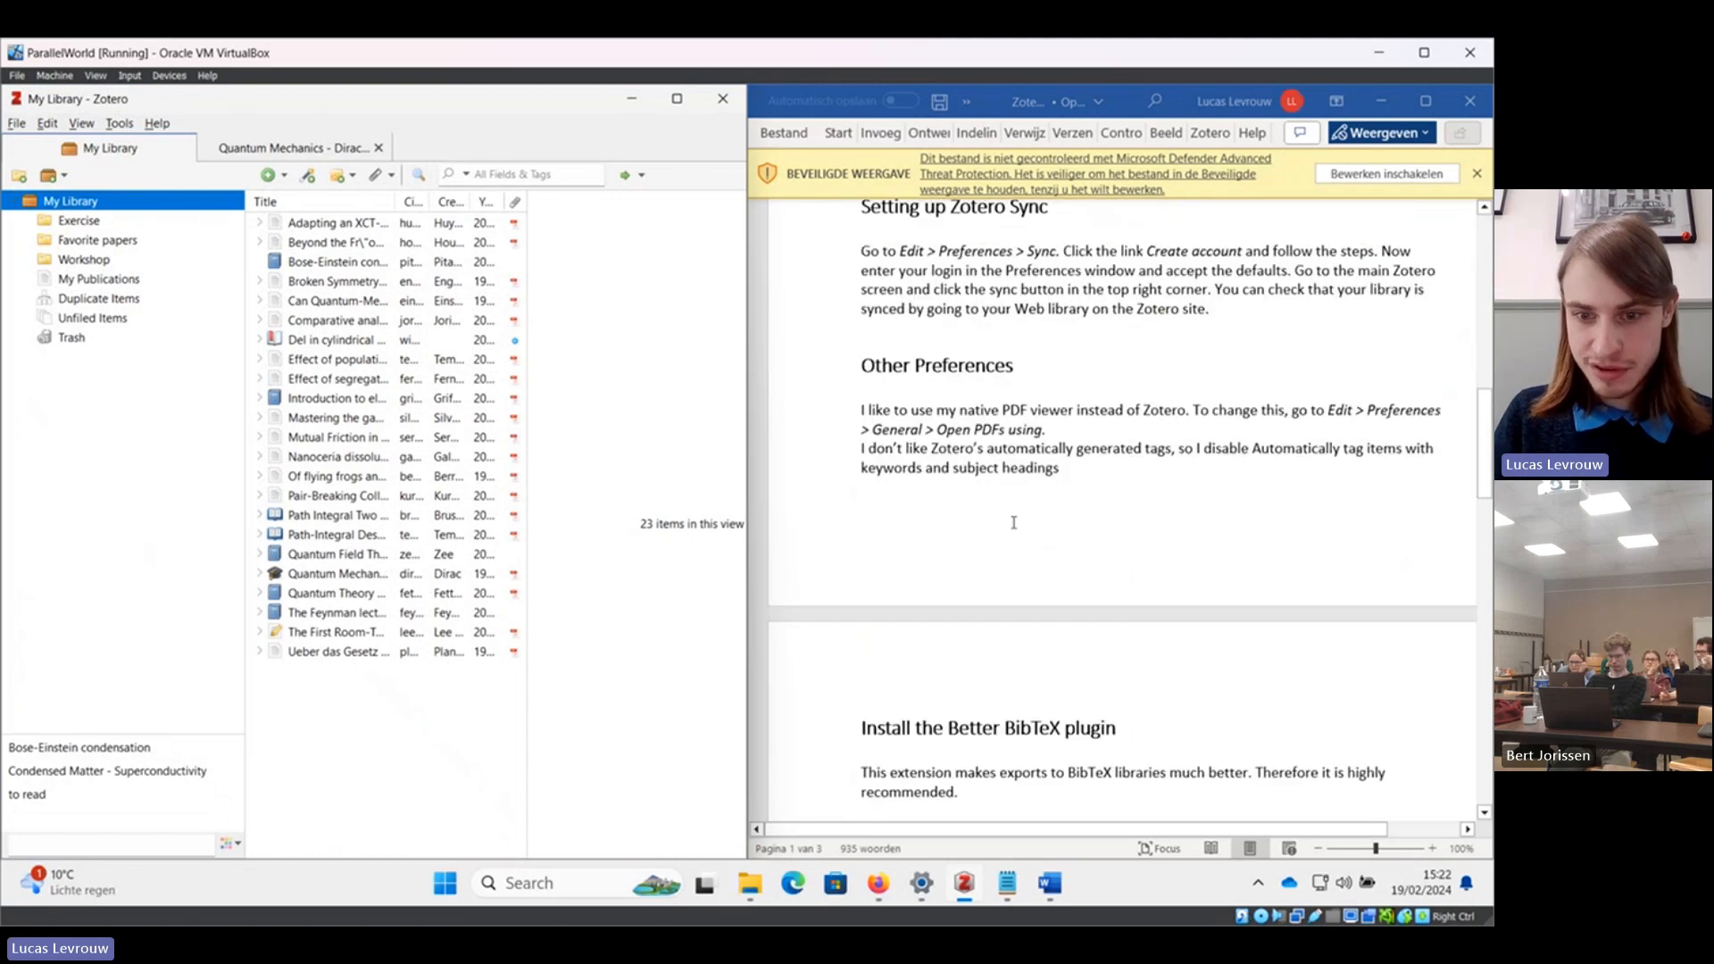
scroll(1013, 522, "down", 10)
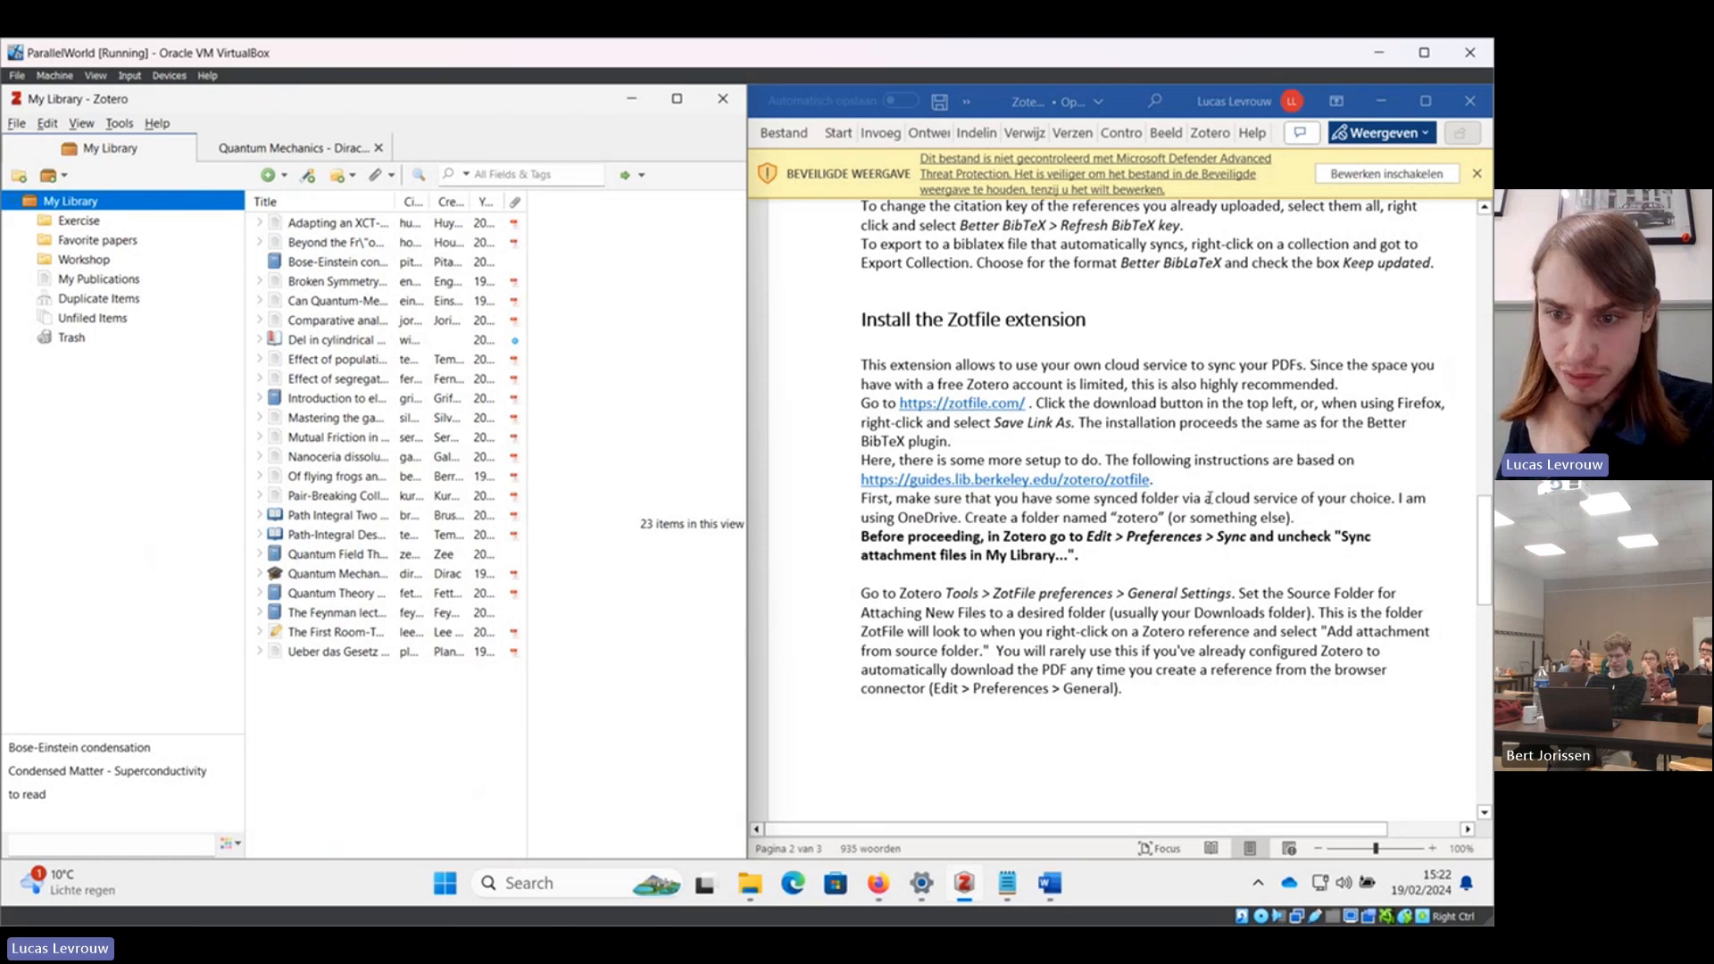
scroll(1208, 498, "down", 1)
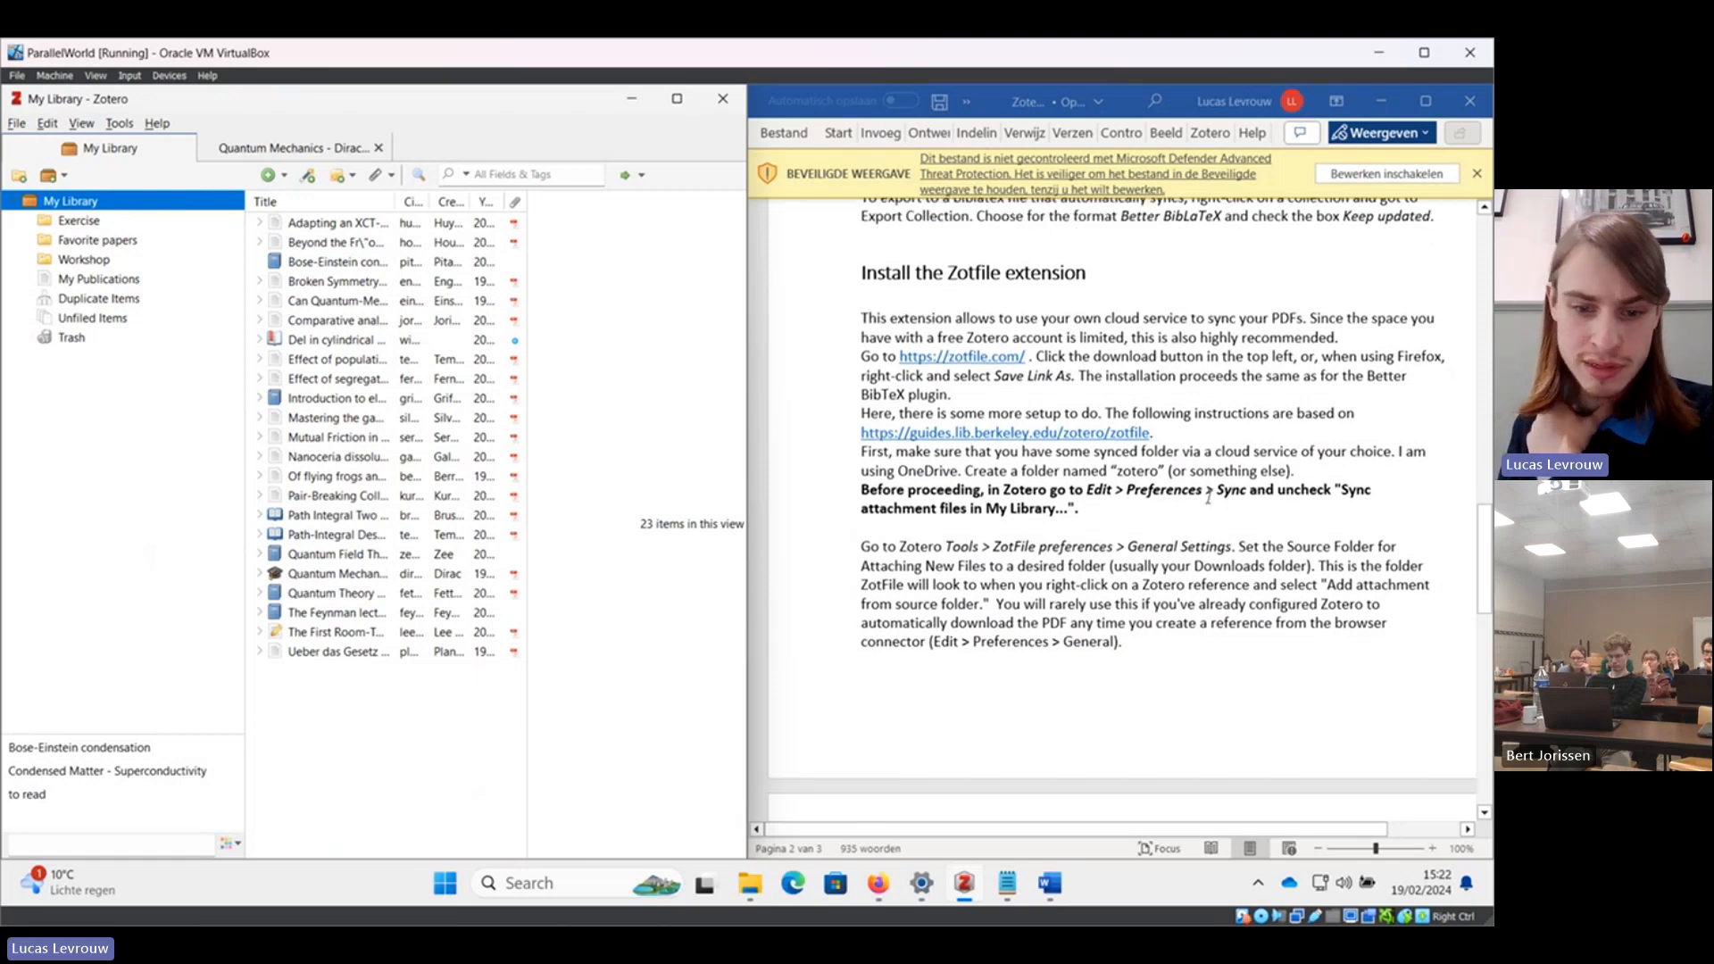
Look up the zotero folders in the OneDrive - Universiteit Antwerpen folder in File Explorer, and put the window away.
left_click(749, 888)
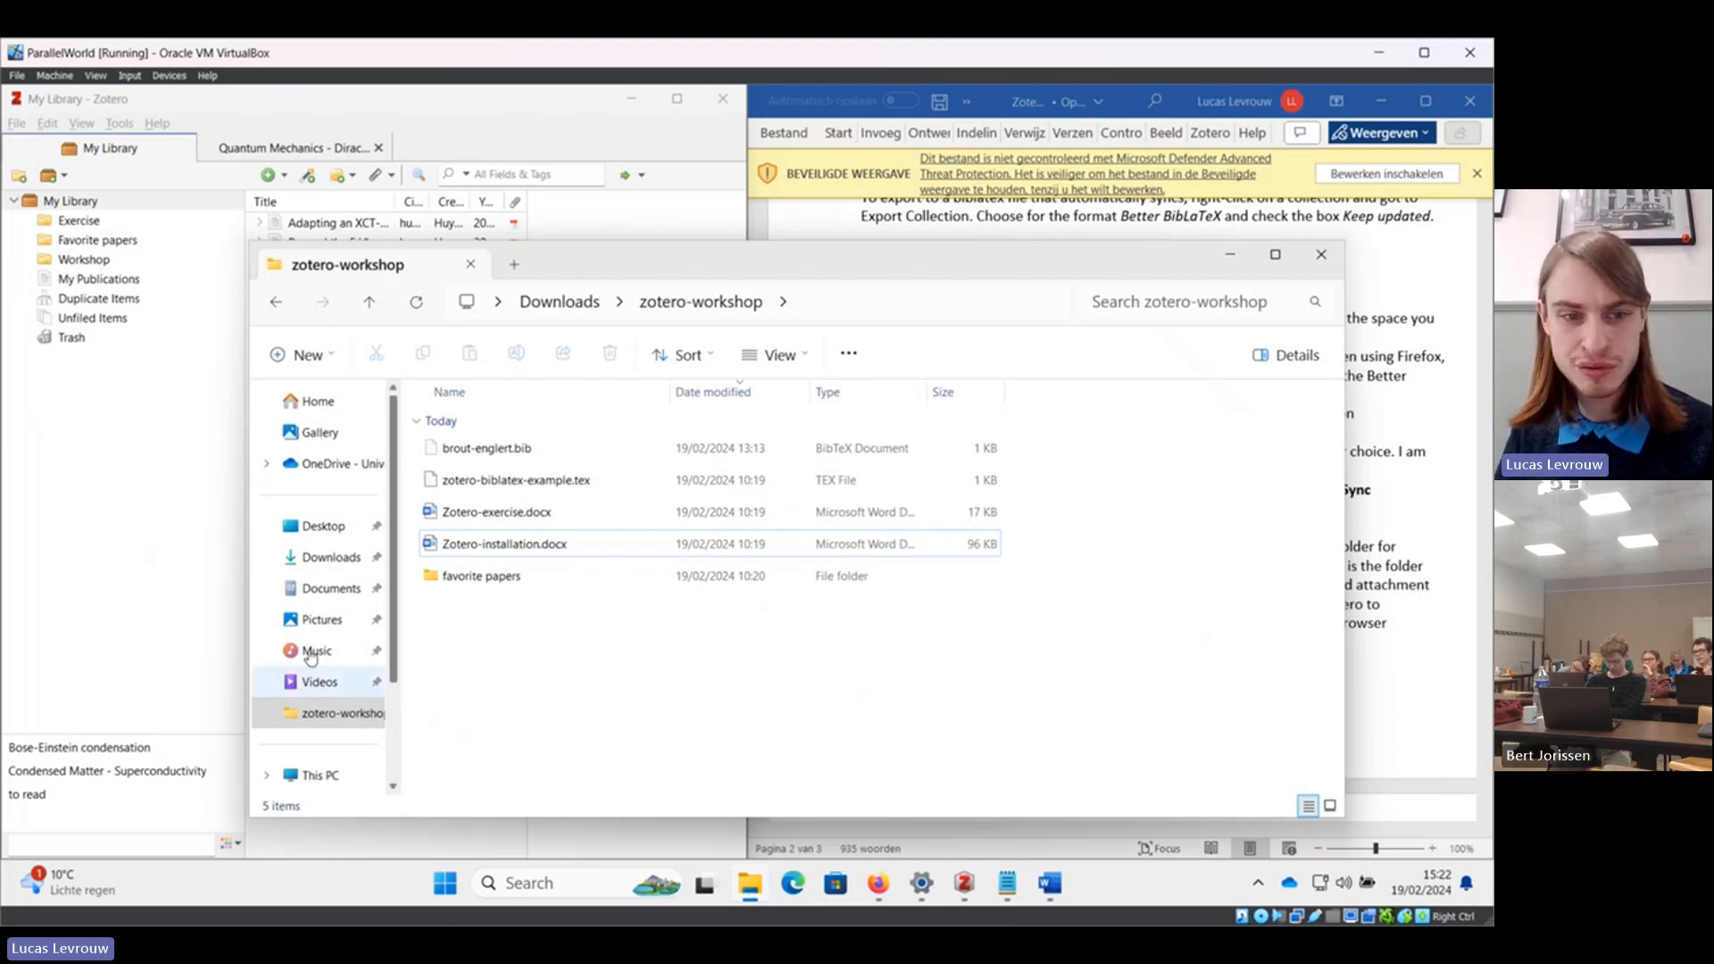
left_click(324, 466)
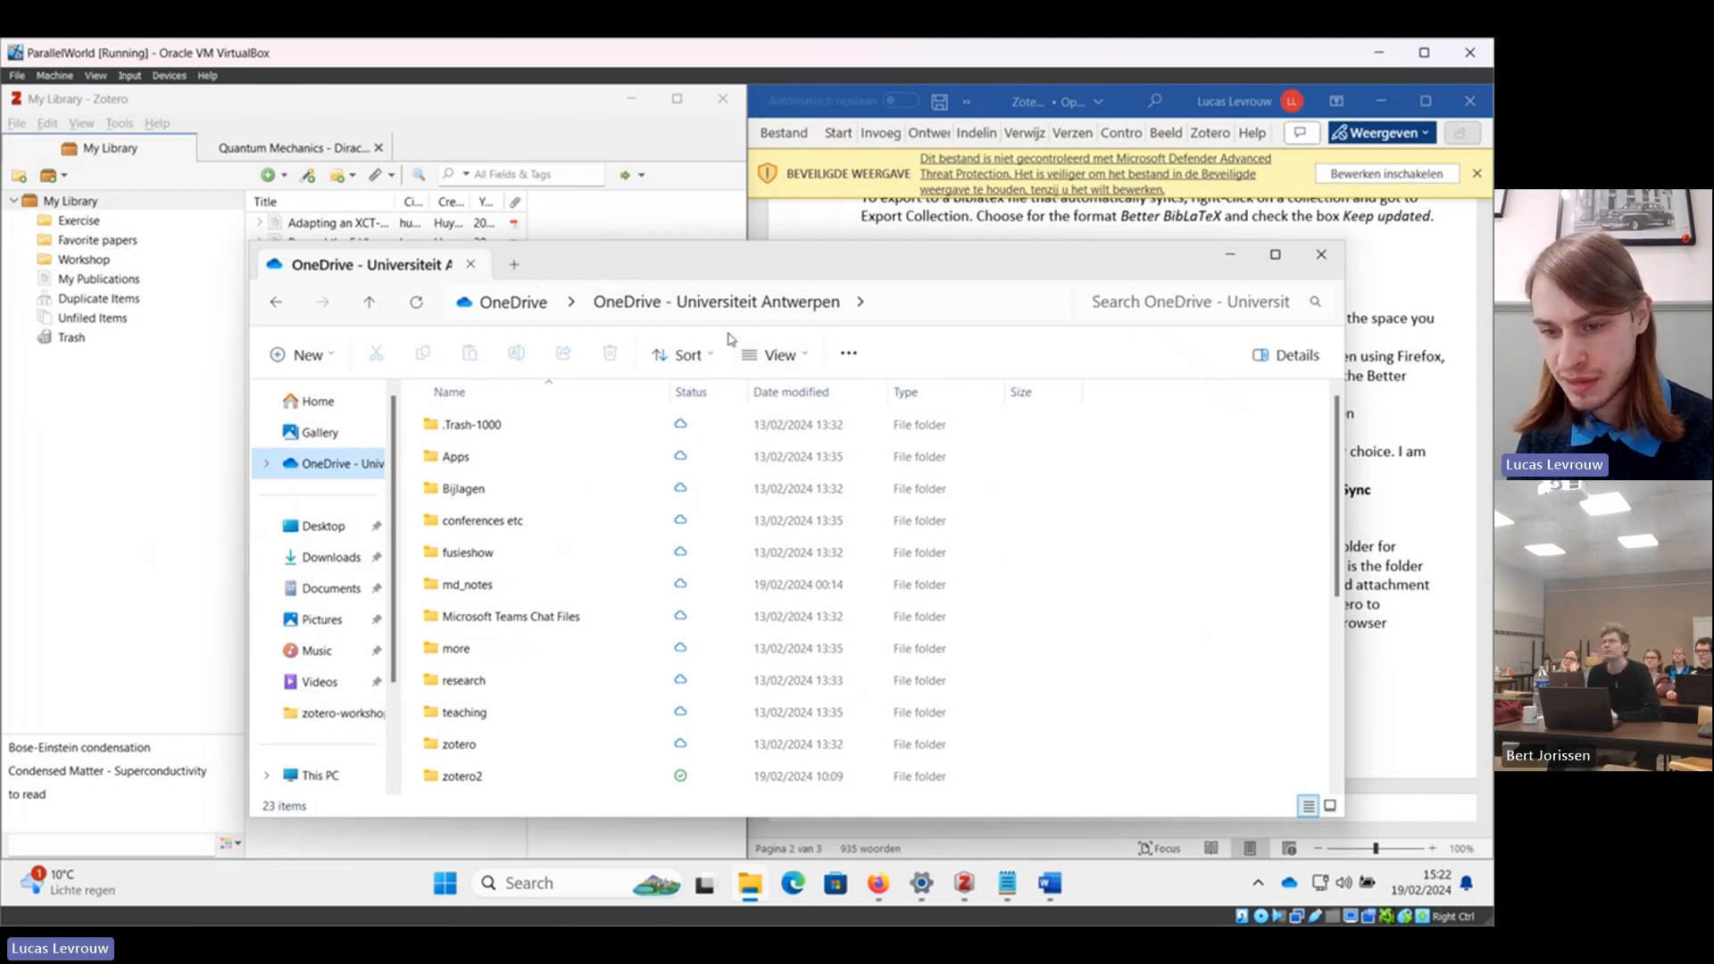
scroll(631, 580, "down", 2)
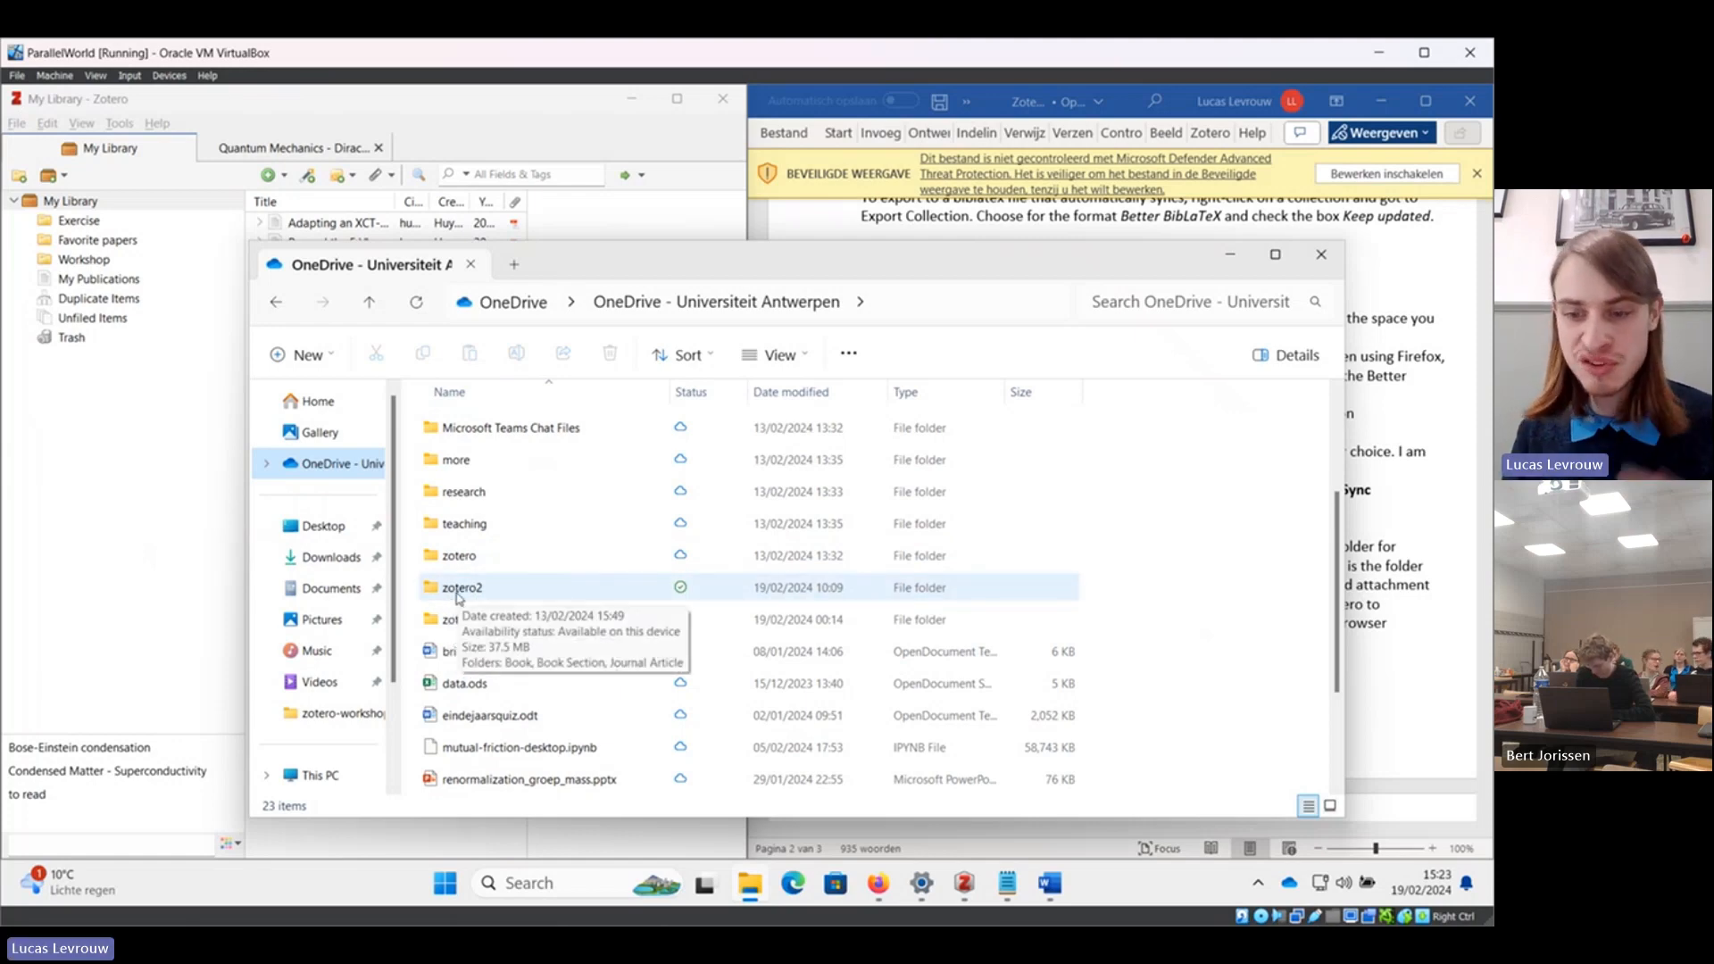
left_click(178, 537)
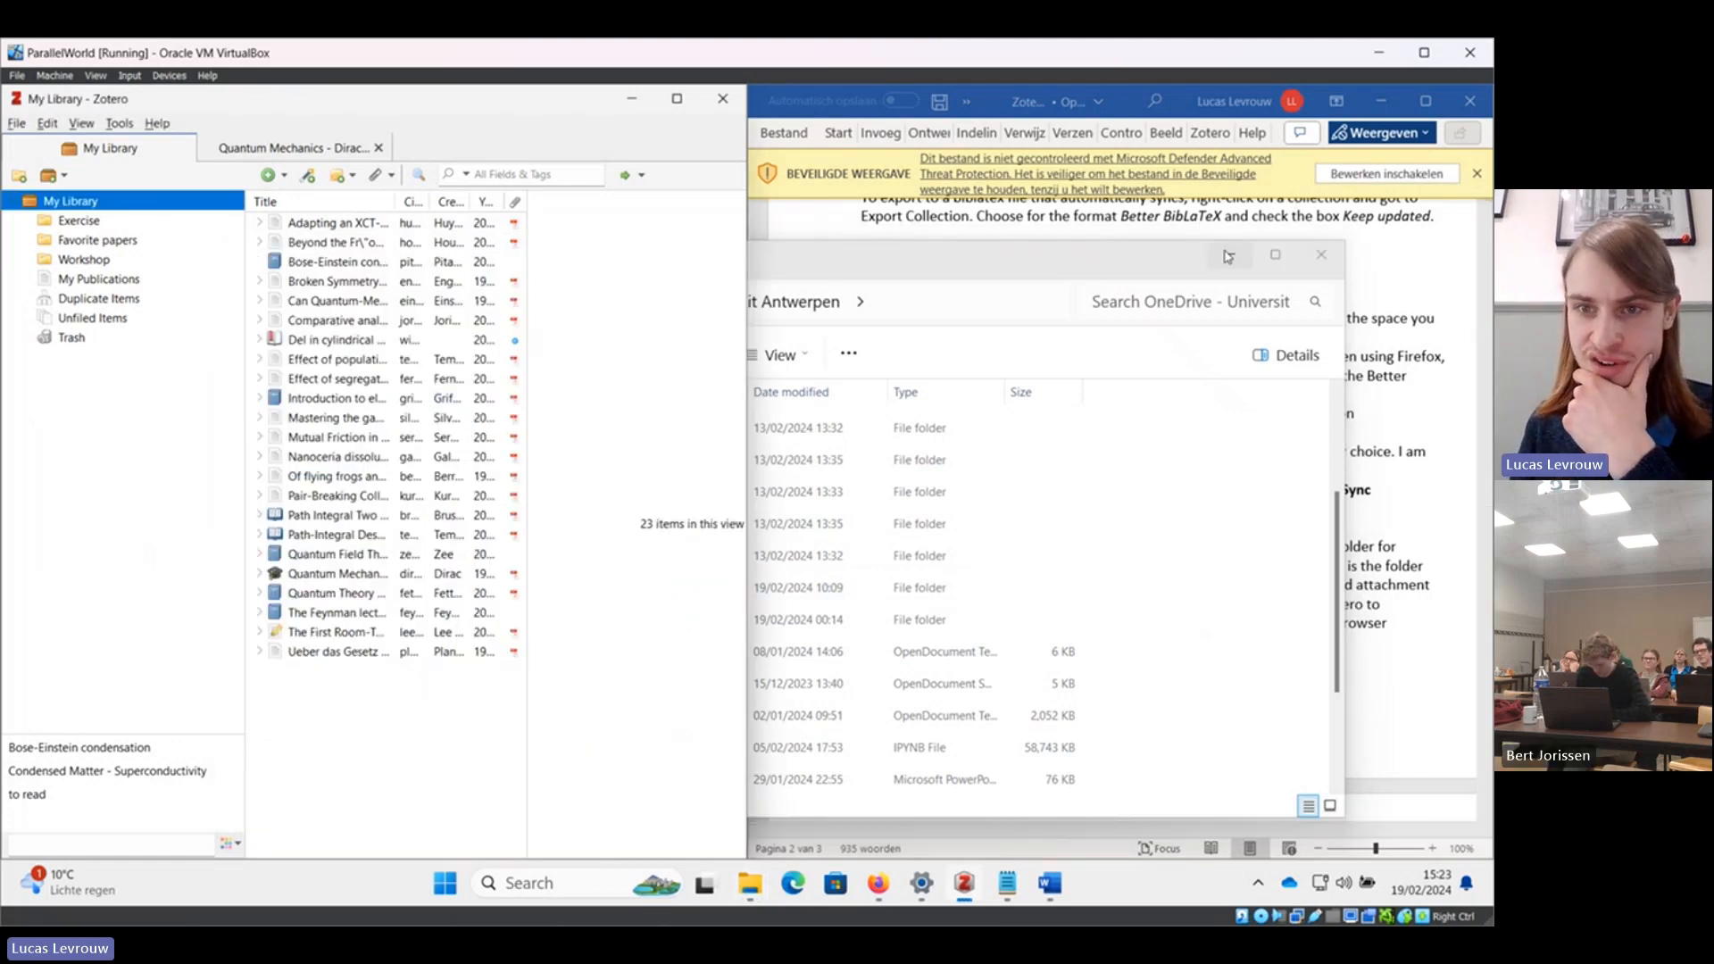
left_click(1045, 266)
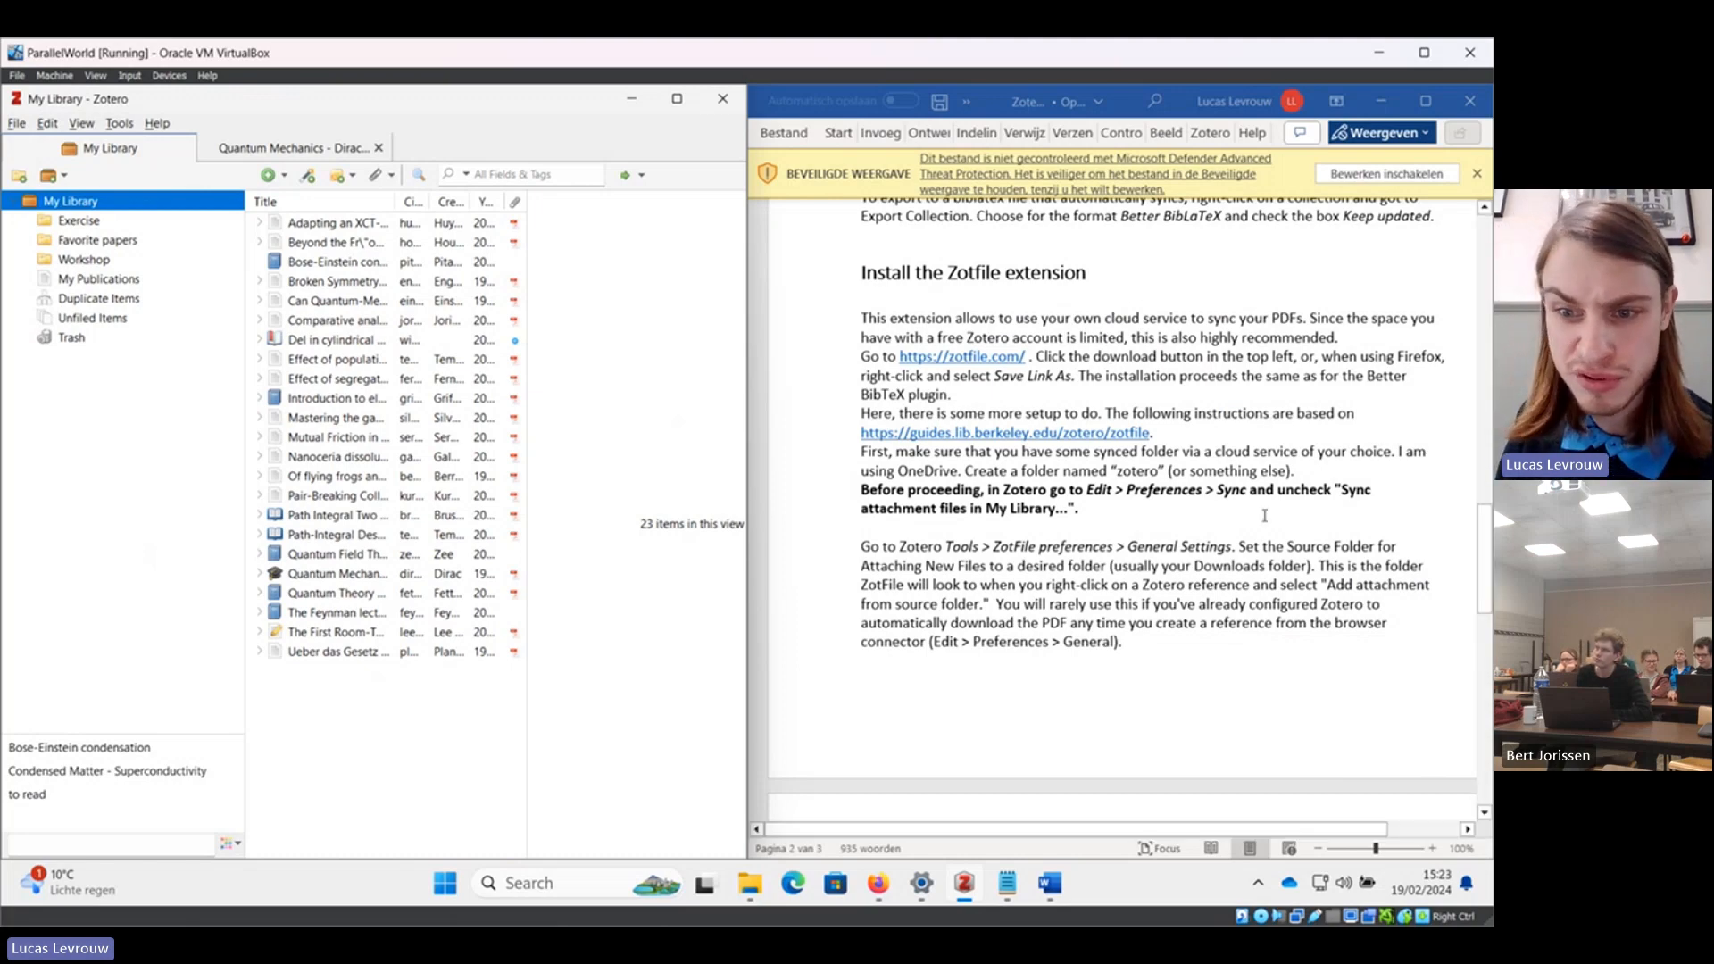
left_click(17, 123)
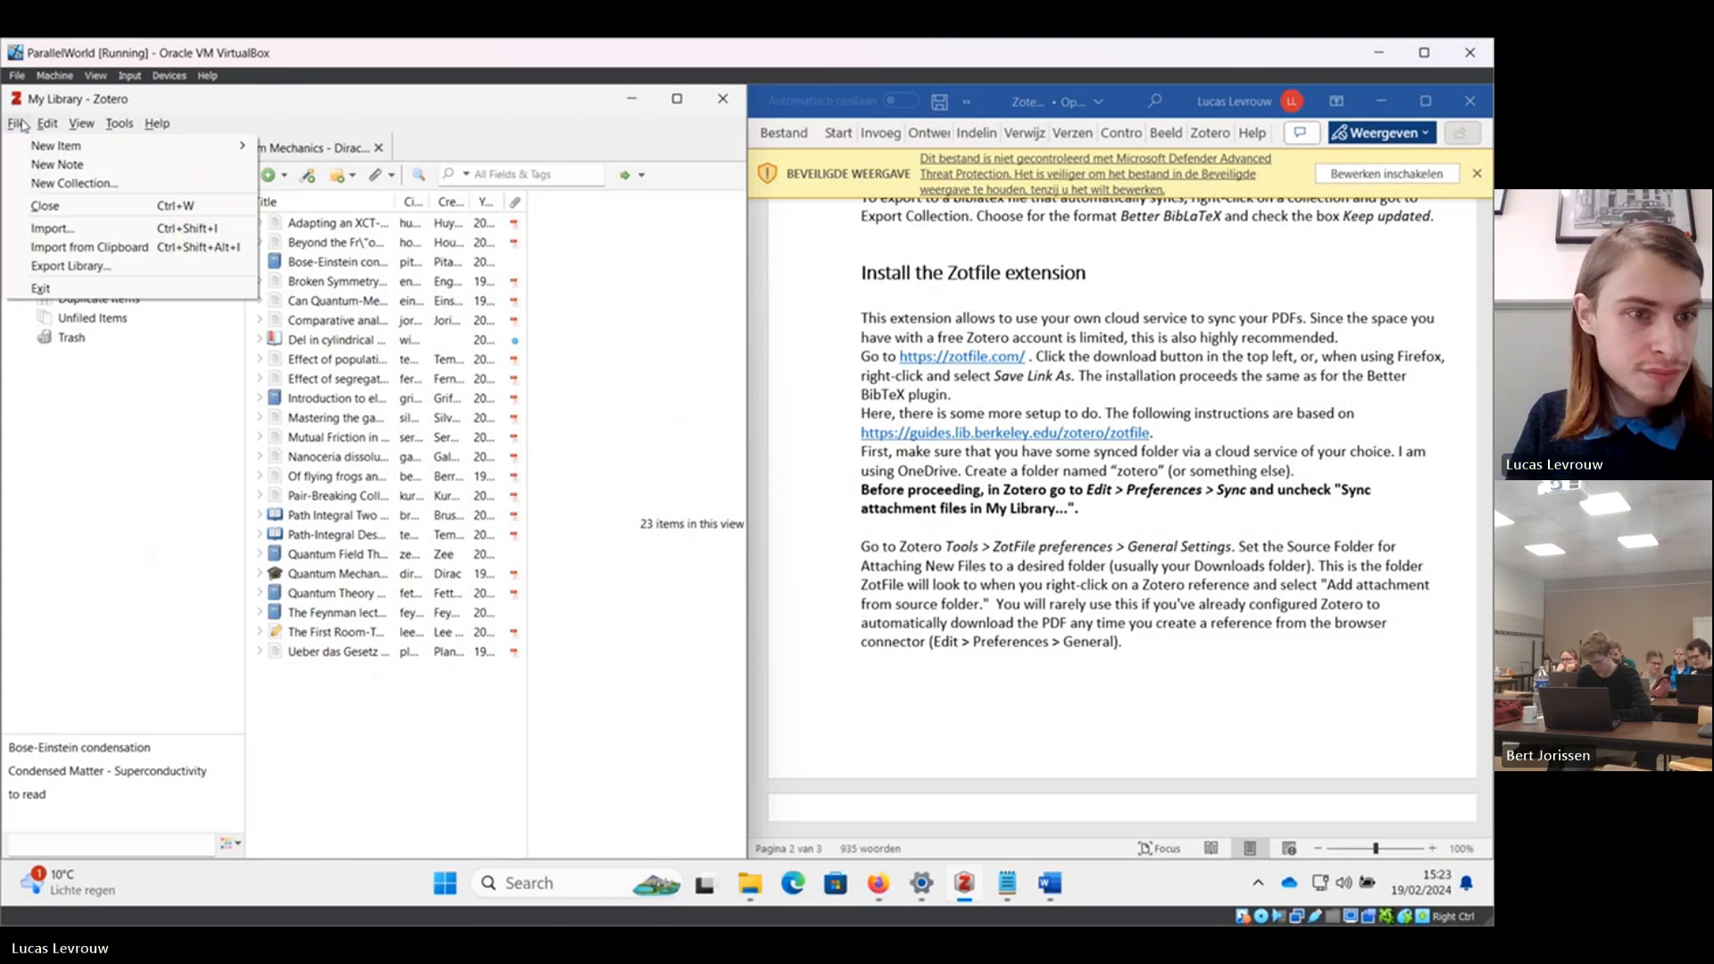
left_click(18, 124)
left_click(47, 123)
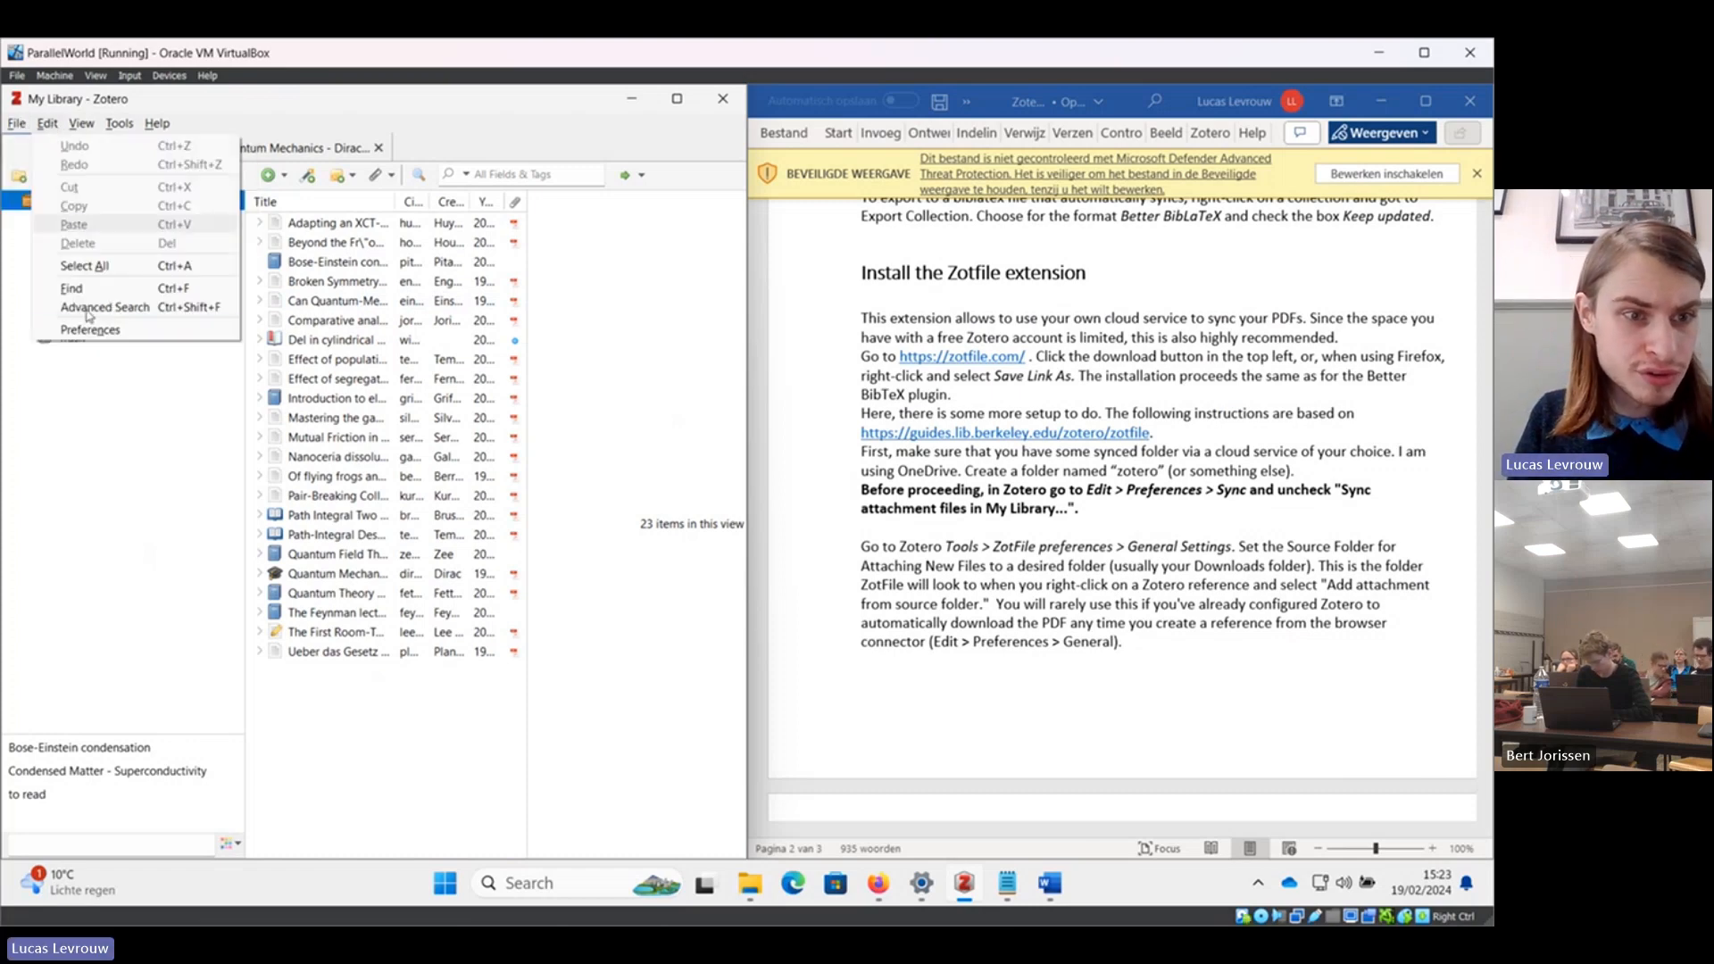
left_click(92, 330)
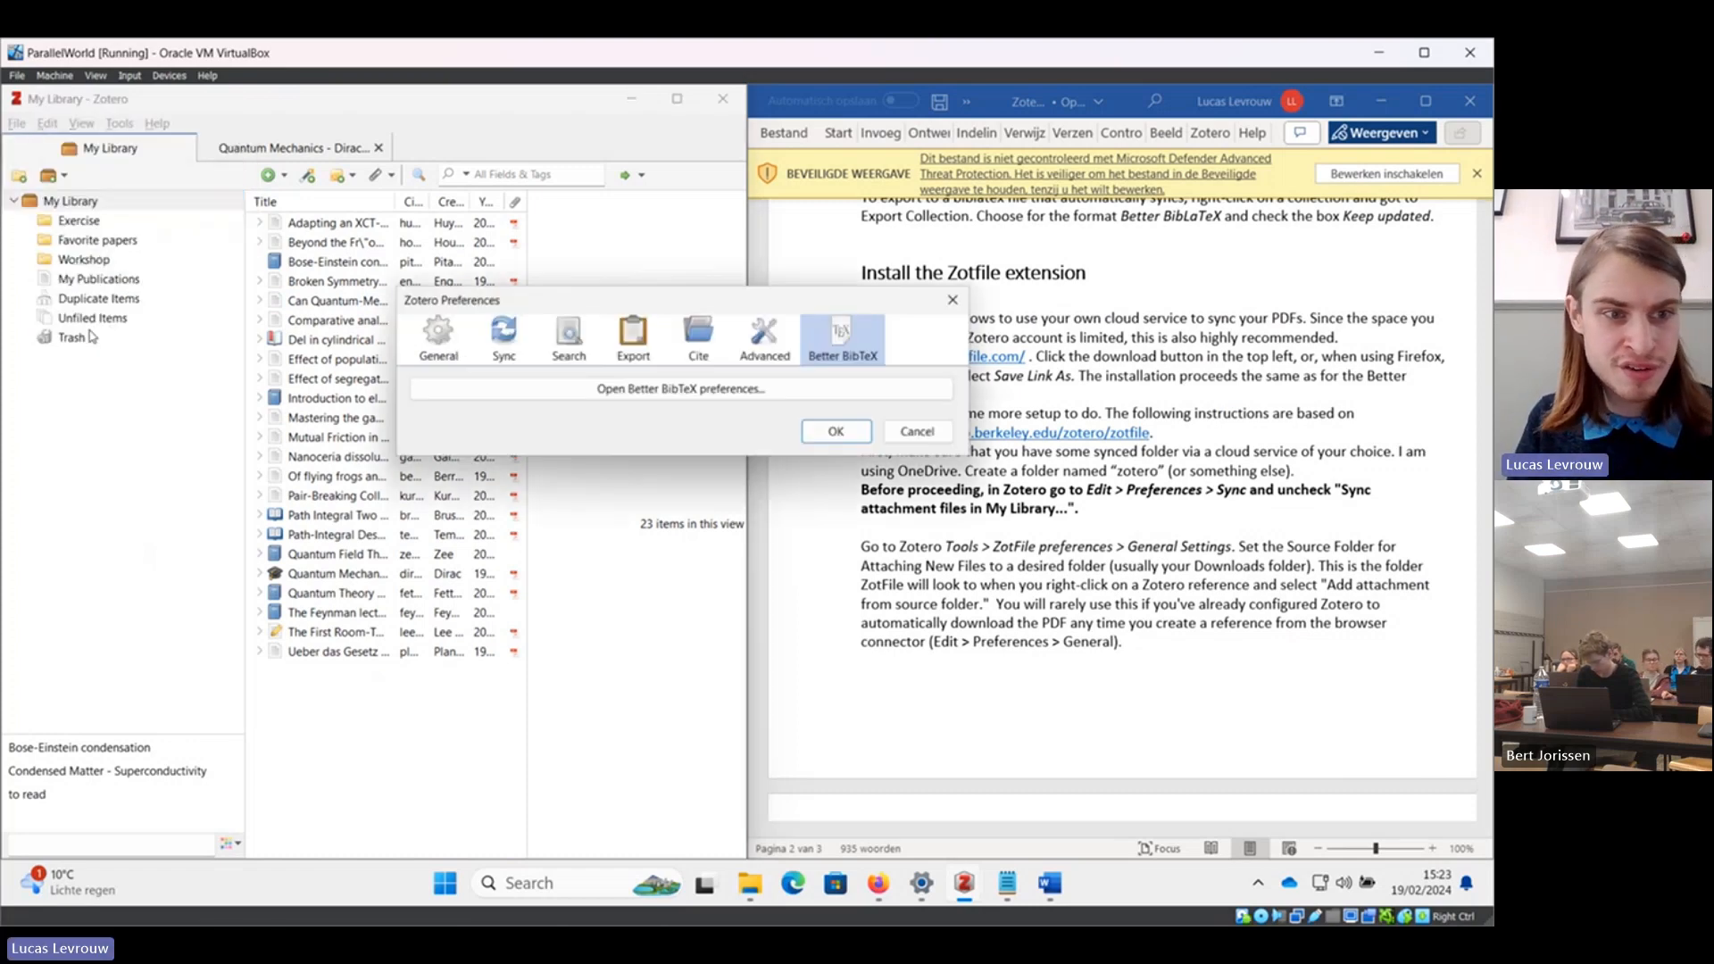
left_click(496, 353)
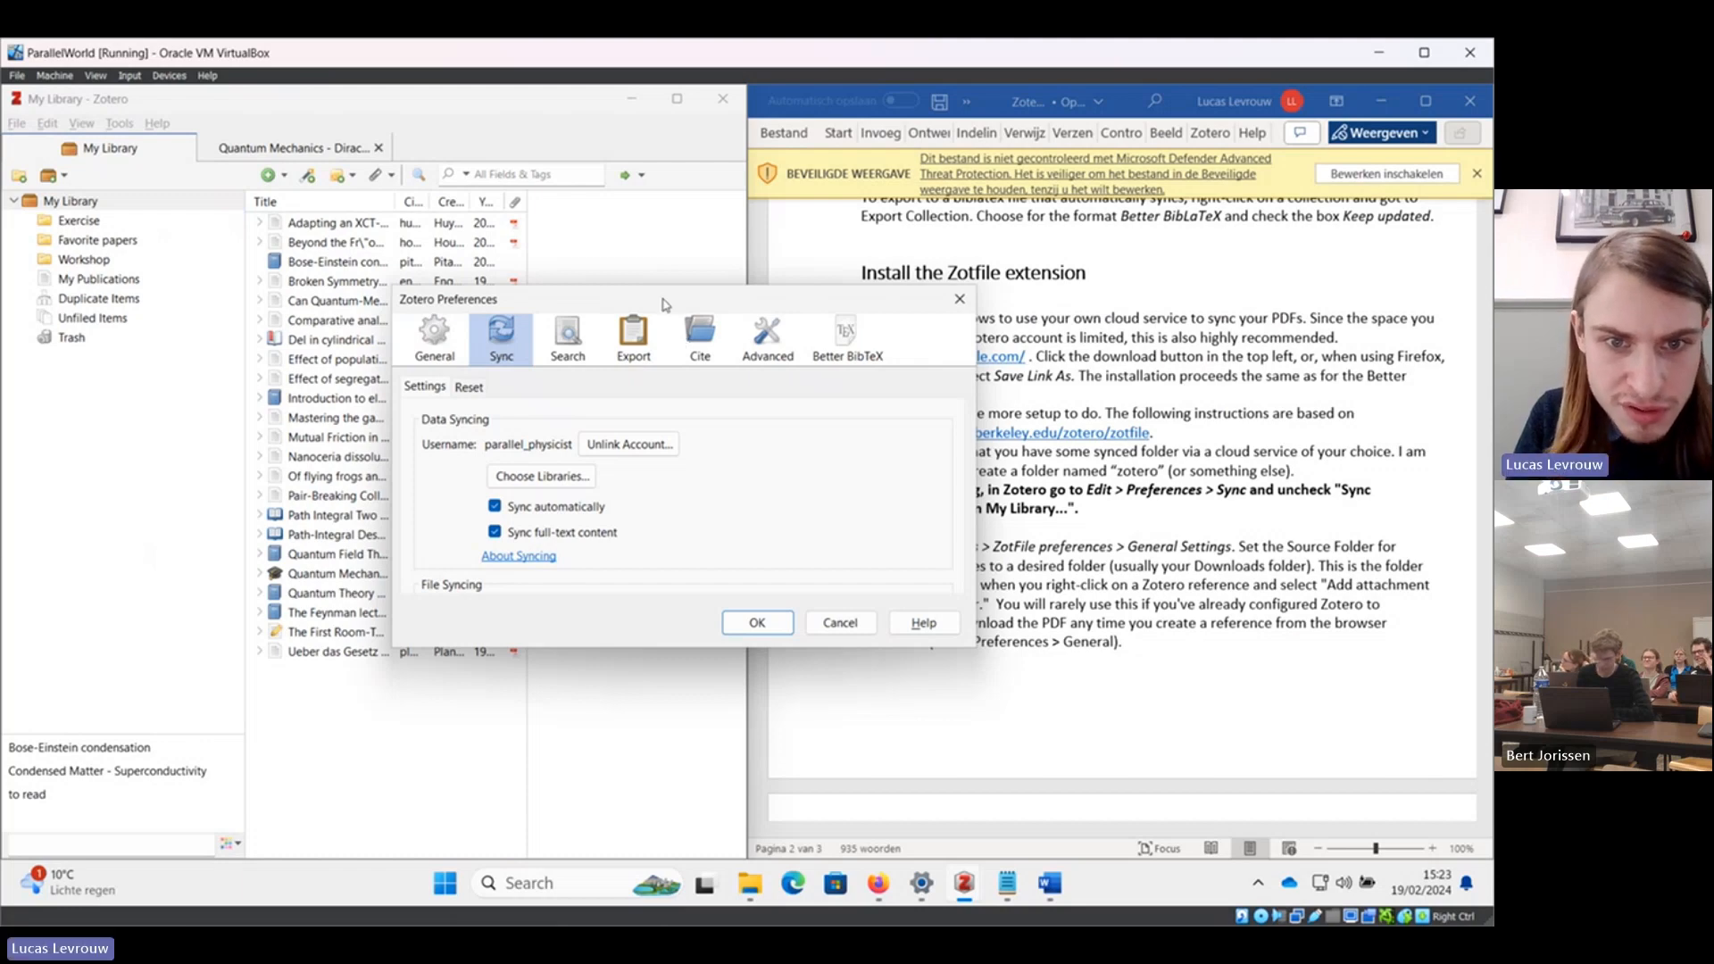
left_click_drag(667, 301, 469, 242)
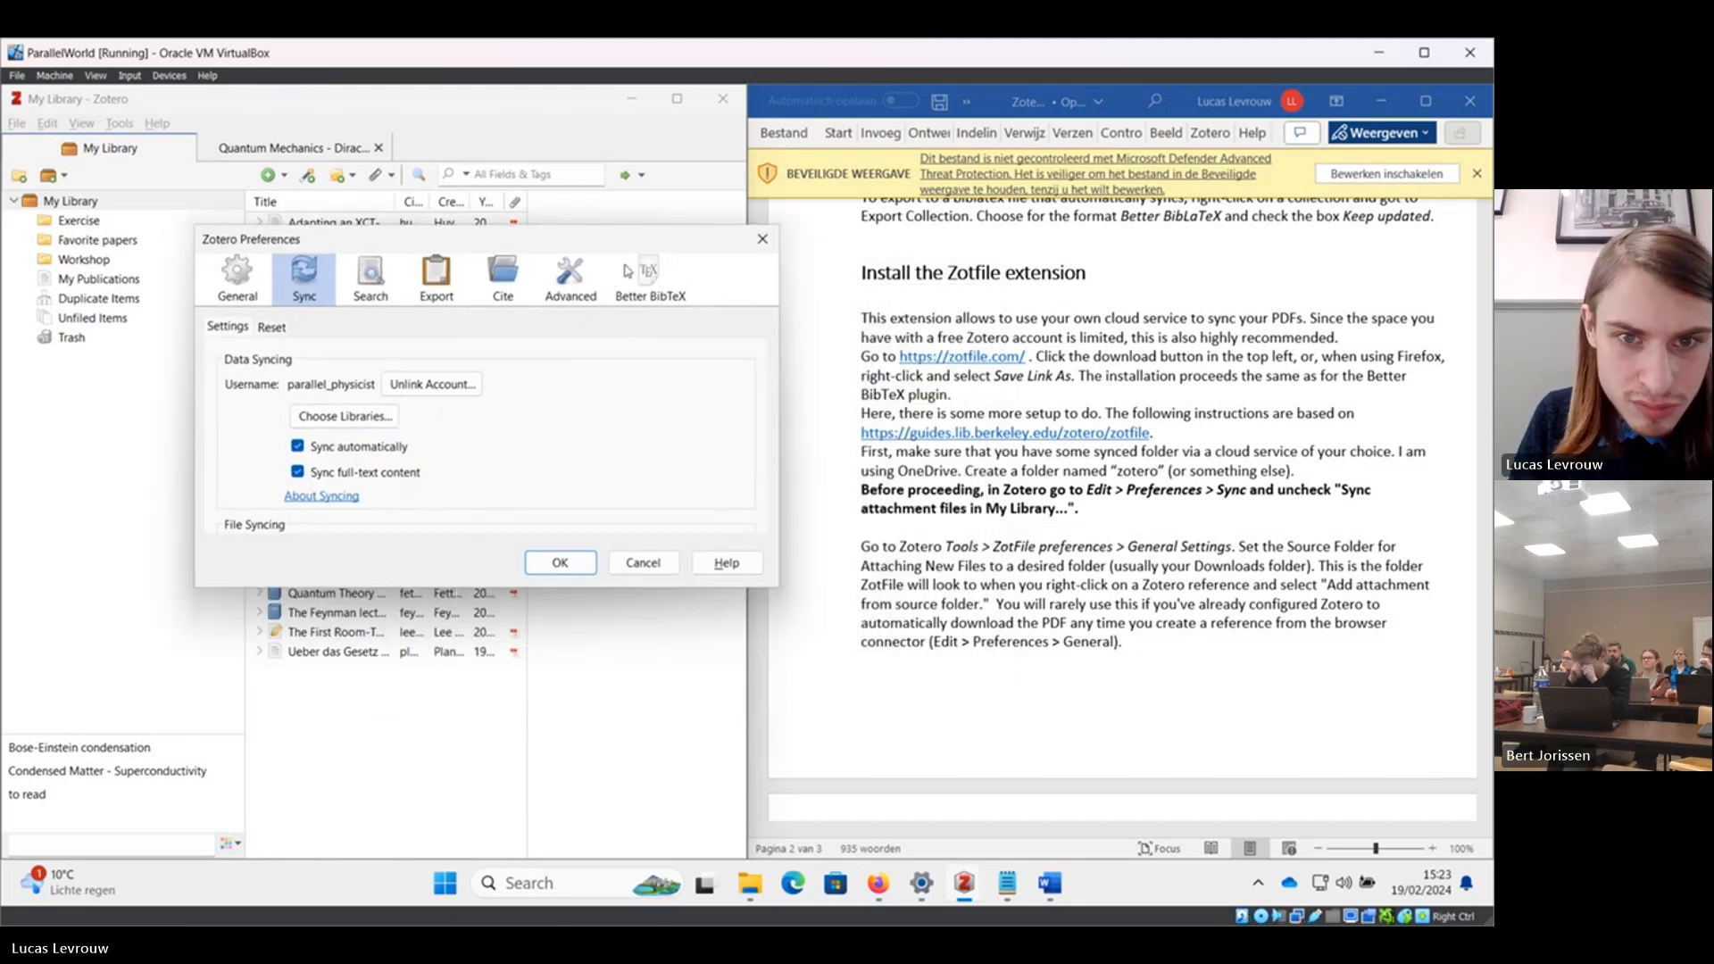
left_click_drag(628, 247, 769, 241)
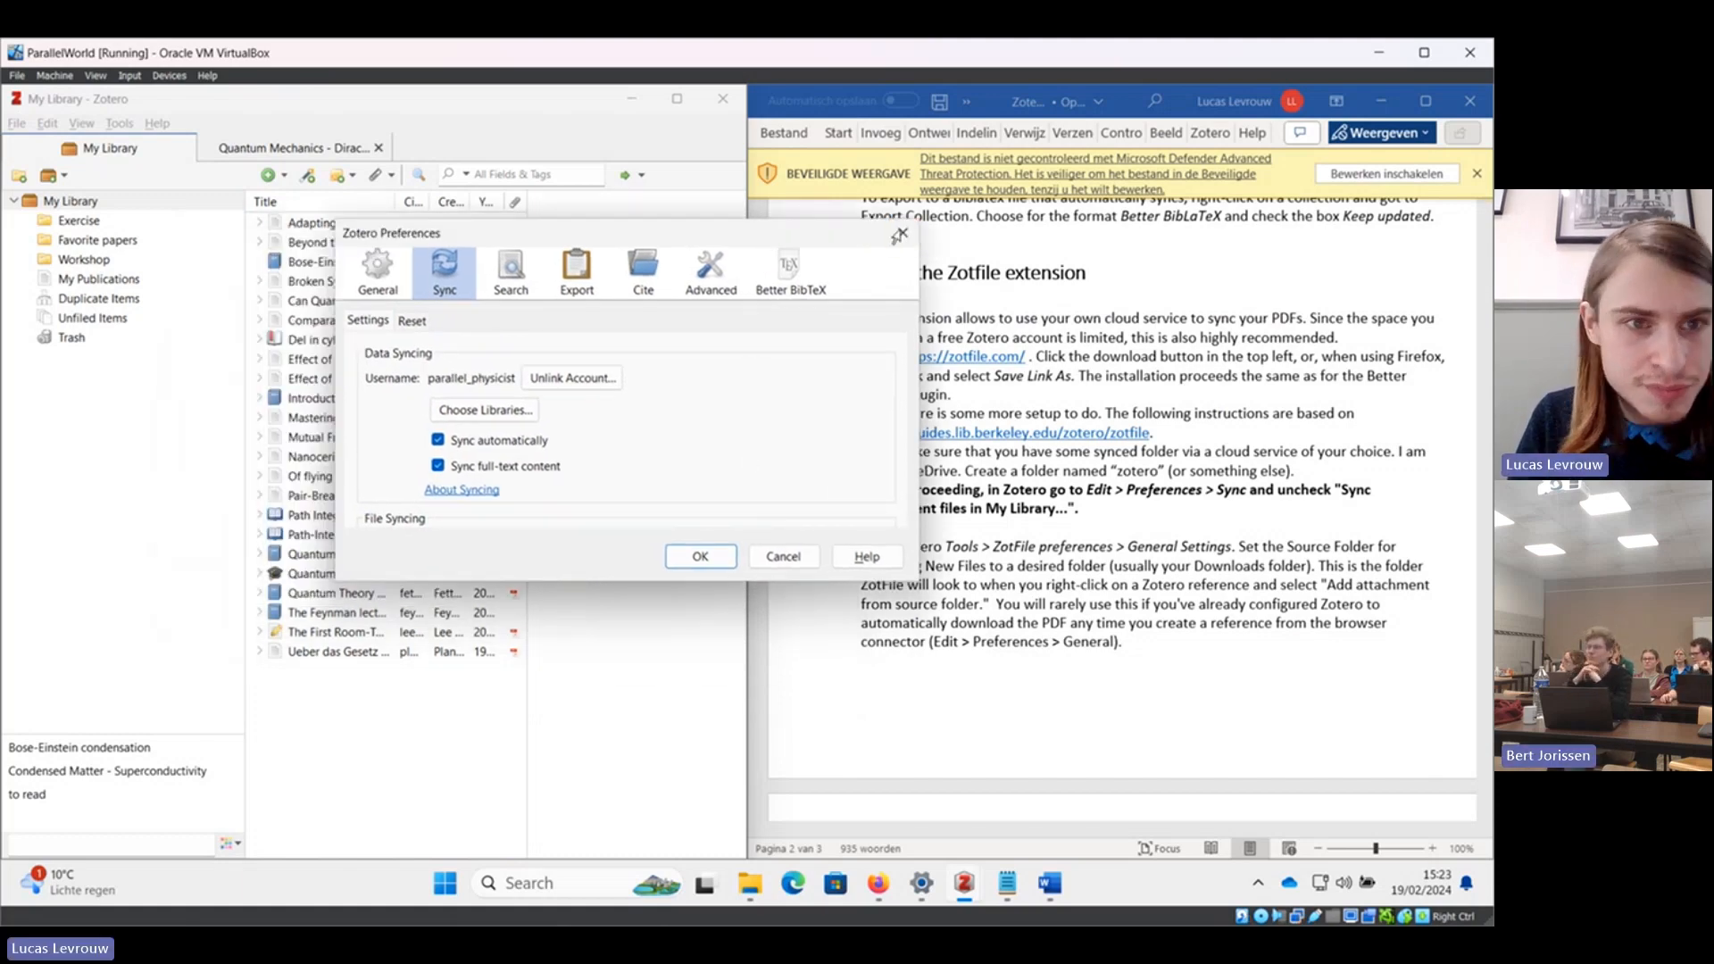
left_click(903, 232)
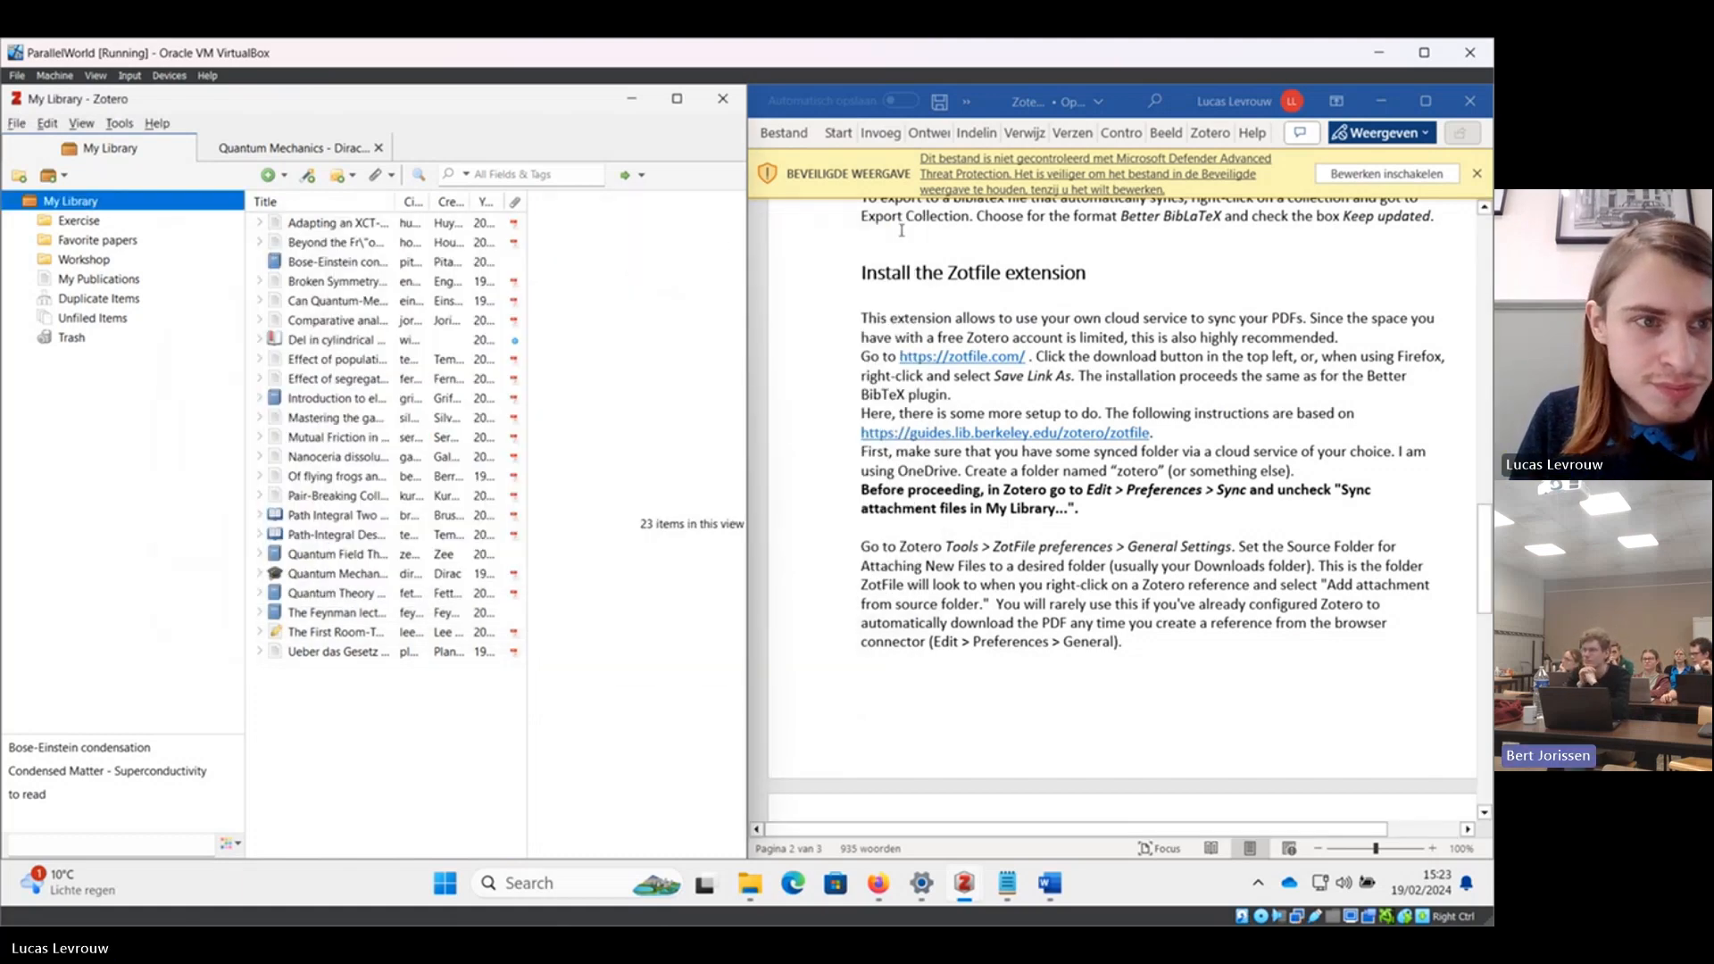
Turn off syncing of attachment files in My Library in Zotero's Sync preferences and save the change.
left_click(47, 124)
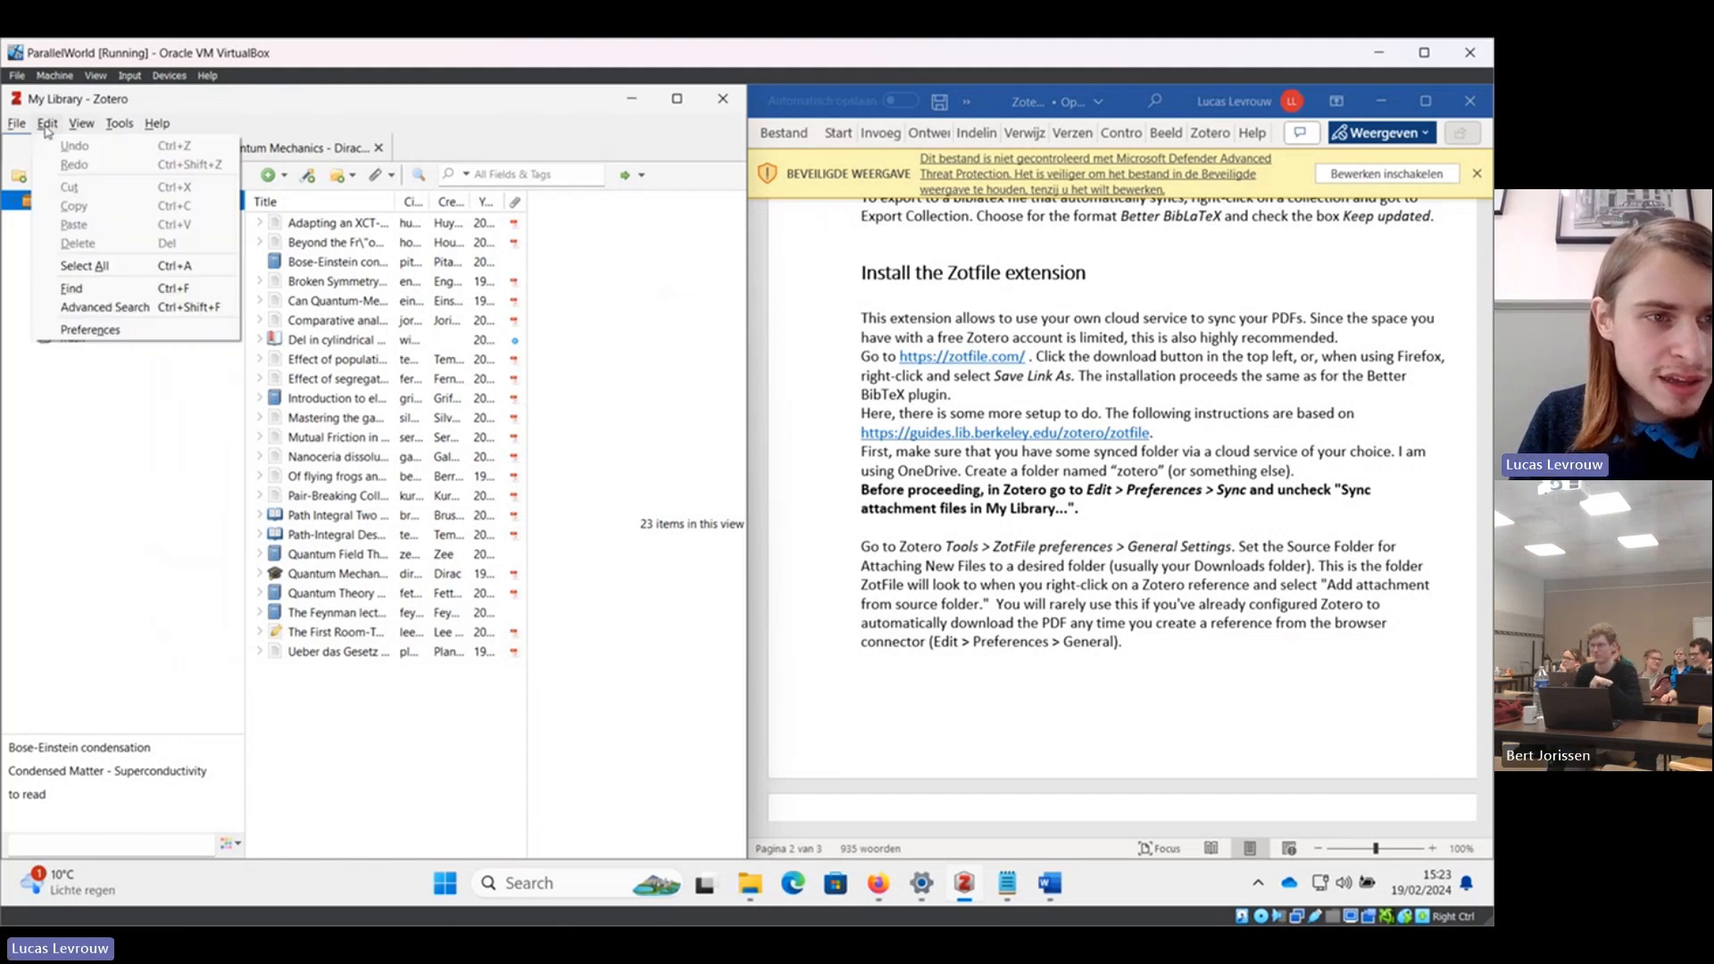
left_click(99, 329)
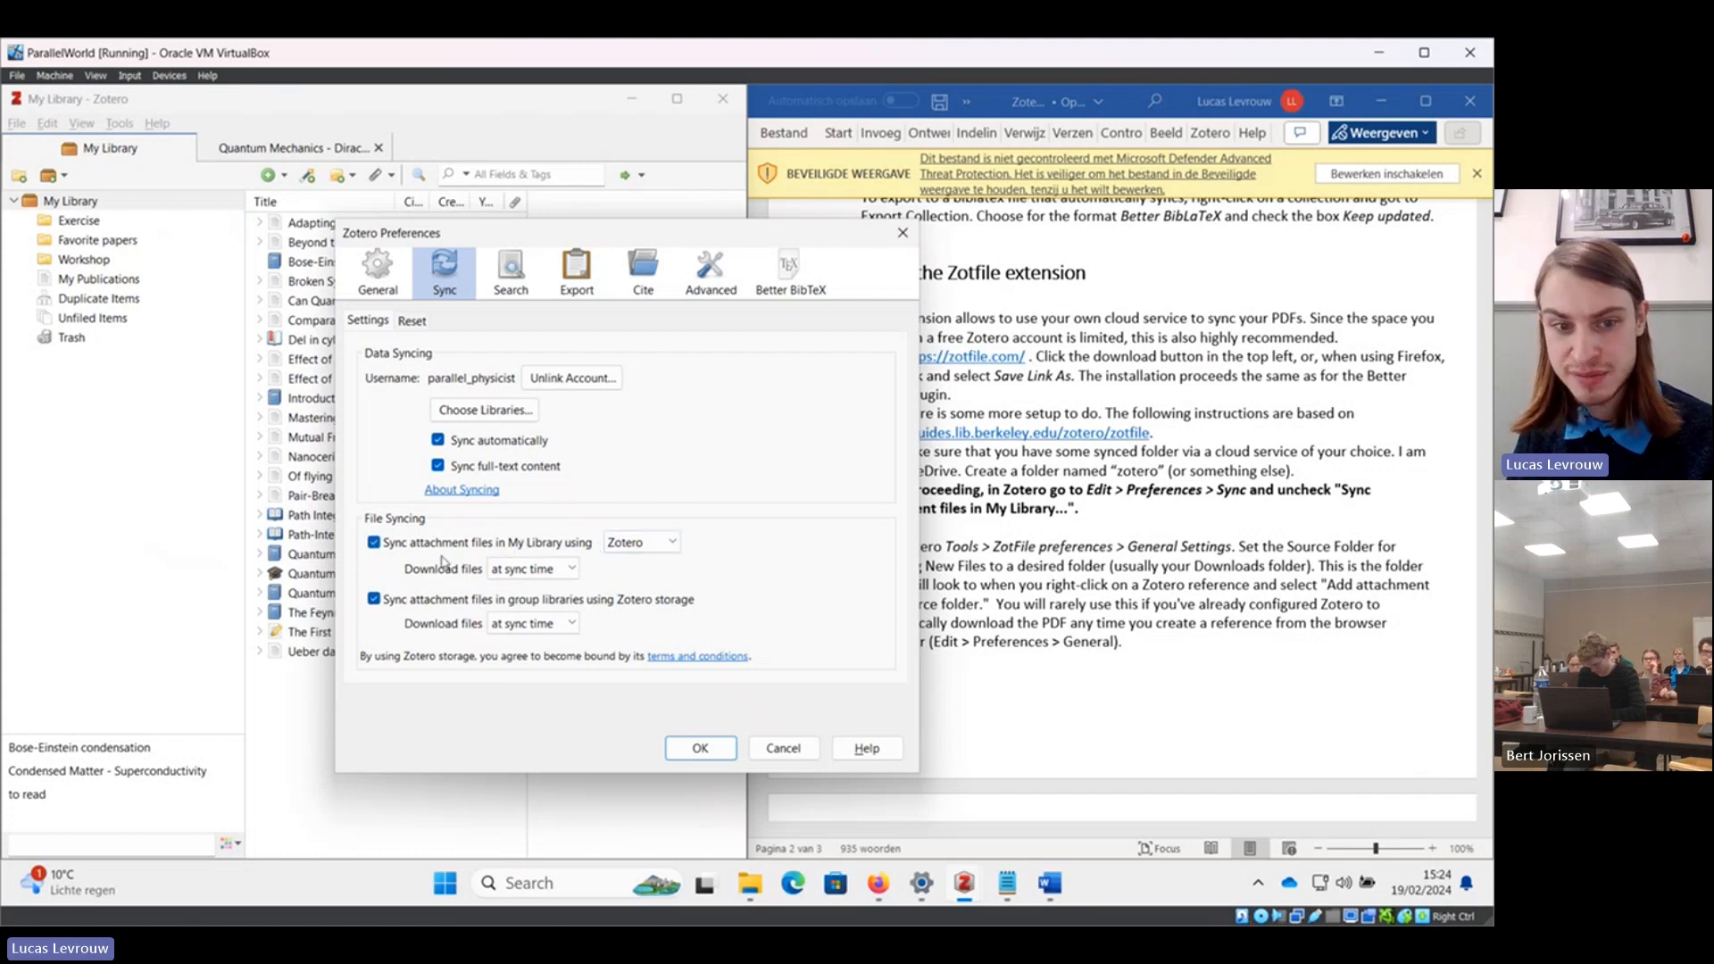
left_click(373, 544)
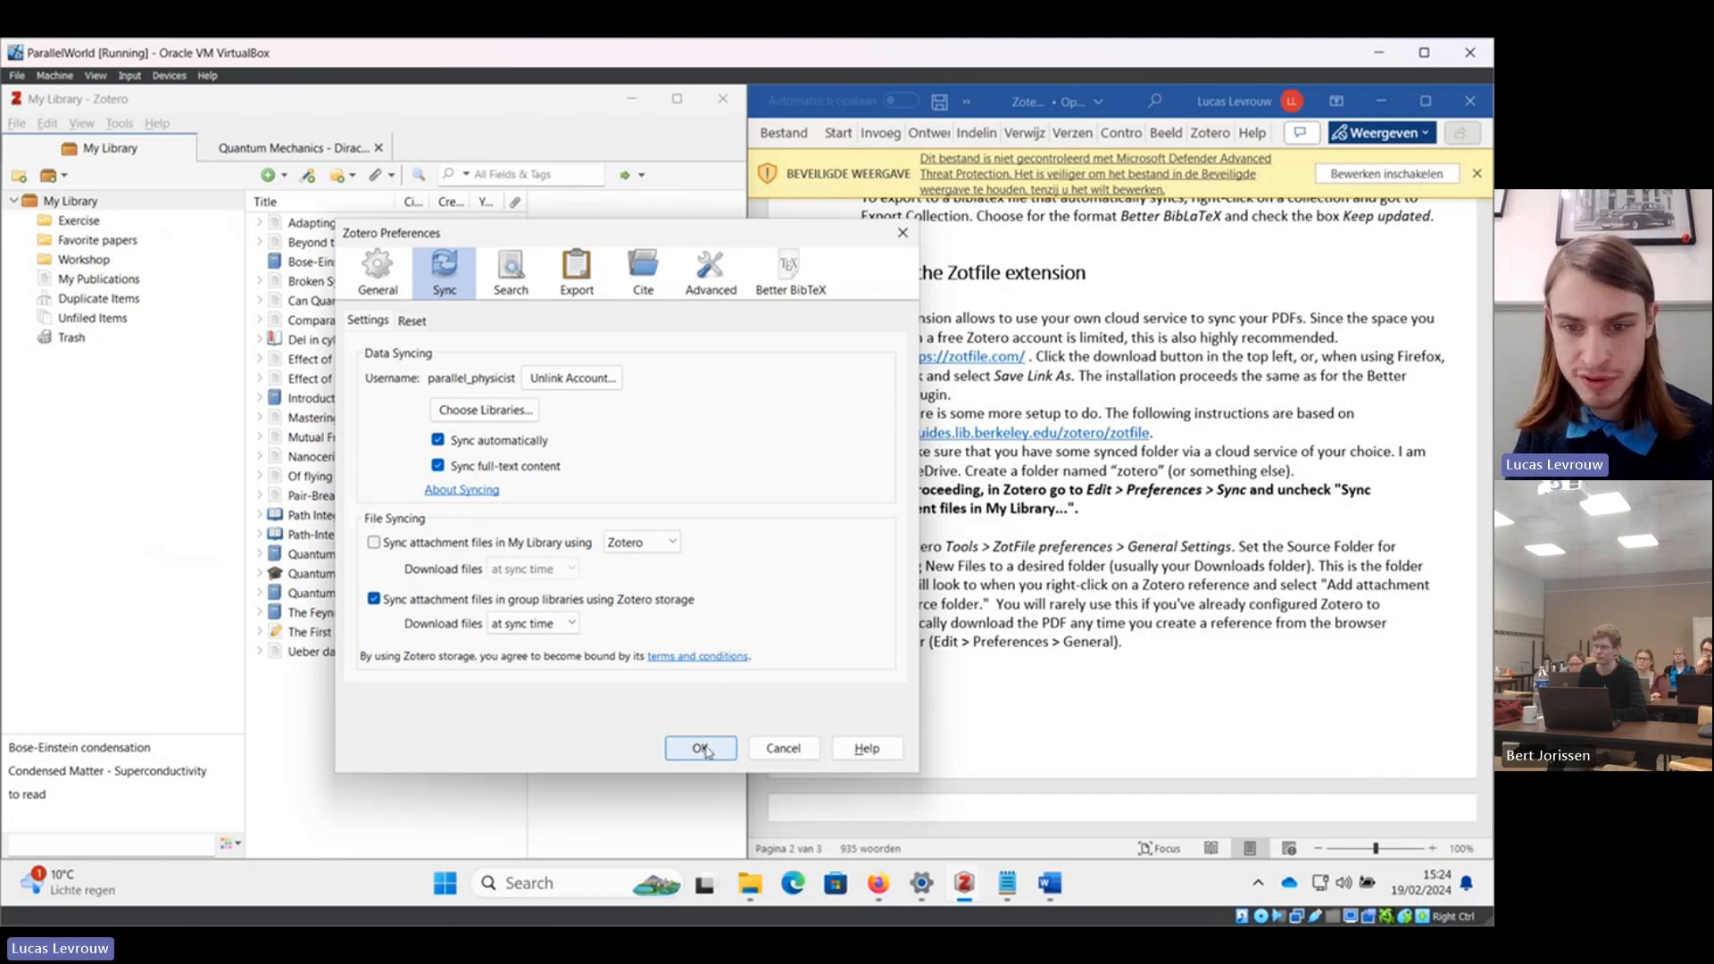
left_click(701, 749)
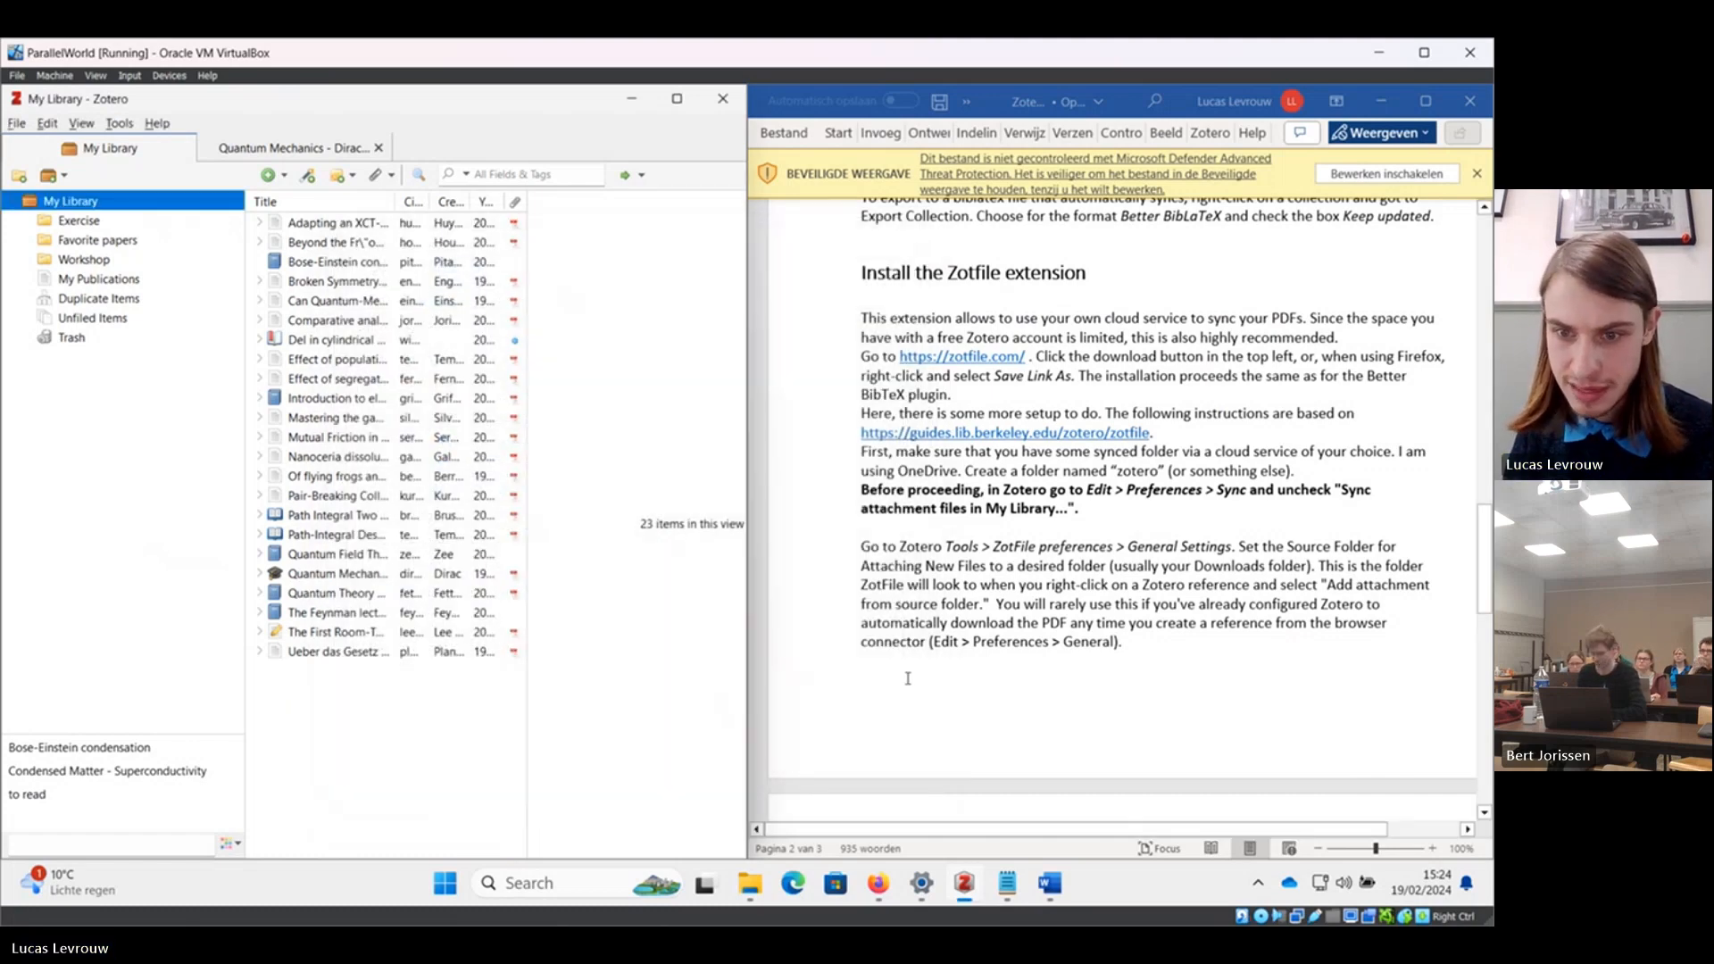
Set ZotFile's source folder for attaching new files to the Downloads folder and bring its preferences window back to the front.
left_click(119, 123)
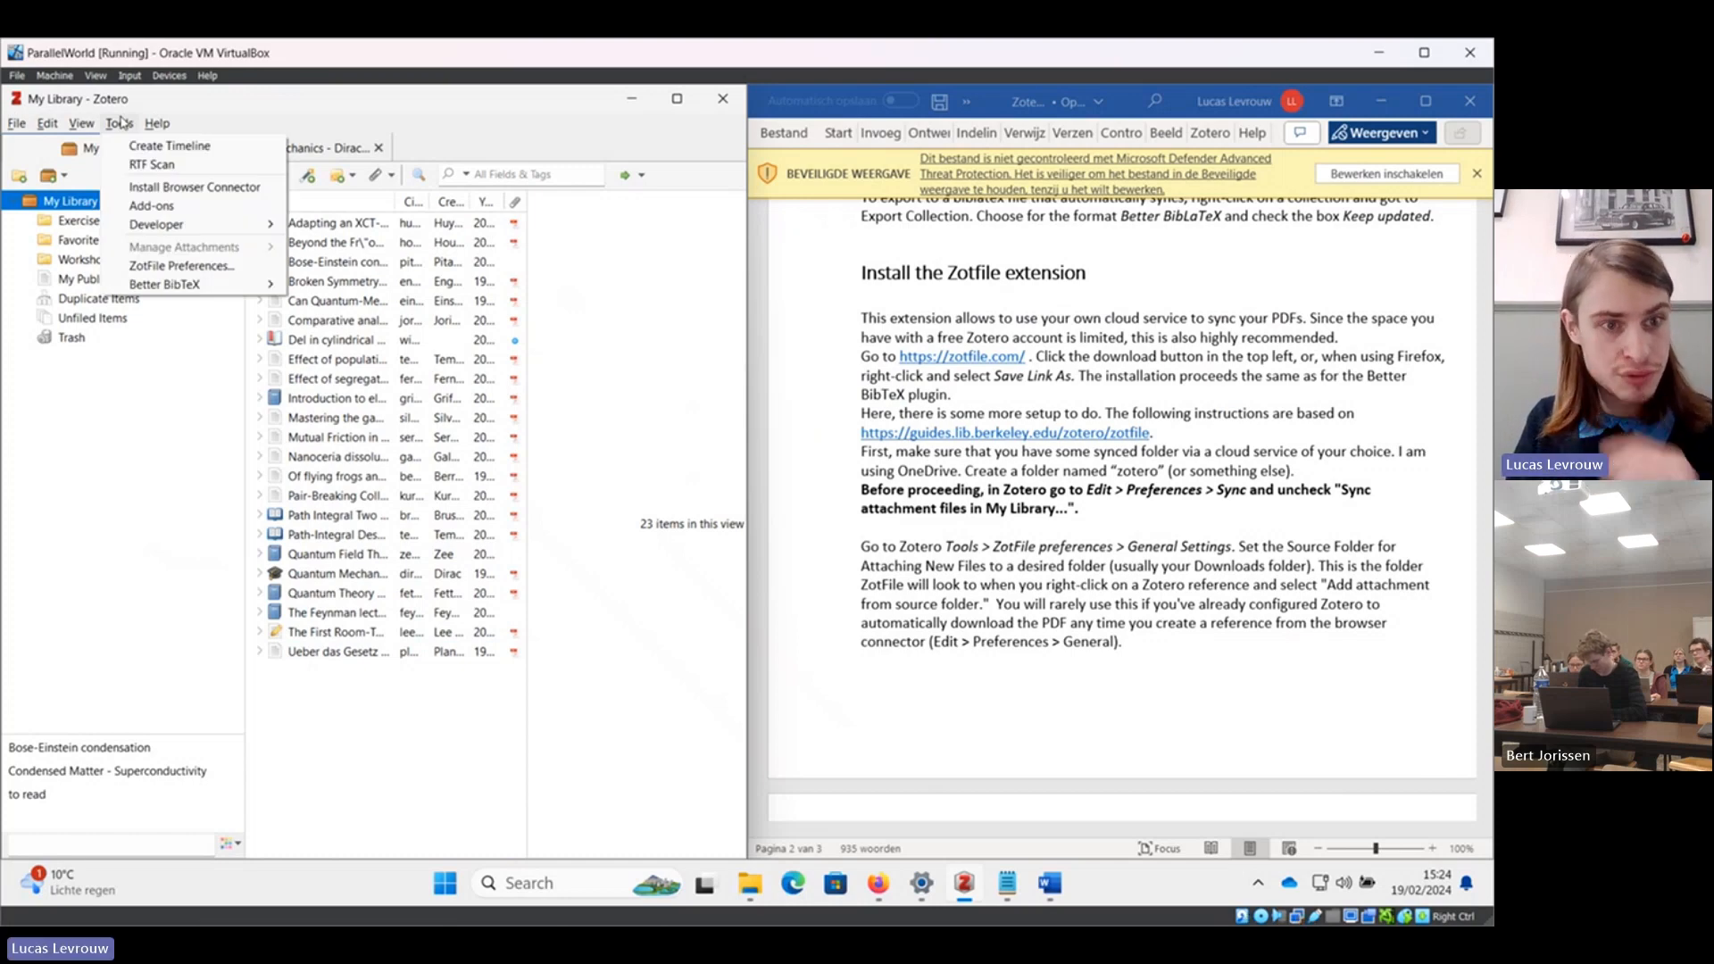
left_click(175, 266)
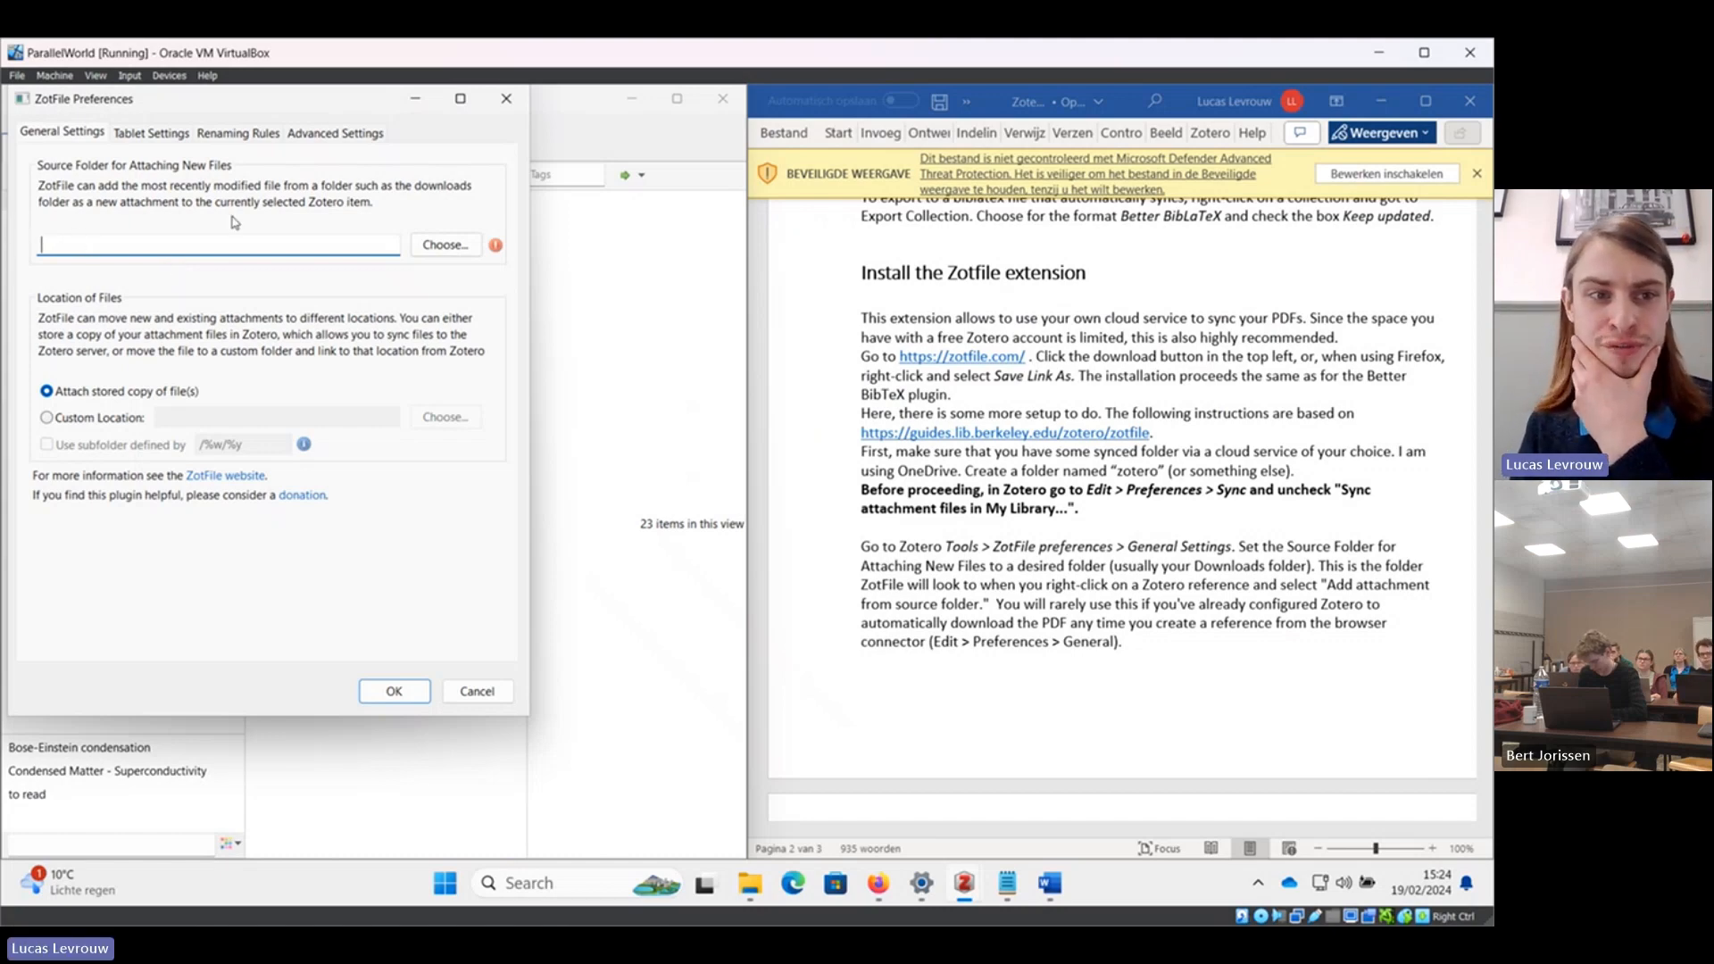
left_click(446, 247)
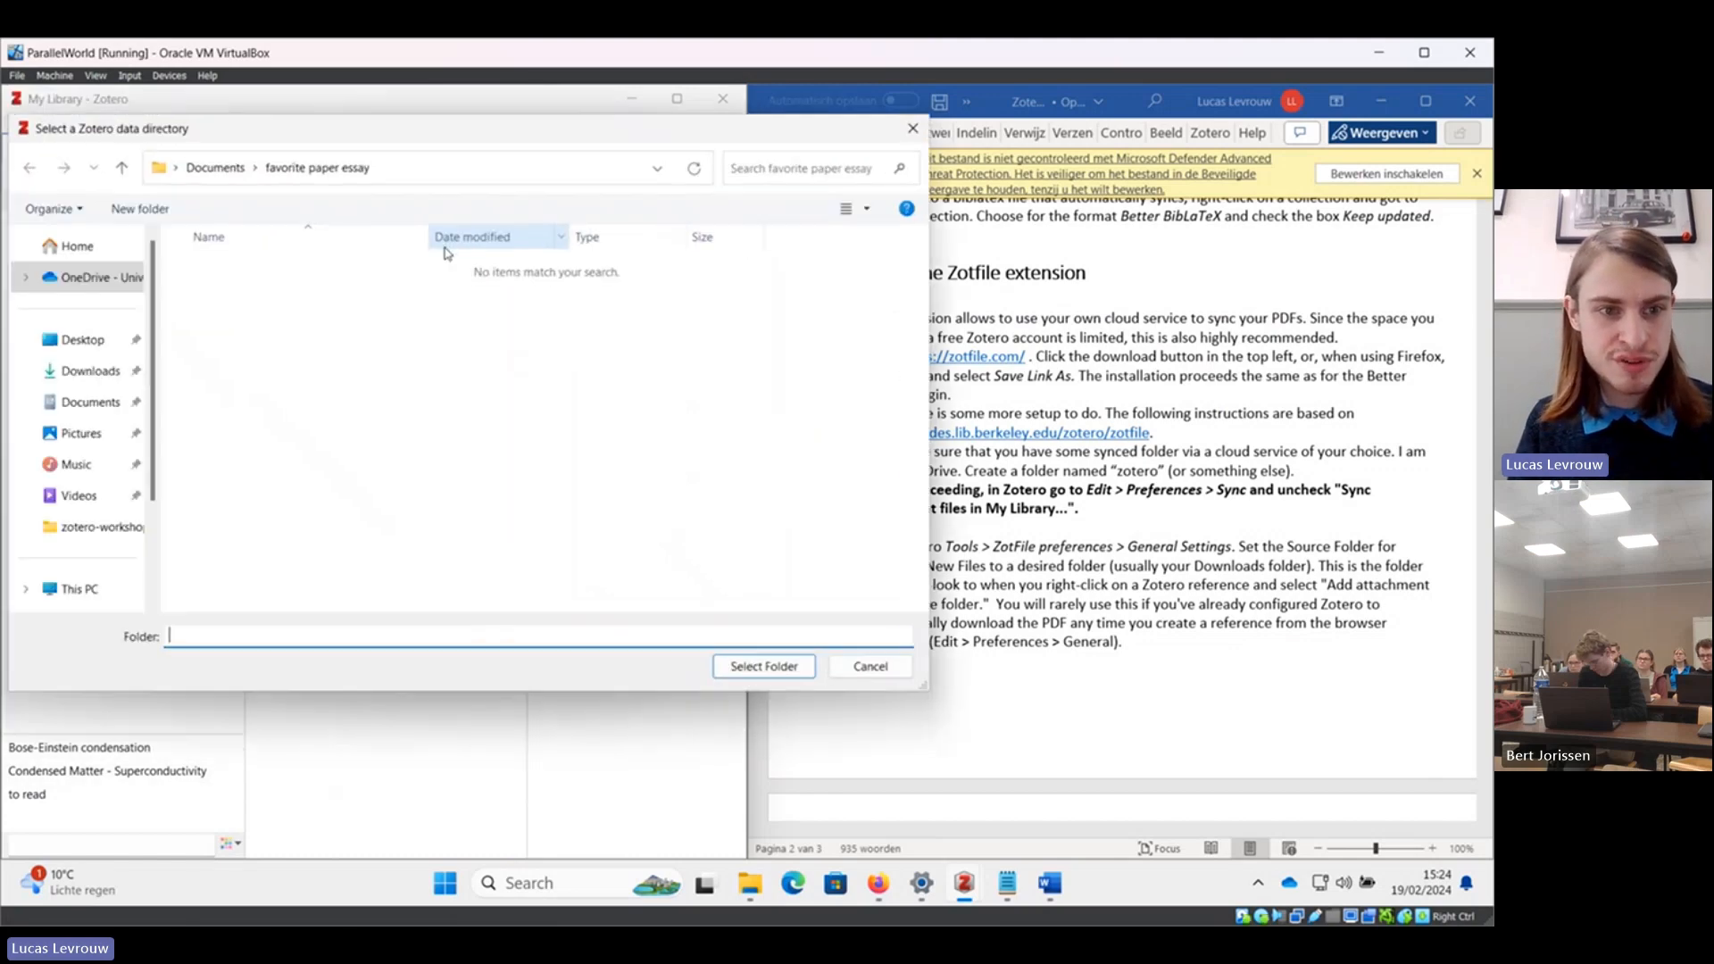
left_click(89, 375)
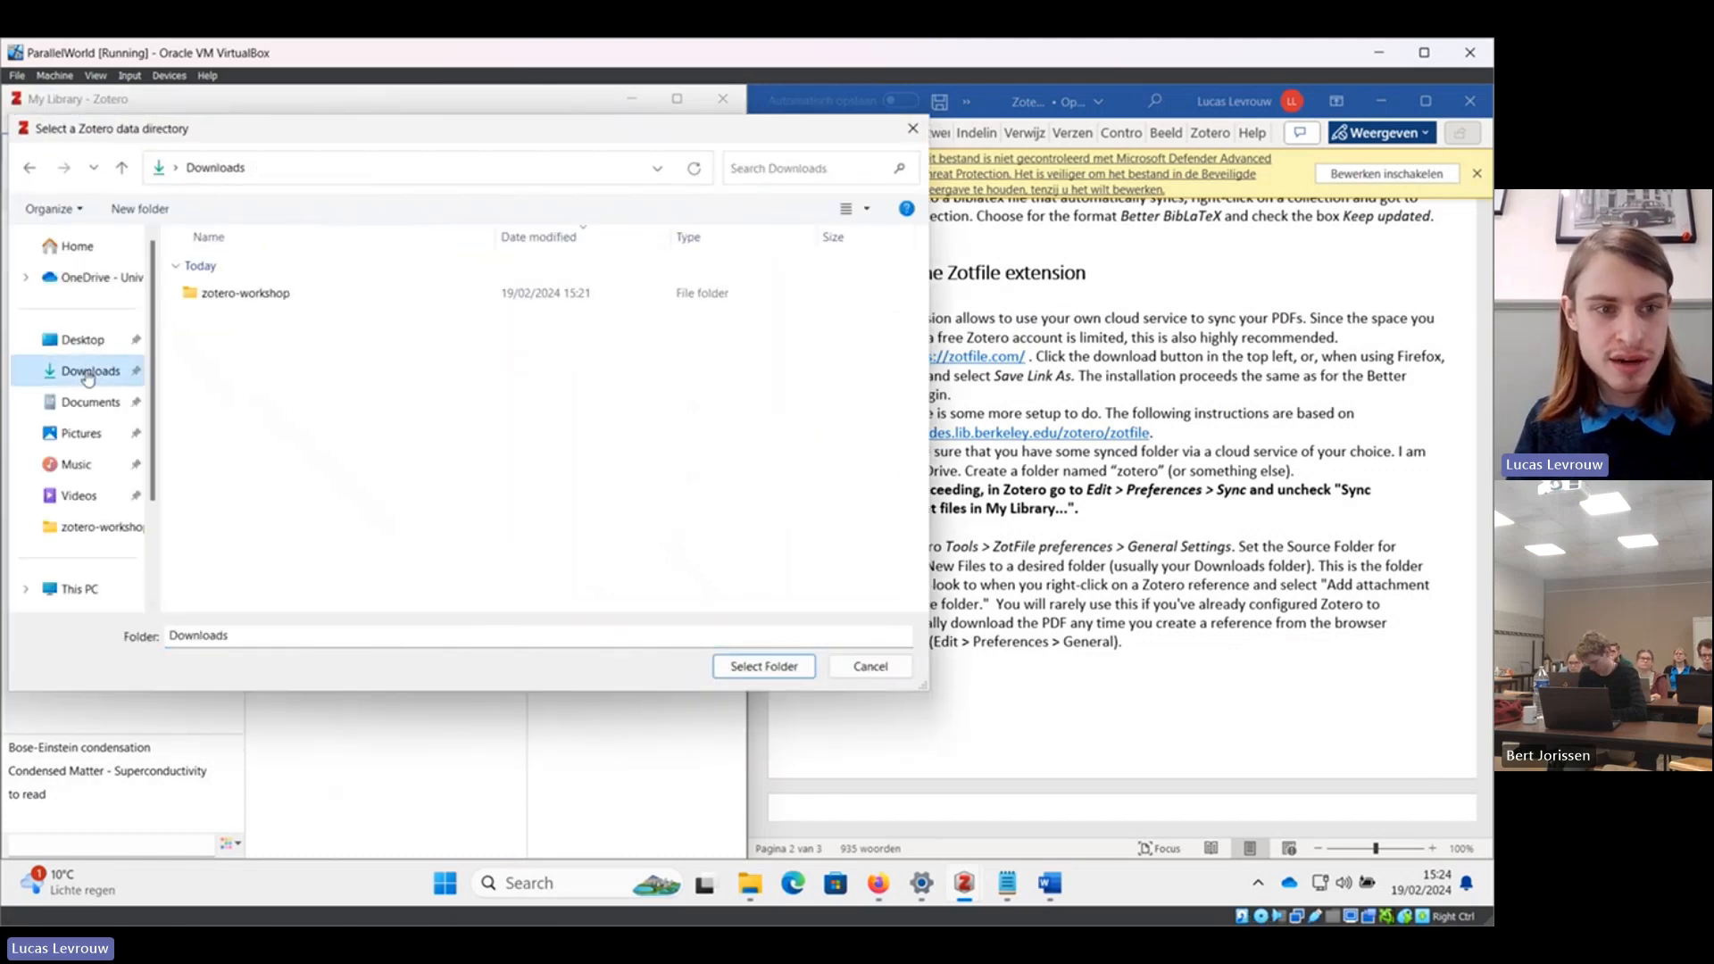
left_click(788, 660)
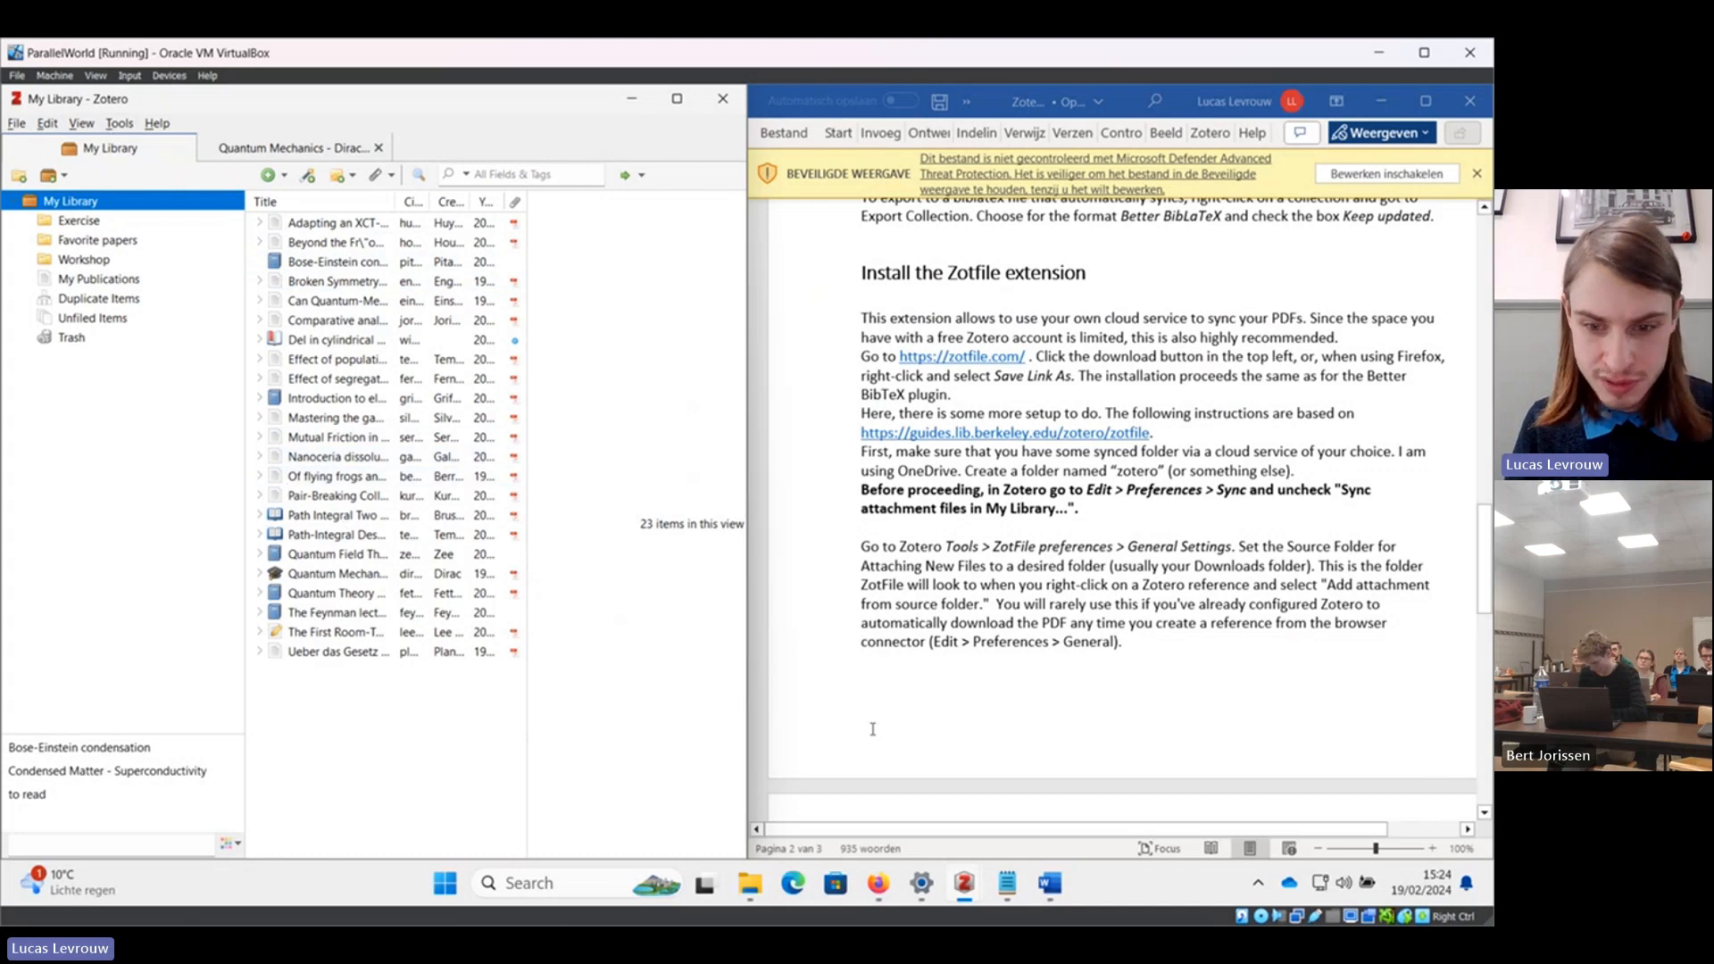
mouse_move(964, 885)
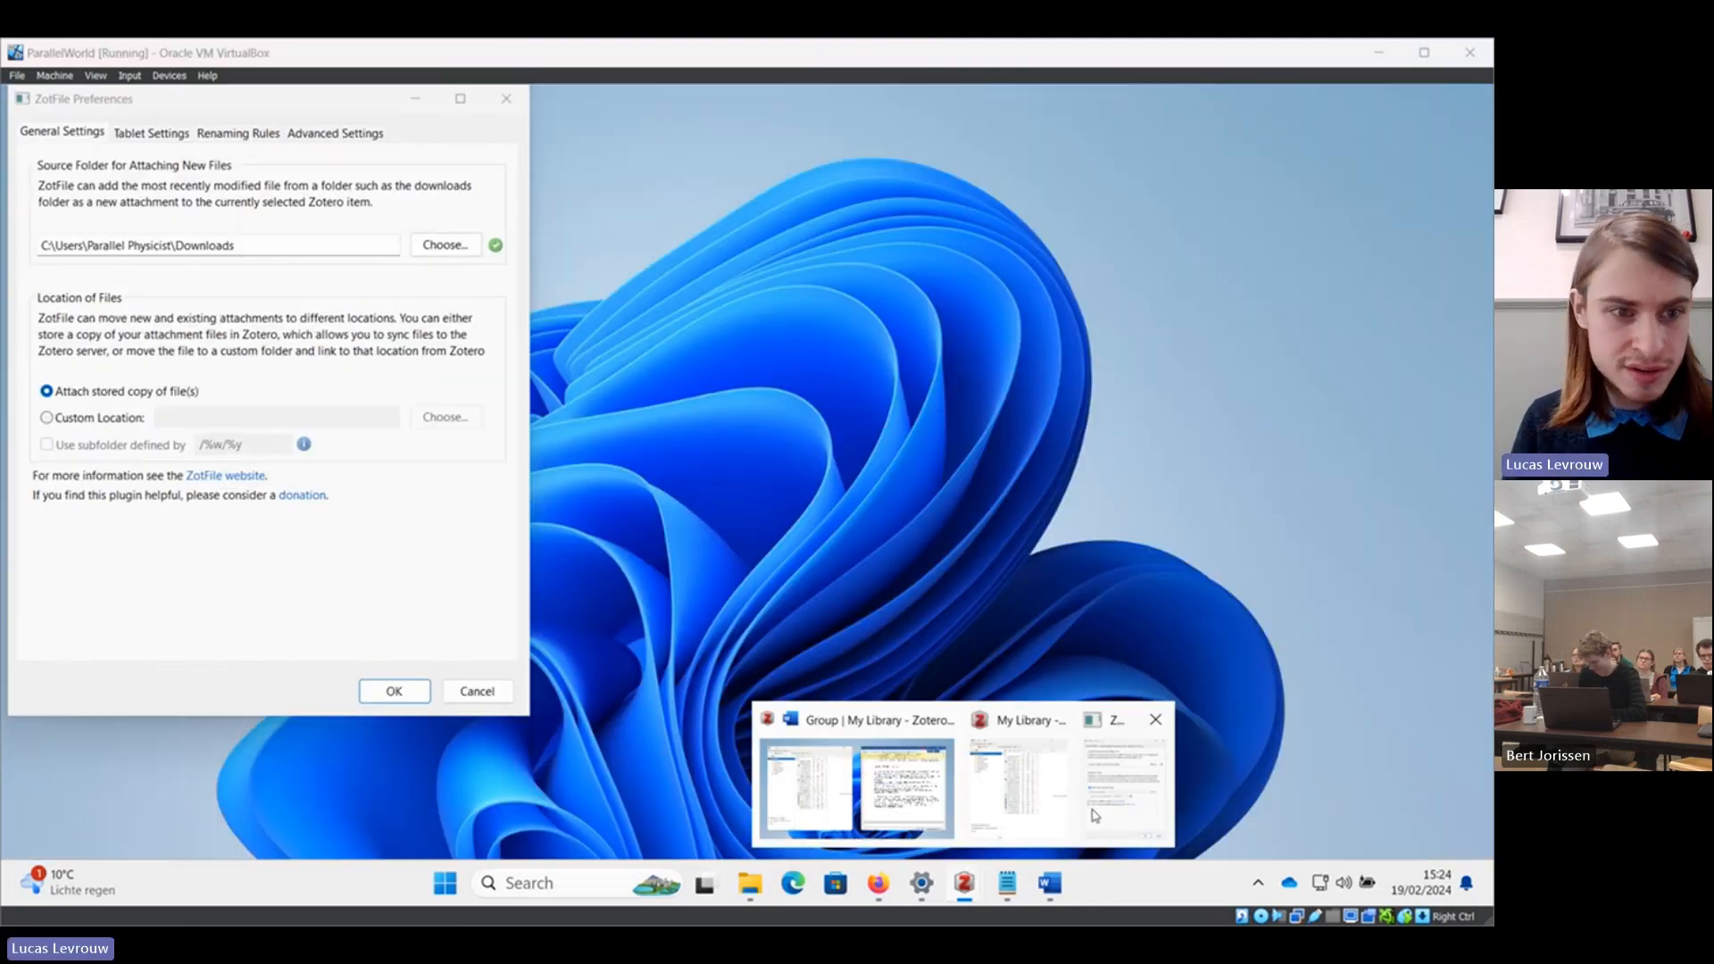
left_click(1094, 812)
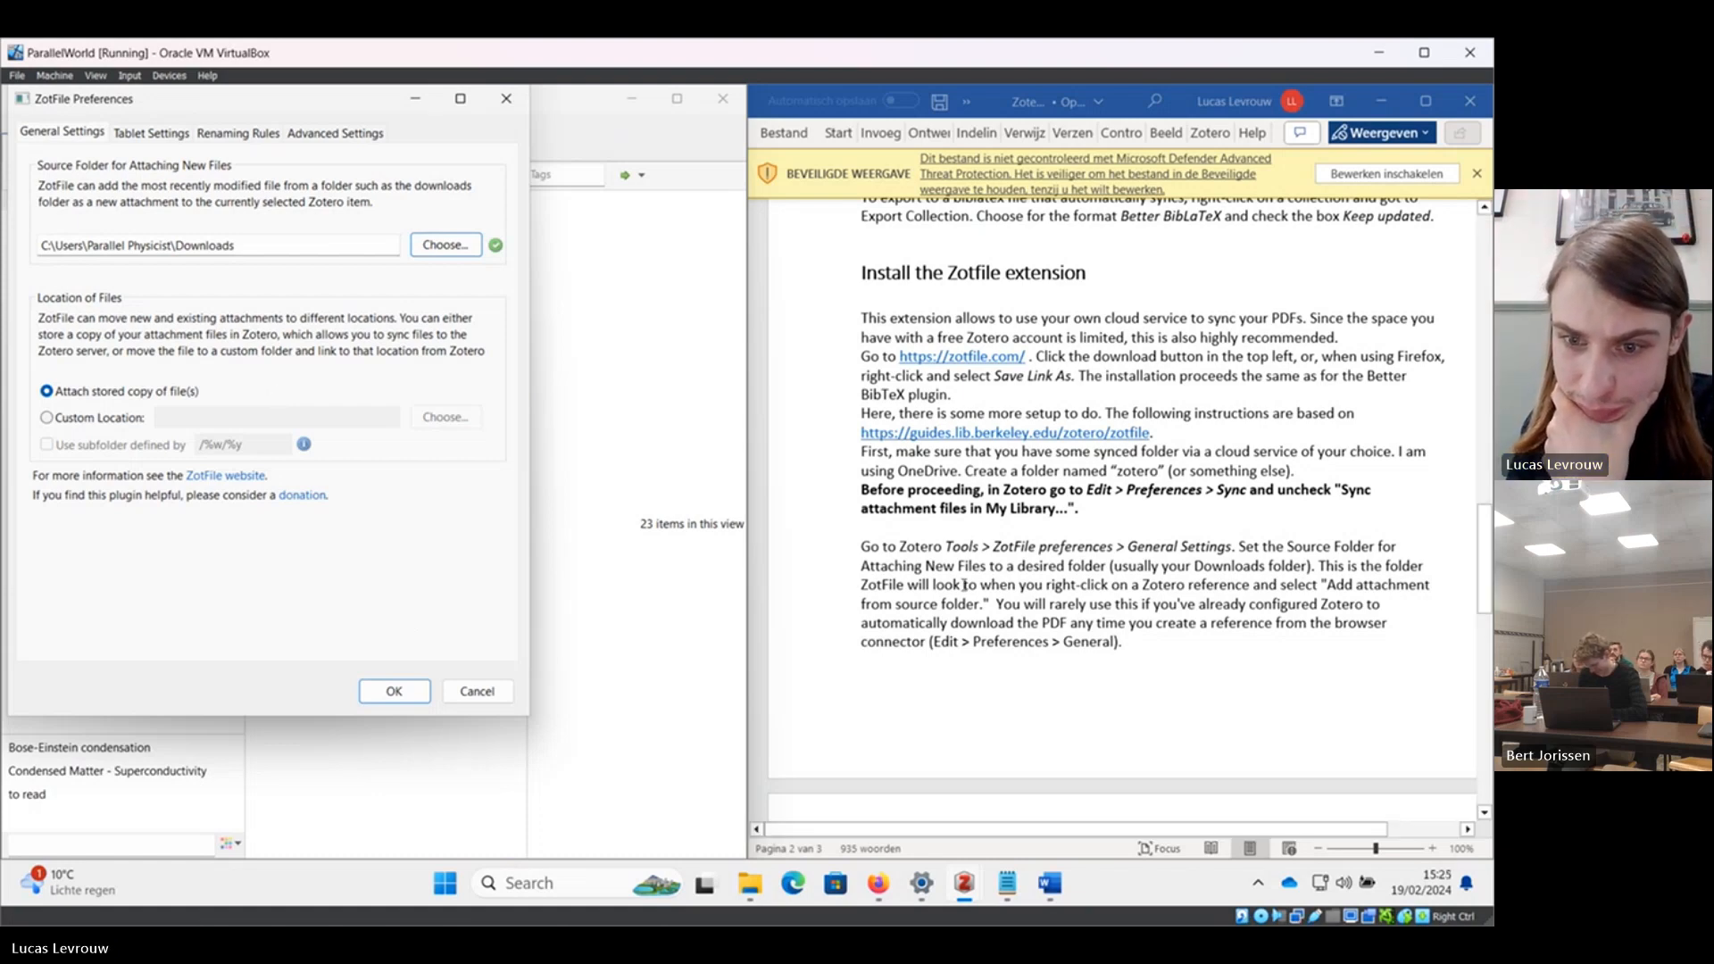
Set ZotFile's location of files to a custom location, the zotero2 folder in OneDrive - Universiteit Antwerpen, and return to the ZotFile preferences.
scroll(964, 585, "down", 2)
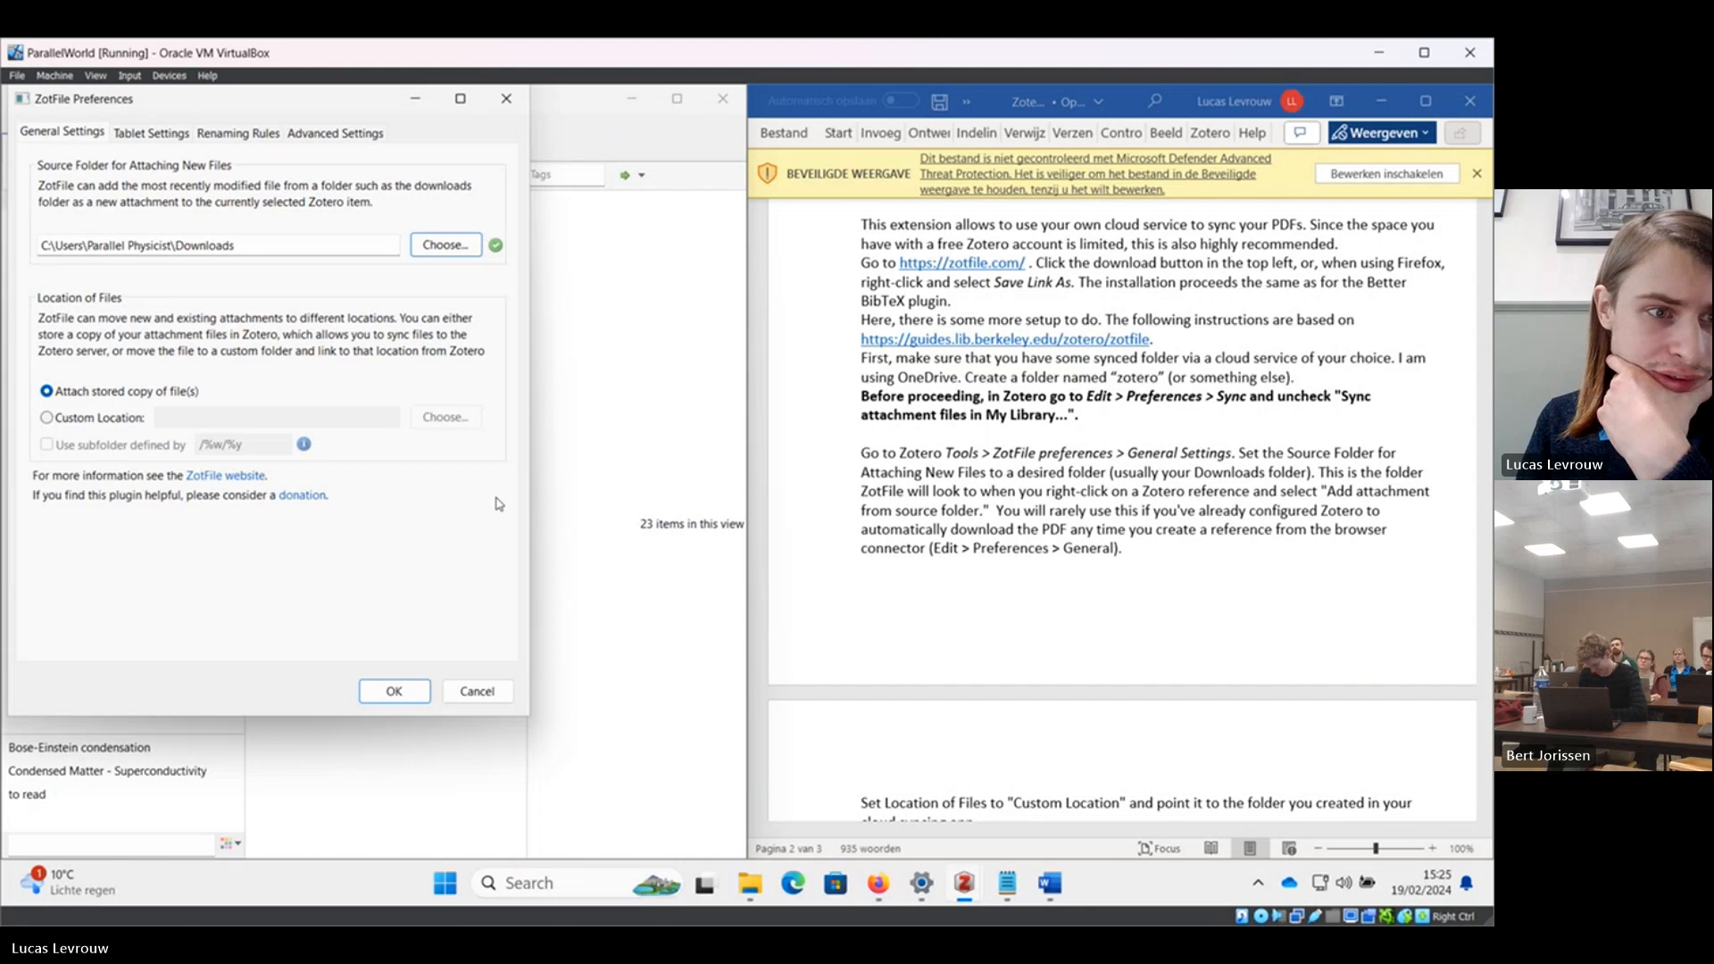
scroll(1021, 535, "down", 2)
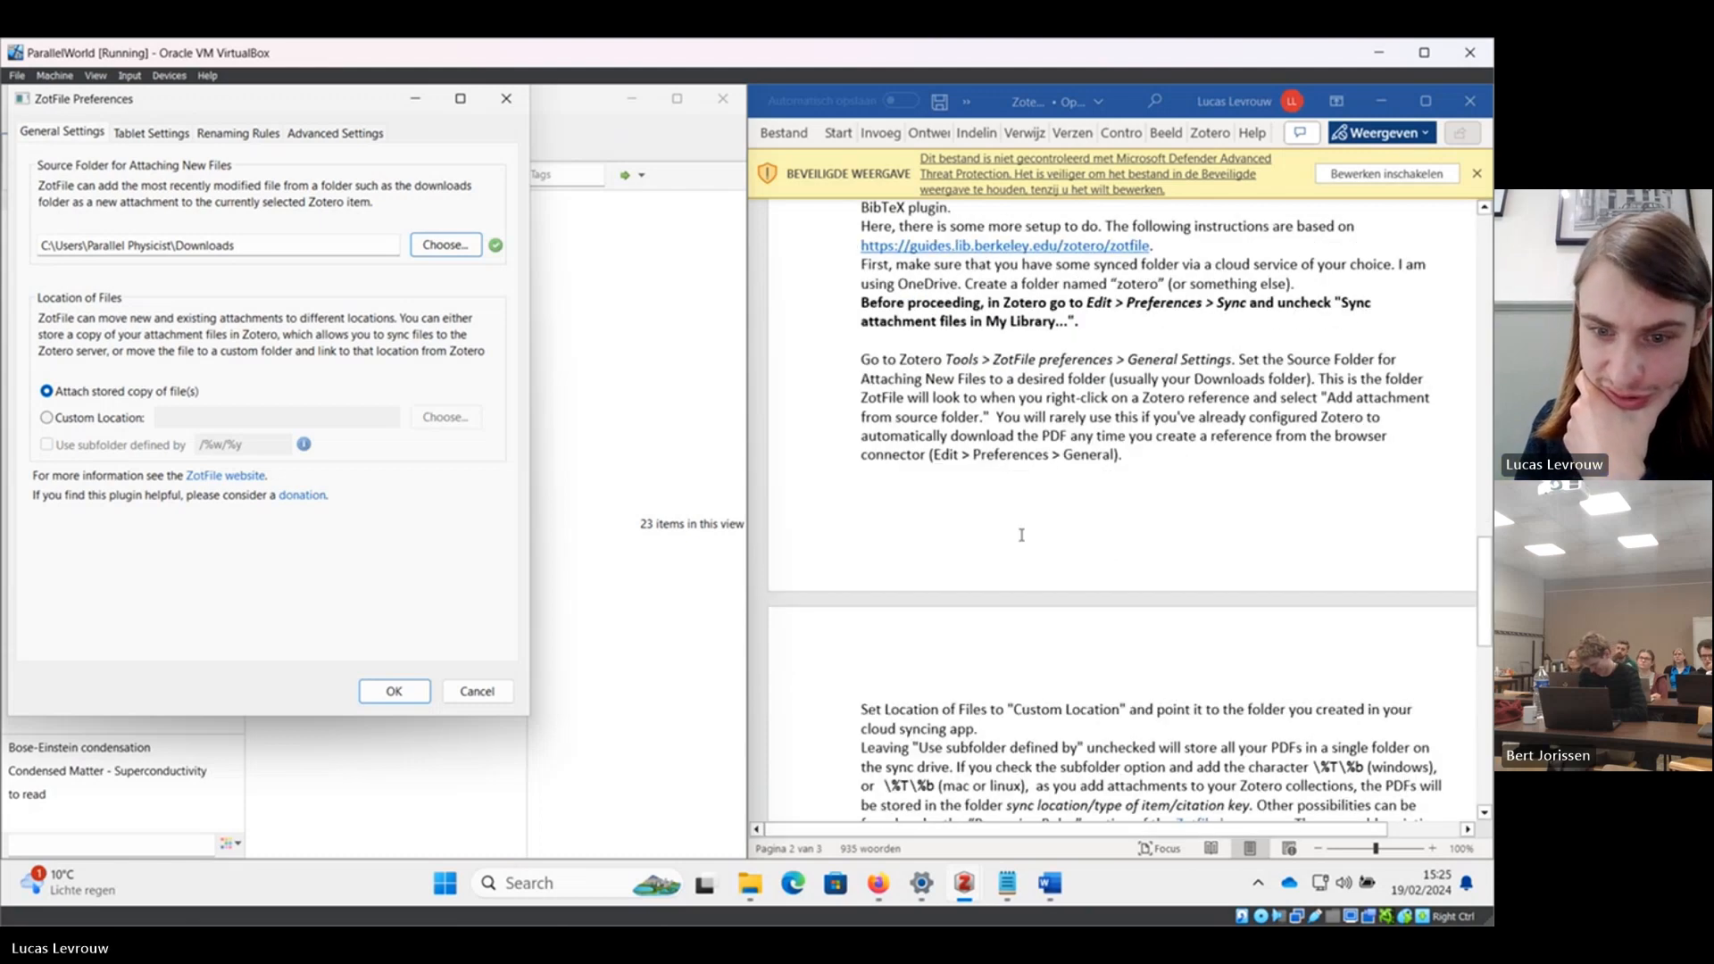
left_click(47, 417)
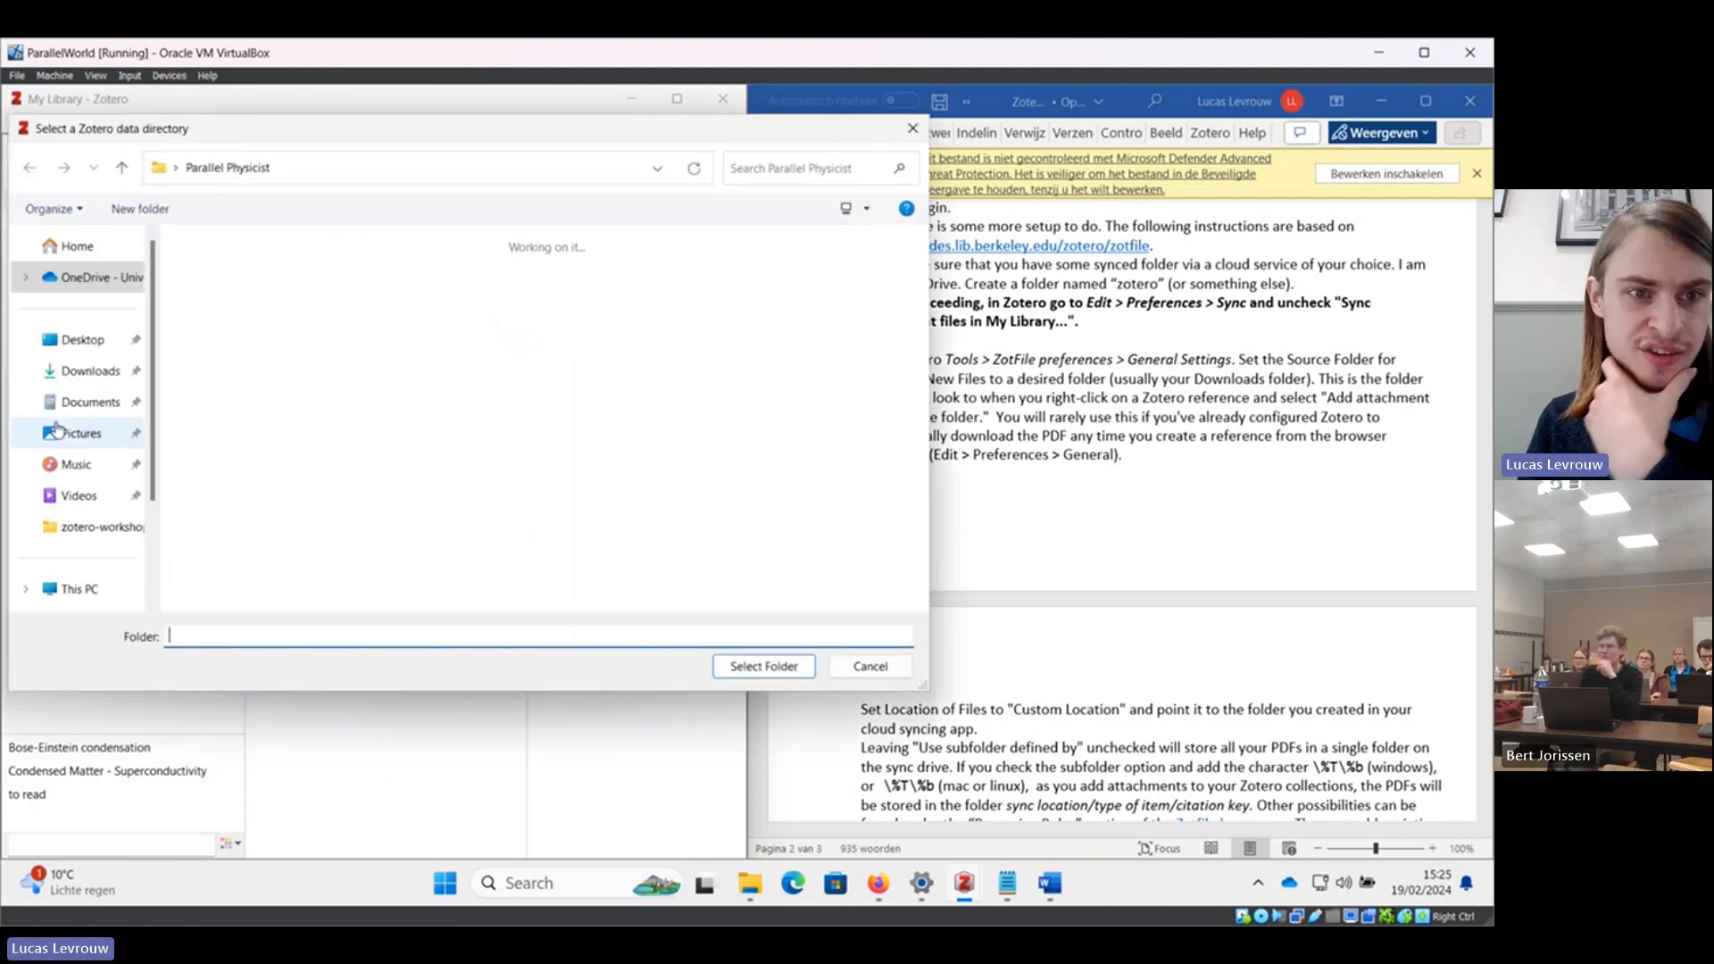
scroll(53, 384, "down", 2)
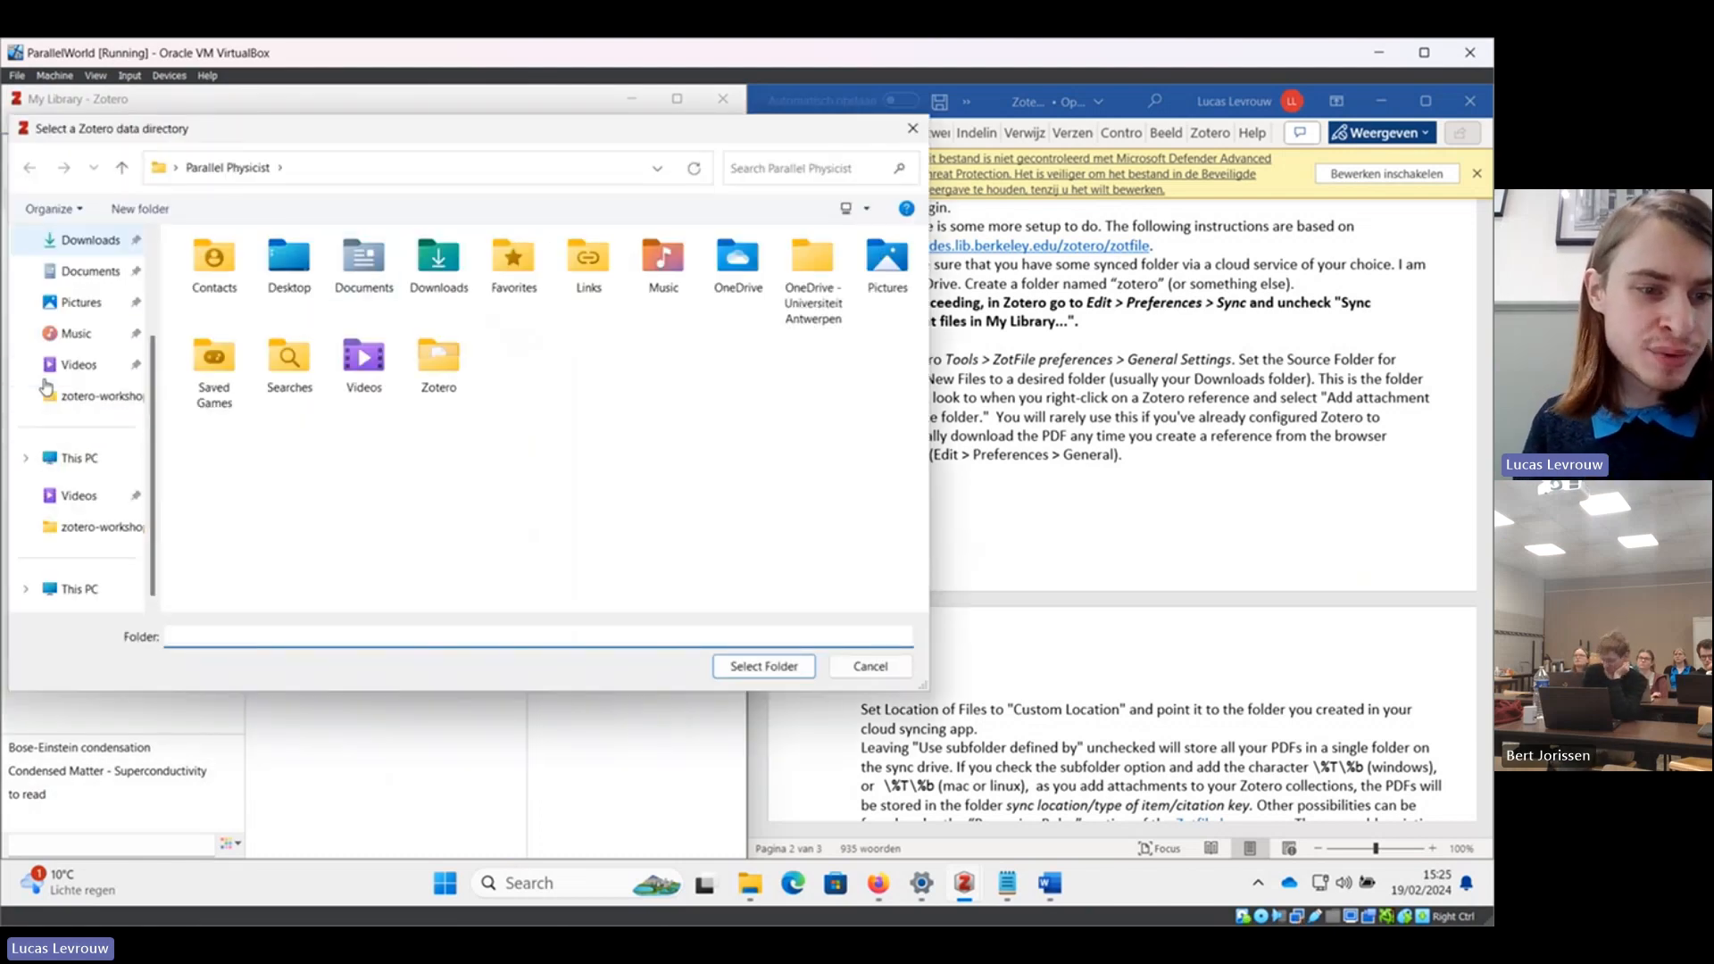
scroll(53, 357, "up", 3)
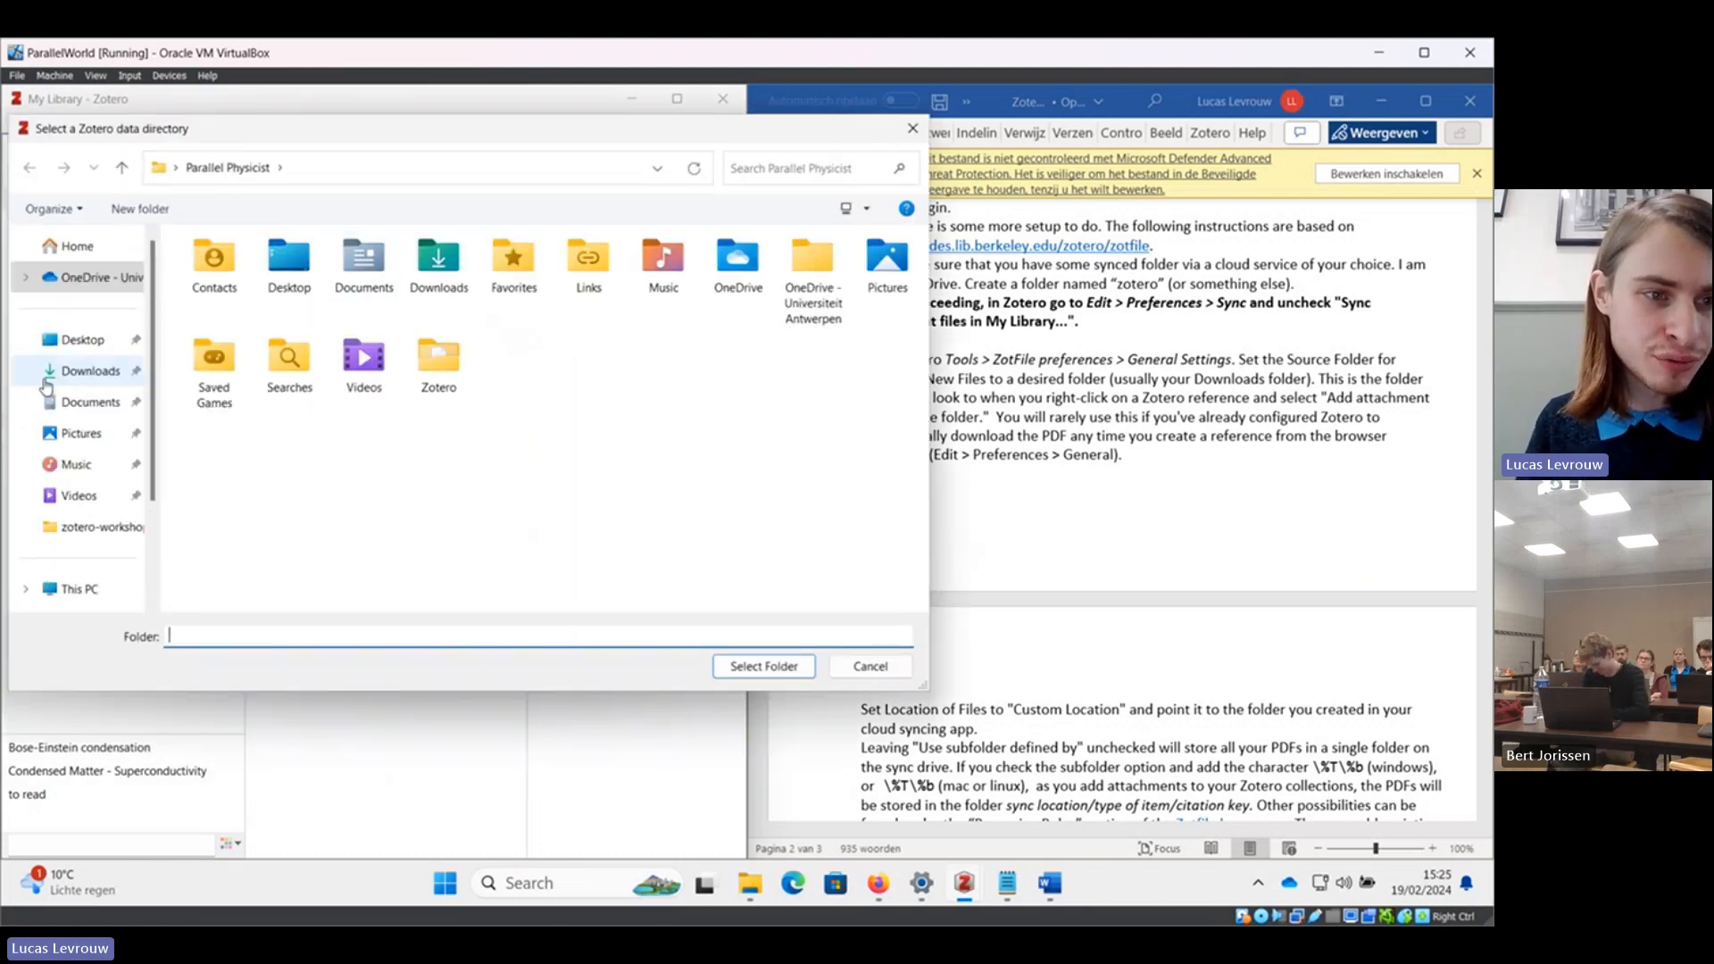
left_click(77, 280)
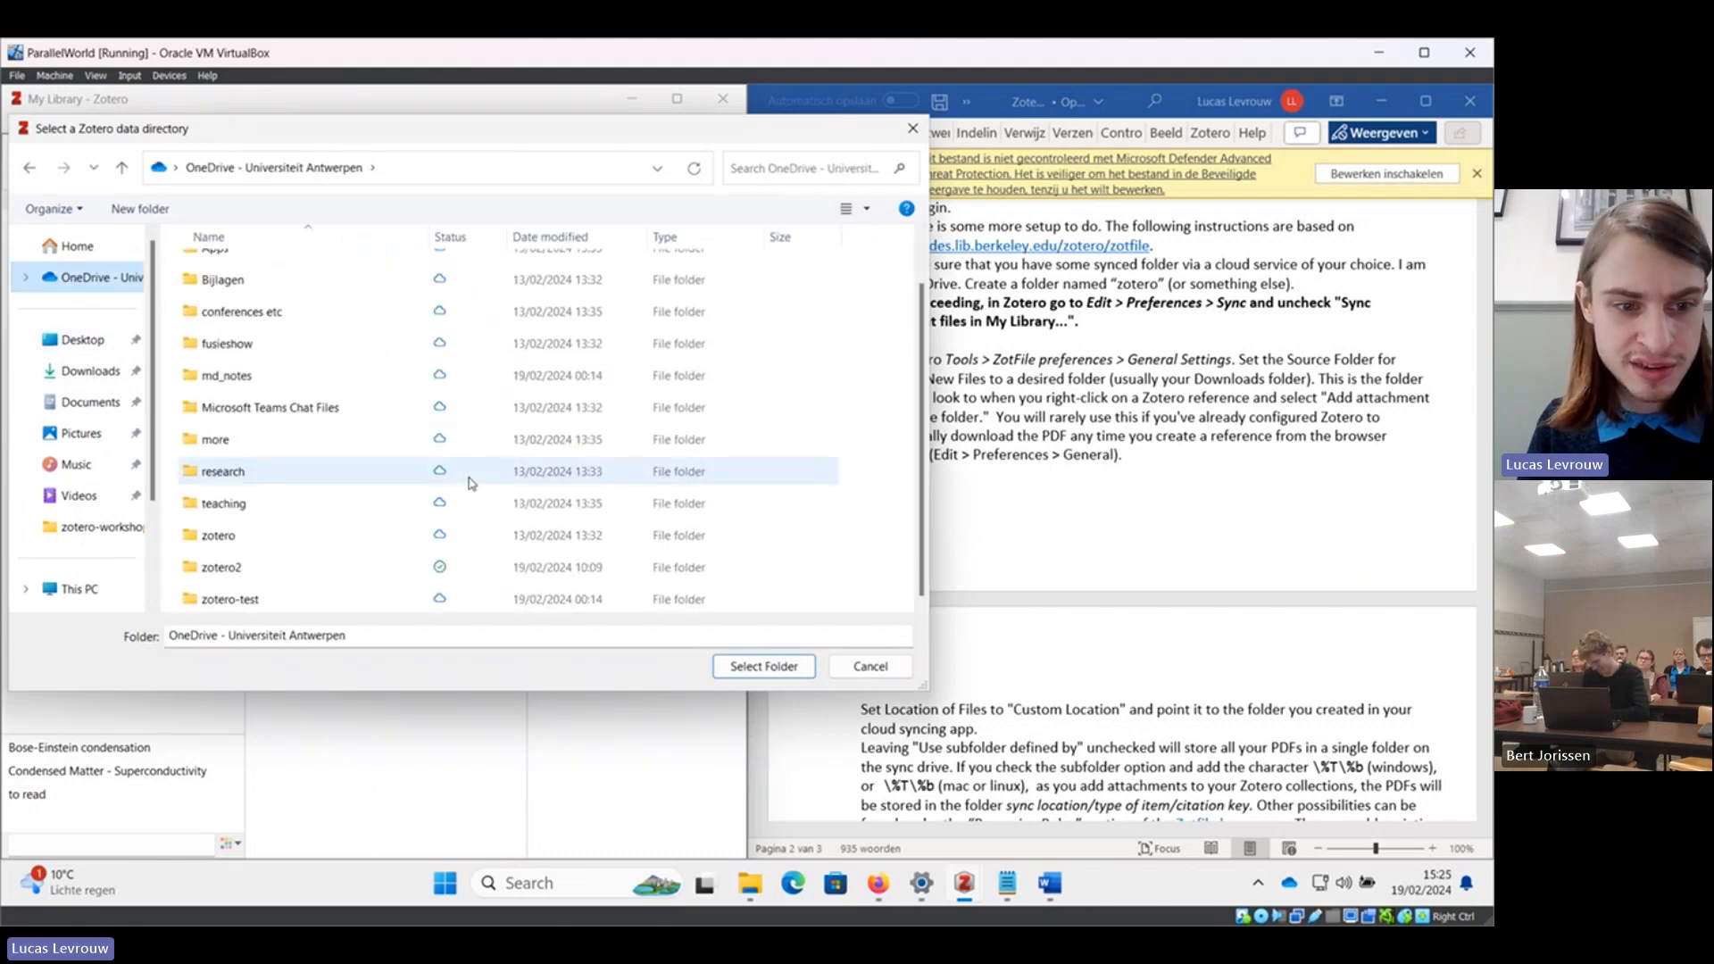
left_click(340, 578)
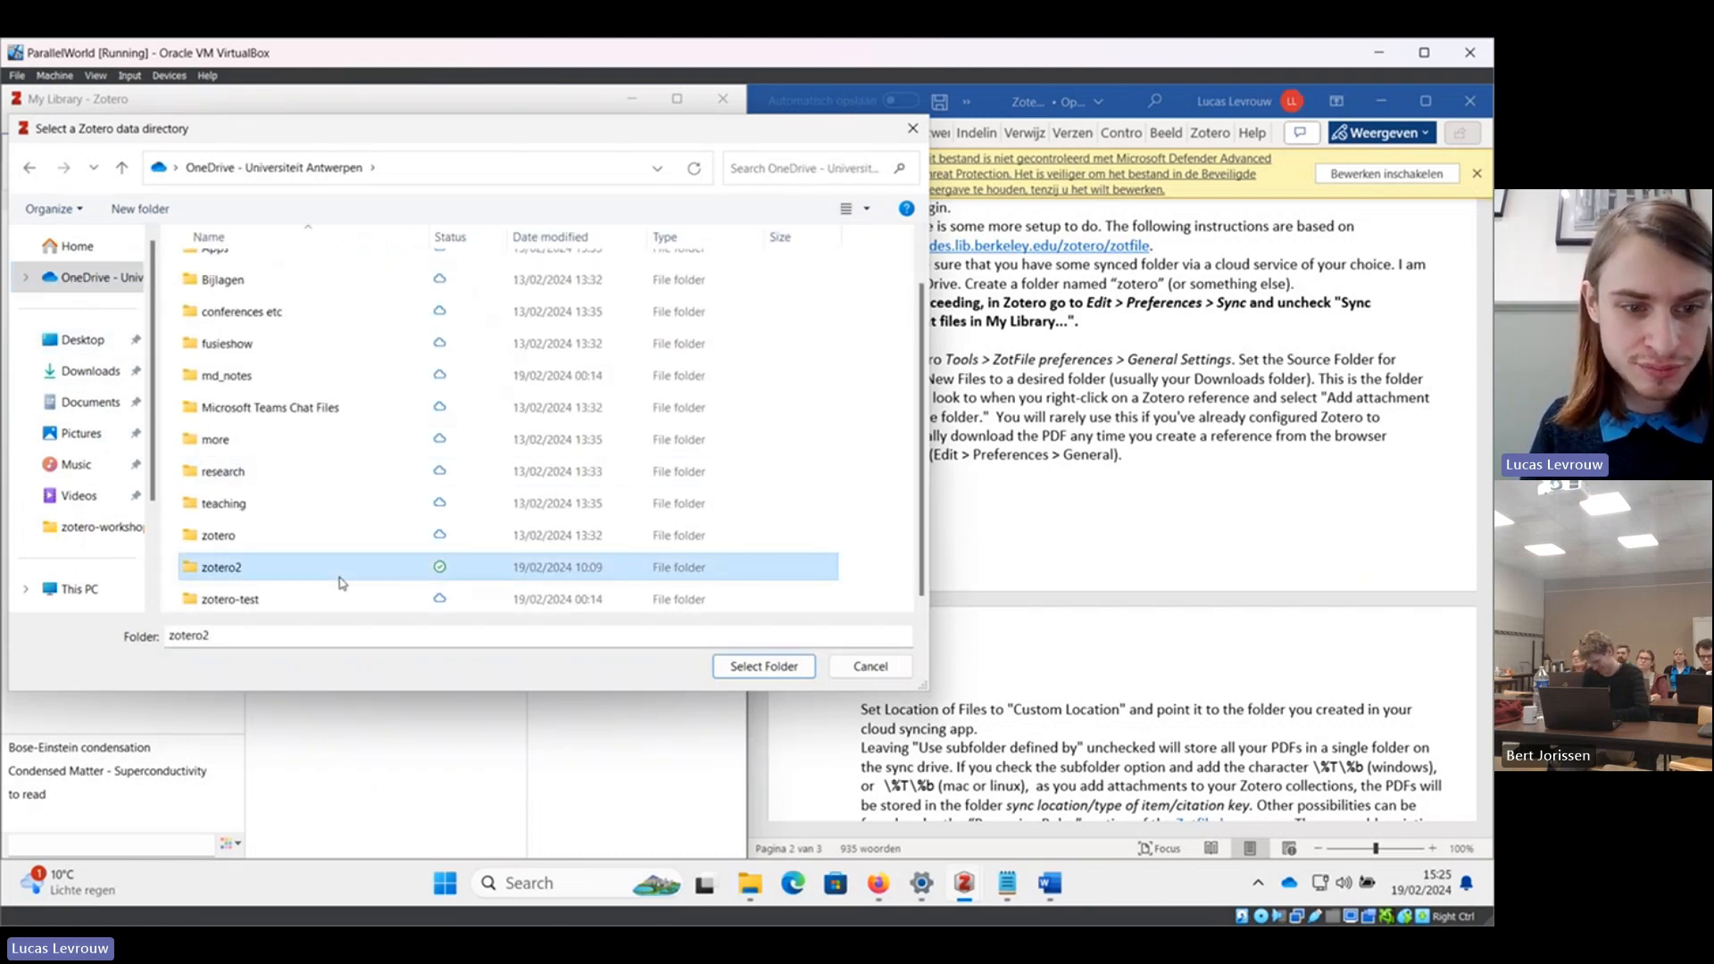
left_click(770, 671)
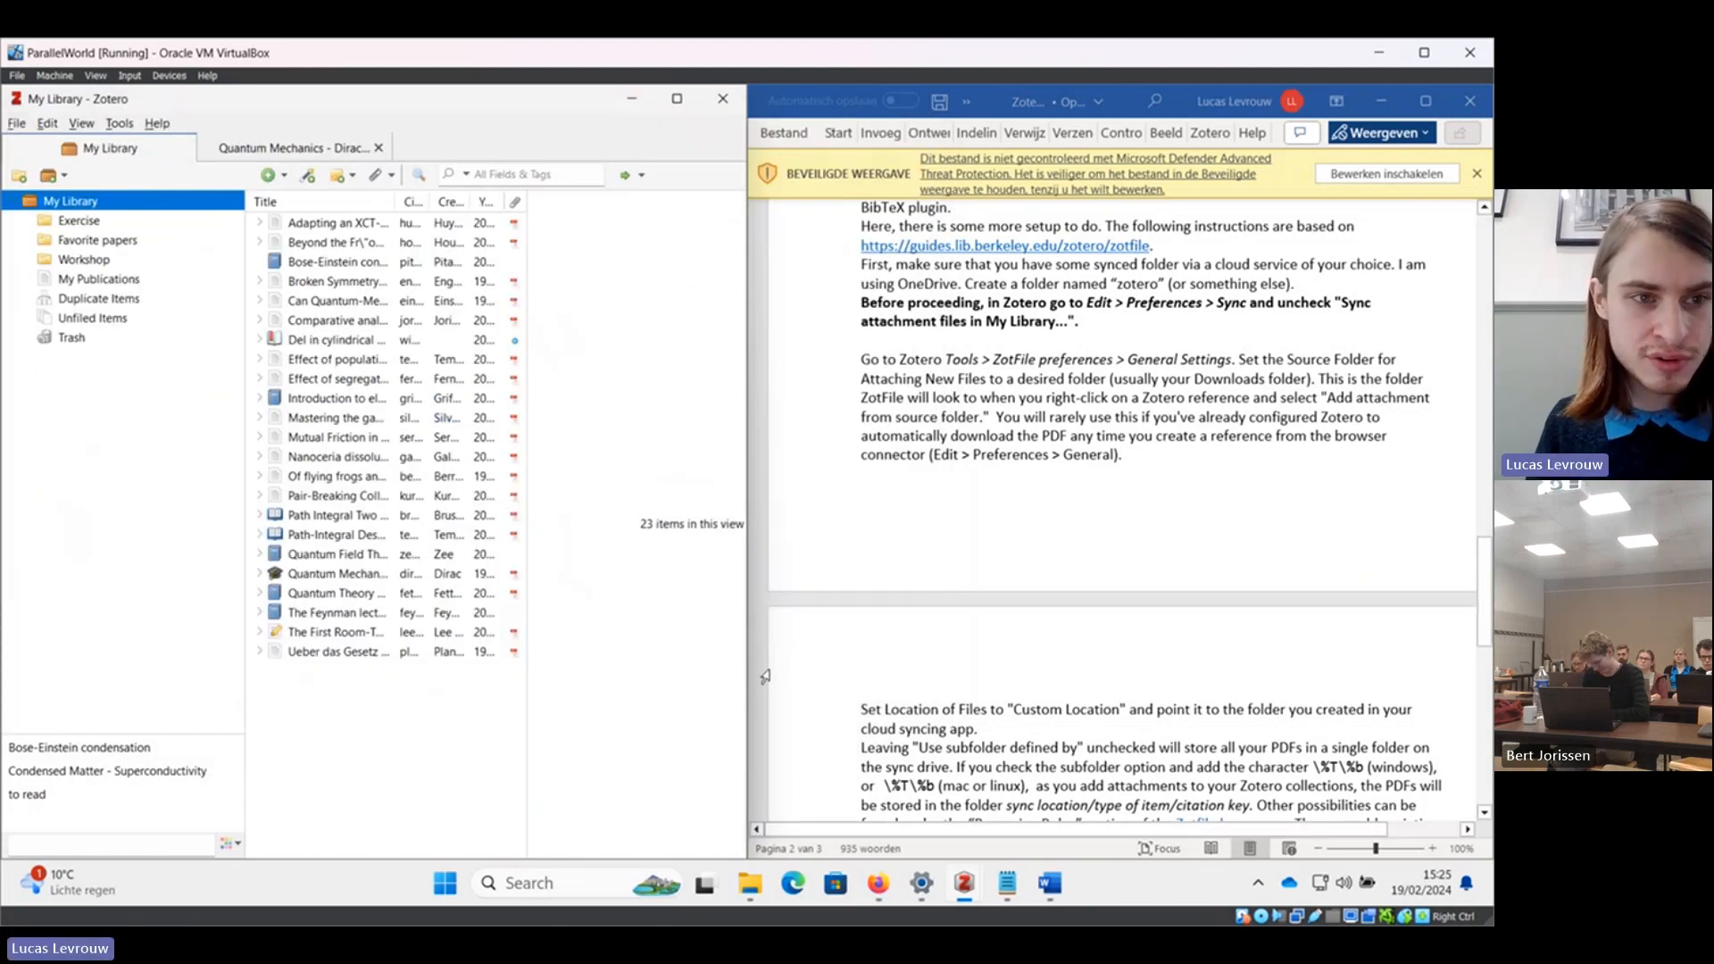
mouse_move(964, 883)
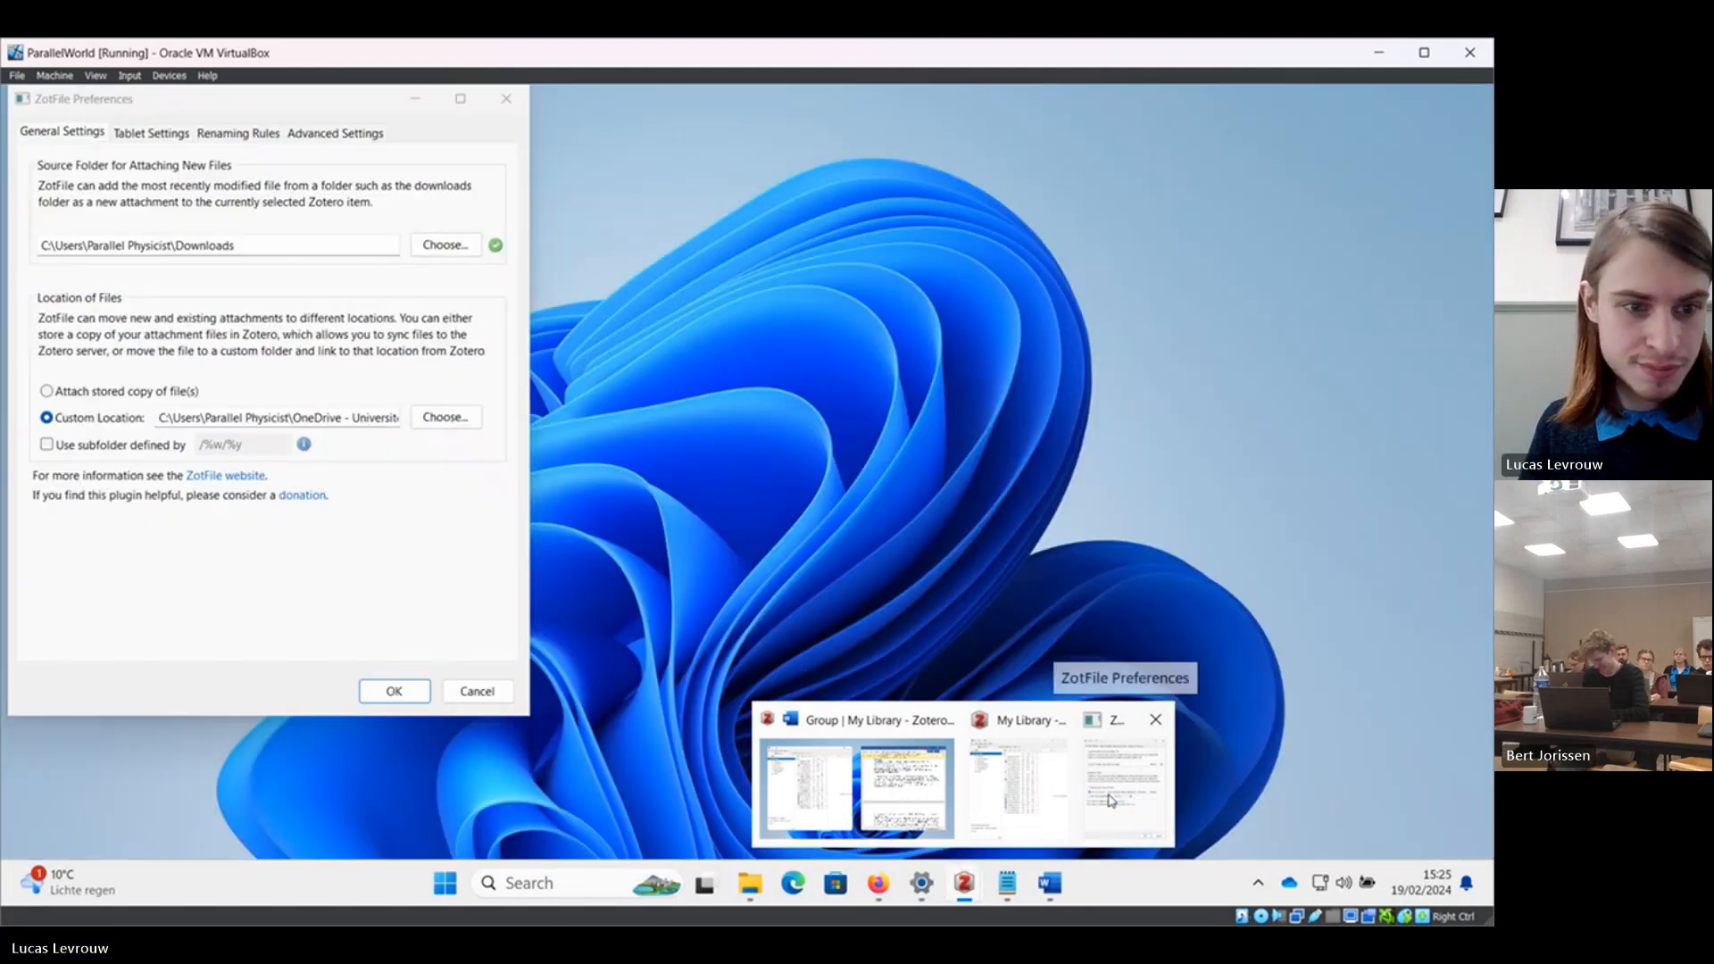
left_click(1111, 800)
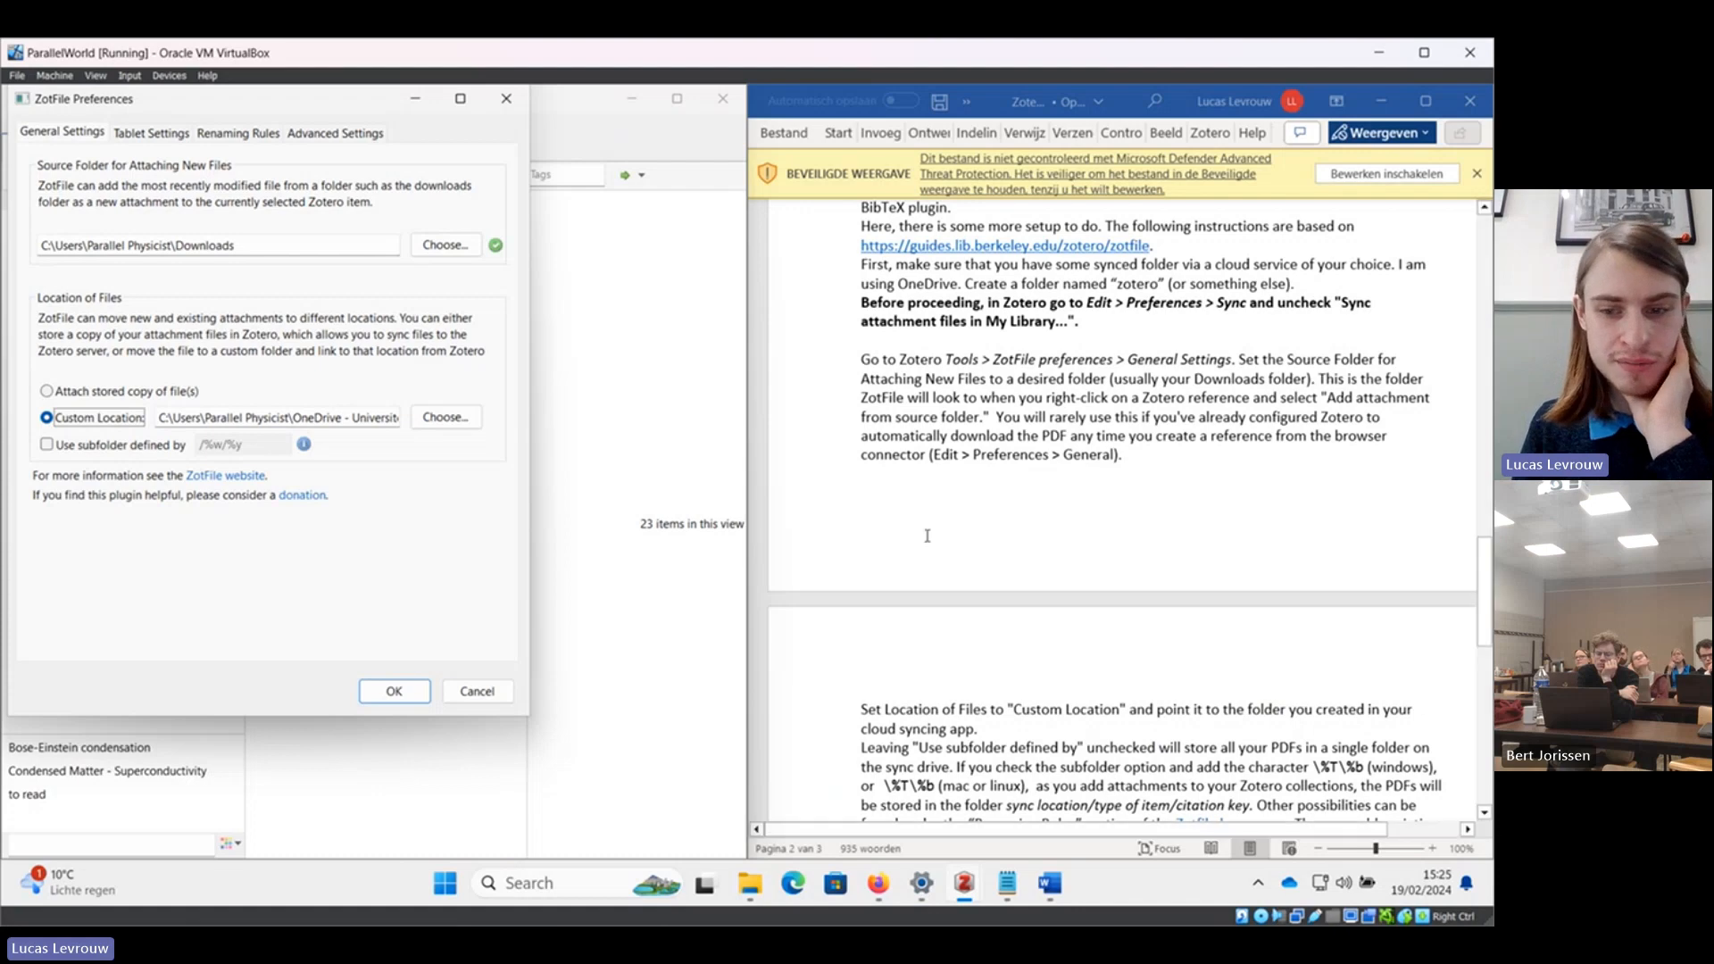
Enable the subfolder option with the Windows pattern \%T\%b copied from the Word instructions, and save the ZotFile preferences.
scroll(982, 658, "down", 1)
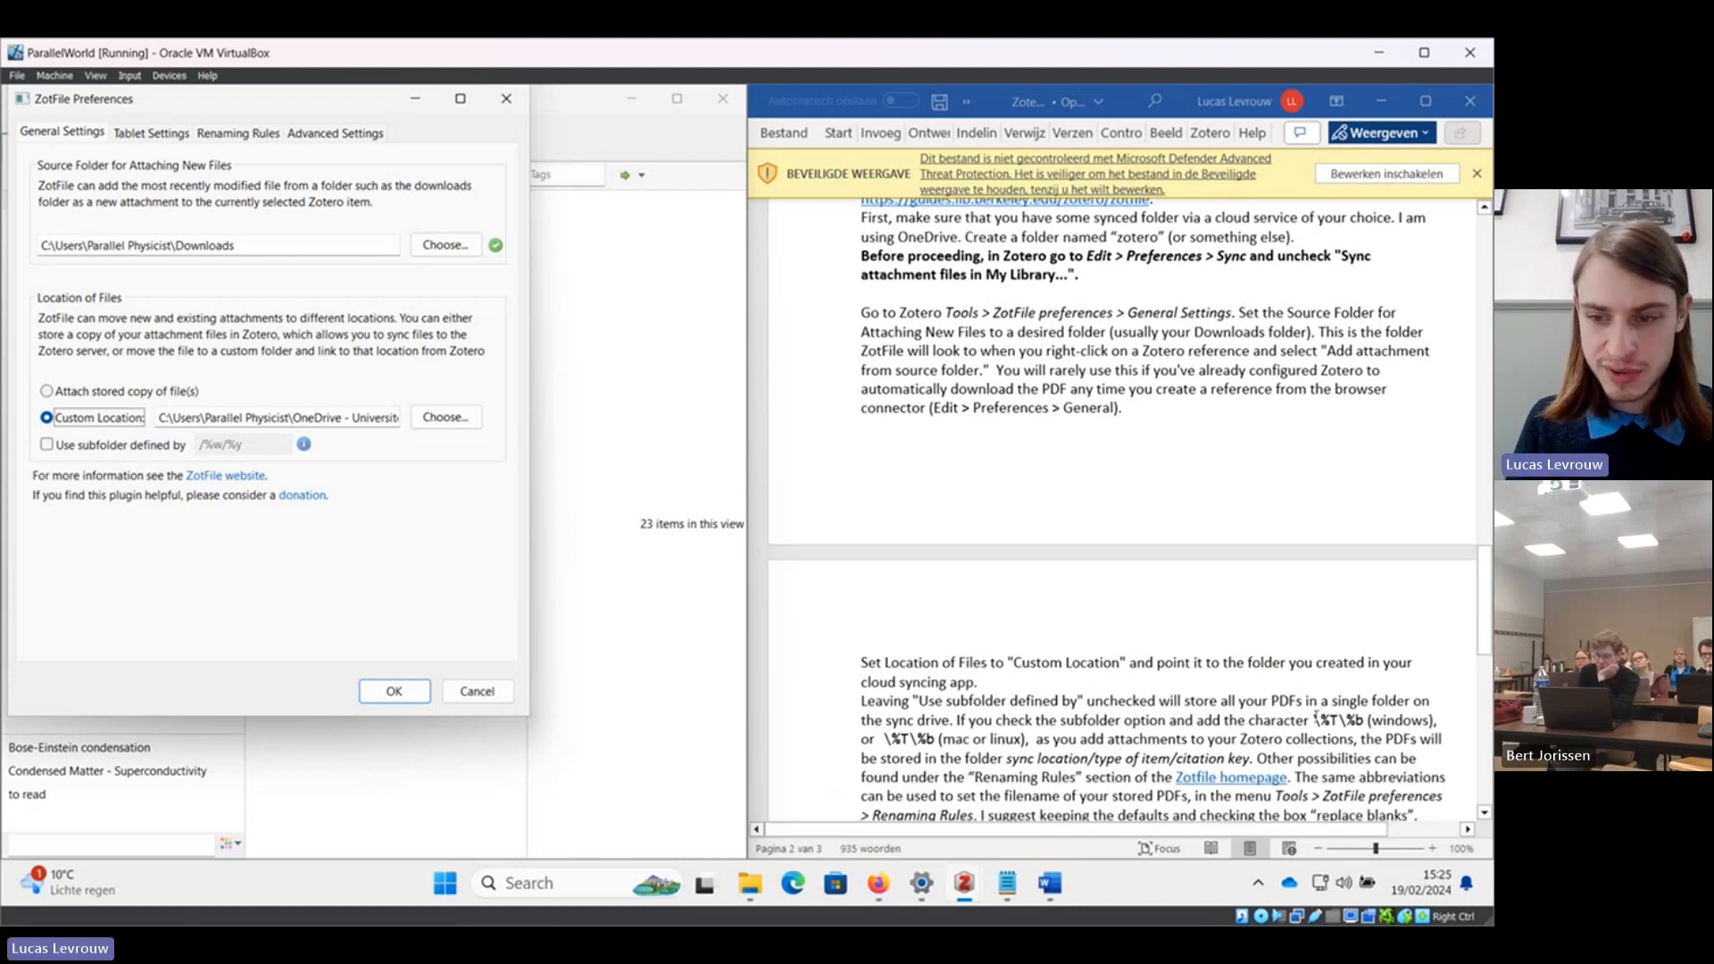
left_click_drag(1313, 719, 1363, 724)
key("ctrl+c")
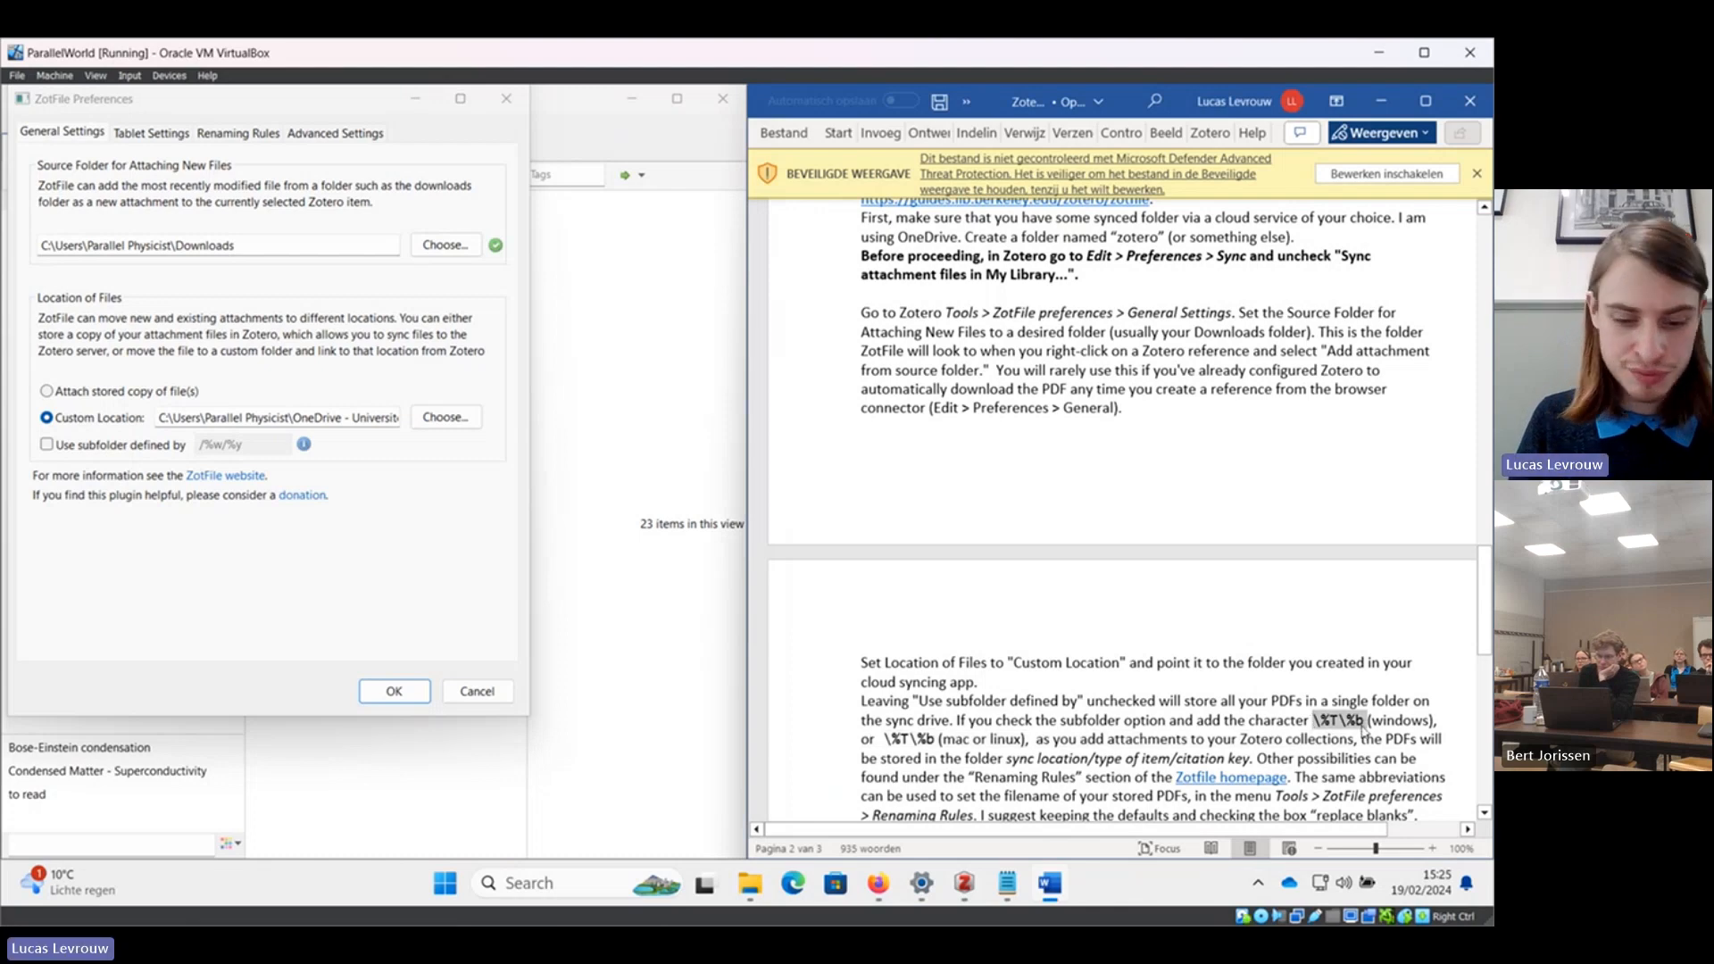
left_click(126, 450)
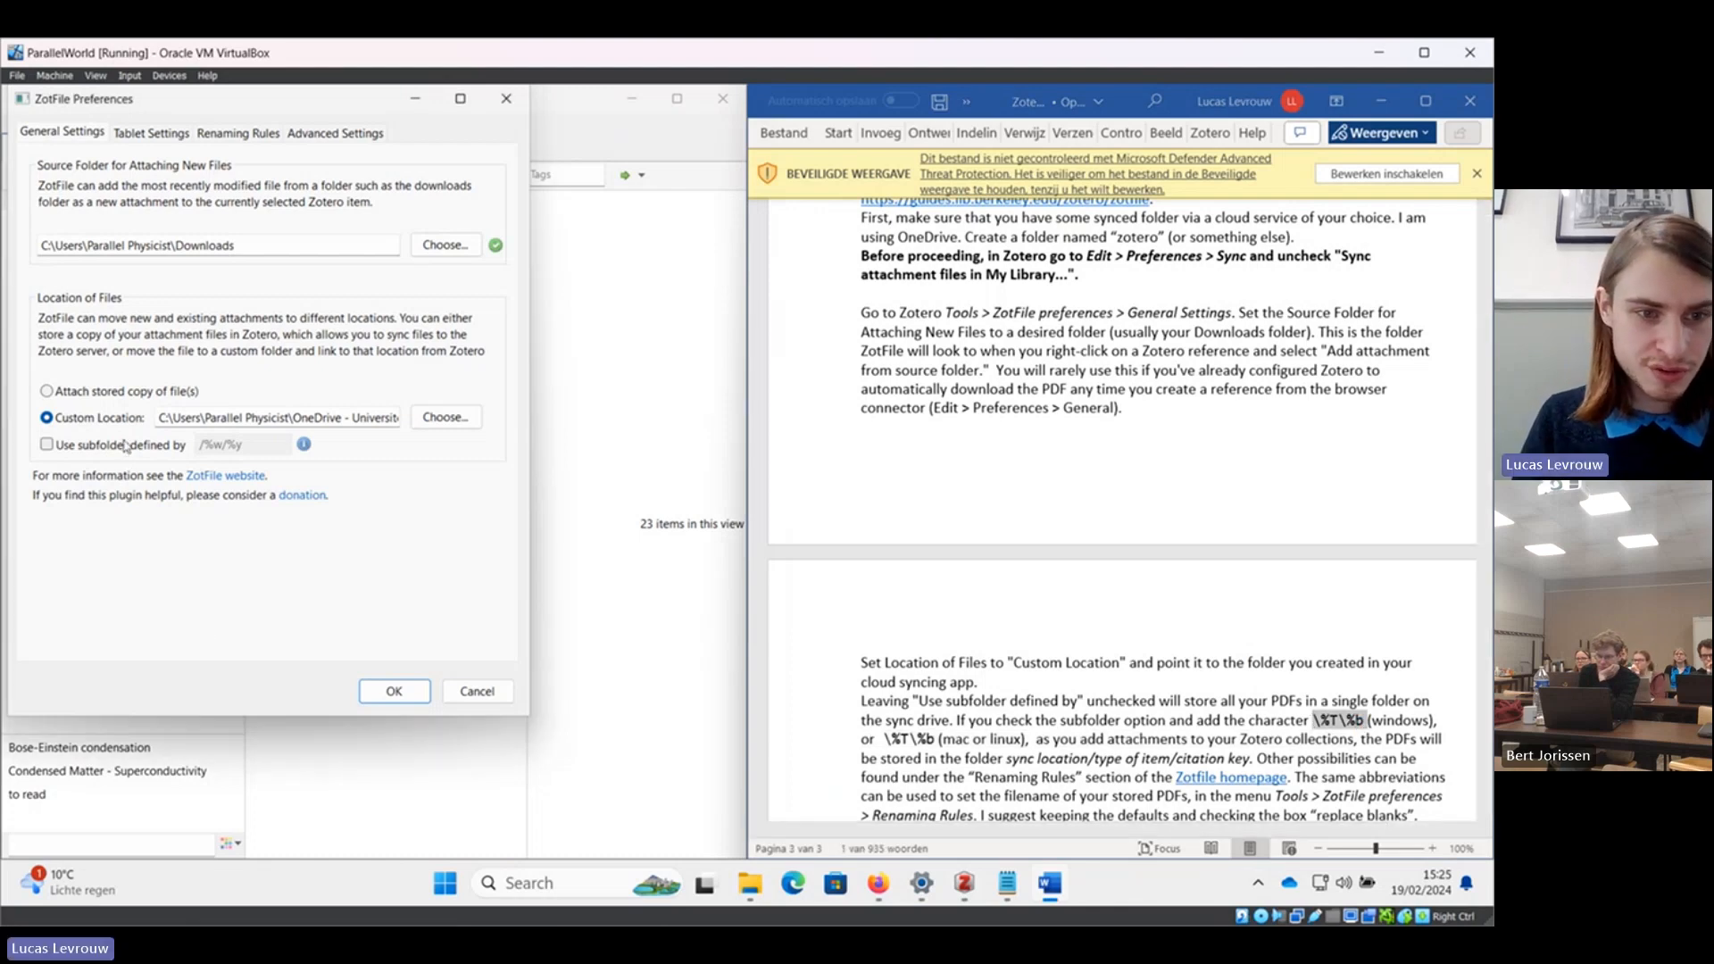
left_click(75, 446)
triple_click(252, 446)
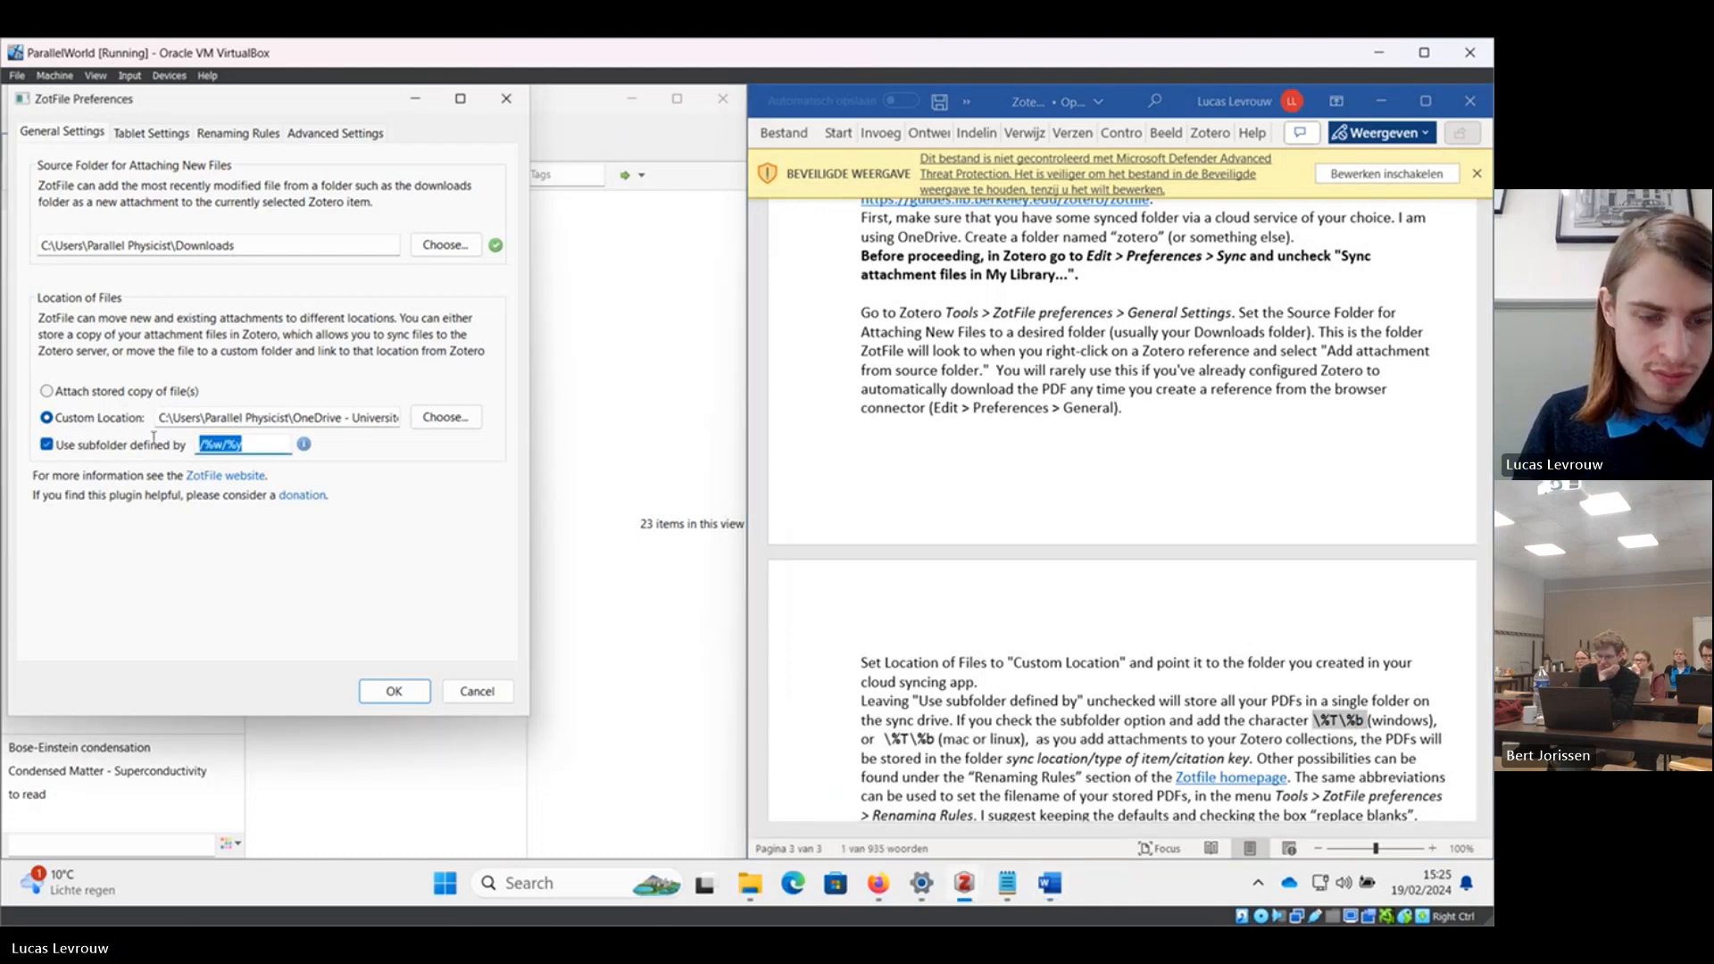
key("ctrl+v")
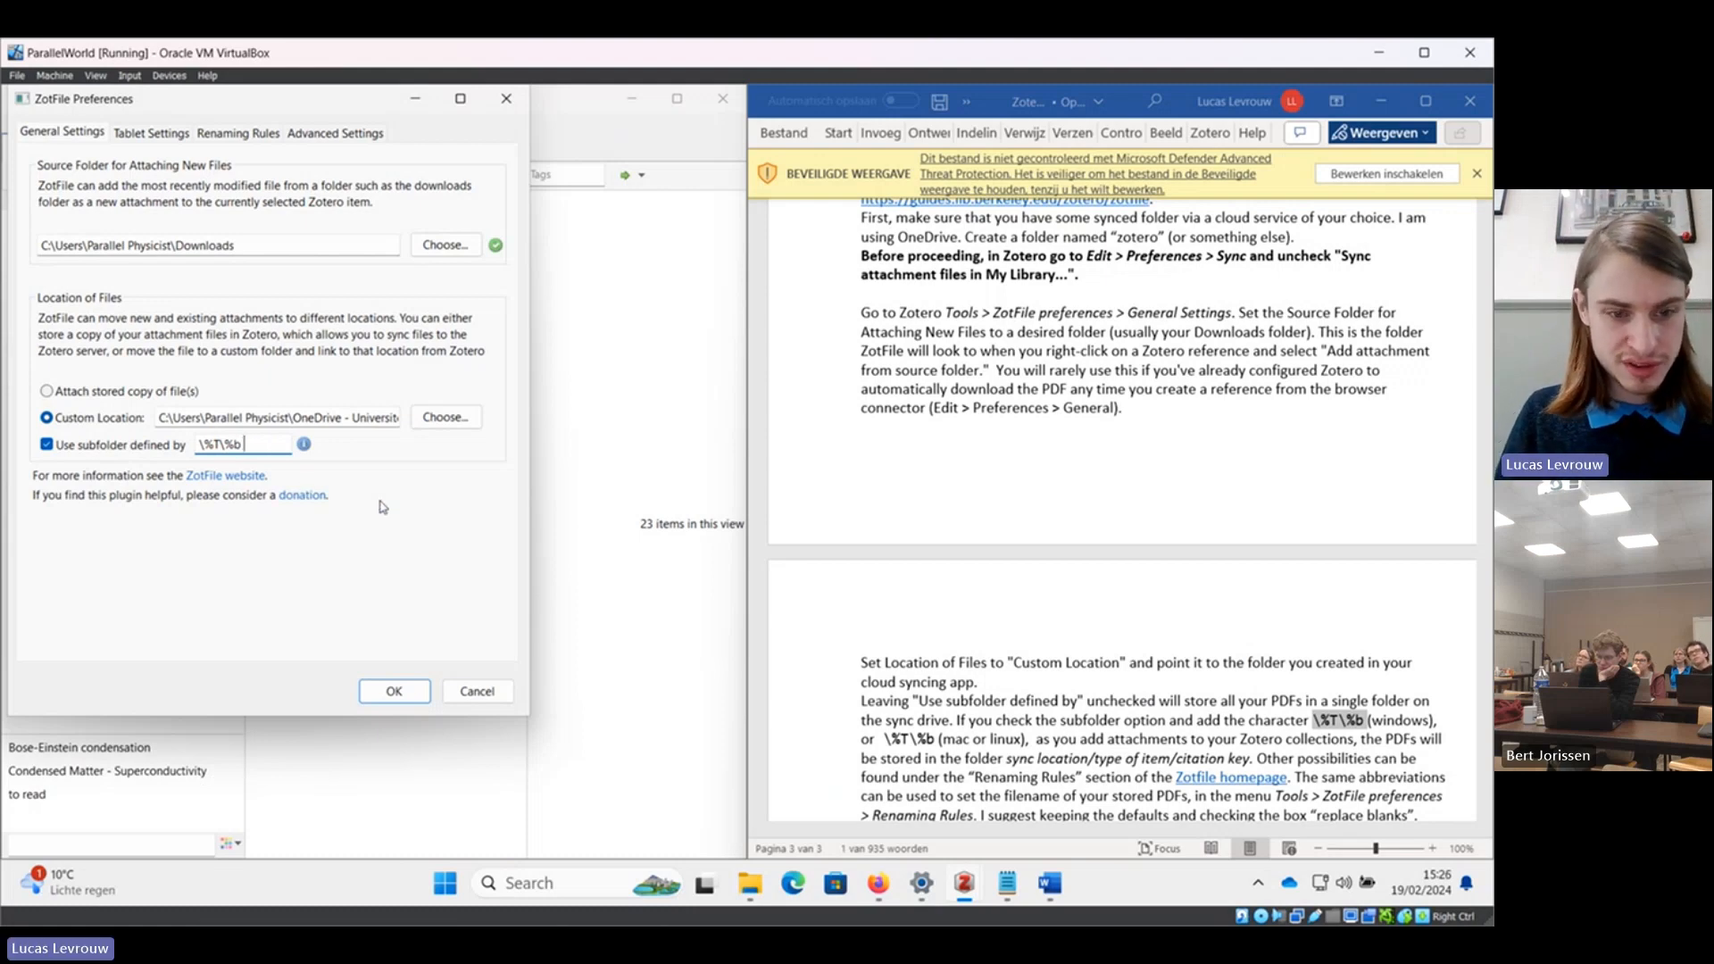
left_click(392, 690)
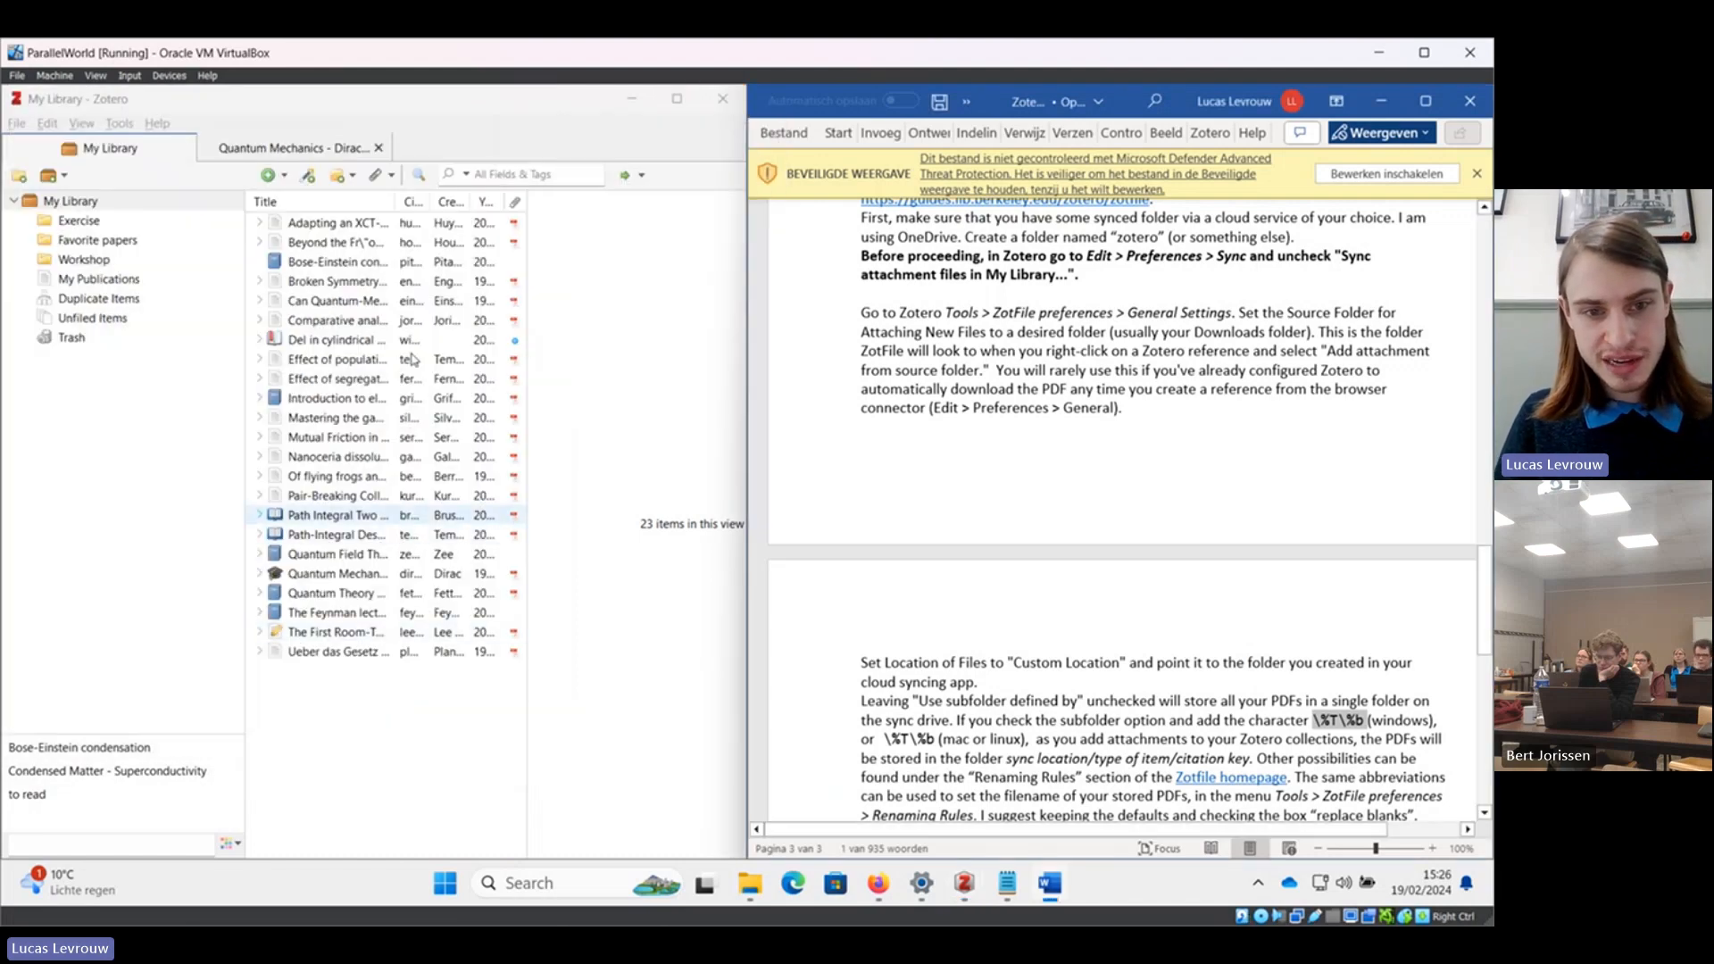
Maximise Zotero and rename and move the attachments of all items in My Library with ZotFile, confirming the operation.
left_click(676, 98)
left_click(580, 450)
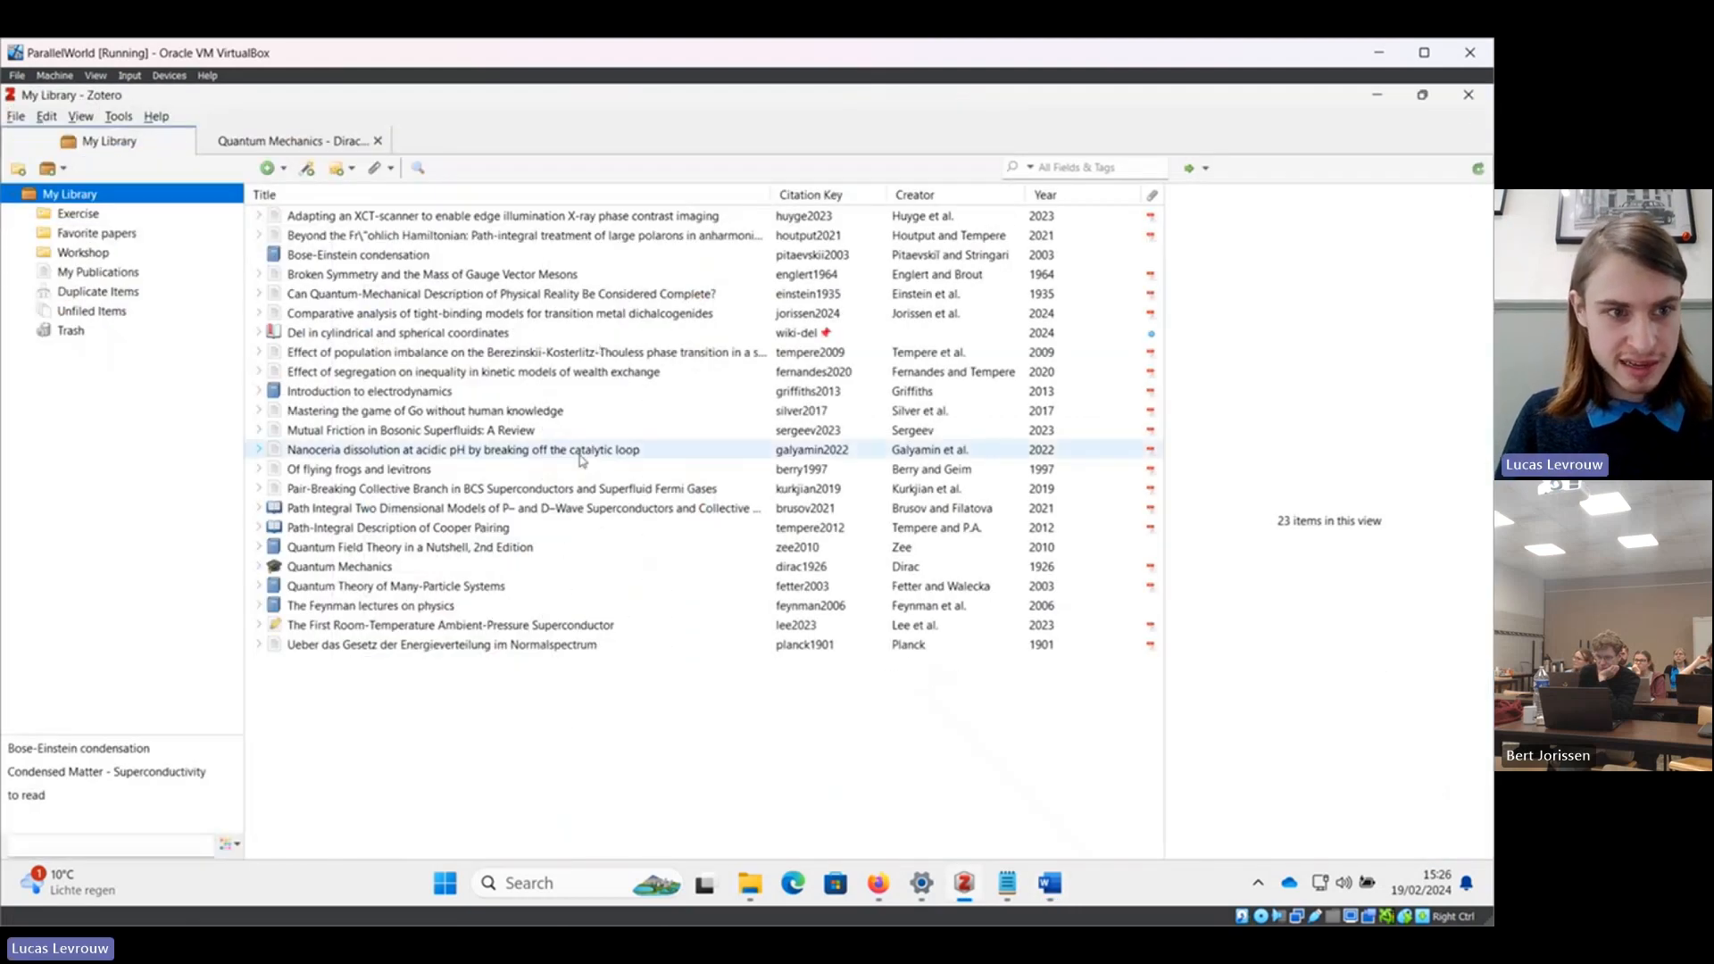
key("ctrl+a")
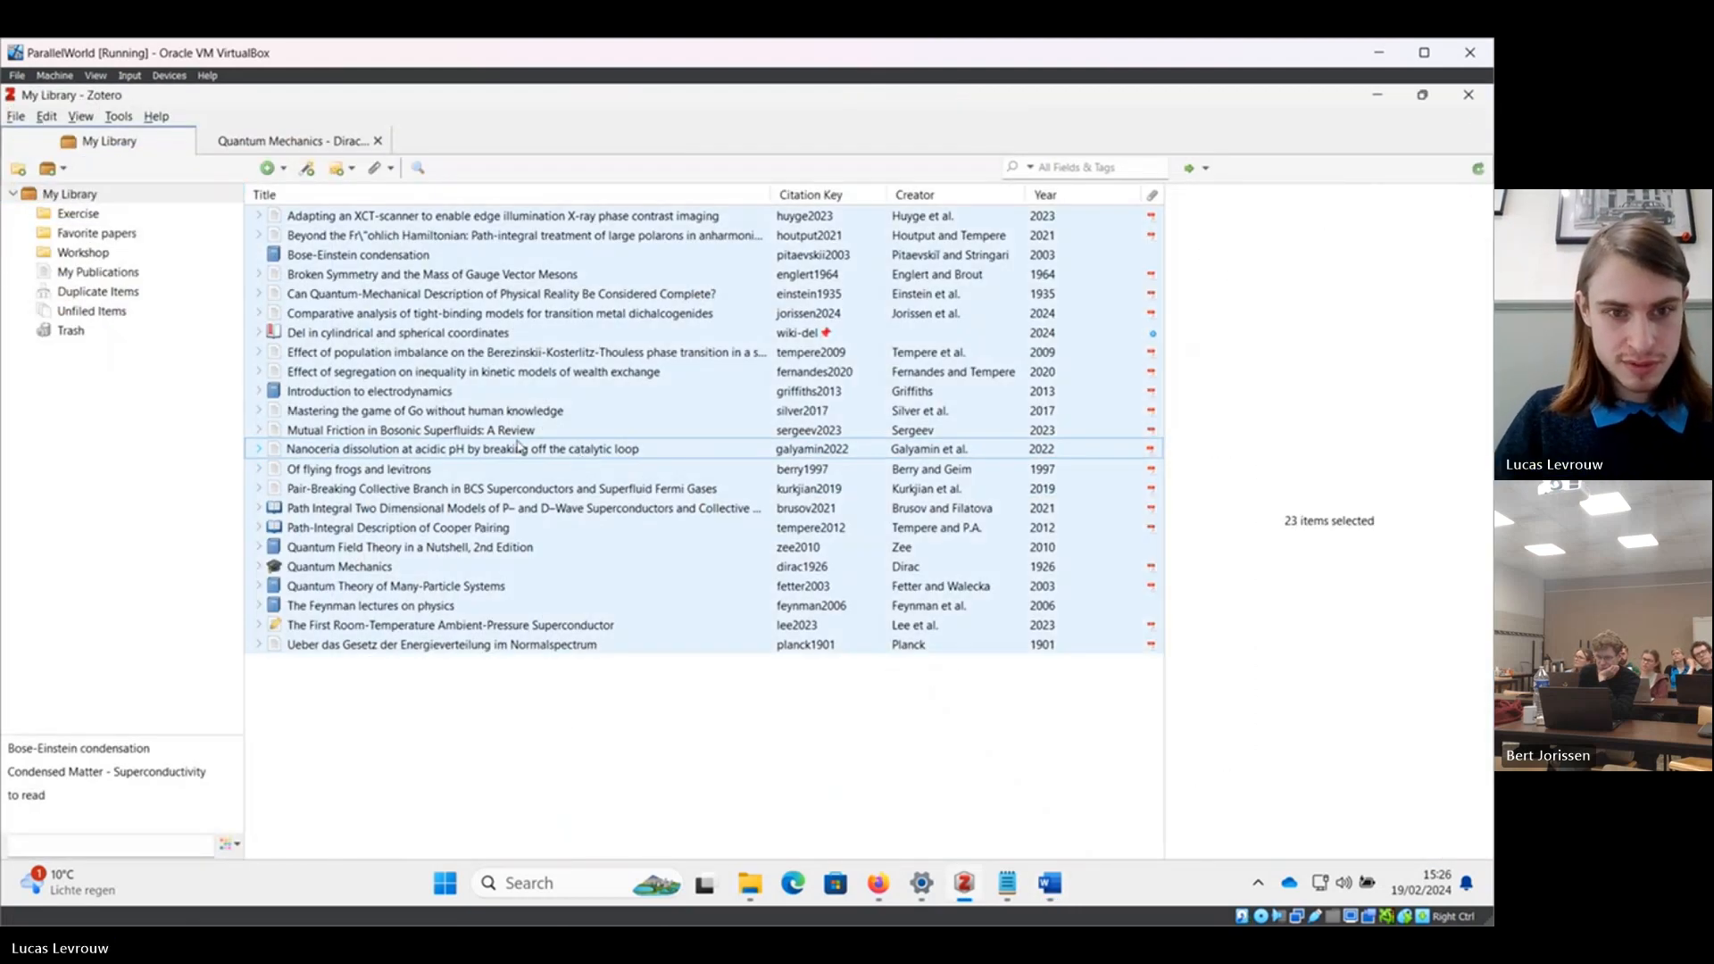
right_click(479, 414)
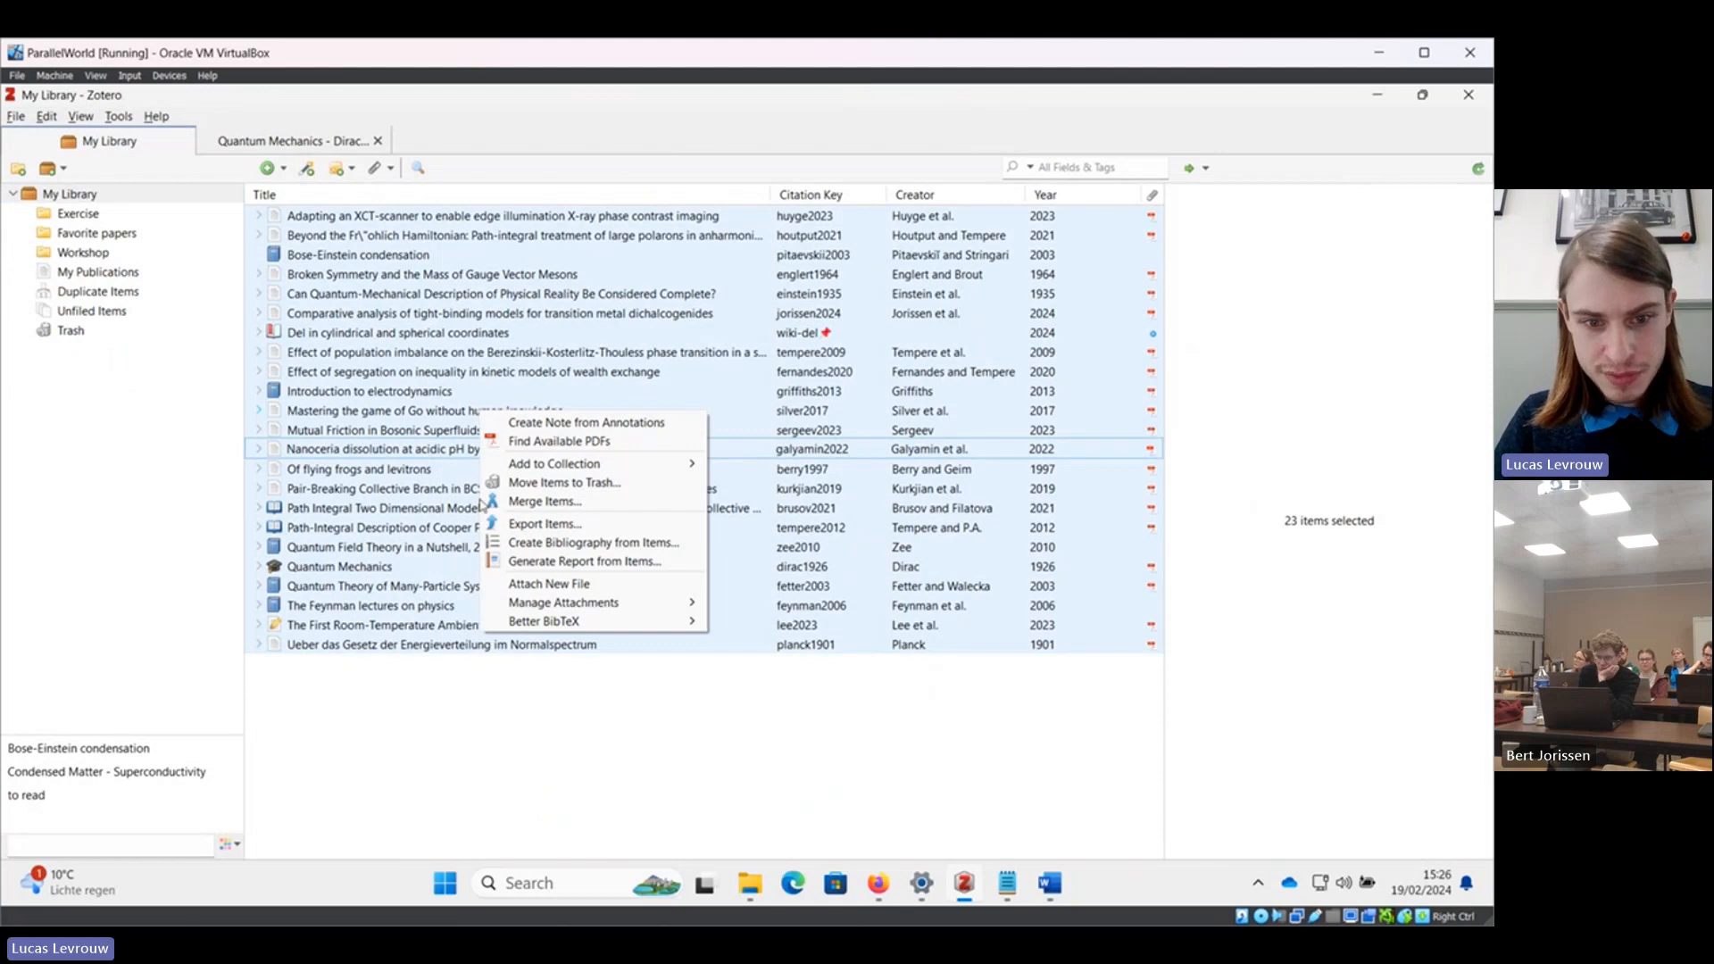
mouse_move(531, 607)
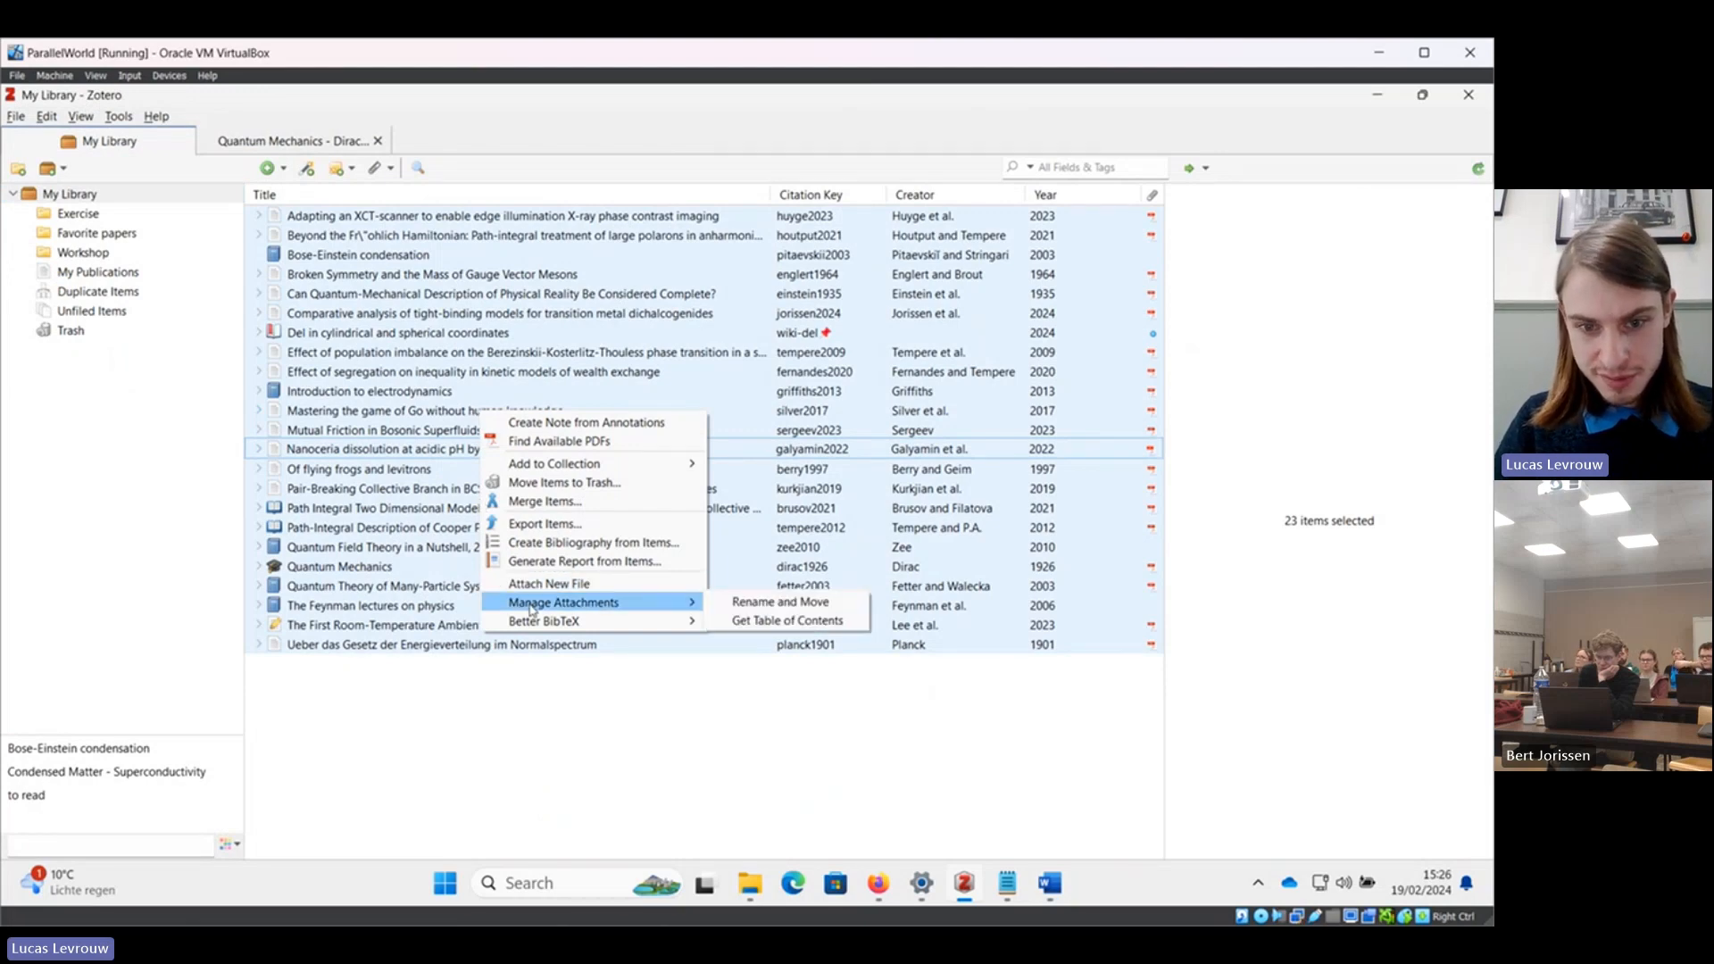
left_click(746, 606)
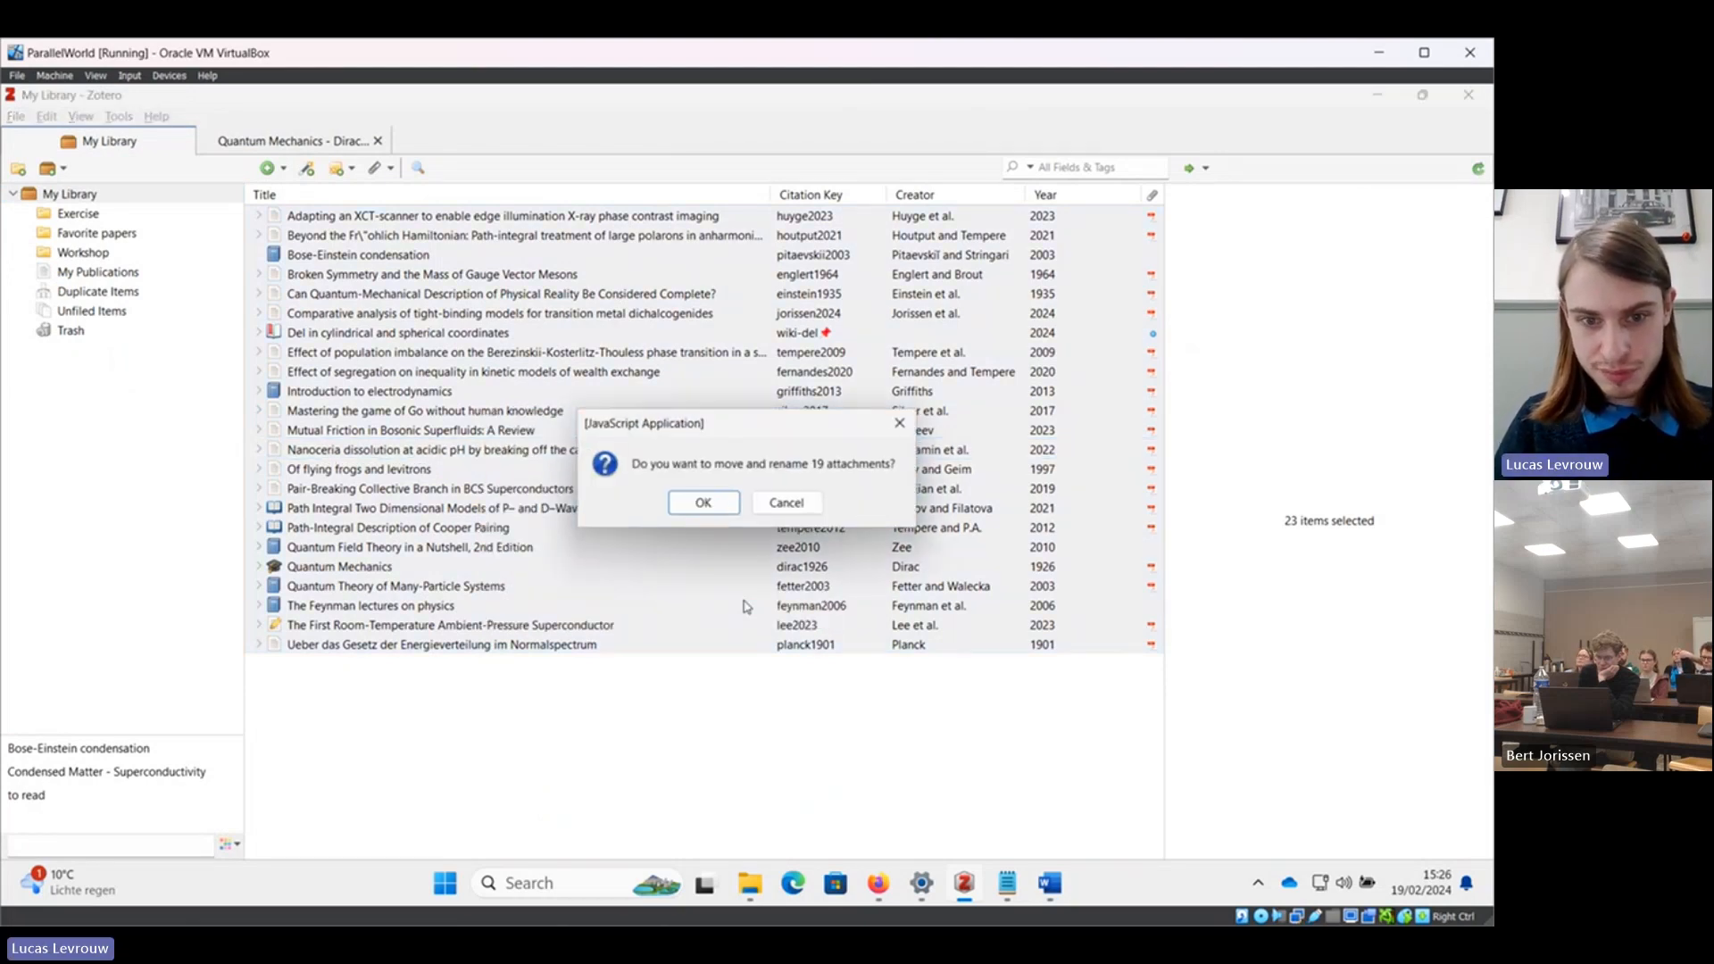
left_click(704, 504)
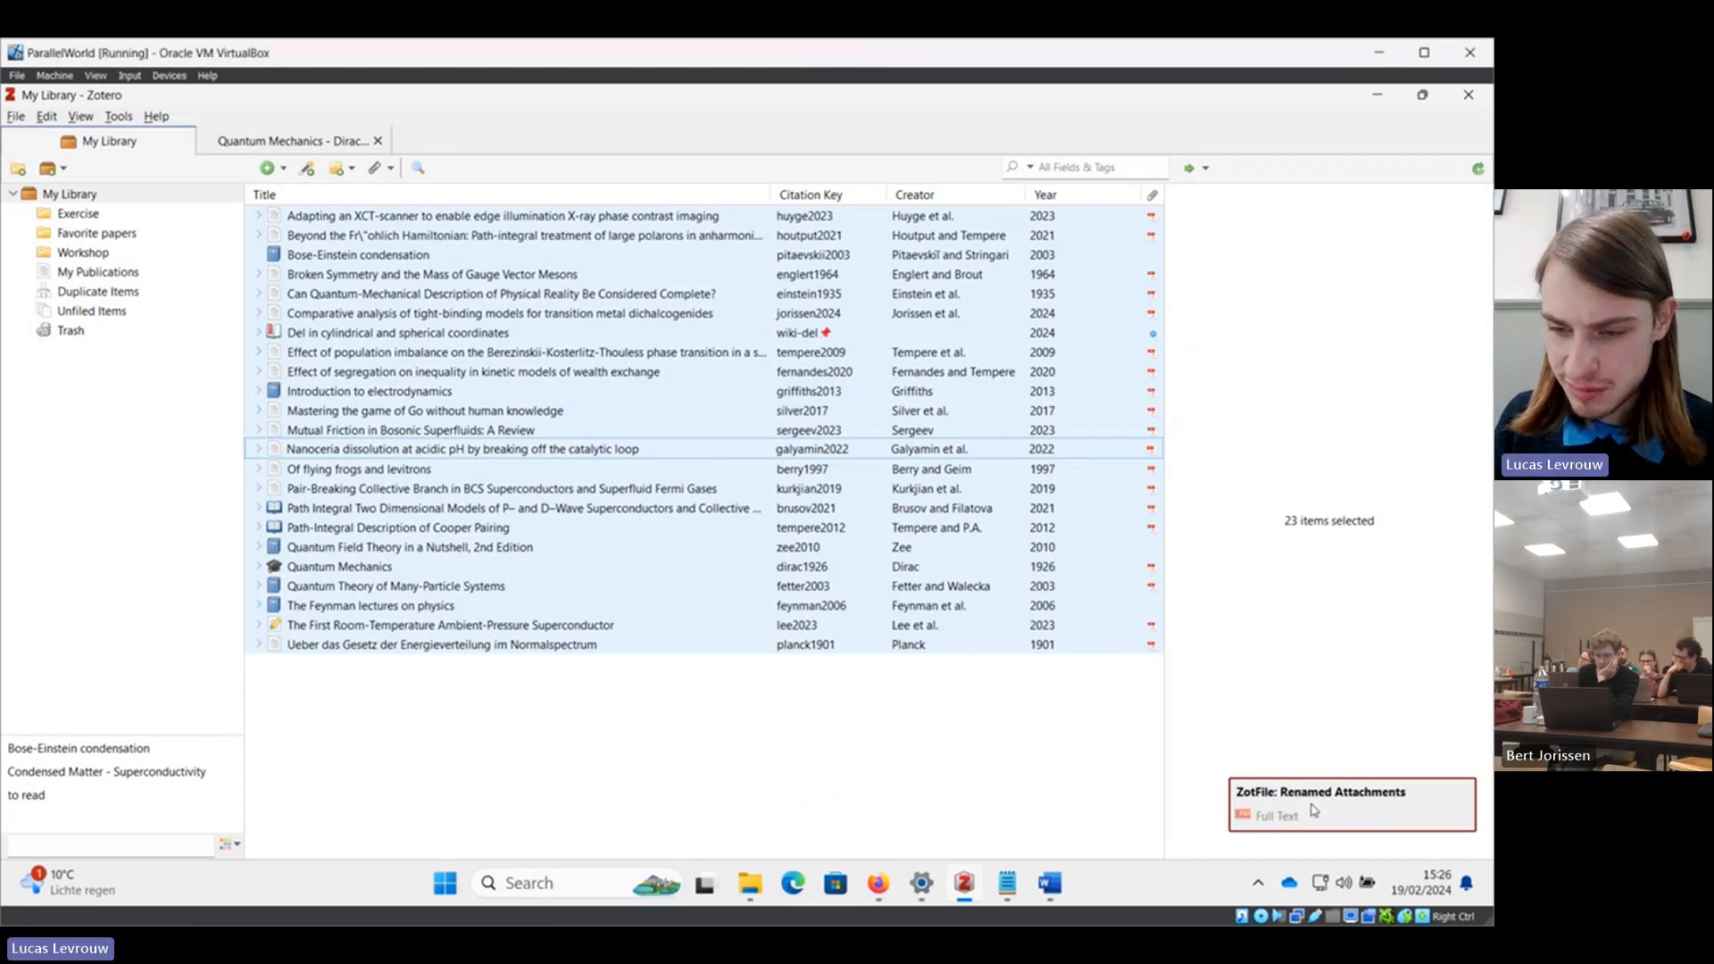
Check the attachment of the planck1901 article, and rename and move that article's attachment with ZotFile.
left_click(1057, 506)
left_click(1018, 649)
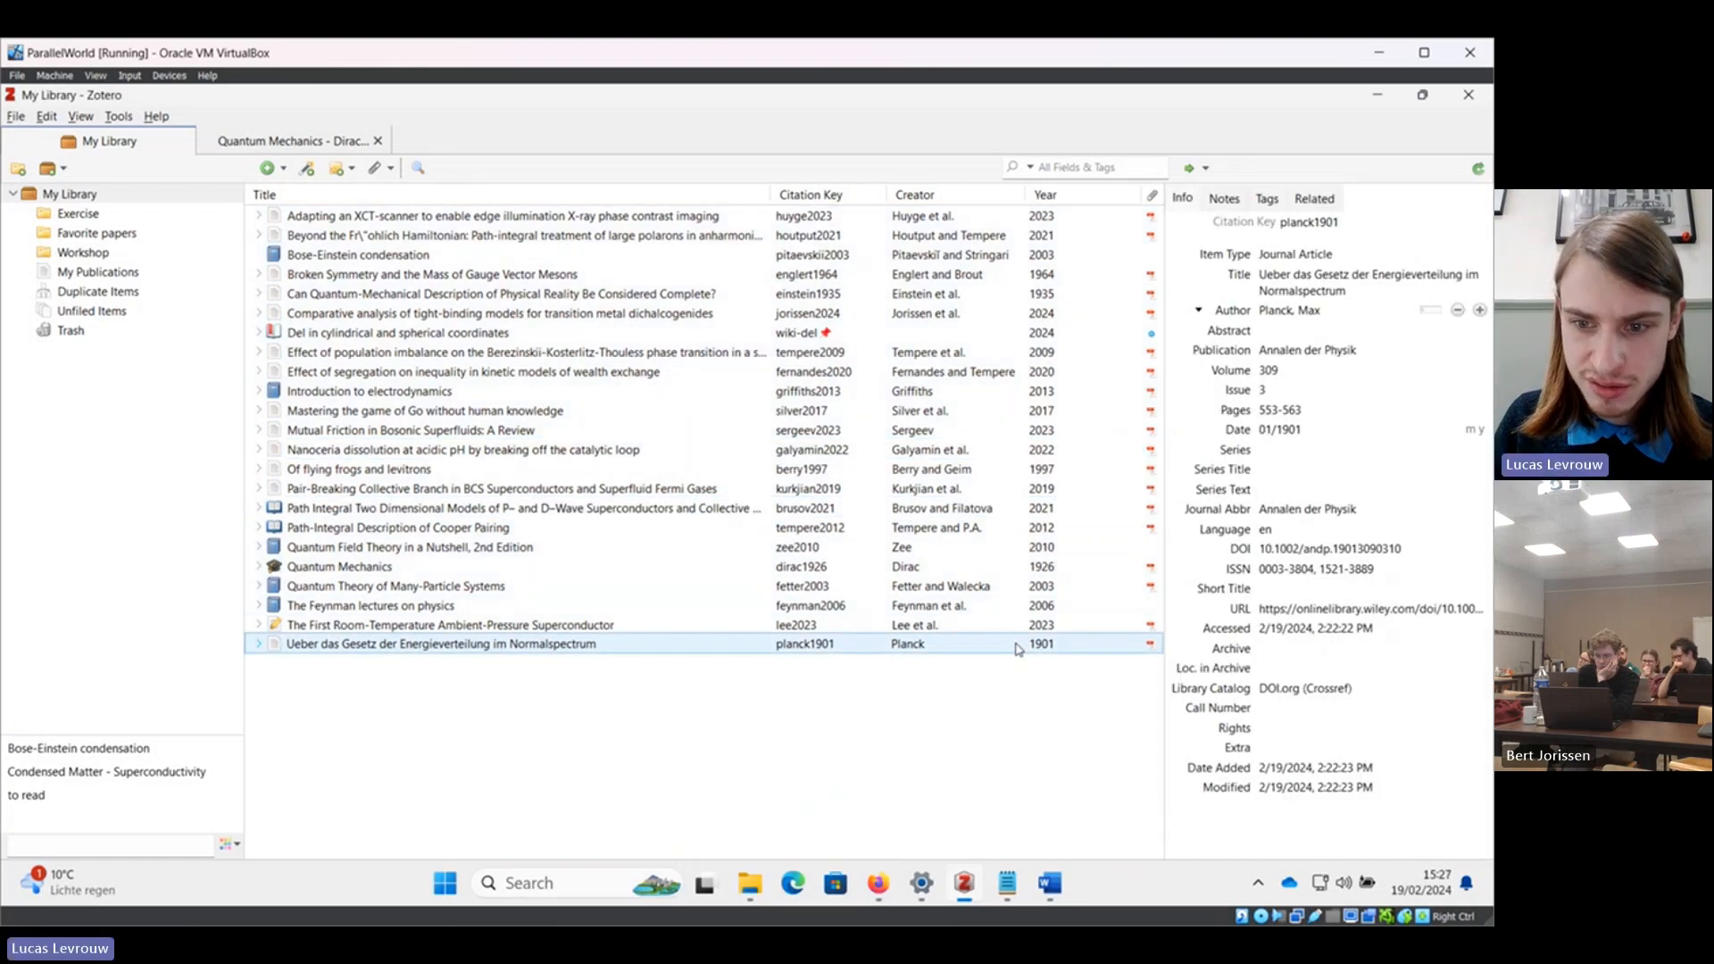
right_click(1018, 649)
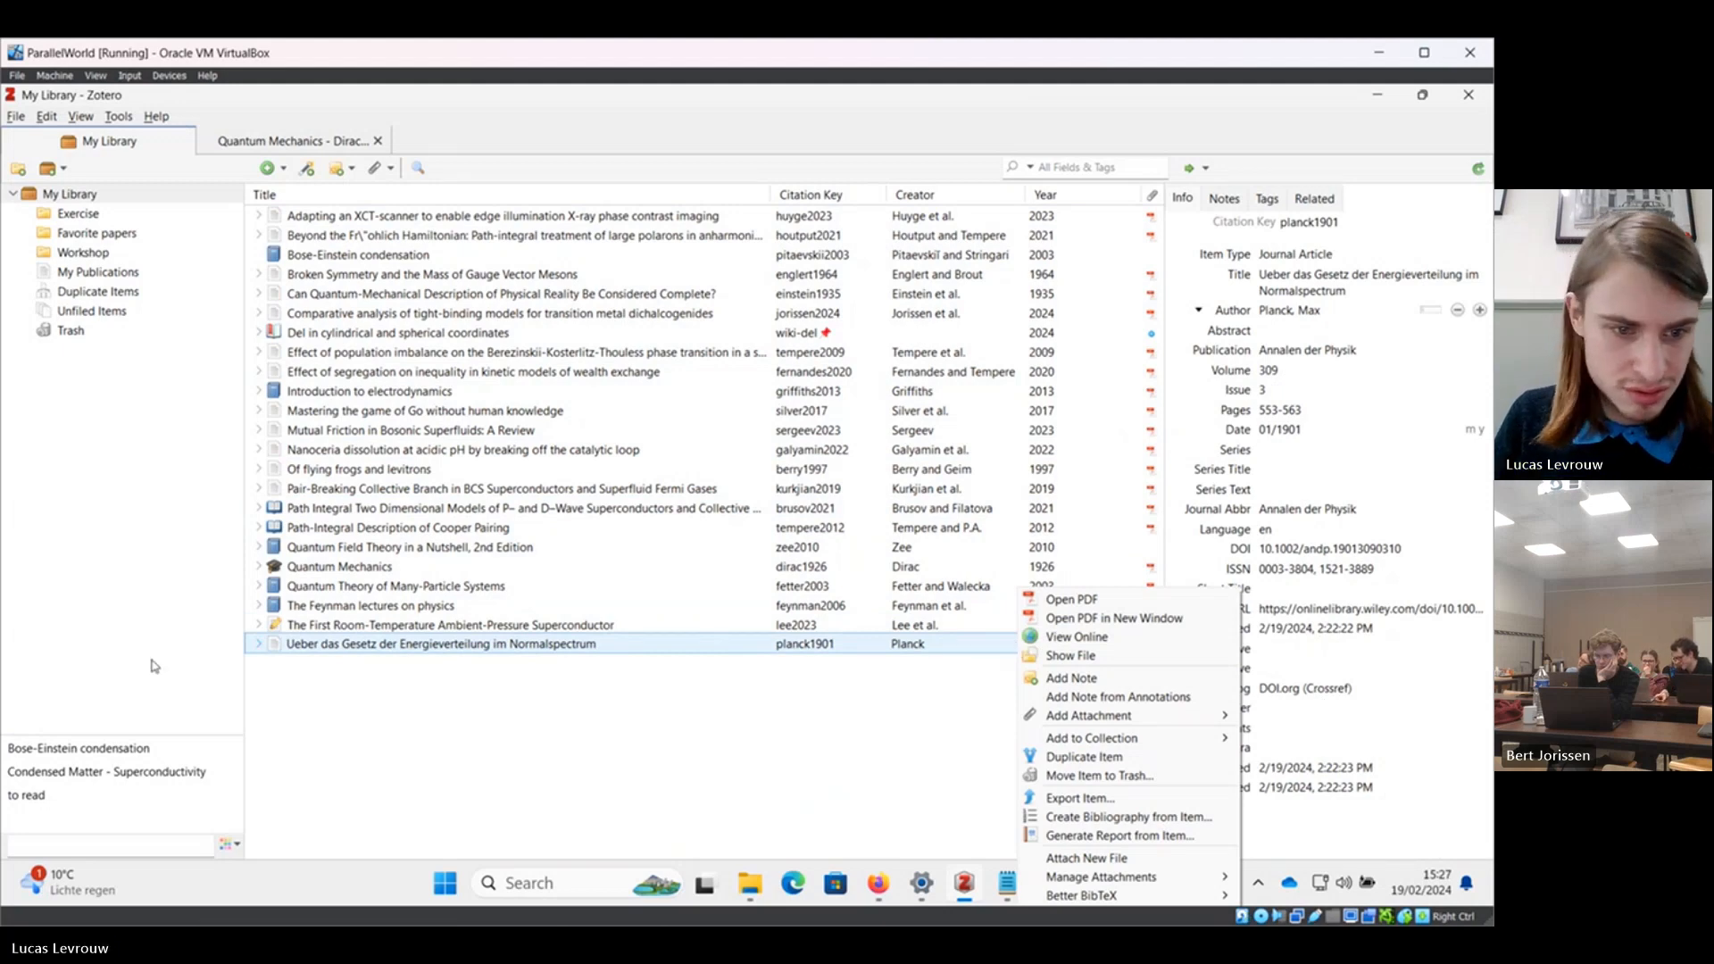
left_click(259, 644)
left_click(266, 644)
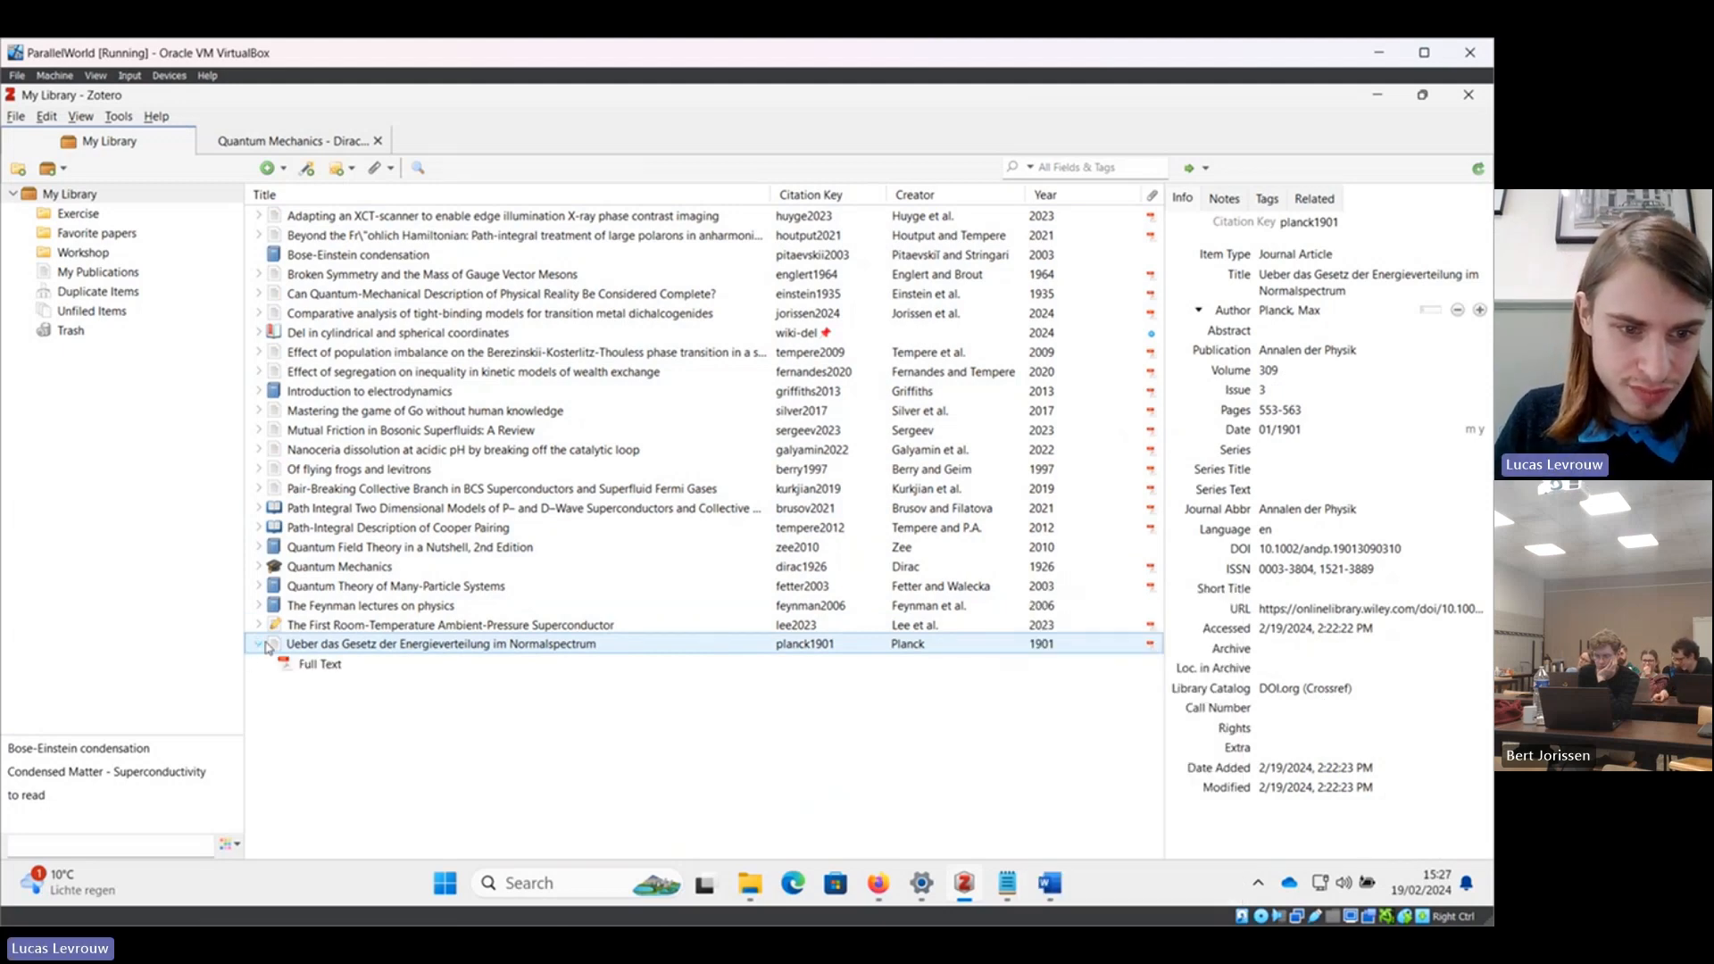
left_click(266, 645)
right_click(295, 645)
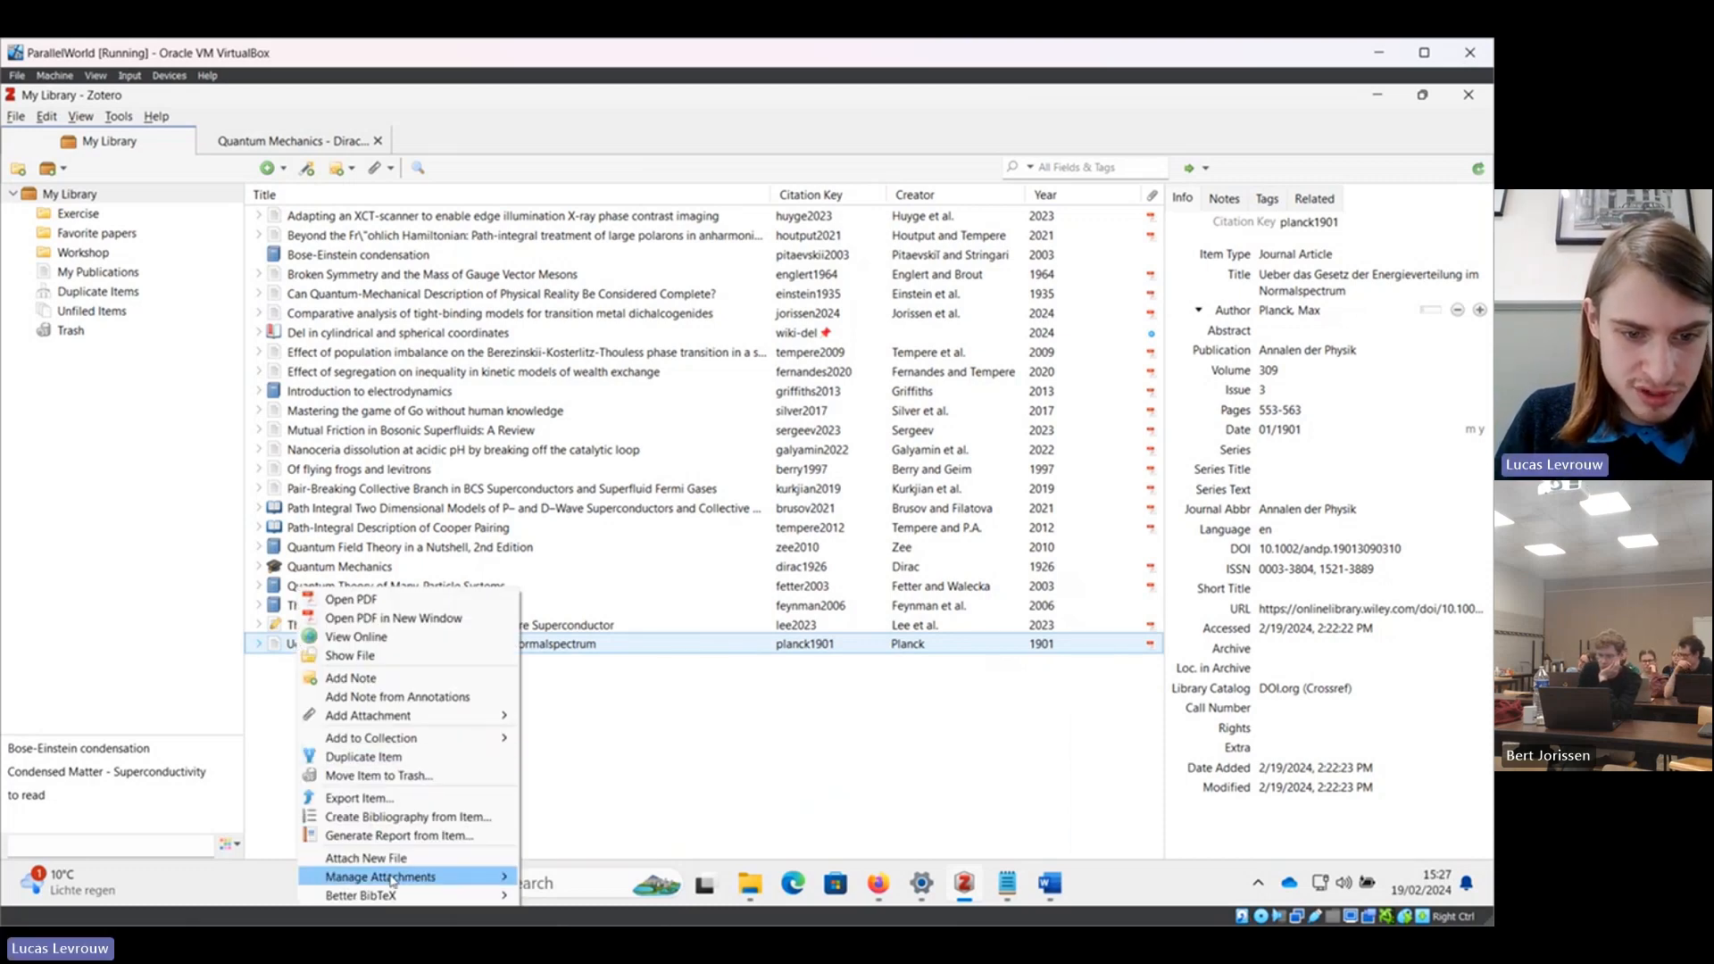
mouse_move(406, 879)
left_click(549, 878)
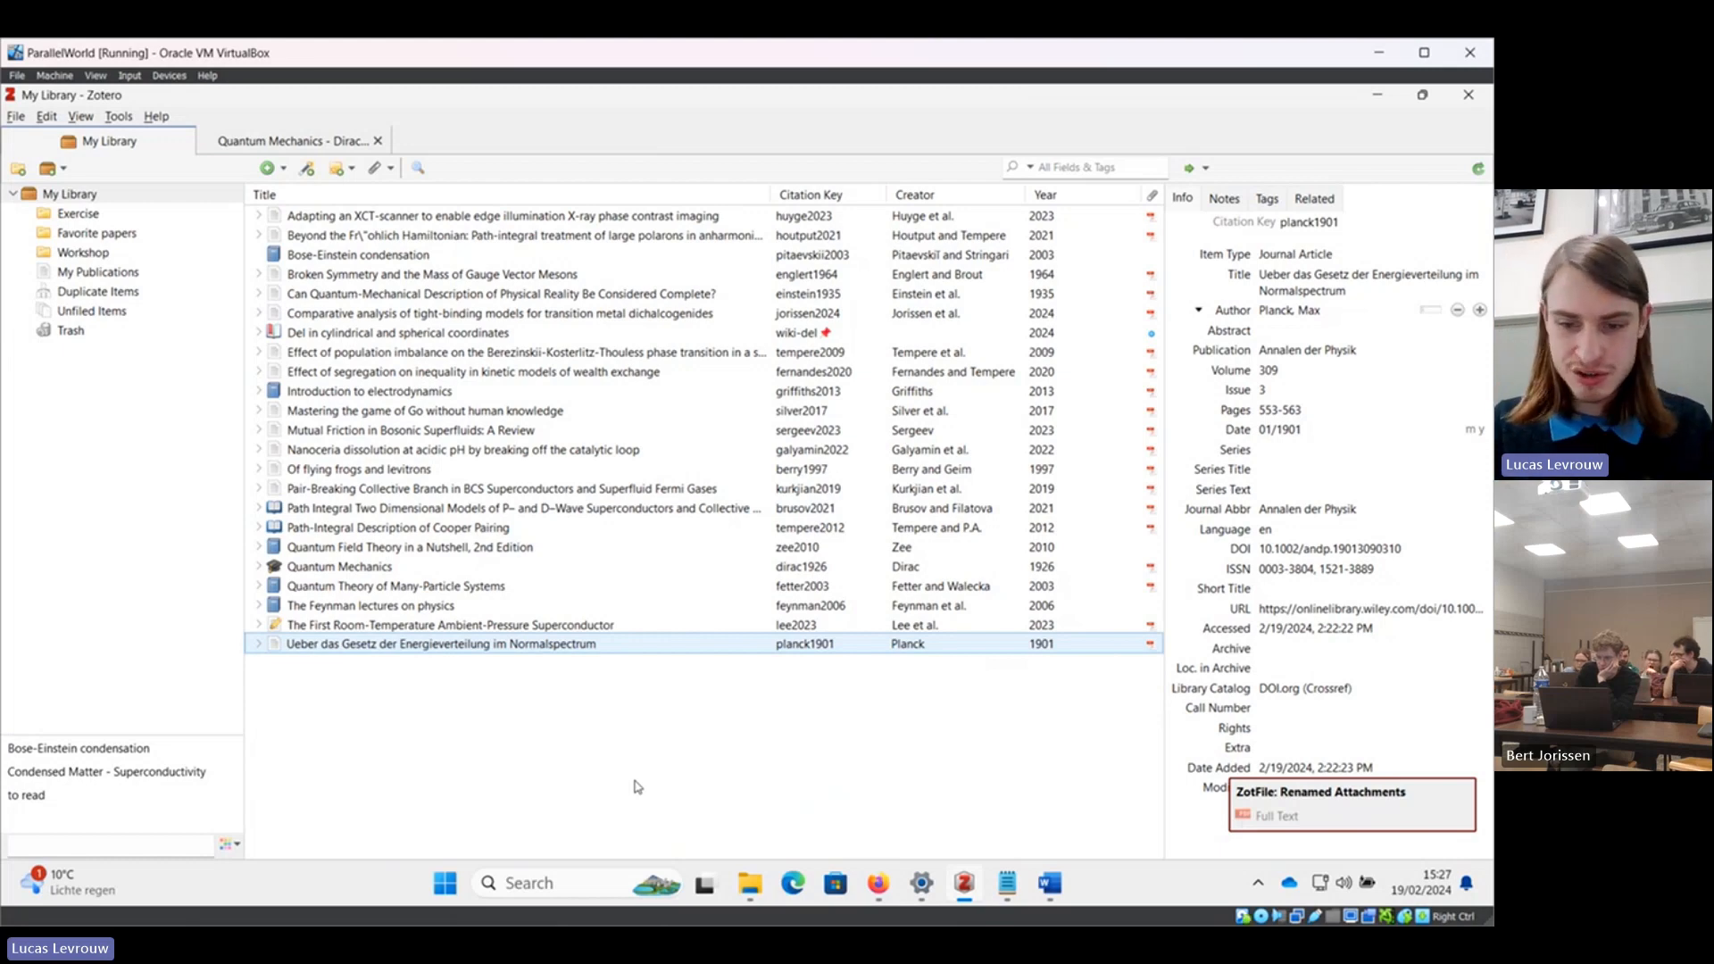
Check the moved PDF in the Book\fetter2003 subfolder of the OneDrive zotero2 folder in File Explorer, and close the window.
mouse_move(743, 893)
left_click(763, 812)
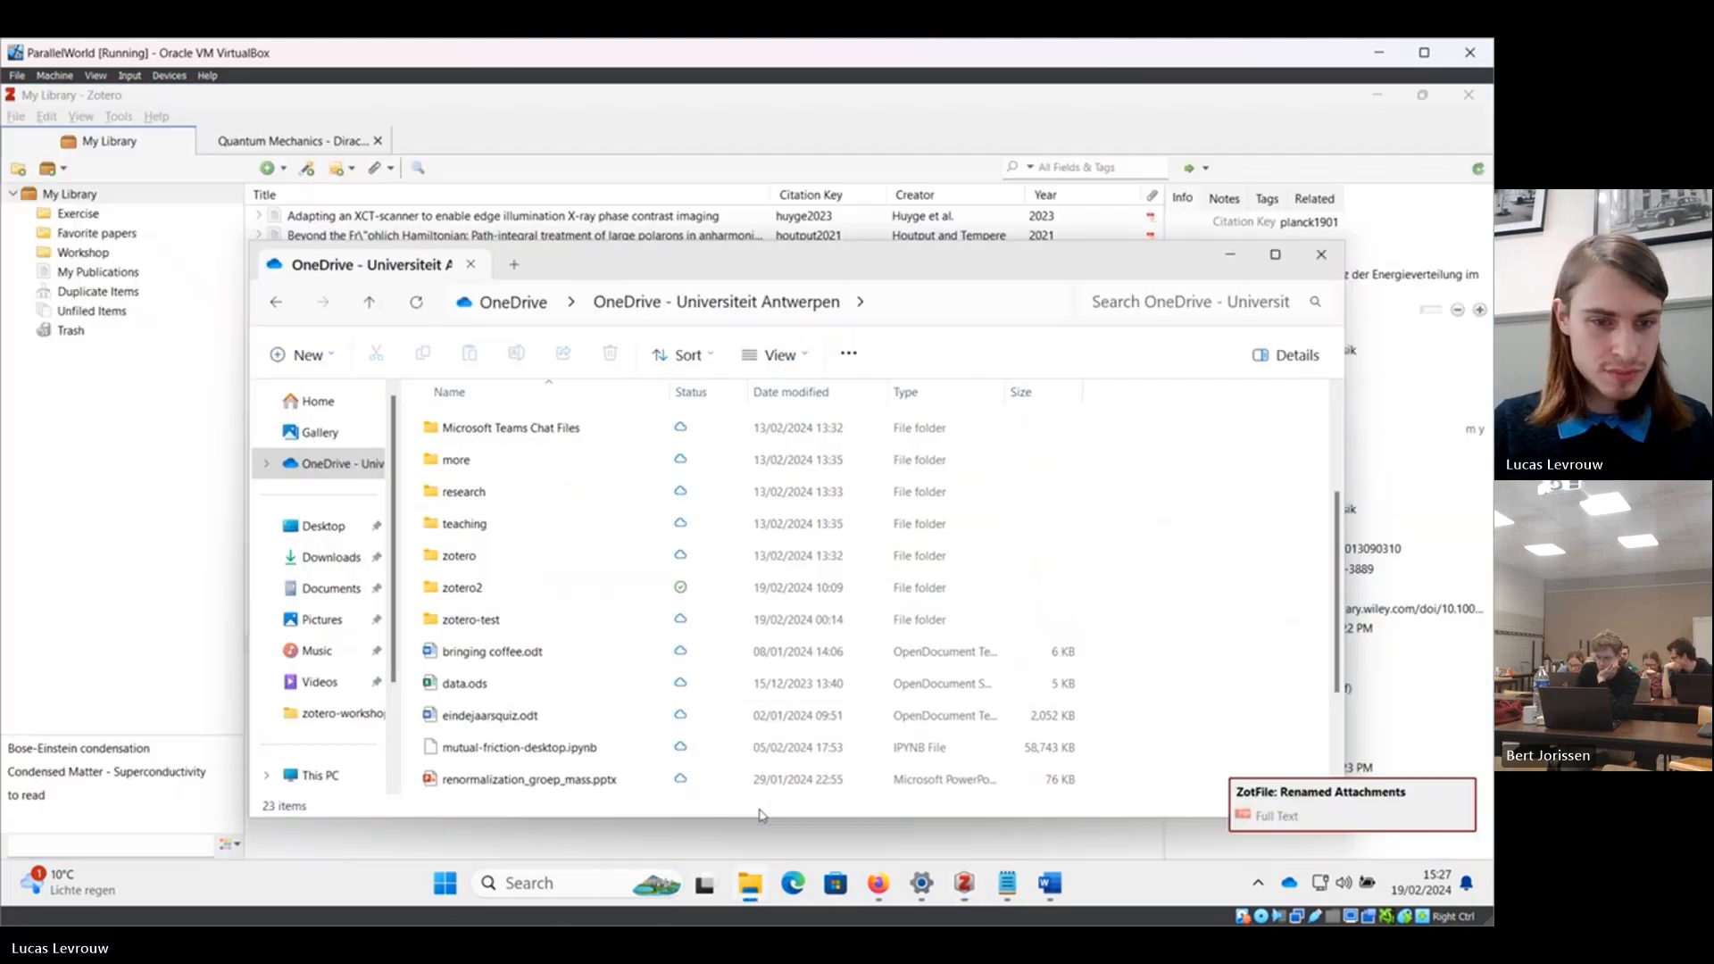
double_click(518, 589)
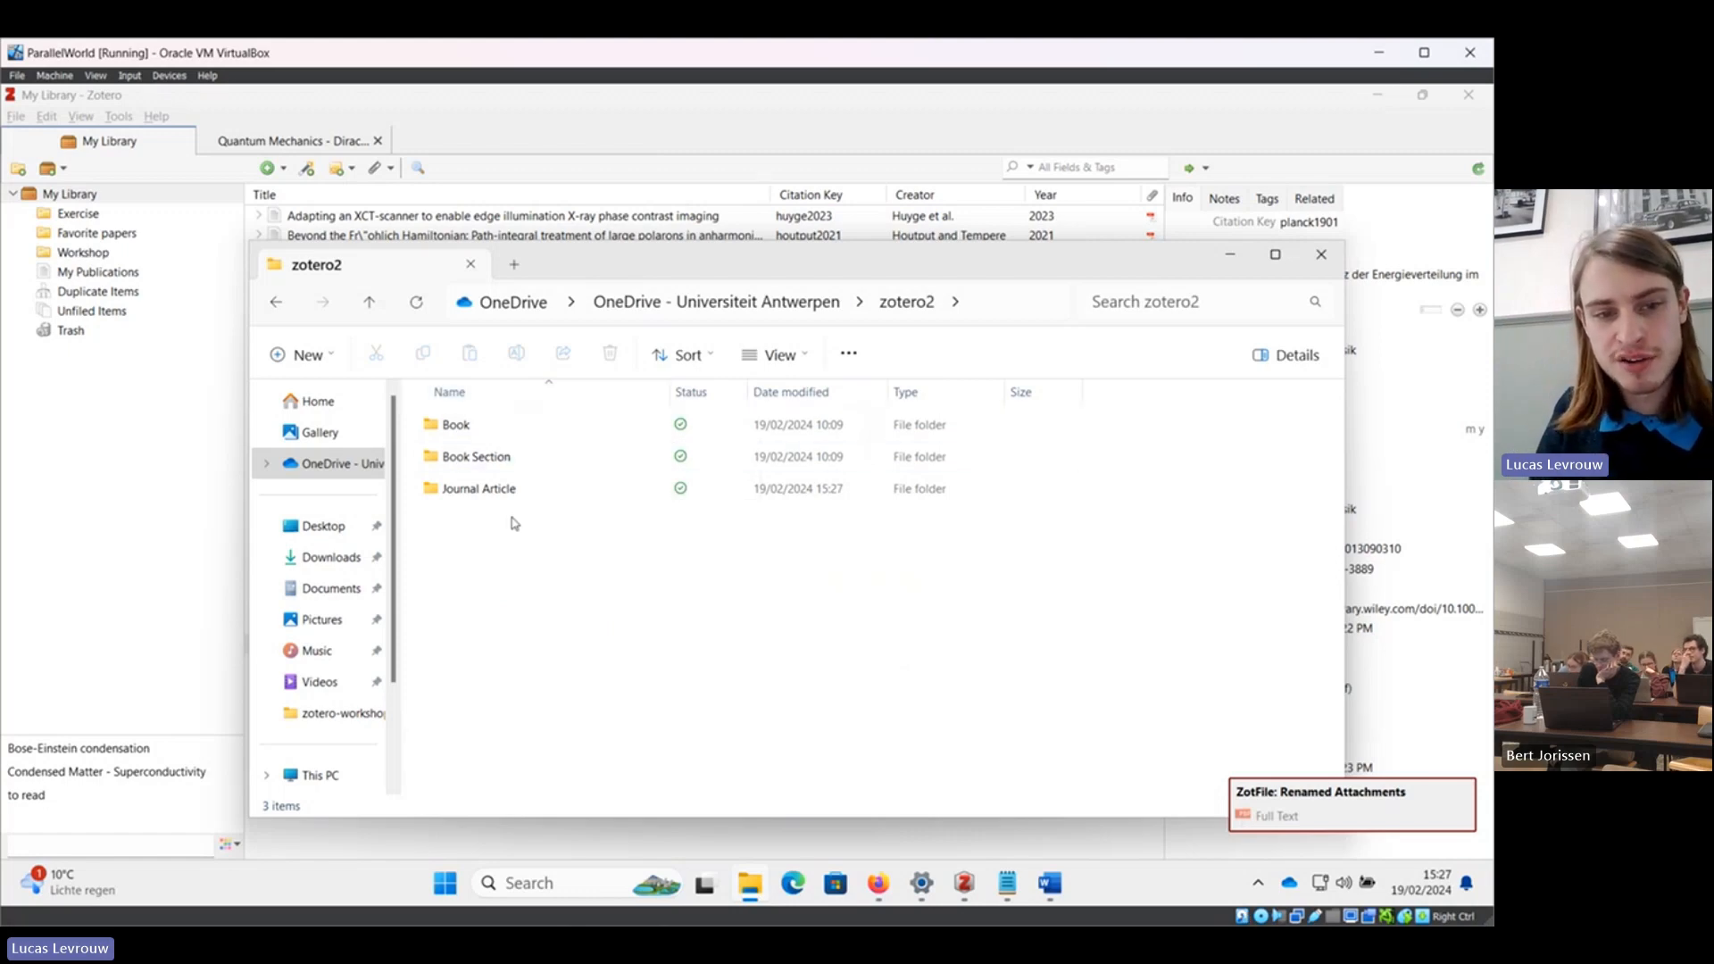
double_click(498, 433)
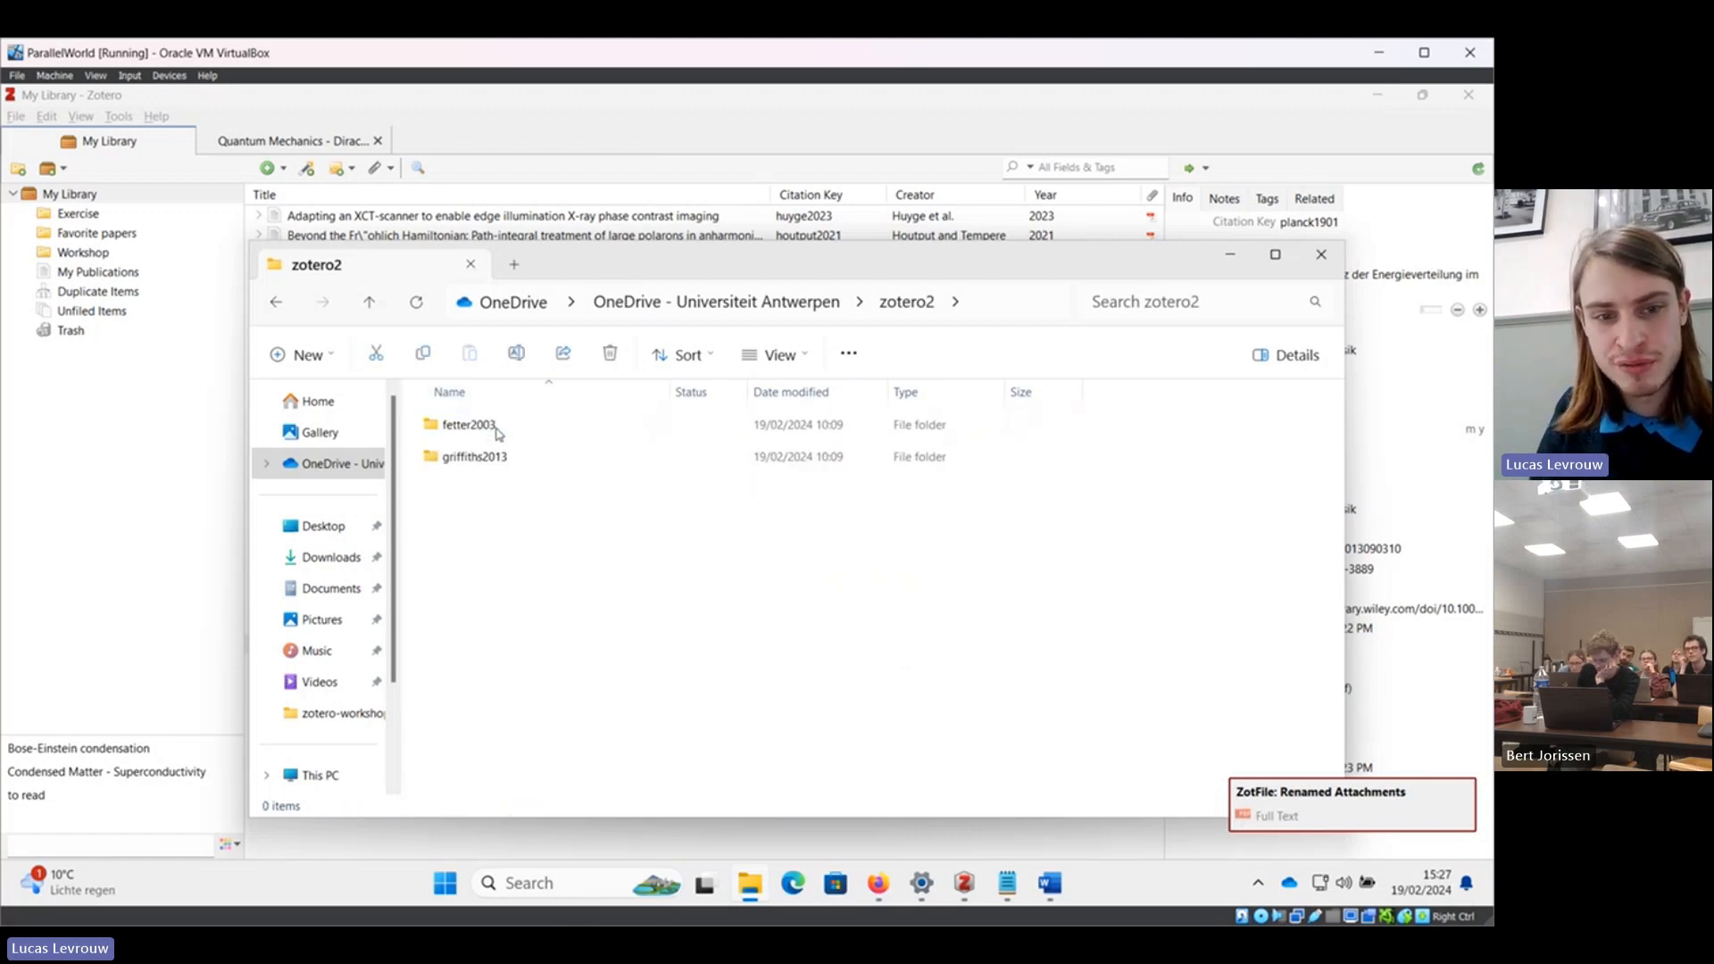
double_click(497, 428)
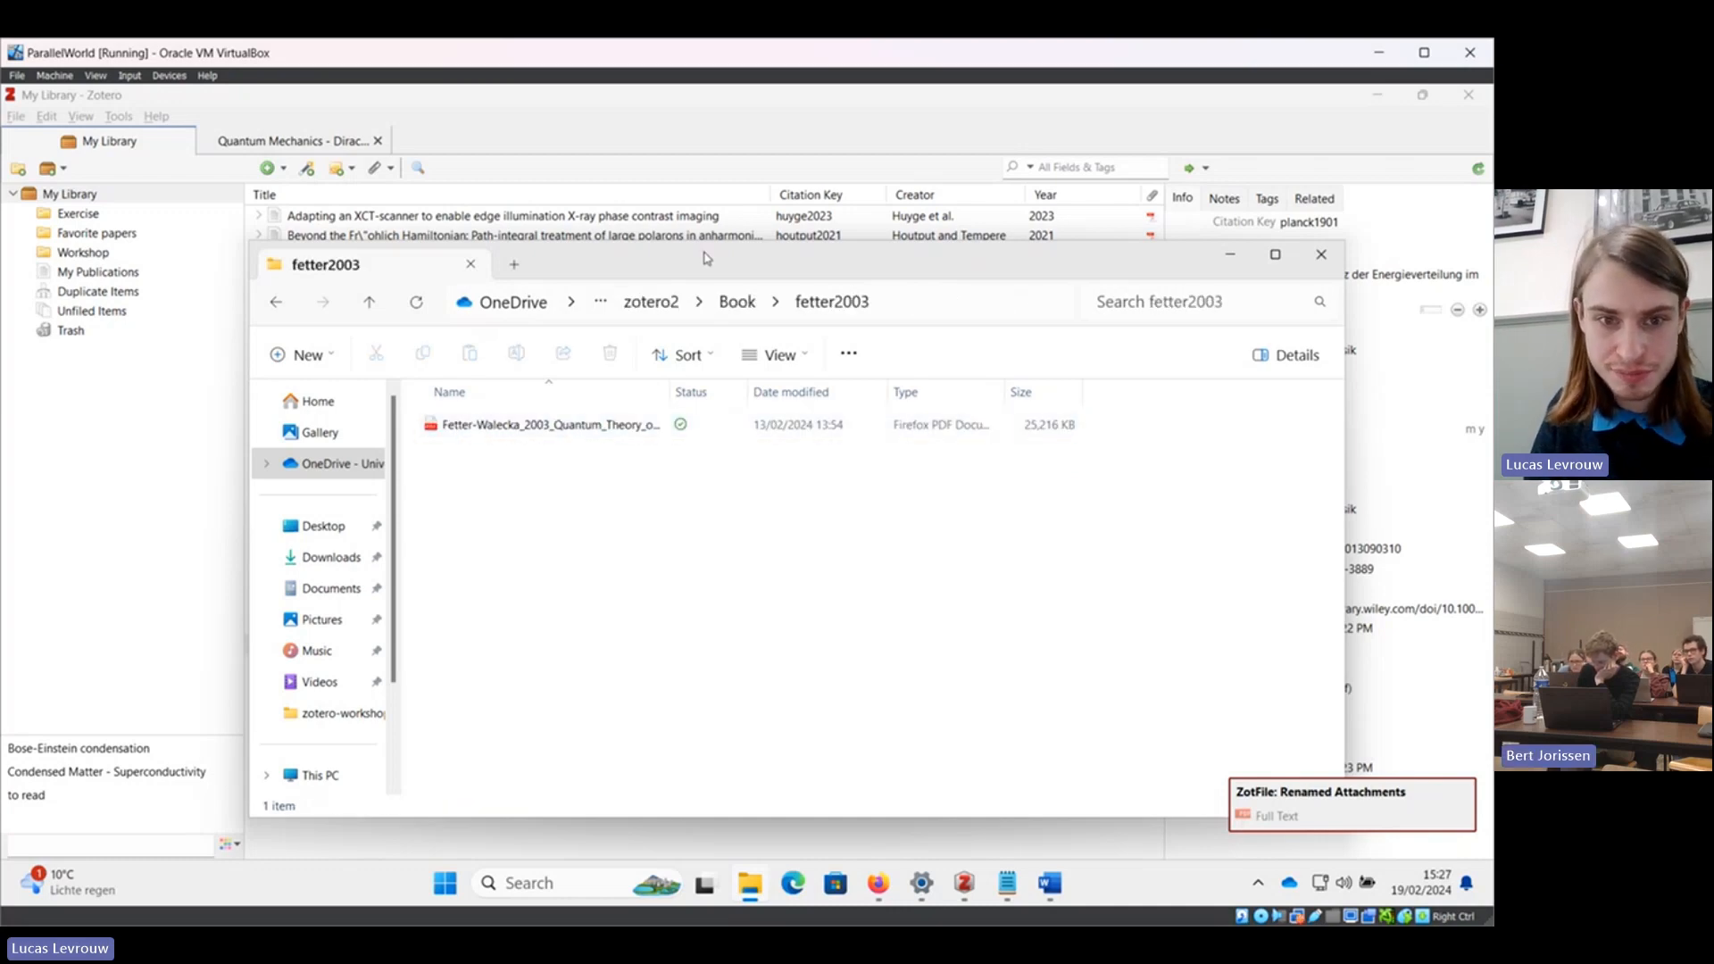
left_click_drag(702, 258, 450, 310)
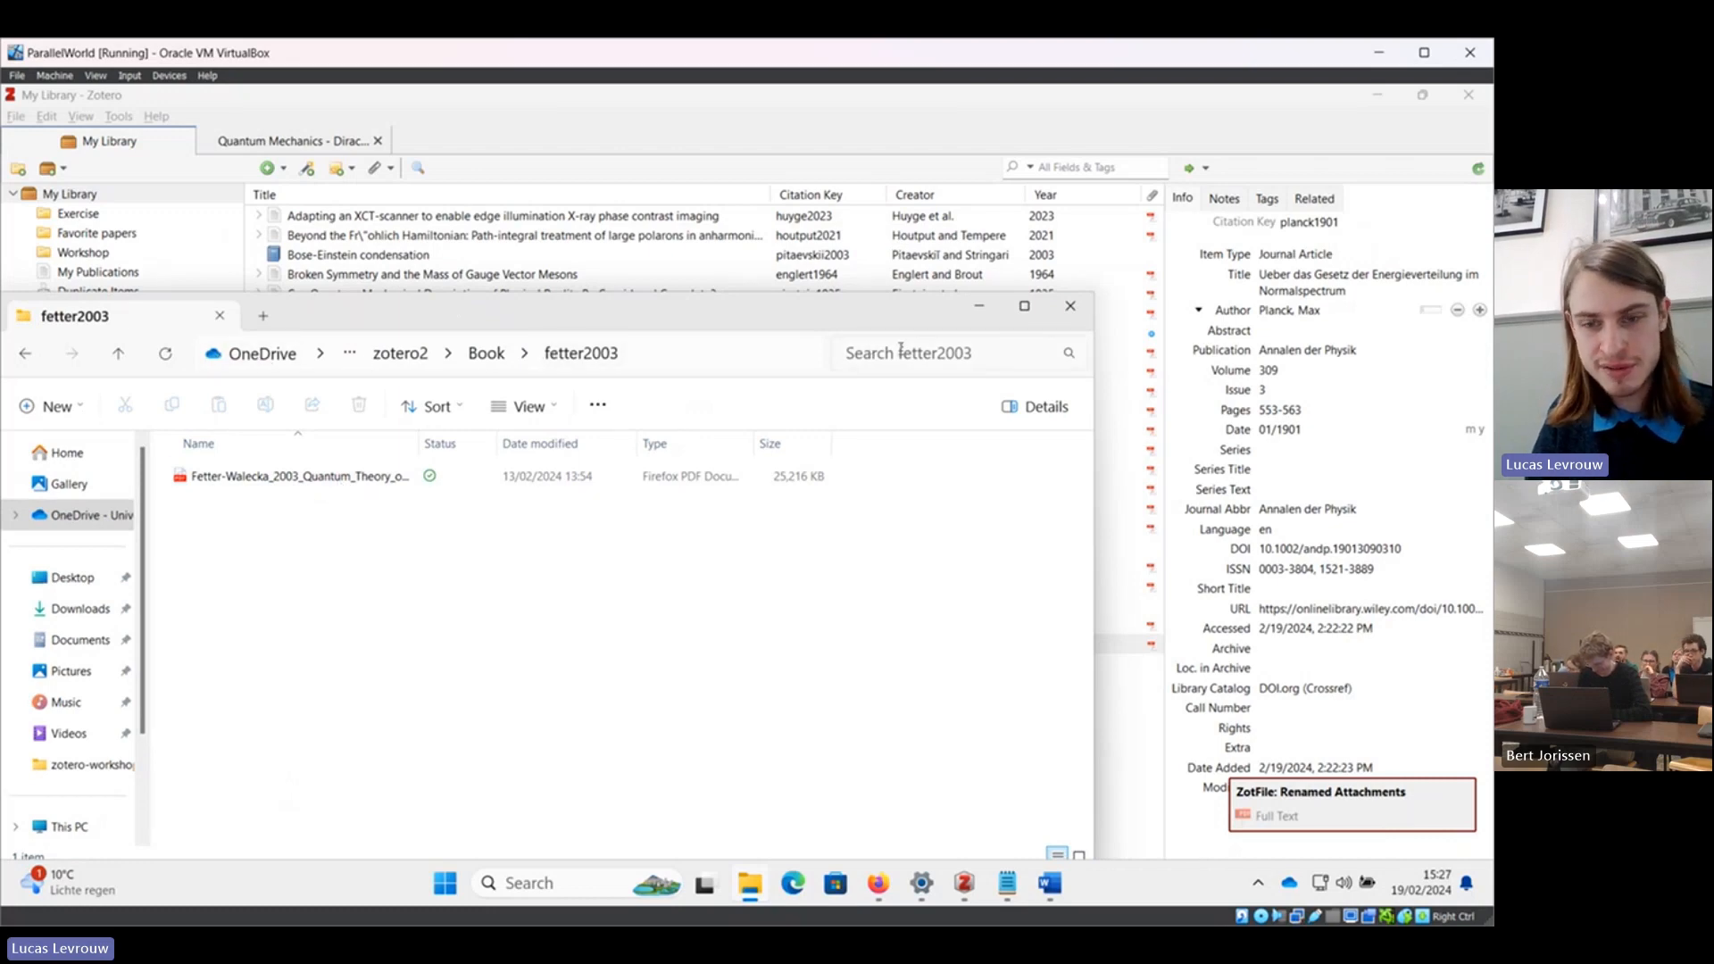
left_click(1070, 305)
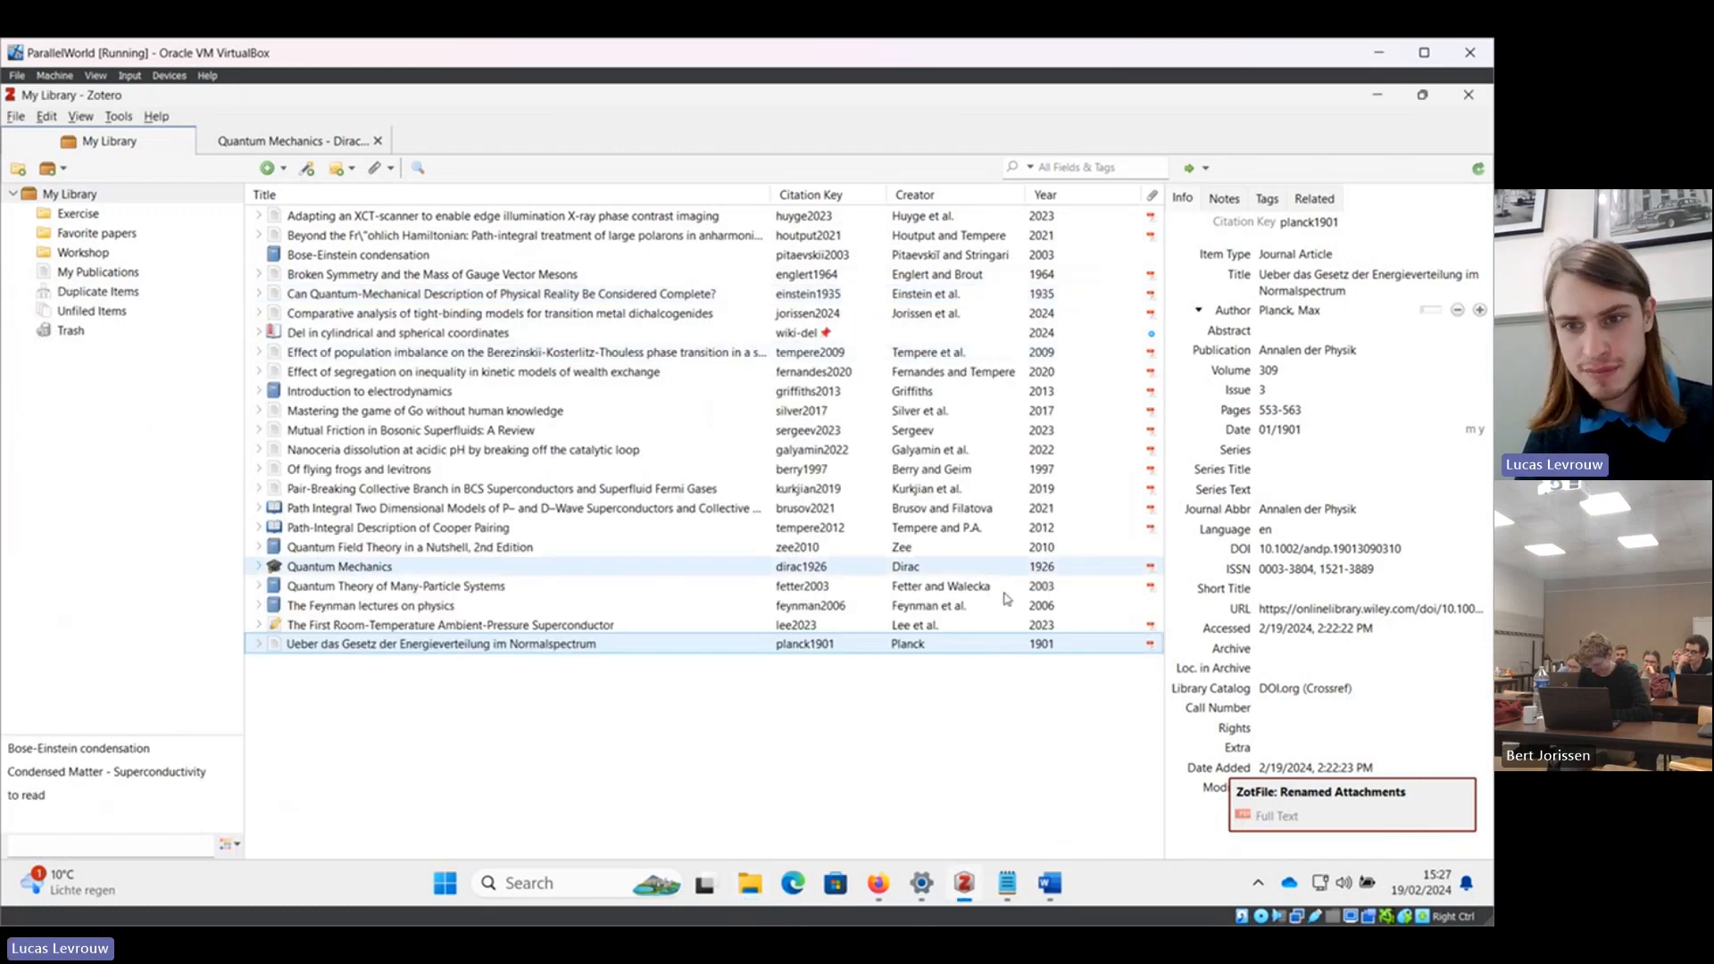
Select all items in My Library and look at the available attachment management commands without running one.
key("ctrl+a")
right_click(1004, 479)
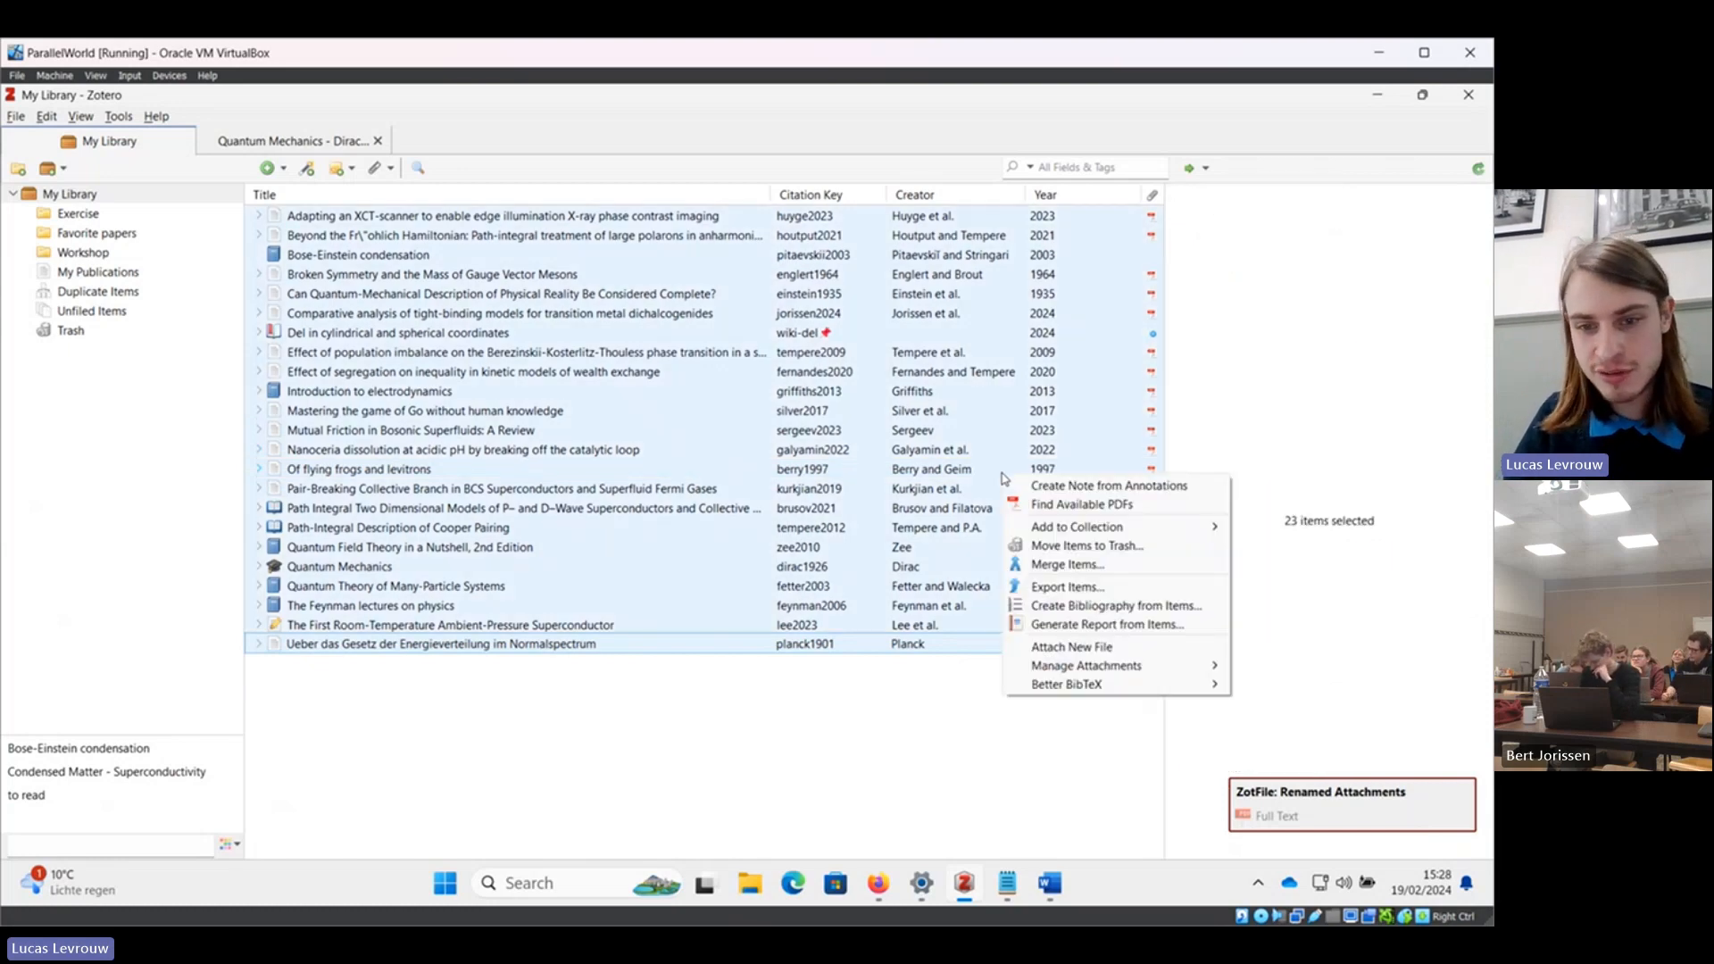
mouse_move(1070, 672)
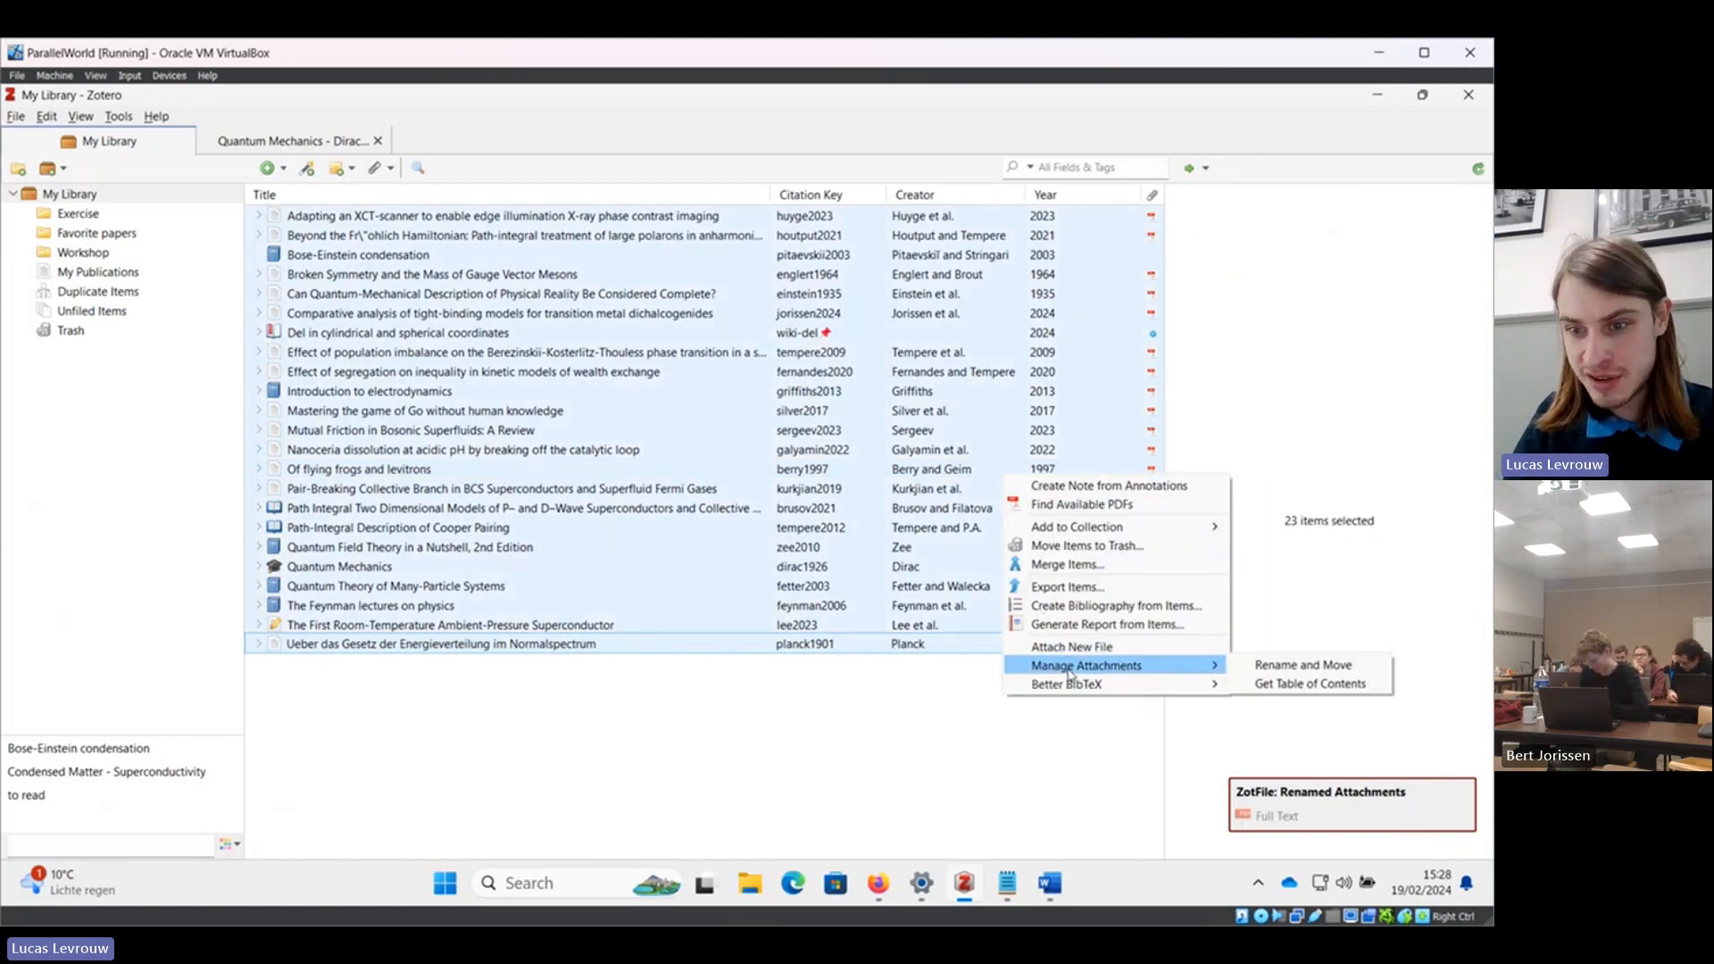
left_click(839, 788)
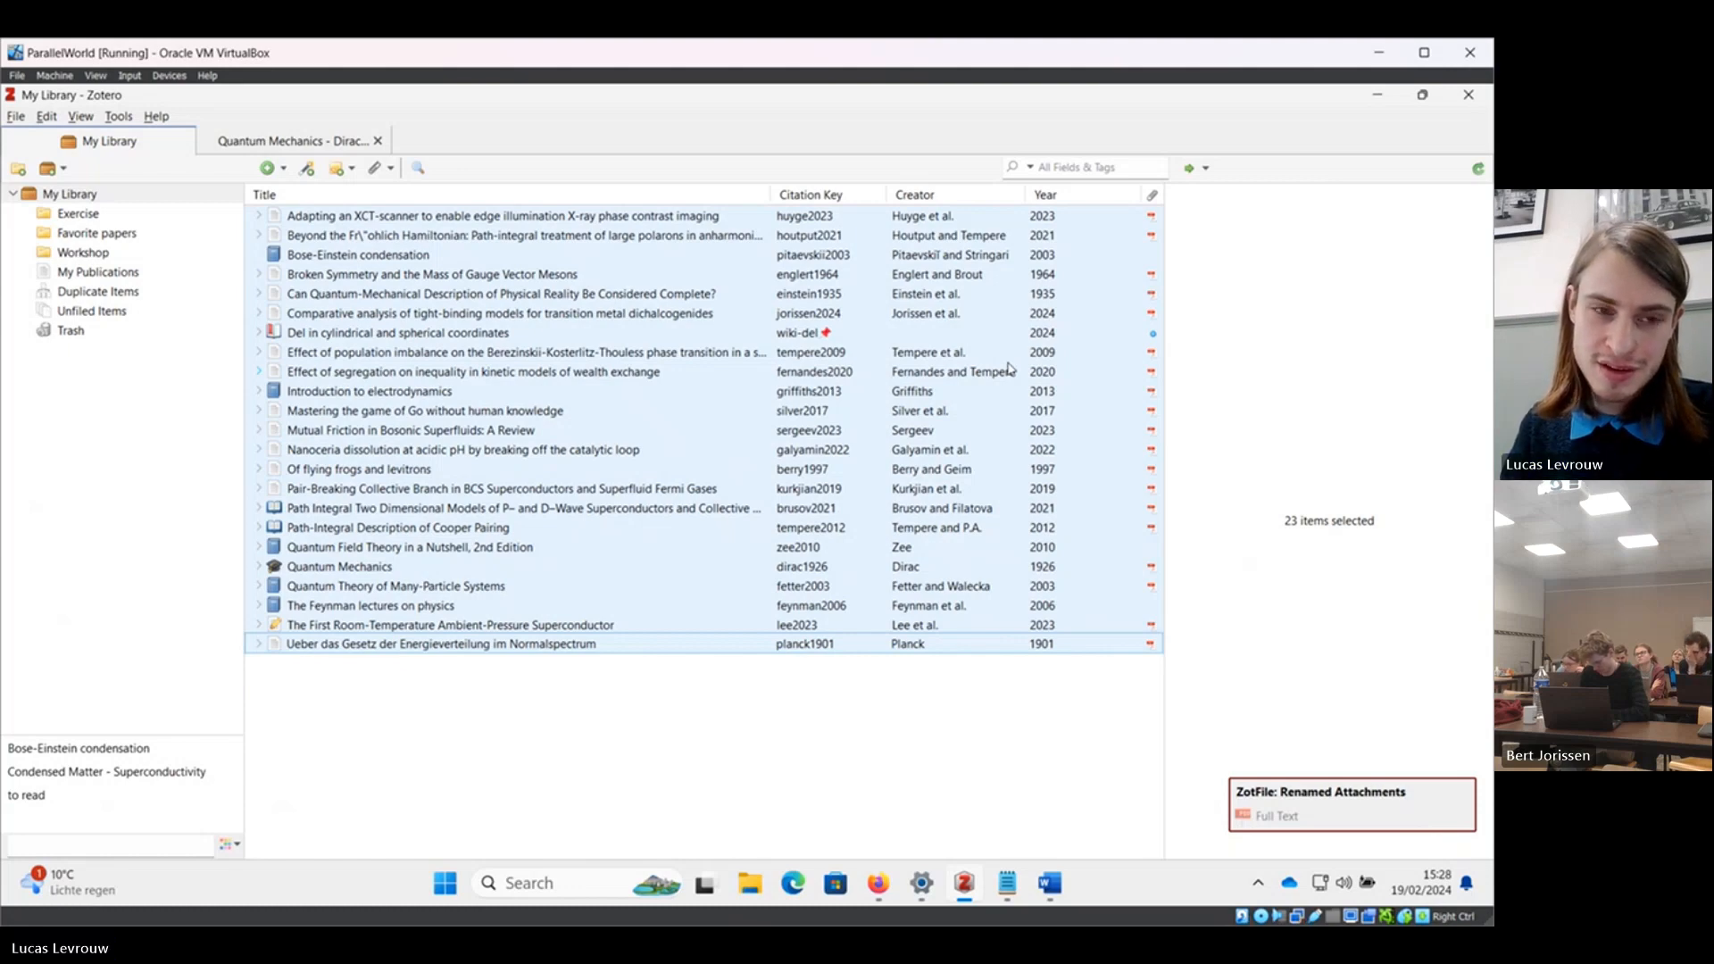
left_click(1380, 98)
left_click(1379, 102)
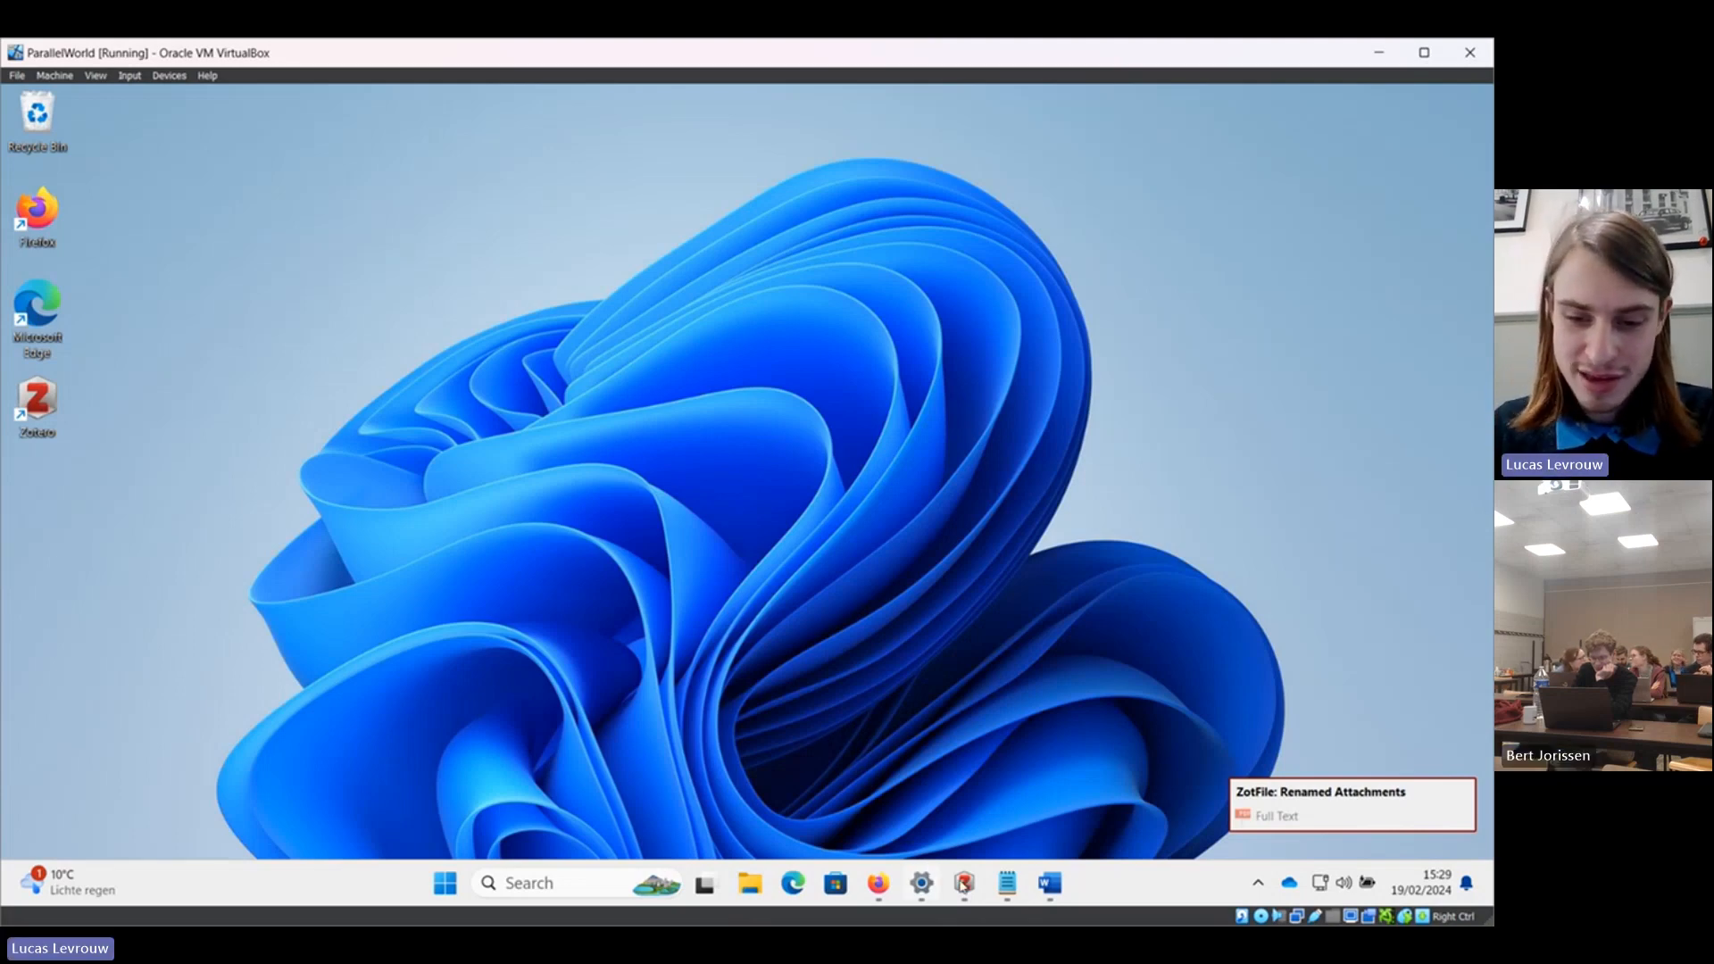
mouse_move(964, 883)
left_click(960, 804)
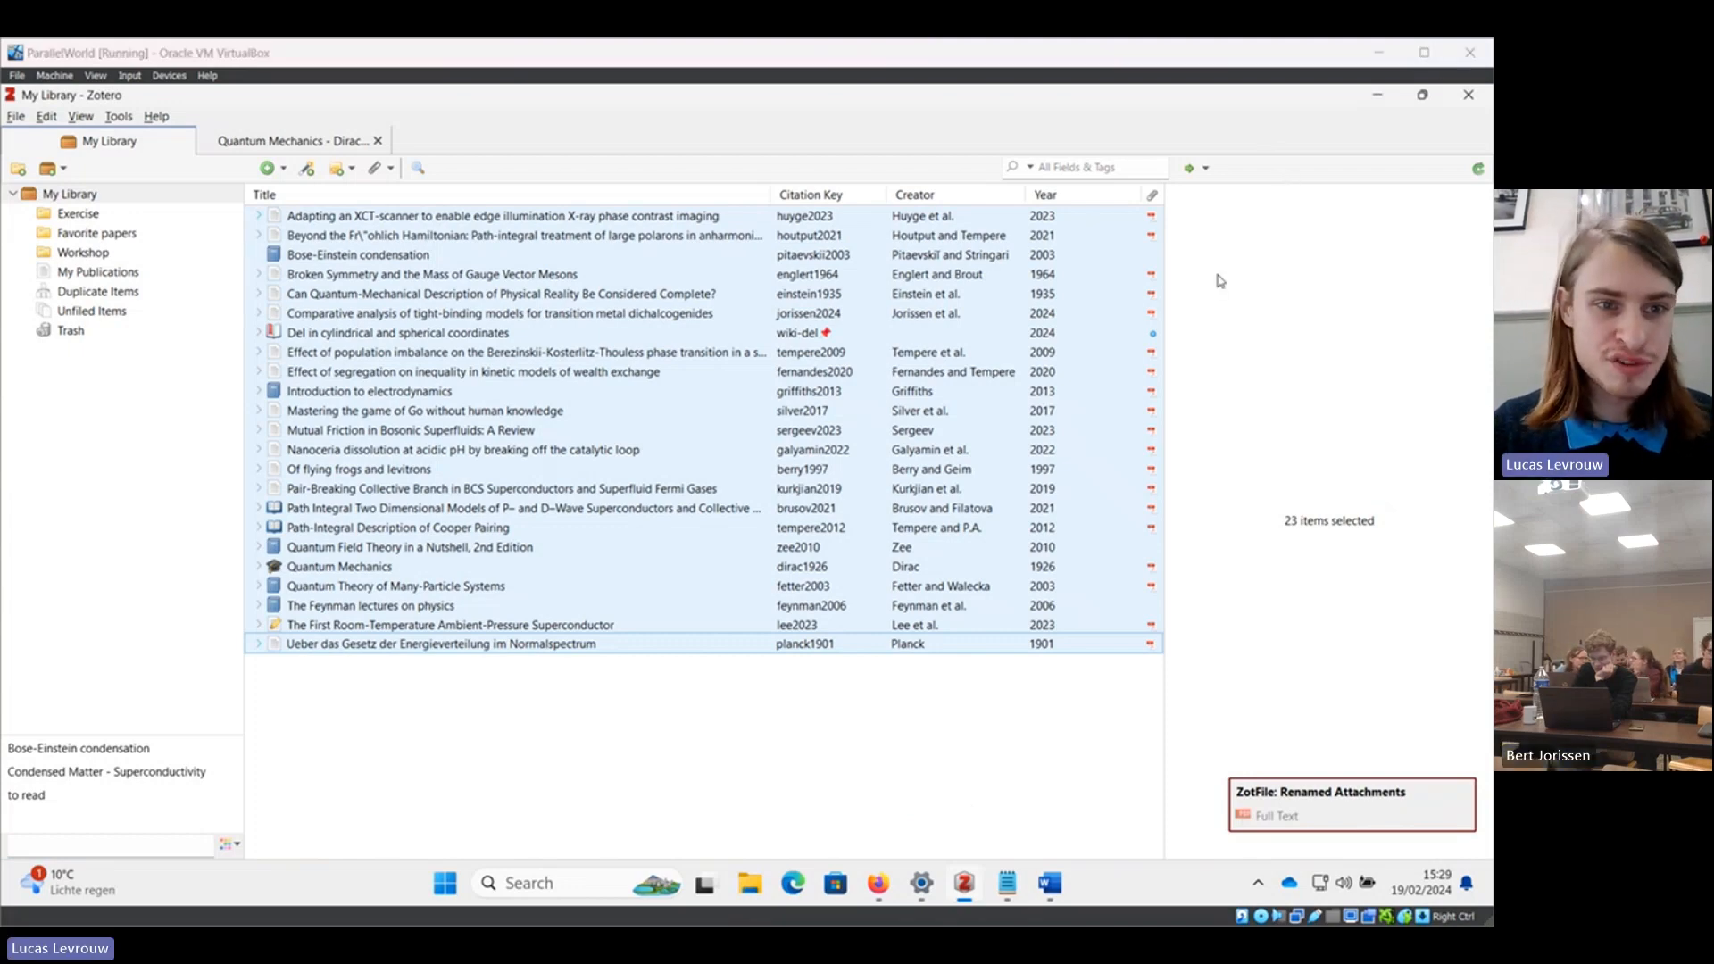
left_click(653, 432)
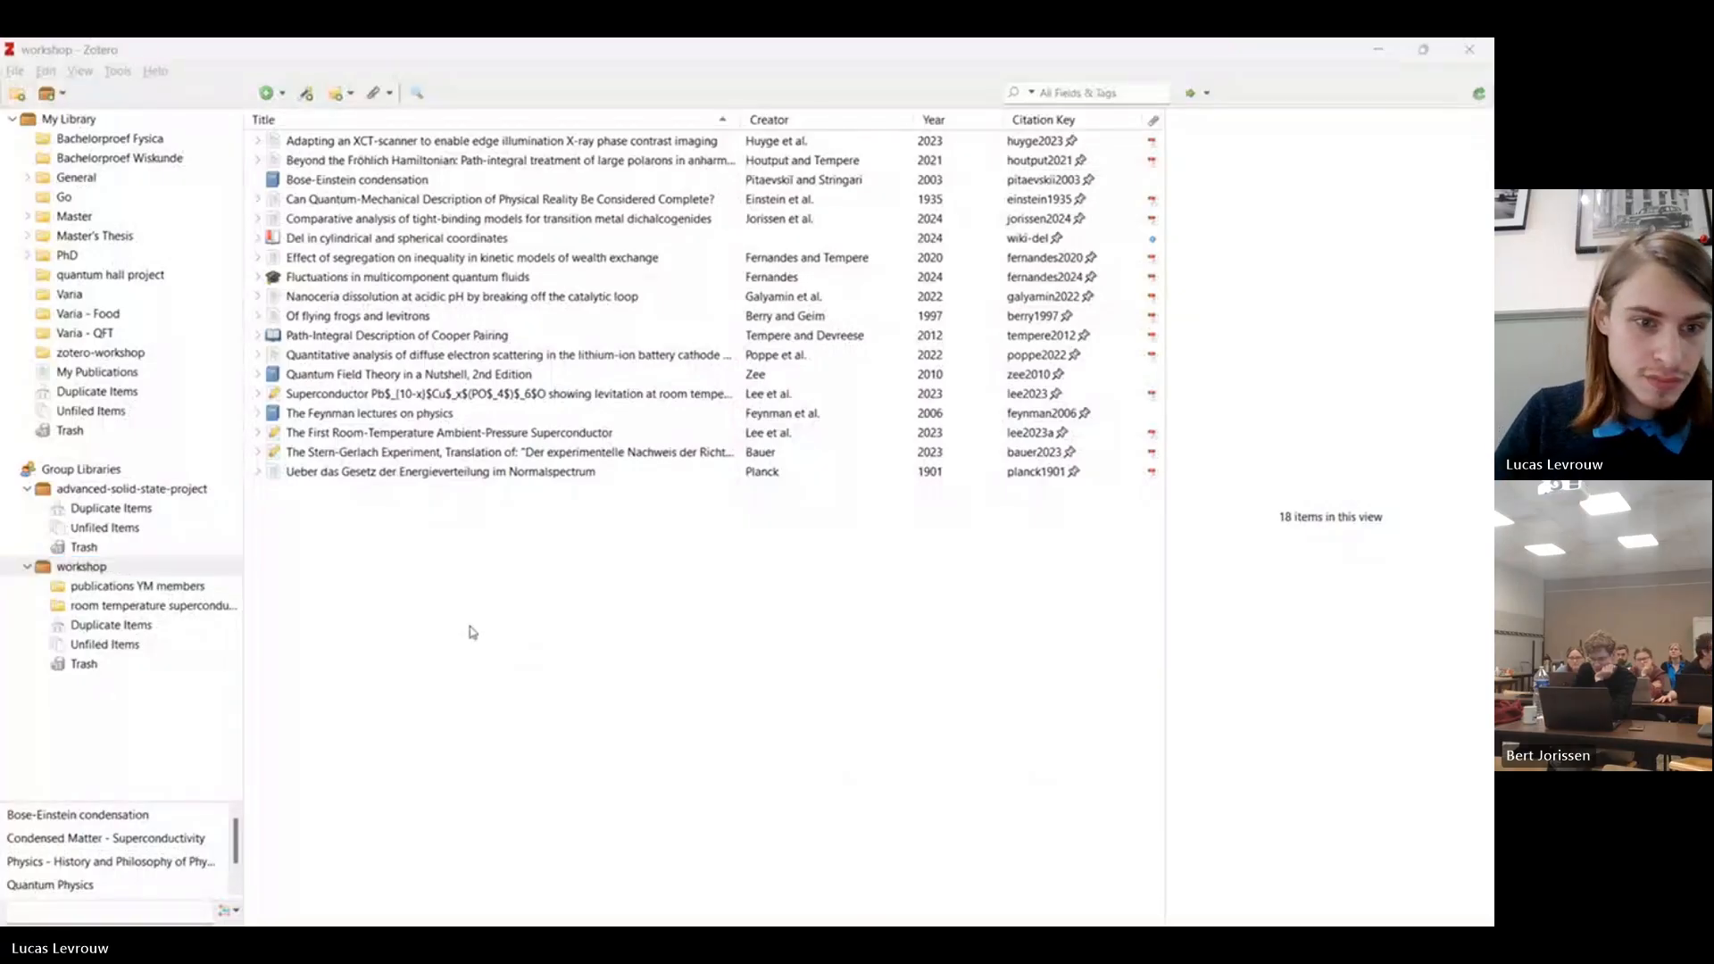
Inspect the attachments of planck1901 in the workshop group library and of zhang2021 in the PhD collection.
left_click(258, 473)
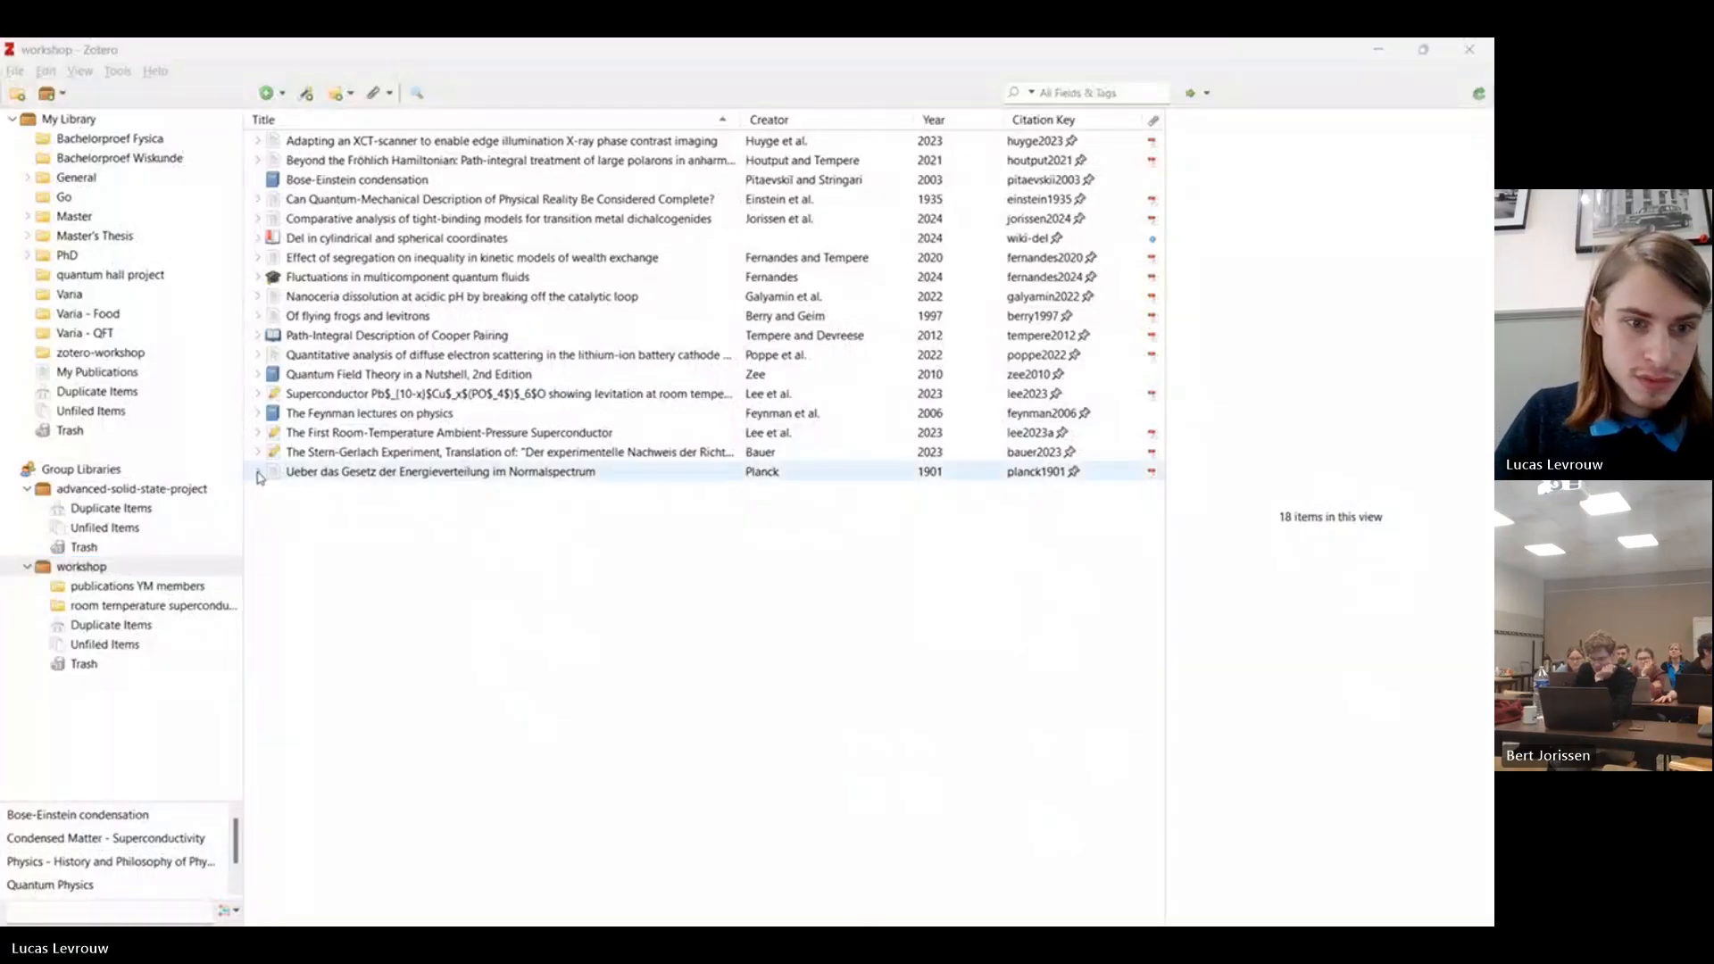
left_click(258, 473)
left_click(258, 473)
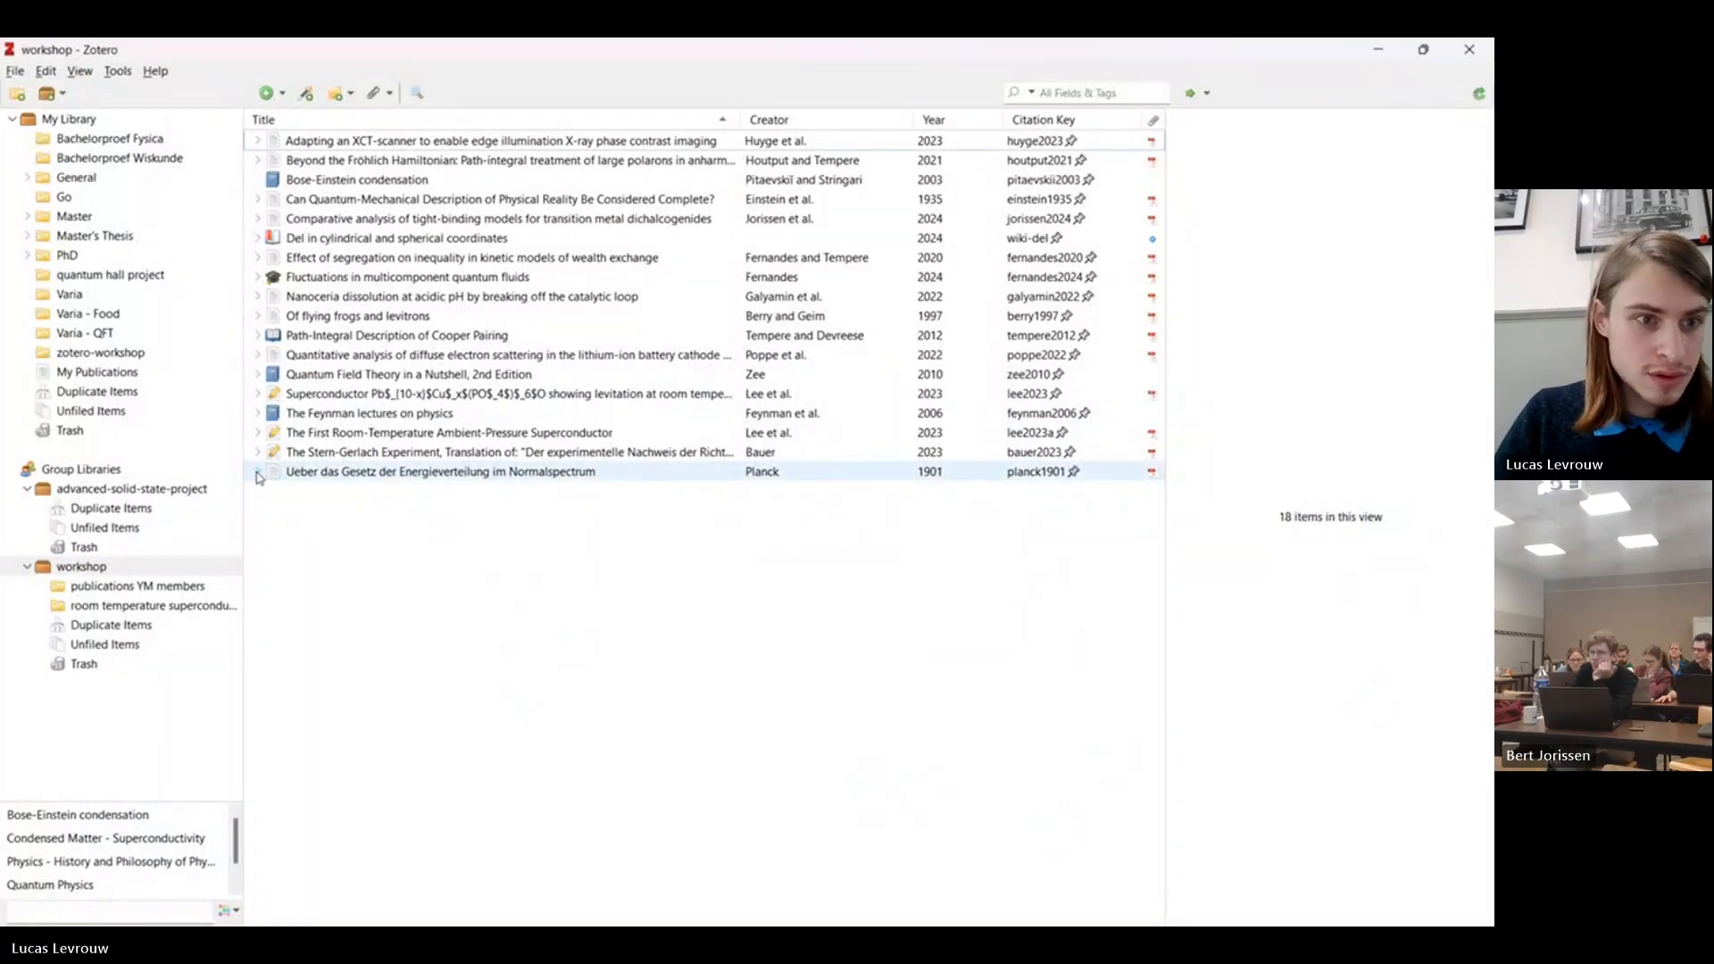
left_click(87, 120)
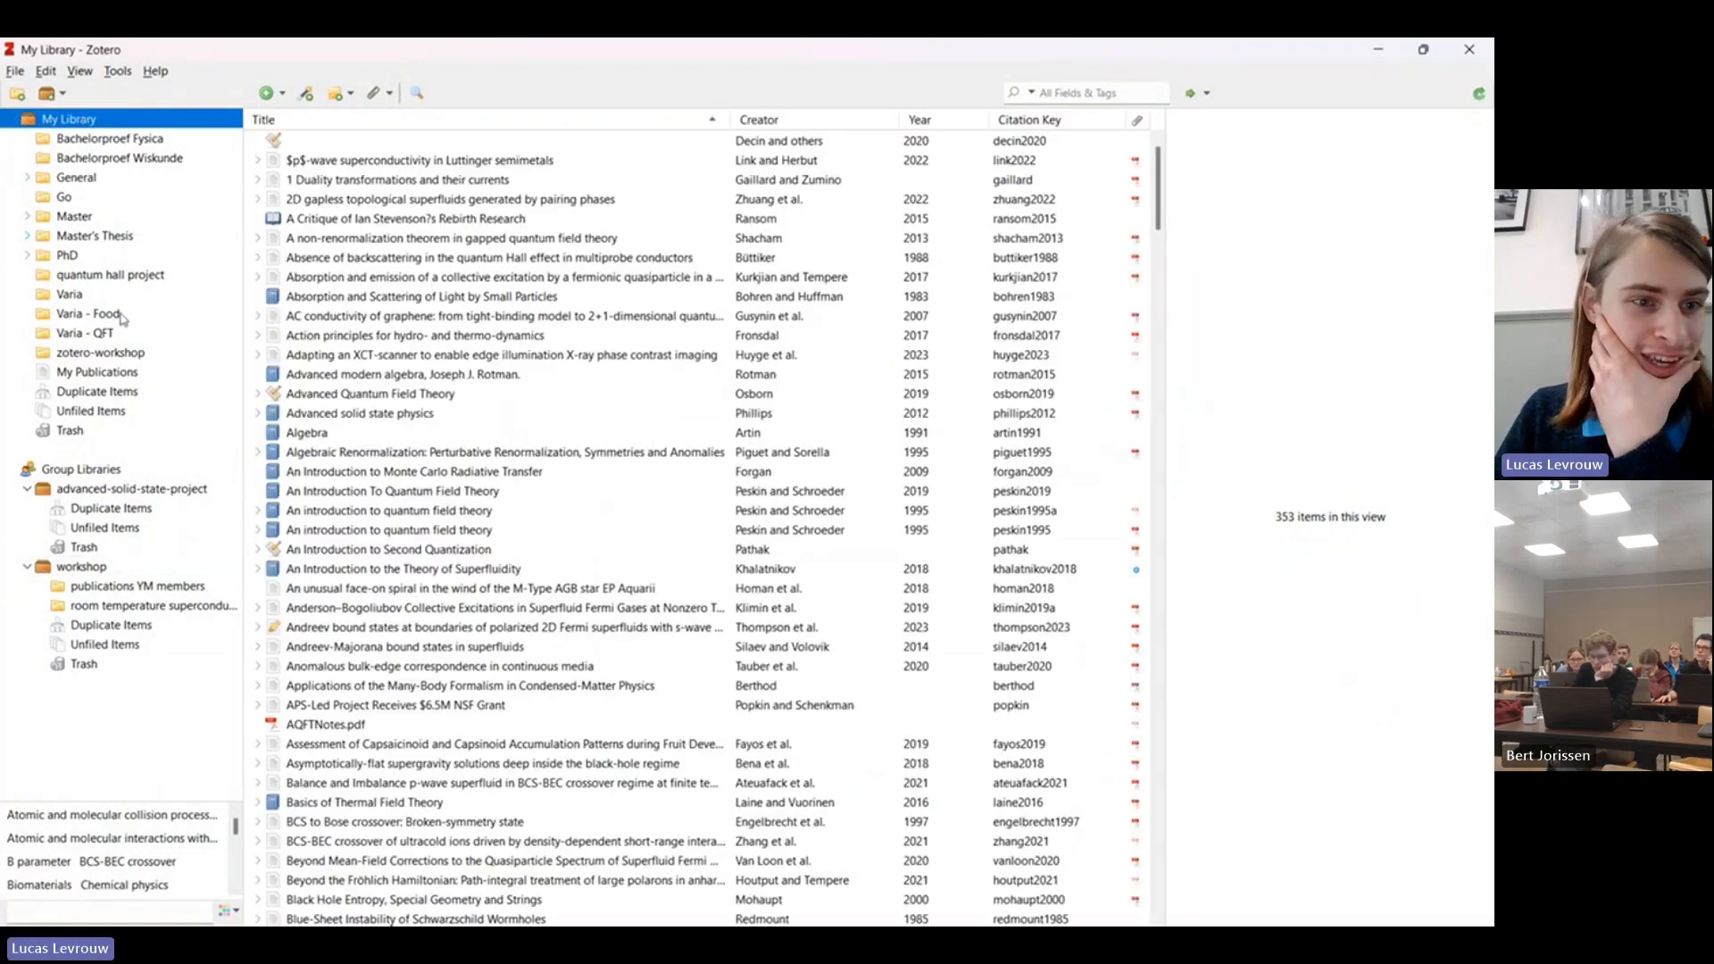
left_click(100, 258)
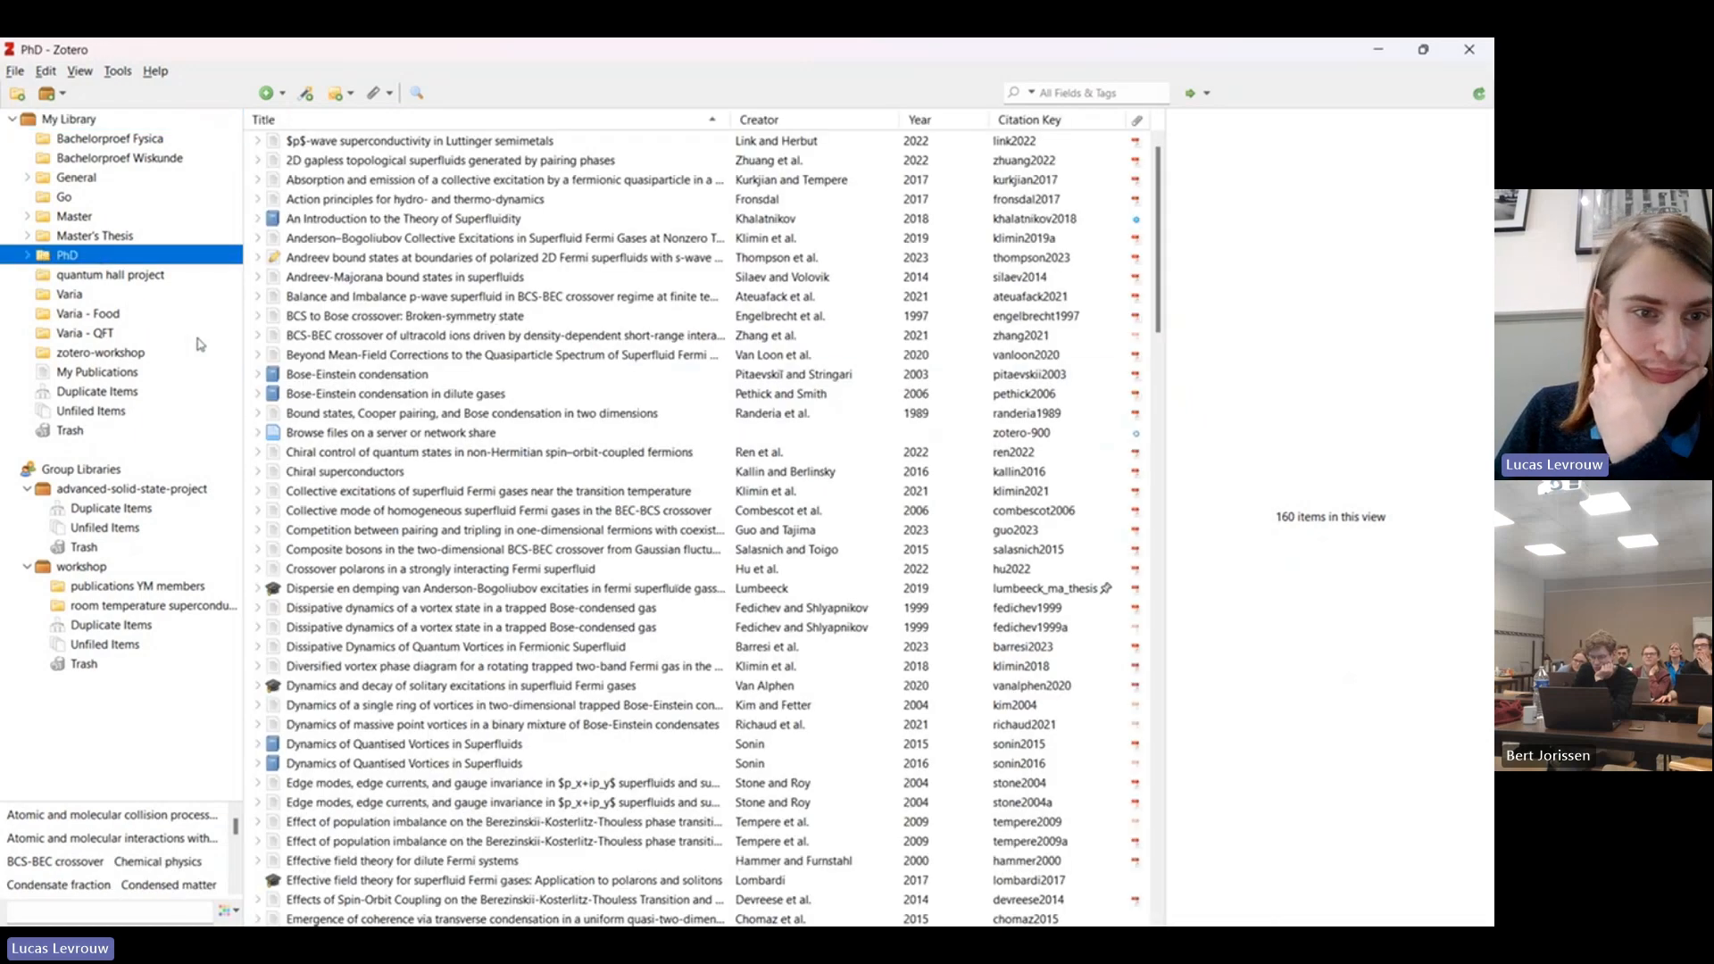
left_click(258, 336)
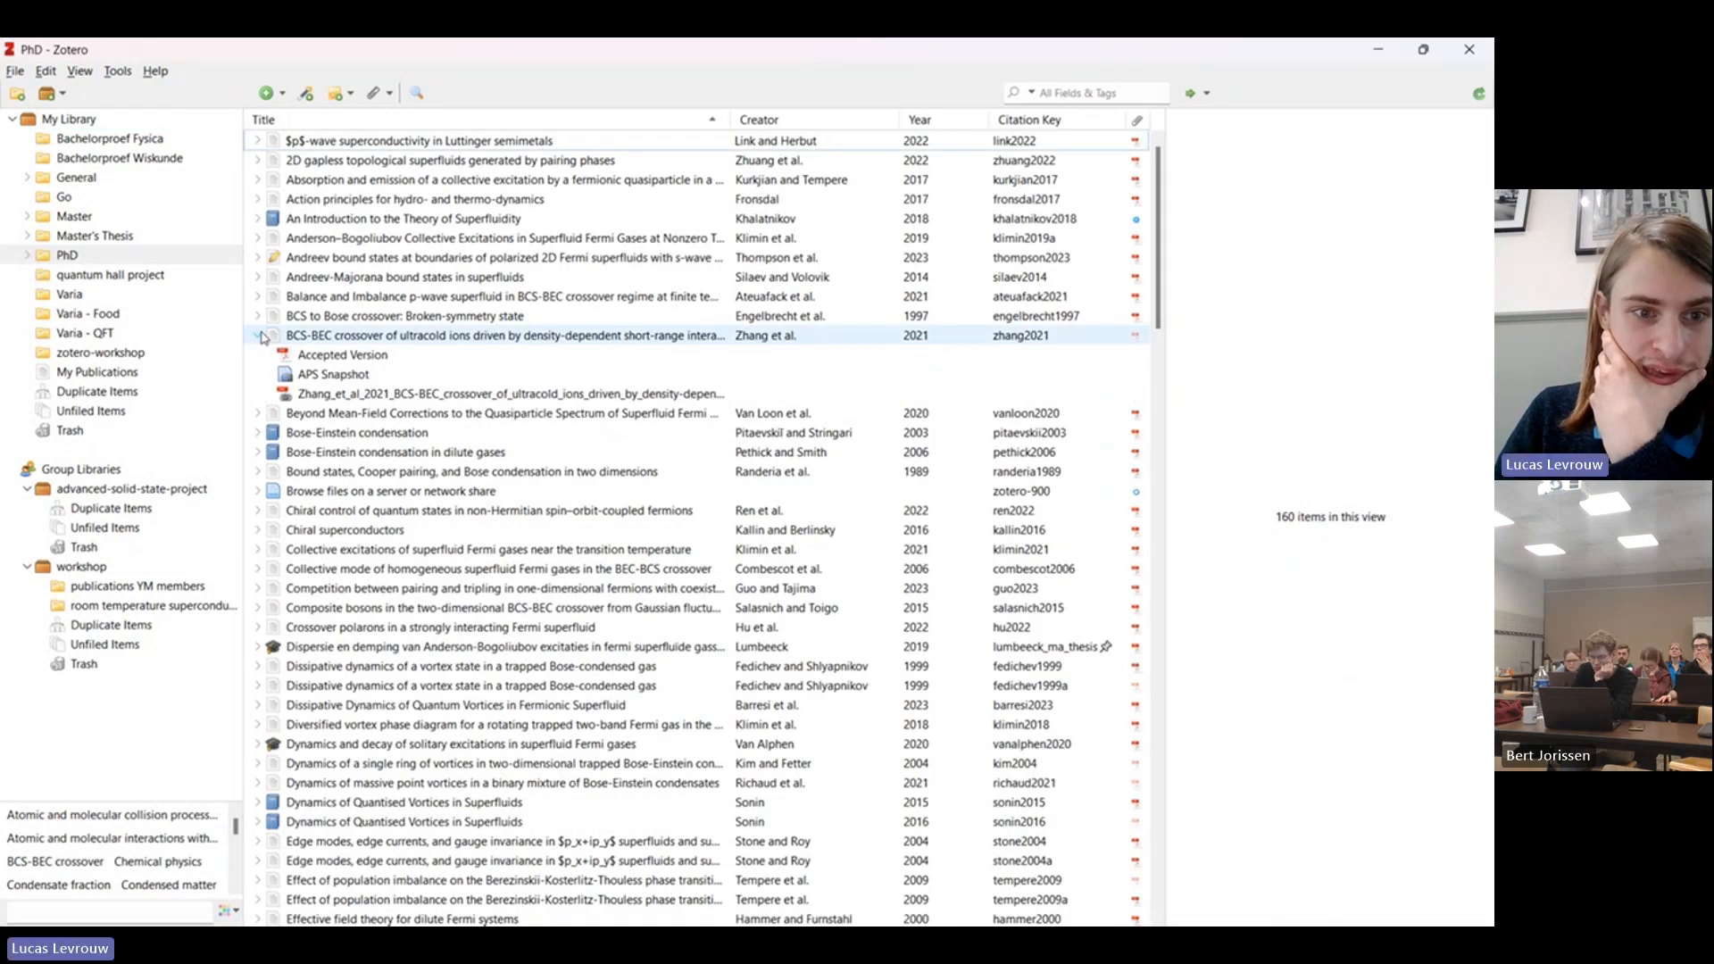
left_click(259, 336)
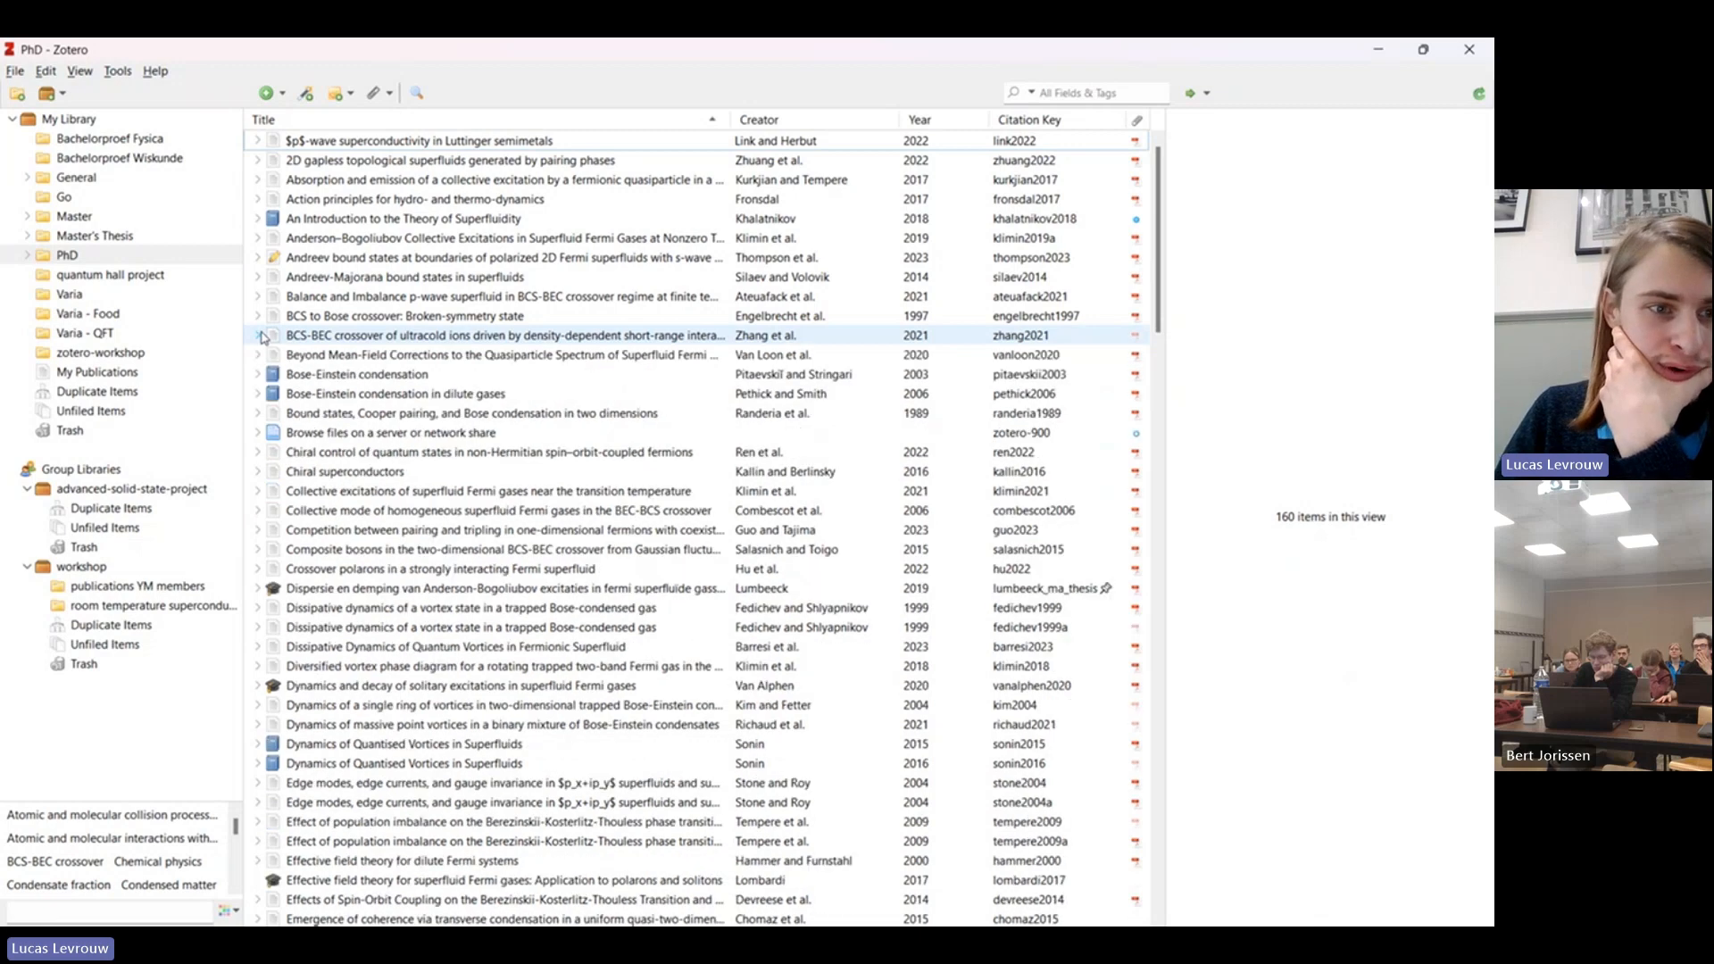
Open the p-wave etc subcollection of PhD and inspect the PDF attached to the venu2023 article.
left_click(24, 256)
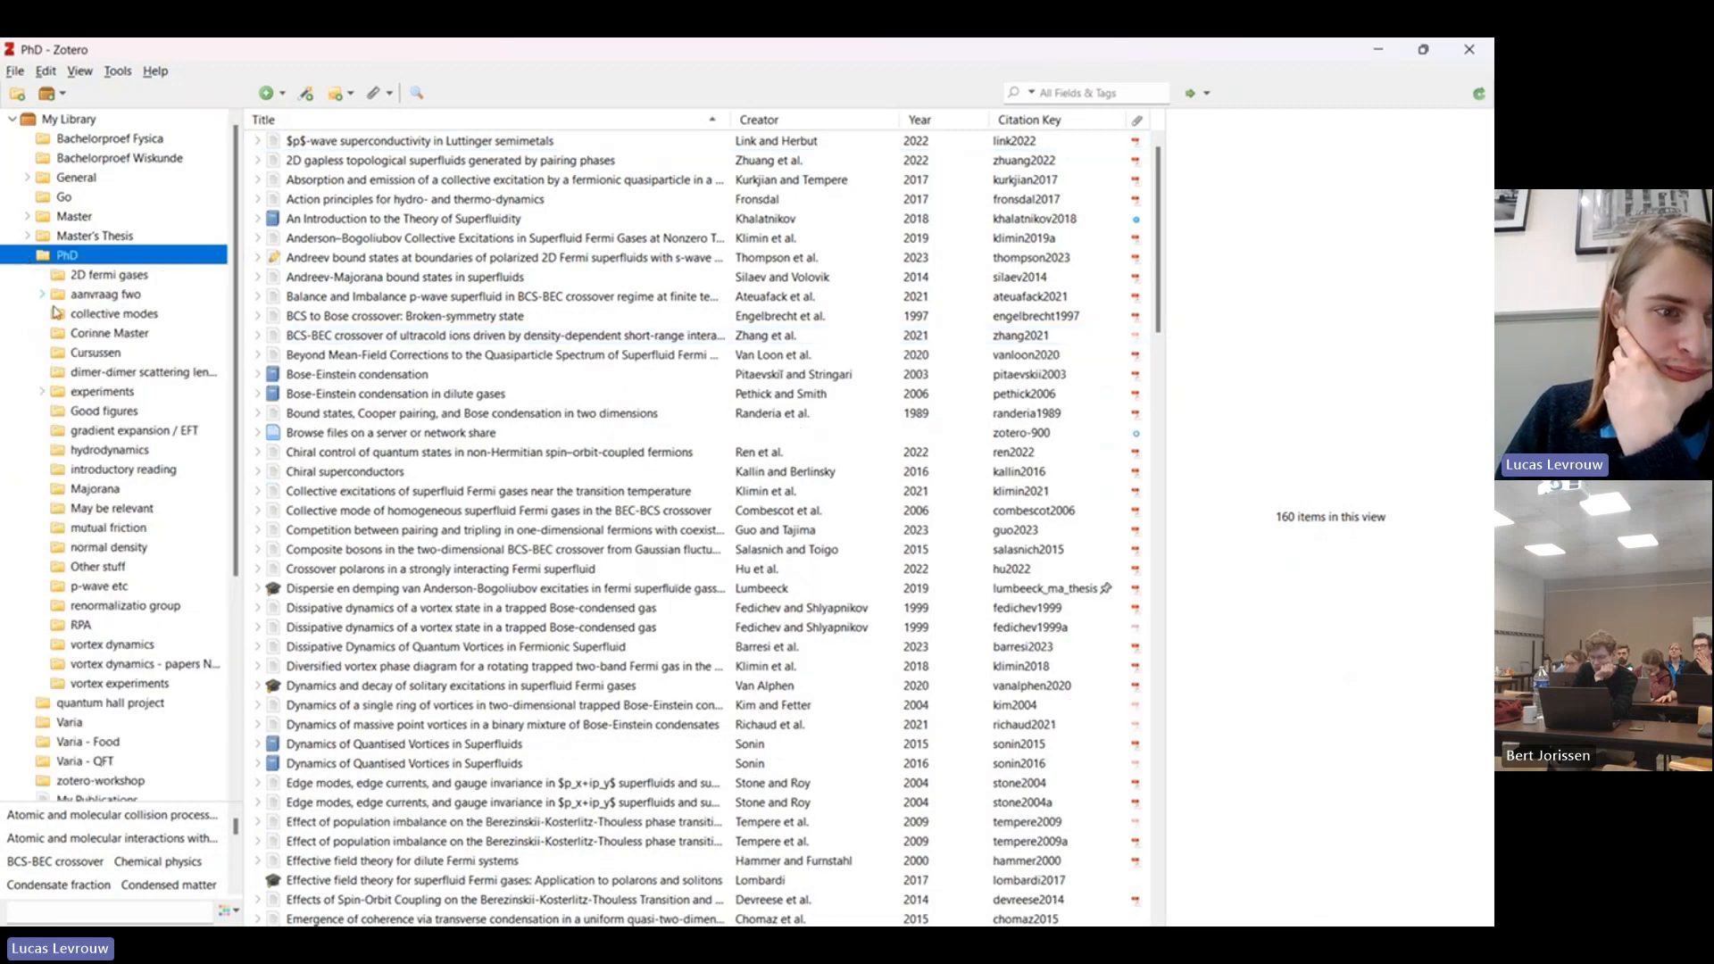
left_click(94, 589)
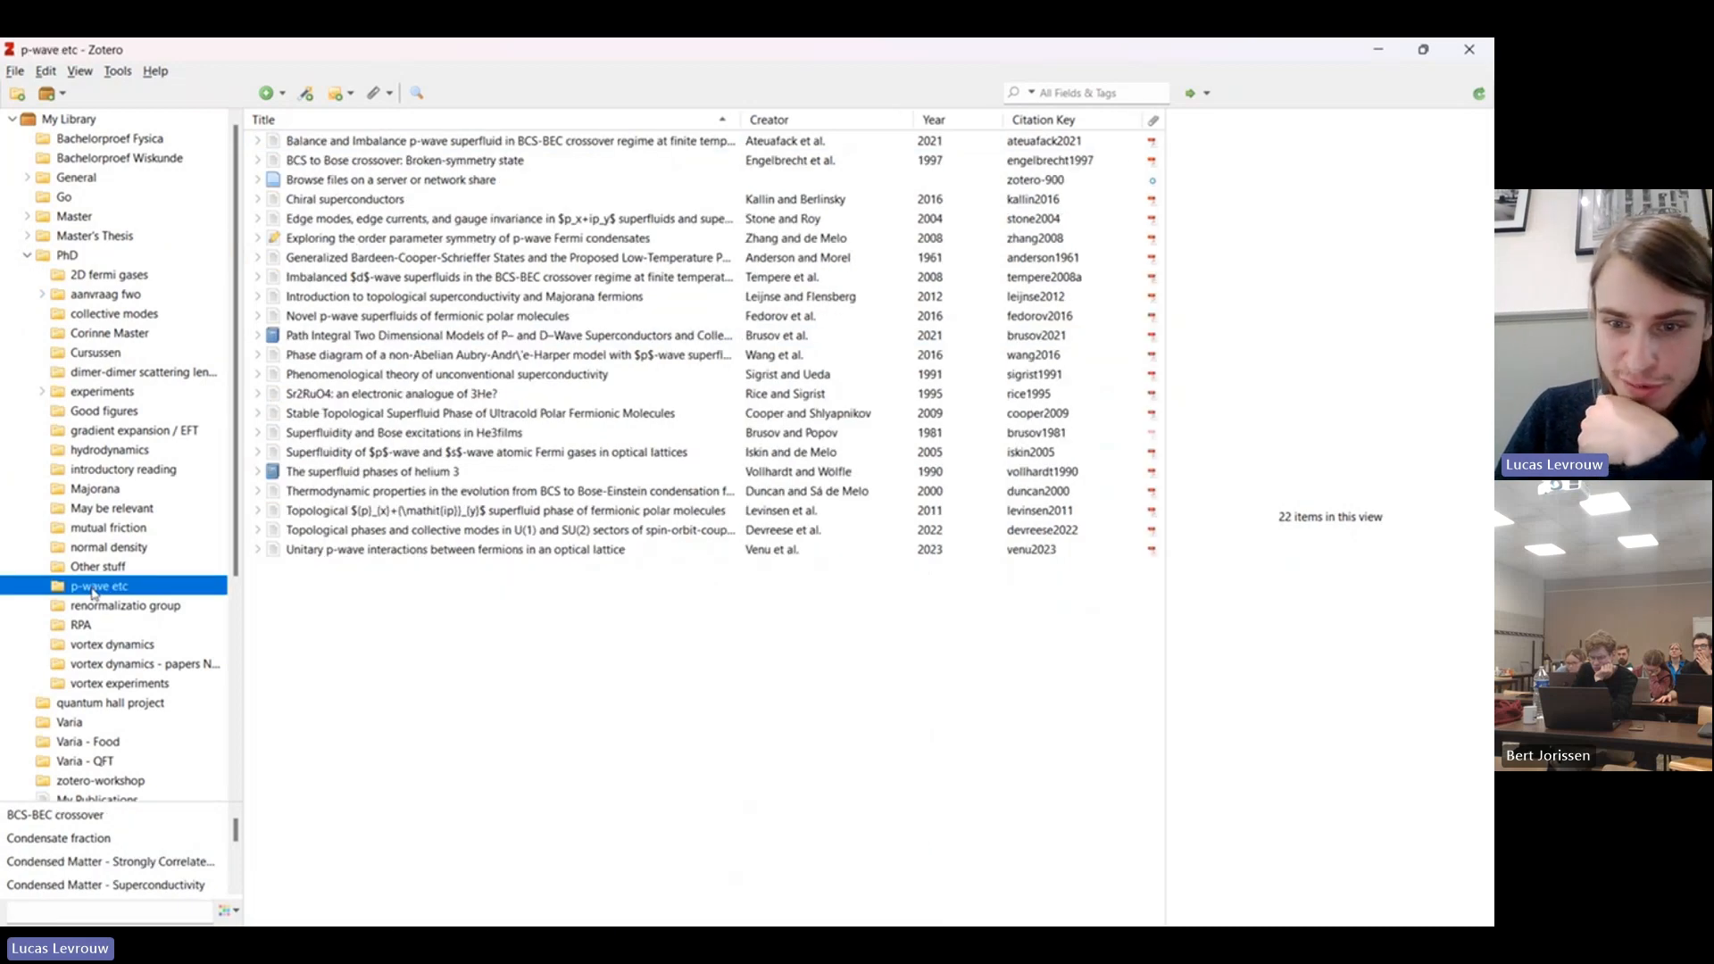
left_click(258, 551)
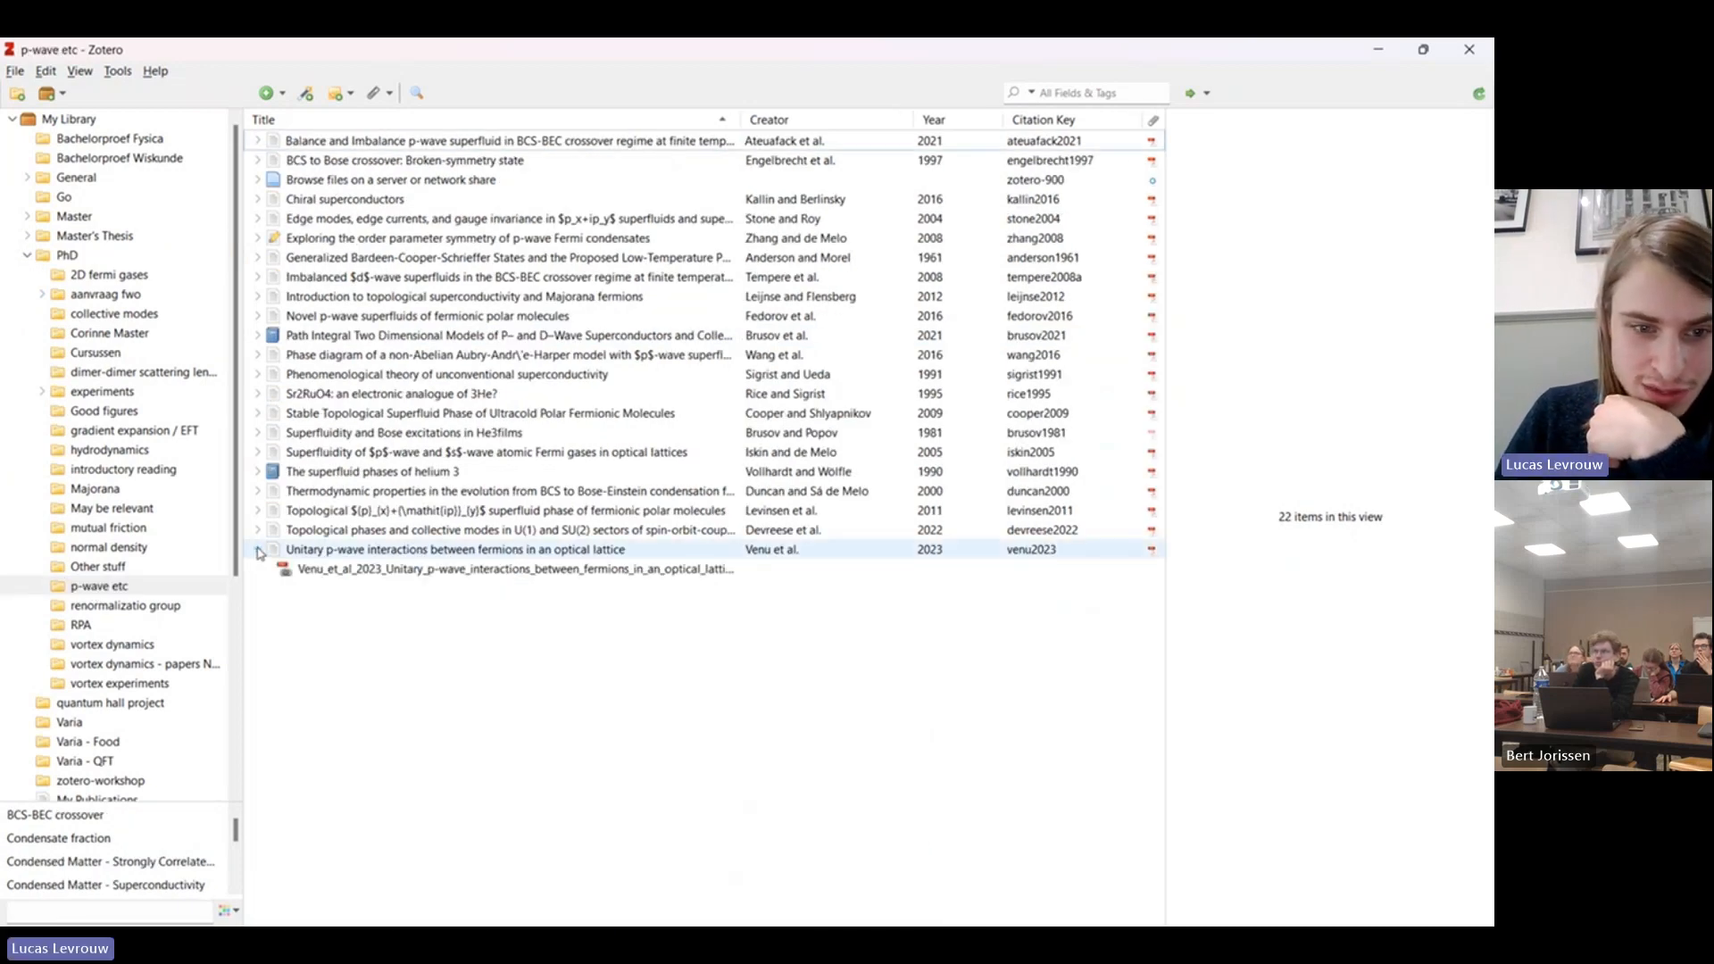
left_click(289, 575)
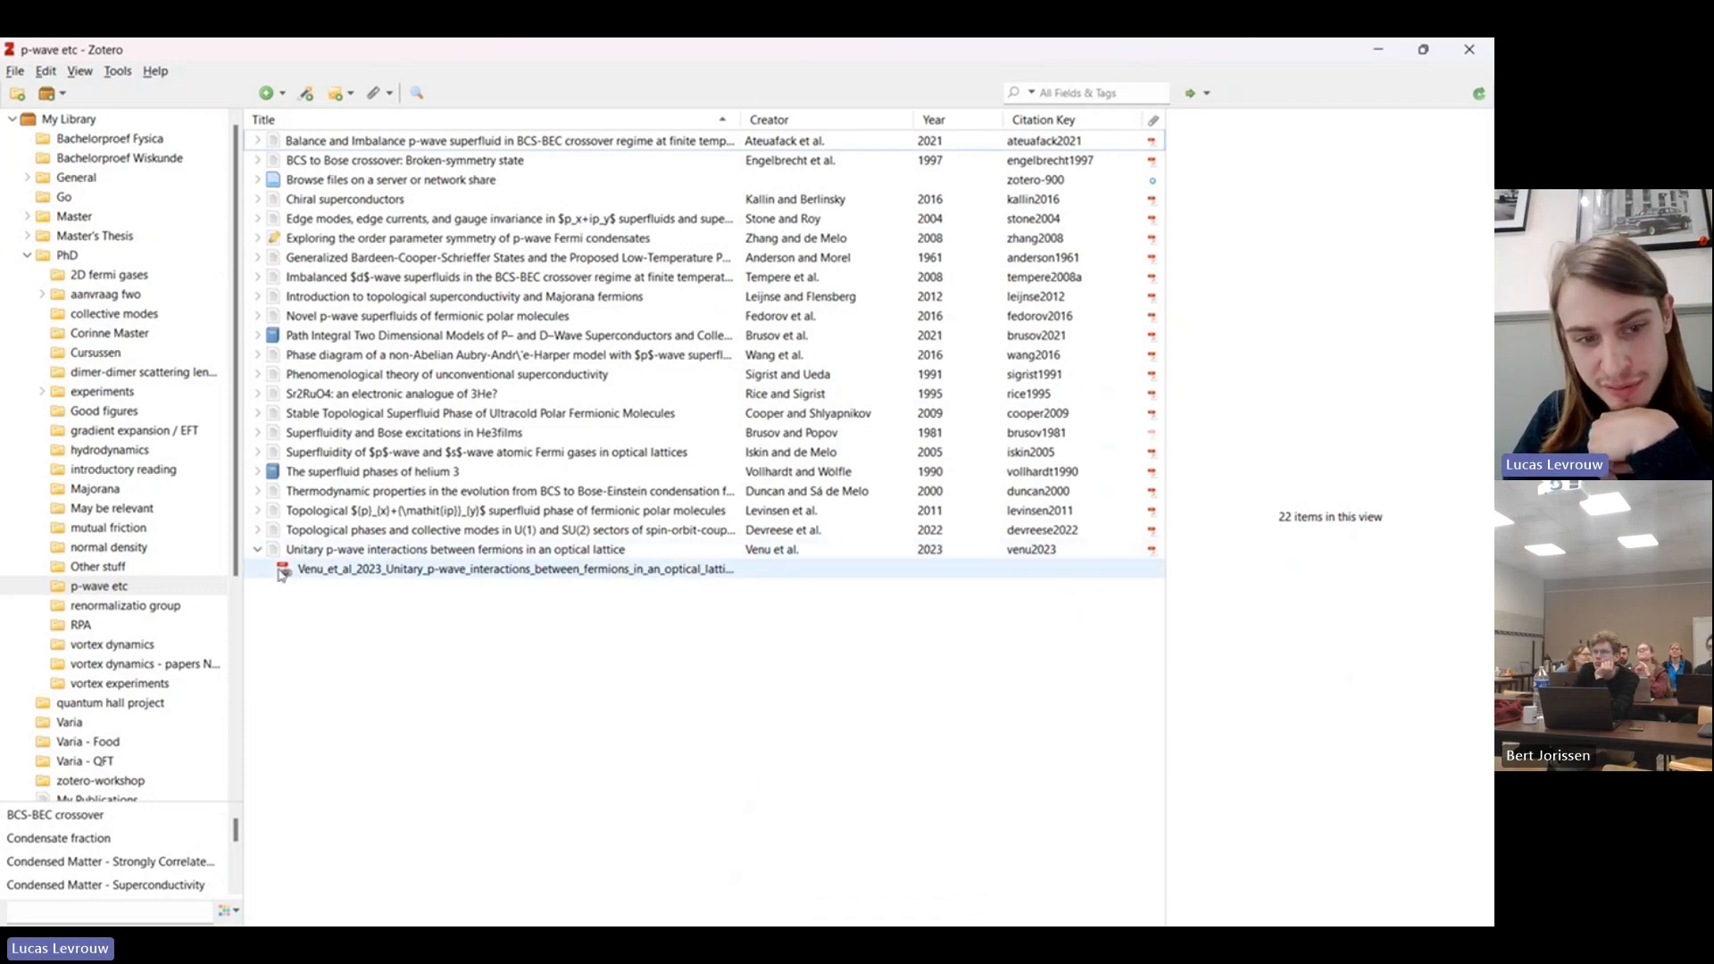
left_click(293, 571)
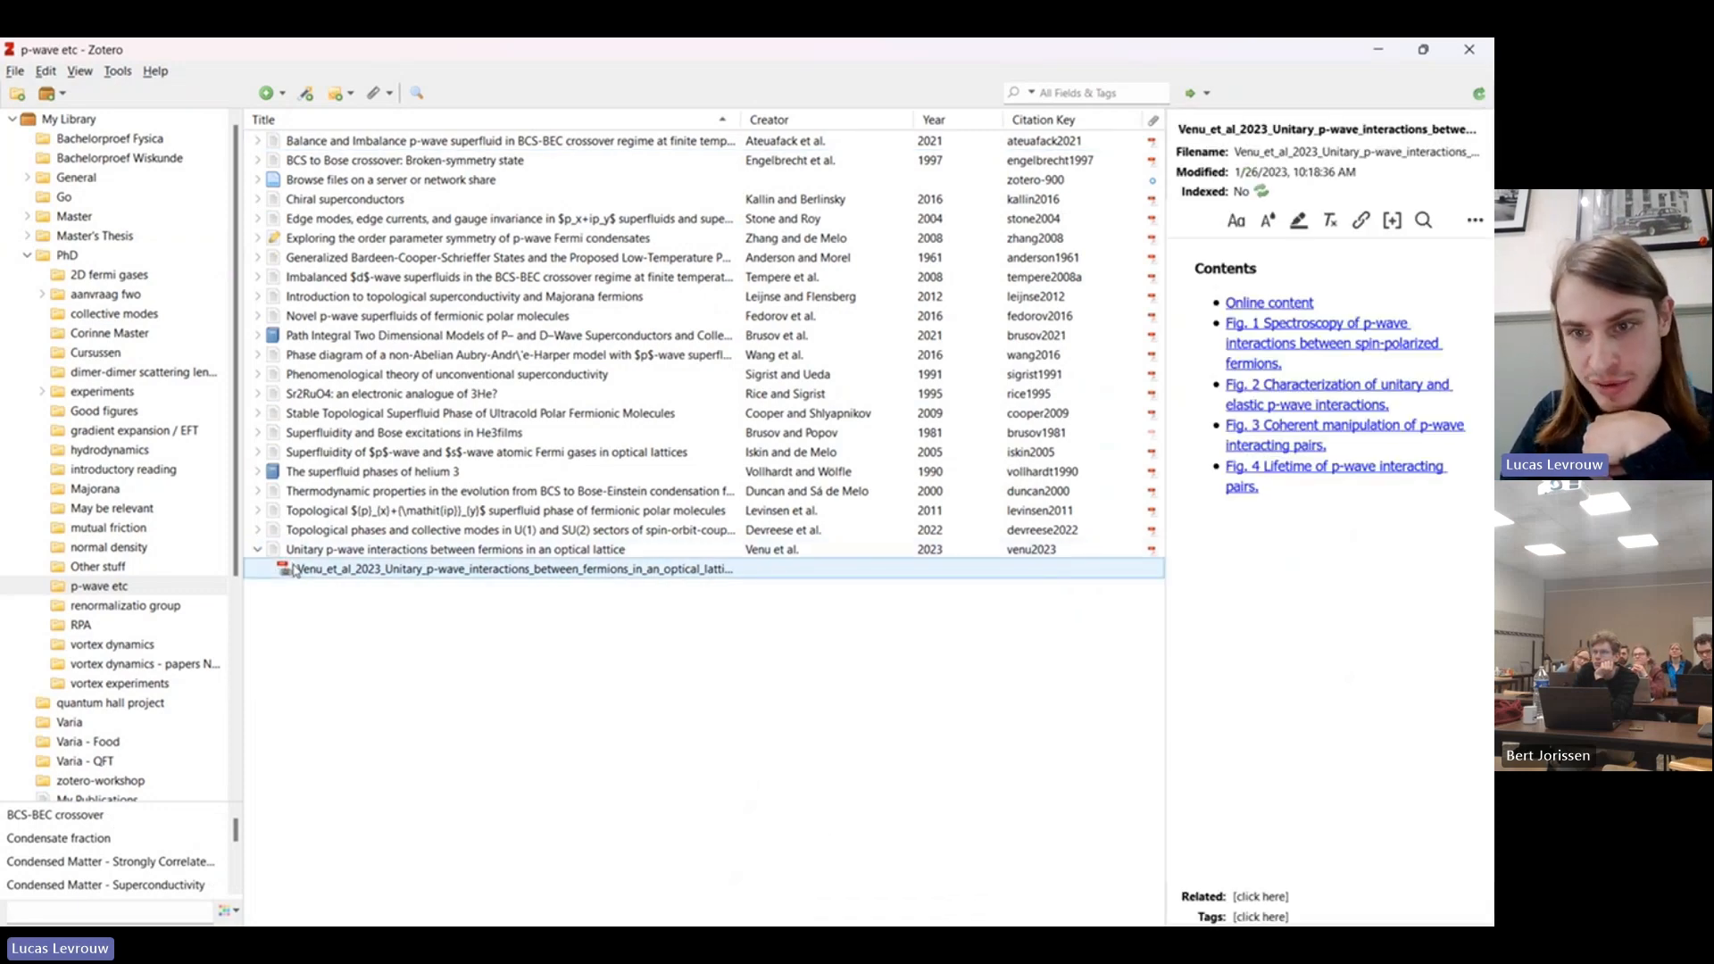
Select the venu2023 article, open its PDF for viewing, and return to the article in the p-wave etc collection.
left_click(366, 551)
left_click(1325, 636)
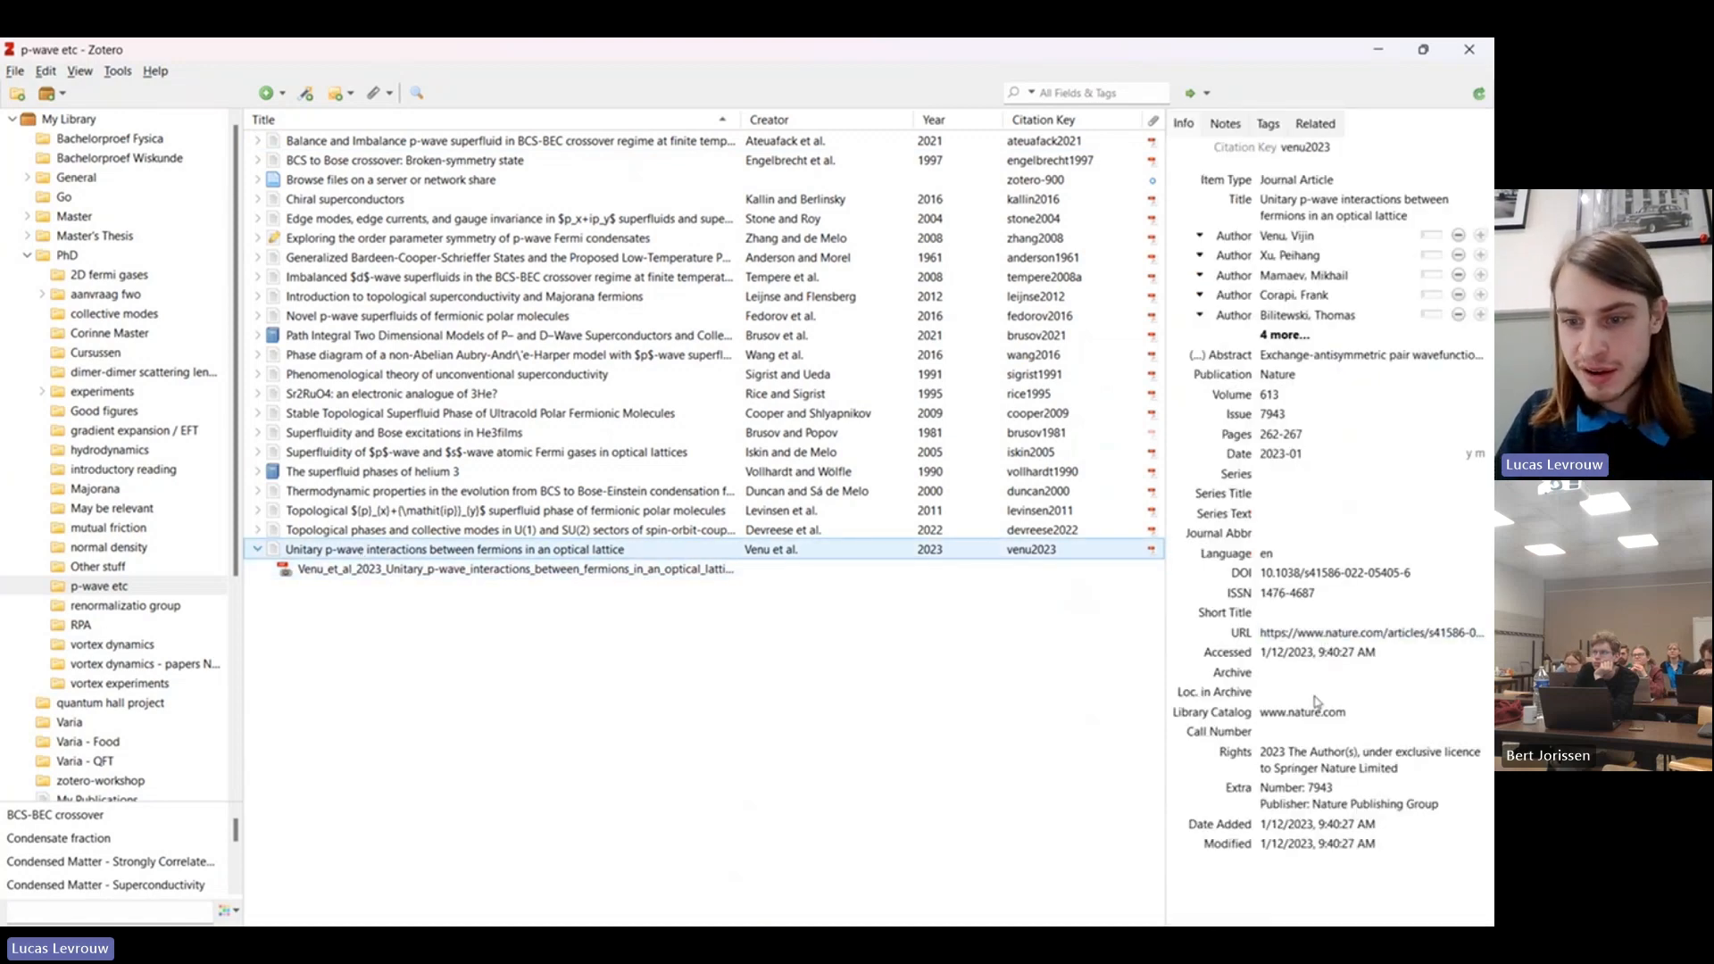
left_click(462, 569)
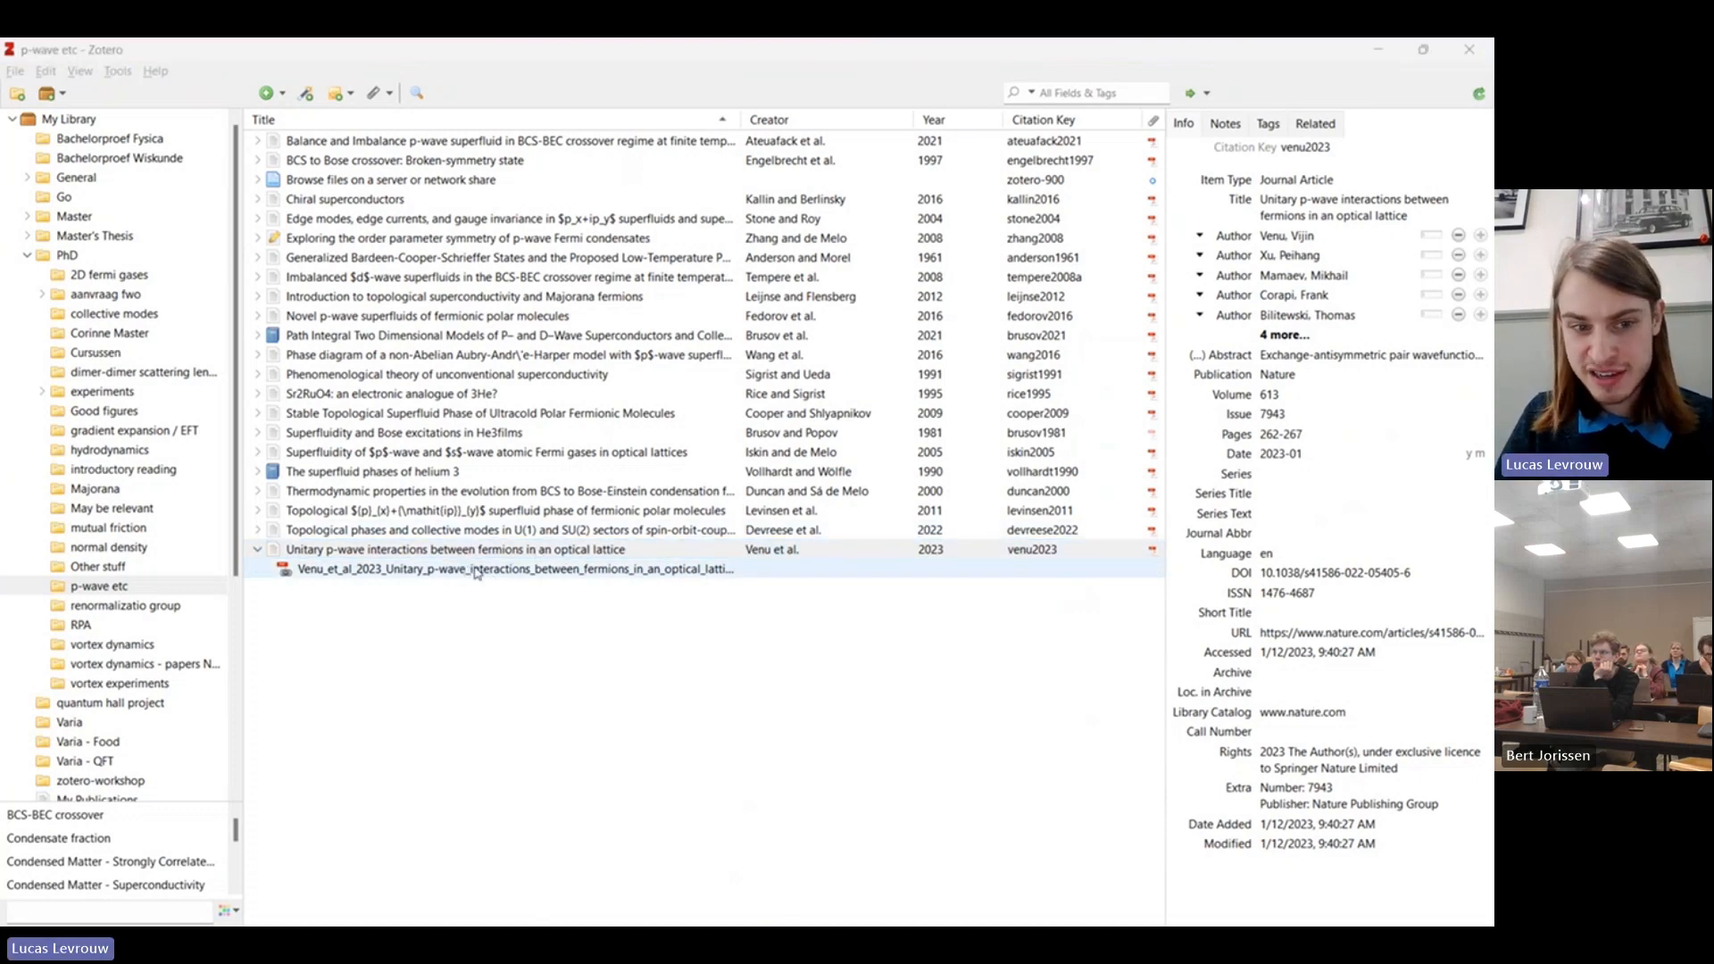
left_click(471, 553)
left_click(465, 557)
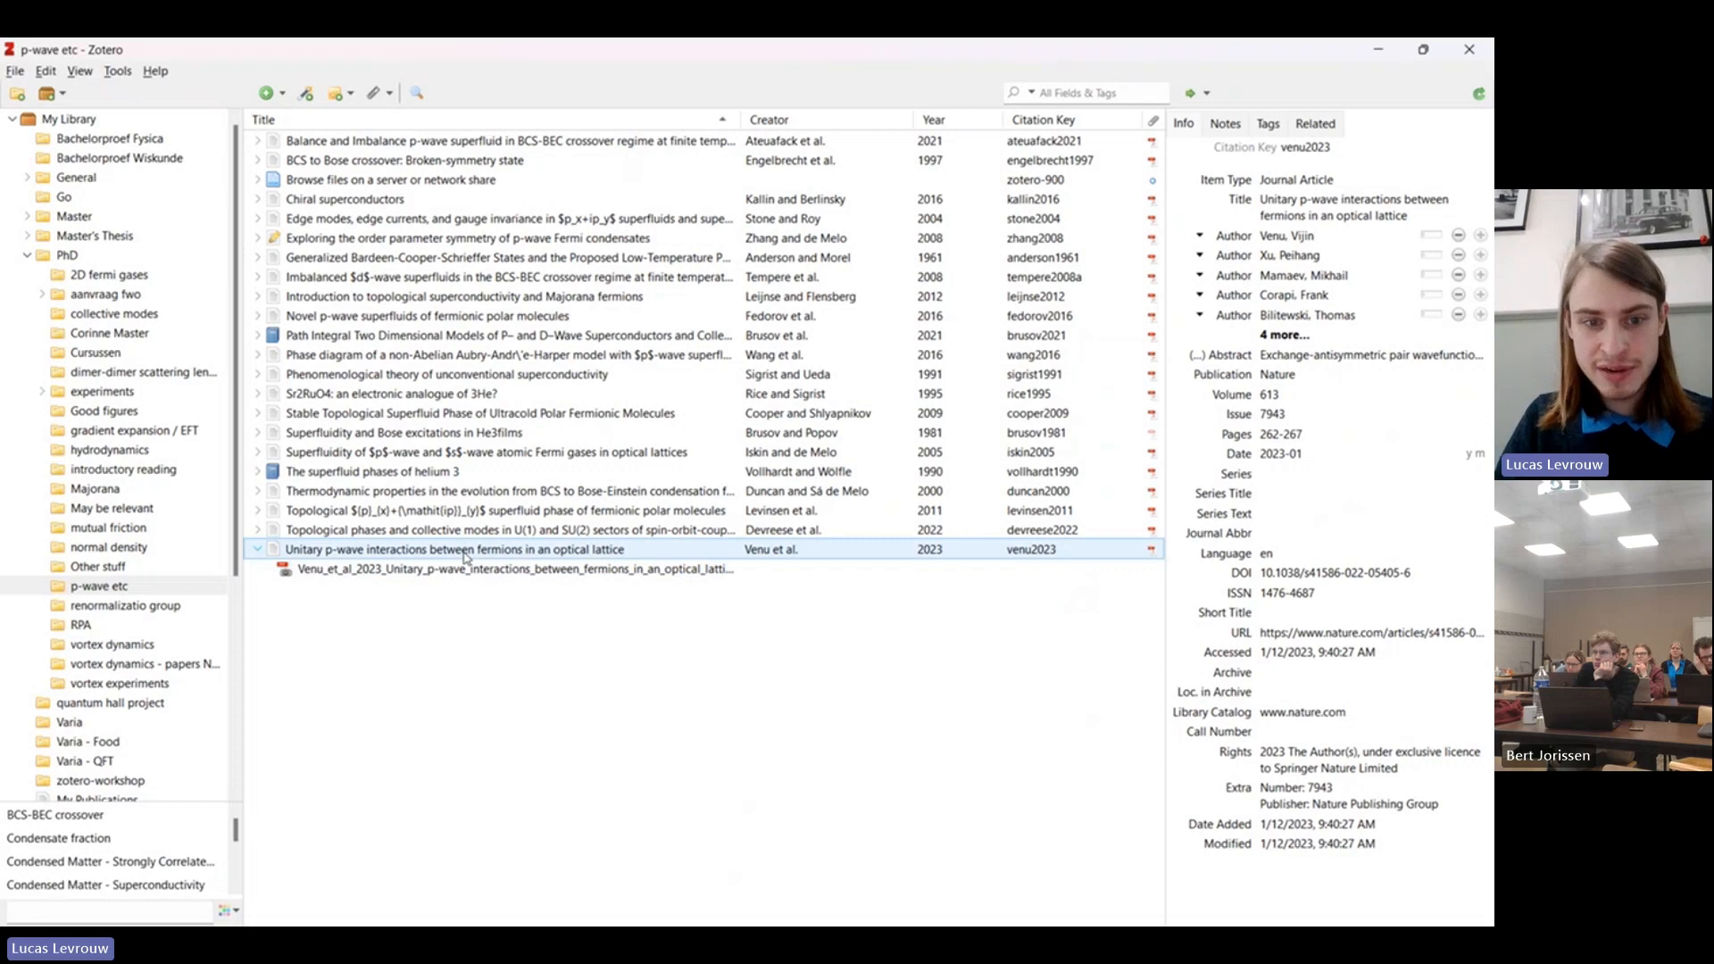
double_click(464, 553)
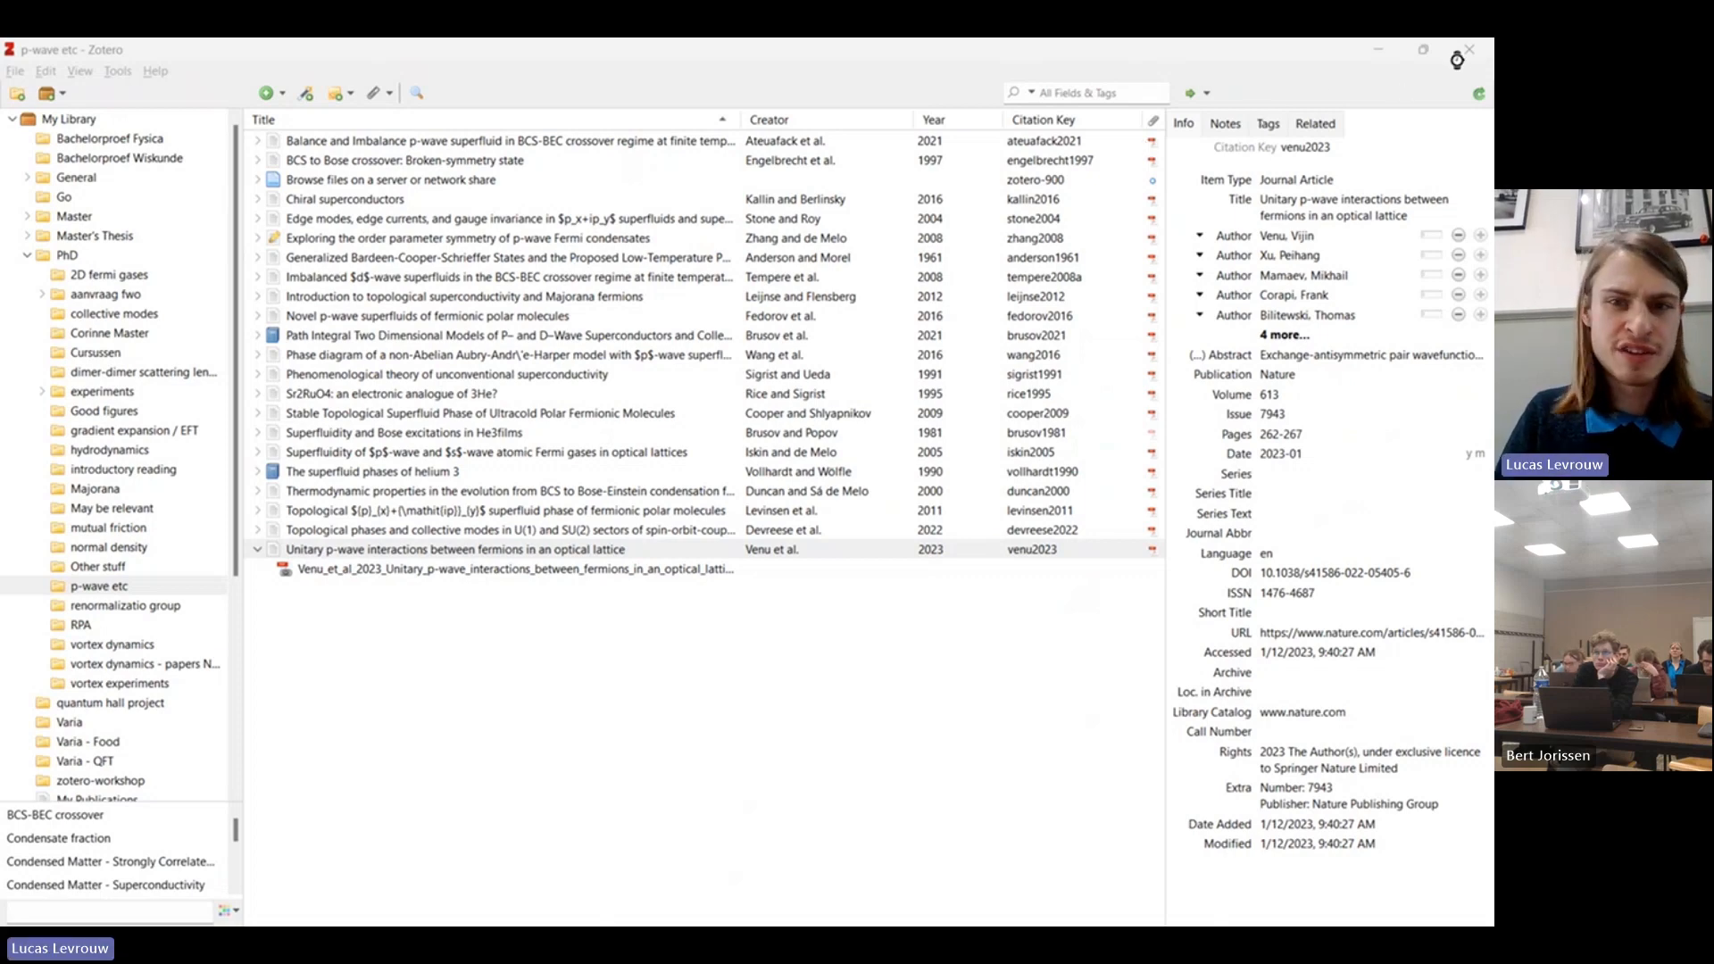
left_click(1340, 73)
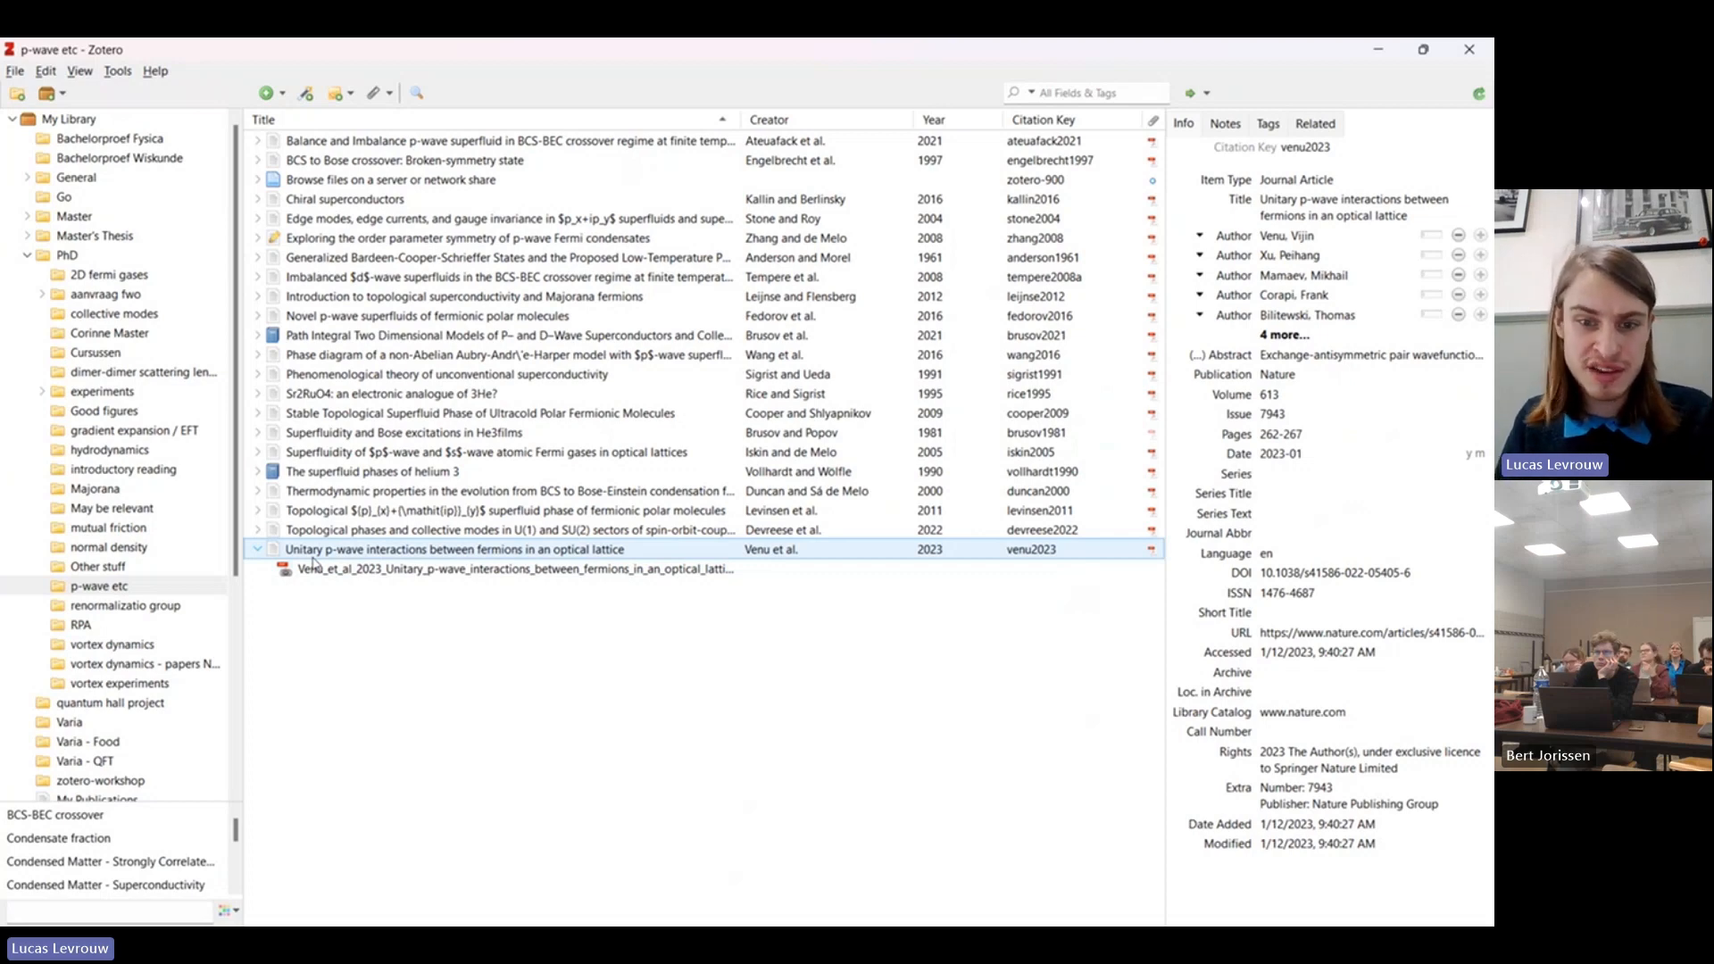
Examine the citation key, item type and author details of the venu2023 article.
left_click(1346, 391)
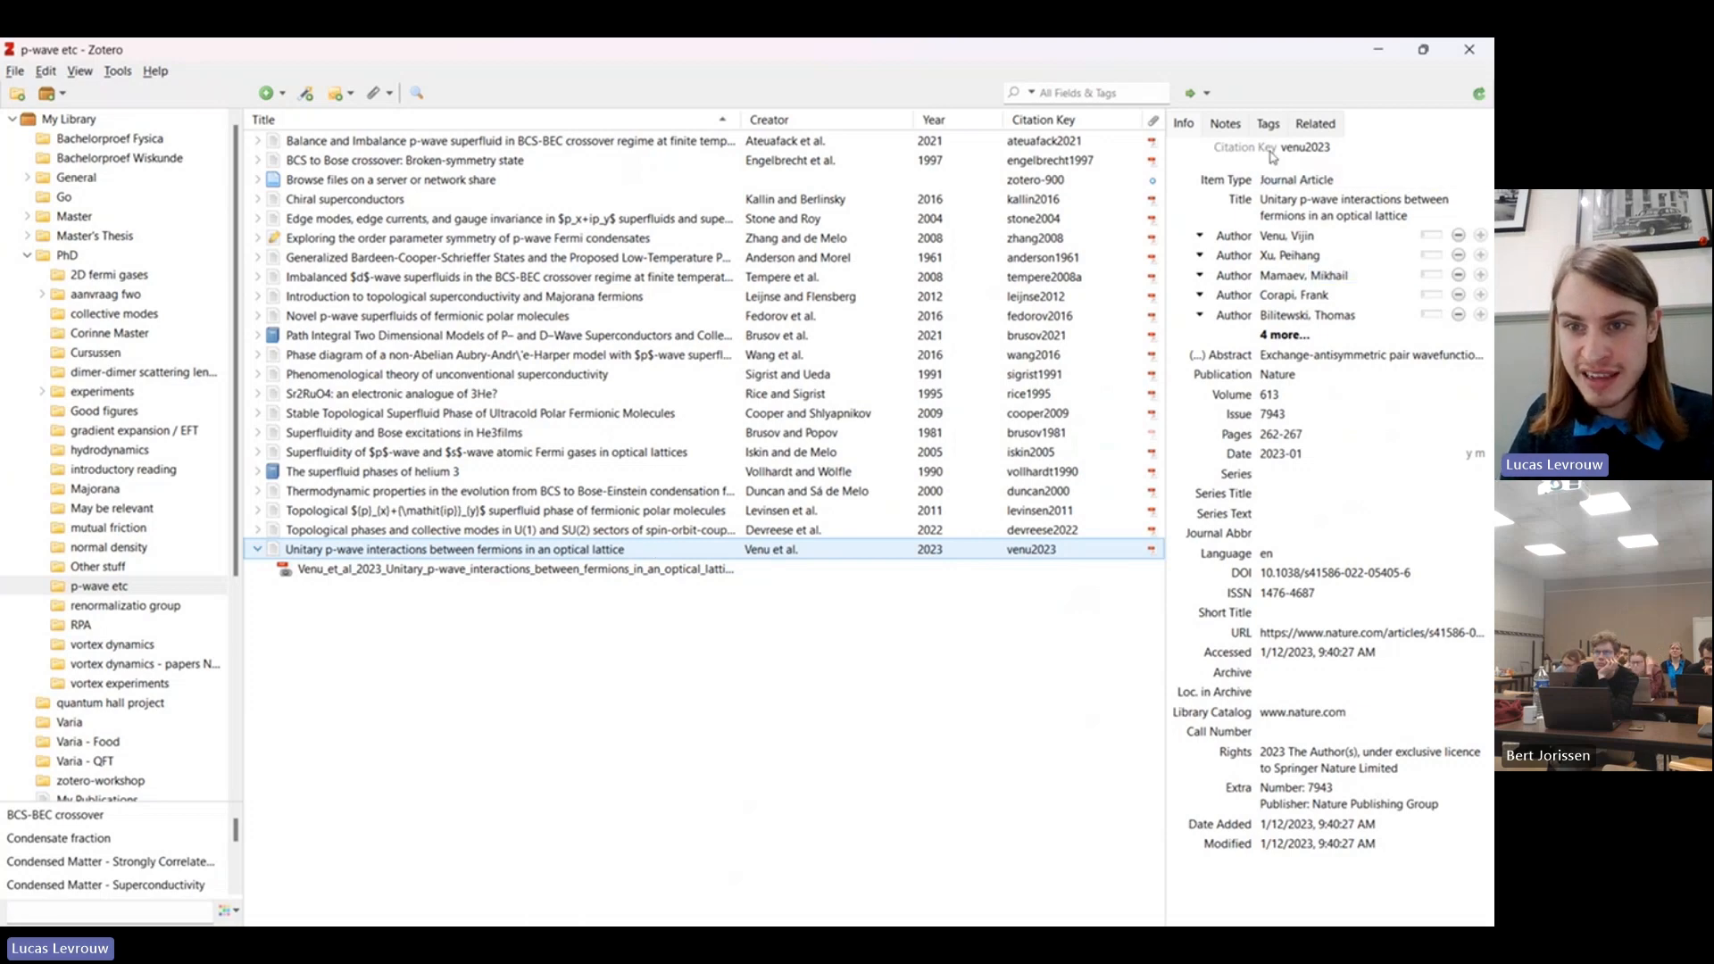
left_click(1354, 514)
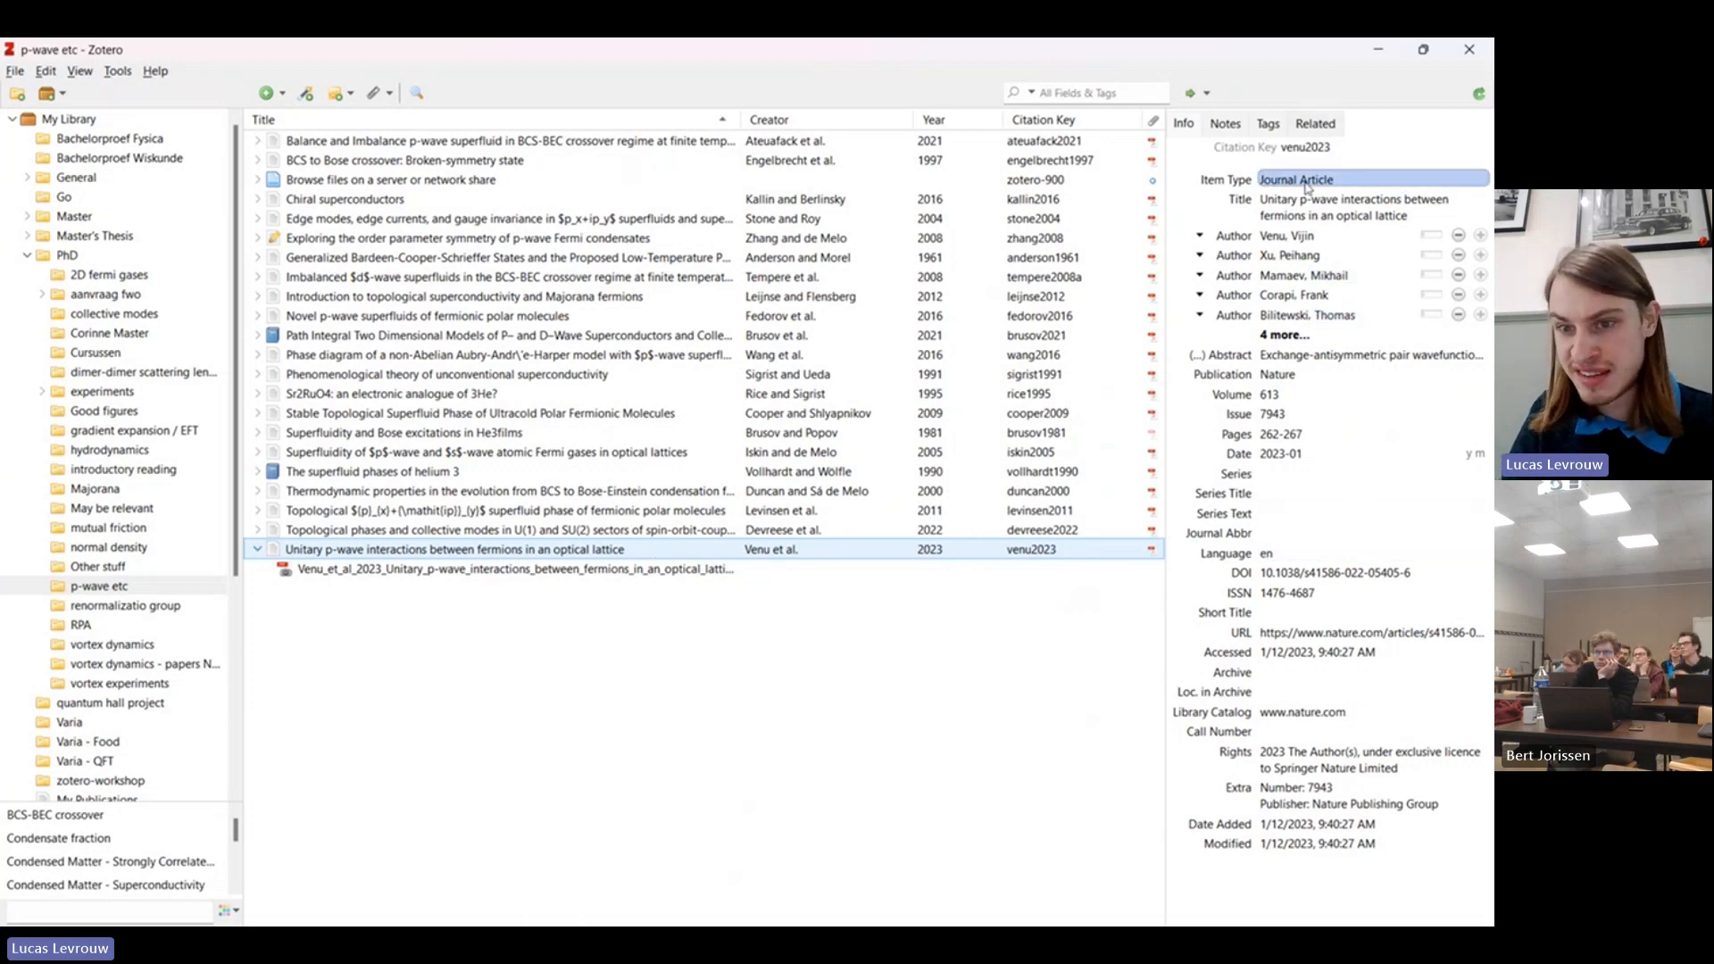
left_click(1318, 279)
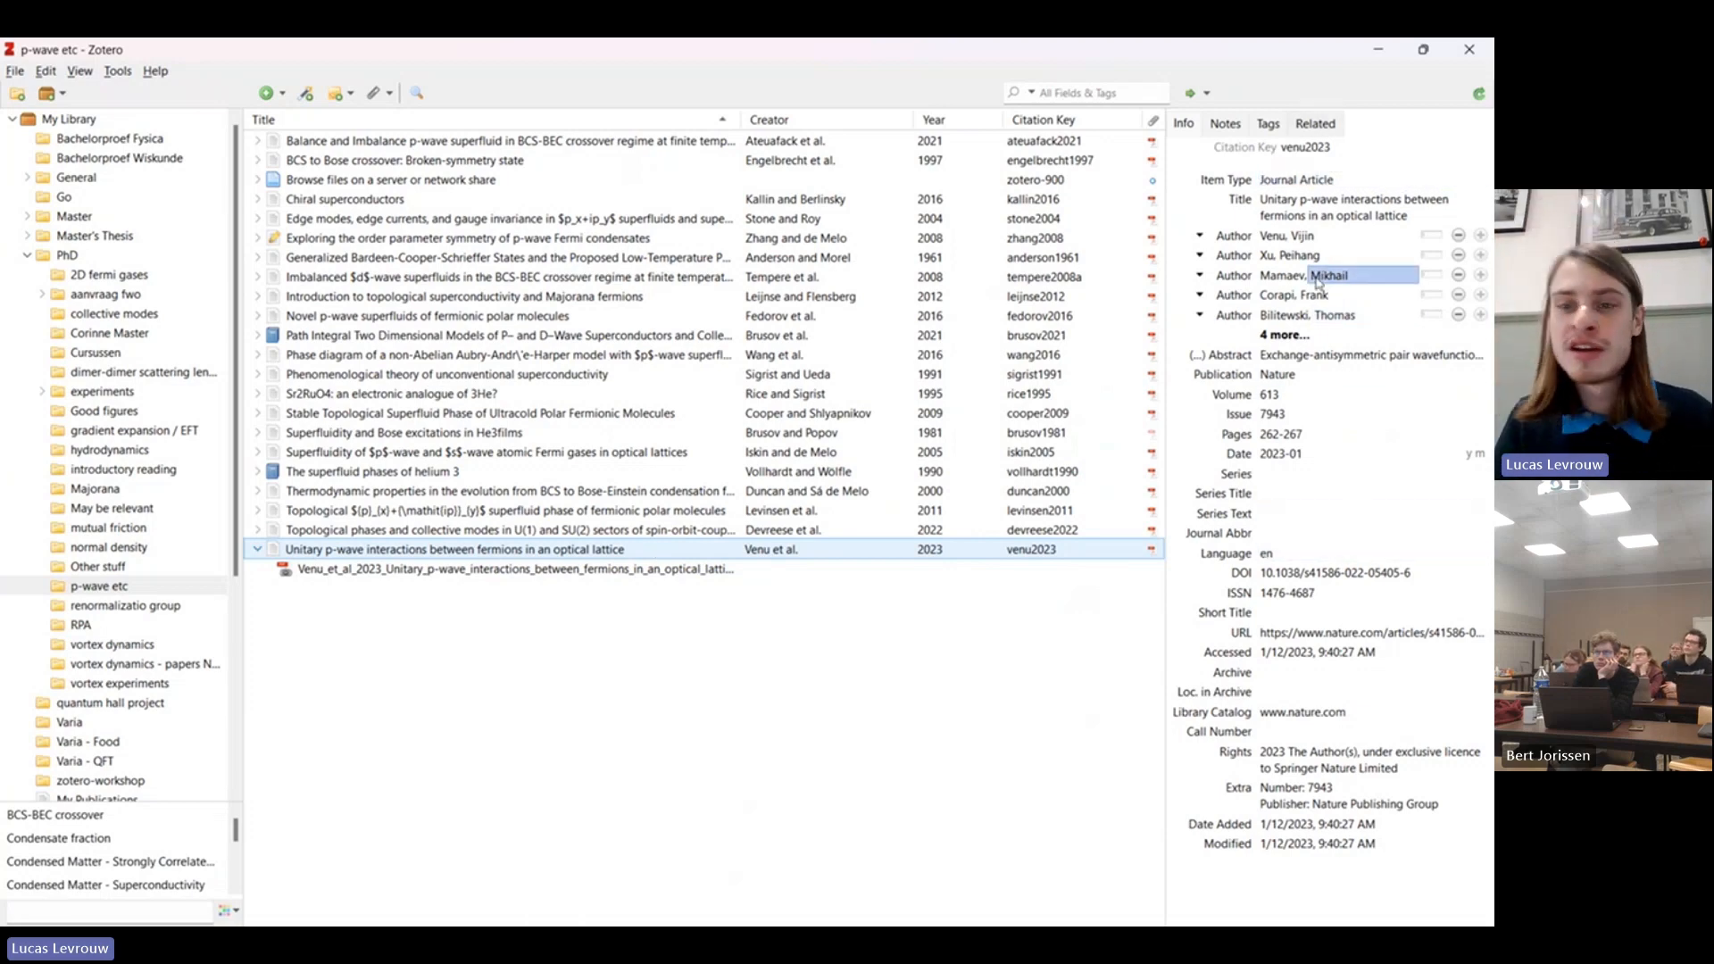